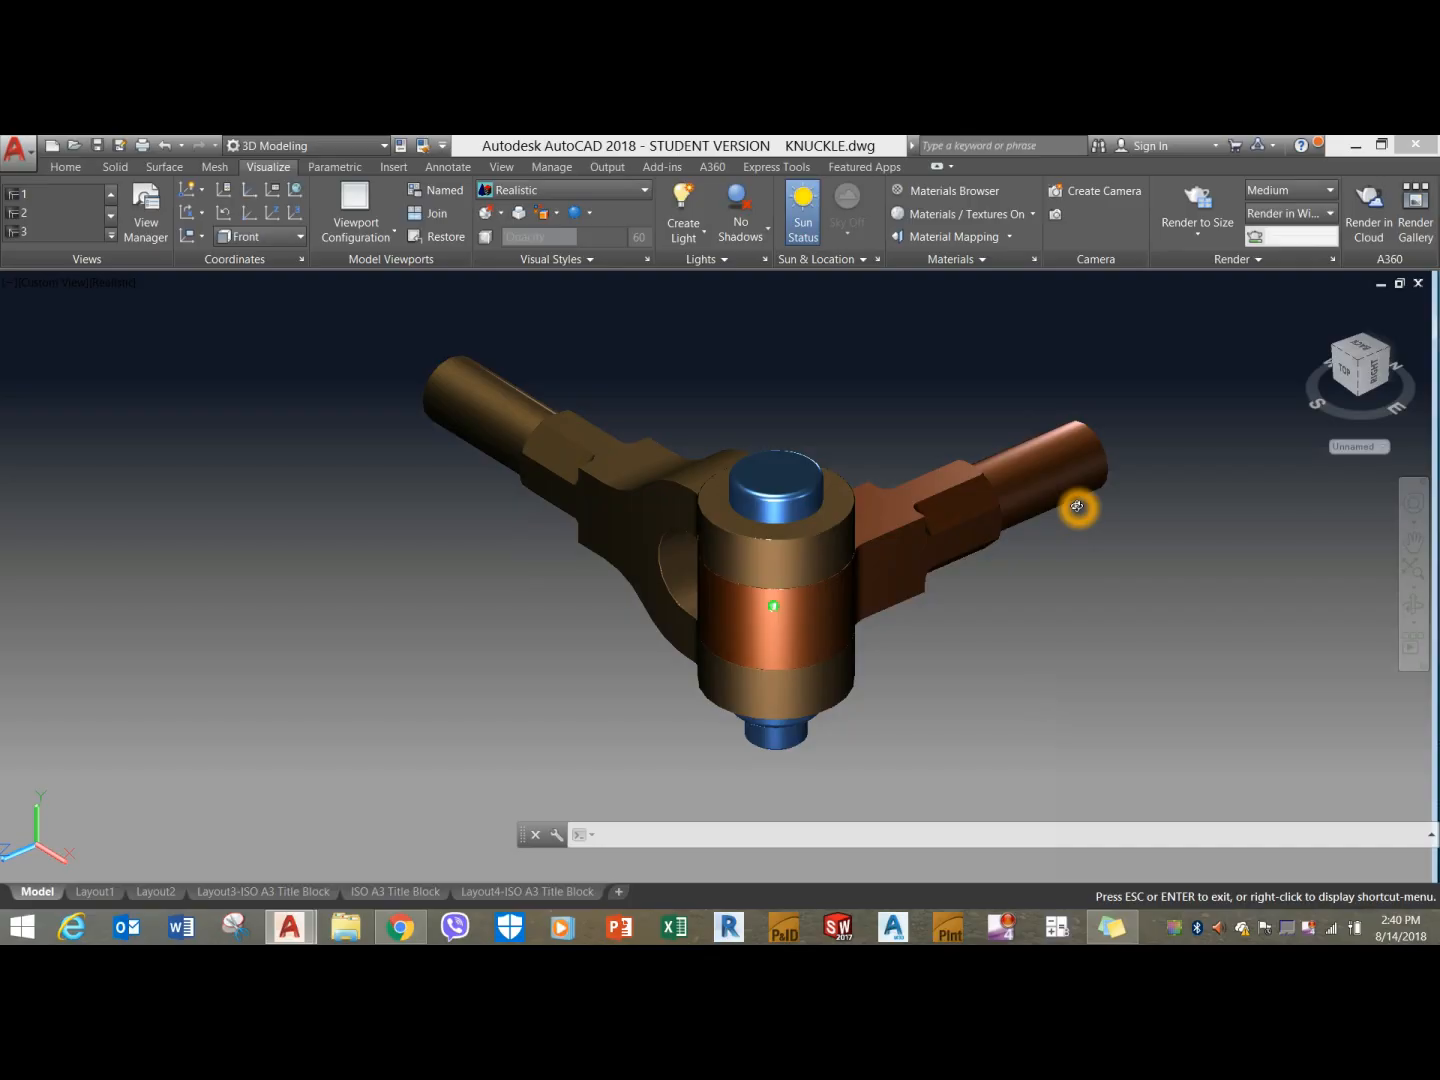
pyautogui.press('Escape')
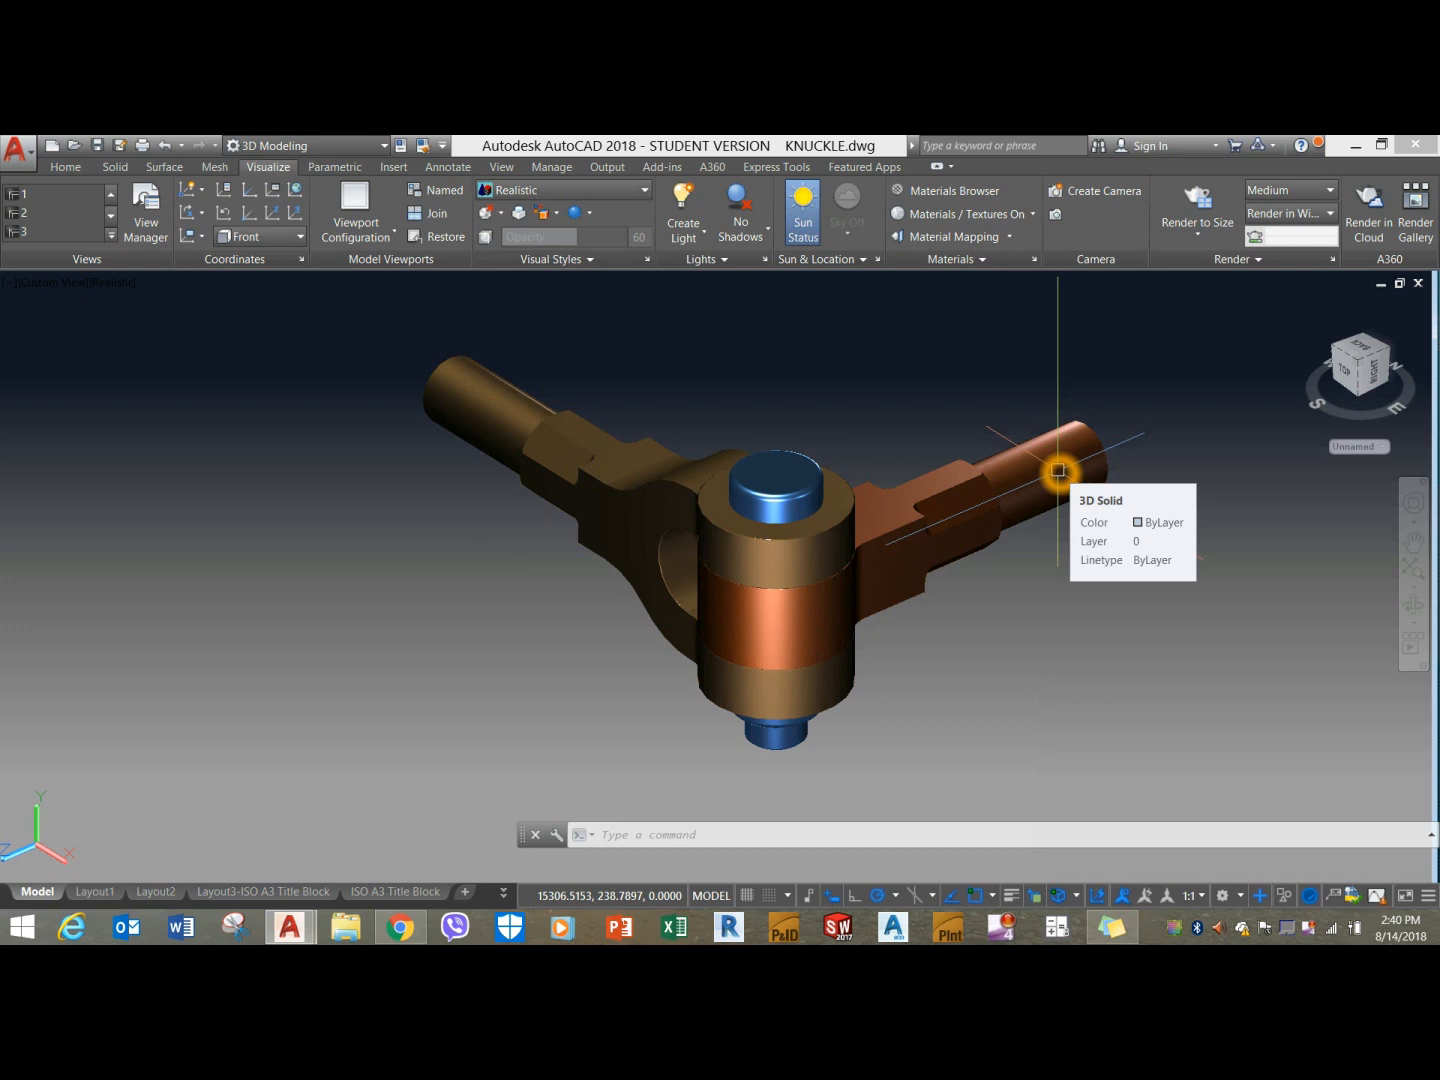
pyautogui.keyDown('shift'); pyautogui.moveTo(1057, 468); pyautogui.dragTo(1055, 471, button='middle'); pyautogui.keyUp('shift')
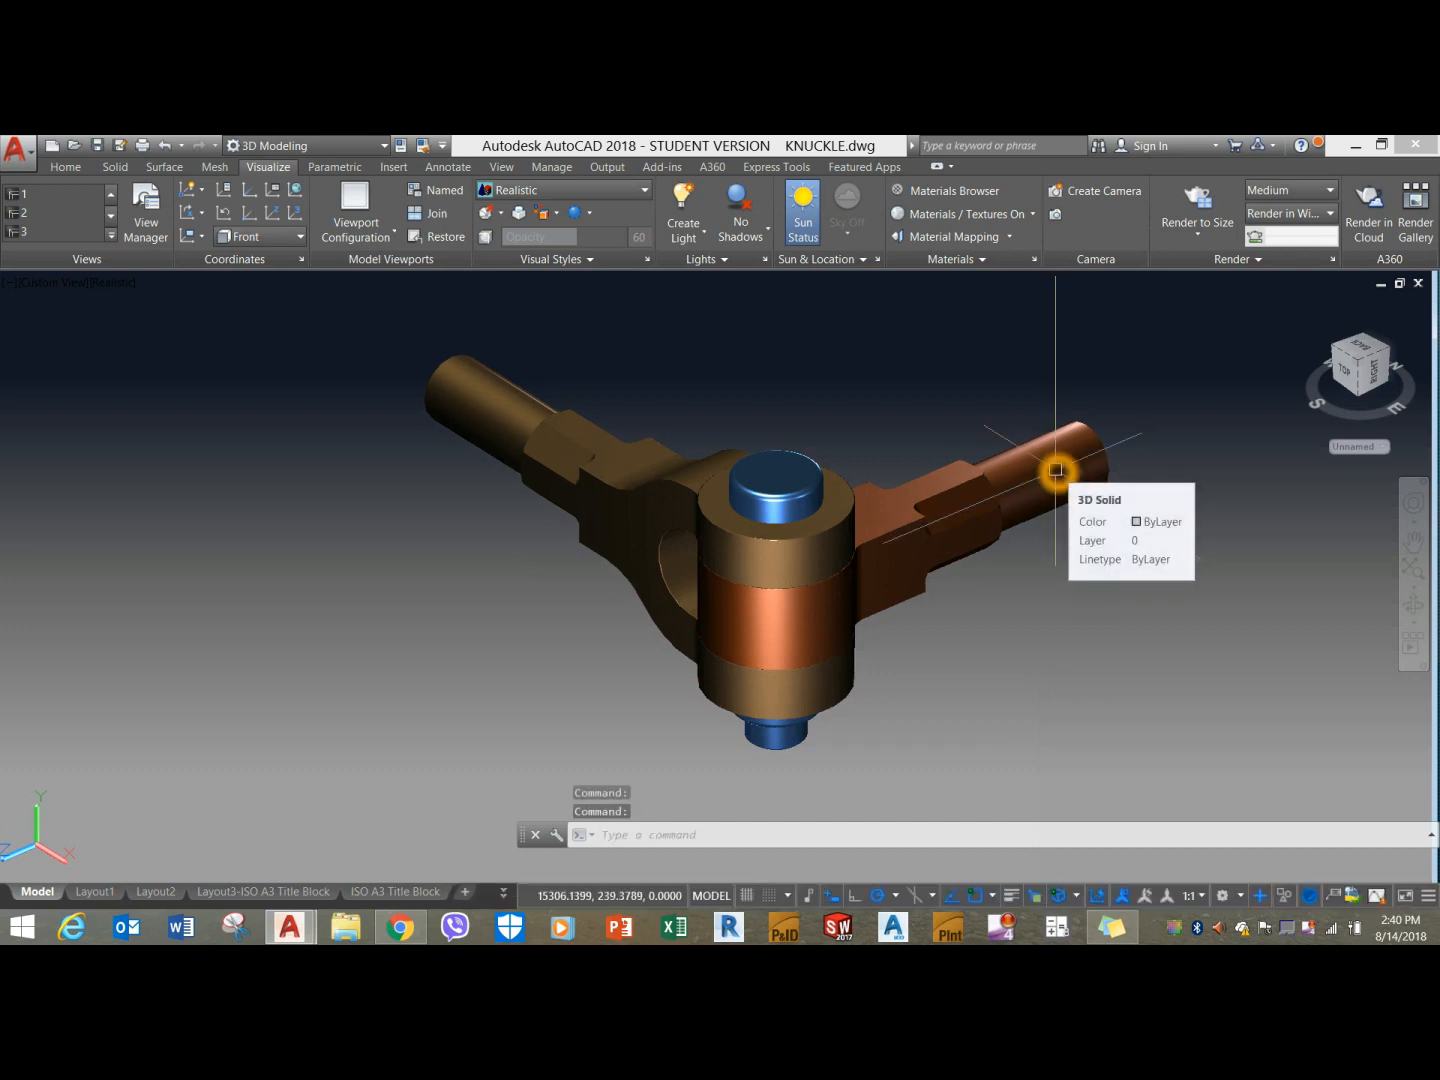
pyautogui.rightClick(1306, 931)
pyautogui.click(1128, 857)
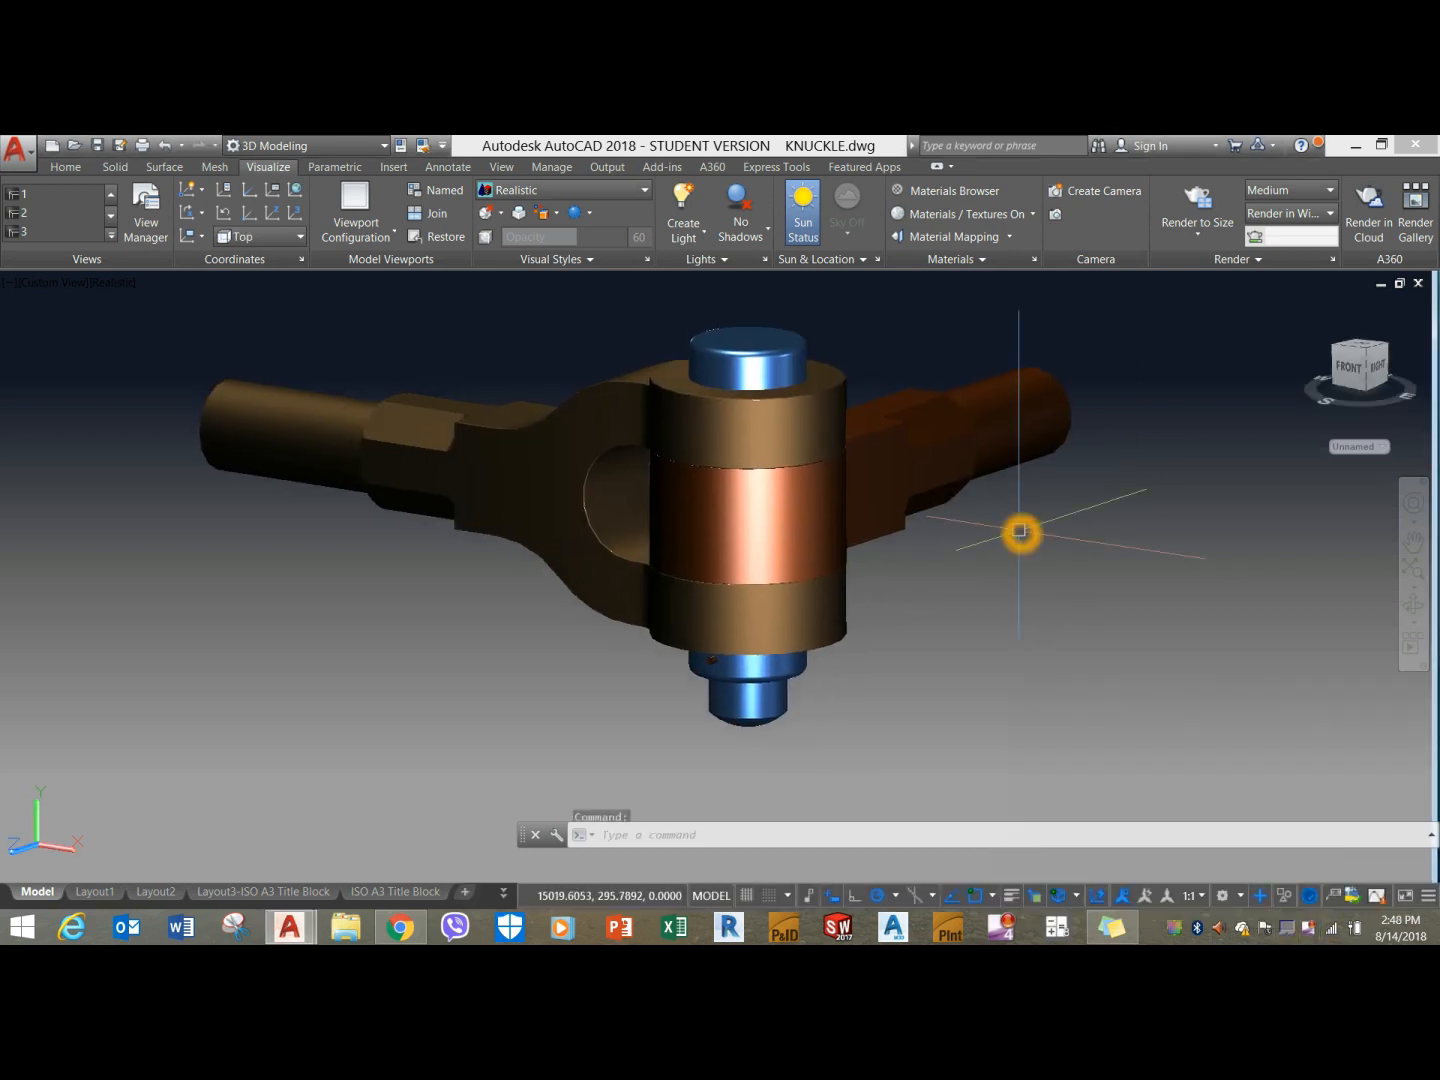
pyautogui.keyDown('shift'); pyautogui.moveTo(1021, 531); pyautogui.dragTo(1028, 557, button='middle'); pyautogui.keyUp('shift')
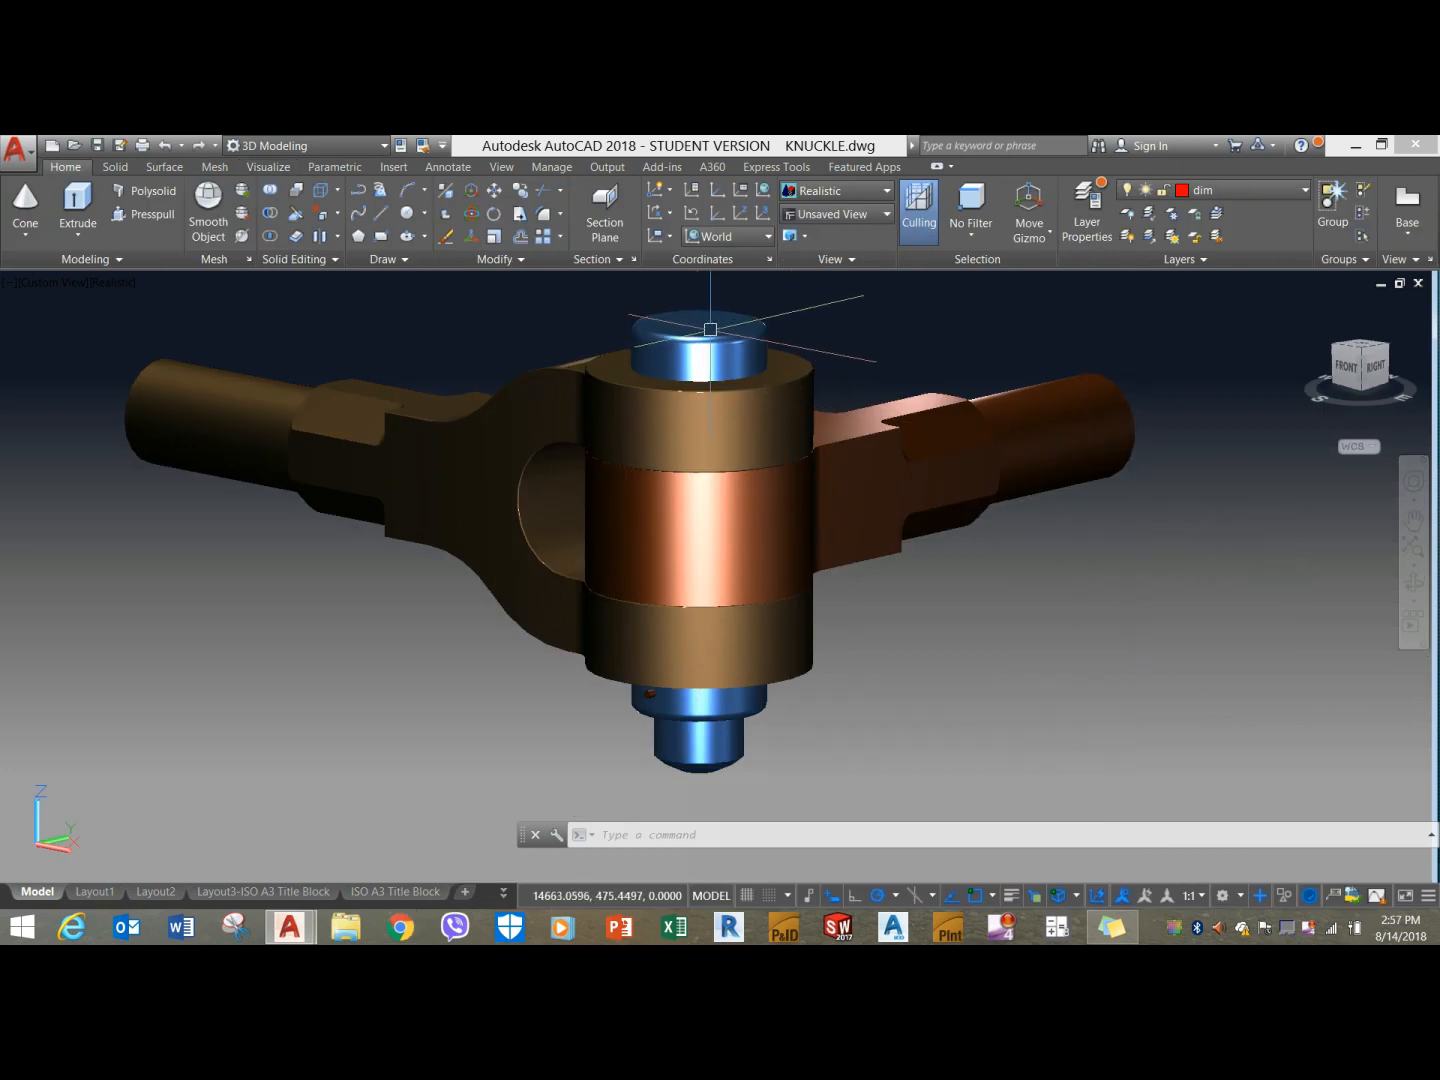
# Hide the knuckle pin, the eye-end rod, the collar and the small cross pin, leaving only the fork end.
pyautogui.click(709, 328)
pyautogui.click(836, 499)
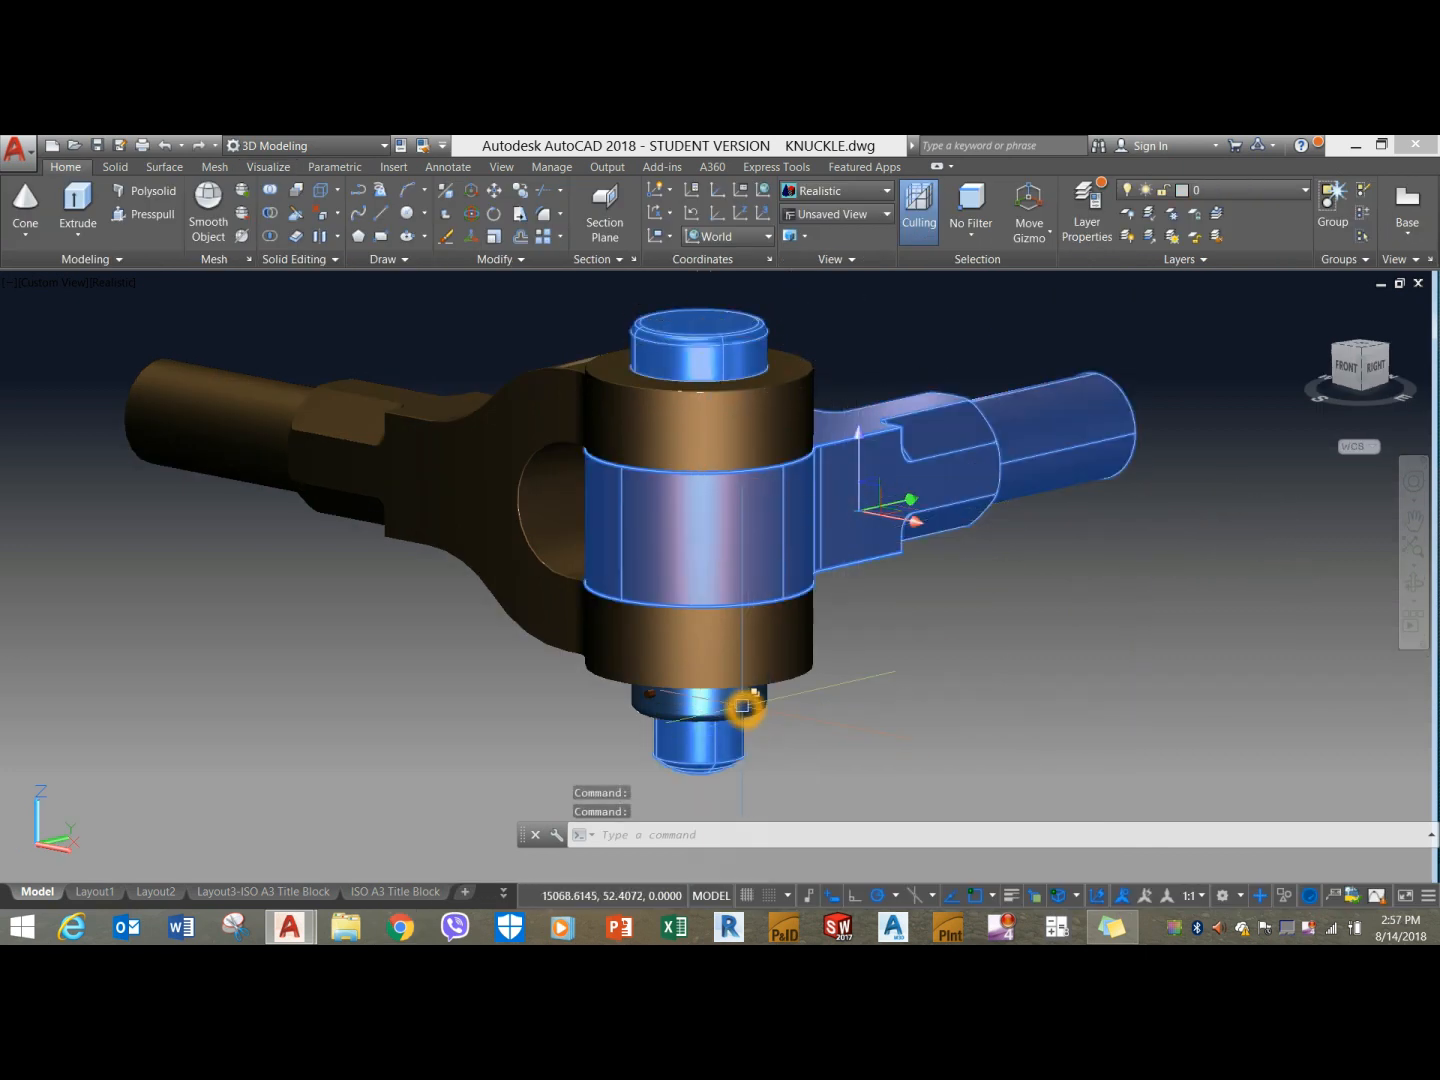
pyautogui.click(743, 706)
pyautogui.rightClick(949, 630)
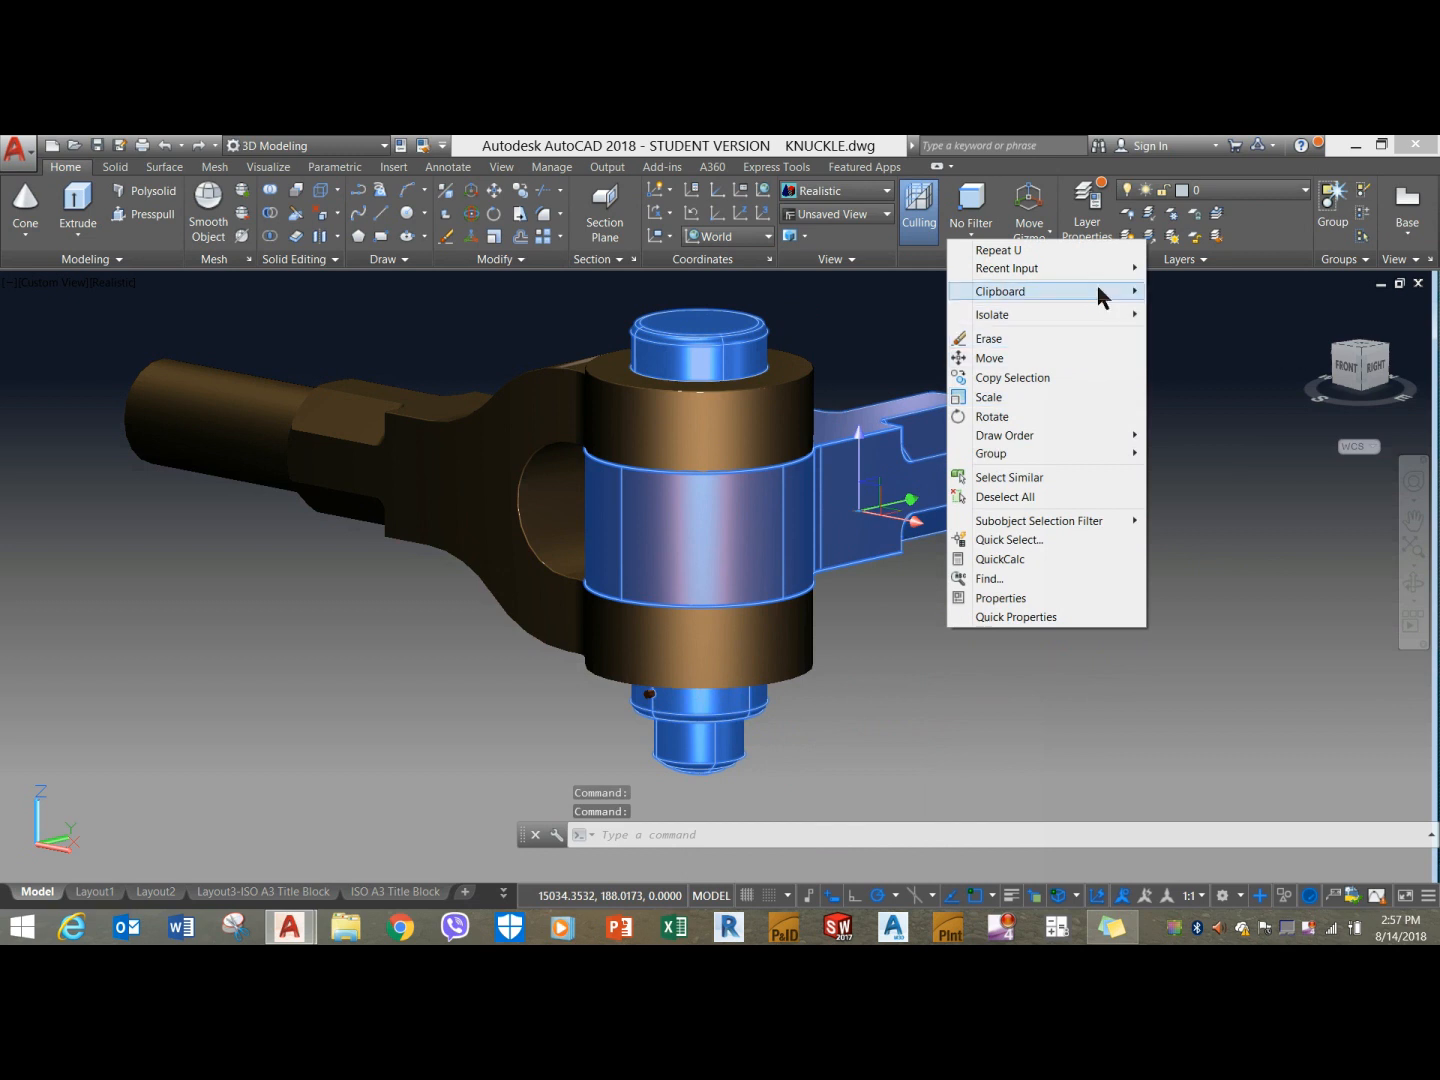
pyautogui.moveTo(1130, 316)
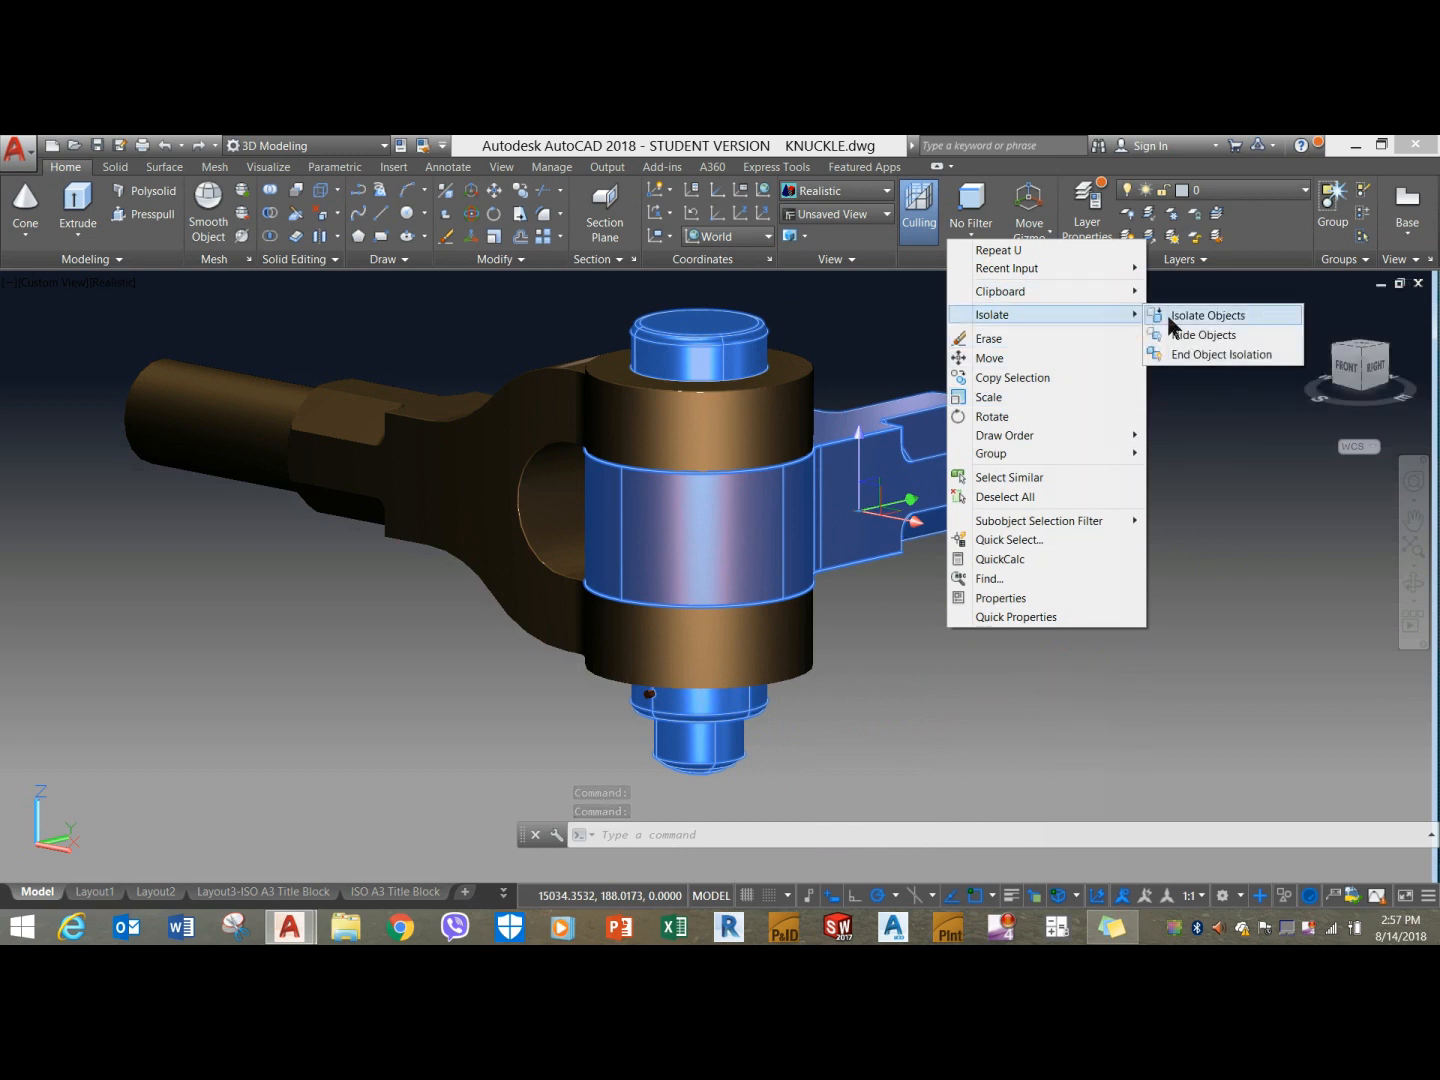
pyautogui.click(1201, 337)
pyautogui.click(653, 693)
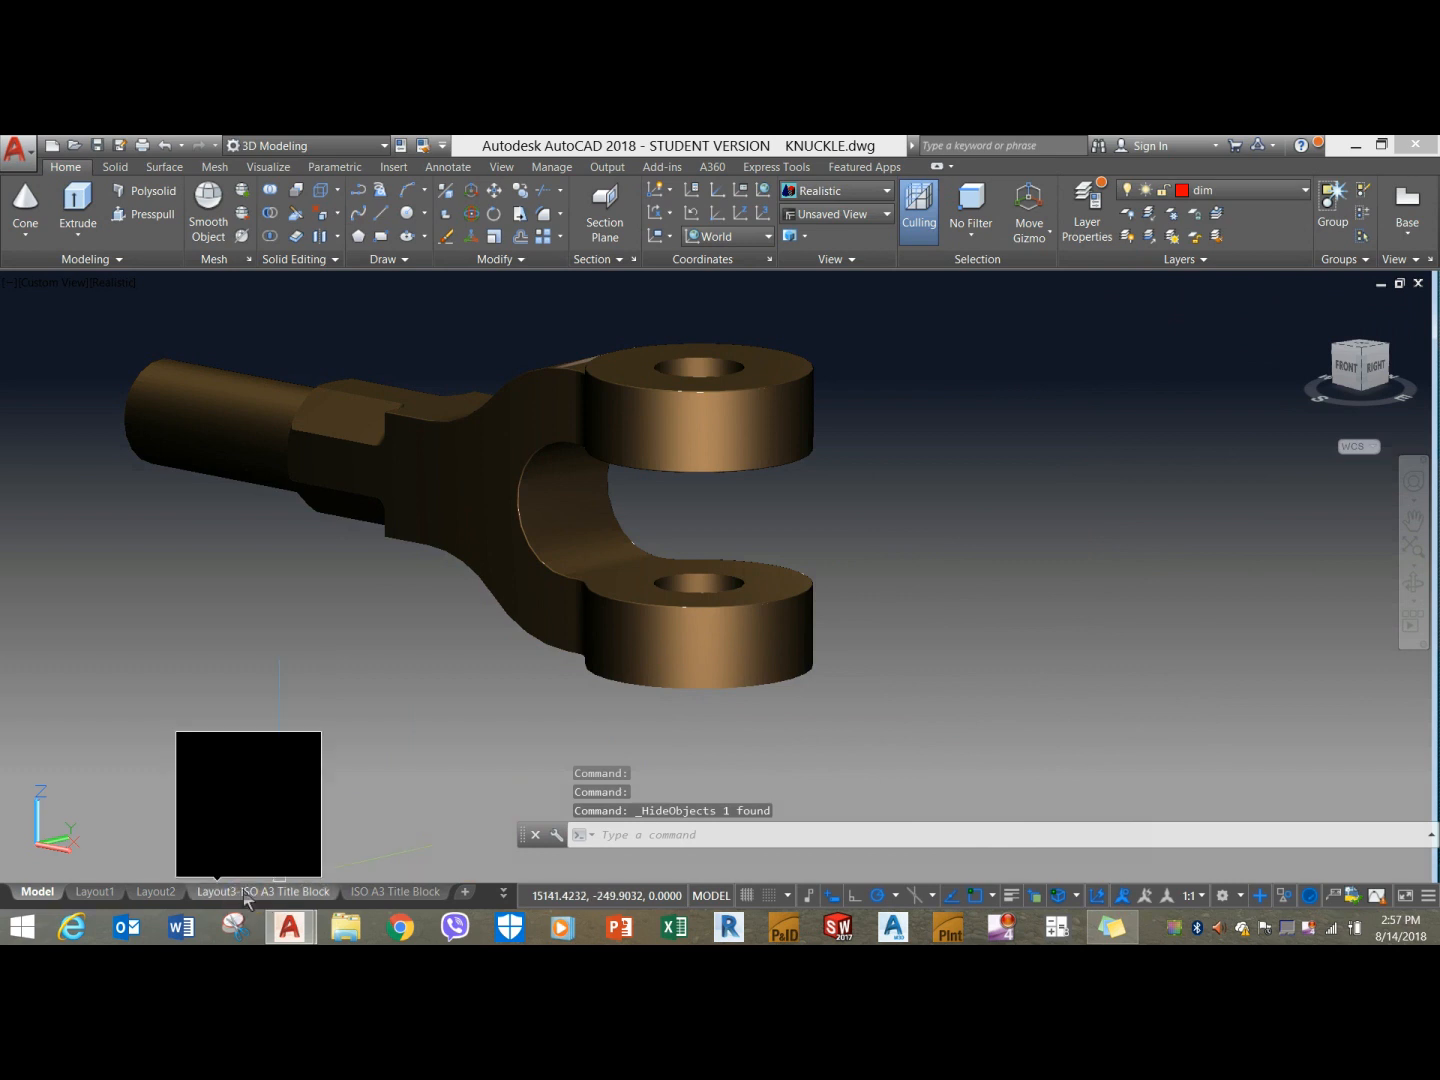
# Show the dimensioned fork-end views on the Layout3-ISO A3 Title Block layout.
pyautogui.click(243, 894)
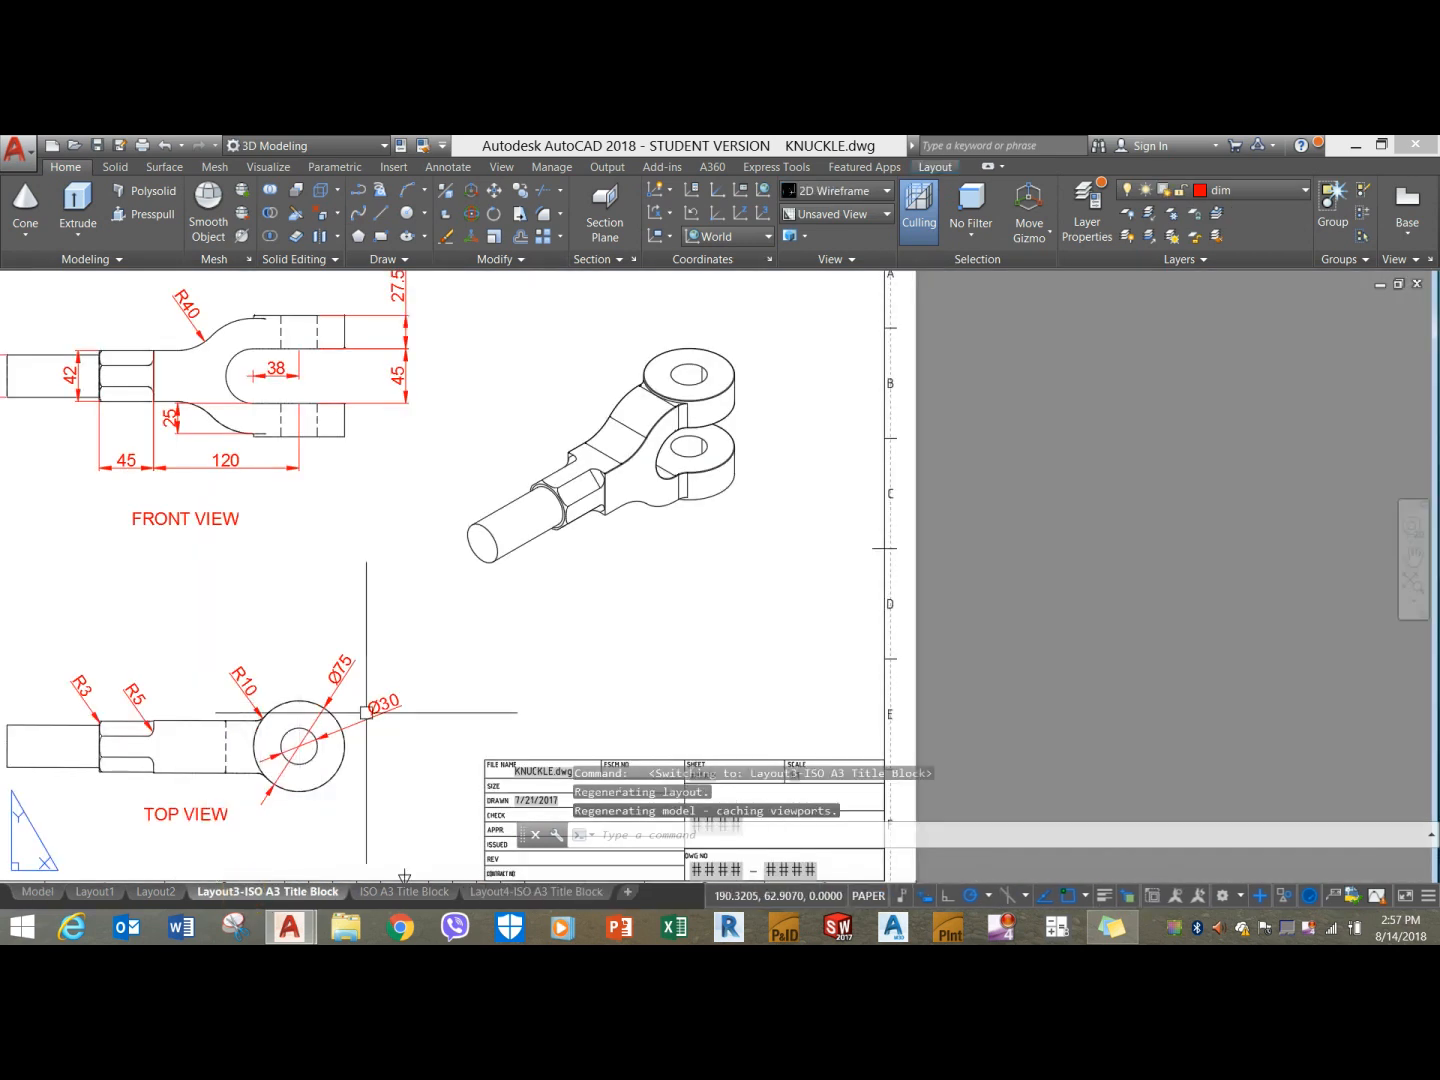
pyautogui.moveTo(408, 521); pyautogui.dragTo(470, 540, button='middle')
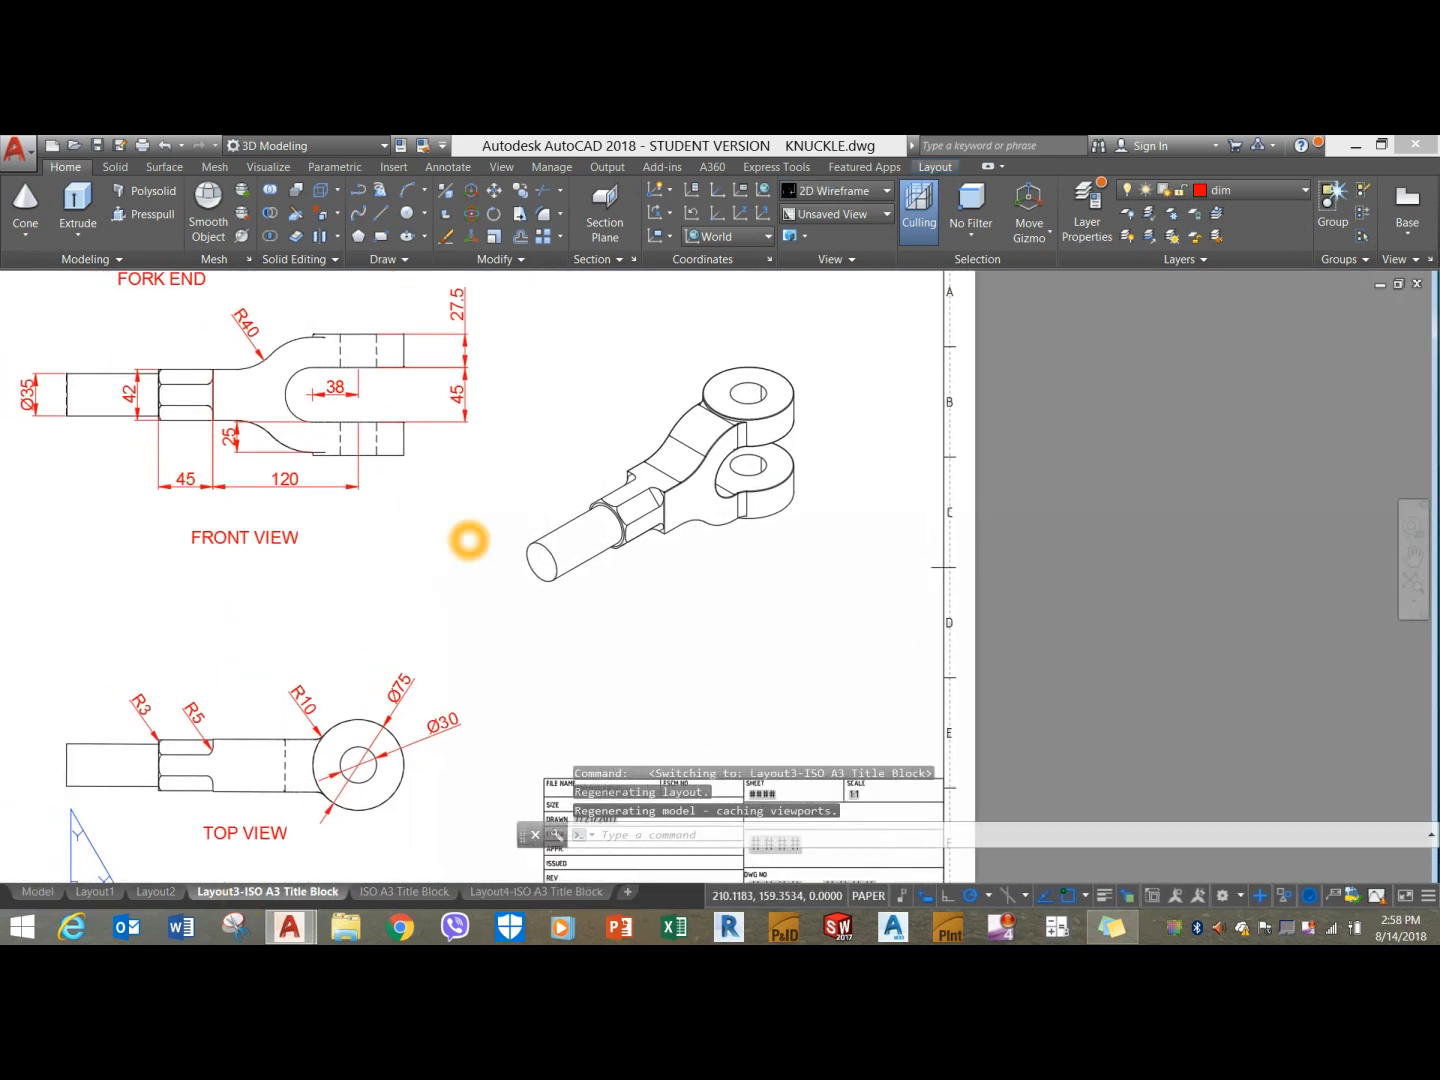
# Create a new drawing from the acadiso3D template and set its view to parallel projection.
pyautogui.click(30, 160)
pyautogui.click(80, 262)
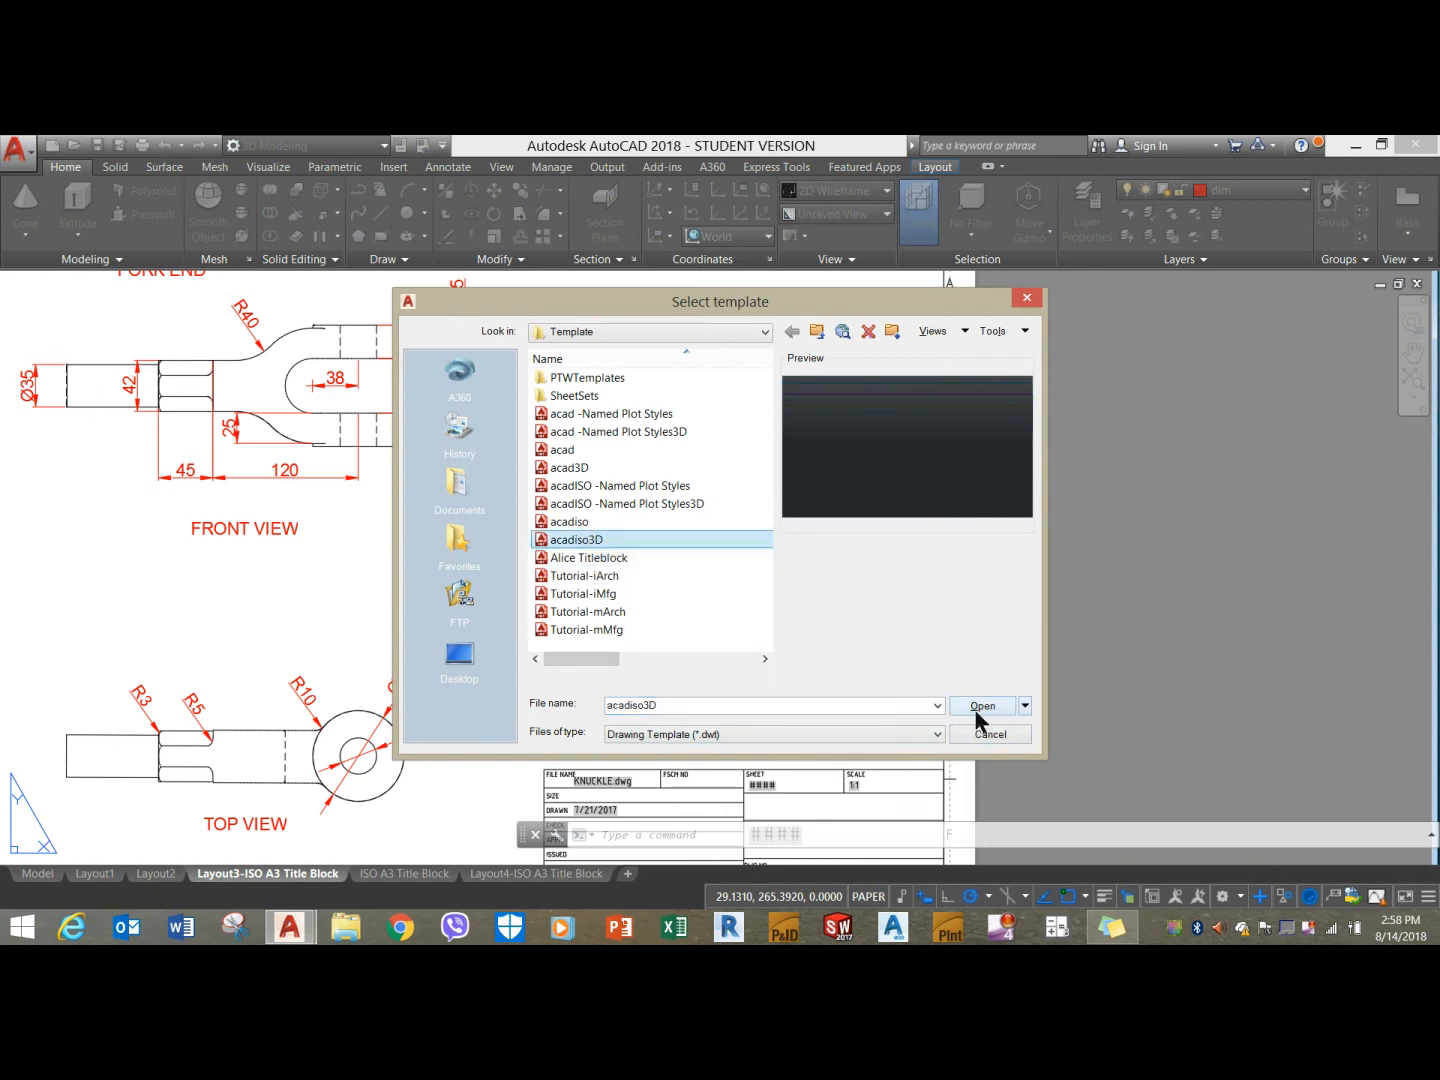
pyautogui.click(982, 707)
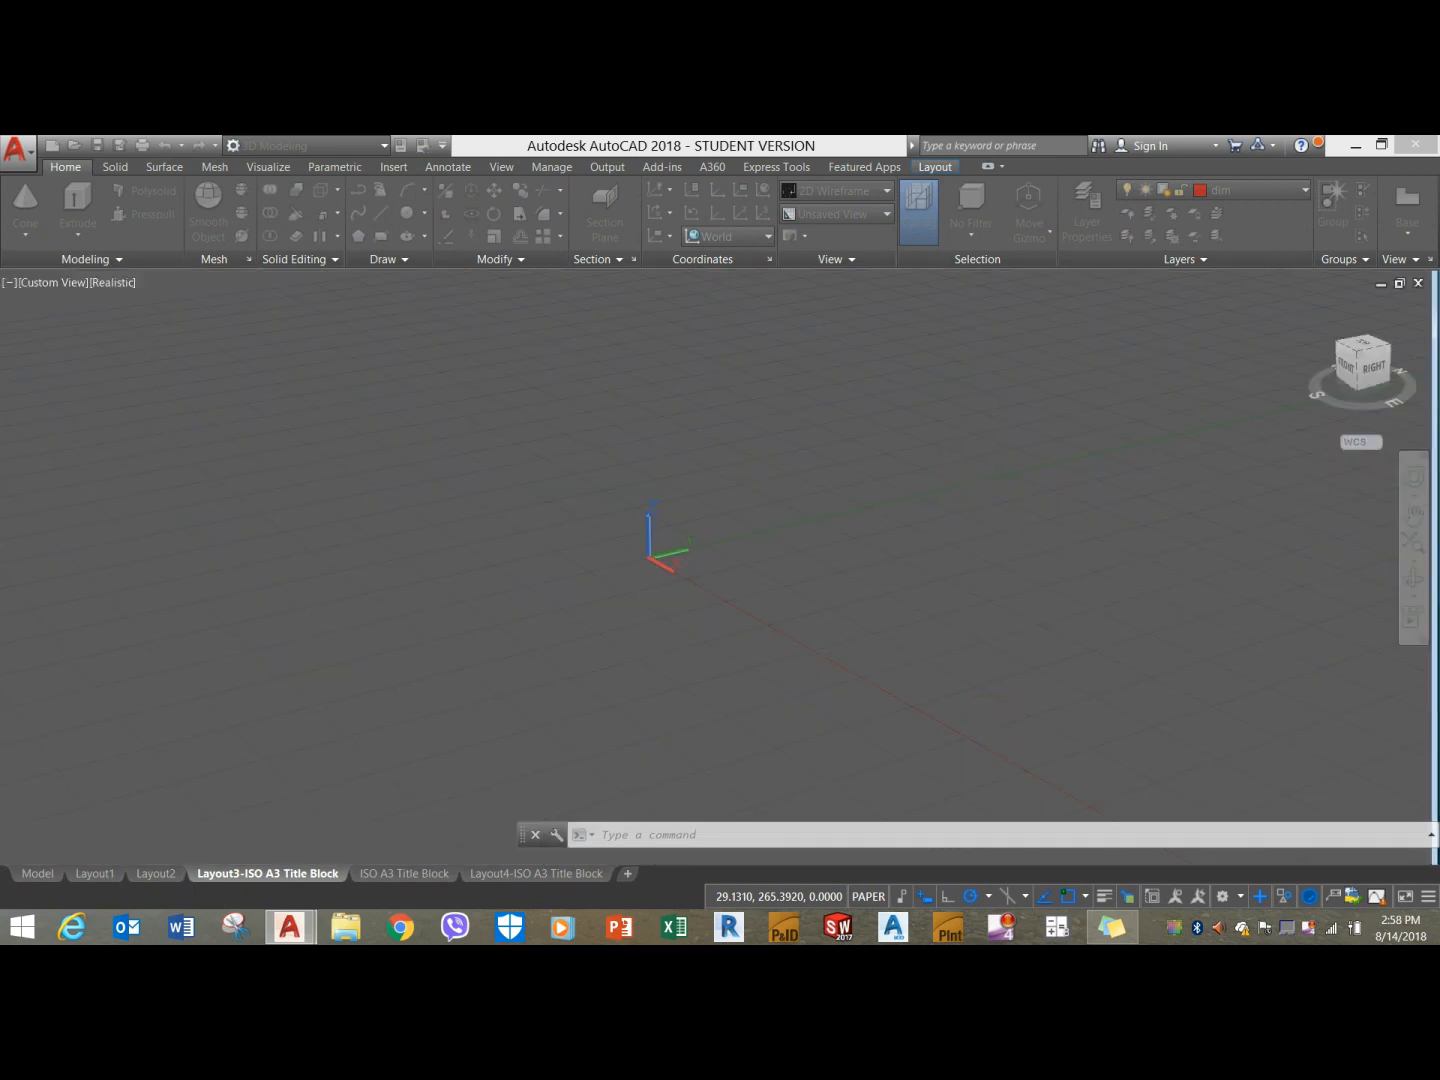
pyautogui.rightClick(1418, 410)
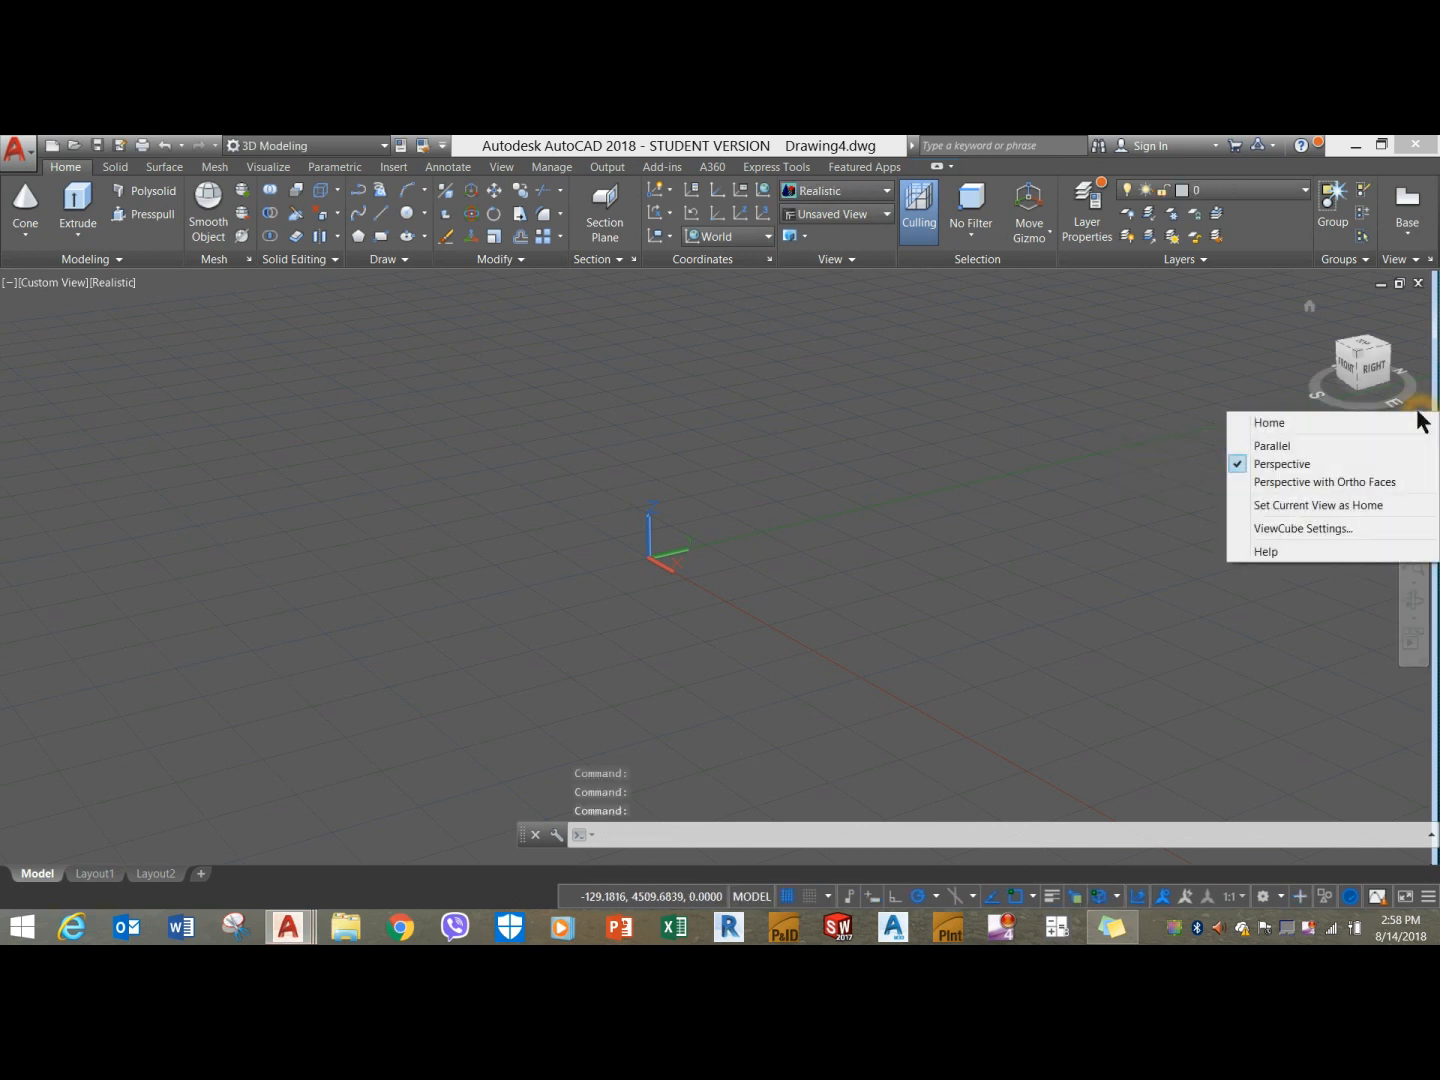
pyautogui.click(1304, 446)
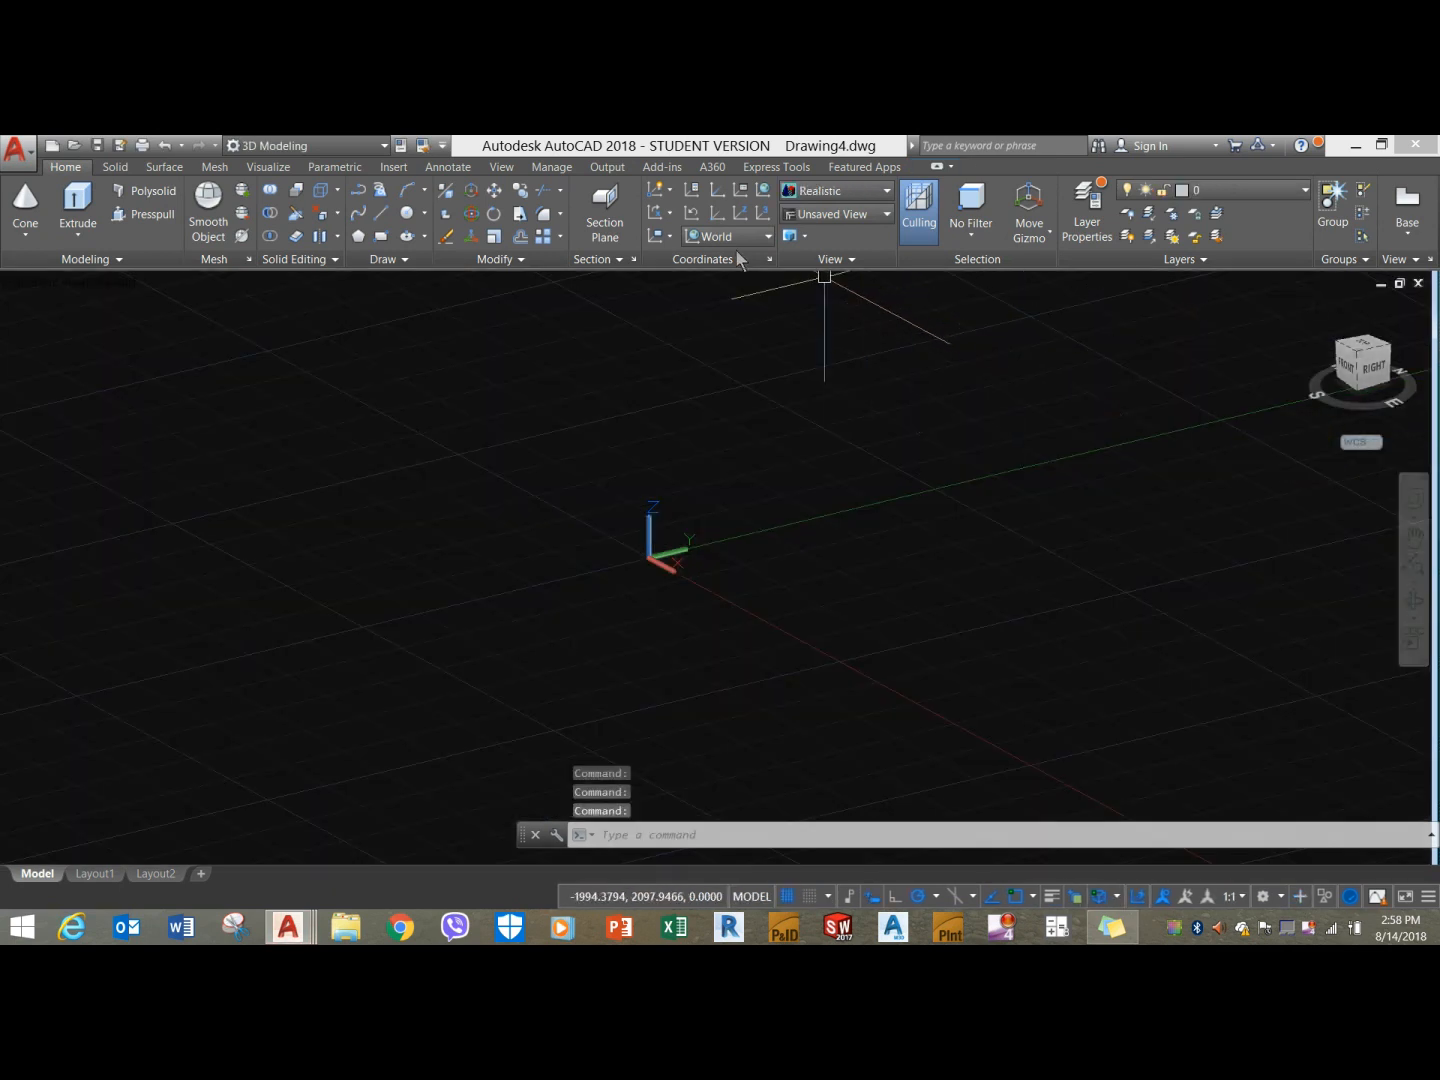
# Tile KNUCKLE.dwg and the new drawing vertically, with KNUCKLE.dwg placed first and its front view in sight.
pyautogui.click(503, 167)
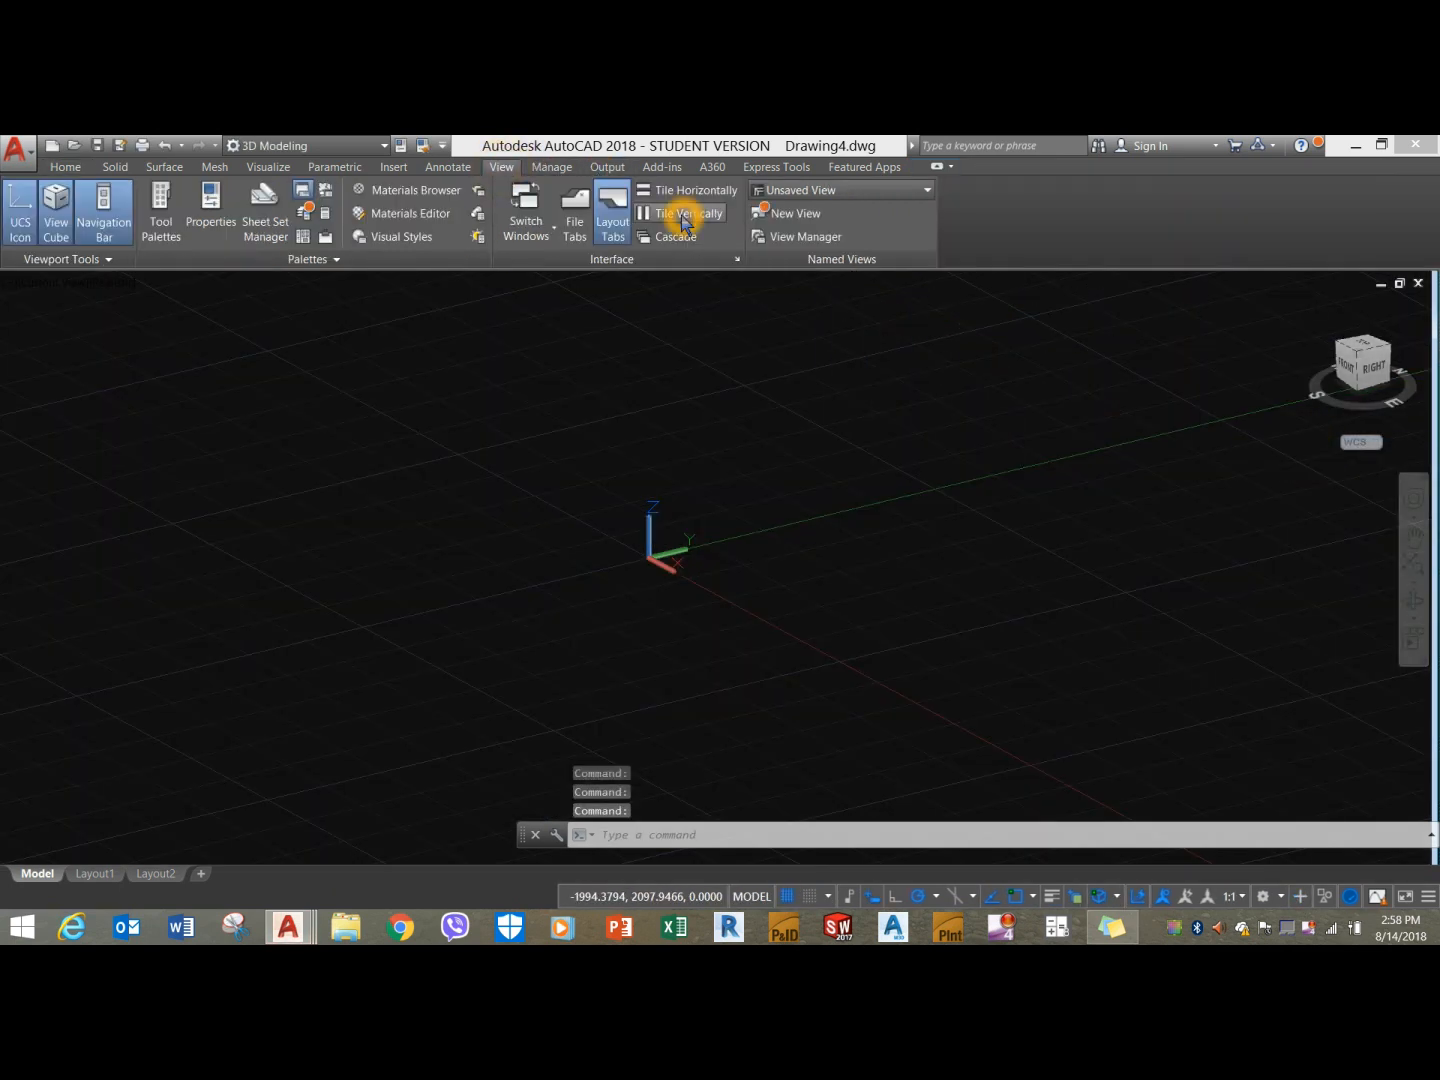
pyautogui.click(676, 211)
pyautogui.click(810, 292)
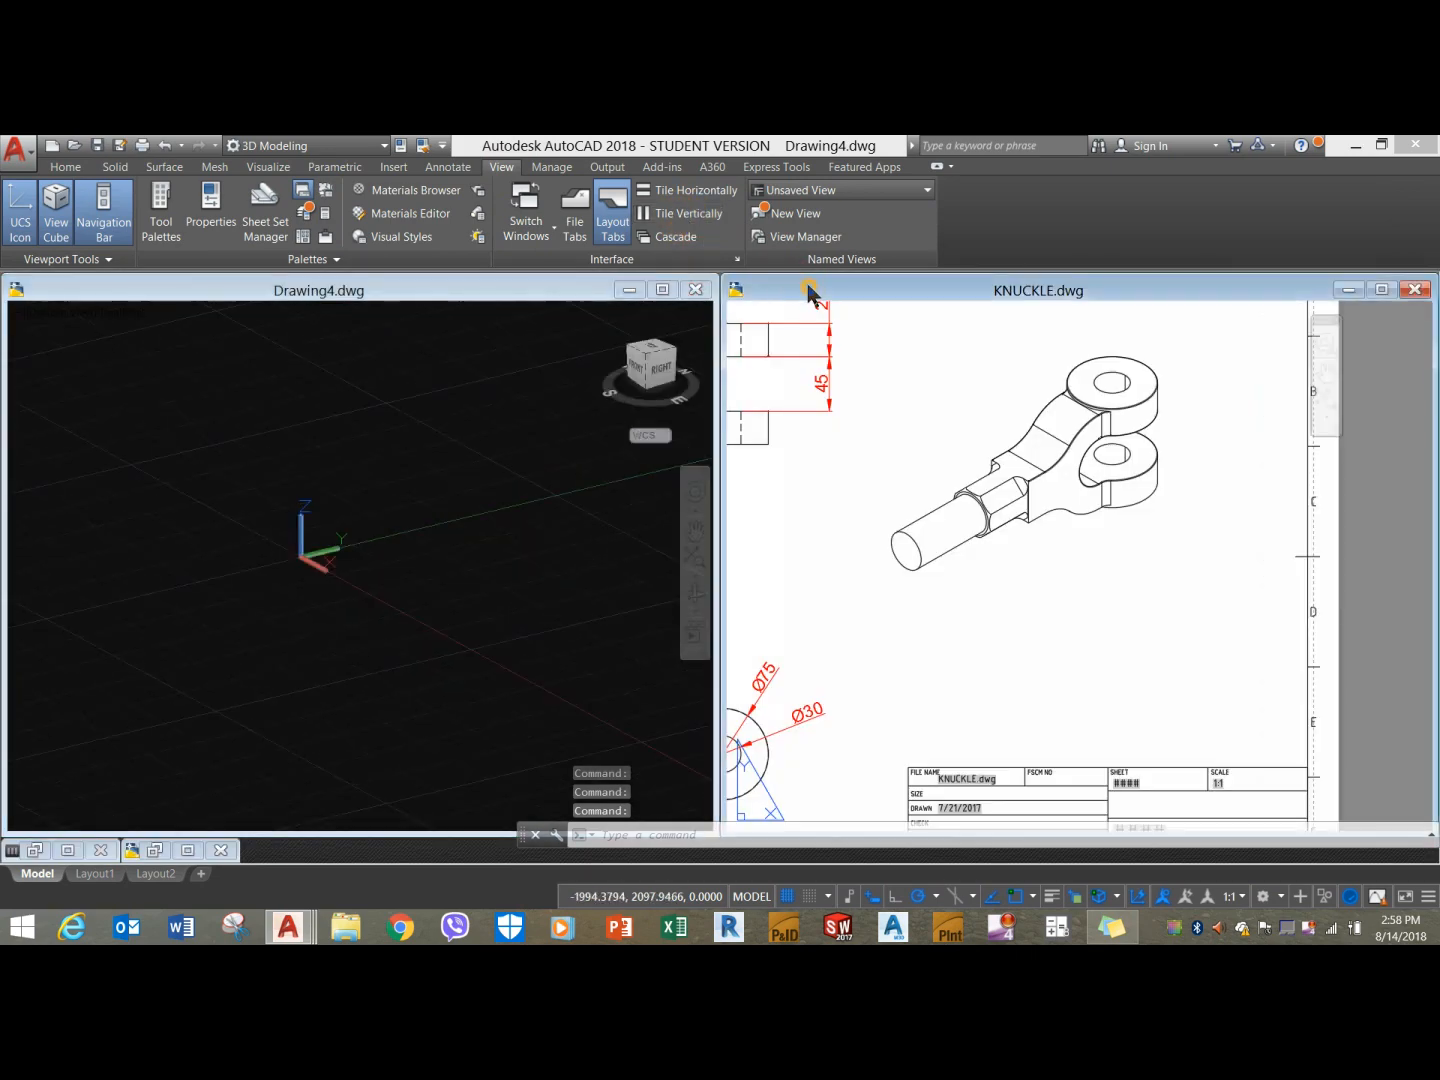
pyautogui.click(676, 211)
pyautogui.moveTo(491, 499); pyautogui.dragTo(624, 563, button='middle')
pyautogui.moveTo(265, 521); pyautogui.dragTo(434, 556, button='middle')
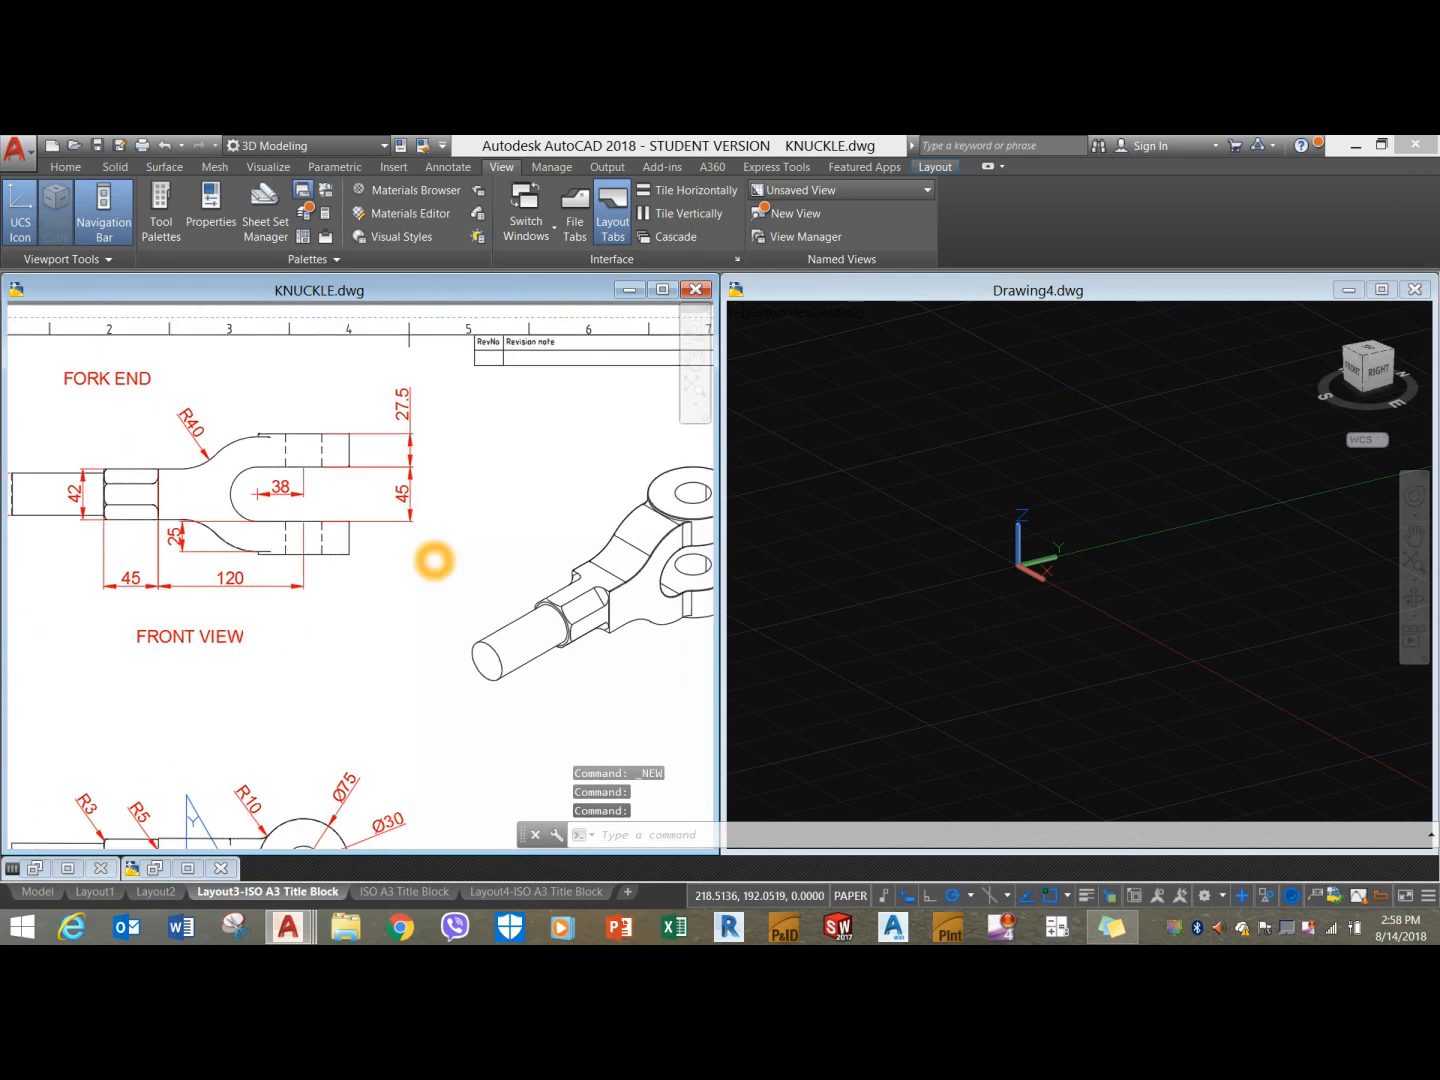
# Narrow the KNUCKLE.dwg window, widen the new drawing's window to meet it, and enlarge the fork end's front view for reference.
pyautogui.moveTo(711, 495); pyautogui.dragTo(573, 470)
pyautogui.moveTo(722, 456); pyautogui.dragTo(579, 450)
pyautogui.click(354, 486)
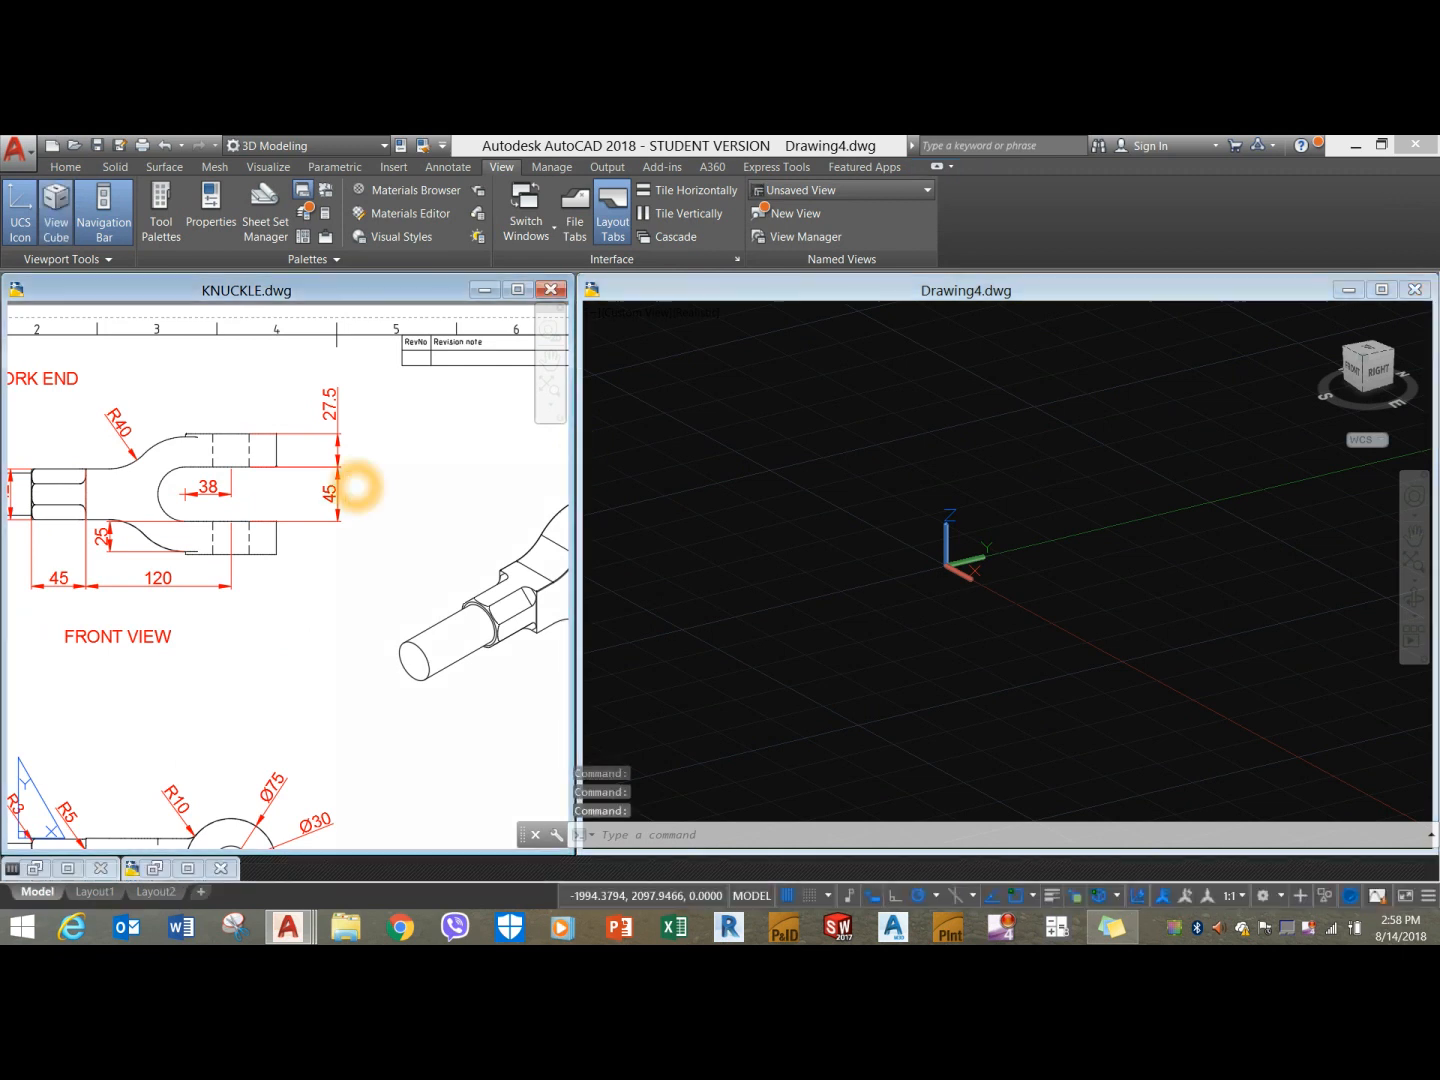
pyautogui.click(473, 518)
pyautogui.scroll(3, 473, 518)
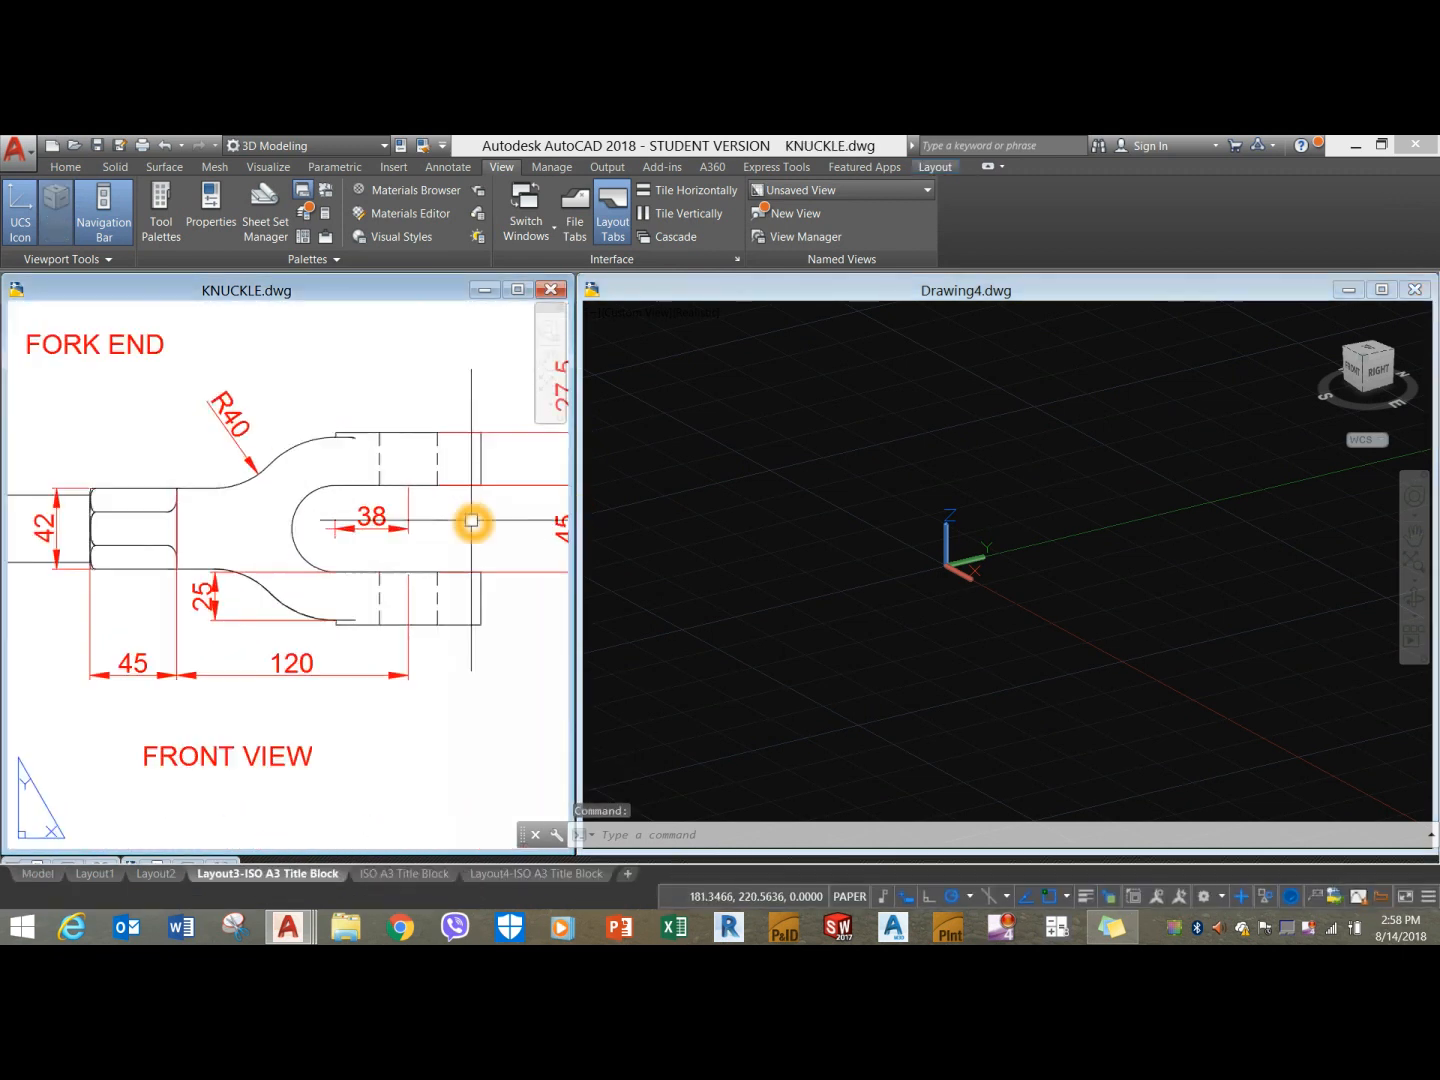
# Set the new drawing to the Front view.
pyautogui.click(994, 526)
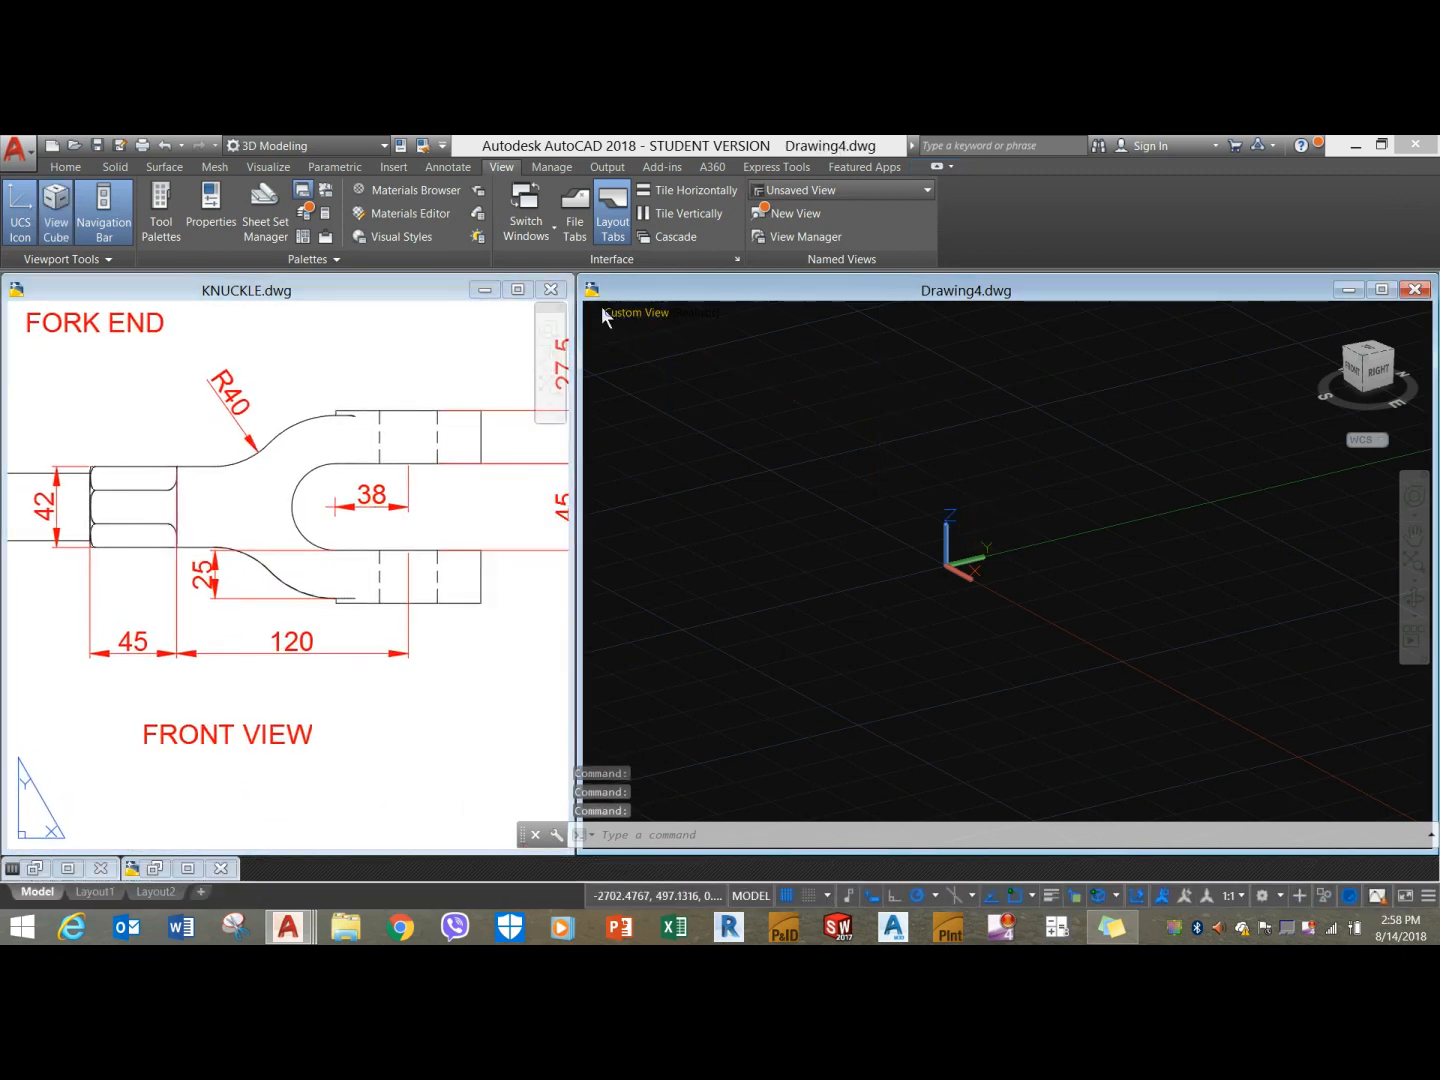
pyautogui.click(633, 311)
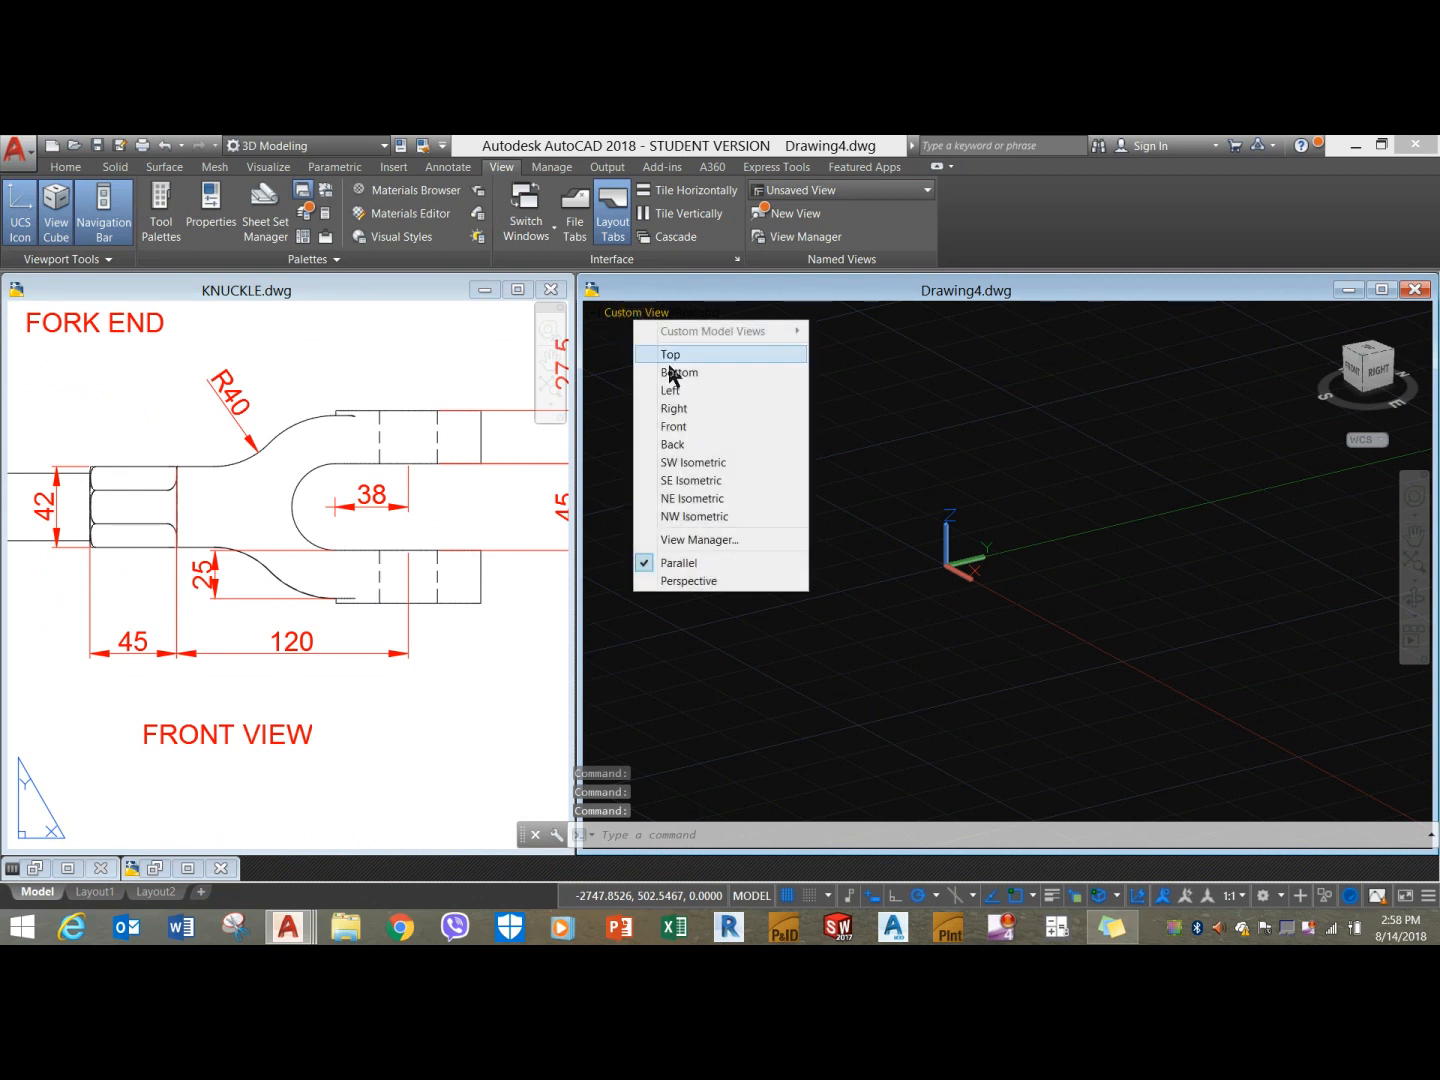
pyautogui.click(685, 428)
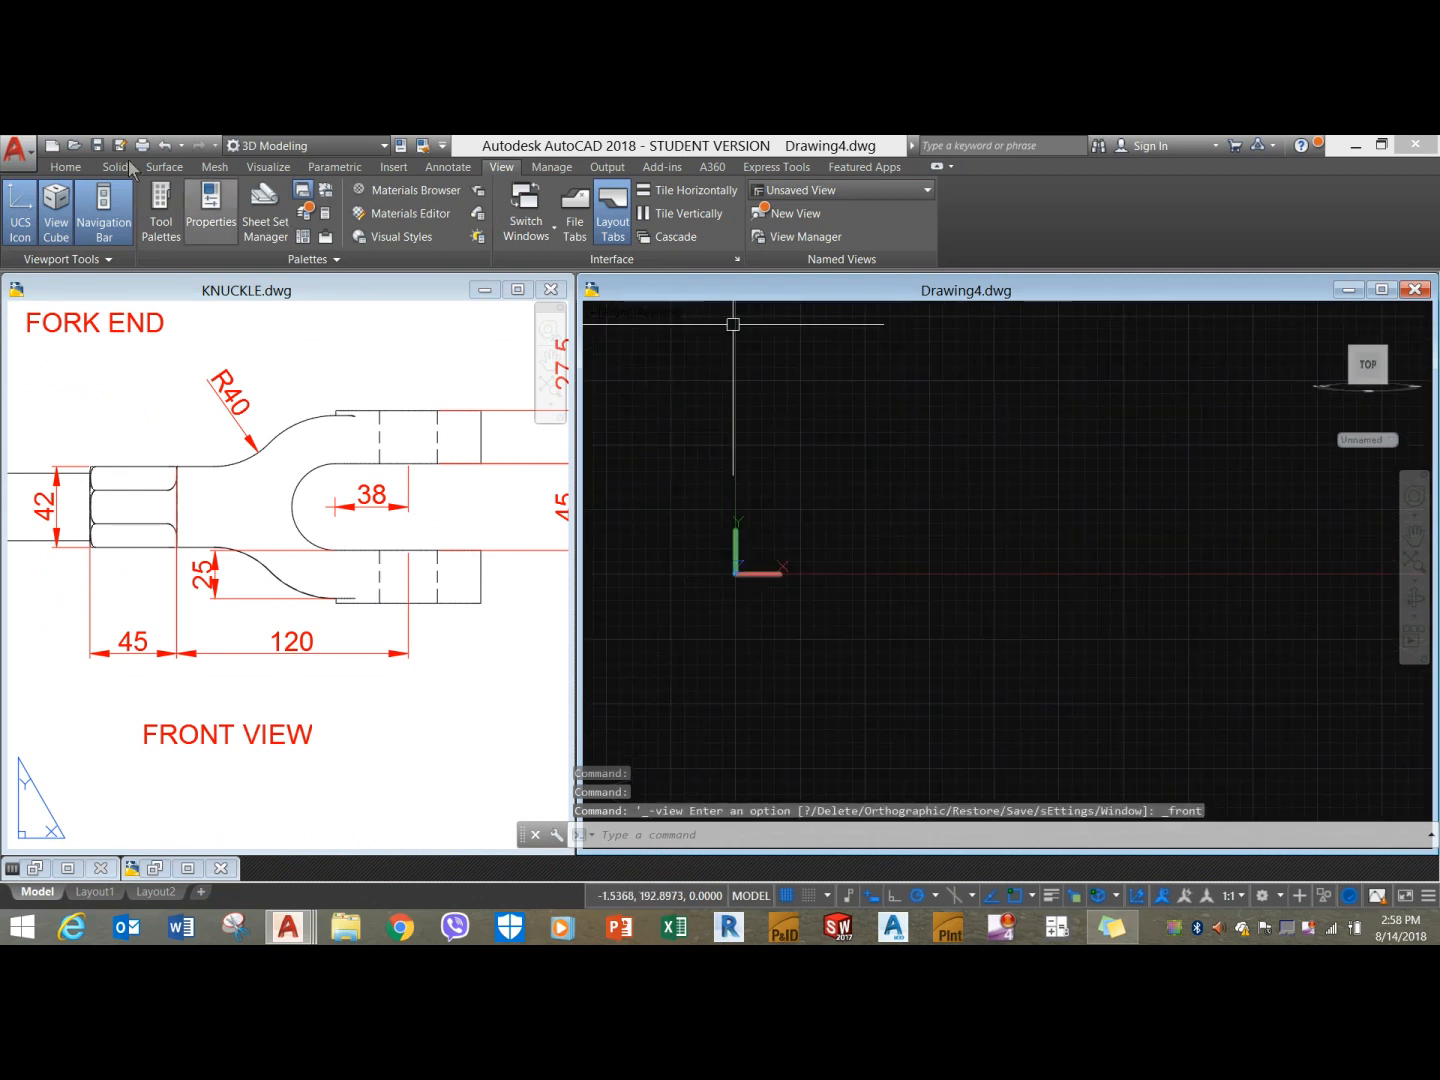
# Draw a circle with a diameter of 45 in the new drawing, centred at about (191, 100).
pyautogui.click(65, 166)
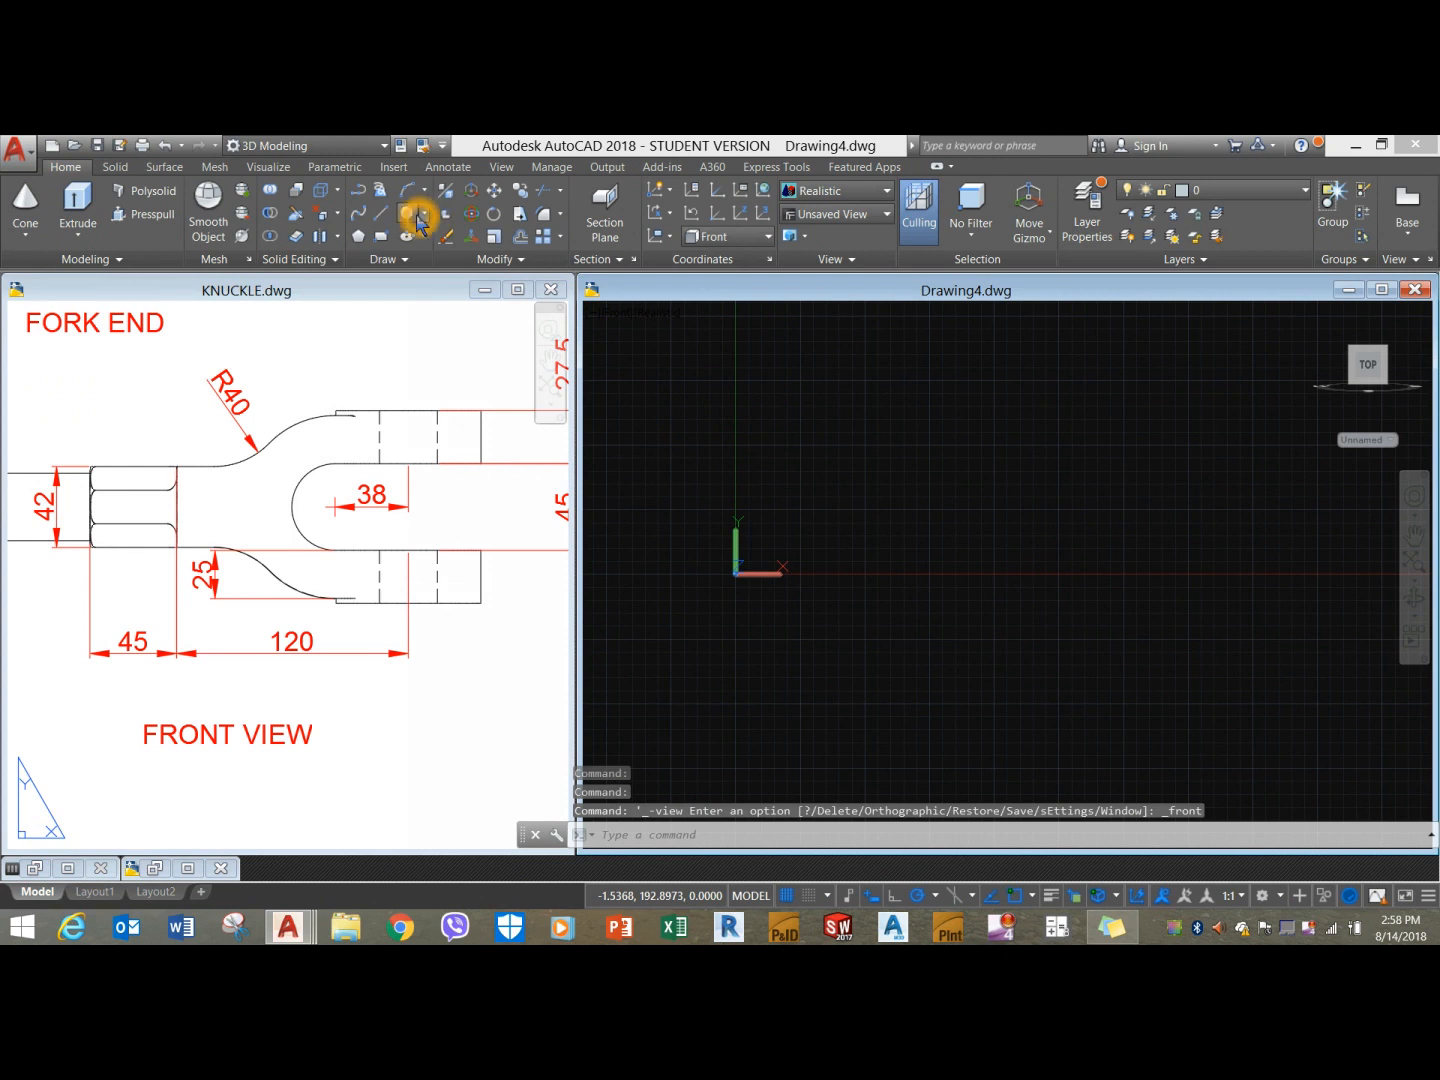
pyautogui.click(408, 215)
pyautogui.click(983, 446)
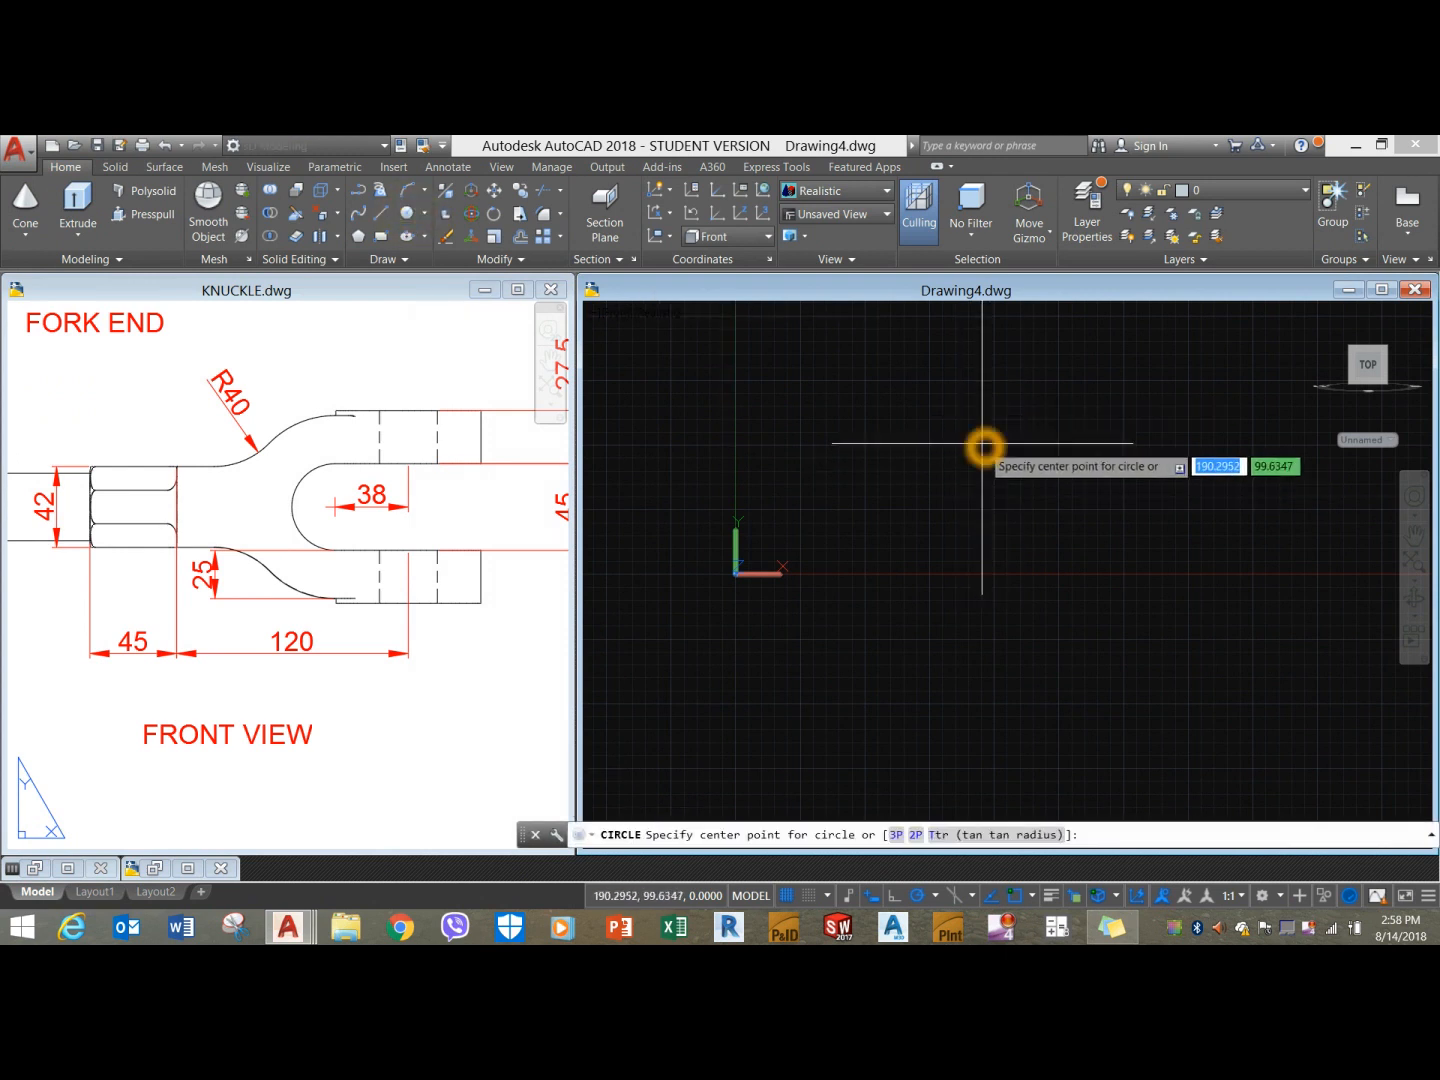
pyautogui.click(1004, 400)
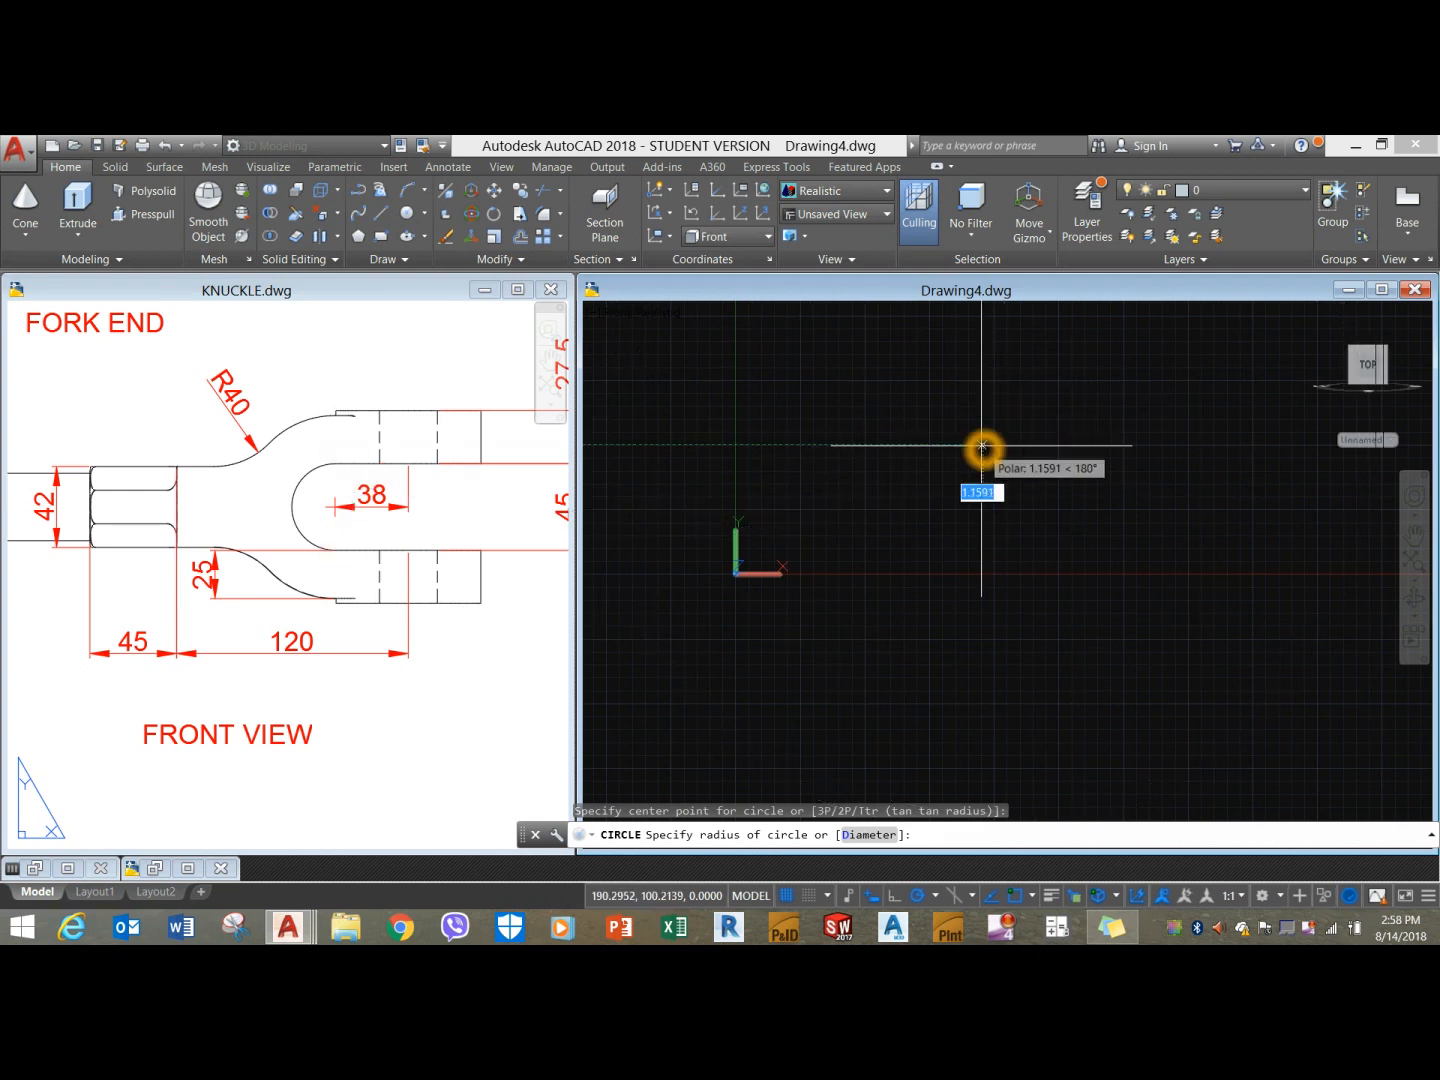
pyautogui.click(884, 836)
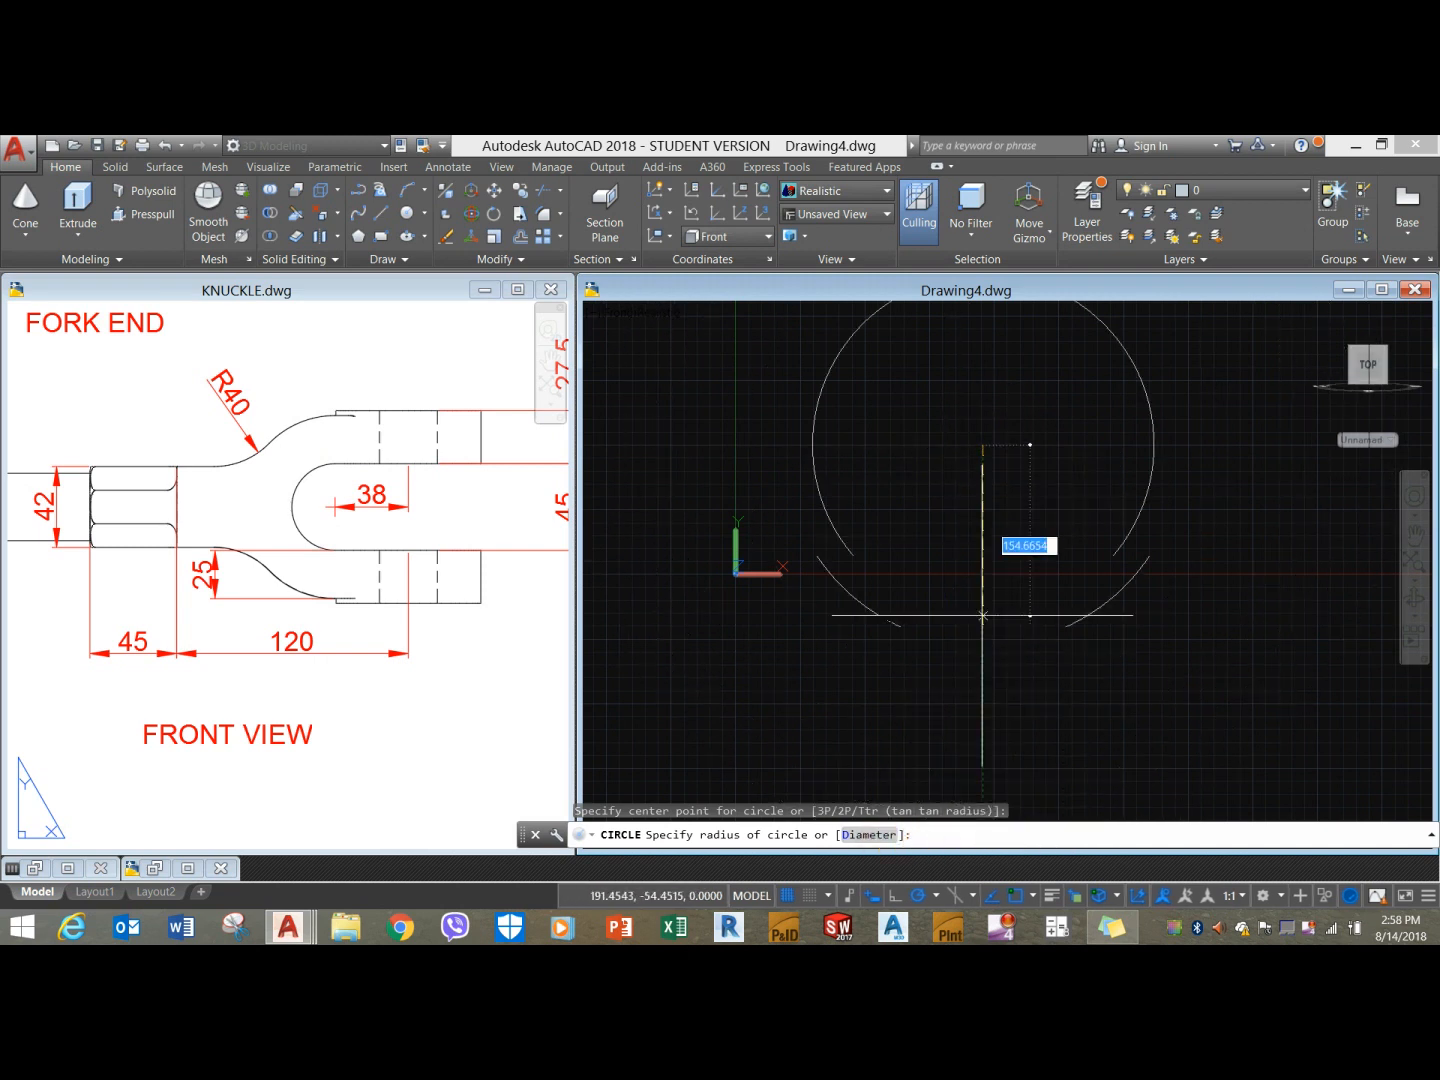
pyautogui.write('d')
pyautogui.press('Return')
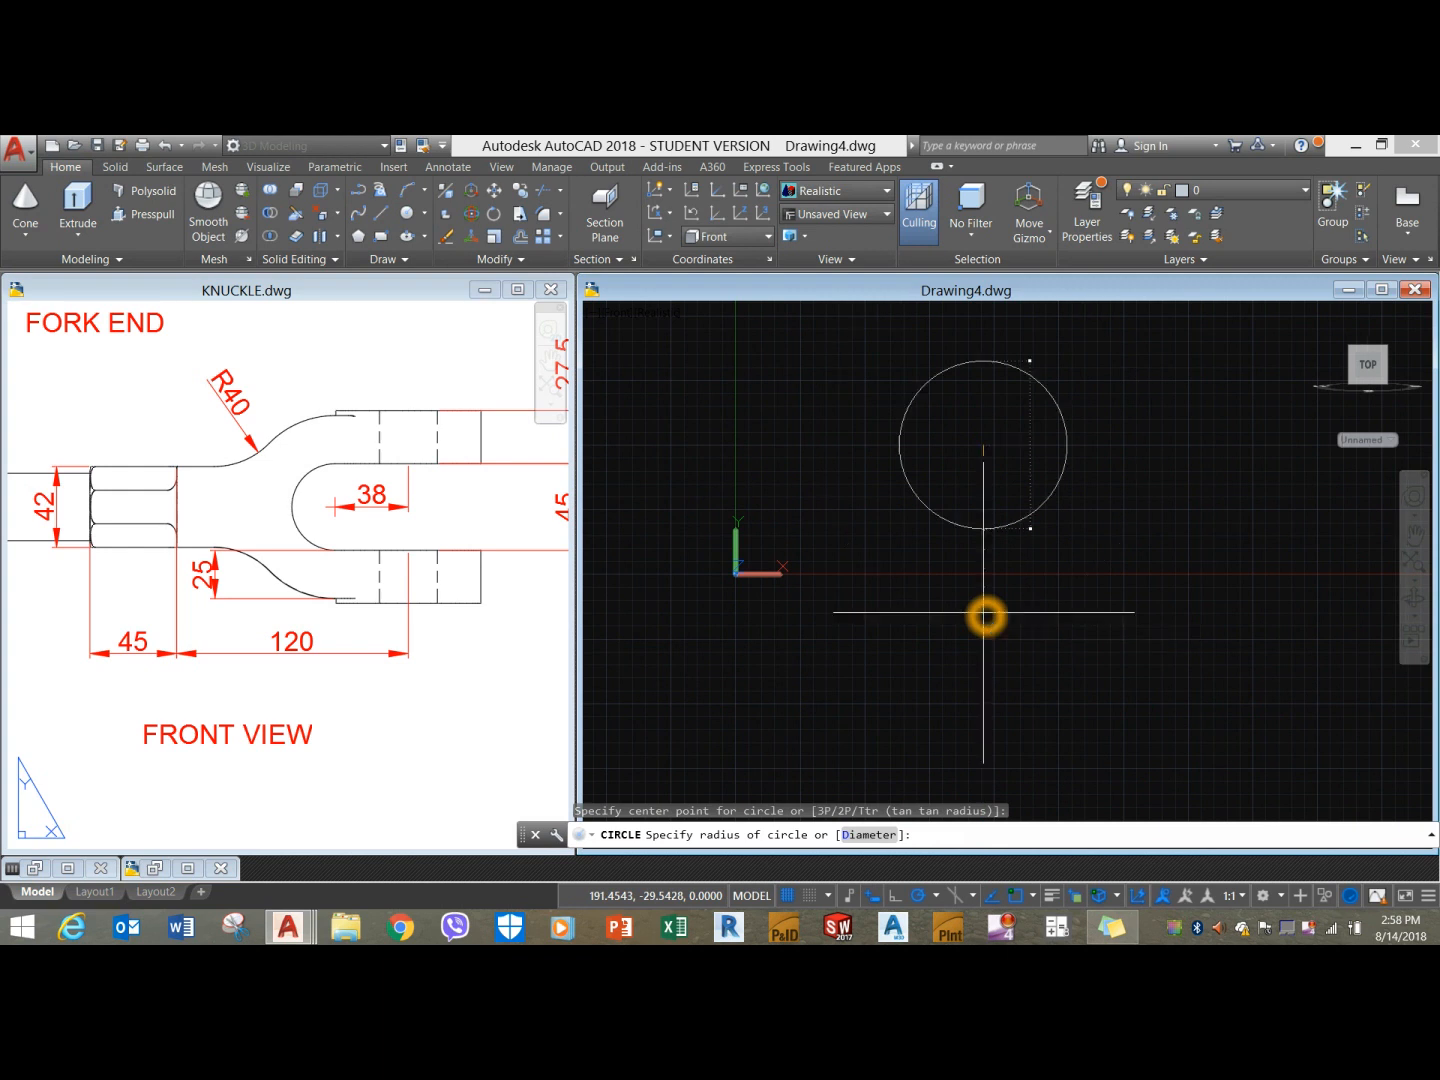
pyautogui.write('45')
pyautogui.press('Return')
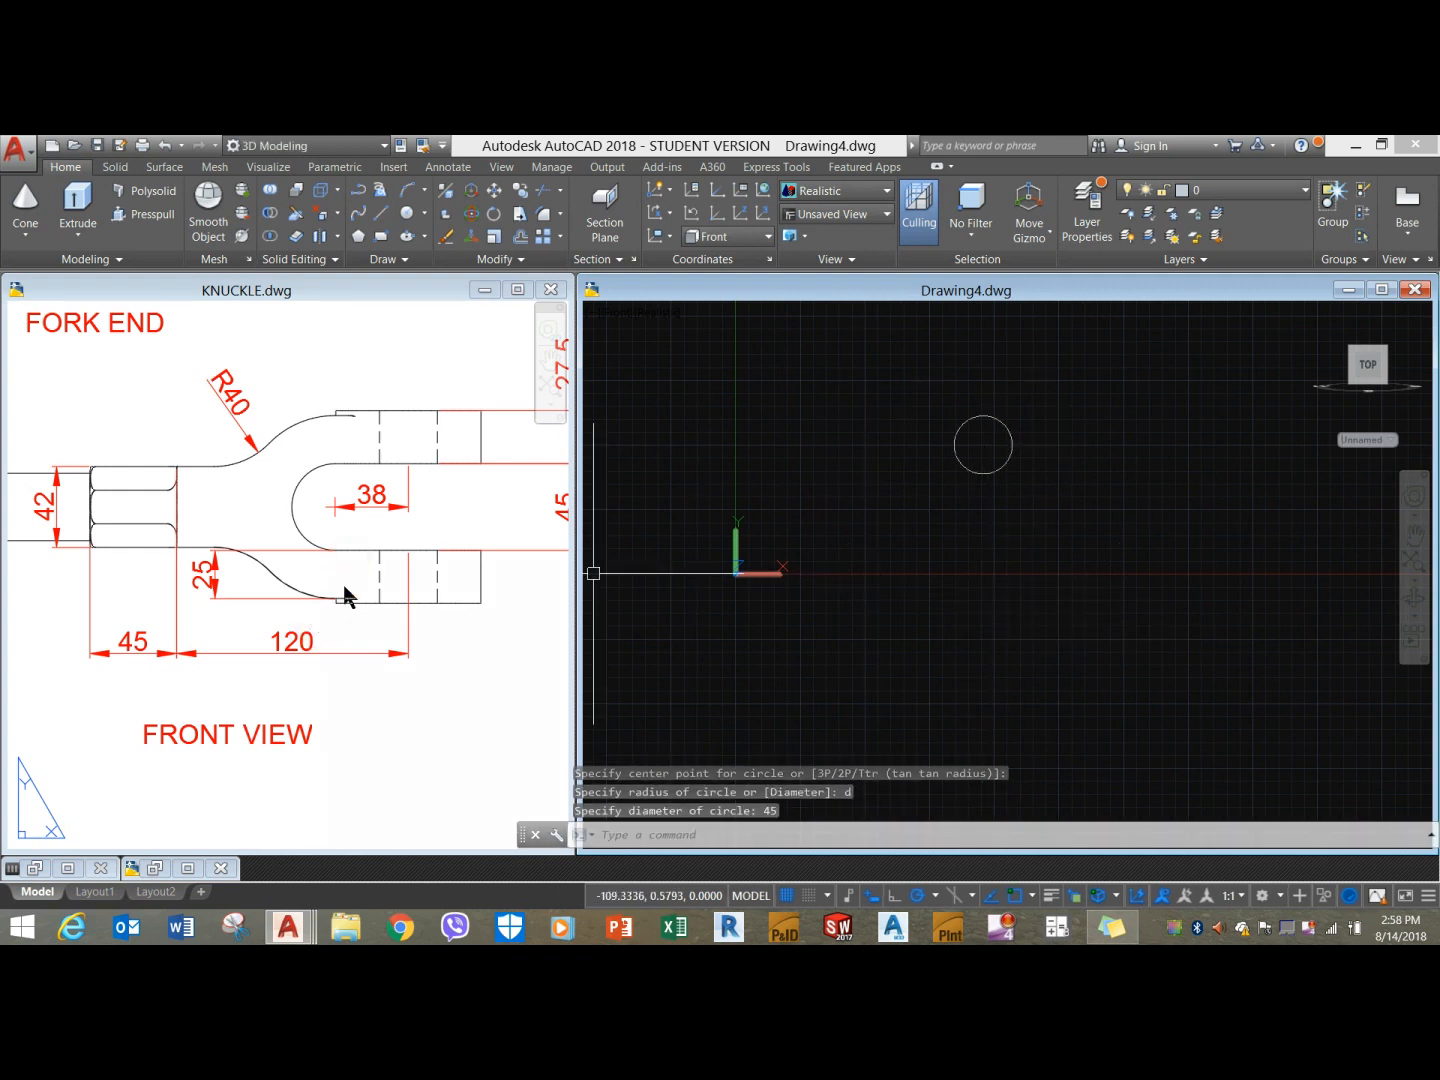
# Offset the circle outward by 25 to create a larger concentric circle.
pyautogui.click(990, 506)
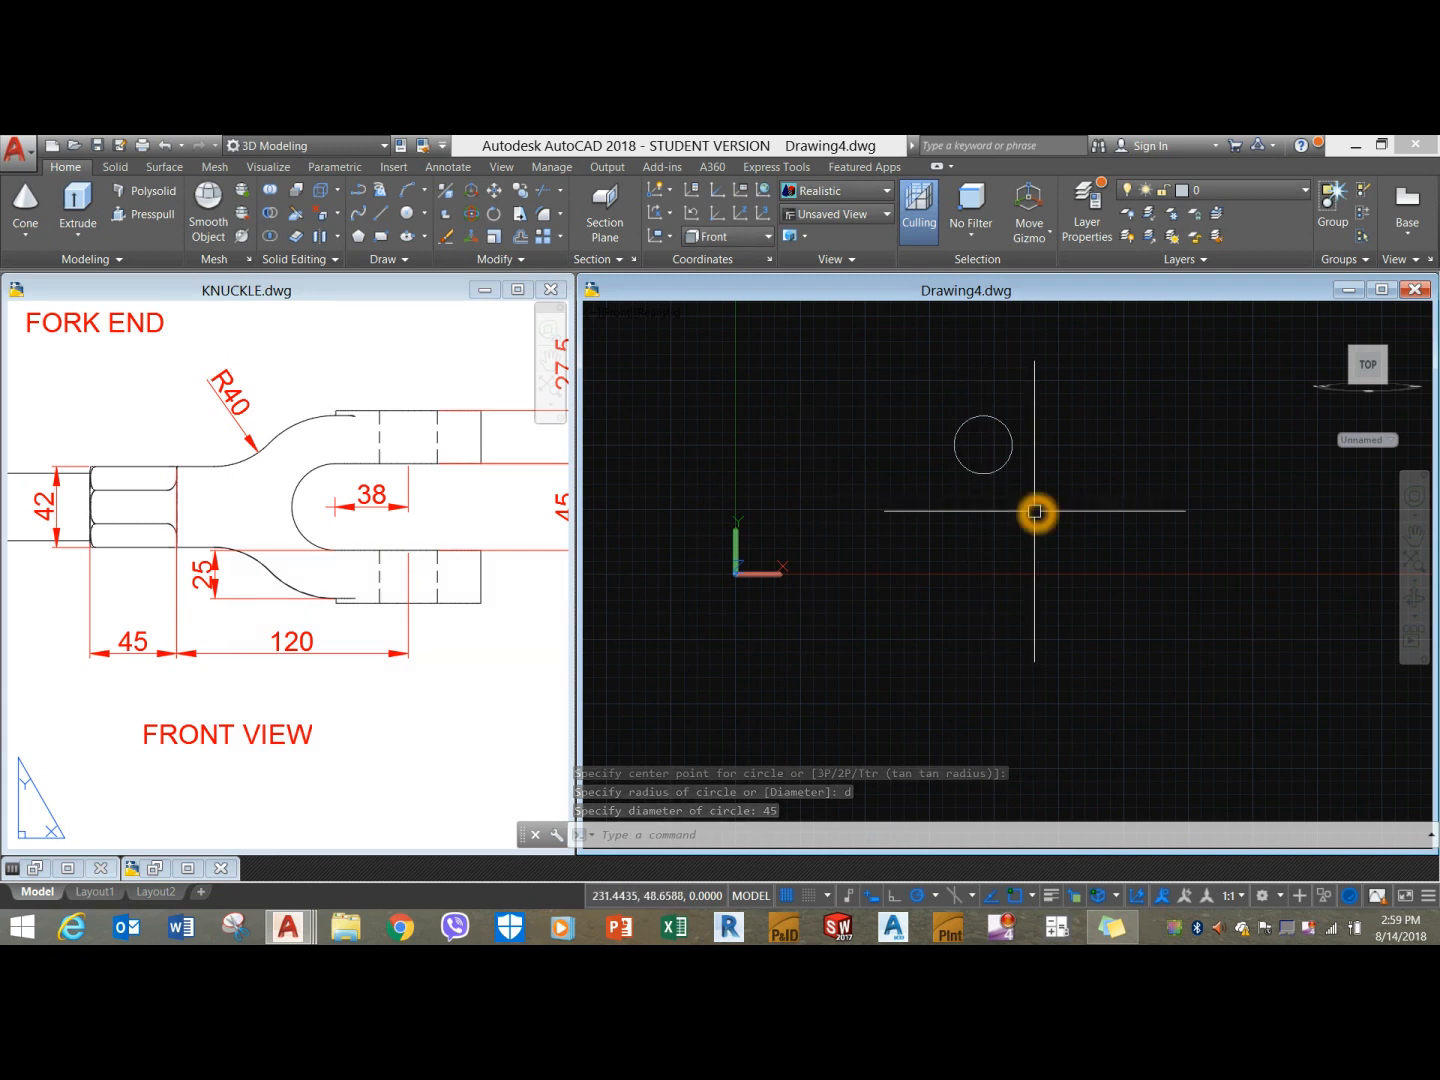
pyautogui.write('o')
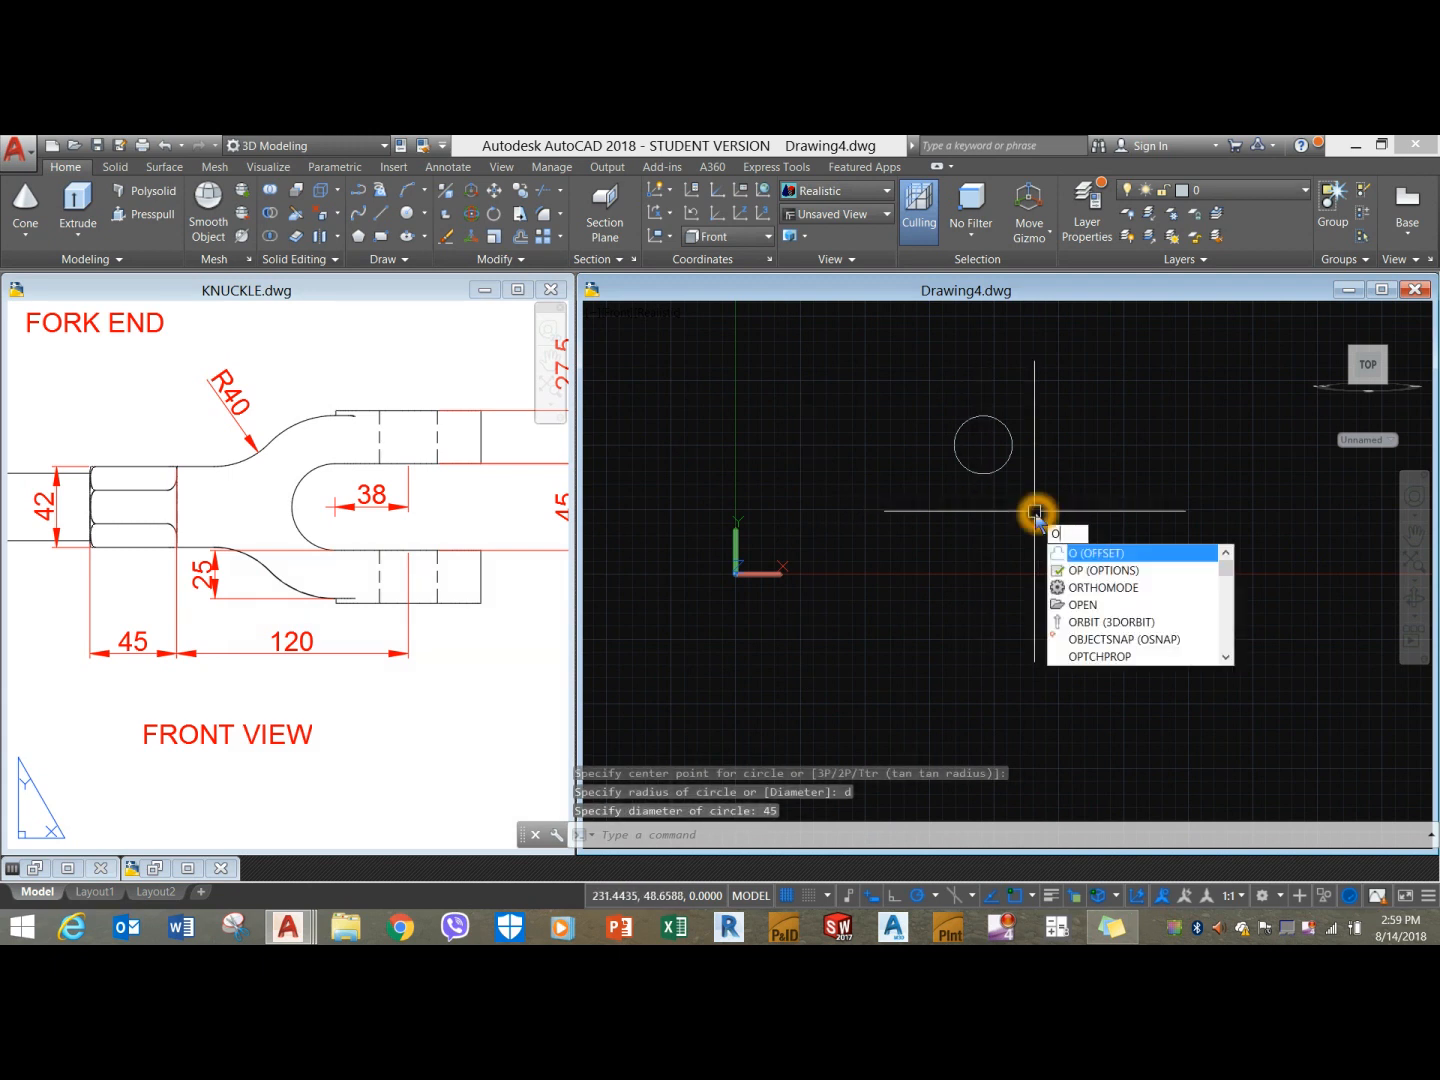
pyautogui.press('Return')
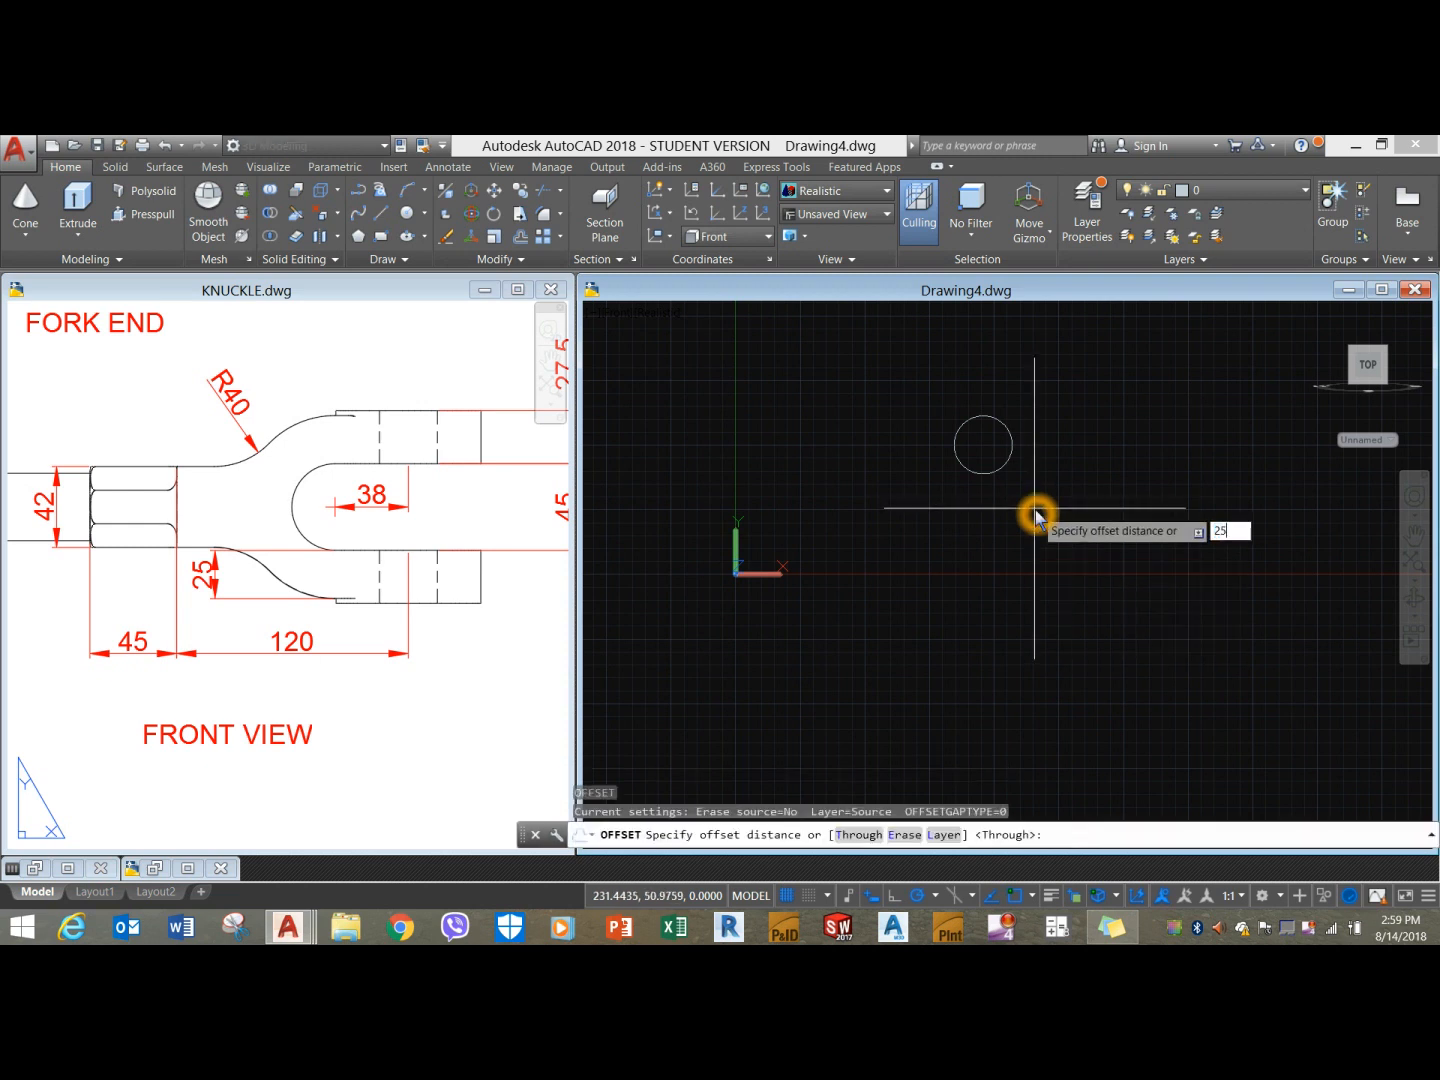
pyautogui.write('25')
pyautogui.press('Return')
pyautogui.click(1012, 440)
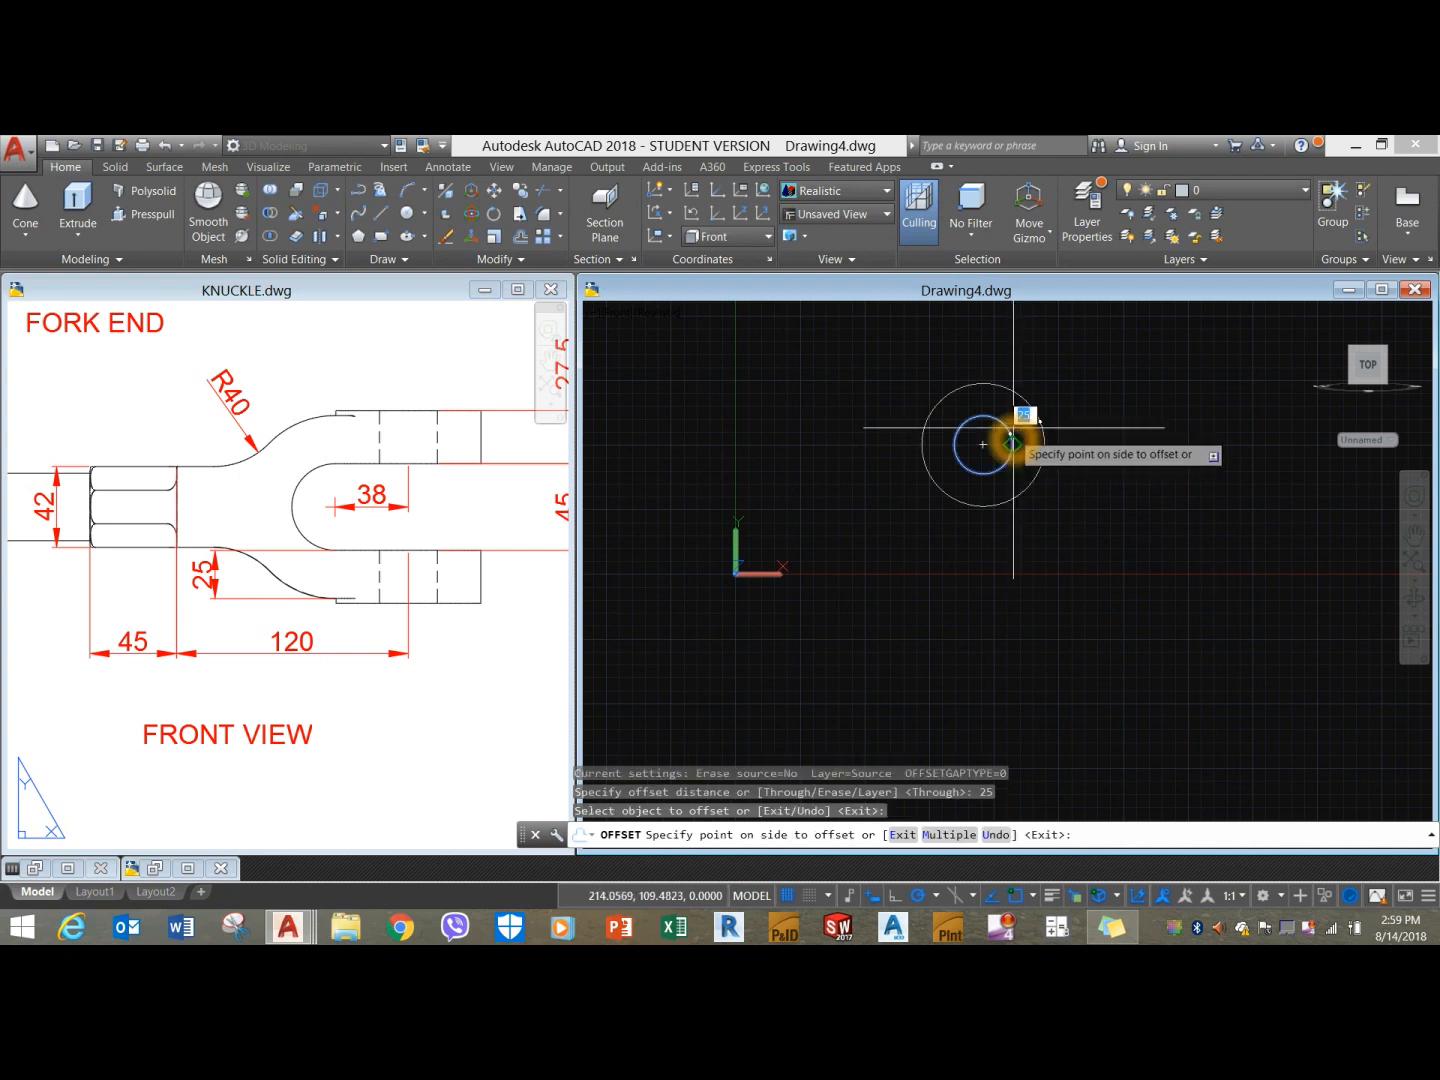
pyautogui.click(1049, 365)
pyautogui.rightClick(1063, 358)
pyautogui.click(1111, 375)
pyautogui.moveTo(1061, 391); pyautogui.dragTo(1018, 397, button='middle')
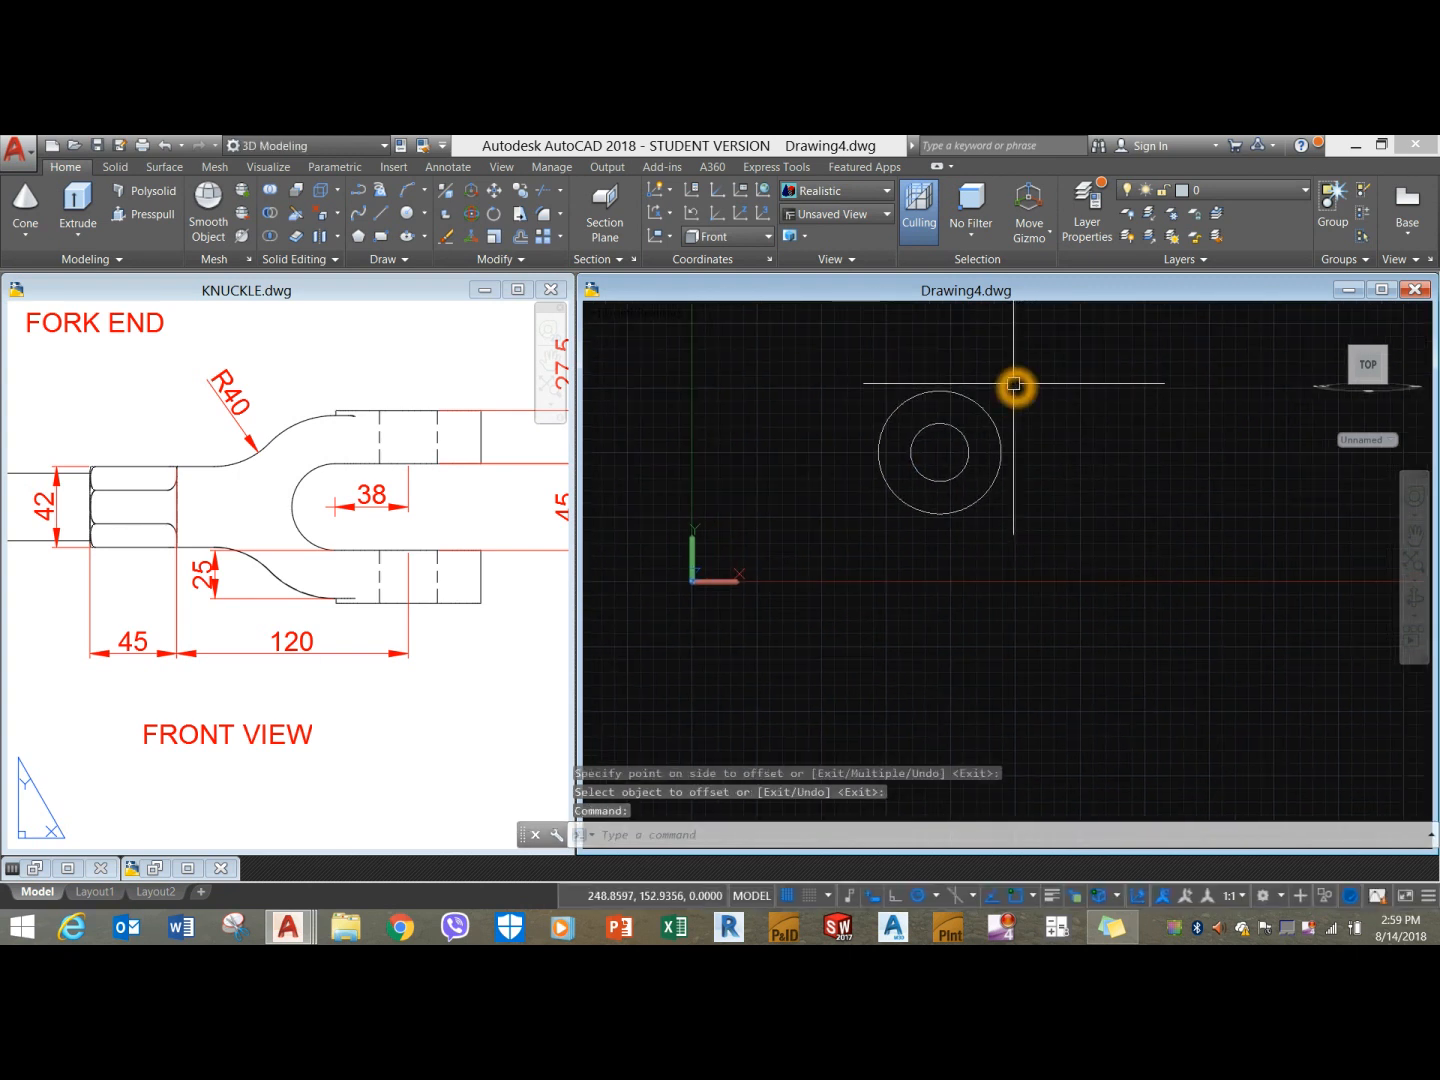
# Draw a vertical line through both circles from the outer circle's top quadrant to its bottom quadrant.
pyautogui.write('l')
pyautogui.press('Return')
pyautogui.click(939, 392)
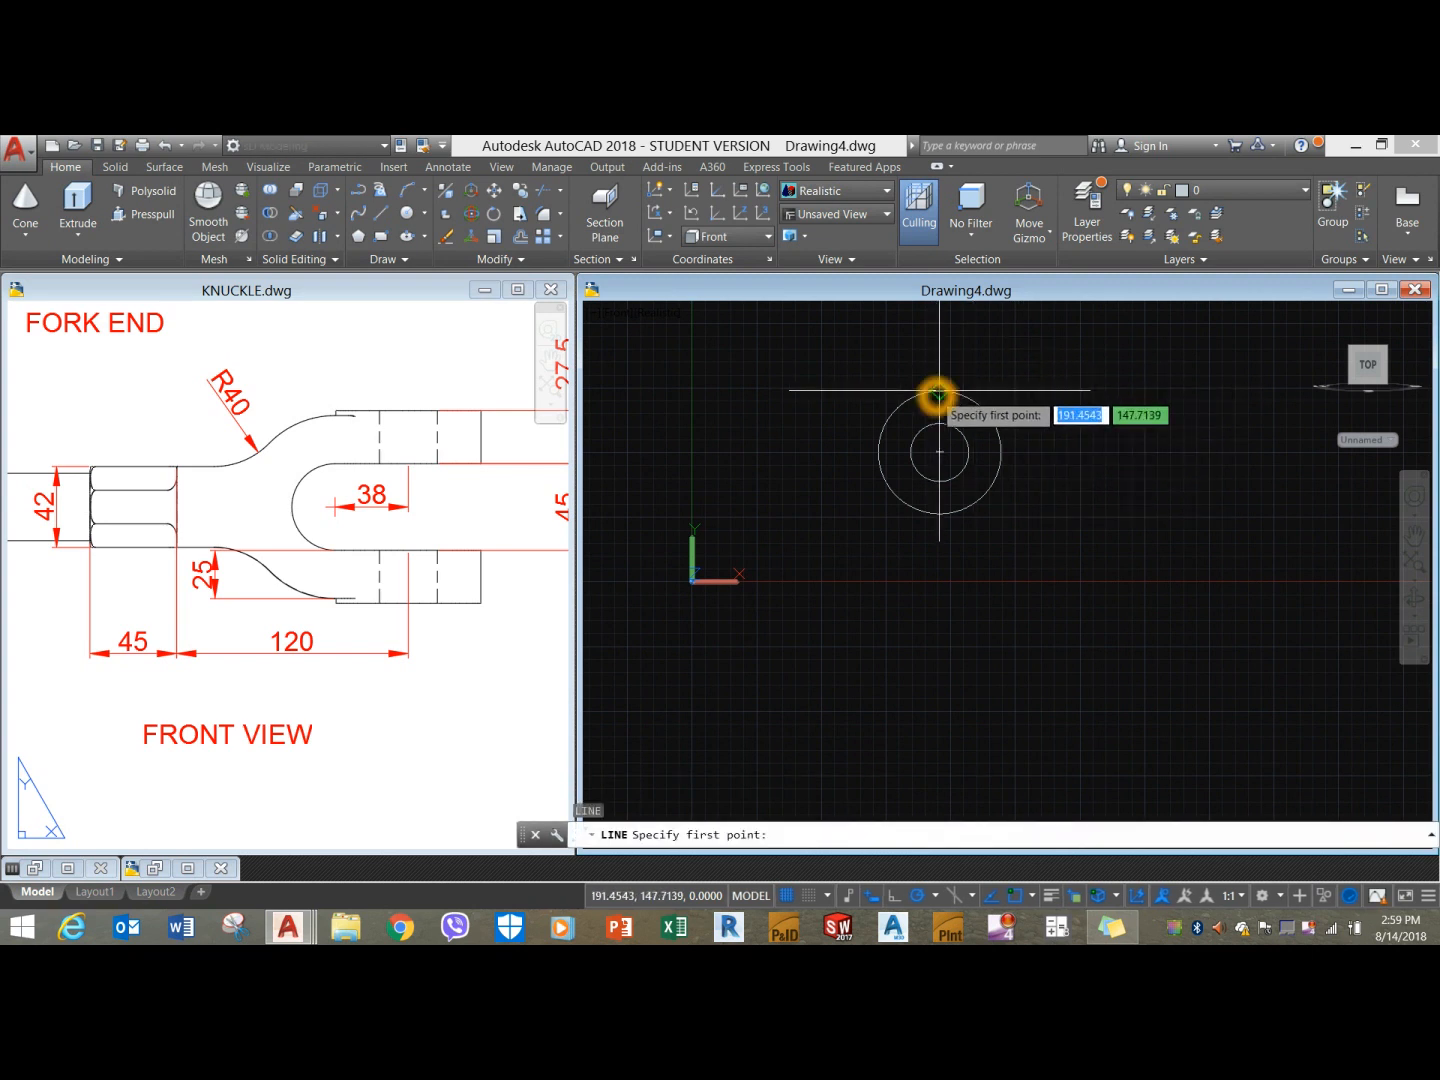
pyautogui.click(939, 517)
pyautogui.rightClick(1045, 460)
pyautogui.click(1060, 464)
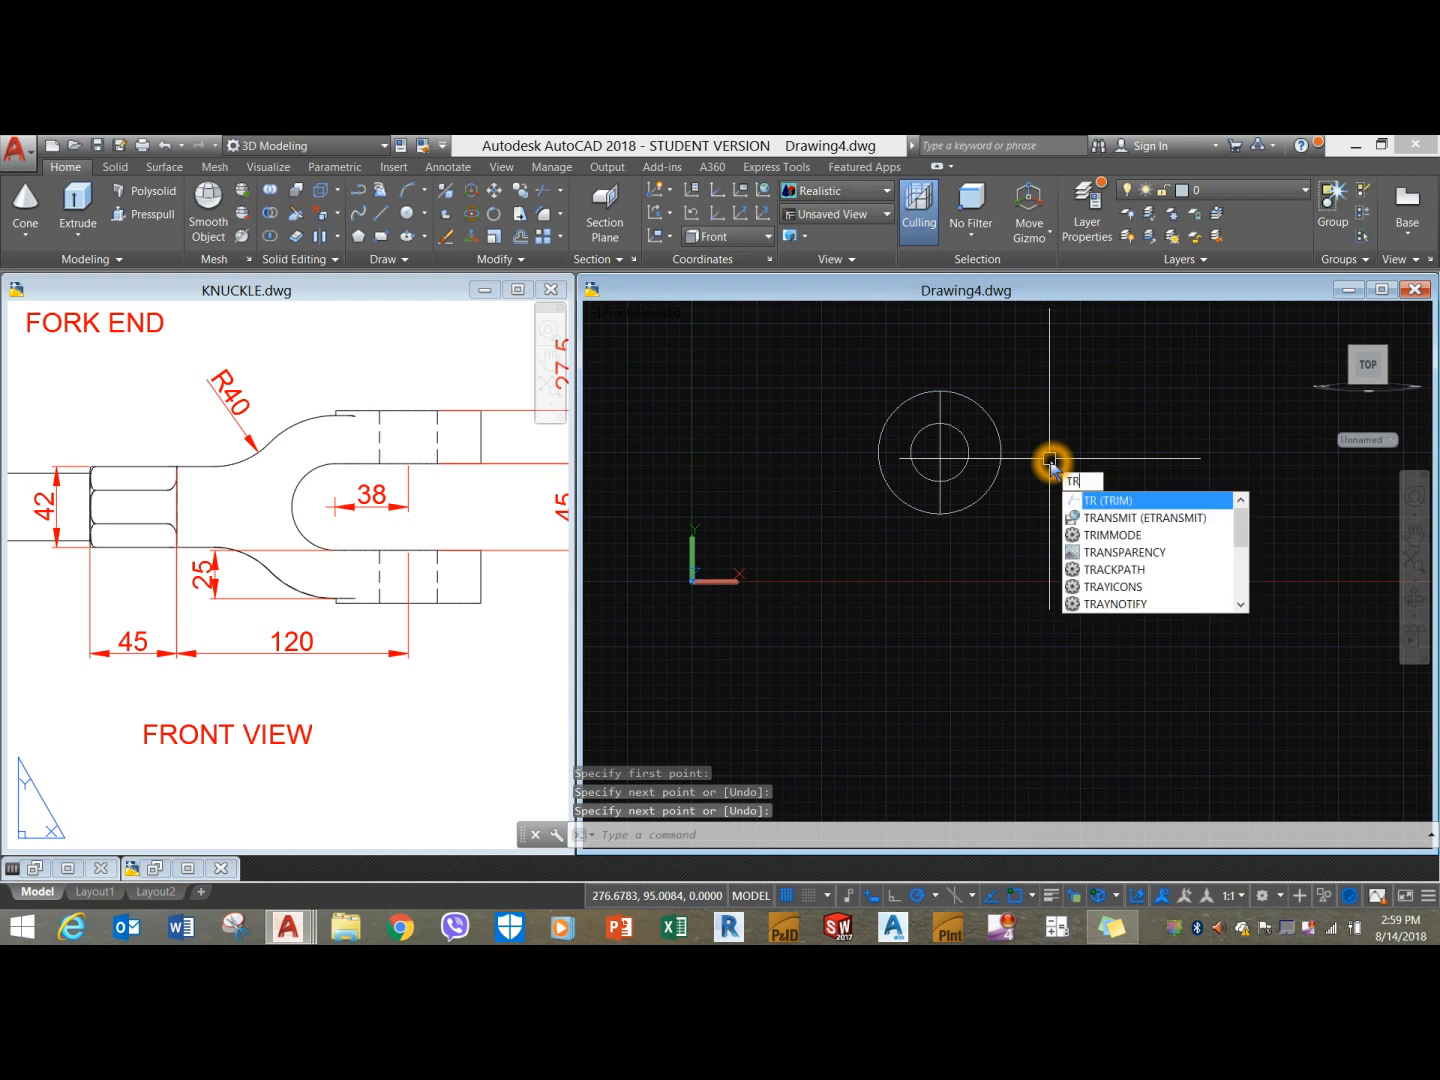
# Trim away the right halves of both circles and the vertical line segment inside the inner circle.
pyautogui.press('Return')
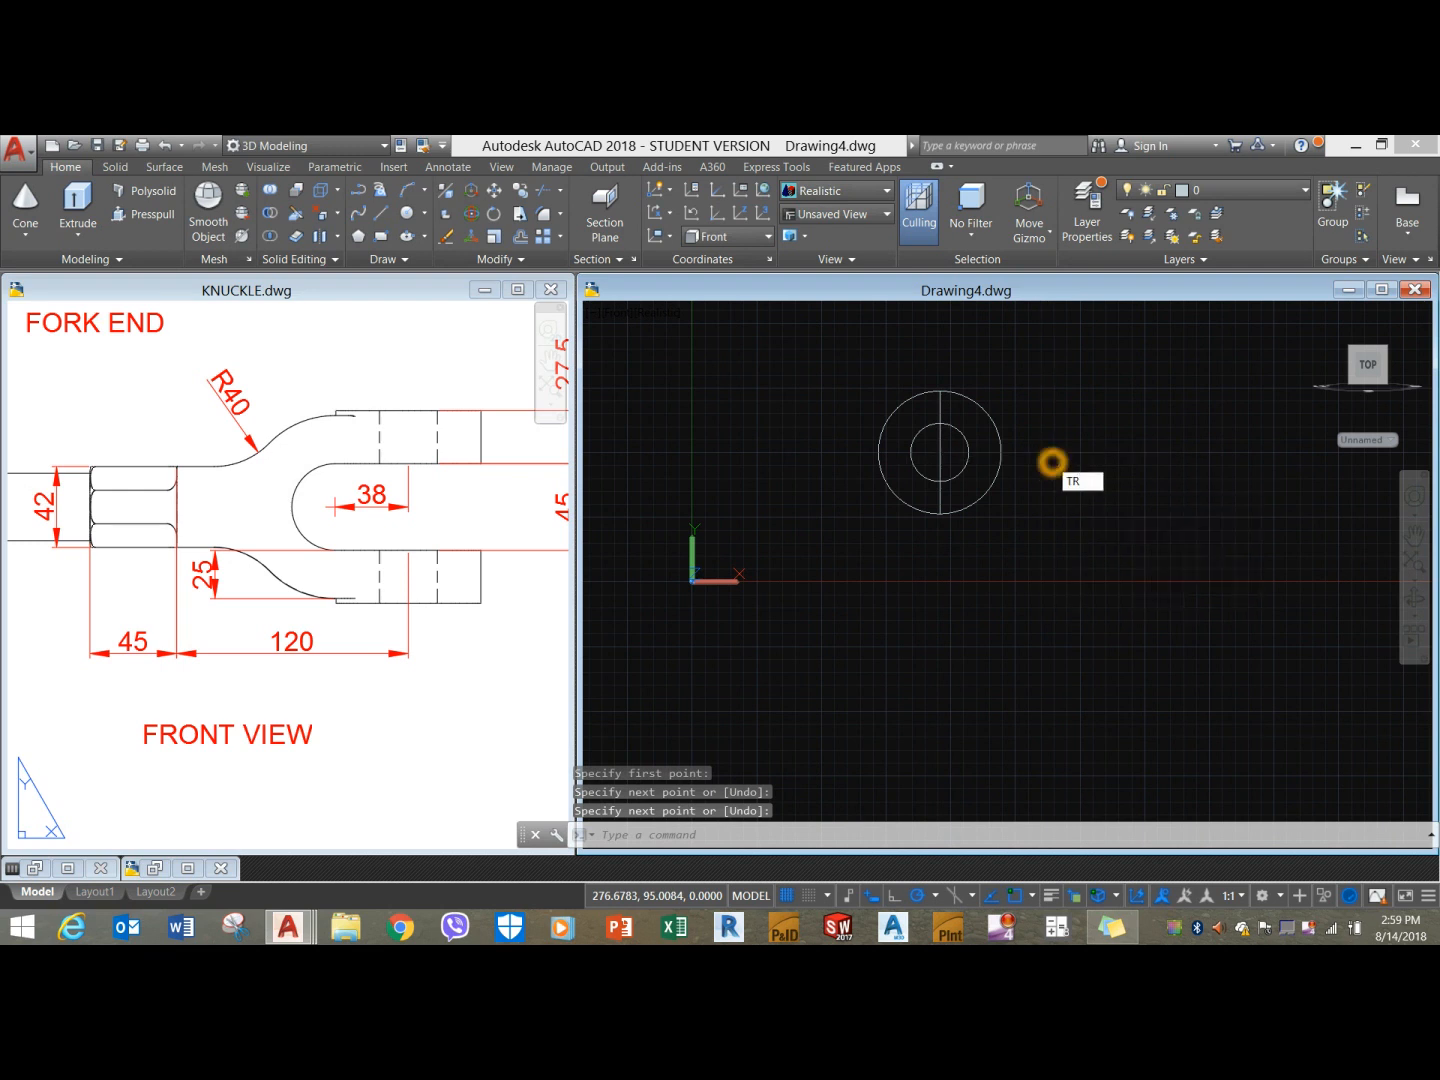
pyautogui.press('Return')
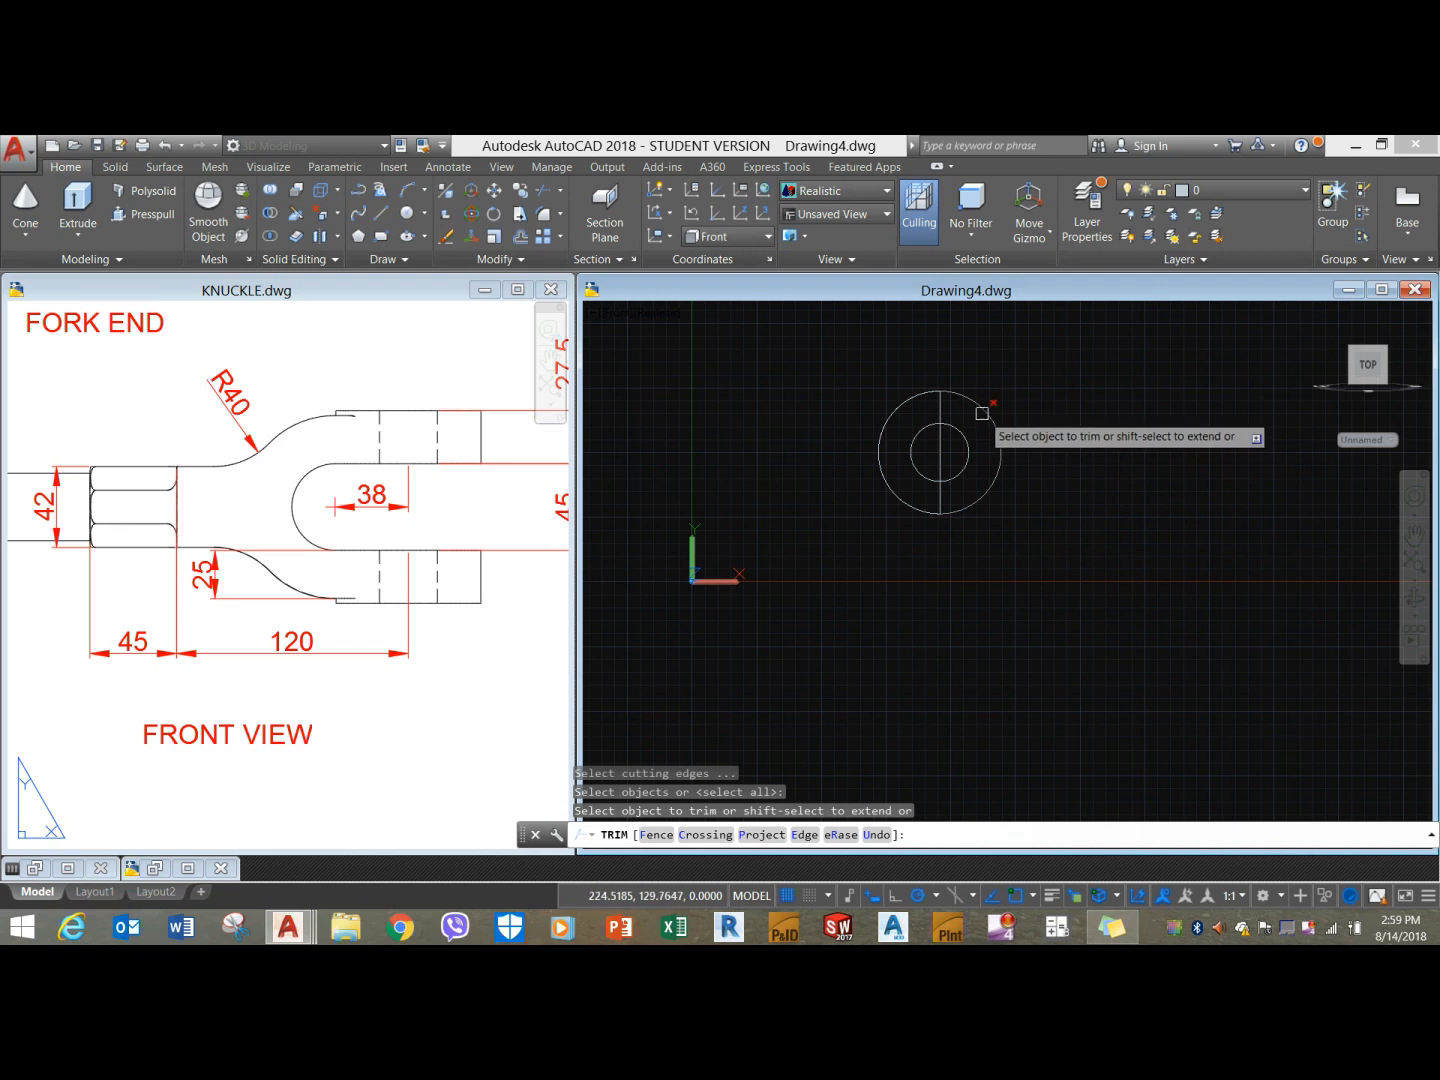
pyautogui.click(981, 410)
pyautogui.click(962, 432)
pyautogui.click(940, 453)
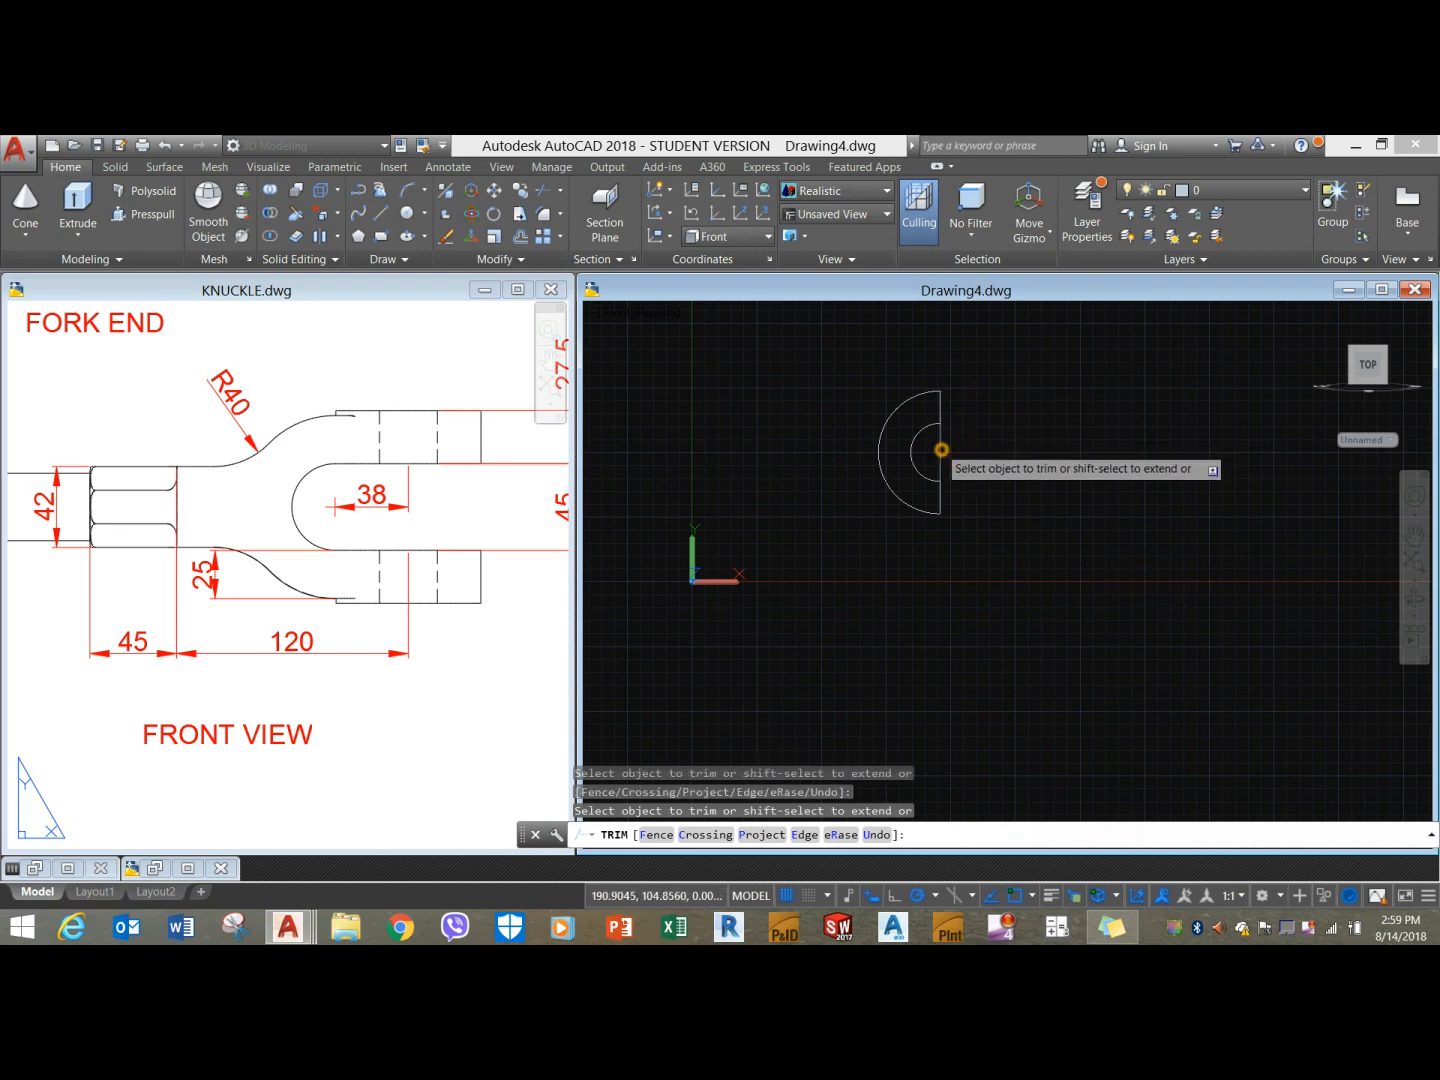
pyautogui.rightClick(985, 412)
pyautogui.click(1022, 425)
pyautogui.click(996, 498)
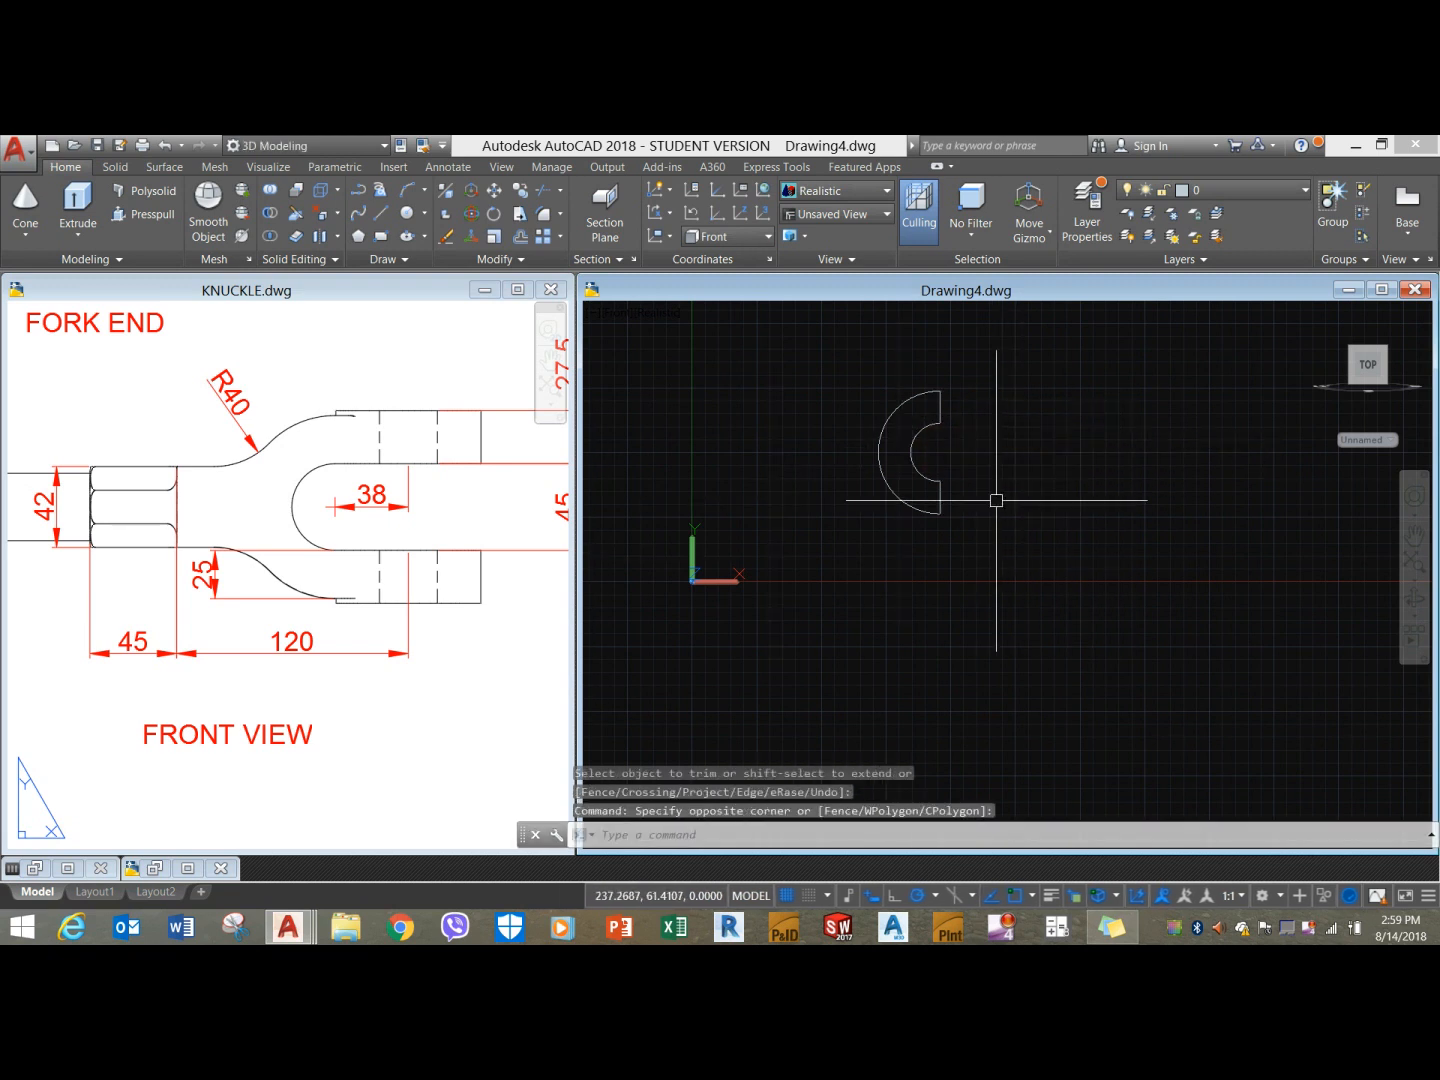
pyautogui.click(994, 490)
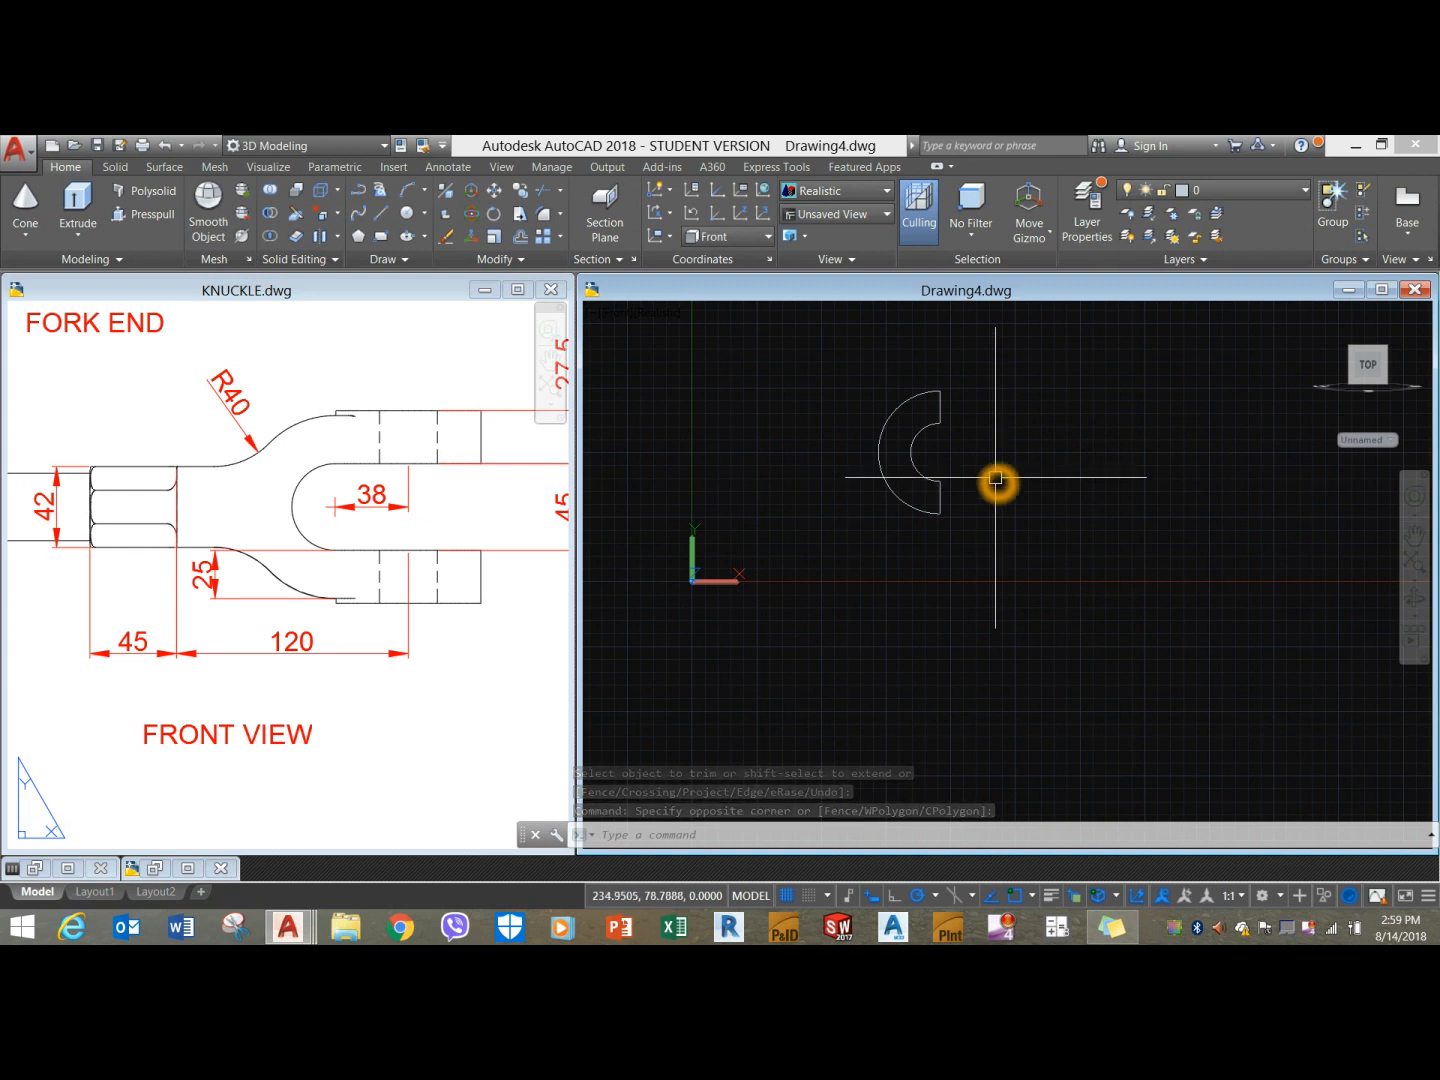
# Draw a horizontal line 38 long to the right from the centre of the arcs.
pyautogui.write('l')
pyautogui.press('Return')
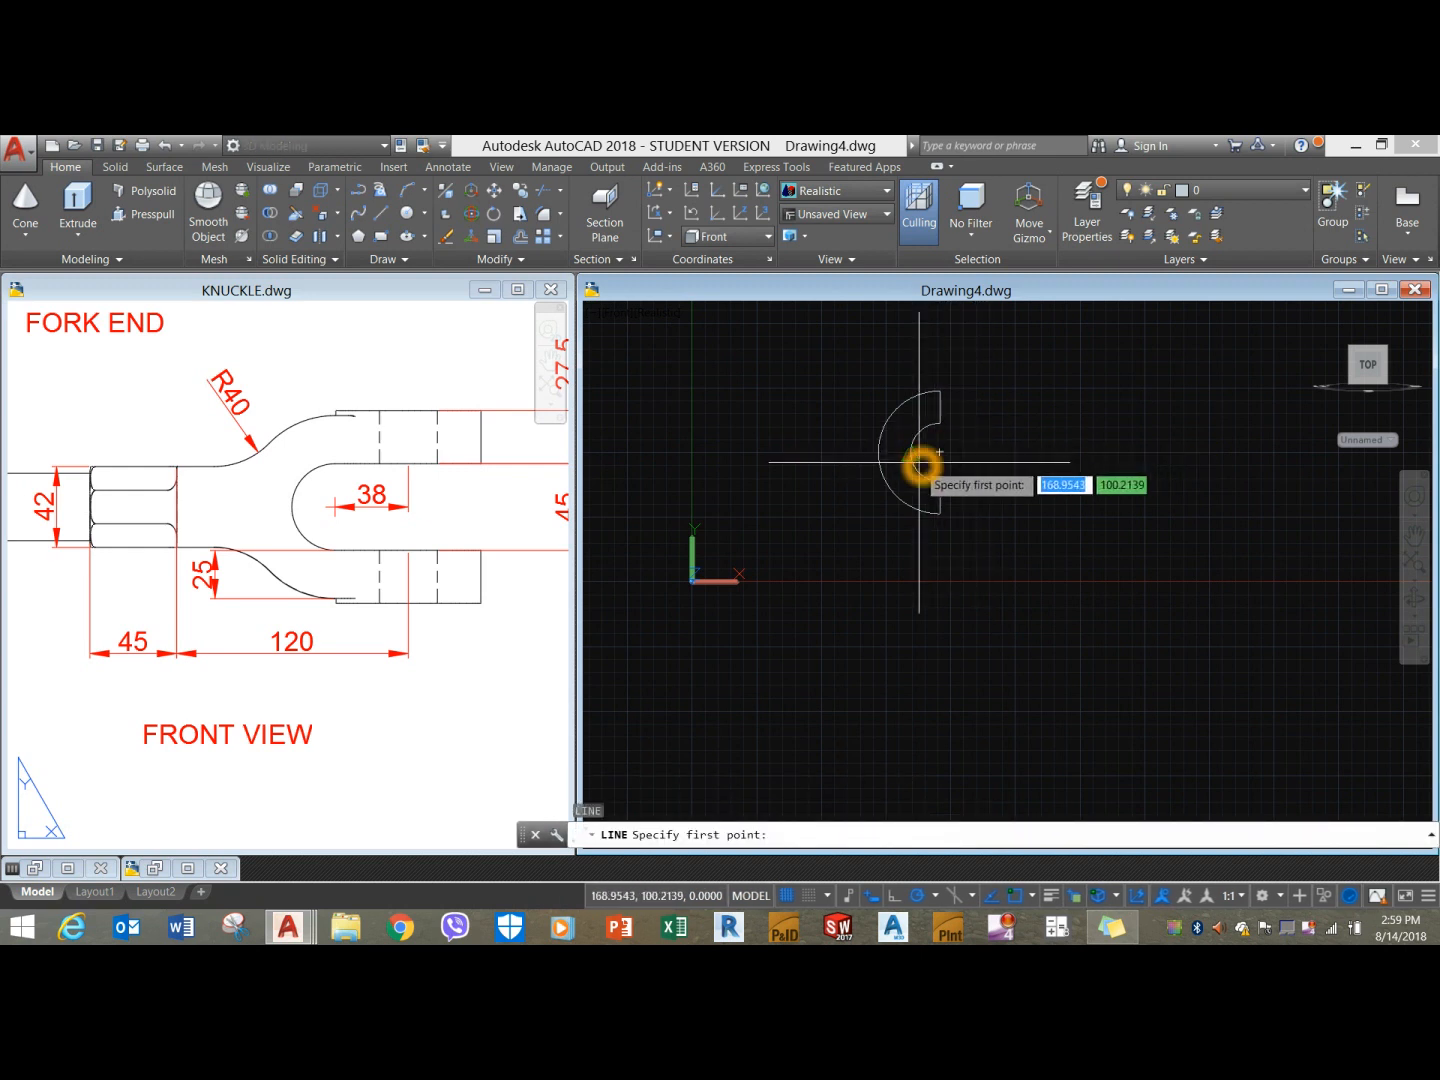
pyautogui.click(939, 459)
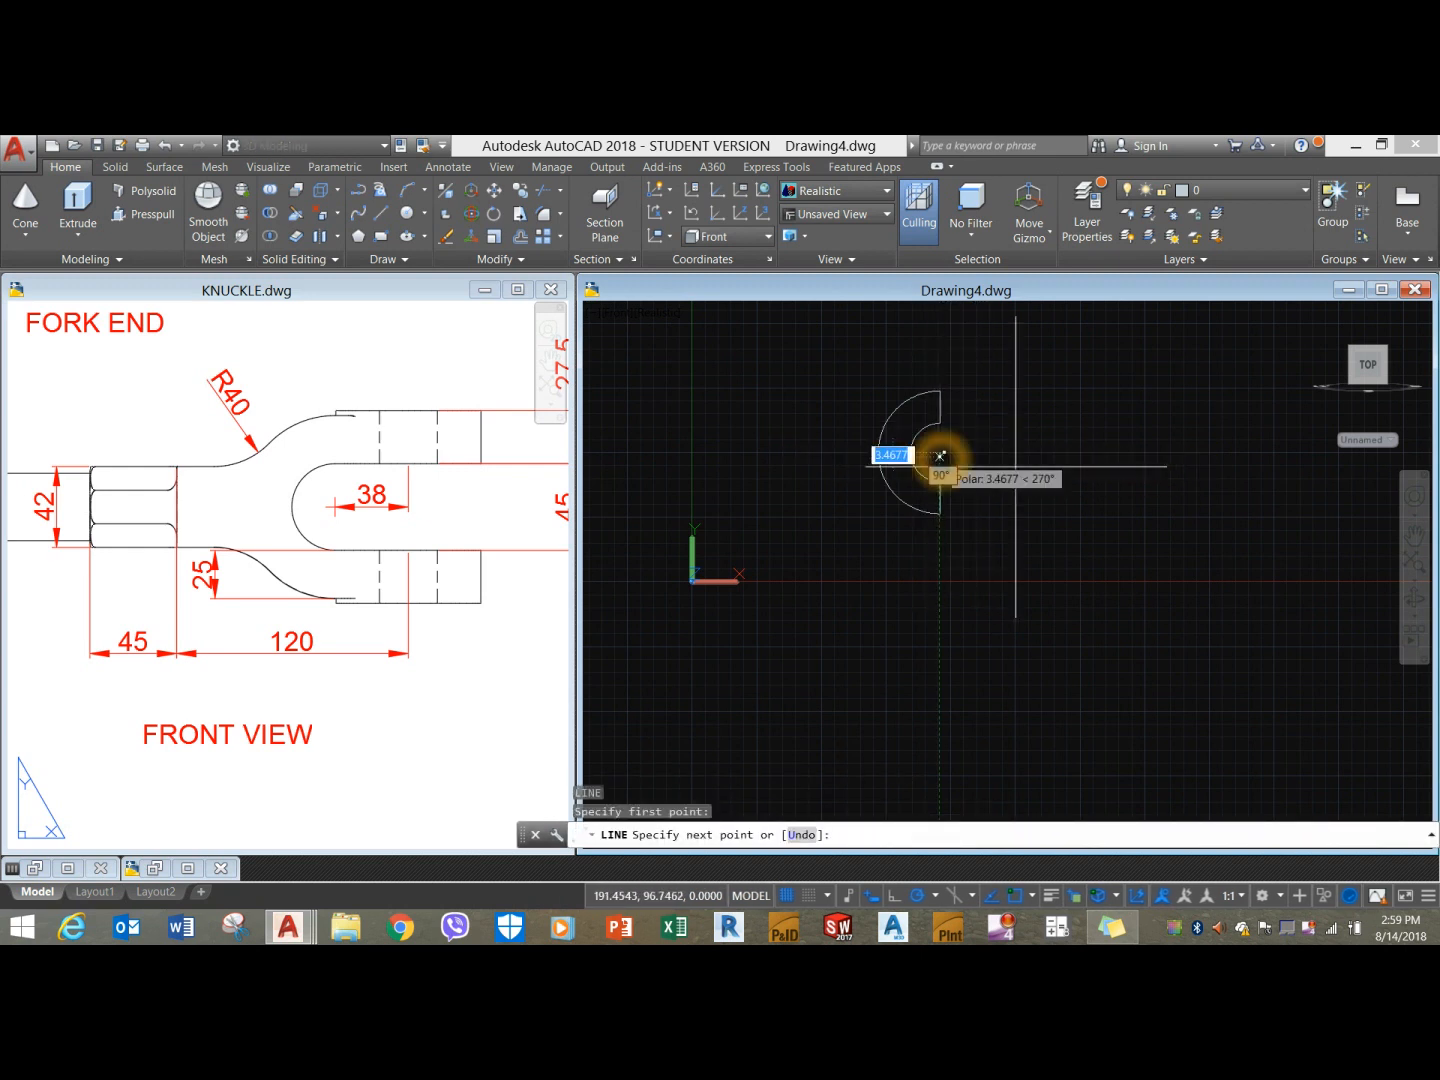
pyautogui.write('38')
pyautogui.rightClick(1072, 458)
pyautogui.rightClick(1064, 381)
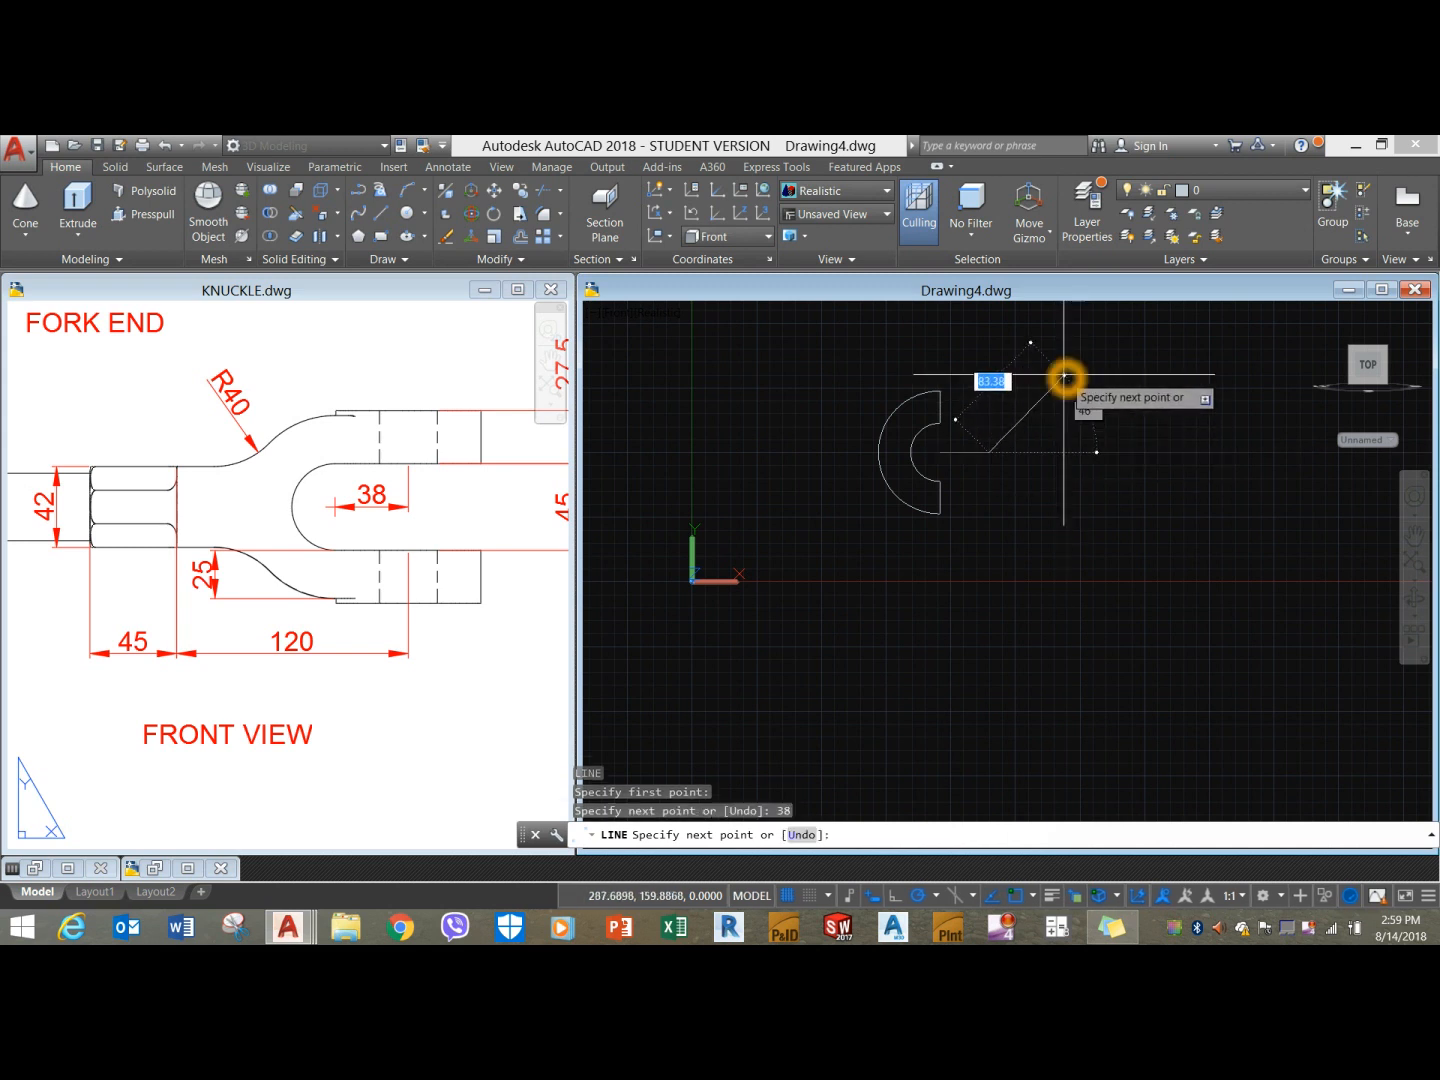
pyautogui.click(1072, 391)
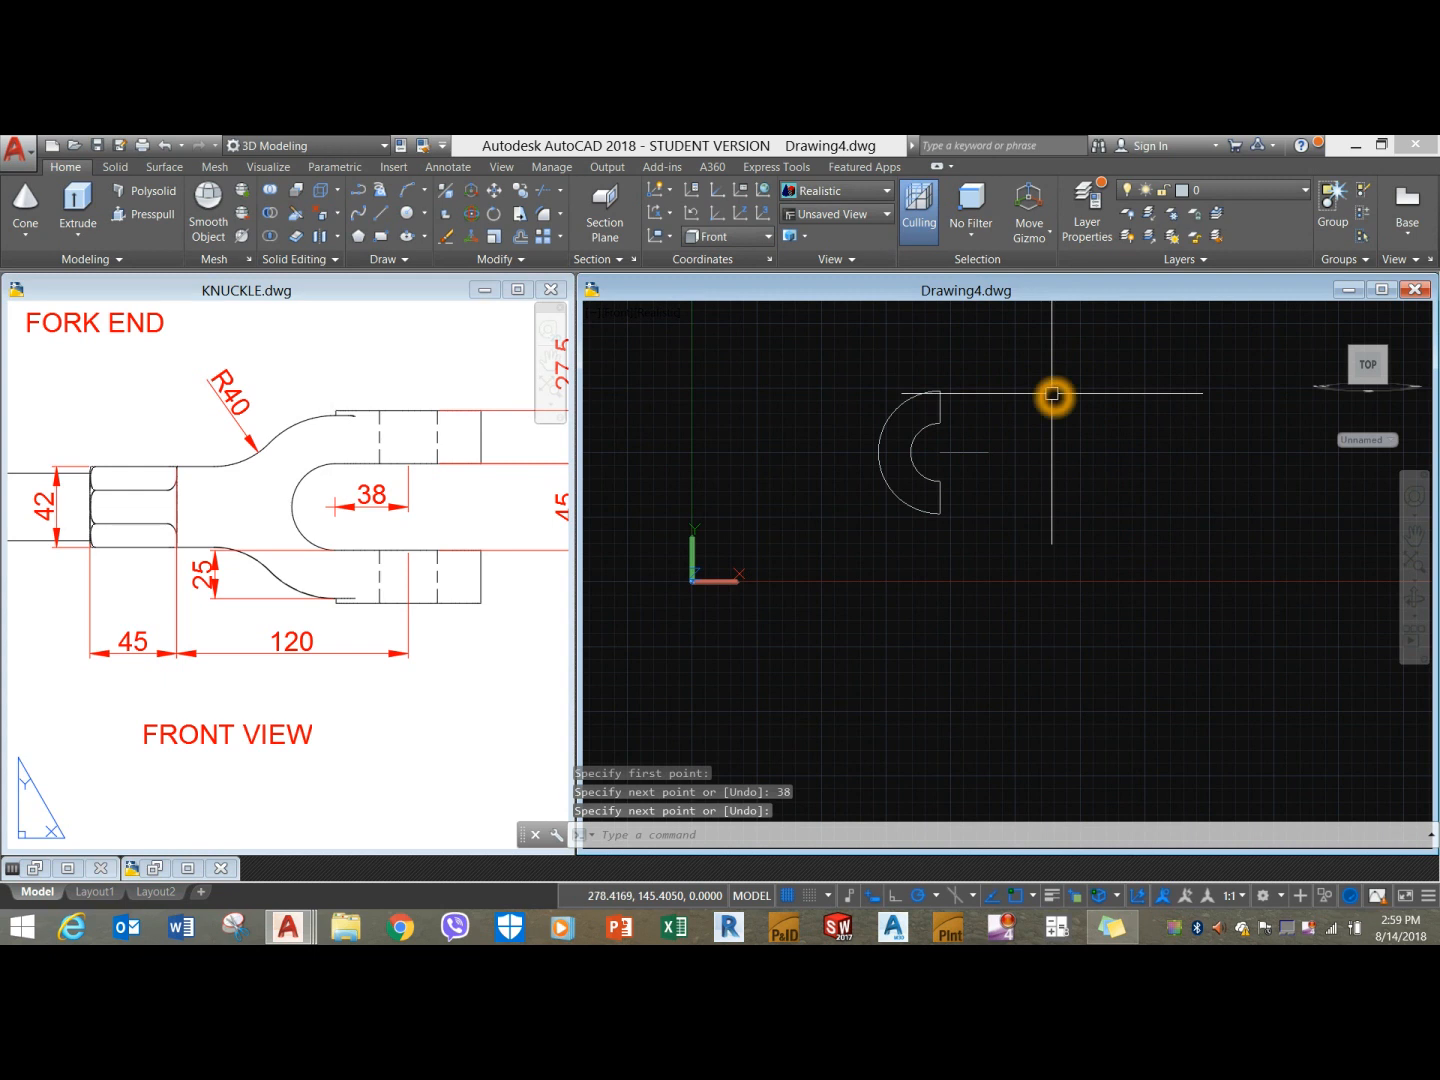
# Draw a vertical line 45 long through the 38 line's right end, starting 22.5 above that end.
pyautogui.write('L')
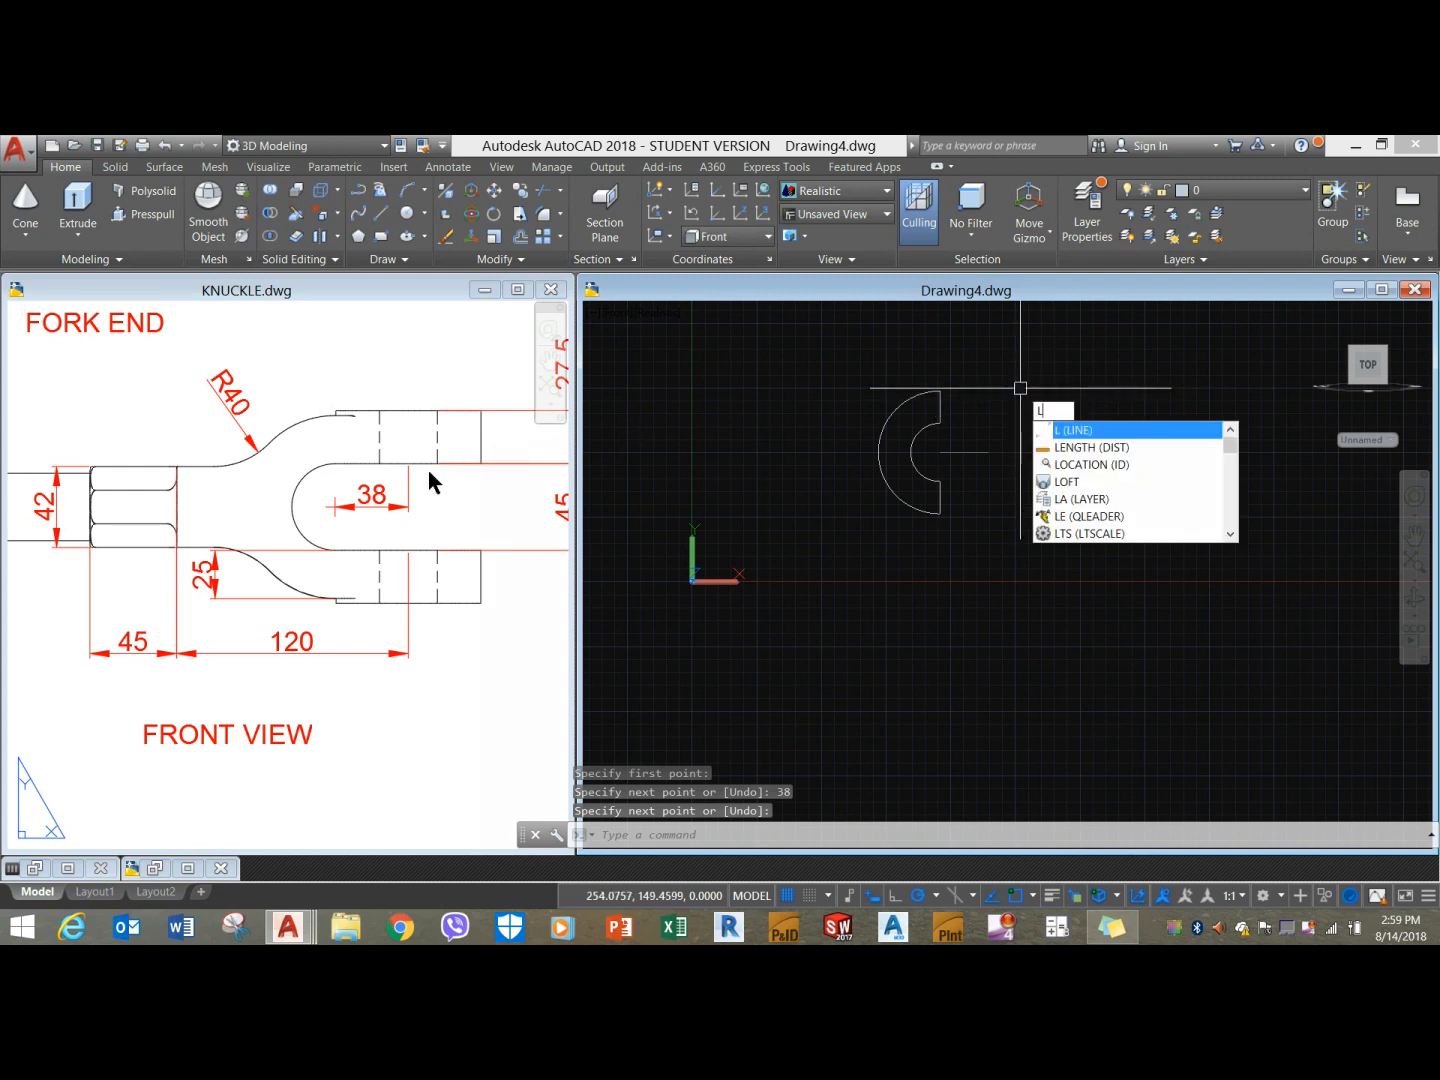
pyautogui.click(1078, 429)
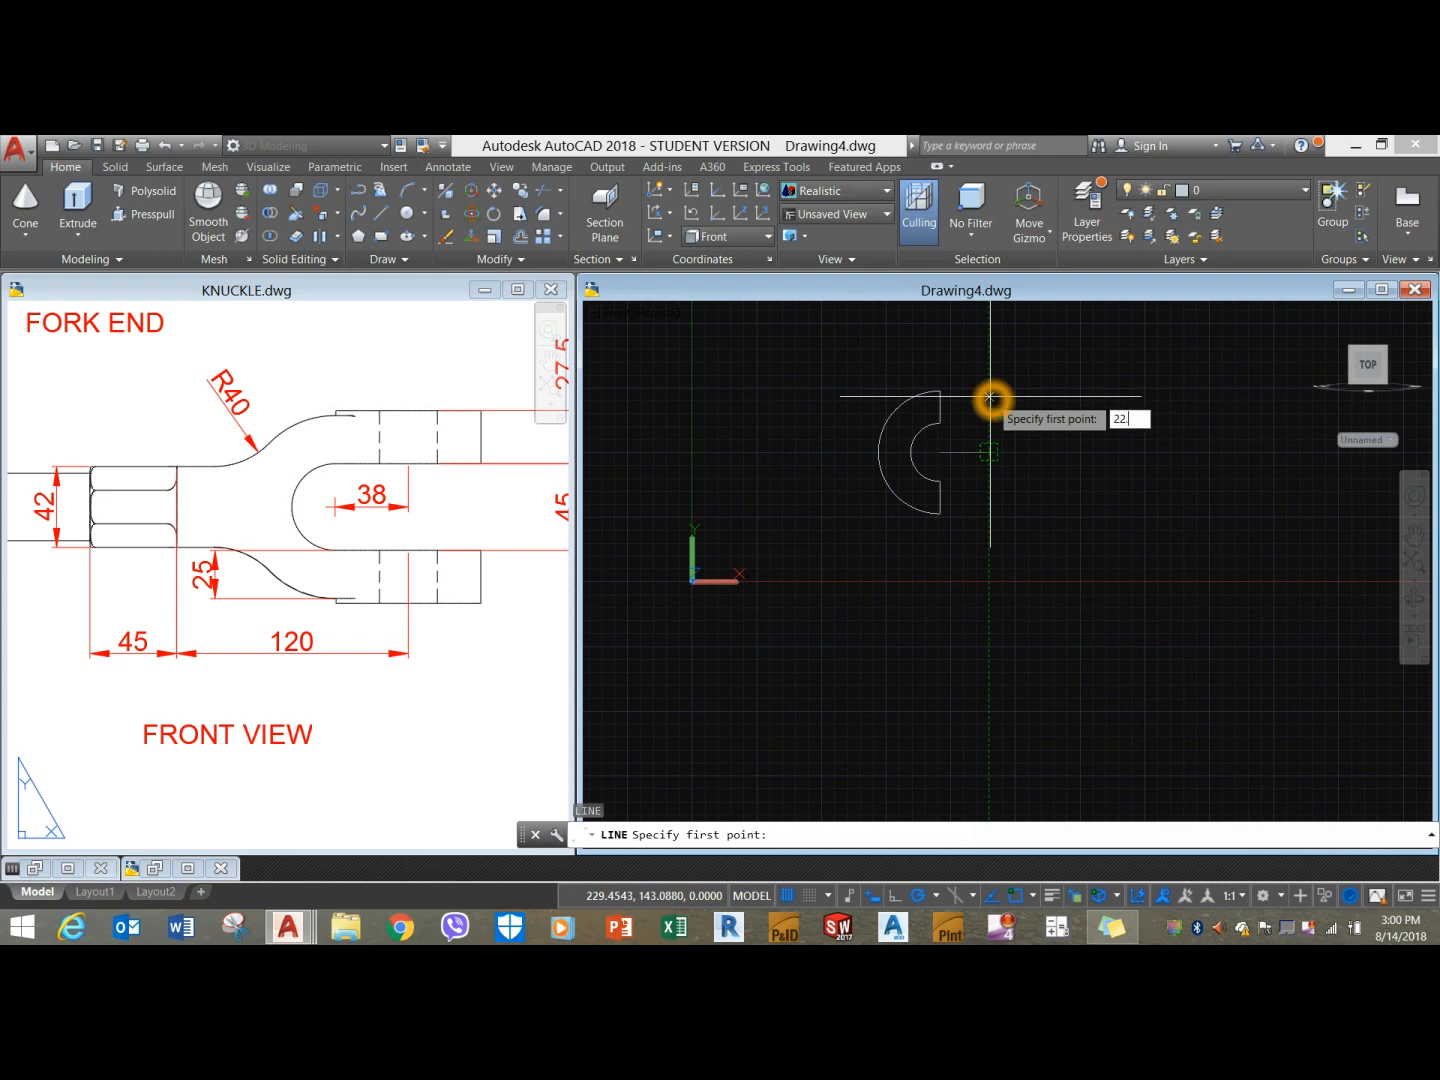
pyautogui.press('Return')
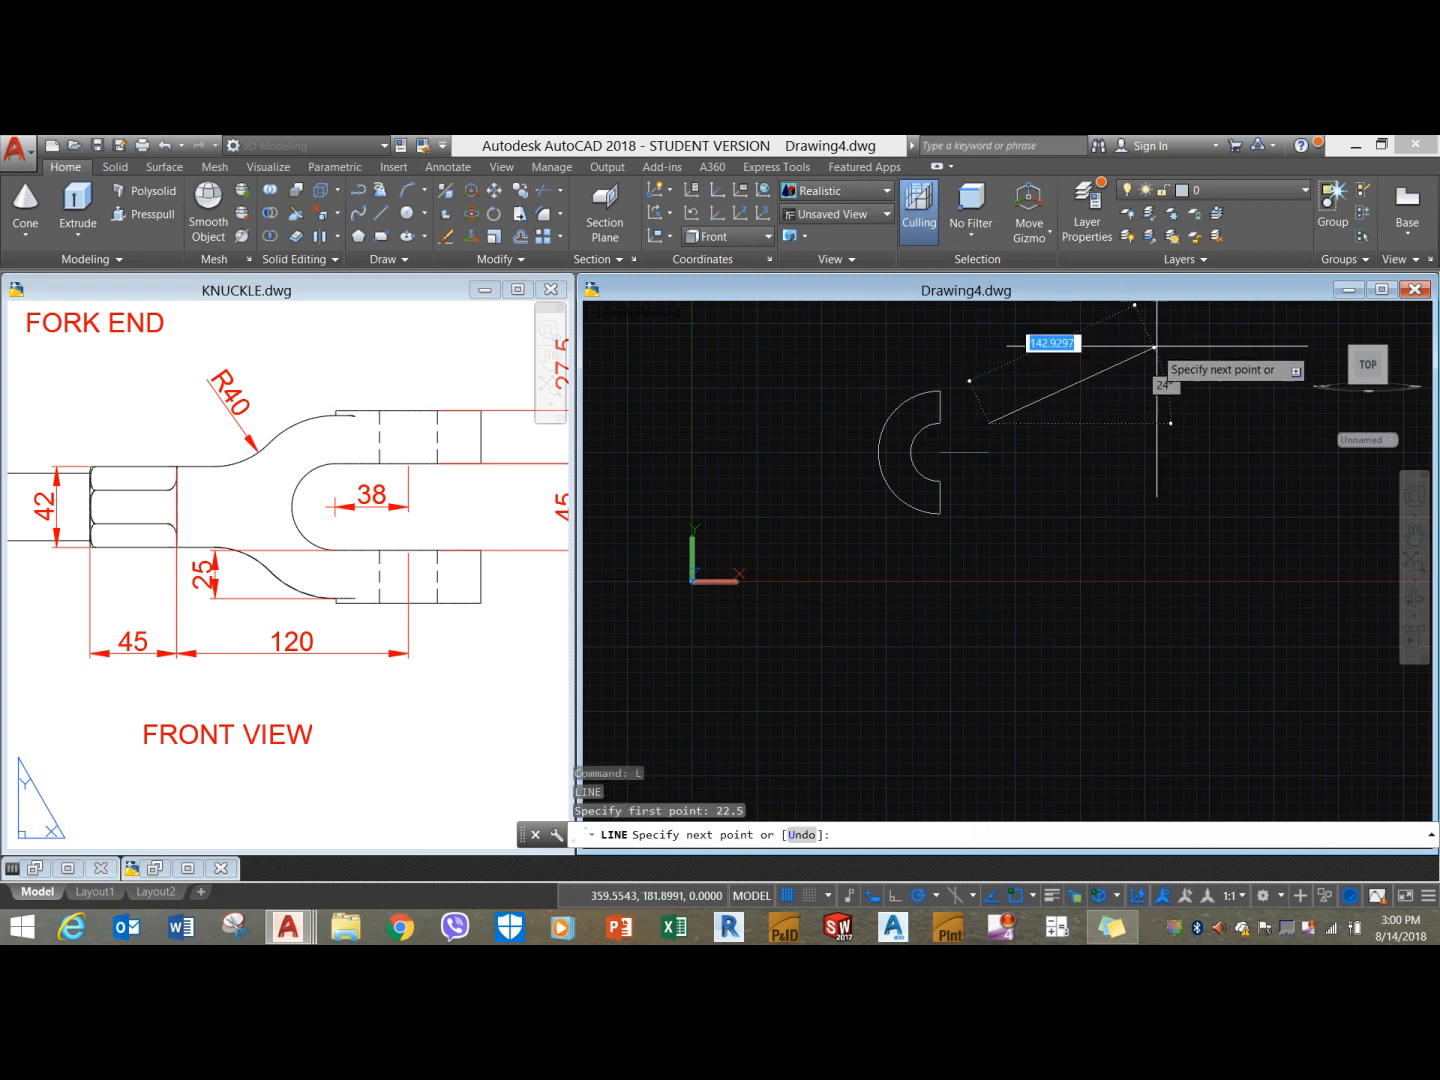
pyautogui.write('4')
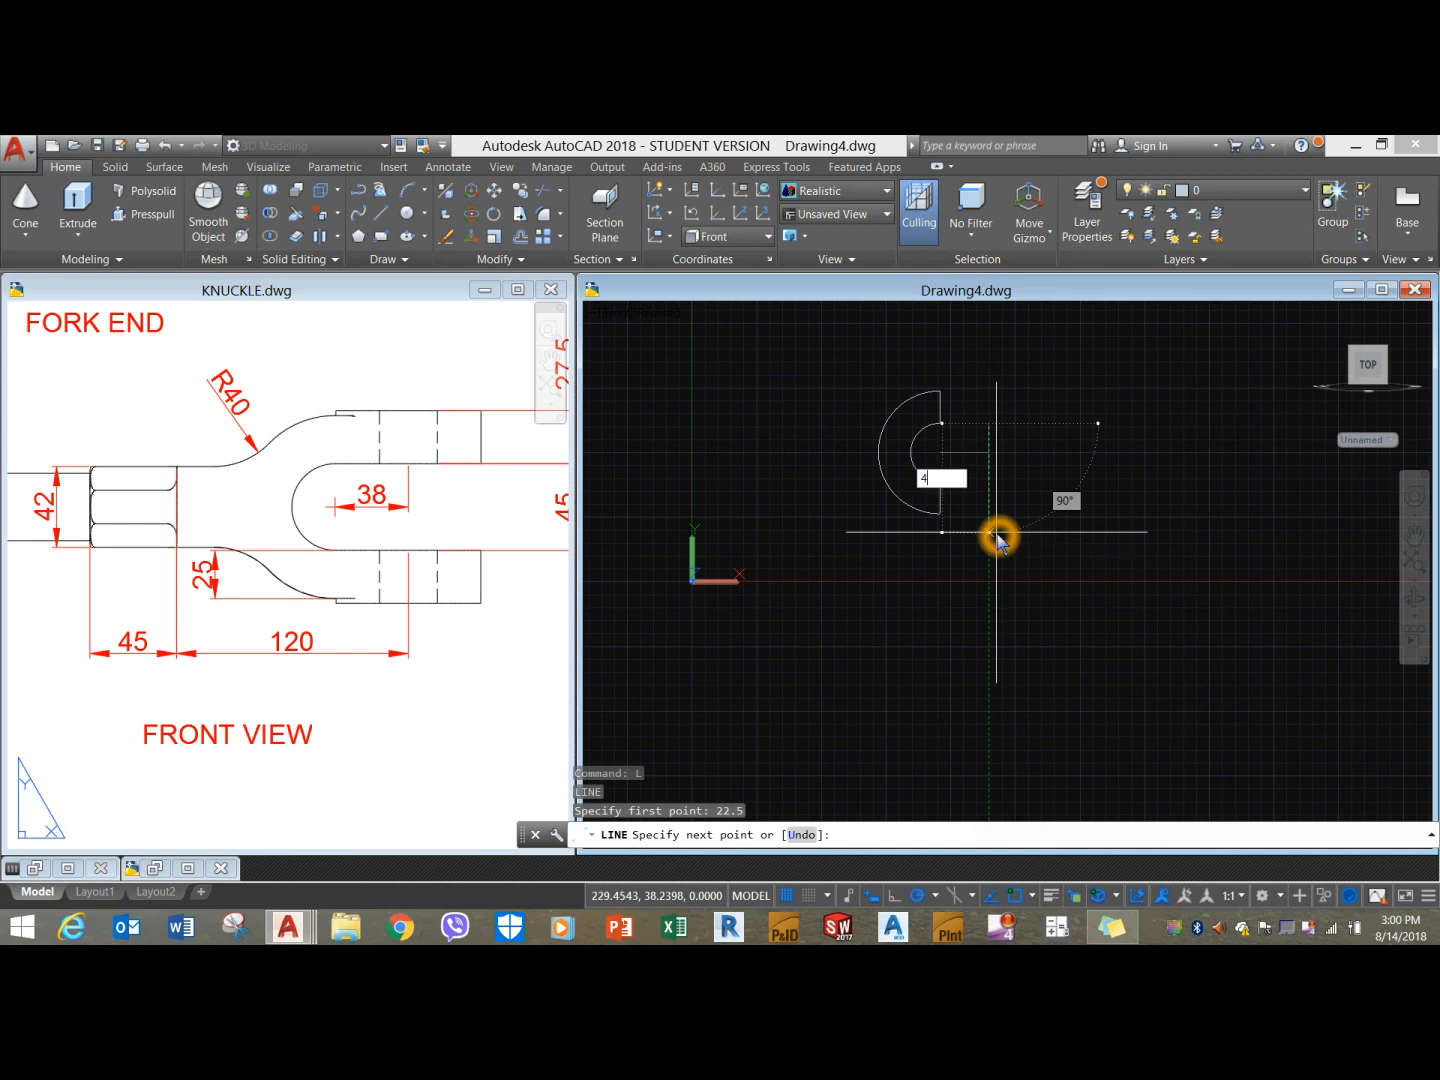
pyautogui.press('Return')
pyautogui.rightClick(1048, 391)
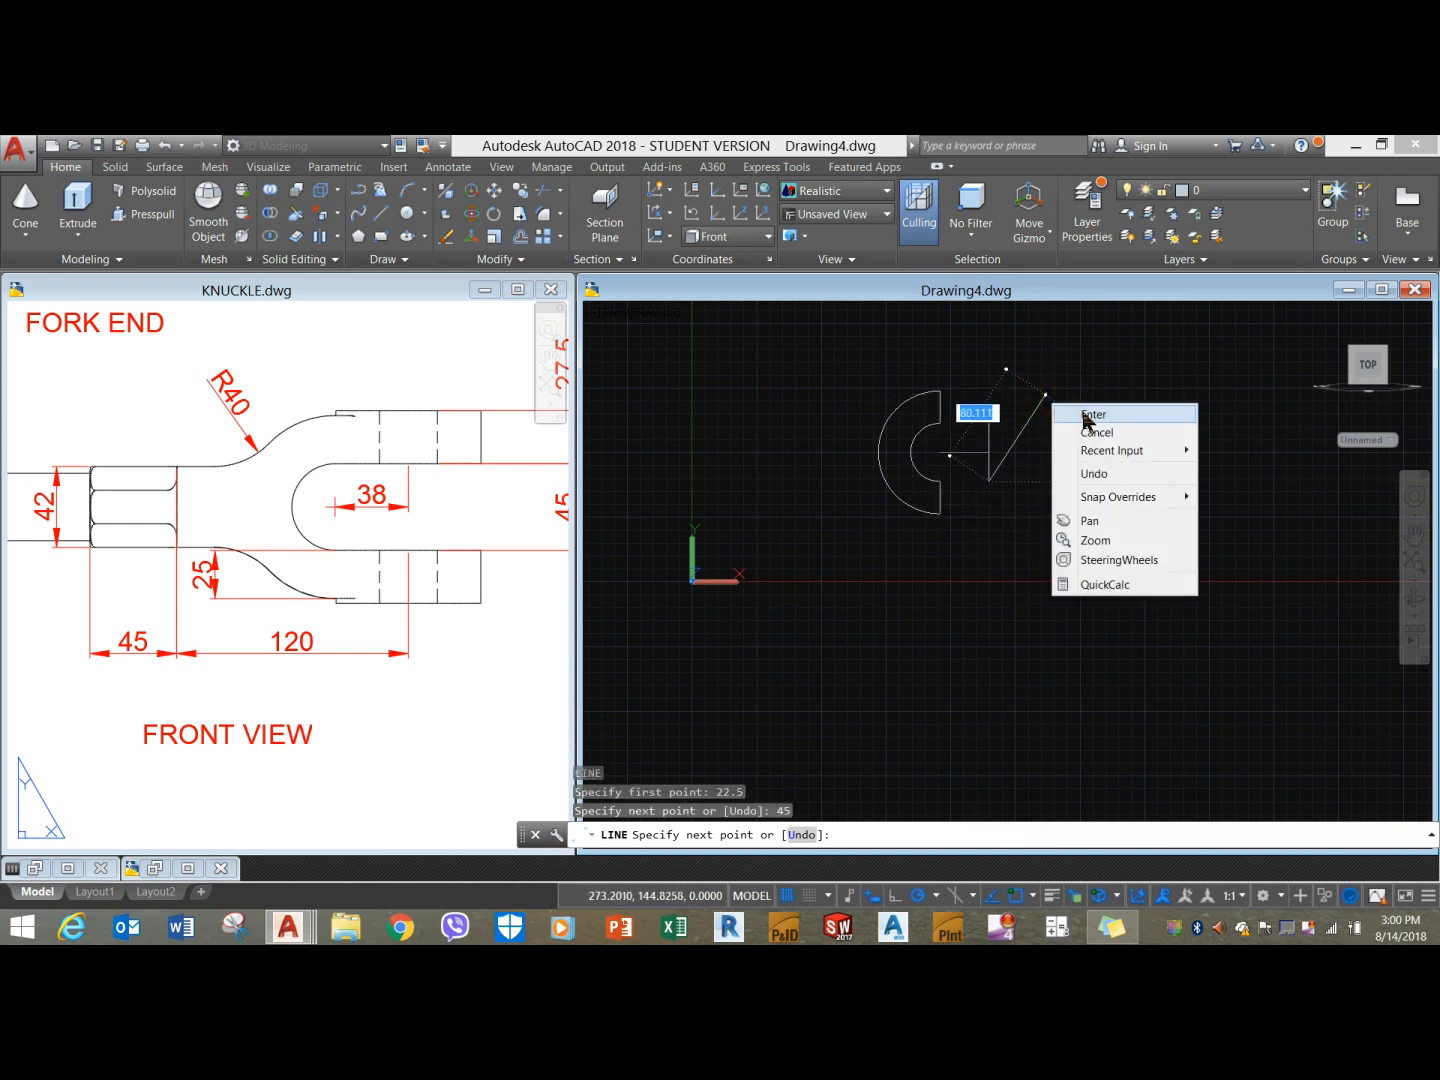
pyautogui.click(1082, 419)
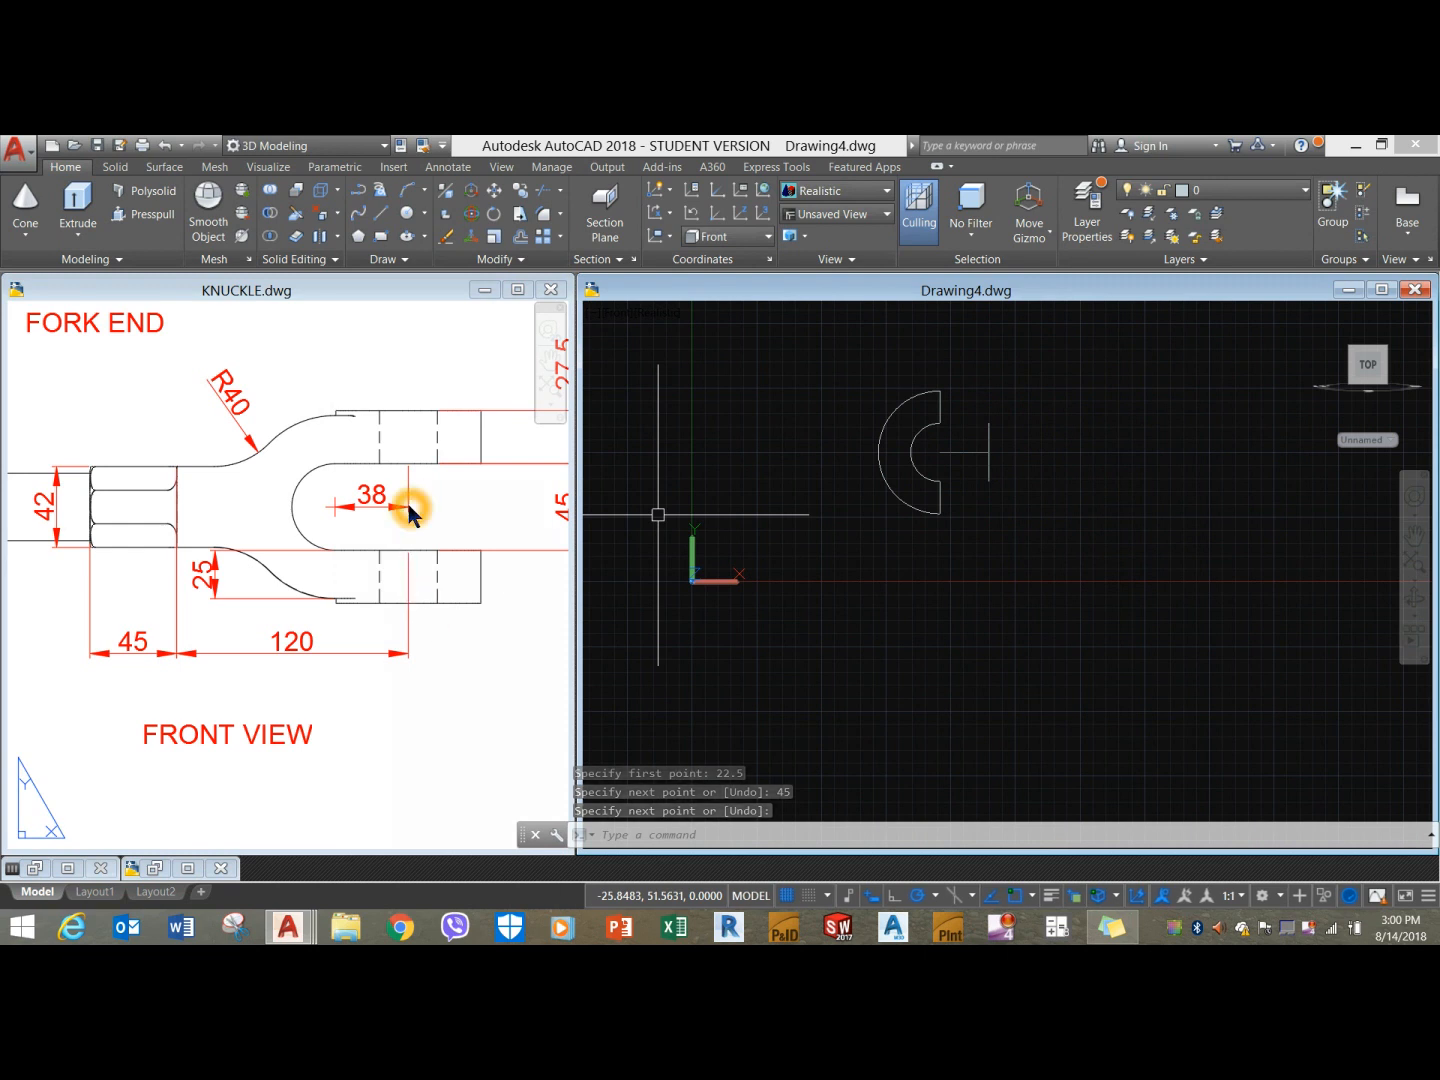
pyautogui.rightClick(990, 456)
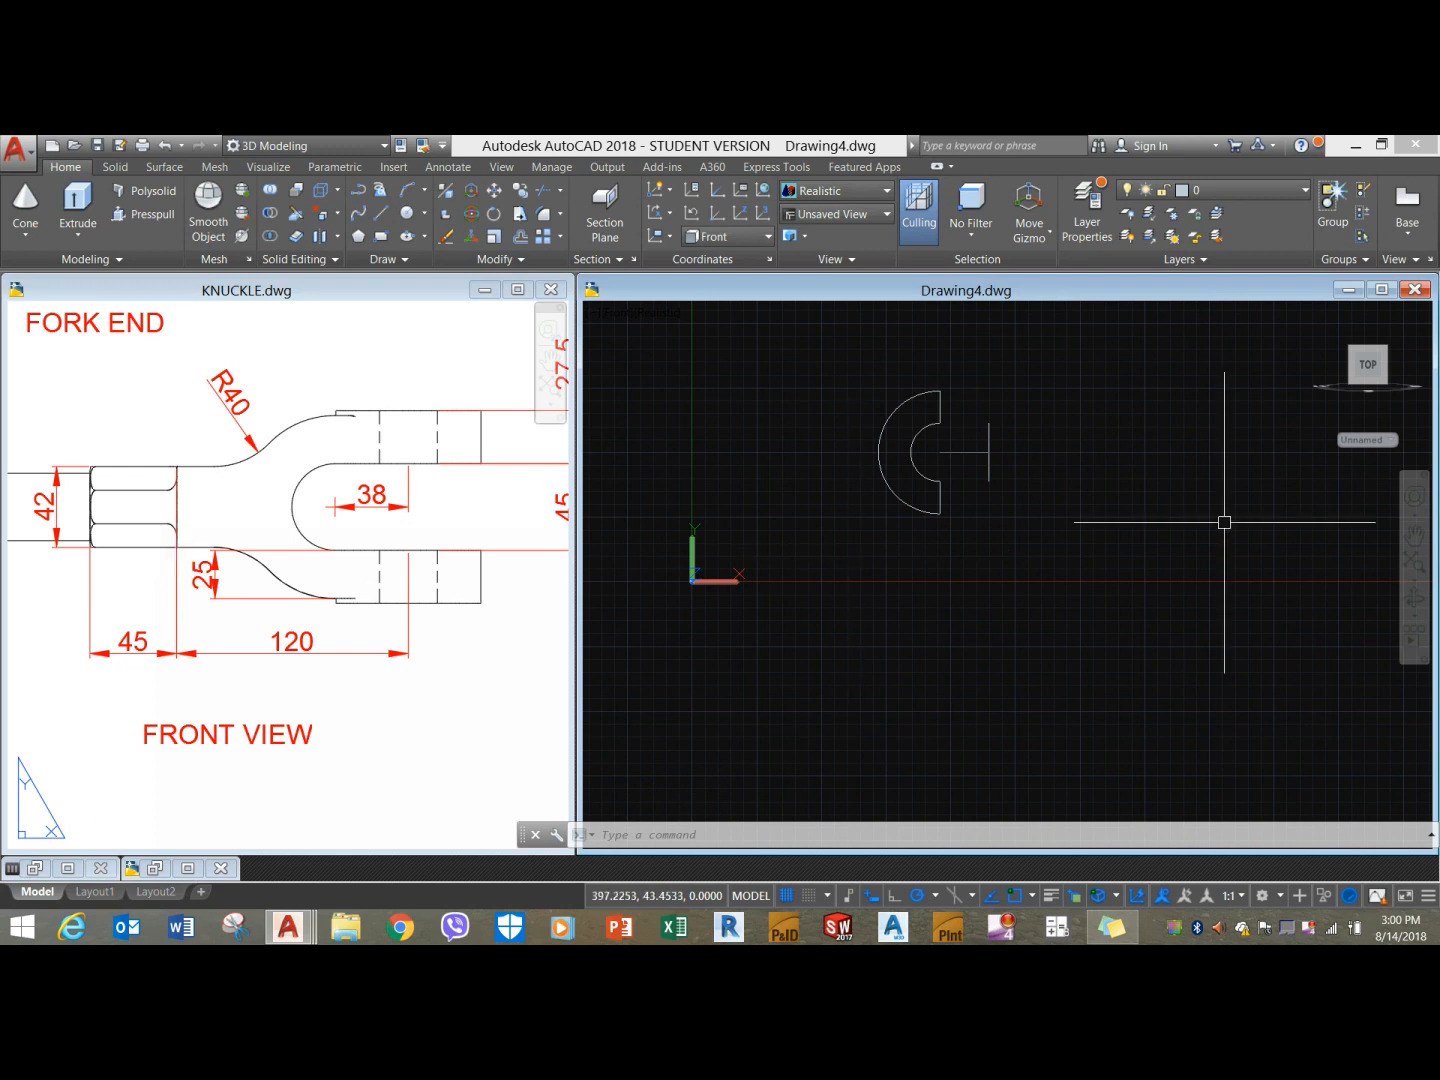
pyautogui.rightClick(1115, 438)
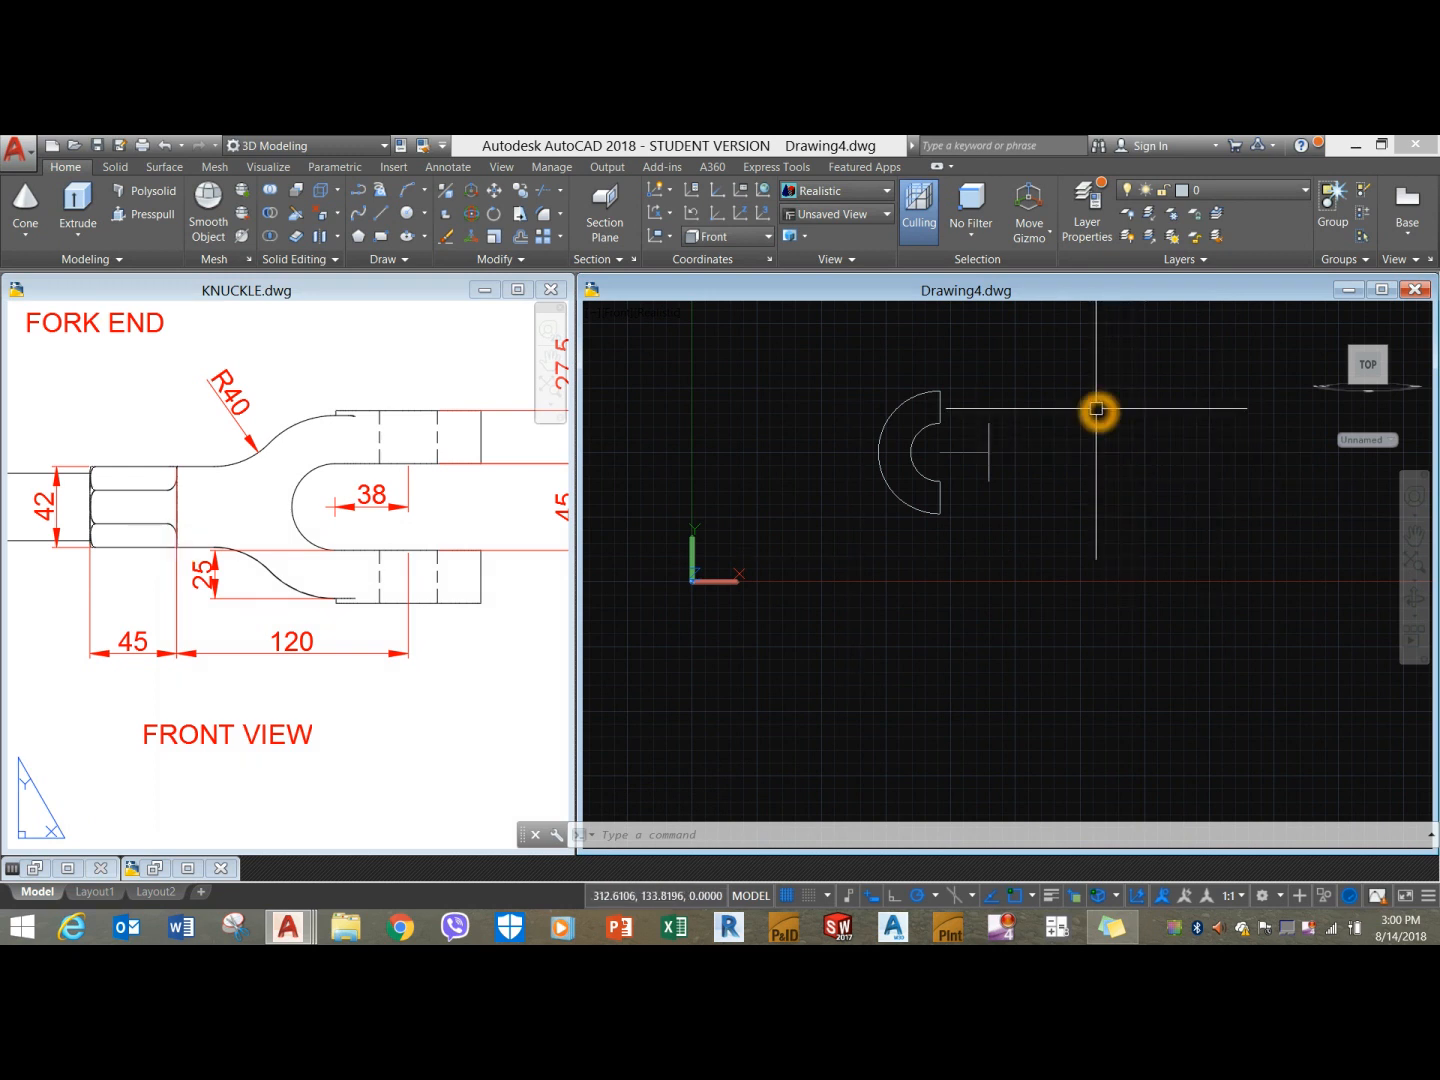
# Draw a horizontal line 120 long to the left from the midpoint of the 45 vertical line.
pyautogui.write('l')
pyautogui.press('Return')
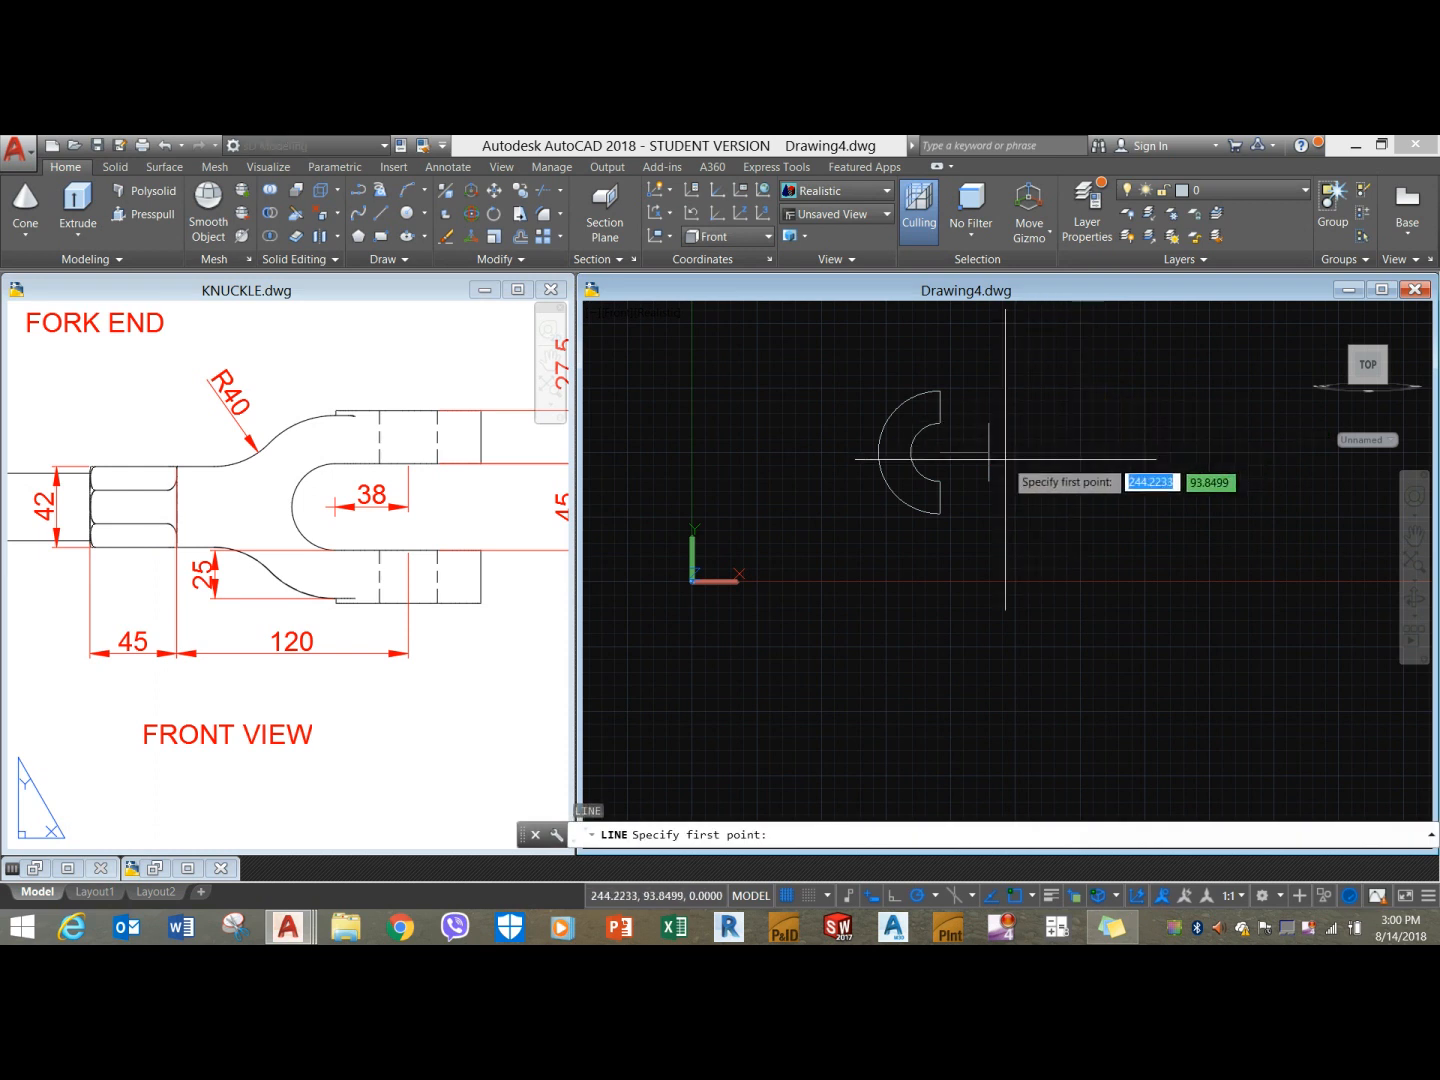
pyautogui.click(991, 452)
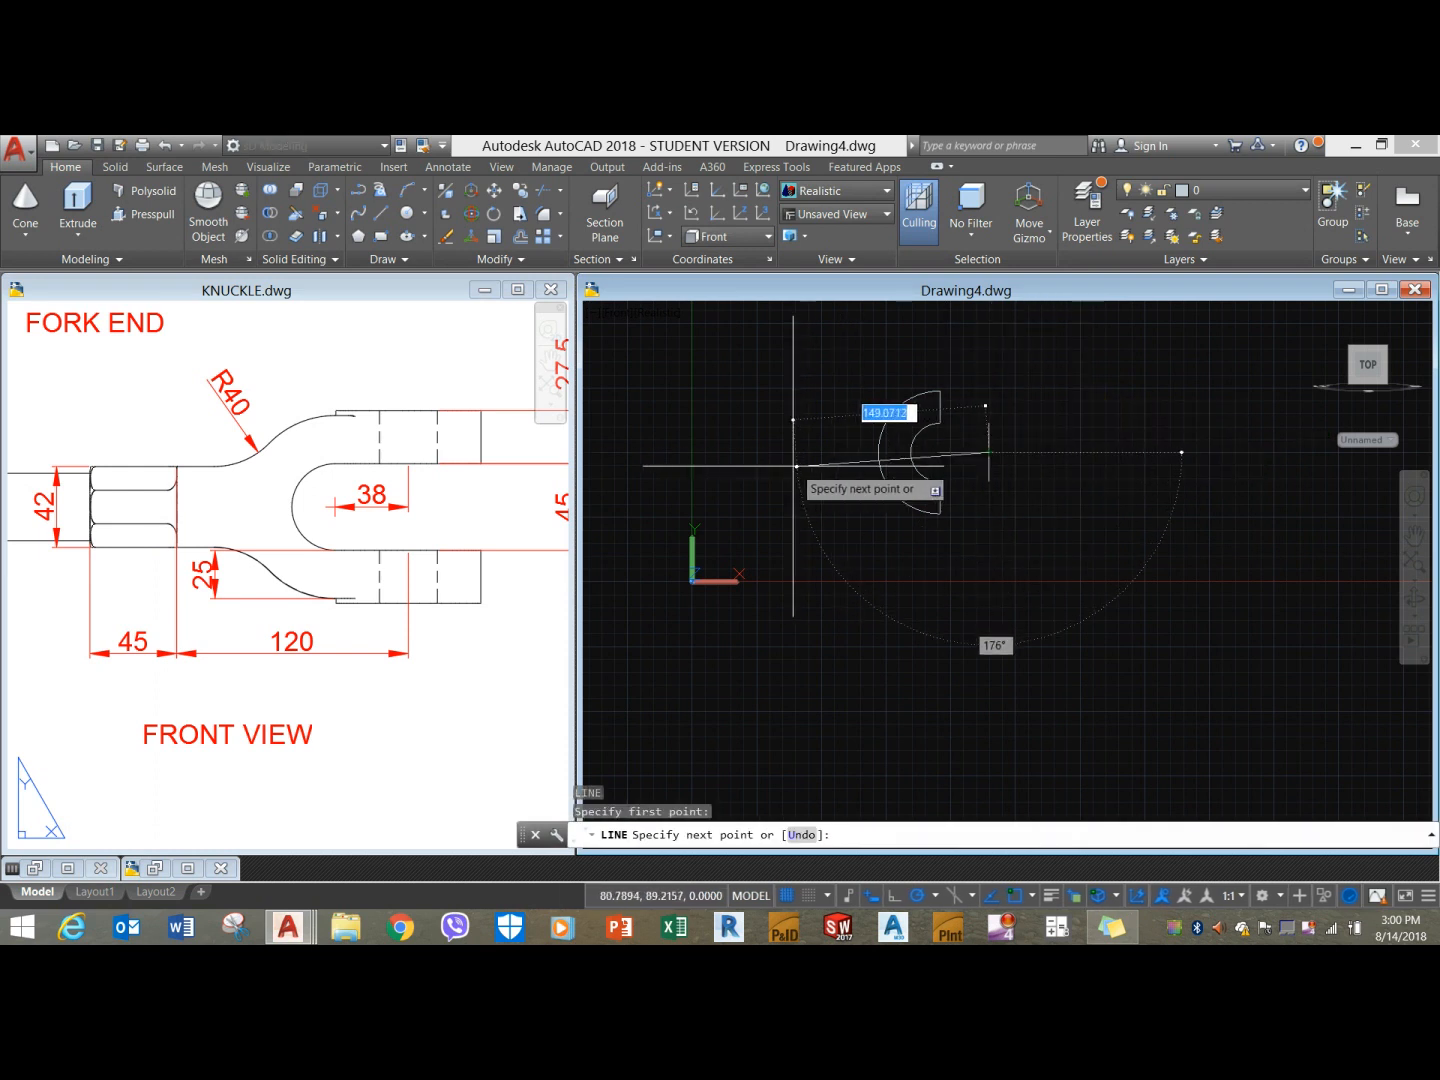
pyautogui.write('1')
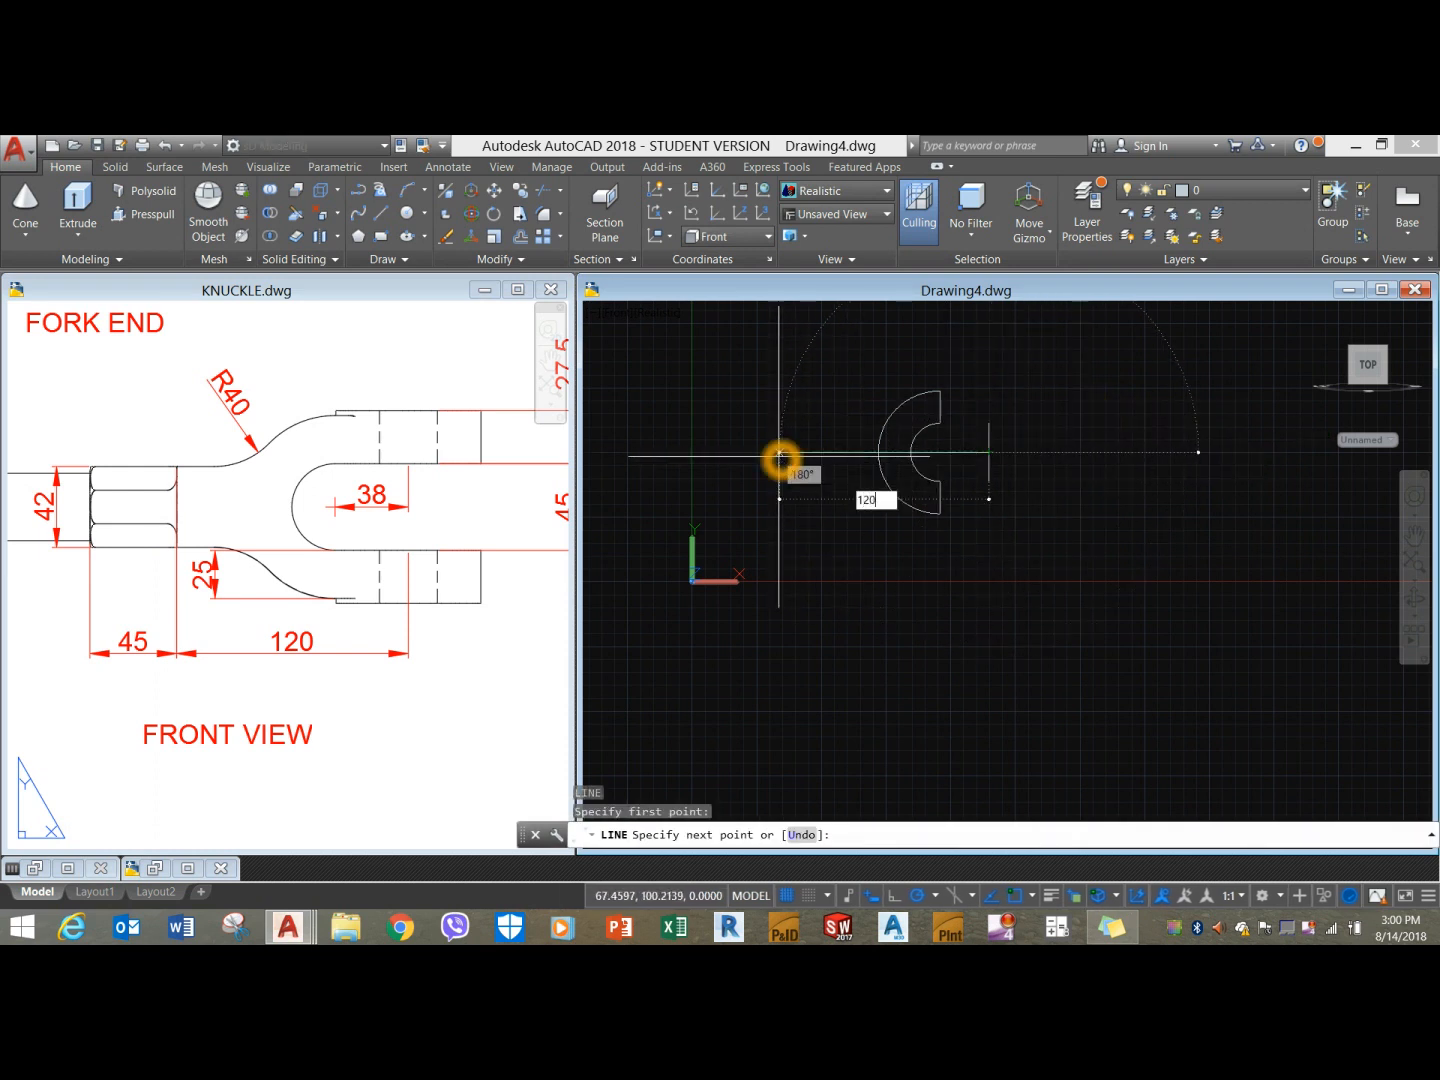
pyautogui.write('20')
pyautogui.press('Return')
pyautogui.rightClick(888, 530)
pyautogui.click(938, 536)
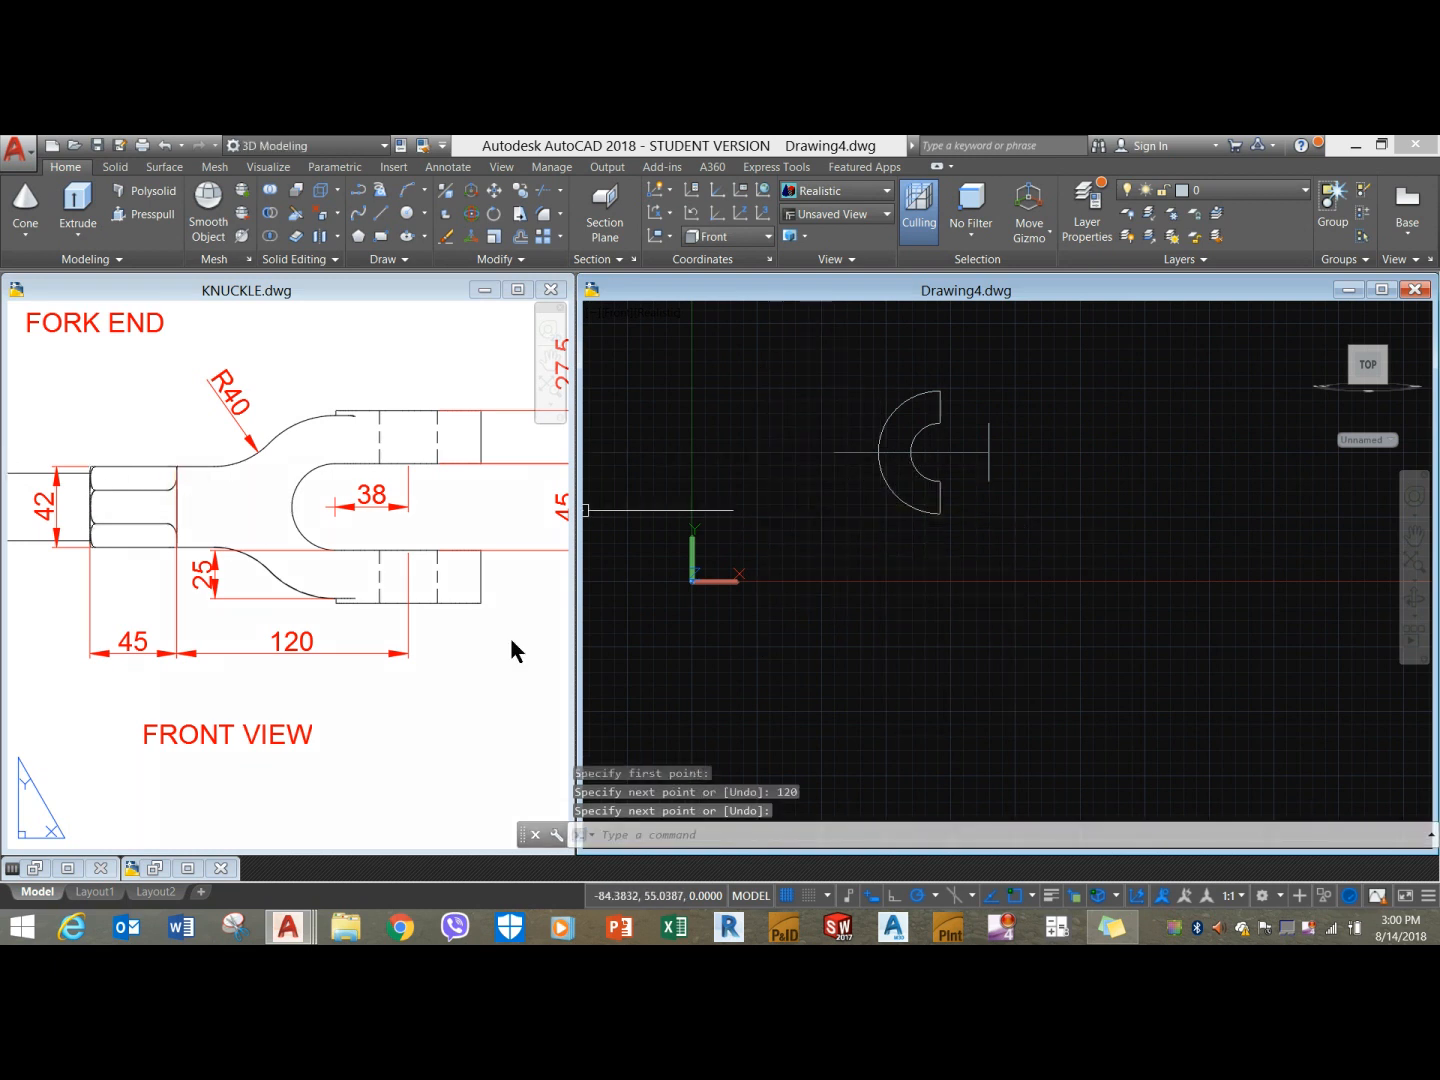
pyautogui.click(902, 583)
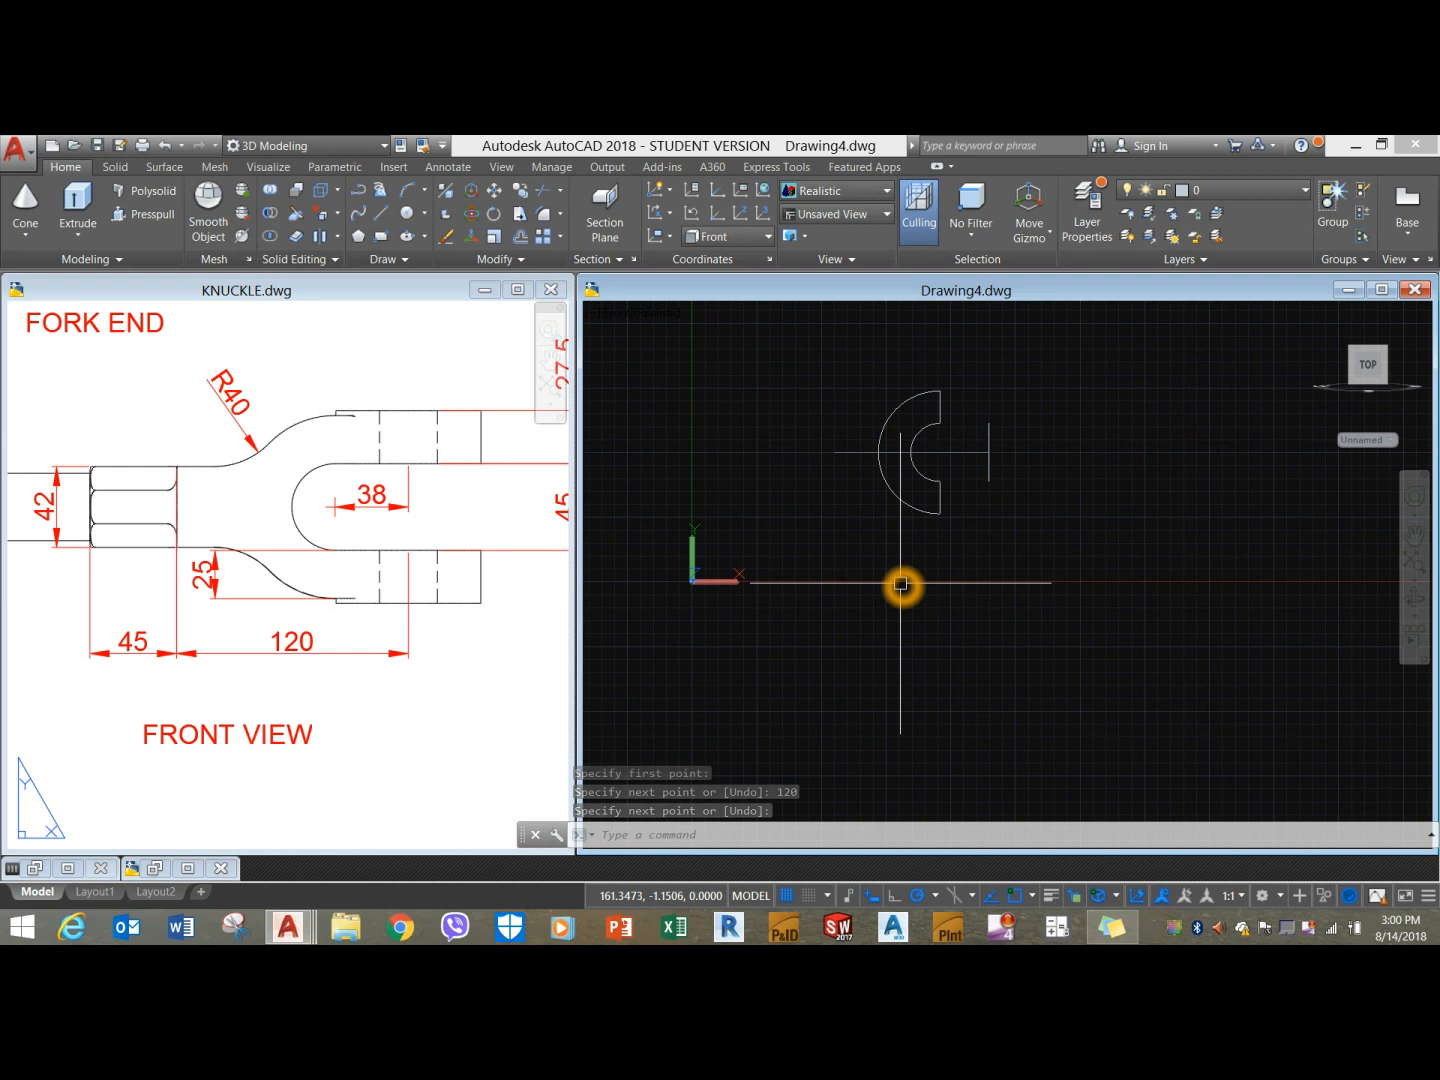
pyautogui.moveTo(901, 583); pyautogui.dragTo(901, 576)
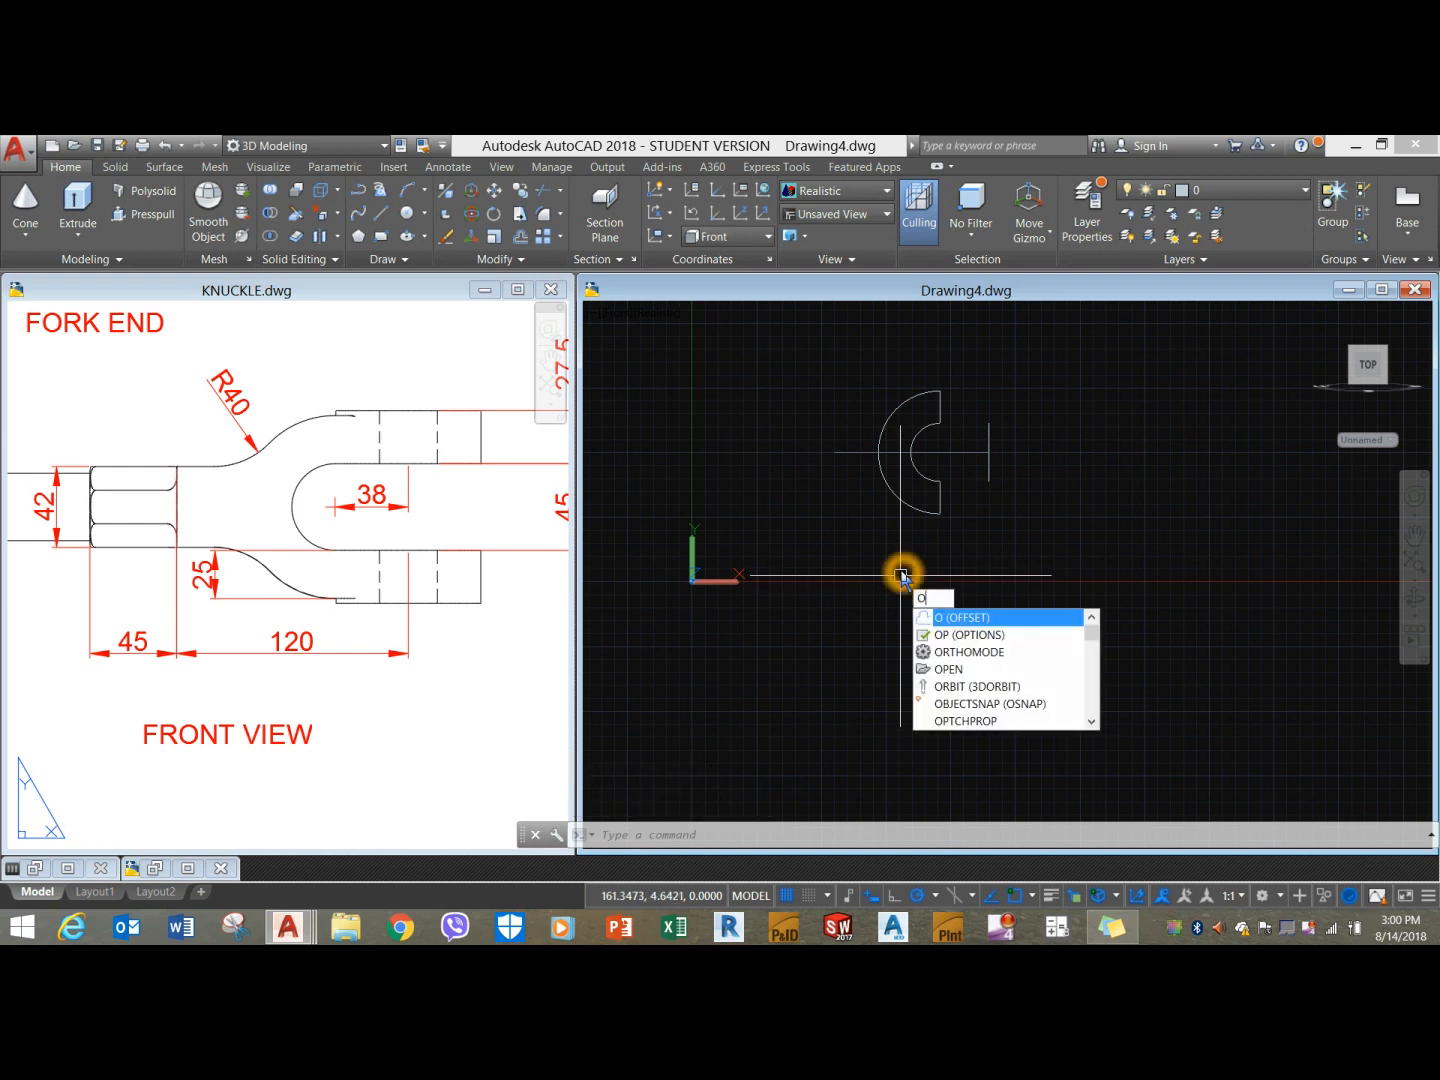
# Offset the 120 horizontal line by 21 both above and below.
pyautogui.press('Return')
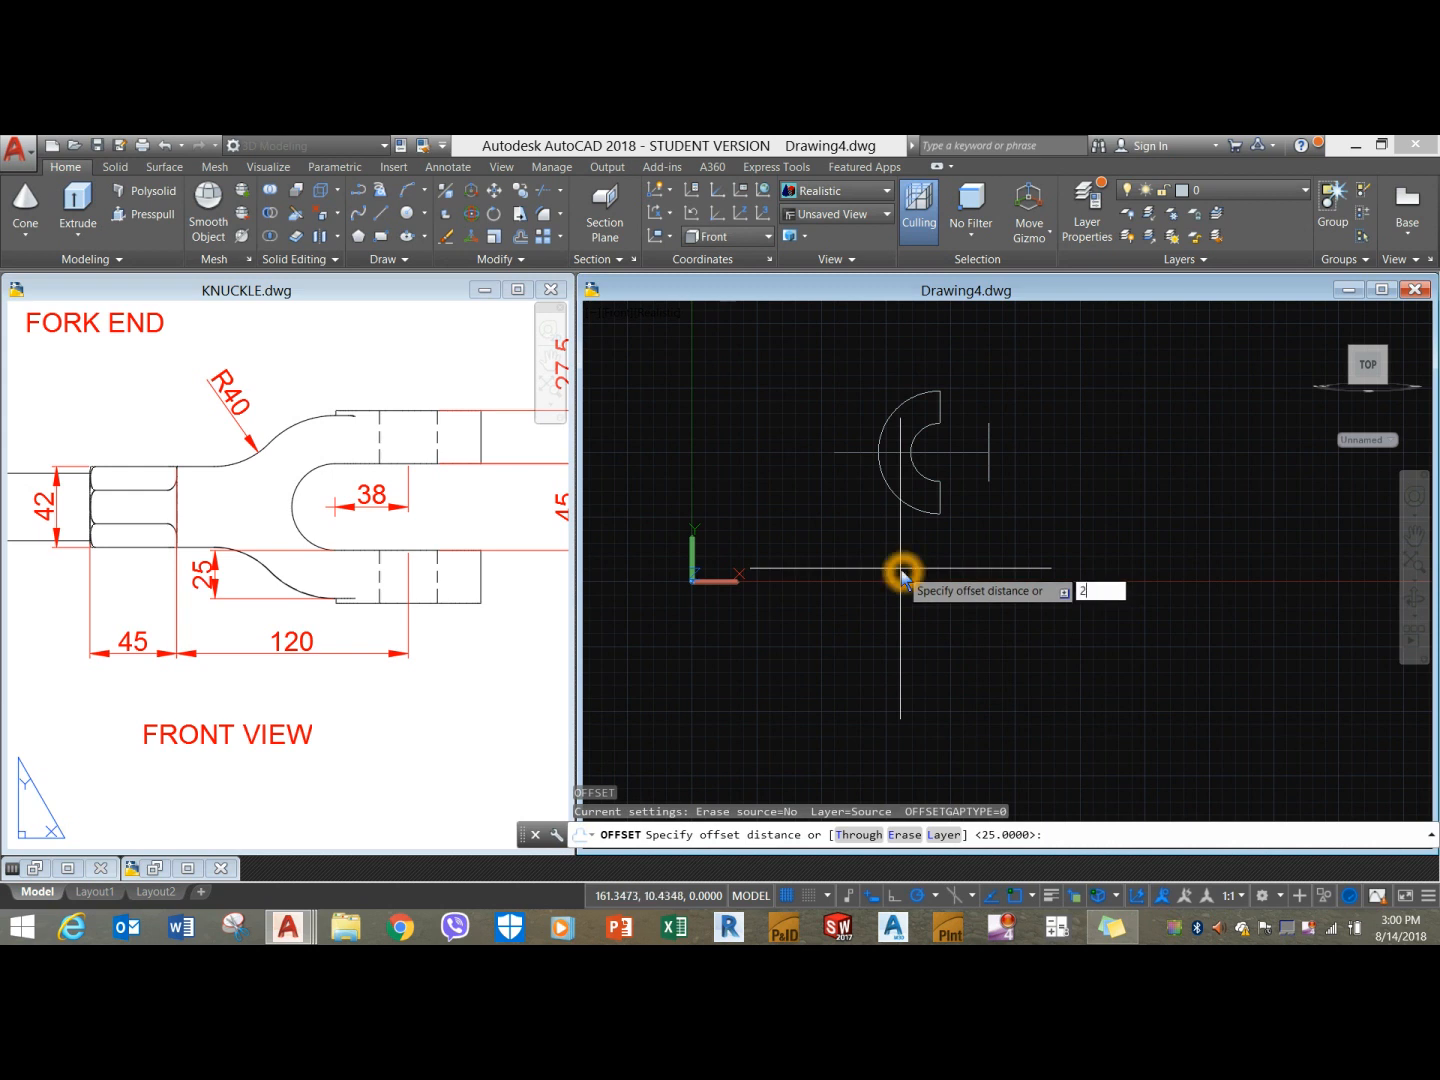
pyautogui.press('Return')
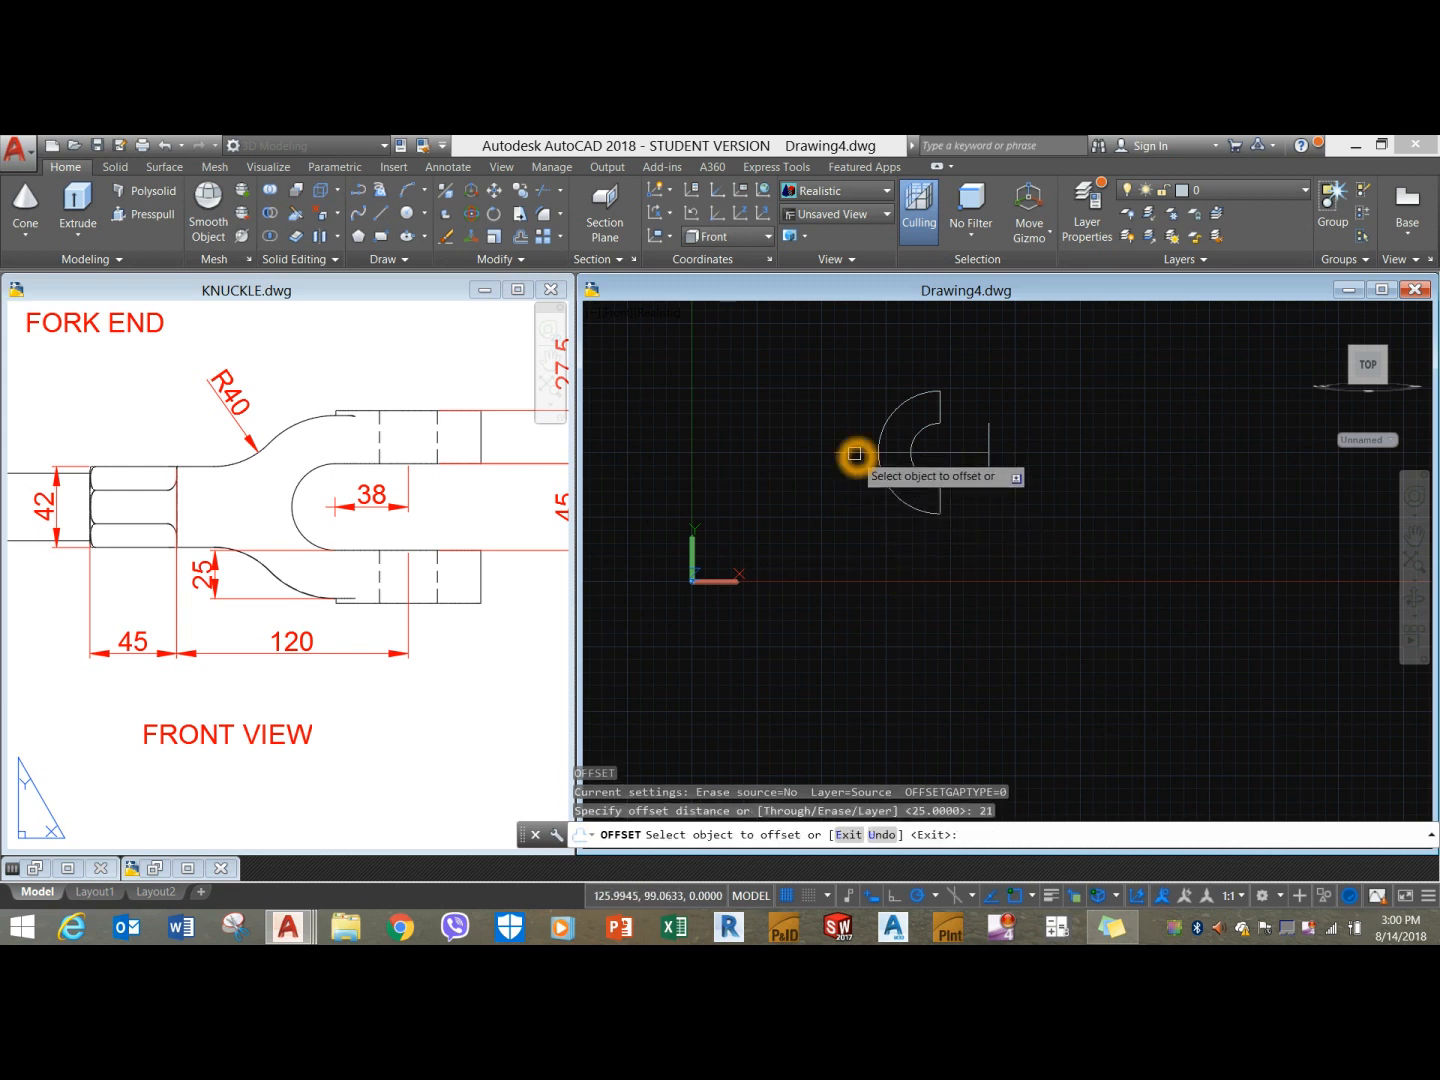
pyautogui.click(855, 453)
pyautogui.click(863, 397)
pyautogui.click(861, 453)
pyautogui.click(873, 518)
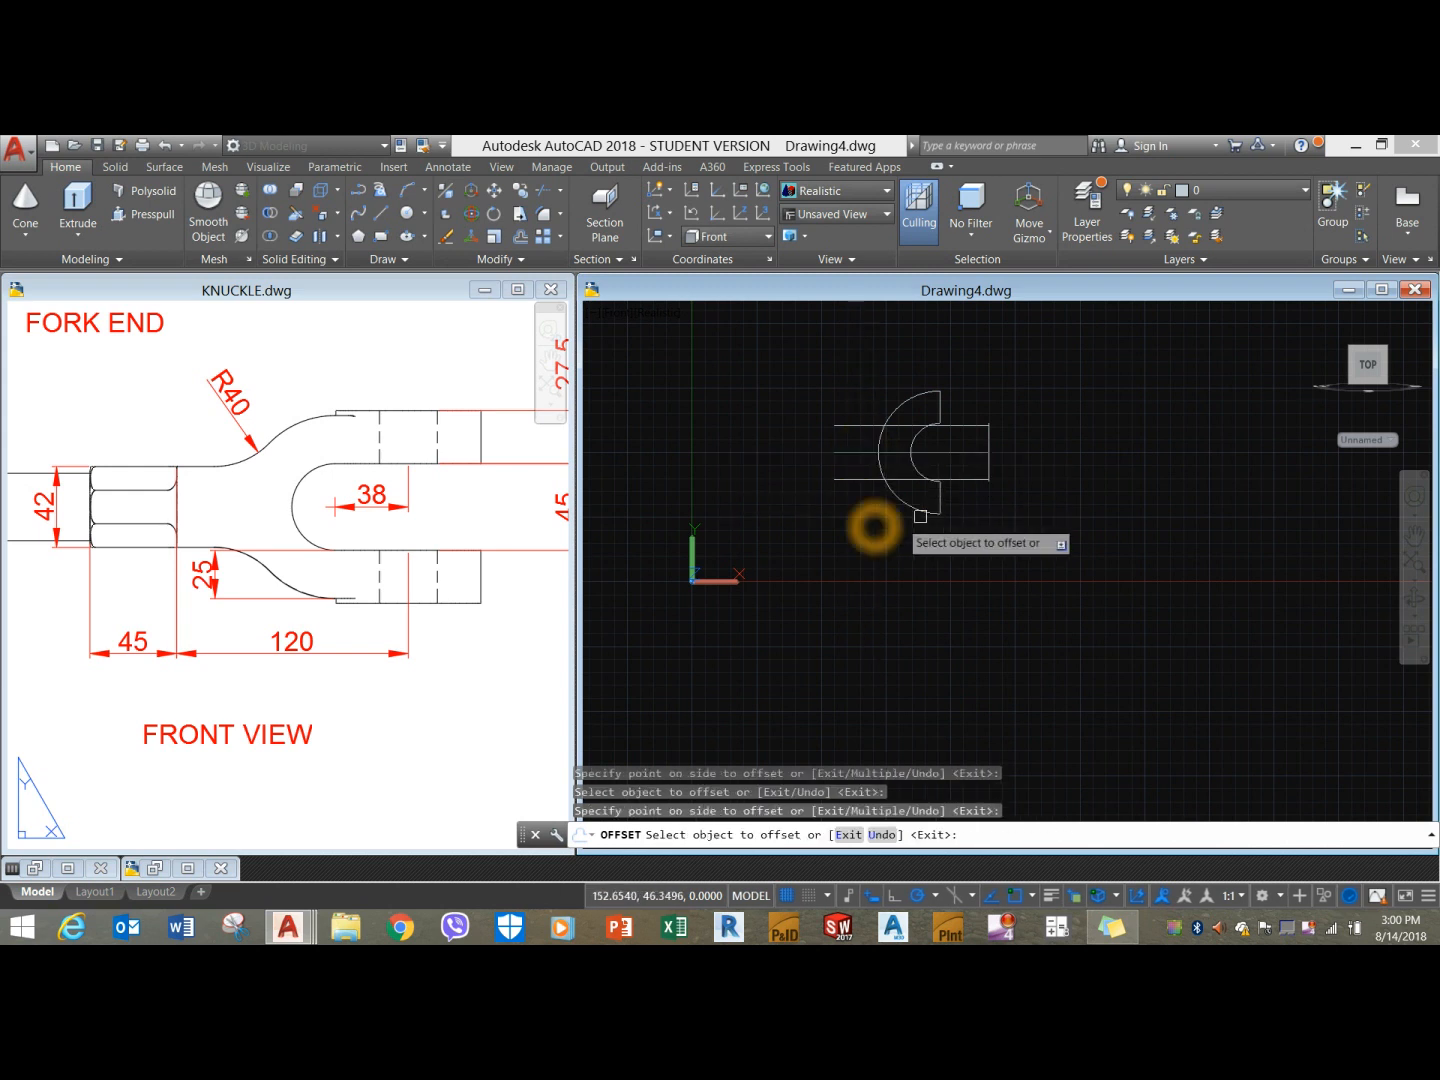
pyautogui.rightClick(1025, 452)
pyautogui.click(1036, 449)
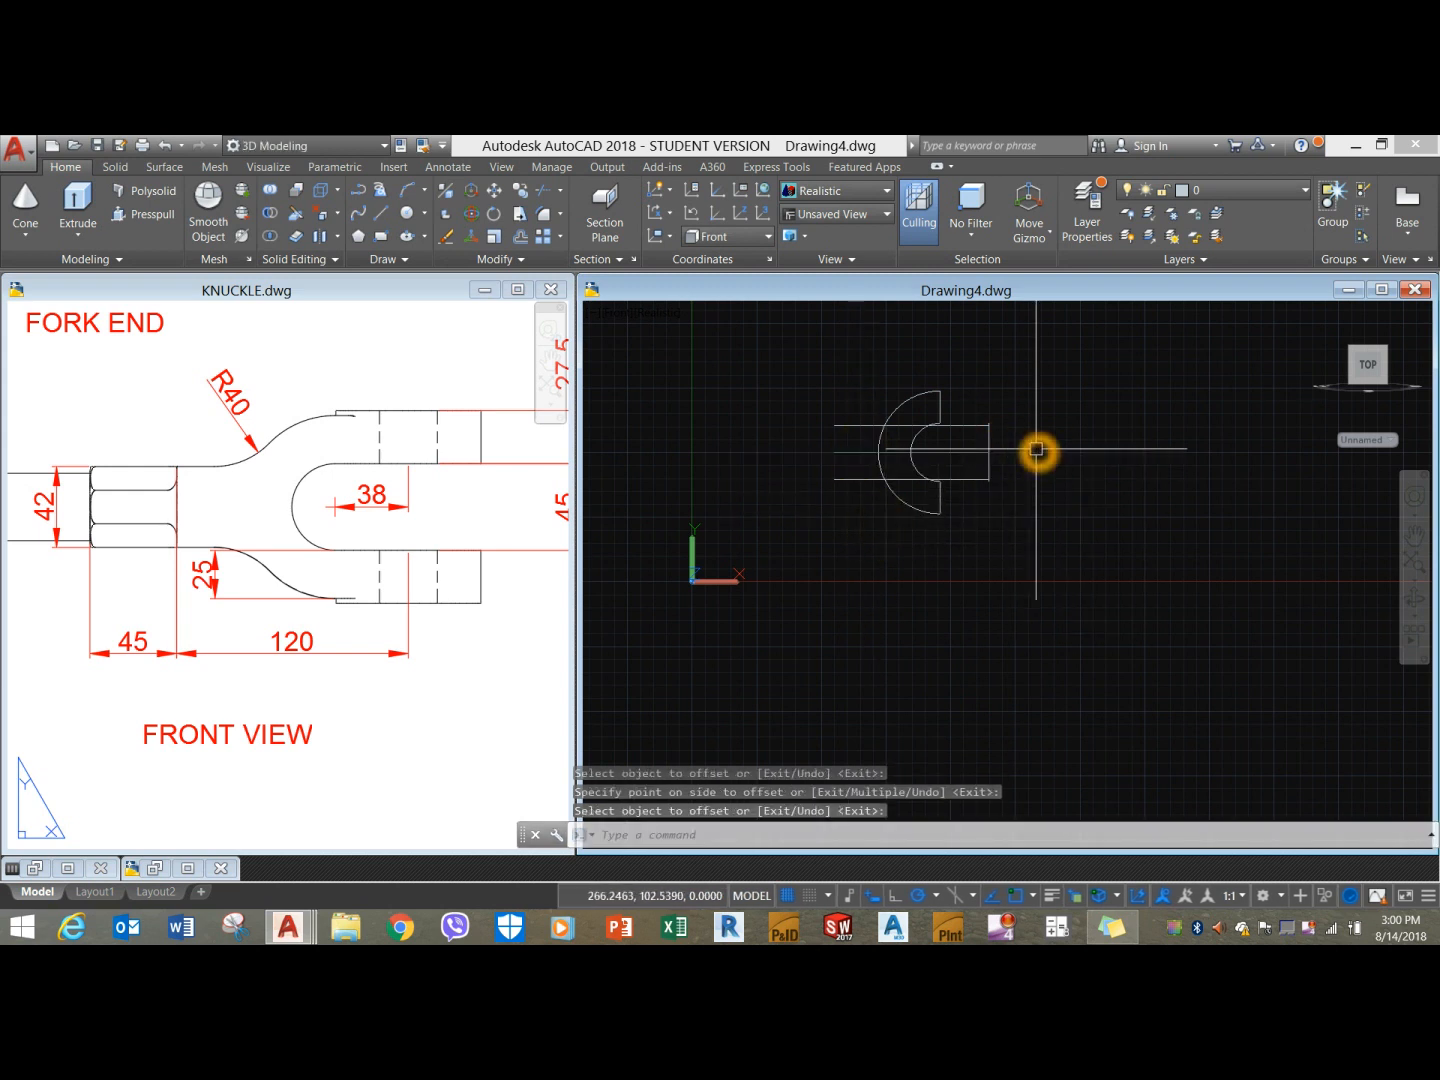
# Draw a vertical line joining the left ends of the two offset lines to close the shank.
pyautogui.write('l')
pyautogui.press('Return')
pyautogui.click(835, 482)
pyautogui.click(833, 427)
pyautogui.press('Return')
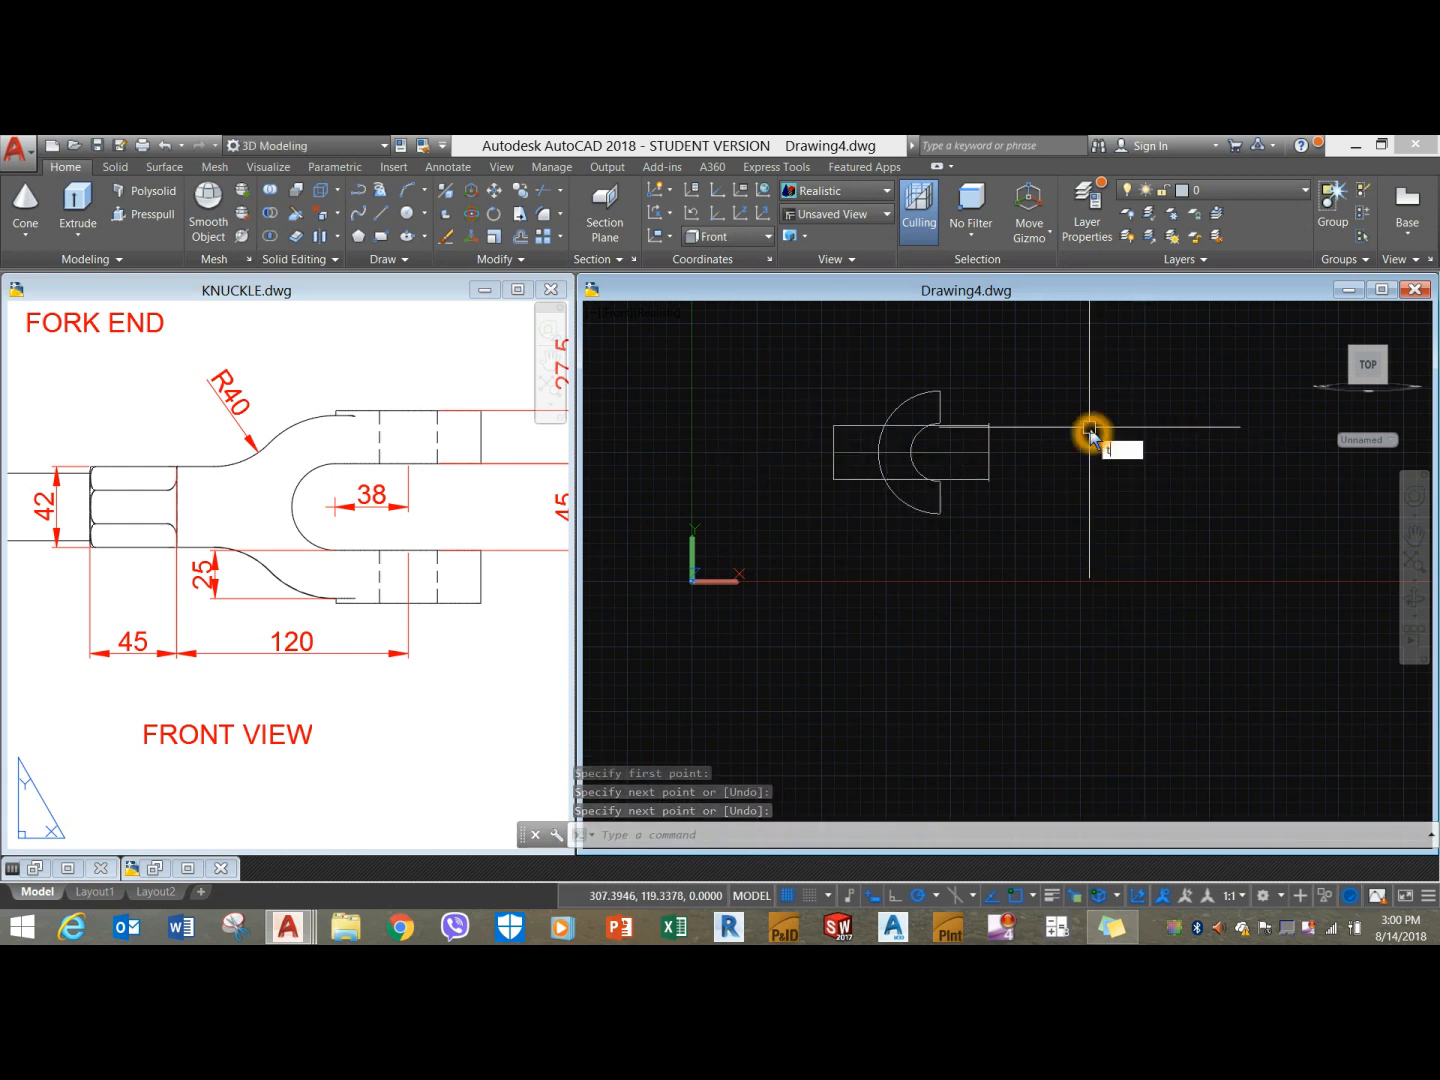
# Trim the three horizontal shank lines where they cross the band between the outer and inner arcs.
pyautogui.write('tr')
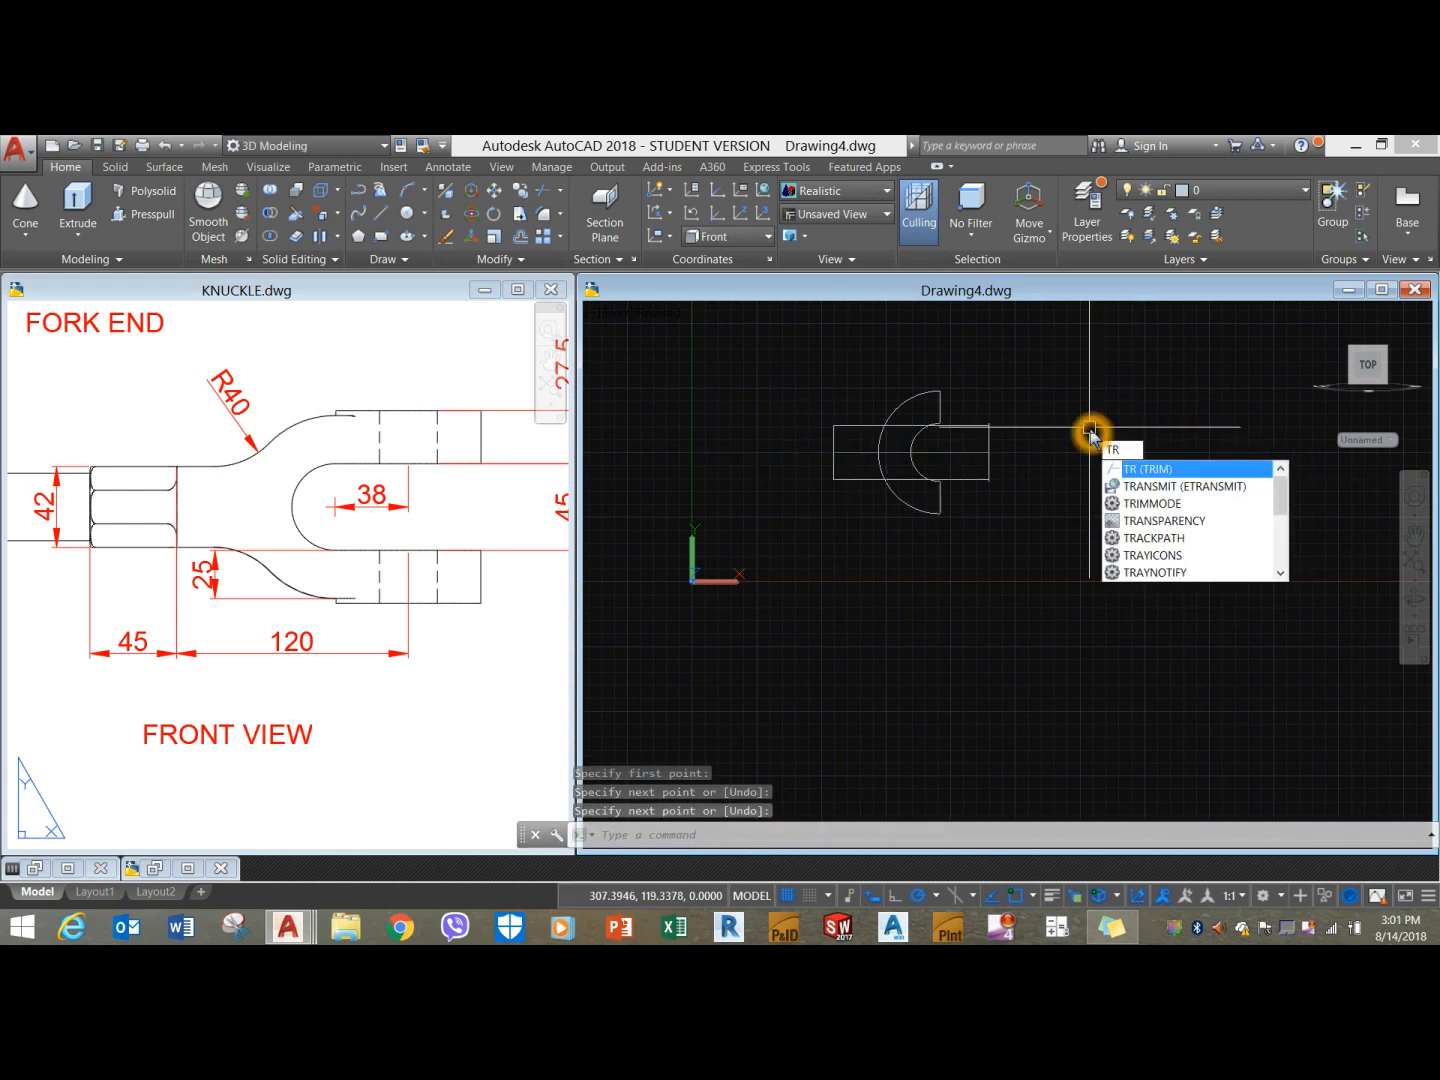
pyautogui.press('Return')
pyautogui.press('Return')
pyautogui.scroll(5, 910, 432)
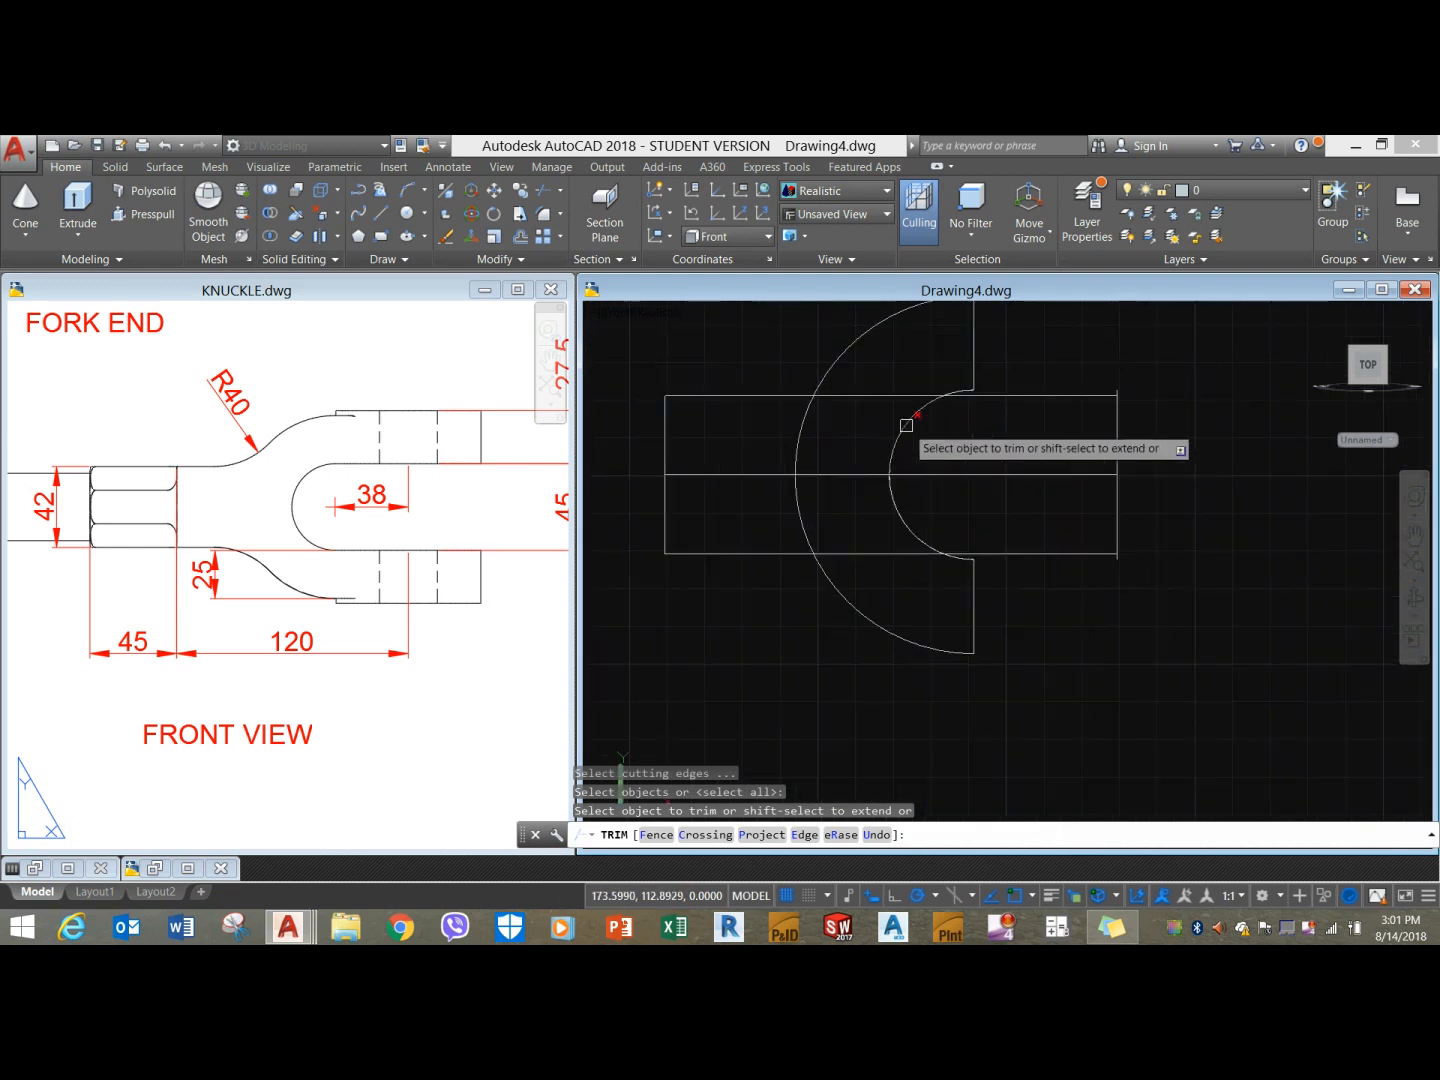
pyautogui.click(886, 397)
pyautogui.click(856, 473)
pyautogui.click(886, 554)
pyautogui.scroll(5, 957, 395)
pyautogui.click(978, 400)
pyautogui.press('Return')
# Erase the leftover horizontal segments inside the fork opening and the centre line in the shank, keeping the 45 vertical line.
pyautogui.click(1040, 398)
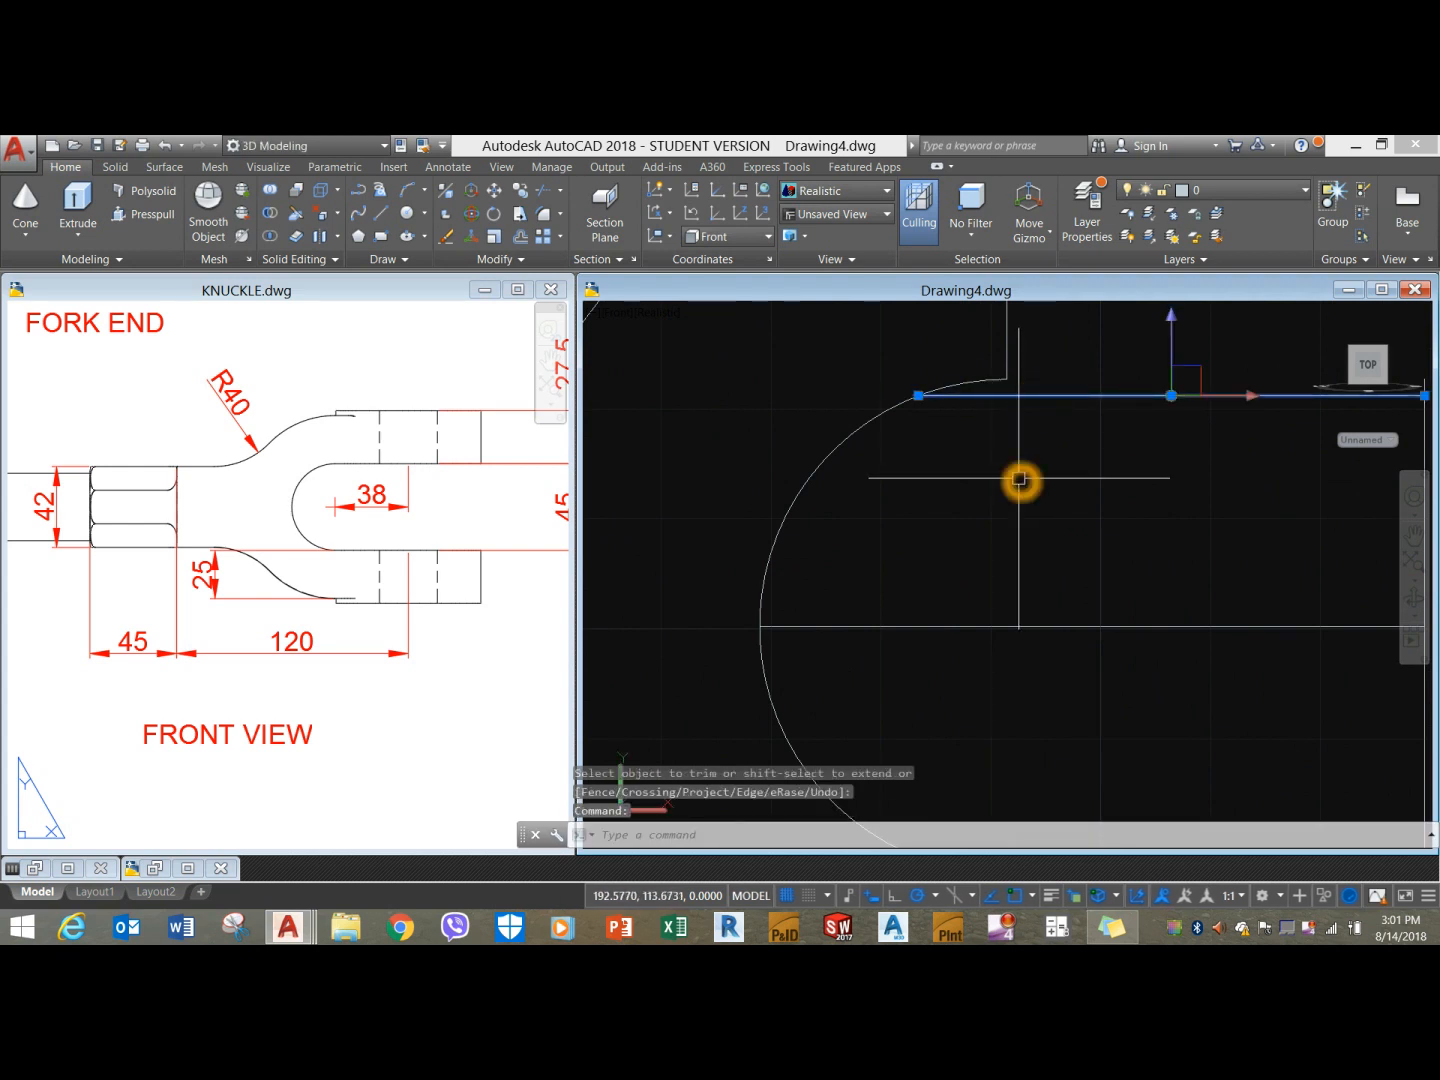
pyautogui.press('Delete')
pyautogui.scroll(-3, 1022, 481)
pyautogui.click(1039, 577)
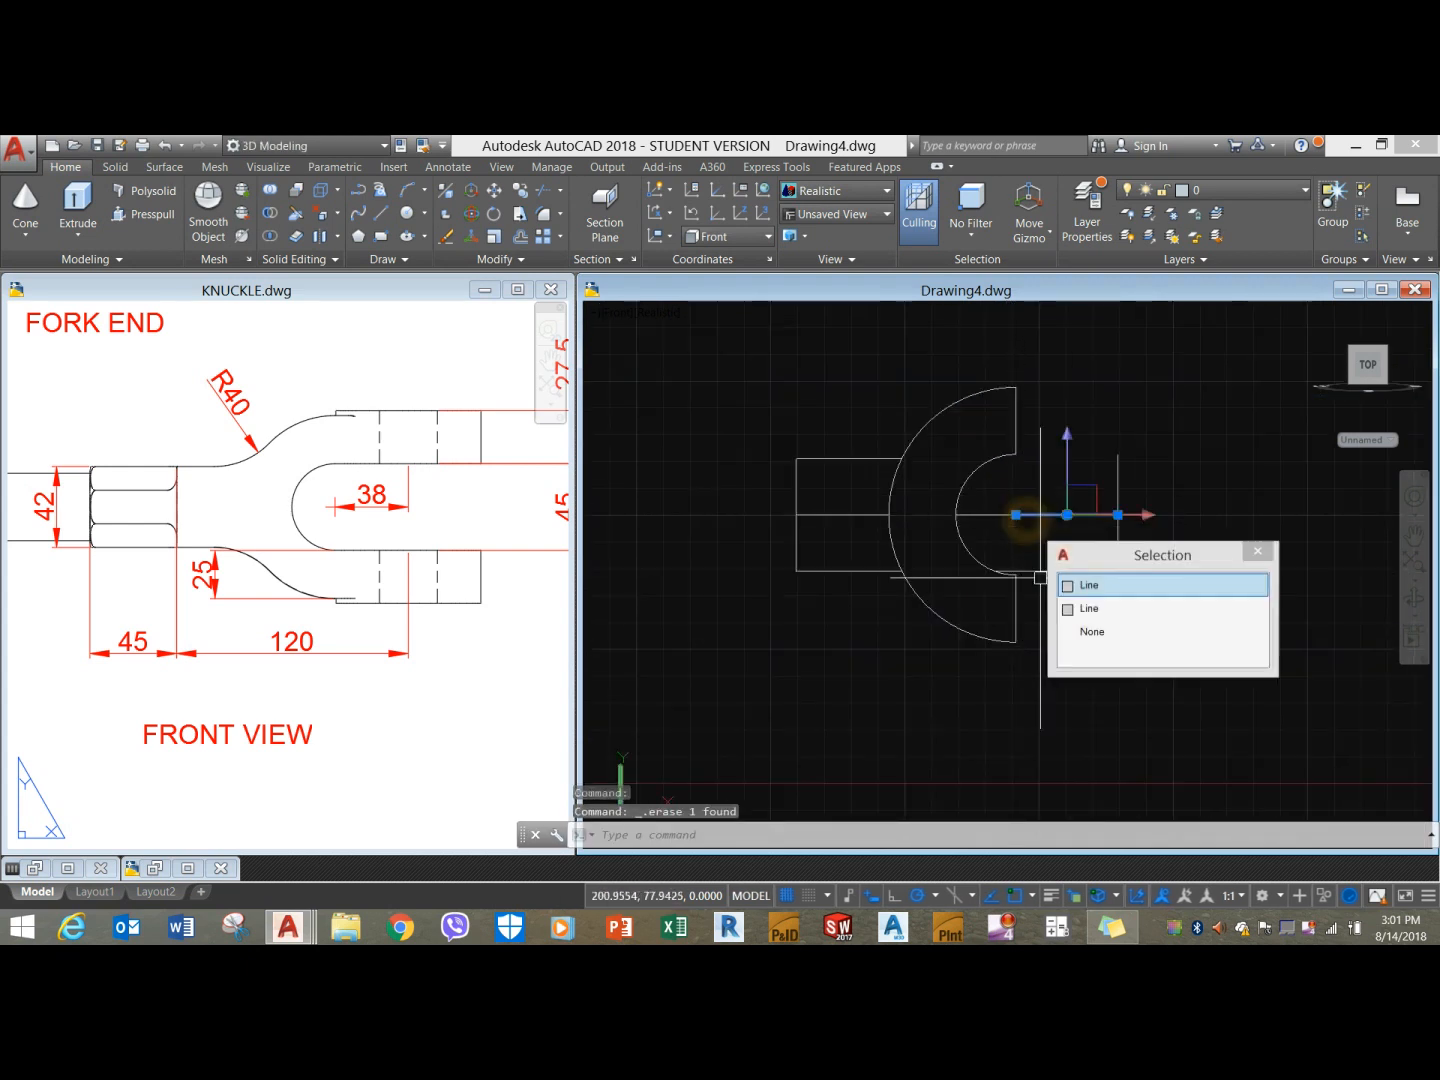
pyautogui.press('Delete')
pyautogui.click(1011, 516)
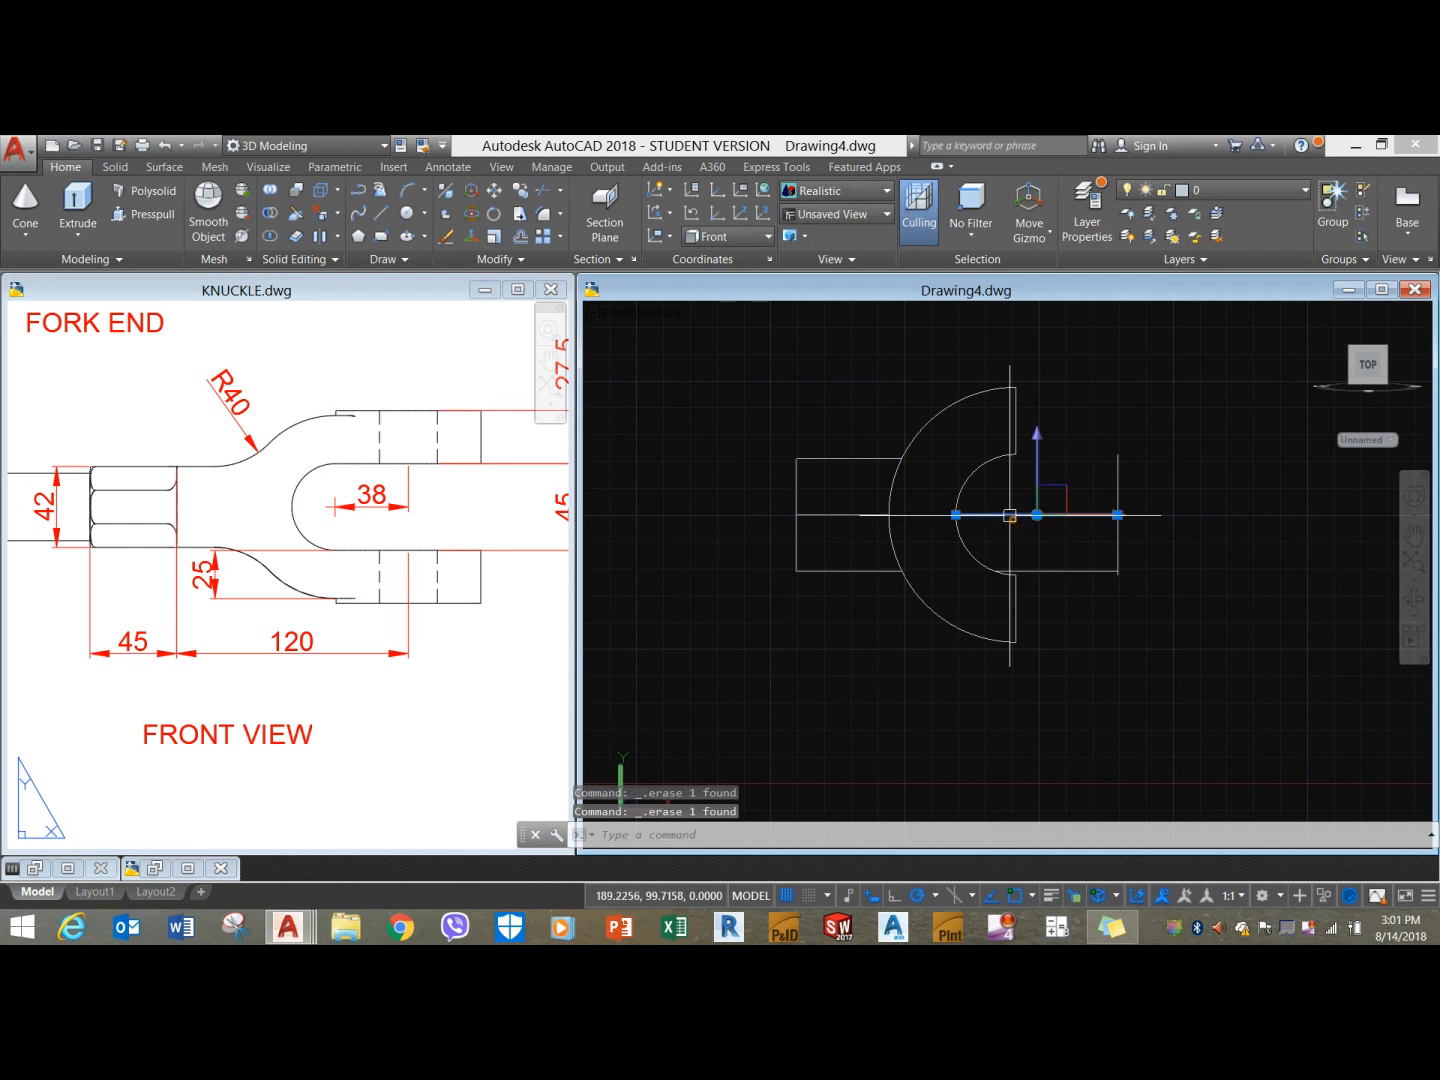
pyautogui.click(849, 516)
pyautogui.press('Delete')
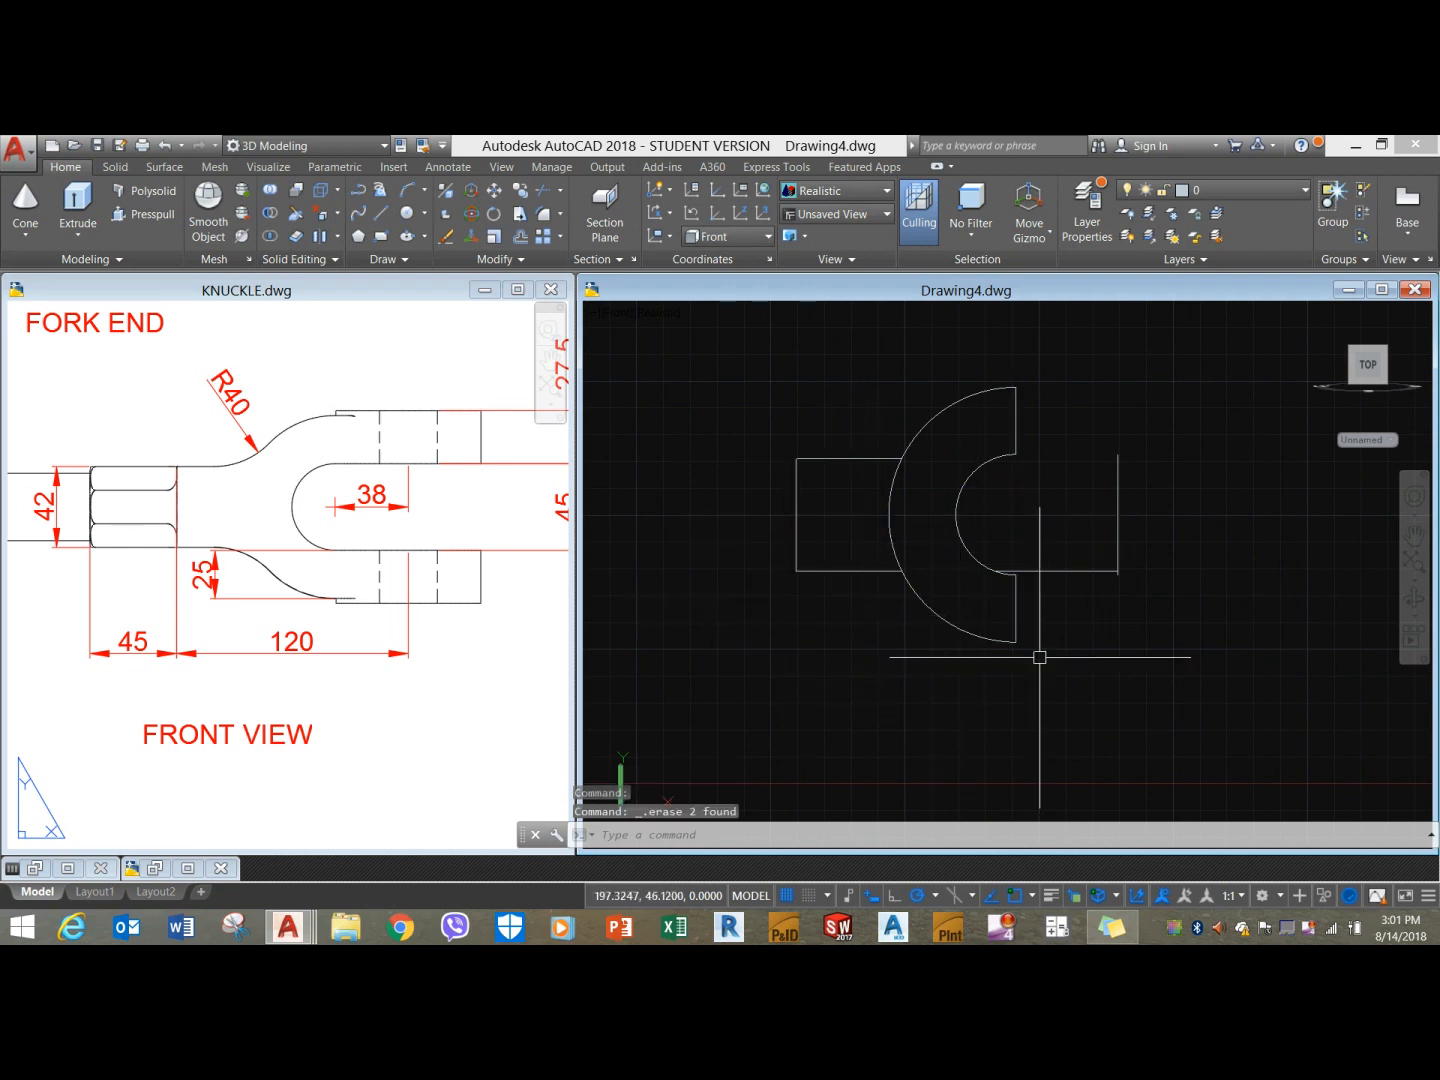
pyautogui.click(1051, 572)
pyautogui.press('Delete')
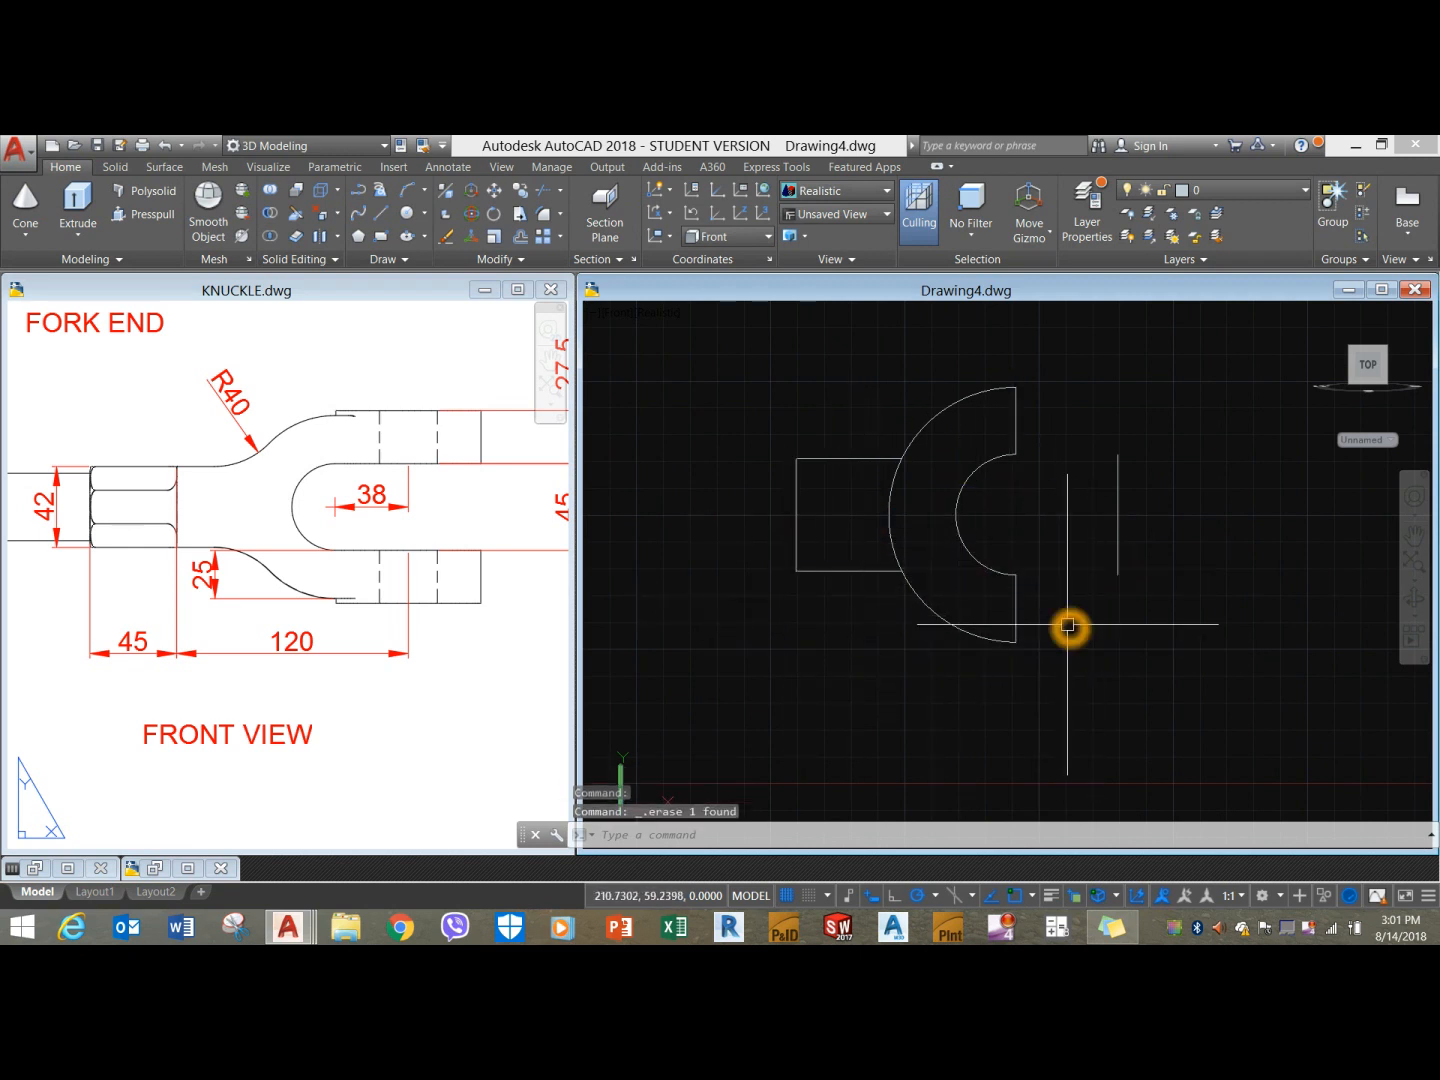
# Trim away the part of the outer arc lying between the two horizontal shank lines.
pyautogui.write('tr')
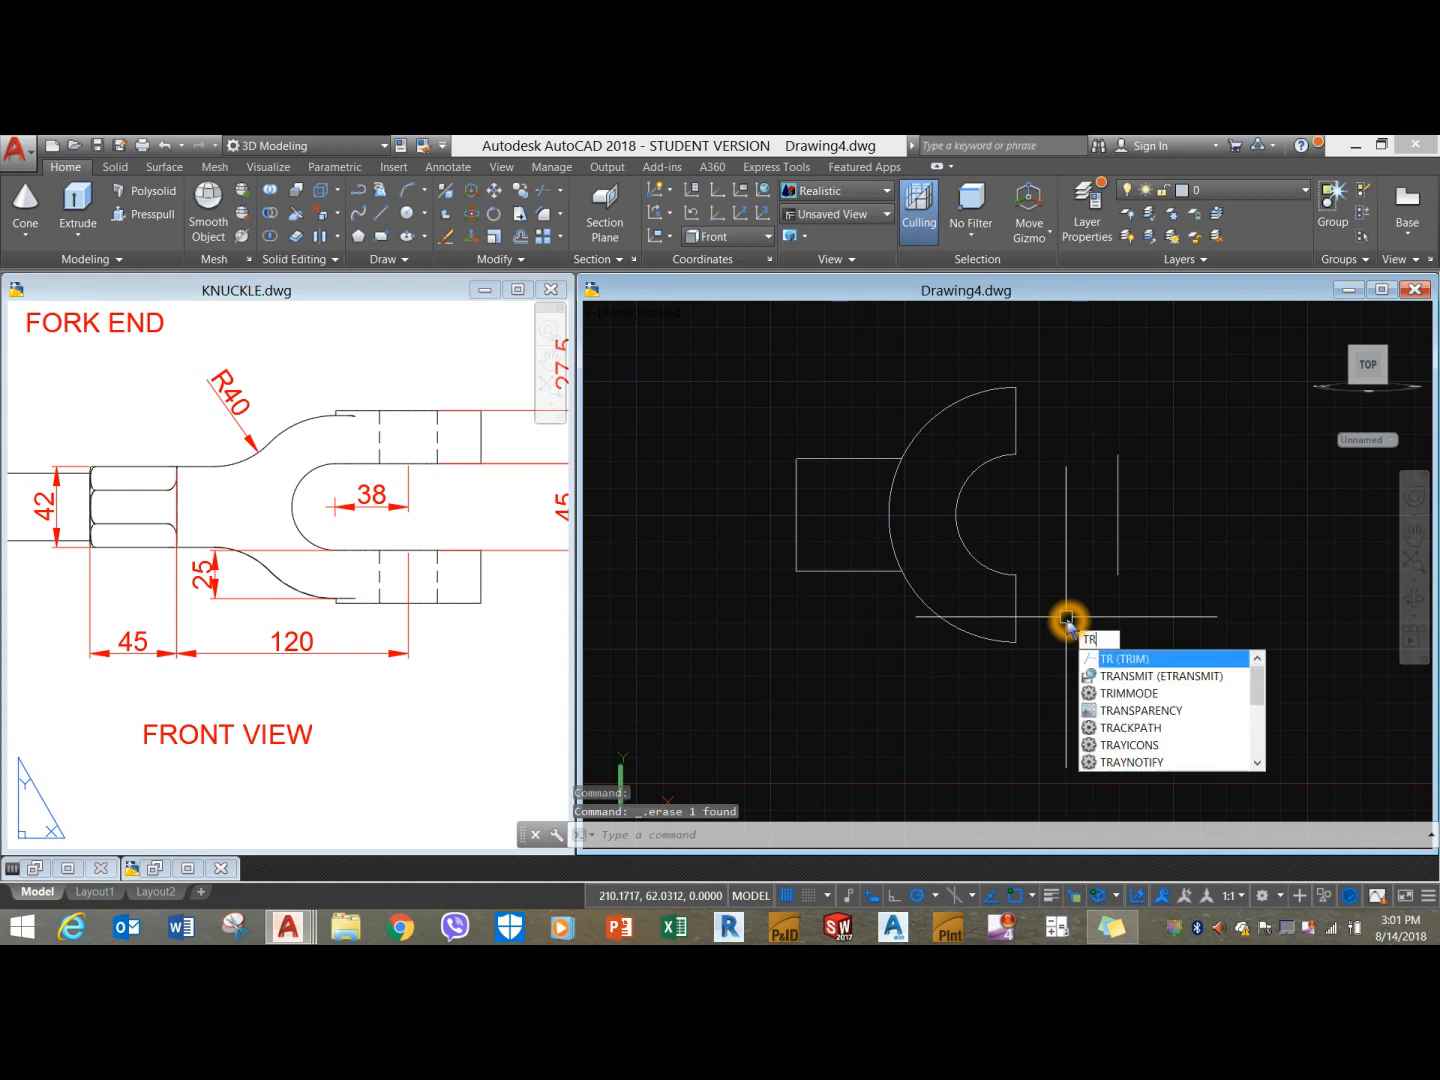
pyautogui.press('Return')
pyautogui.press('Return')
pyautogui.click(887, 529)
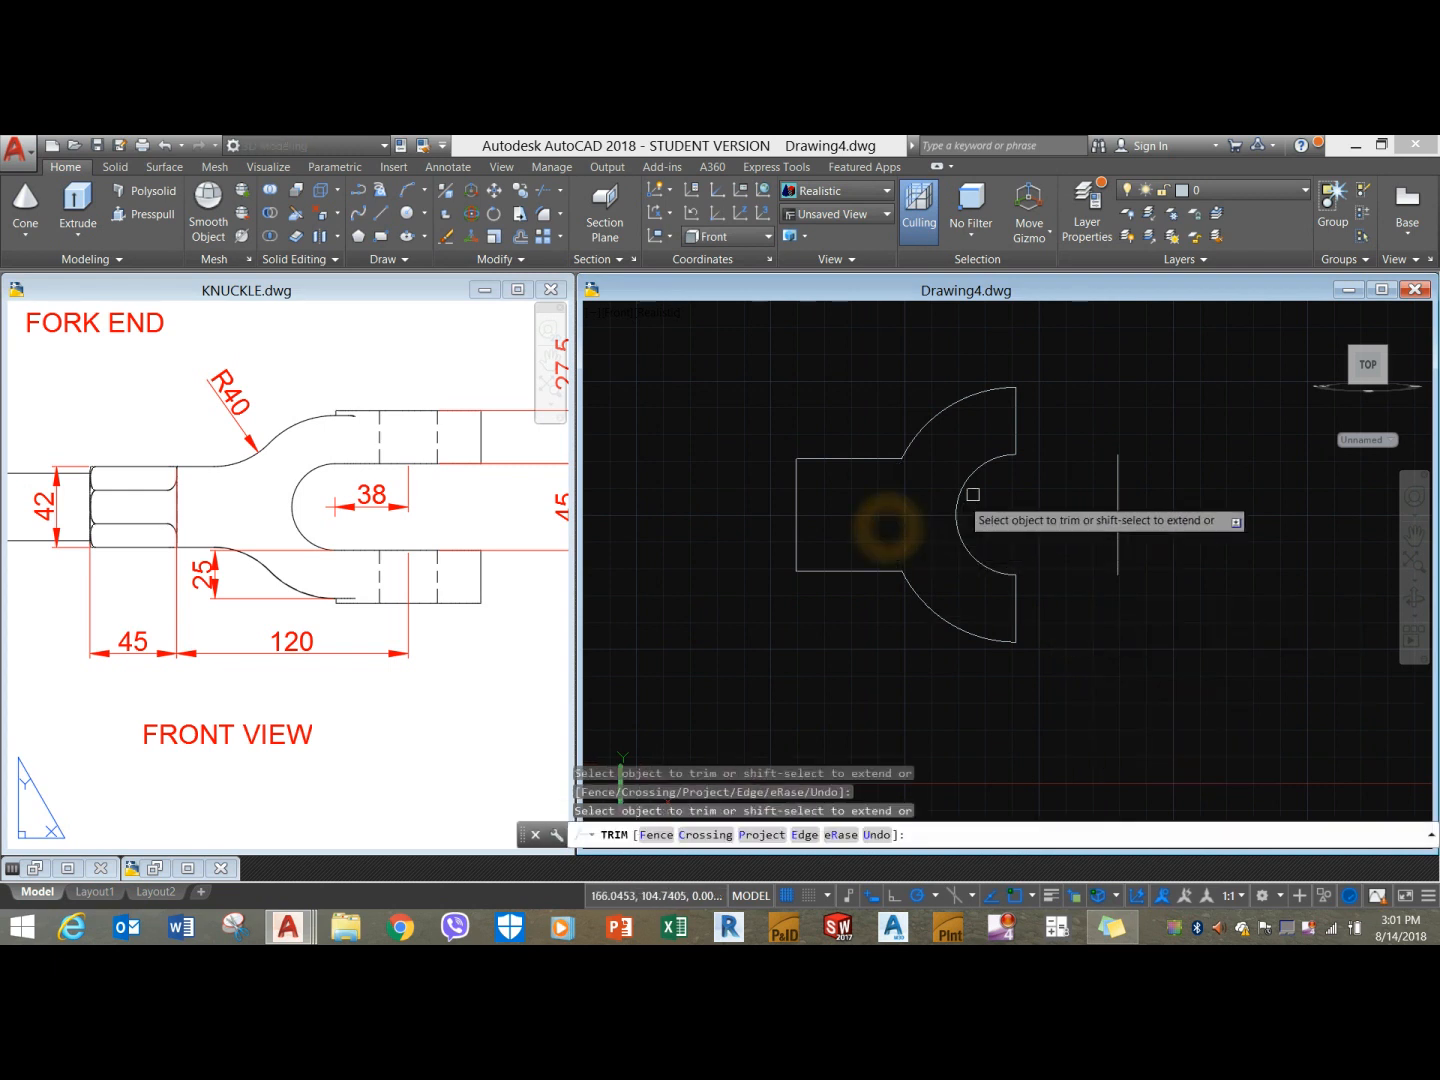
pyautogui.rightClick(1021, 464)
pyautogui.click(1040, 483)
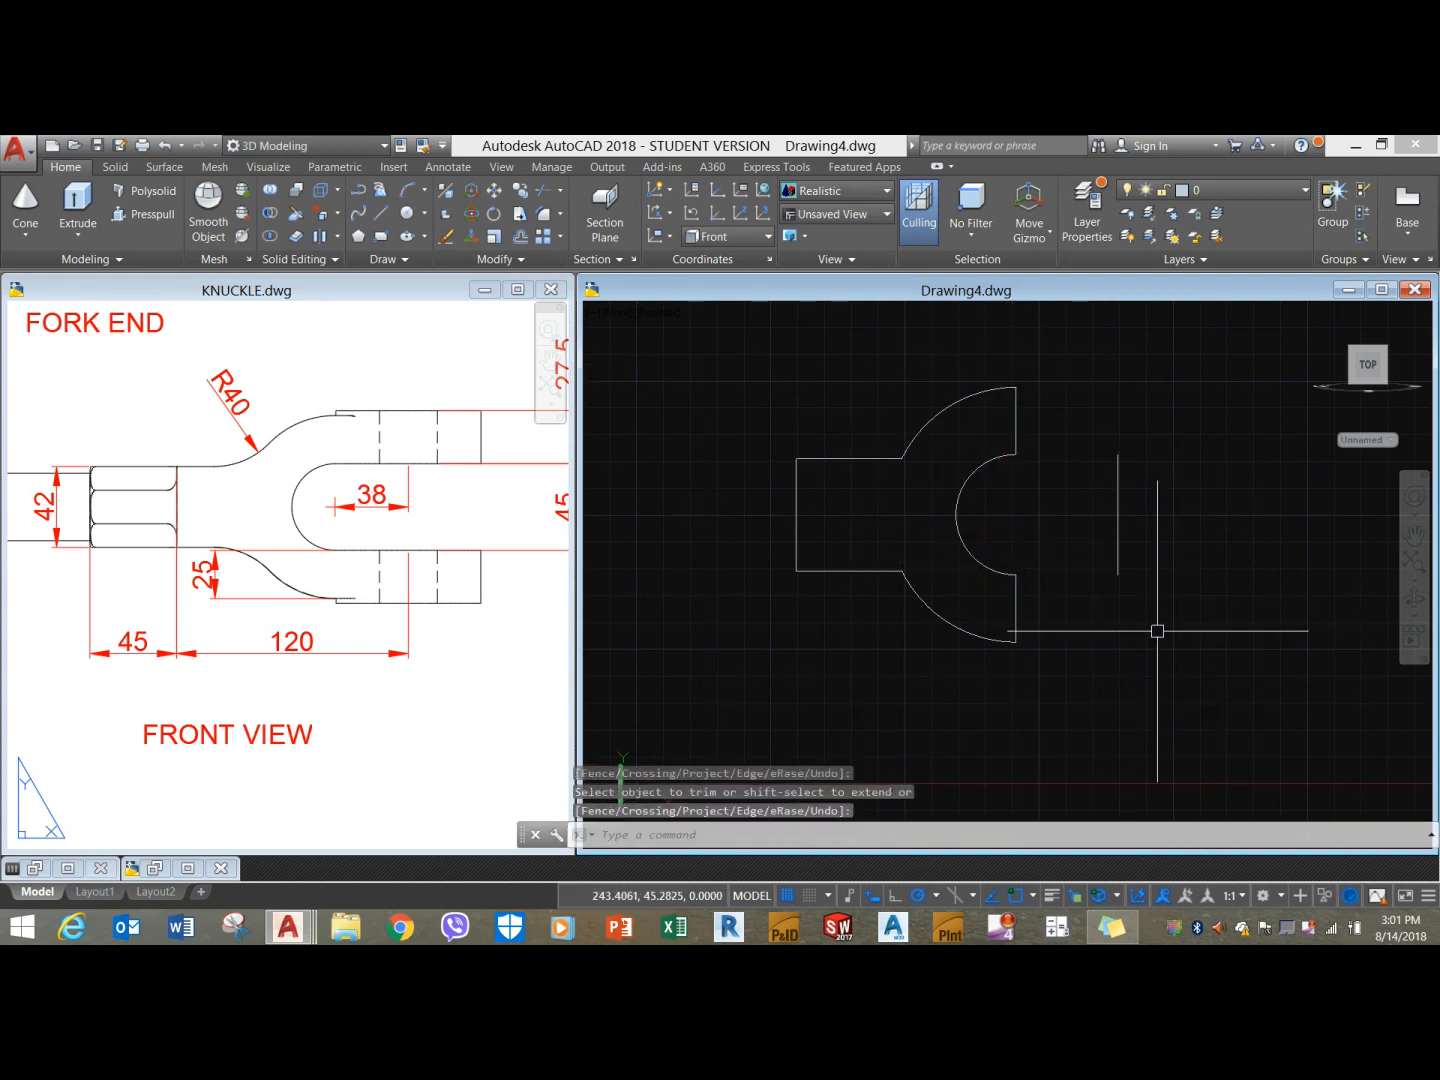
# Join all lines and arcs of the fork and shank outline into one polyline, leaving out the separate vertical line.
pyautogui.click(878, 490)
pyautogui.click(1052, 372)
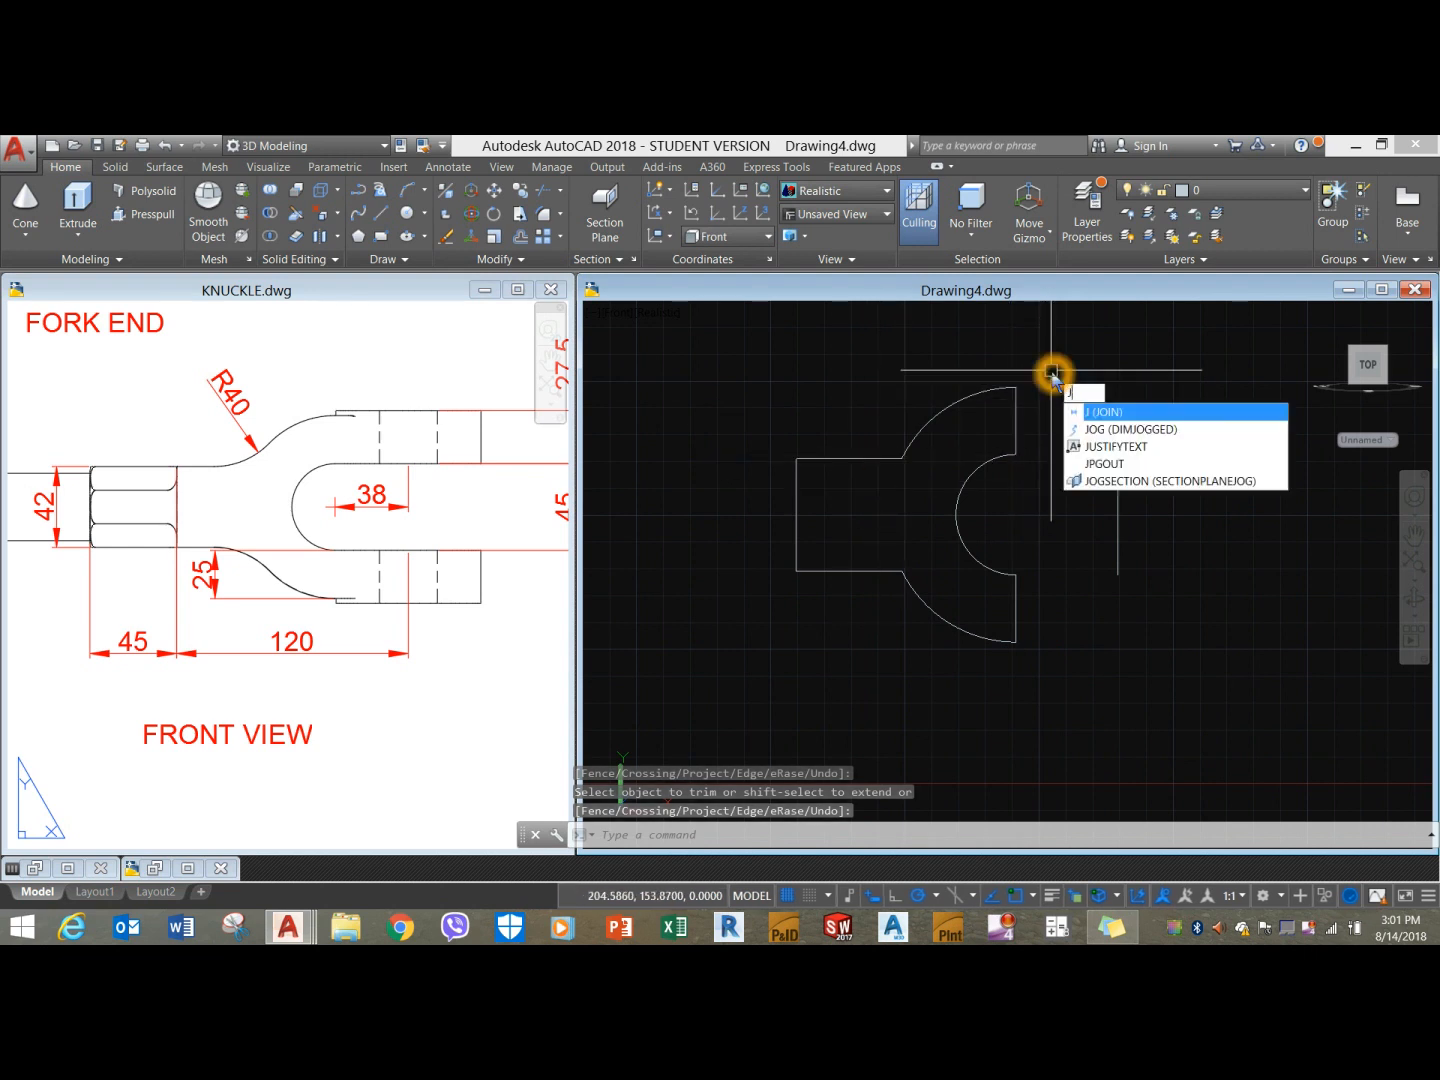
pyautogui.press('Return')
pyautogui.click(1043, 688)
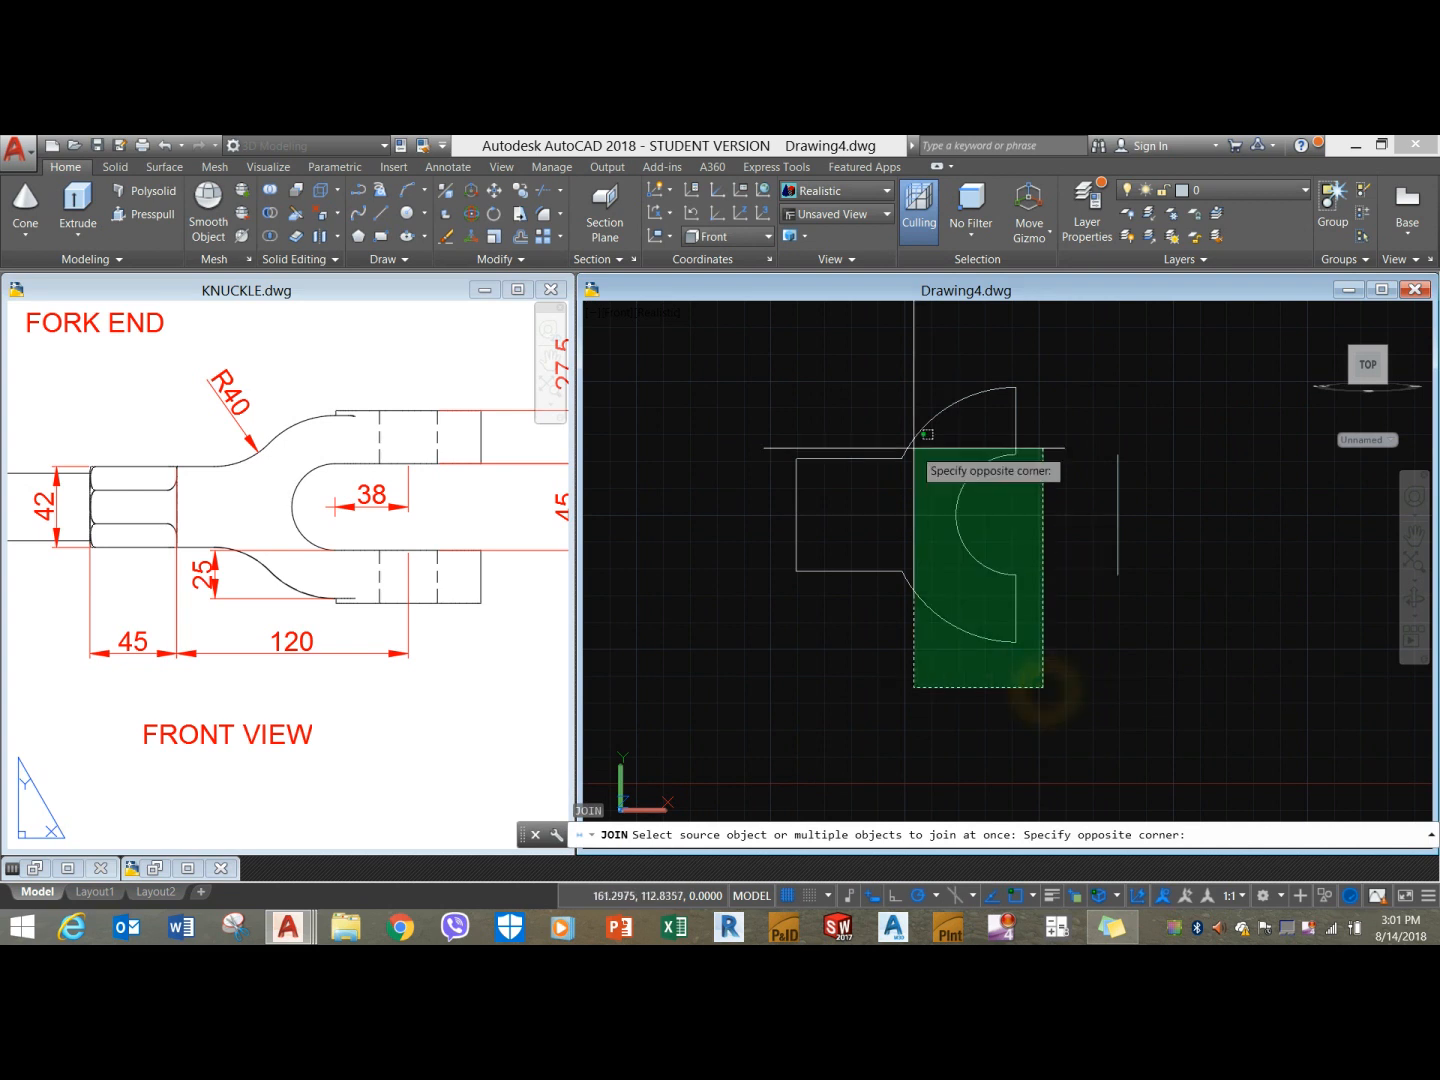
pyautogui.click(713, 352)
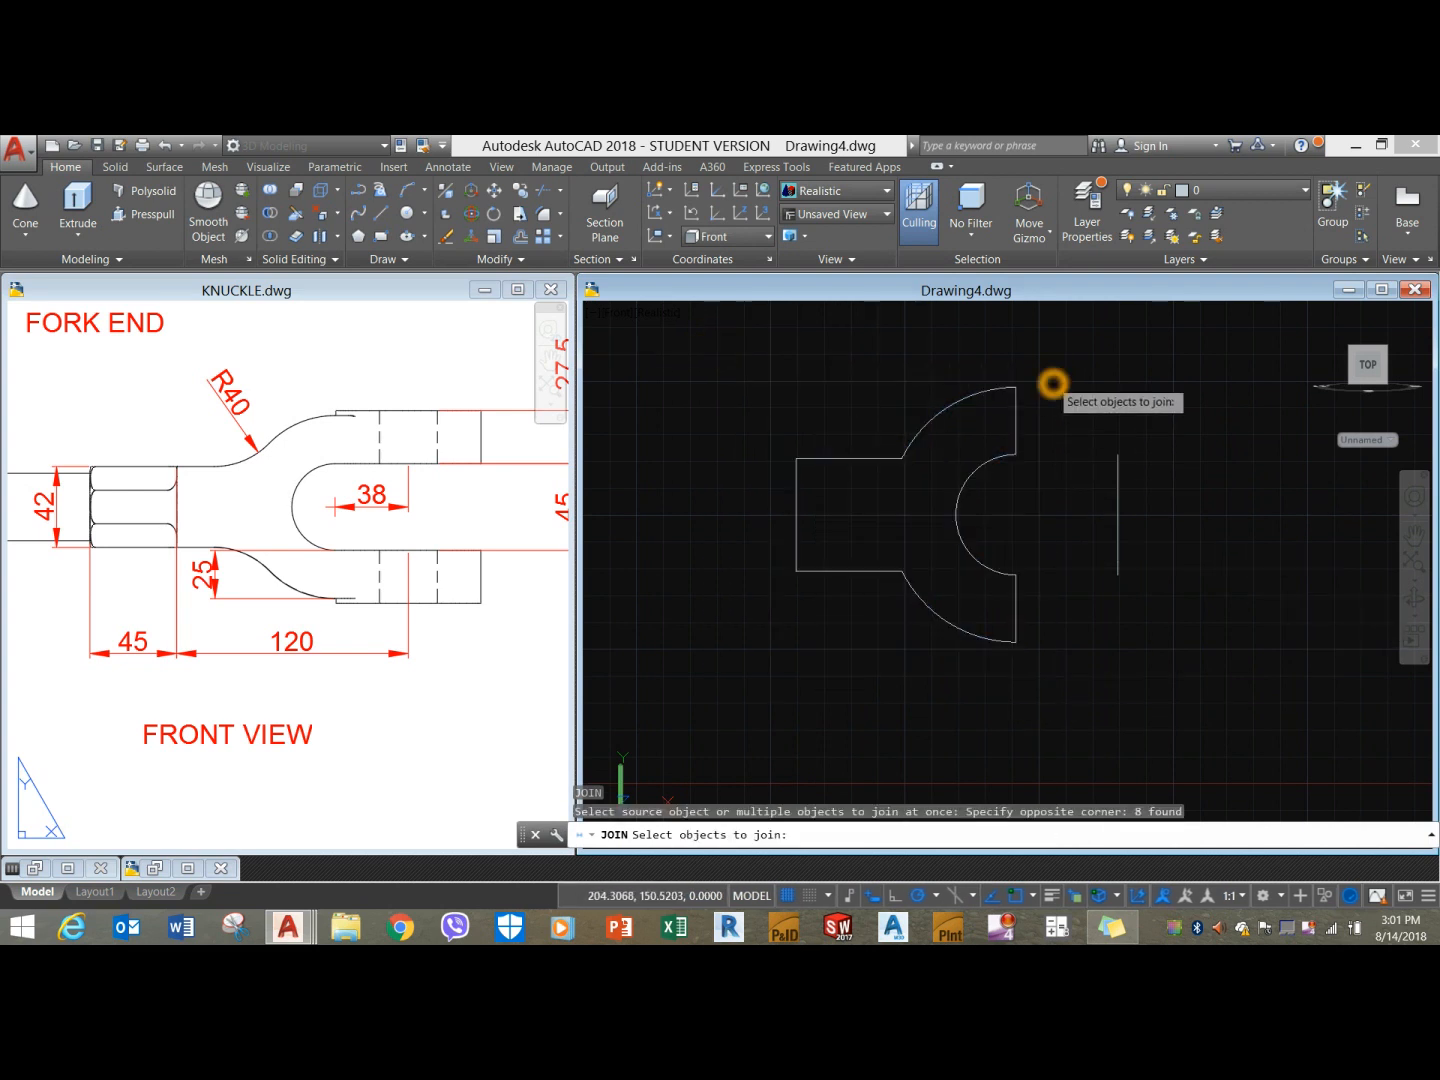
pyautogui.press('Return')
pyautogui.click(1015, 413)
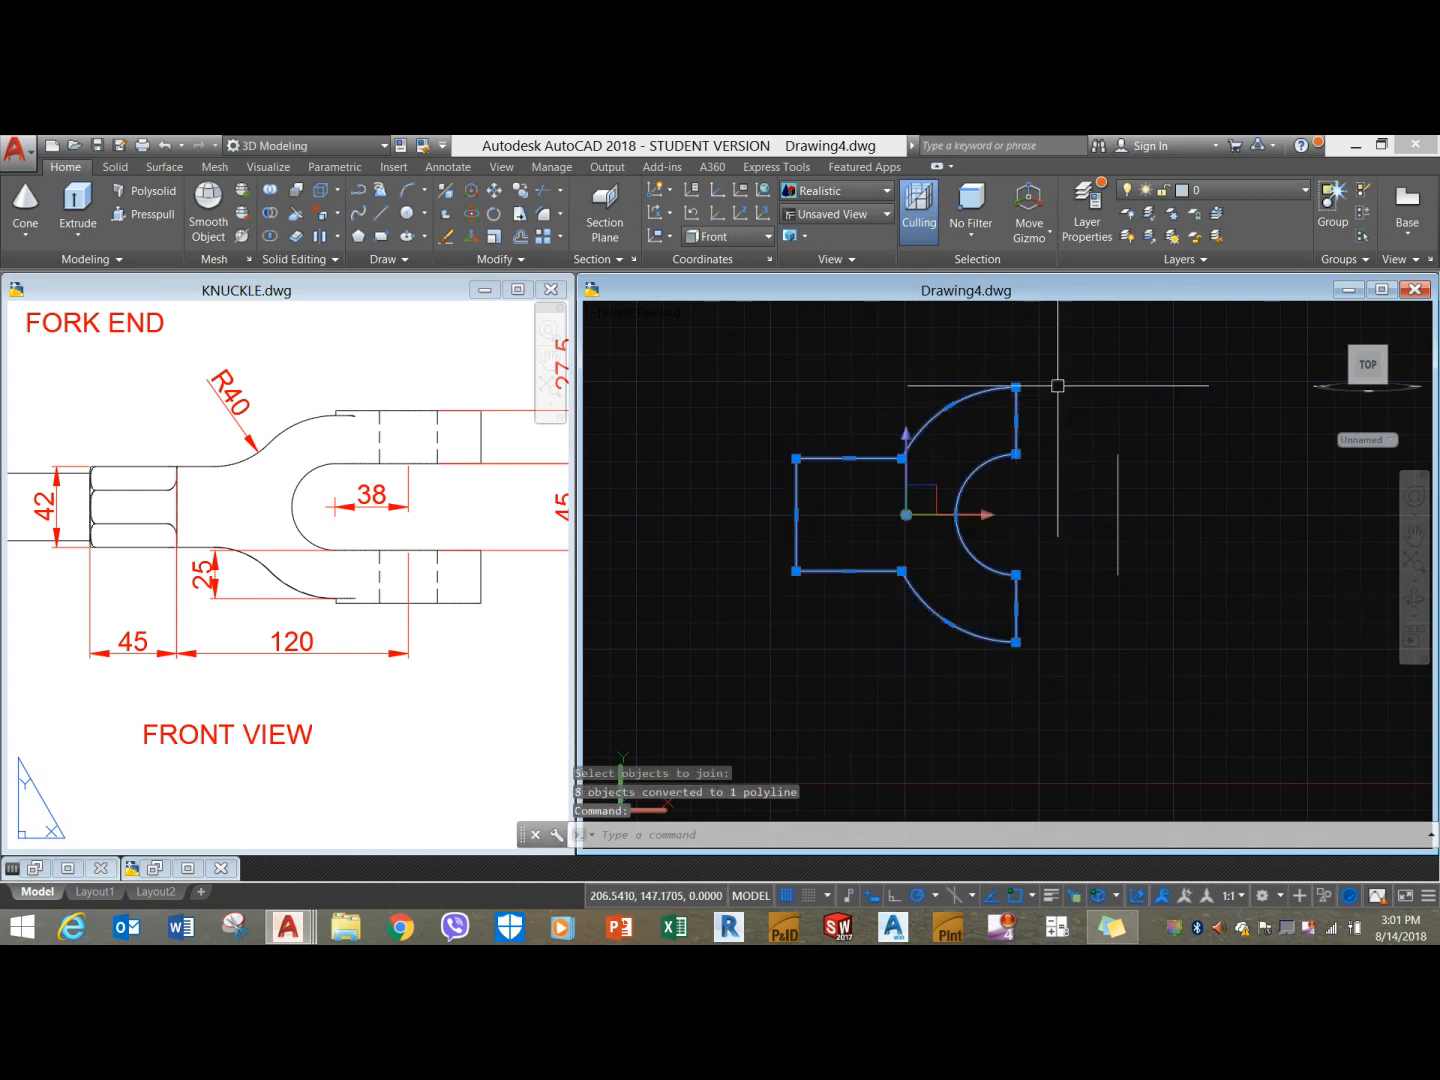
pyautogui.press('Escape')
# Turn off the background grid display in Drawing4.
pyautogui.scroll(-2, 1068, 373)
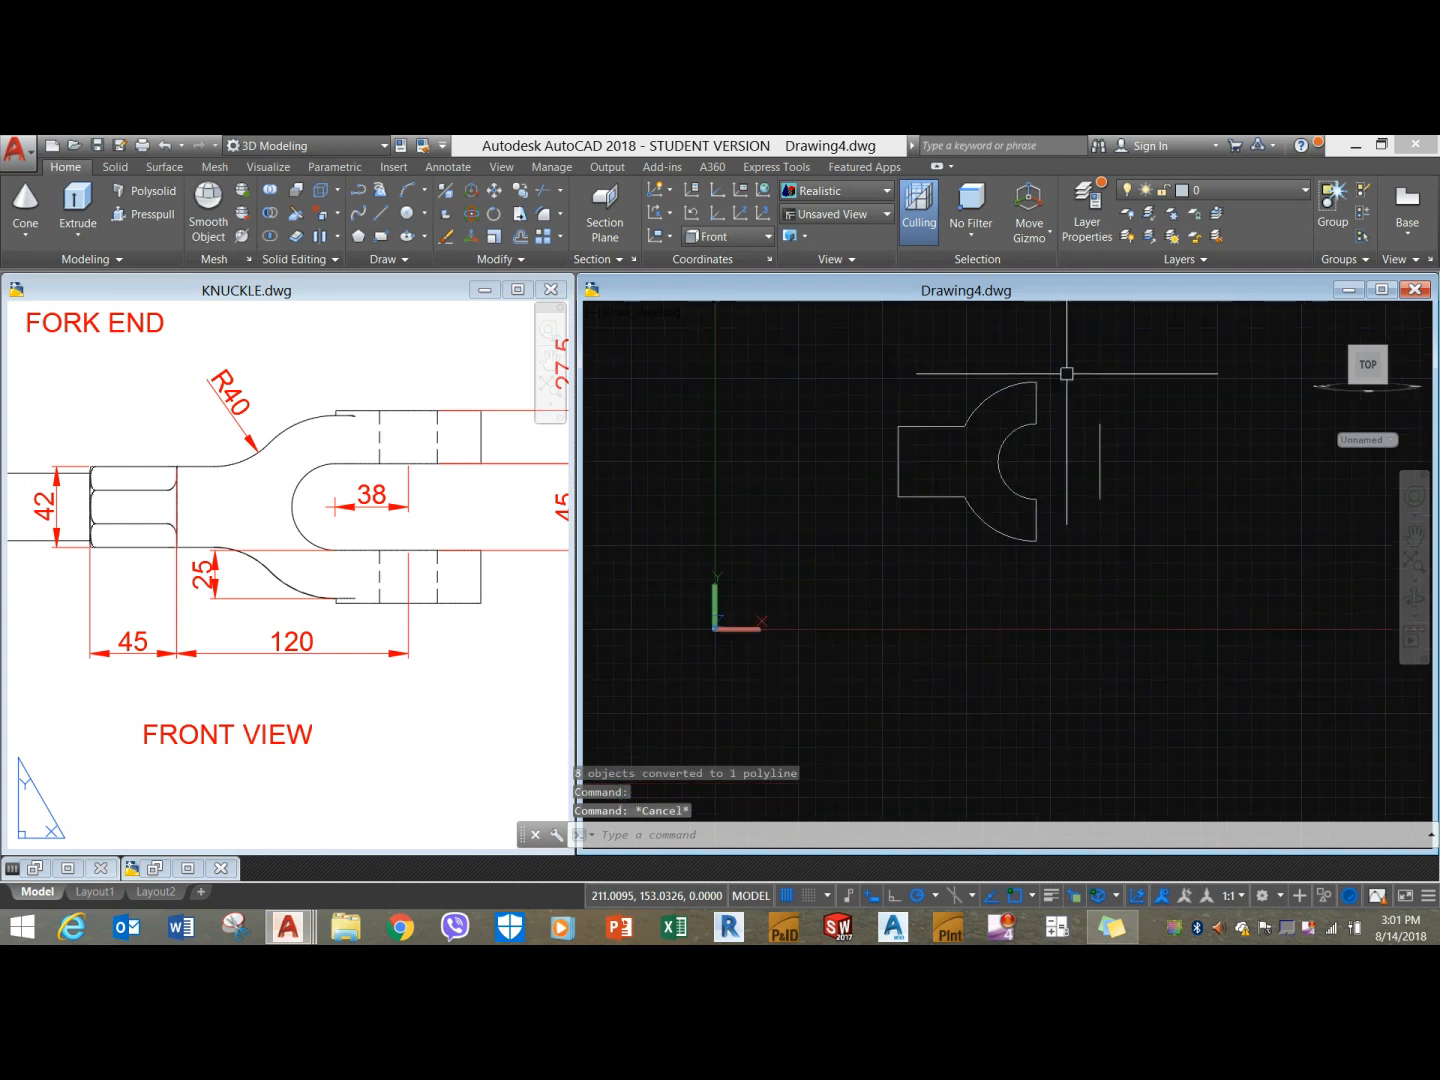
pyautogui.click(1076, 509)
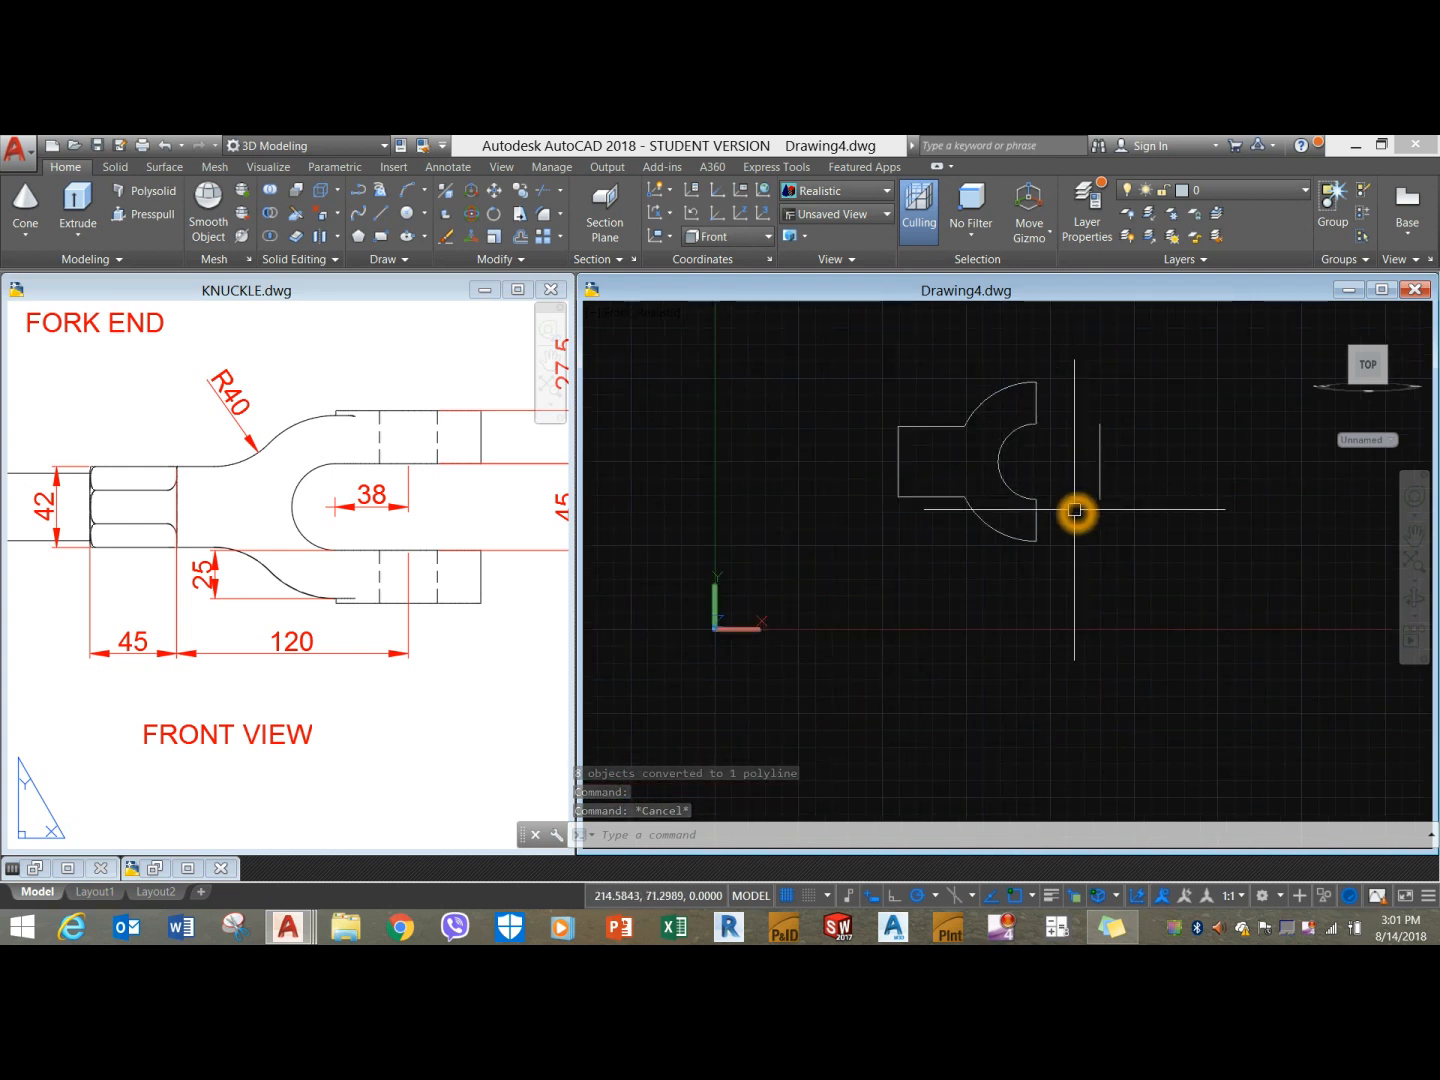
pyautogui.keyDown('shift'); pyautogui.moveTo(1076, 510); pyautogui.dragTo(1161, 569, button='middle'); pyautogui.keyUp('shift')
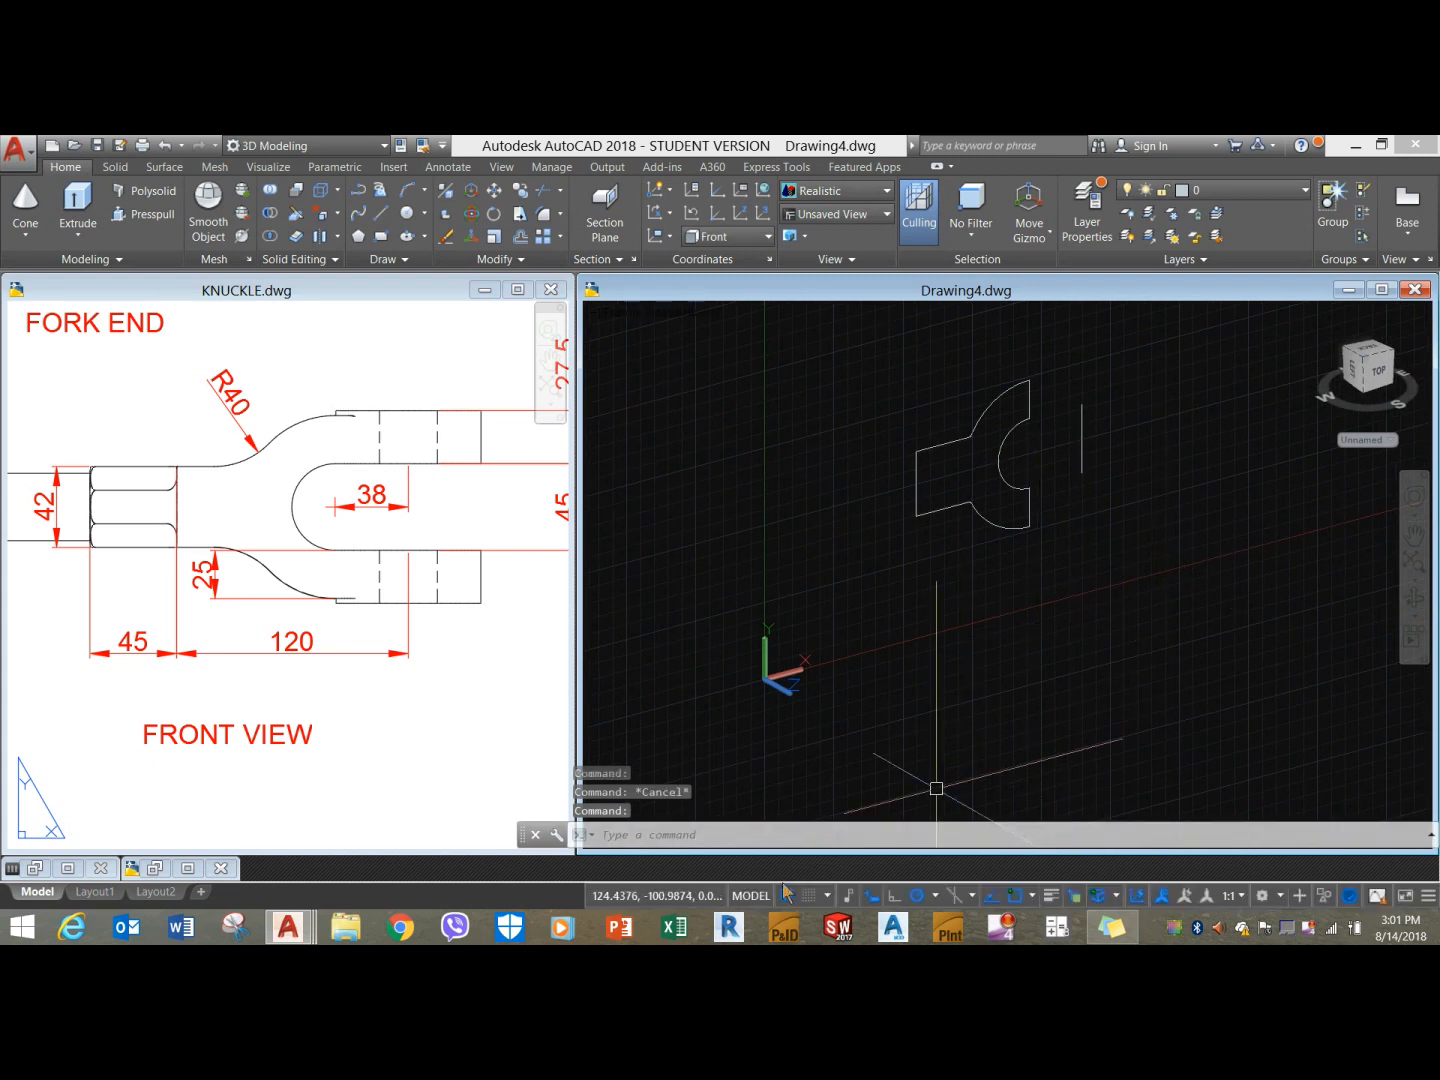
pyautogui.click(790, 896)
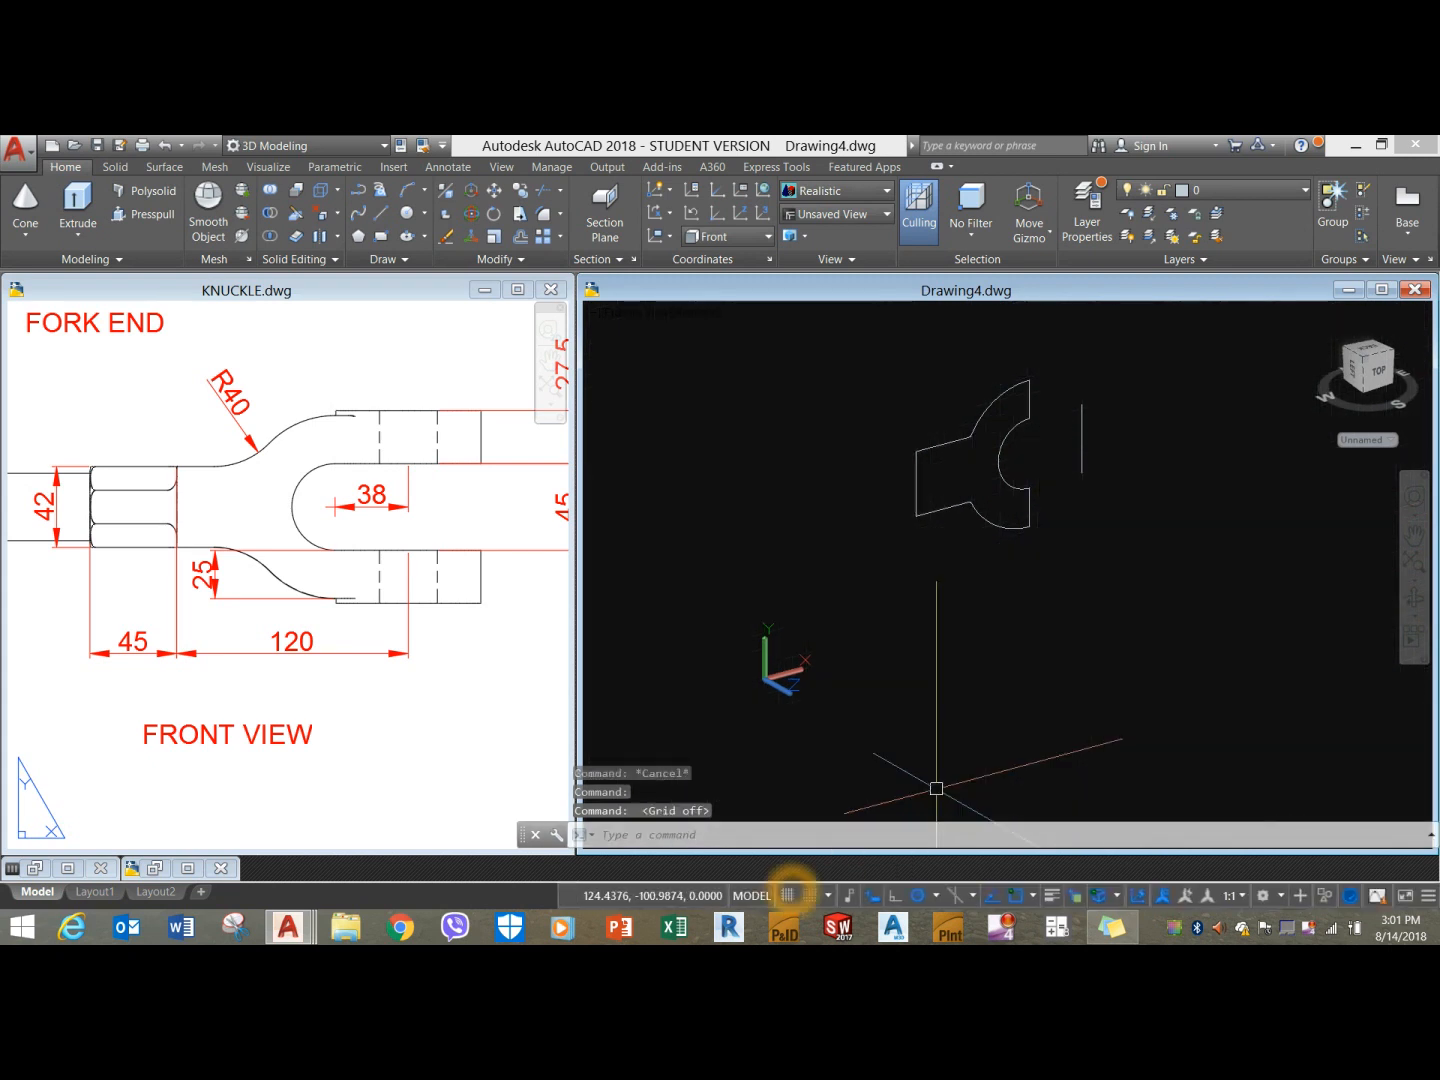
# Extrude the joined fork profile 21 backward, in the negative Z direction.
pyautogui.click(77, 200)
pyautogui.click(986, 421)
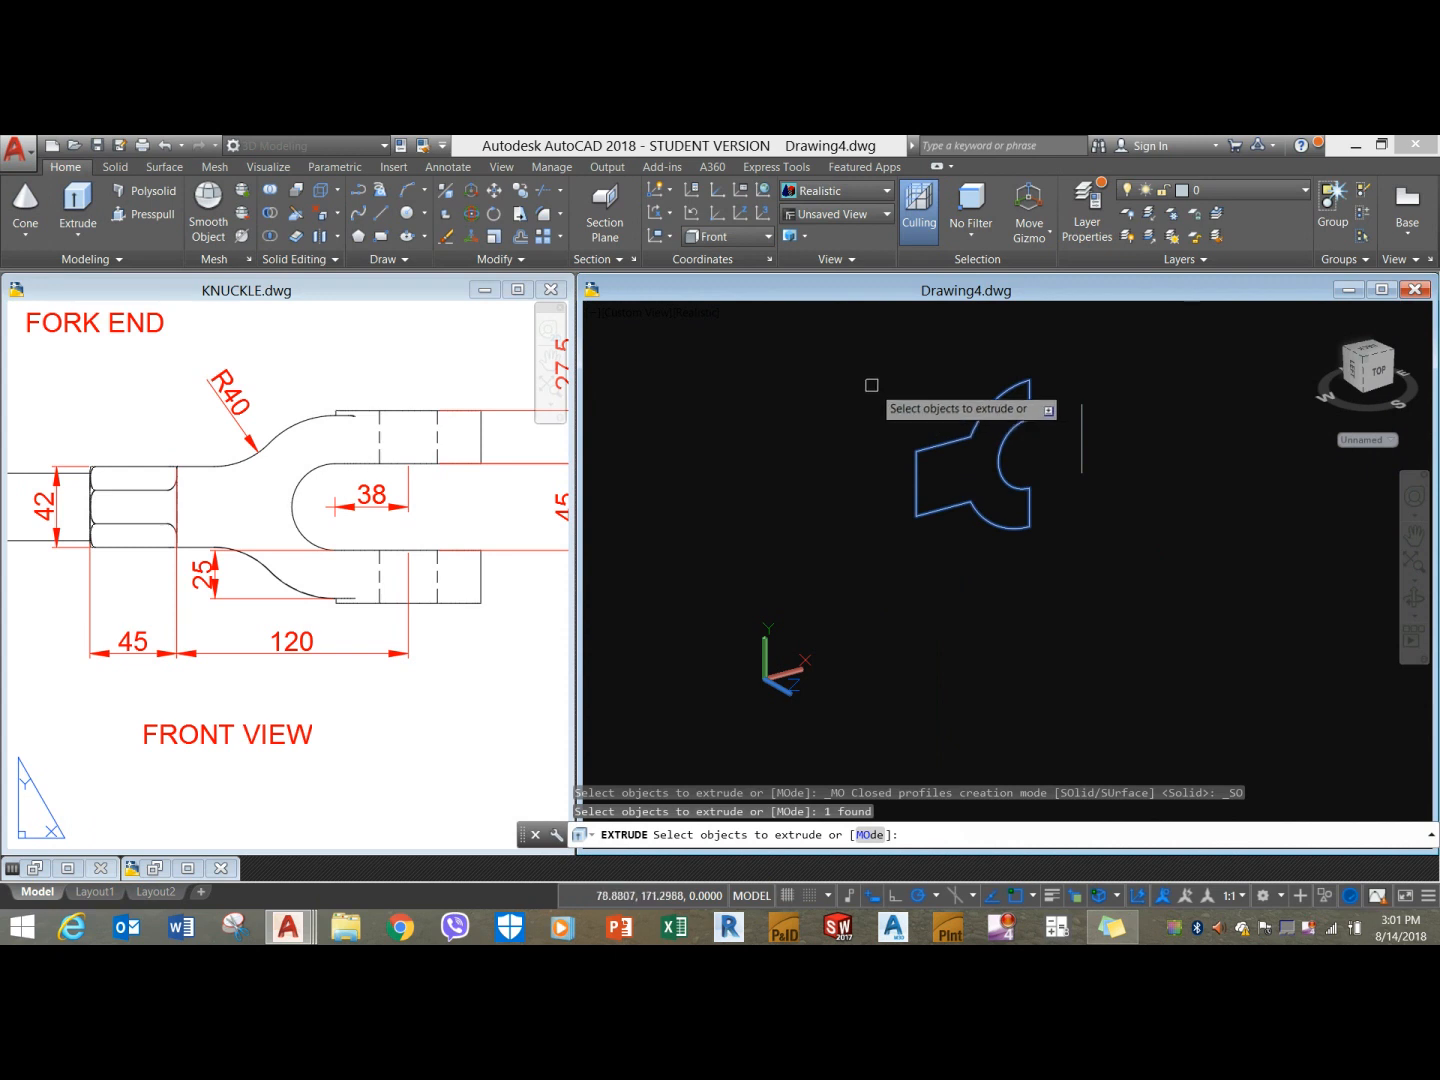
pyautogui.rightClick(871, 385)
pyautogui.click(892, 399)
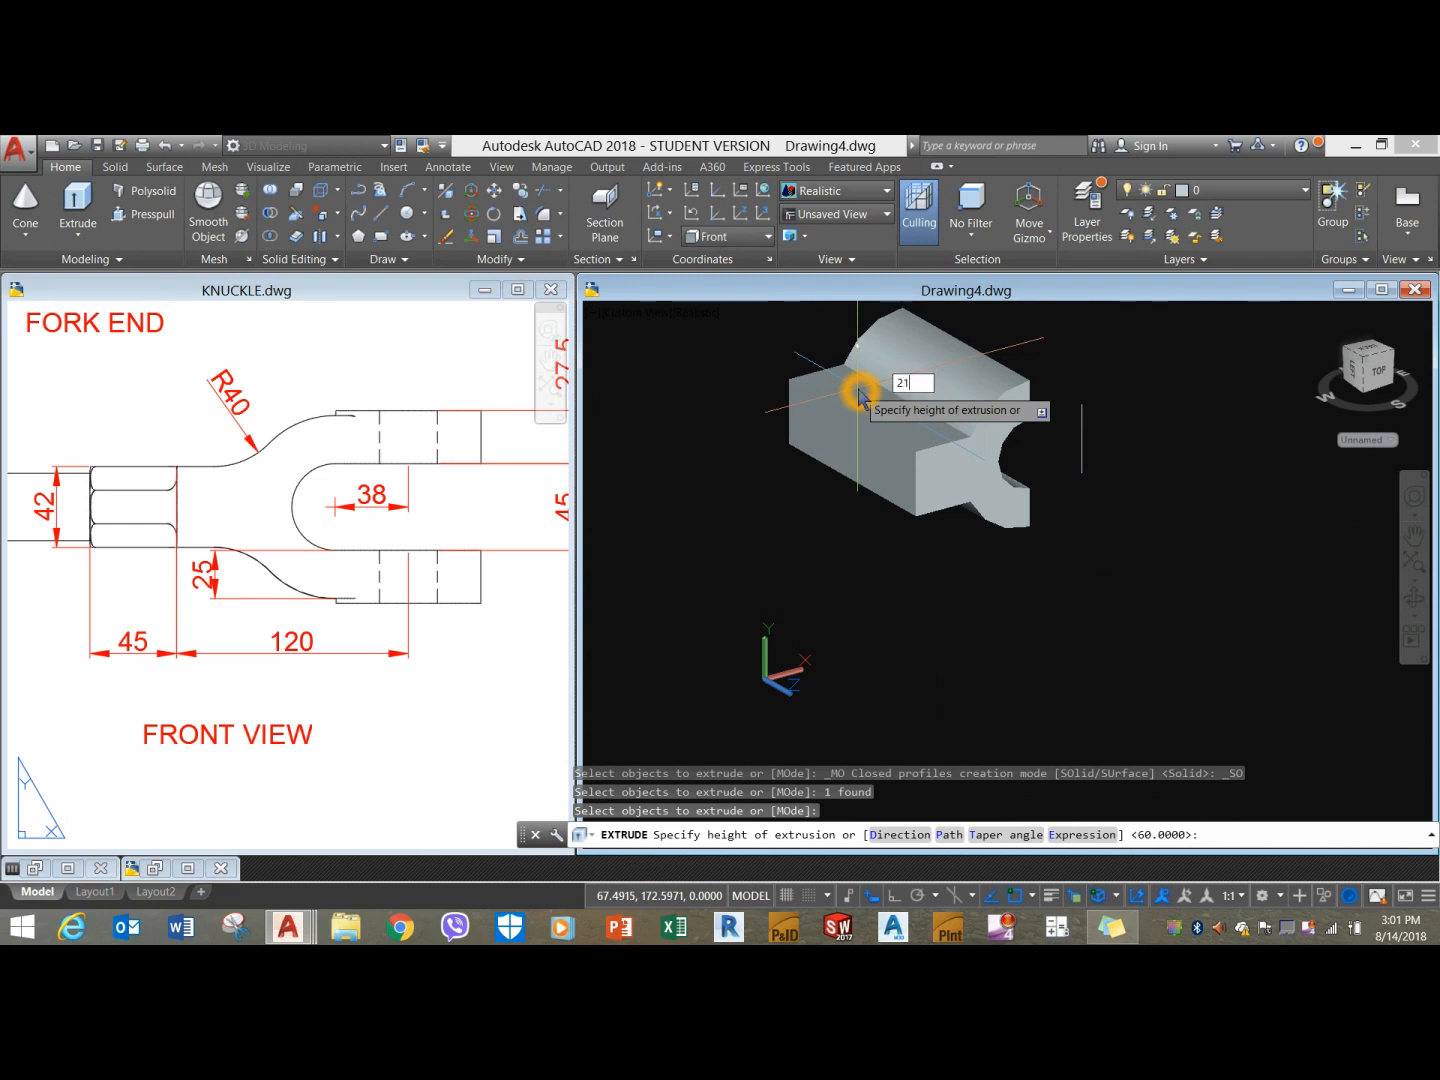
pyautogui.press('Return')
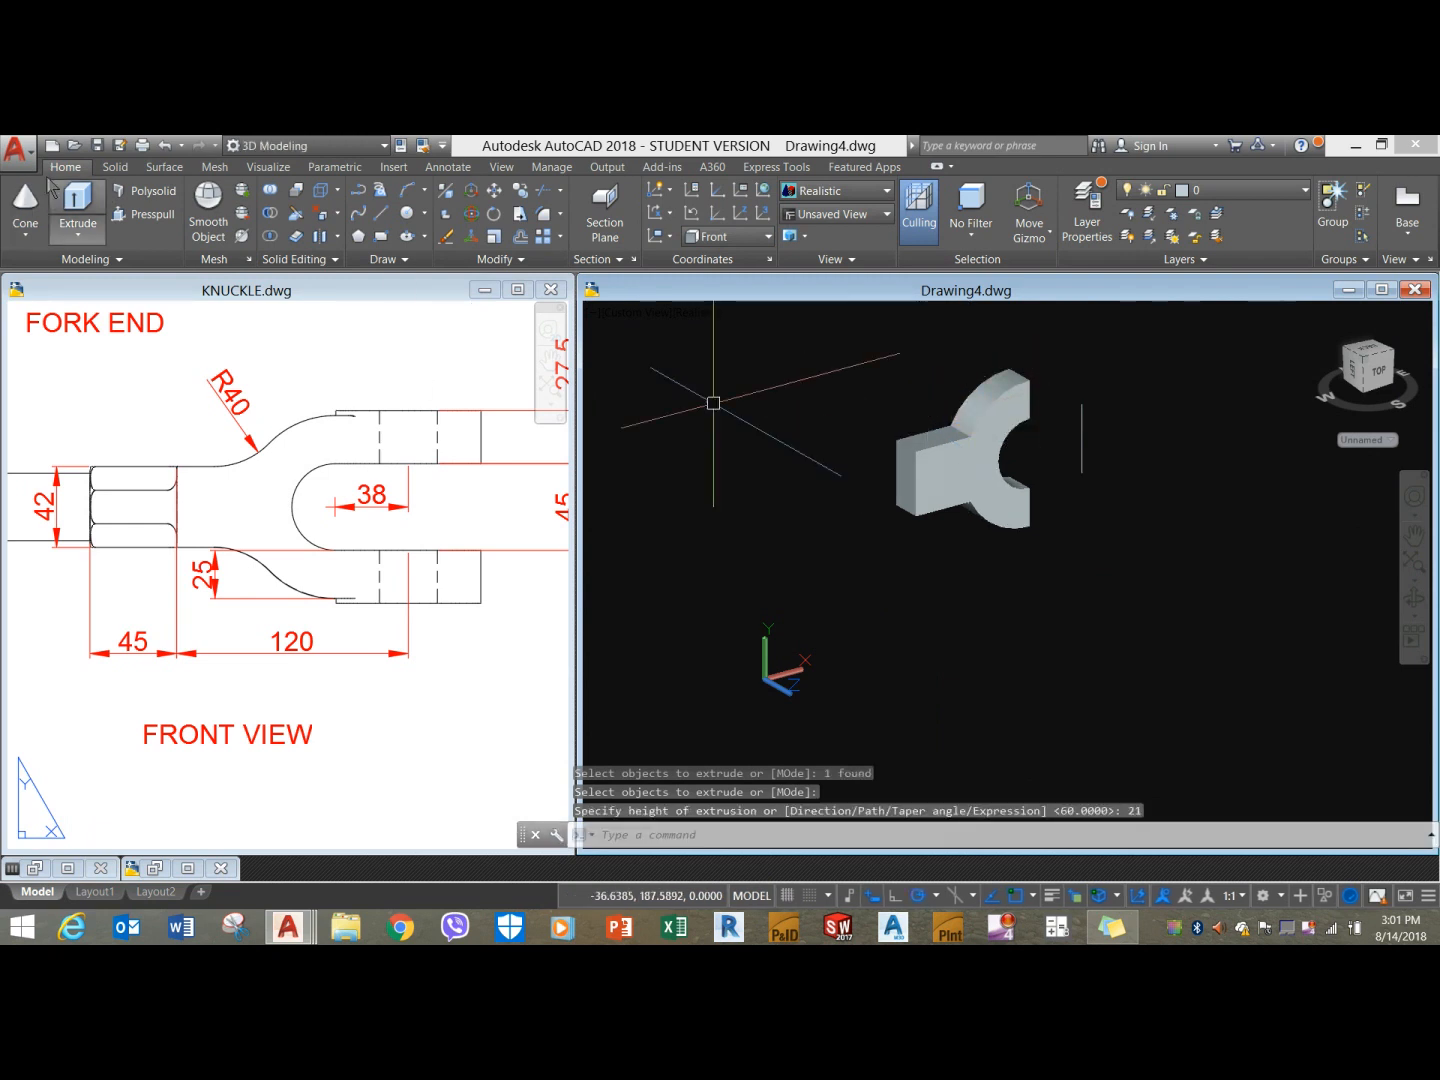
# Presspull the front face of the fork solid outward by 21 to thicken it symmetrically about the sketch plane.
pyautogui.click(147, 216)
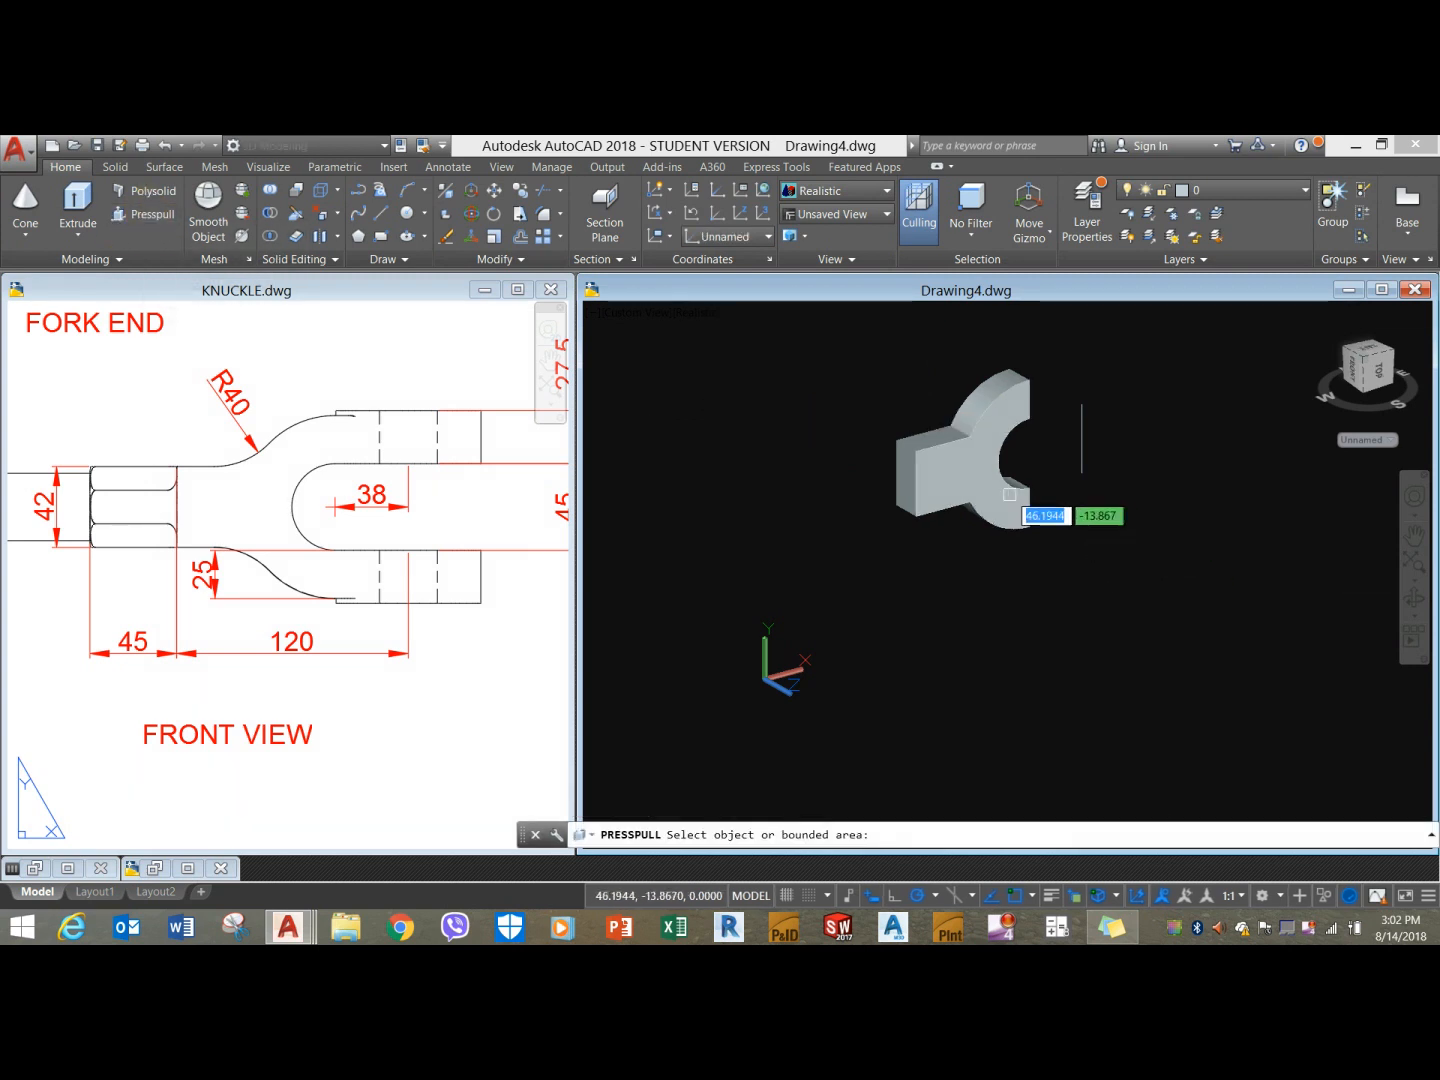
pyautogui.click(976, 485)
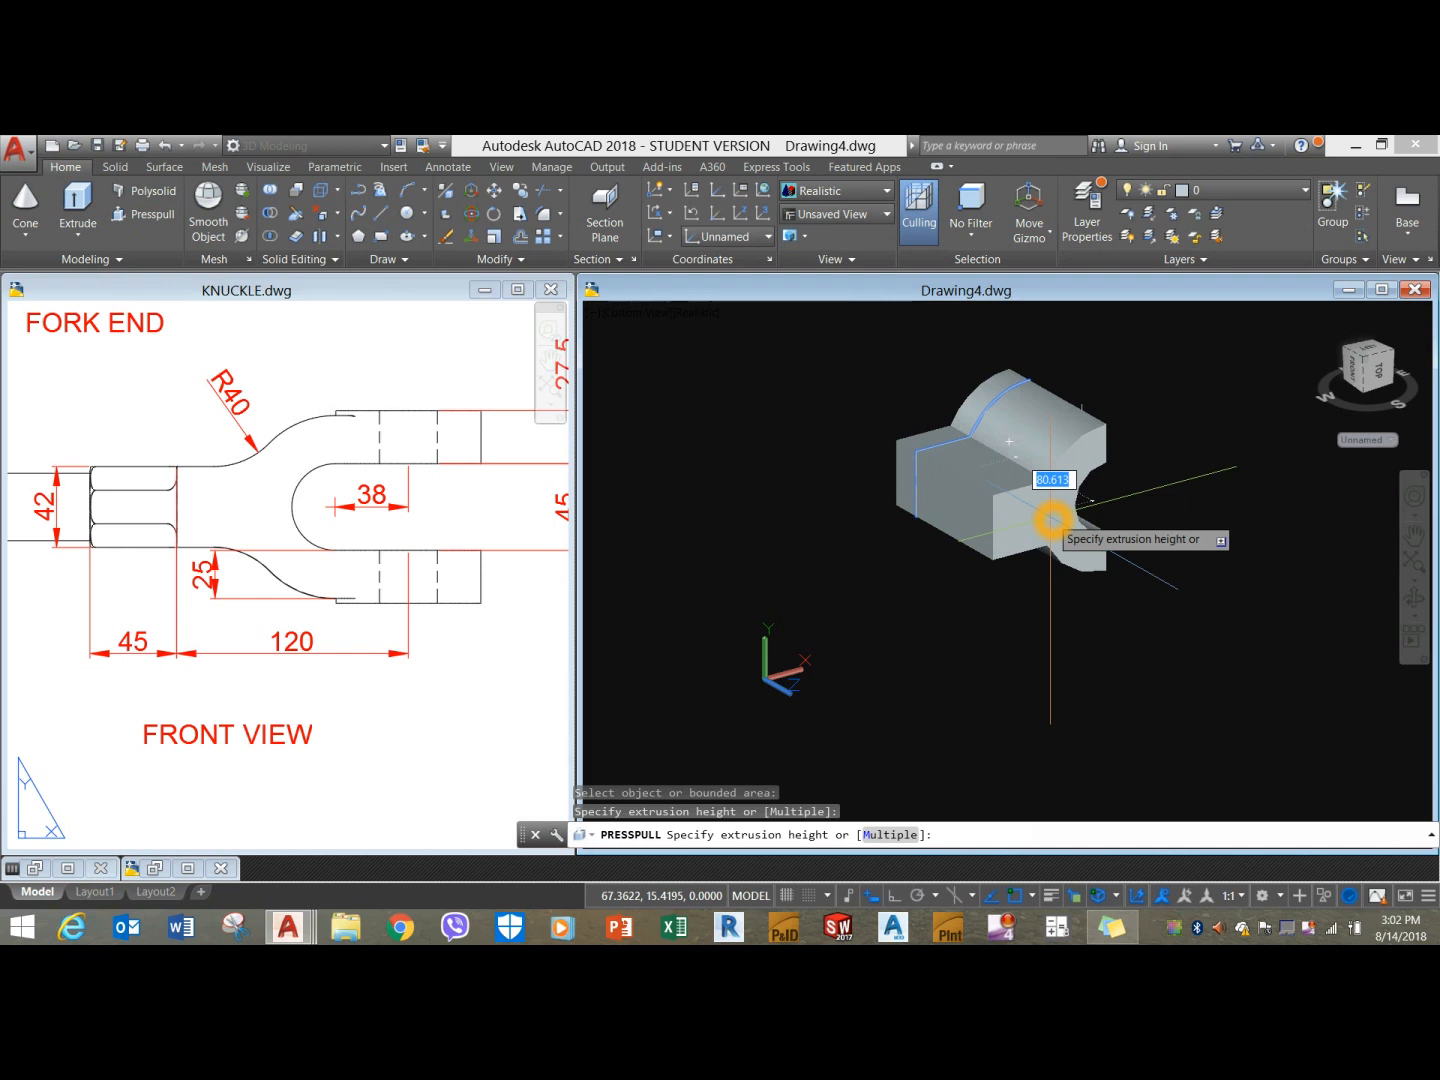
pyautogui.press('Return')
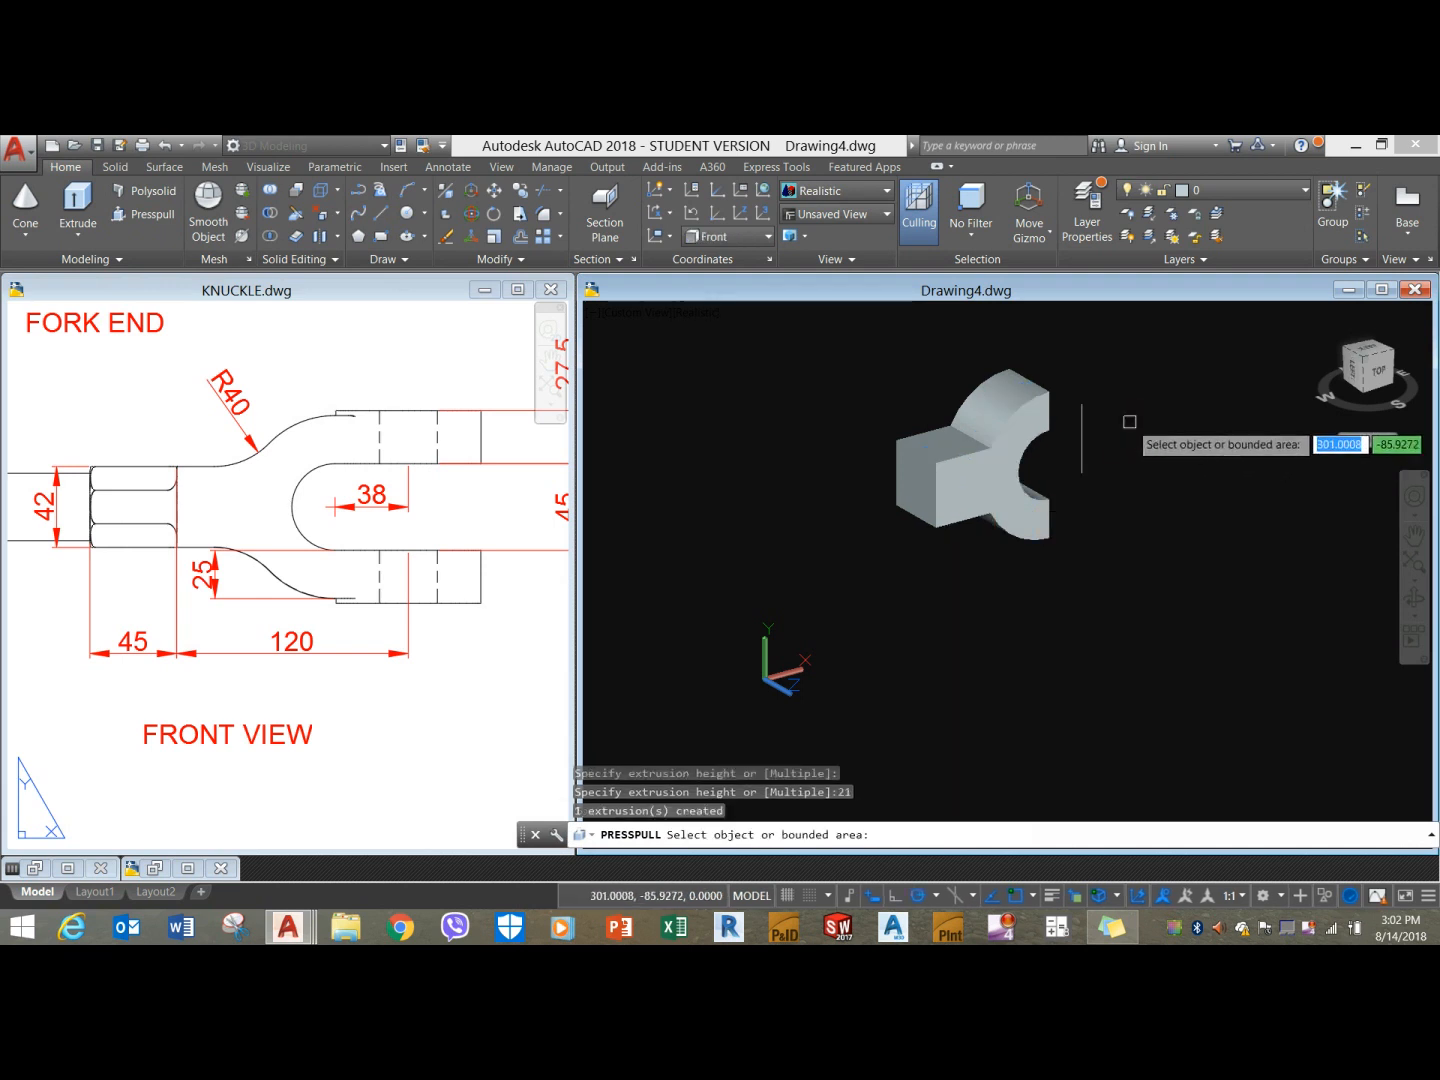
pyautogui.press('Return')
# Redefine the UCS by a Z-axis vector, with its origin beside the shank and Z pointing along the former Y direction.
pyautogui.keyDown('shift'); pyautogui.moveTo(1130, 428); pyautogui.dragTo(1038, 454, button='middle'); pyautogui.keyUp('shift')
pyautogui.scroll(-2, 690, 522)
pyautogui.keyDown('shift'); pyautogui.moveTo(691, 522); pyautogui.dragTo(755, 526, button='middle'); pyautogui.keyUp('shift')
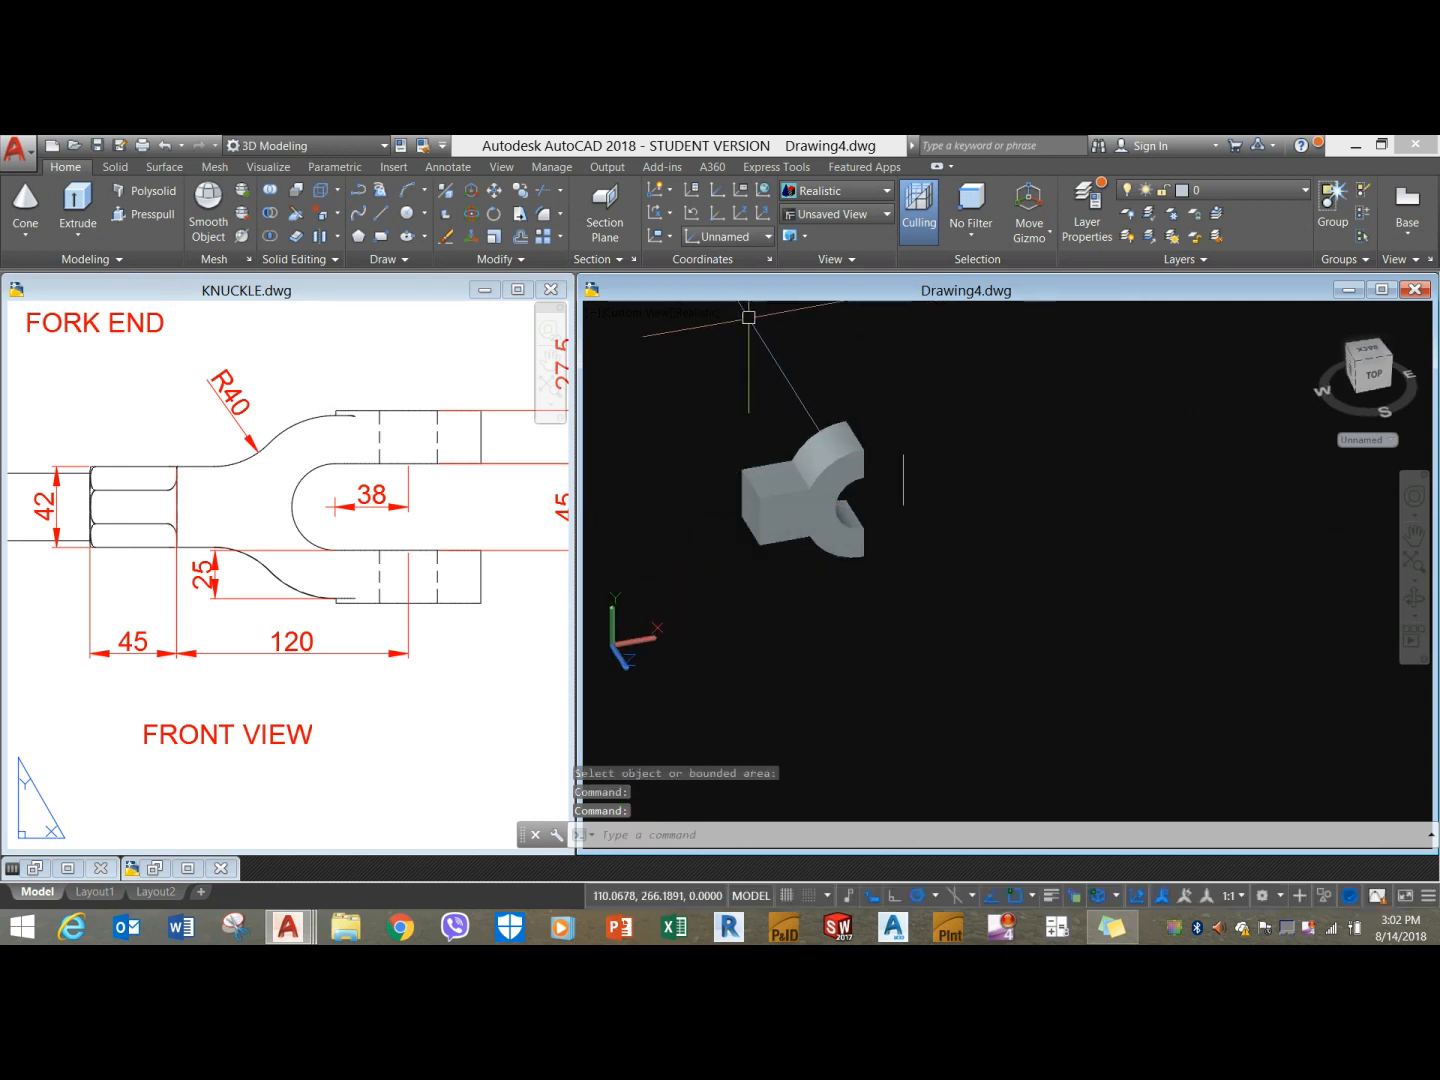
pyautogui.click(742, 213)
pyautogui.click(670, 513)
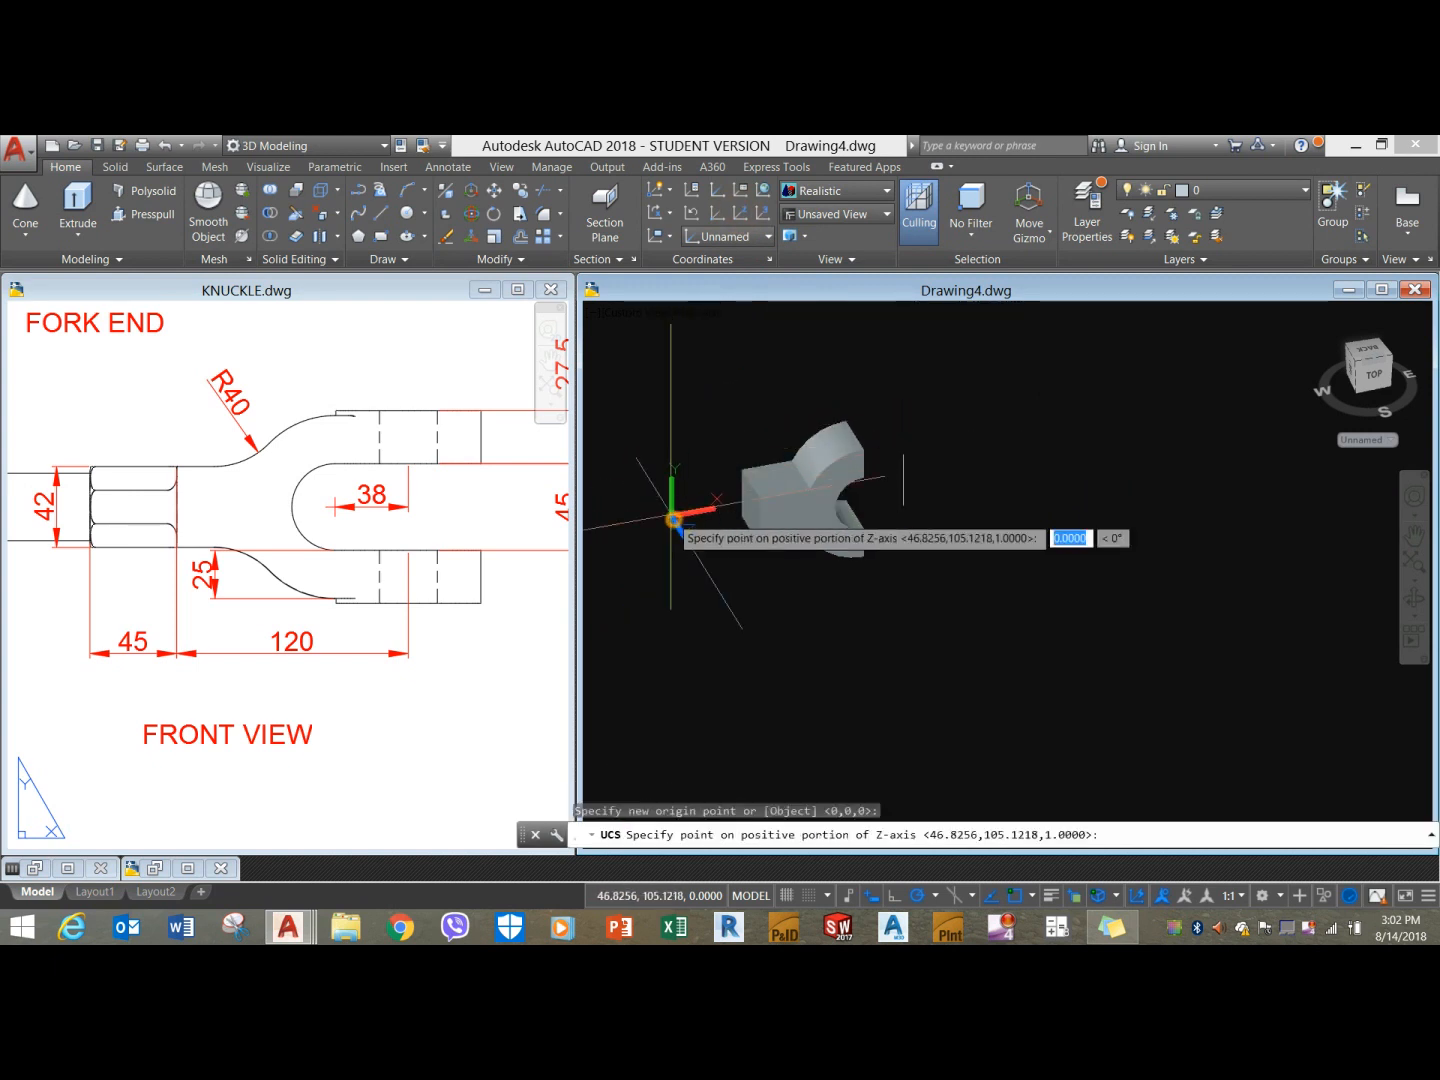
pyautogui.click(671, 420)
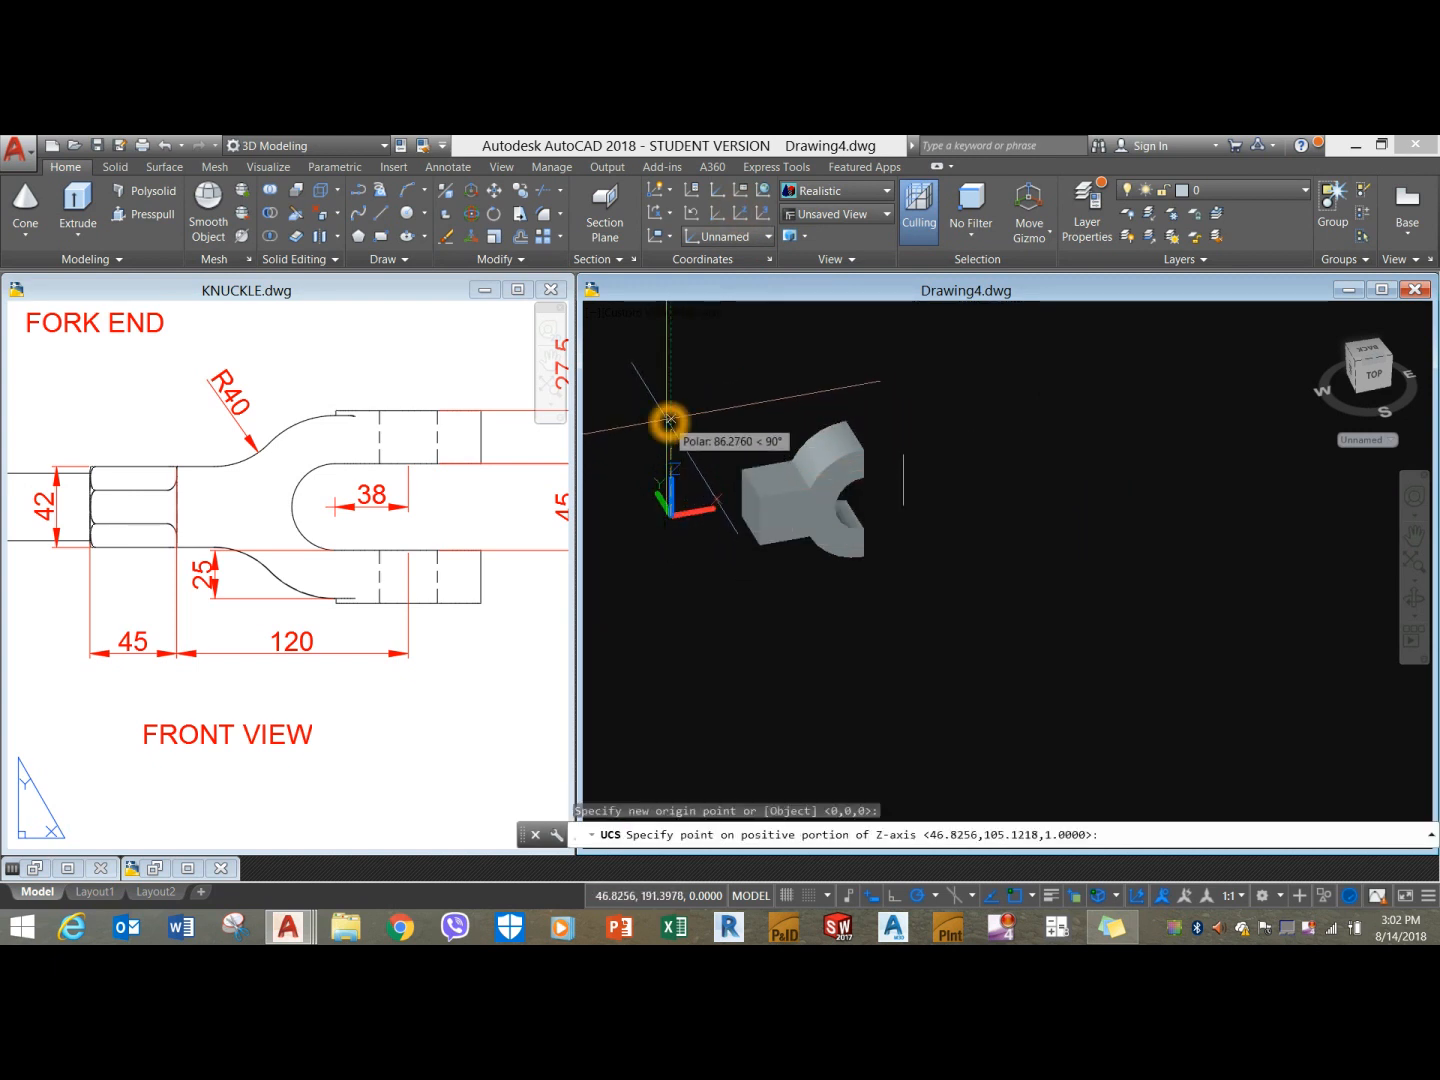
pyautogui.click(670, 421)
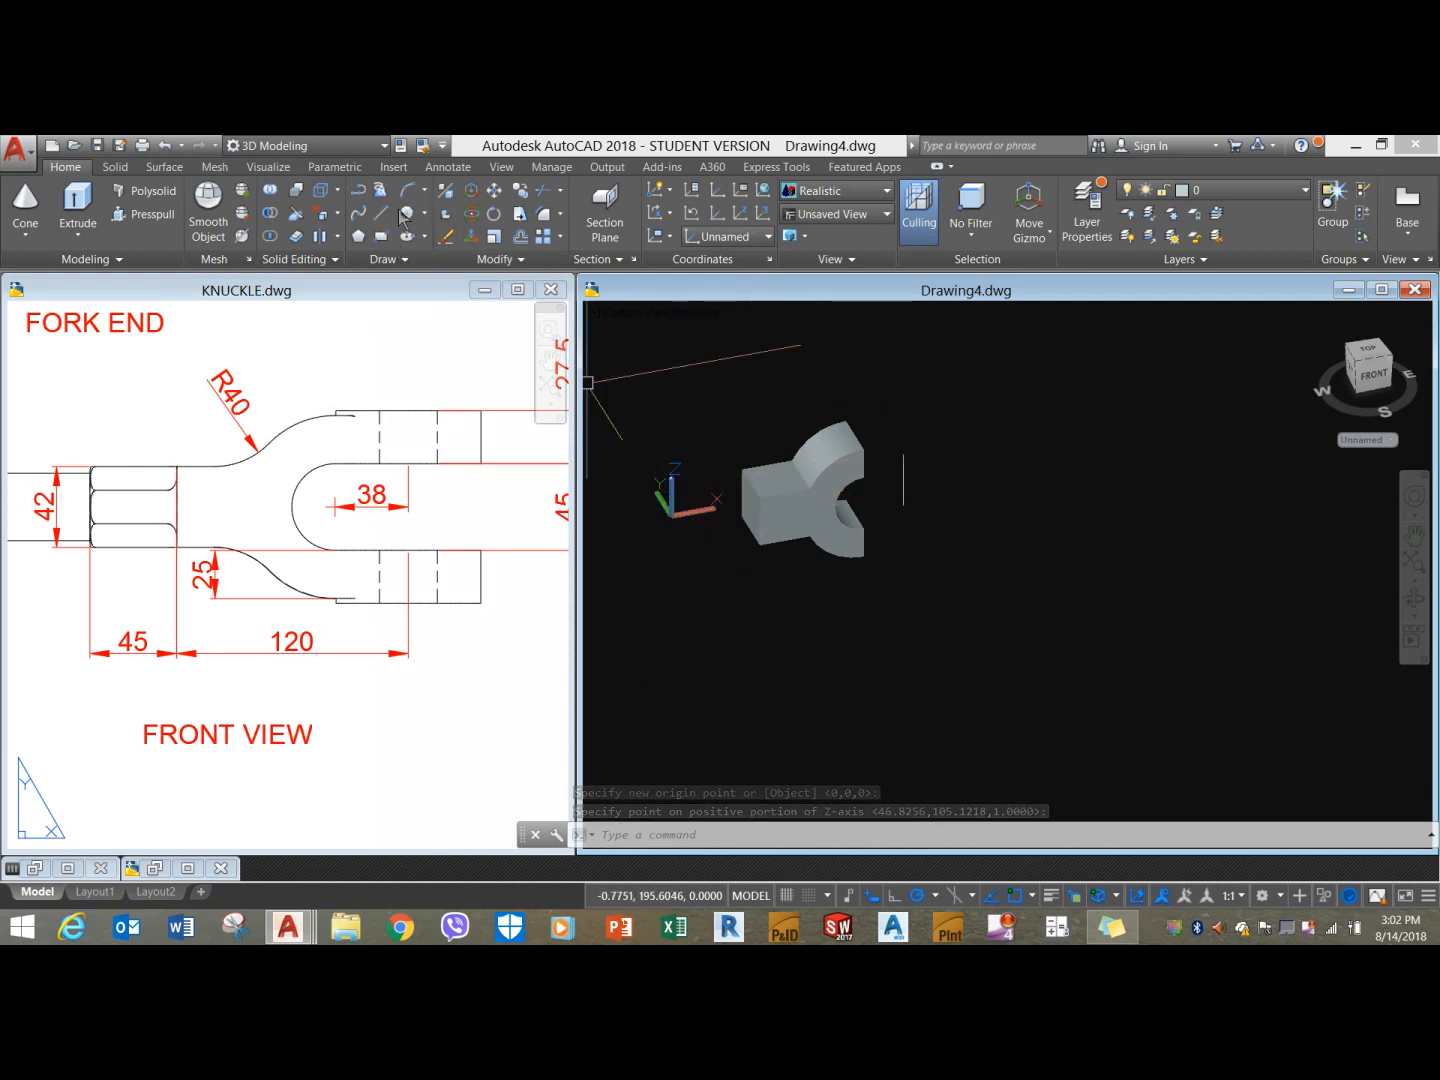
# Following the top view in KNUCKLE.dwg, draw a circle of diameter 75 centred on the upper end of the separate vertical line.
pyautogui.click(420, 598)
pyautogui.scroll(-4, 429, 584)
pyautogui.moveTo(430, 584)
pyautogui.mouseDown(button='middle')
pyautogui.moveTo(356, 444)
pyautogui.moveTo(341, 471)
pyautogui.mouseUp(button='middle')
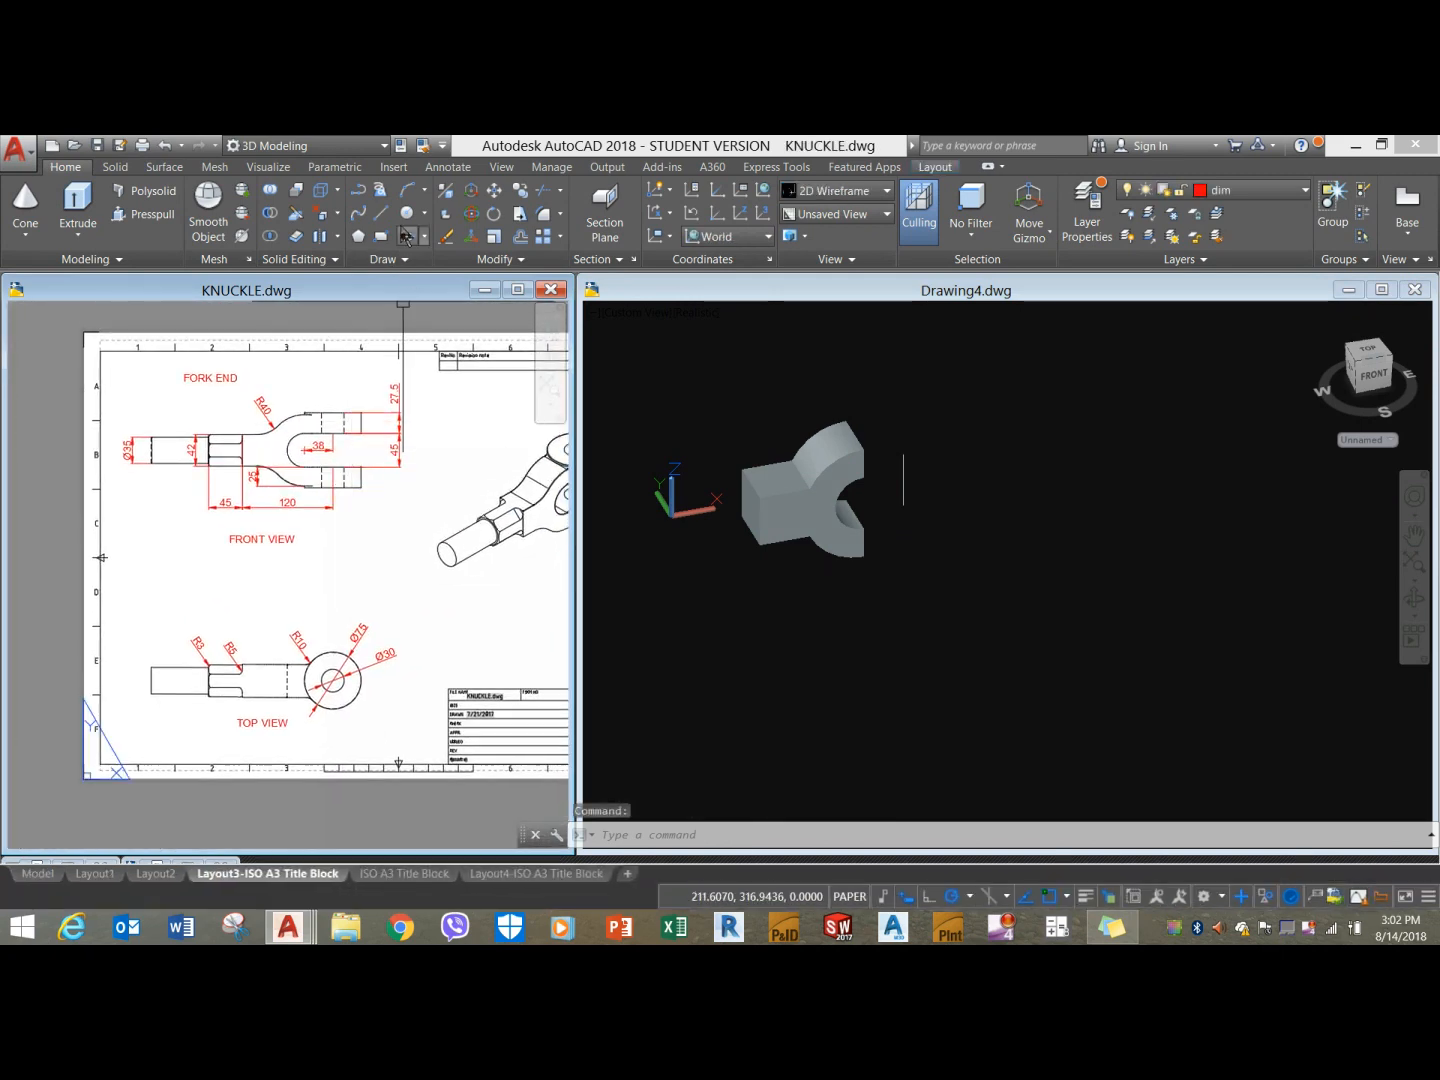
pyautogui.hotkey('ctrl', 'Tab')
pyautogui.click(409, 212)
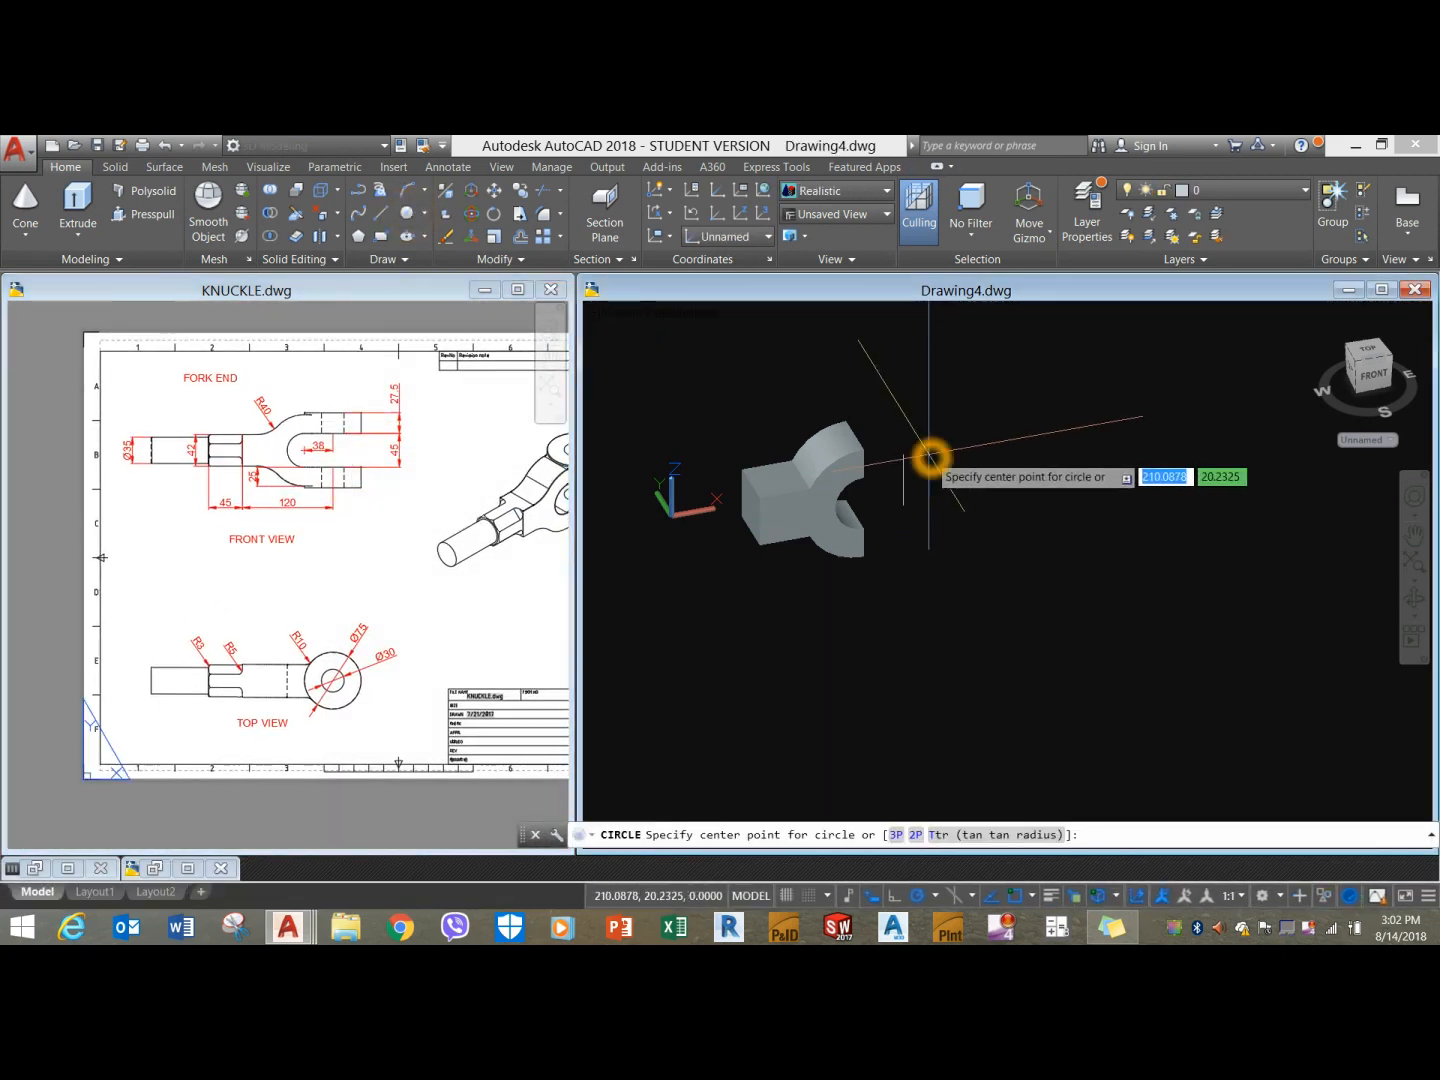
pyautogui.click(904, 453)
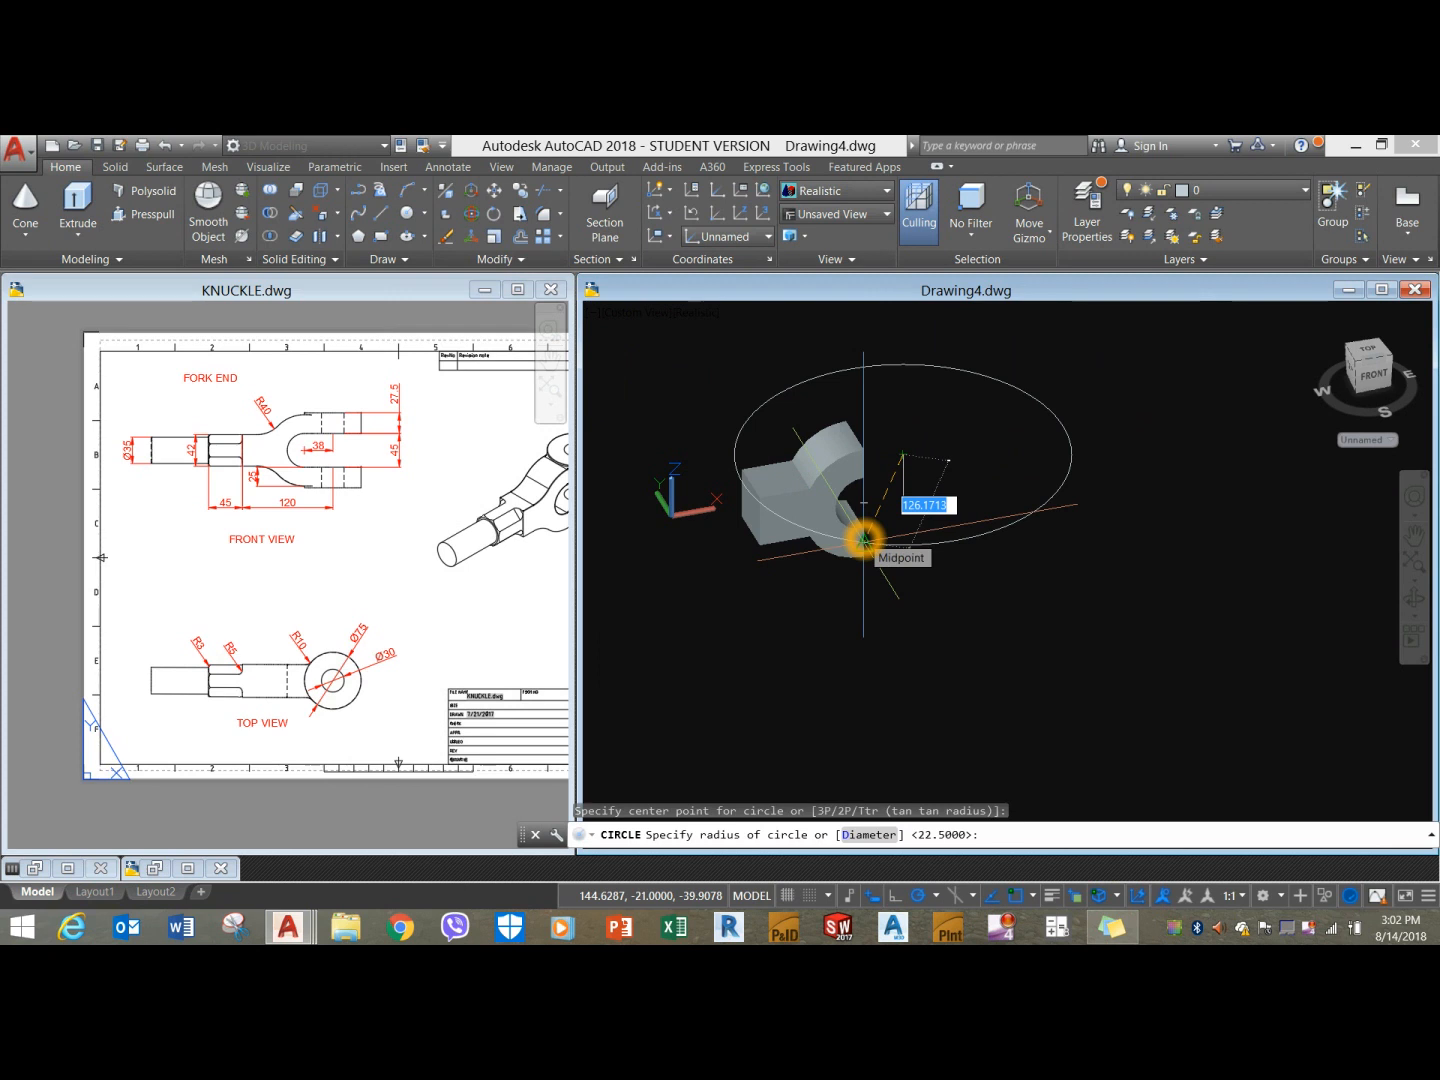
pyautogui.write('d')
pyautogui.press('Return')
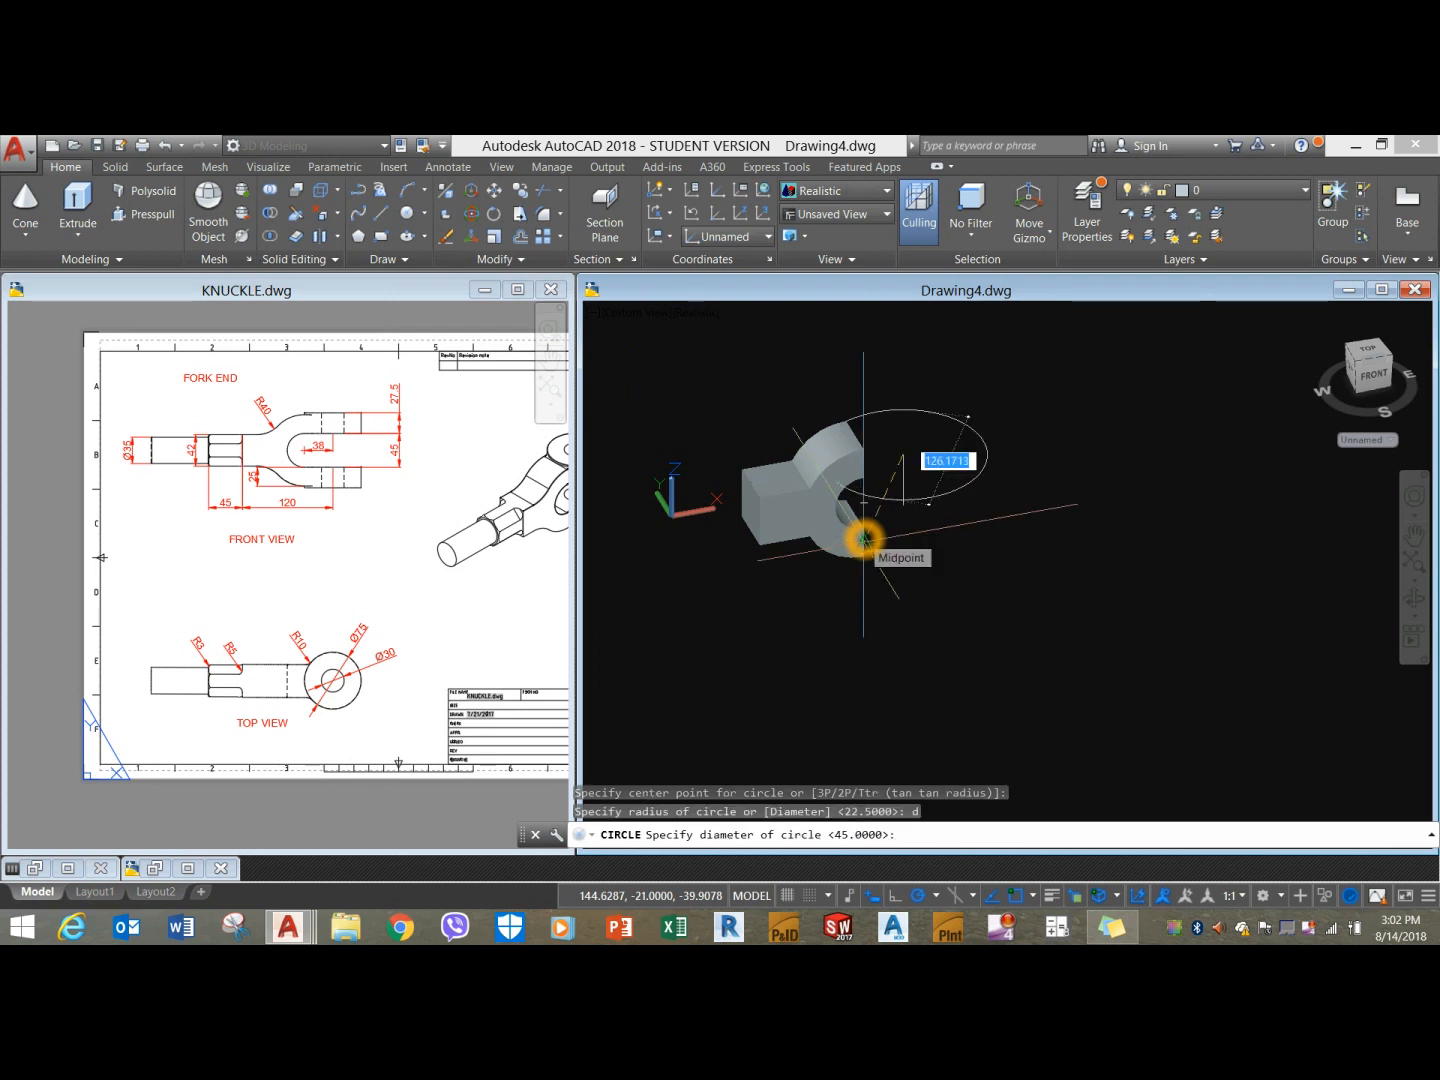
pyautogui.write('75')
pyautogui.press('Return')
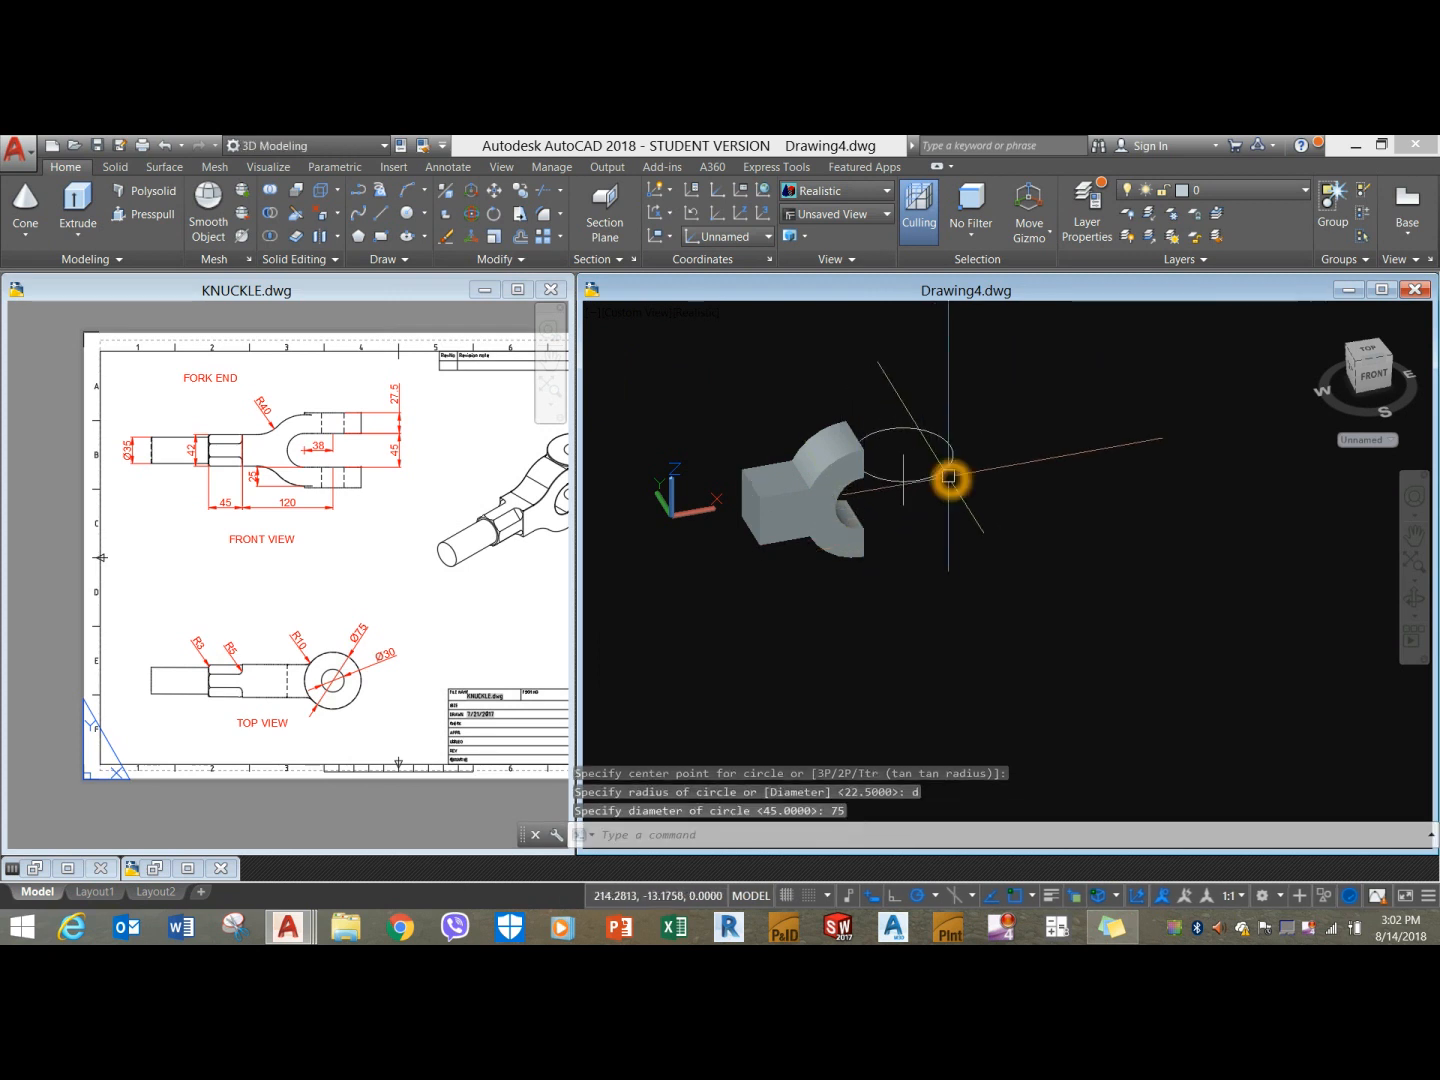
# Extrude the circle at the vertical line's upper end 27.5 upward to form the upper fork eye.
pyautogui.click(949, 465)
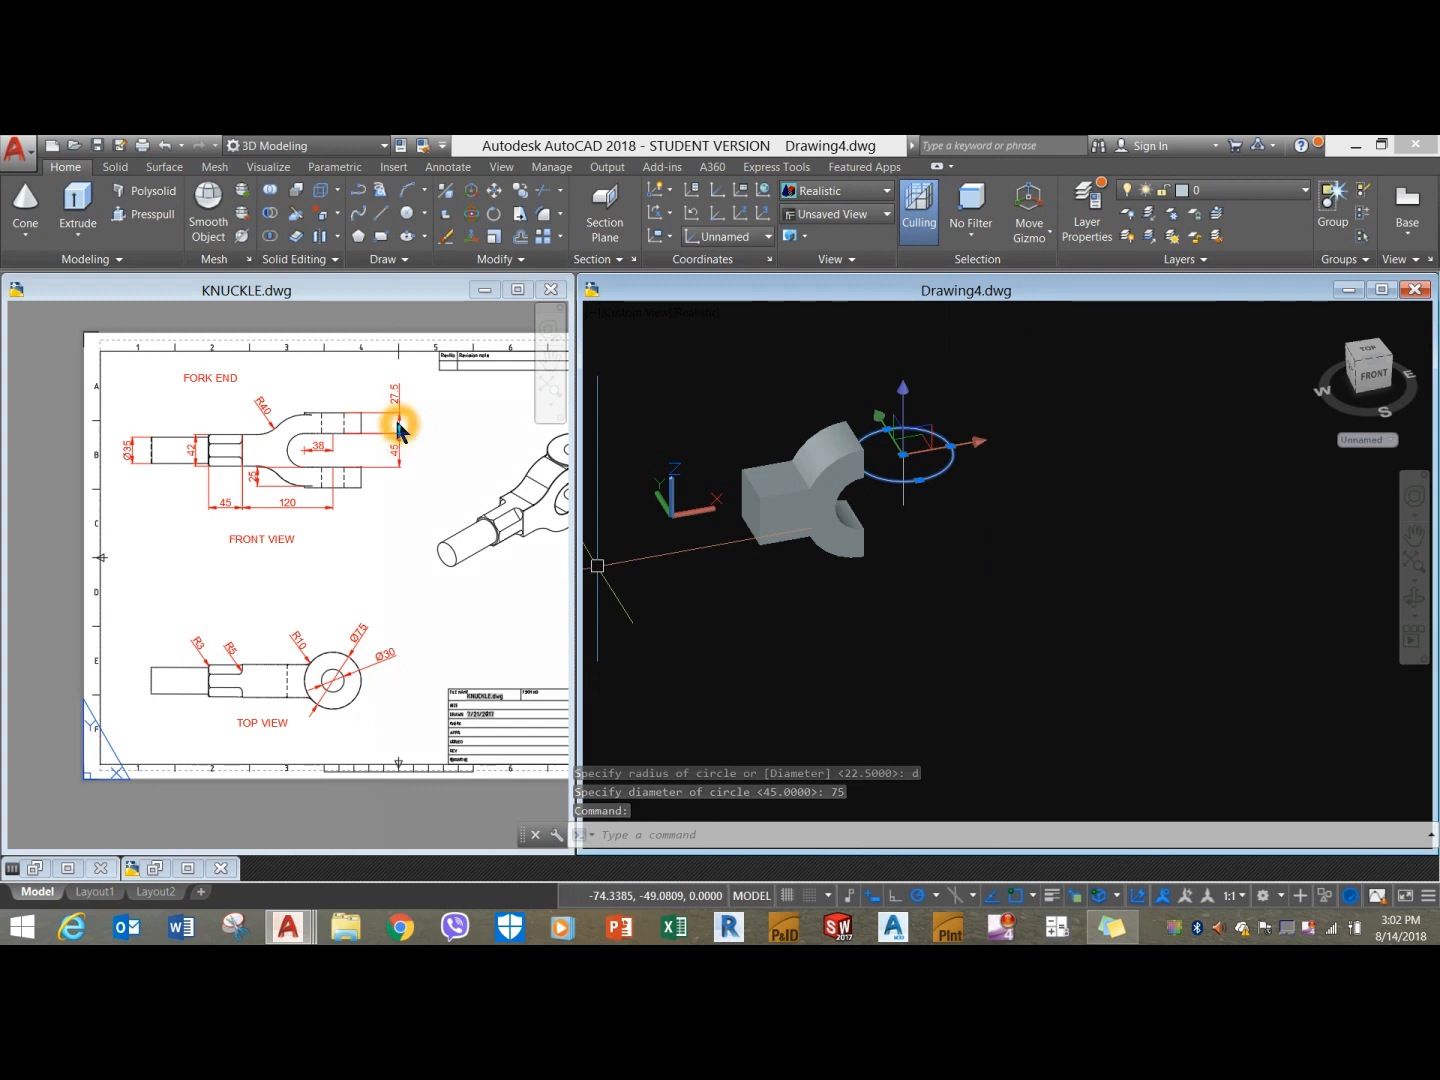
pyautogui.click(77, 205)
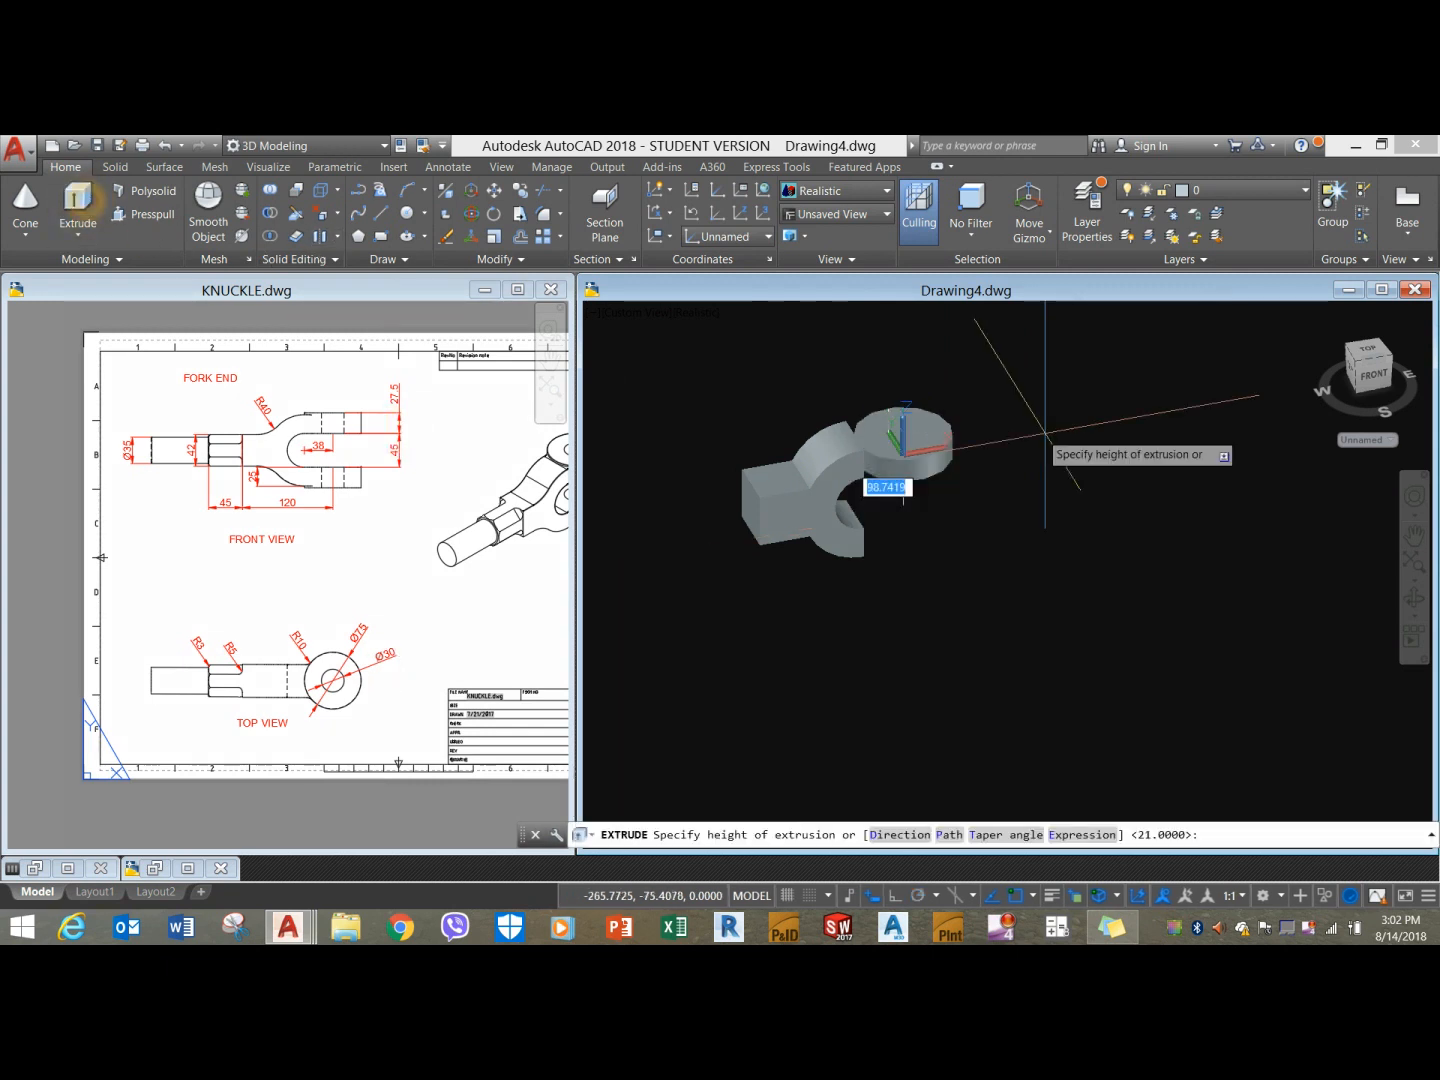
pyautogui.click(983, 370)
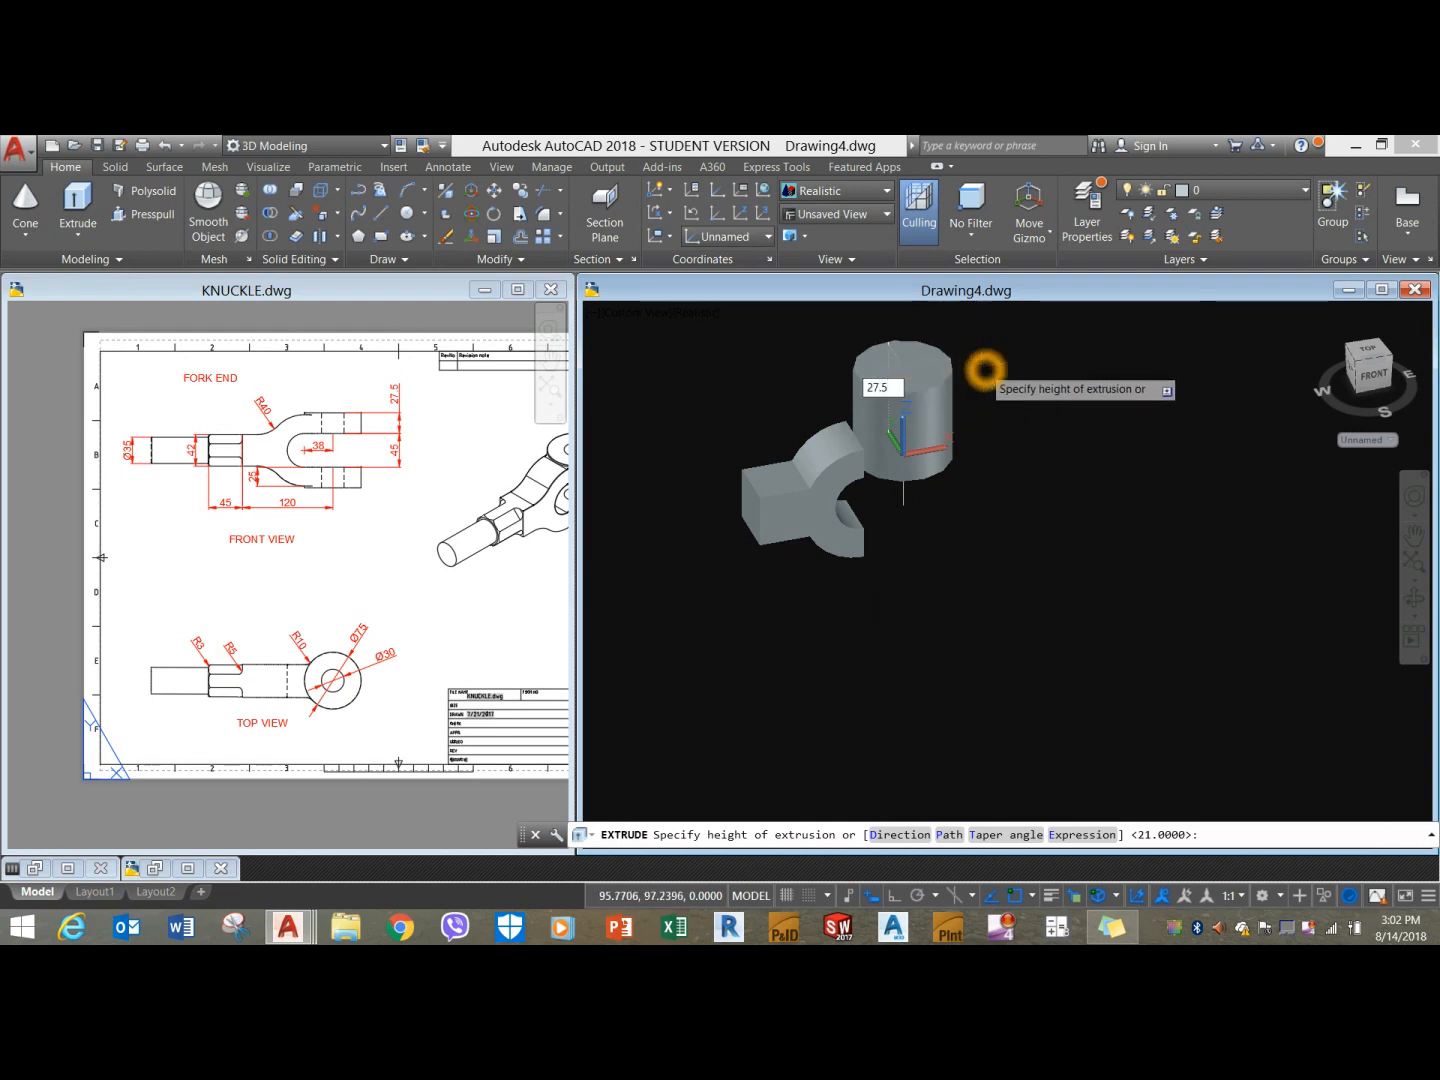
pyautogui.press('Return')
# Draw a second circle of diameter 75 centred on the lower end of the vertical line.
pyautogui.keyDown('shift'); pyautogui.moveTo(996, 402); pyautogui.dragTo(927, 379, button='middle'); pyautogui.keyUp('shift')
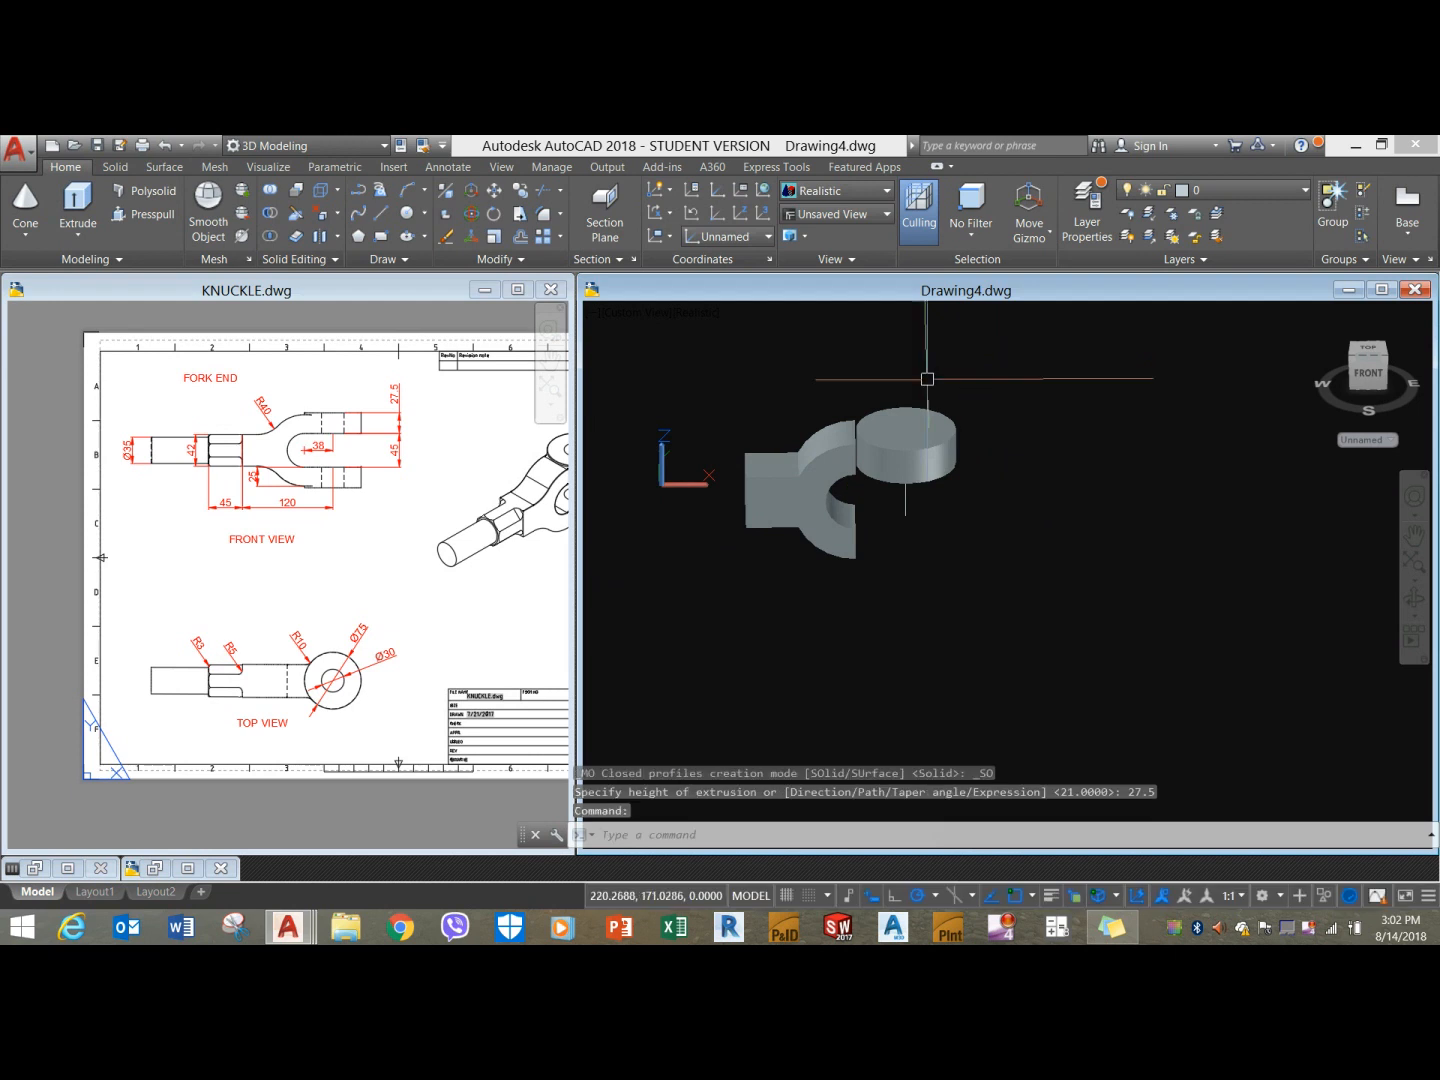
pyautogui.click(407, 217)
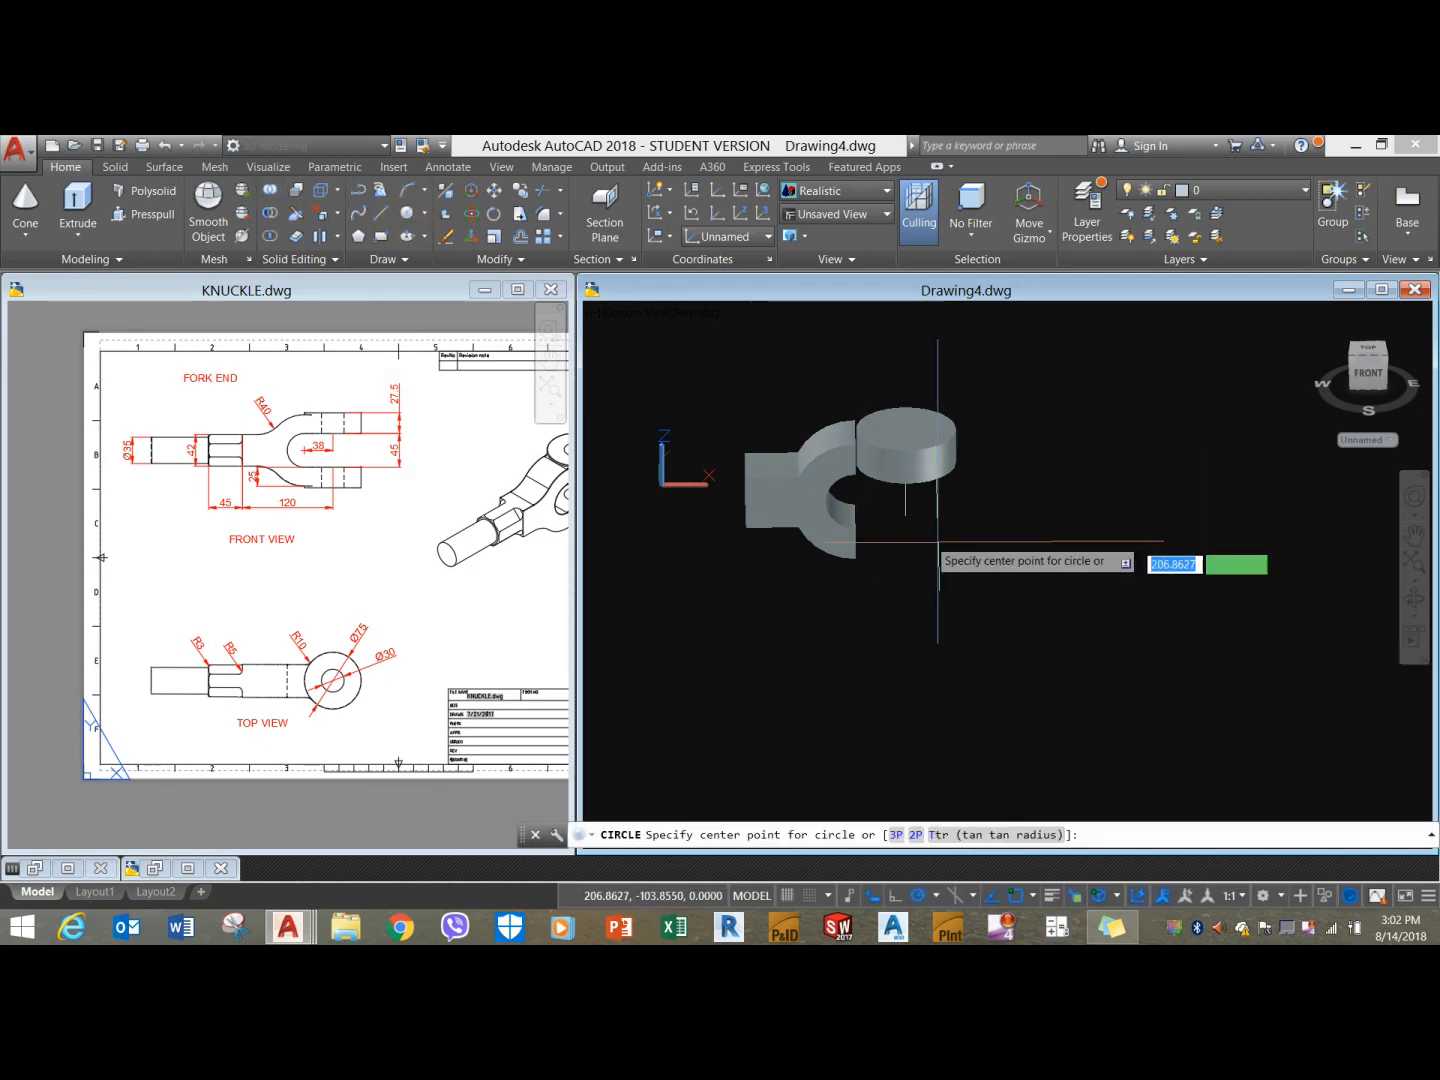
pyautogui.click(908, 521)
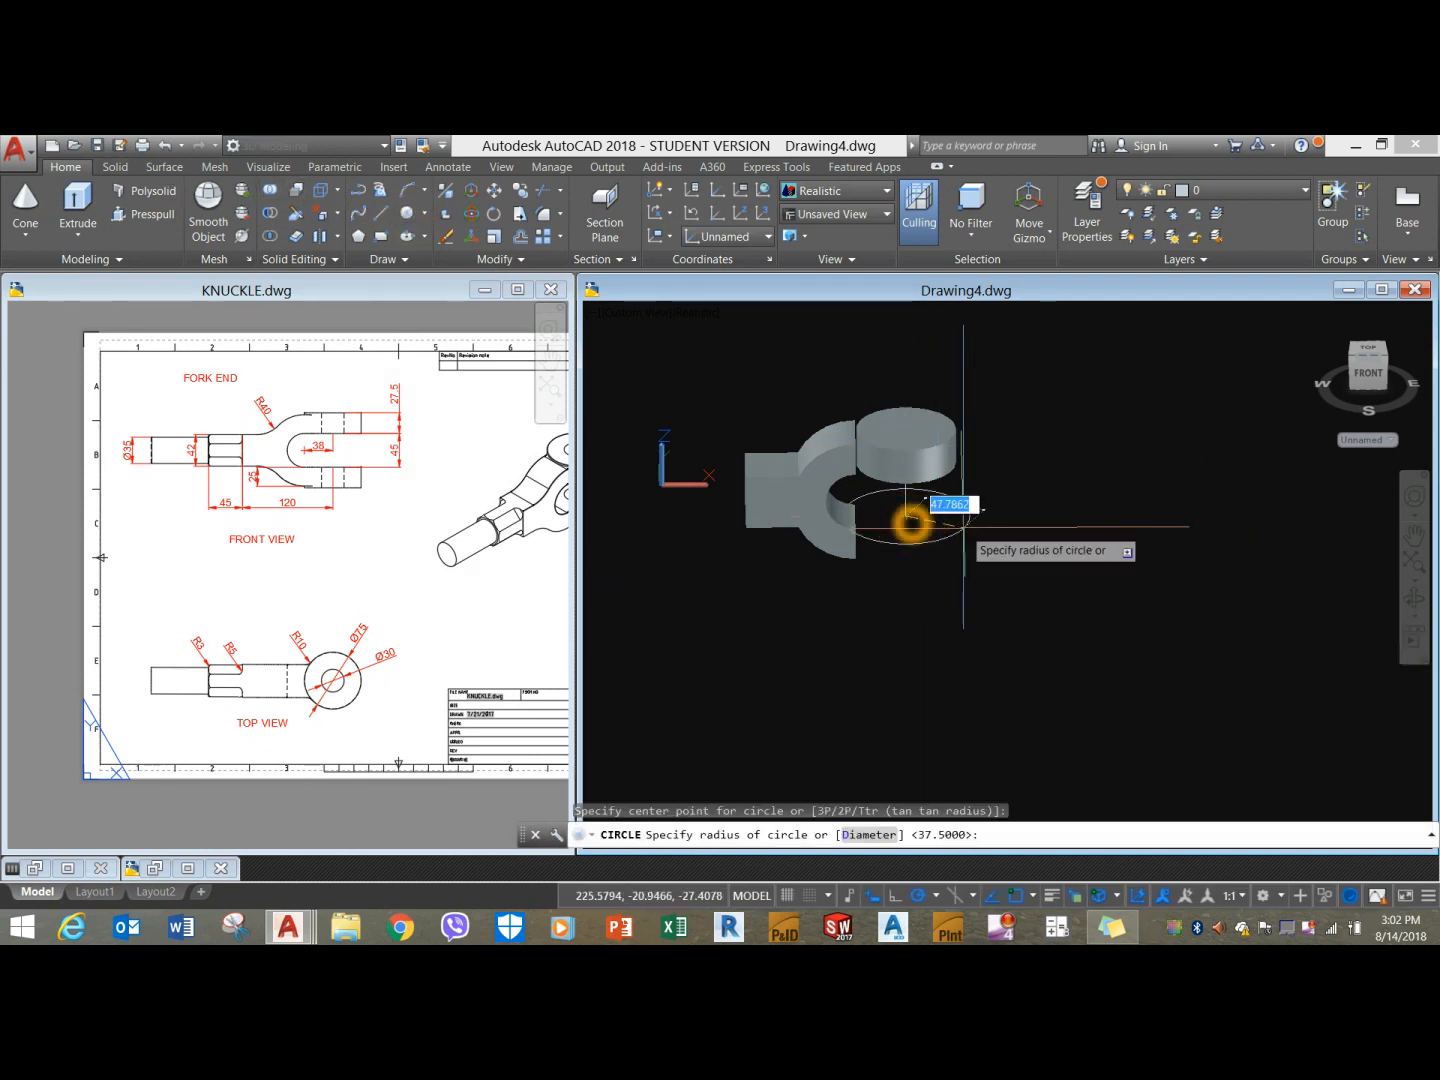
pyautogui.write('d')
pyautogui.press('Return')
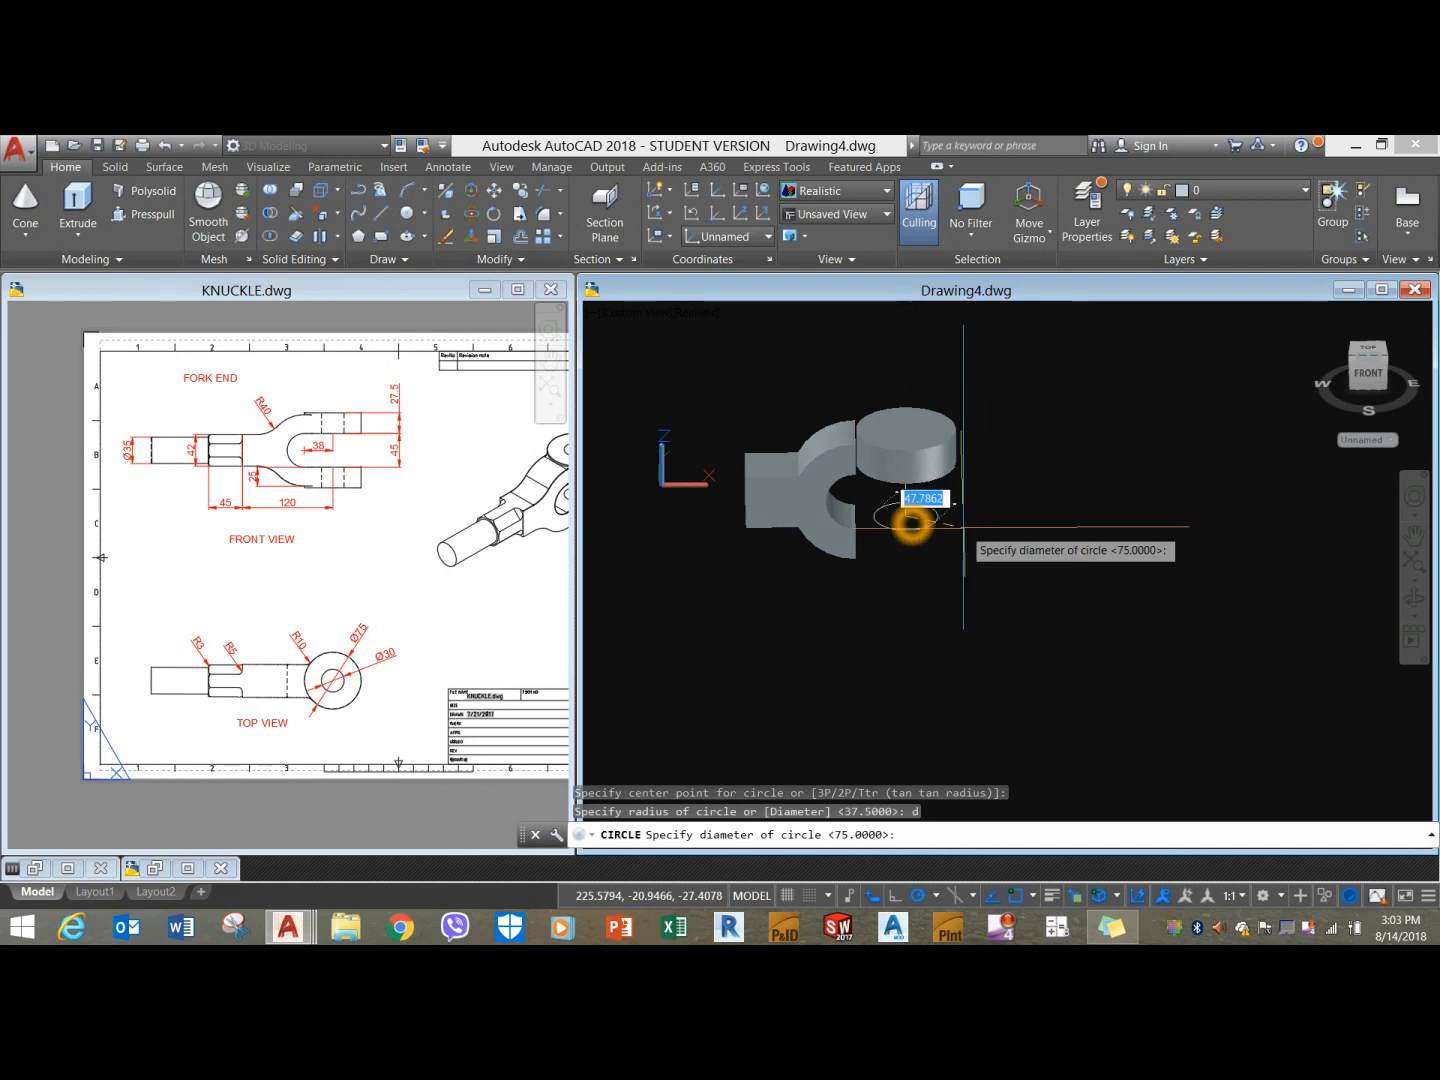
pyautogui.write('75')
pyautogui.press('Return')
# Extrude the lower circle 27.5 downward to form the lower fork eye.
pyautogui.click(955, 514)
pyautogui.click(1022, 552)
pyautogui.write('2')
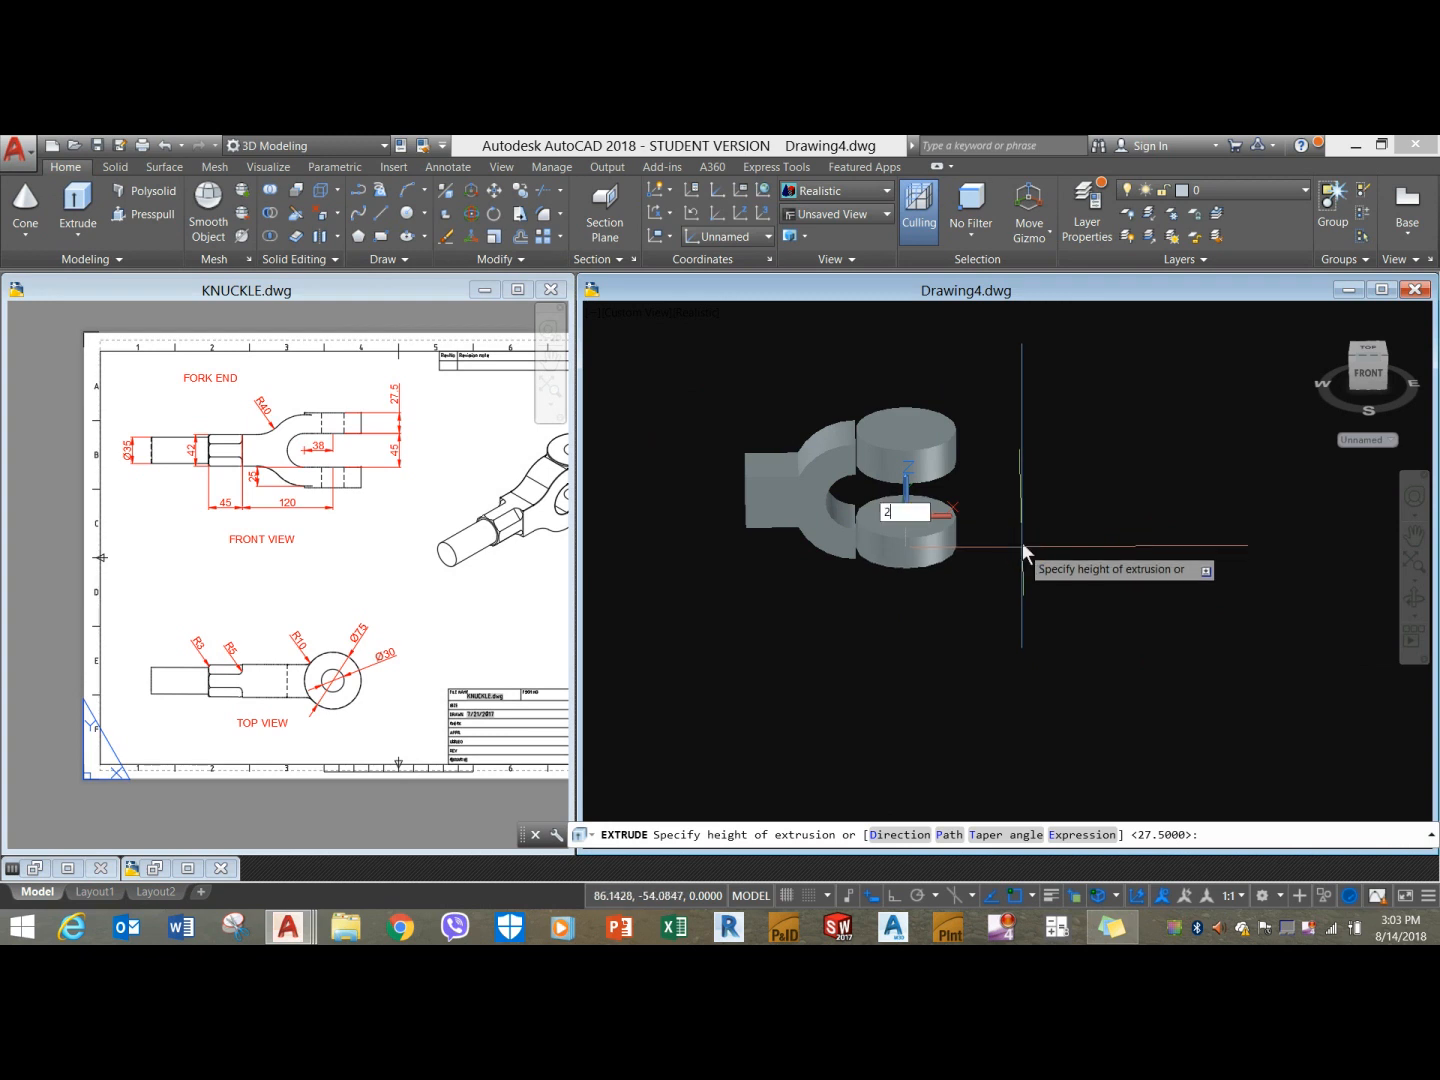
pyautogui.write('7.5')
pyautogui.press('Return')
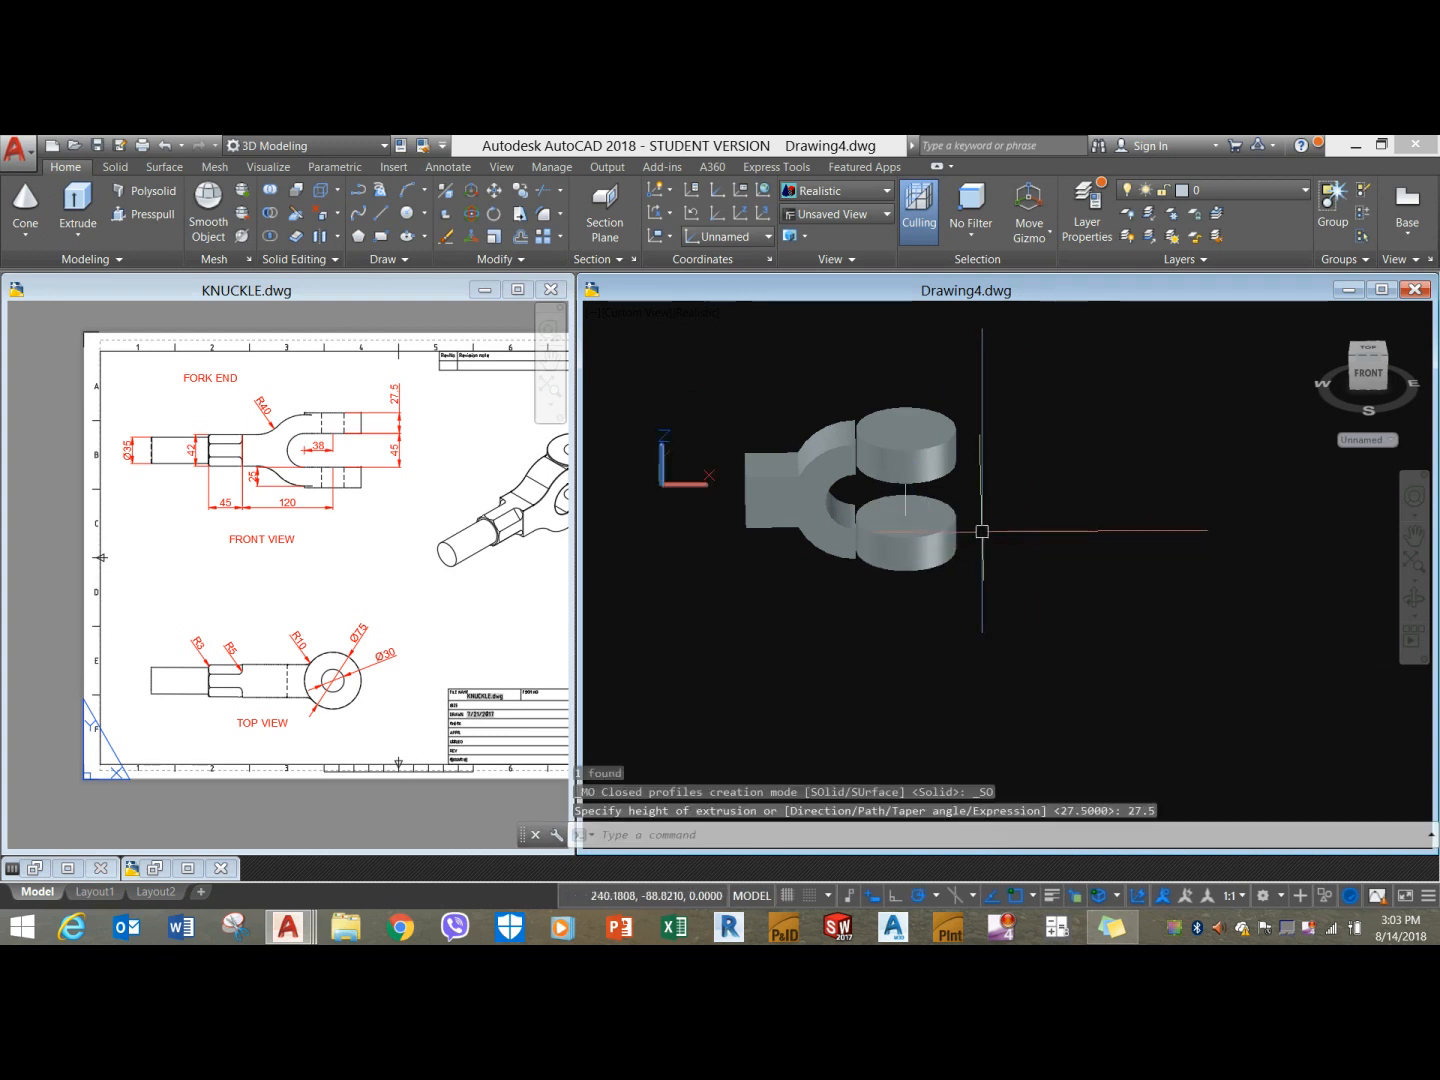
# Presspull the end face of the upper fork arm up to the centre of the upper eye.
pyautogui.scroll(5, 898, 400)
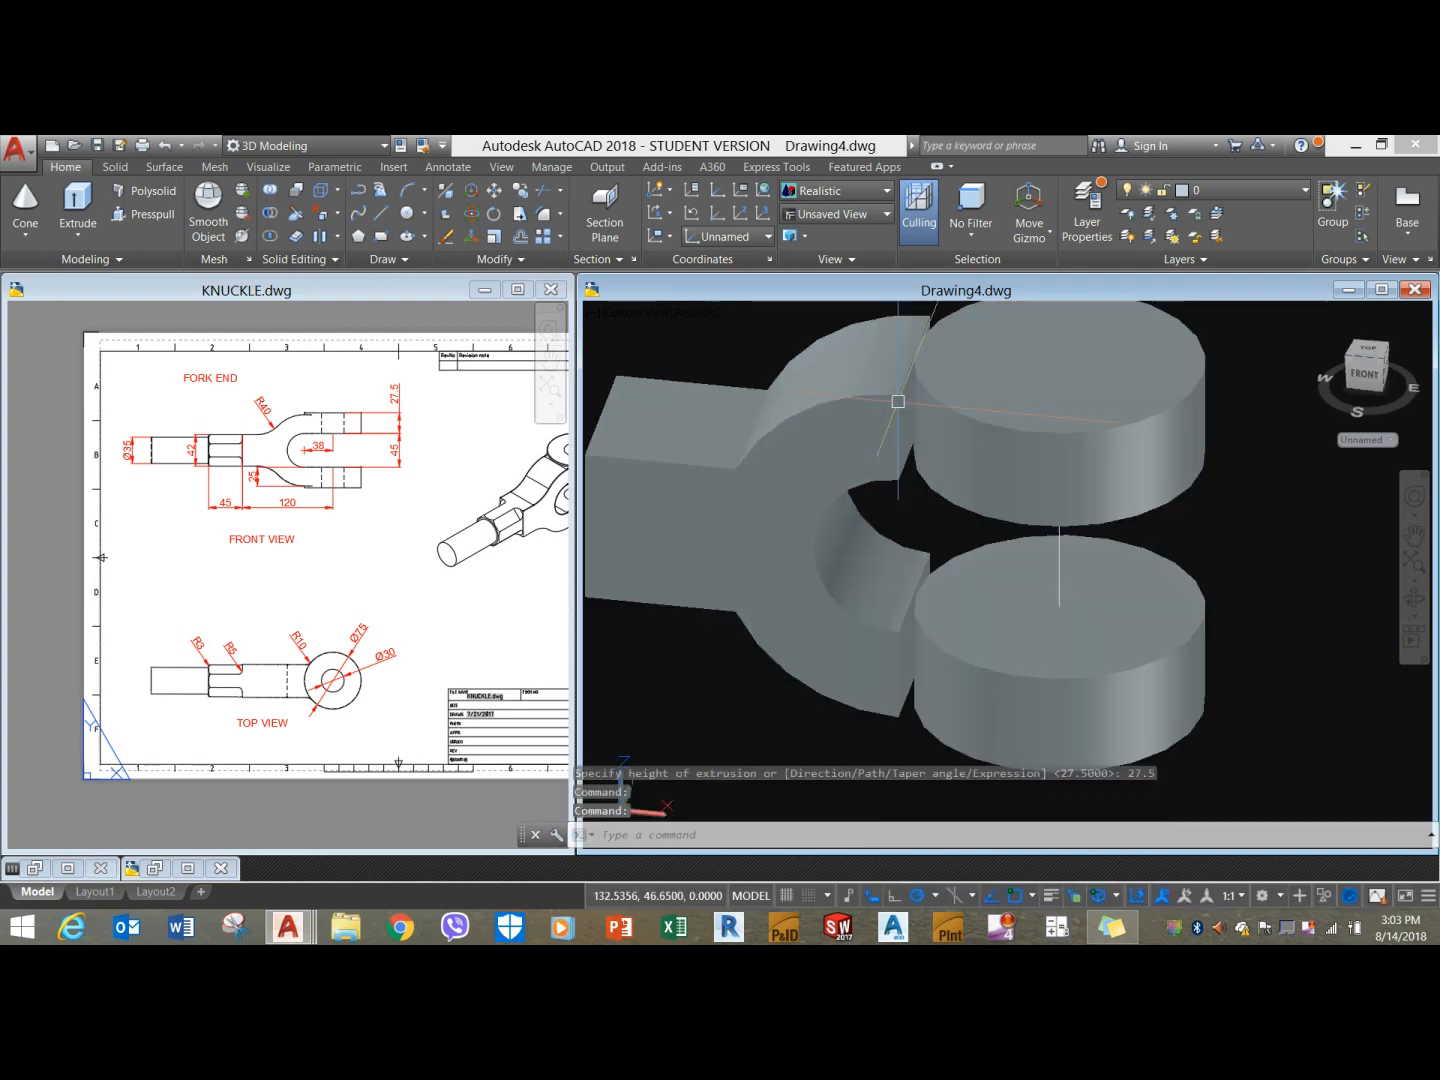
pyautogui.click(154, 212)
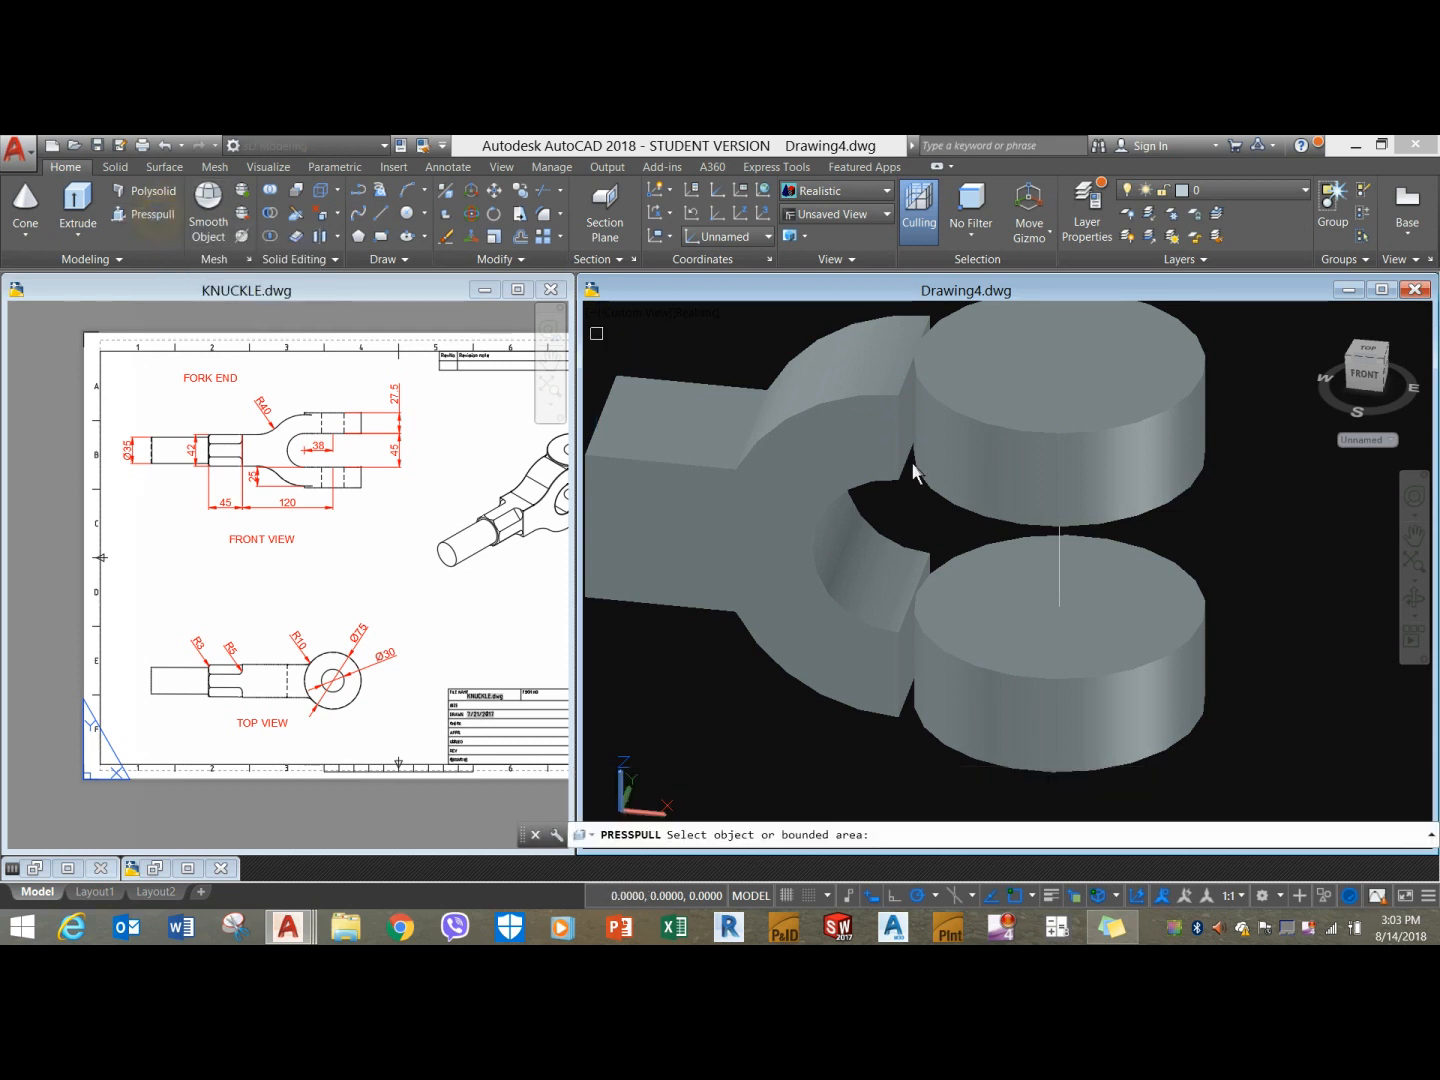
pyautogui.scroll(5, 918, 419)
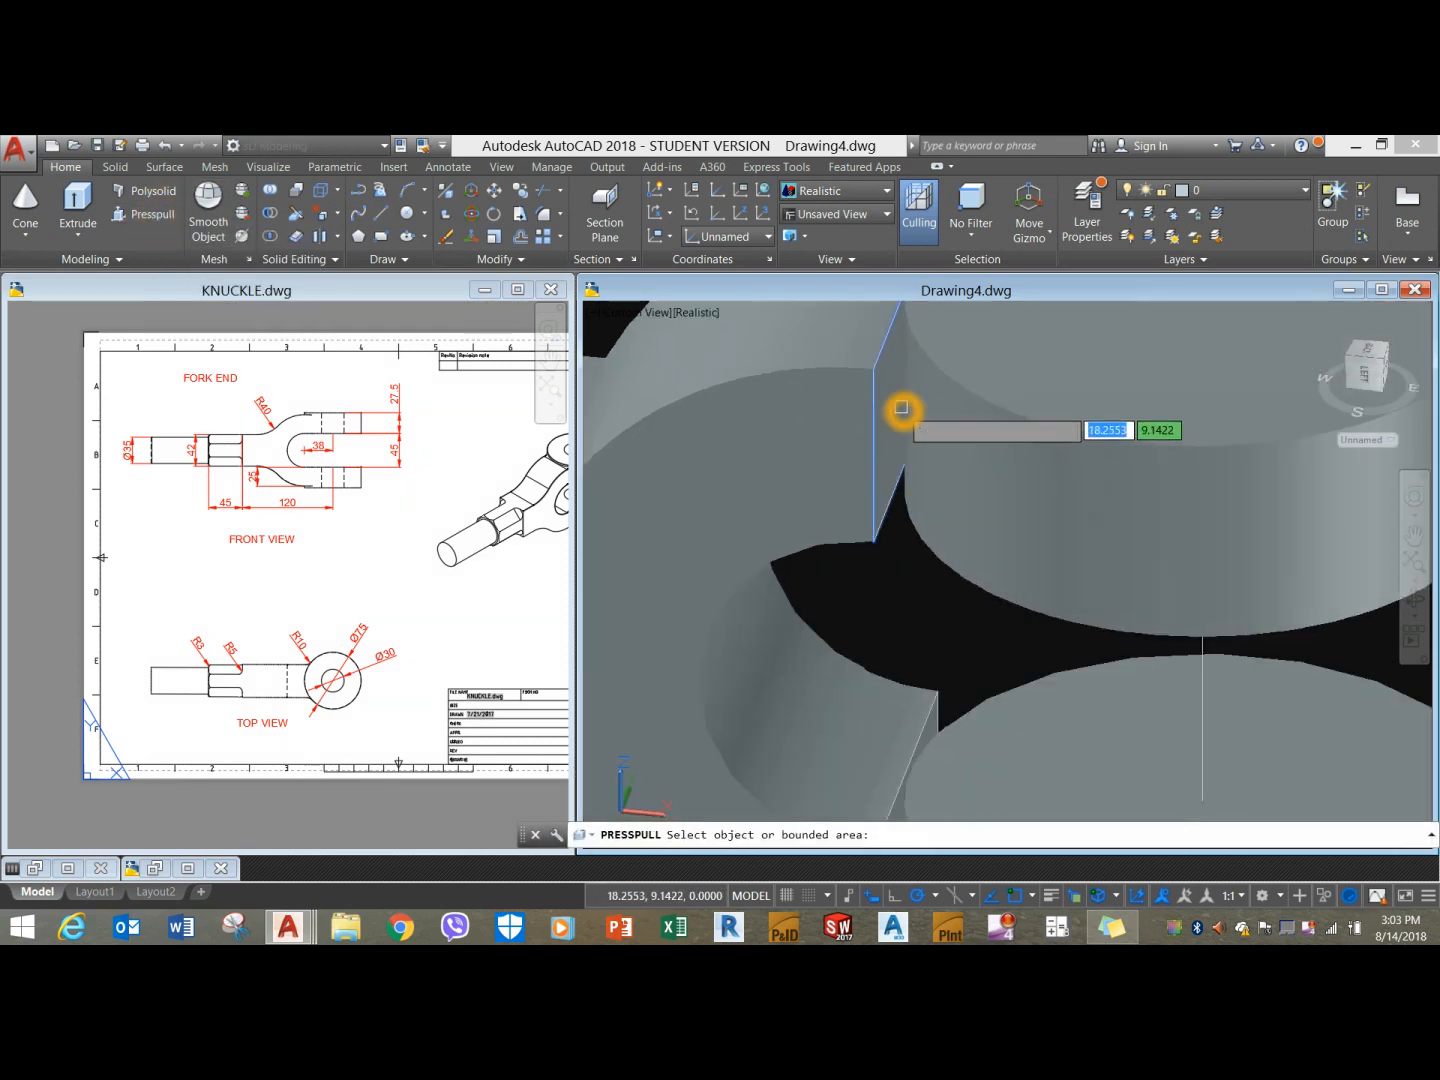
pyautogui.scroll(-3, 890, 401)
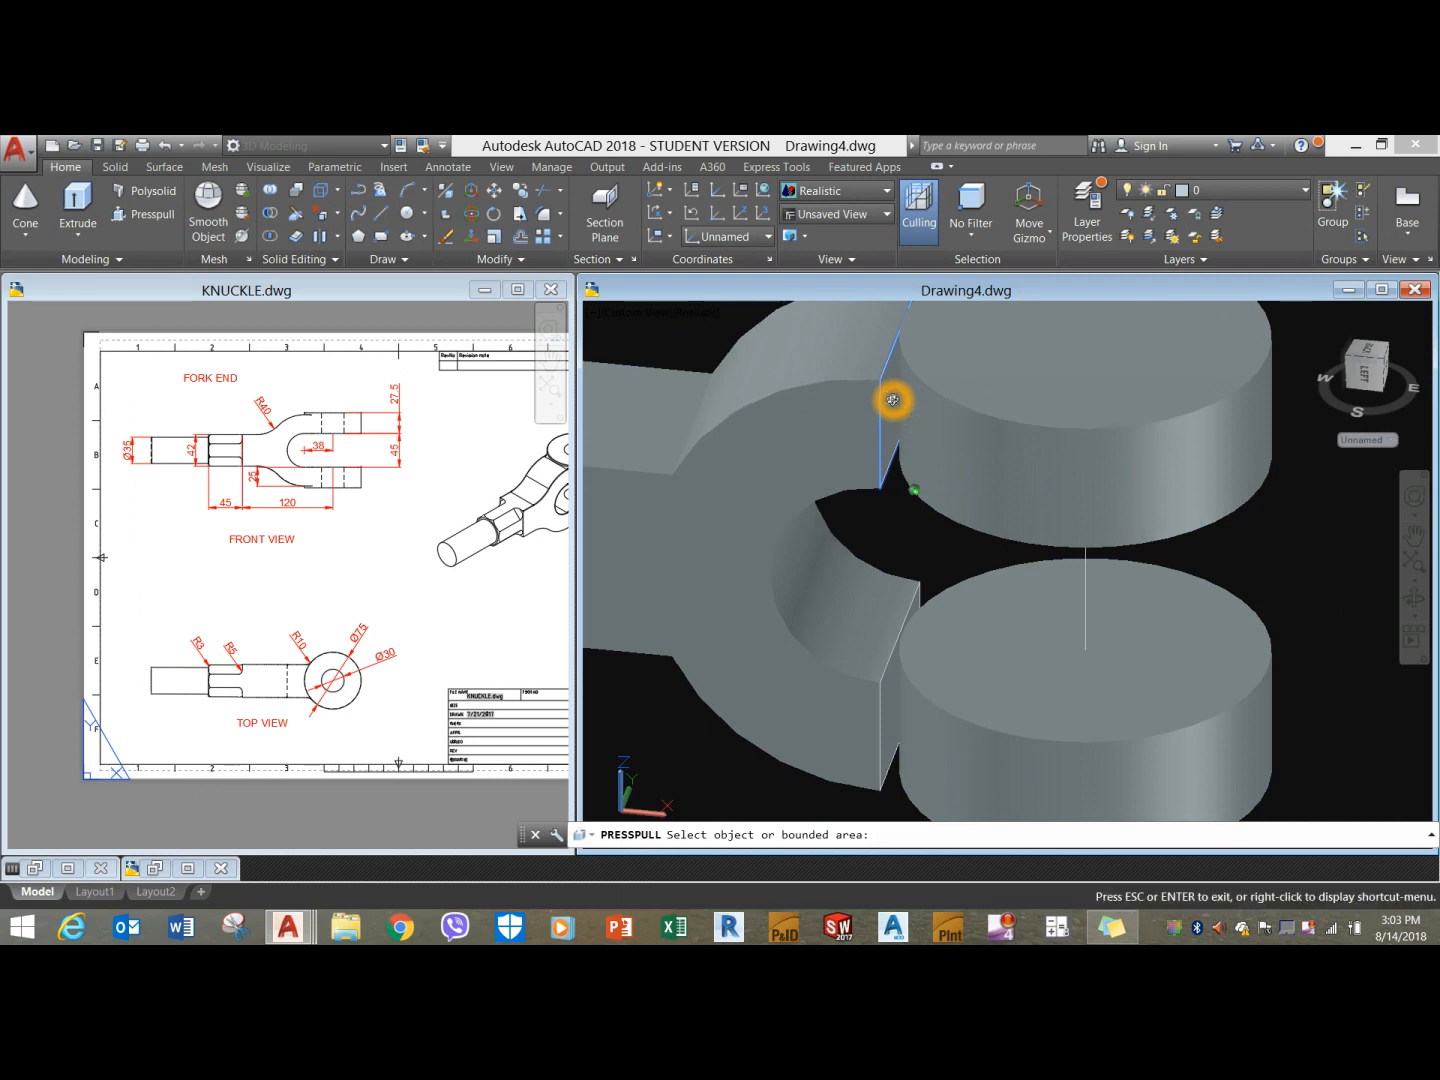
pyautogui.scroll(1, 877, 406)
pyautogui.scroll(2, 878, 401)
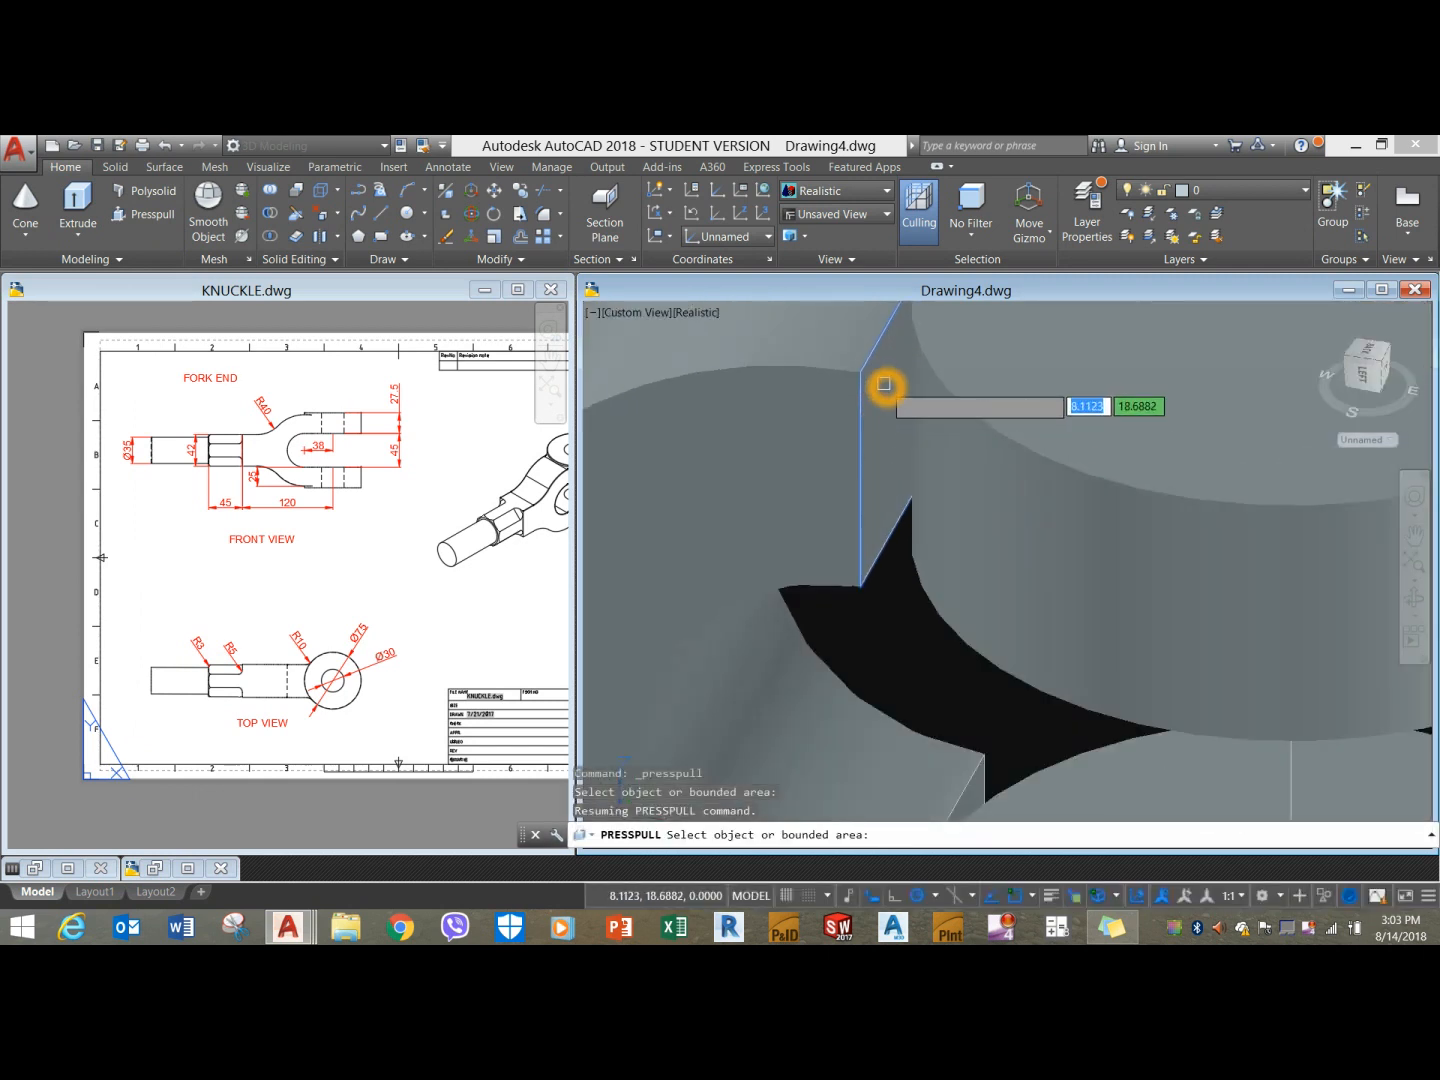
pyautogui.scroll(1, 888, 392)
pyautogui.click(885, 391)
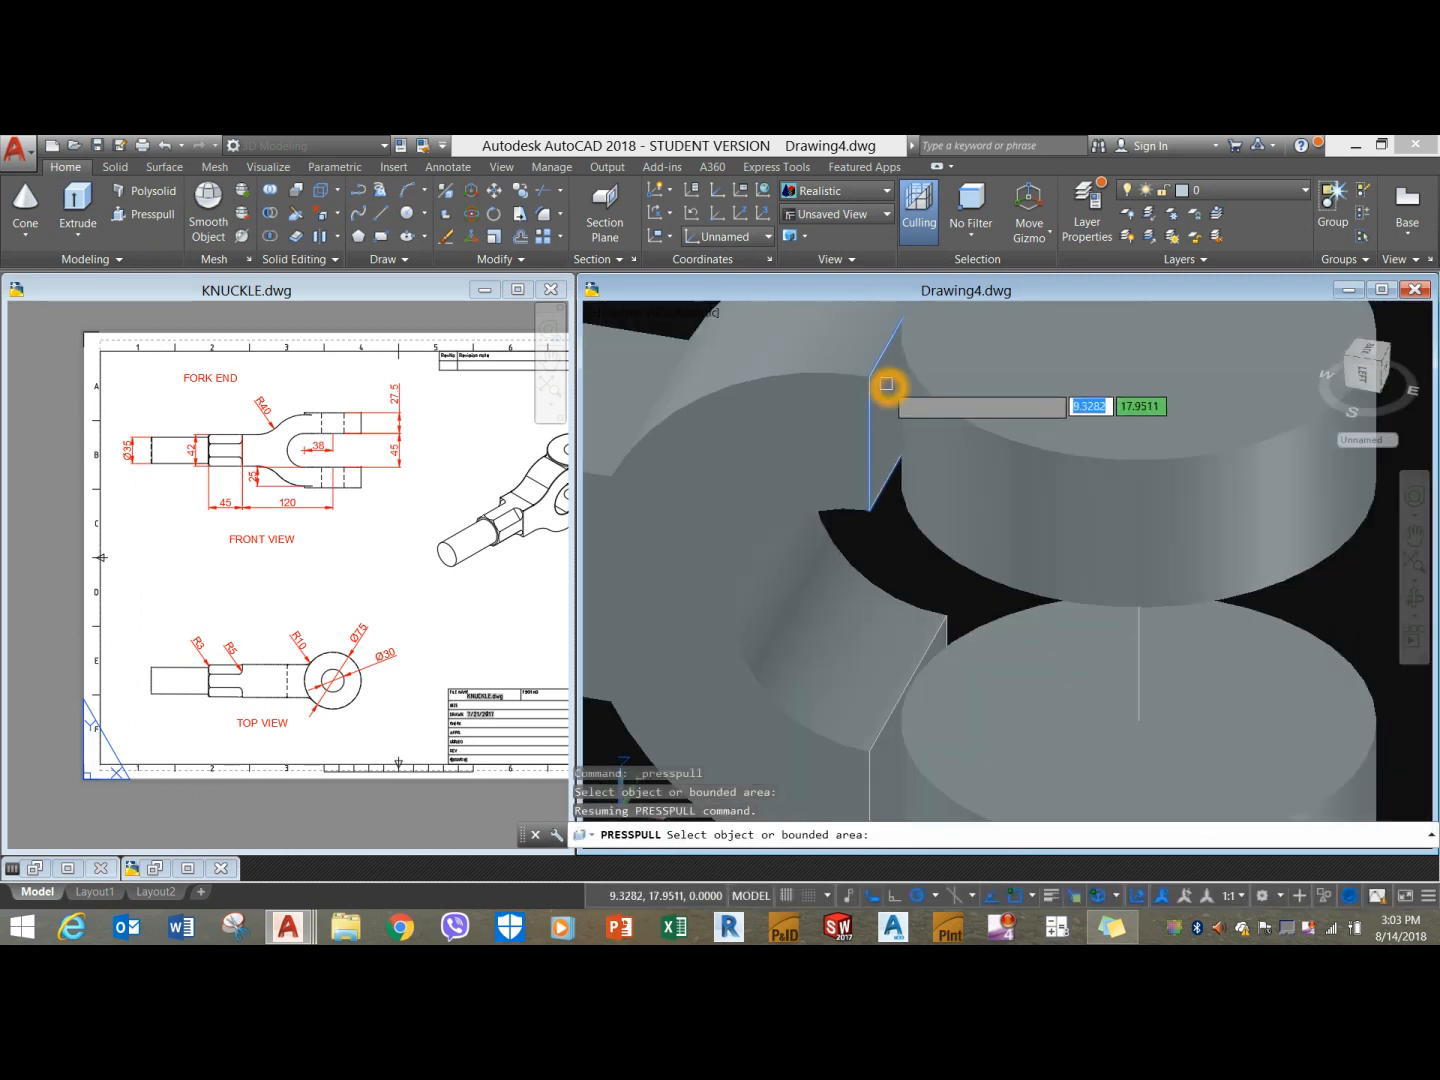
pyautogui.click(881, 388)
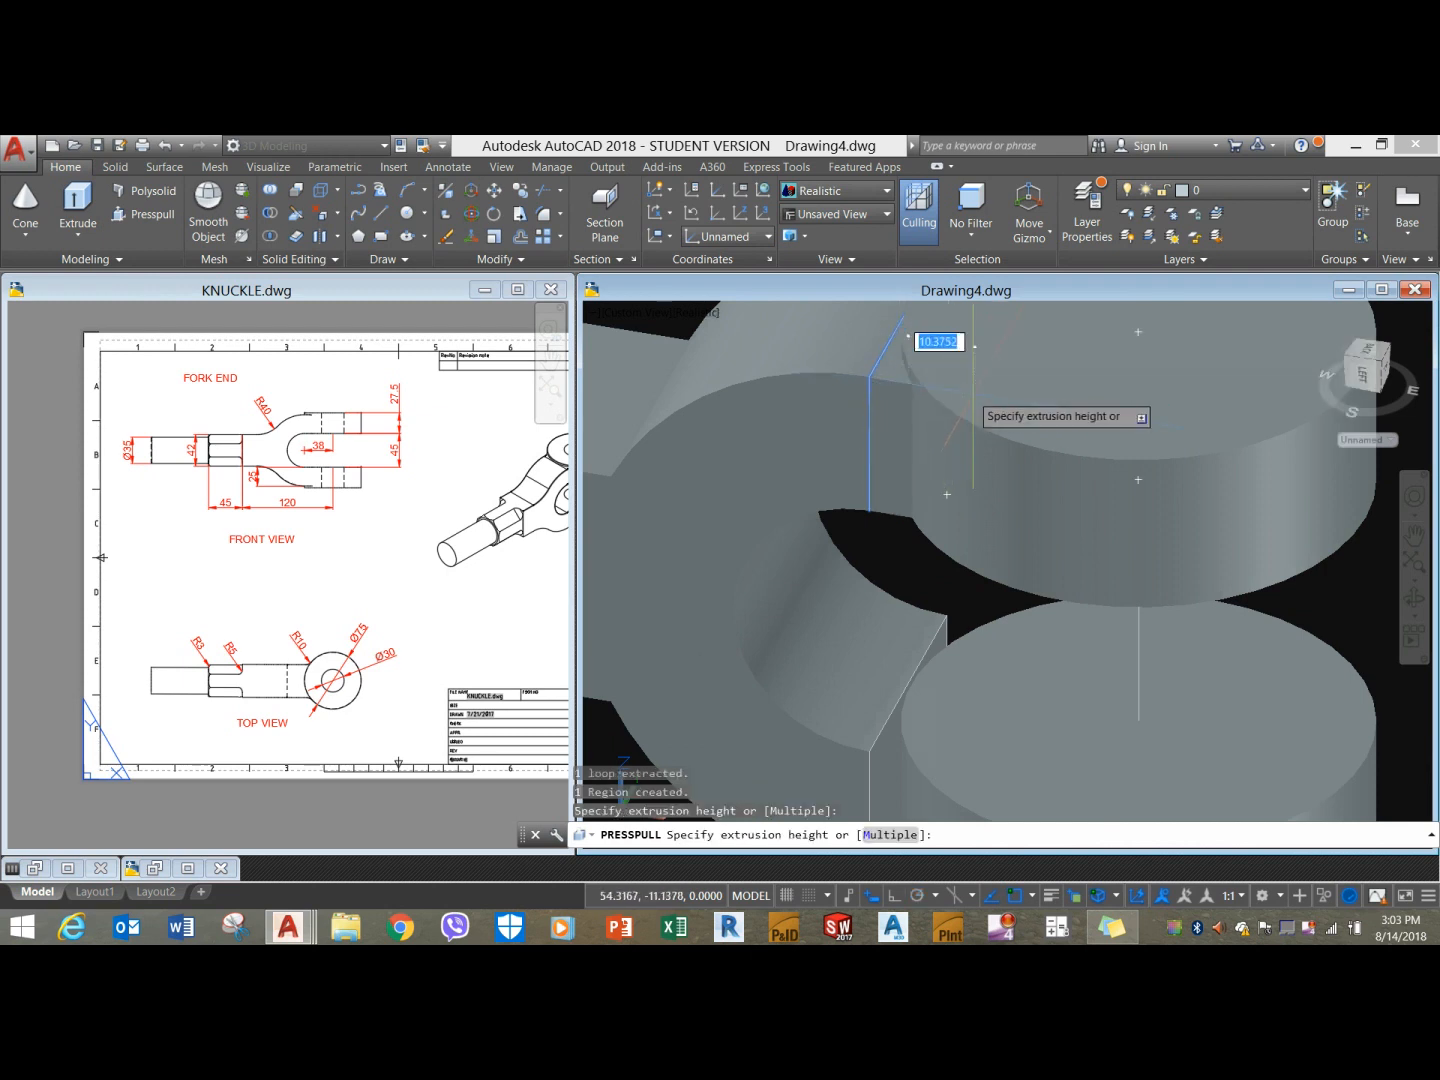
pyautogui.scroll(-5, 980, 391)
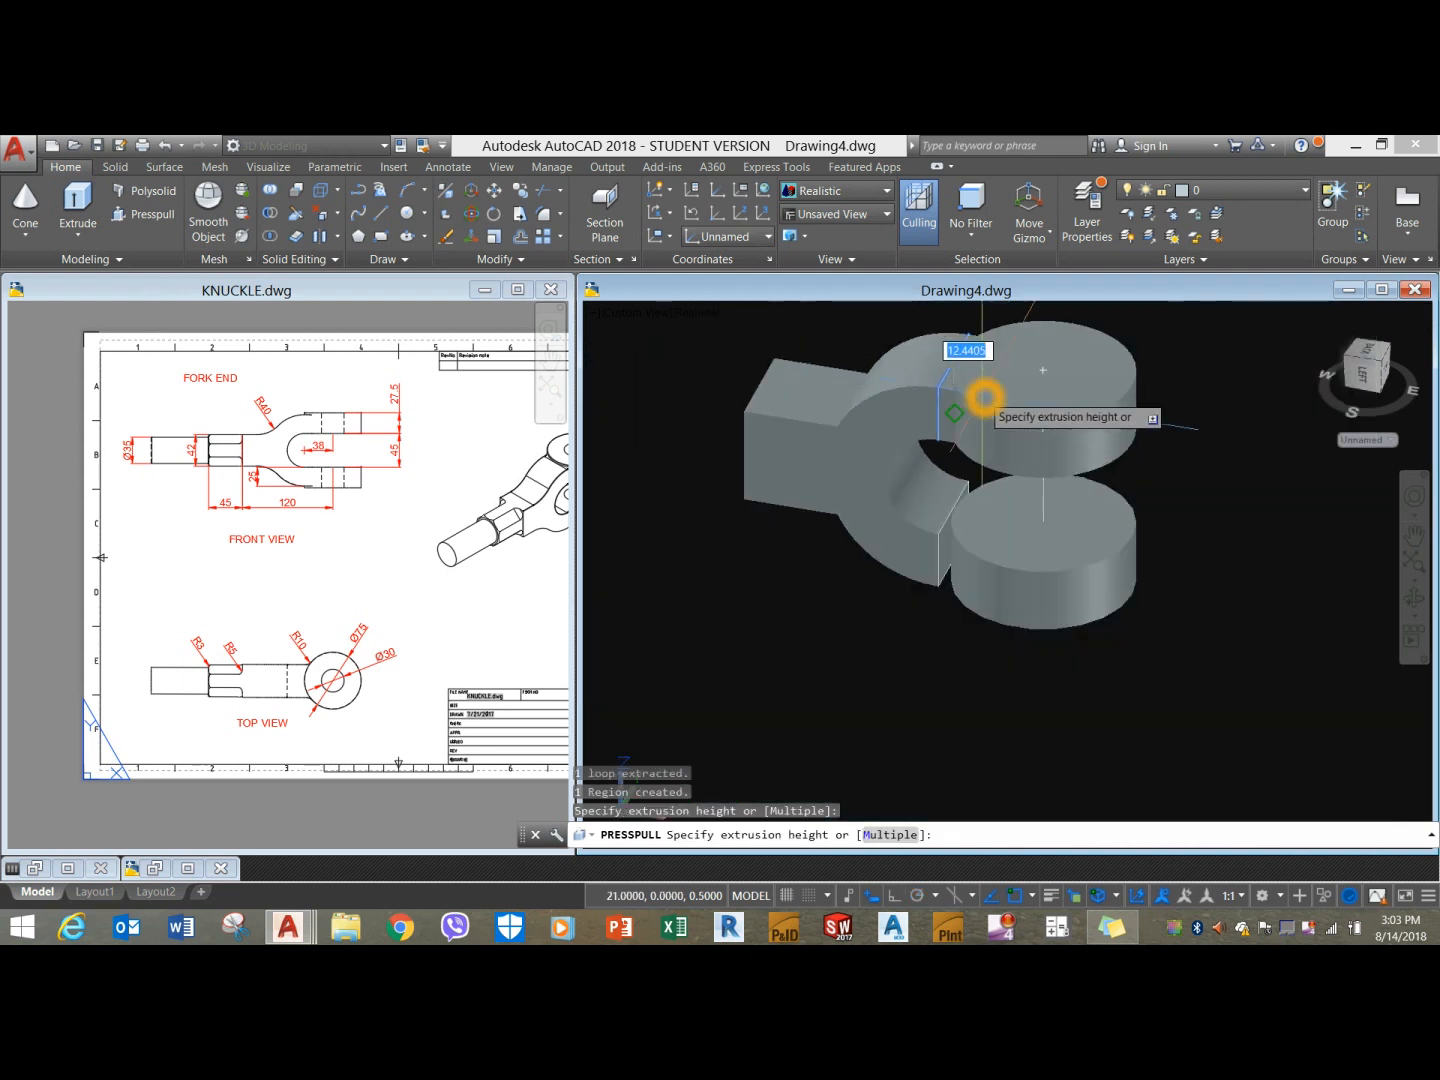
pyautogui.click(1039, 371)
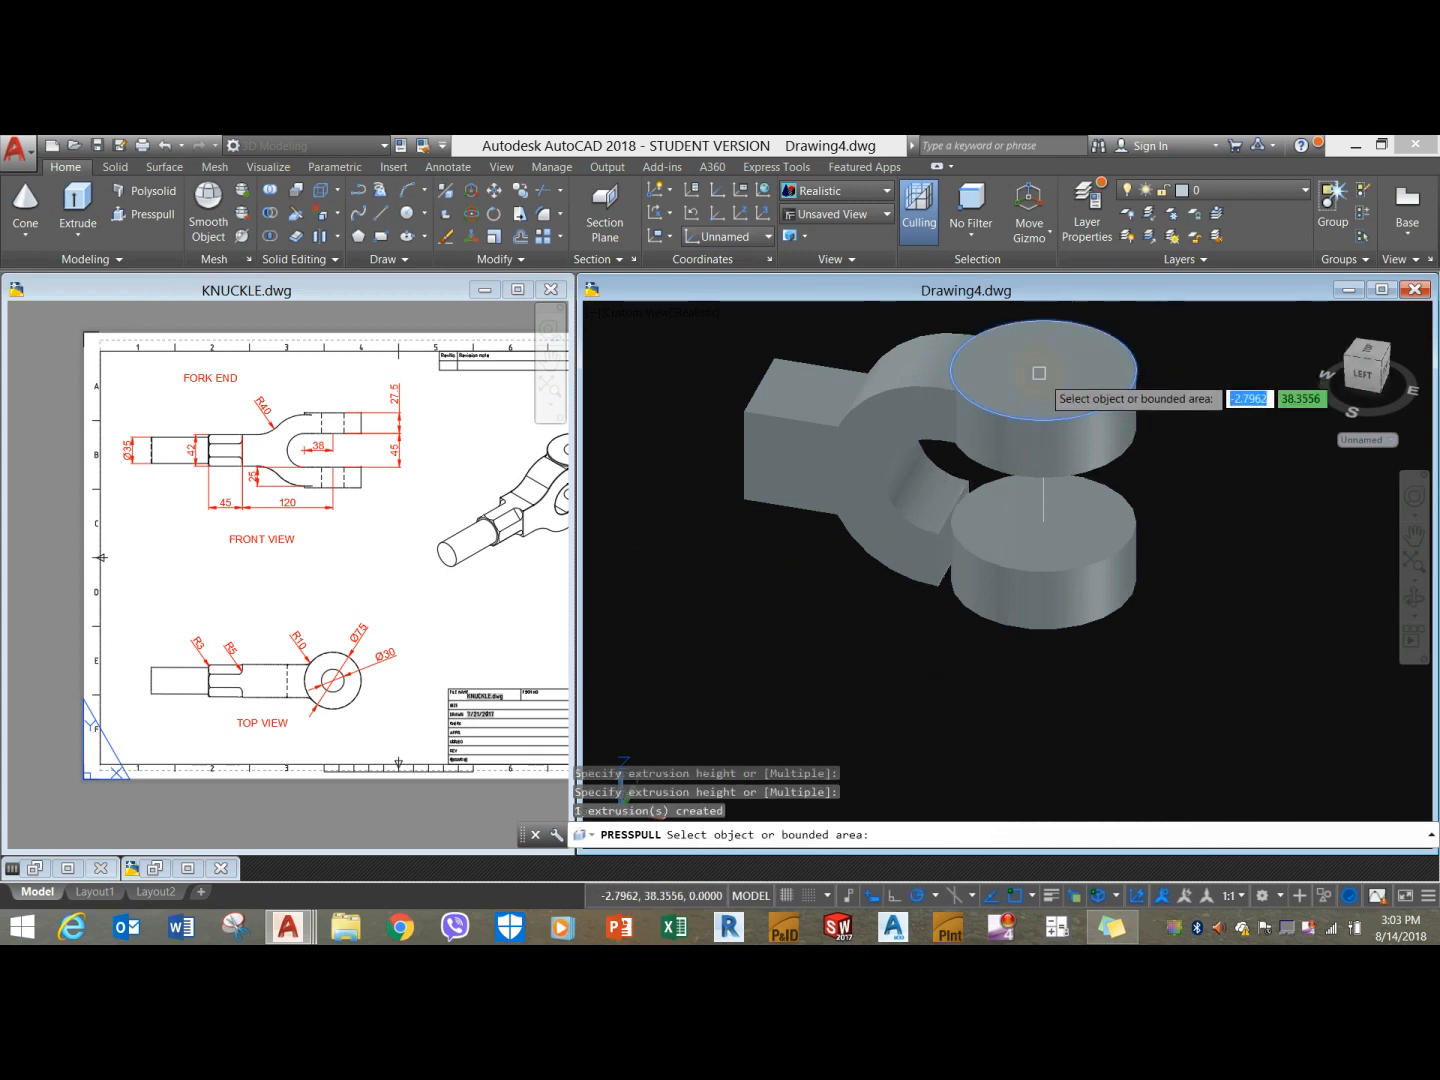
# Presspull the end face of the lower fork arm up to the centre of the lower eye.
pyautogui.scroll(5, 960, 575)
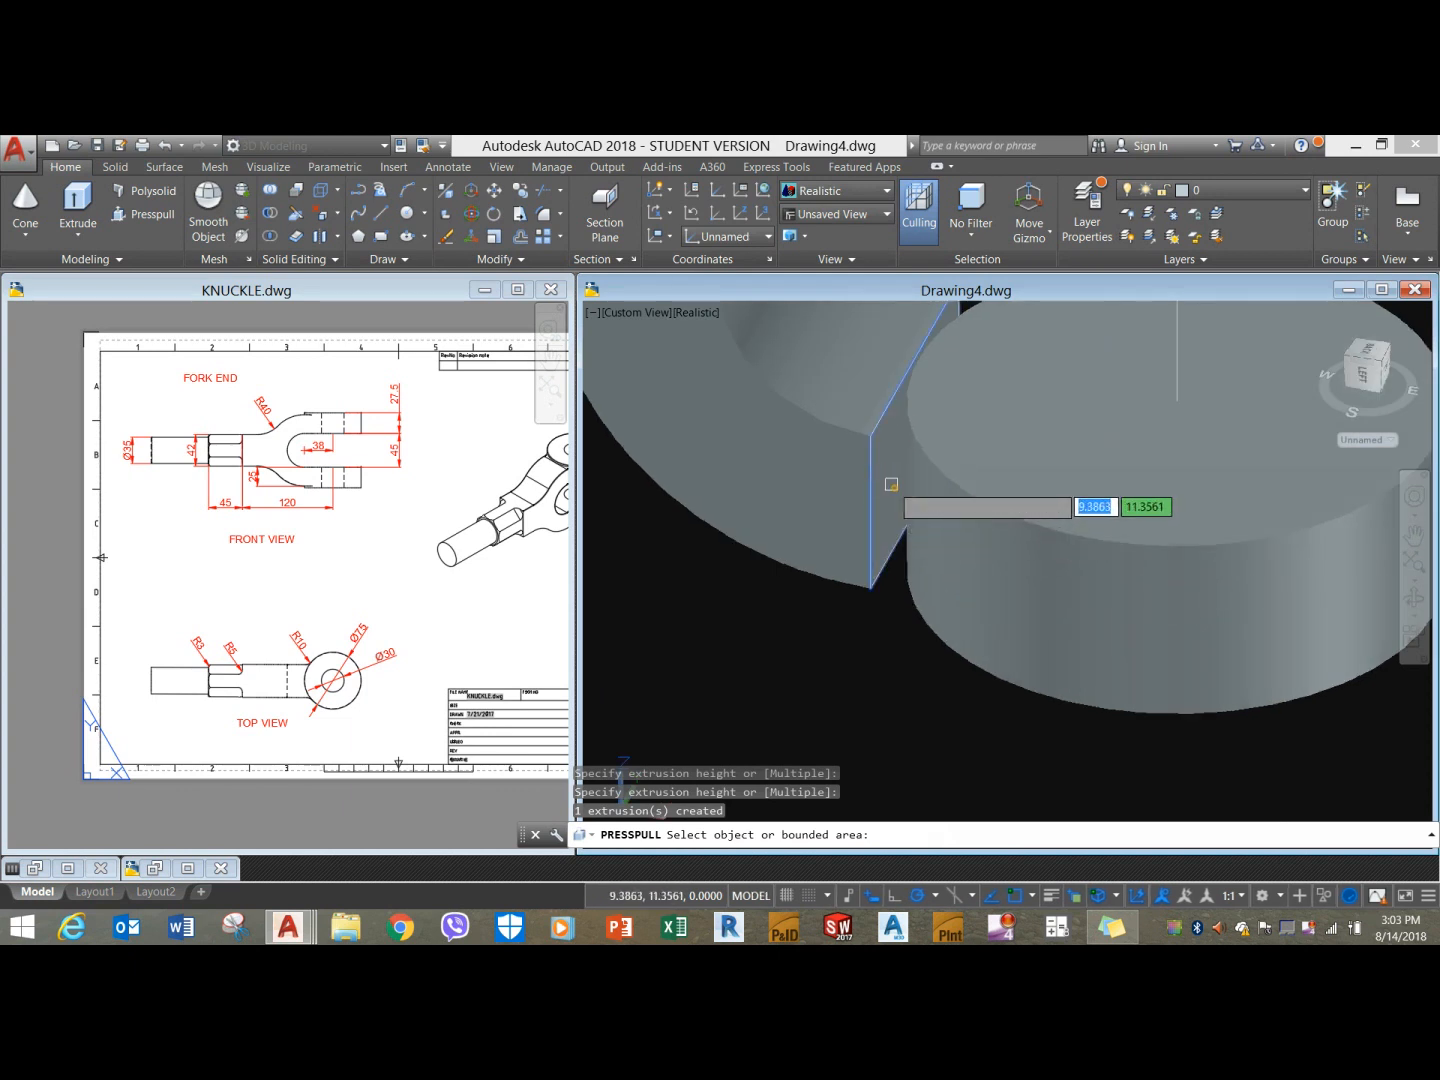
pyautogui.click(891, 484)
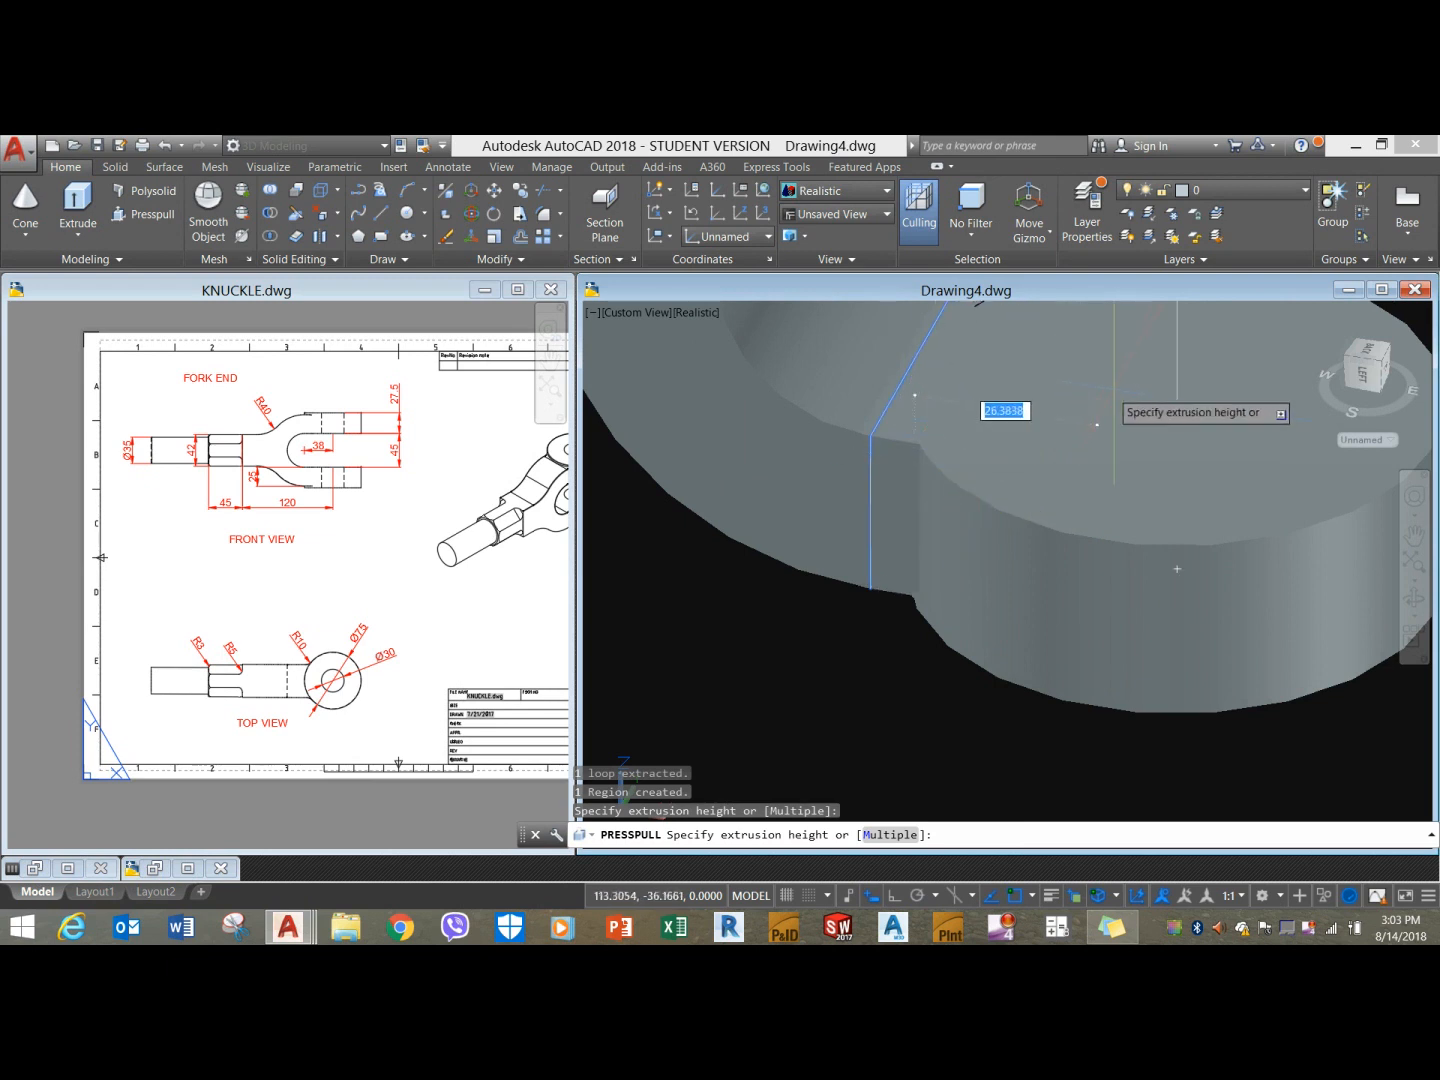
pyautogui.click(1179, 403)
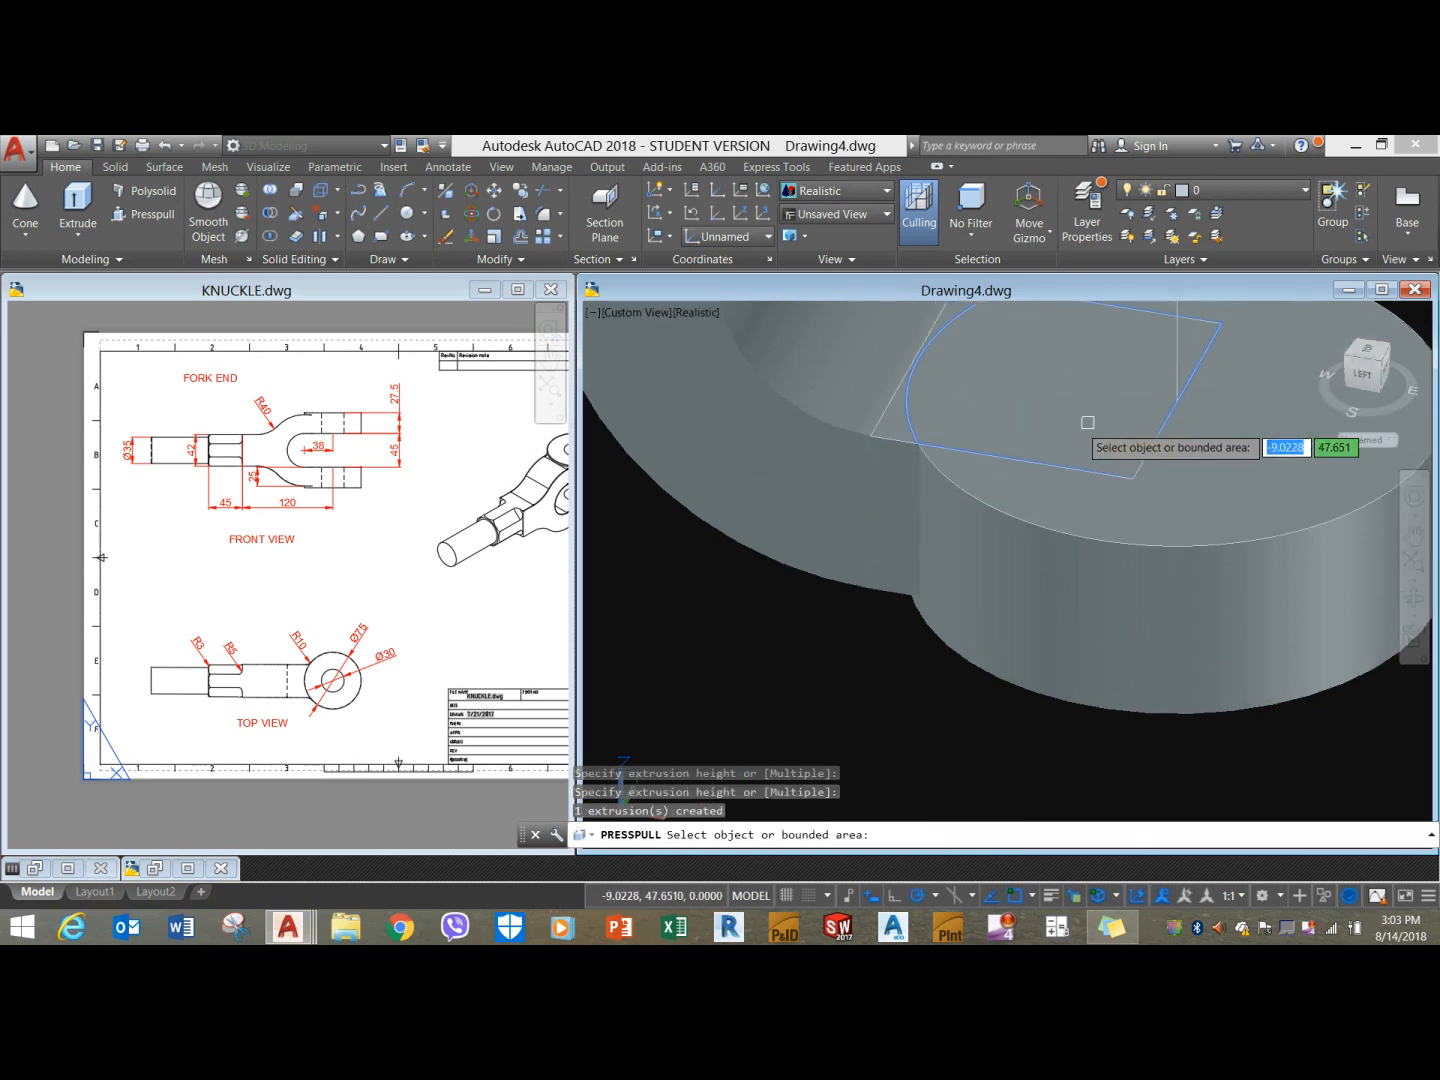
pyautogui.scroll(-7, 1086, 422)
pyautogui.press('Return')
# Union the fork body with the upper and lower eyes into one solid.
pyautogui.keyDown('shift'); pyautogui.moveTo(1052, 484); pyautogui.dragTo(1105, 490, button='middle'); pyautogui.keyUp('shift')
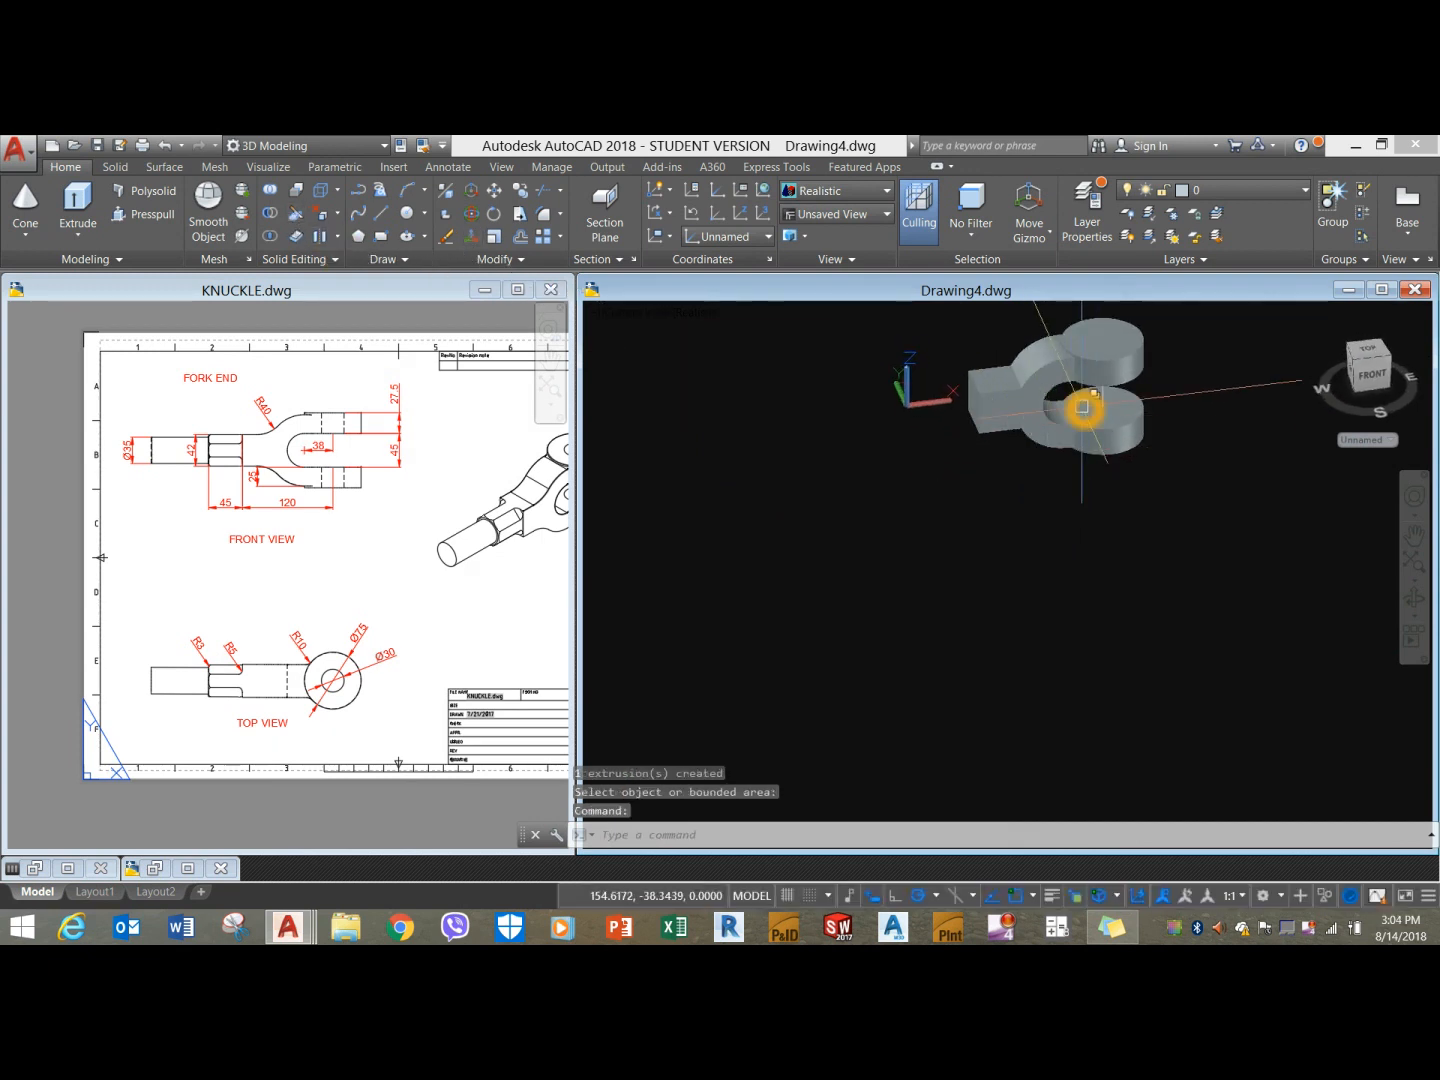
pyautogui.moveTo(1082, 407); pyautogui.dragTo(967, 469, button='middle')
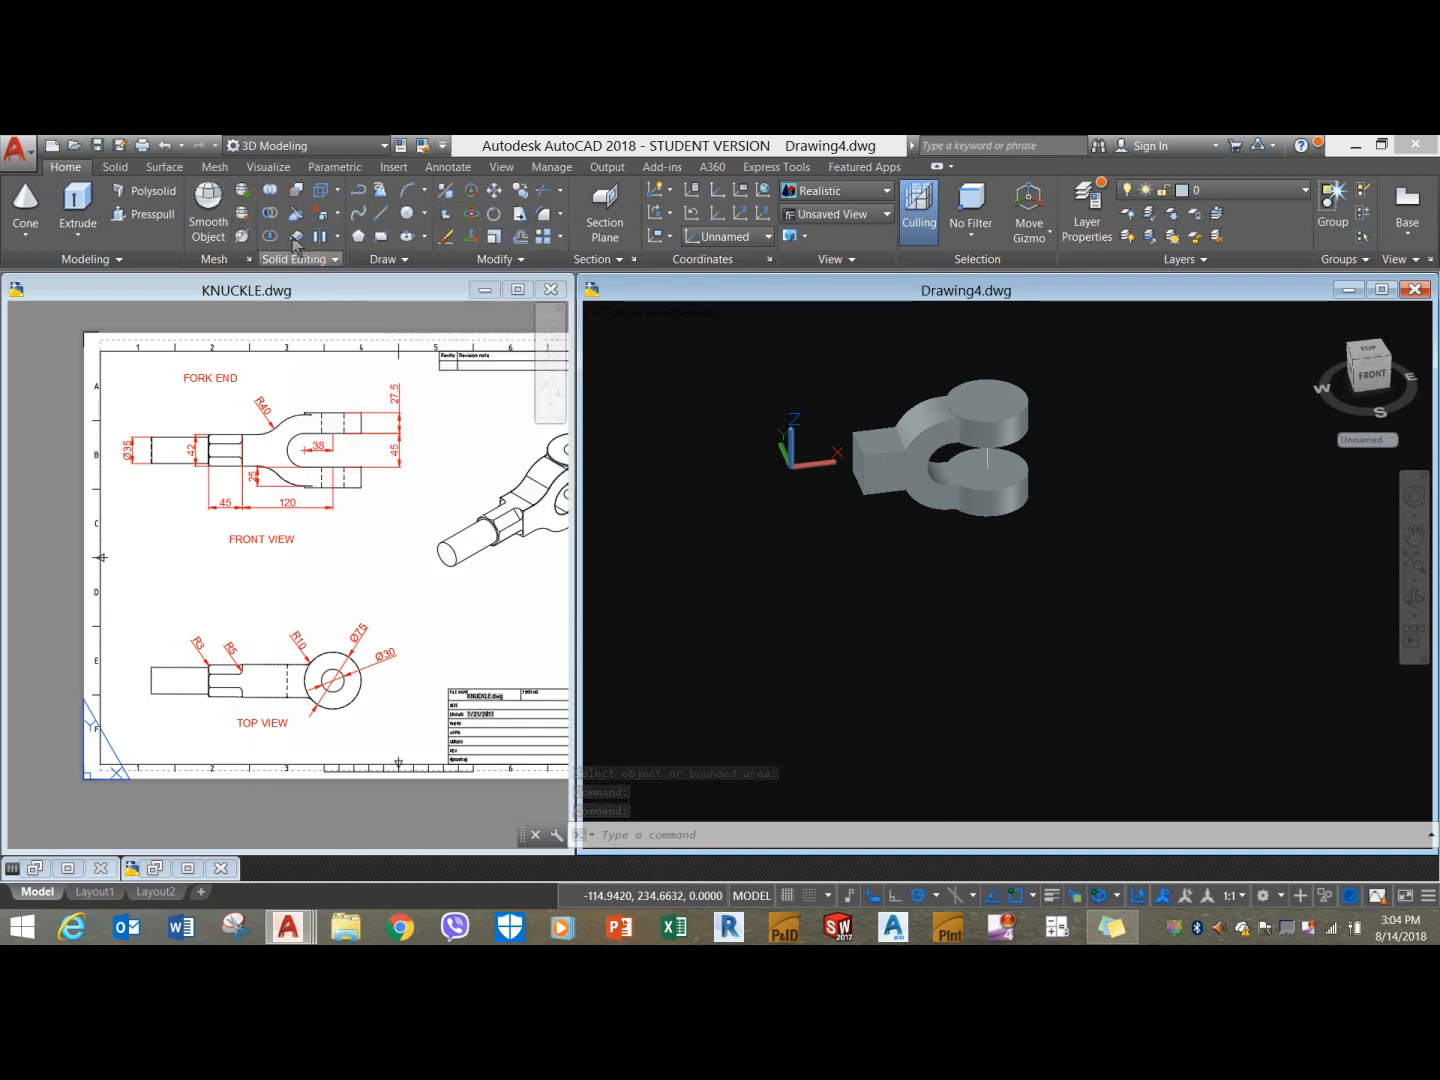
pyautogui.click(270, 190)
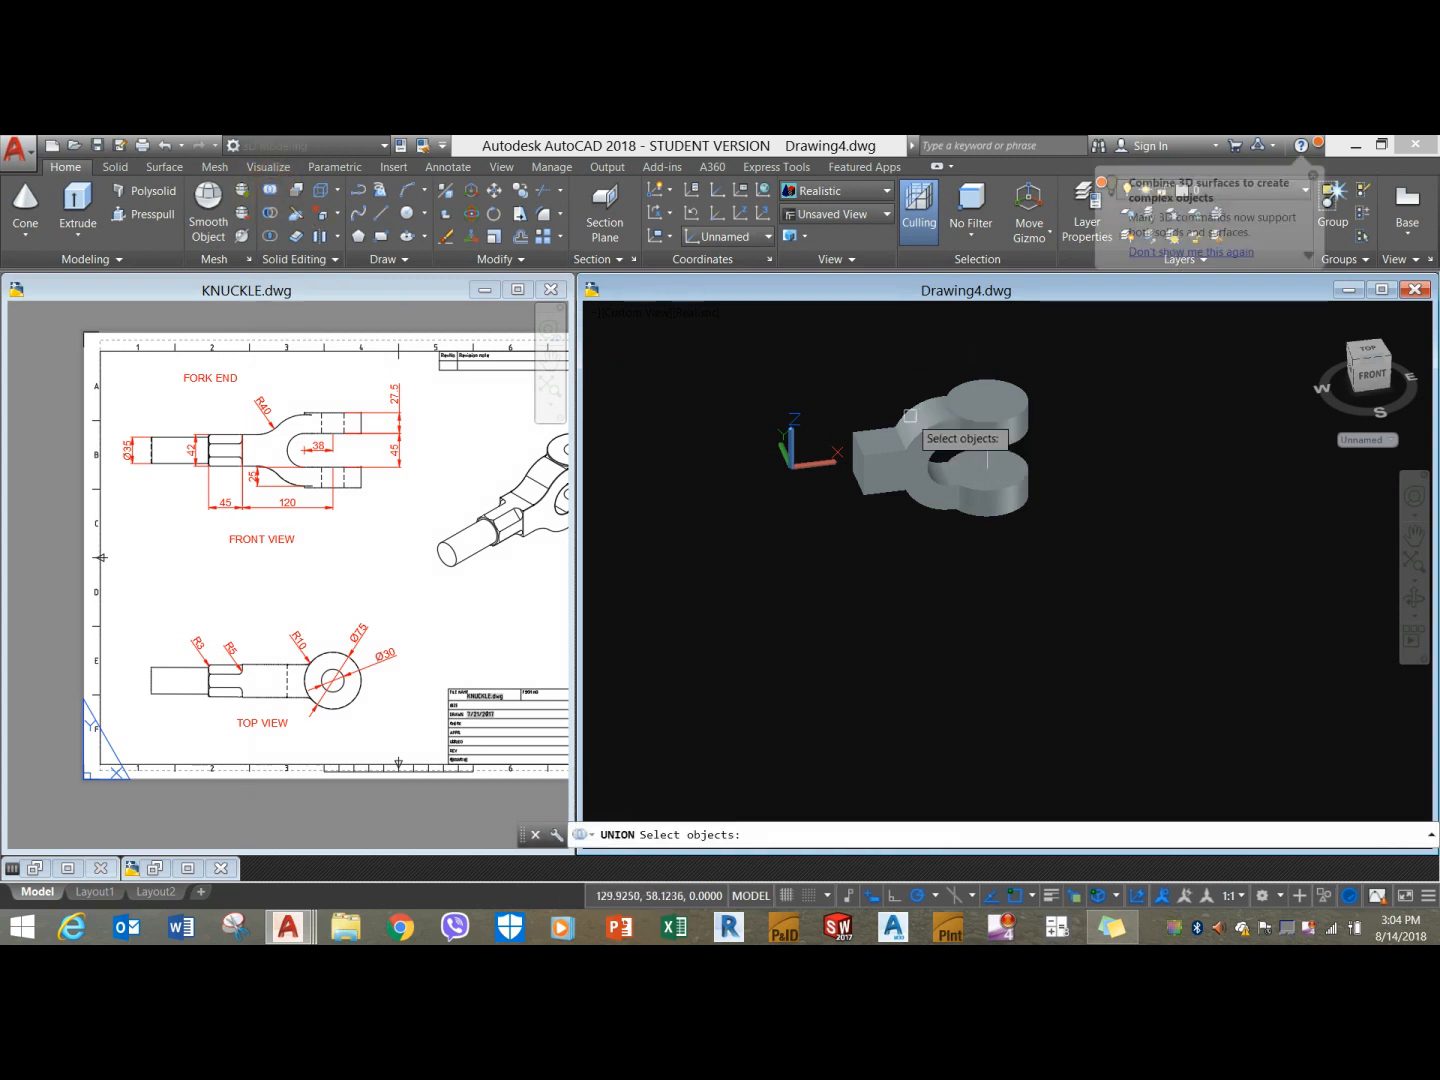
pyautogui.click(971, 428)
pyautogui.click(977, 430)
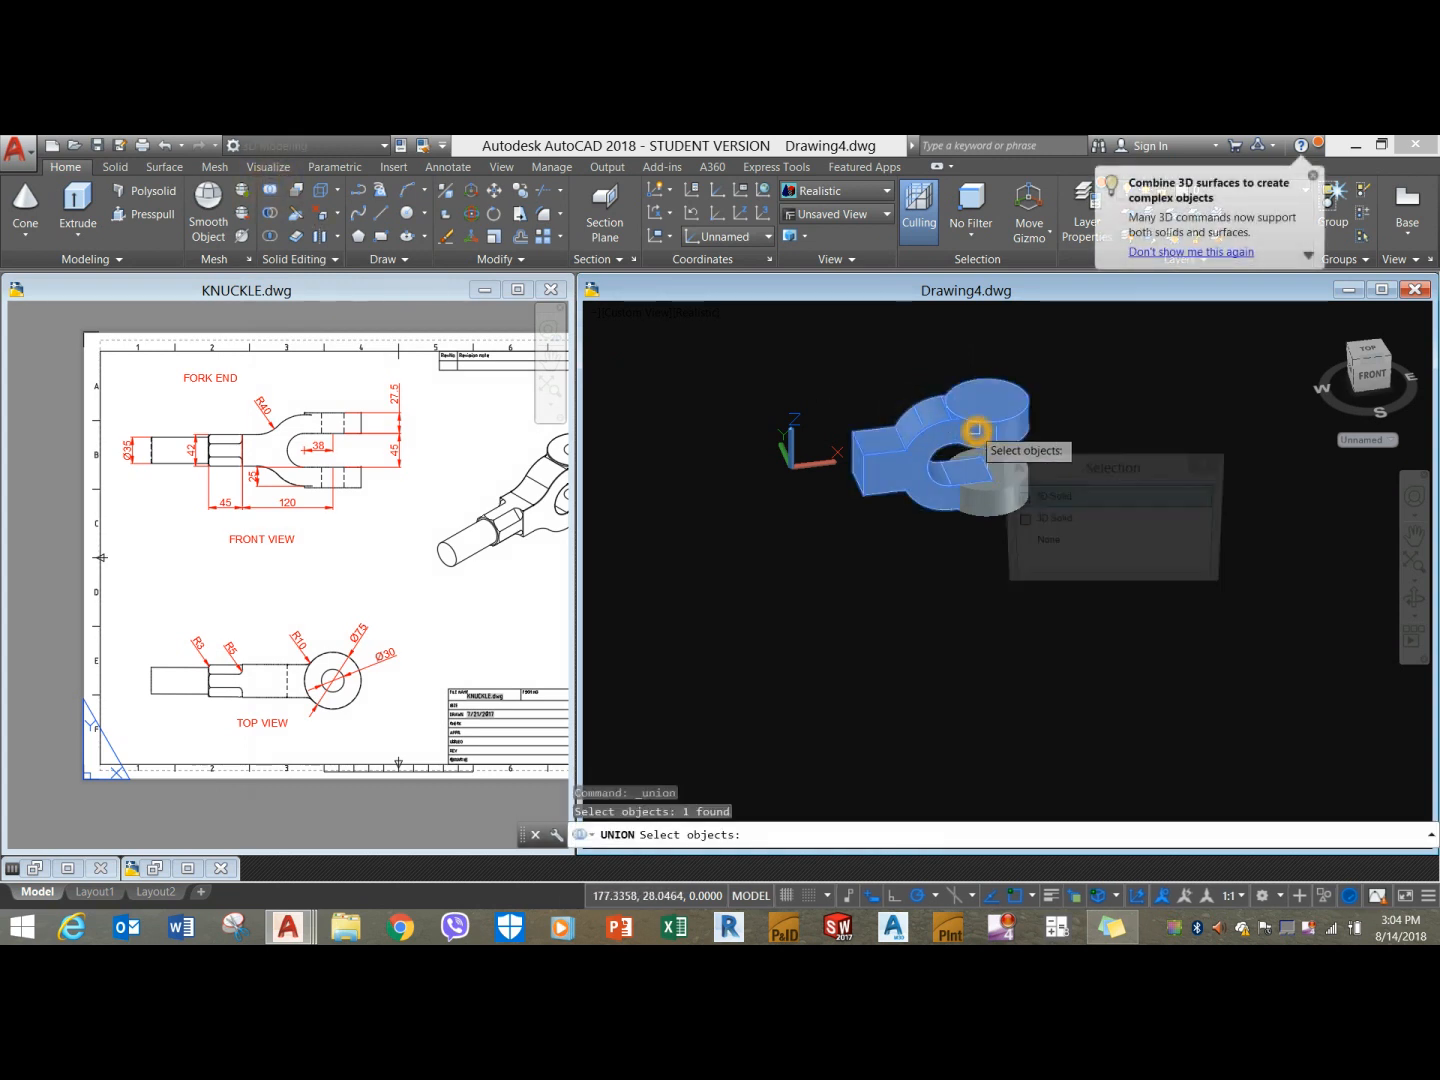
pyautogui.click(986, 500)
pyautogui.press('Return')
pyautogui.click(1027, 422)
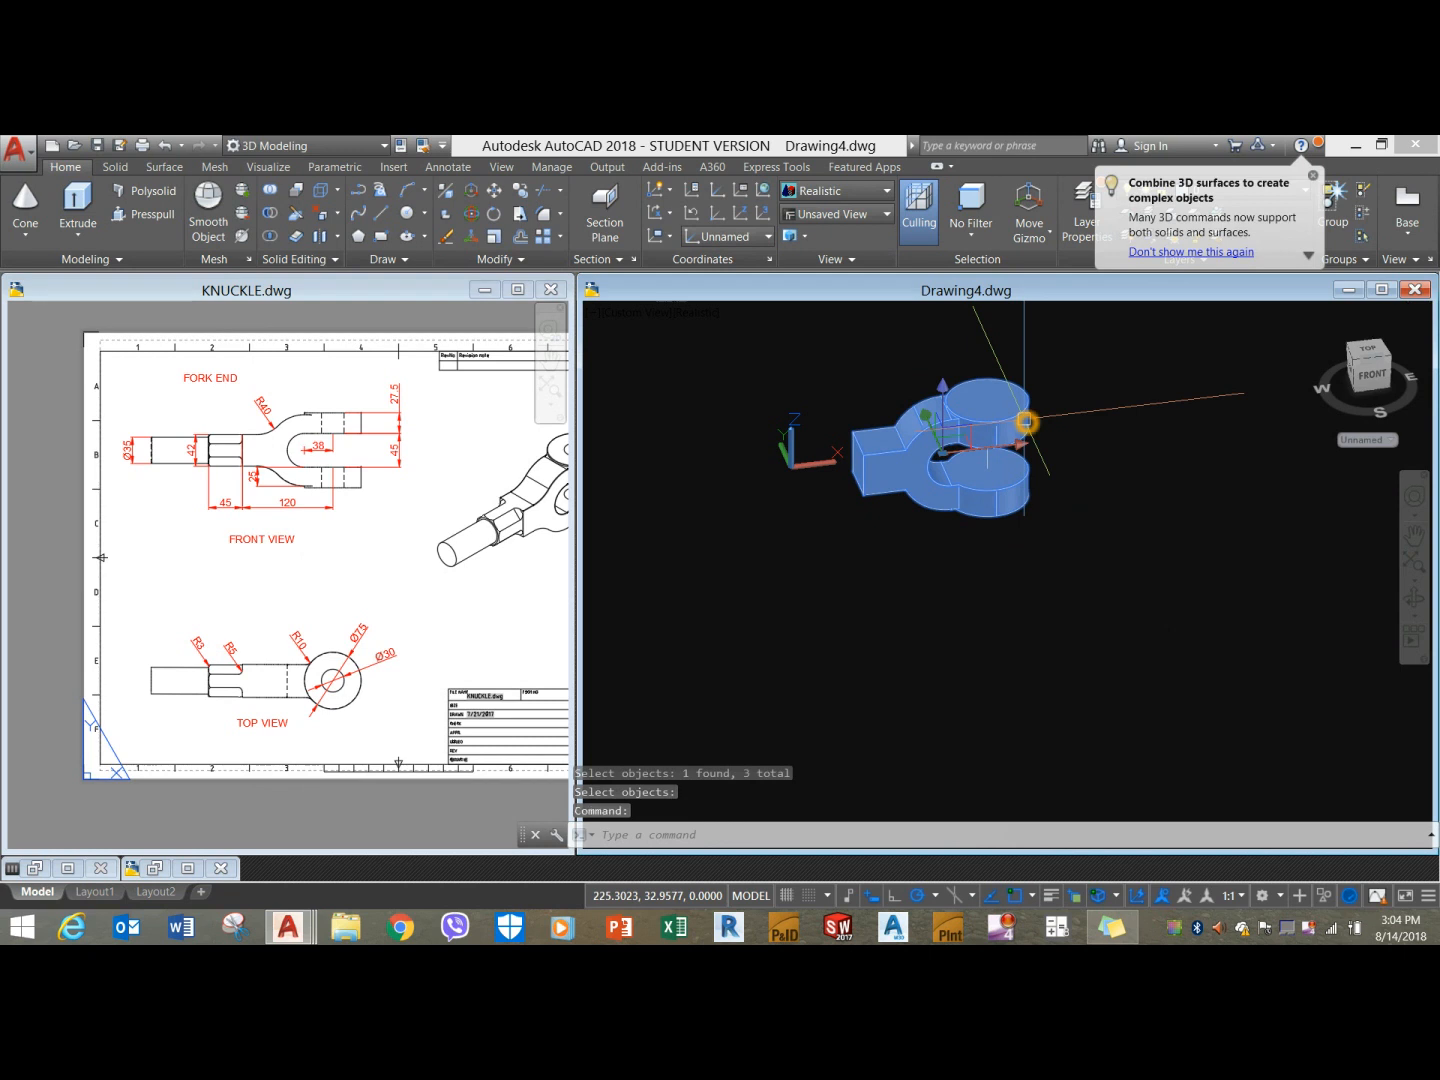
pyautogui.press('Escape')
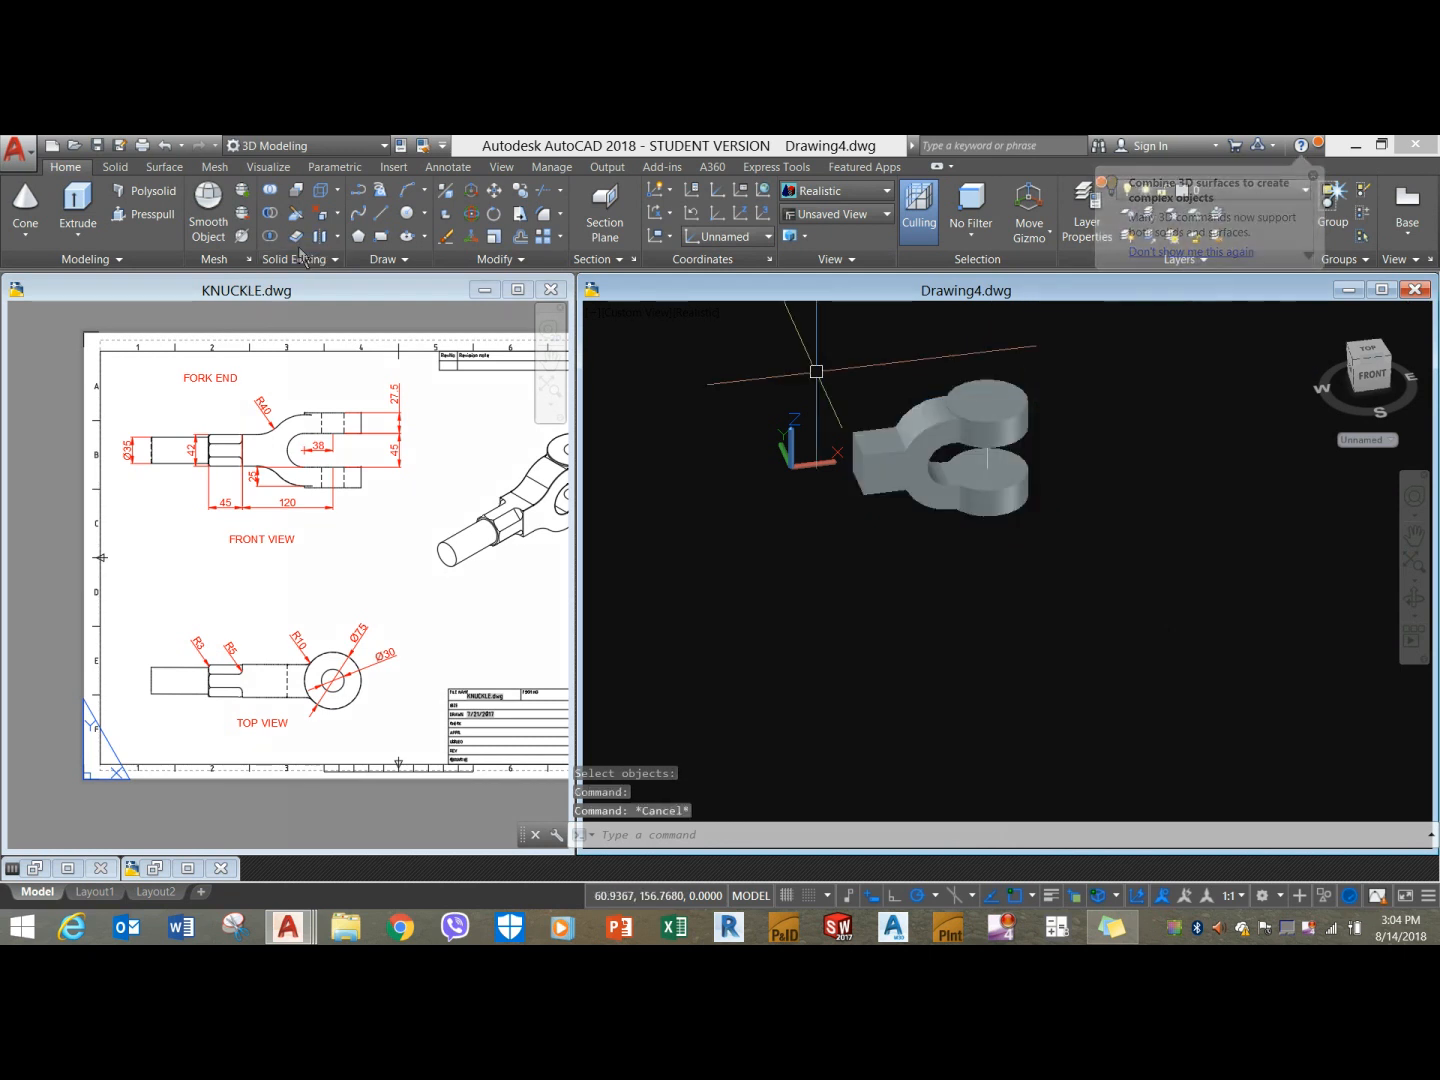
pyautogui.click(407, 220)
pyautogui.scroll(5, 1000, 435)
pyautogui.moveTo(949, 454); pyautogui.dragTo(910, 467, button='middle')
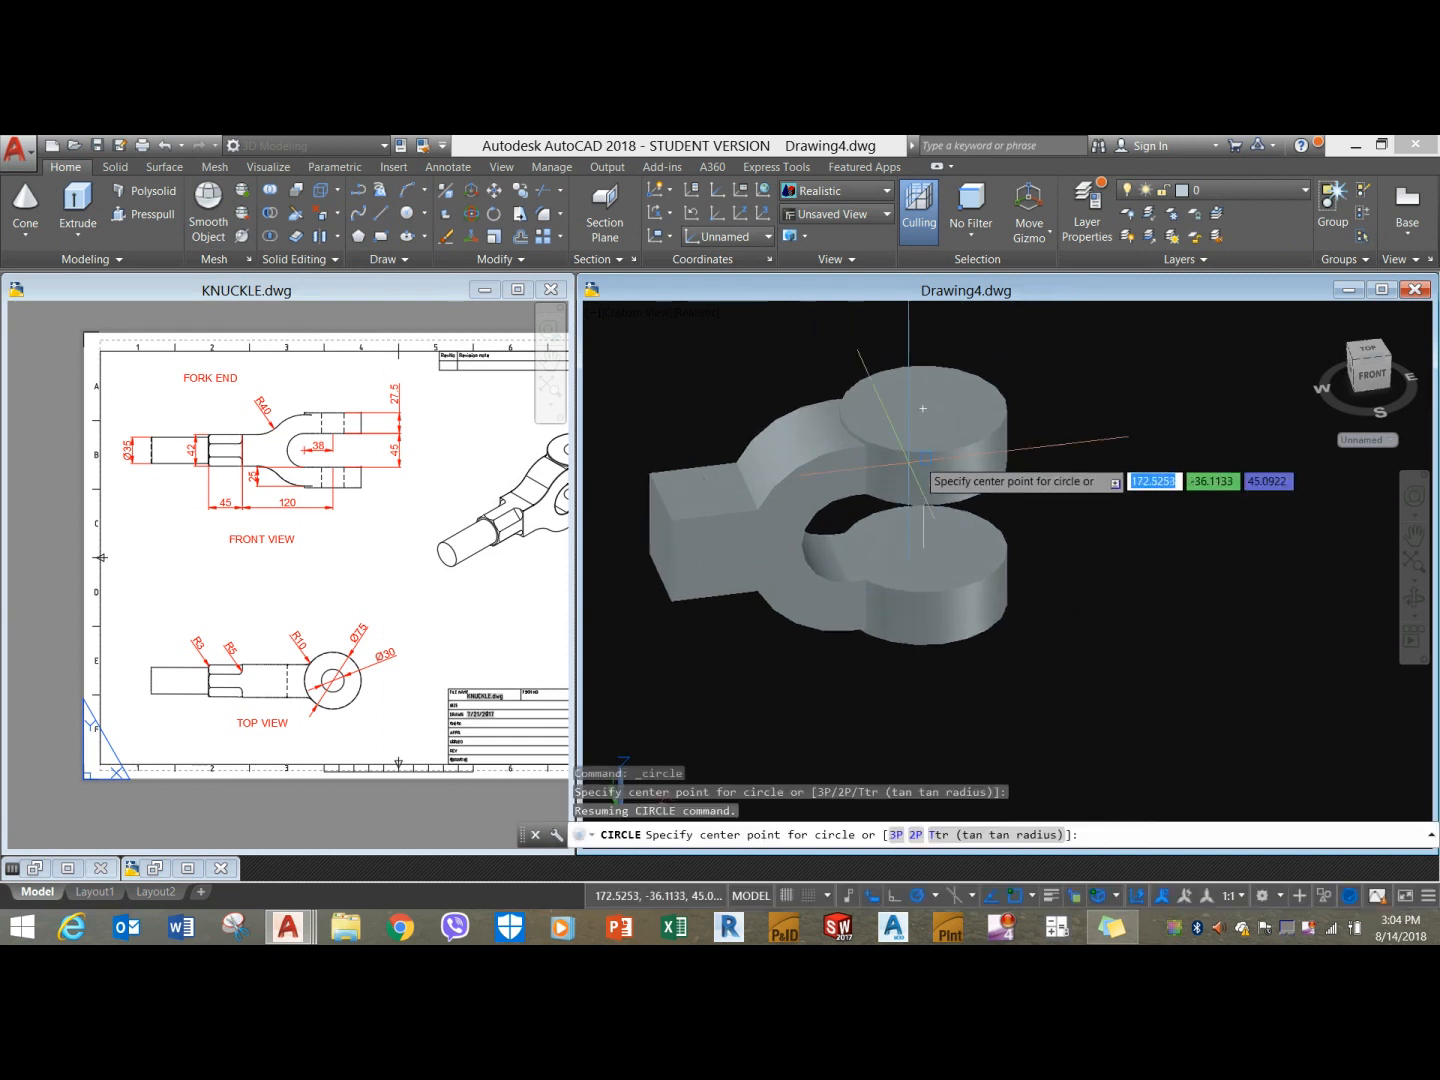
pyautogui.click(914, 405)
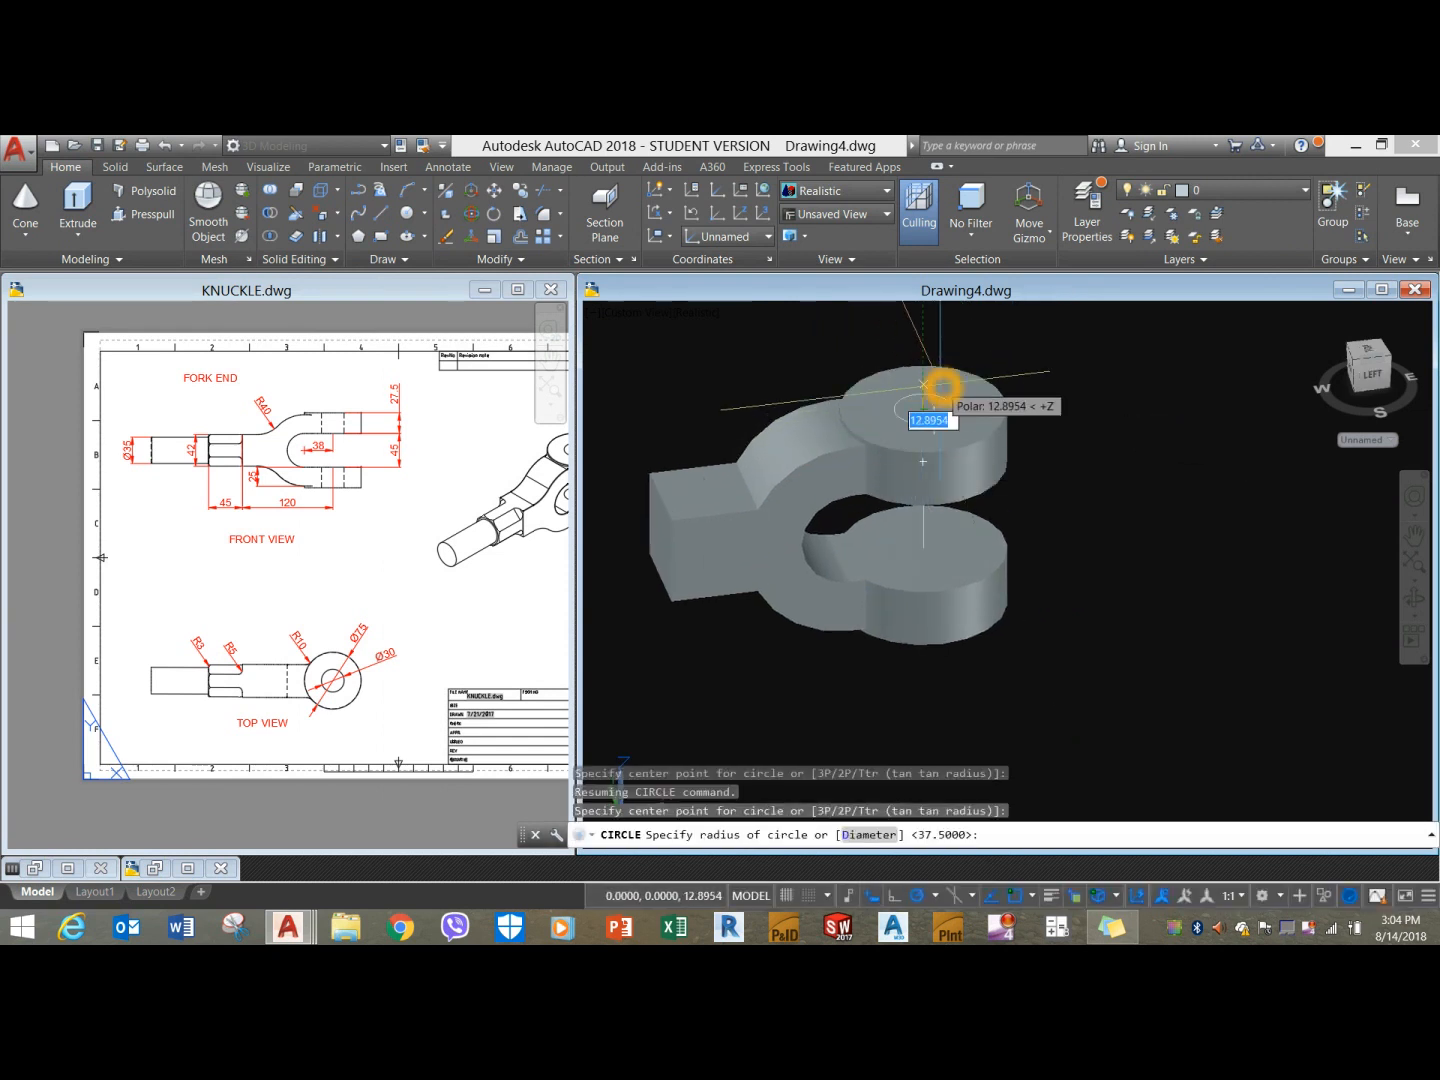
pyautogui.press('Escape')
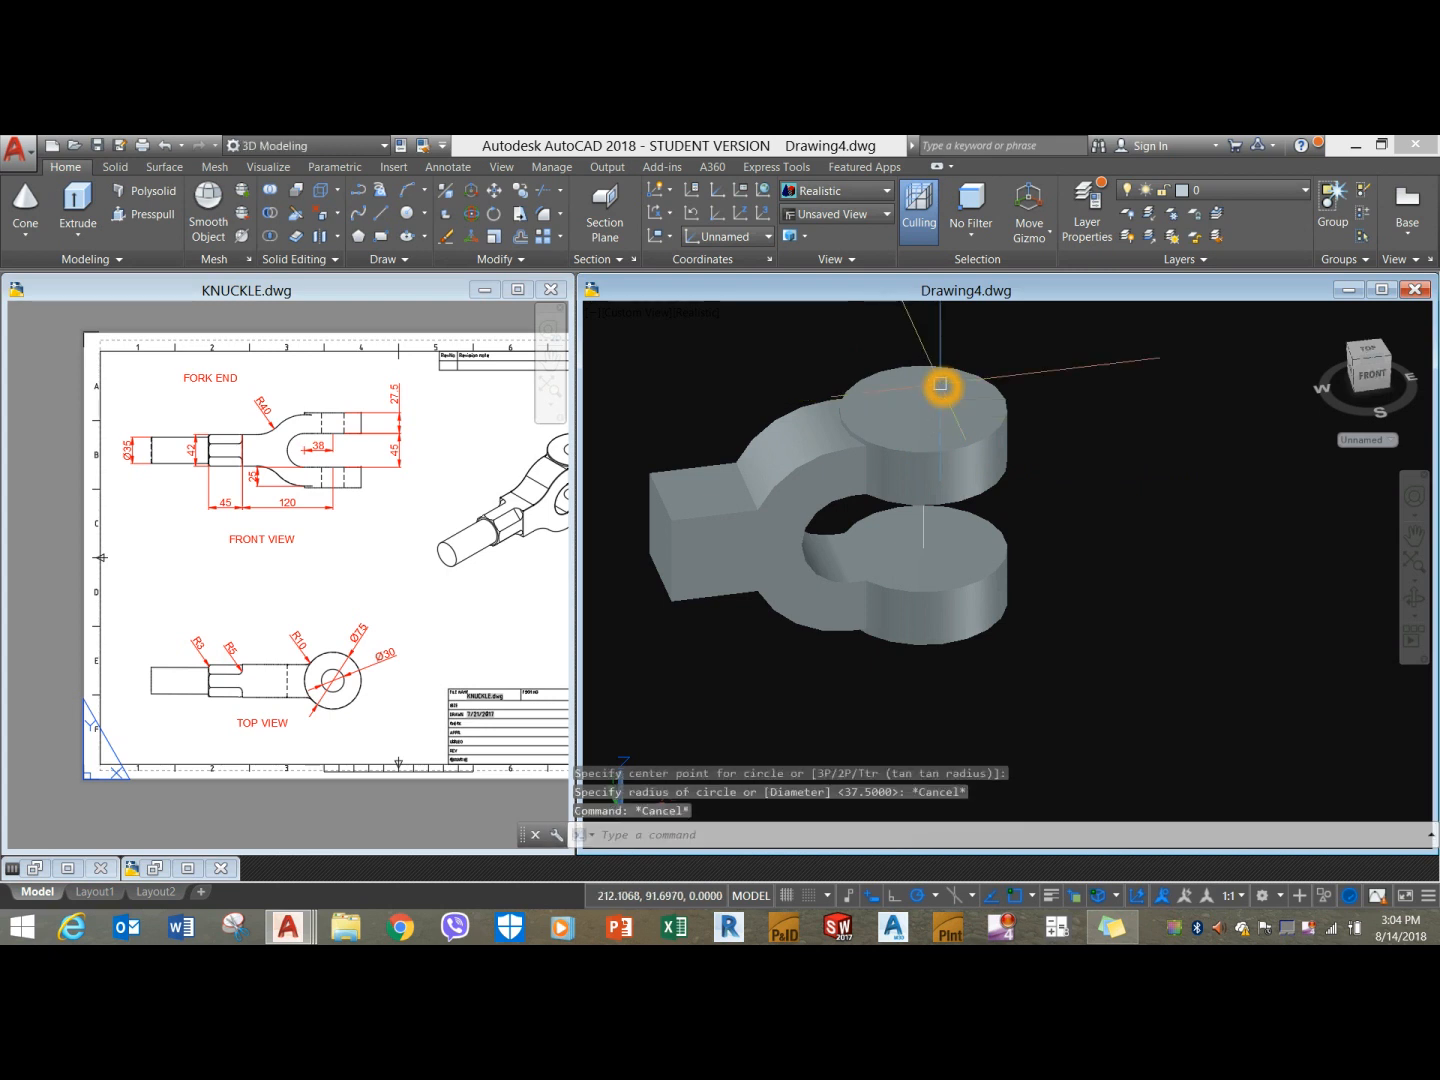
pyautogui.click(408, 213)
pyautogui.scroll(5, 1040, 430)
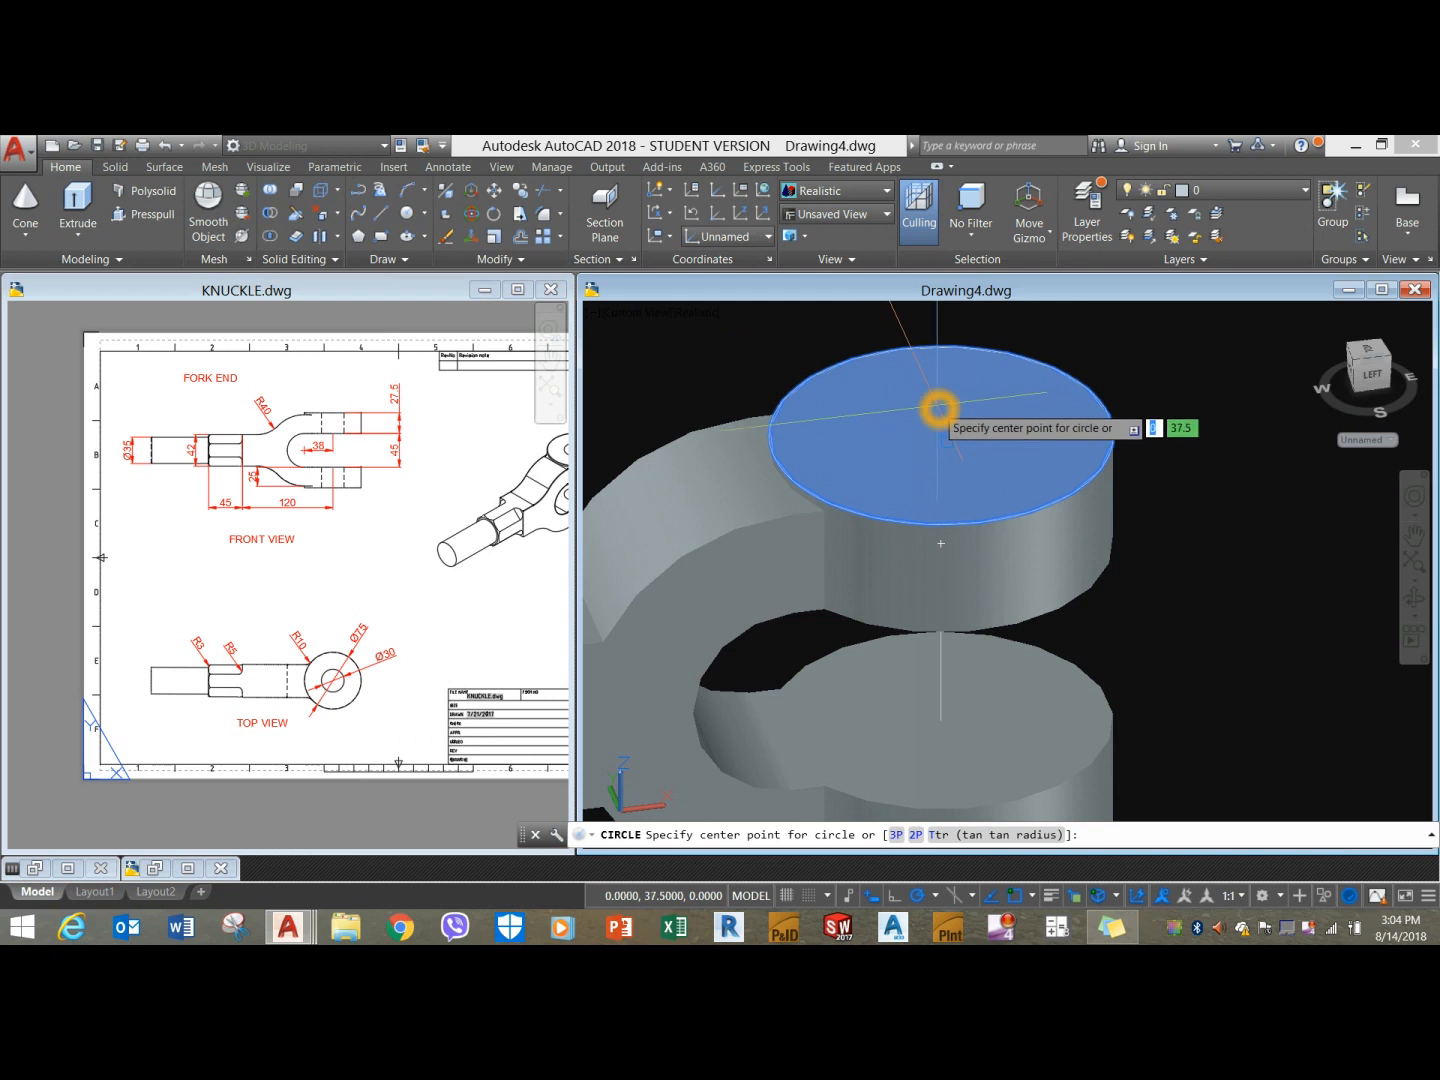
pyautogui.scroll(4, 947, 395)
pyautogui.scroll(-7, 946, 391)
pyautogui.press('Escape')
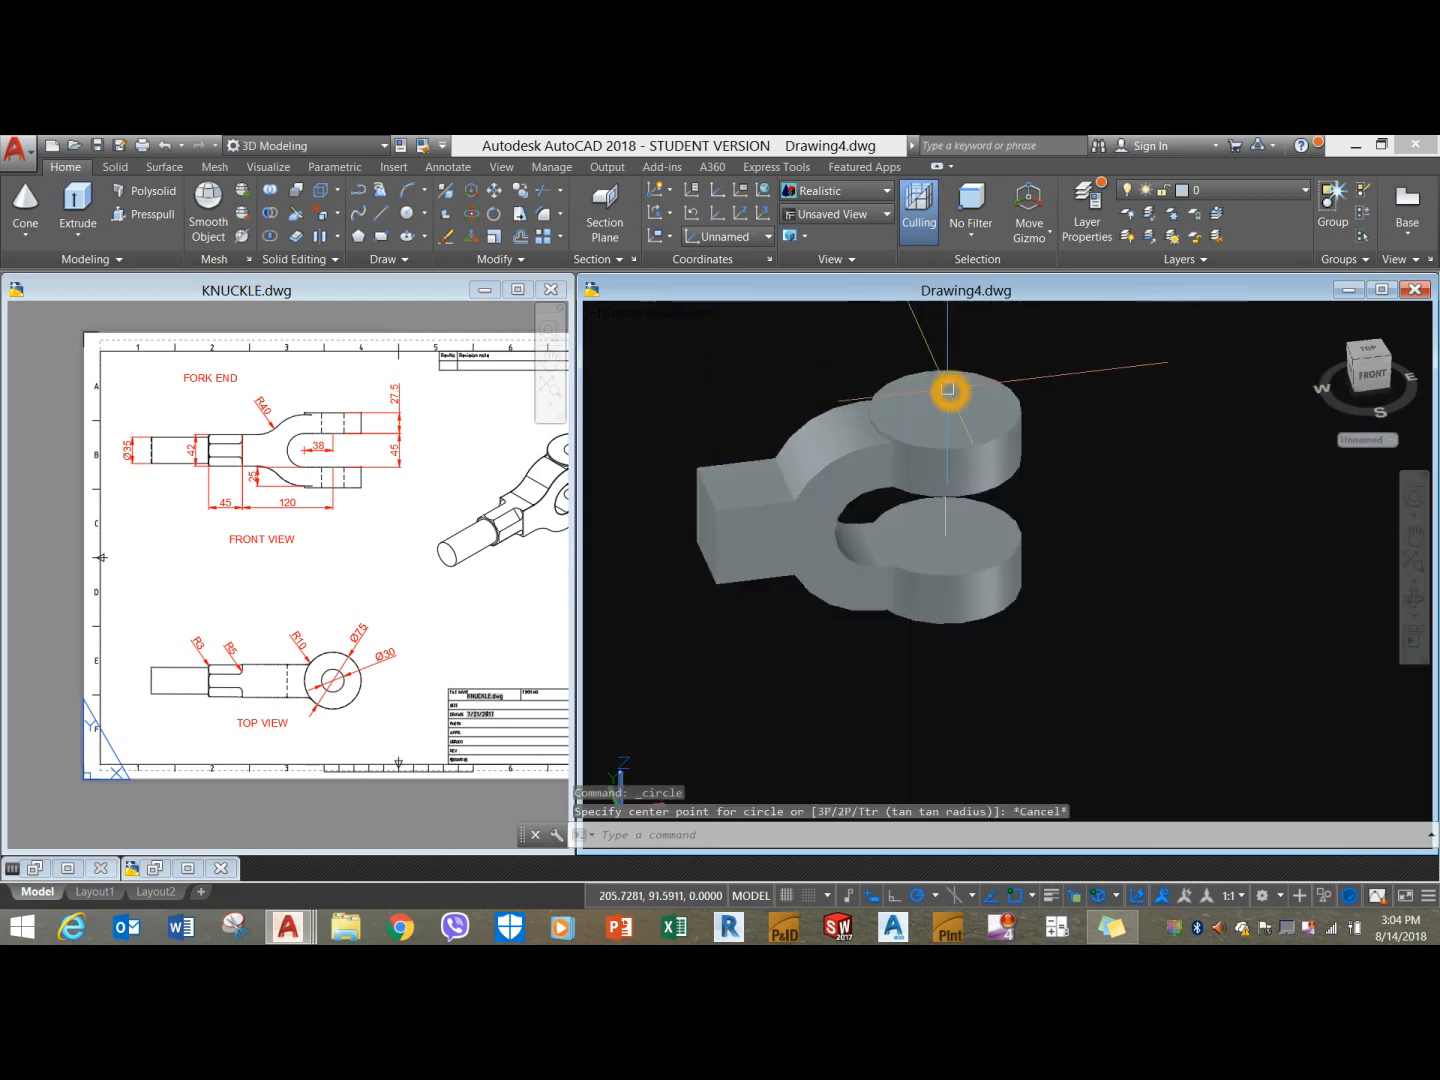
# Set the visual style to X-ray and draw a circle of diameter 30 centred on the upper eye's top face.
pyautogui.click(687, 318)
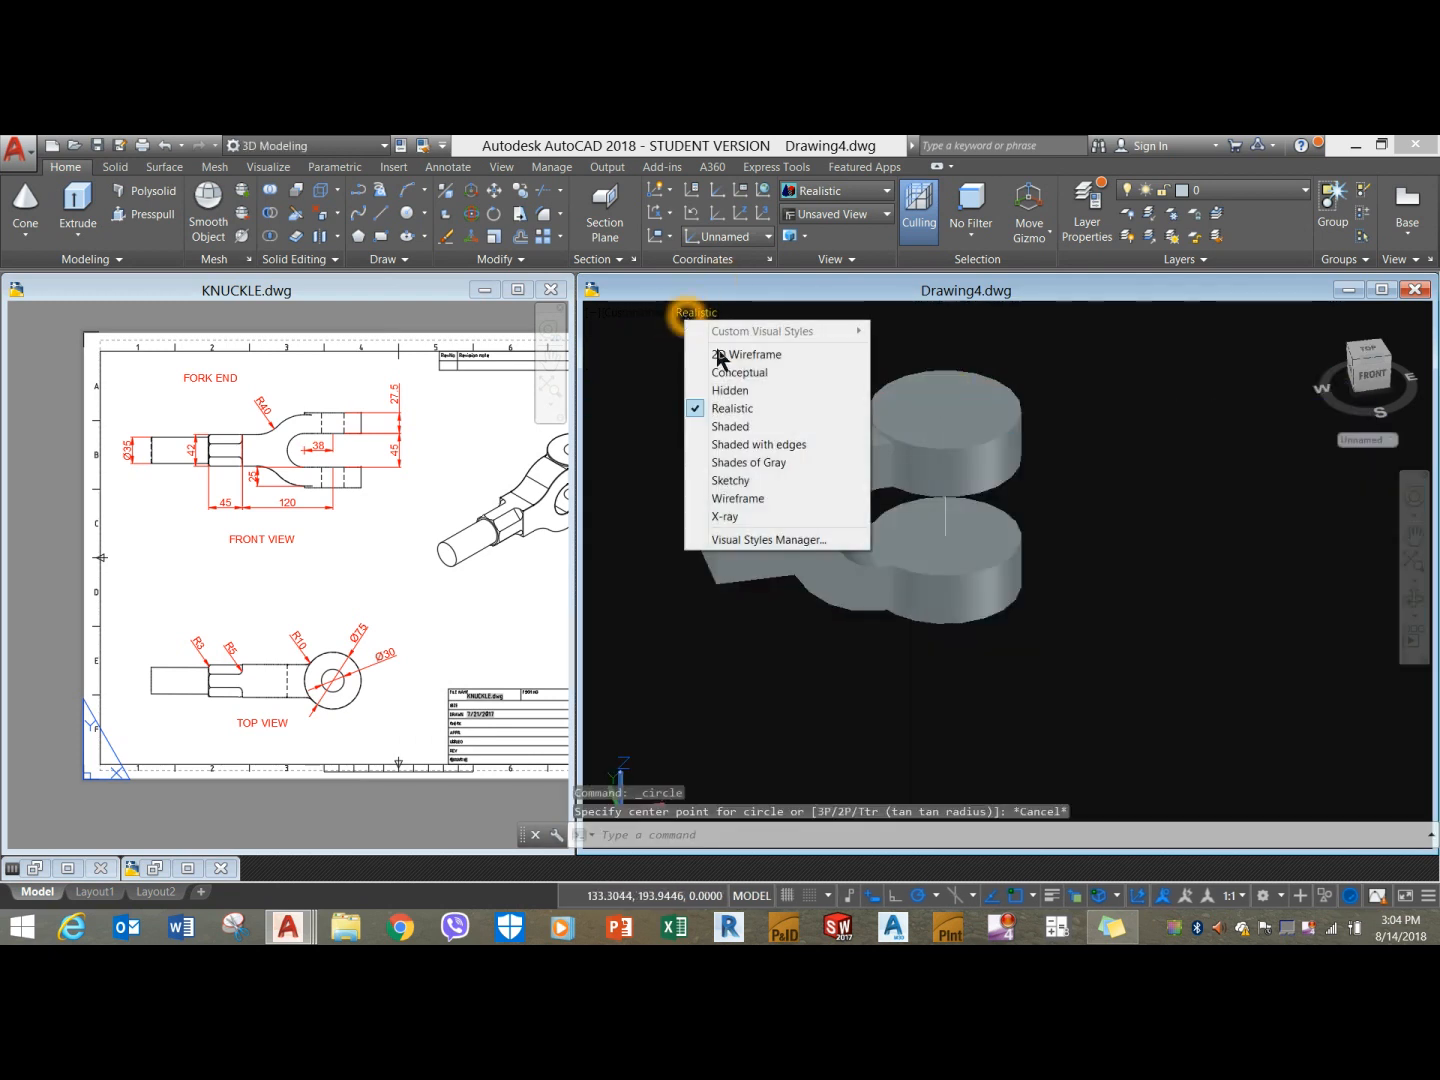
pyautogui.click(749, 516)
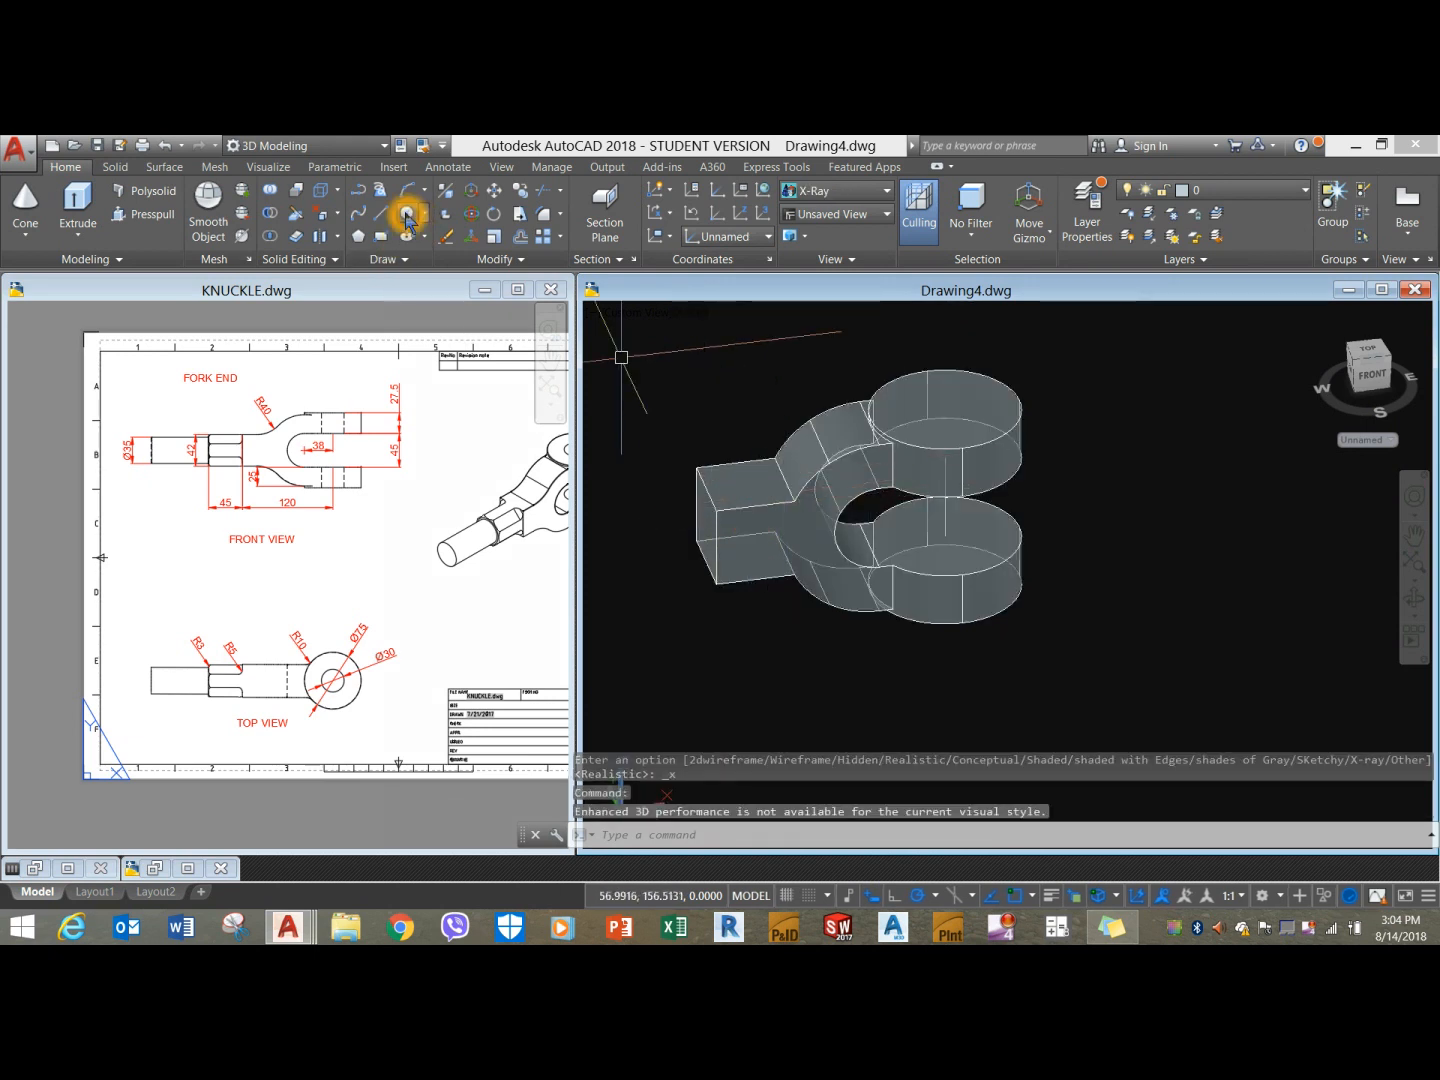
pyautogui.click(406, 214)
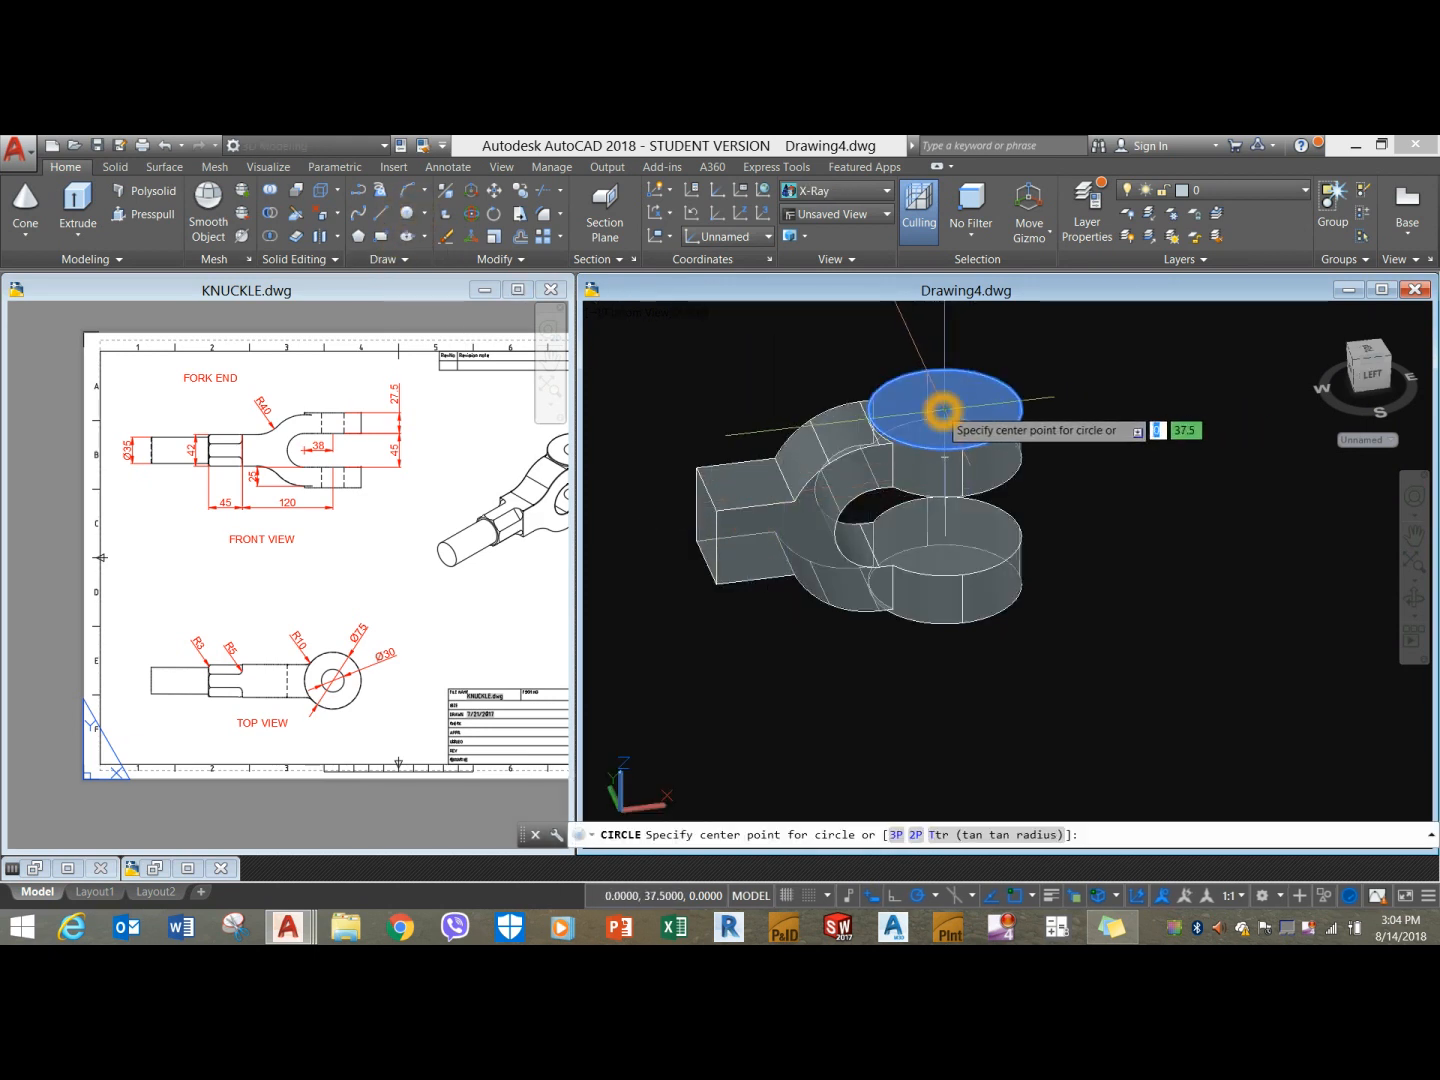
pyautogui.click(941, 410)
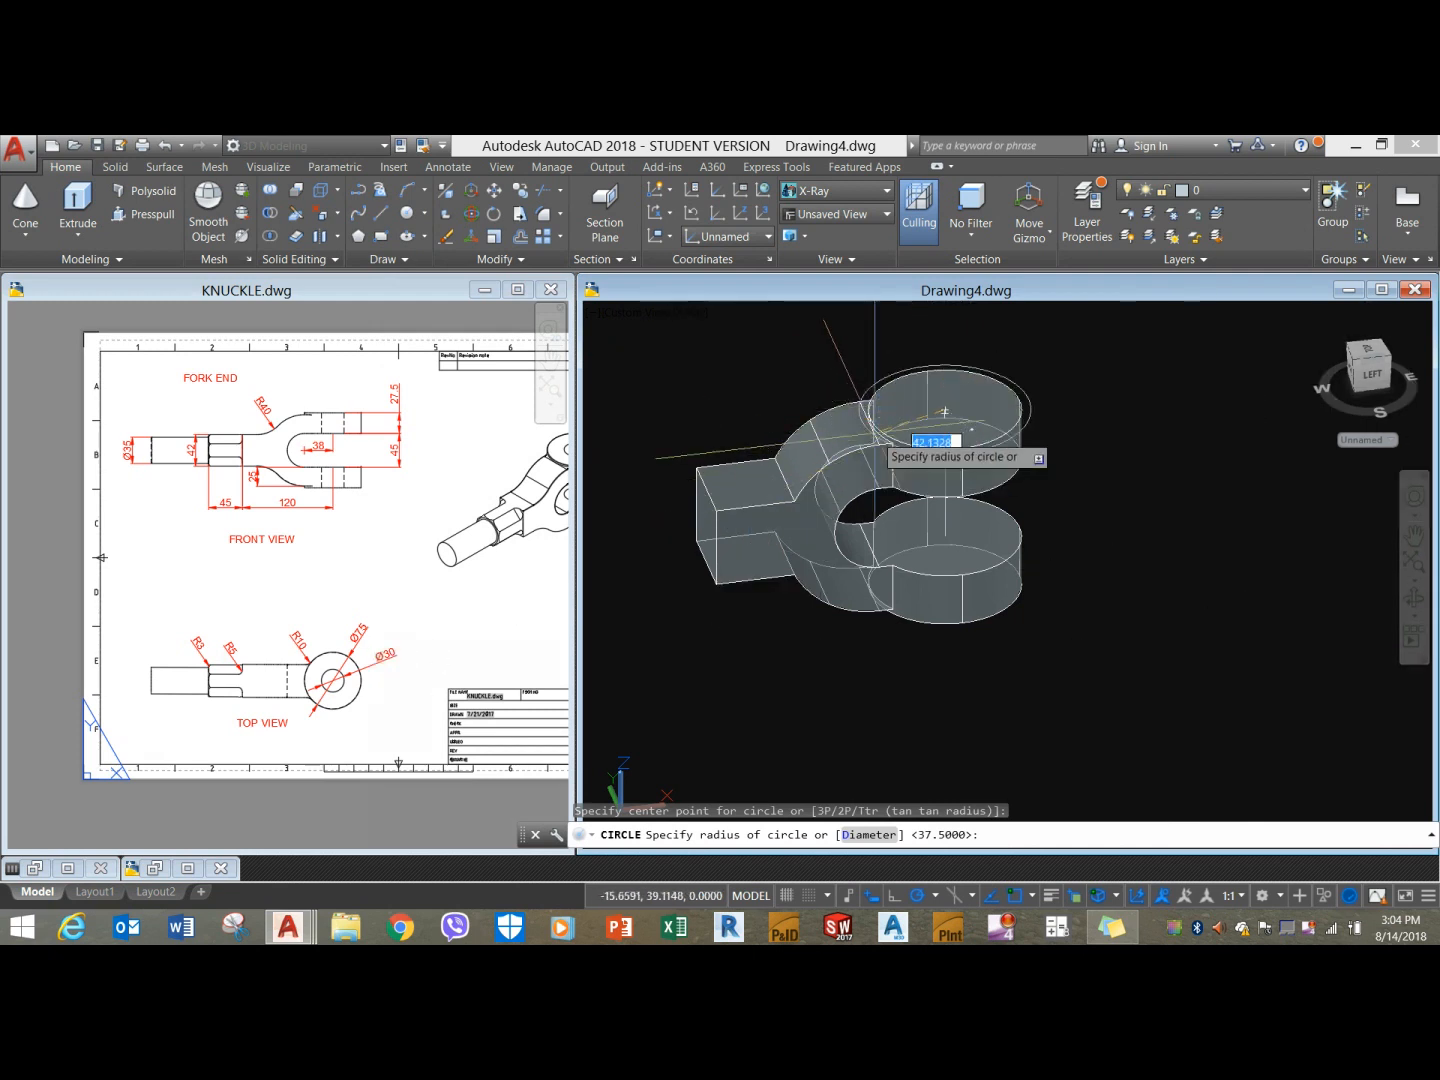
pyautogui.write('d')
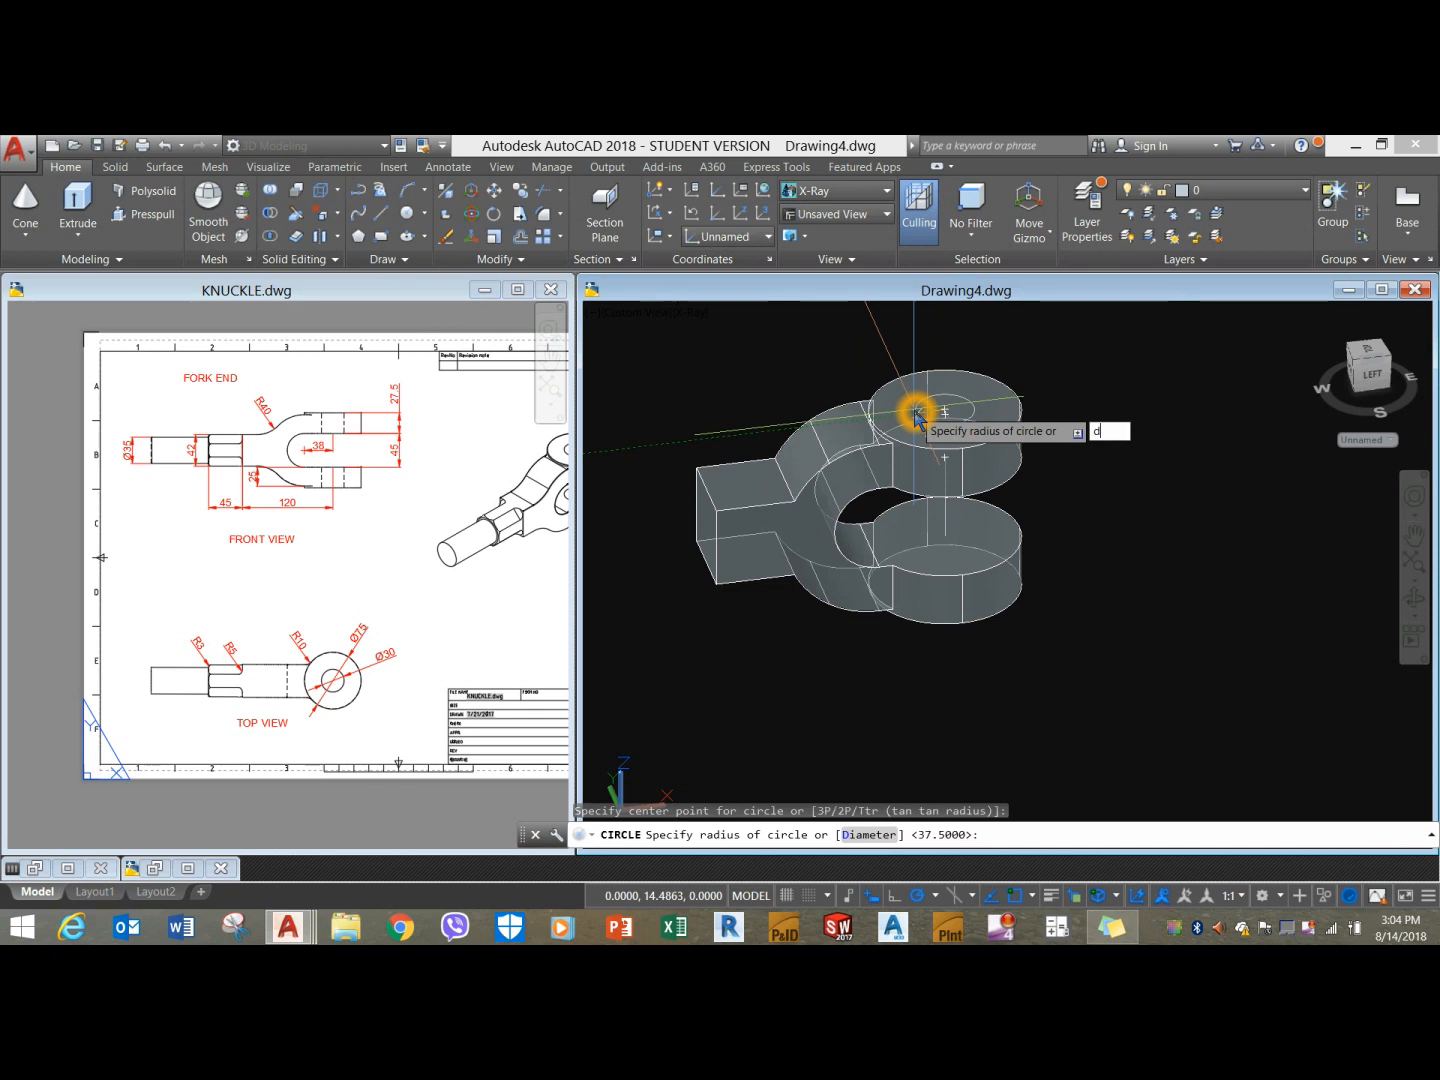
pyautogui.press('Return')
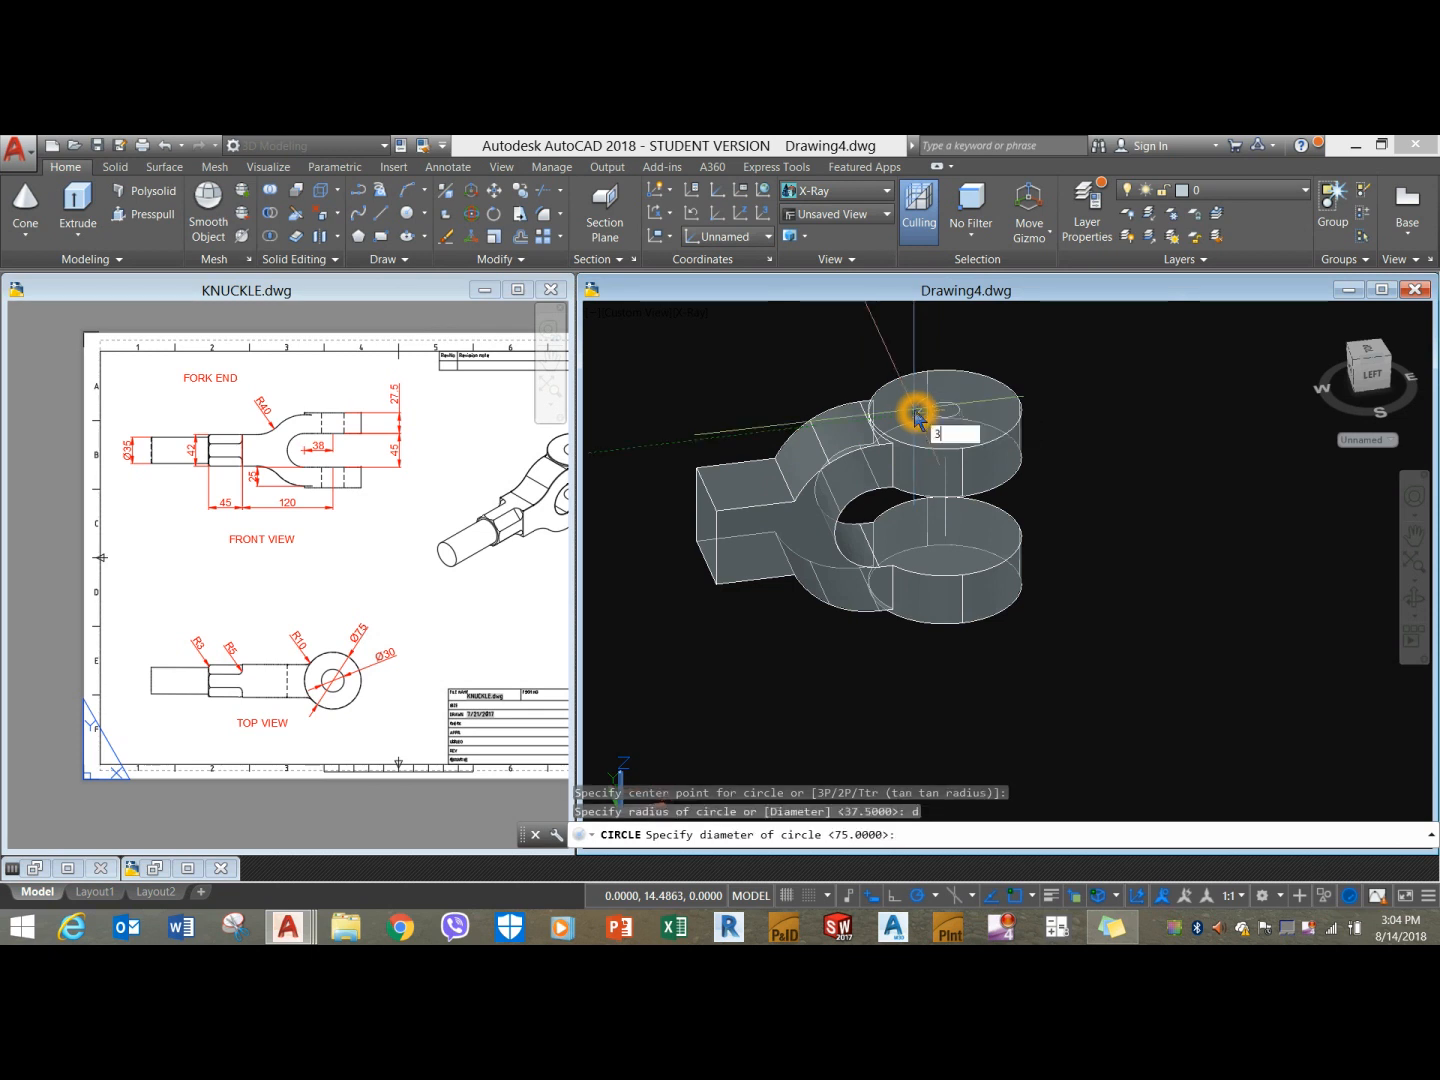
pyautogui.press('Return')
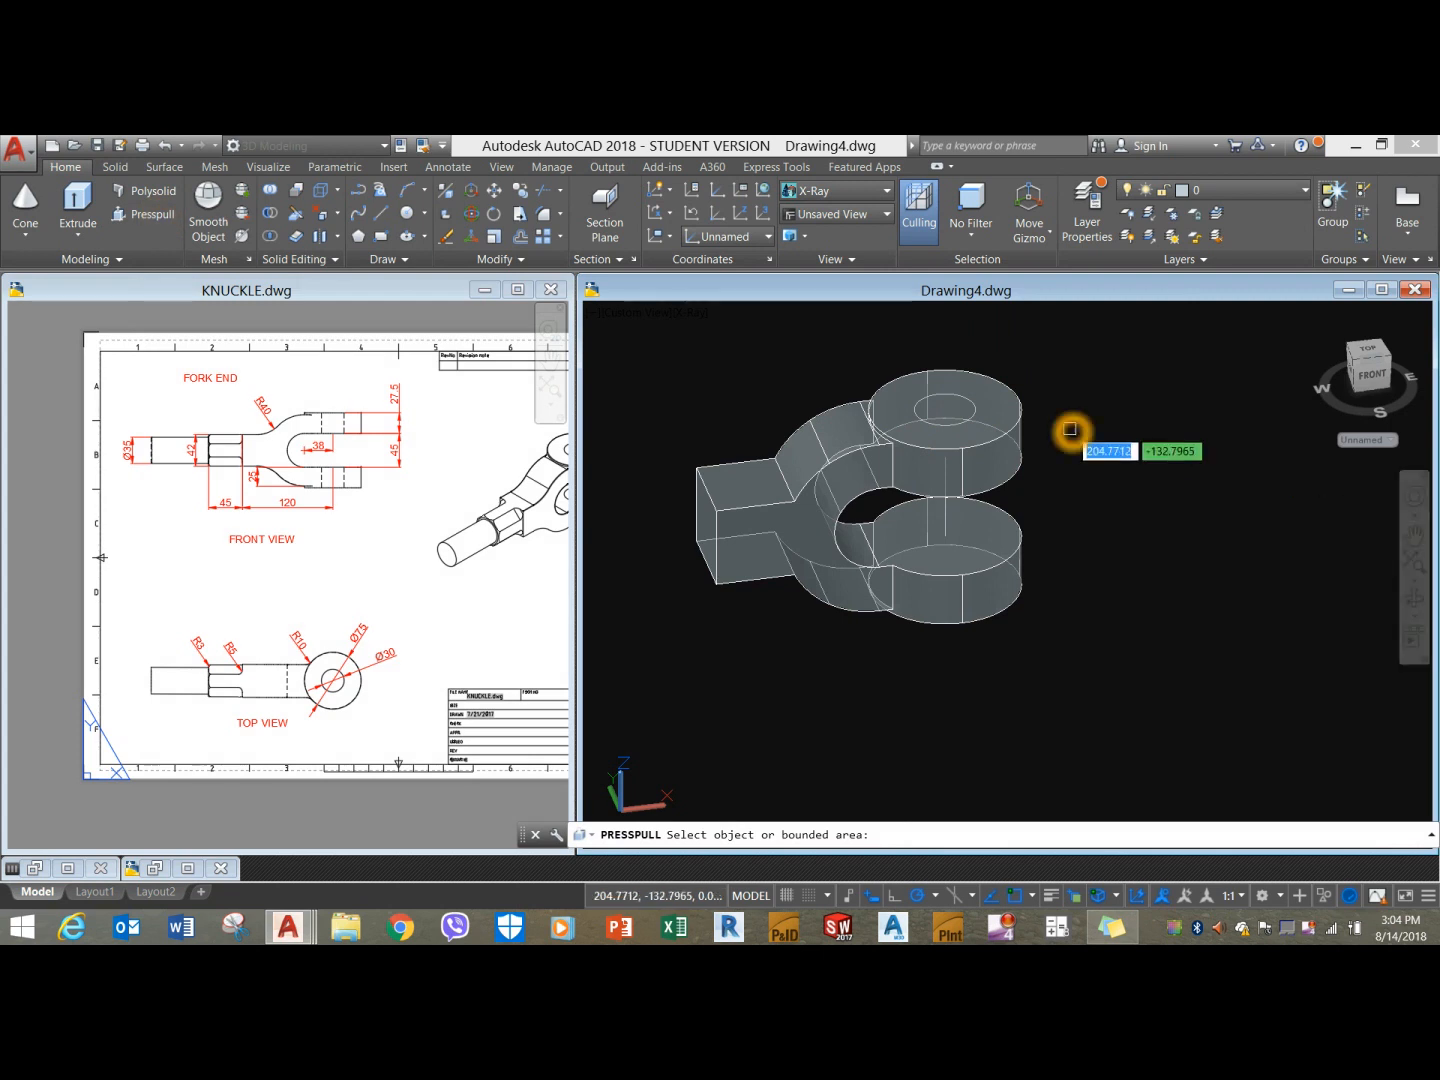
# Presspull the diameter 30 circle downward past the lower eye to cut the pin hole through both fork eyes.
pyautogui.click(955, 406)
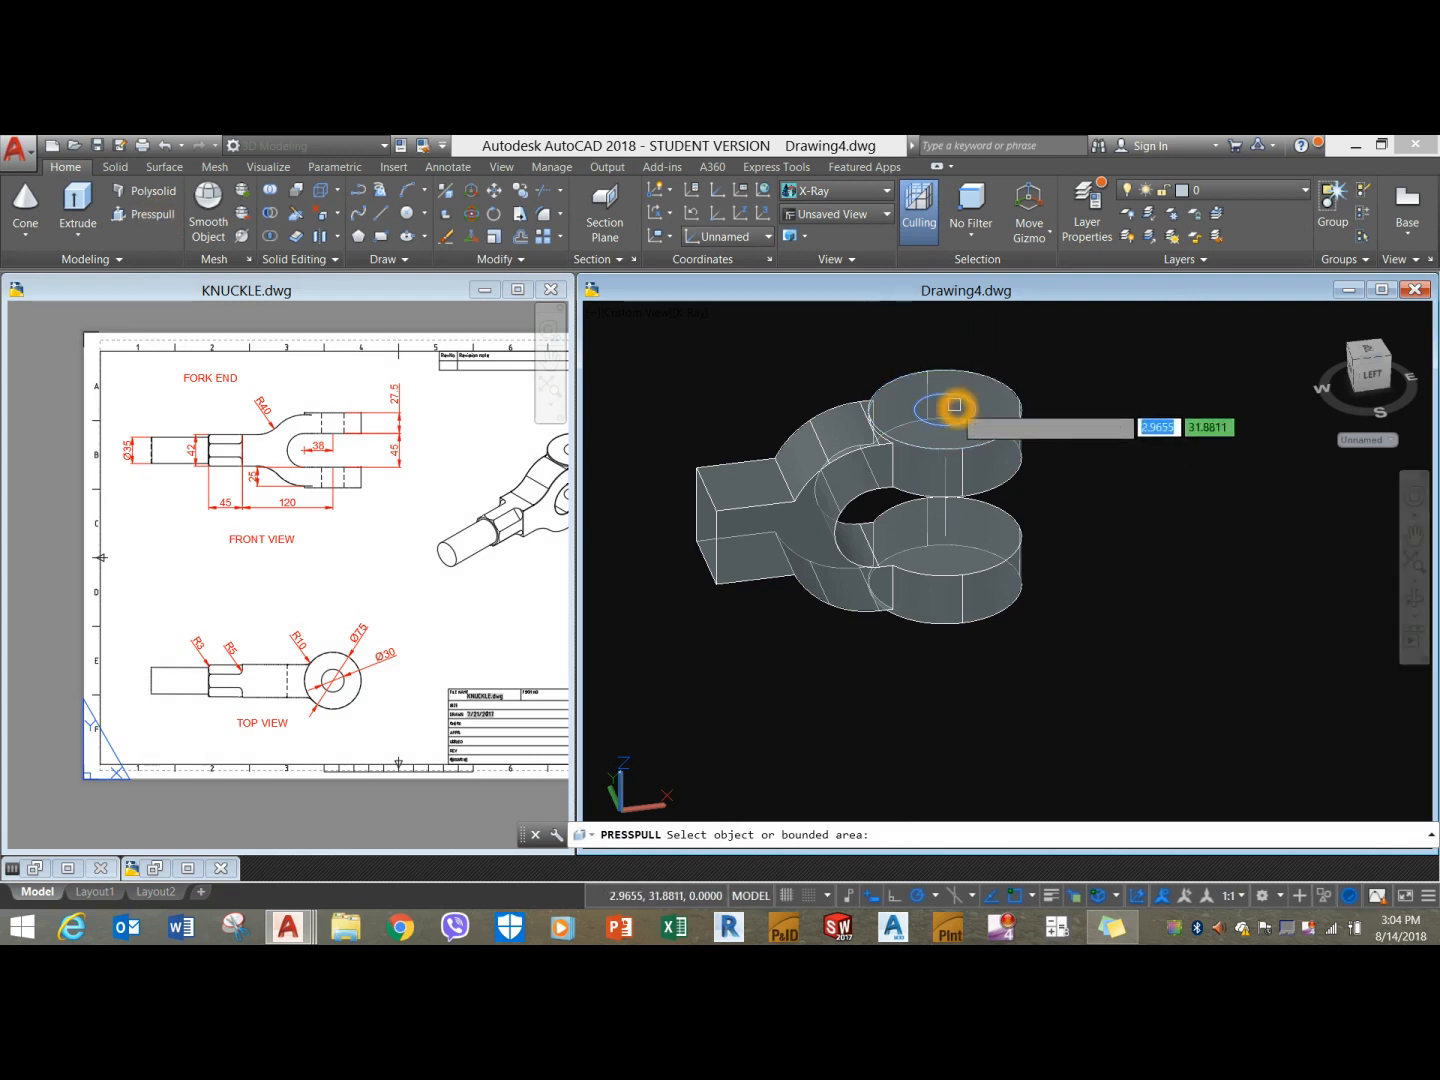
pyautogui.moveTo(955, 406); pyautogui.dragTo(1048, 704)
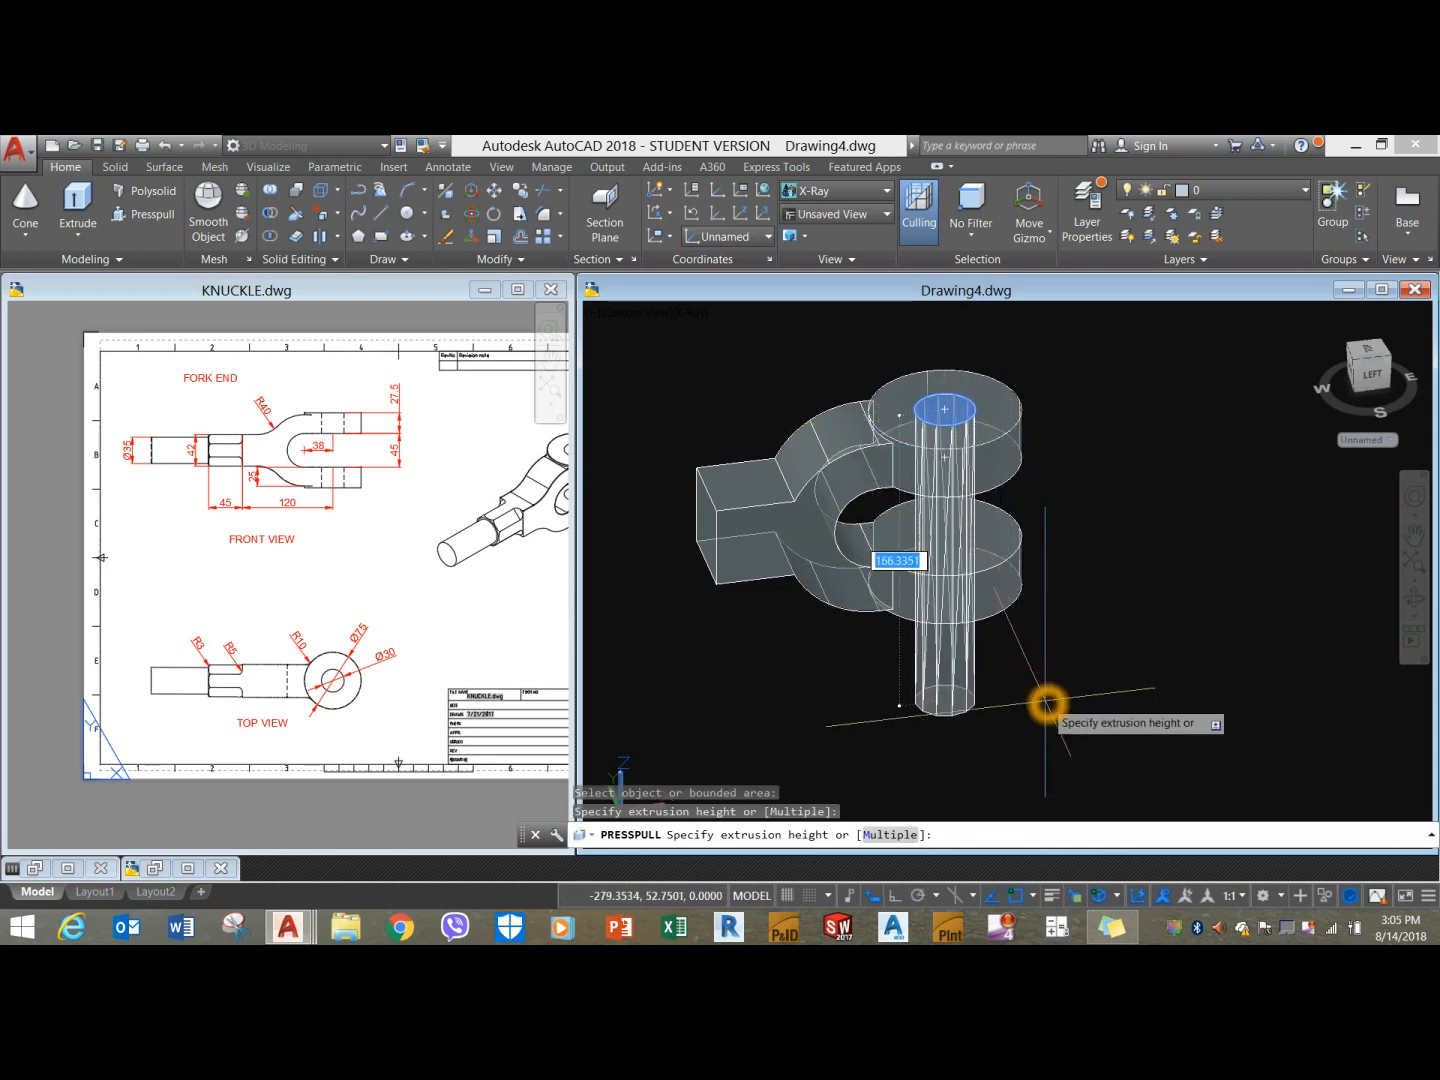
pyautogui.click(1048, 703)
pyautogui.rightClick(1103, 533)
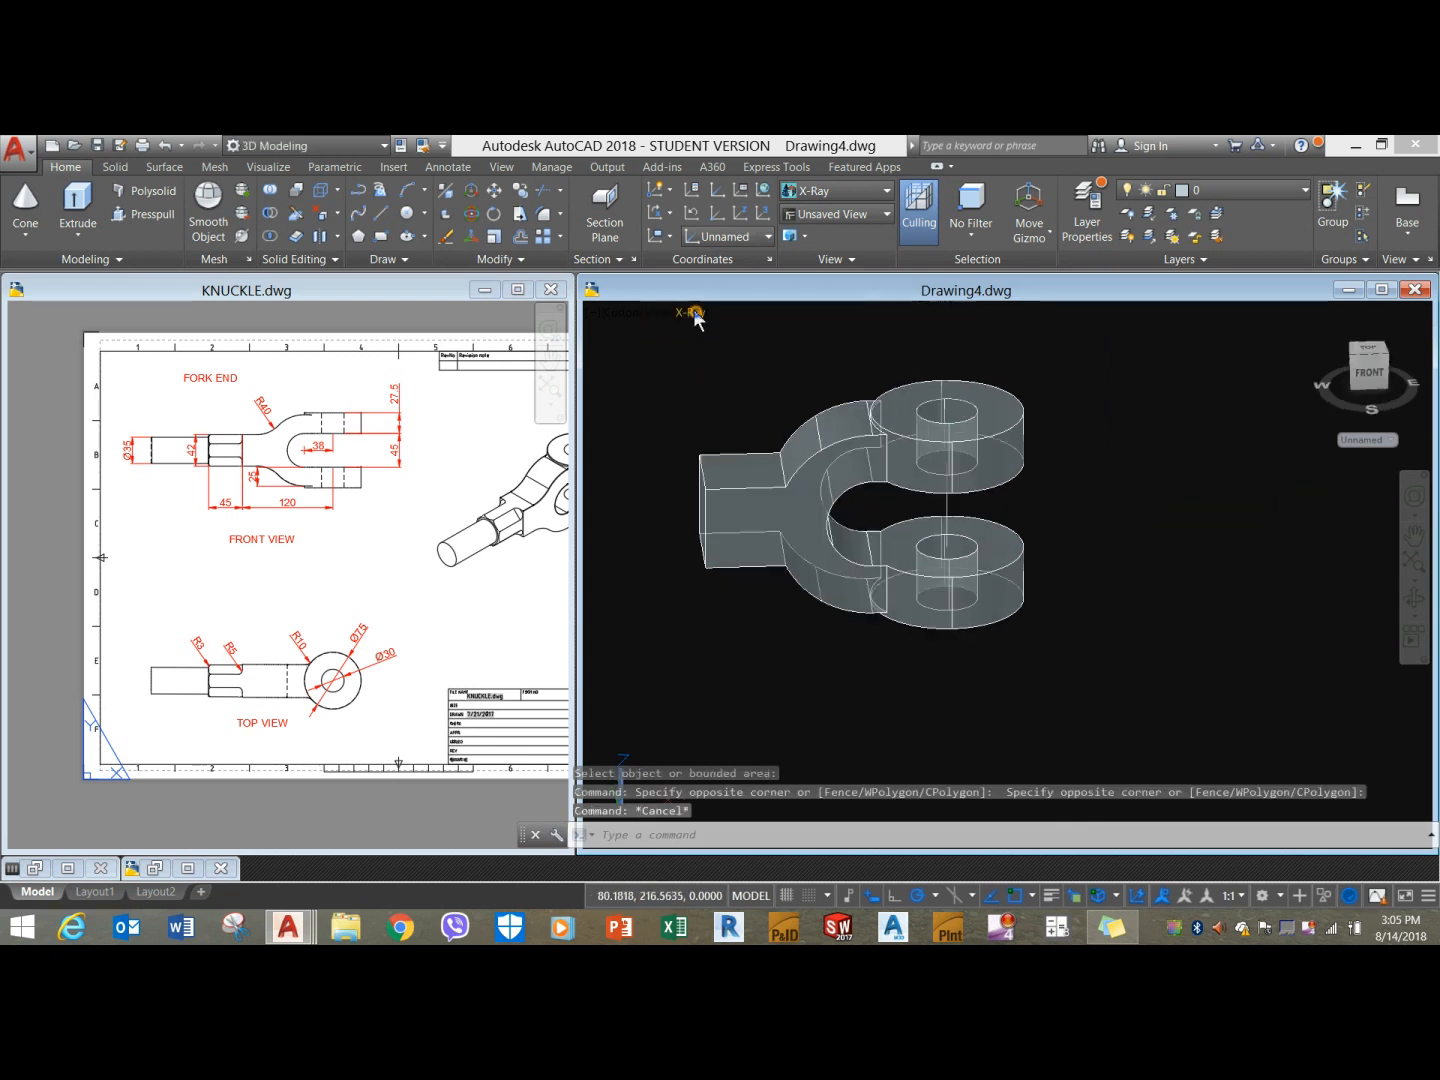
# Set the visual style to Shaded with edges and orbit the model to show the fork's square shank end.
pyautogui.click(693, 315)
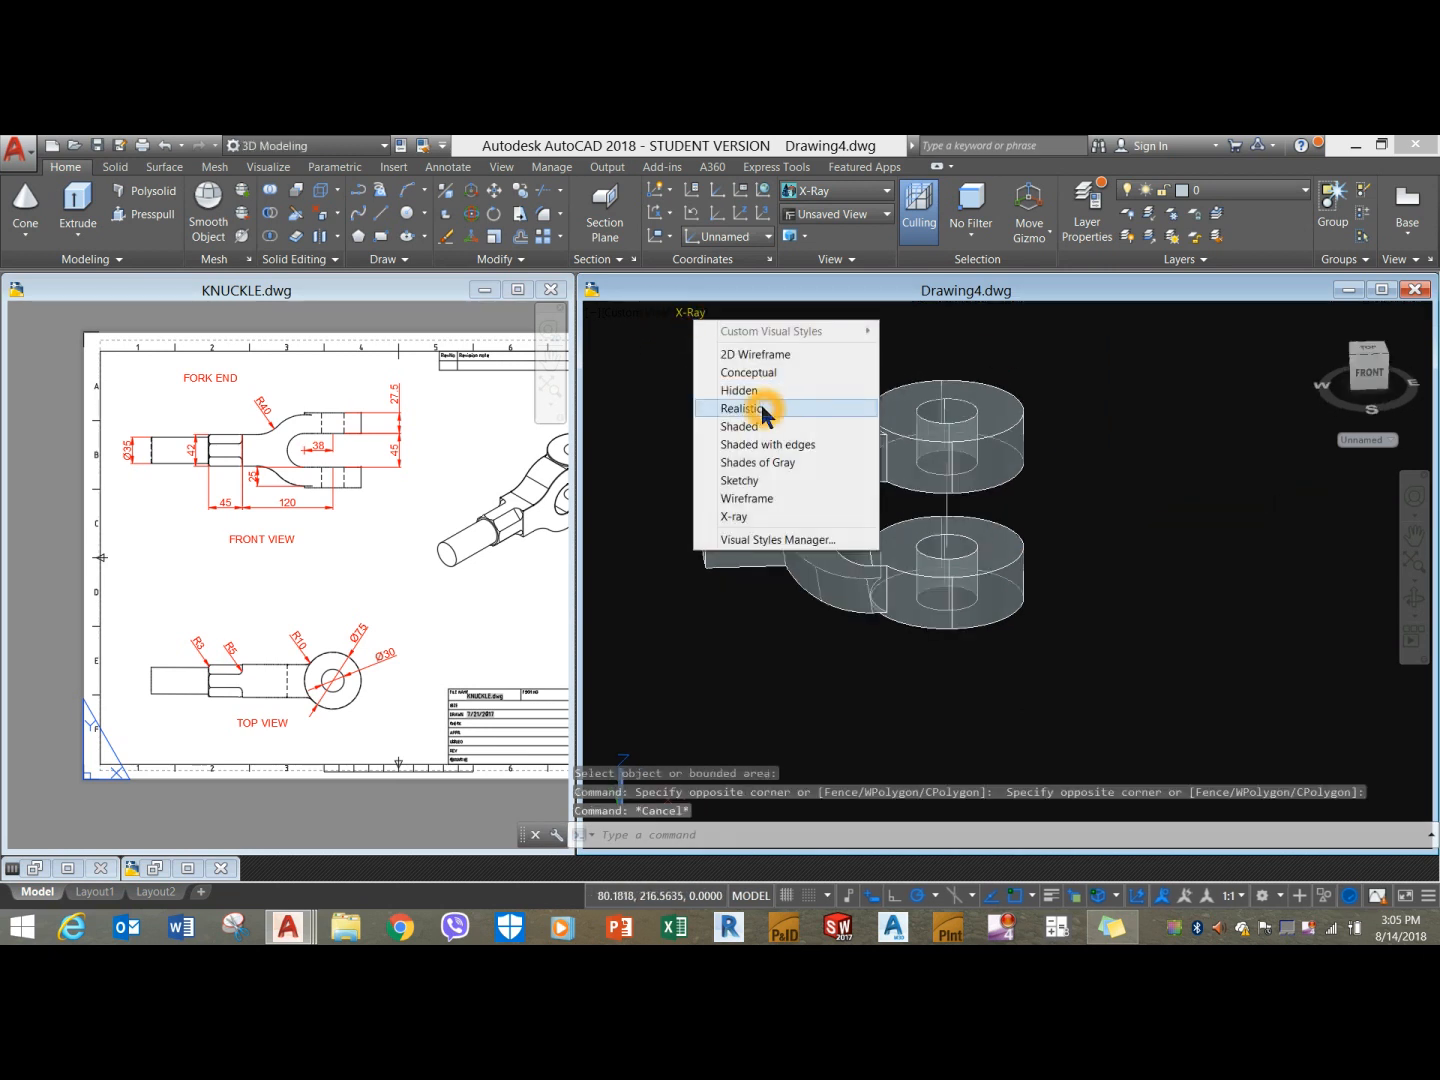
pyautogui.click(766, 443)
pyautogui.scroll(-2, 748, 501)
pyautogui.keyDown('shift'); pyautogui.moveTo(748, 502); pyautogui.dragTo(880, 514, button='middle'); pyautogui.keyUp('shift')
pyautogui.moveTo(880, 522); pyautogui.dragTo(970, 446, button='middle')
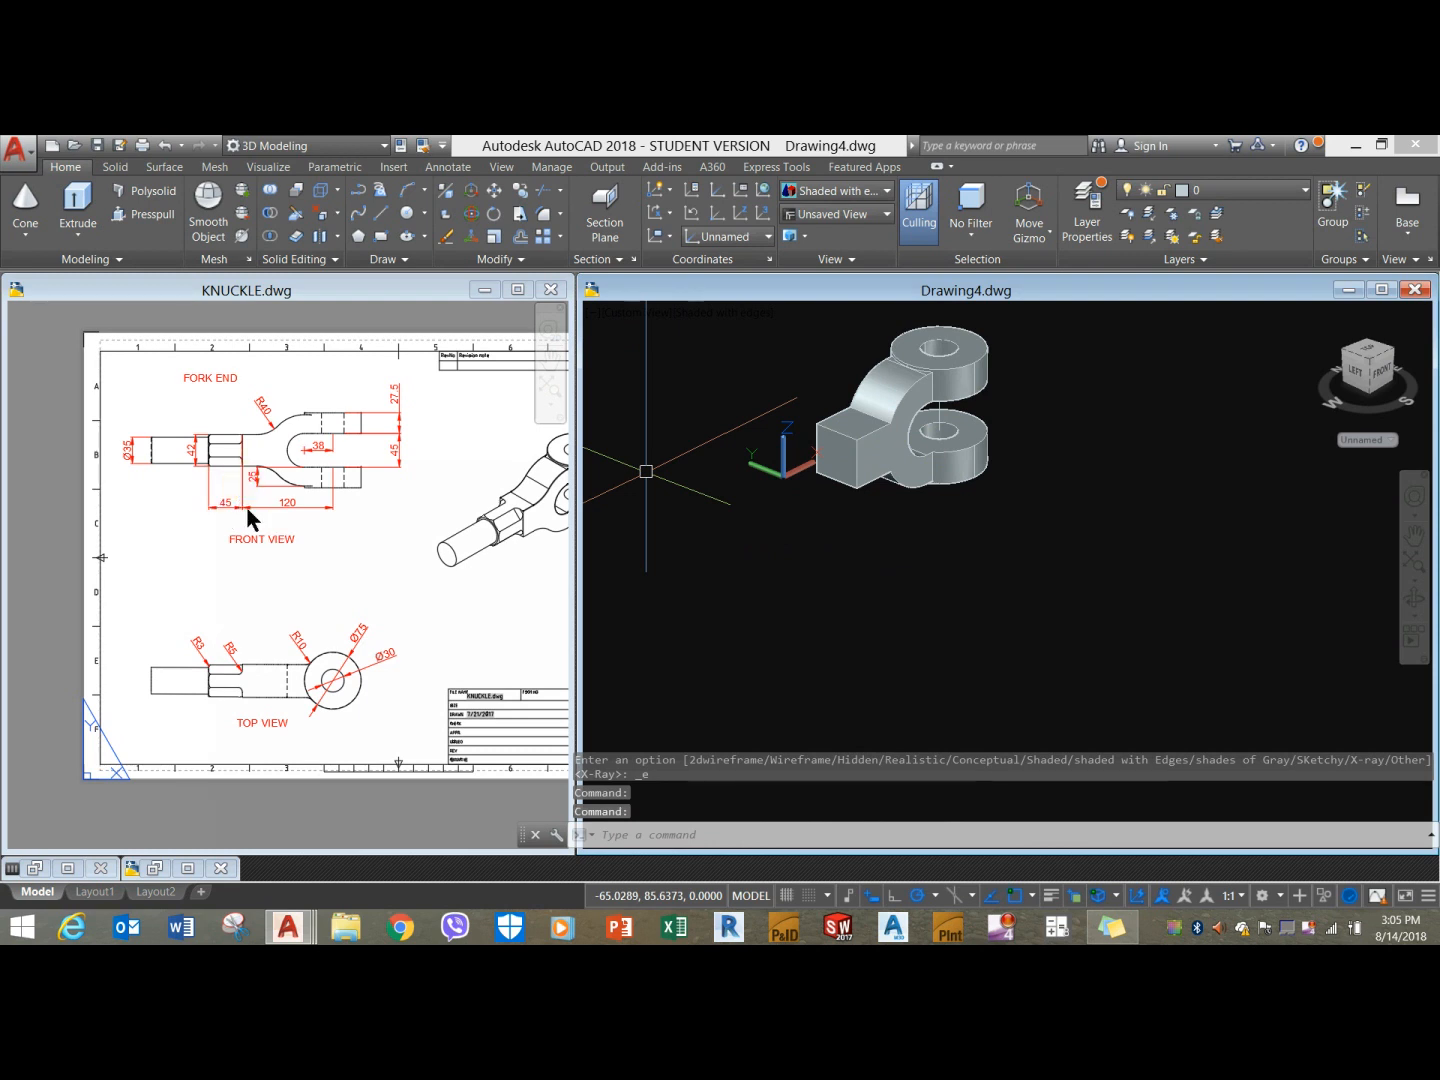
pyautogui.click(237, 516)
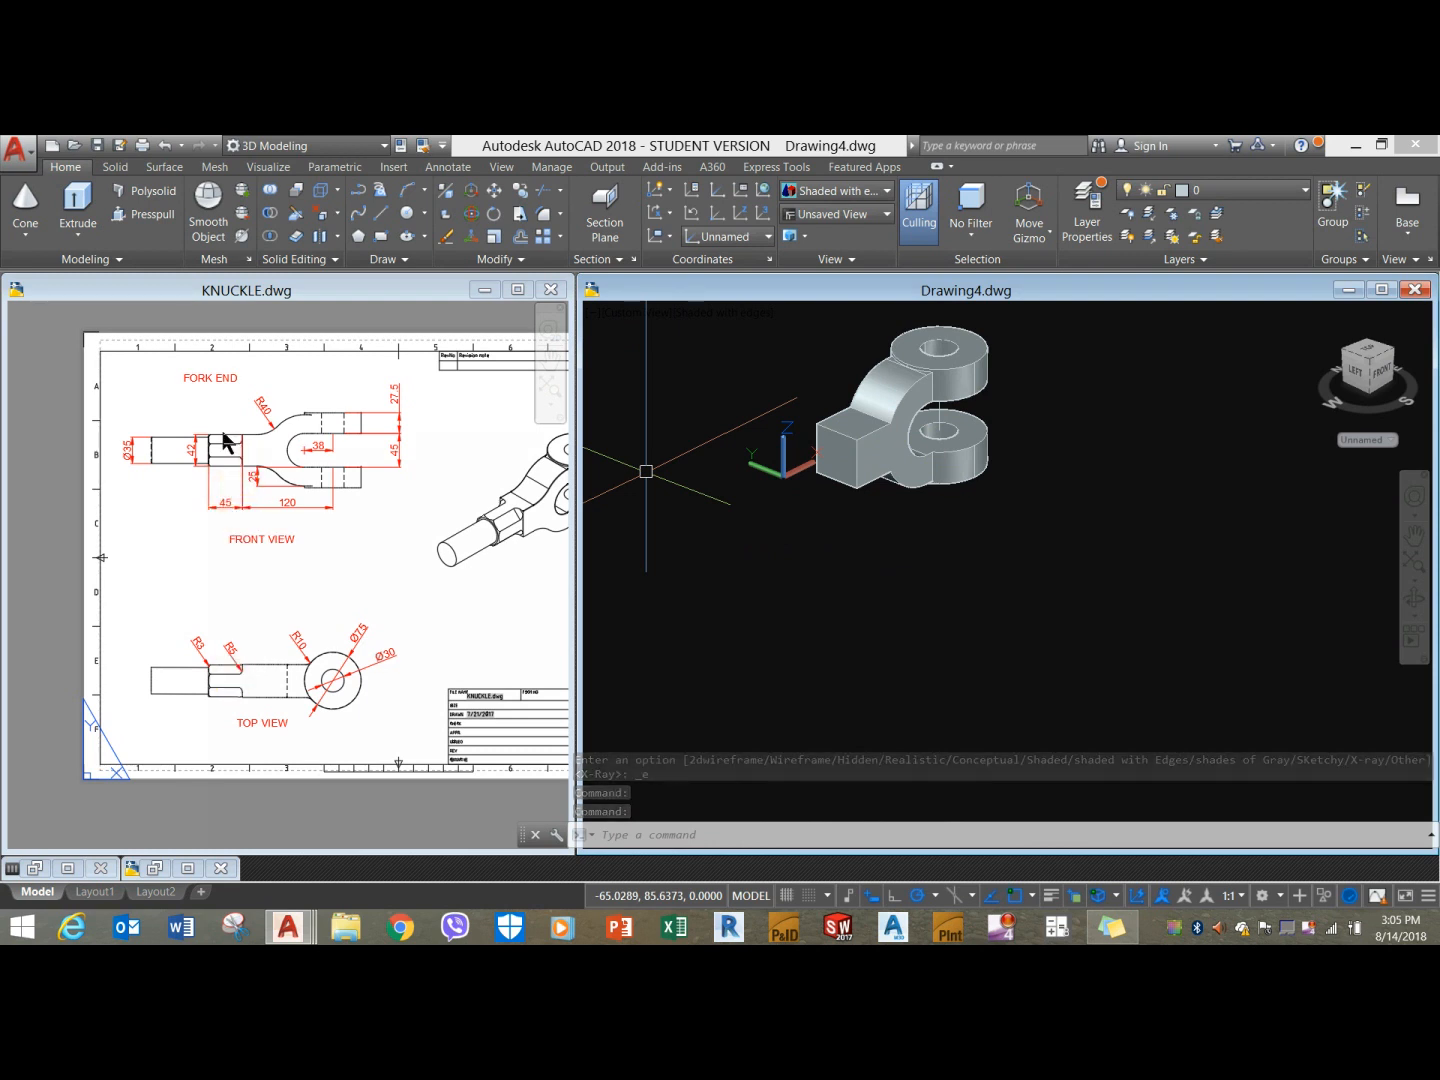
pyautogui.click(376, 239)
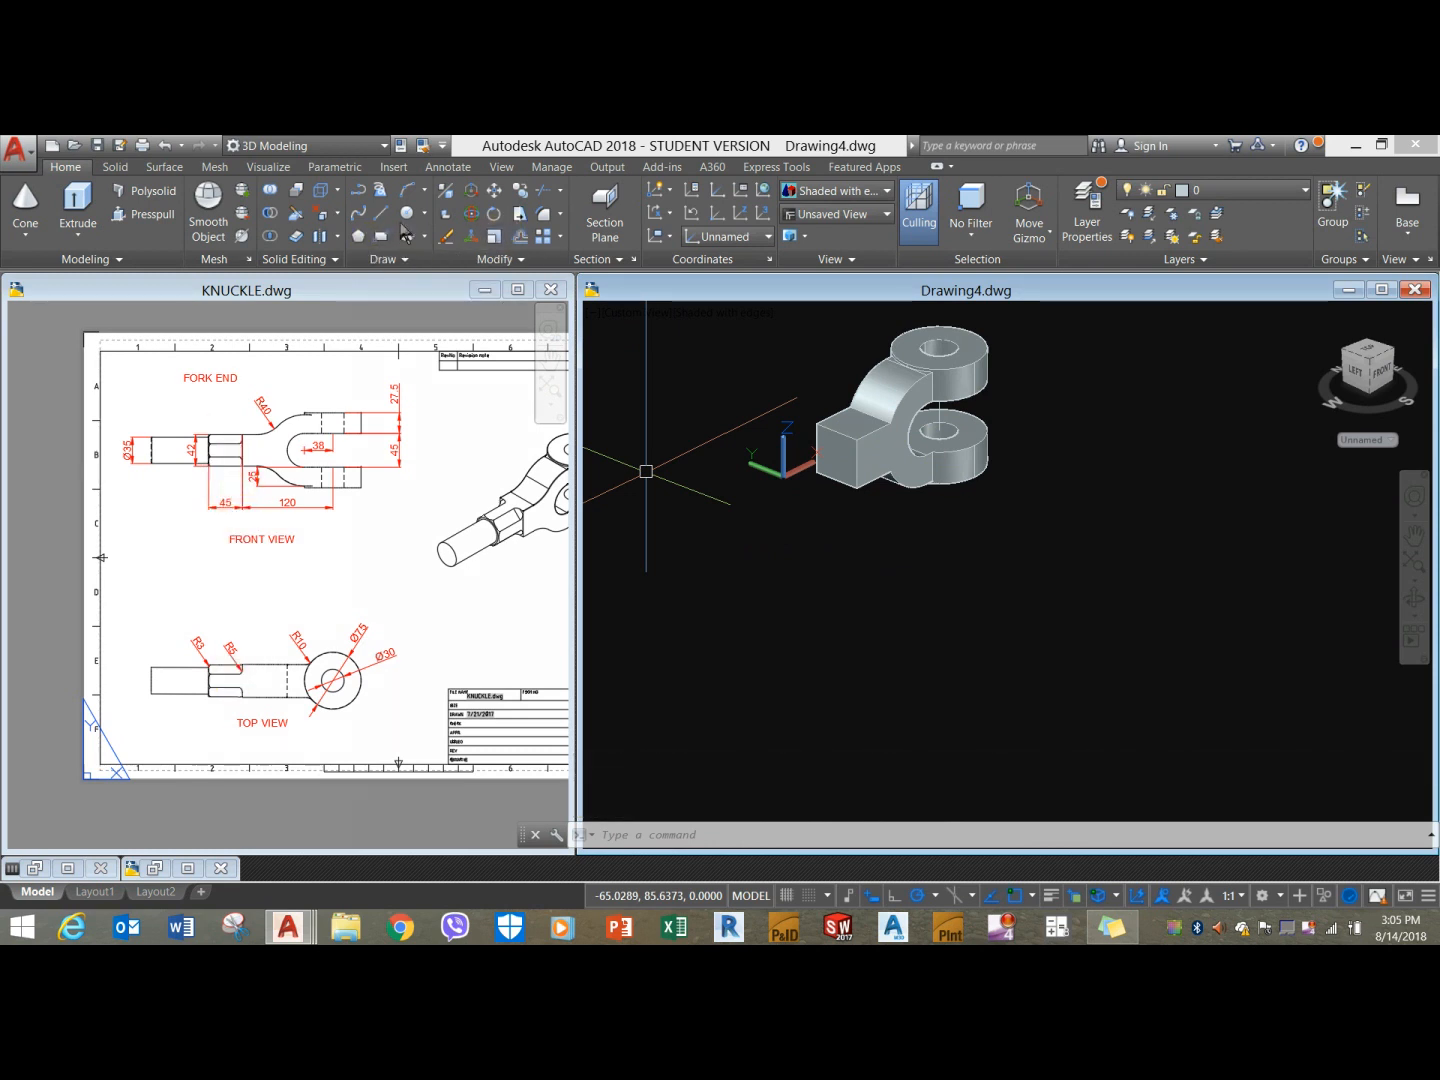
pyautogui.click(407, 216)
pyautogui.scroll(4, 829, 476)
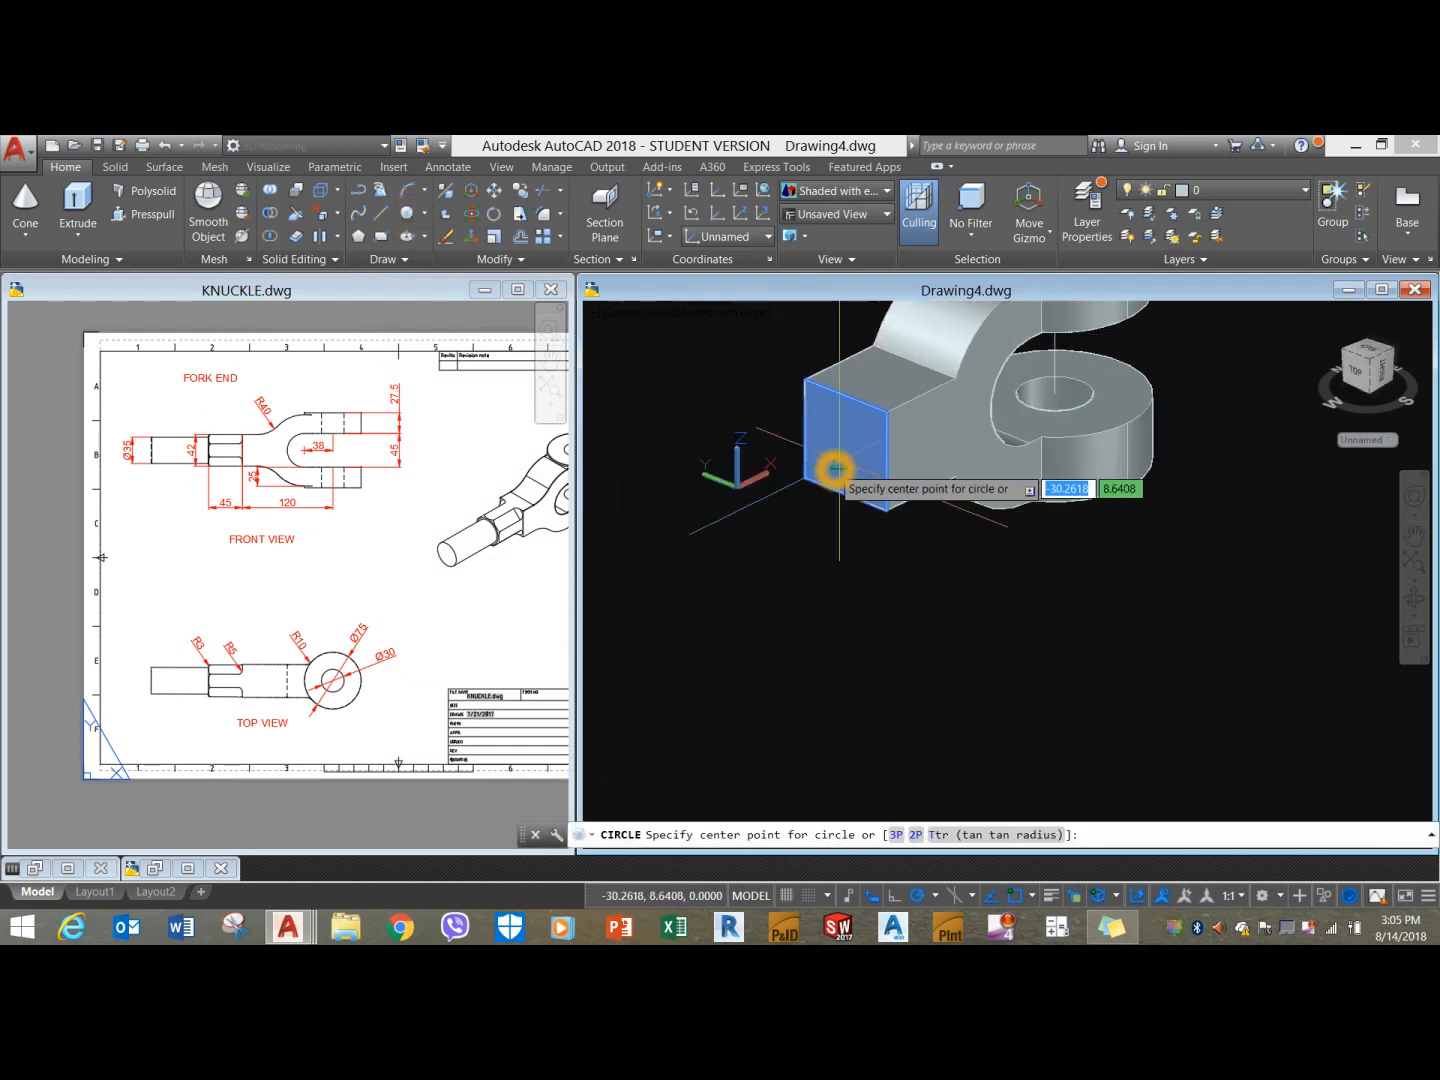
pyautogui.scroll(1, 846, 445)
pyautogui.moveTo(846, 445); pyautogui.dragTo(865, 379, button='middle')
pyautogui.press('Escape')
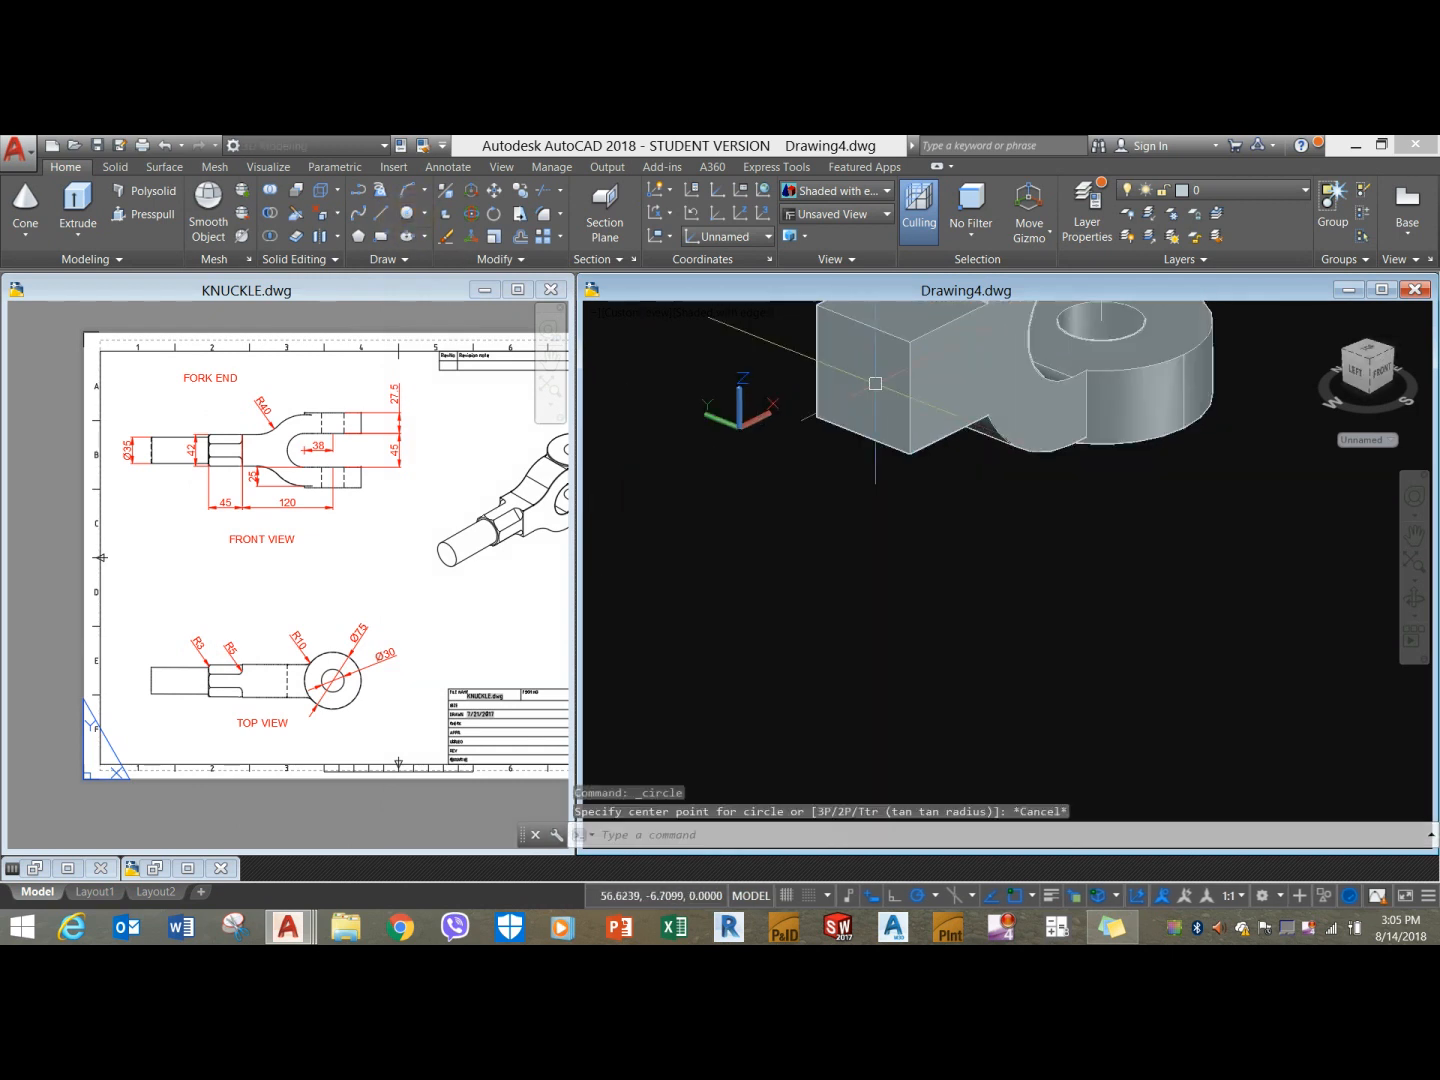
# Check the status bar customization options for the Dynamic UCS setting.
pyautogui.click(1139, 897)
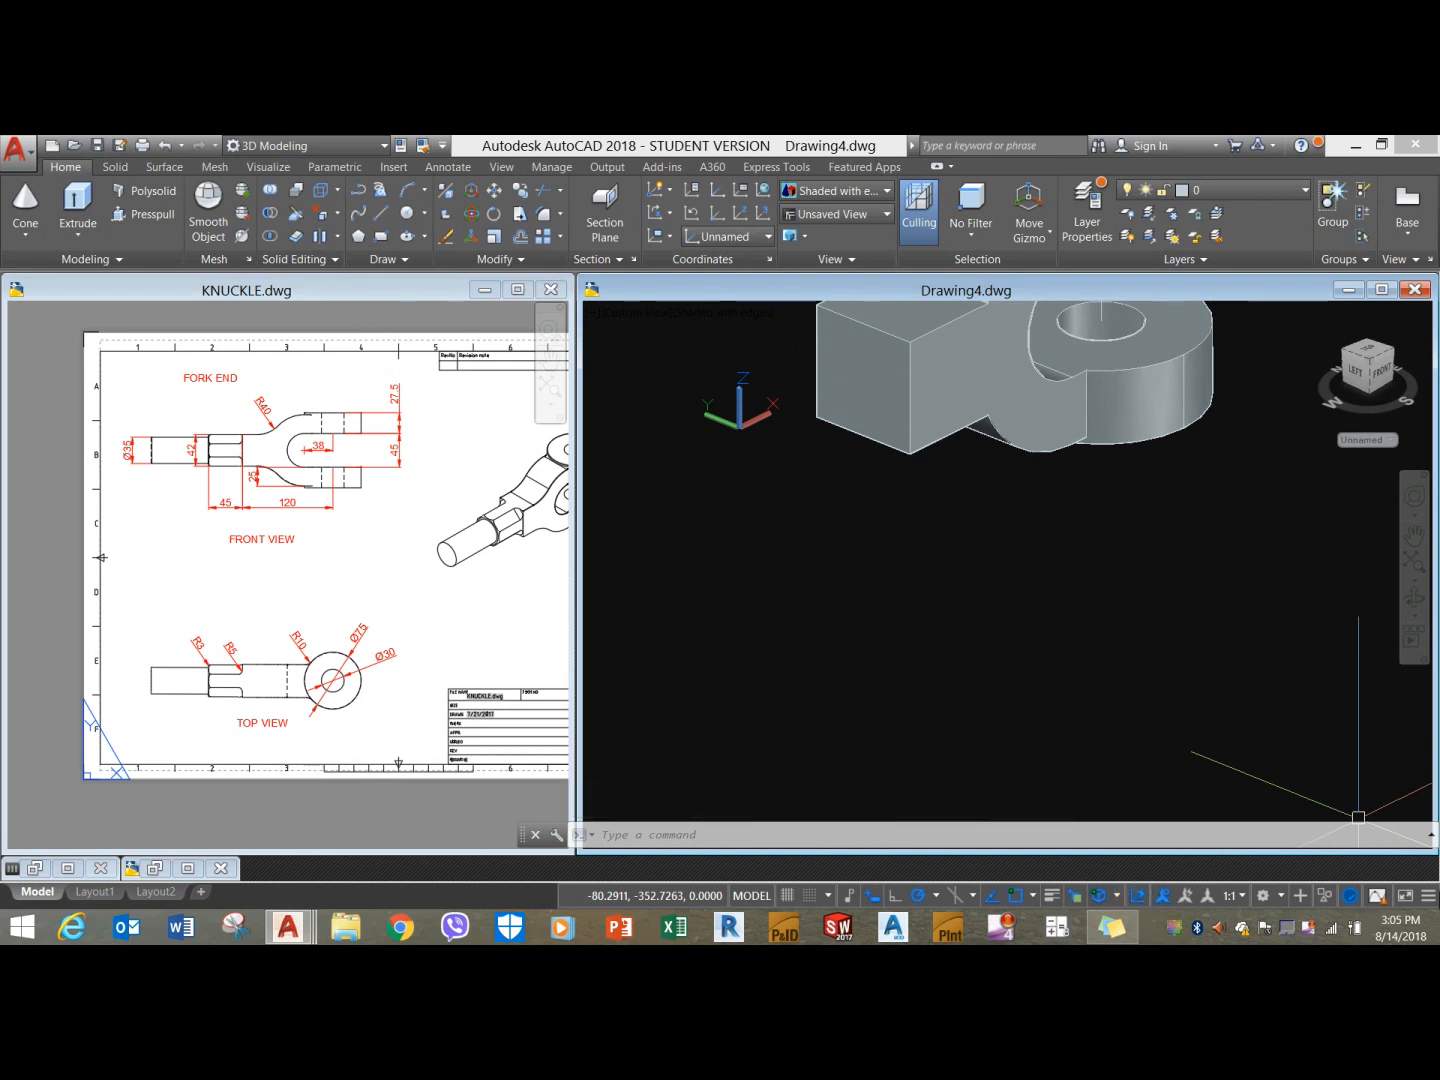
pyautogui.click(1428, 896)
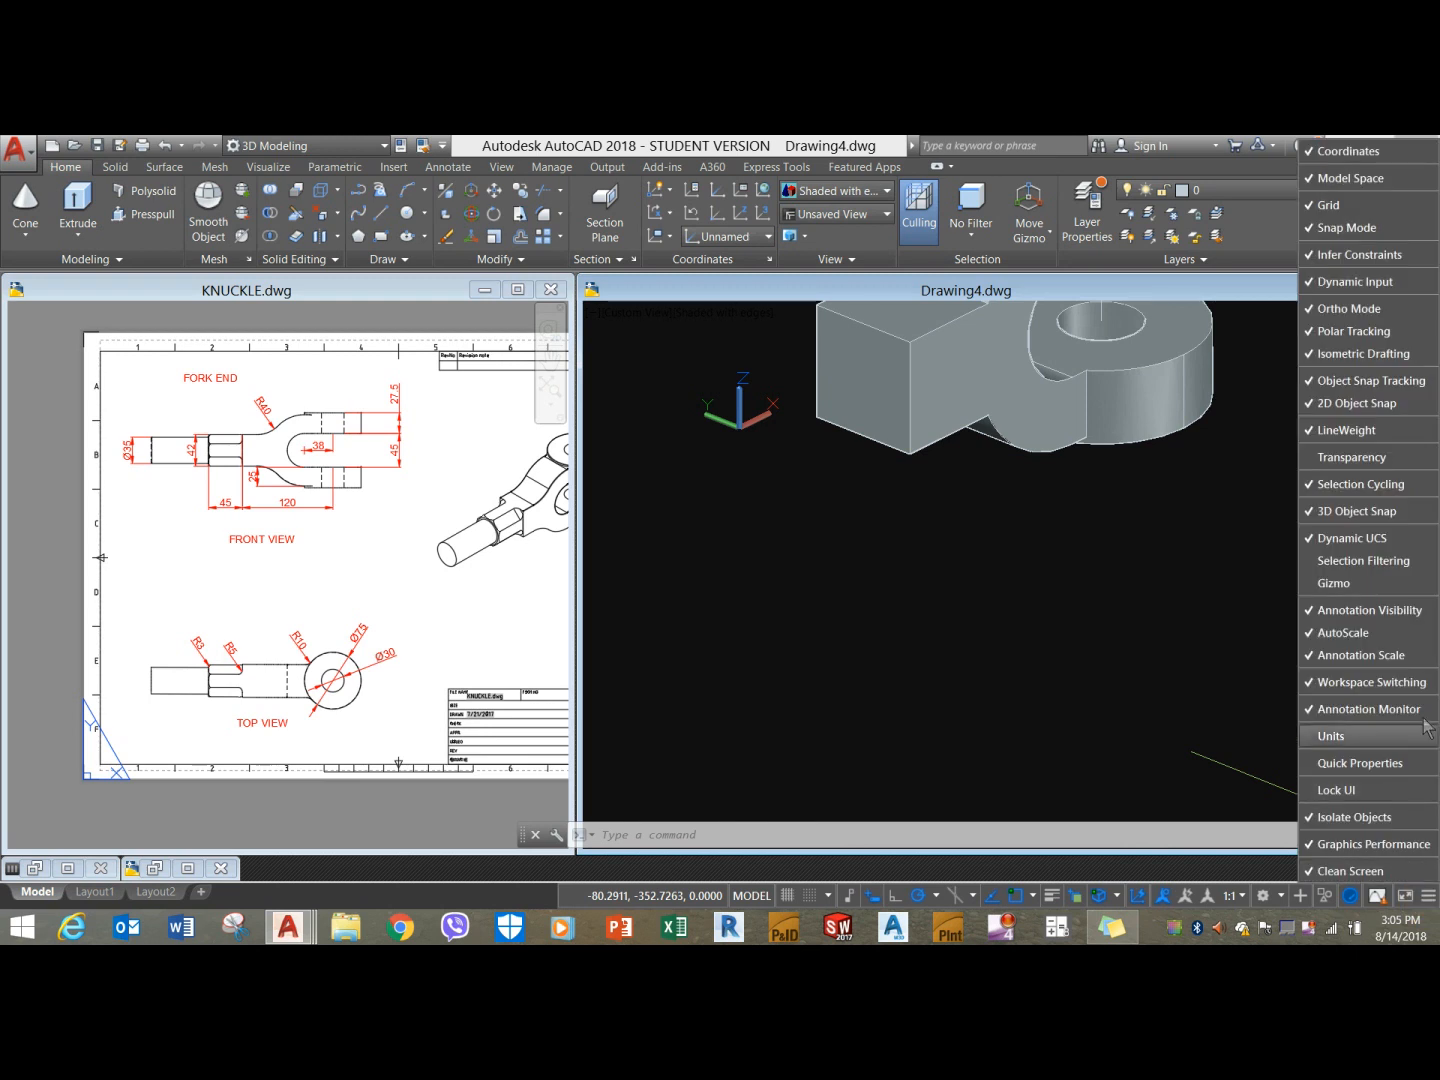
pyautogui.click(1197, 779)
pyautogui.click(1320, 803)
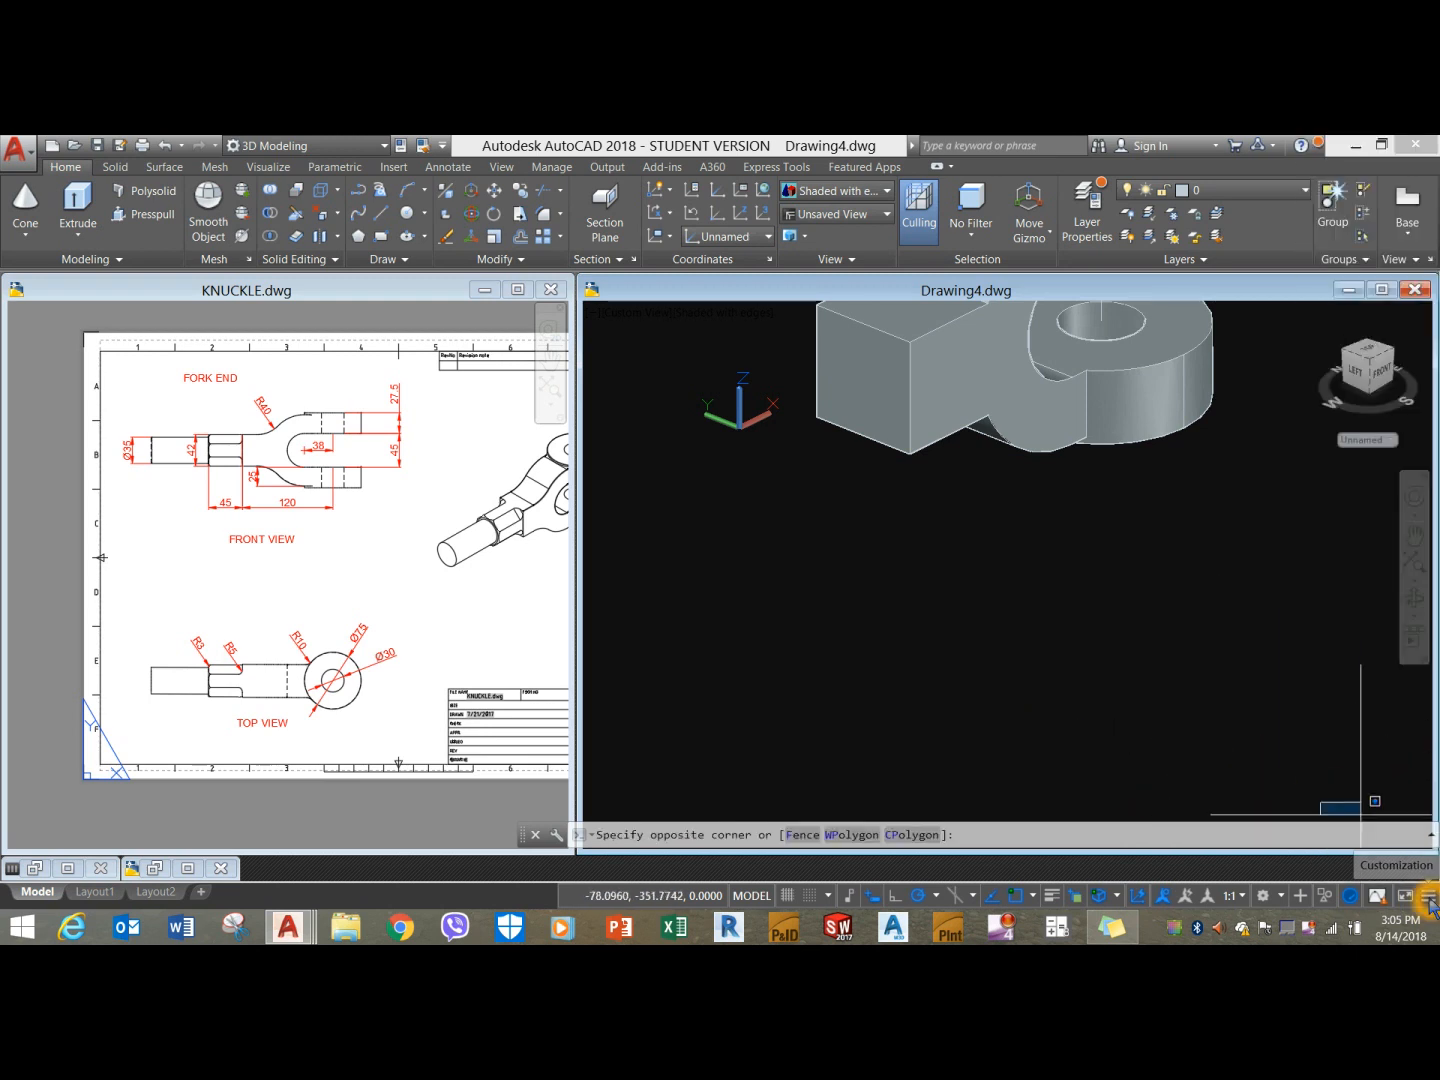
pyautogui.click(1428, 895)
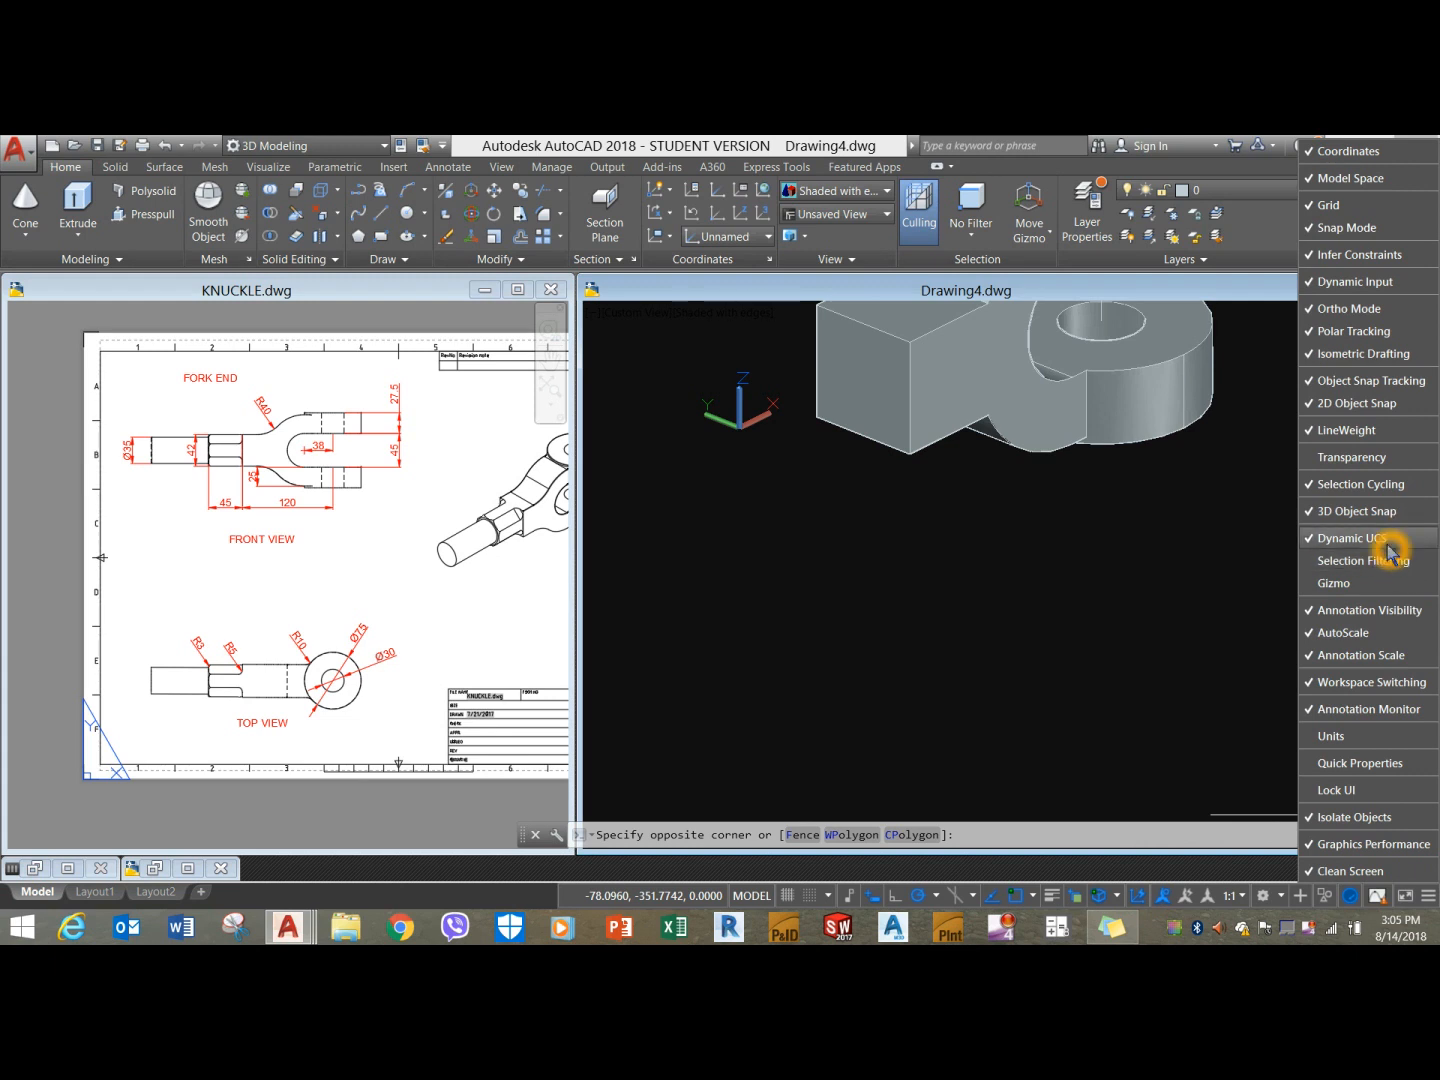
pyautogui.click(1215, 638)
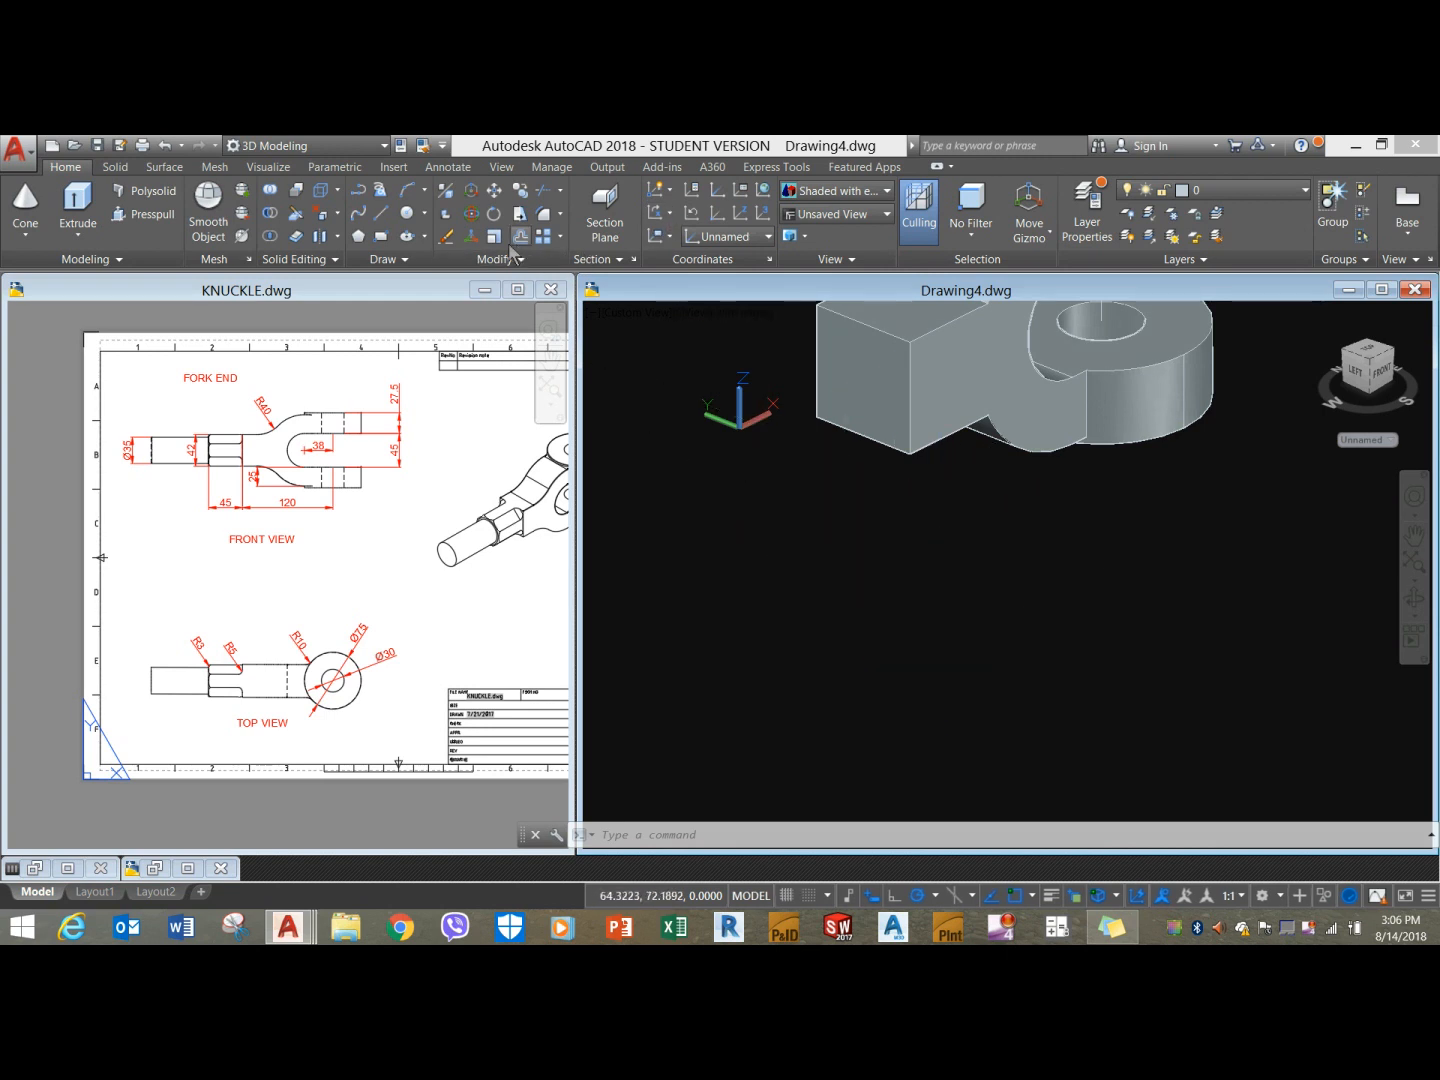
pyautogui.click(414, 216)
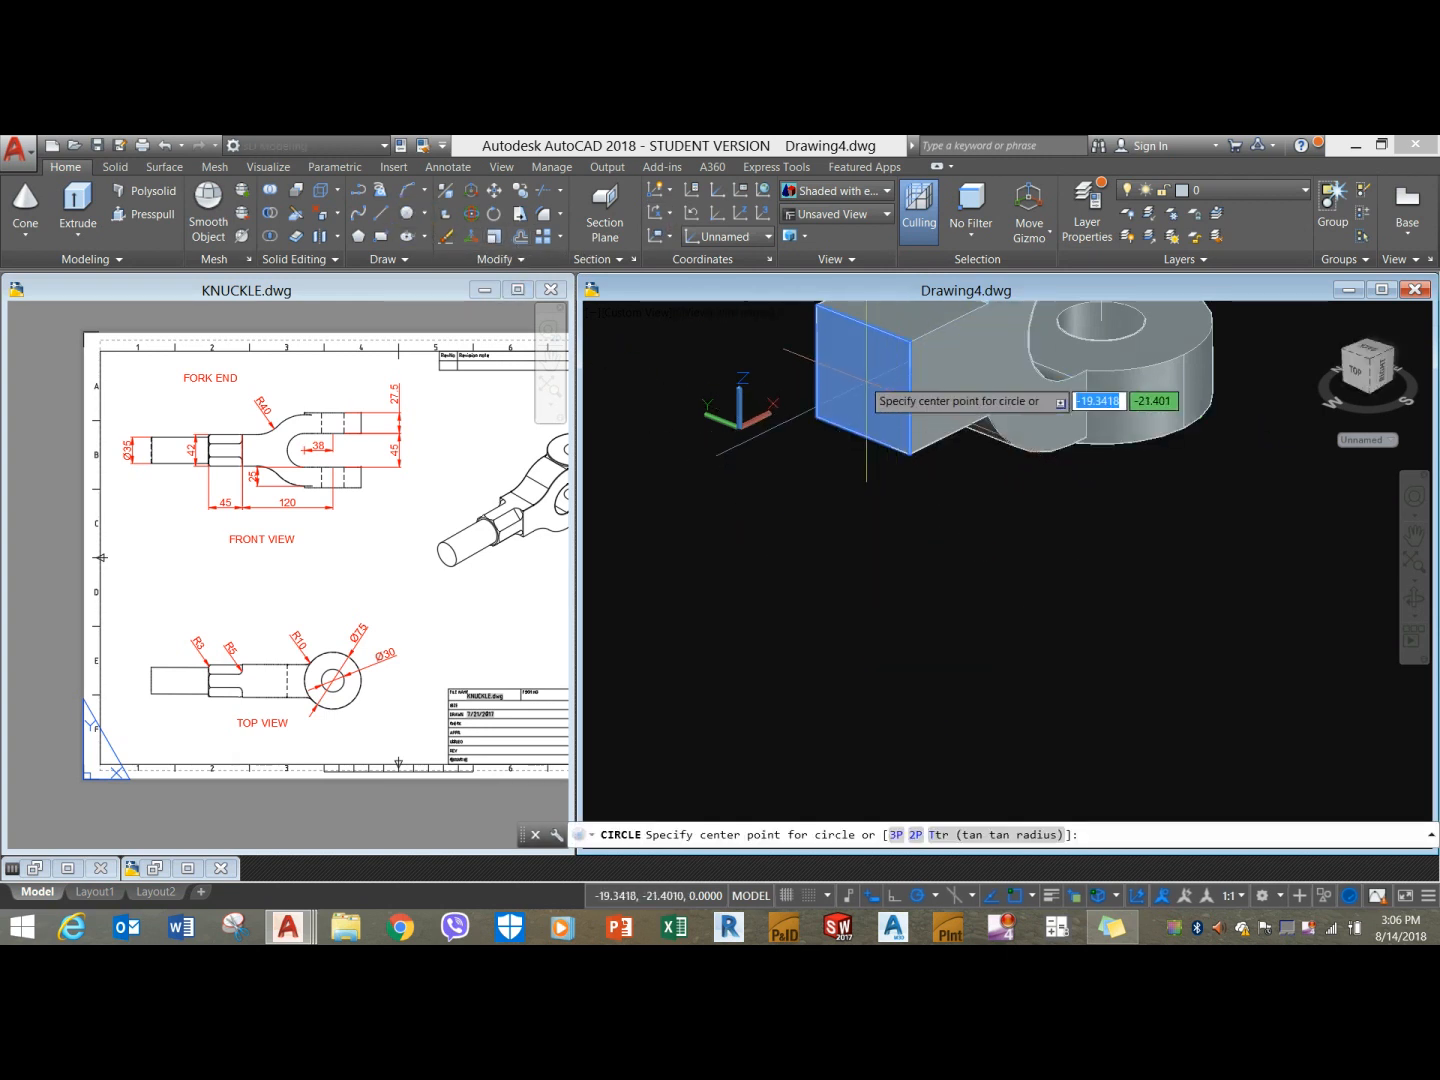
pyautogui.scroll(3, 875, 377)
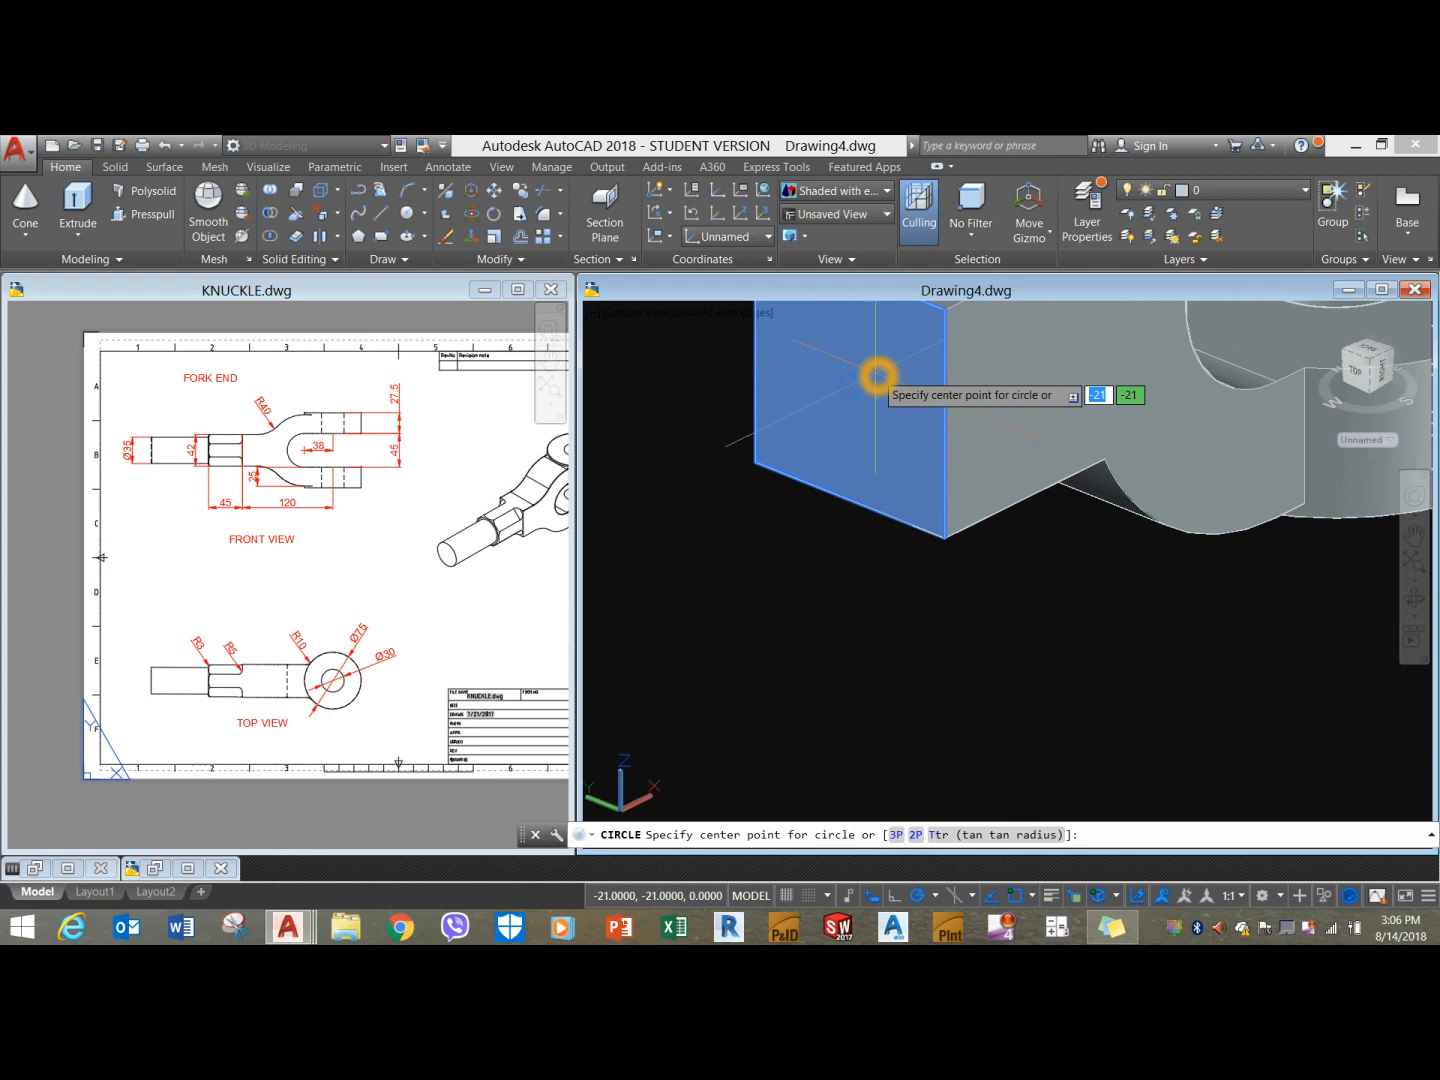
pyautogui.scroll(-4, 885, 411)
pyautogui.press('Escape')
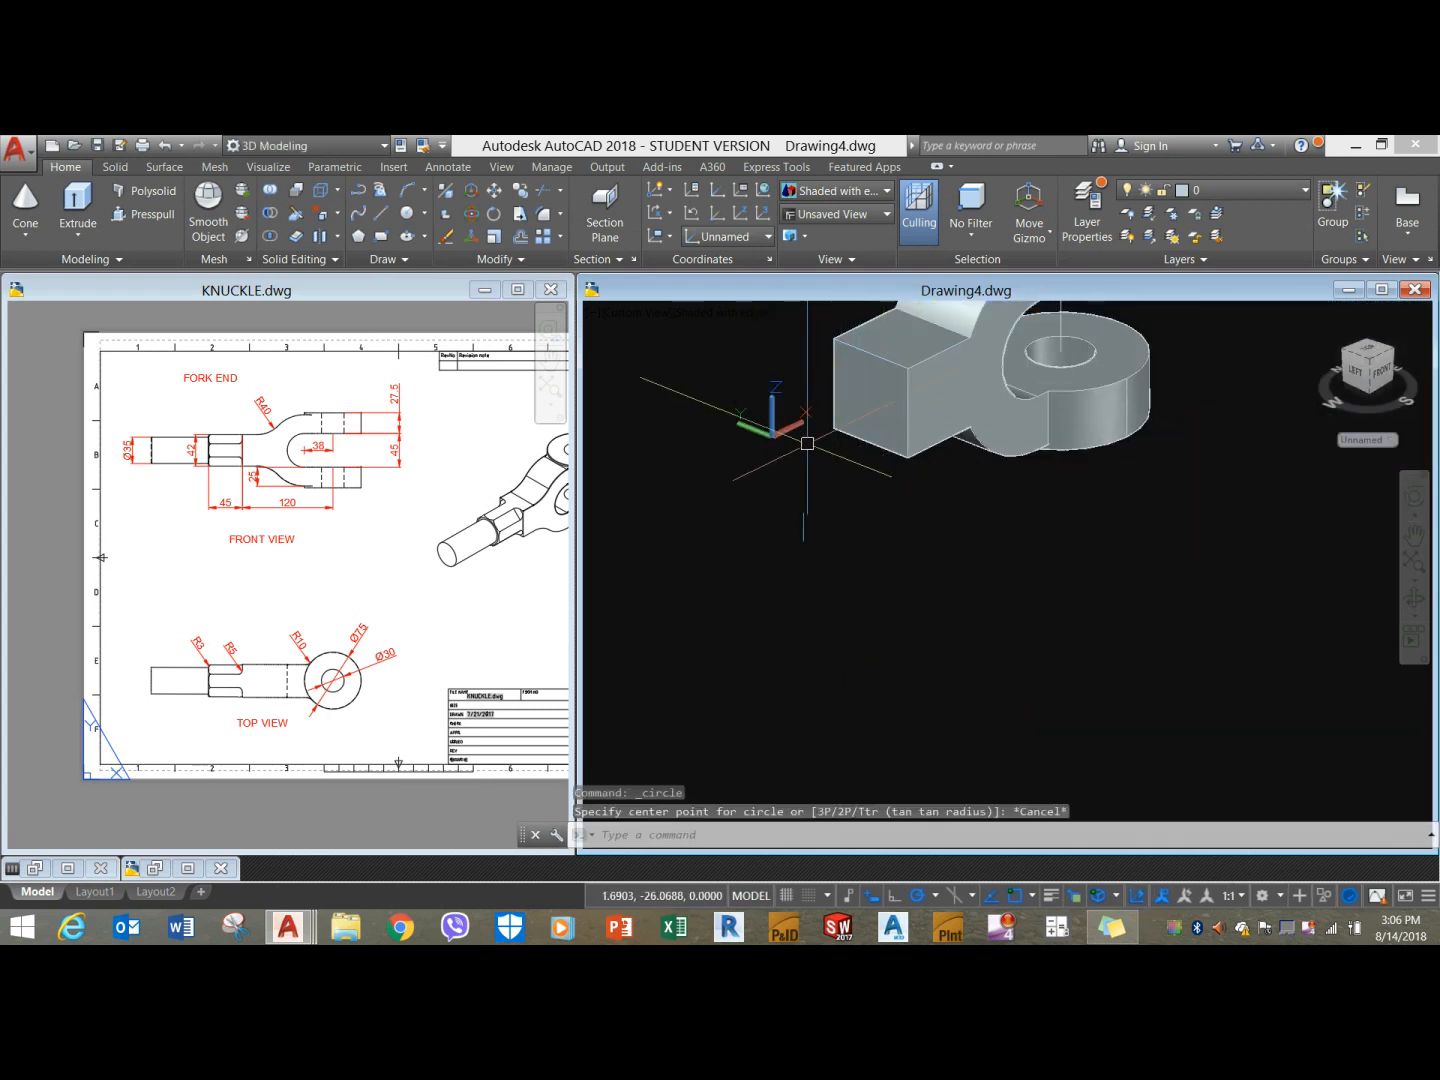
# Draw a circle centred on the square shank's end face, with its radius reaching the midpoint of the face's upper edge.
pyautogui.moveTo(776, 466); pyautogui.dragTo(773, 542, button='middle')
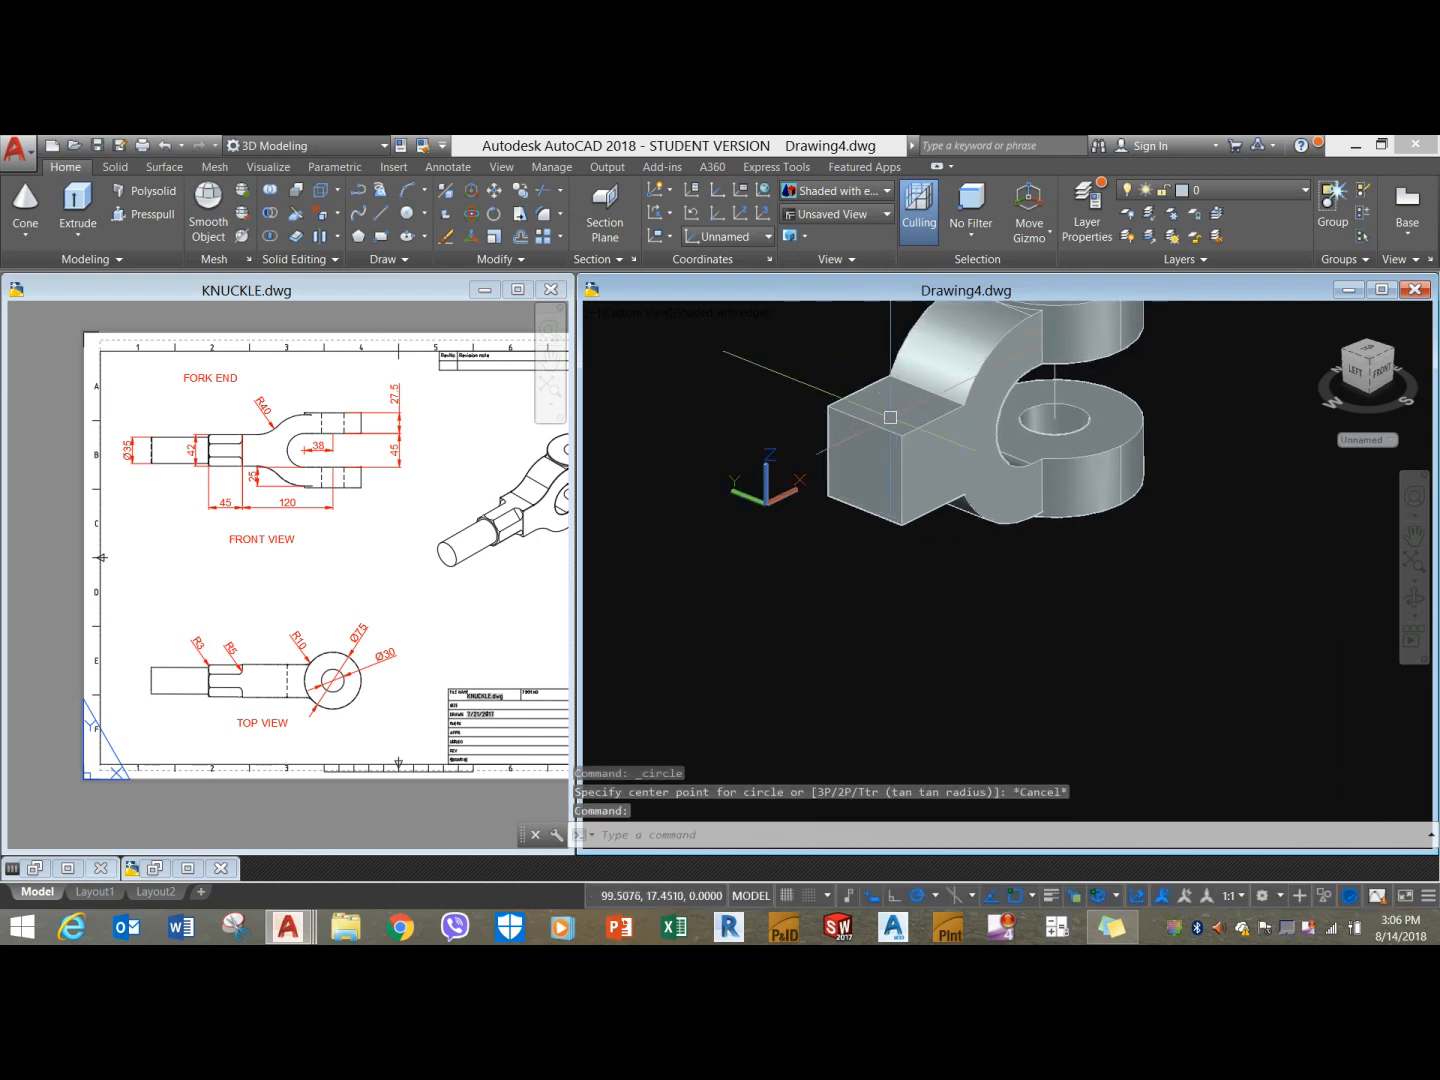
pyautogui.click(406, 214)
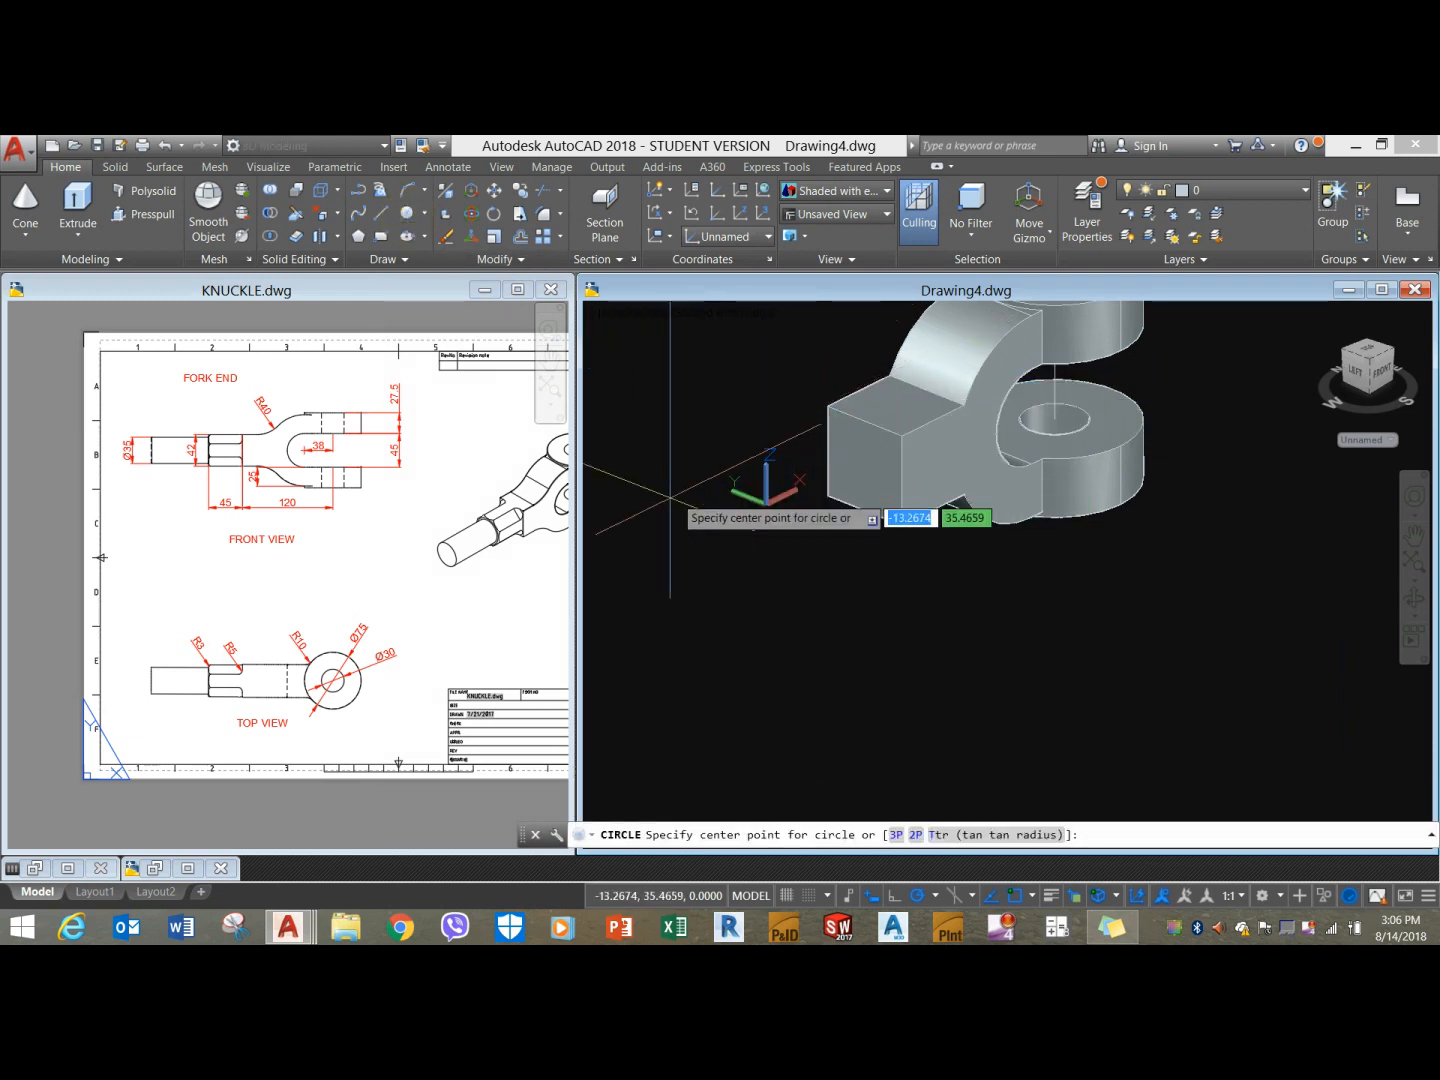
pyautogui.click(863, 463)
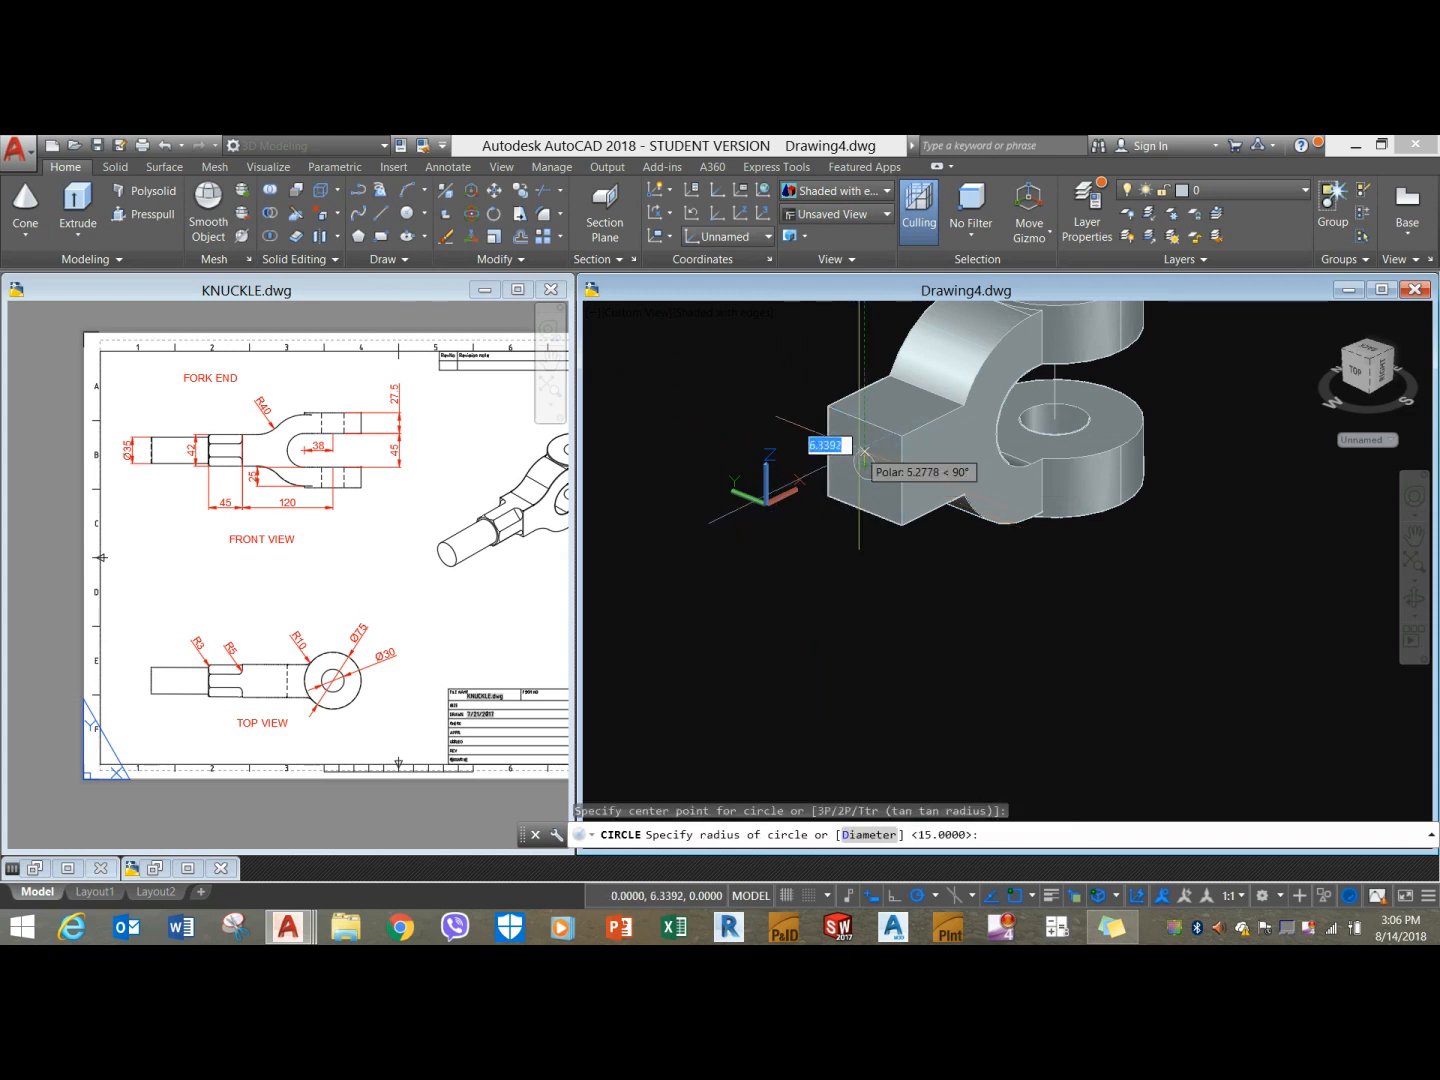
pyautogui.click(865, 421)
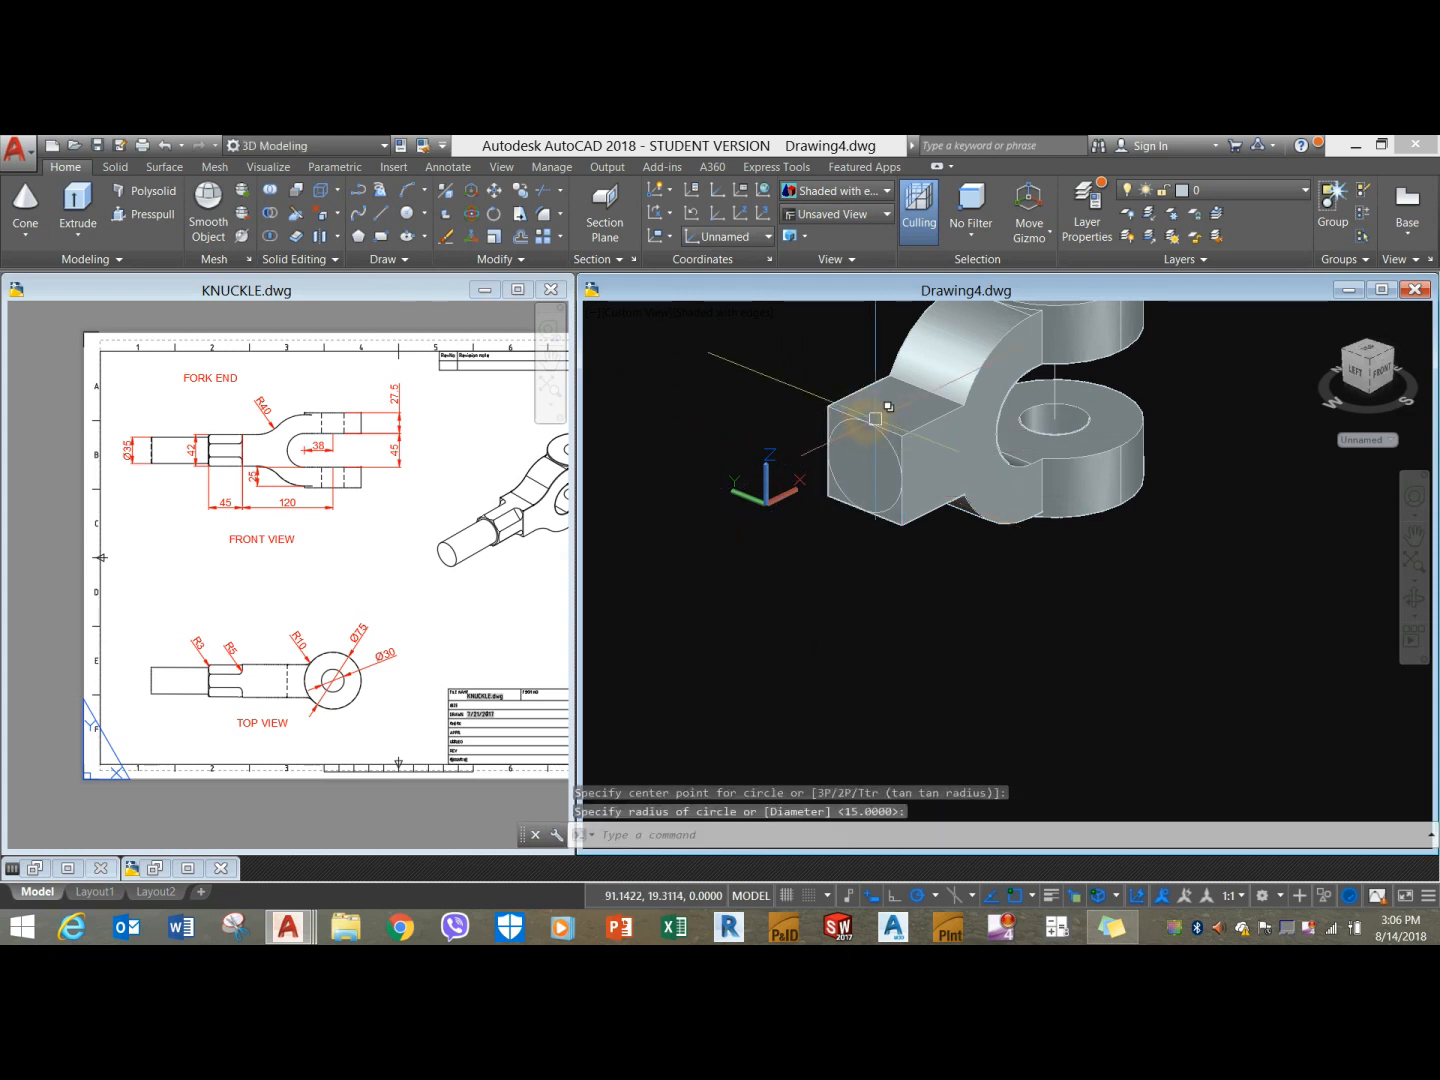
# Extrude the circle on the shank's end face outward by 45 as a solid cylinder.
pyautogui.scroll(3, 878, 428)
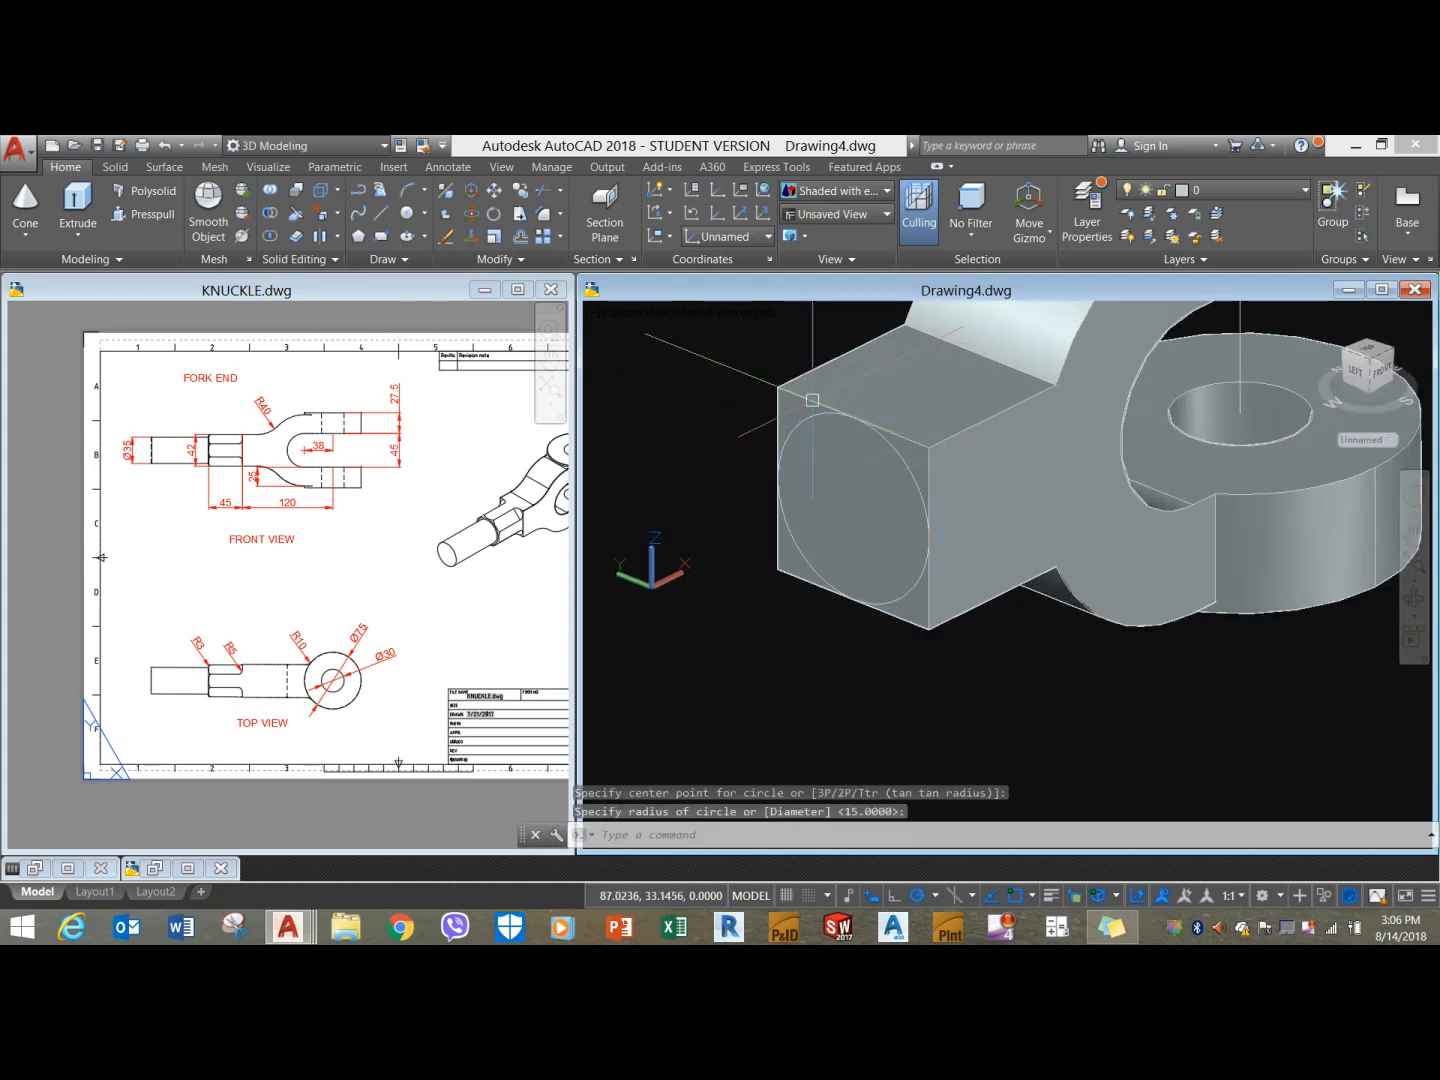
pyautogui.scroll(-2, 824, 405)
pyautogui.click(822, 419)
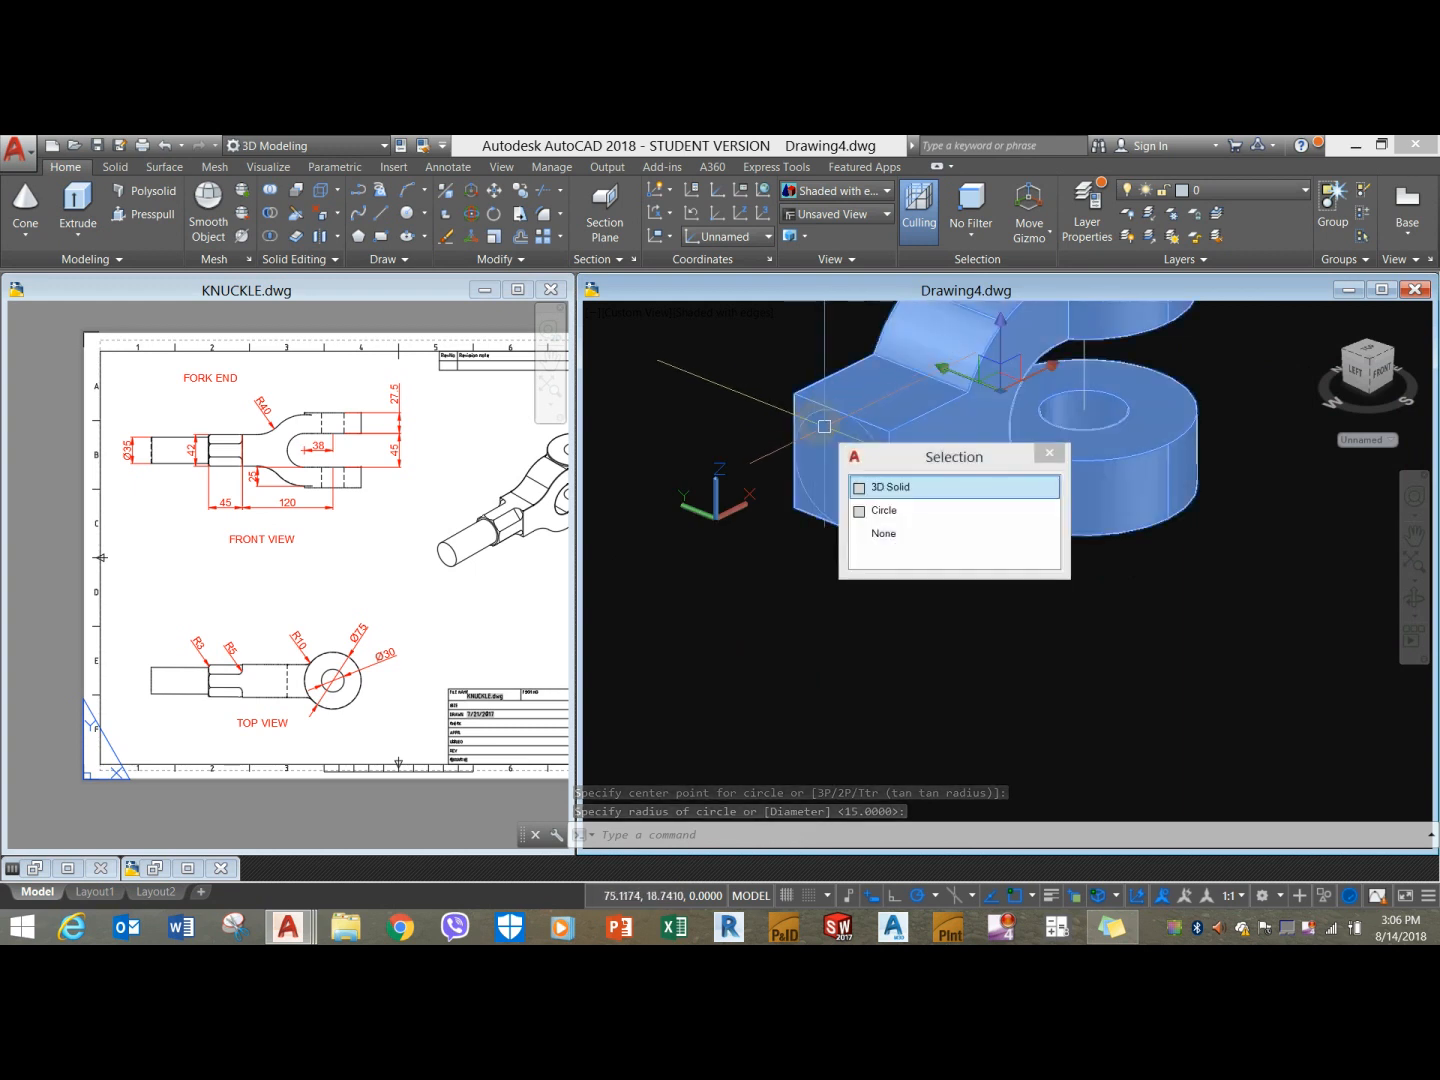
pyautogui.click(908, 511)
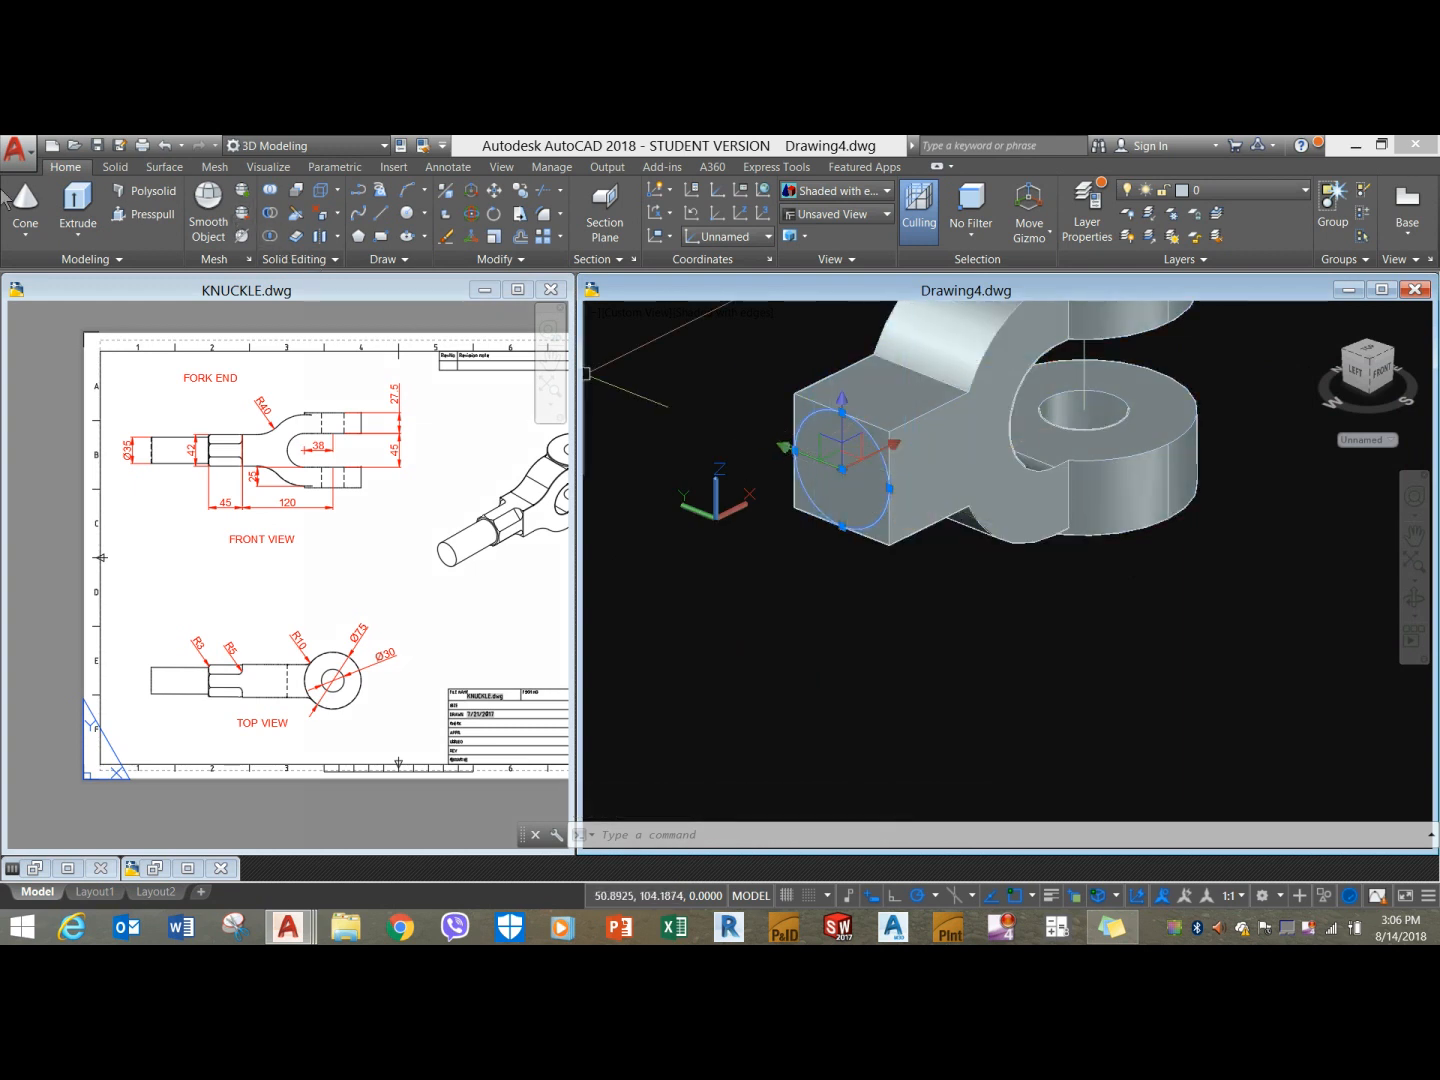
pyautogui.click(80, 206)
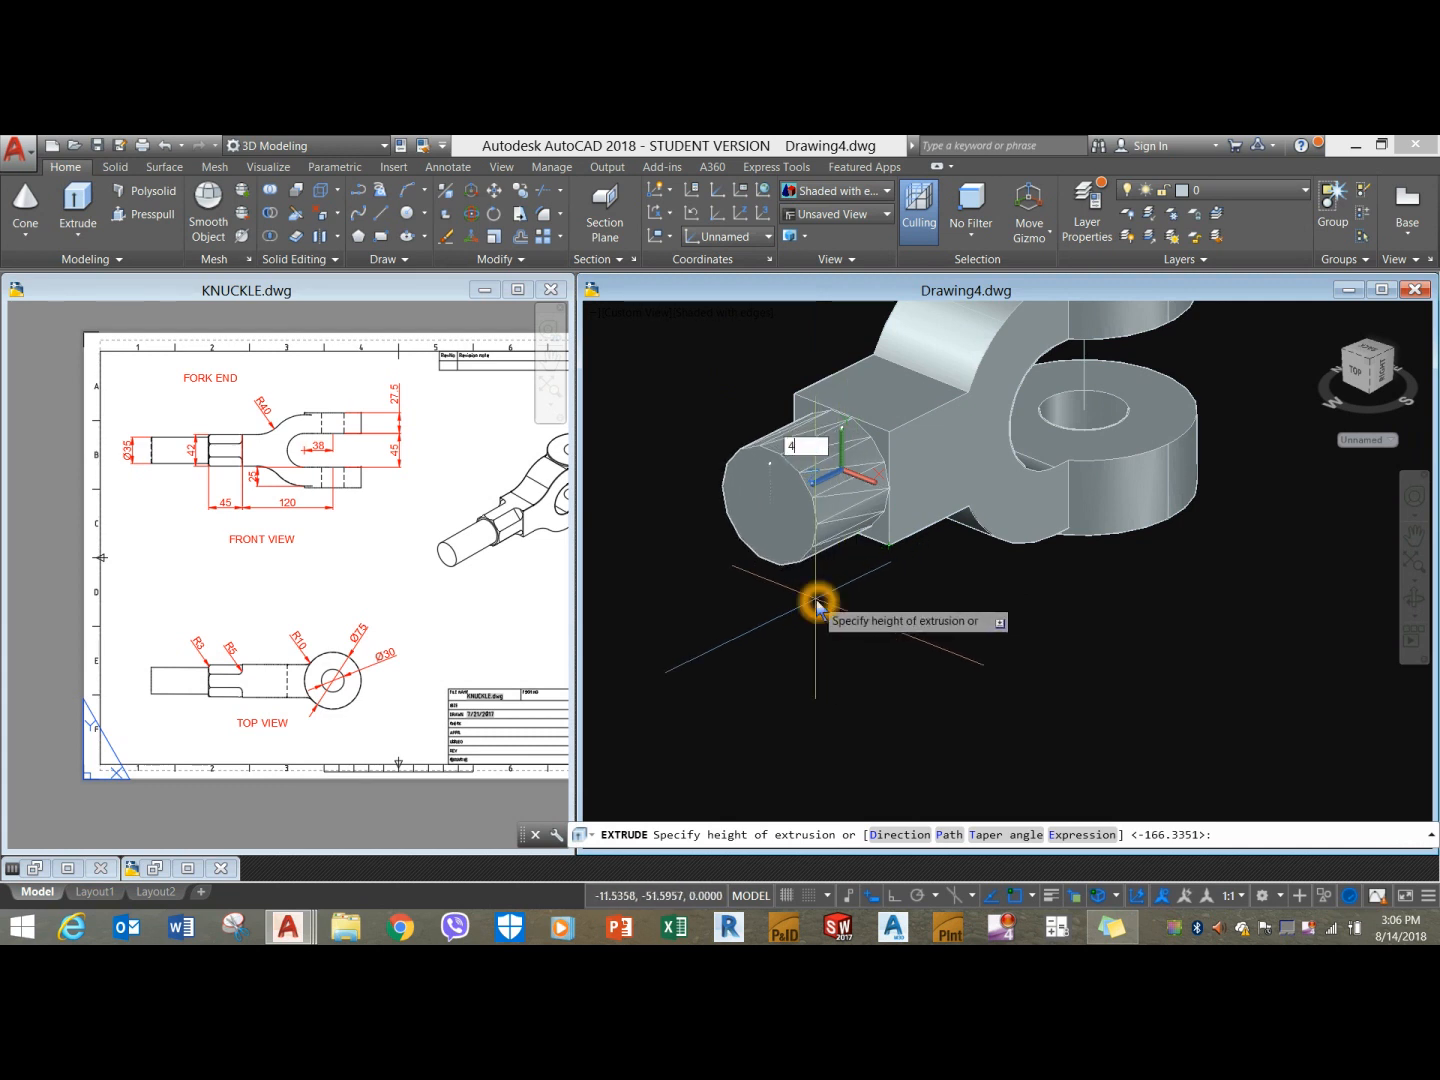
pyautogui.press('Return')
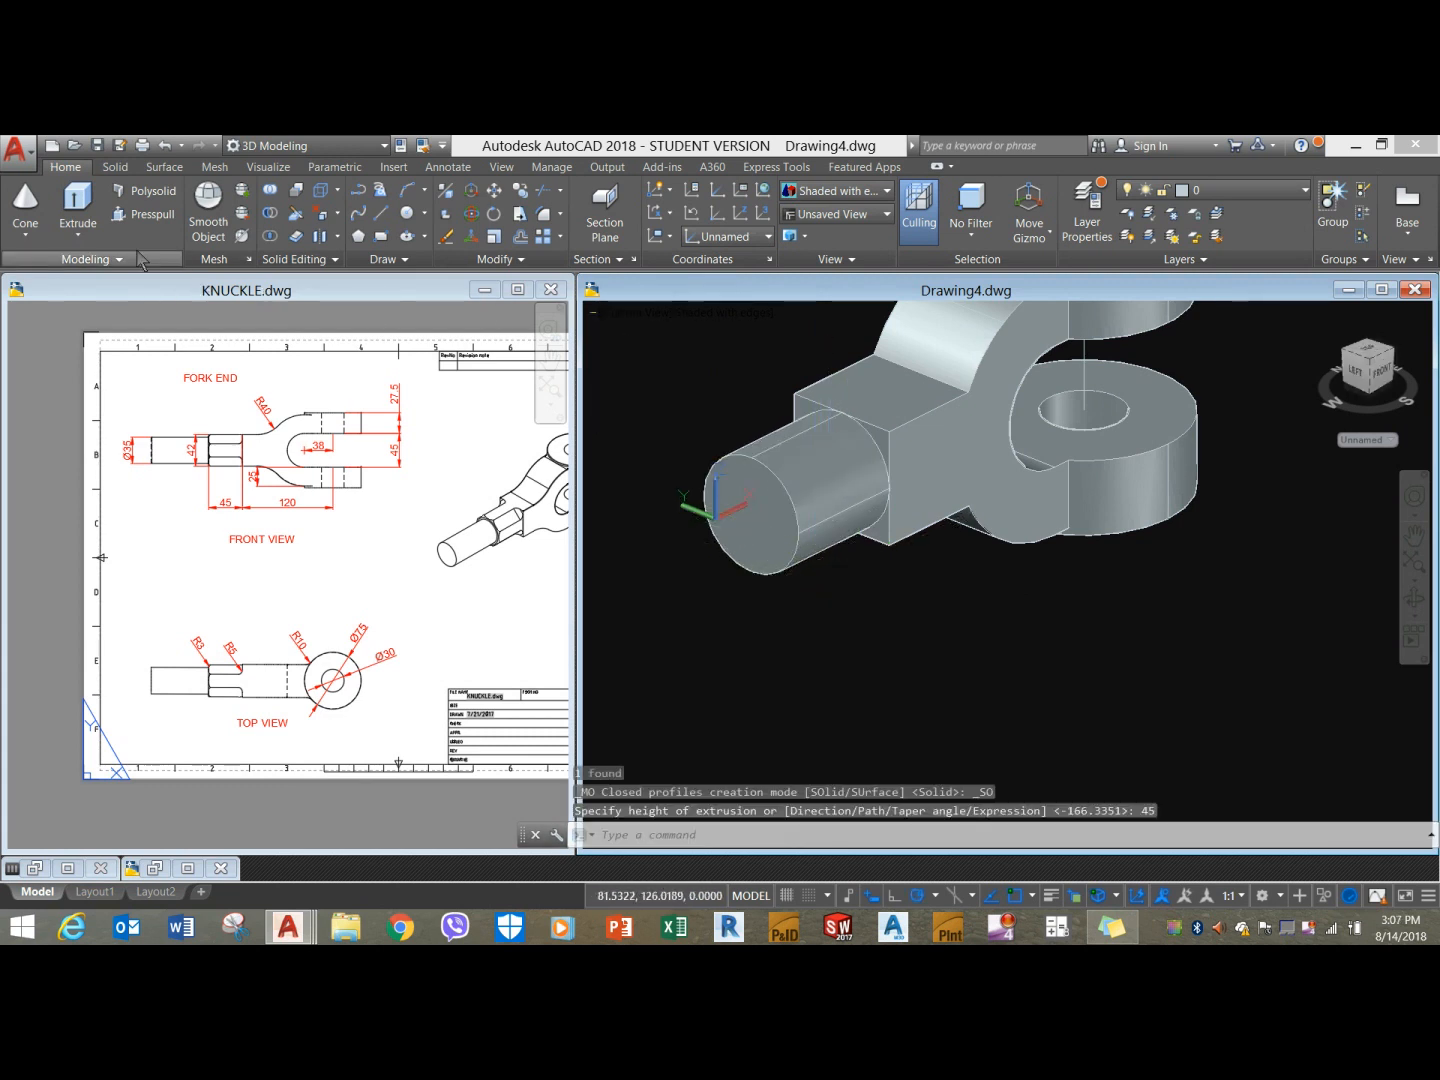
# Fillet the outer circular edge of the shank cylinder with a radius of 3.
pyautogui.click(115, 167)
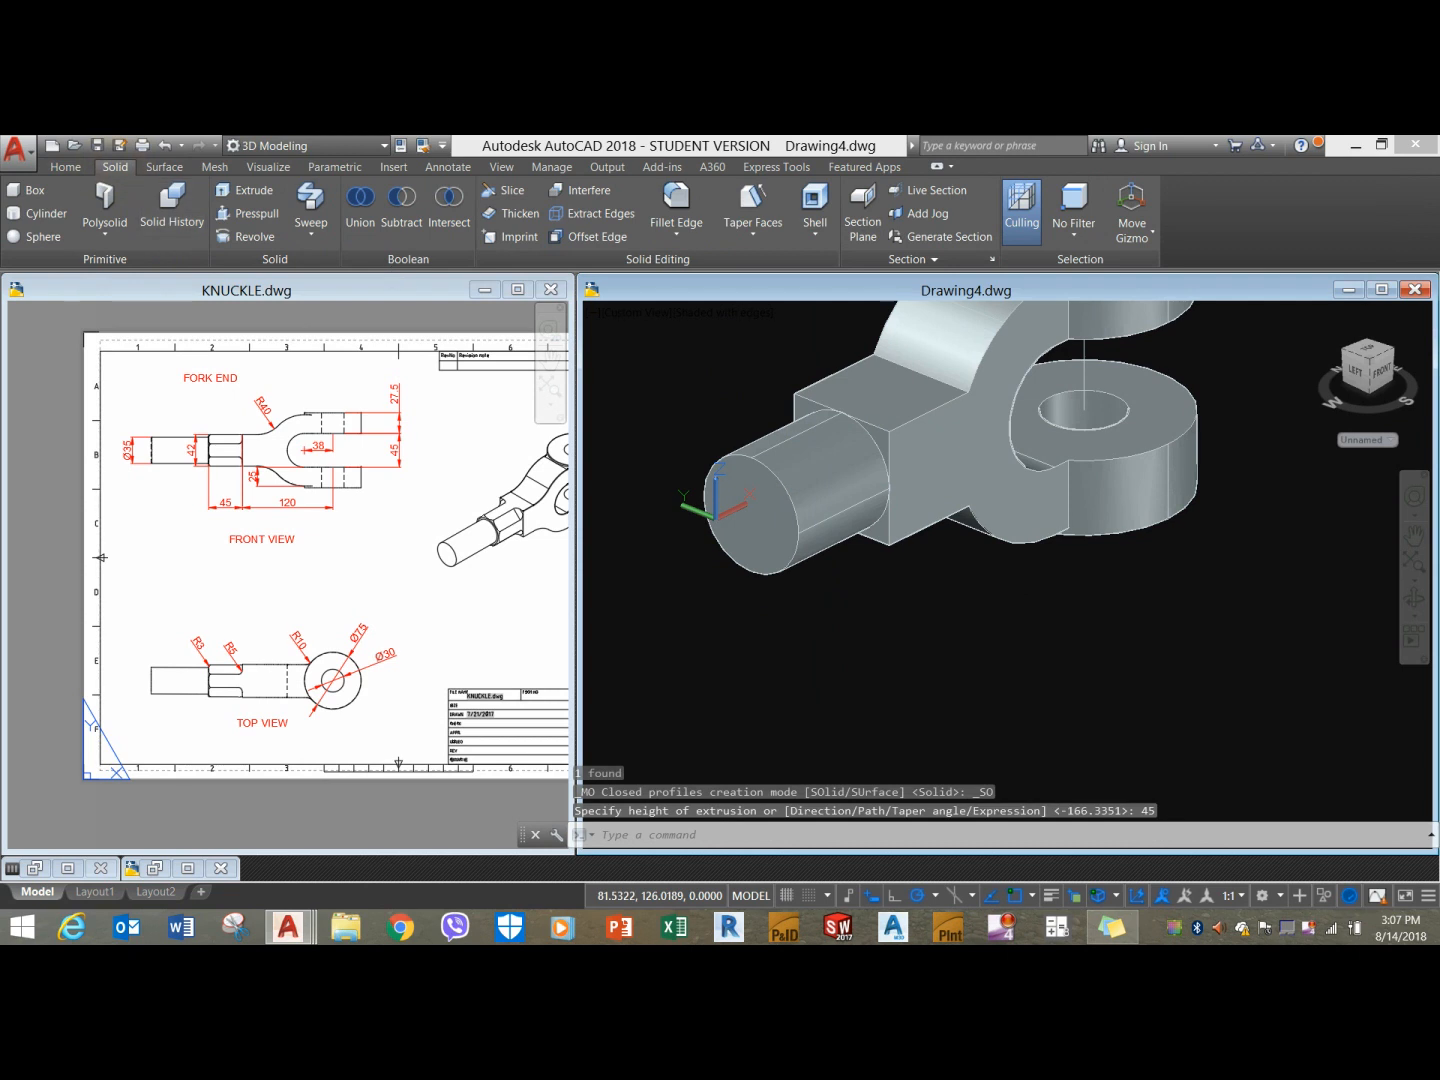
pyautogui.click(676, 205)
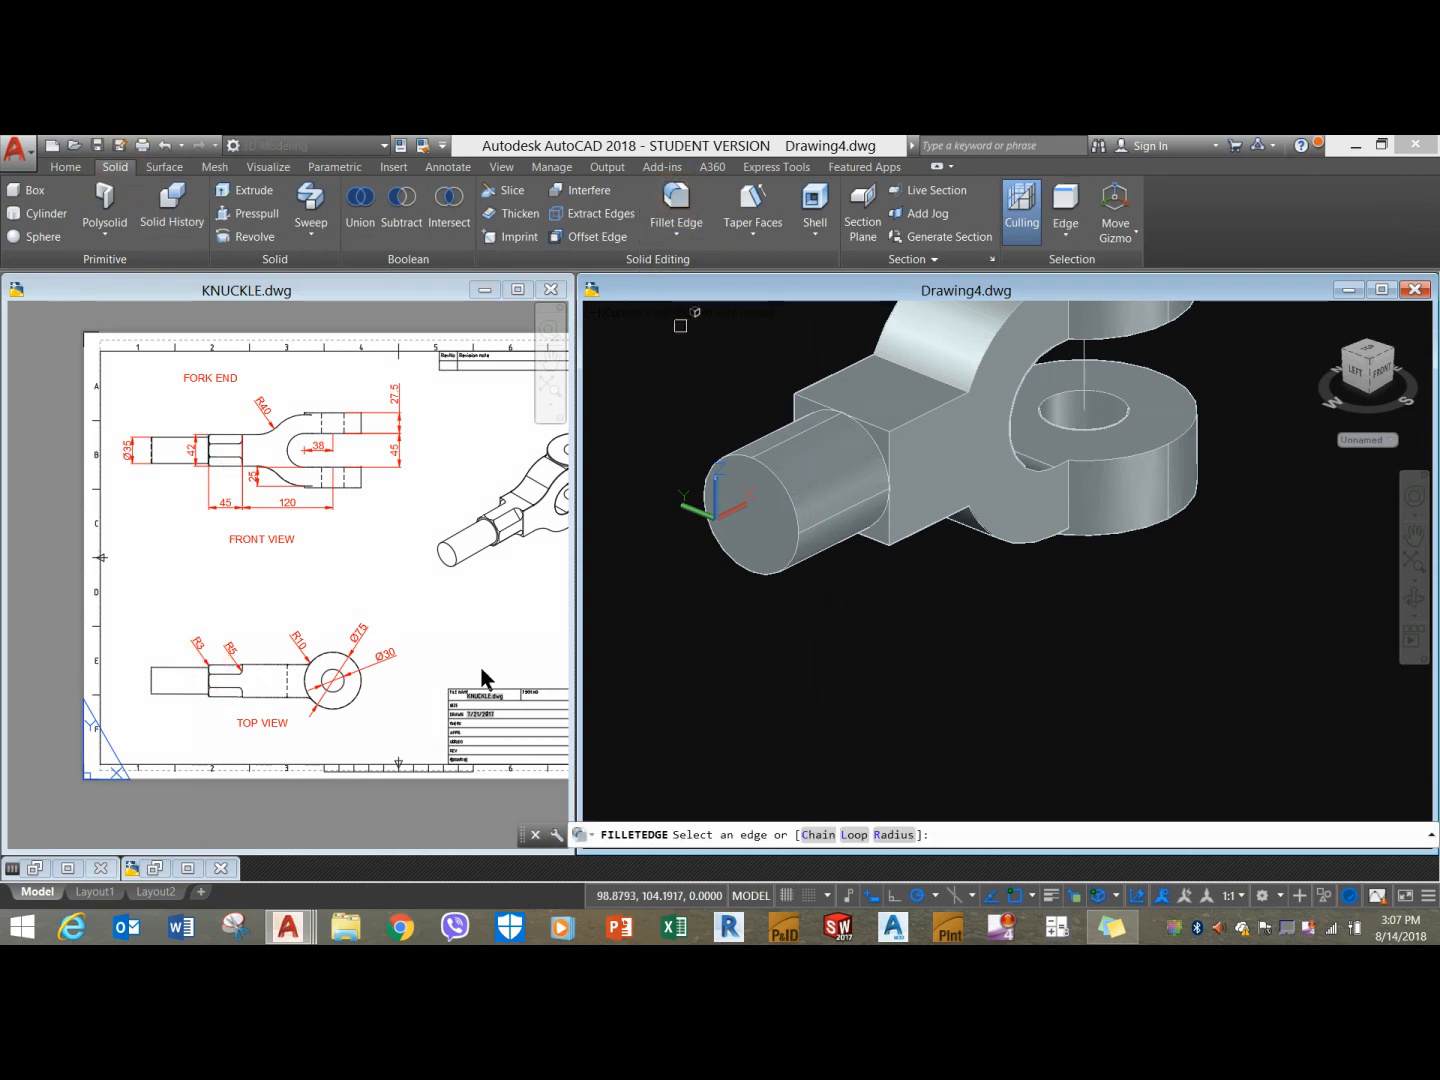
pyautogui.click(894, 834)
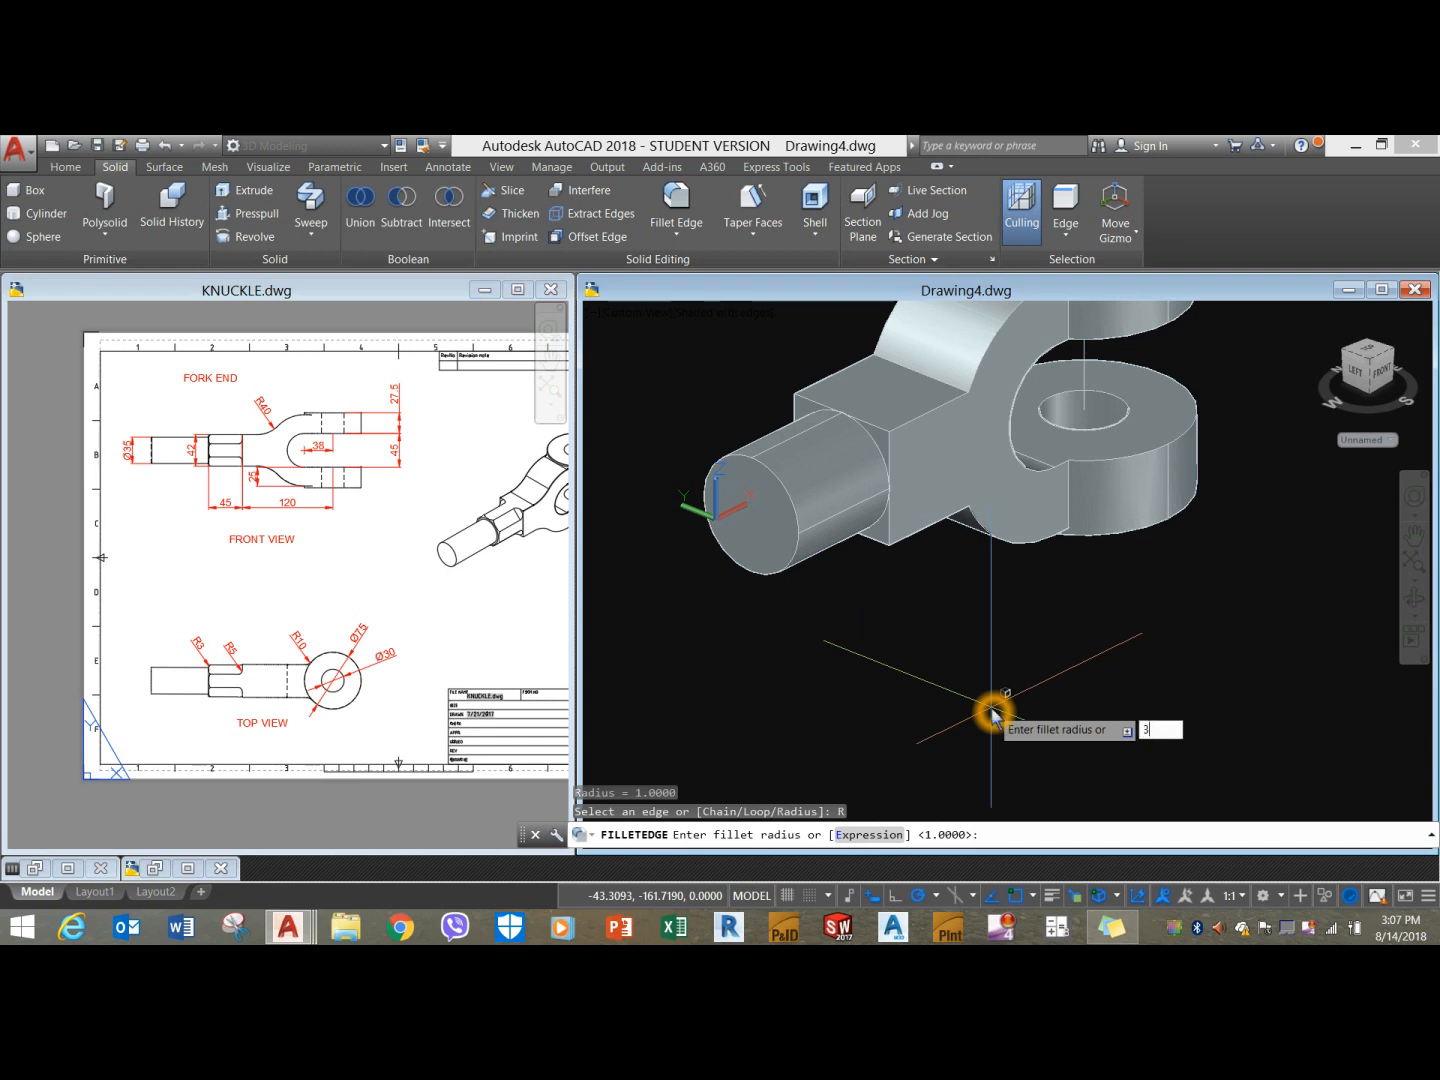
pyautogui.write('3')
pyautogui.press('Return')
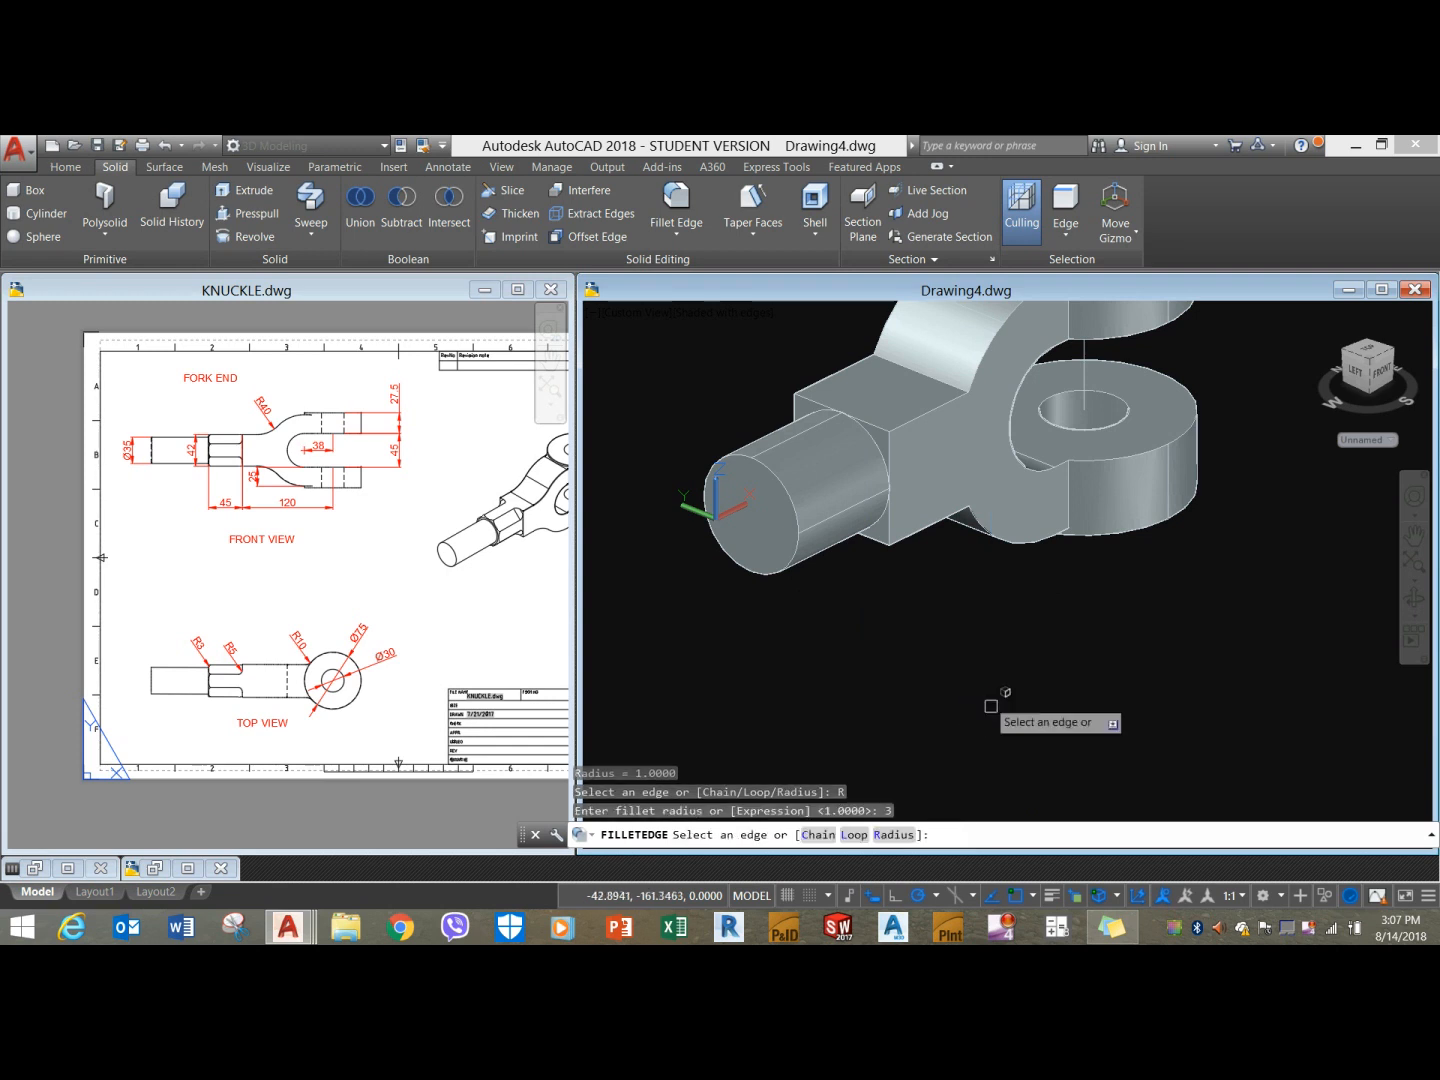
pyautogui.click(786, 491)
pyautogui.rightClick(916, 620)
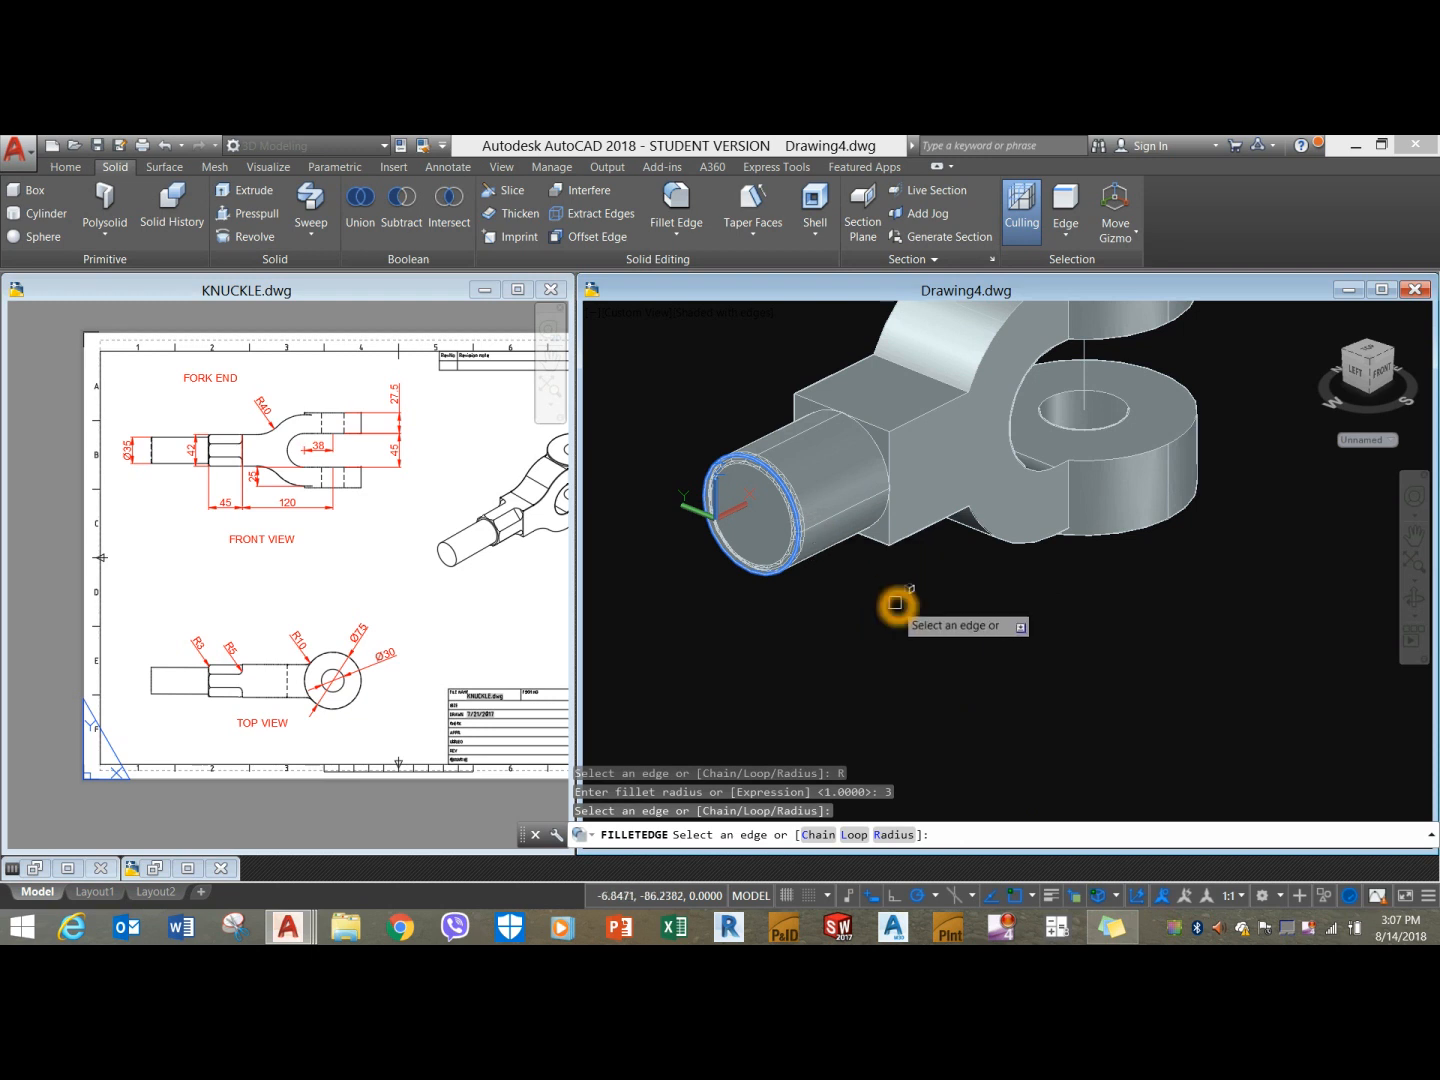
pyautogui.click(920, 625)
pyautogui.rightClick(943, 635)
pyautogui.click(961, 645)
pyautogui.keyDown('shift'); pyautogui.moveTo(889, 608); pyautogui.dragTo(871, 617, button='middle'); pyautogui.keyUp('shift')
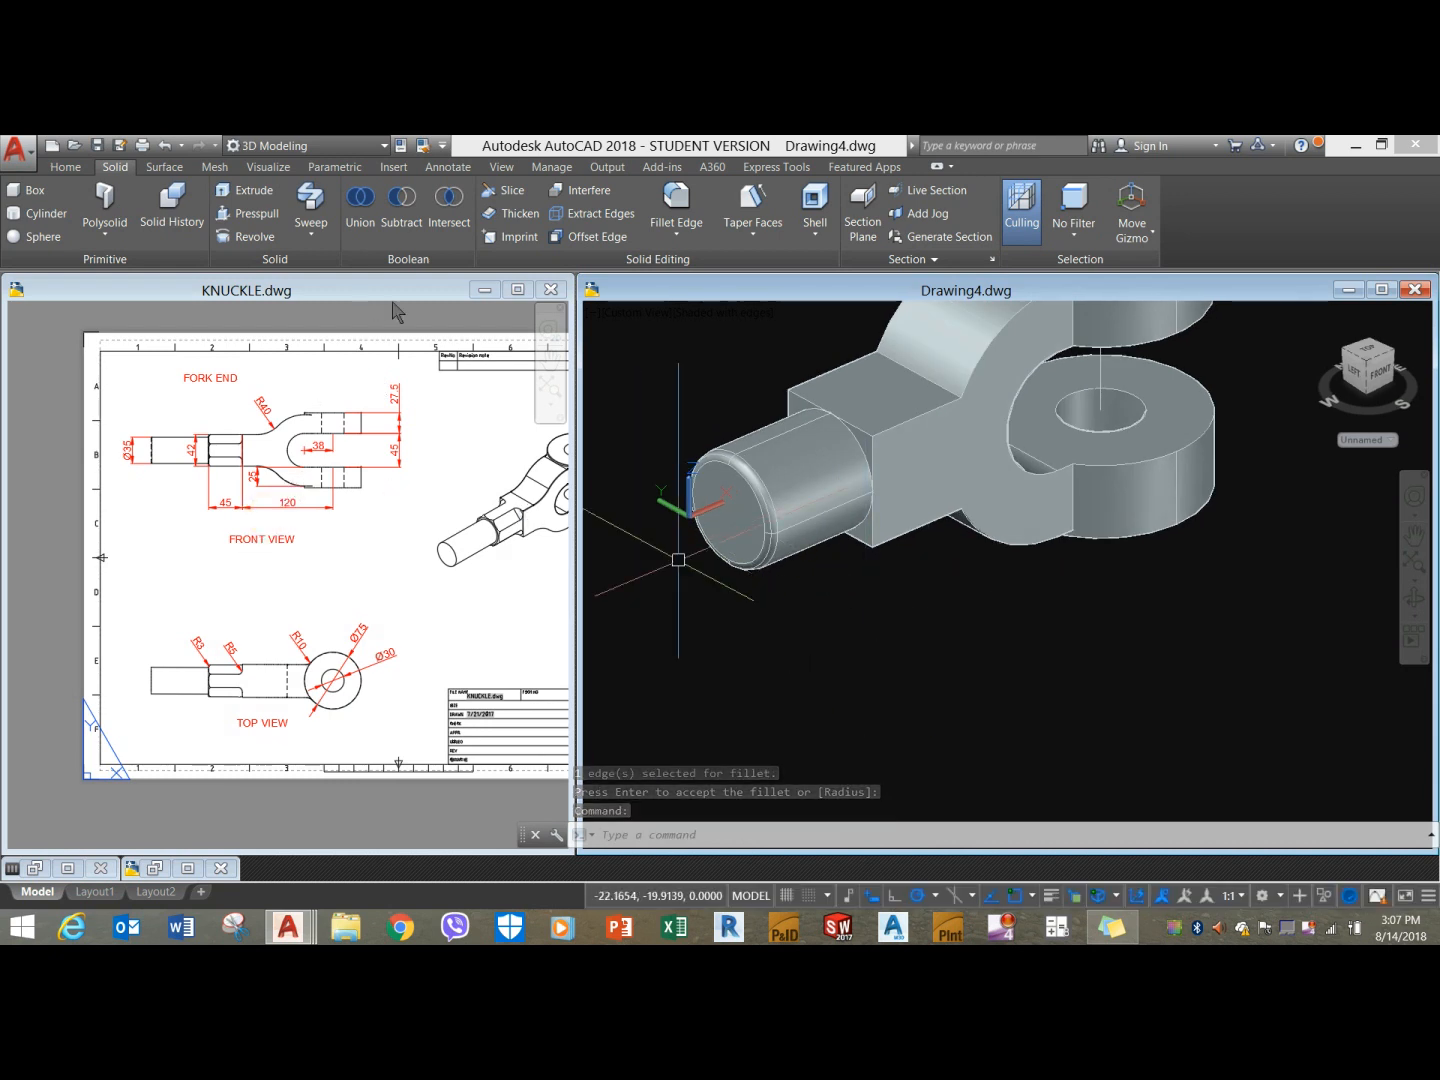
# Draw an 8-sided polygon inscribed in a circle of radius 21, centred on the square shank's end face.
pyautogui.click(64, 166)
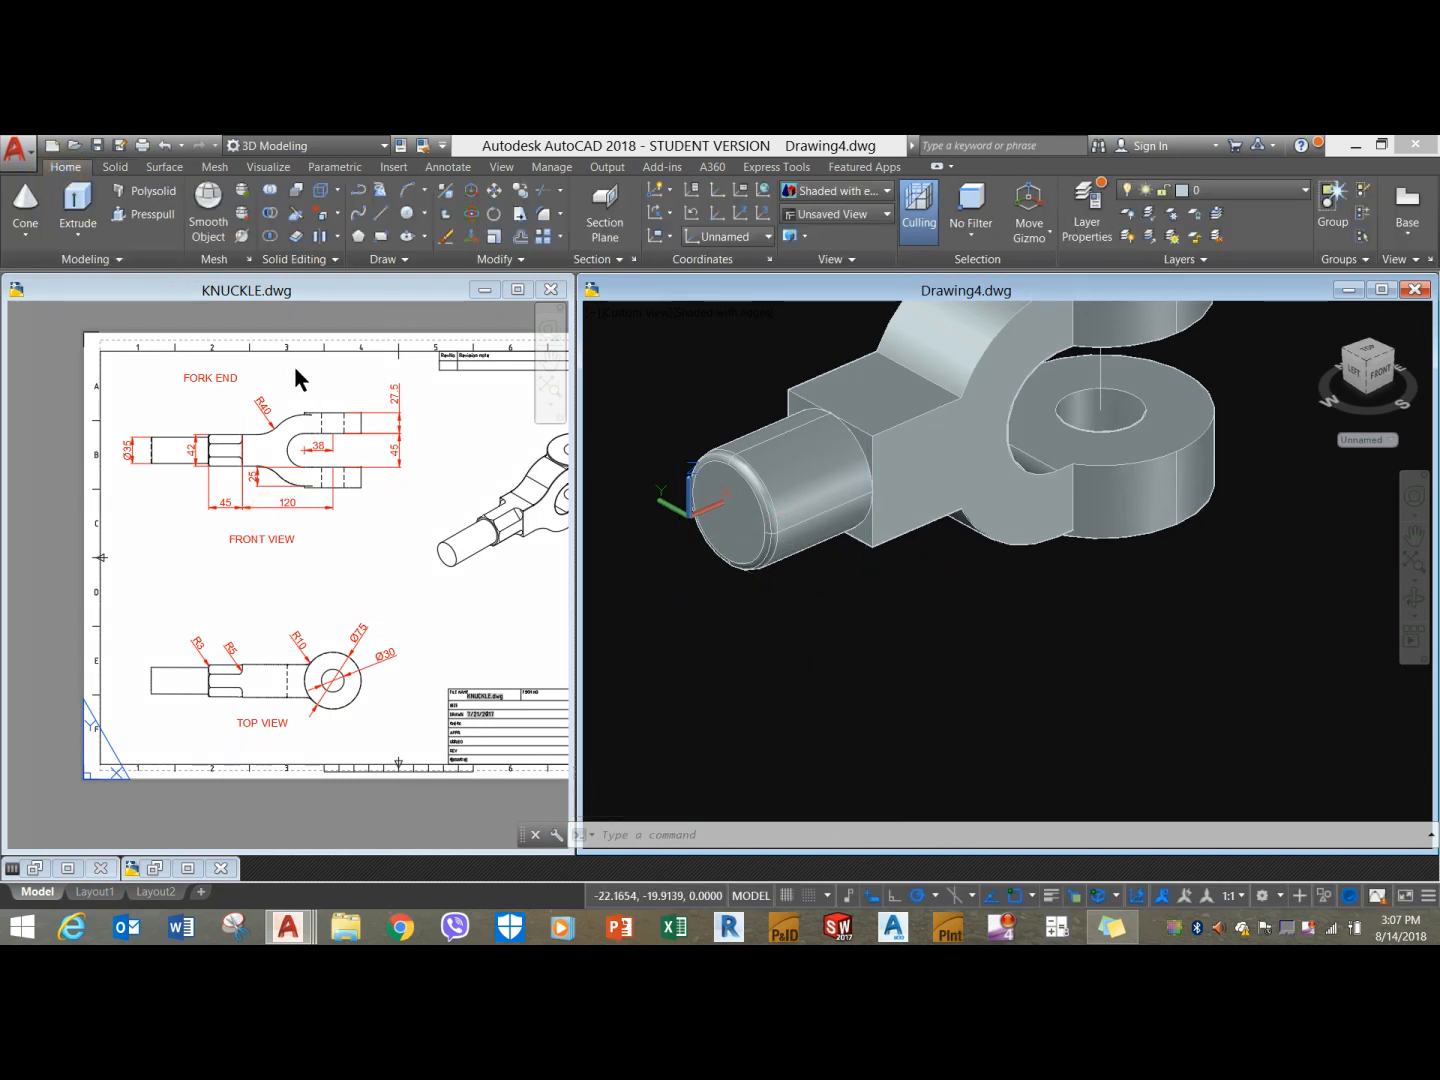
pyautogui.click(359, 237)
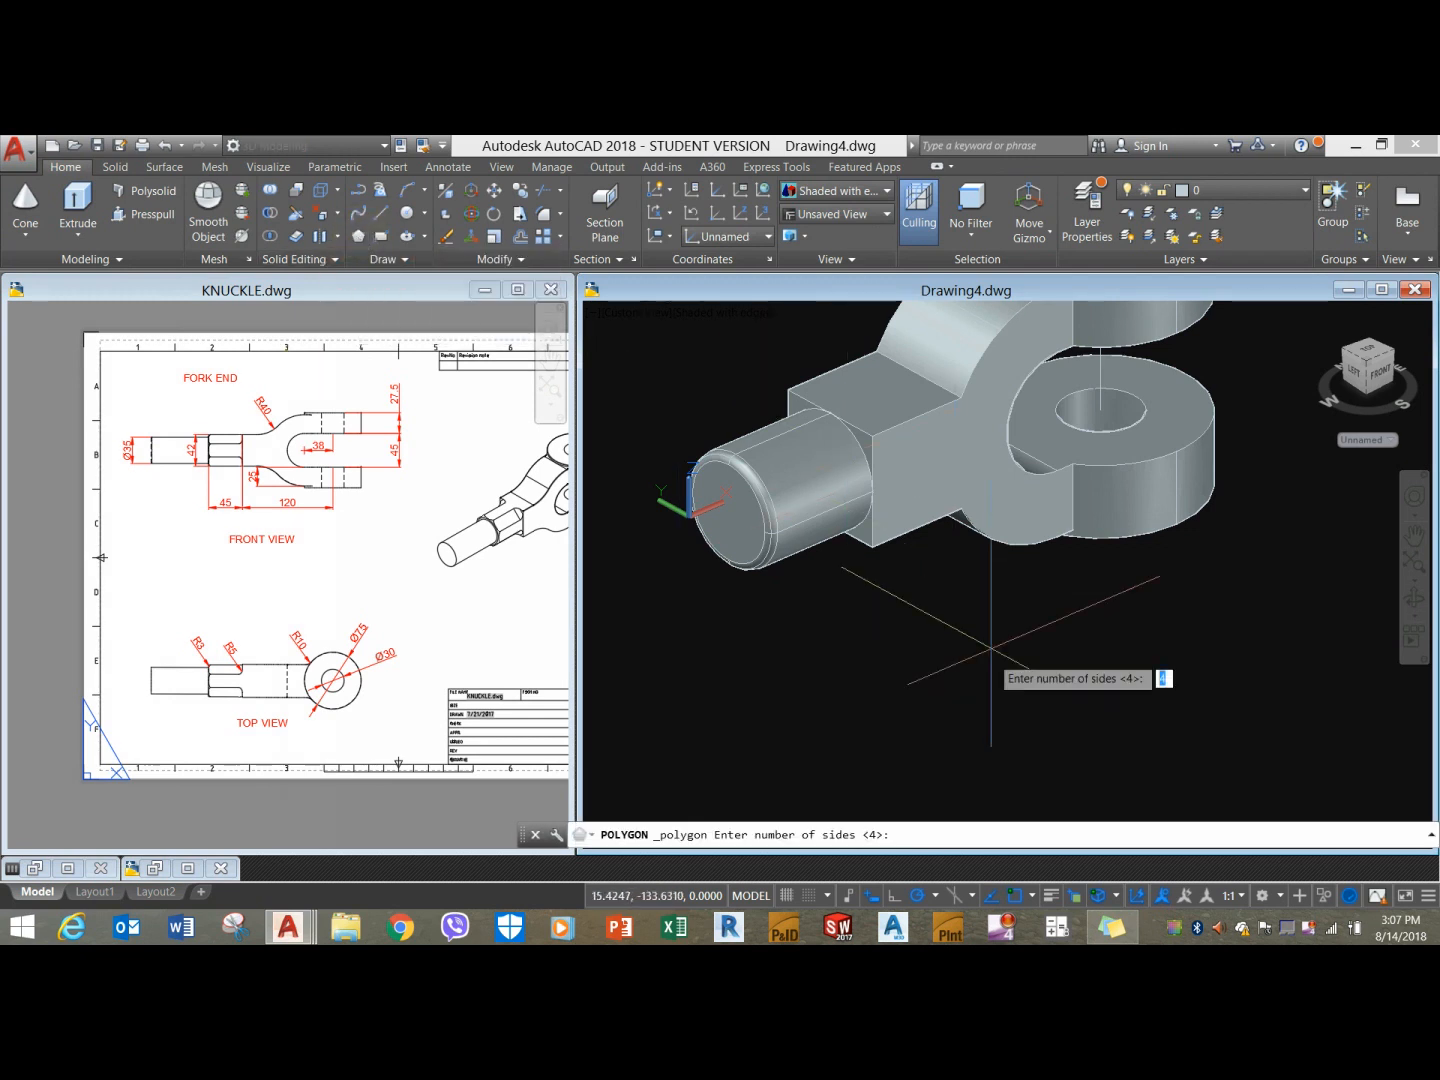
pyautogui.write('8')
pyautogui.press('Return')
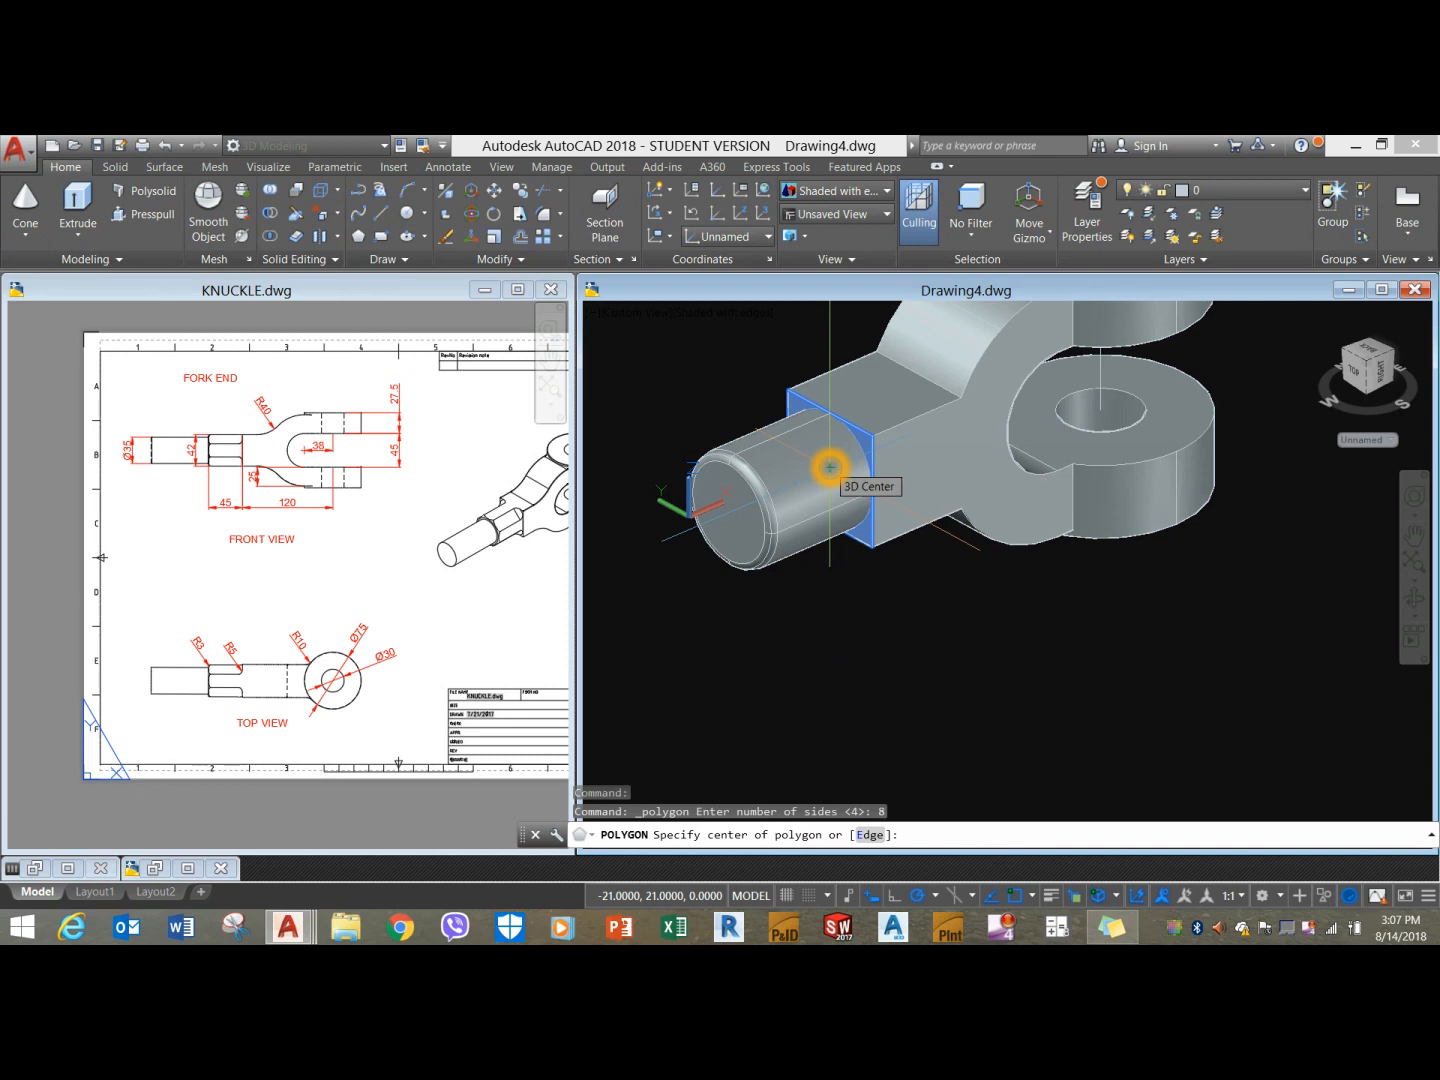
pyautogui.click(830, 467)
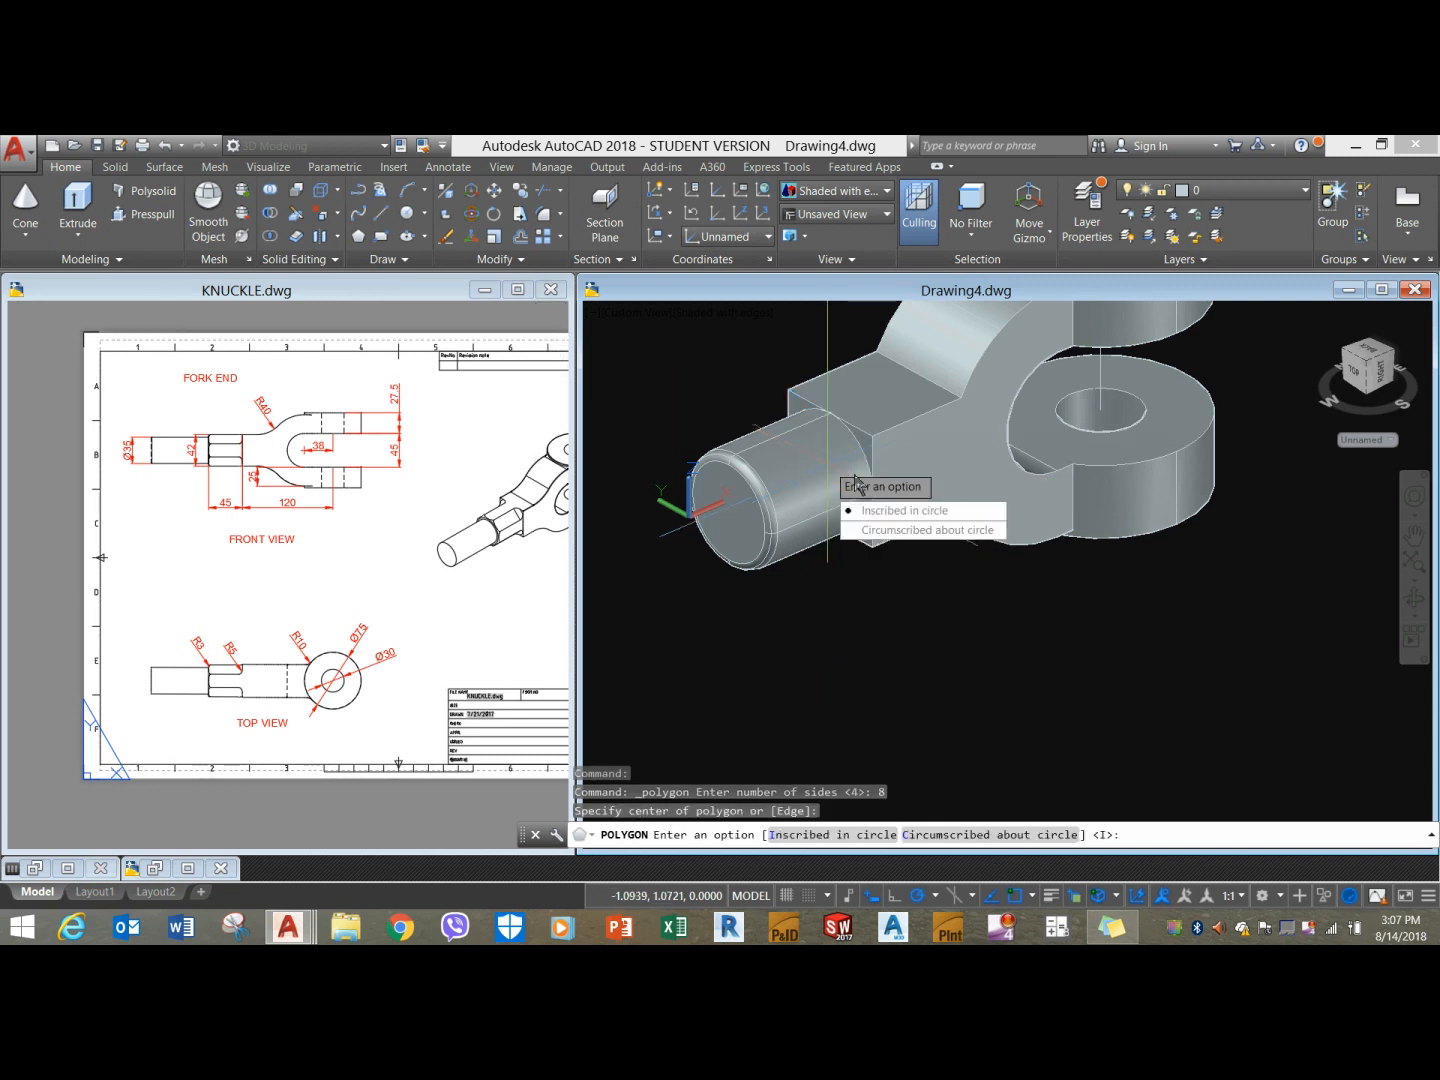
pyautogui.click(884, 517)
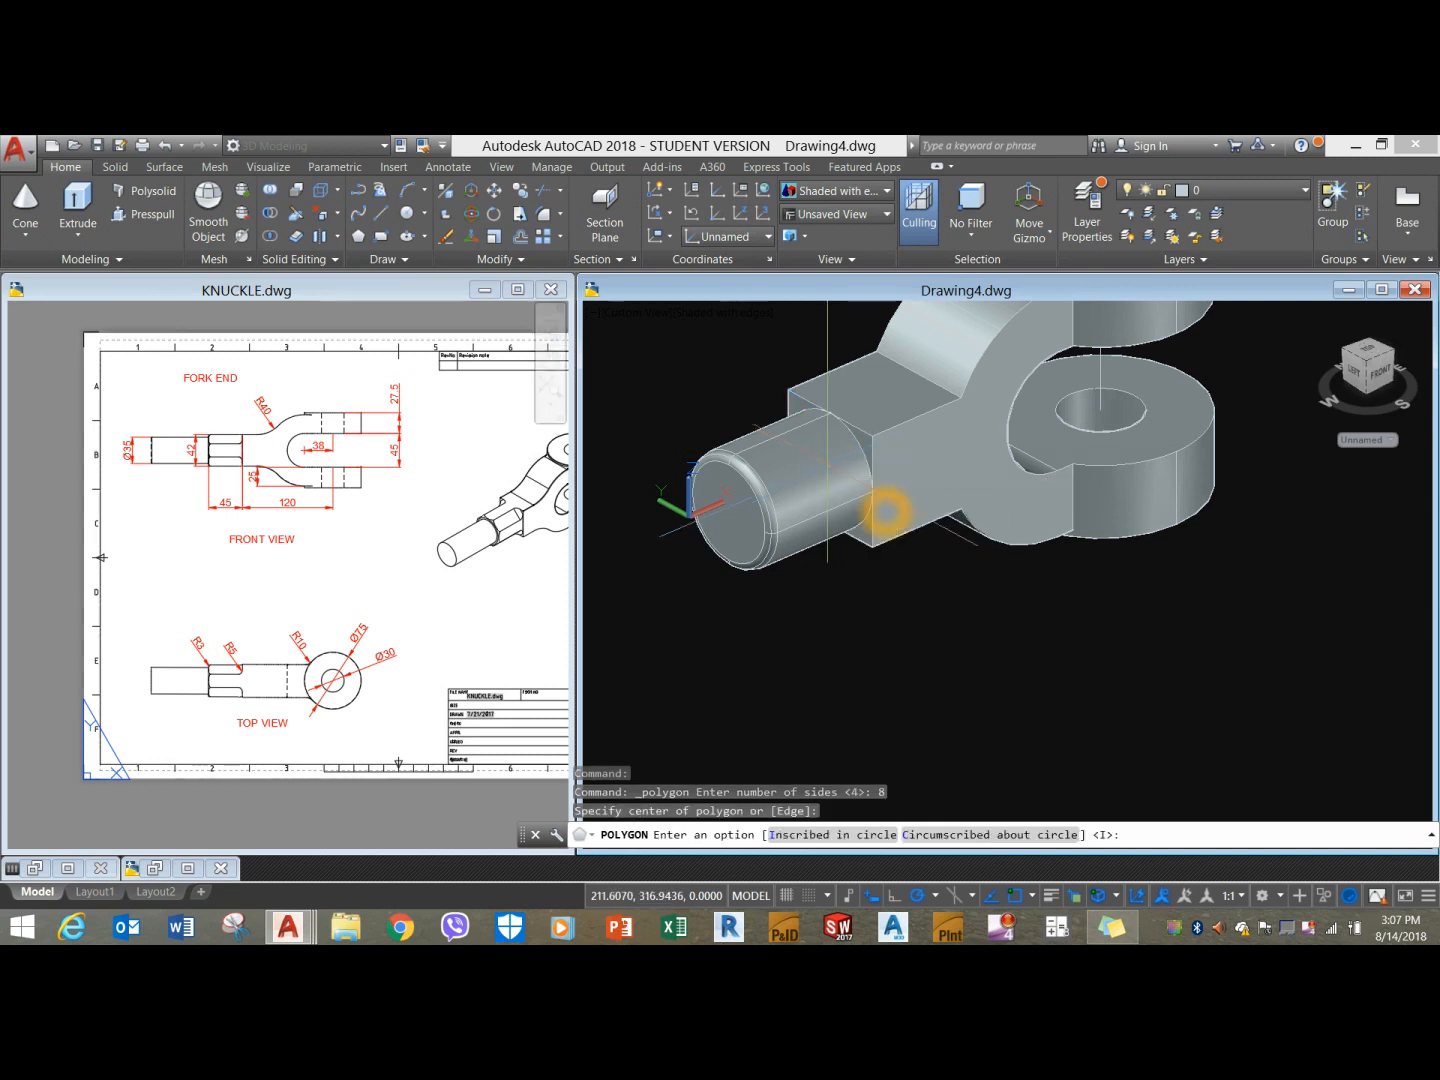
pyautogui.scroll(3, 815, 429)
pyautogui.scroll(-4, 816, 429)
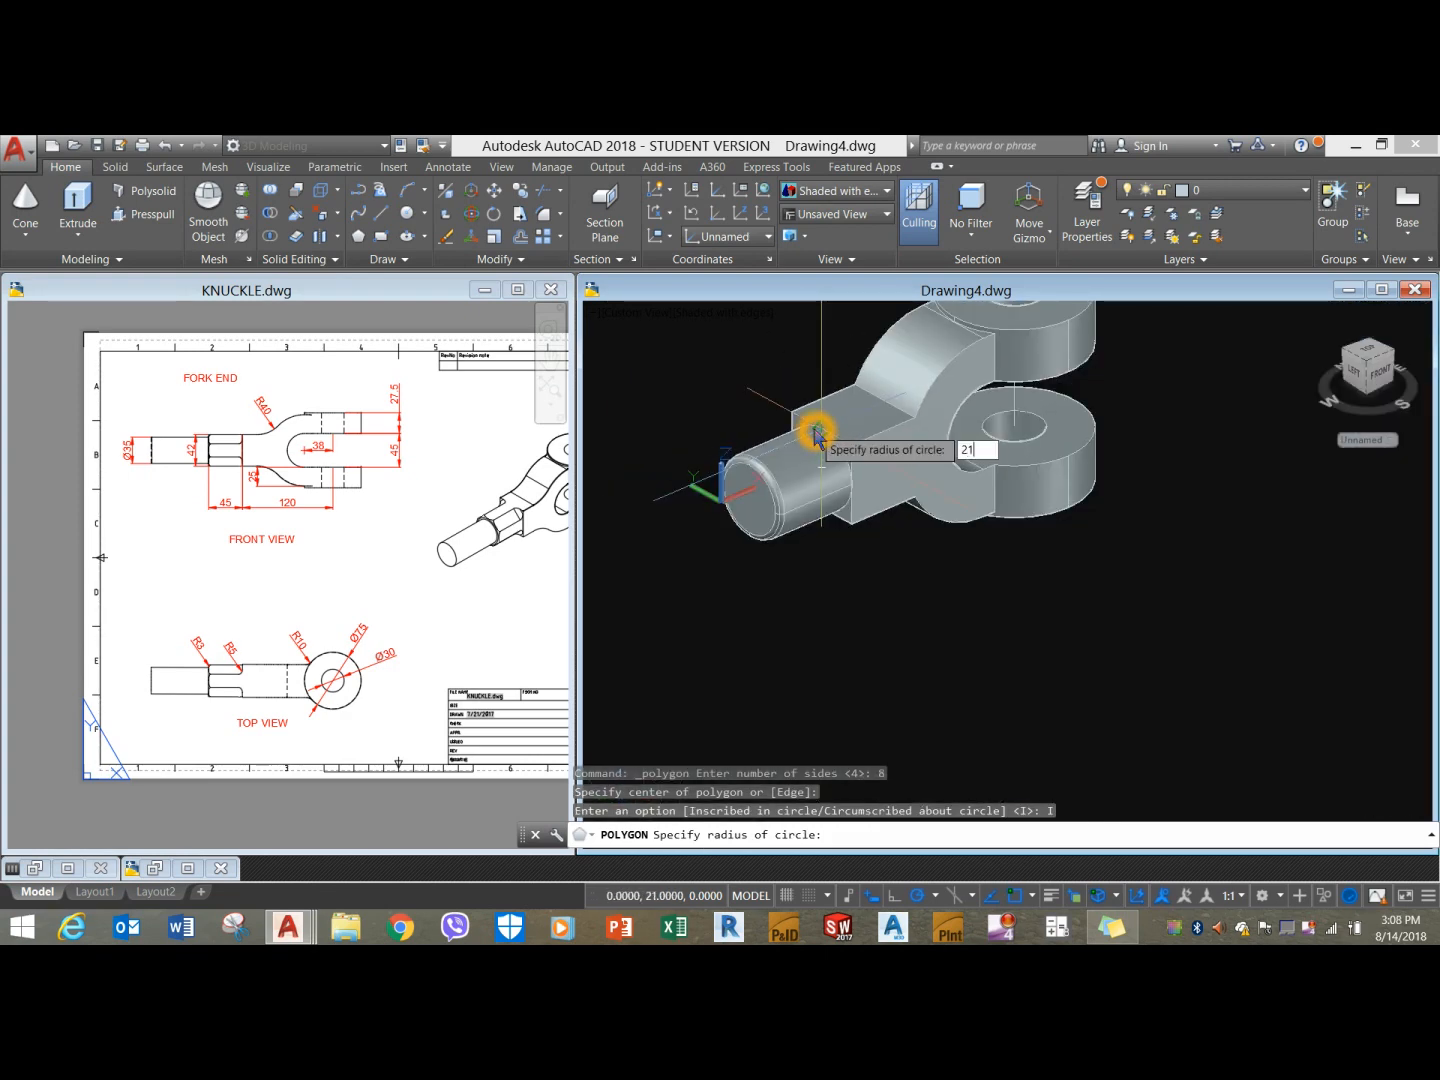
pyautogui.press('Return')
# Set the fork model's visual style to Wireframe.
pyautogui.scroll(2, 834, 444)
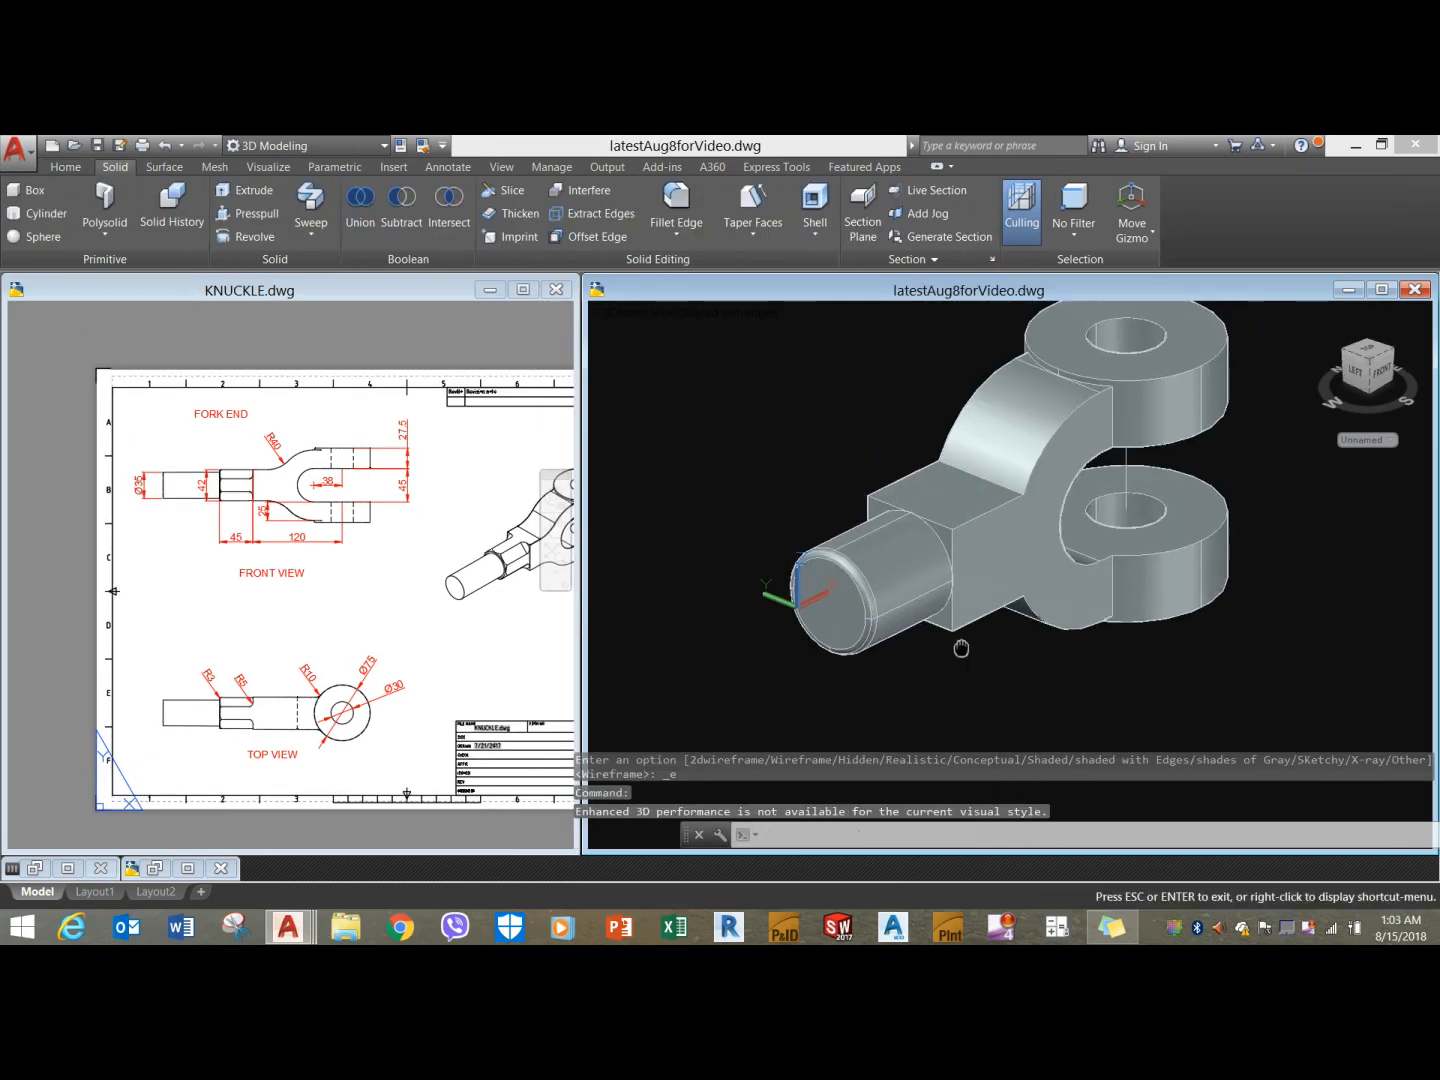
pyautogui.moveTo(959, 646); pyautogui.dragTo(926, 627, button='middle')
pyautogui.click(720, 329)
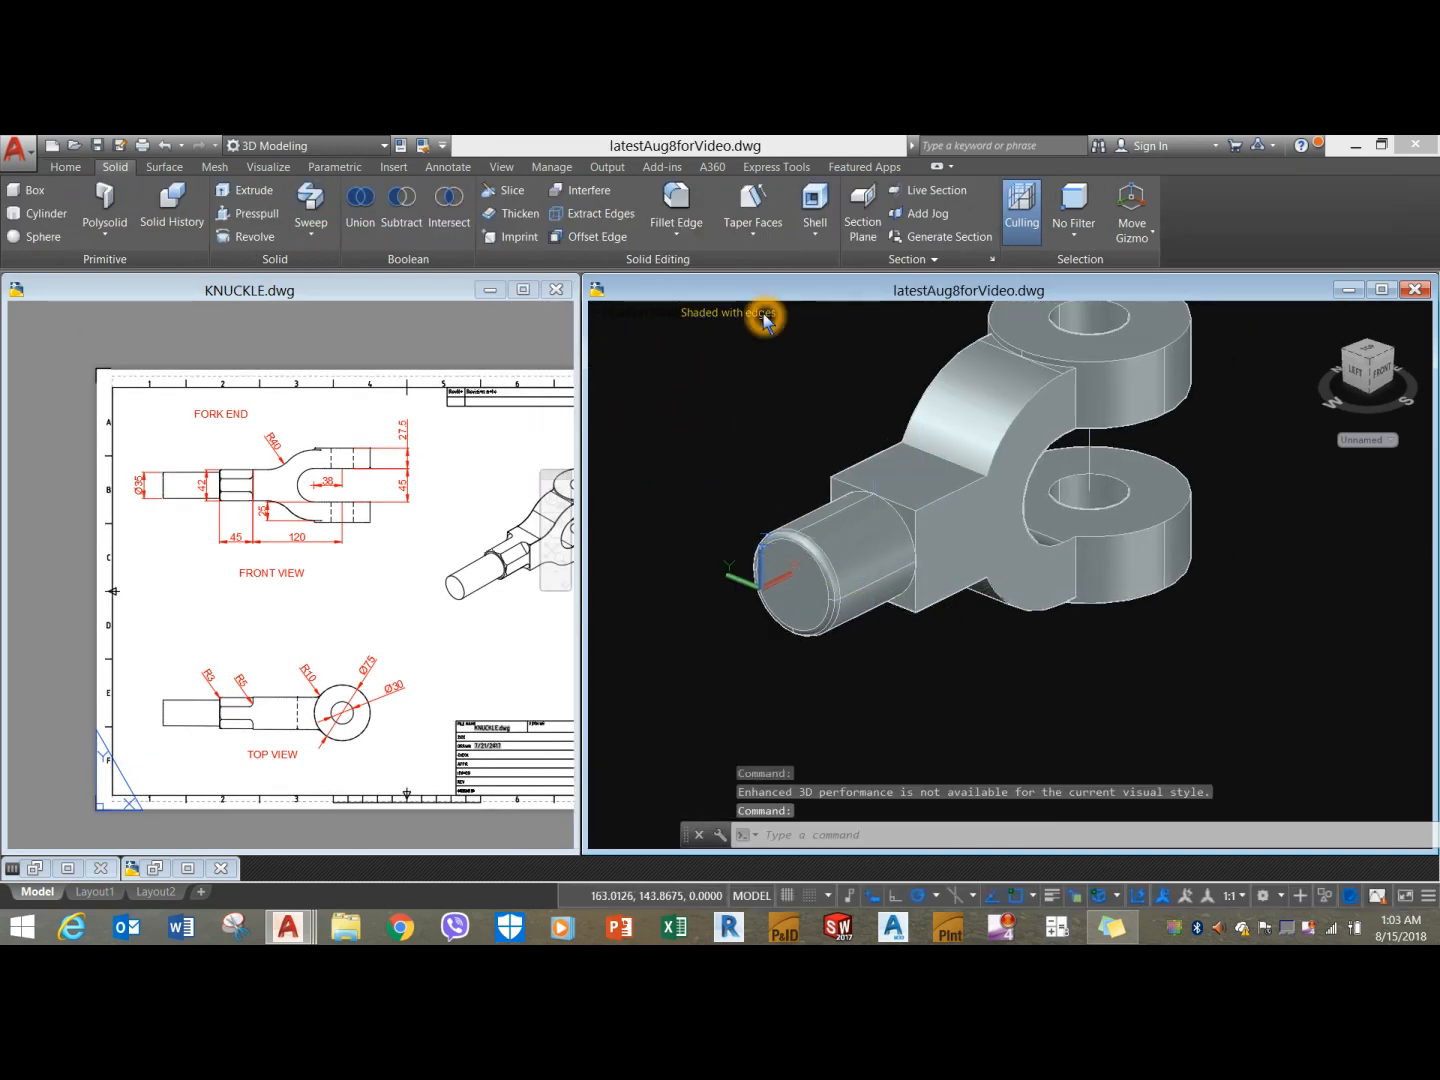
pyautogui.click(763, 314)
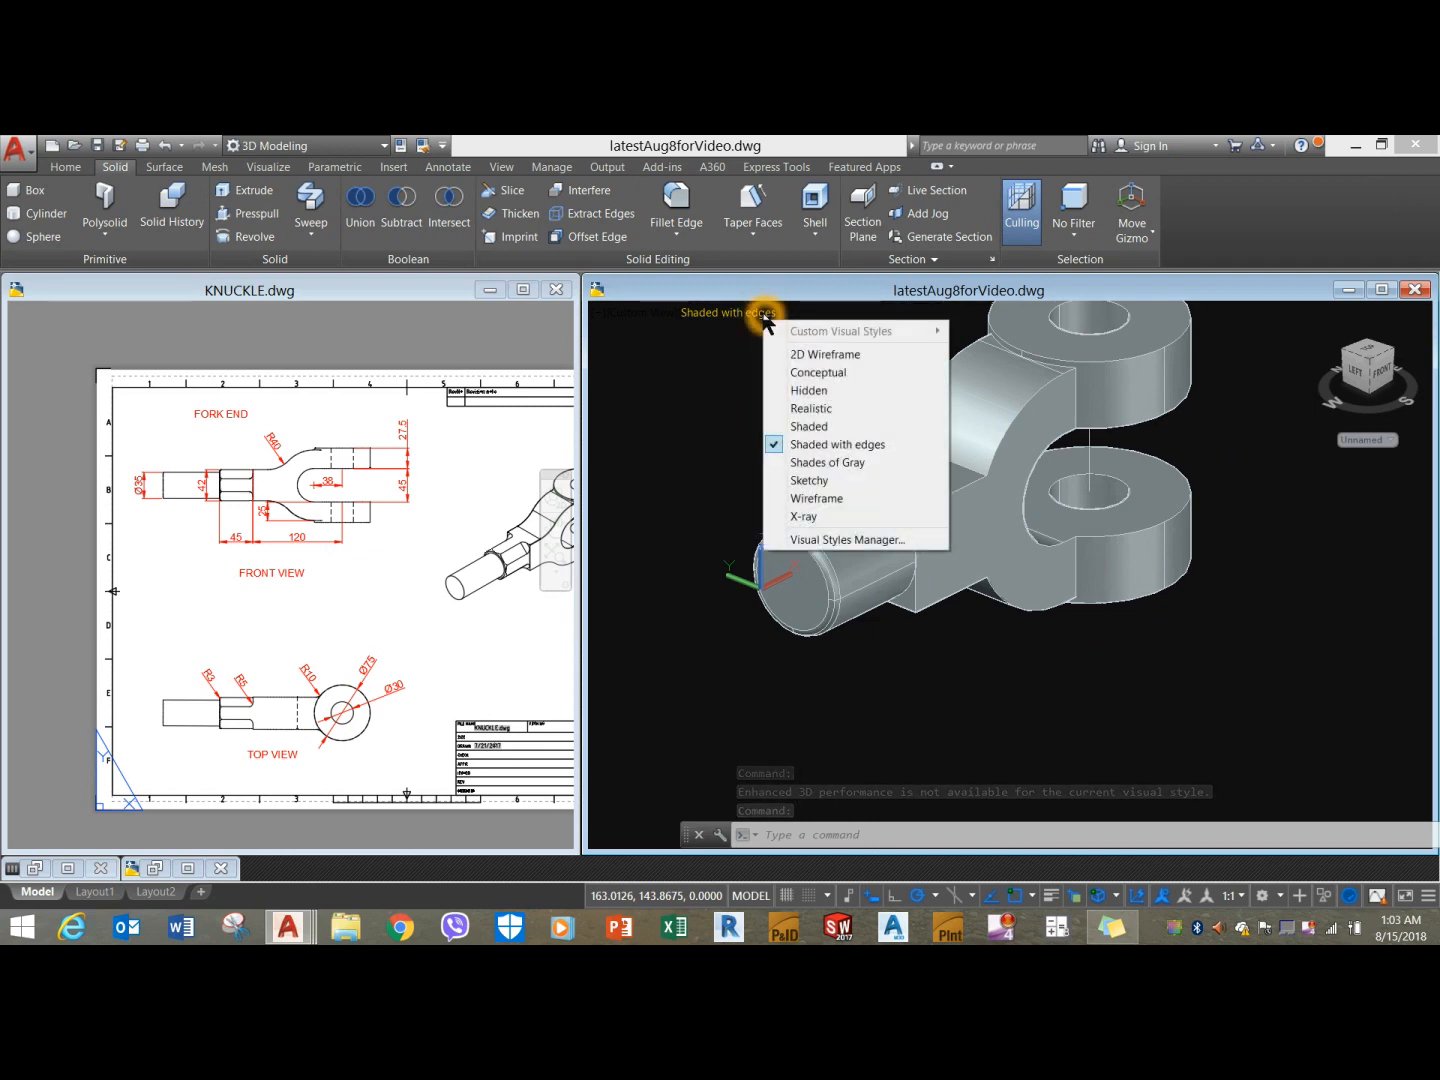
pyautogui.click(832, 498)
# Extrude the octagon on the square shank's end face outward by 45 as a solid around the filleted cylinder.
pyautogui.scroll(5, 859, 505)
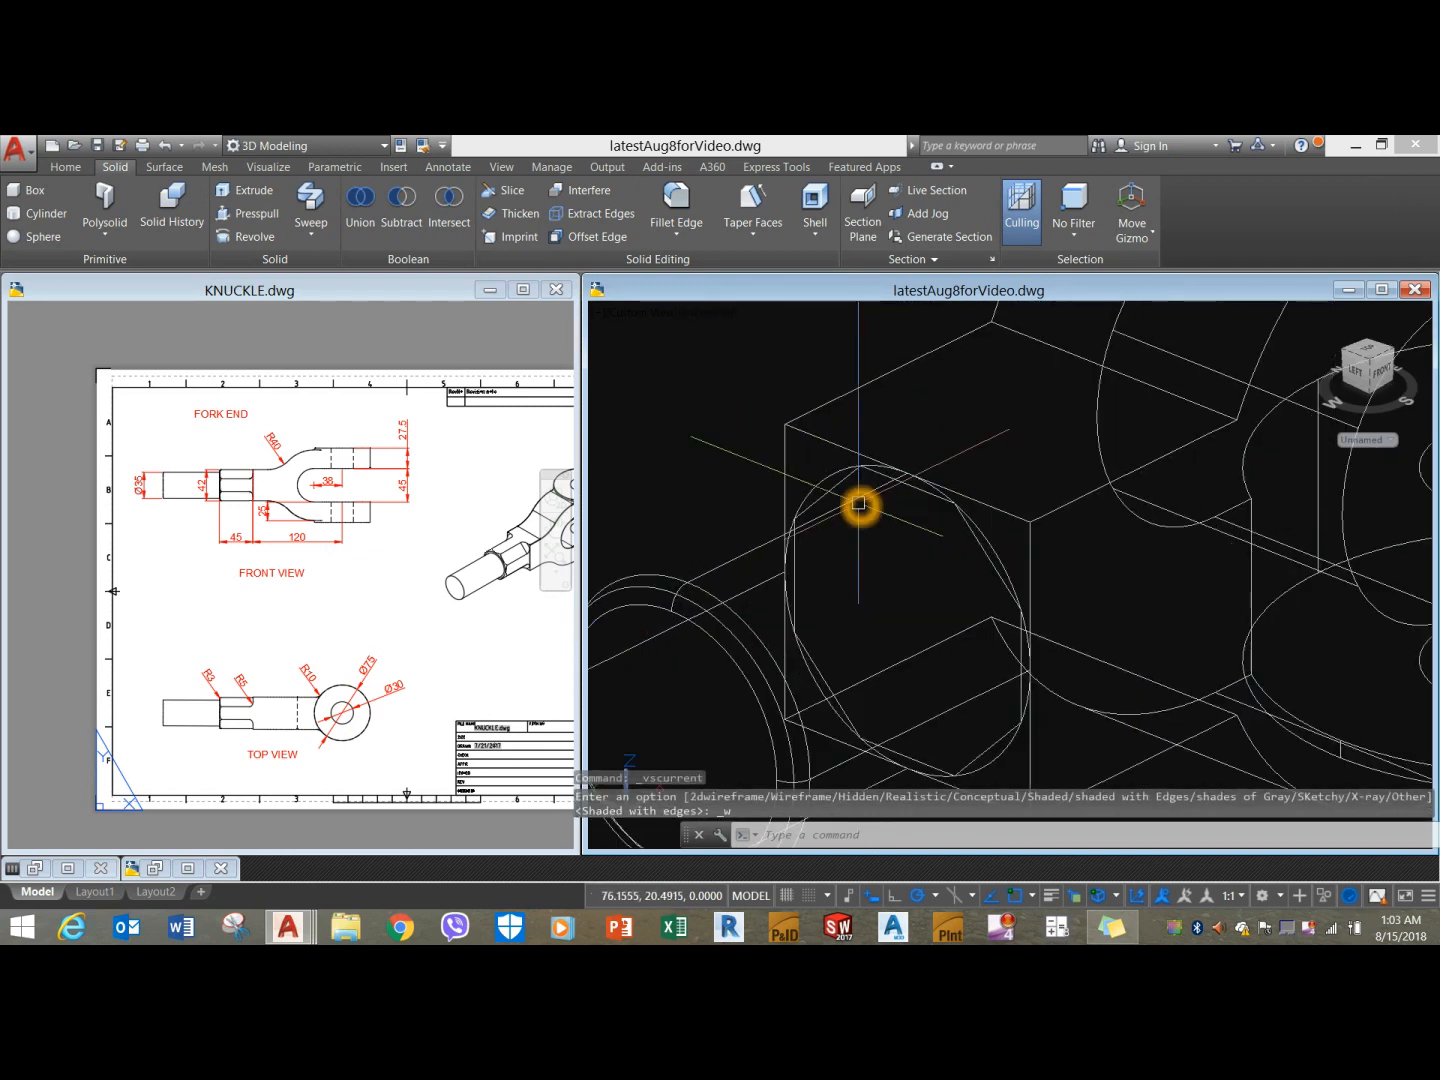
pyautogui.click(842, 482)
pyautogui.scroll(-5, 841, 482)
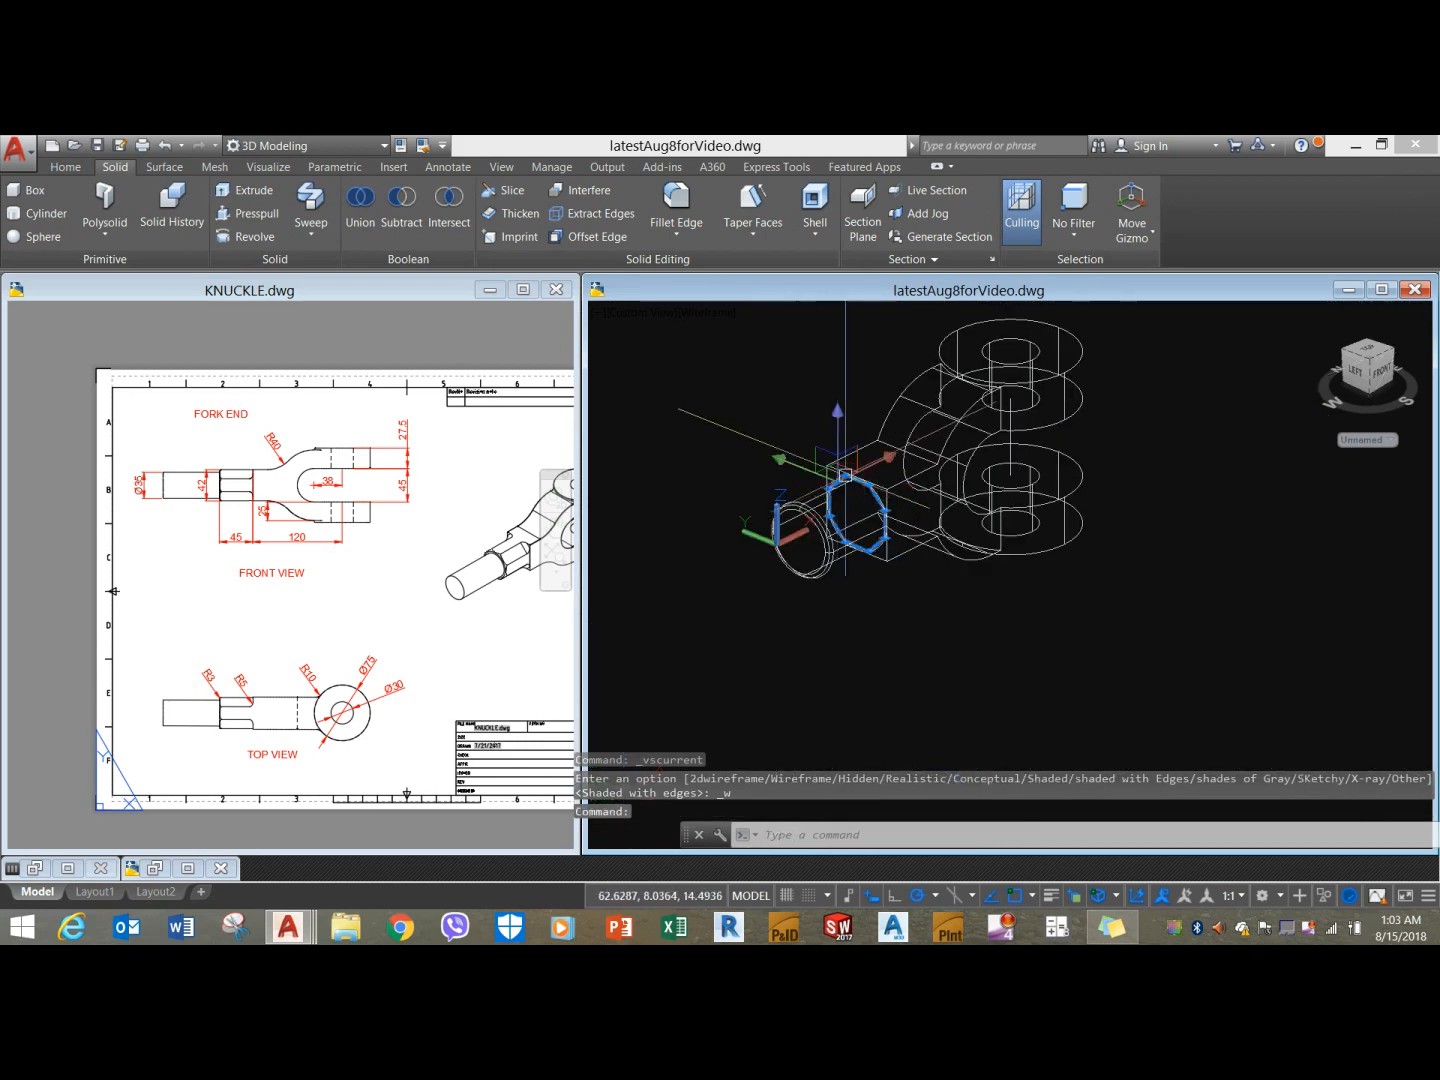
pyautogui.click(66, 166)
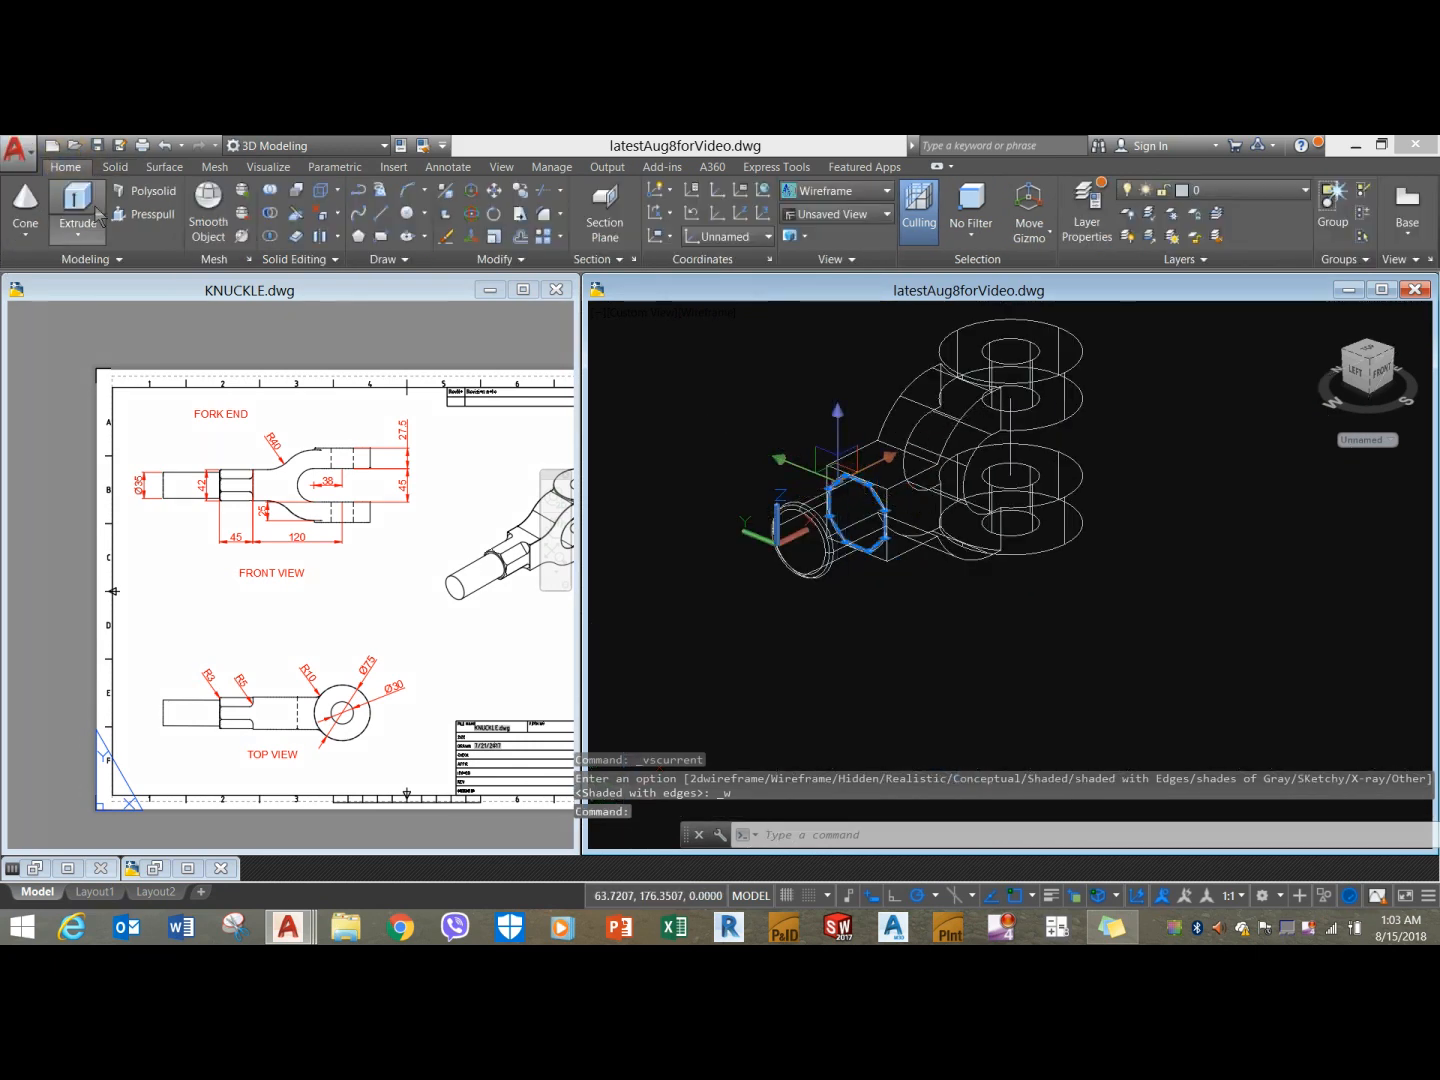
pyautogui.click(80, 205)
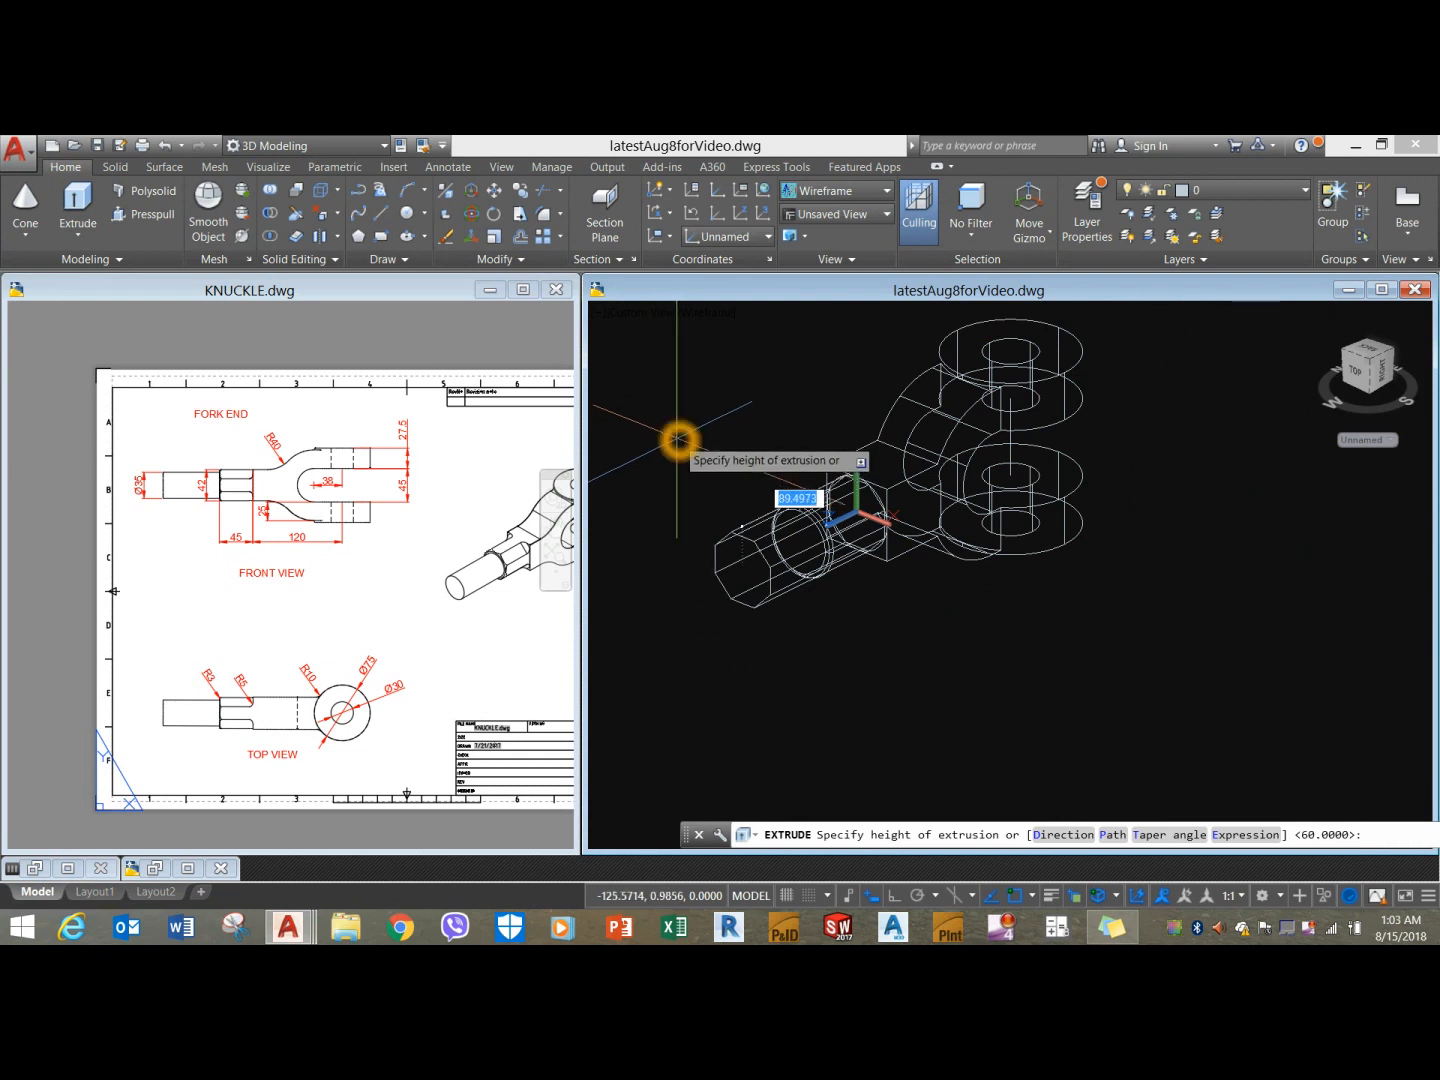
pyautogui.write('4')
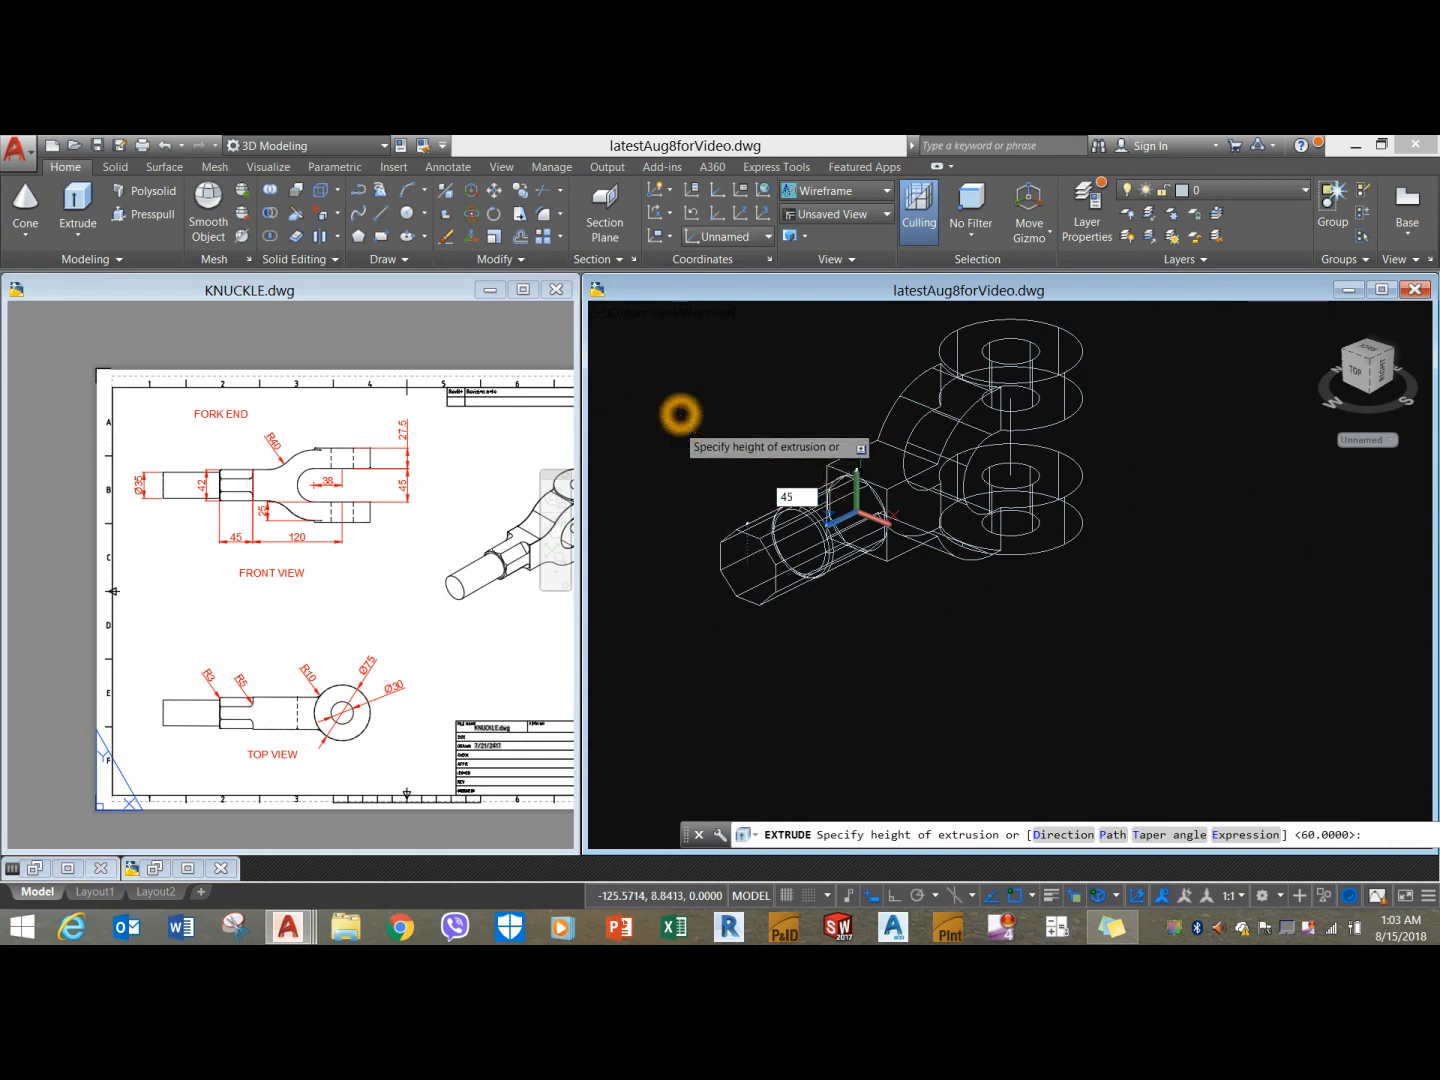
pyautogui.write('5')
pyautogui.press('Return')
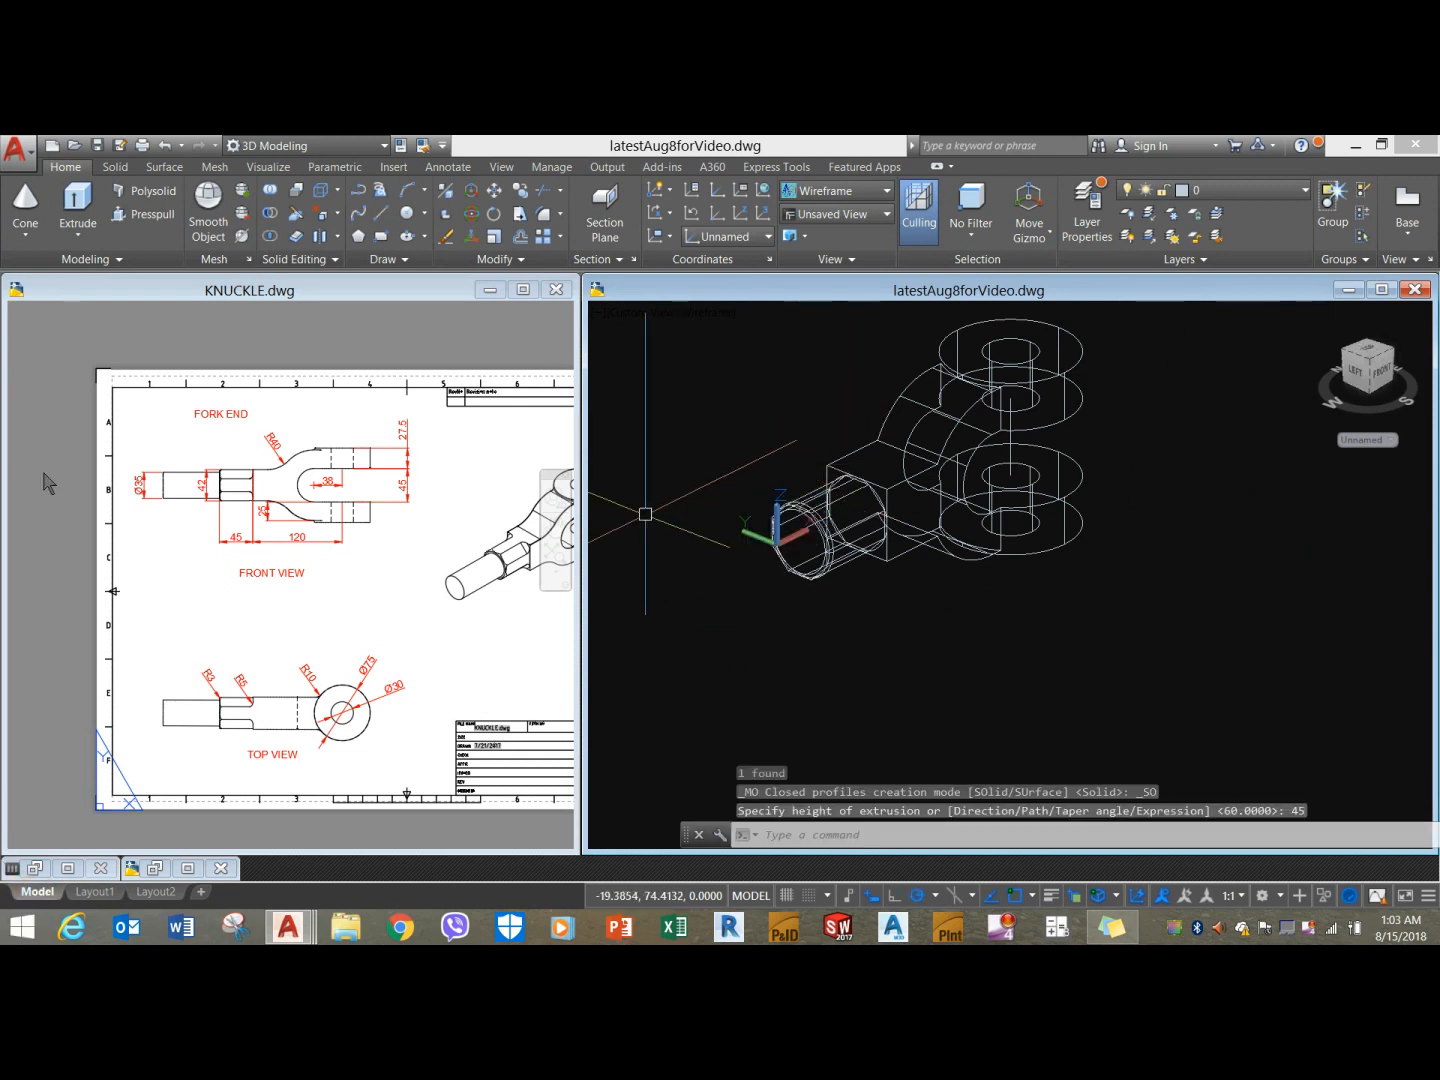
# Examine the octagonal shank section and its rounded end on the 3D reference model in KNUCKLE.dwg.
pyautogui.click(58, 299)
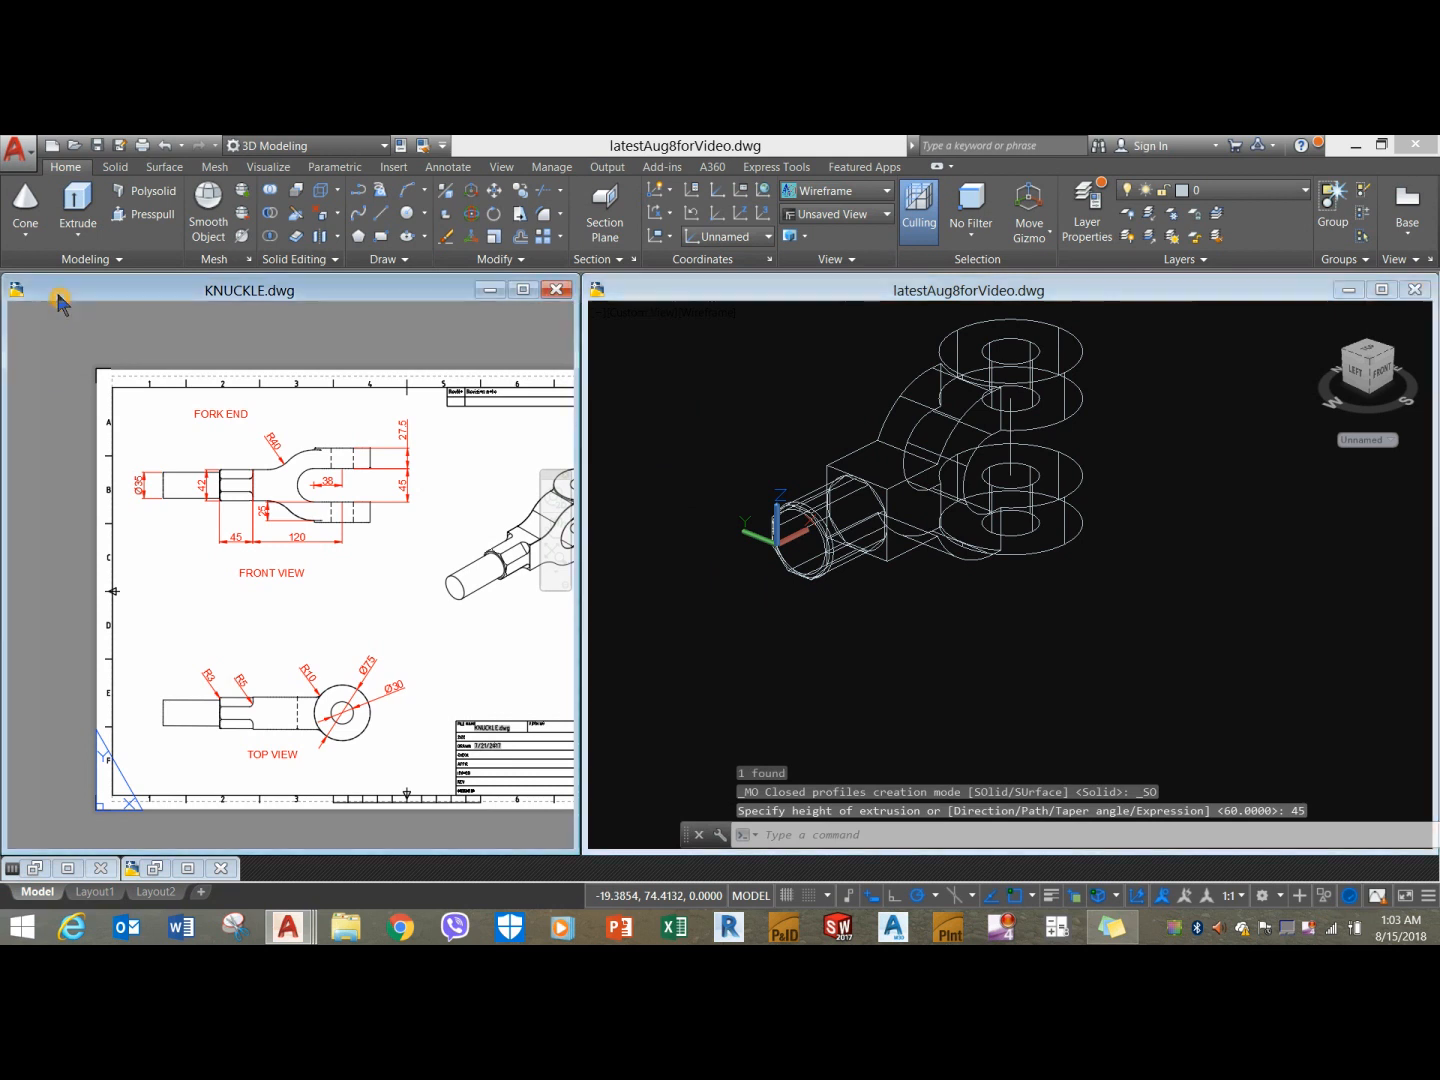
pyautogui.click(37, 891)
pyautogui.scroll(2, 247, 587)
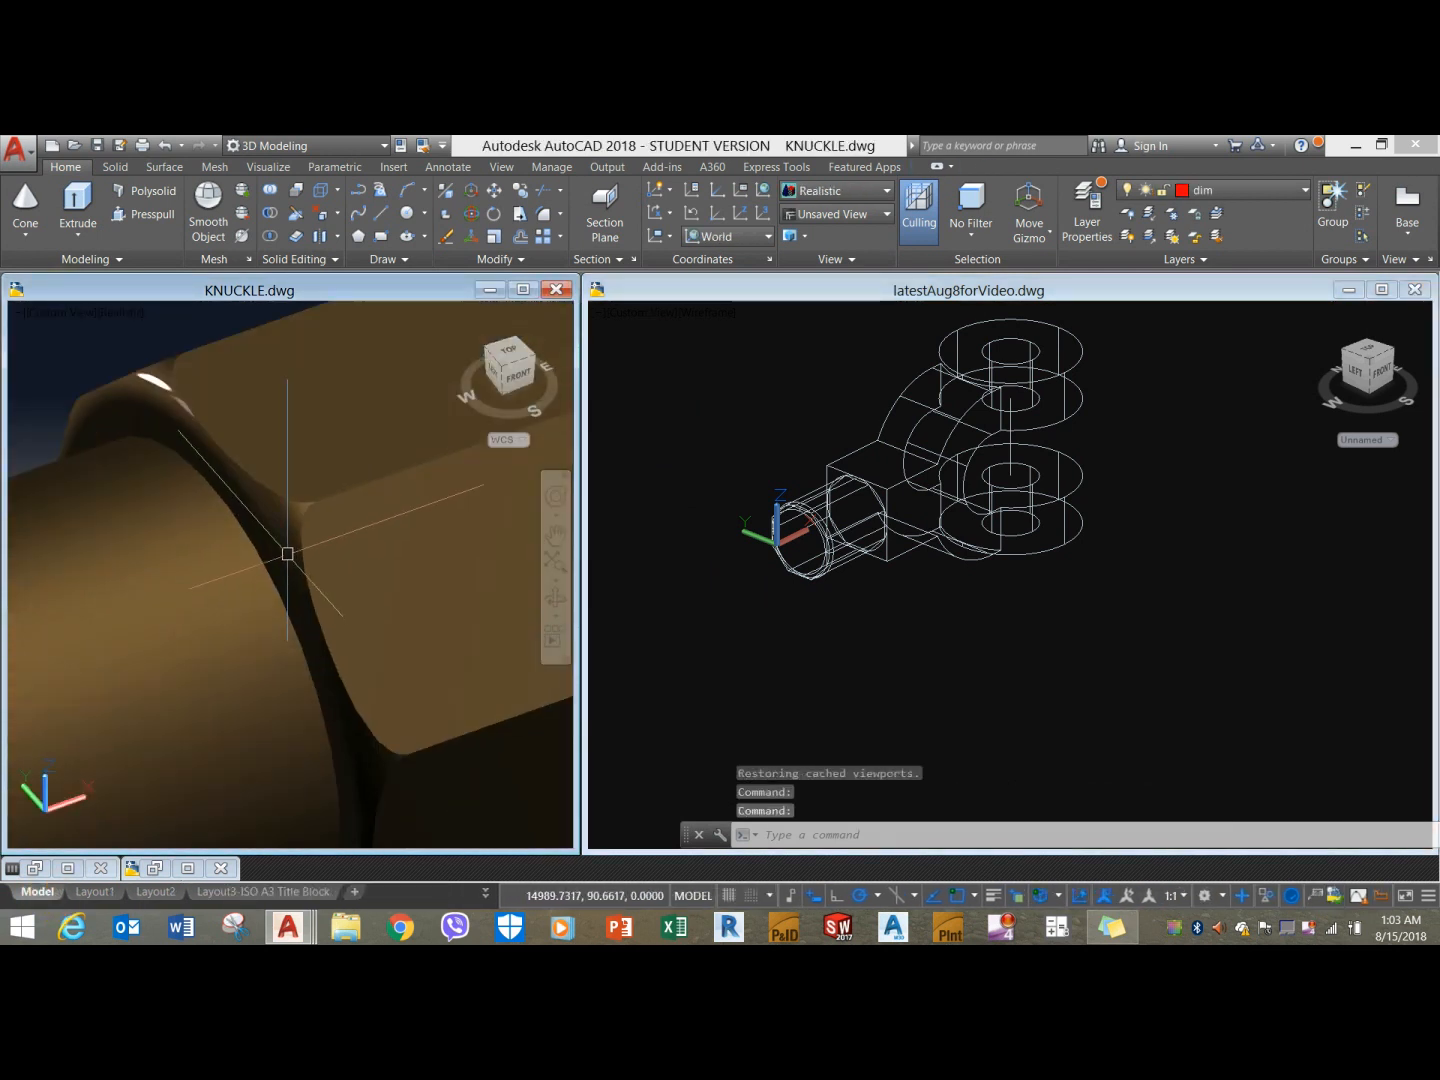
pyautogui.moveTo(284, 527)
pyautogui.keyDown('shift'); pyautogui.mouseDown(button='middle')
pyautogui.moveTo(215, 553)
pyautogui.moveTo(227, 551)
pyautogui.moveTo(215, 515)
pyautogui.moveTo(250, 481)
pyautogui.mouseUp(button='middle'); pyautogui.keyUp('shift')
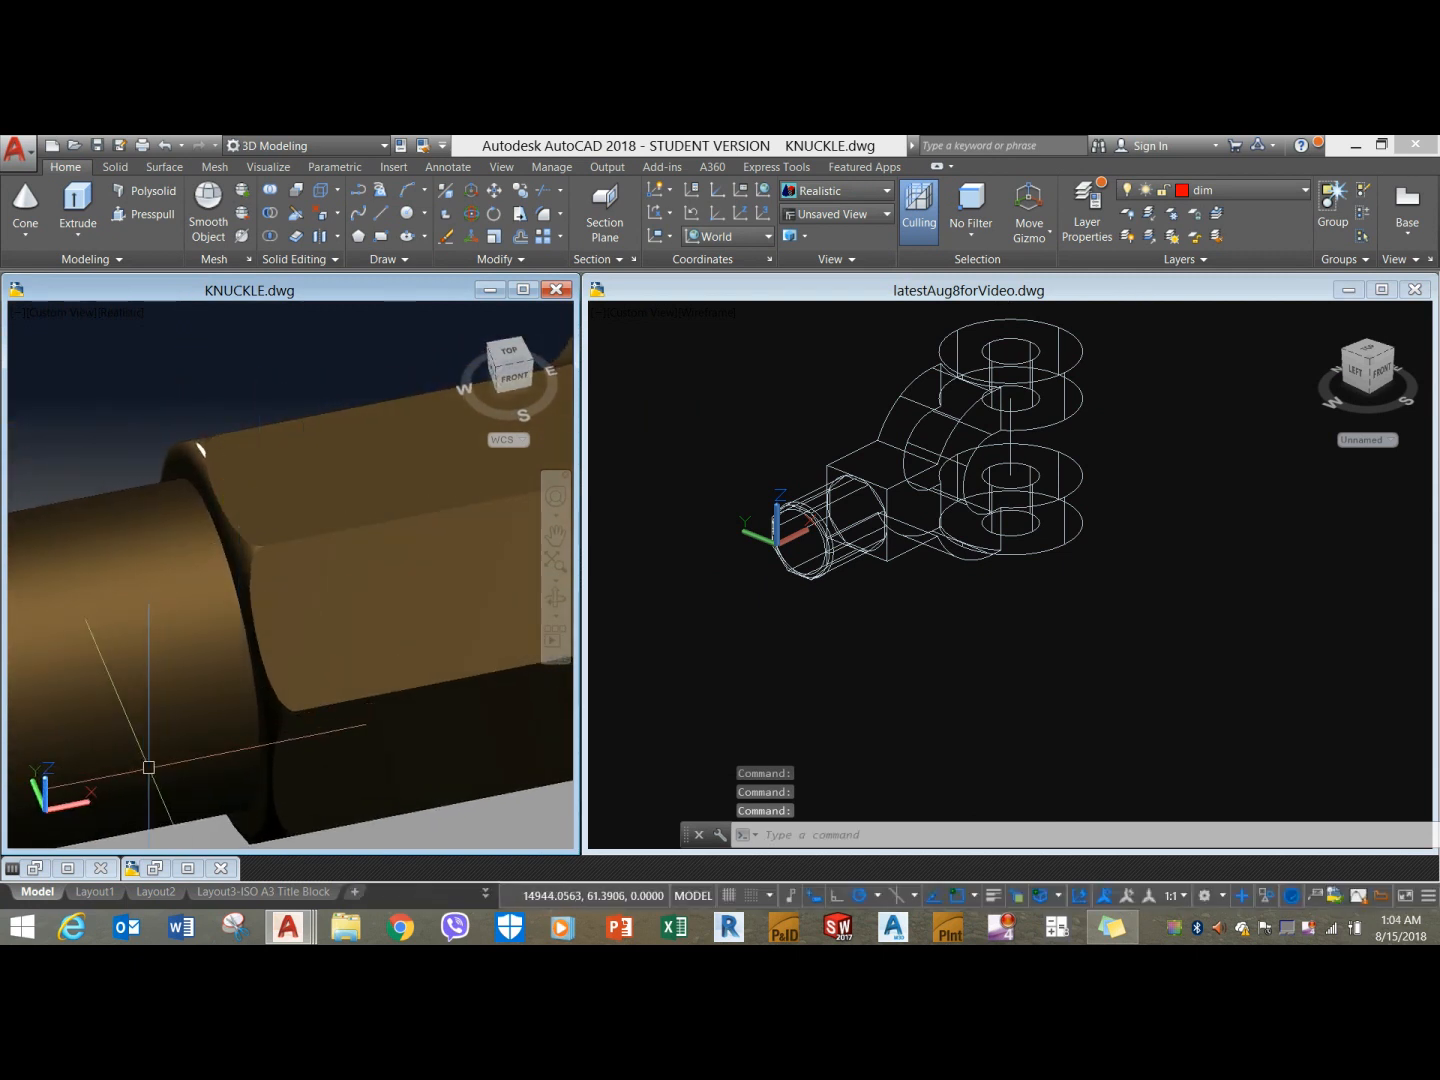
pyautogui.scroll(-2, 231, 515)
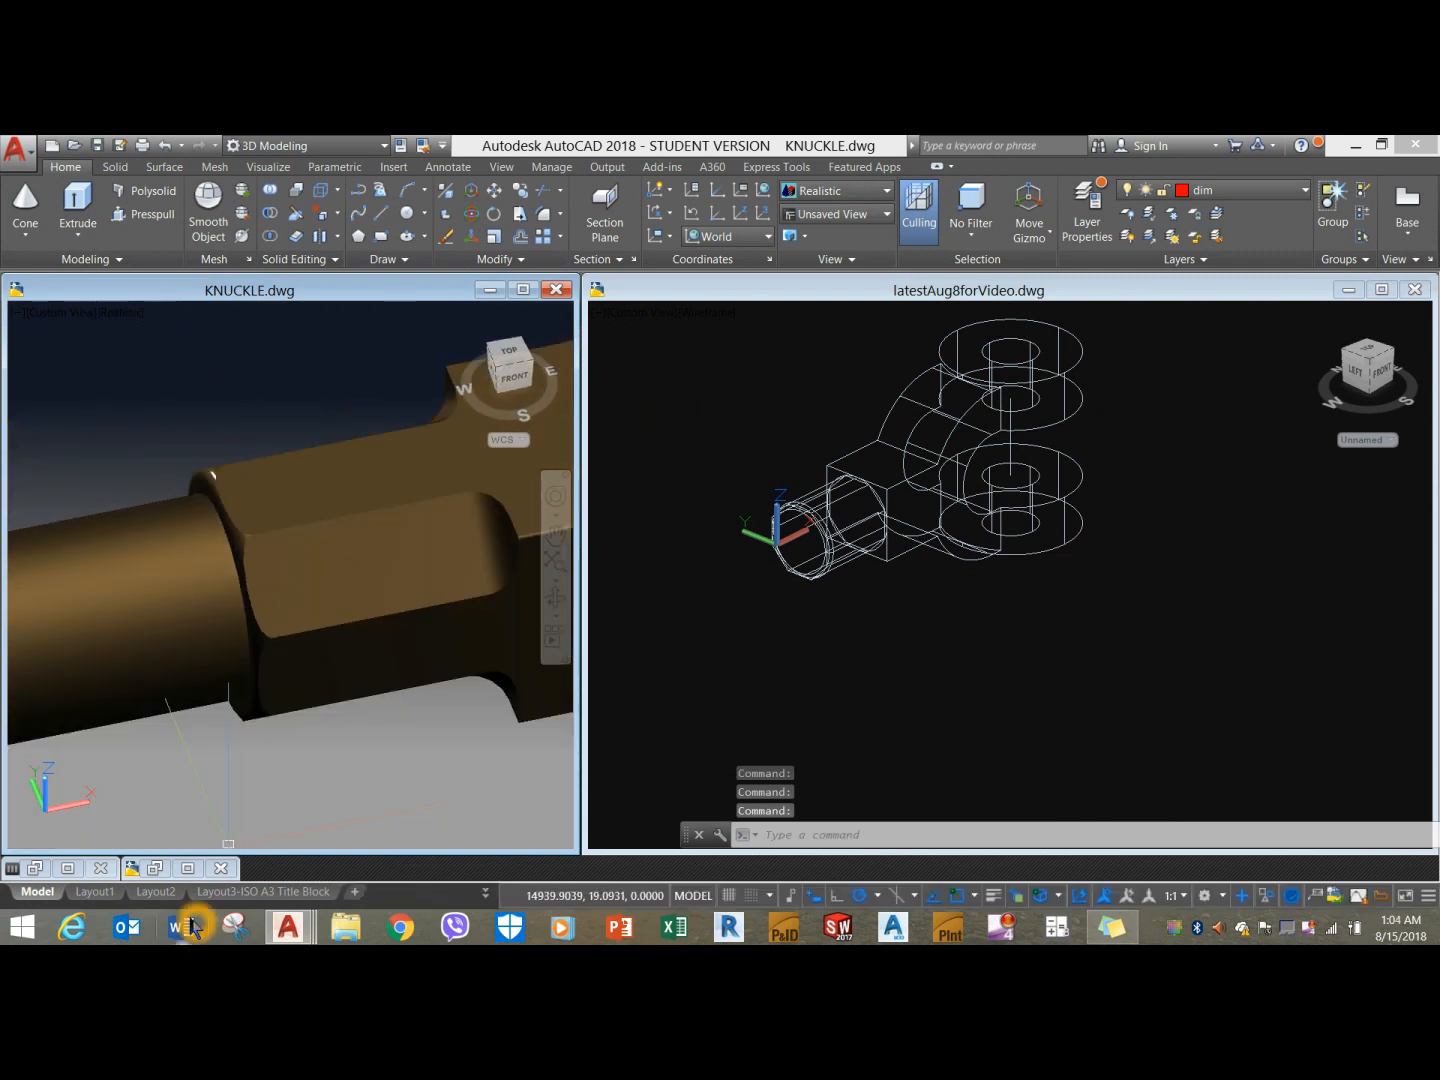
pyautogui.click(256, 891)
# Intersect the octagonal prism with the filleted shank cylinder to form a single solid.
pyautogui.click(914, 621)
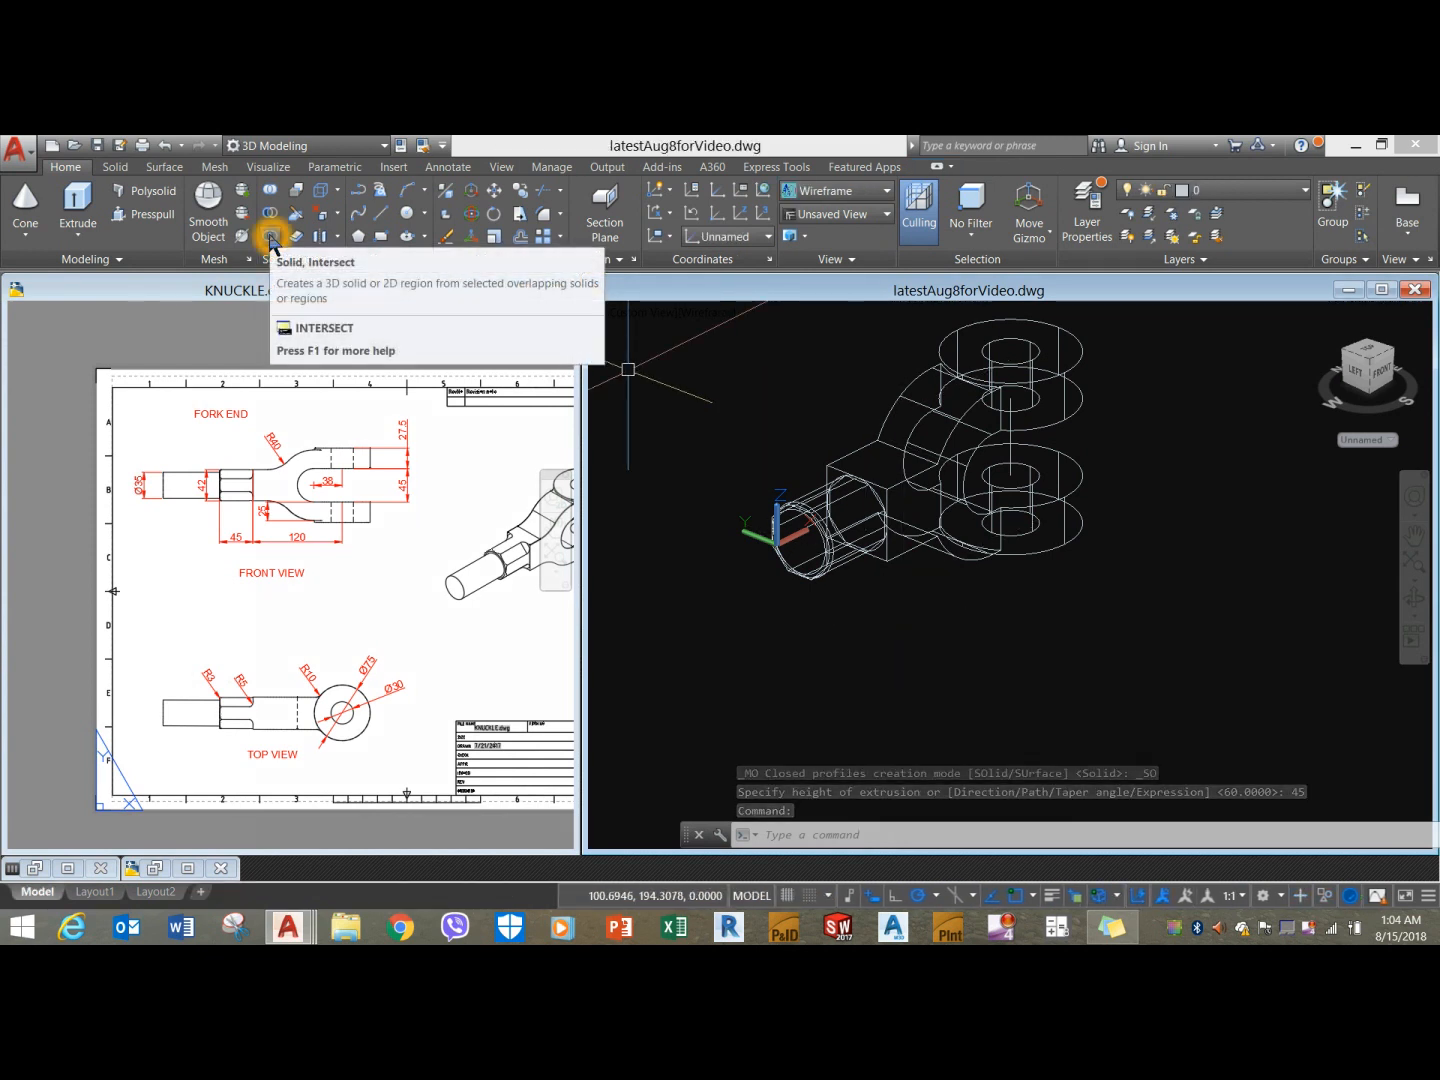
pyautogui.click(270, 244)
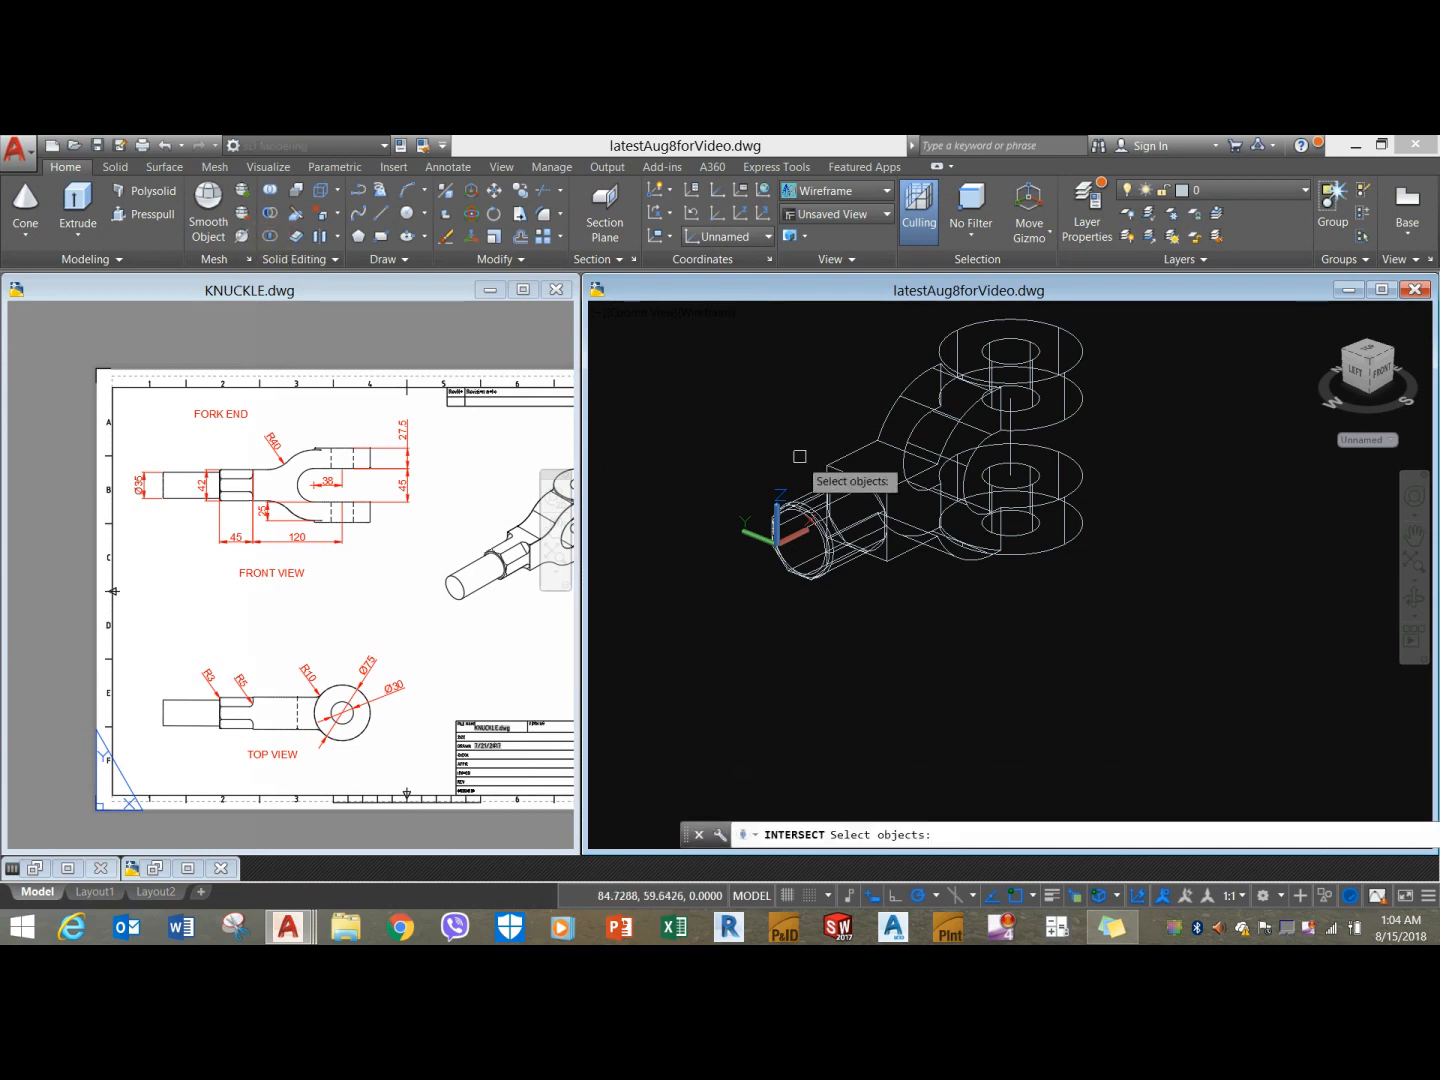
pyautogui.scroll(3, 776, 510)
pyautogui.scroll(3, 734, 487)
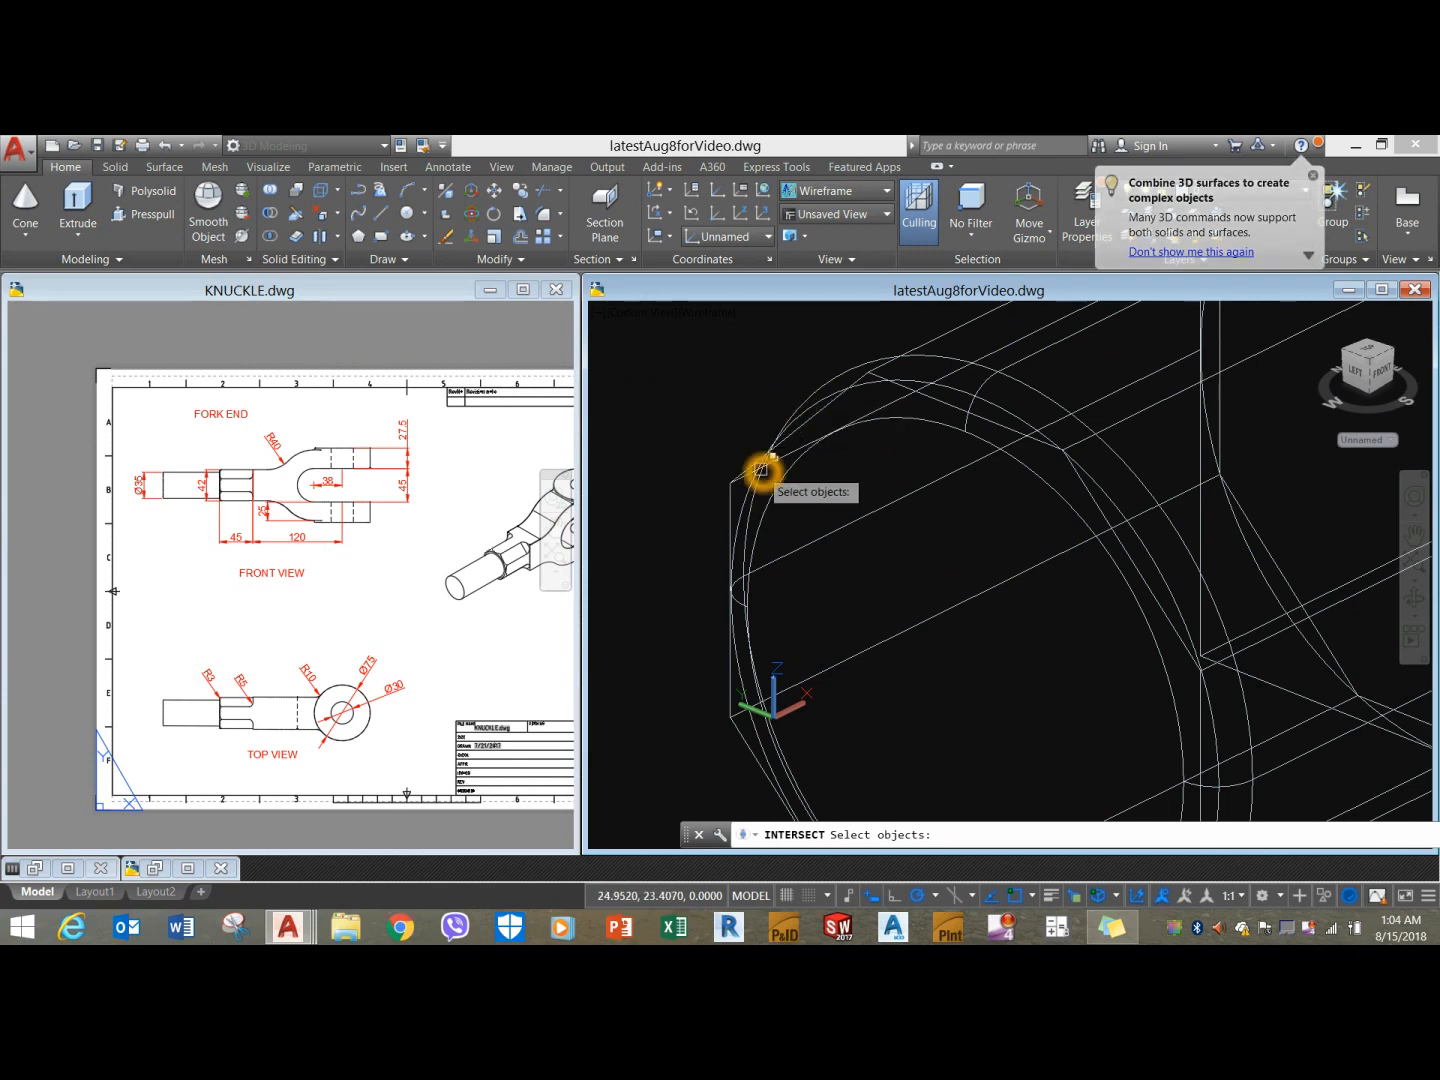
pyautogui.click(733, 473)
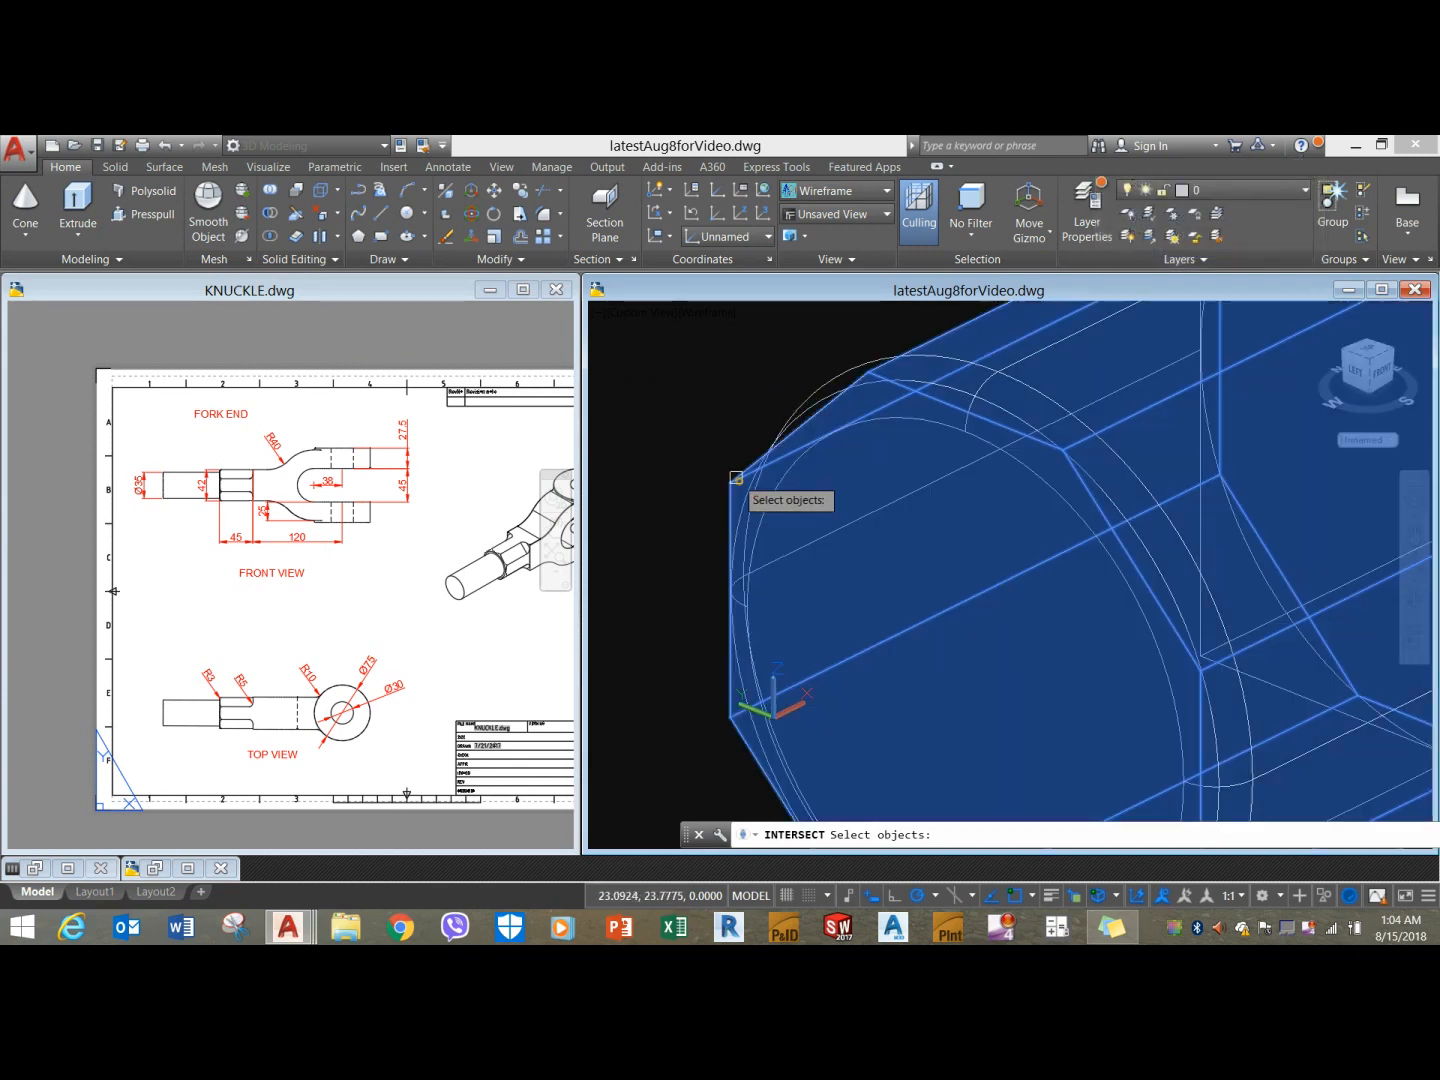
pyautogui.click(825, 390)
pyautogui.scroll(-5, 818, 389)
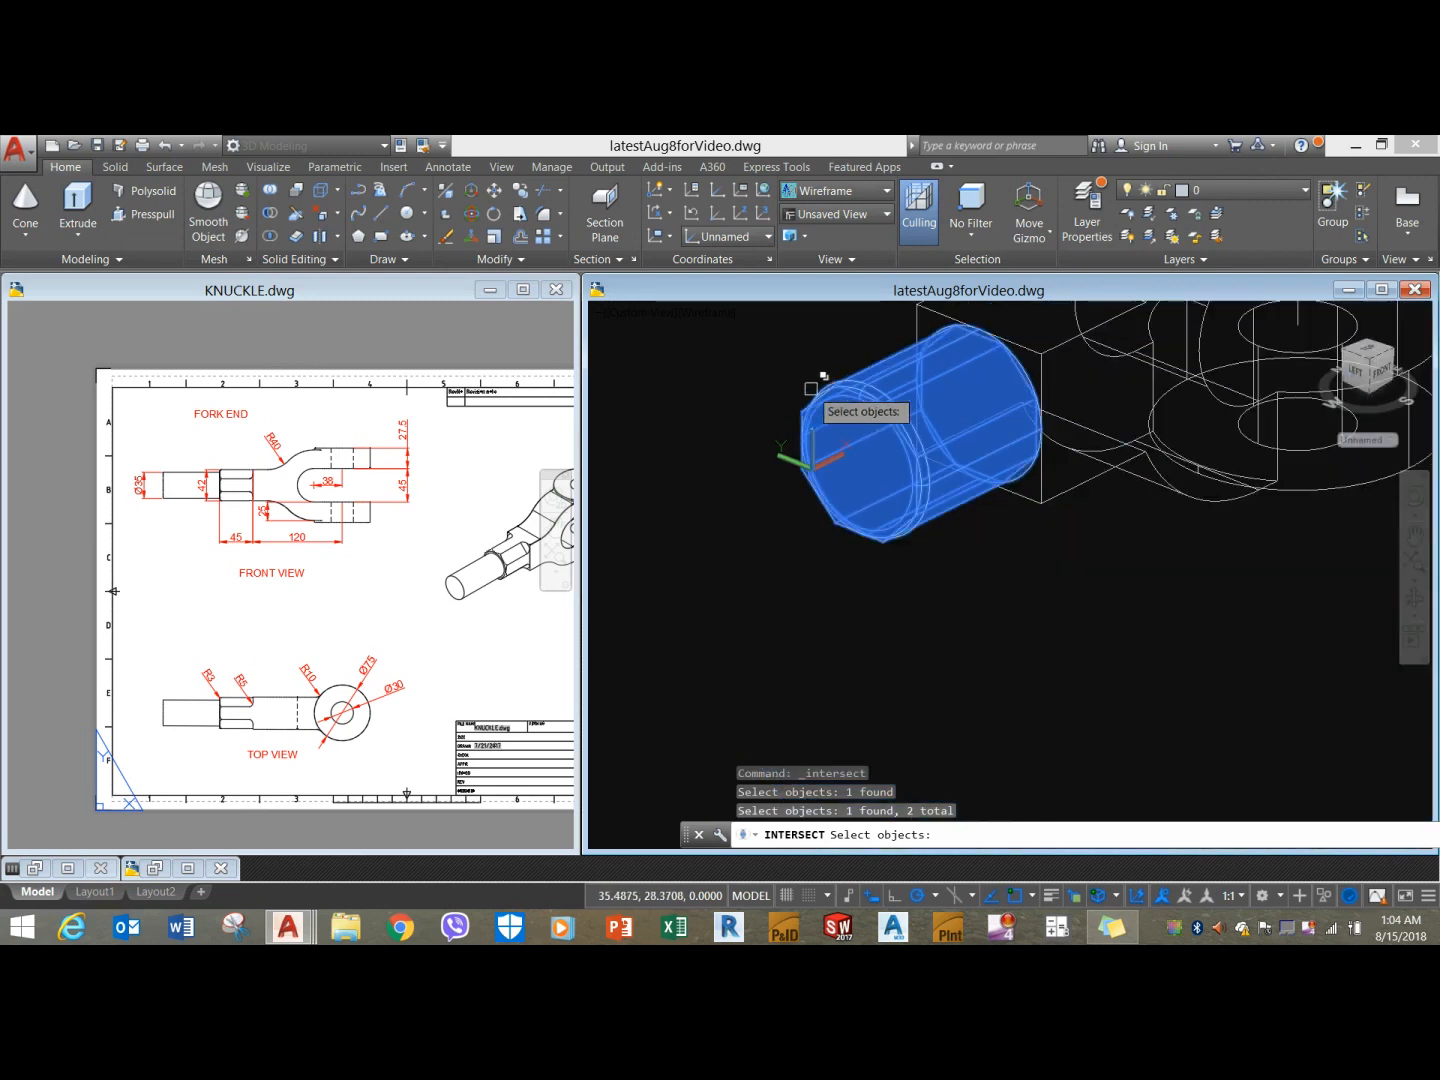
pyautogui.rightClick(760, 388)
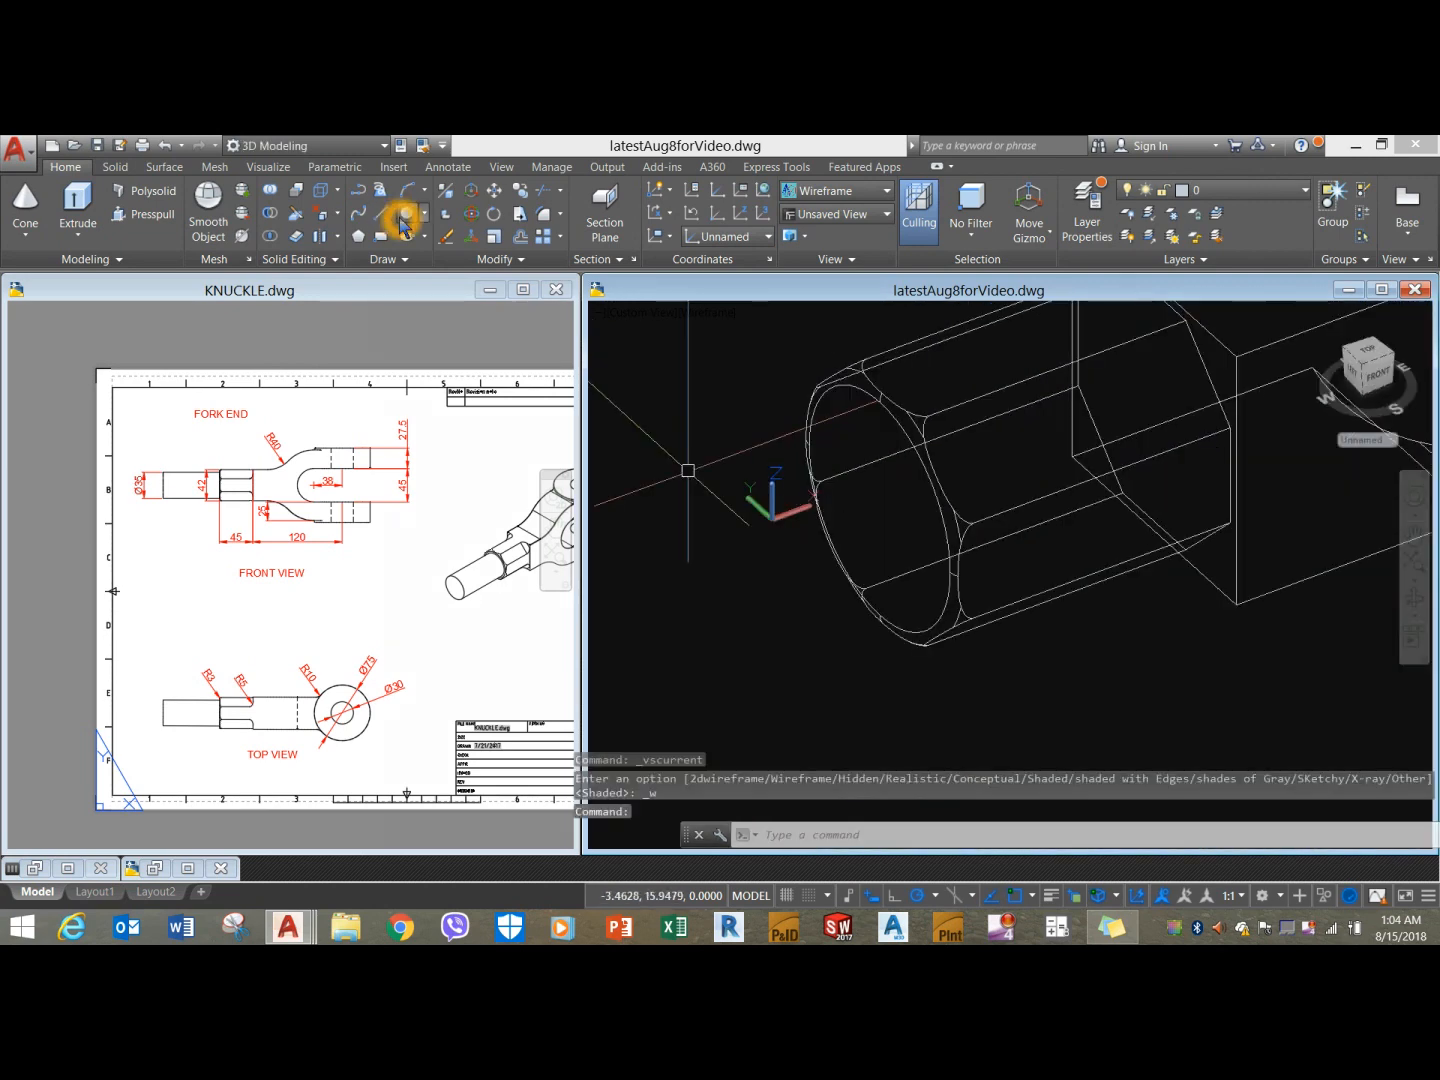
# Draw a circle of diameter 35 centred on the octagonal shank's outer end face.
pyautogui.click(404, 216)
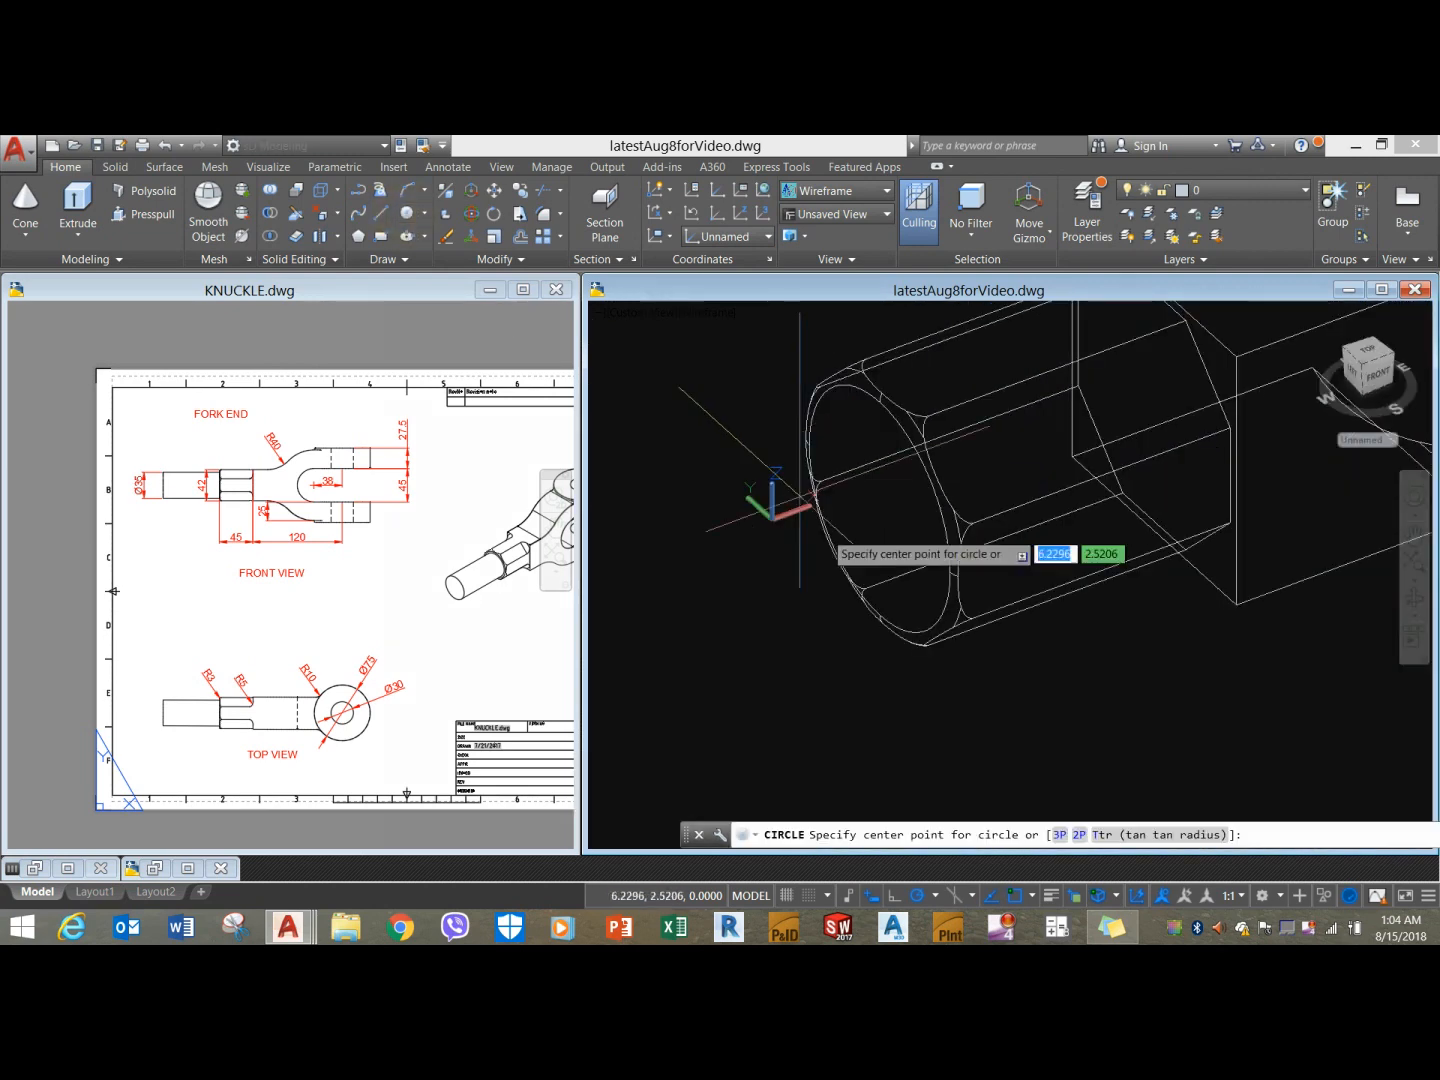
pyautogui.click(878, 510)
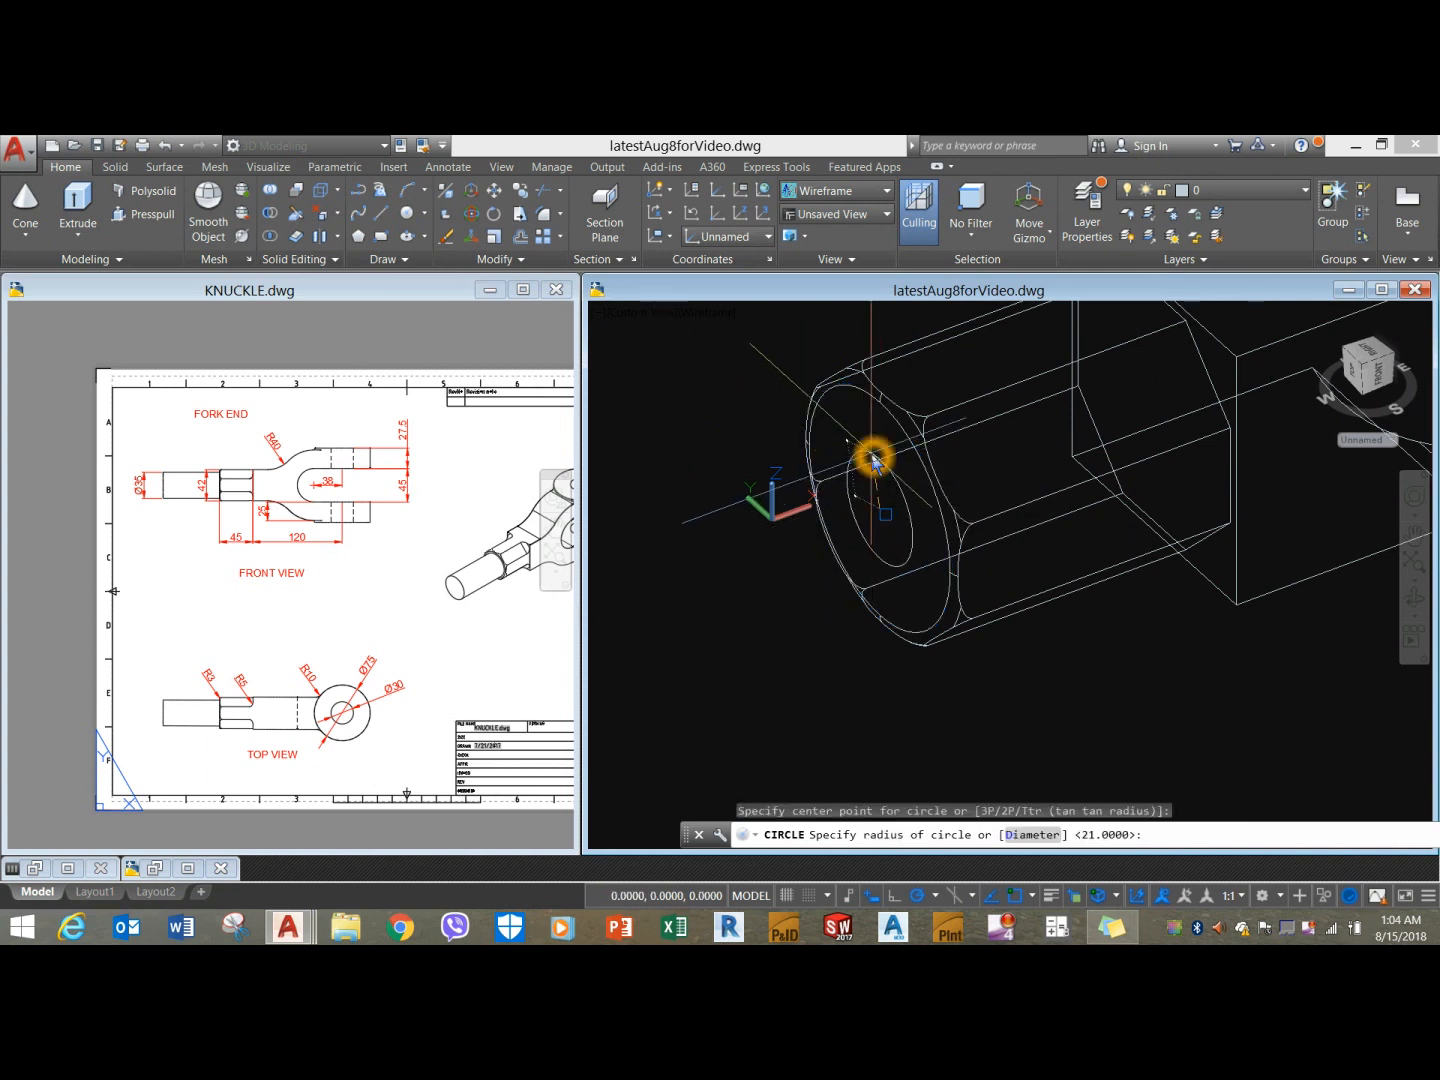
pyautogui.write('d')
pyautogui.press('Return')
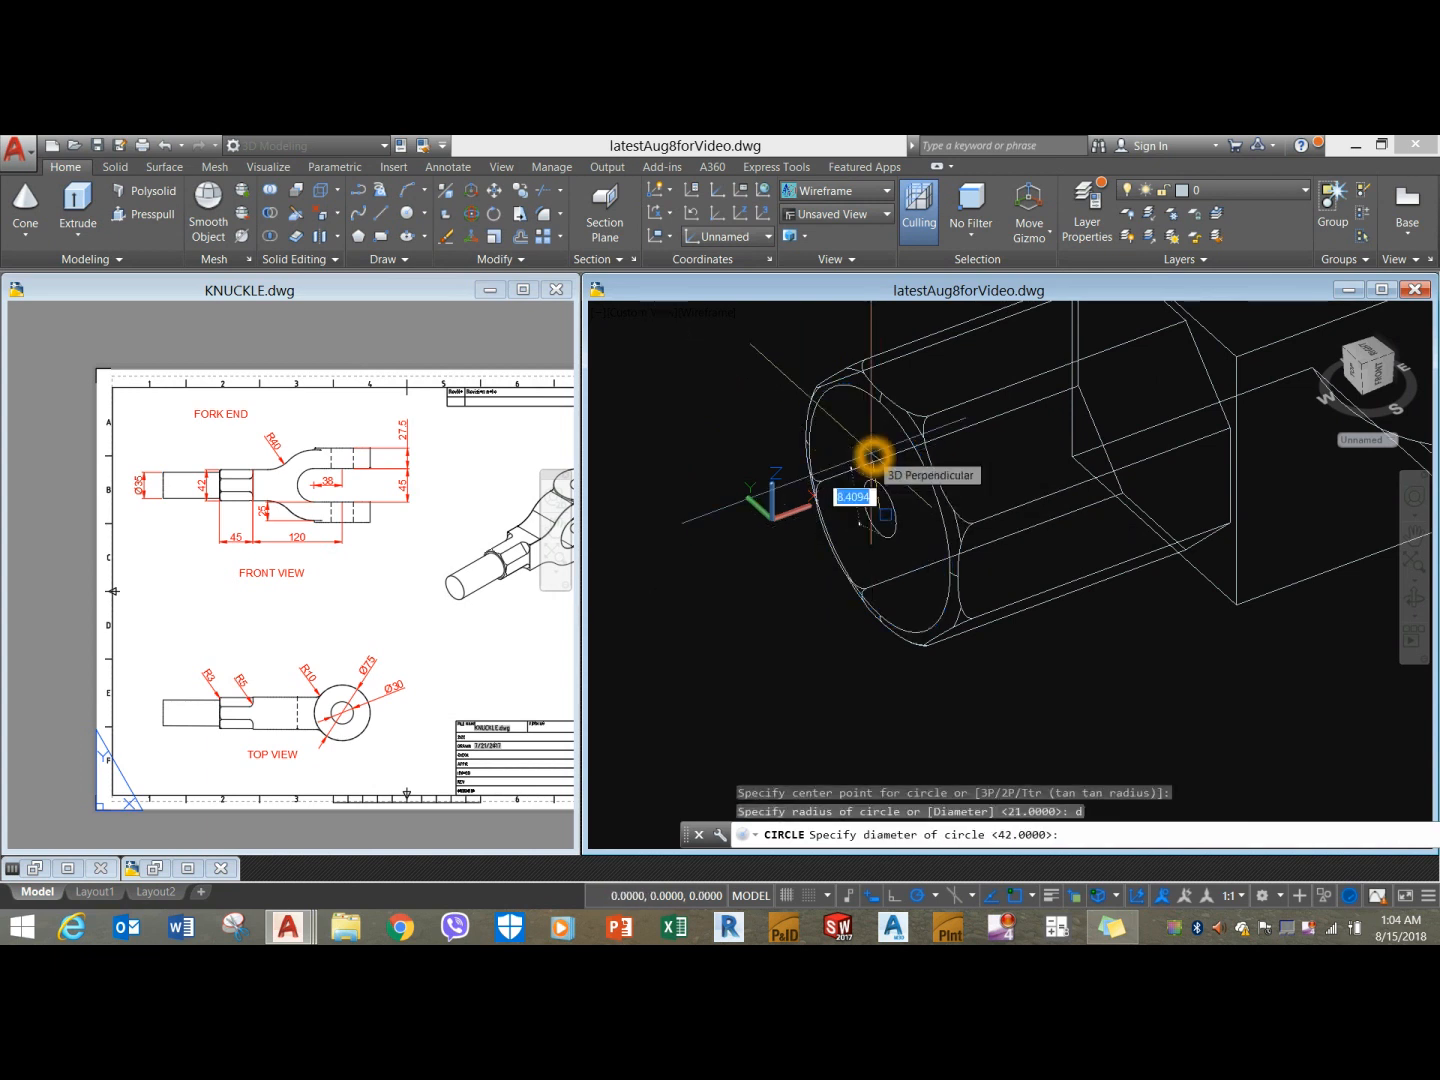
pyautogui.write('35')
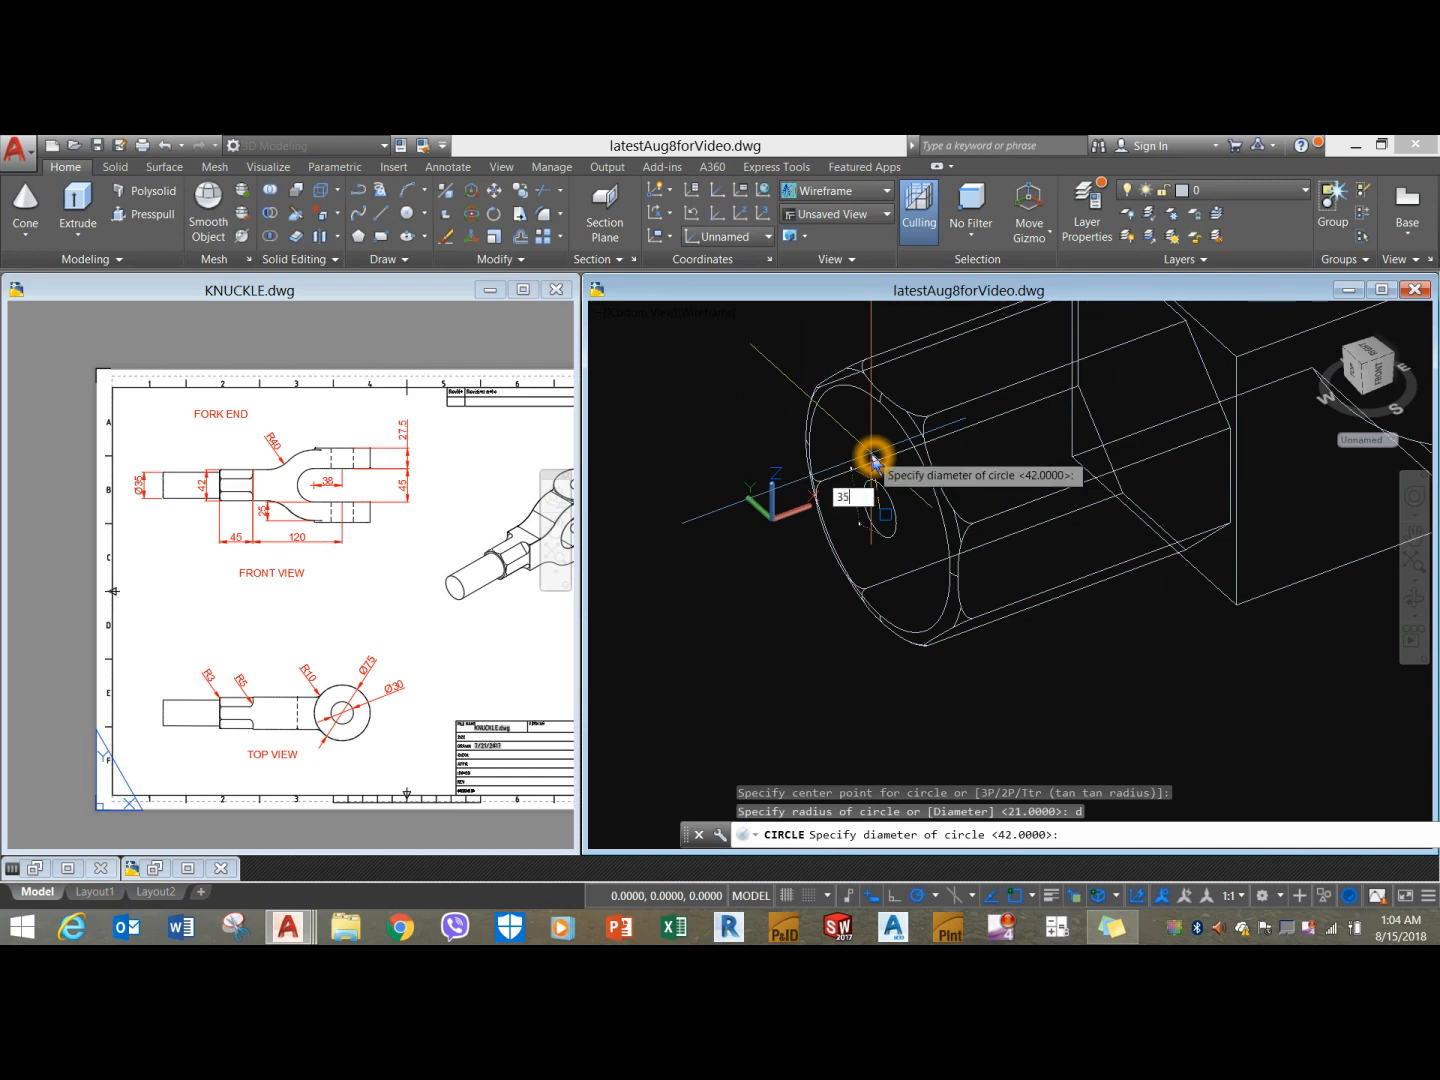
pyautogui.press('Return')
# Extrude the 35-diameter circle outward by 60 from the octagonal shank's end face.
pyautogui.scroll(5, 845, 419)
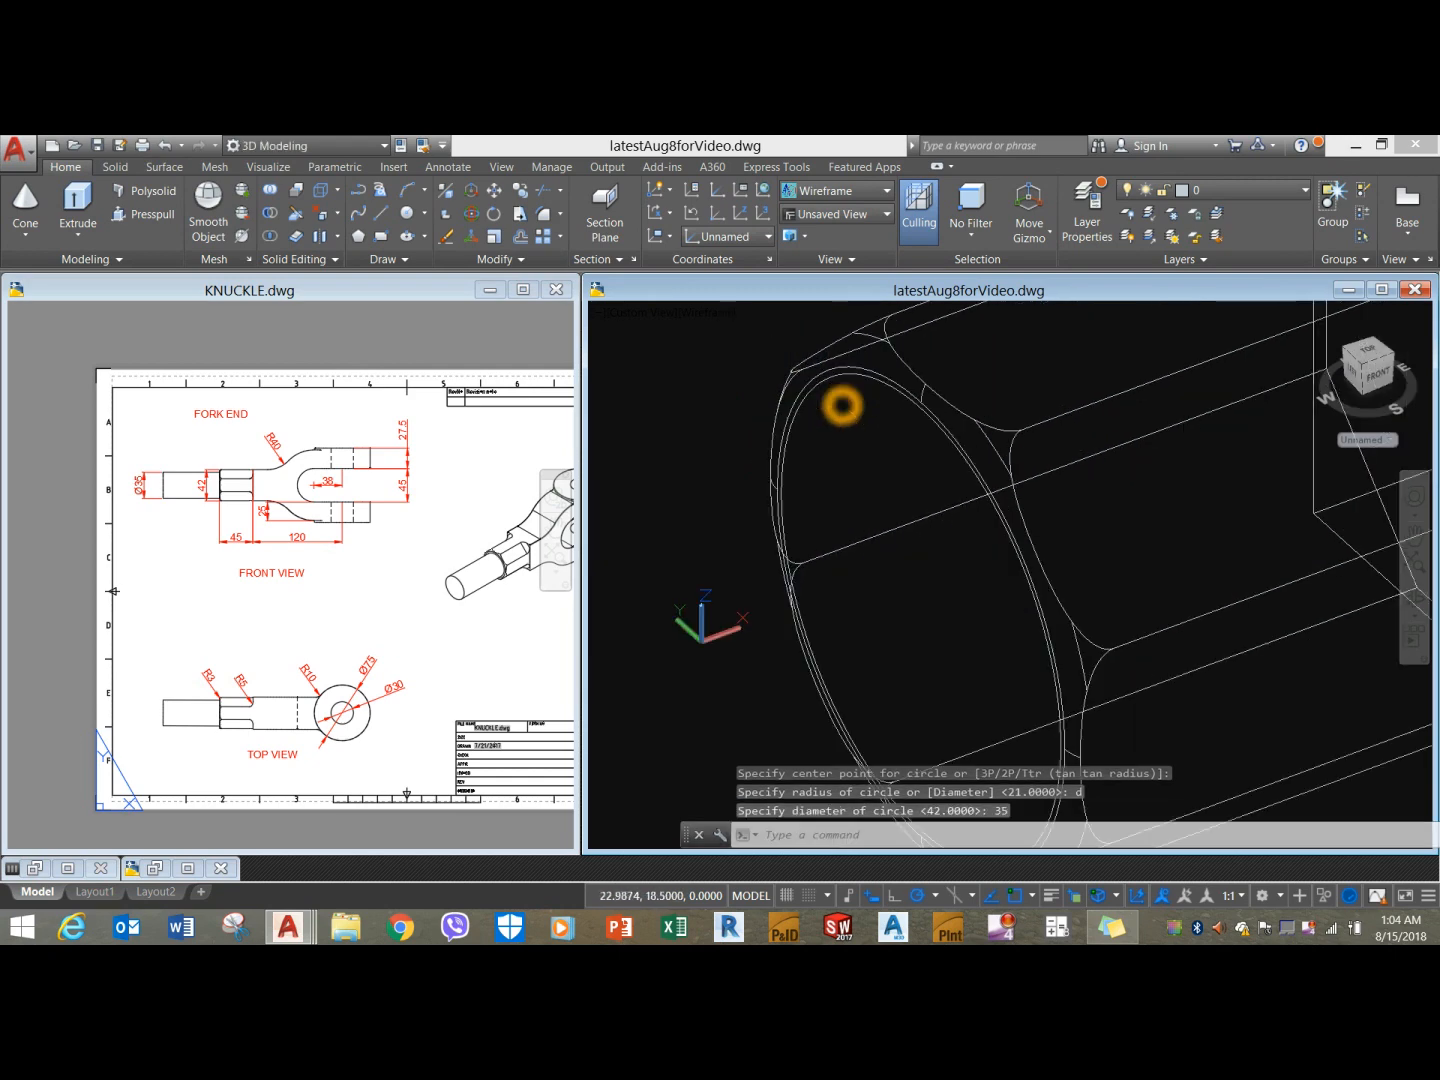
pyautogui.click(829, 379)
pyautogui.click(78, 205)
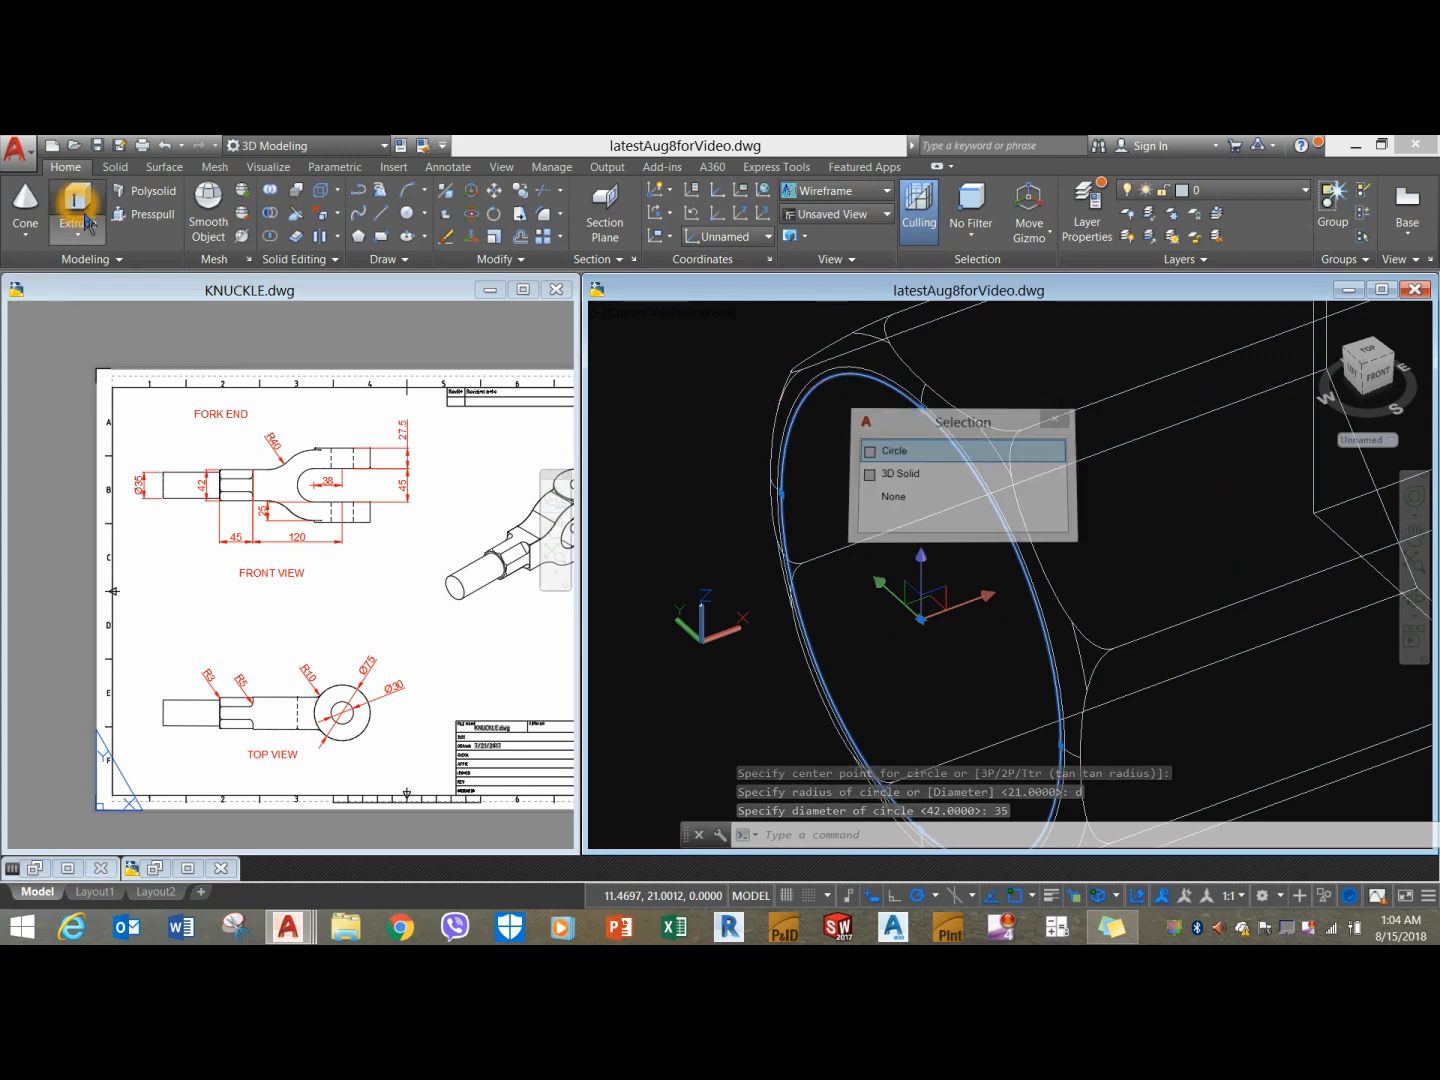
pyautogui.scroll(-5, 760, 470)
pyautogui.scroll(-2, 853, 463)
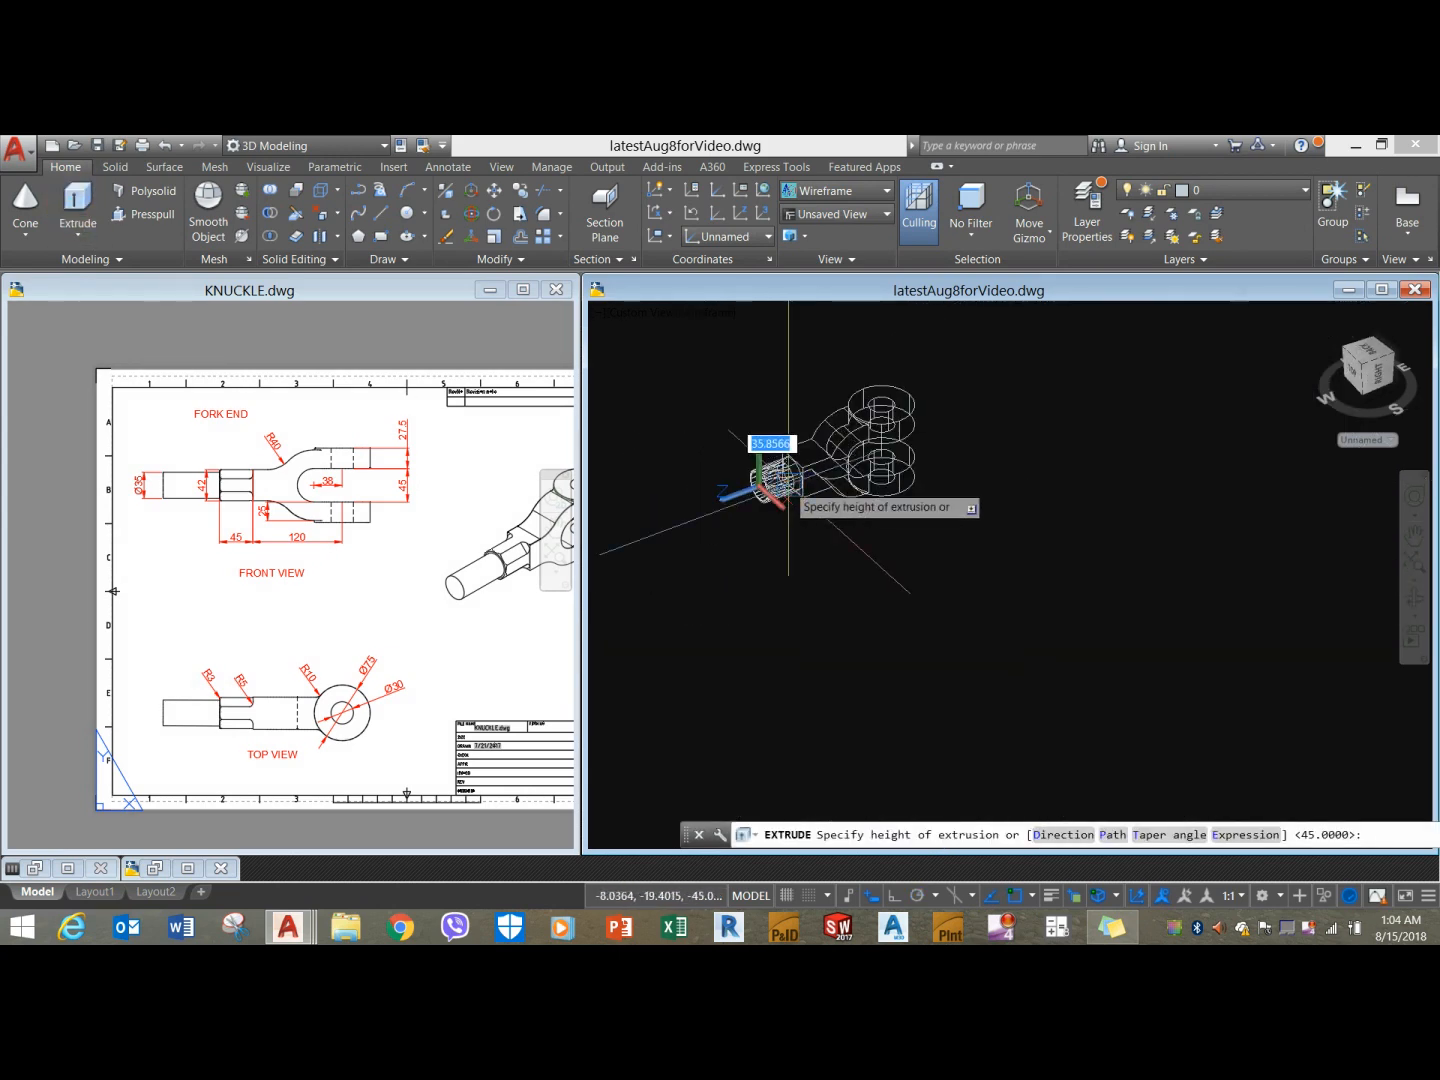
pyautogui.moveTo(785, 486); pyautogui.dragTo(879, 468, button='middle')
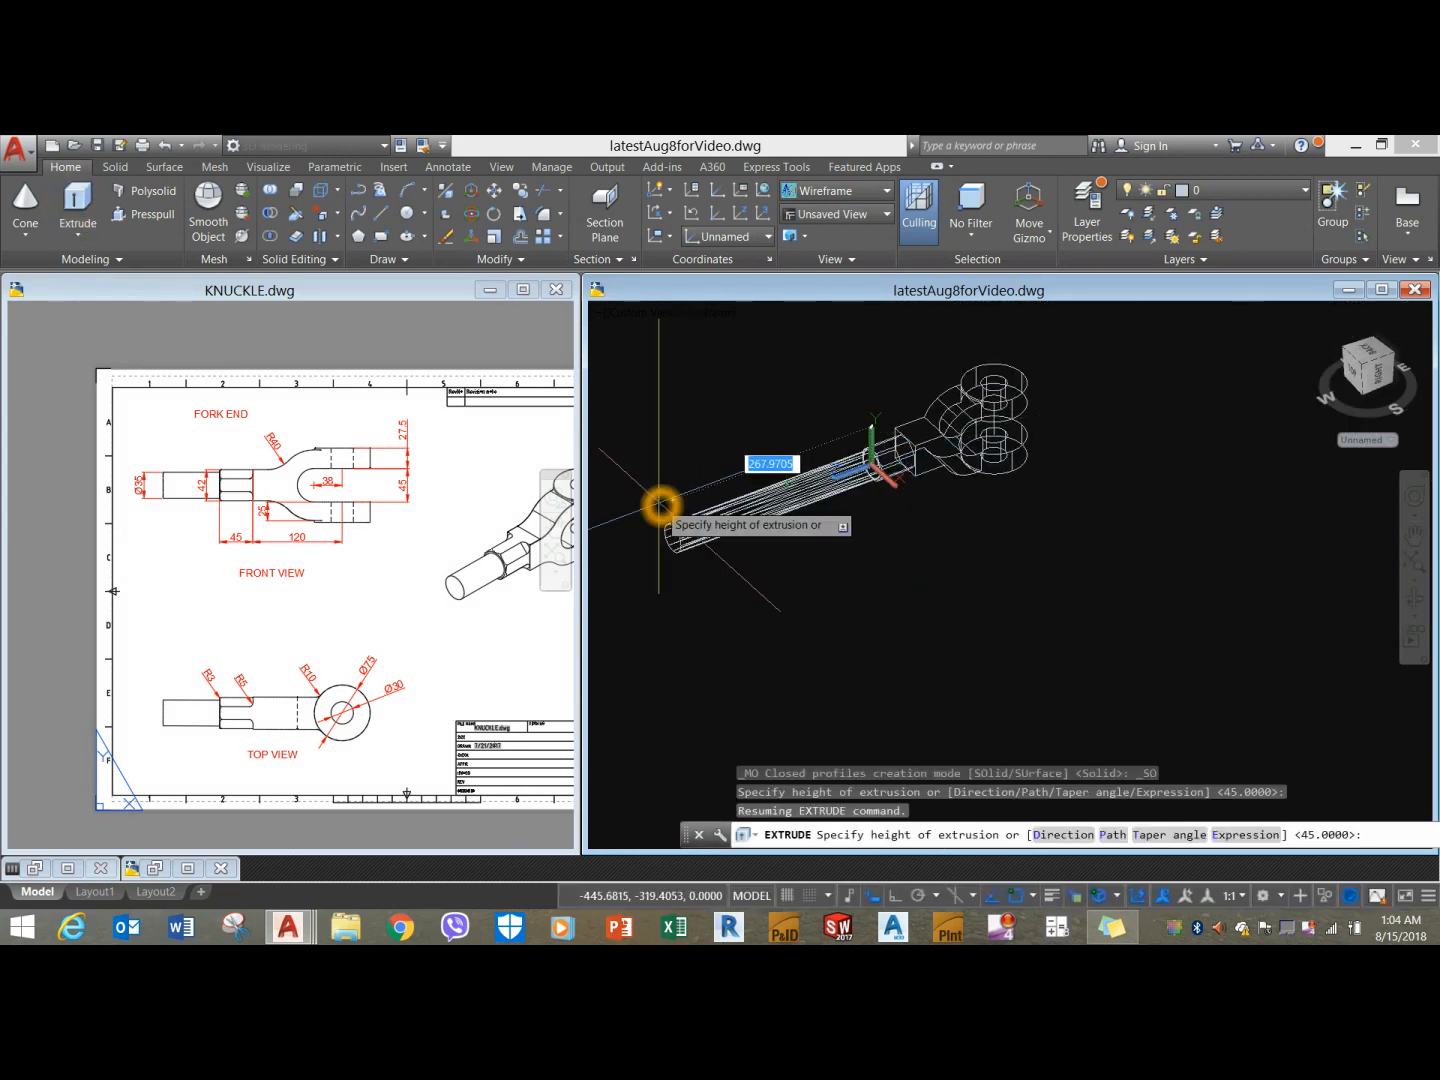
pyautogui.click(659, 506)
# Set the fork model's visual style to Shaded.
pyautogui.keyDown('shift'); pyautogui.moveTo(916, 514); pyautogui.dragTo(878, 492, button='middle'); pyautogui.keyUp('shift')
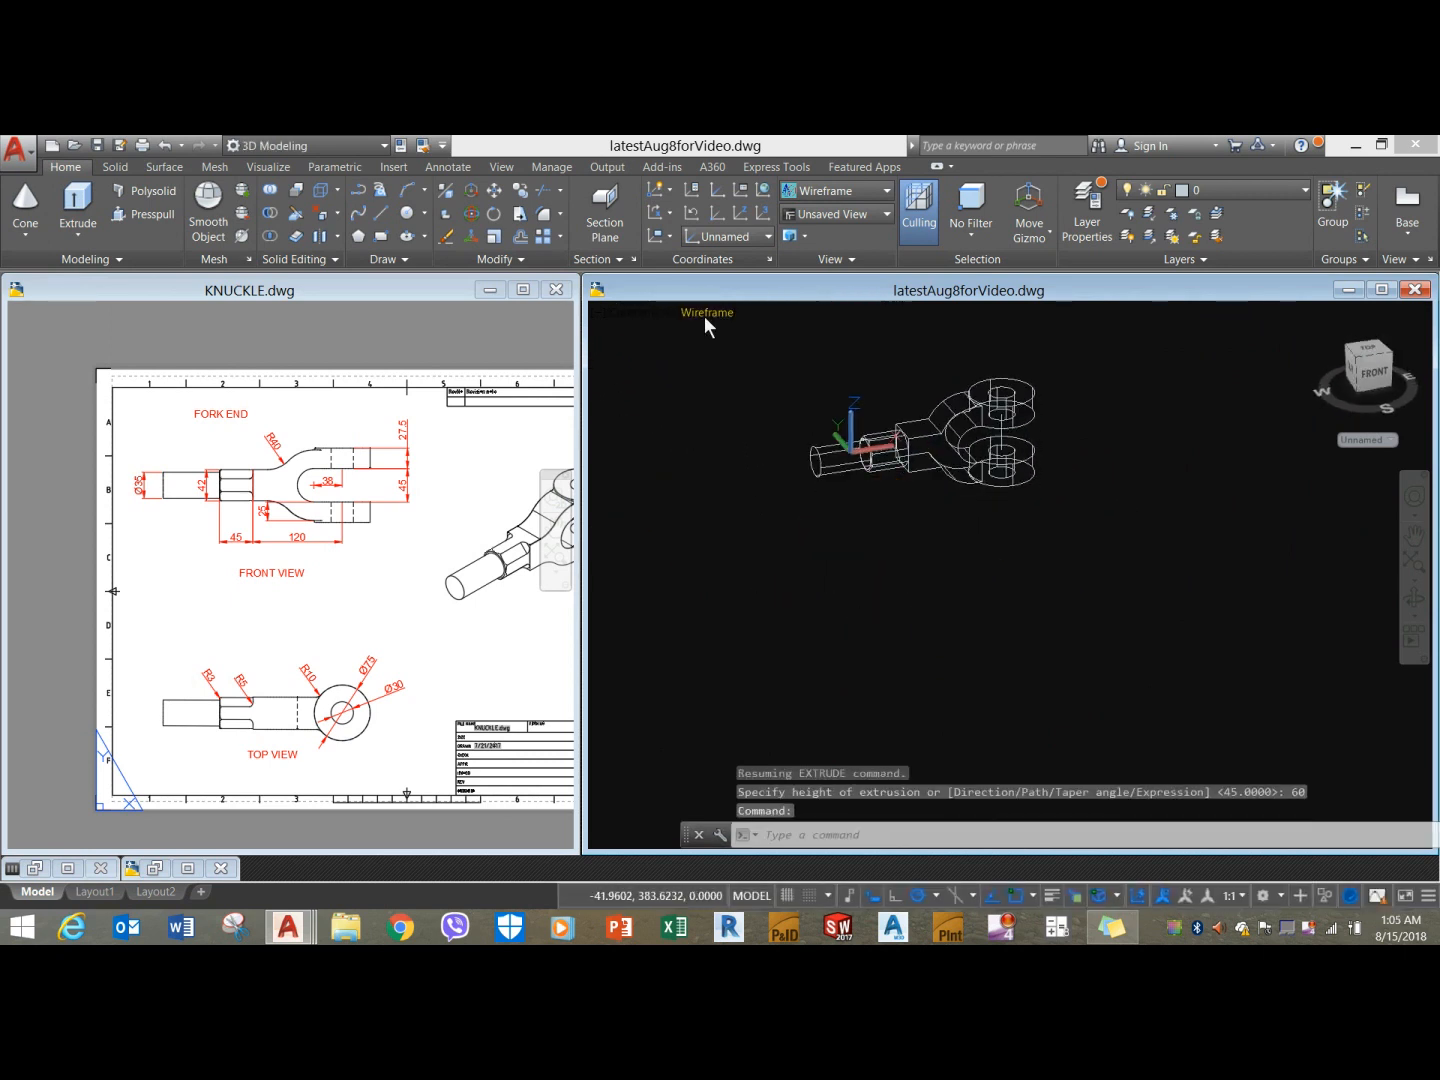
pyautogui.click(710, 314)
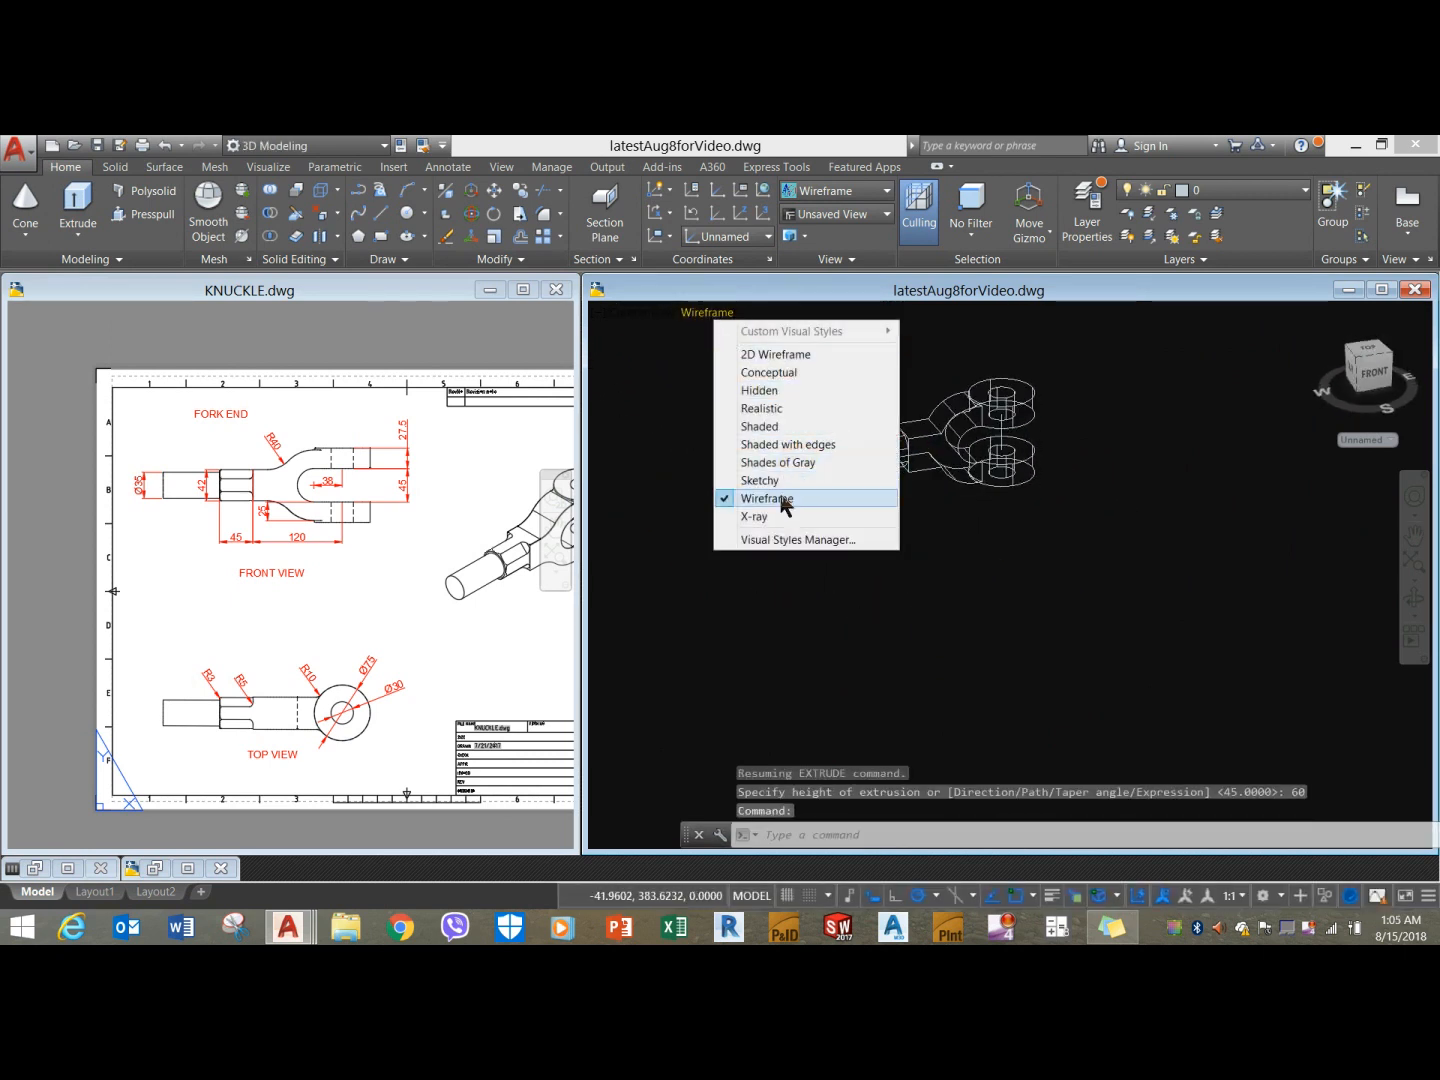
pyautogui.click(755, 426)
pyautogui.moveTo(1010, 440)
pyautogui.mouseDown(button='middle')
pyautogui.moveTo(940, 509)
pyautogui.moveTo(959, 527)
pyautogui.mouseUp(button='middle')
pyautogui.scroll(3, 932, 480)
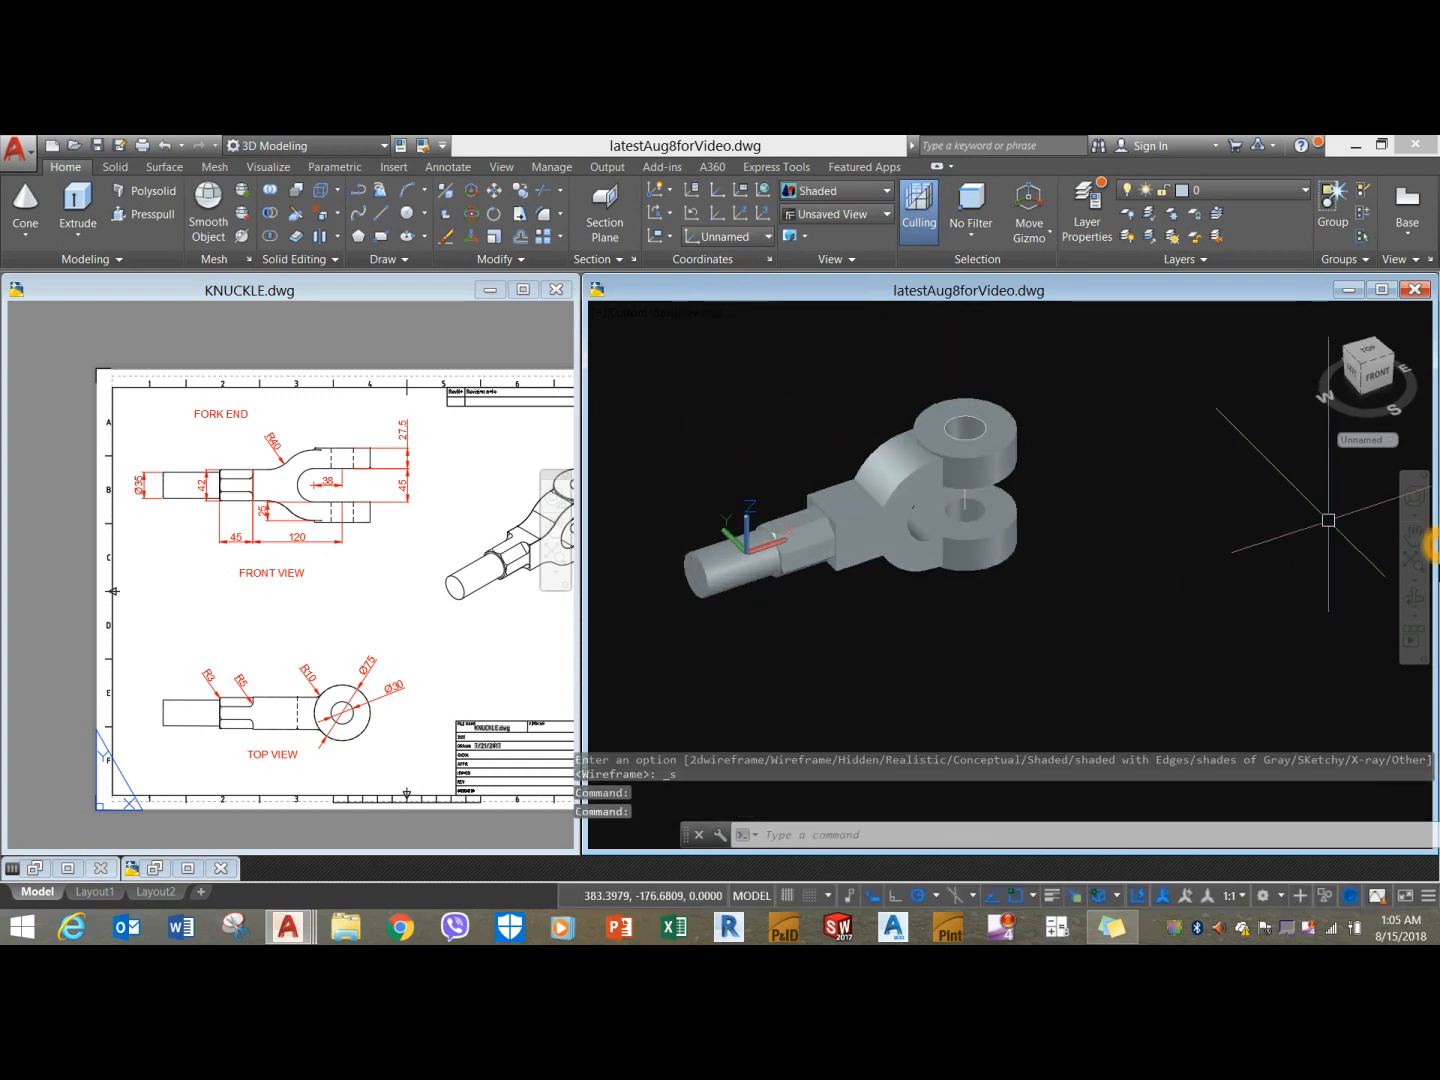
# Start a radius 40 edge fillet, picking the edge where the upper fork arm meets the square shank block.
pyautogui.click(117, 168)
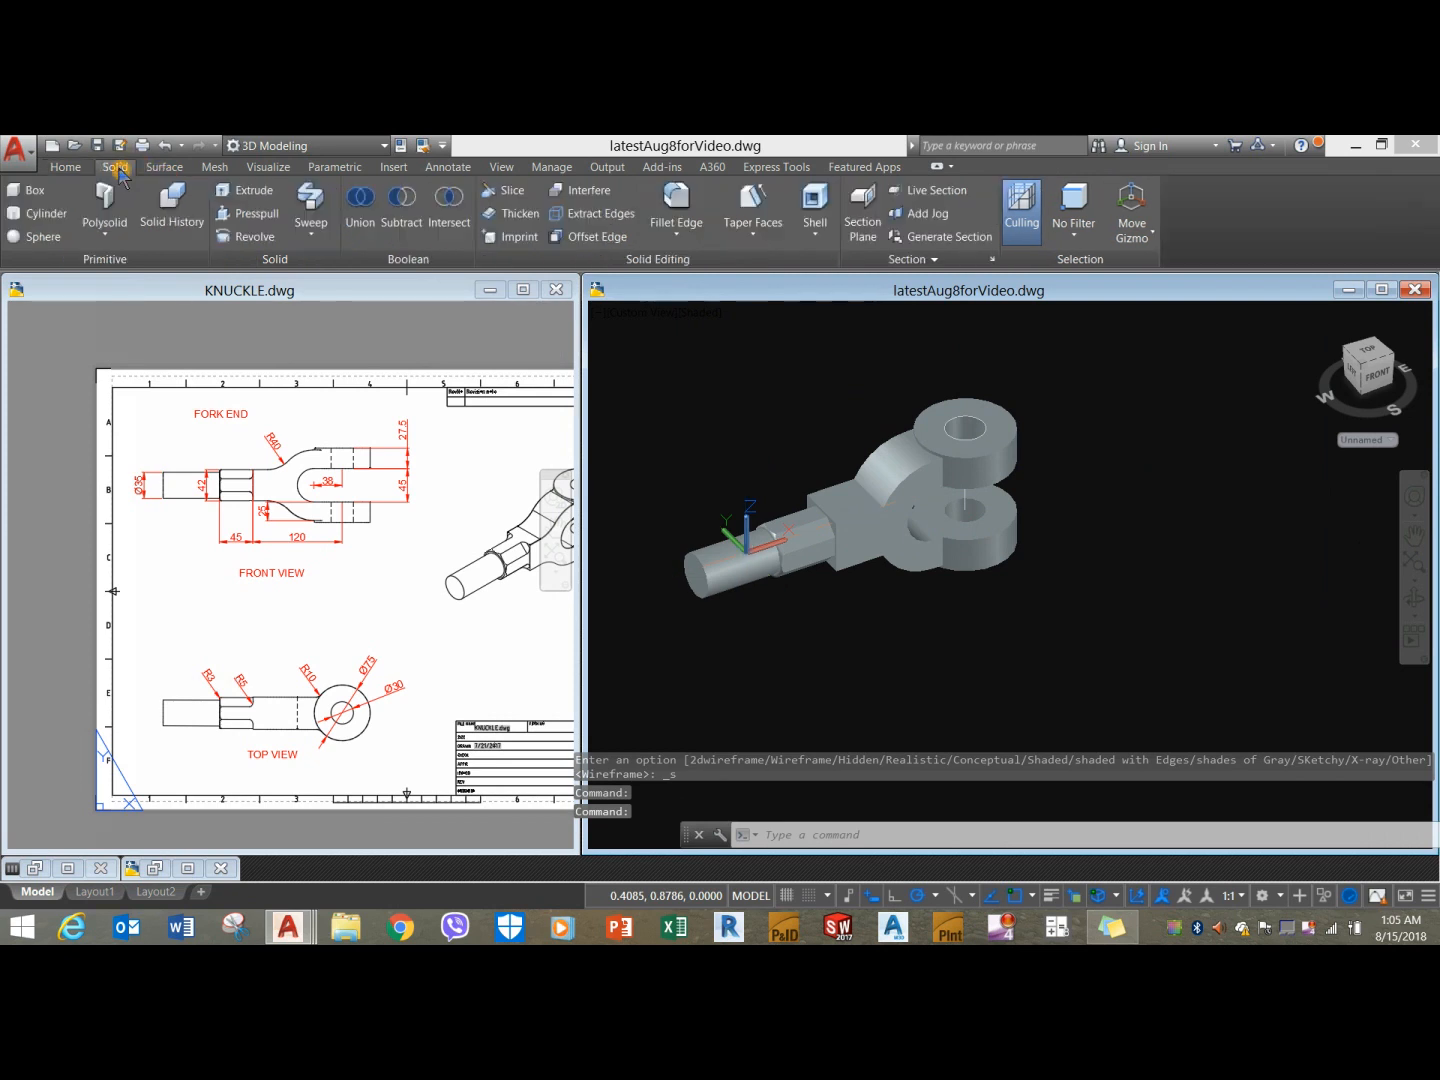
pyautogui.click(678, 202)
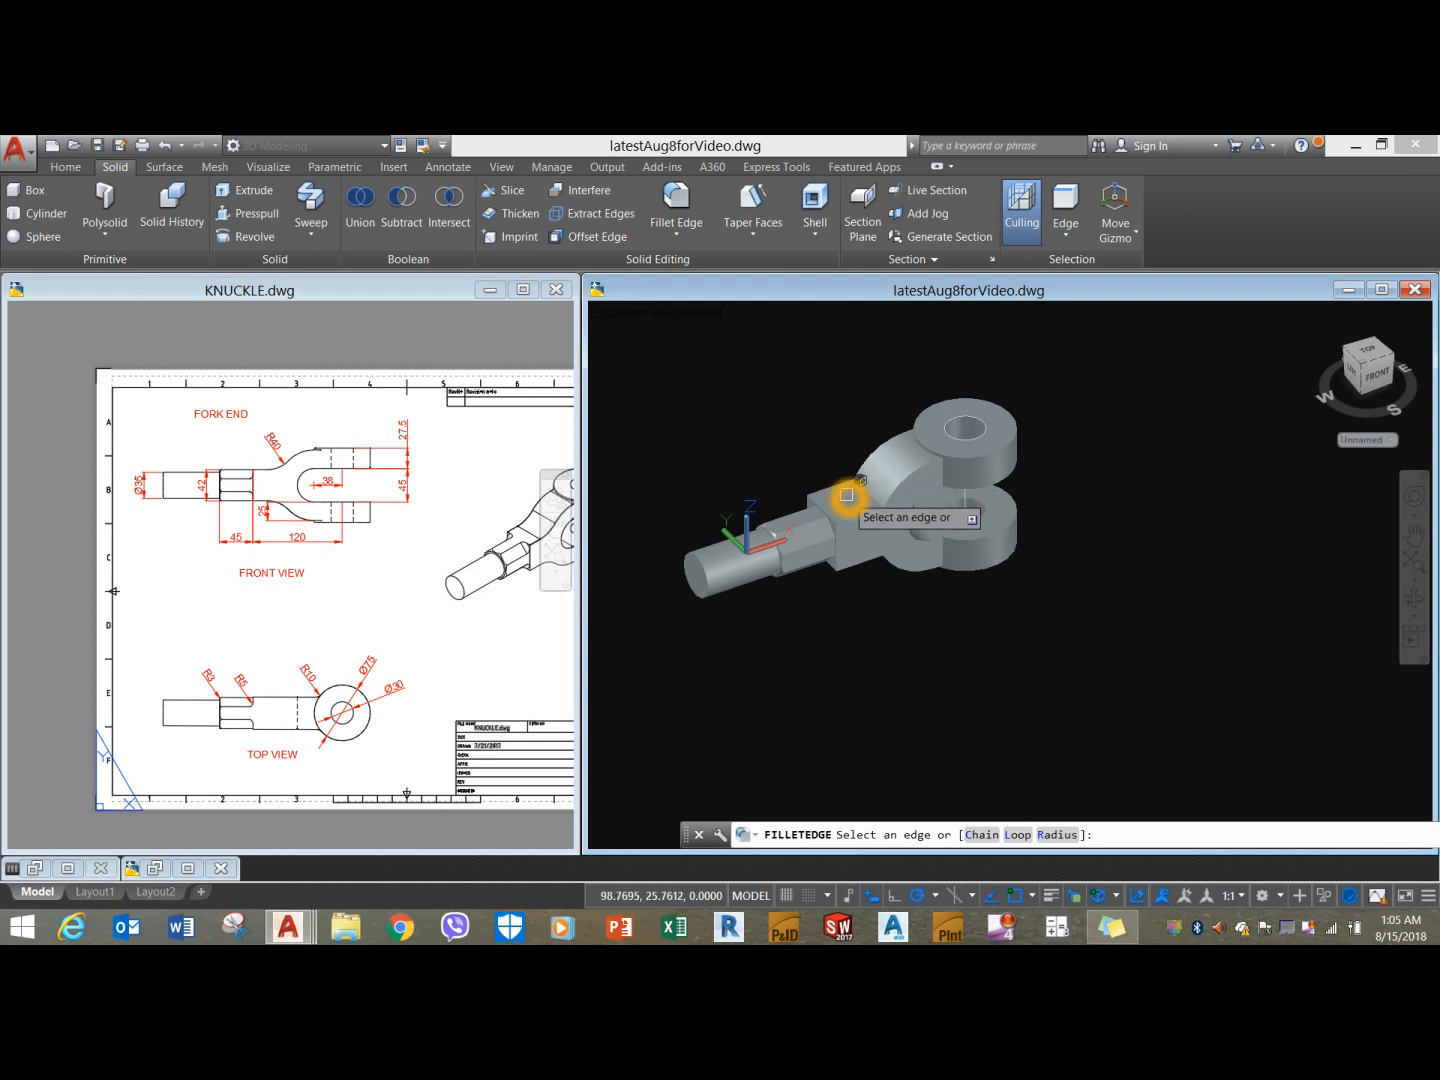
pyautogui.click(1056, 834)
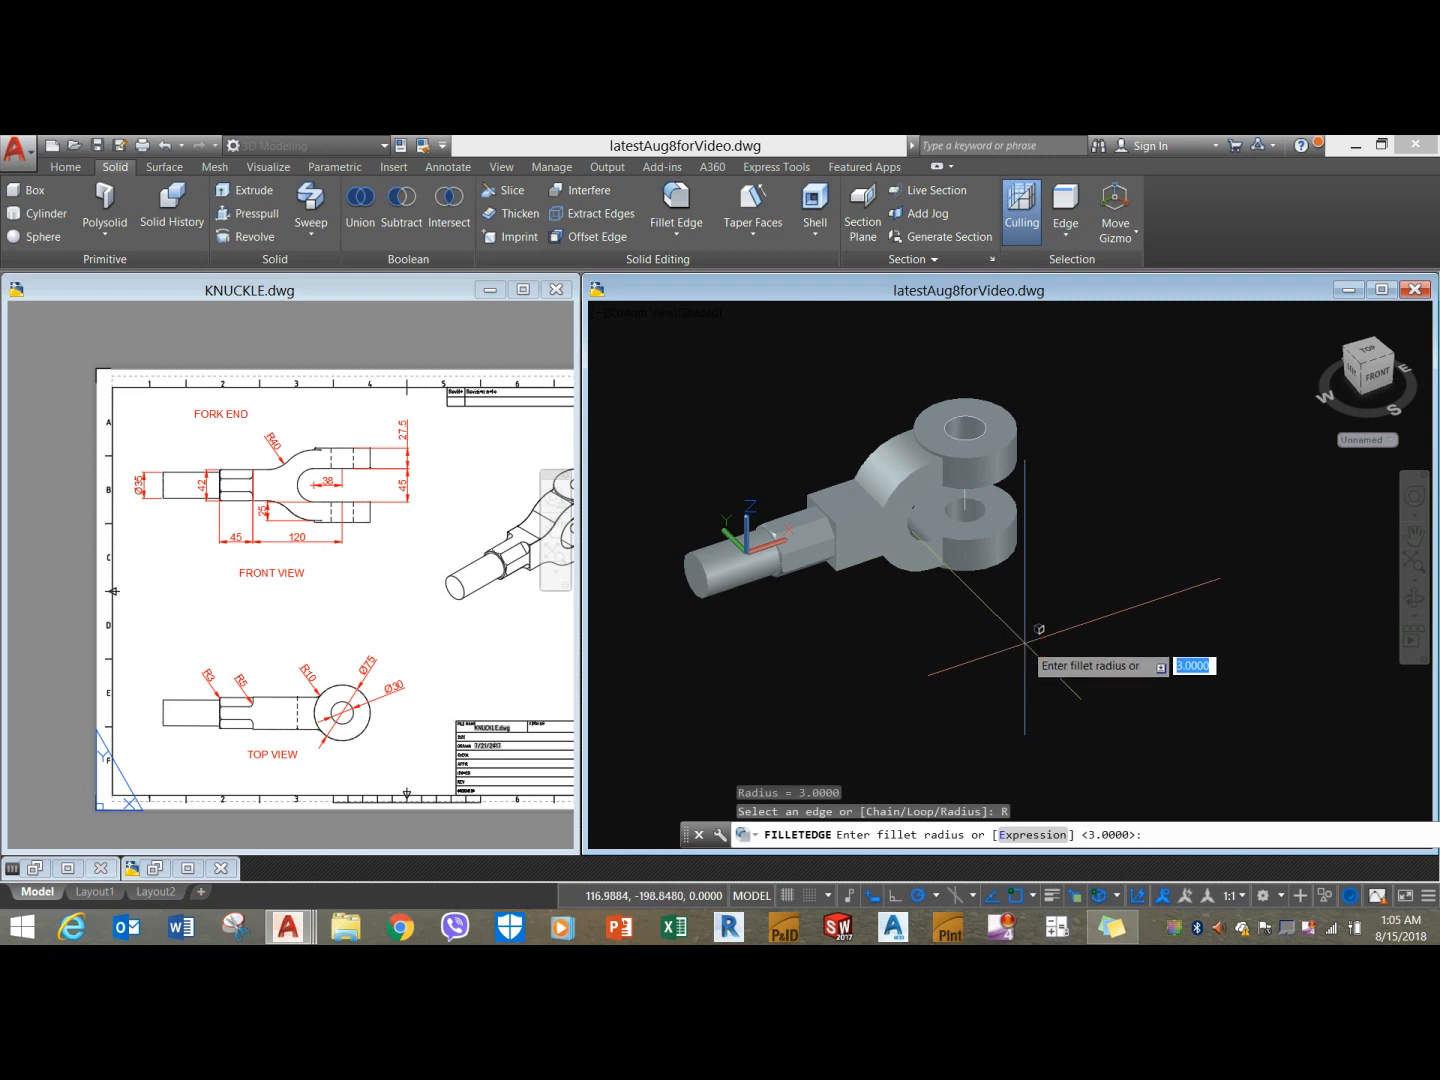
pyautogui.write('40')
pyautogui.press('Return')
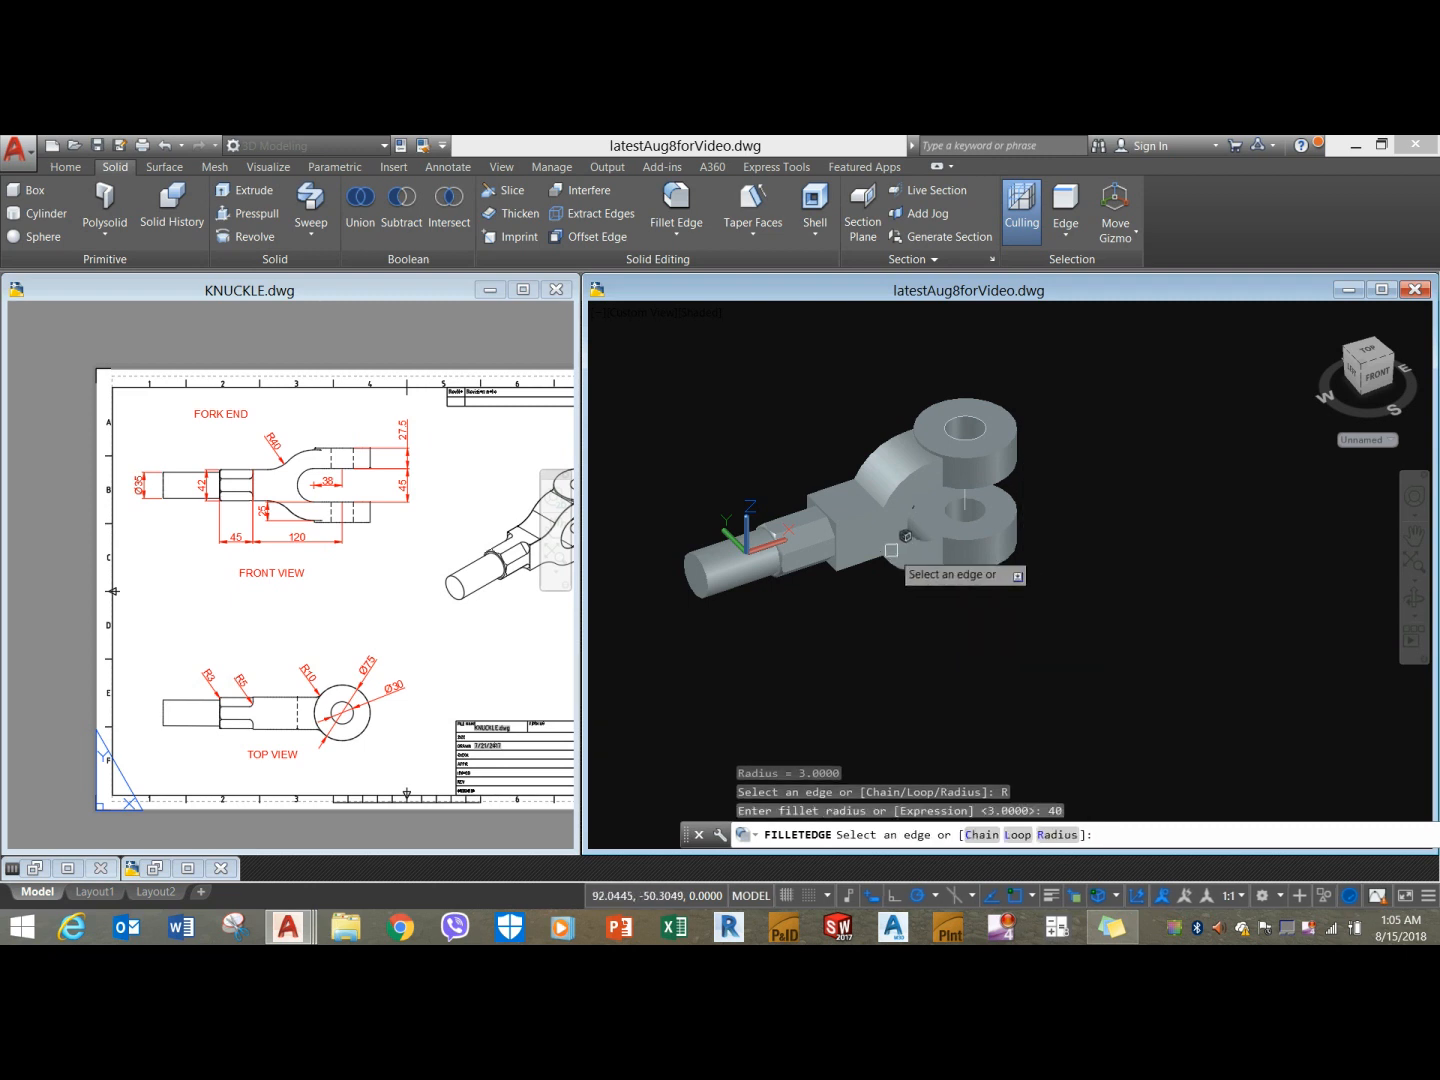
pyautogui.scroll(5, 878, 486)
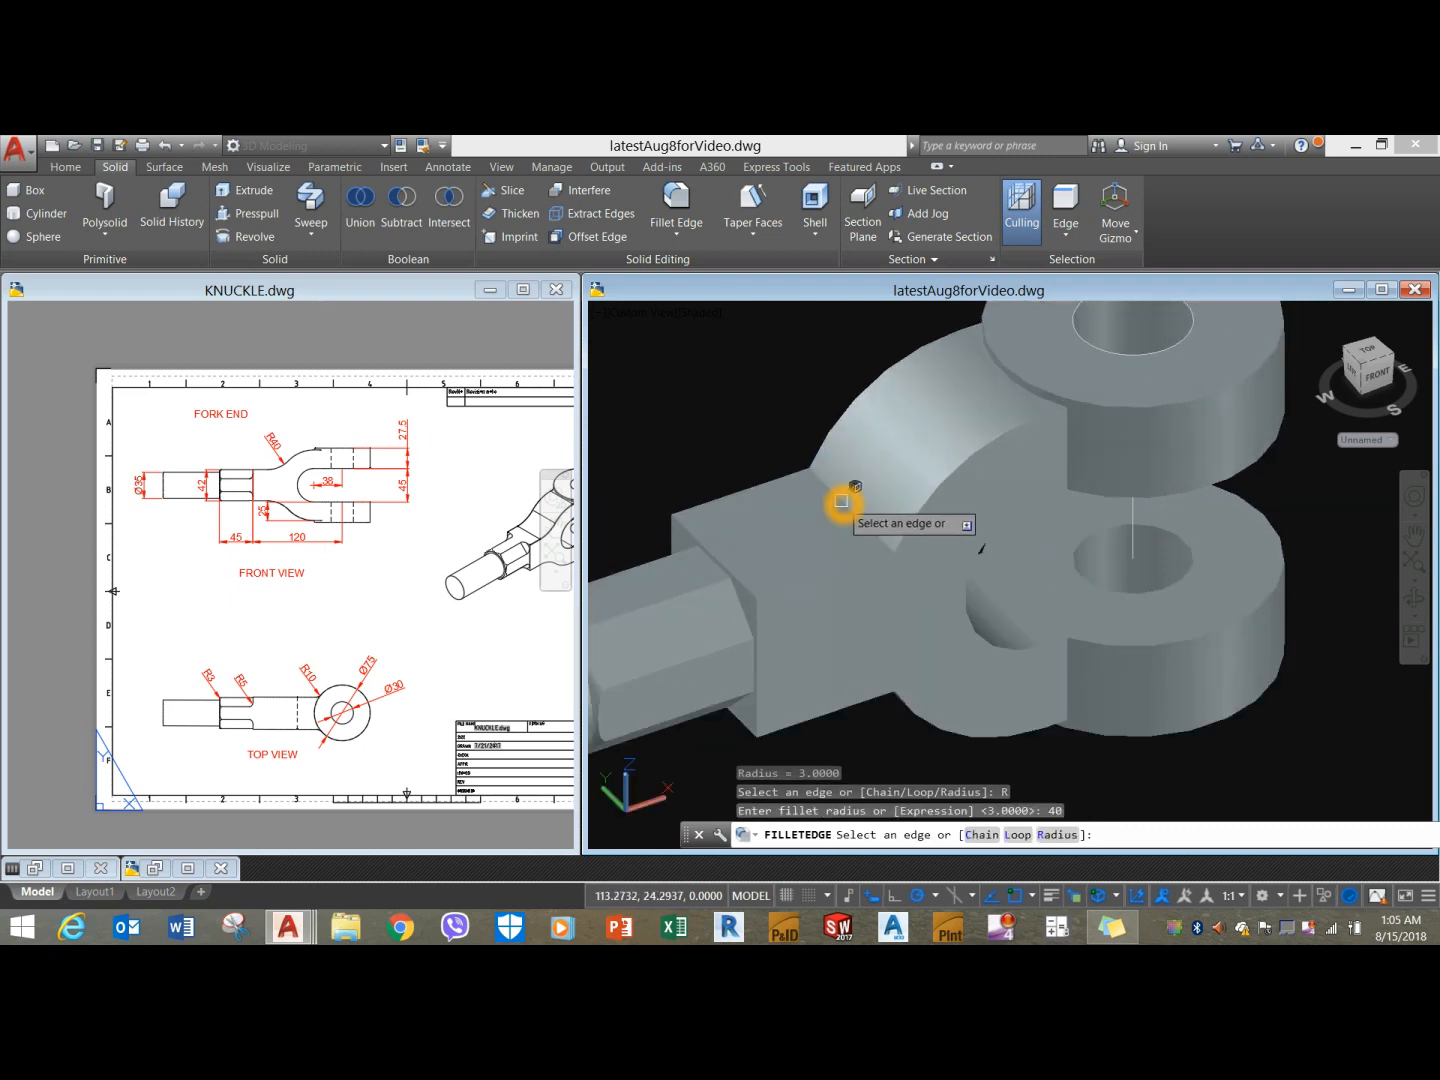
pyautogui.click(841, 503)
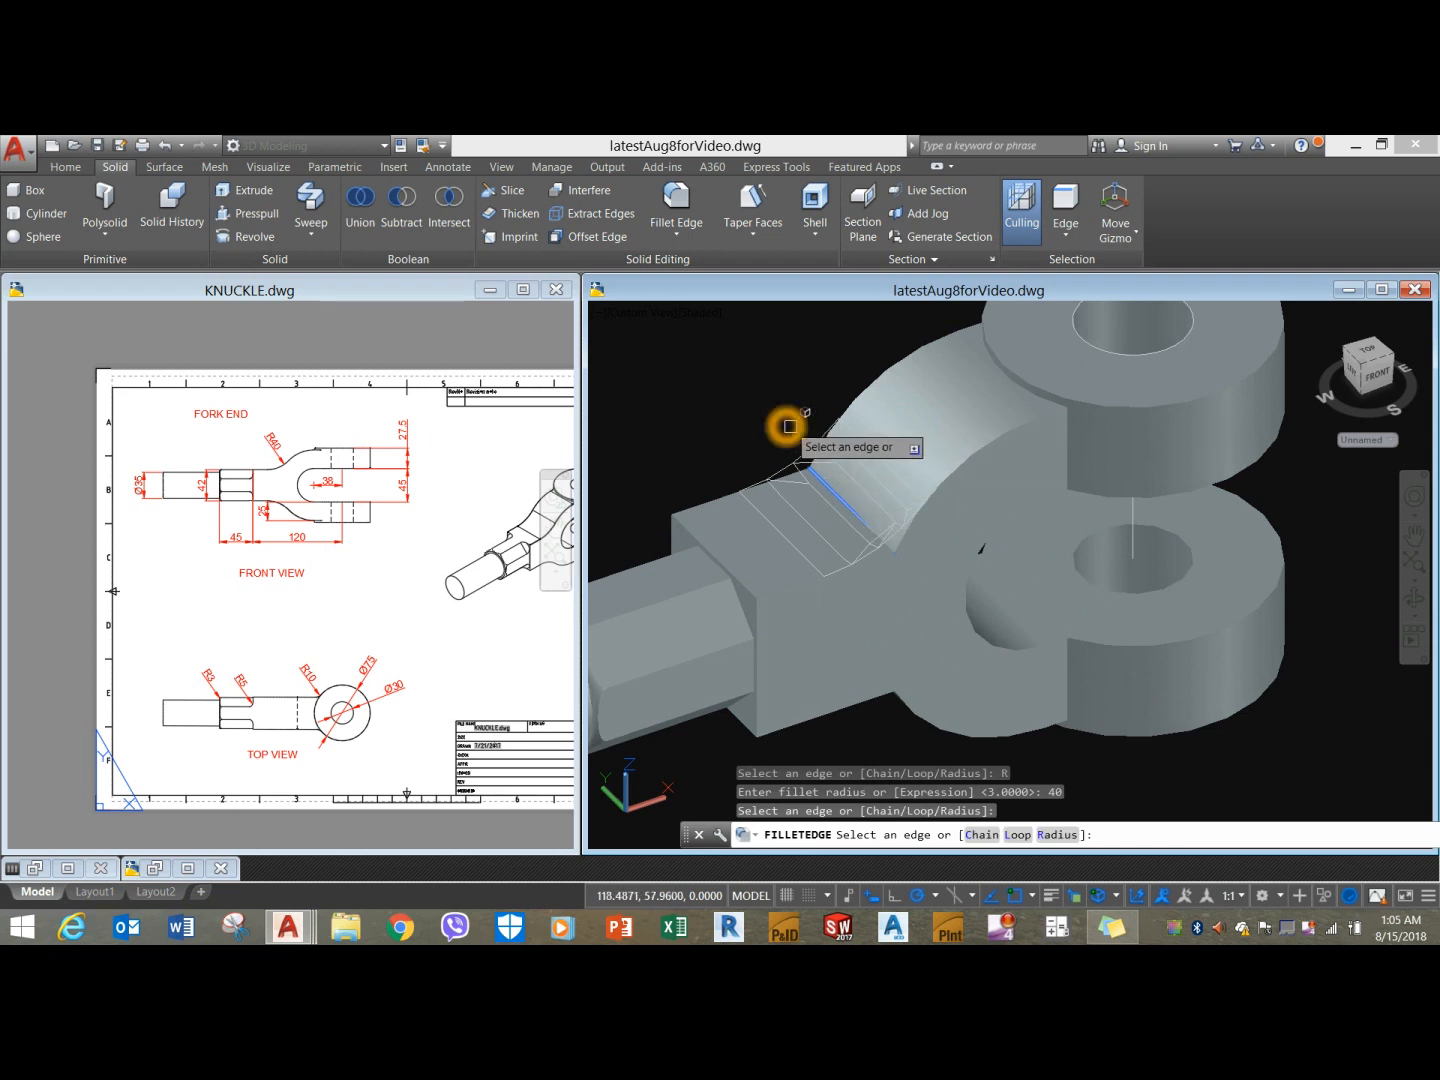
pyautogui.rightClick(749, 398)
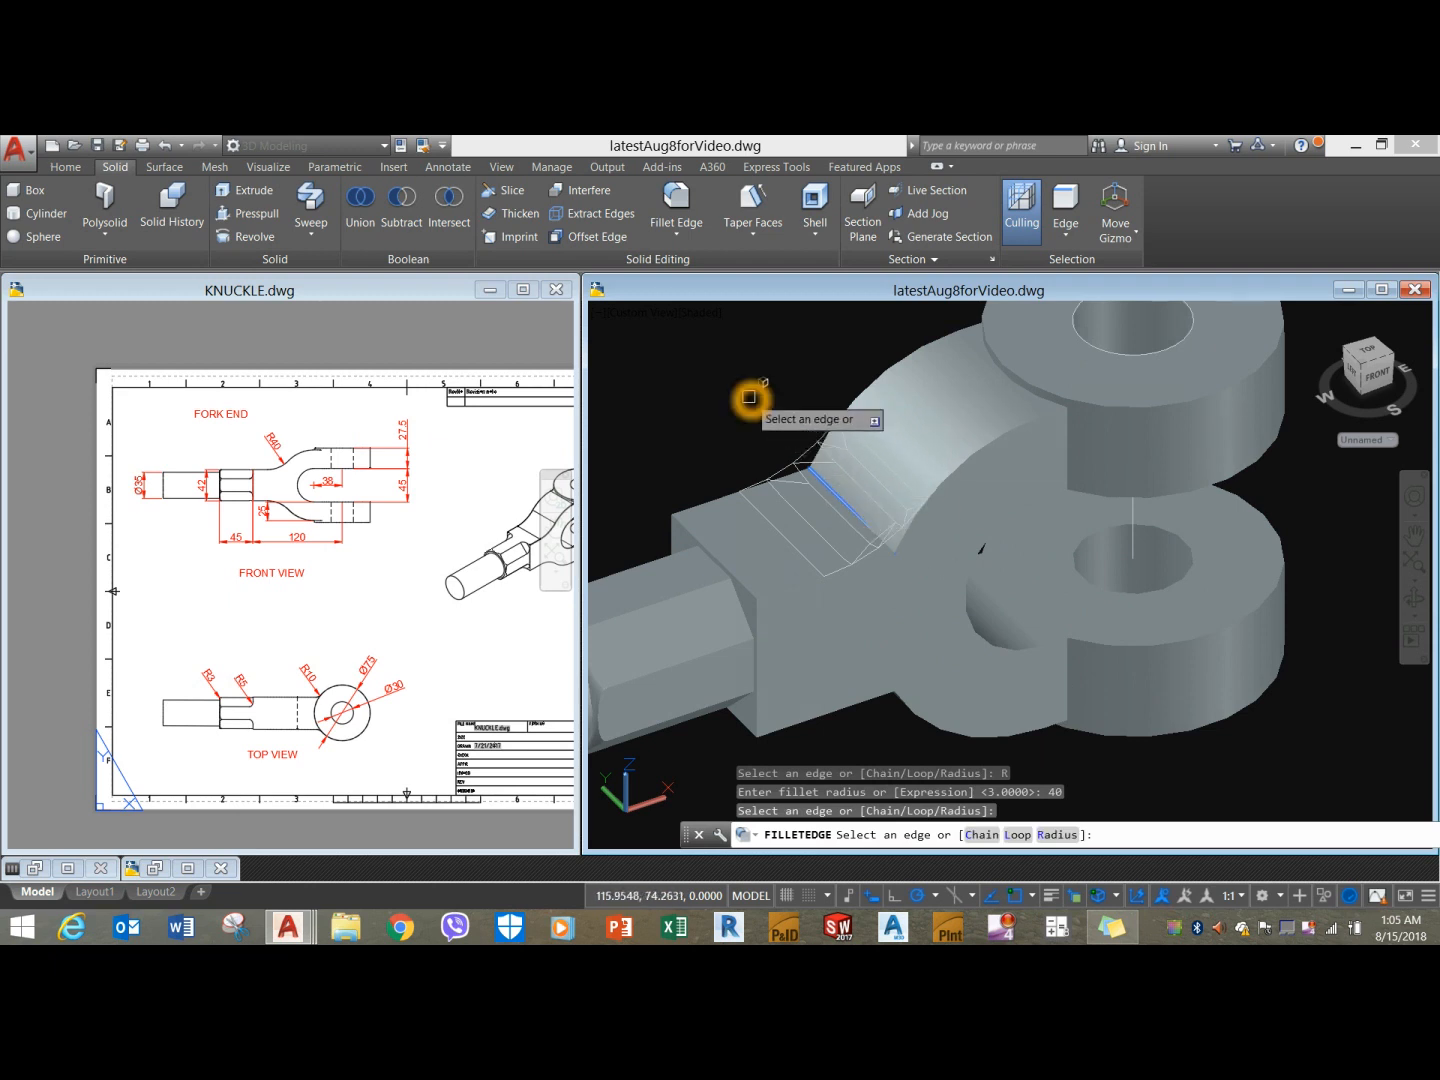
# Add the matching underside edge between the lower fork arm and shank block to the fillet and apply it.
pyautogui.keyDown('shift'); pyautogui.moveTo(749, 398); pyautogui.dragTo(779, 291, button='middle'); pyautogui.keyUp('shift')
pyautogui.keyDown('shift'); pyautogui.moveTo(808, 598); pyautogui.dragTo(805, 527, button='middle'); pyautogui.keyUp('shift')
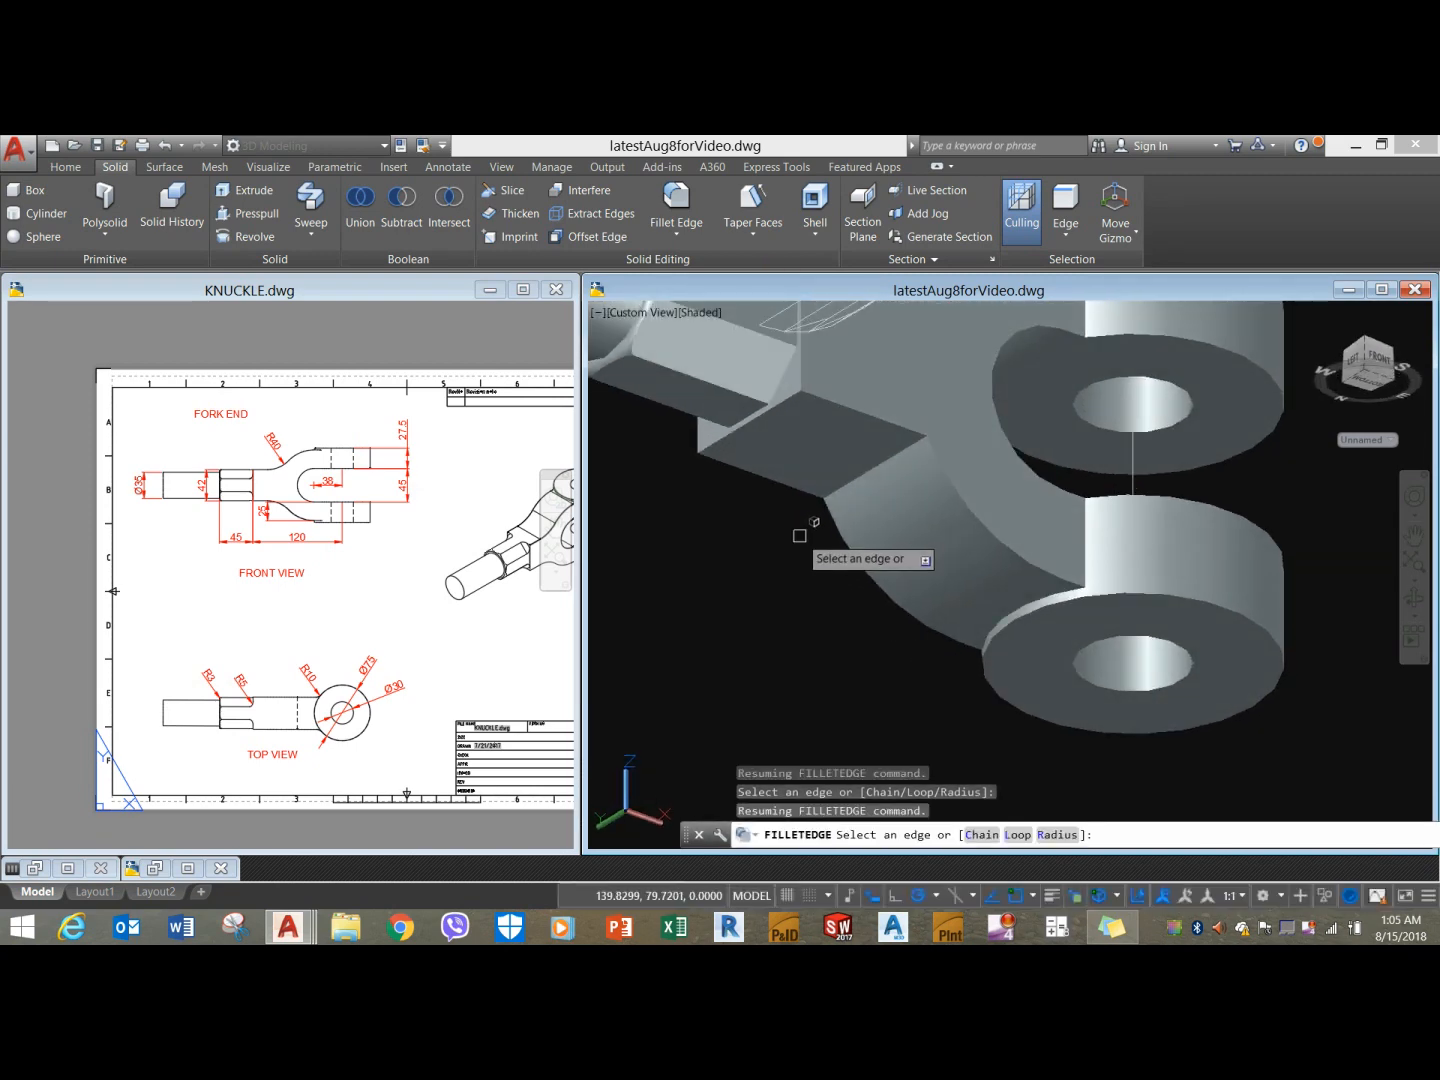
pyautogui.click(851, 481)
pyautogui.rightClick(783, 552)
pyautogui.click(800, 564)
pyautogui.rightClick(803, 569)
pyautogui.click(810, 572)
pyautogui.scroll(-5, 810, 572)
pyautogui.keyDown('shift'); pyautogui.moveTo(811, 572); pyautogui.dragTo(783, 704, button='middle'); pyautogui.keyUp('shift')
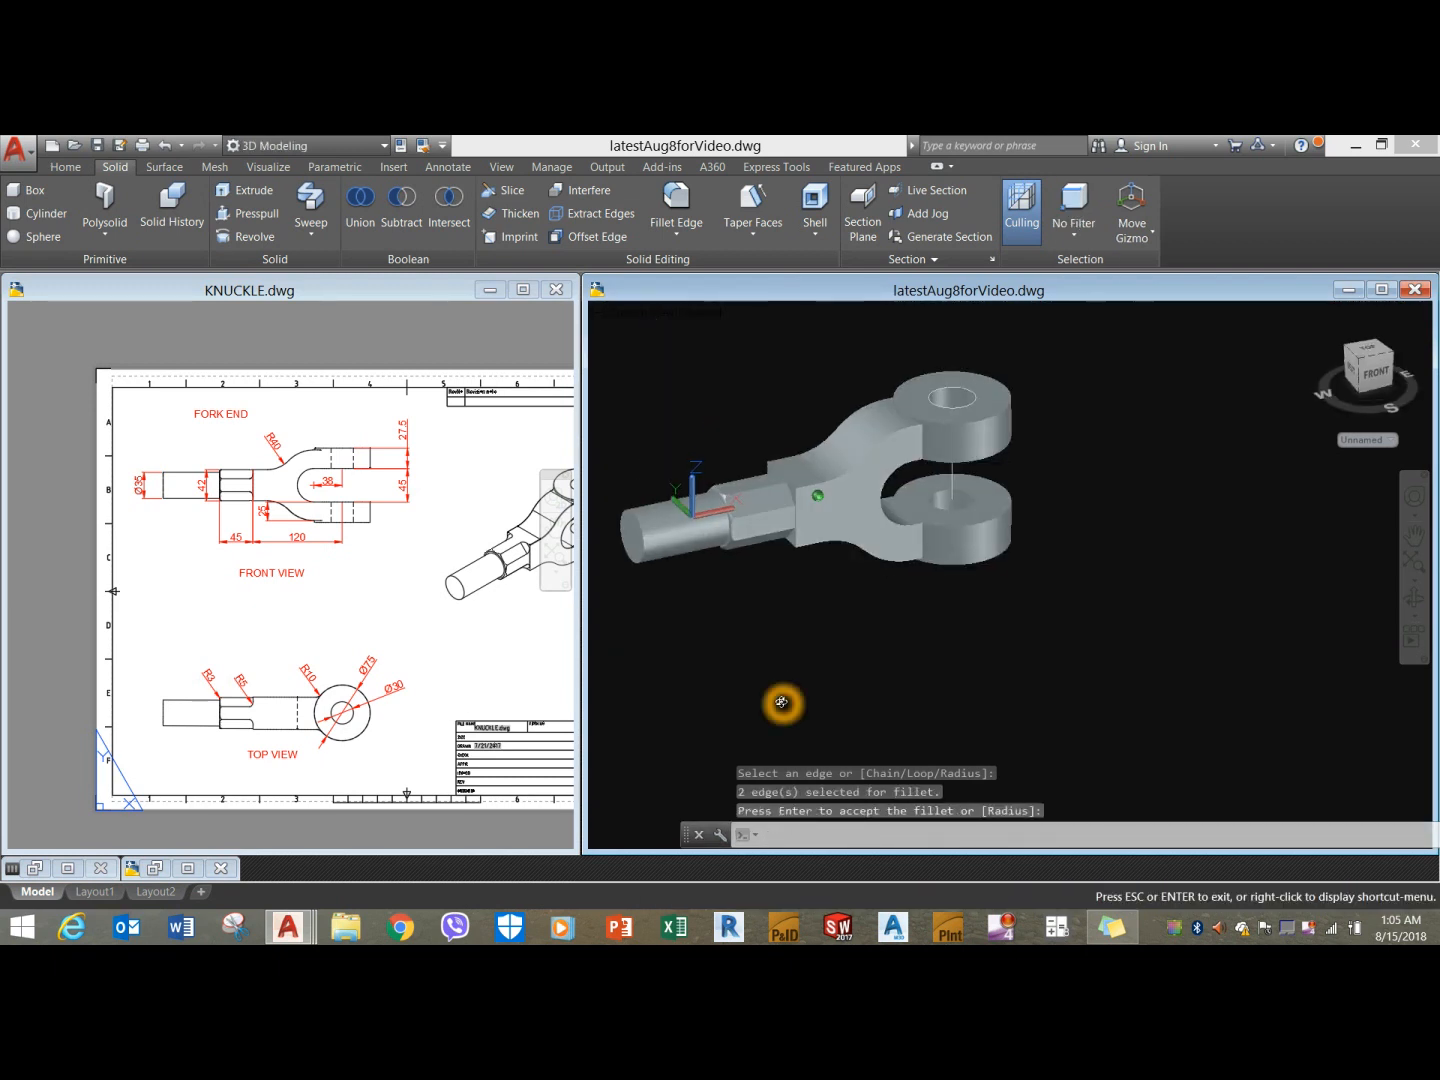
# Set up a radius 10 edge fillet on the two vertical edges where the fork arms meet the eyes on the front side.
pyautogui.click(677, 211)
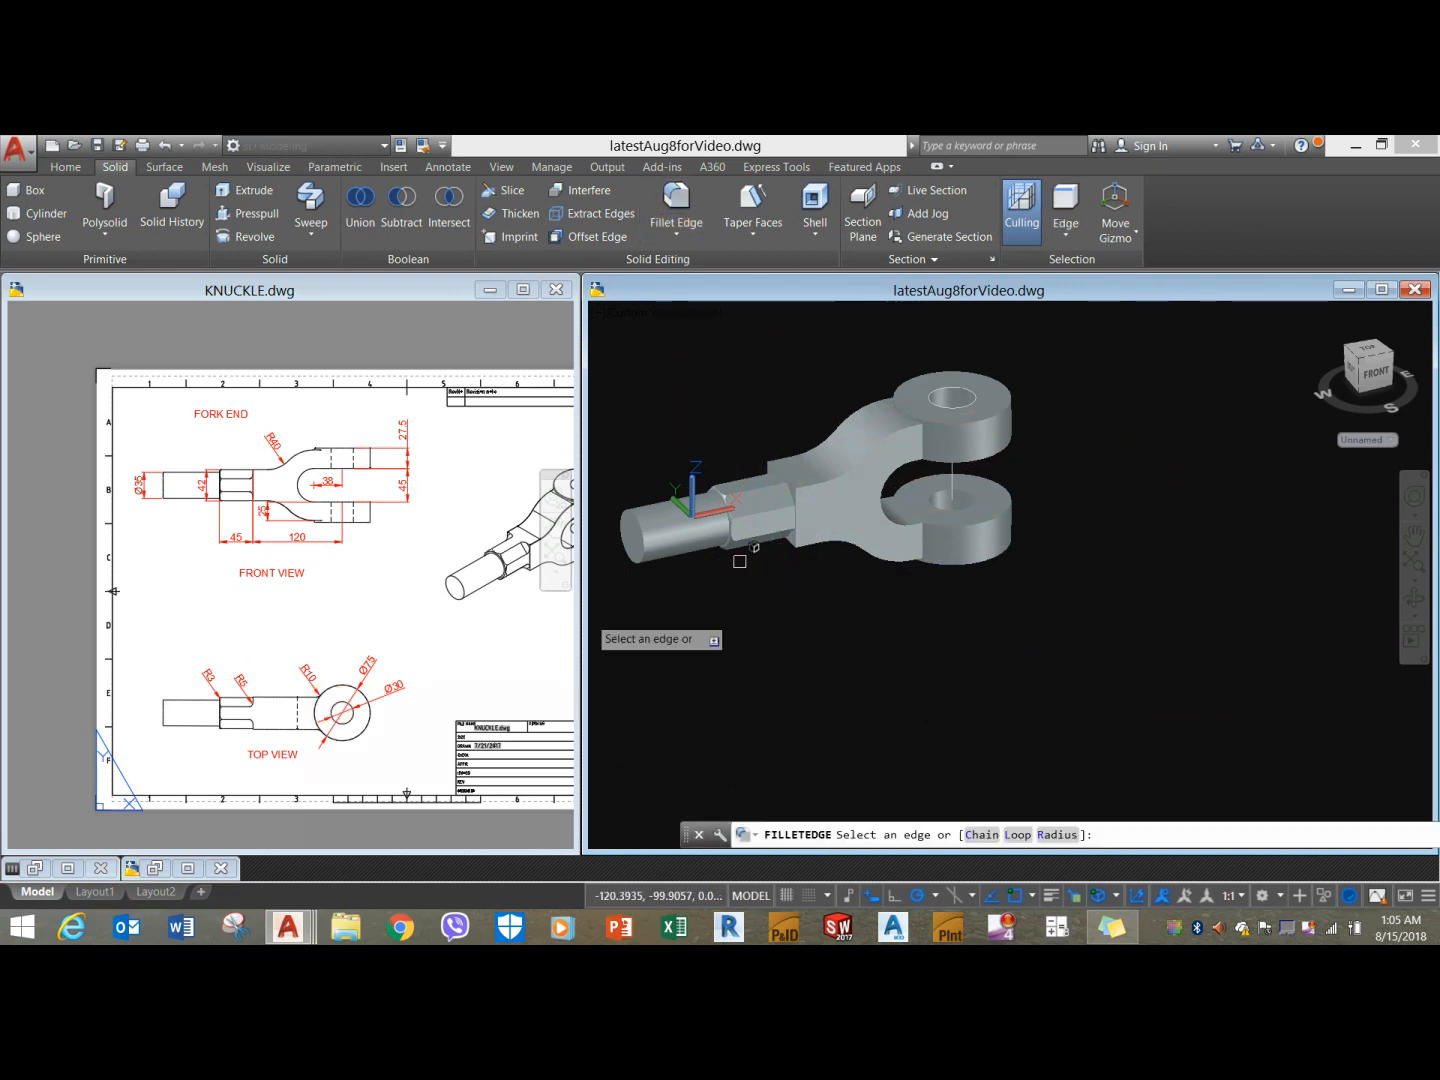
pyautogui.click(929, 446)
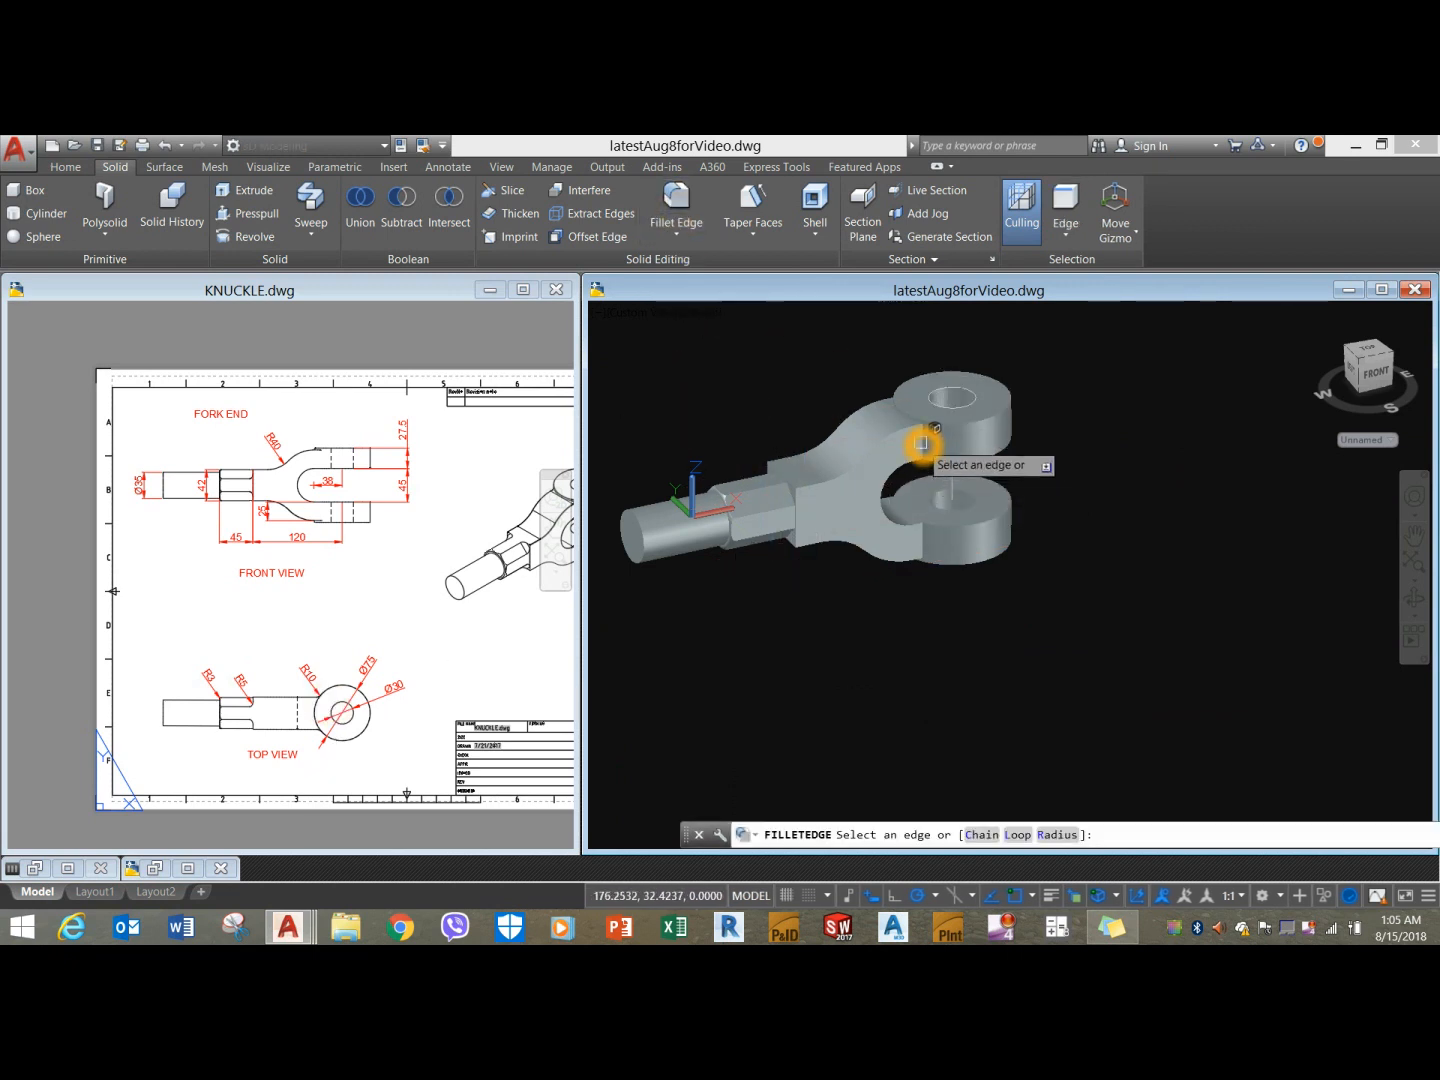
pyautogui.click(921, 538)
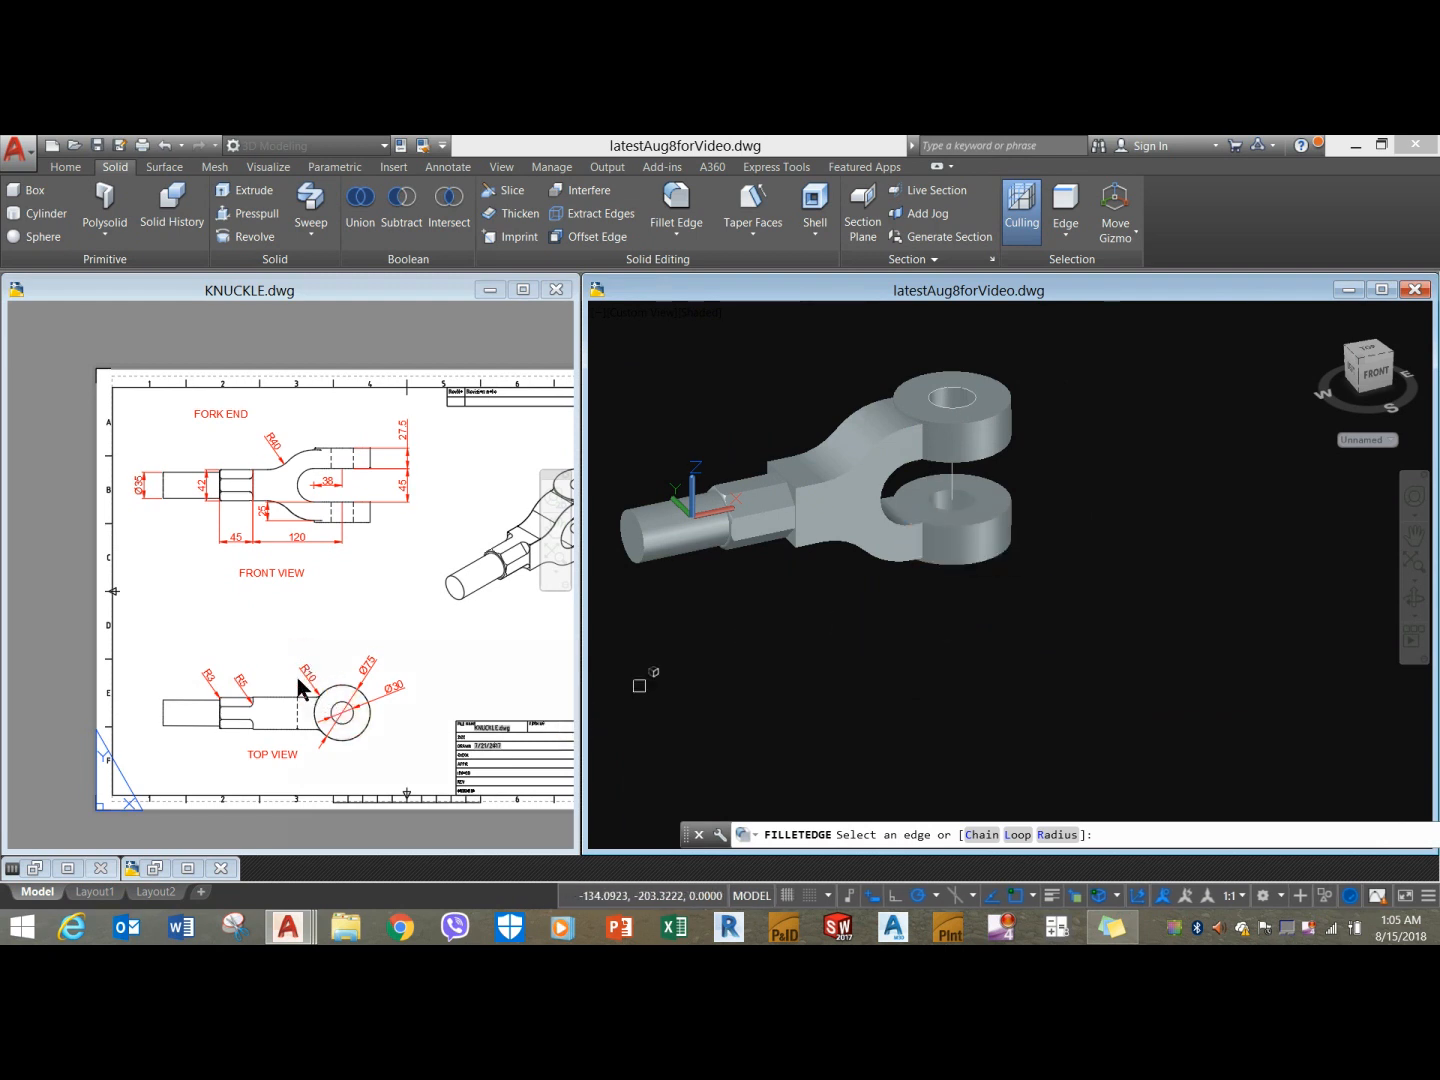
pyautogui.click(1052, 835)
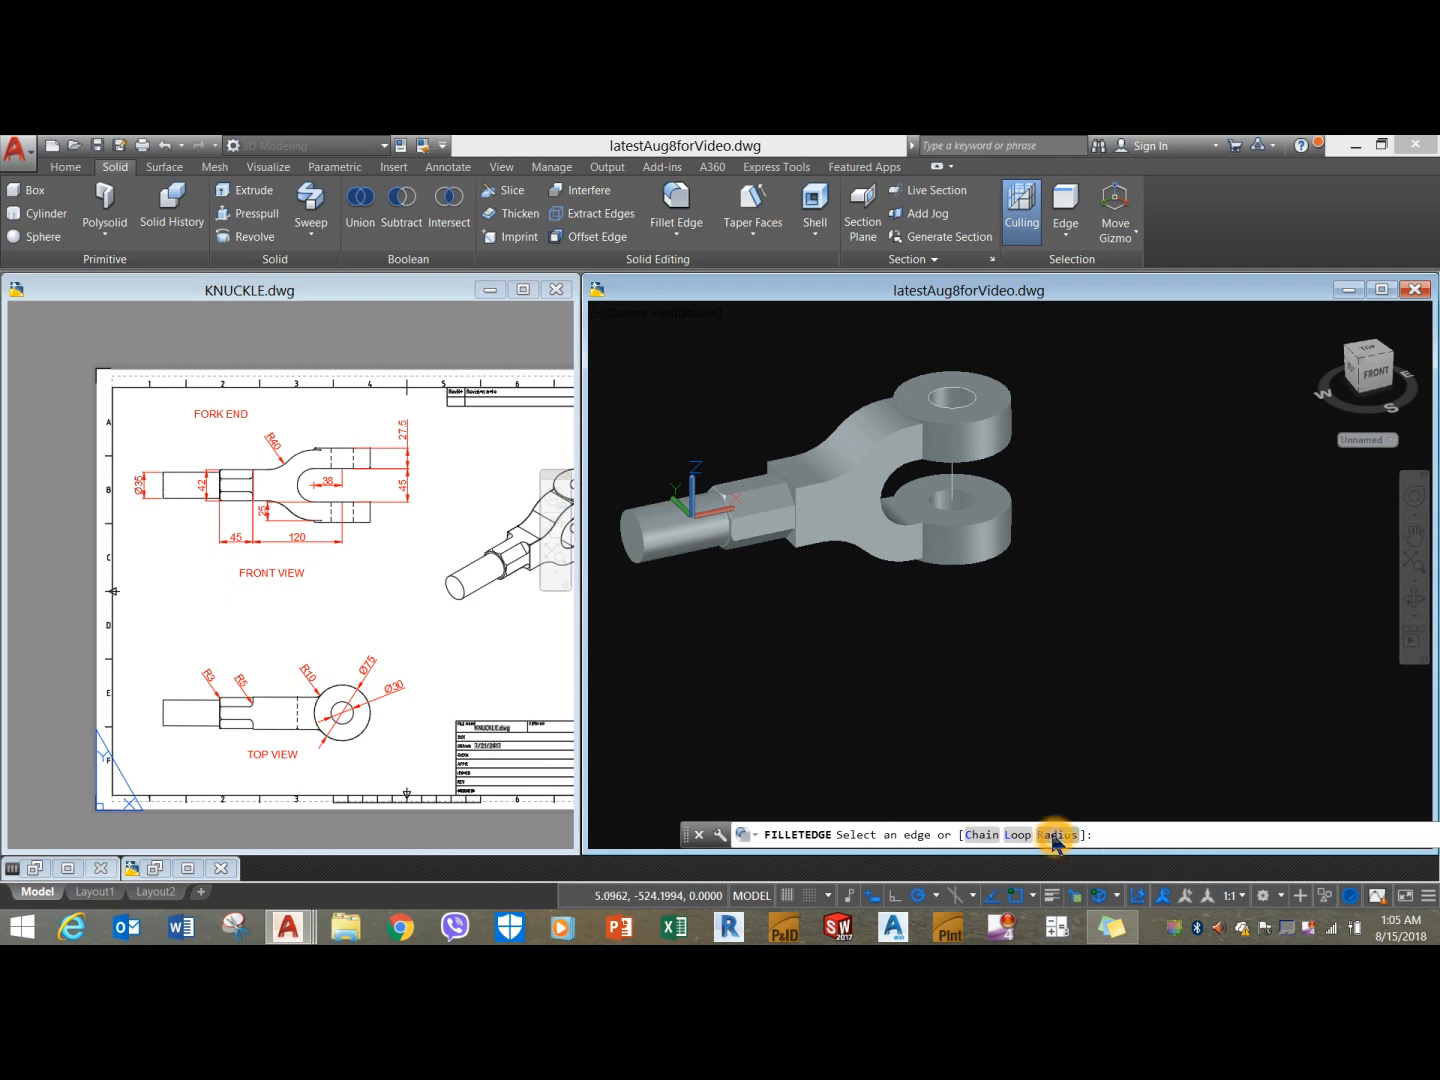
pyautogui.click(1185, 838)
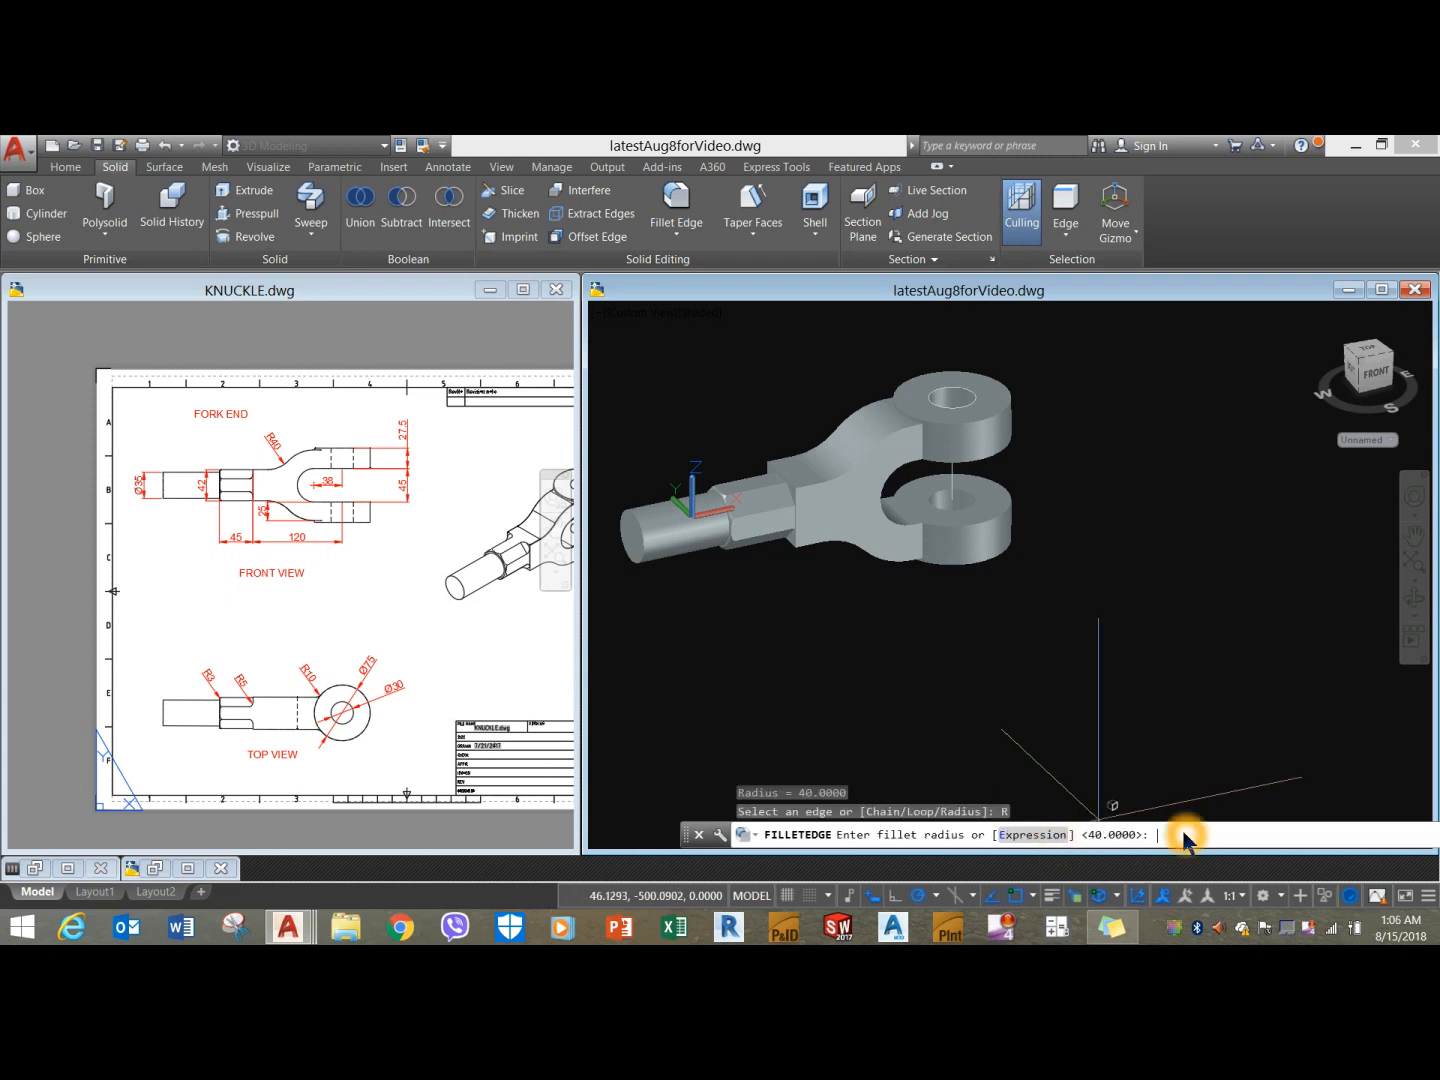
pyautogui.write('10')
pyautogui.press('Return')
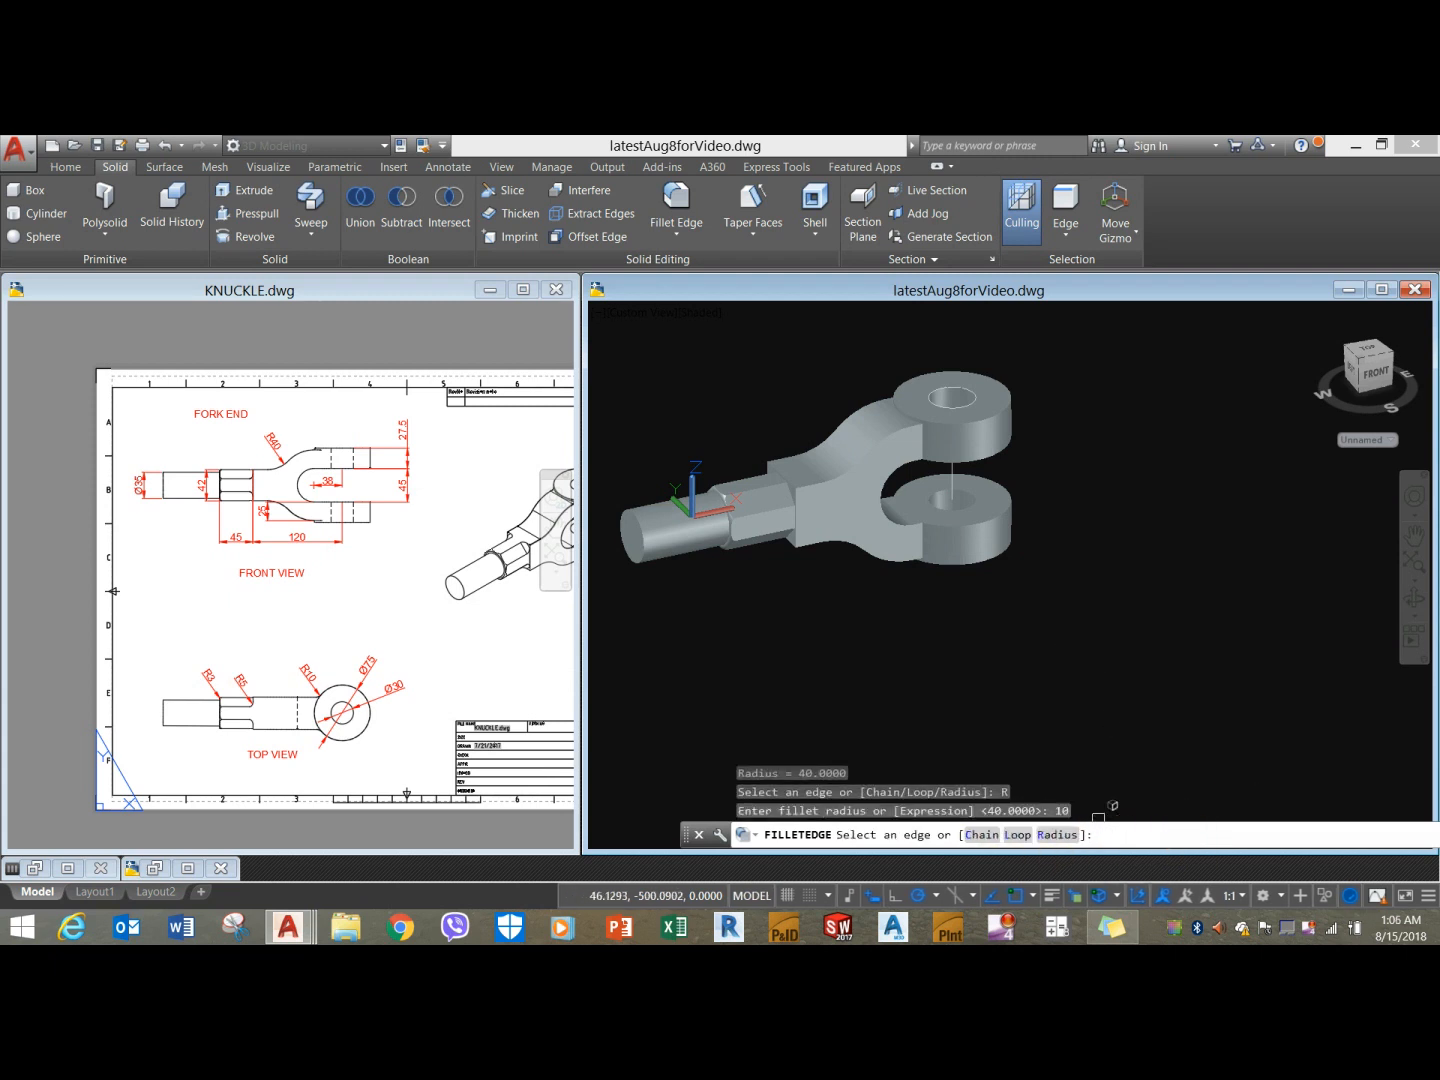
pyautogui.scroll(2, 932, 438)
pyautogui.scroll(2, 927, 430)
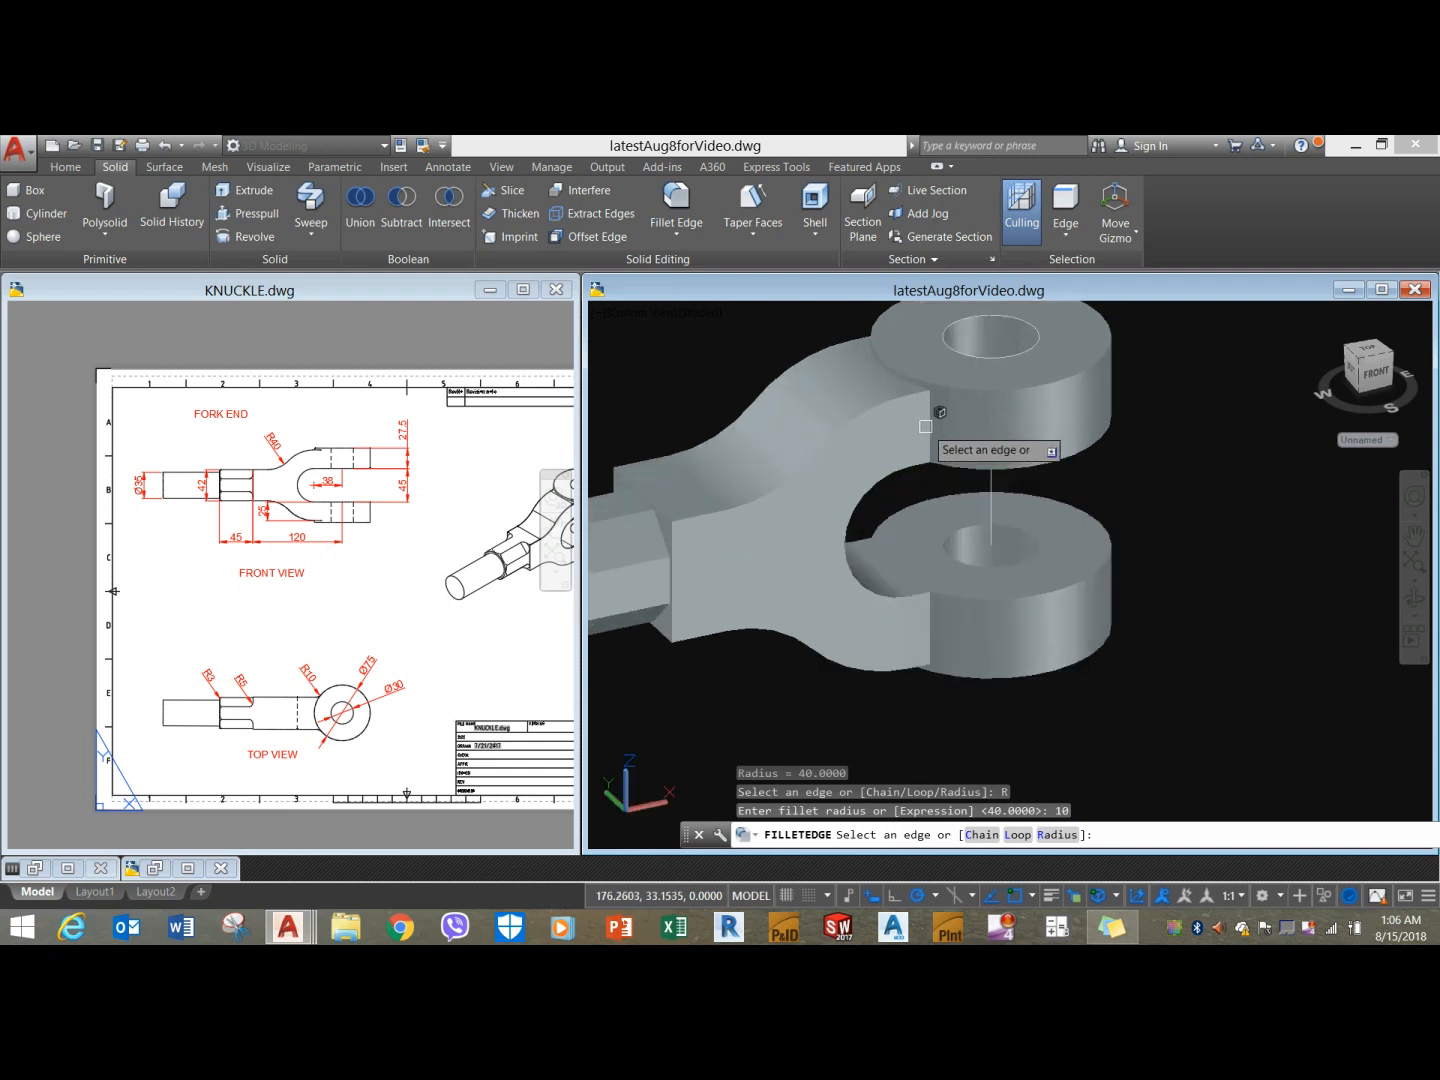
pyautogui.click(929, 427)
pyautogui.click(922, 634)
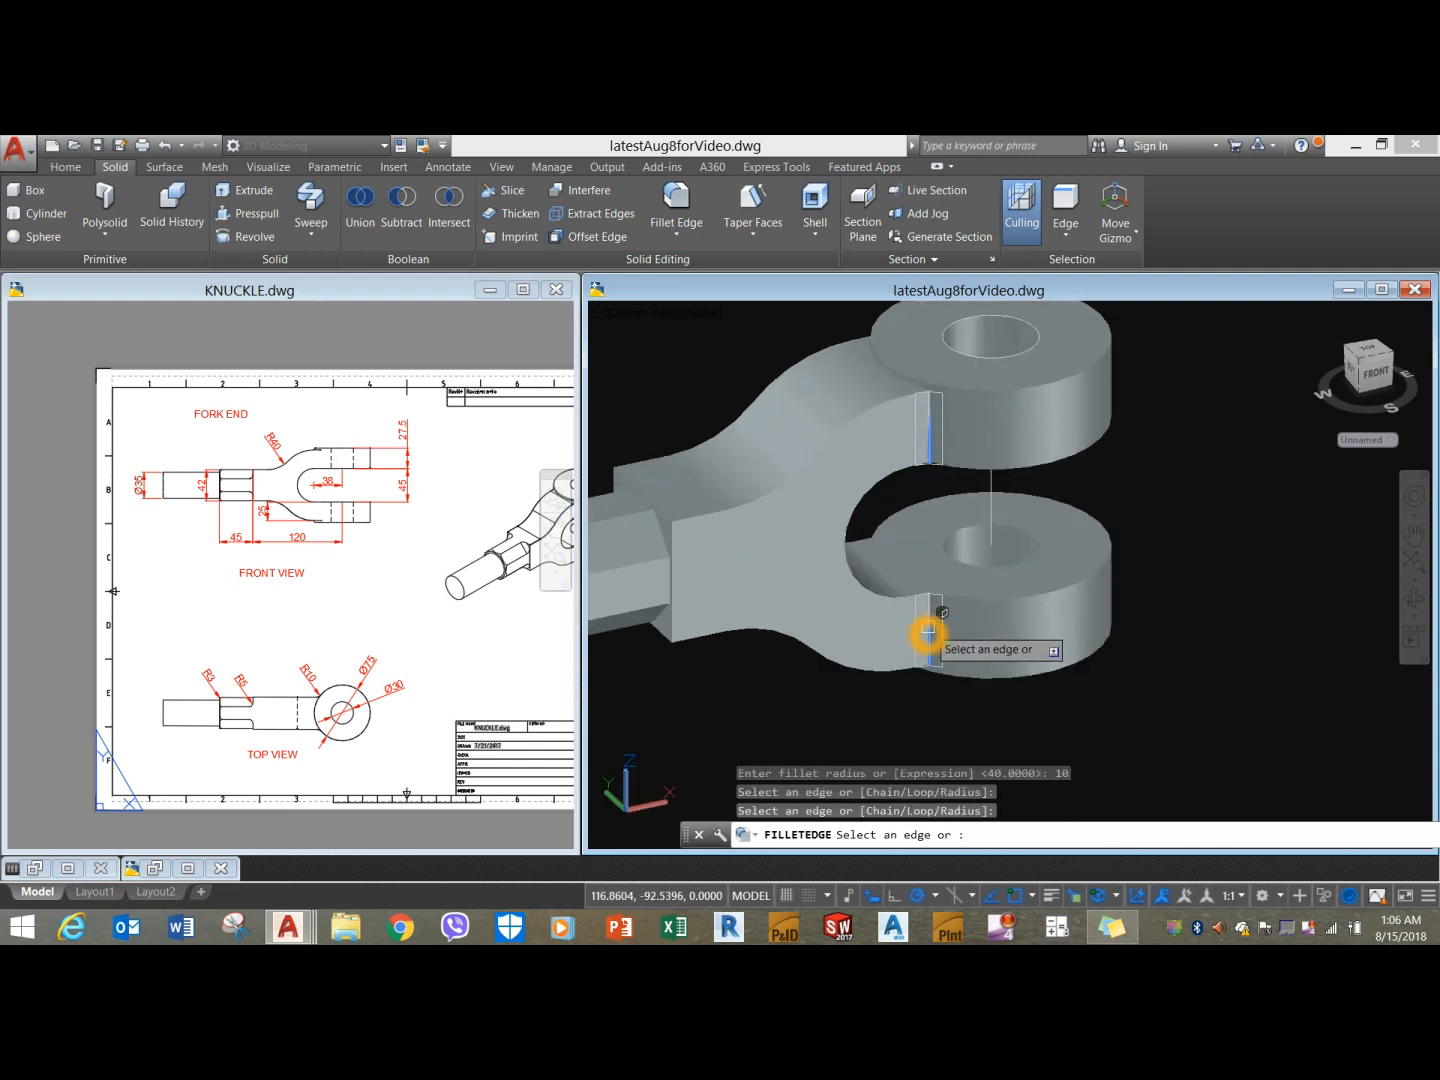
# Include the two matching vertical arm-to-eye edges on the opposite side of the fork and apply the fillet.
pyautogui.keyDown('shift'); pyautogui.moveTo(860, 611); pyautogui.dragTo(1088, 593, button='middle'); pyautogui.keyUp('shift')
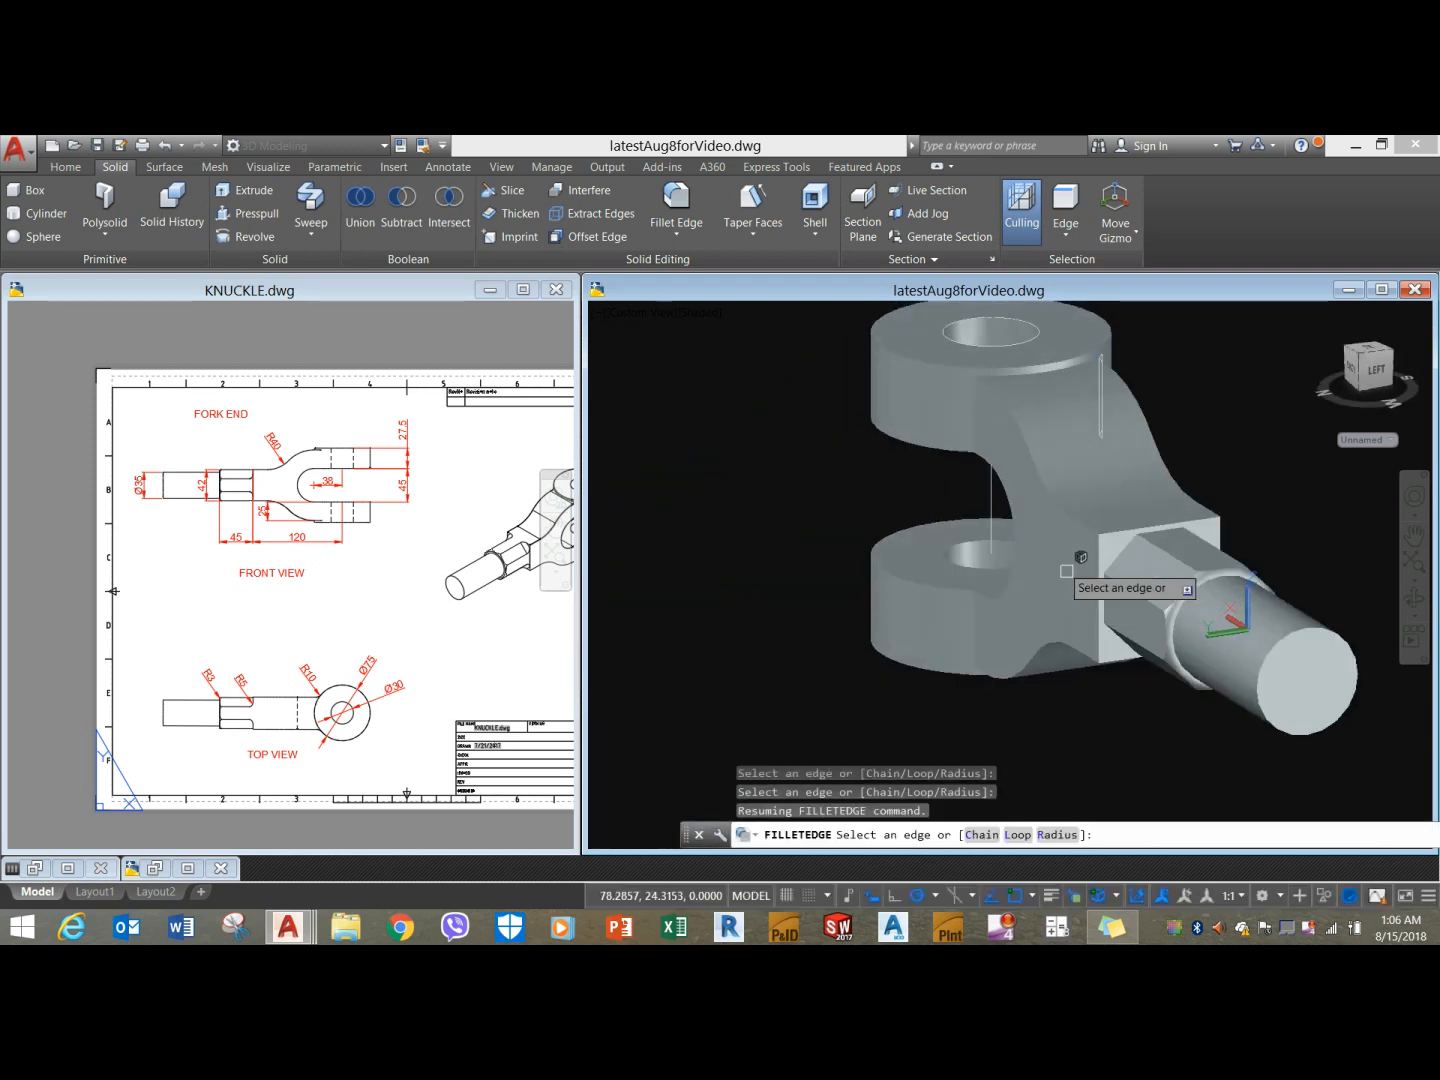
pyautogui.click(966, 406)
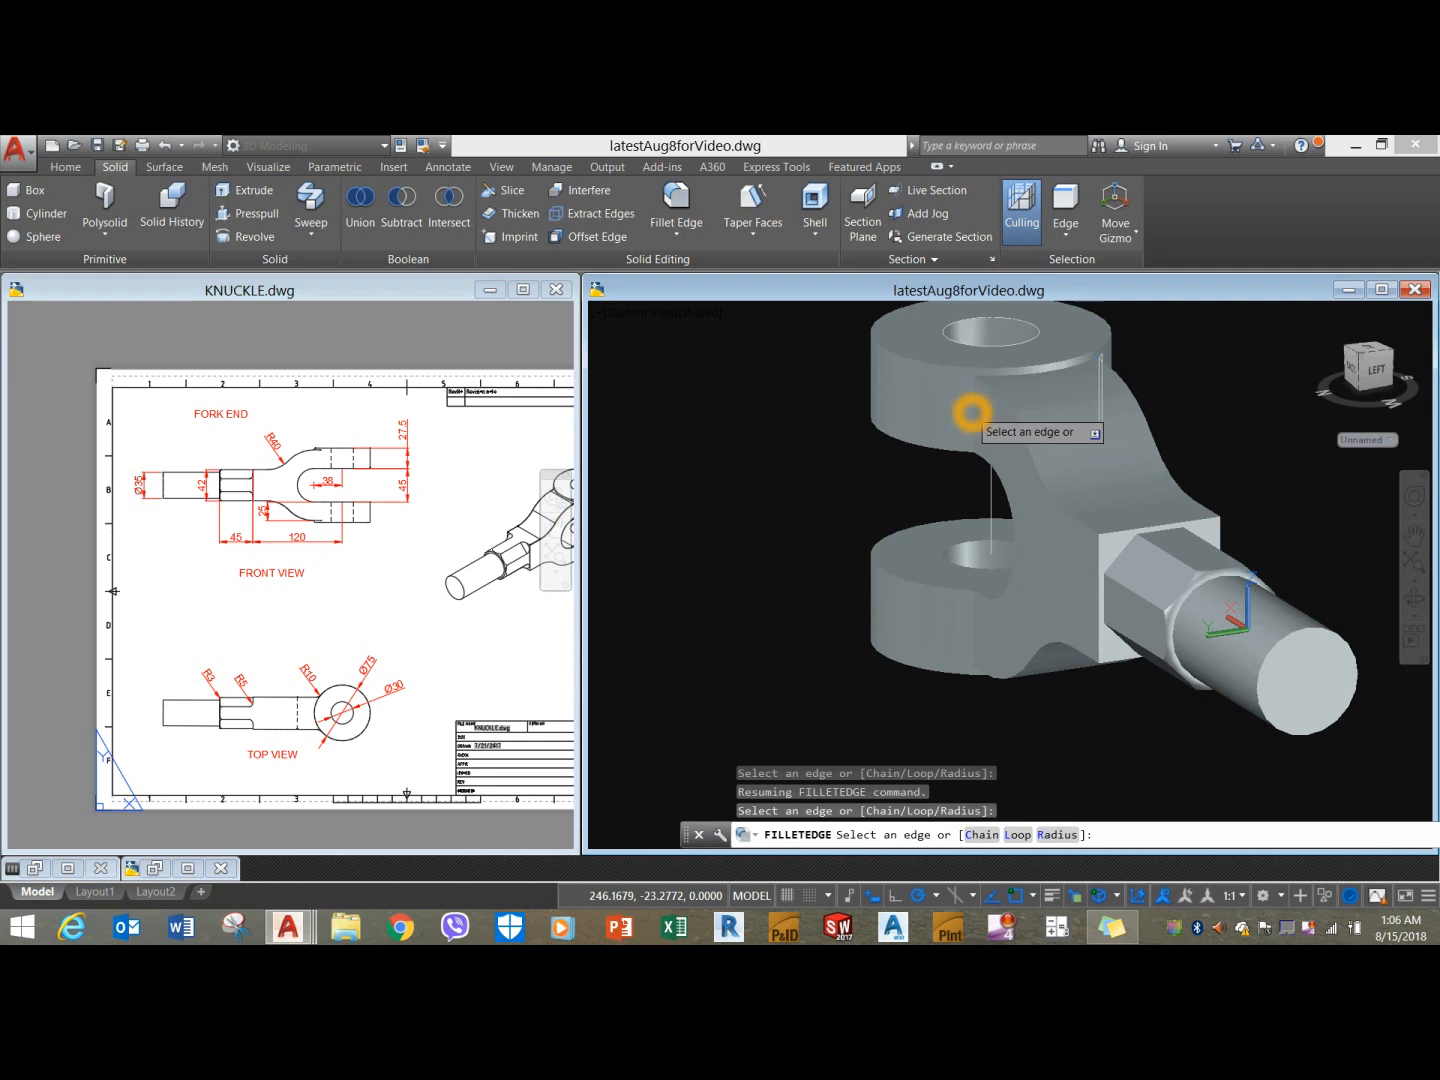
pyautogui.click(972, 413)
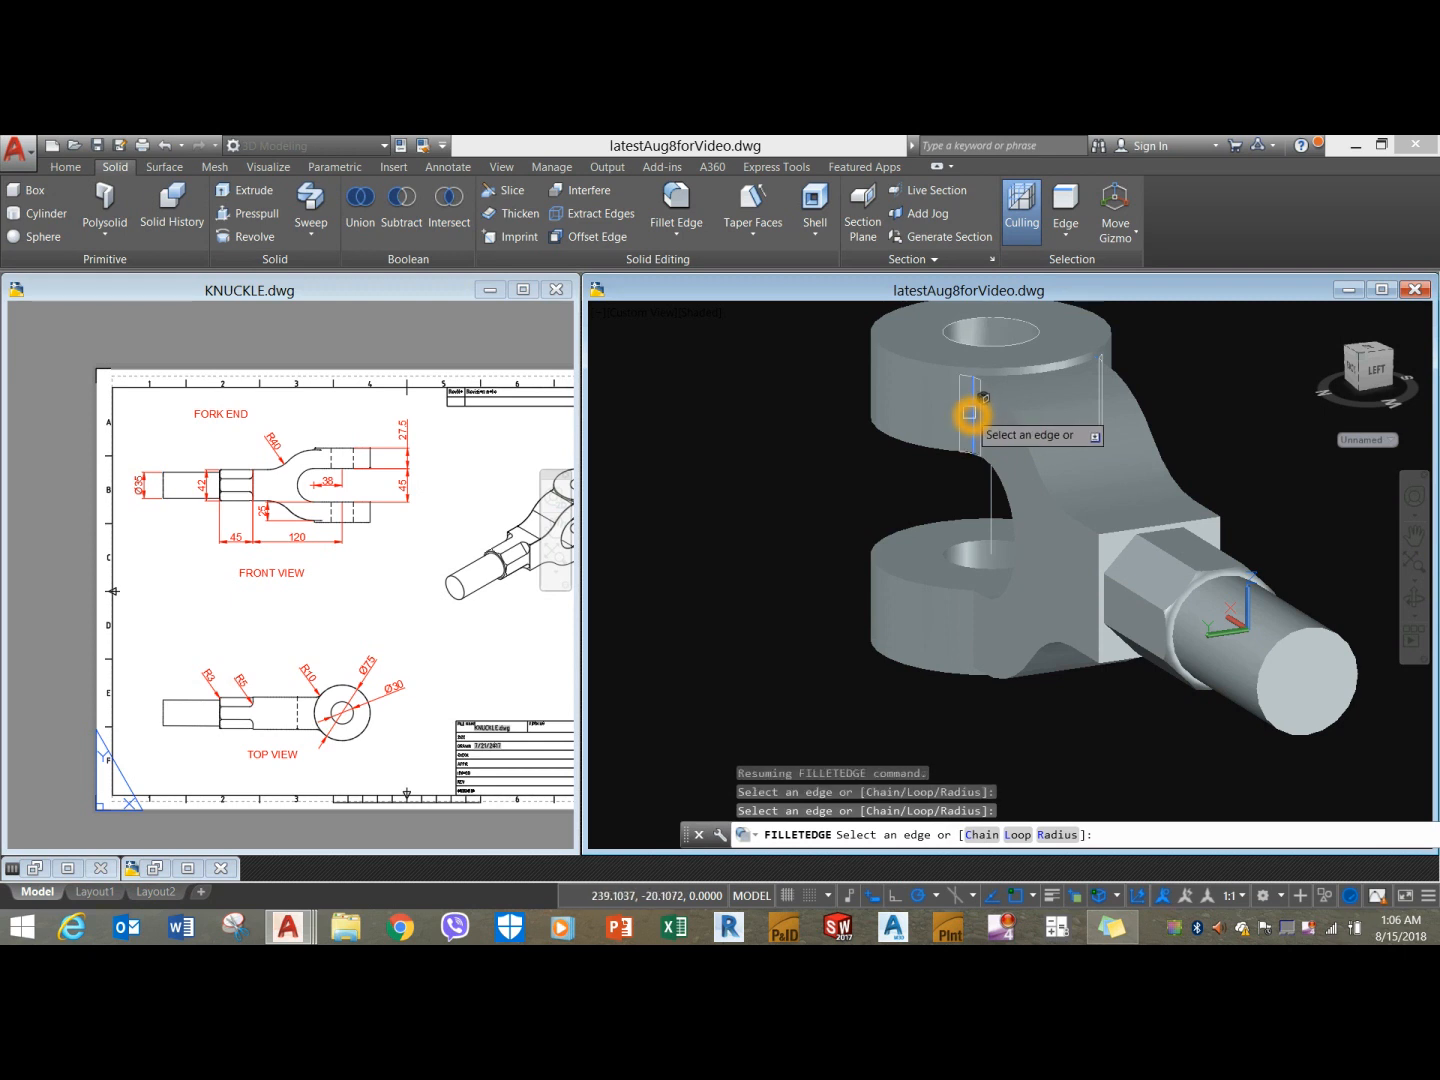
pyautogui.click(969, 653)
pyautogui.rightClick(786, 554)
pyautogui.click(806, 565)
pyautogui.rightClick(806, 572)
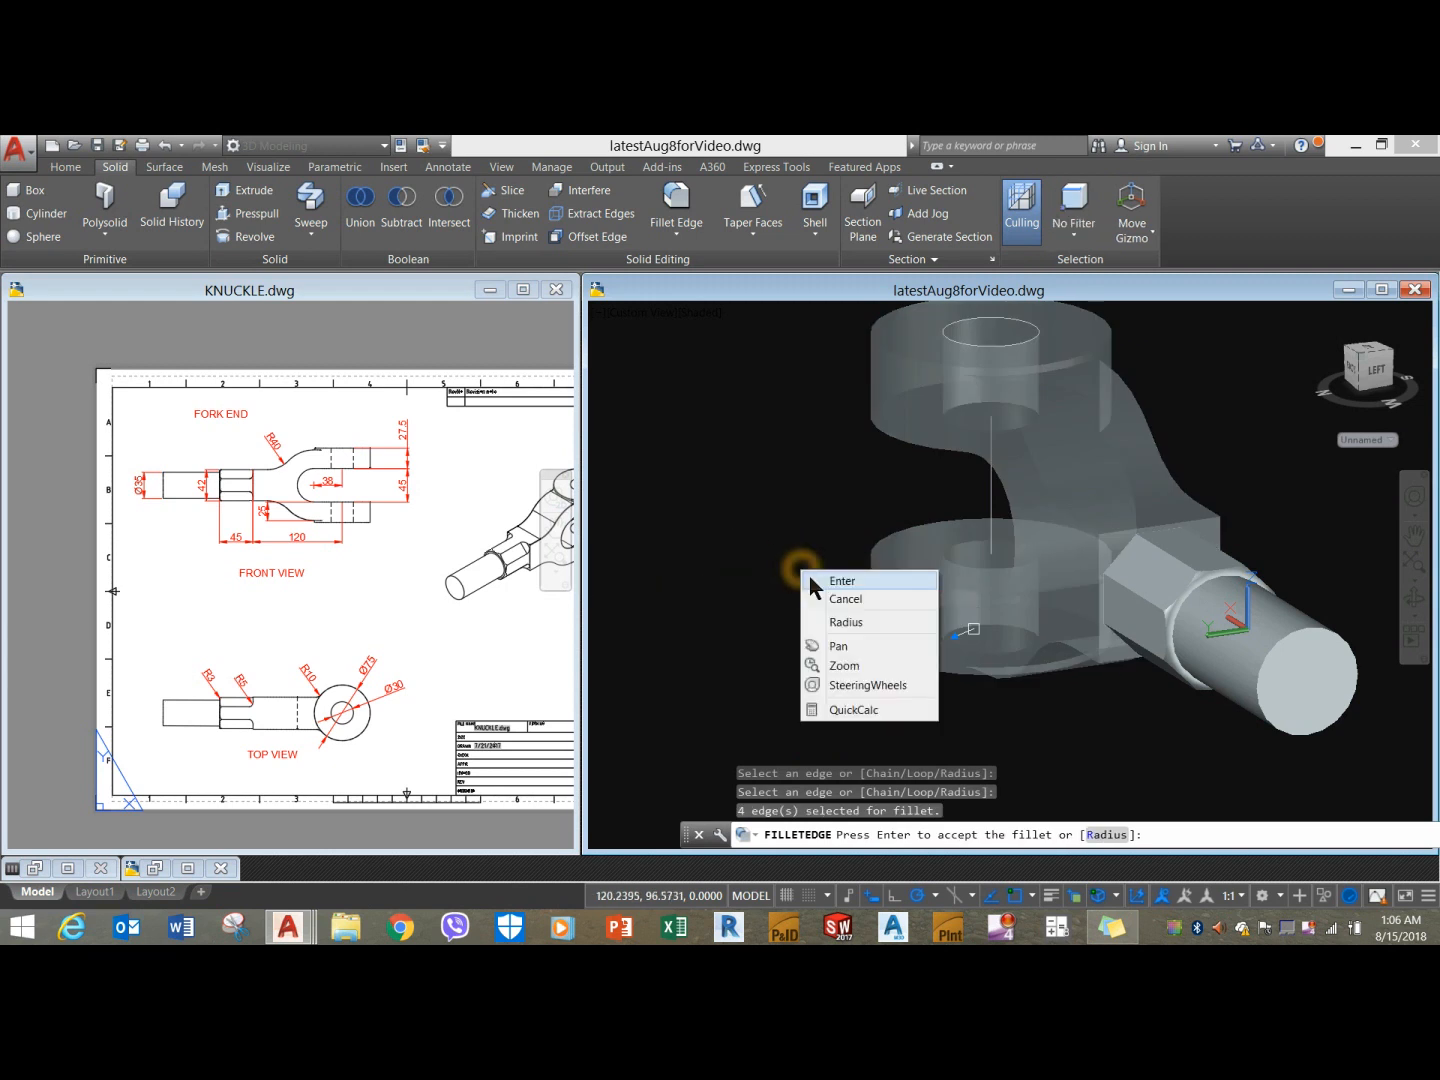
pyautogui.click(825, 582)
# Examine the junction of the octagonal shank and fork block and the corresponding fillet callouts in the KNUCKLE.dwg top view.
pyautogui.keyDown('shift'); pyautogui.moveTo(861, 556); pyautogui.dragTo(774, 589, button='middle'); pyautogui.keyUp('shift')
pyautogui.scroll(-2, 884, 566)
pyautogui.keyDown('shift'); pyautogui.moveTo(774, 589); pyautogui.dragTo(771, 590, button='middle'); pyautogui.keyUp('shift')
pyautogui.scroll(3, 771, 591)
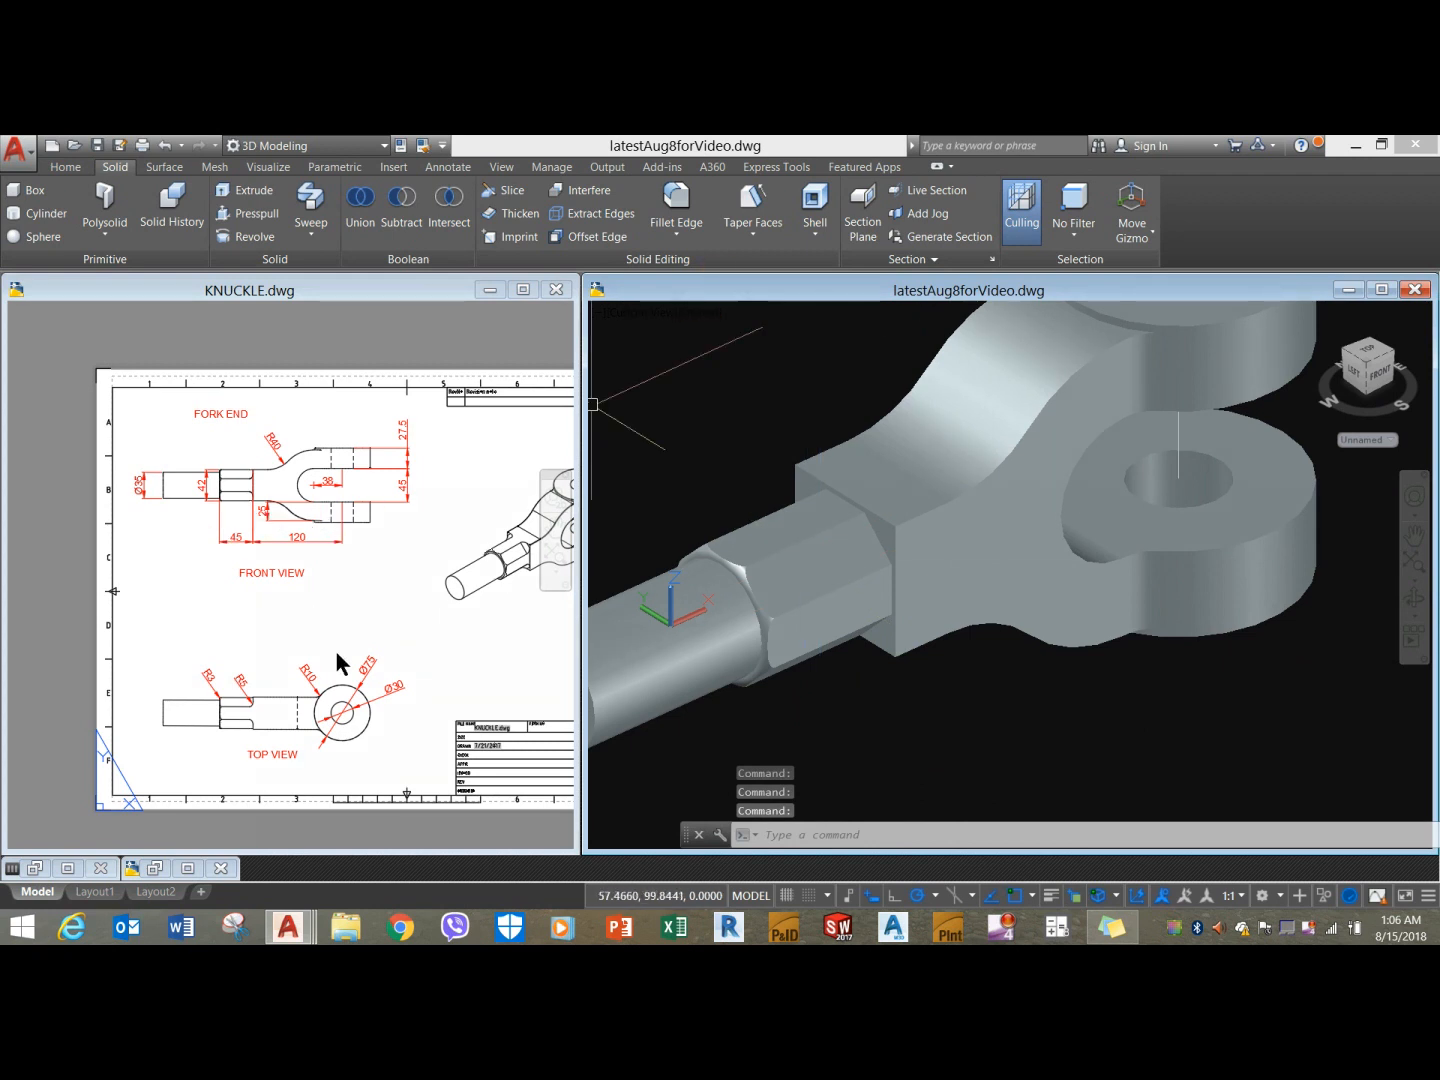
pyautogui.click(869, 532)
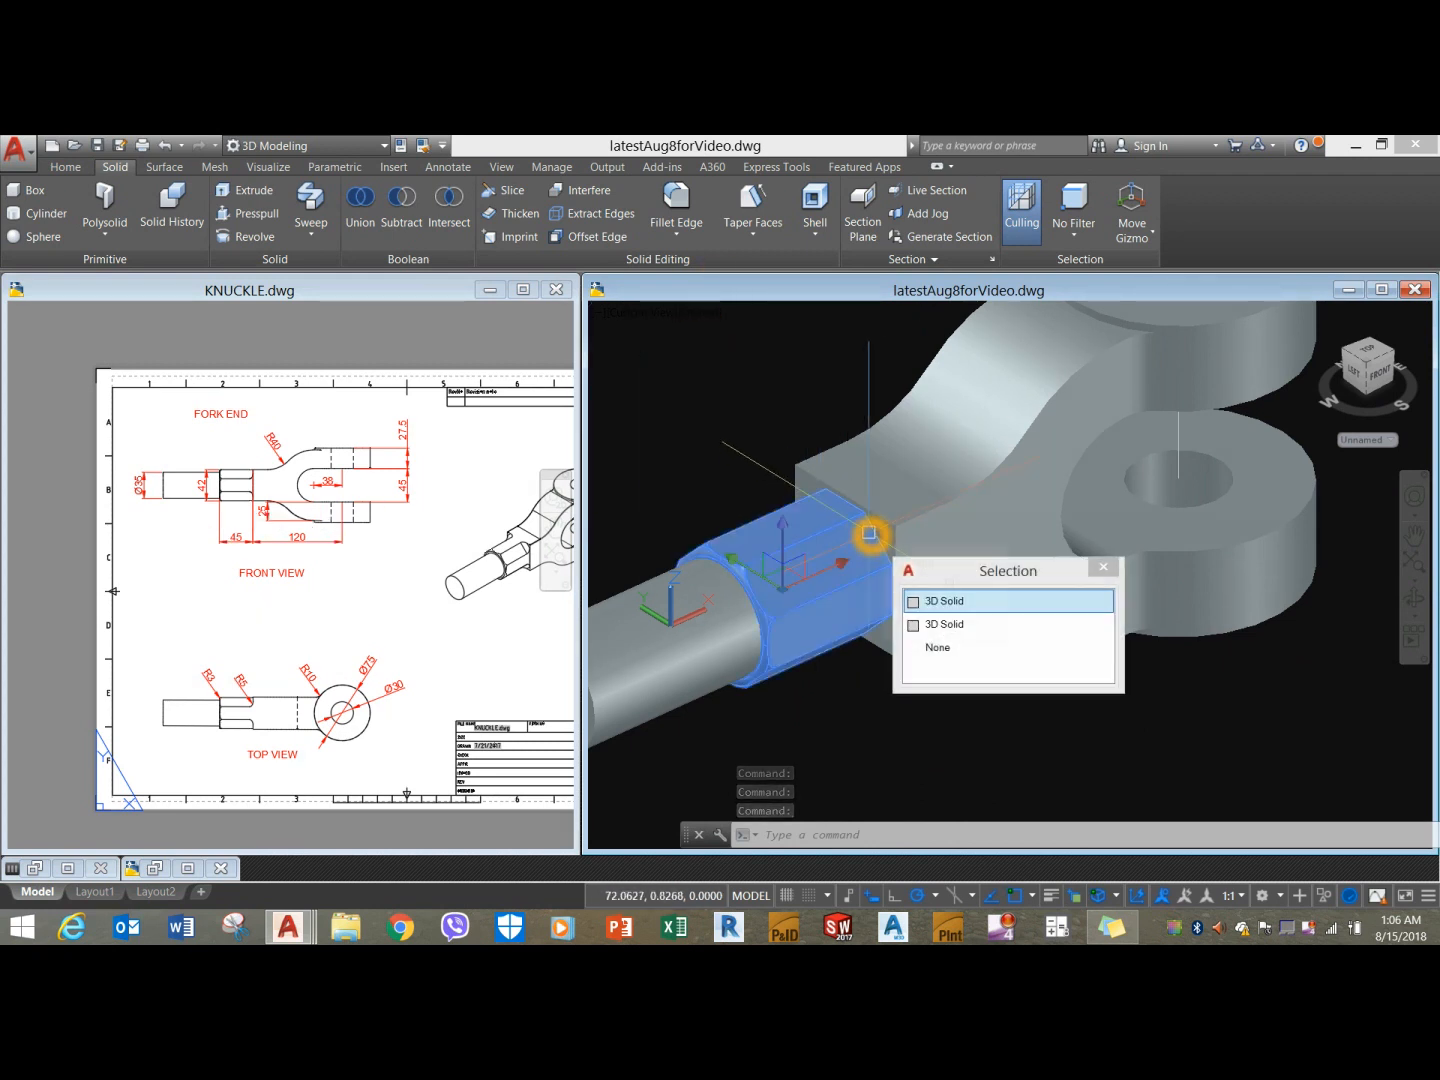
pyautogui.press('Escape')
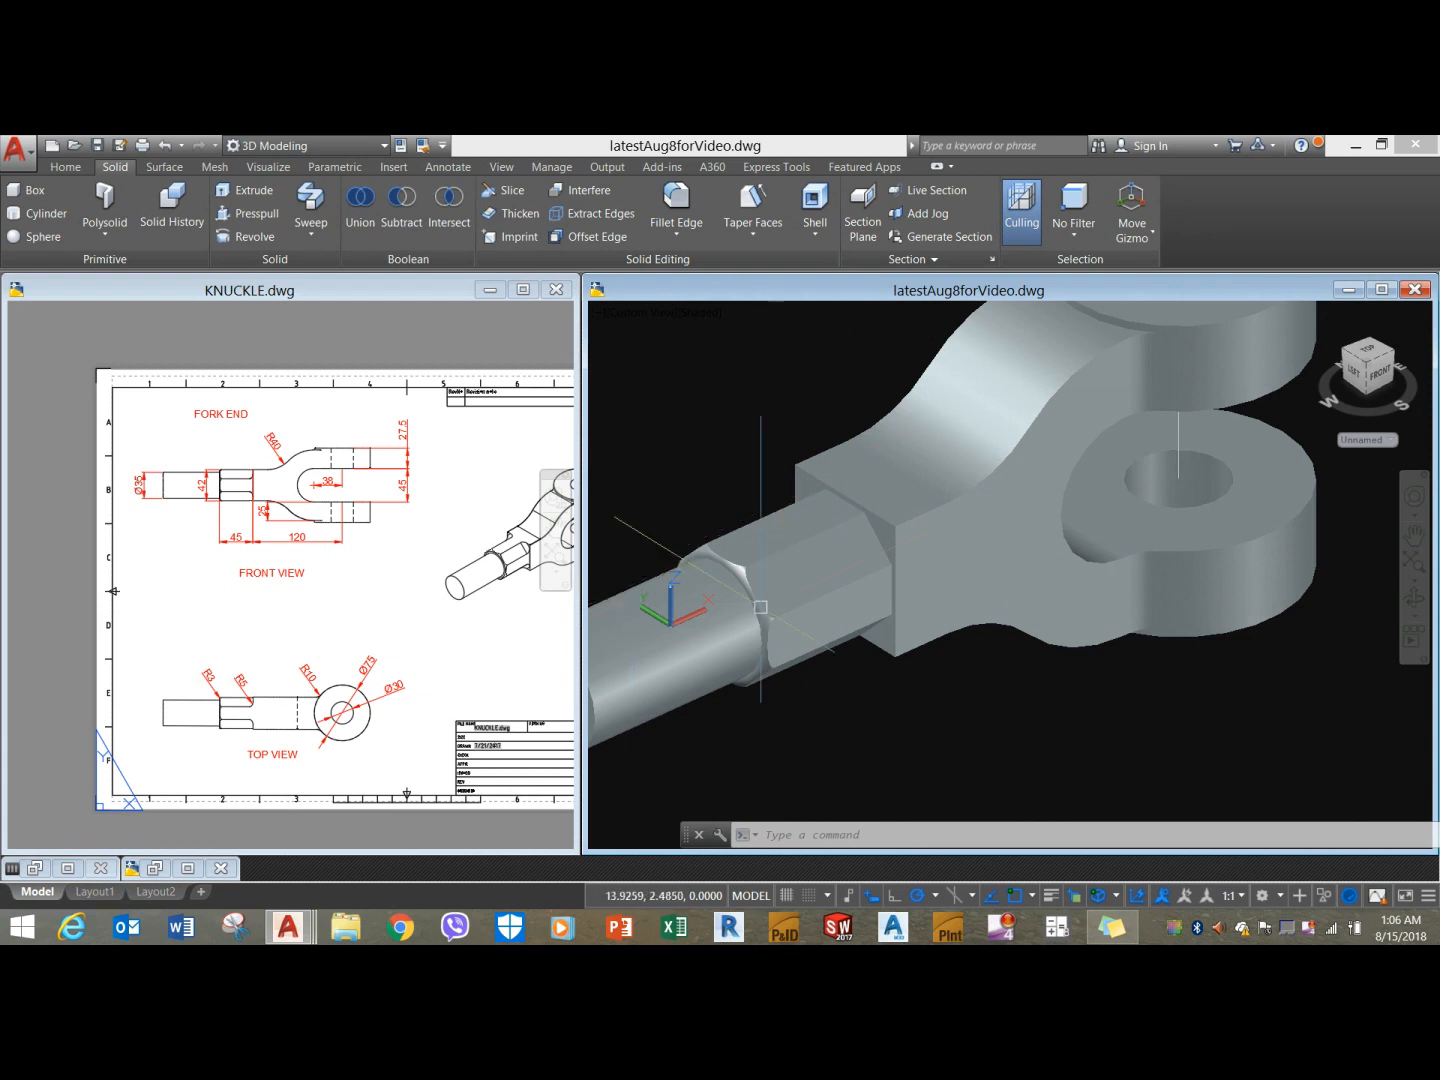
pyautogui.click(257, 717)
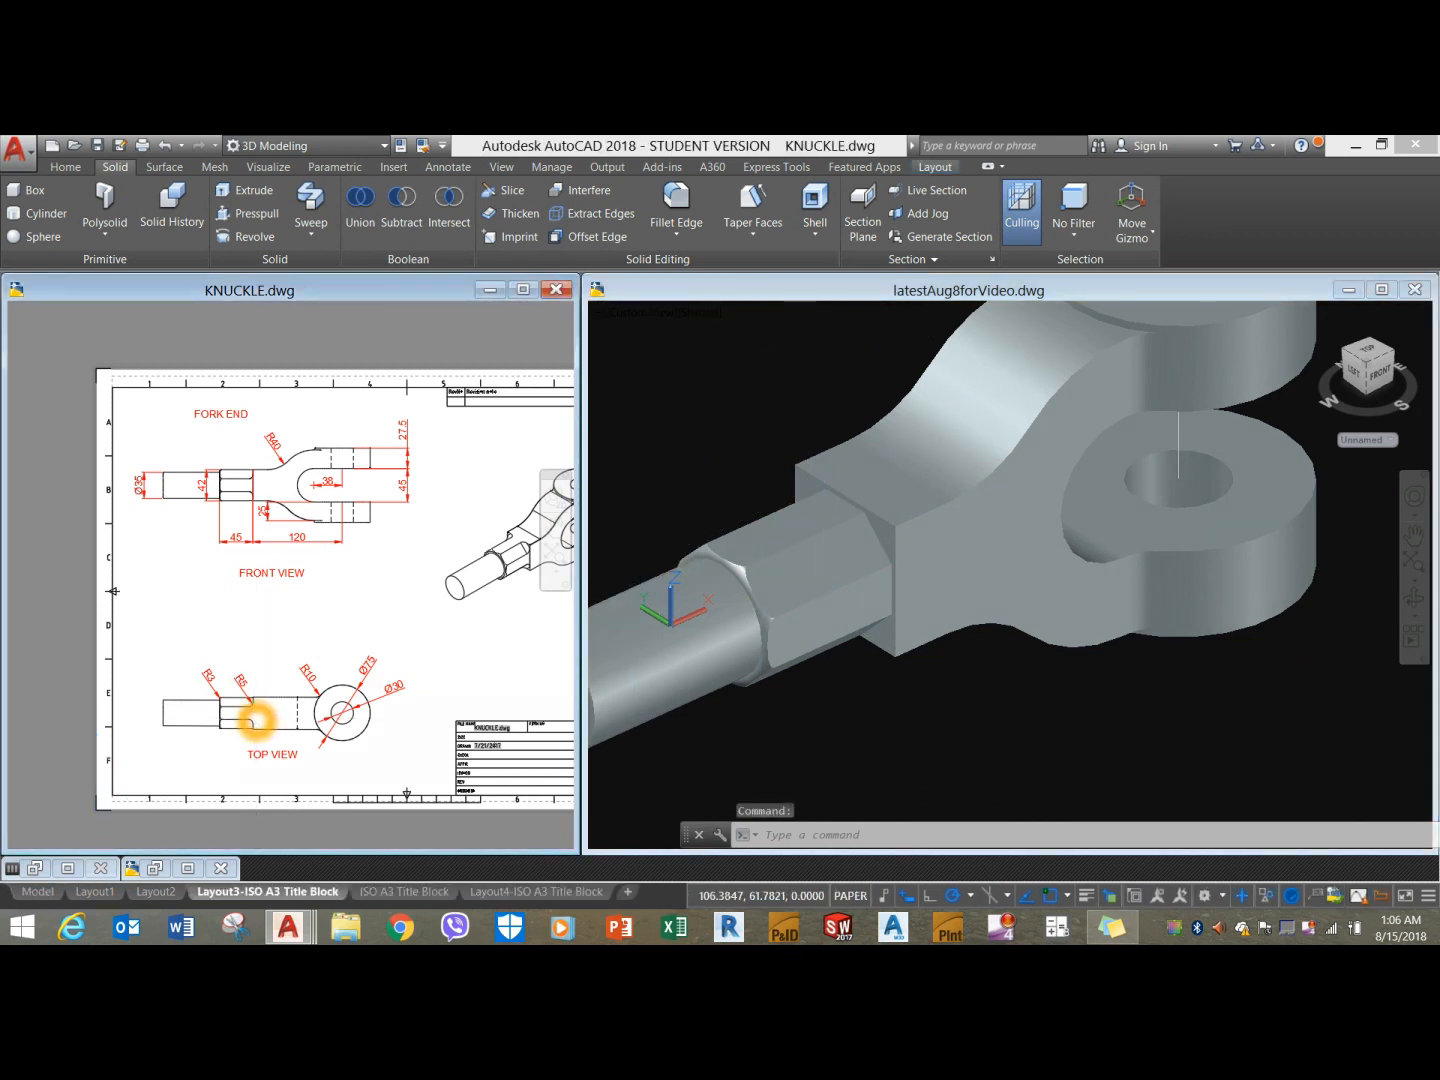
pyautogui.scroll(4, 256, 717)
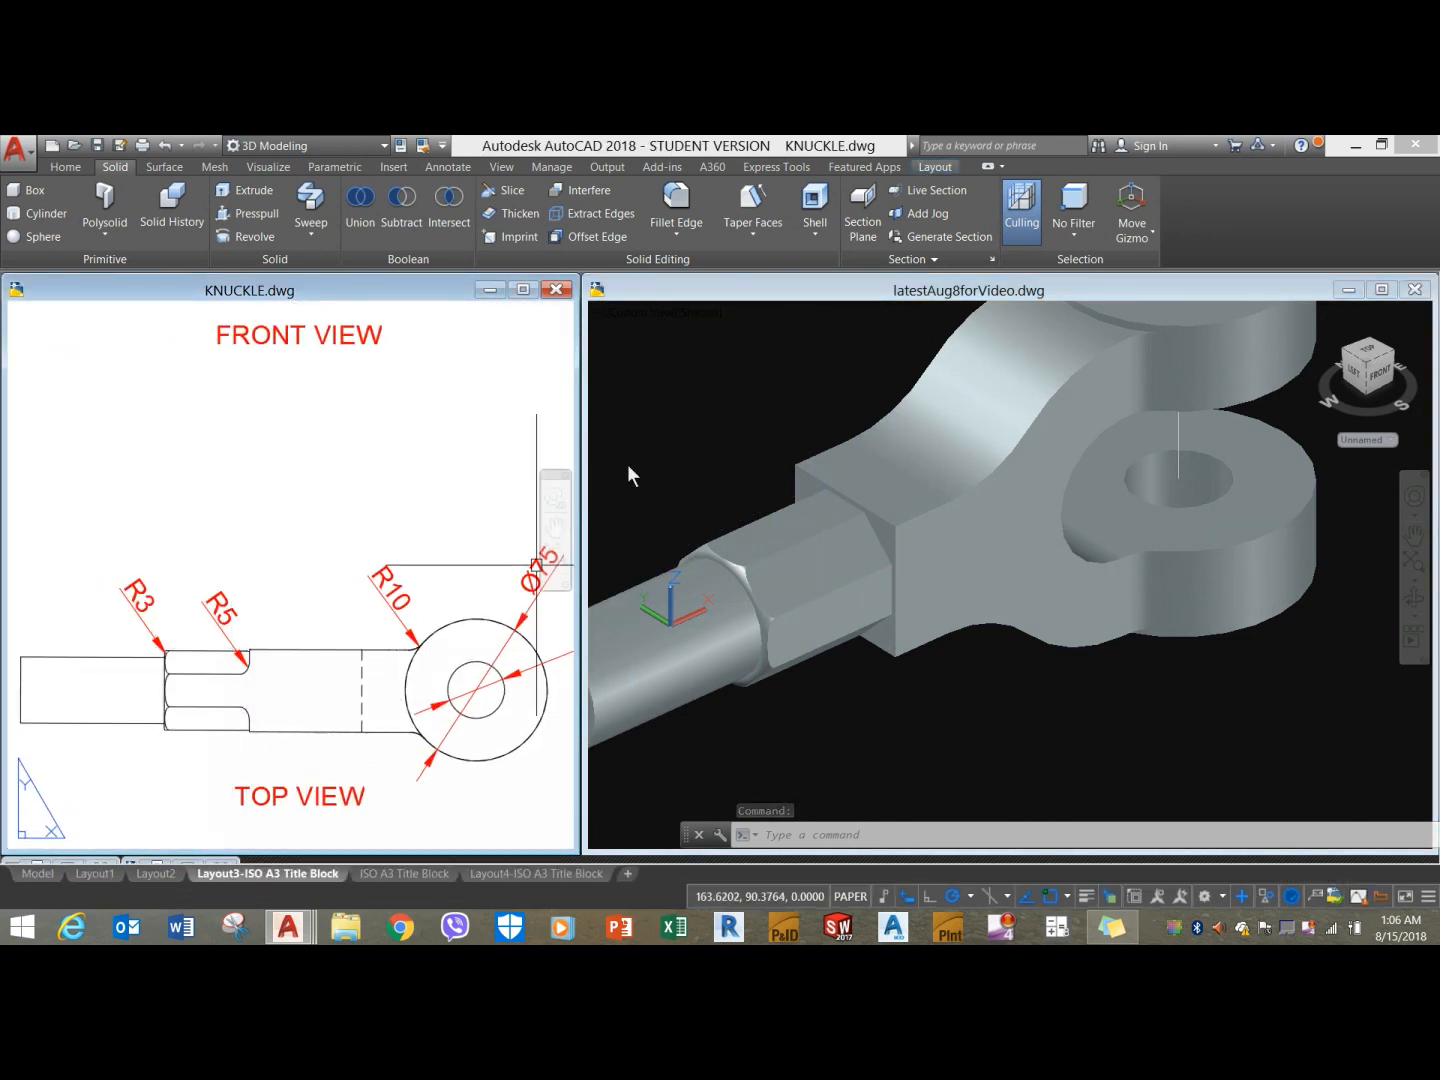
# Try to fillet the edges where the octagonal shank meets the square fork block with radius 5.
pyautogui.click(678, 197)
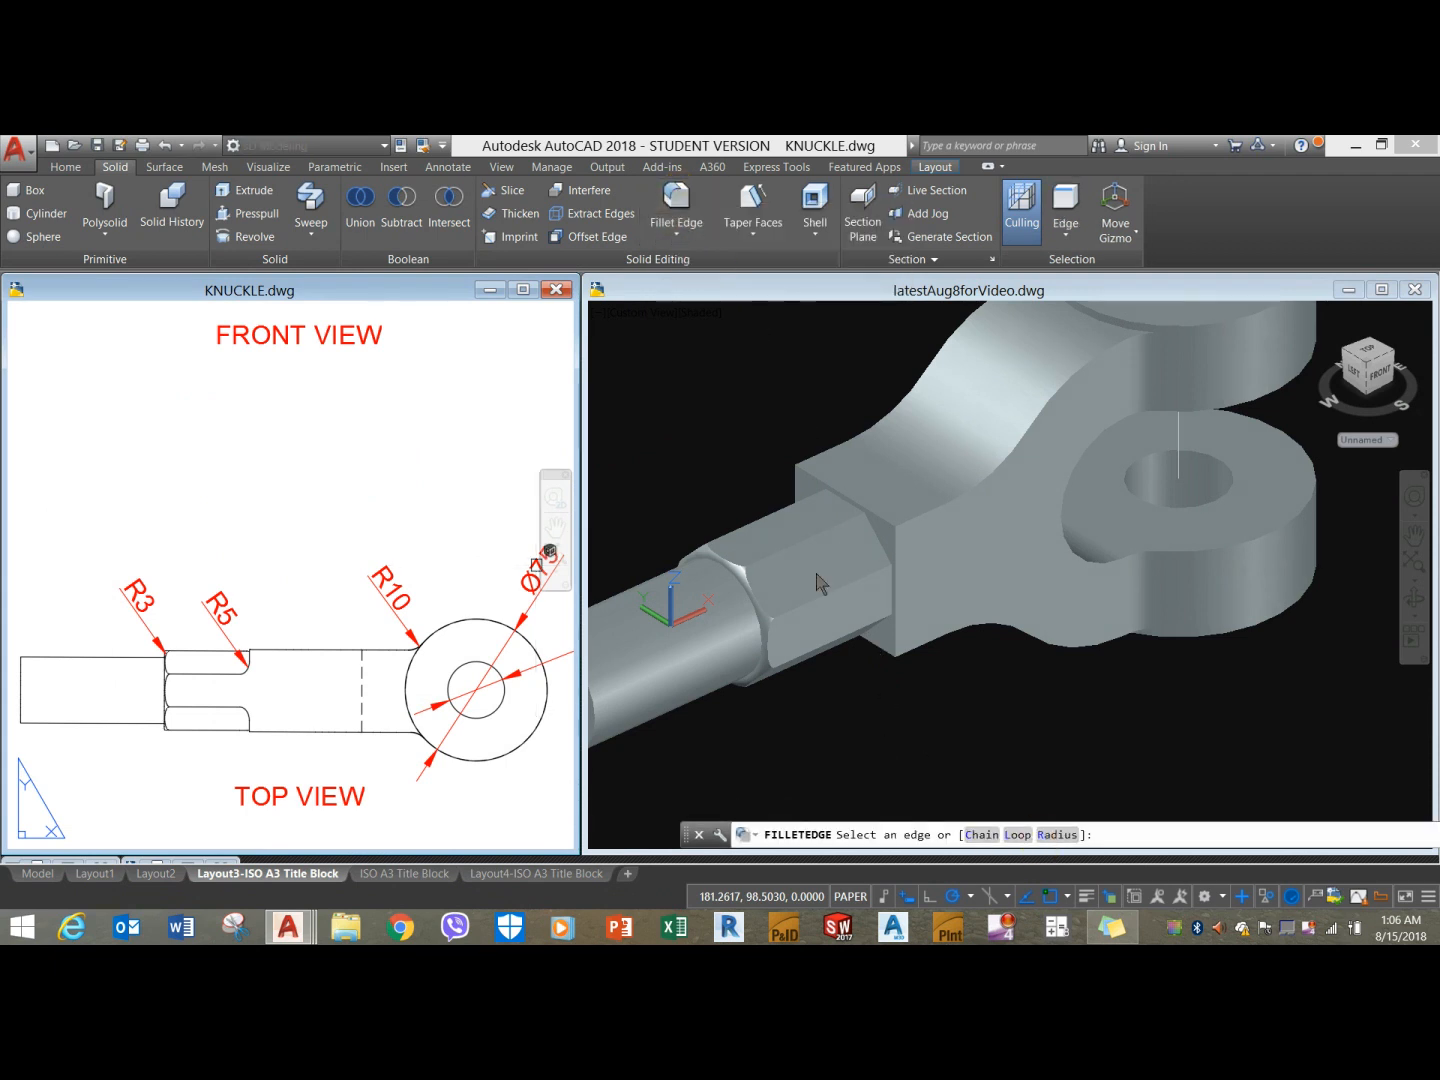
pyautogui.click(717, 295)
pyautogui.click(677, 201)
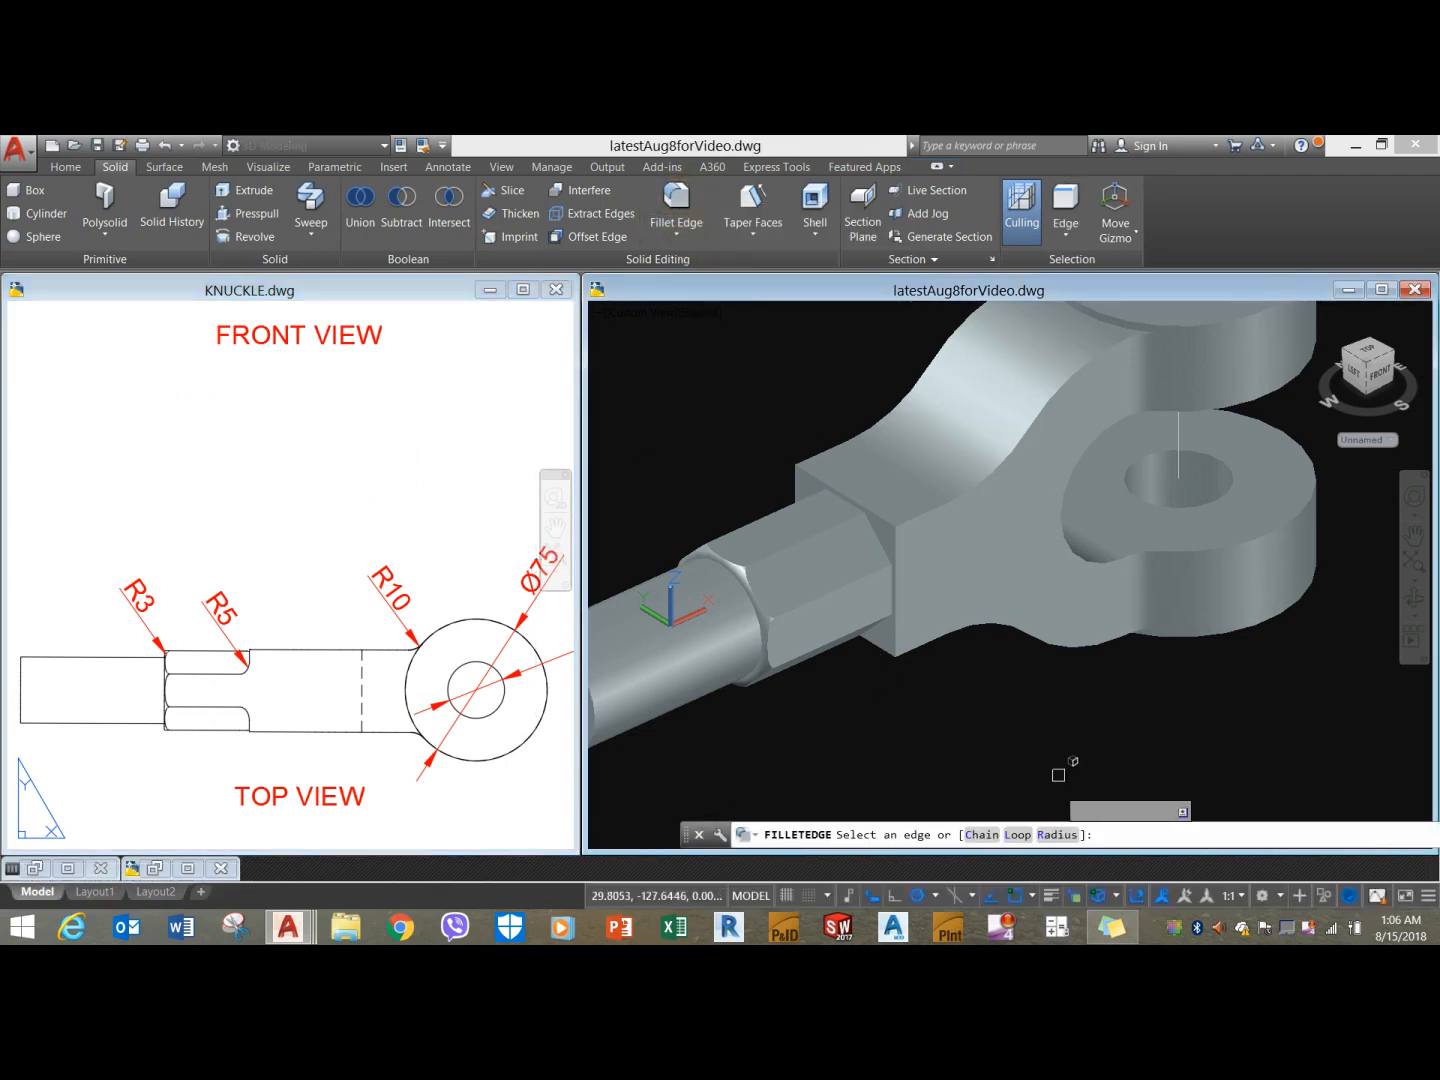
pyautogui.click(1055, 833)
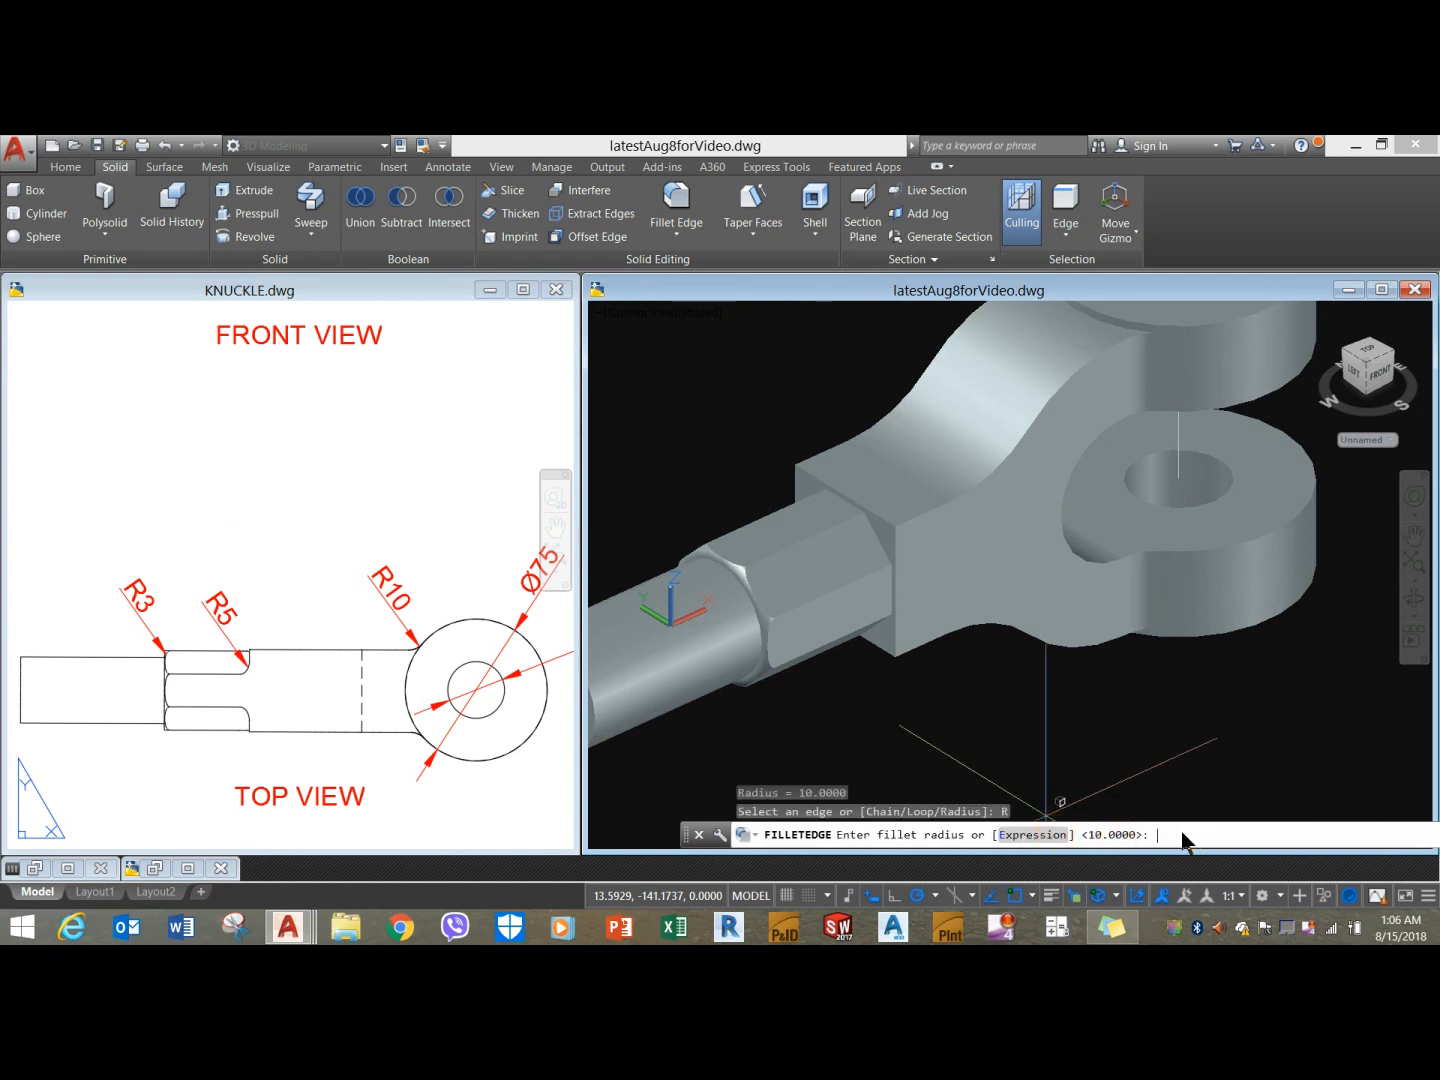
pyautogui.write('5')
pyautogui.press('Return')
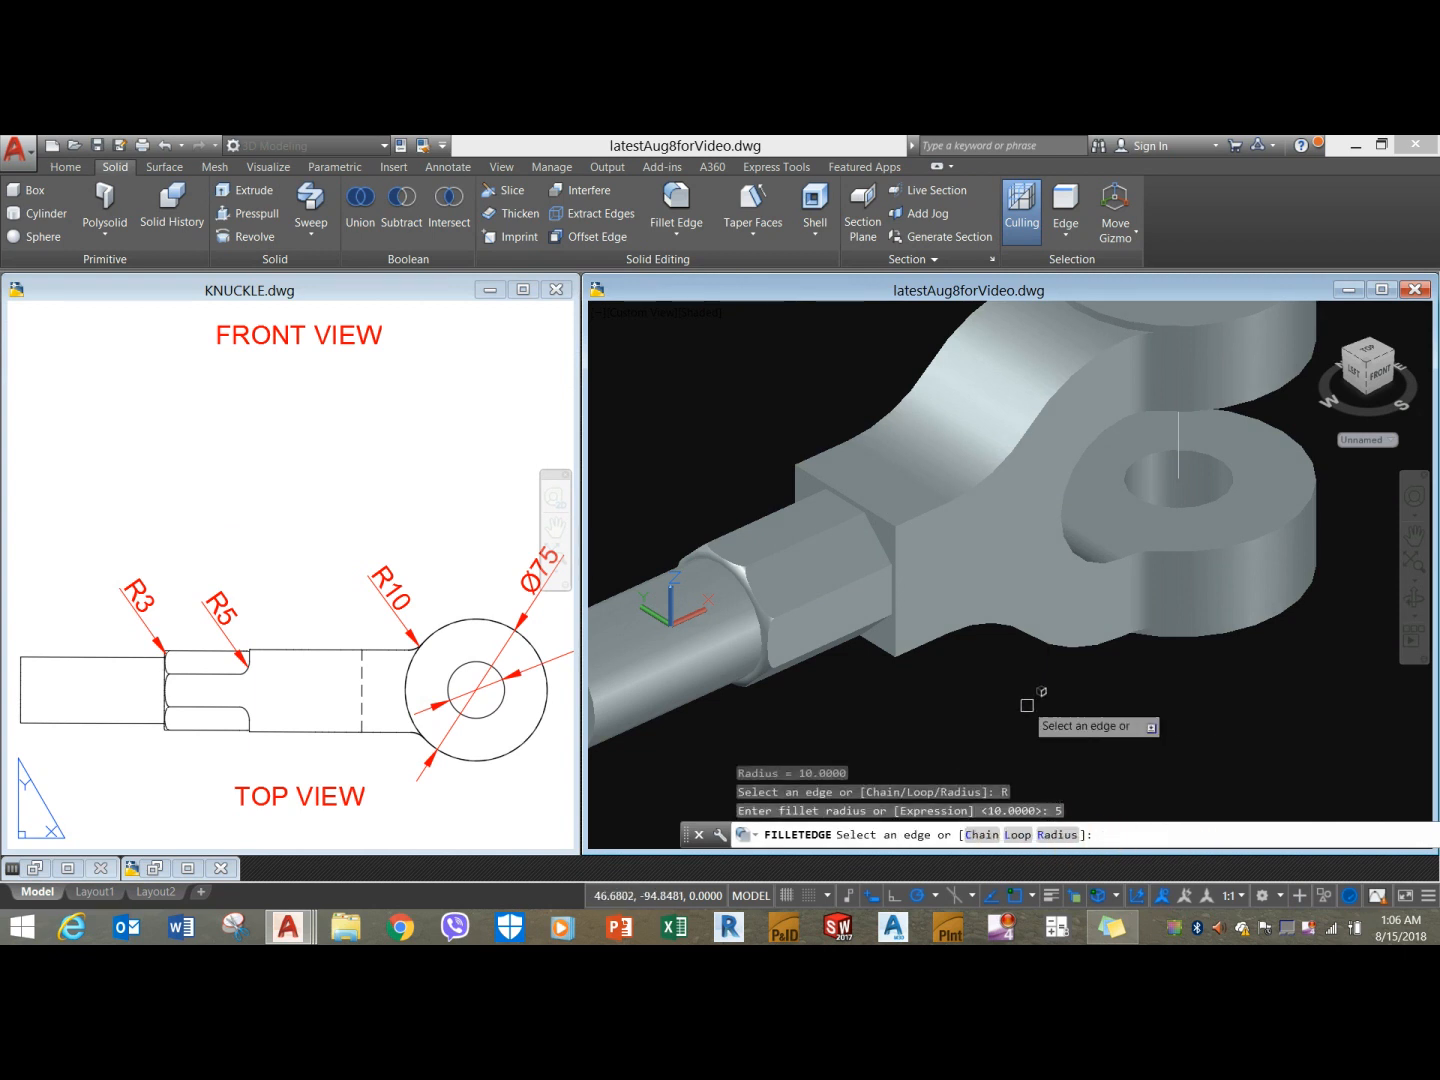
pyautogui.scroll(2, 871, 530)
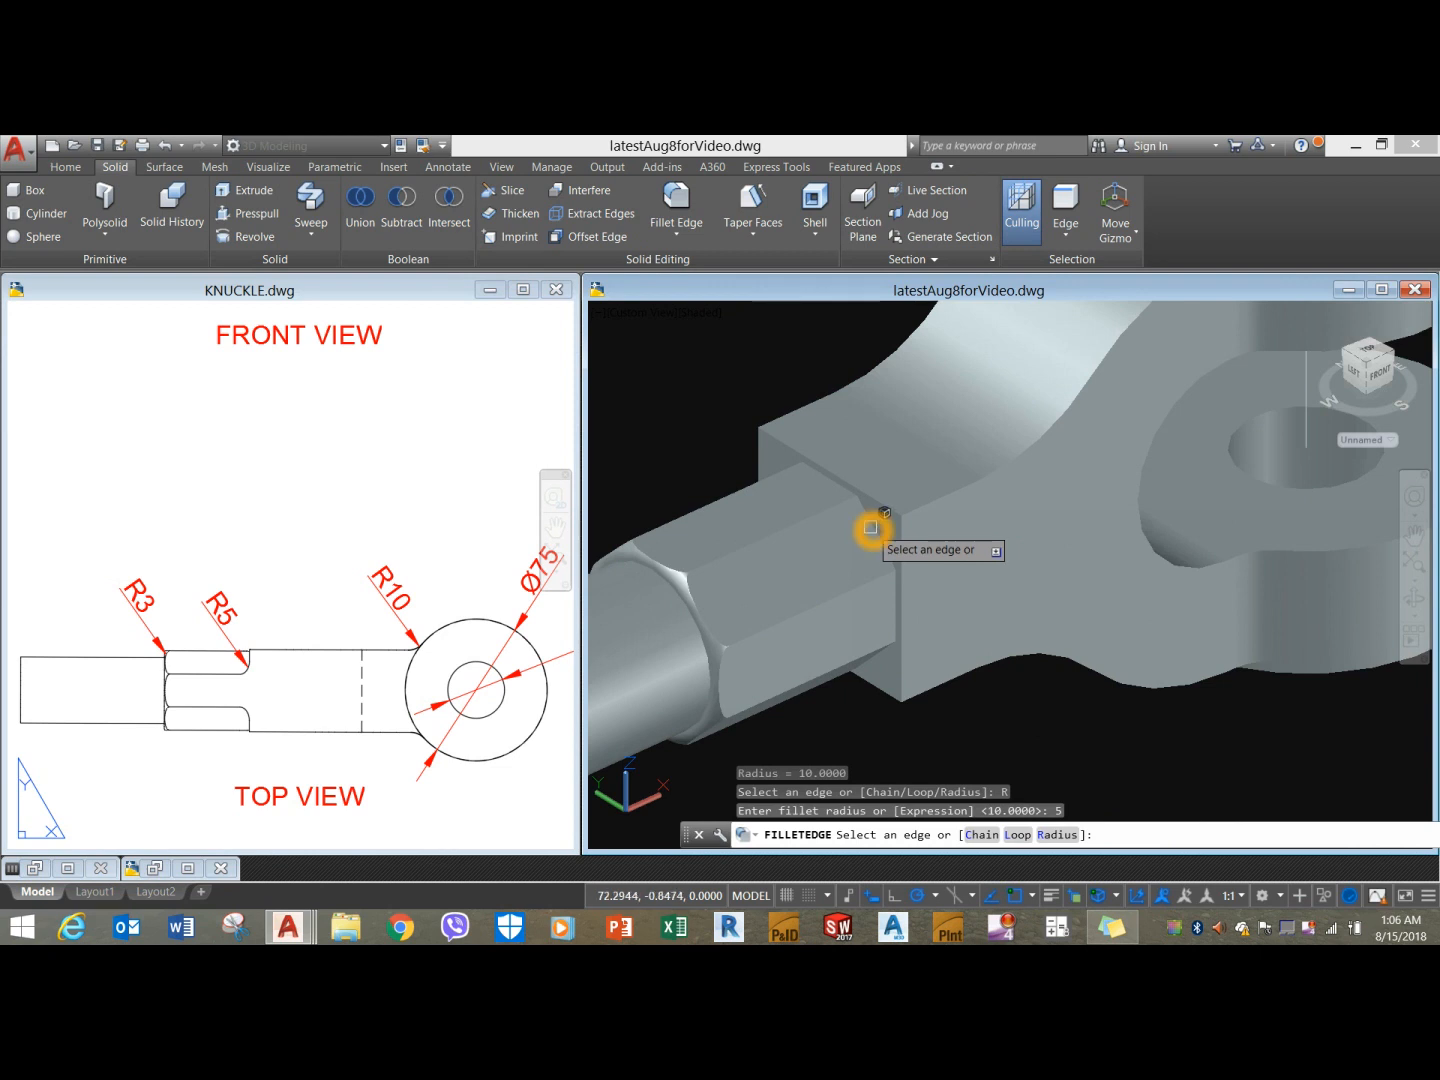
pyautogui.click(871, 530)
pyautogui.keyDown('shift'); pyautogui.moveTo(894, 676); pyautogui.dragTo(895, 595, button='middle'); pyautogui.keyUp('shift')
pyautogui.scroll(2, 896, 595)
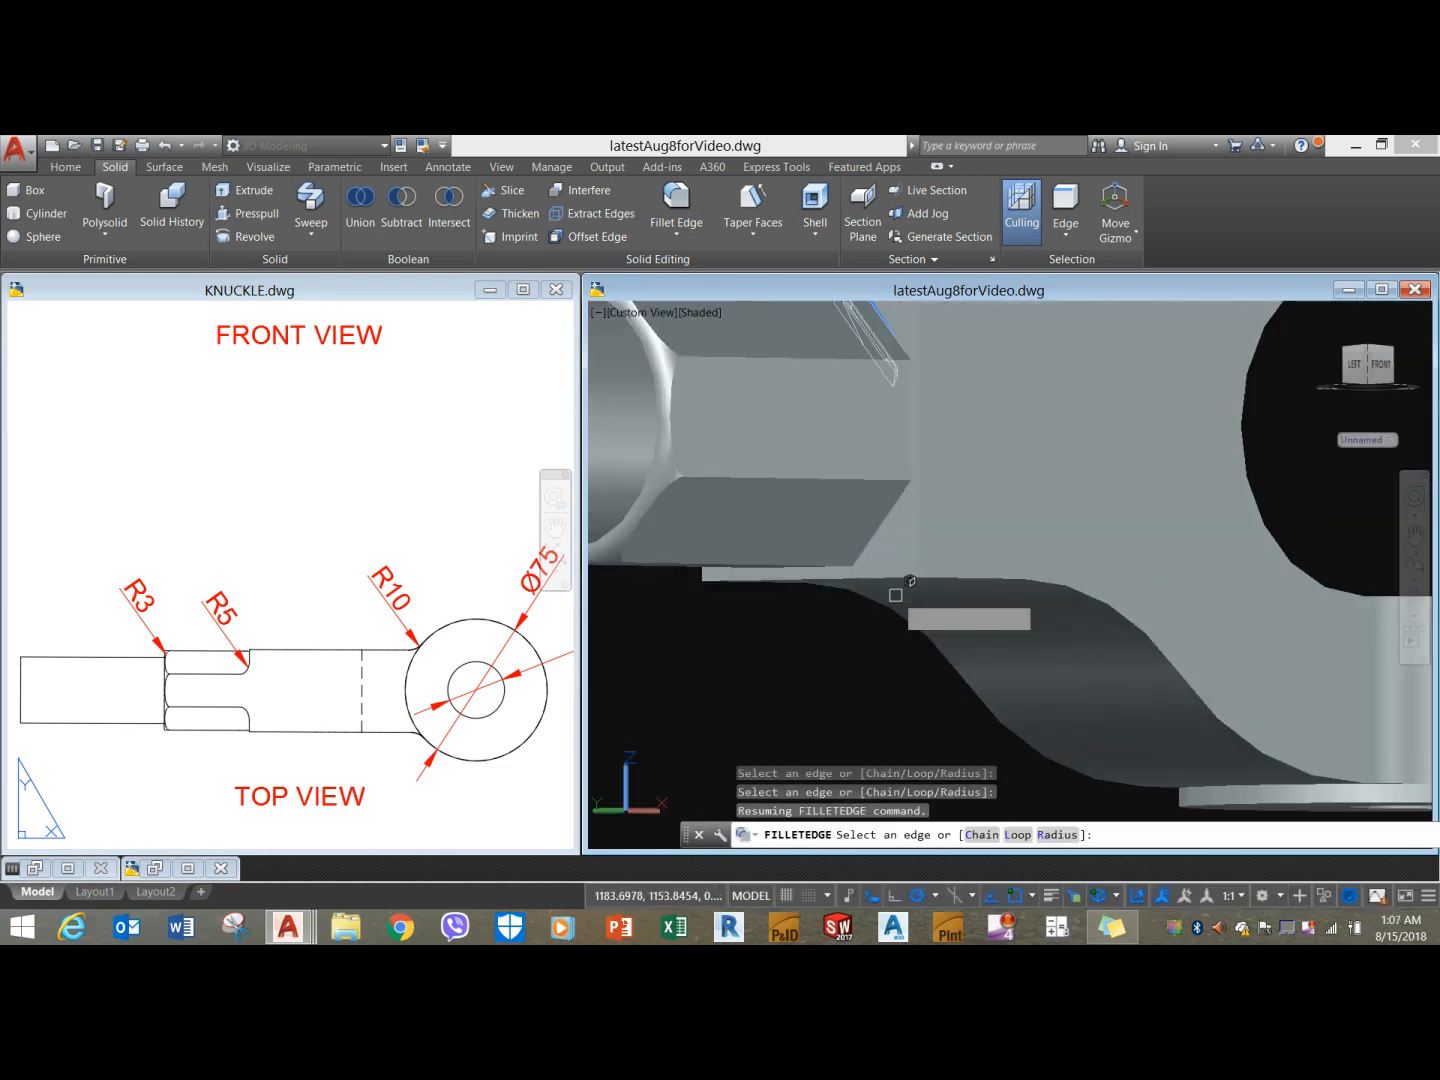
pyautogui.click(880, 535)
pyautogui.keyDown('shift'); pyautogui.moveTo(869, 553); pyautogui.dragTo(860, 636, button='middle'); pyautogui.keyUp('shift')
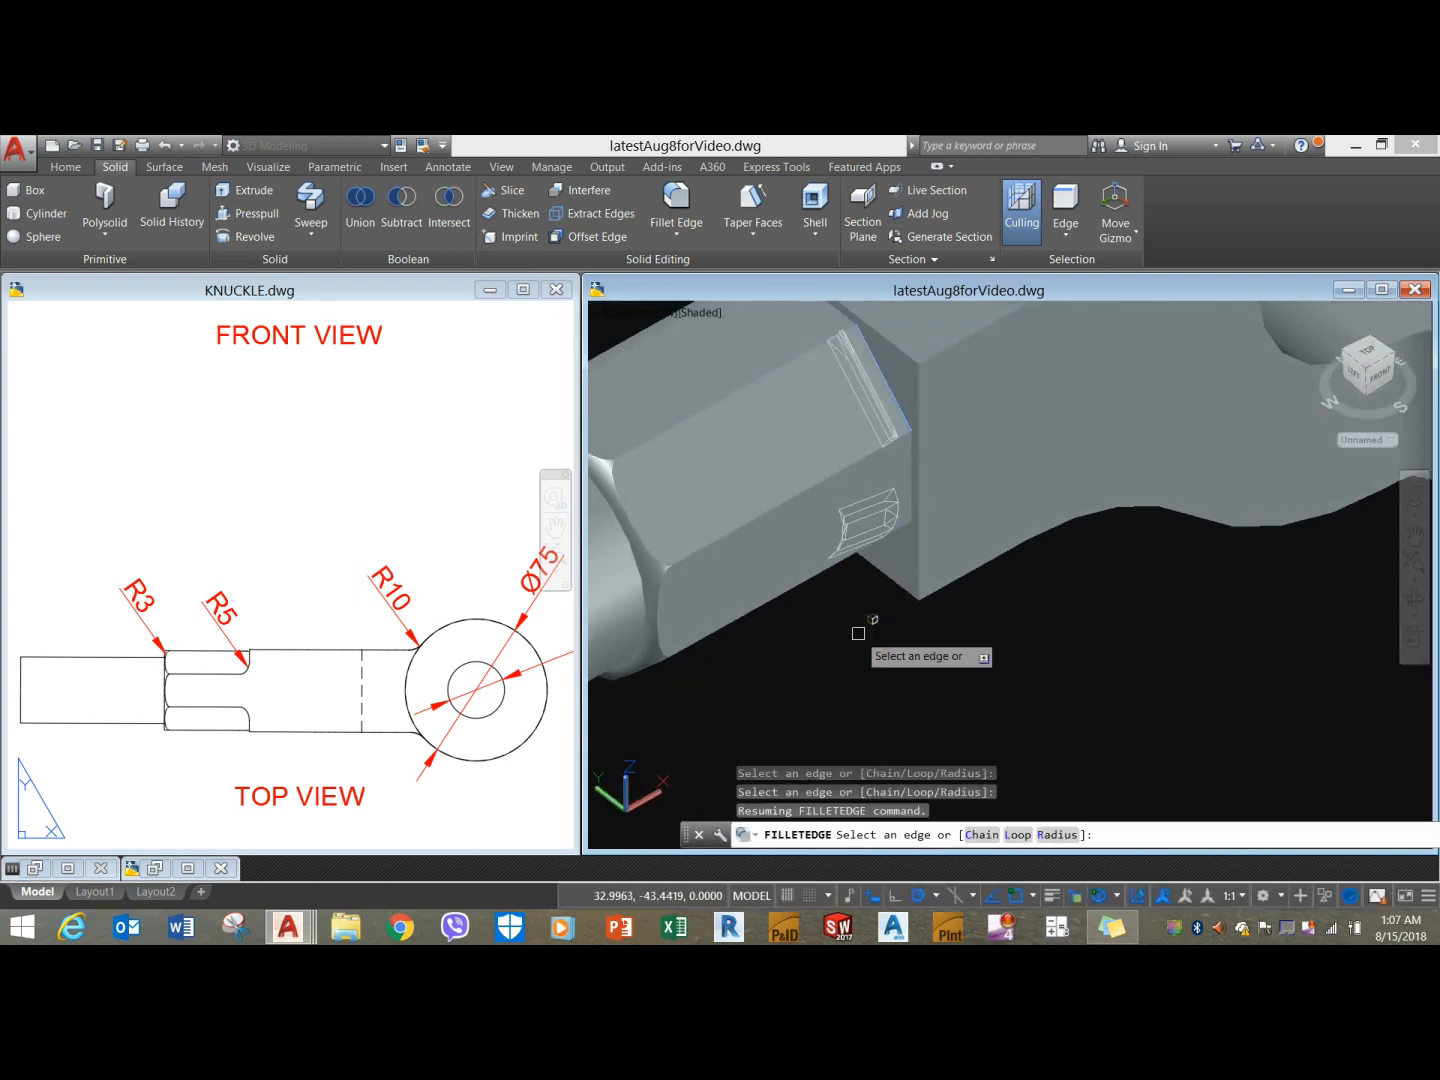
pyautogui.press('Return')
pyautogui.press('Escape')
# Leave the fillet command and unite the fork arms, eyes, block and shank into a single solid.
pyautogui.scroll(-6, 869, 594)
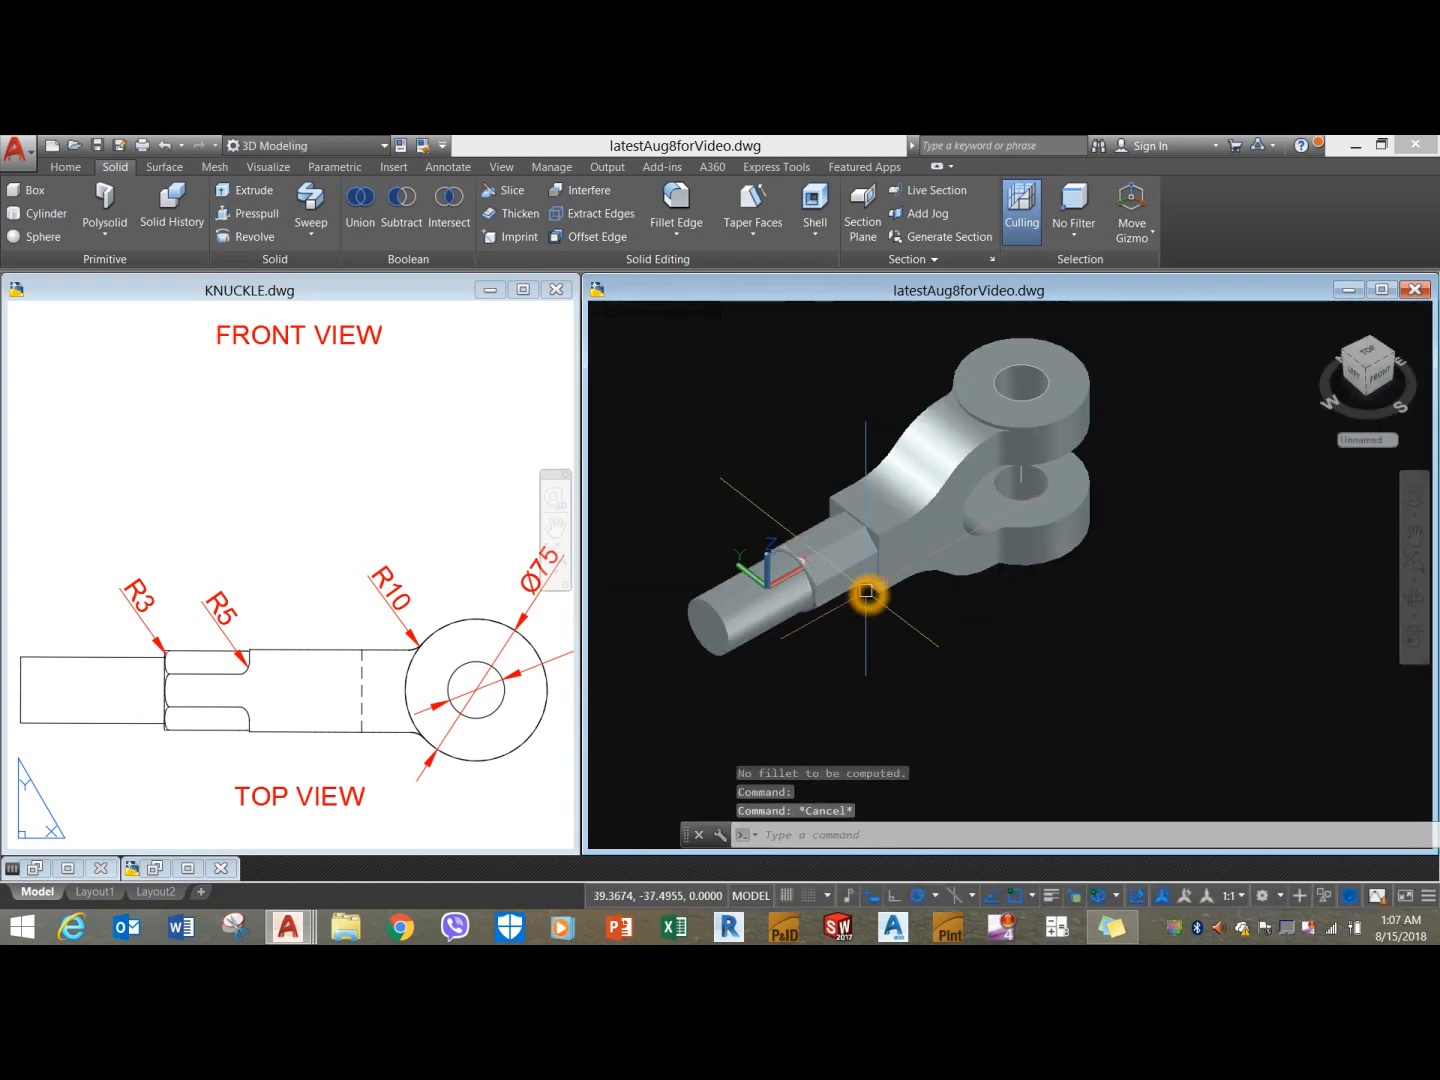
pyautogui.click(365, 208)
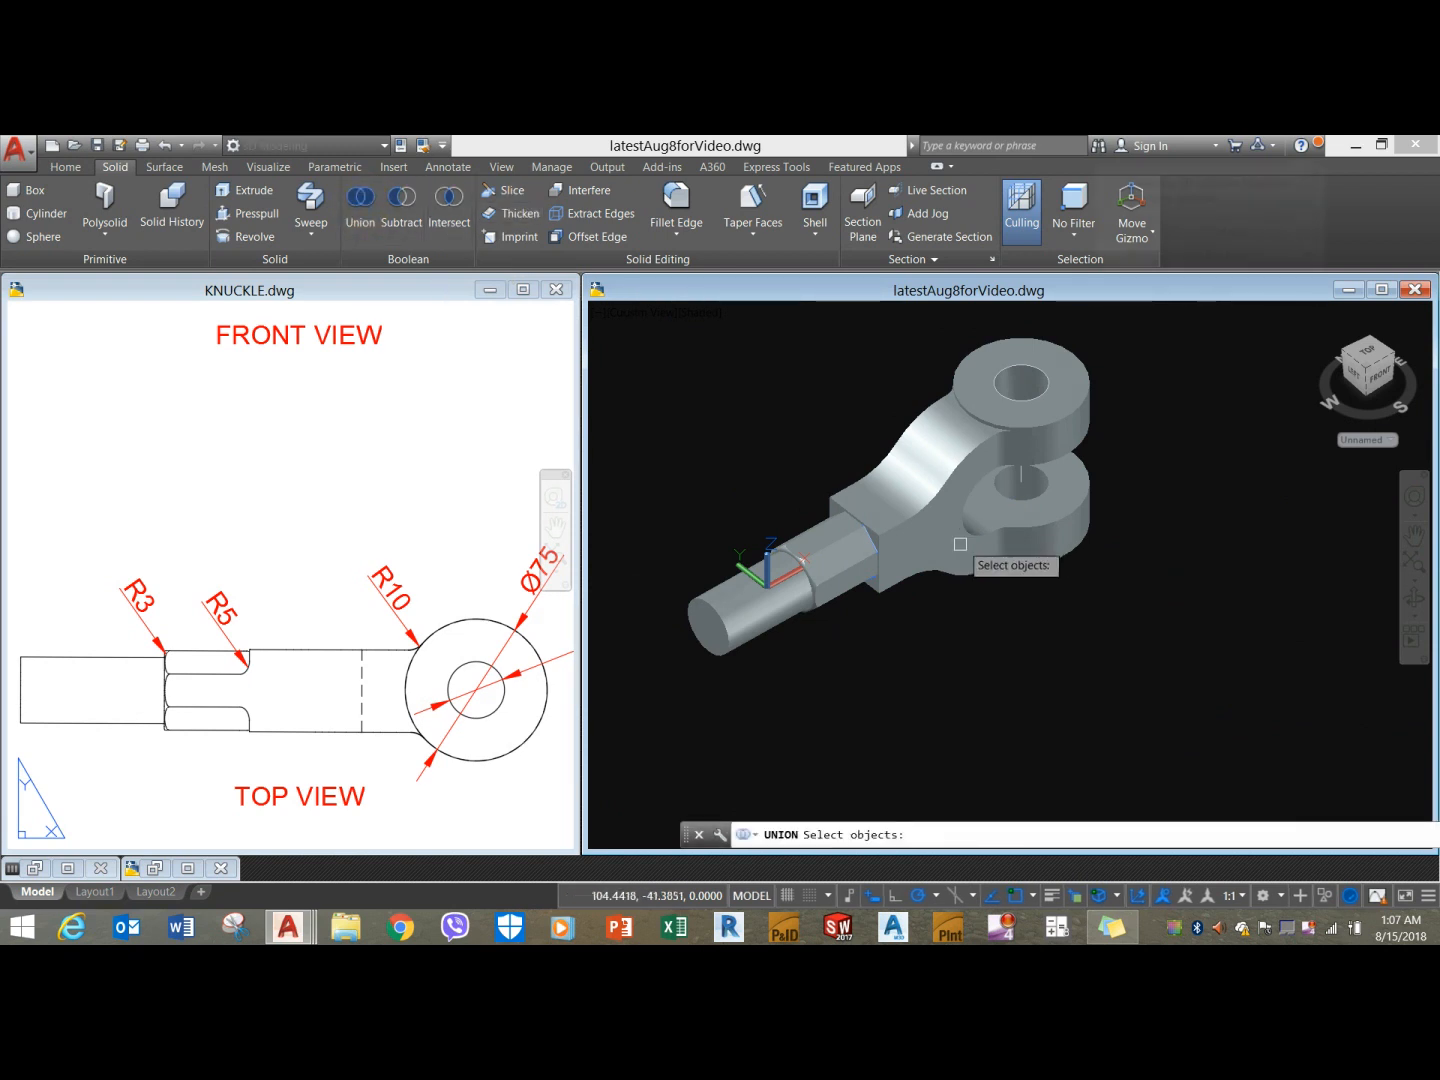
pyautogui.click(1118, 604)
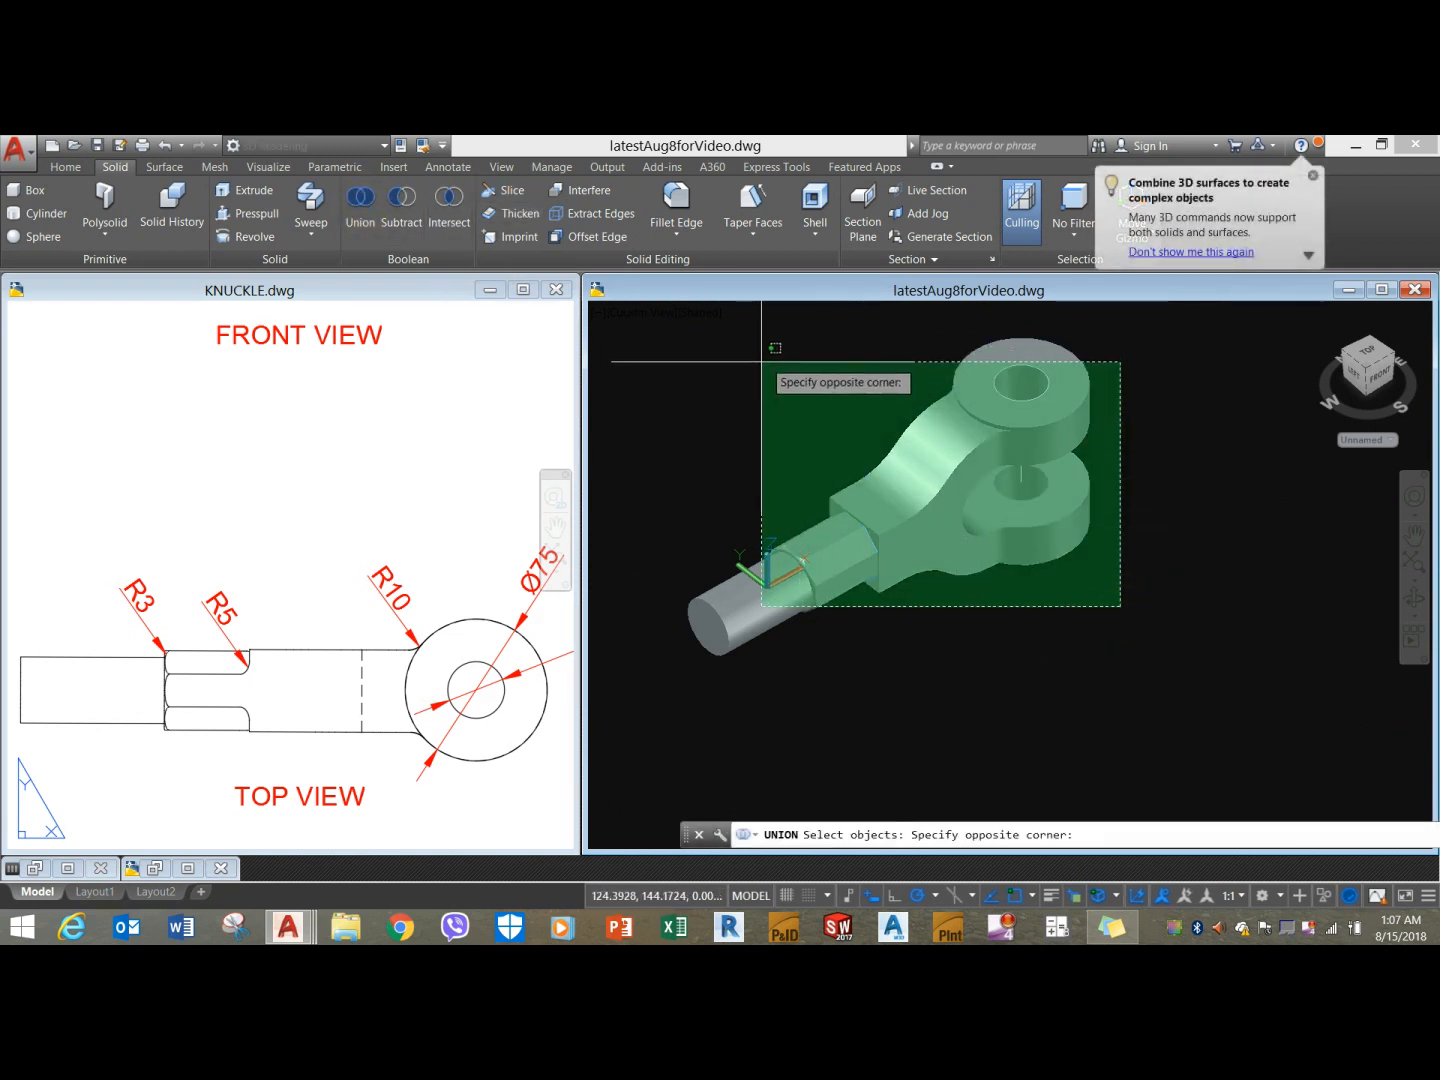
pyautogui.click(762, 357)
pyautogui.press('Return')
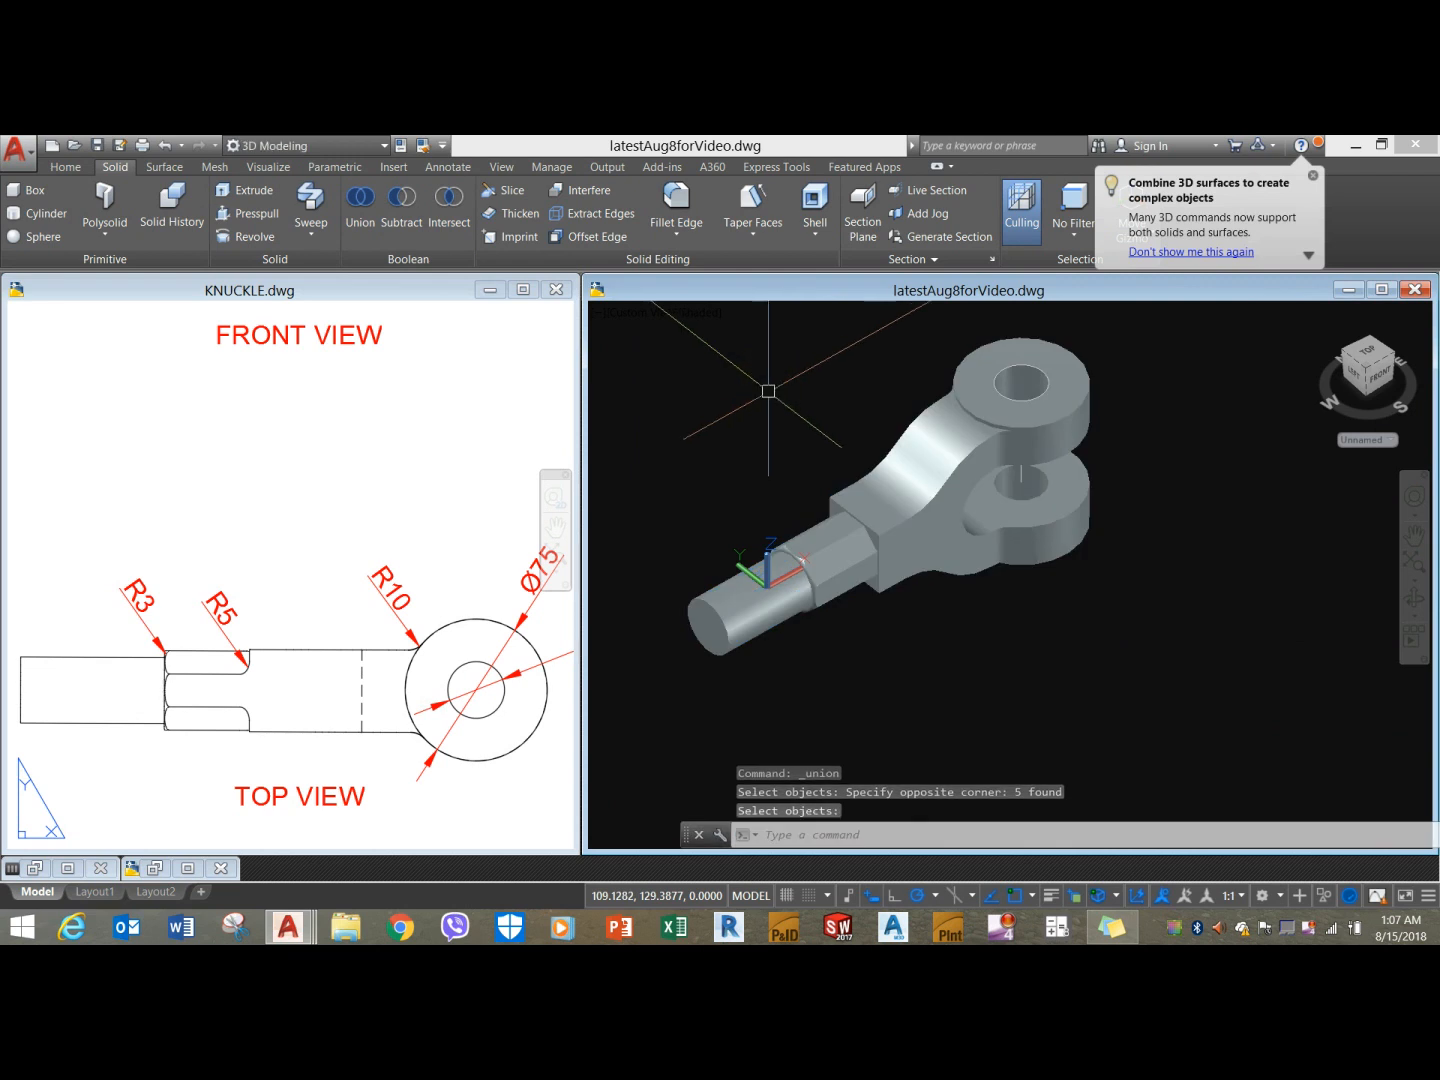
# Set up a radius 5 edge fillet on the slanted front-side edges where the octagonal shank meets the fork block.
pyautogui.click(677, 205)
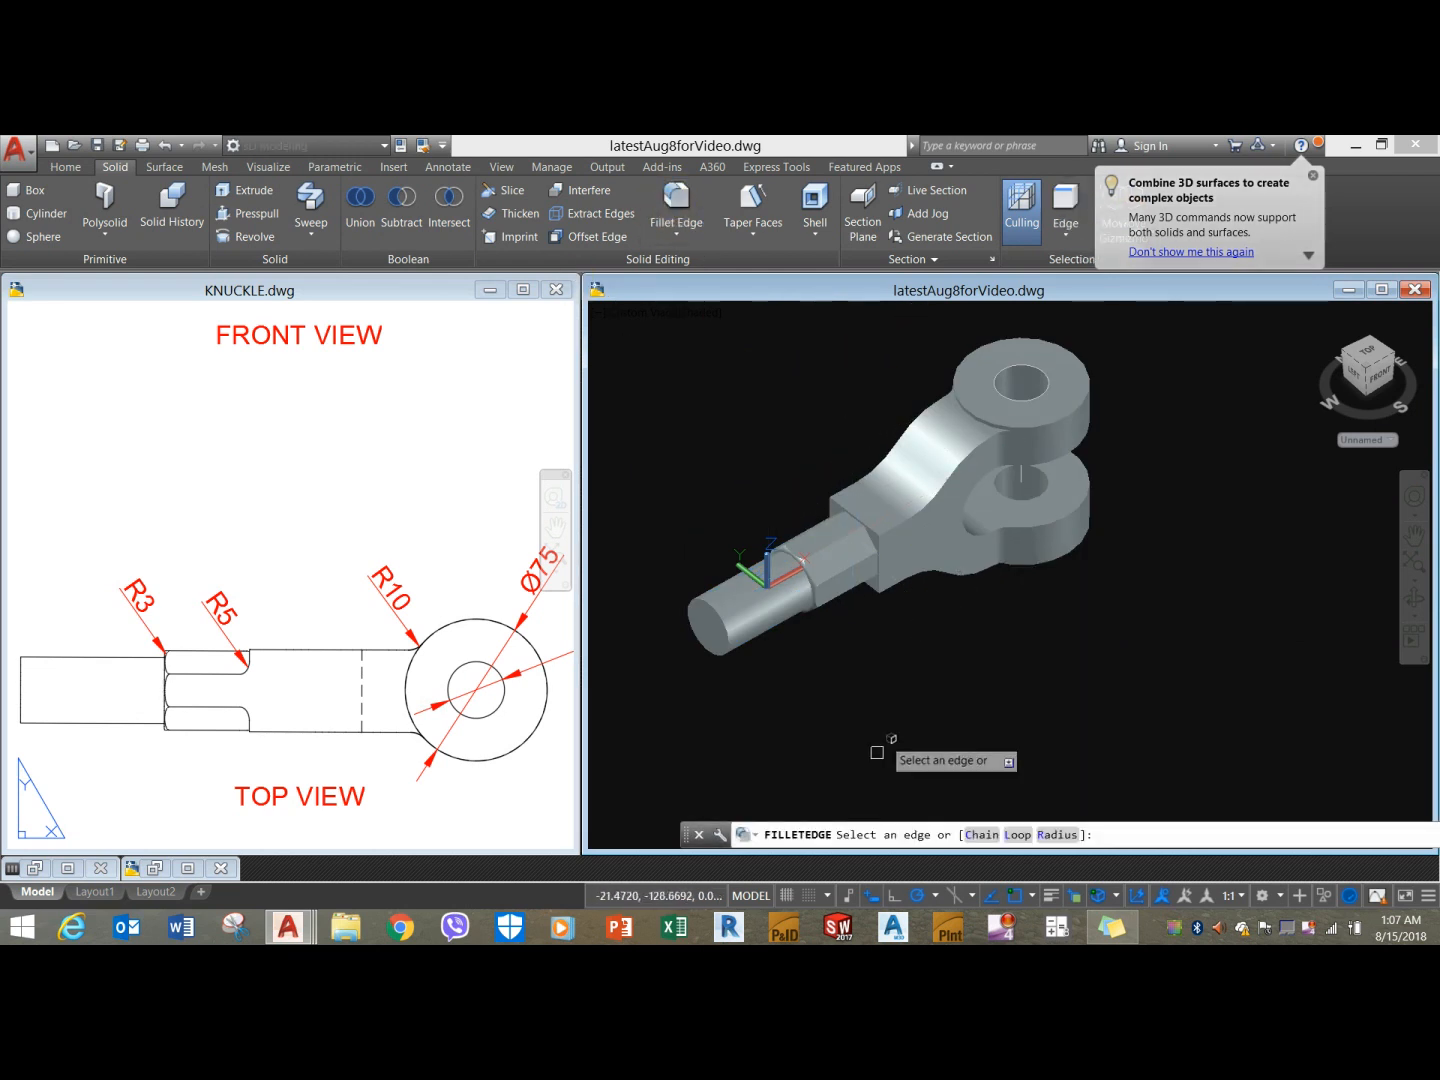
pyautogui.click(1062, 834)
pyautogui.click(1175, 843)
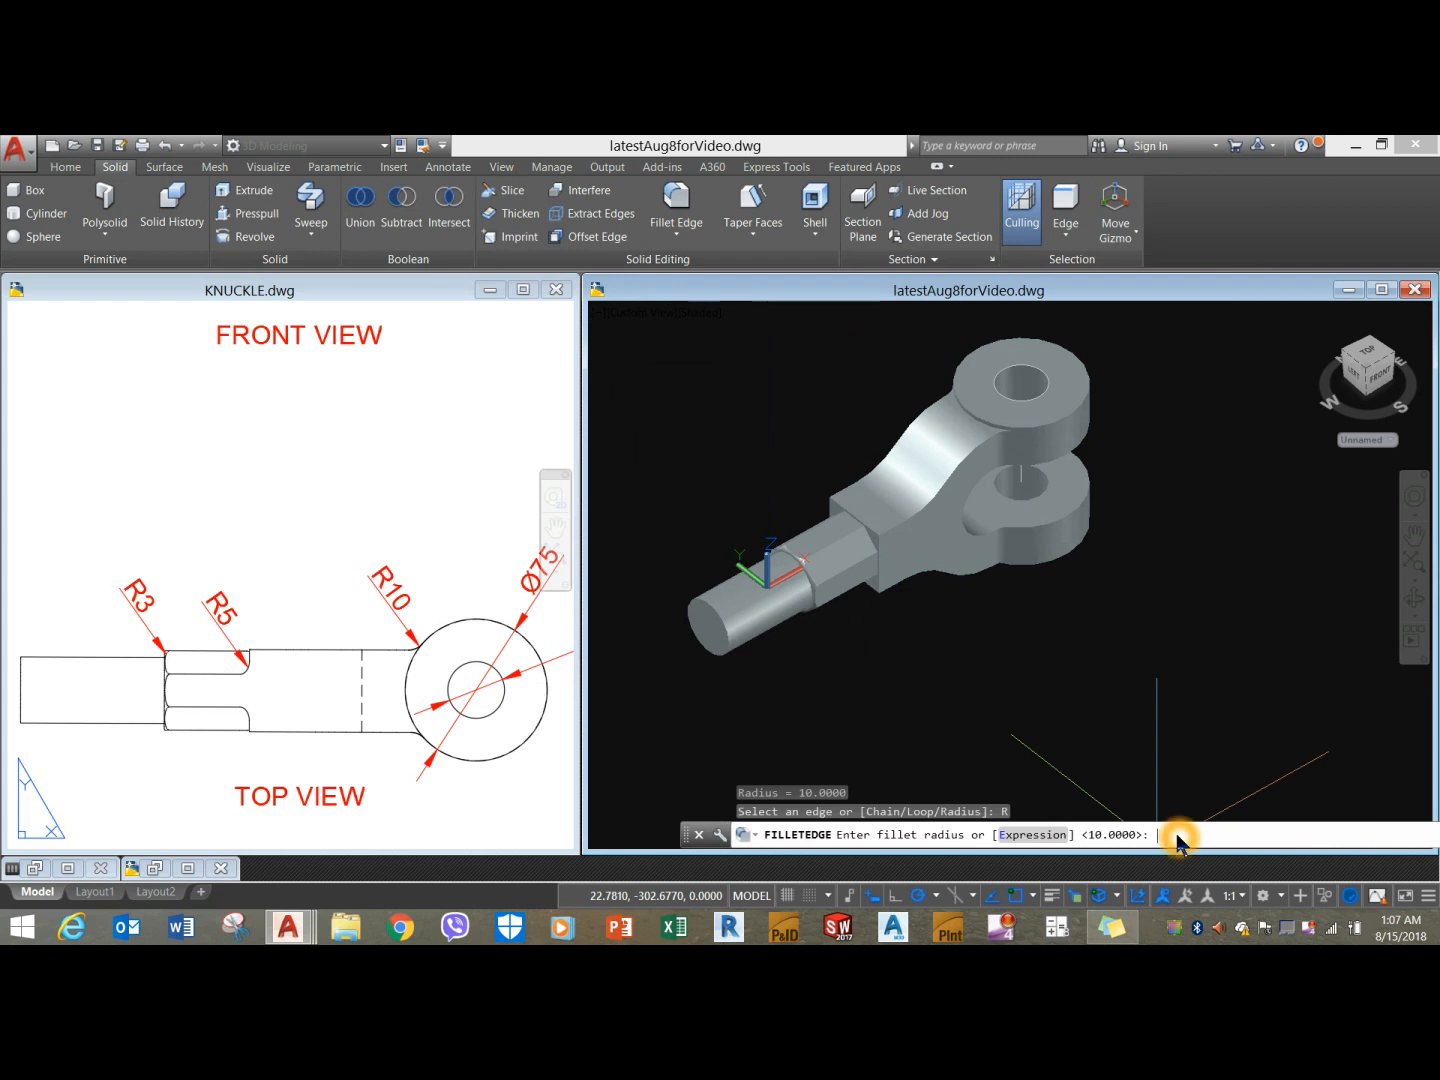
pyautogui.write('5')
pyautogui.press('Return')
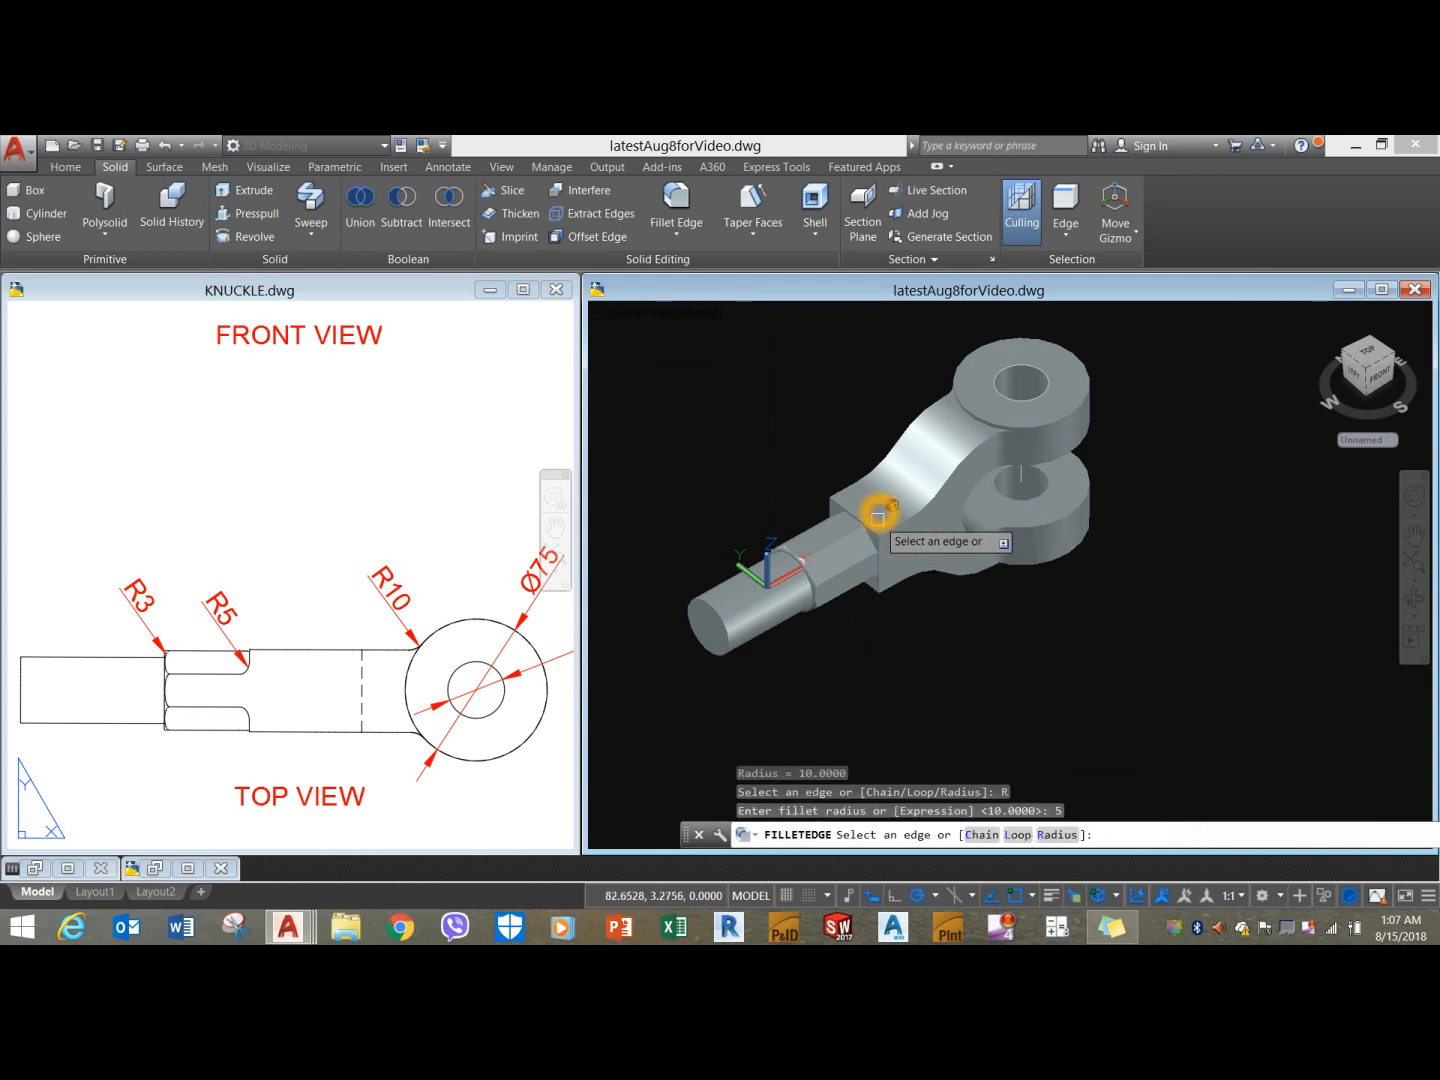
pyautogui.scroll(4, 872, 554)
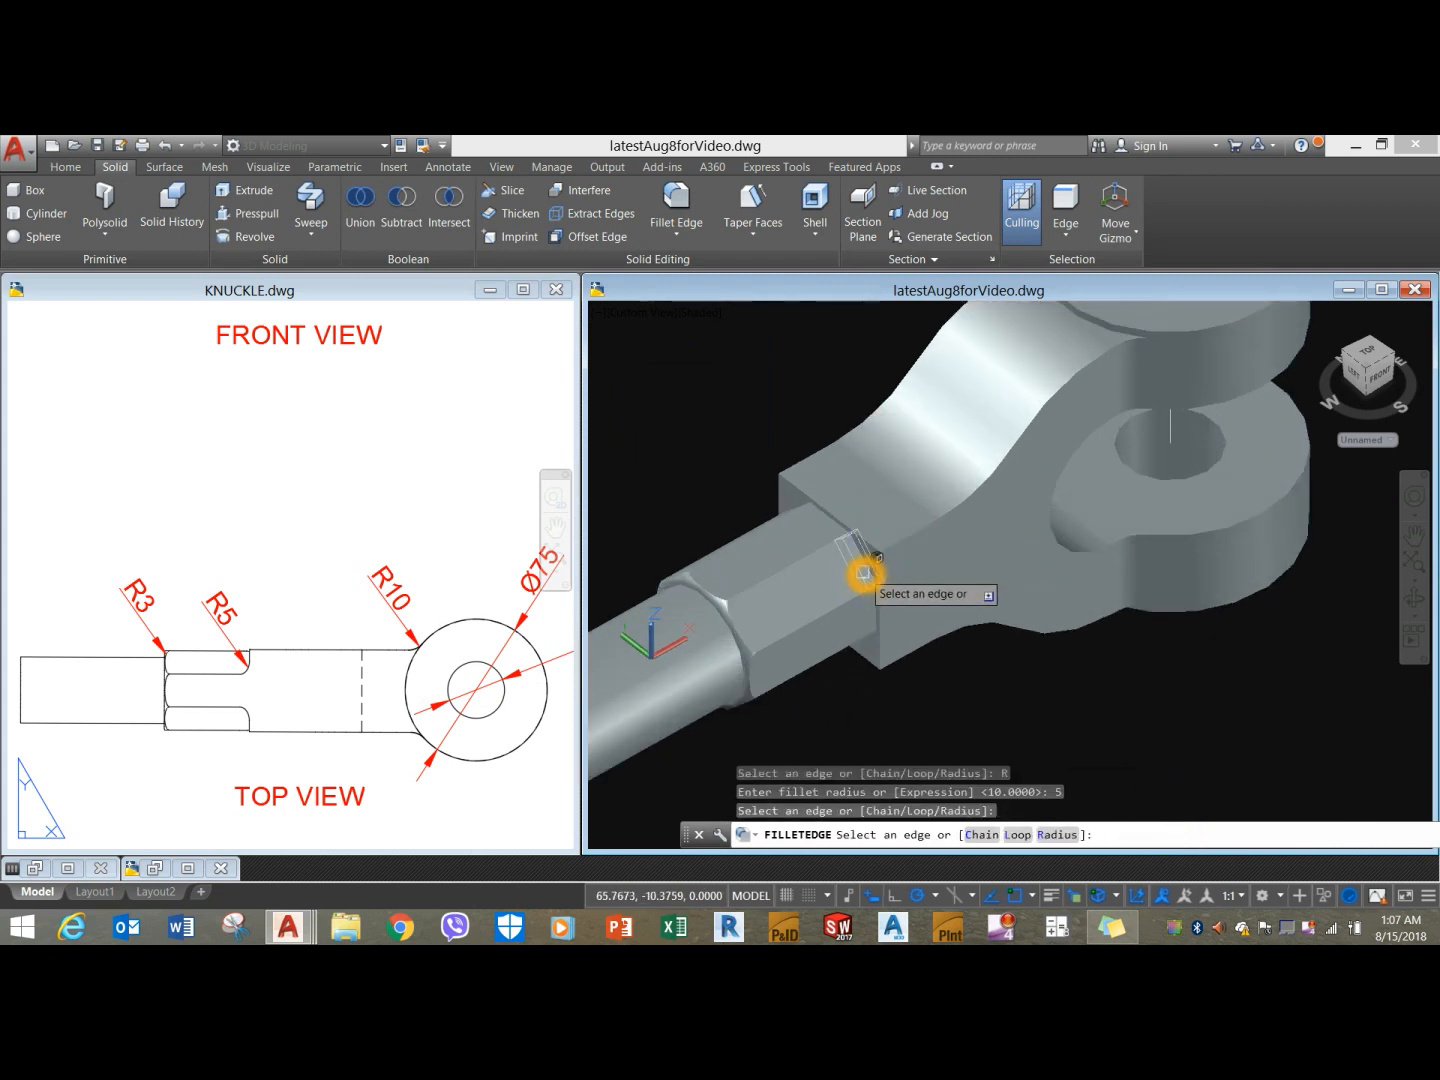
# Include the matching slanted shank-to-block edges on the opposite side of the fork and apply the fillet.
pyautogui.keyDown('shift'); pyautogui.moveTo(865, 635); pyautogui.dragTo(1003, 521, button='middle'); pyautogui.keyUp('shift')
pyautogui.moveTo(1311, 466); pyautogui.dragTo(947, 433, button='middle')
pyautogui.click(922, 429)
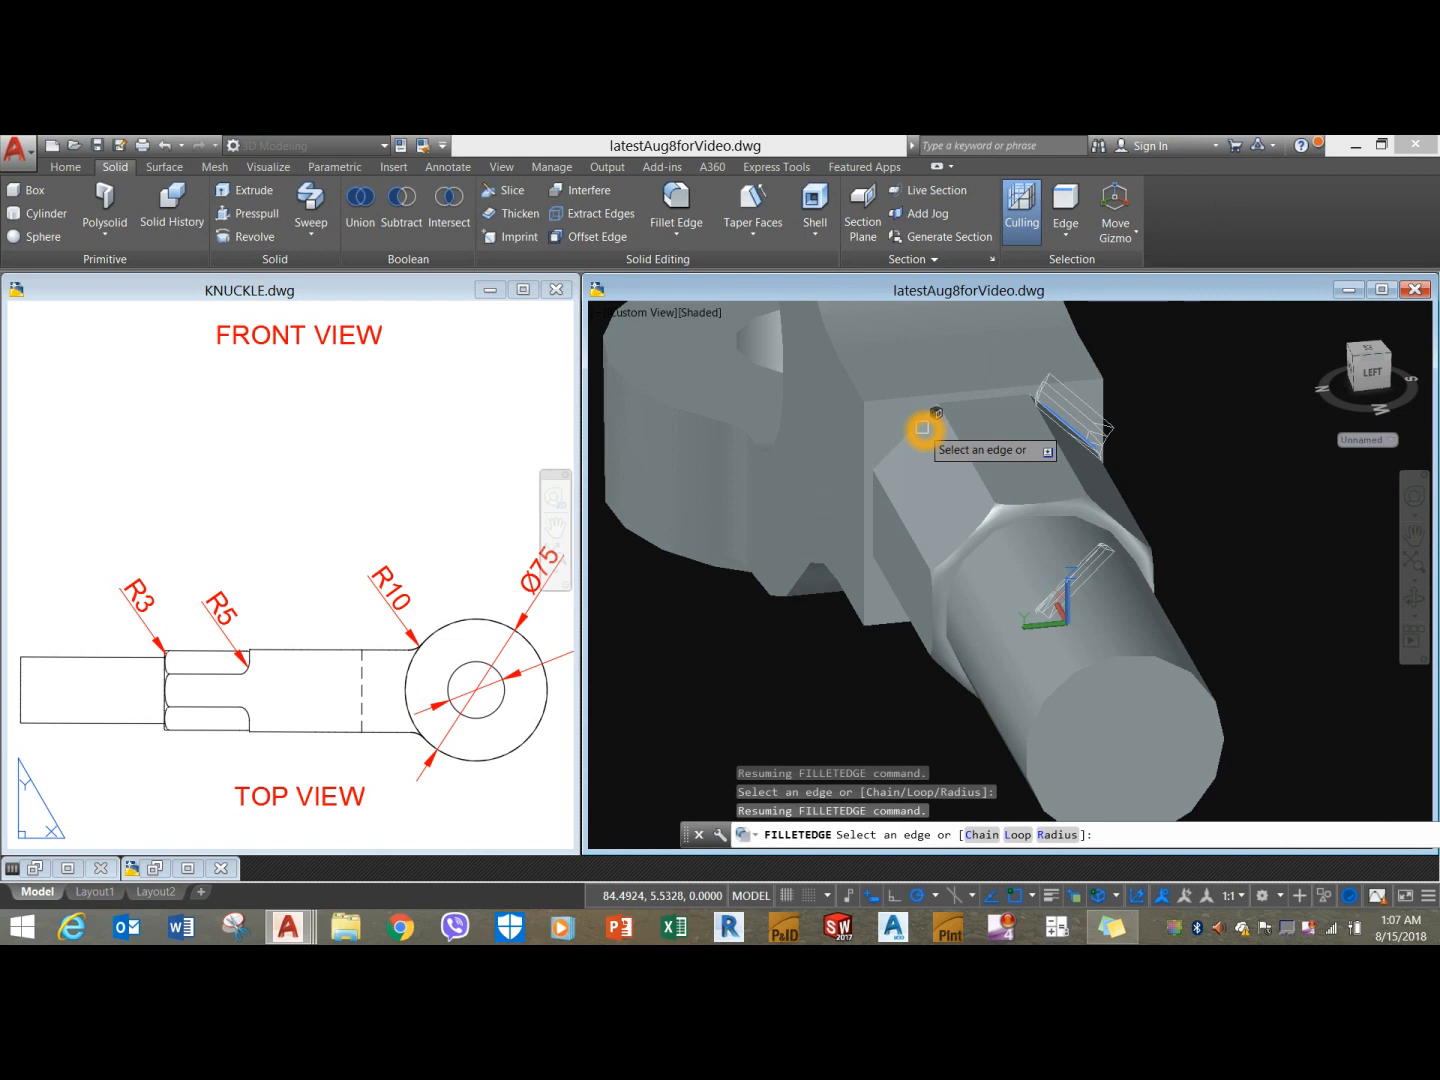
pyautogui.click(922, 427)
pyautogui.keyDown('shift'); pyautogui.moveTo(906, 541); pyautogui.dragTo(911, 455, button='middle'); pyautogui.keyUp('shift')
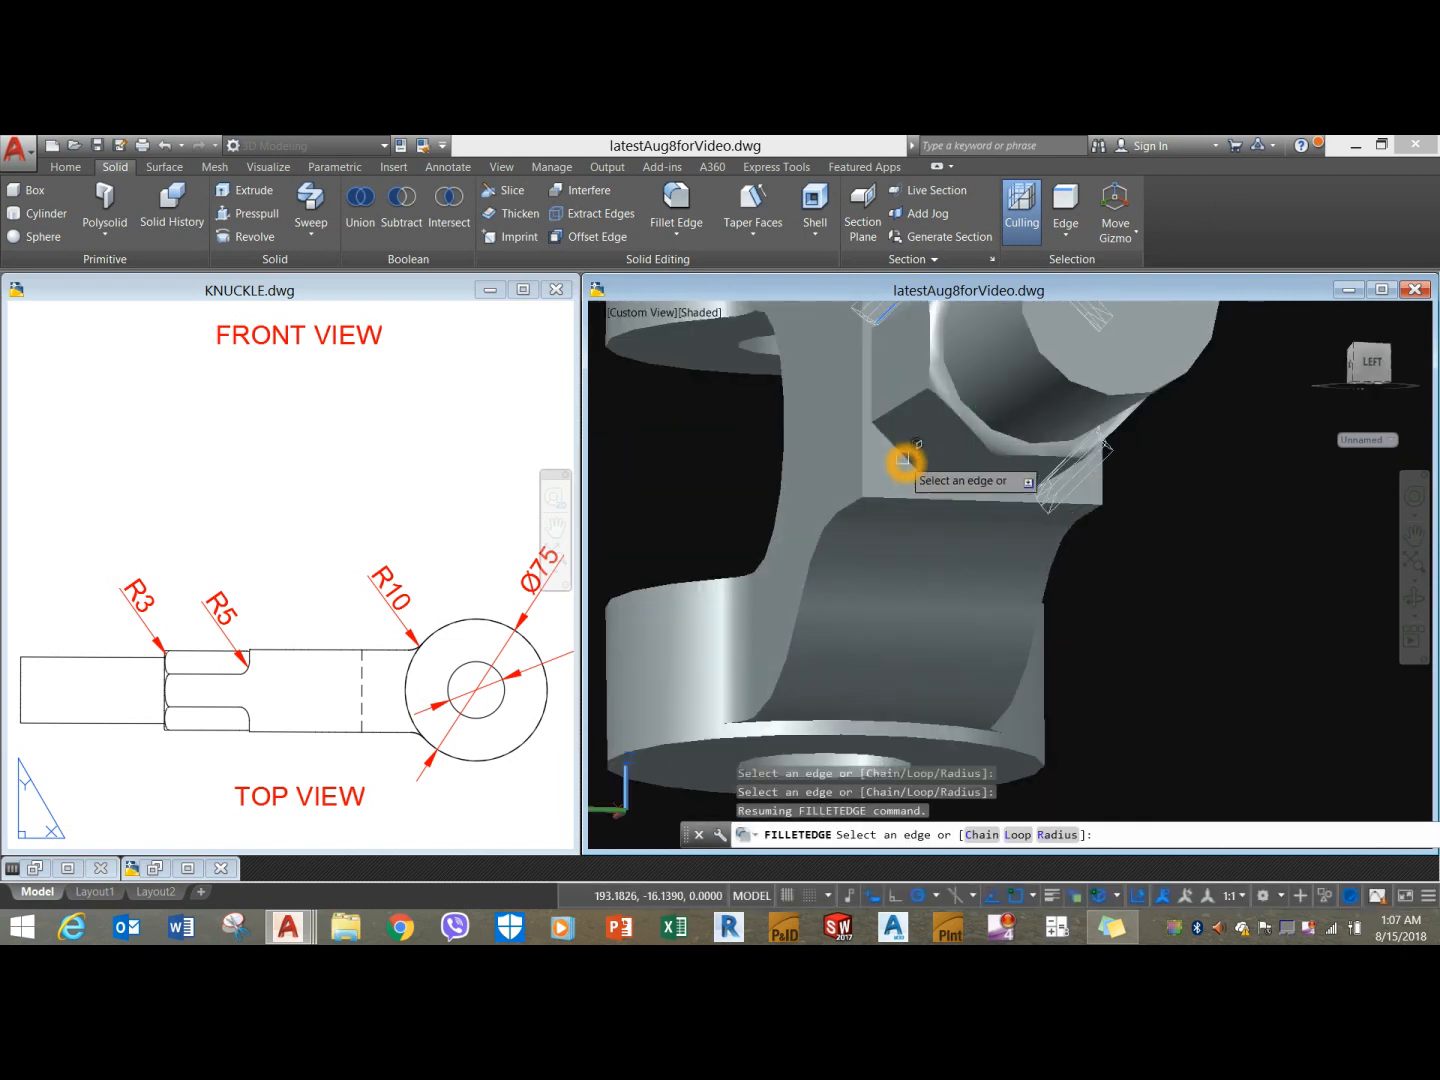
pyautogui.rightClick(700, 409)
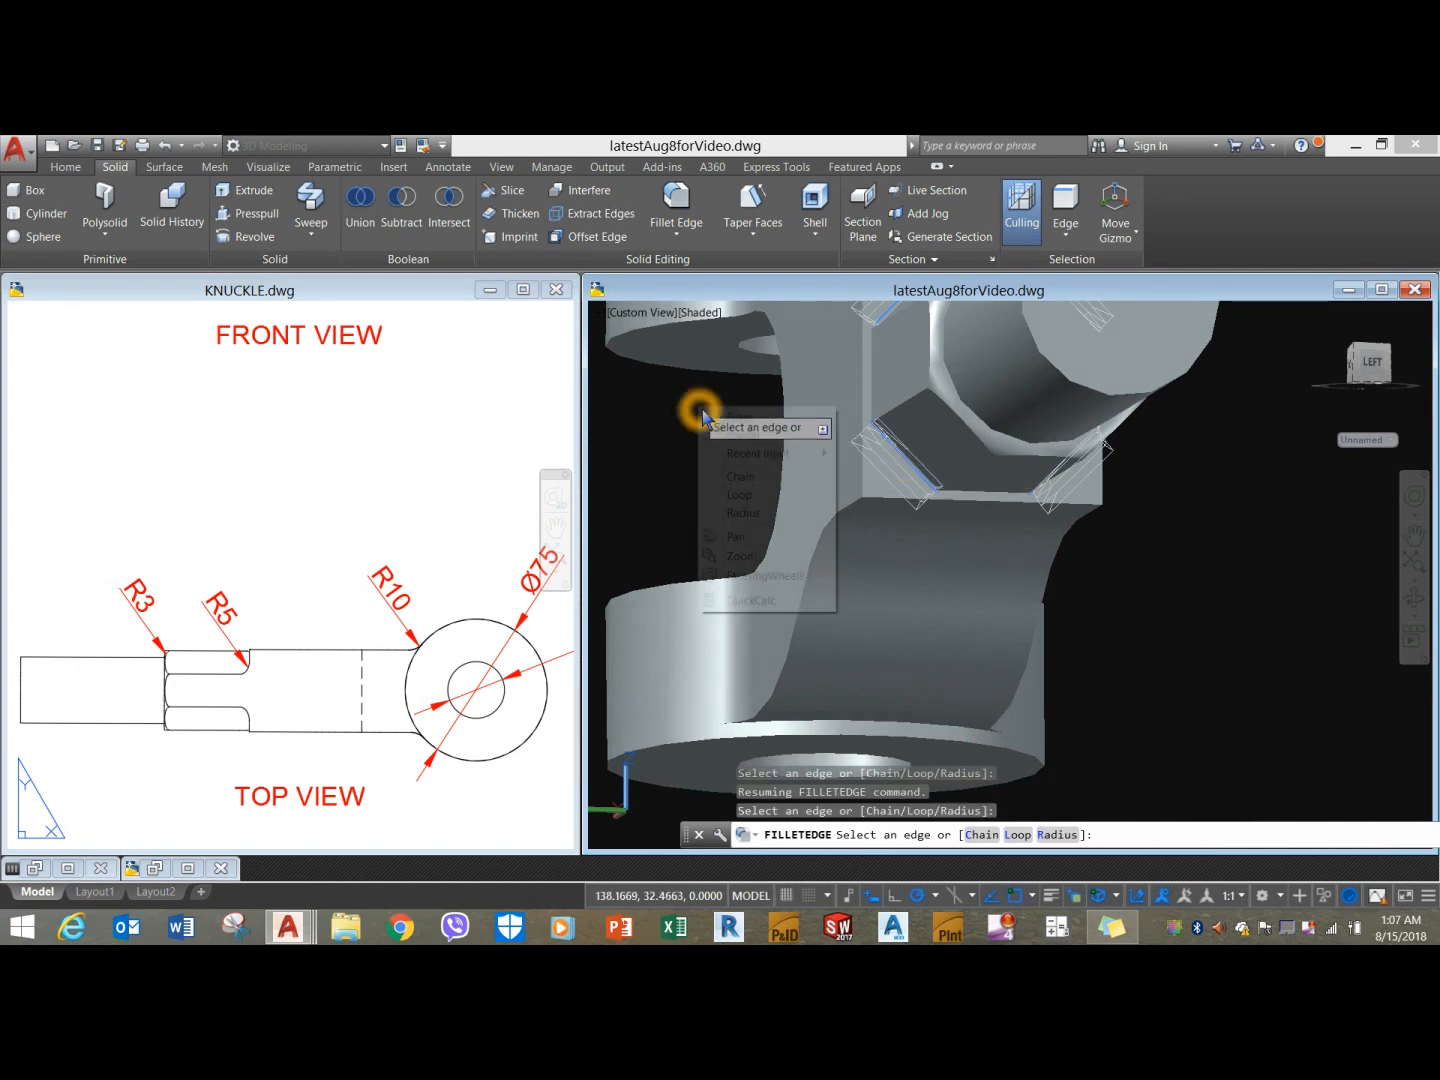
pyautogui.click(720, 418)
pyautogui.rightClick(730, 420)
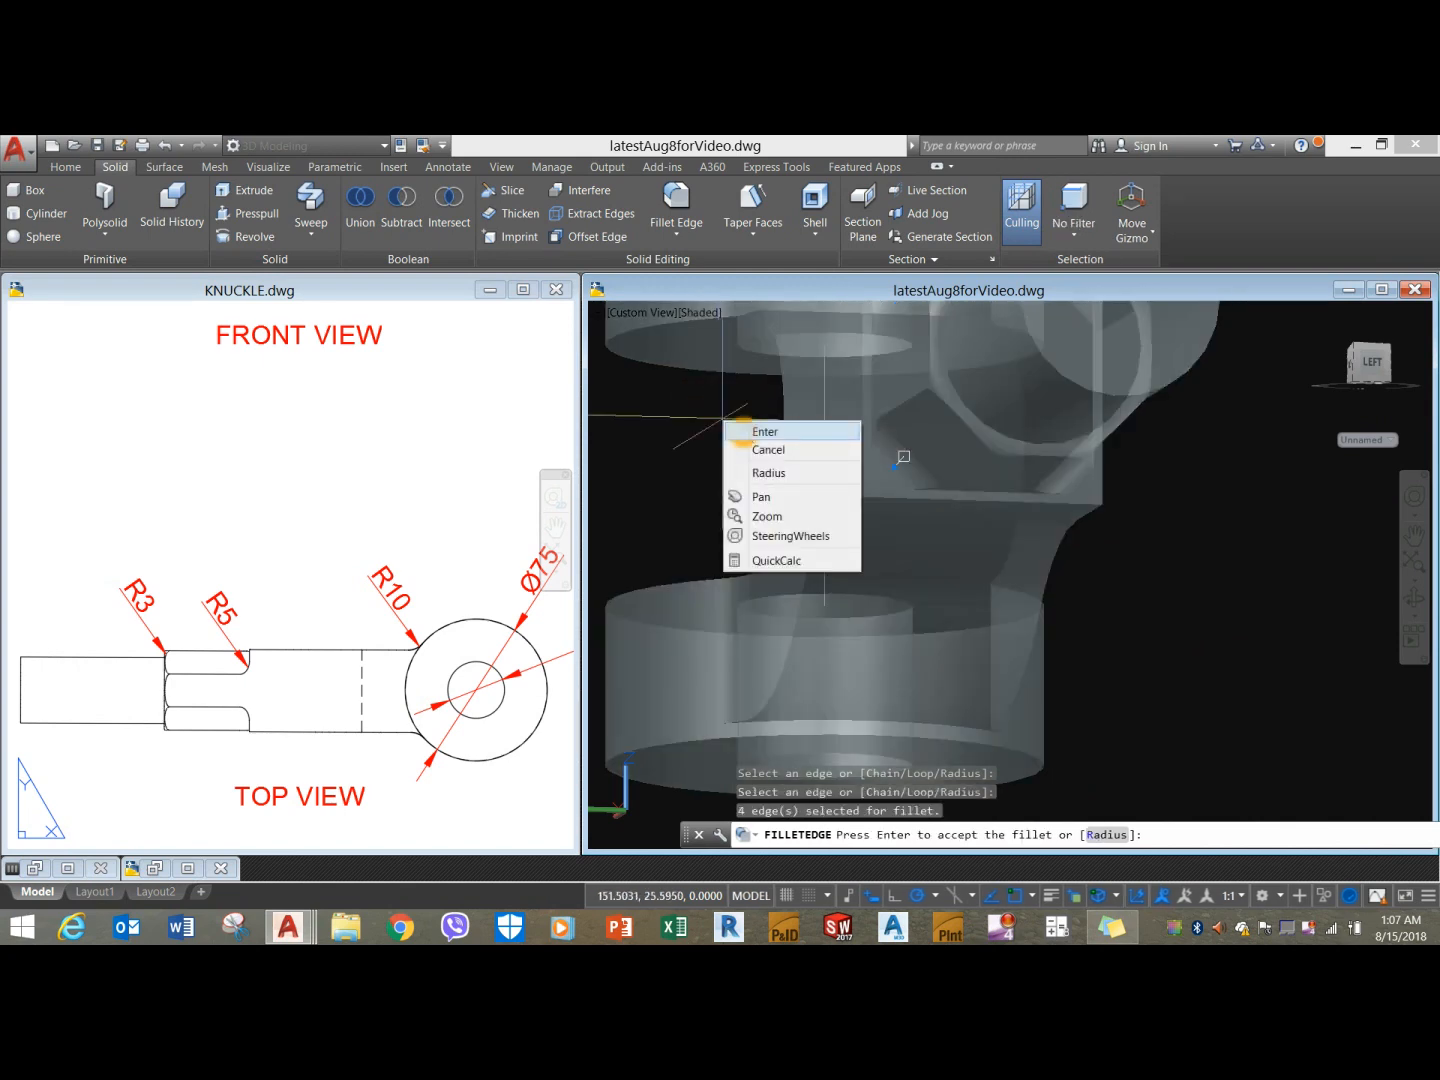
pyautogui.click(740, 428)
pyautogui.keyDown('shift'); pyautogui.moveTo(740, 428); pyautogui.dragTo(776, 472, button='middle'); pyautogui.keyUp('shift')
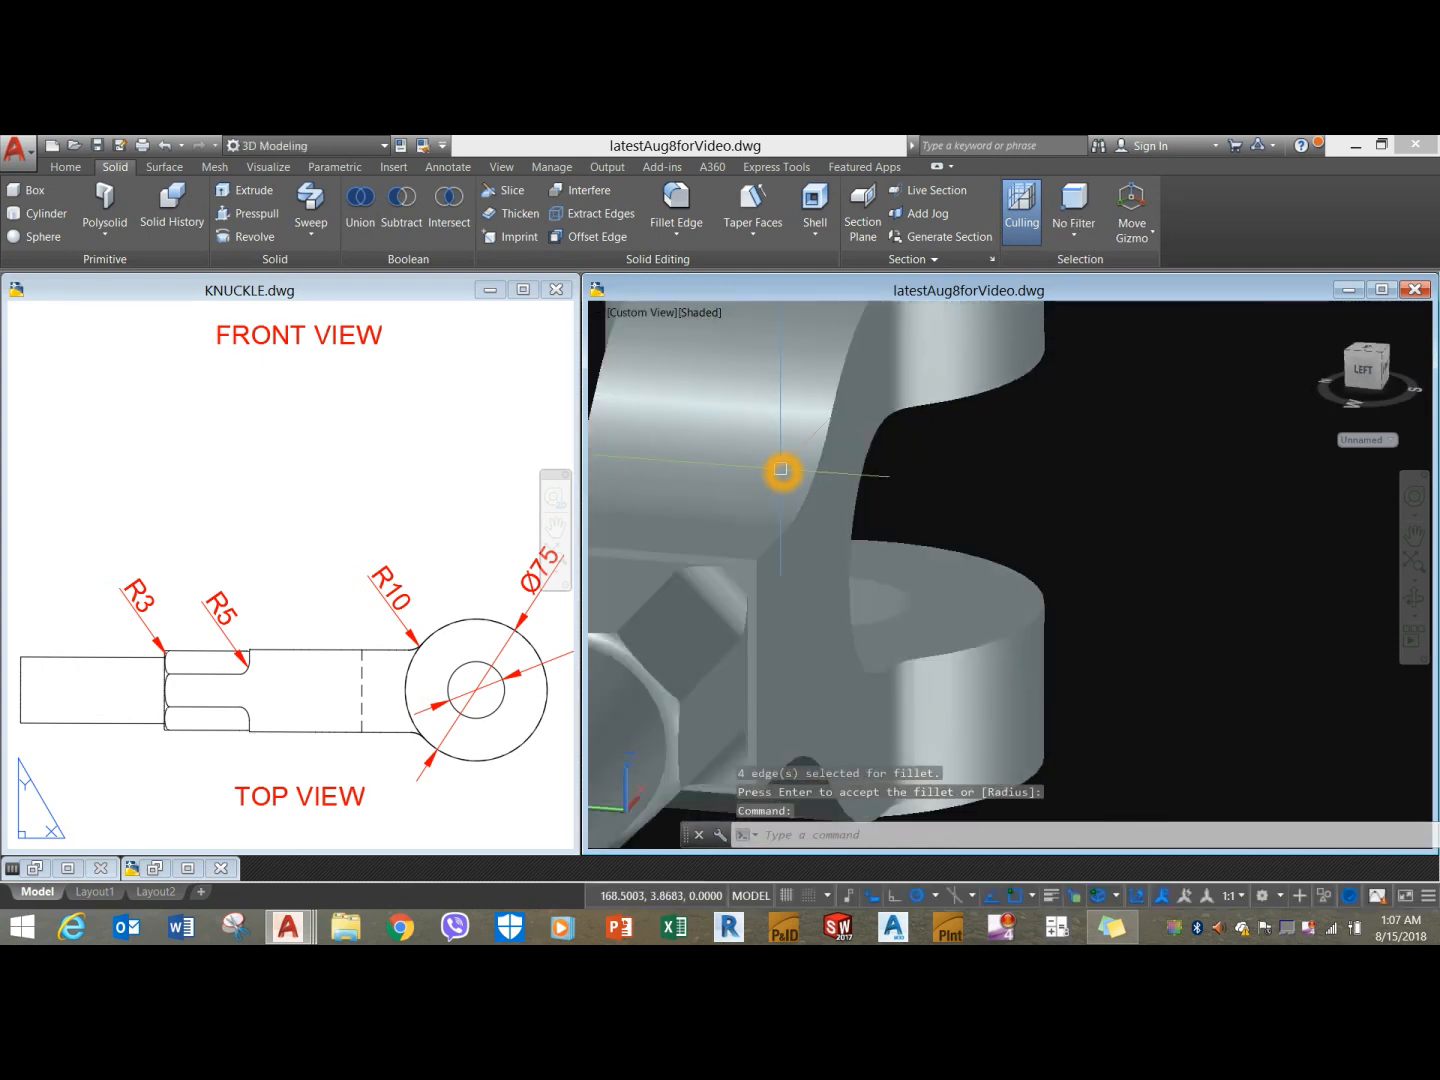
pyautogui.scroll(-3, 831, 461)
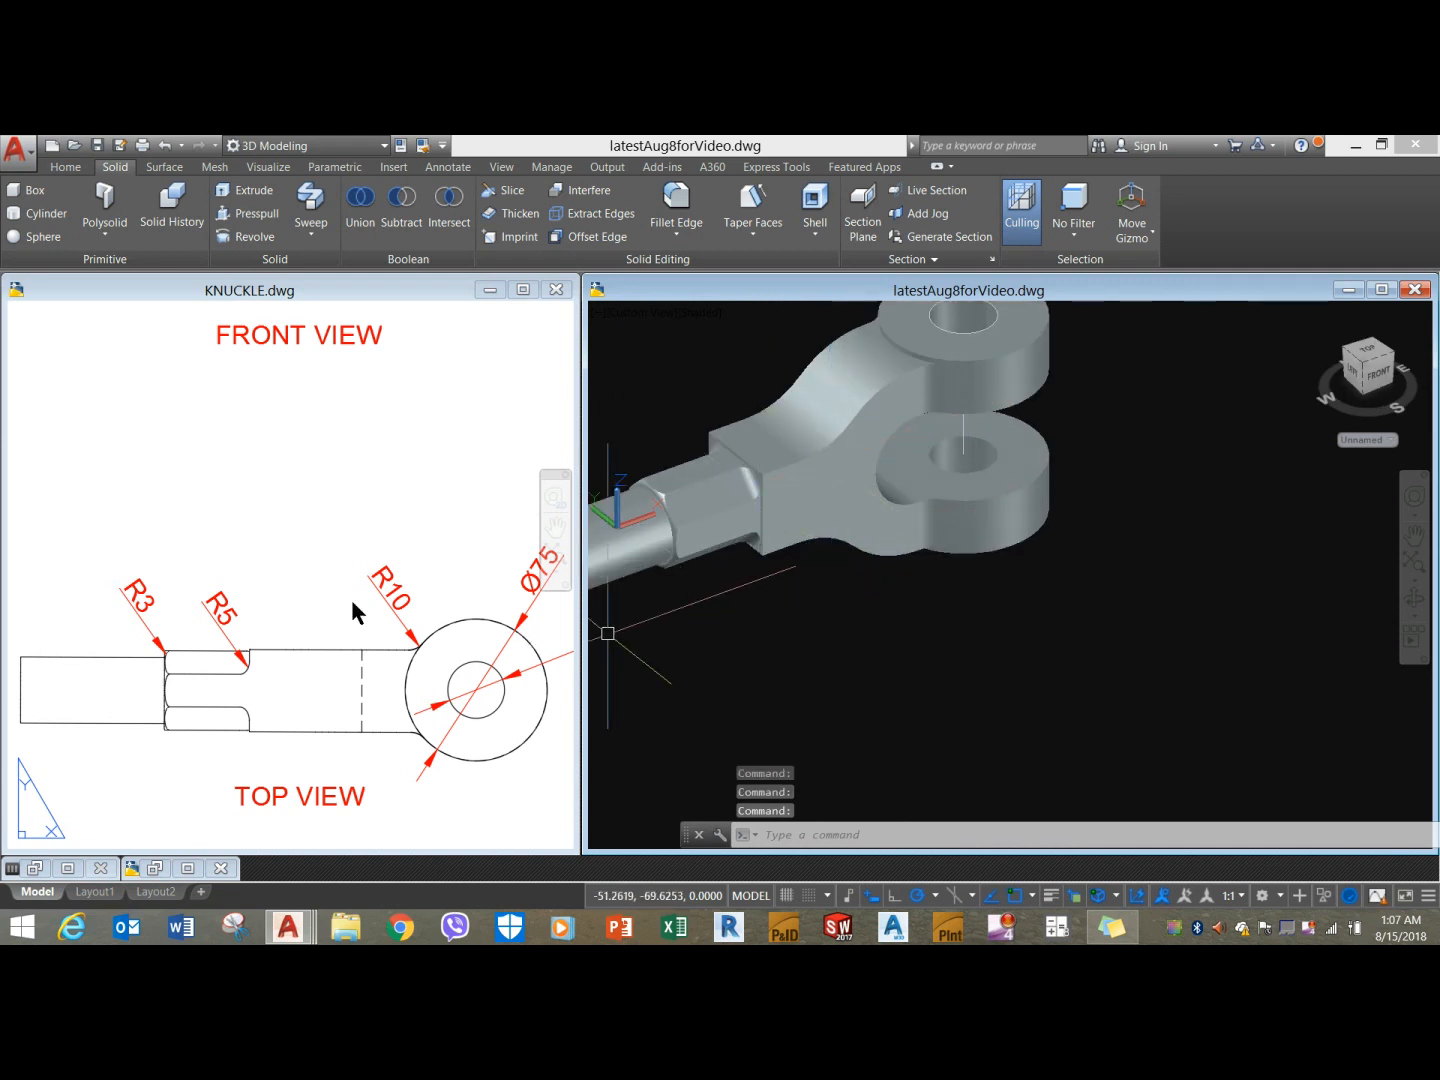
# Review the complete fork end sheet in KNUCKLE.dwg with its front, top and isometric views.
pyautogui.click(375, 570)
pyautogui.scroll(-4, 275, 564)
pyautogui.moveTo(275, 565); pyautogui.dragTo(254, 634, button='middle')
pyautogui.click(1039, 573)
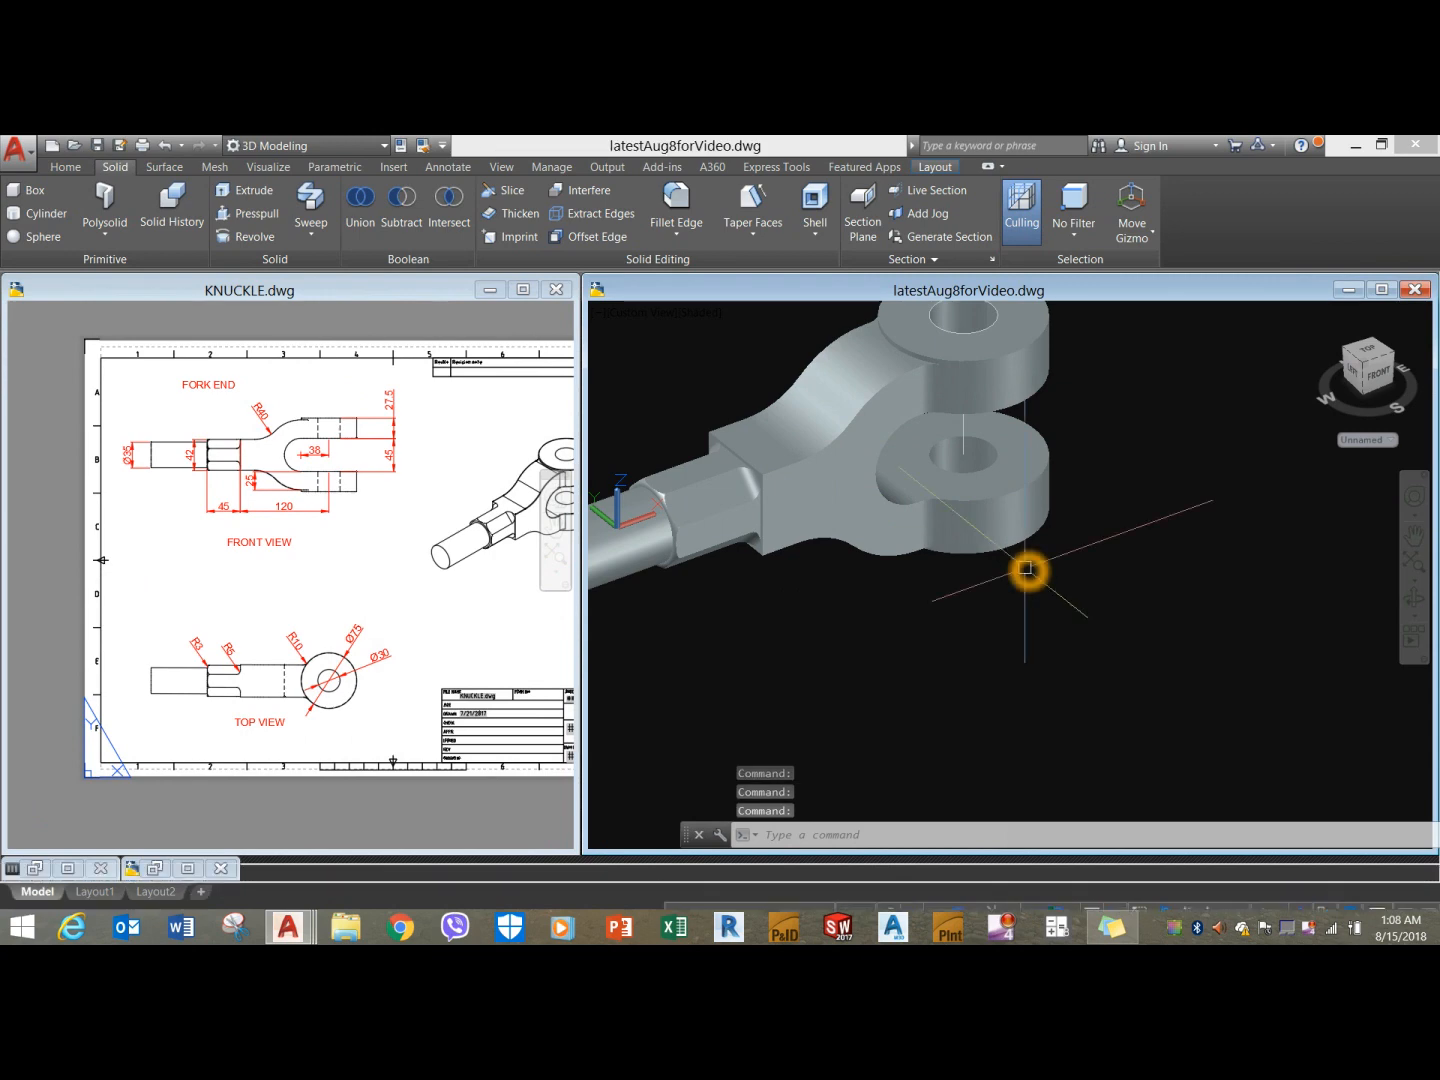
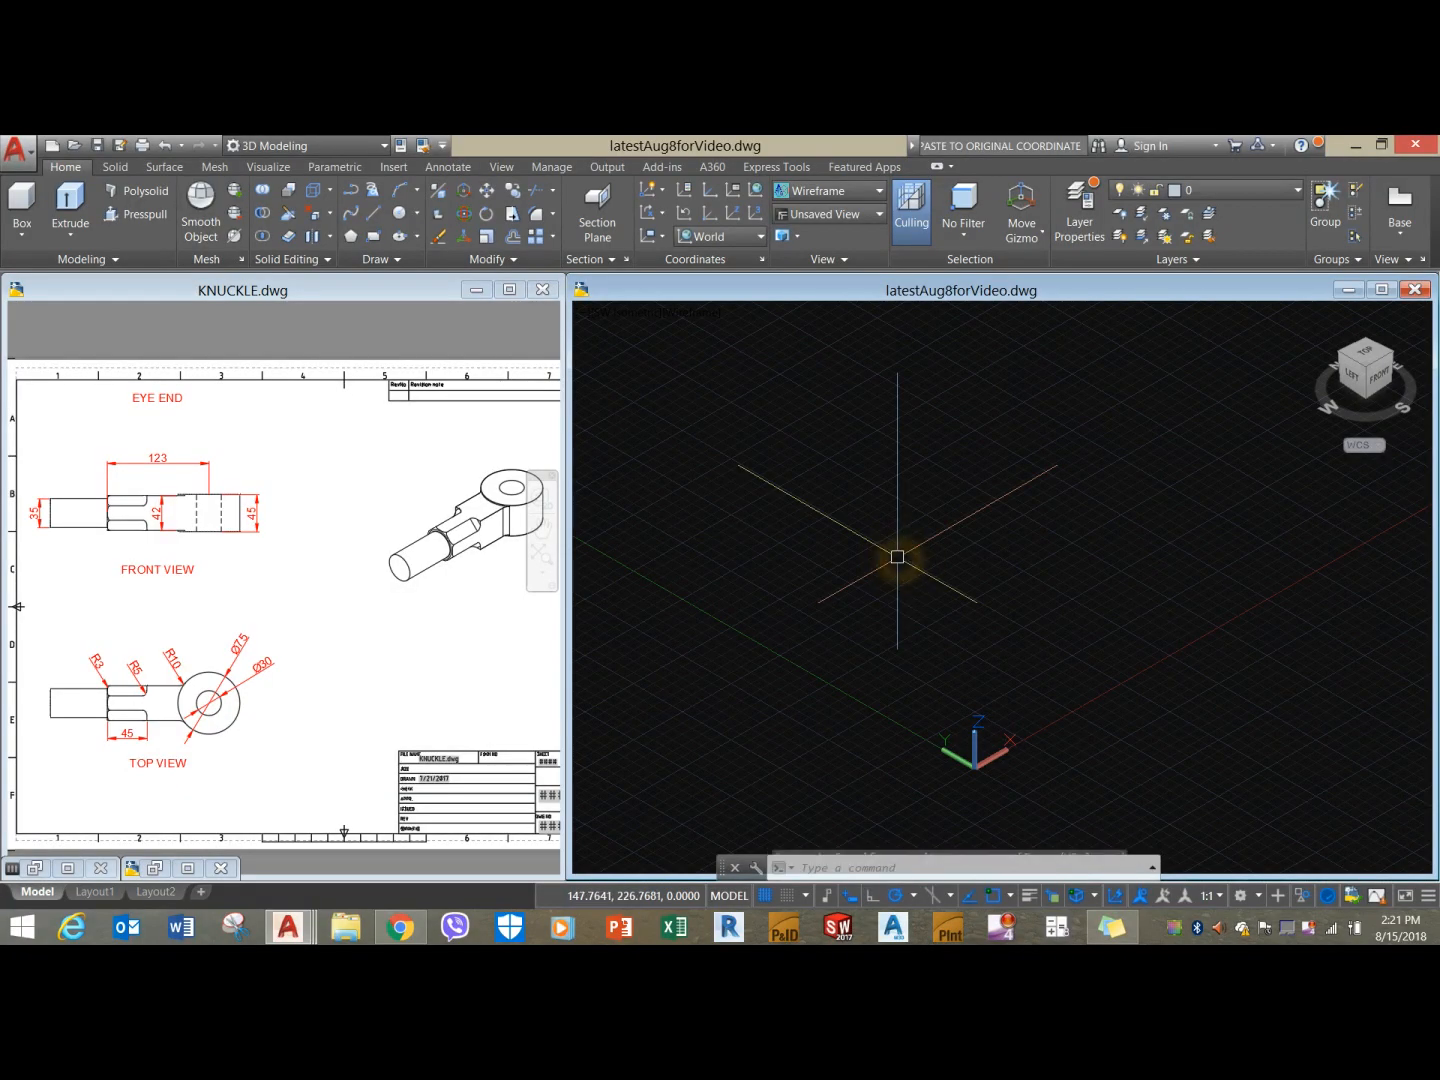
# Examine the eye end's 3D model in KNUCKLE.dwg model space and return to the ISO A3 Title Block layout.
pyautogui.click(900, 561)
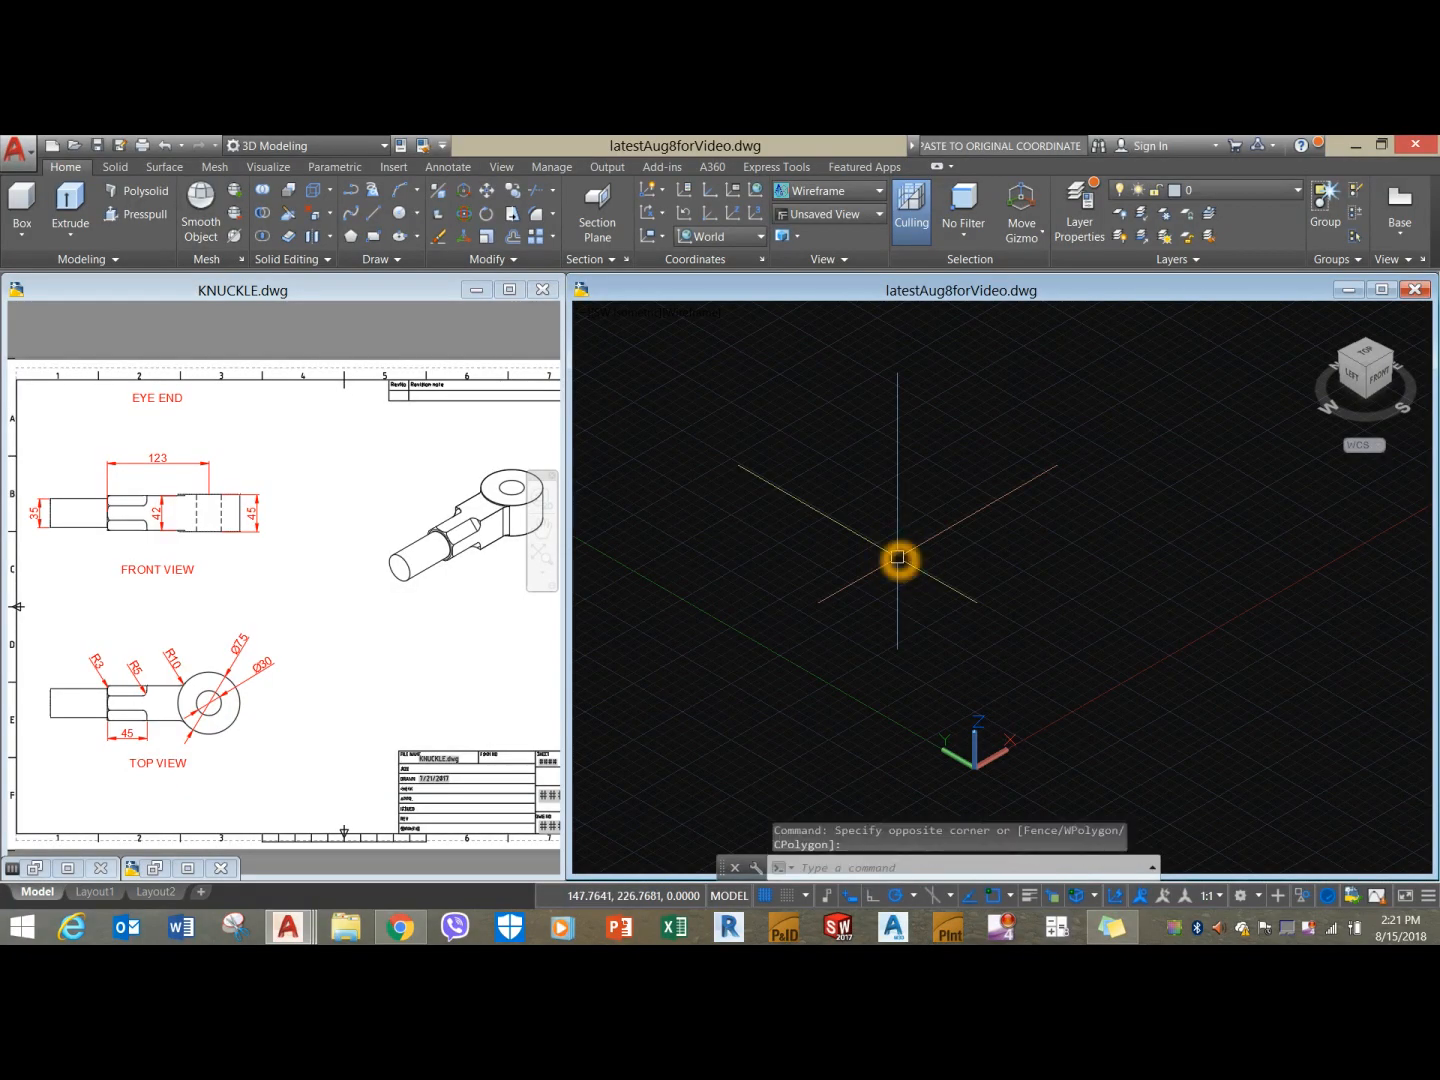
pyautogui.click(42, 893)
pyautogui.scroll(-5, 297, 551)
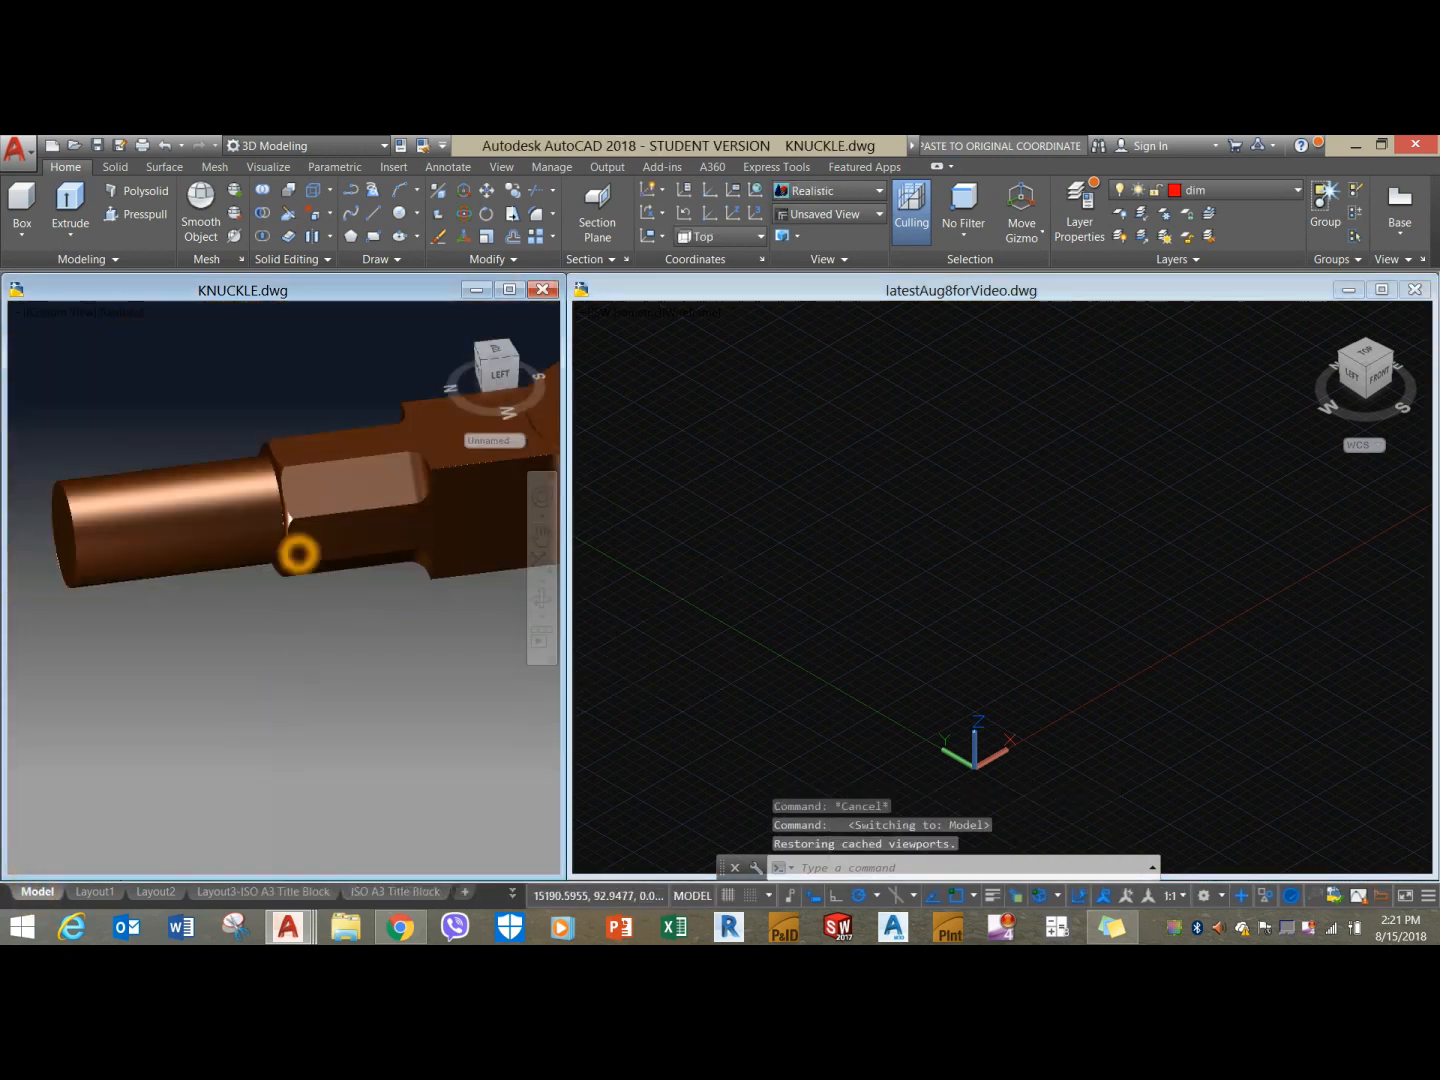
pyautogui.scroll(2, 297, 551)
pyautogui.keyDown('shift'); pyautogui.moveTo(296, 551); pyautogui.dragTo(321, 581, button='middle'); pyautogui.keyUp('shift')
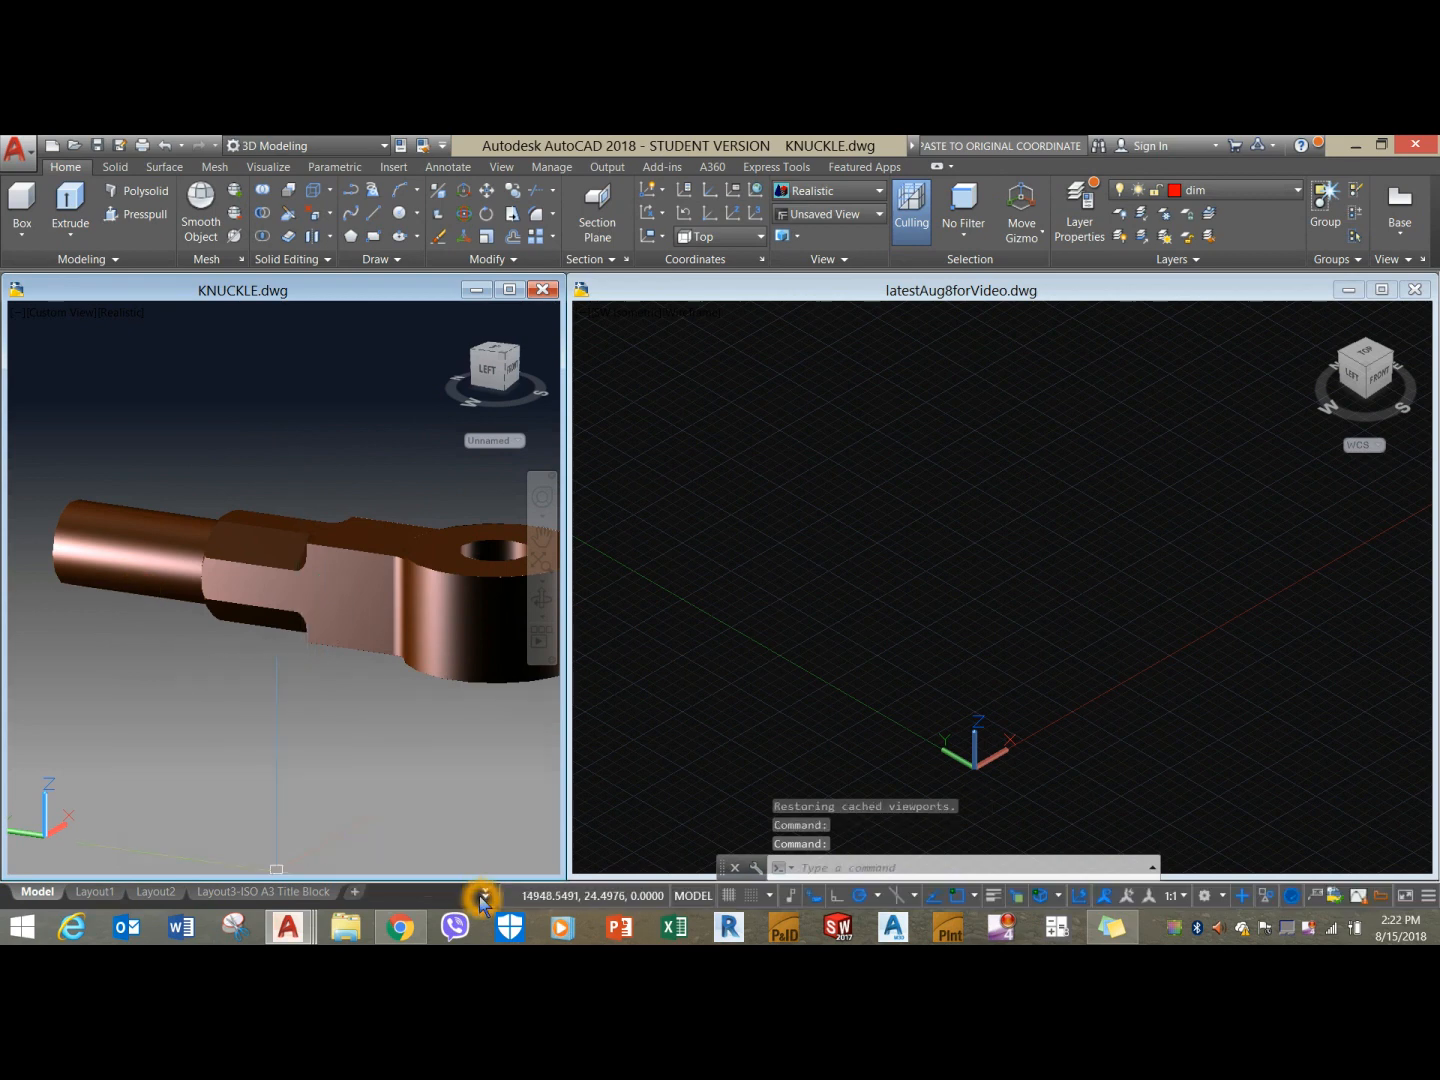
pyautogui.click(483, 896)
pyautogui.click(556, 846)
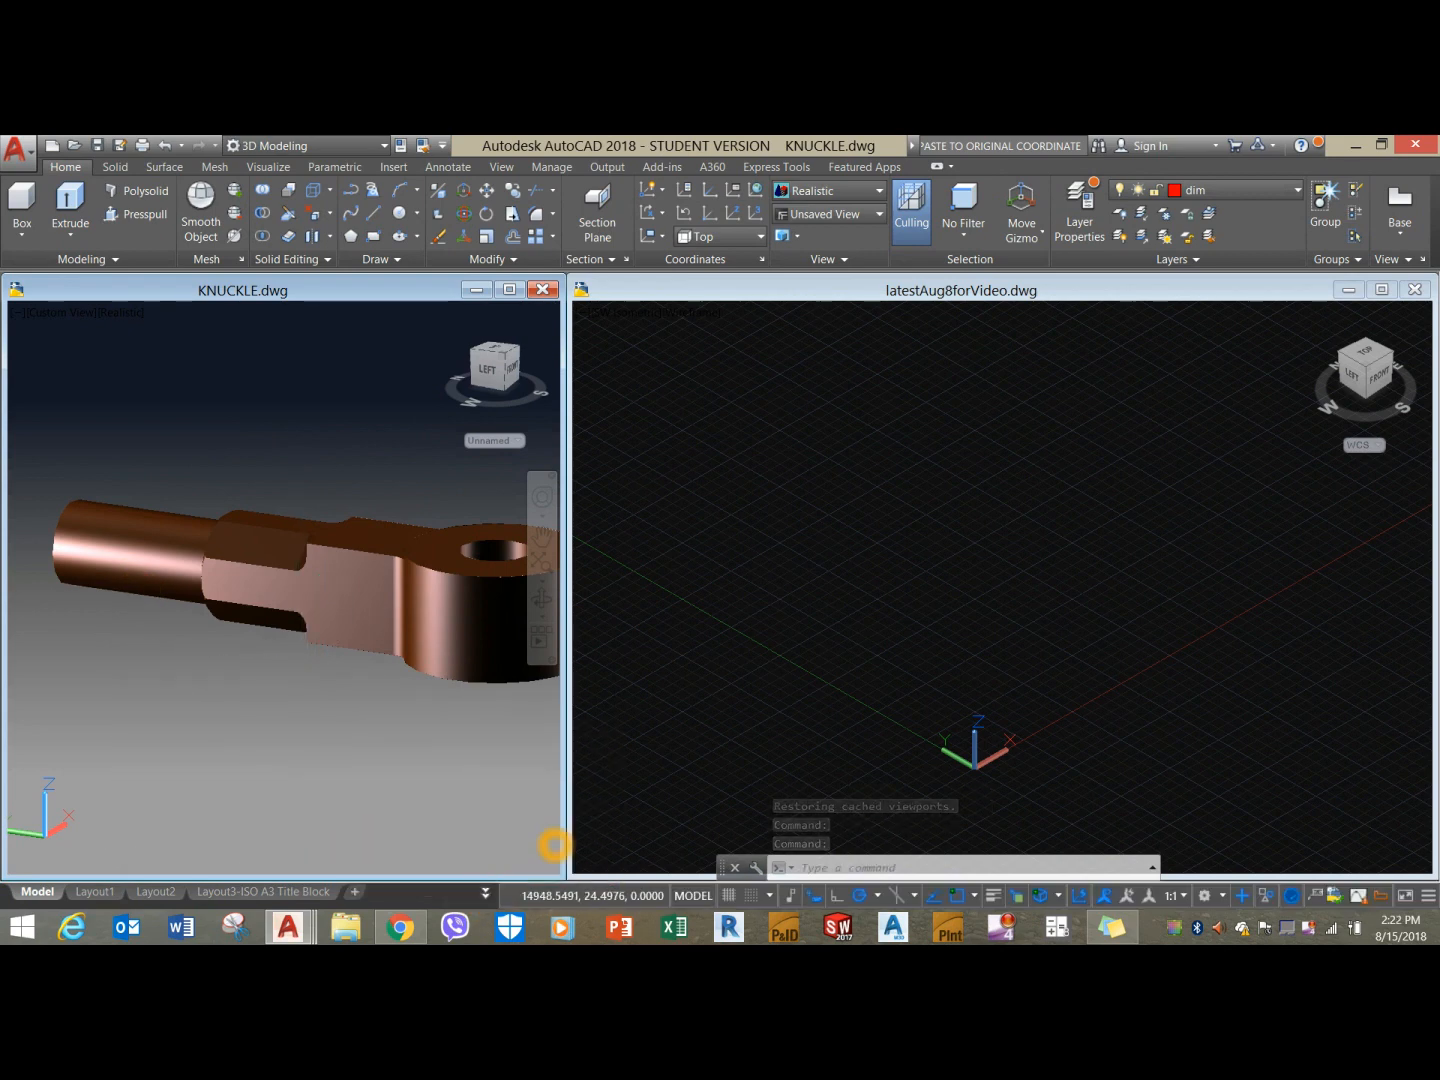
# Set latestAug8forVideo.dwg to the top view and enlarge the eye end's front and top views in KNUCKLE.dwg.
pyautogui.click(628, 328)
pyautogui.click(626, 315)
pyautogui.click(645, 356)
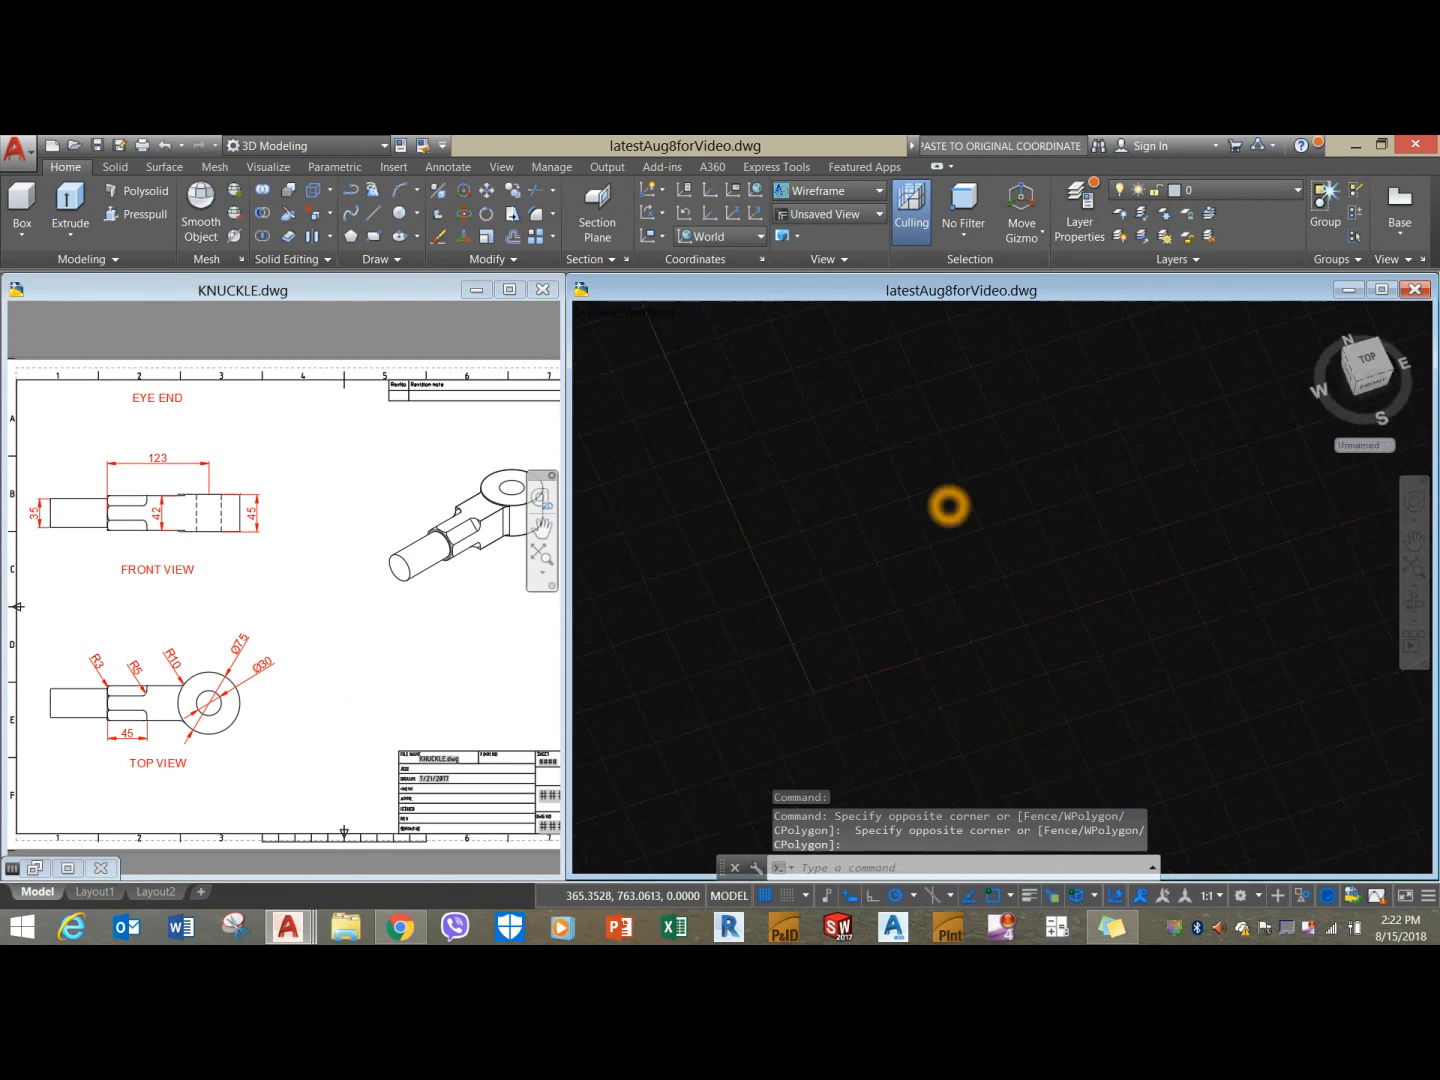
pyautogui.click(209, 521)
pyautogui.scroll(4, 210, 521)
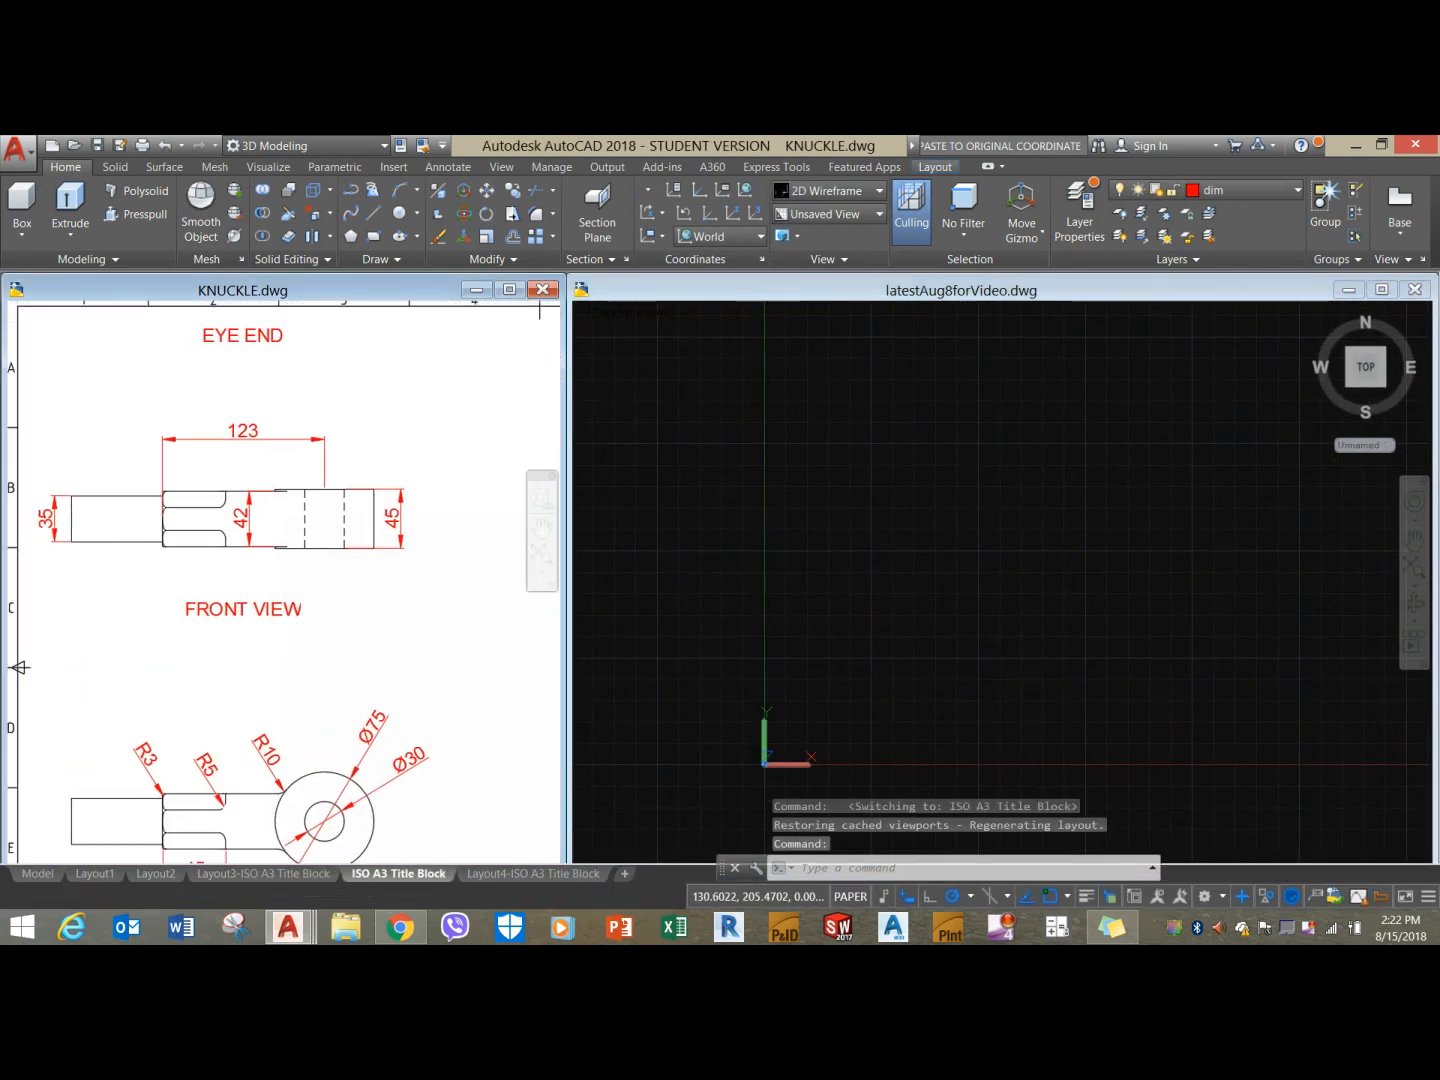
pyautogui.moveTo(321, 523); pyautogui.dragTo(353, 472, button='middle')
# Draw a circle with a diameter of 75 in latestAug8forVideo.dwg for the outer contour of the eye.
pyautogui.click(393, 215)
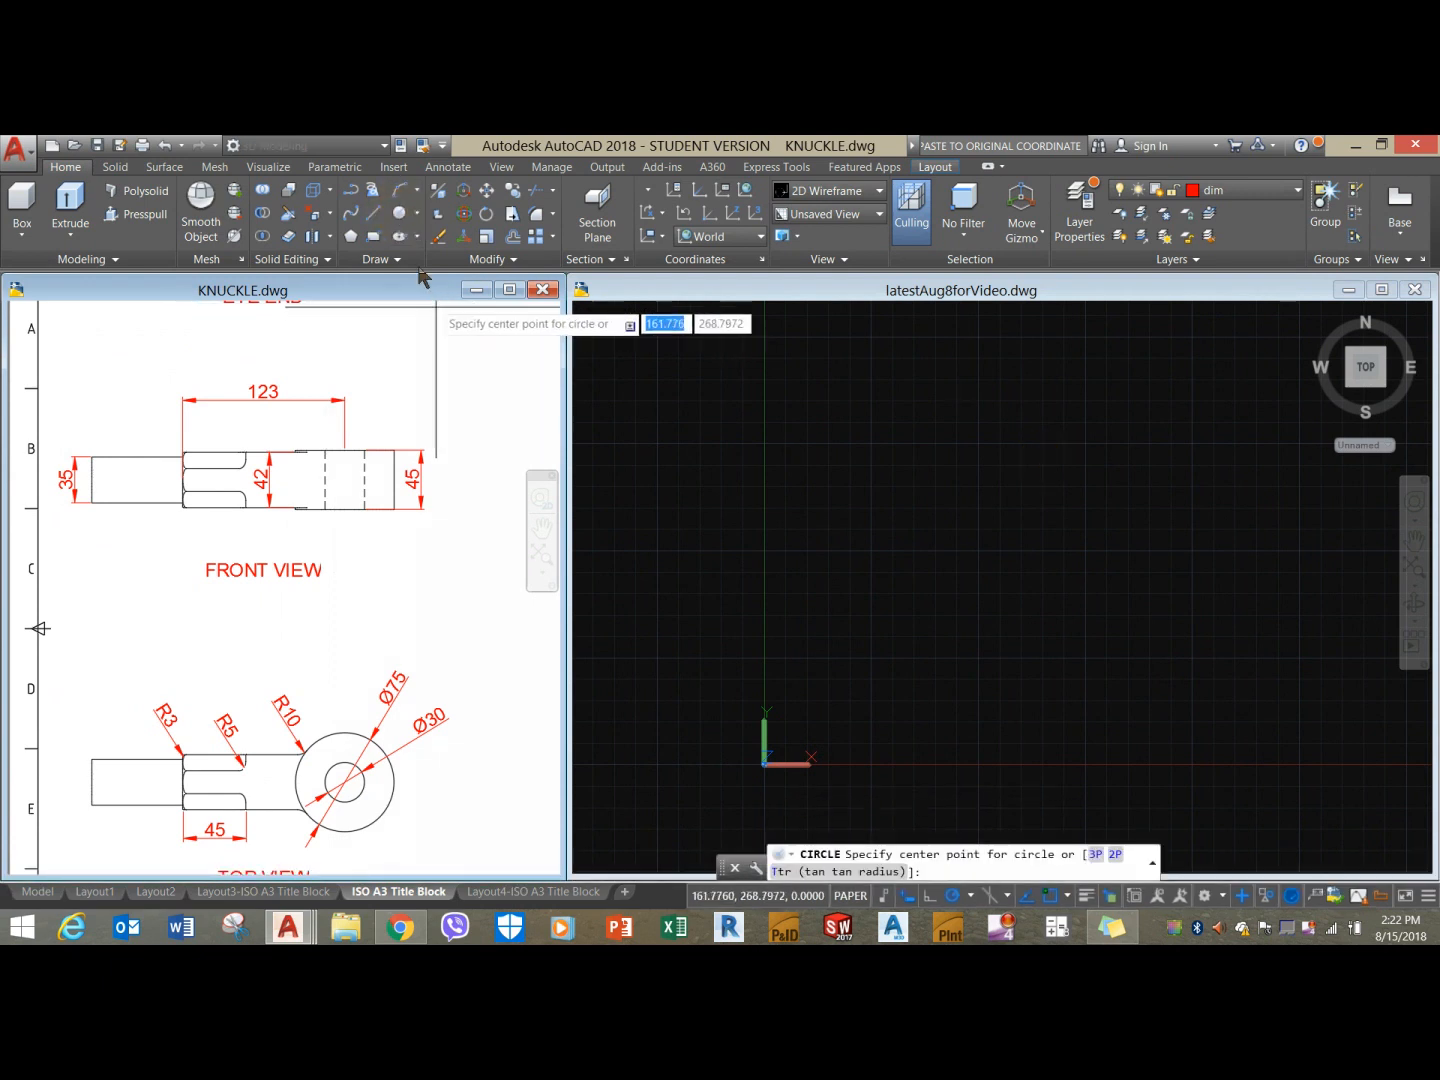
pyautogui.click(1033, 544)
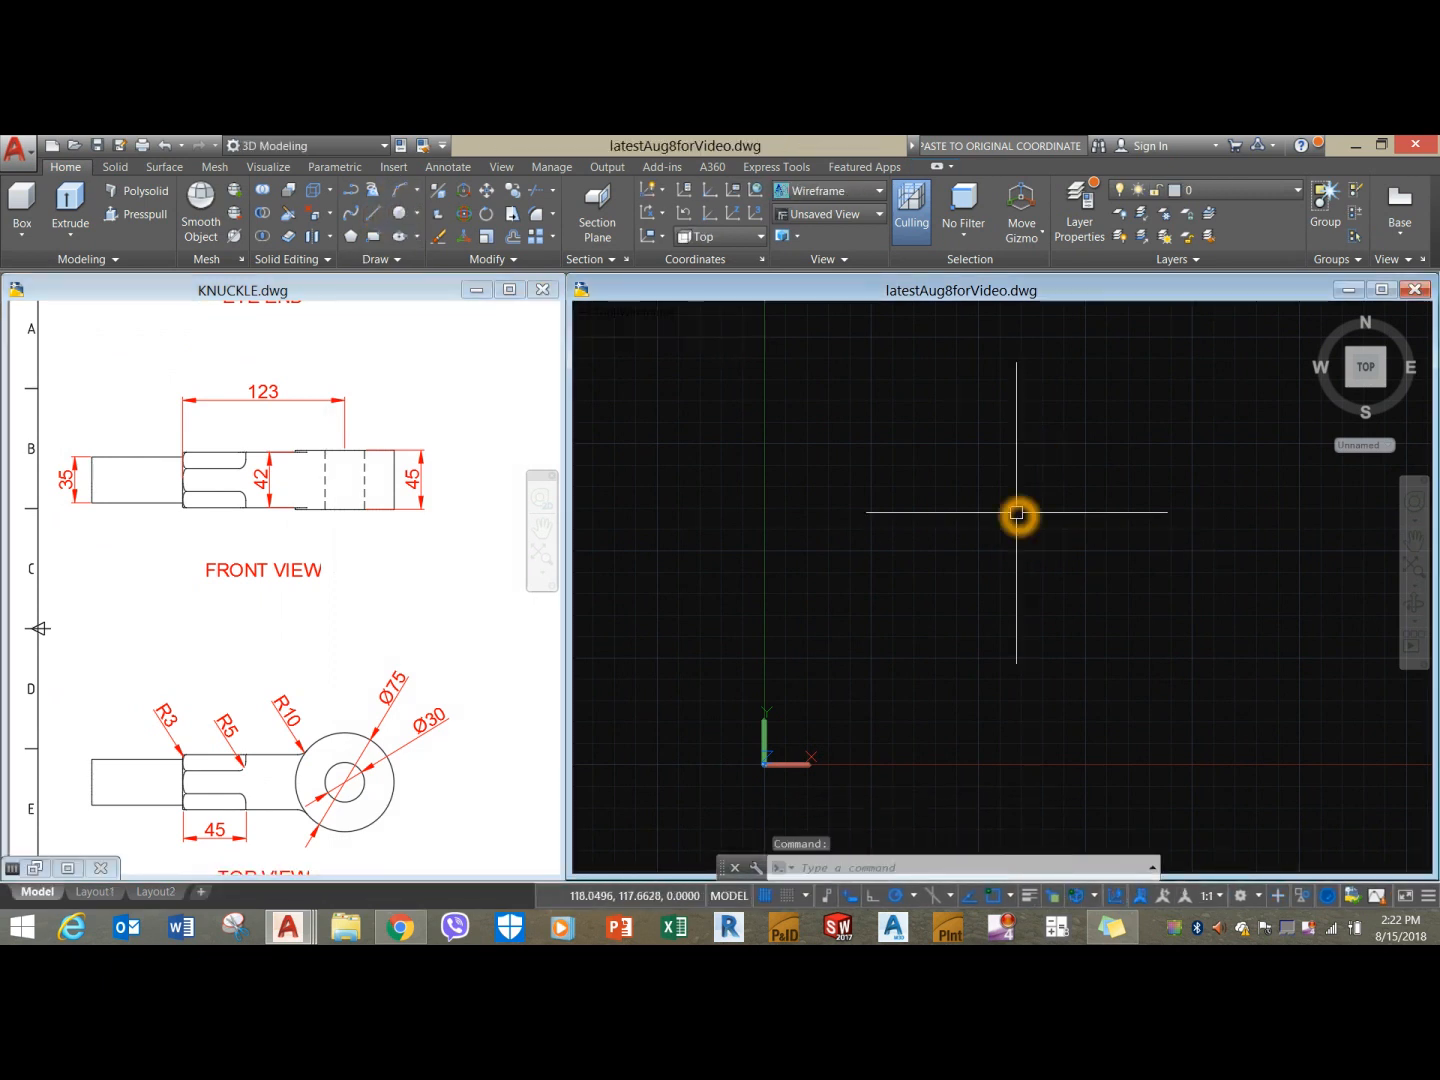
pyautogui.click(400, 221)
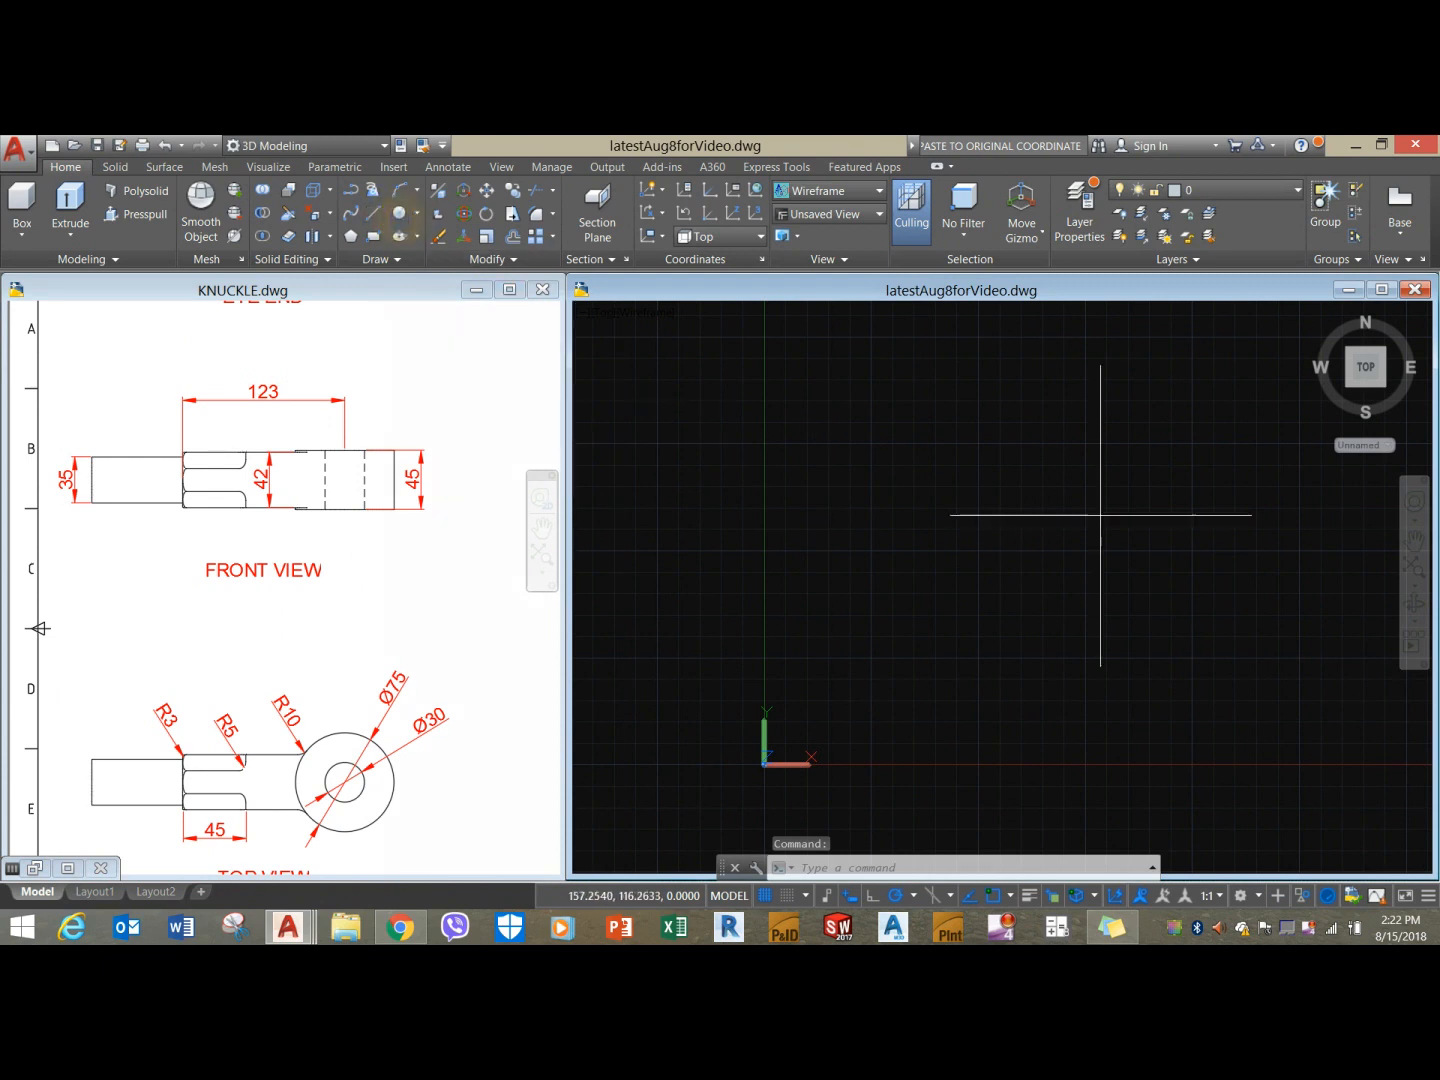
pyautogui.click(1118, 460)
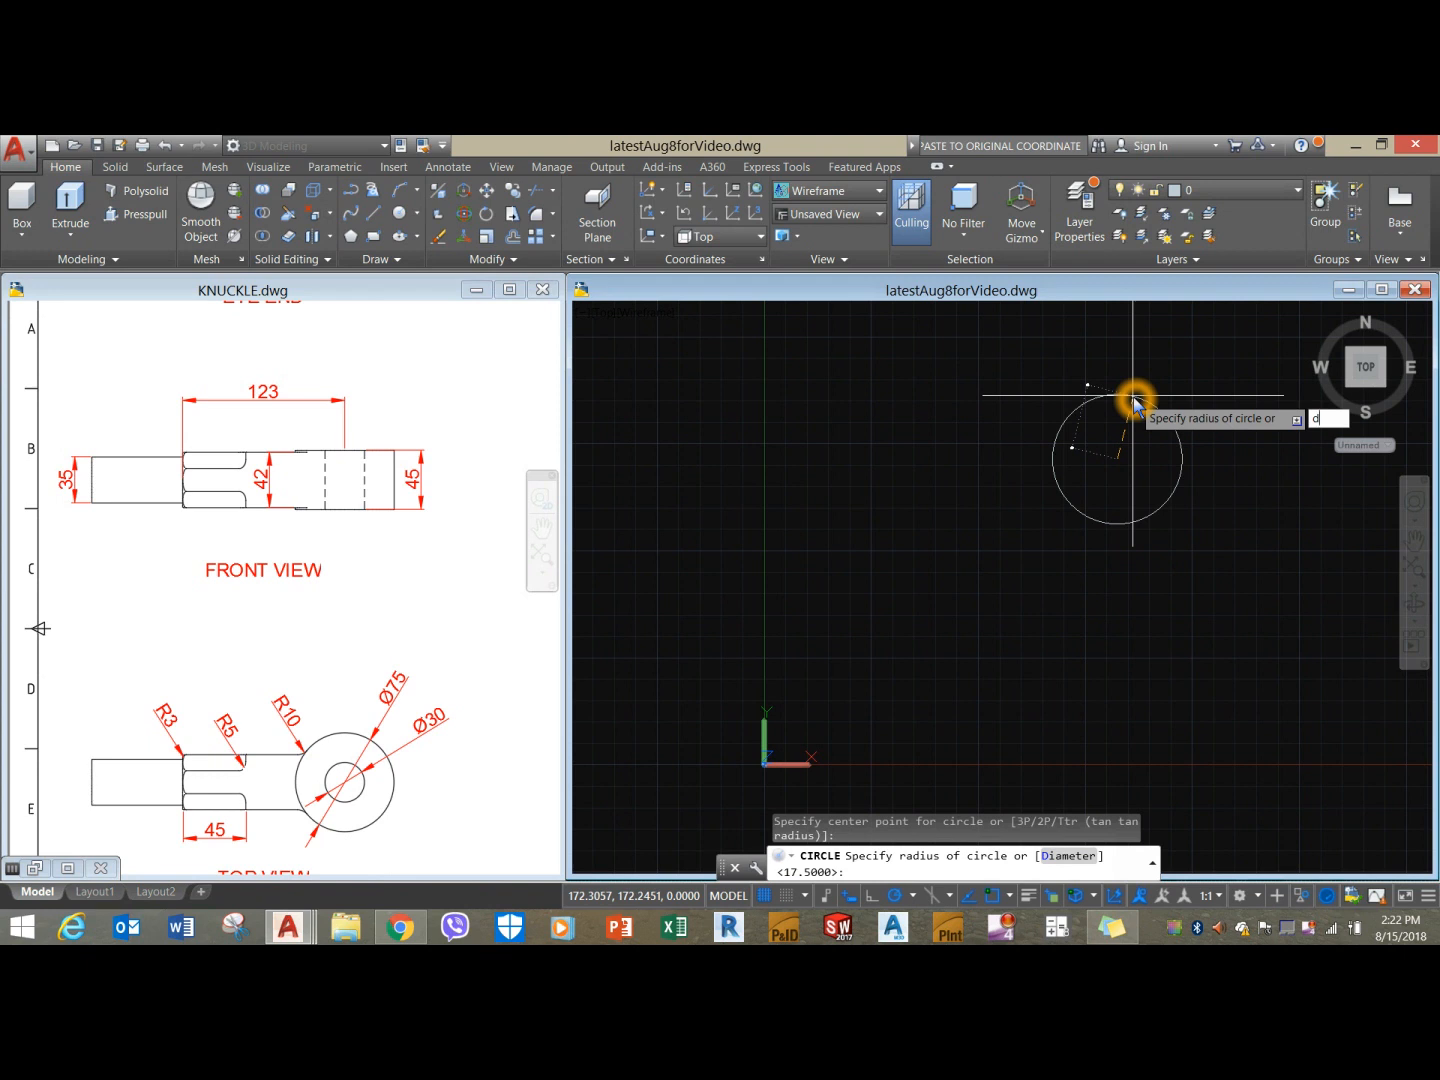
pyautogui.press('Return')
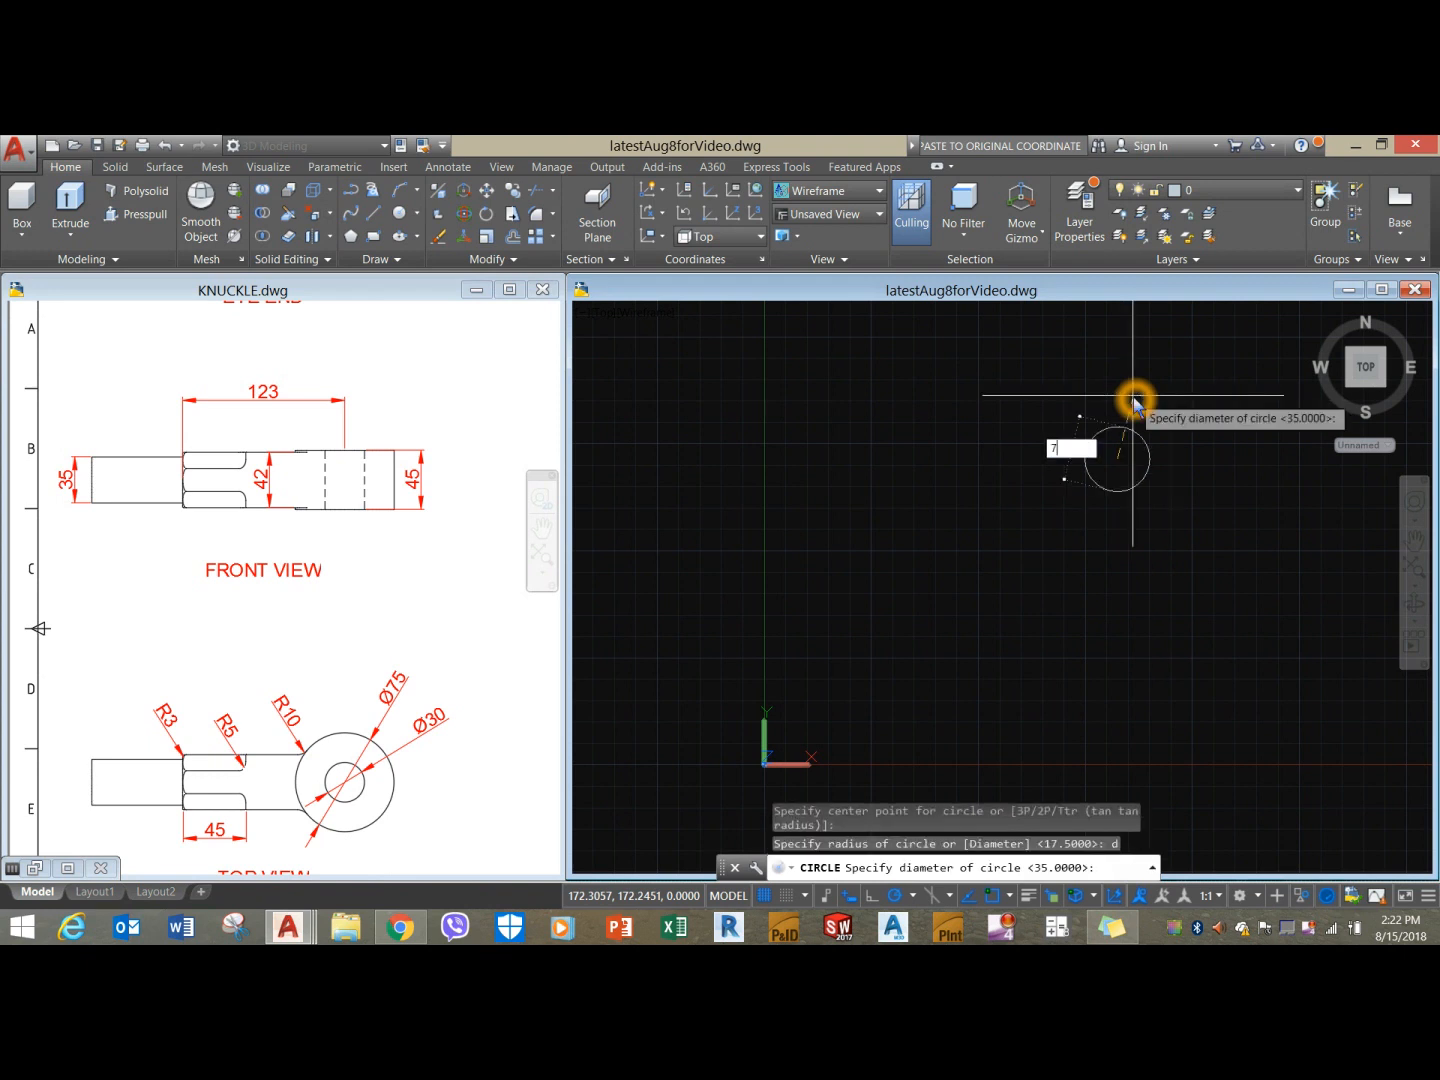
pyautogui.press('Return')
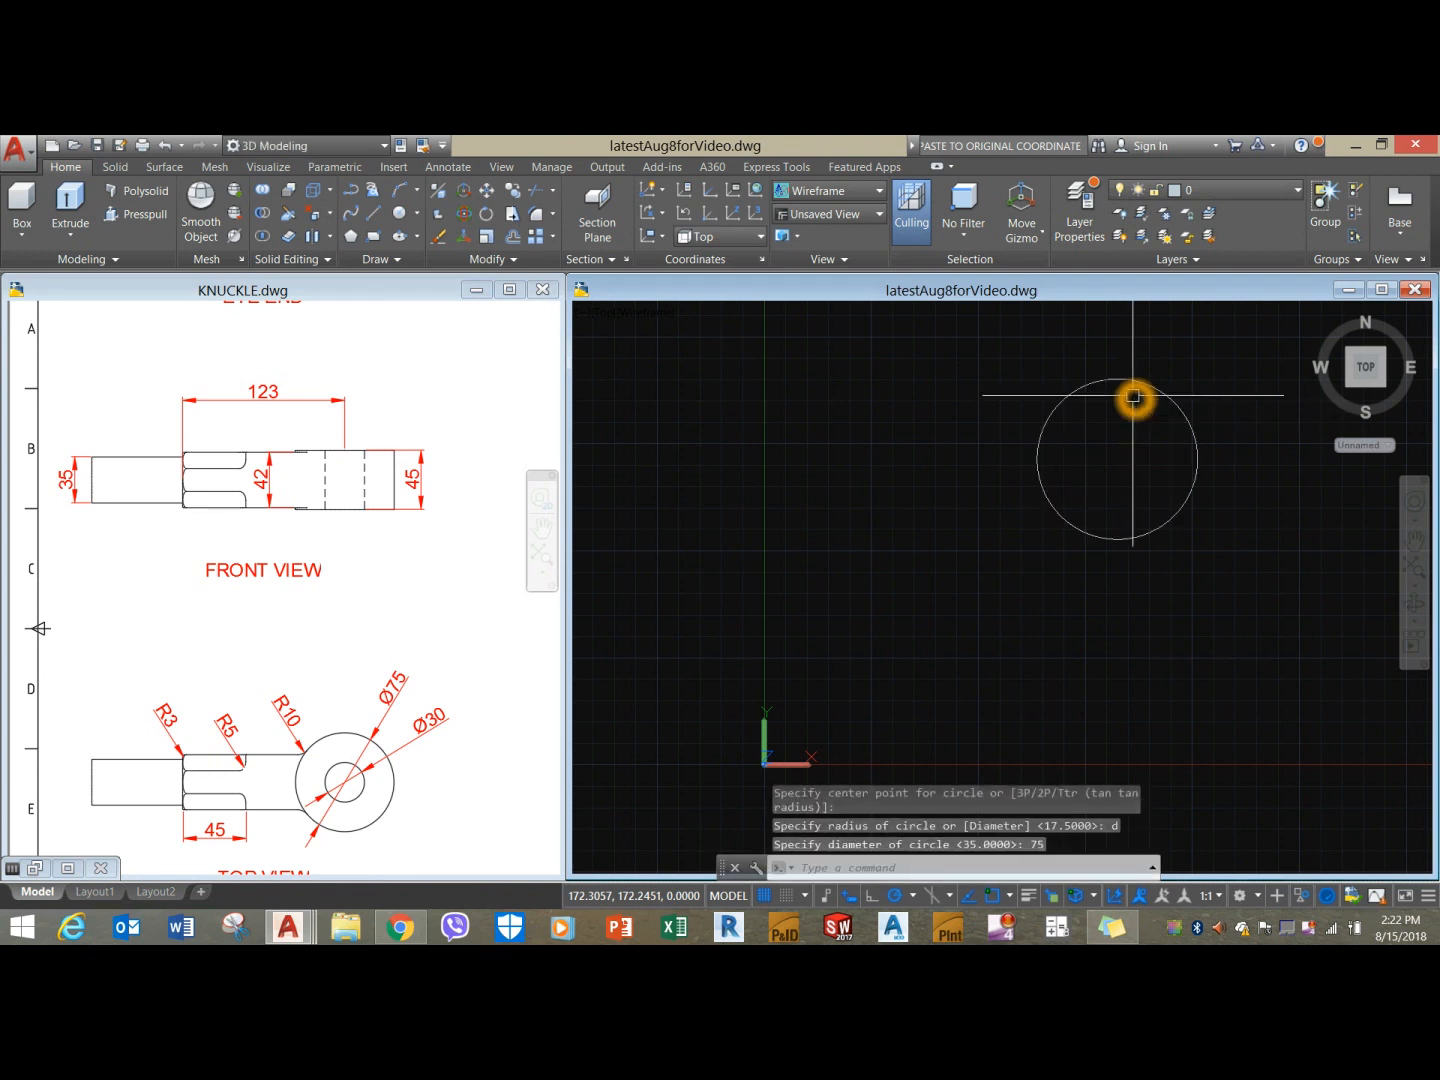
# Draw a concentric circle with a diameter of 30 for the eye's hole.
pyautogui.rightClick(1135, 399)
pyautogui.click(1168, 414)
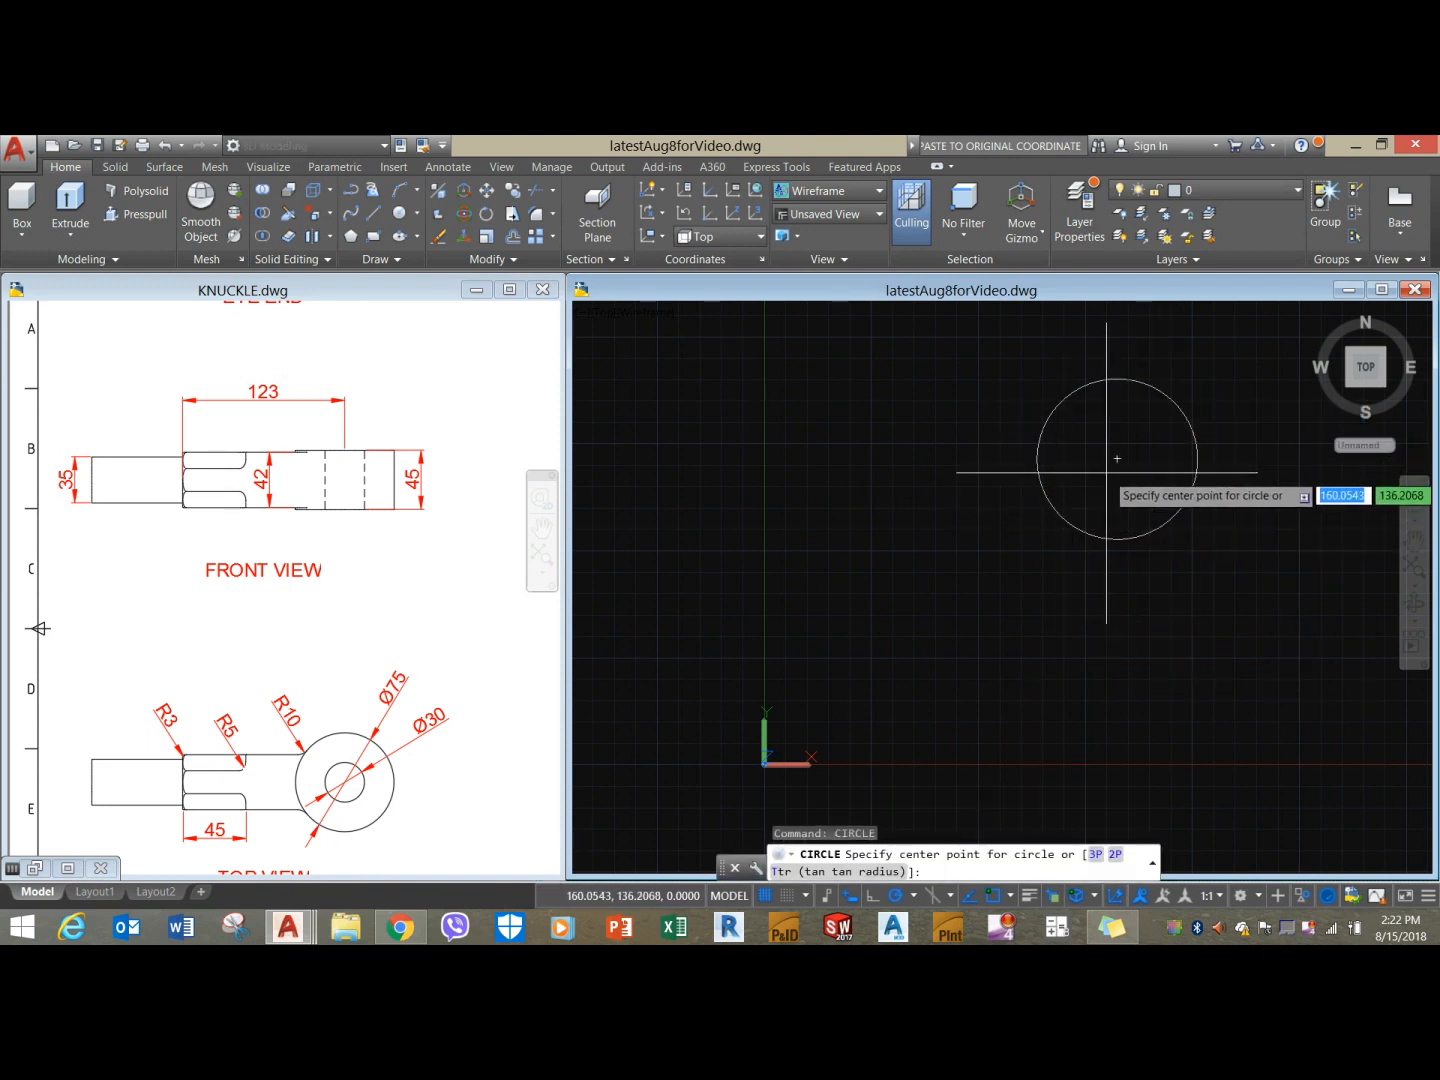
pyautogui.click(1118, 458)
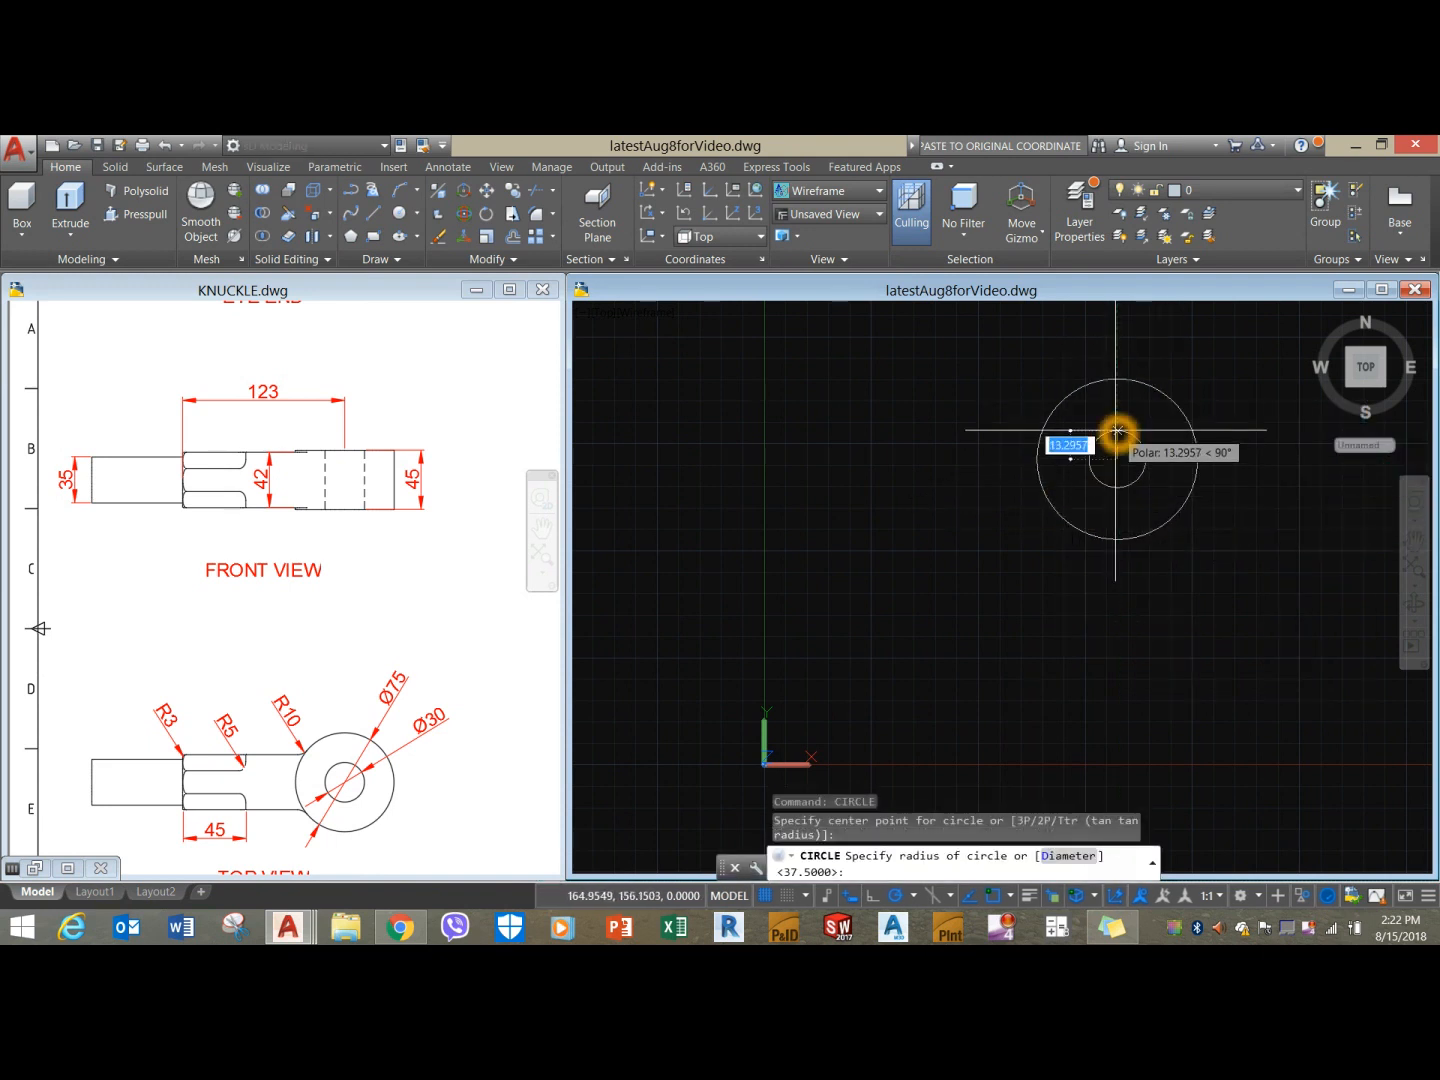
pyautogui.write('d')
pyautogui.press('Return')
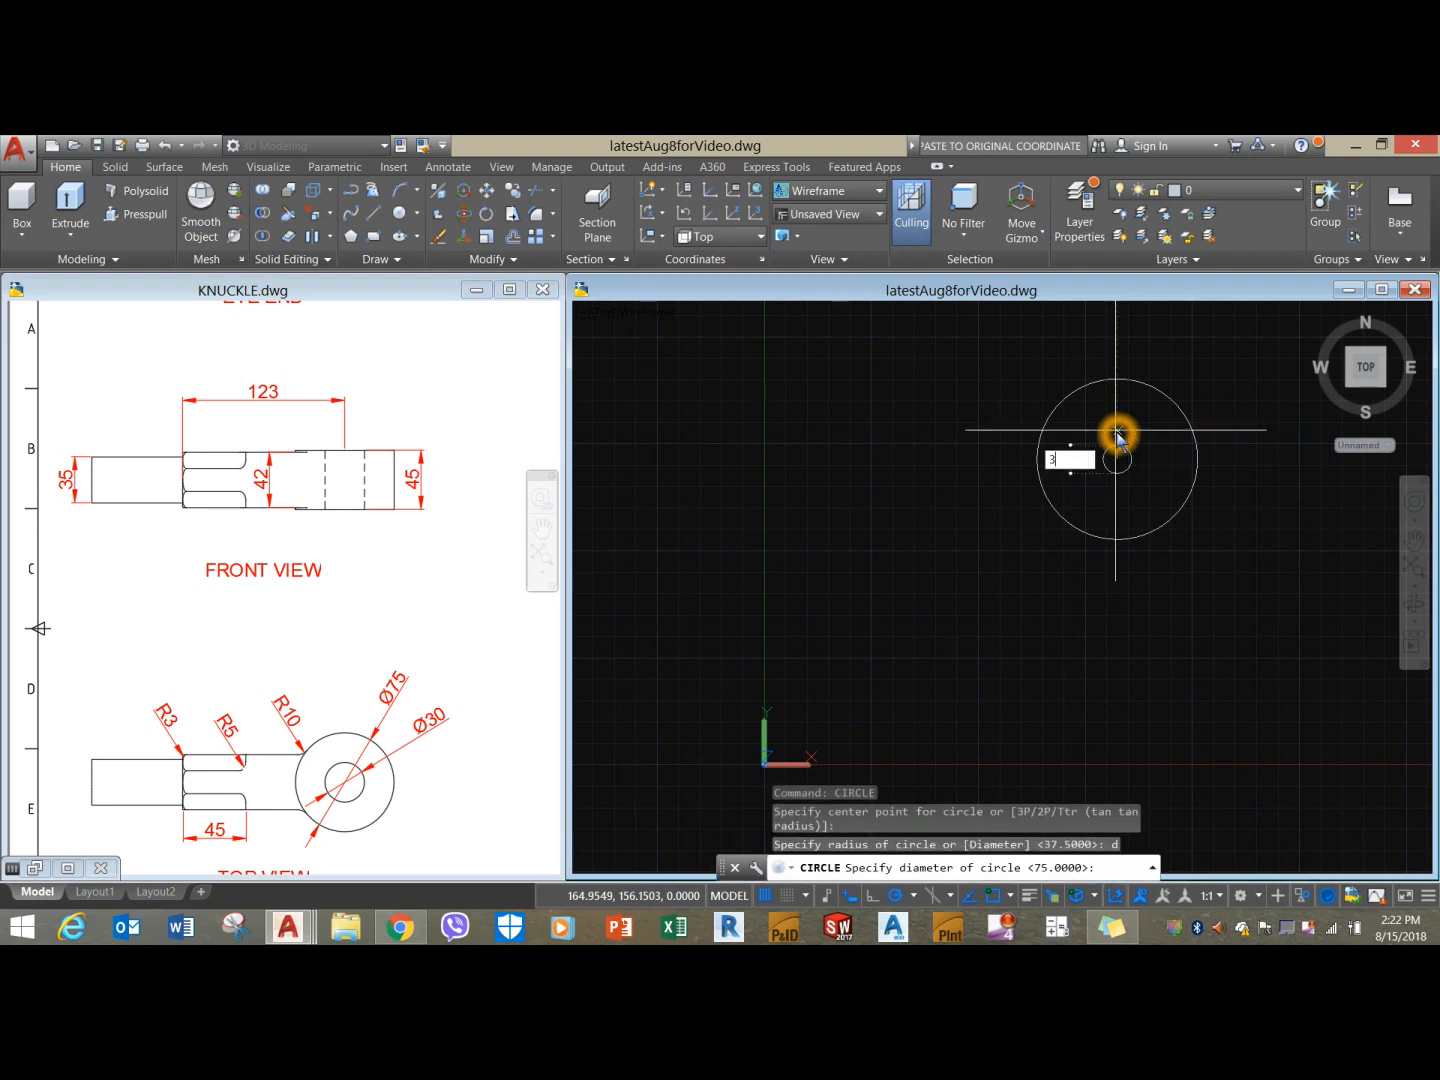
pyautogui.press('Return')
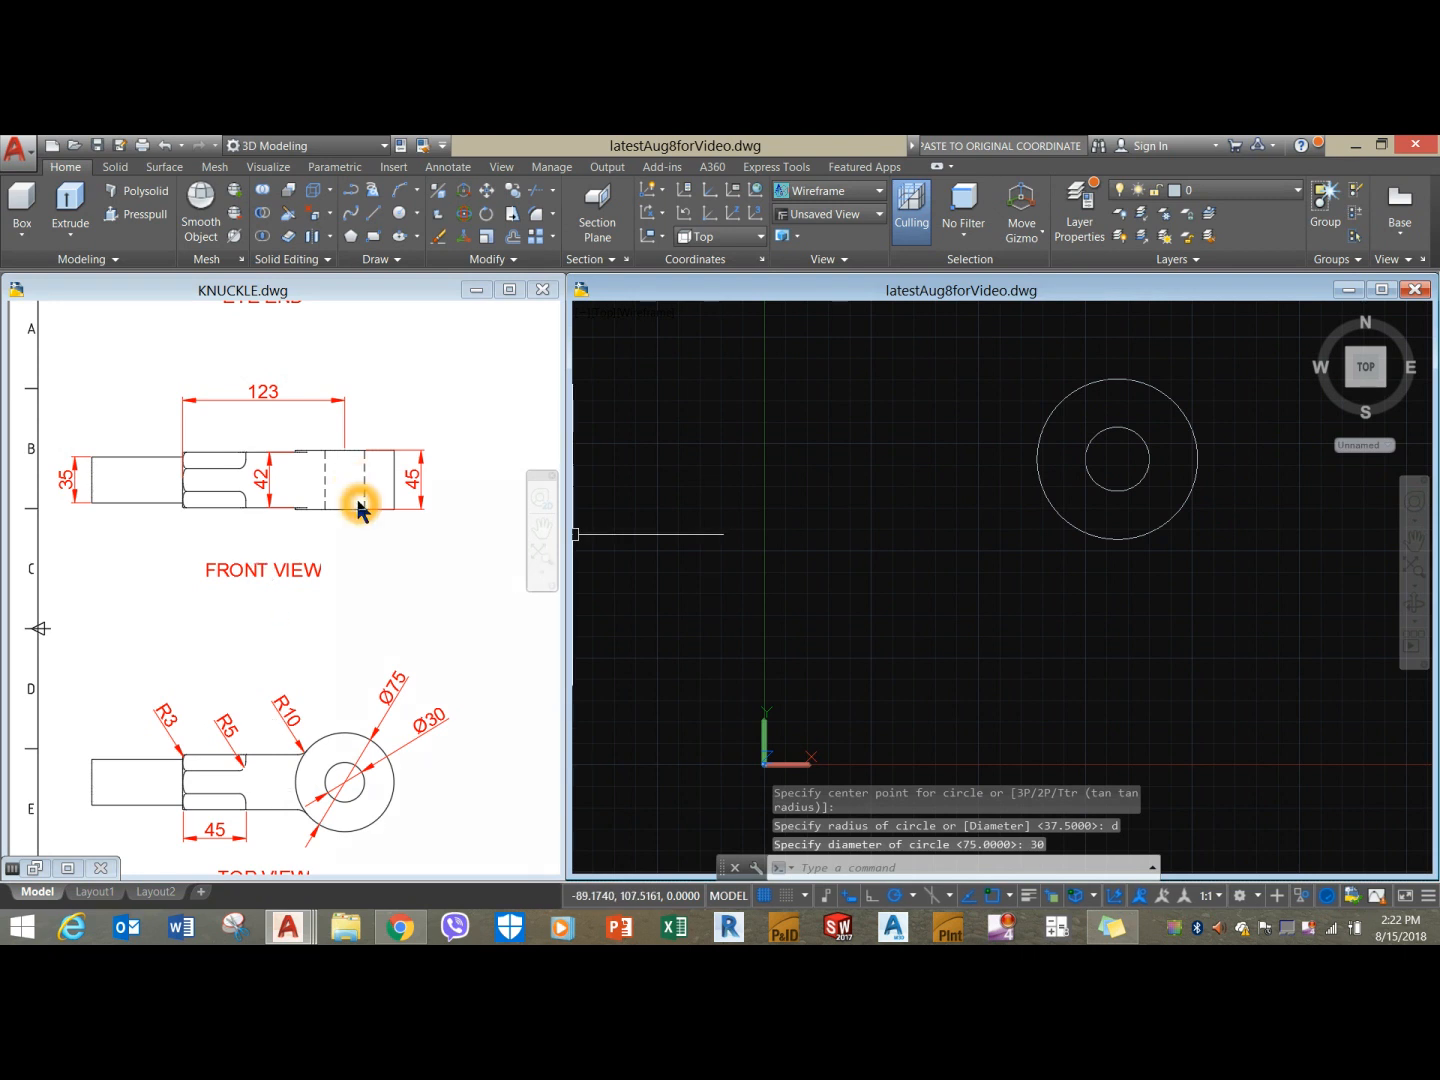
# Draw a horizontal line 123 long from the circles' common center along the negative X direction, matching the KNUCKLE.dwg front view dimension.
pyautogui.click(344, 781)
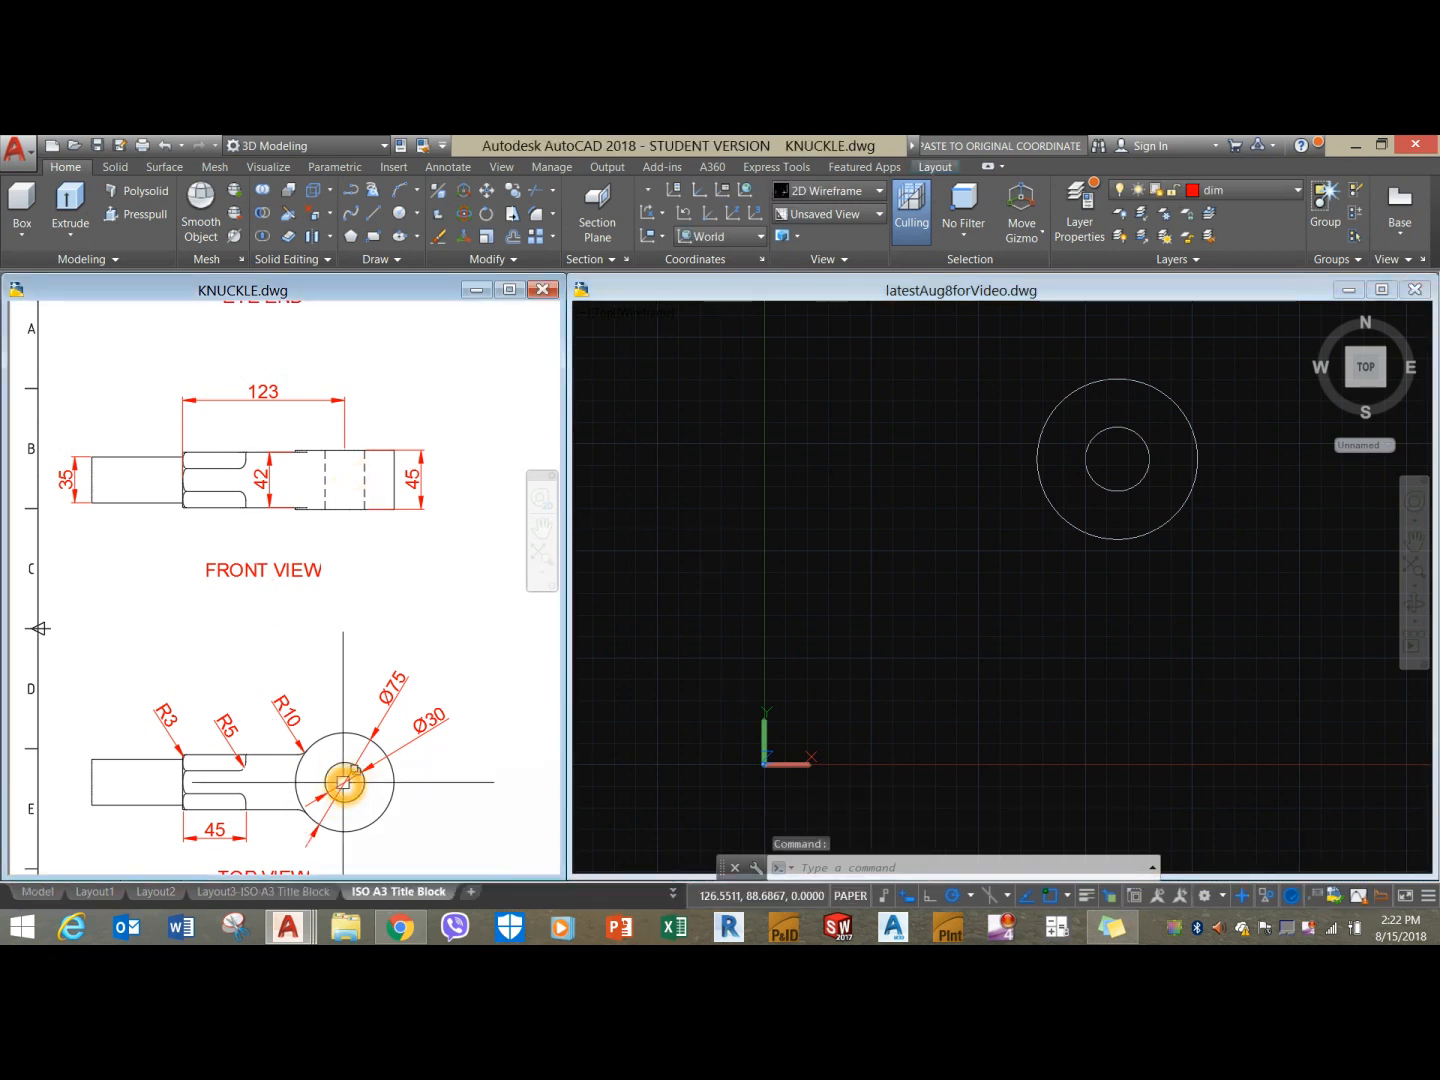
pyautogui.click(260, 390)
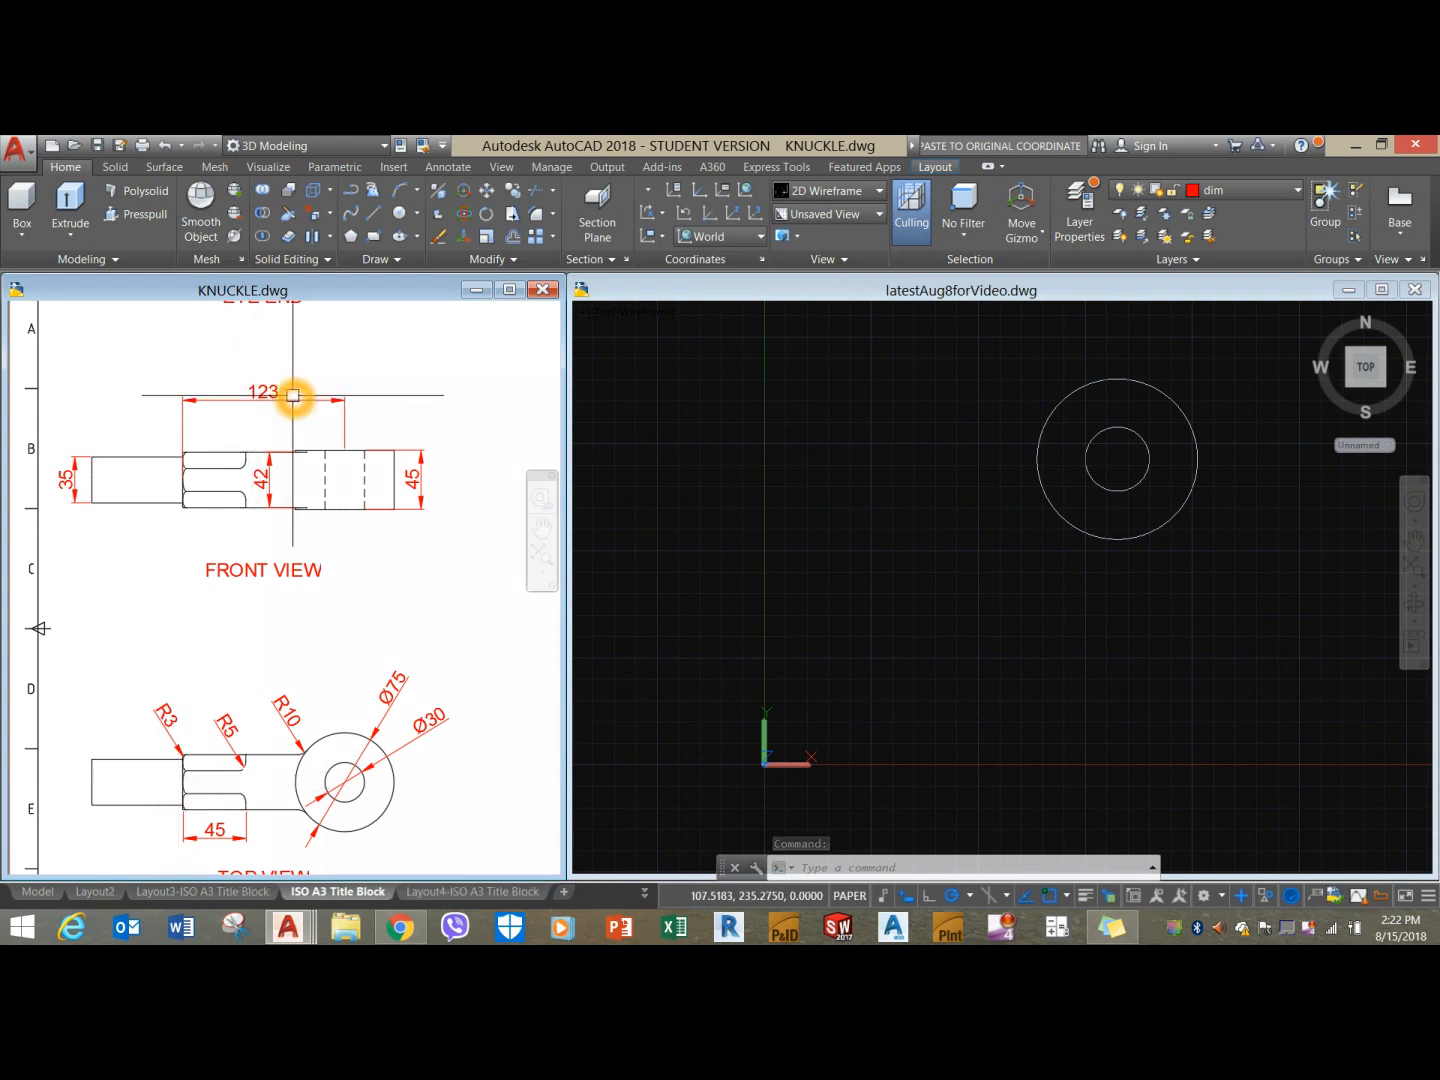
pyautogui.press('Escape')
pyautogui.press('Escape')
pyautogui.write('l')
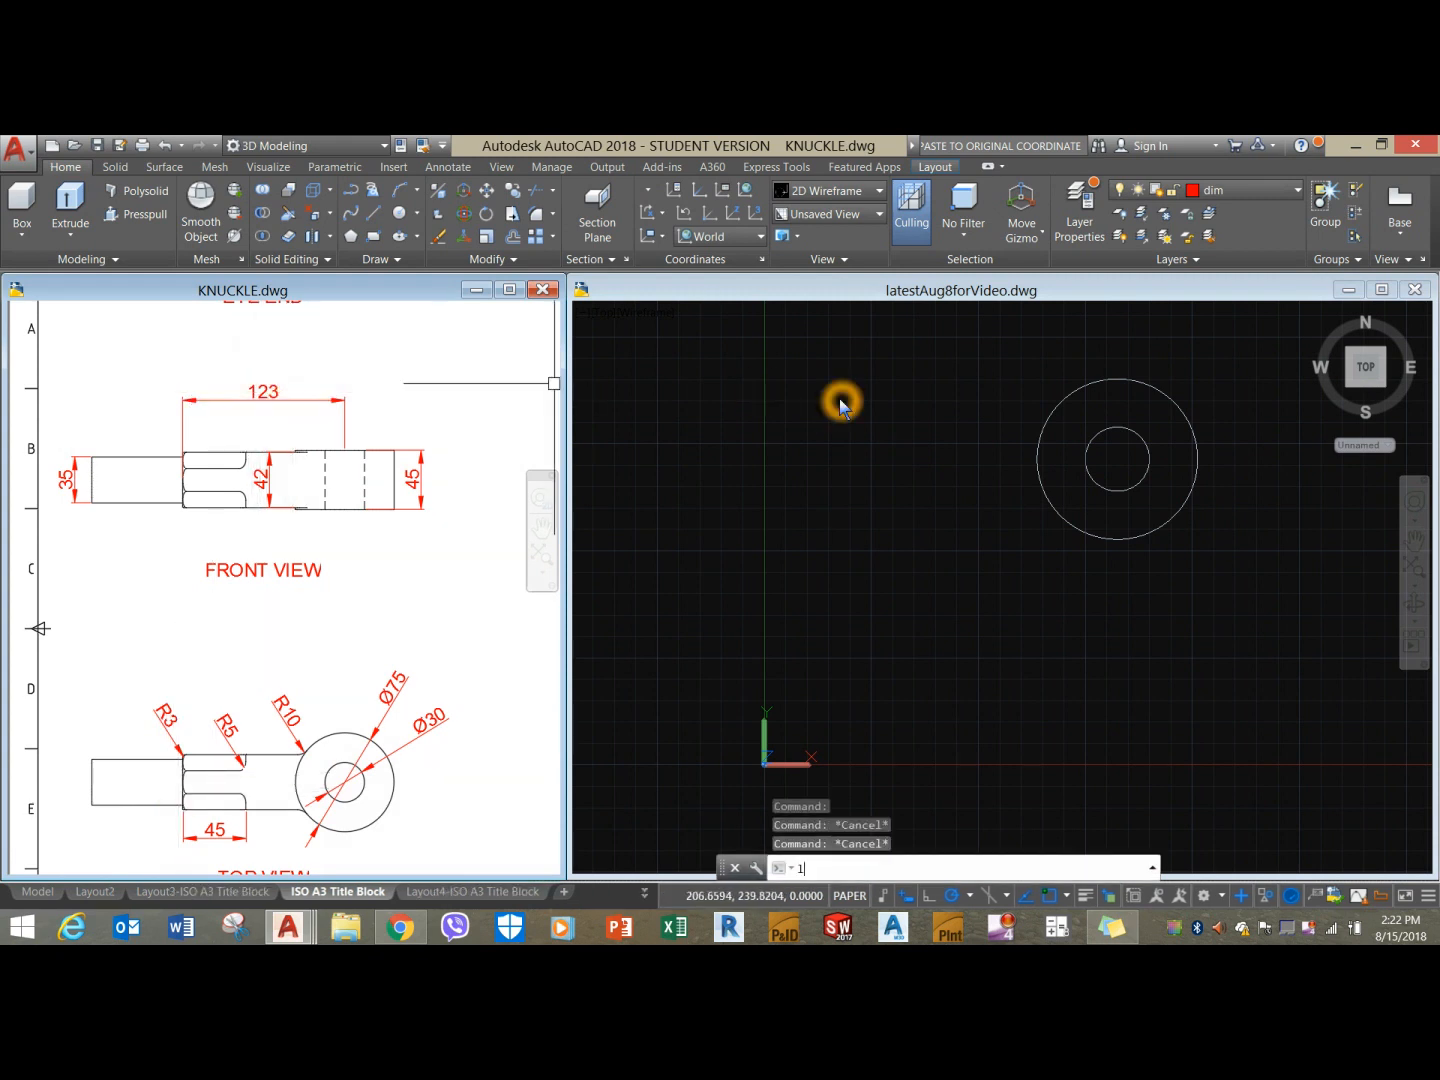
pyautogui.click(855, 428)
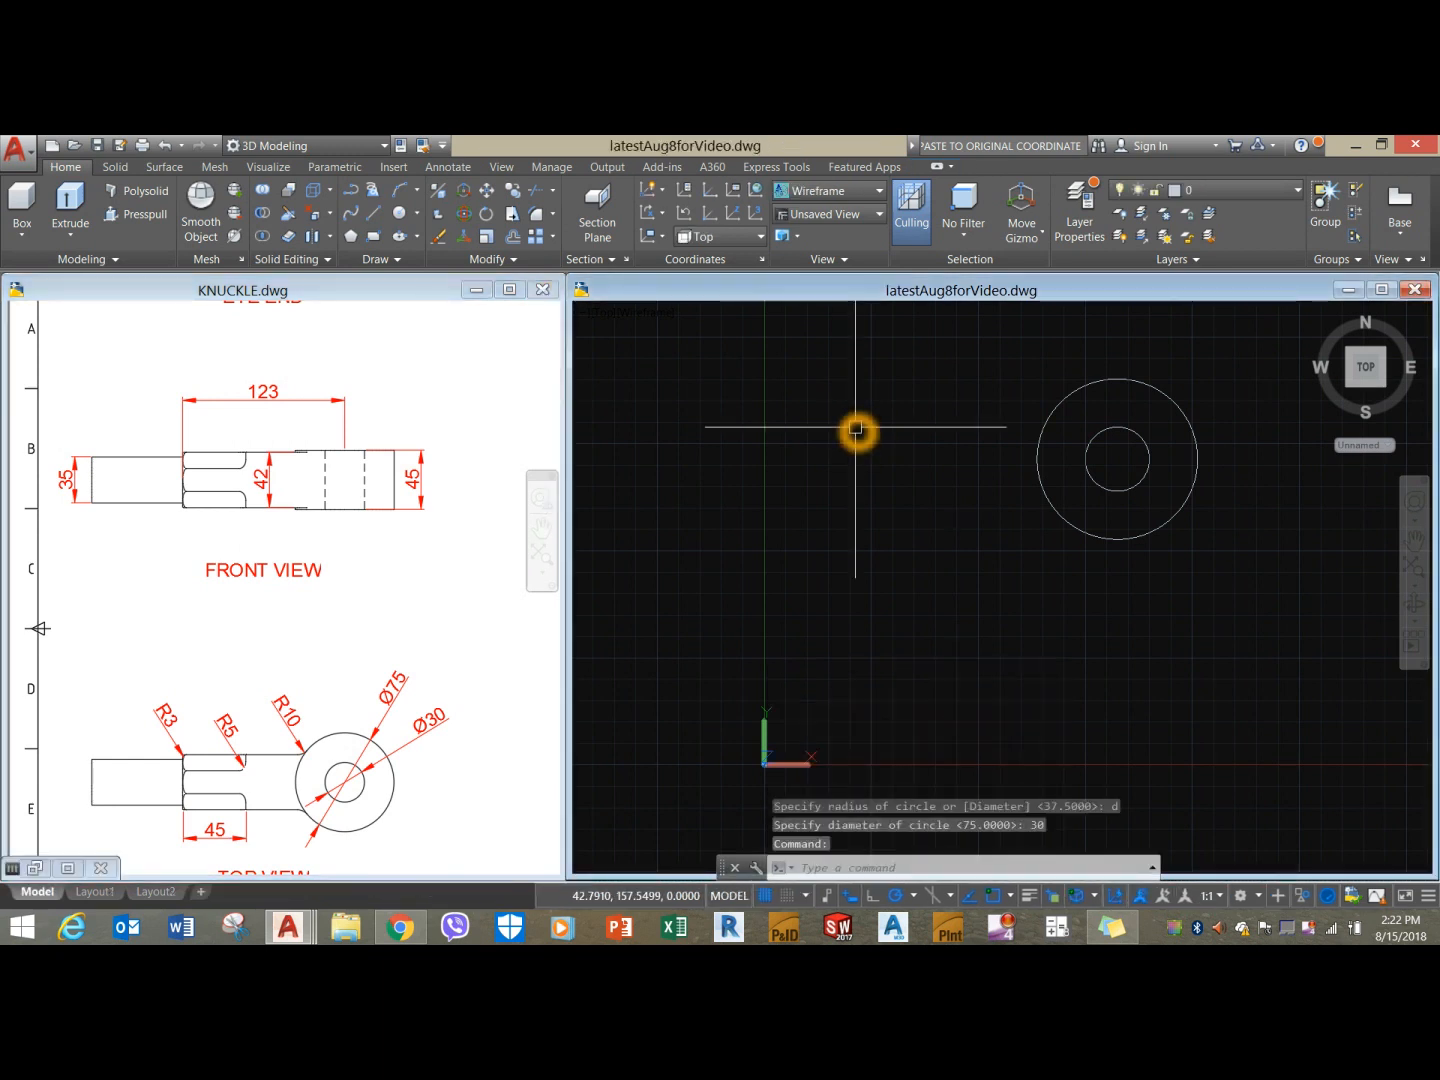
pyautogui.write('l')
pyautogui.press('Return')
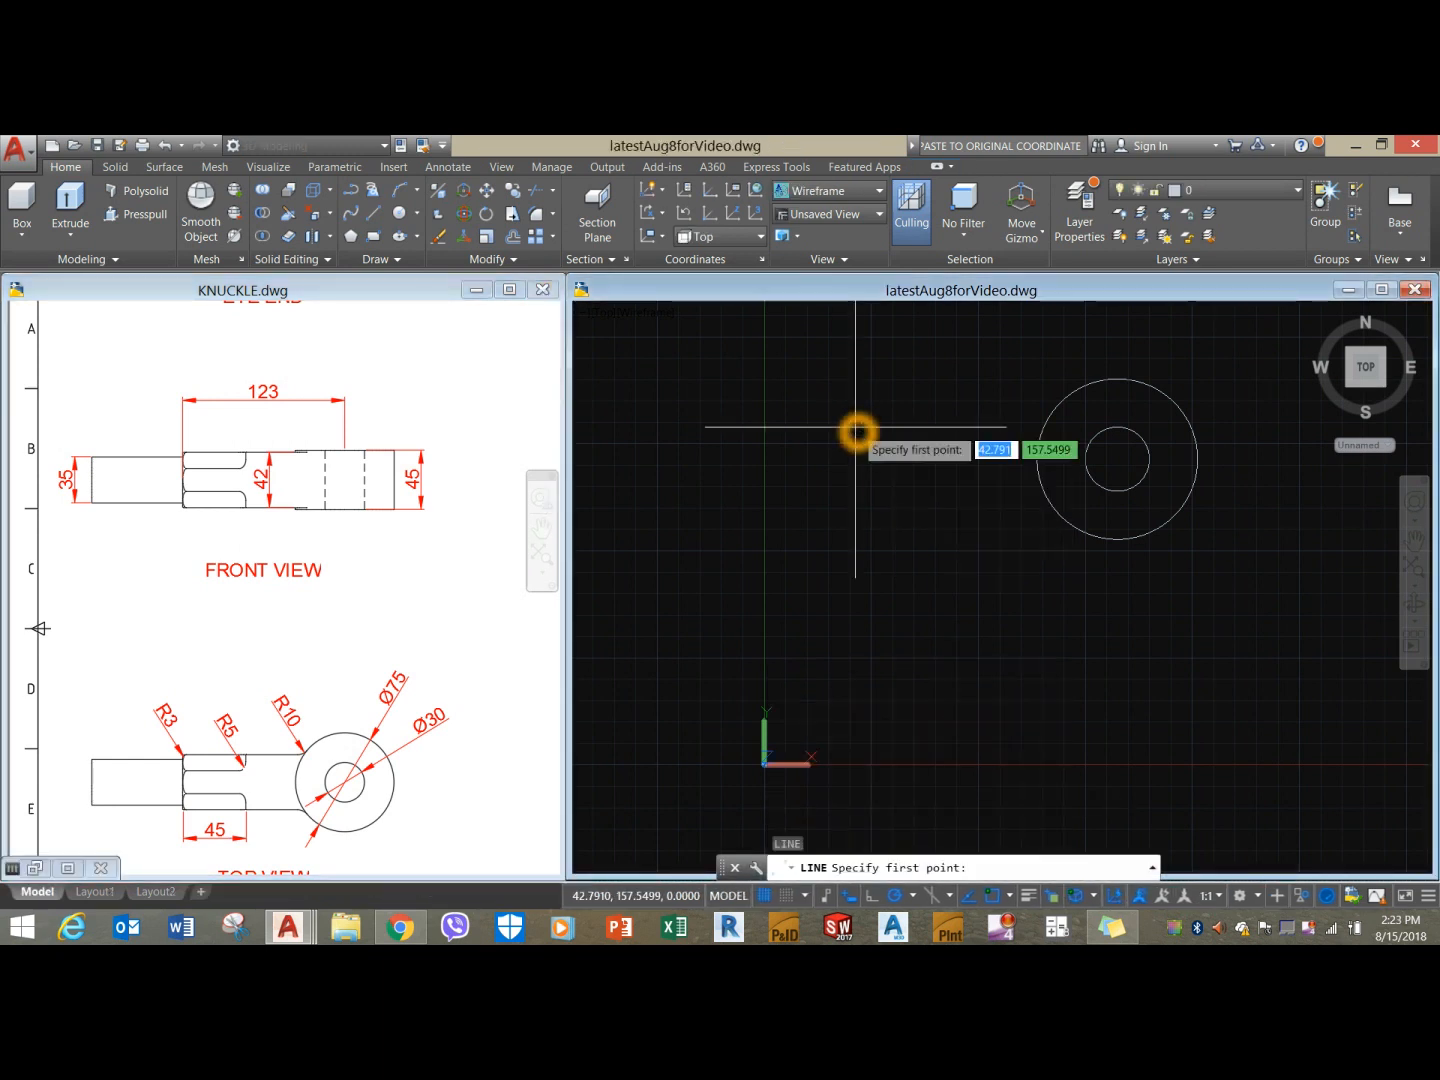
pyautogui.click(1117, 459)
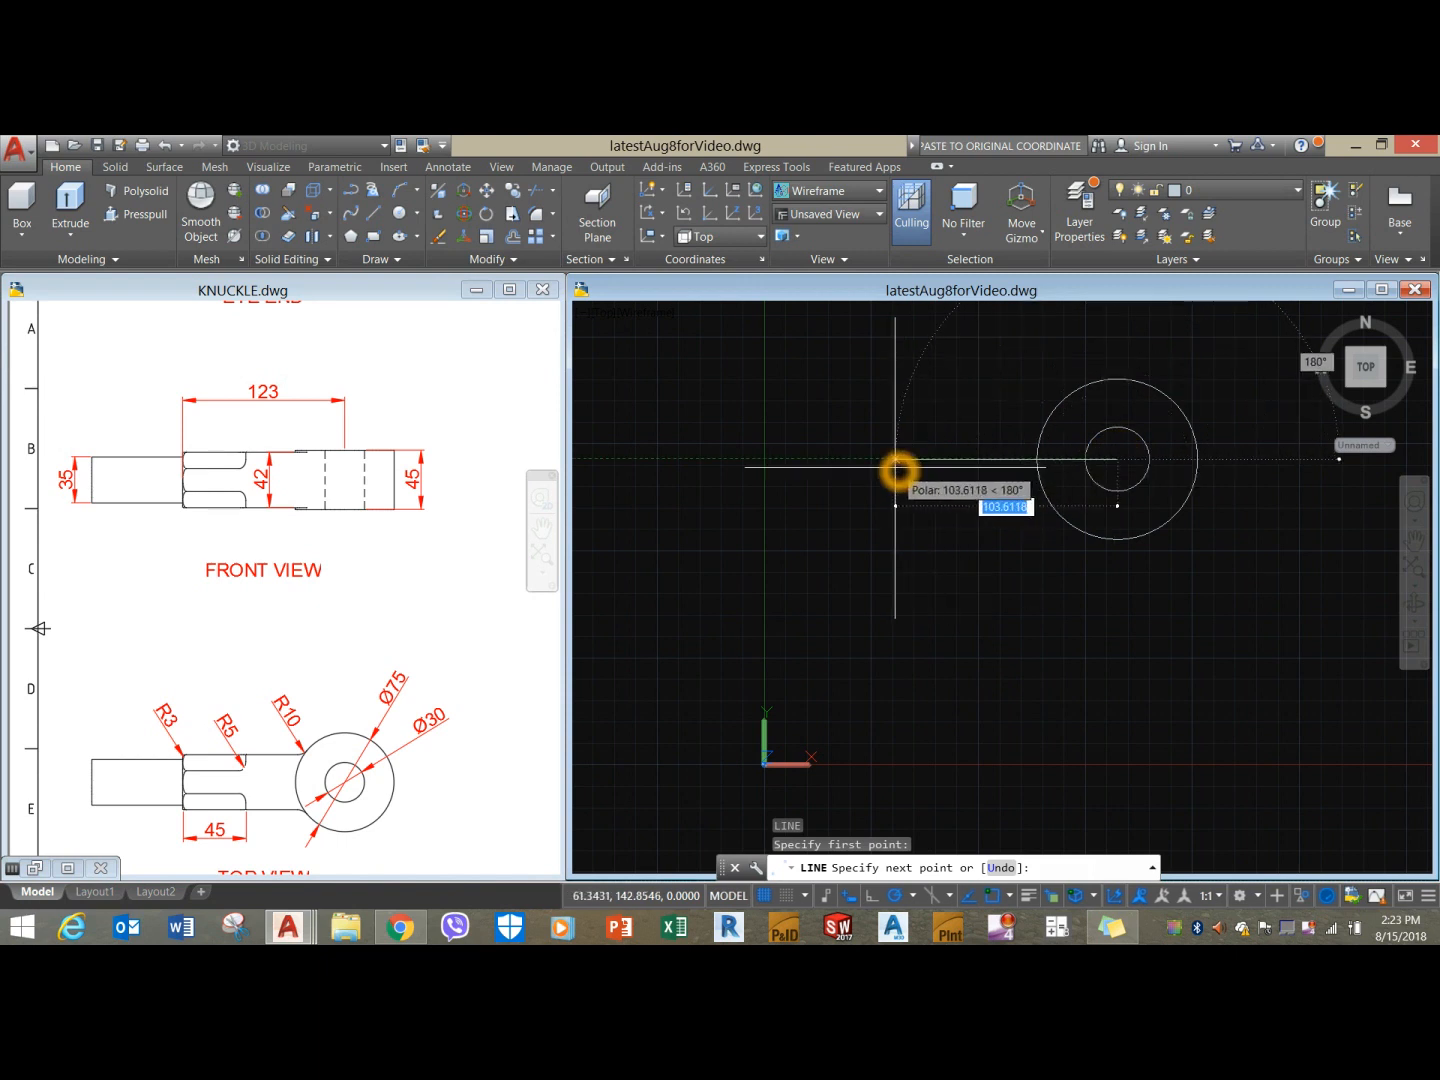
pyautogui.write('123')
pyautogui.press('Return')
pyautogui.rightClick(944, 397)
pyautogui.click(967, 398)
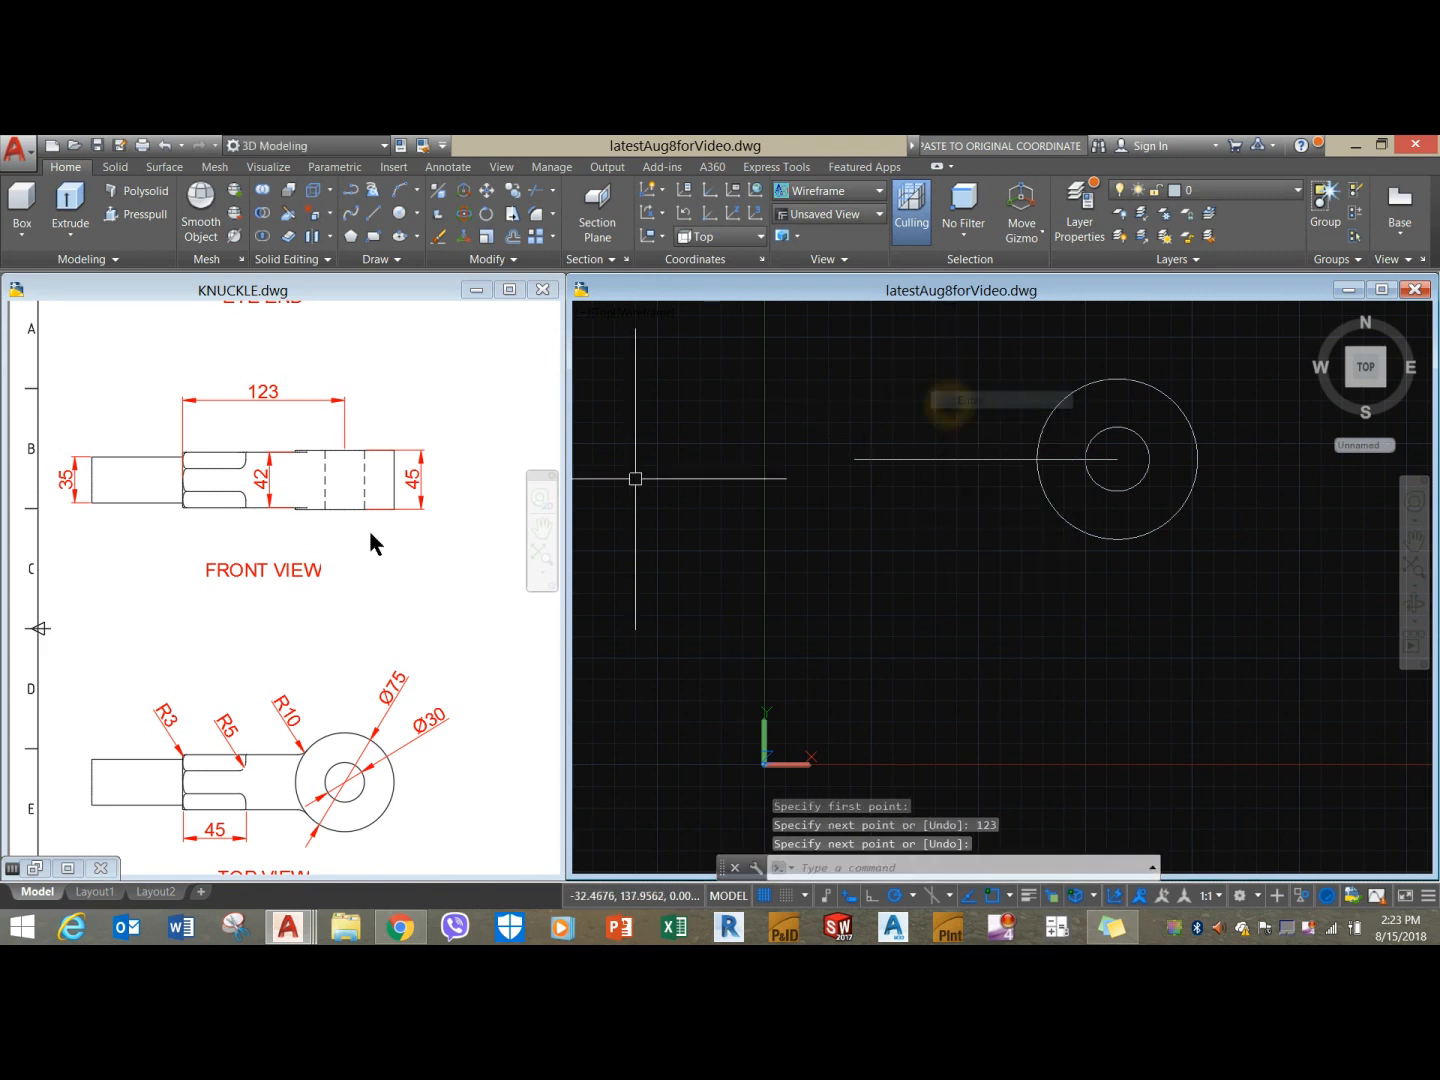
# Offset the 123 long centerline by 21 to both sides for the edges of the shank.
pyautogui.click(221, 511)
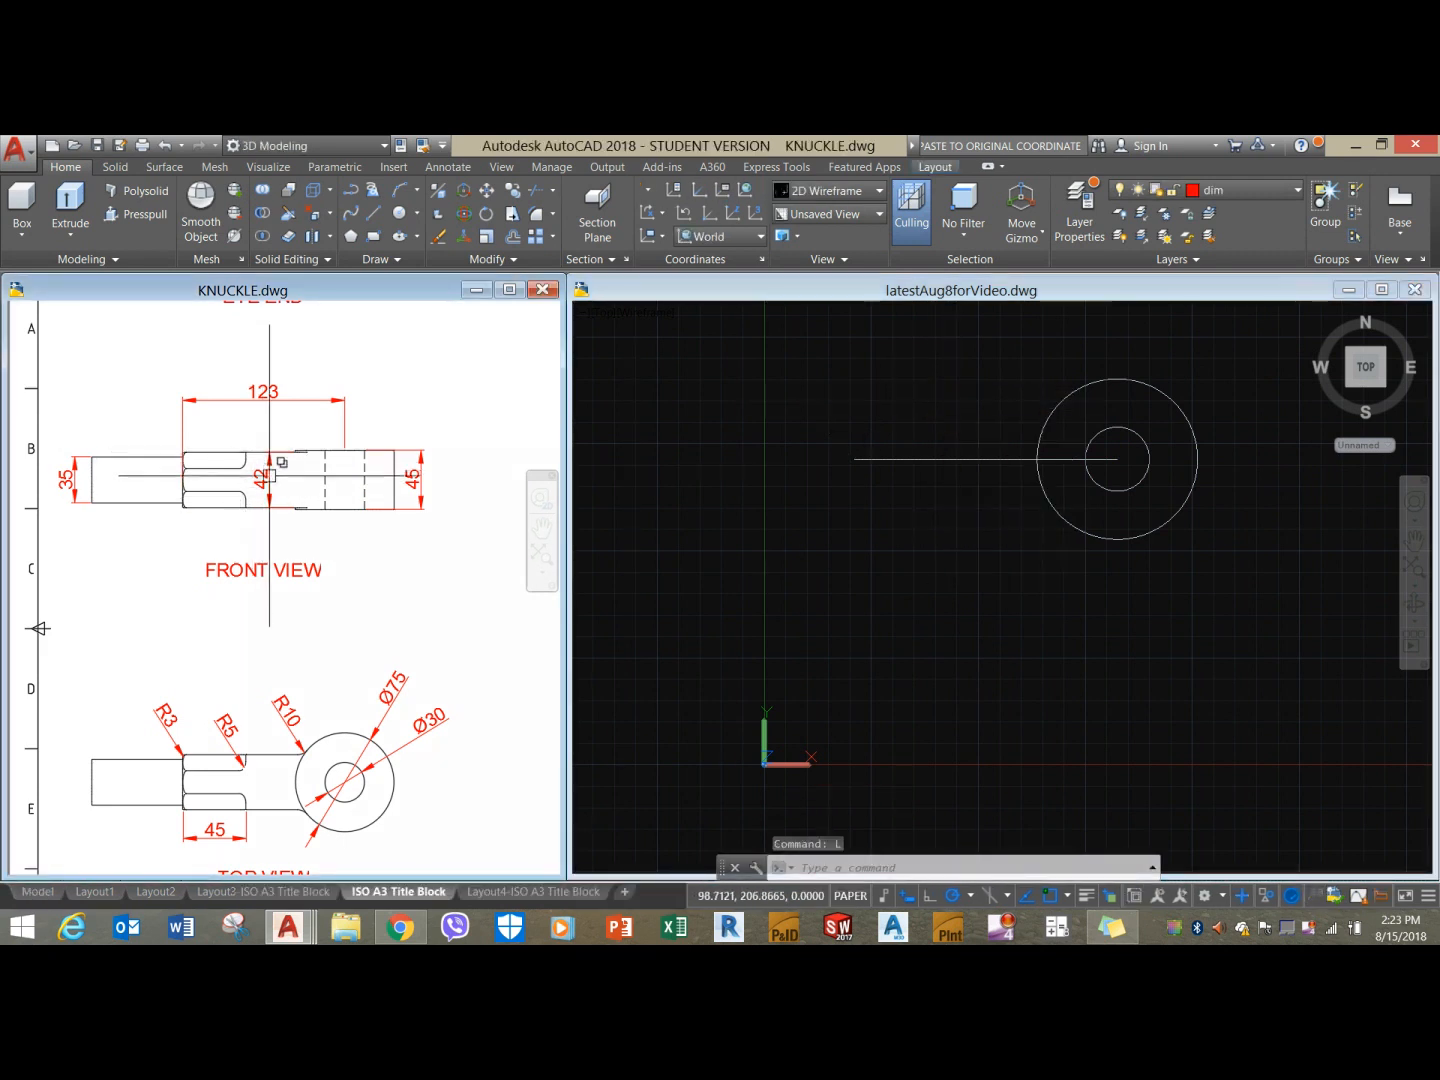
pyautogui.click(691, 436)
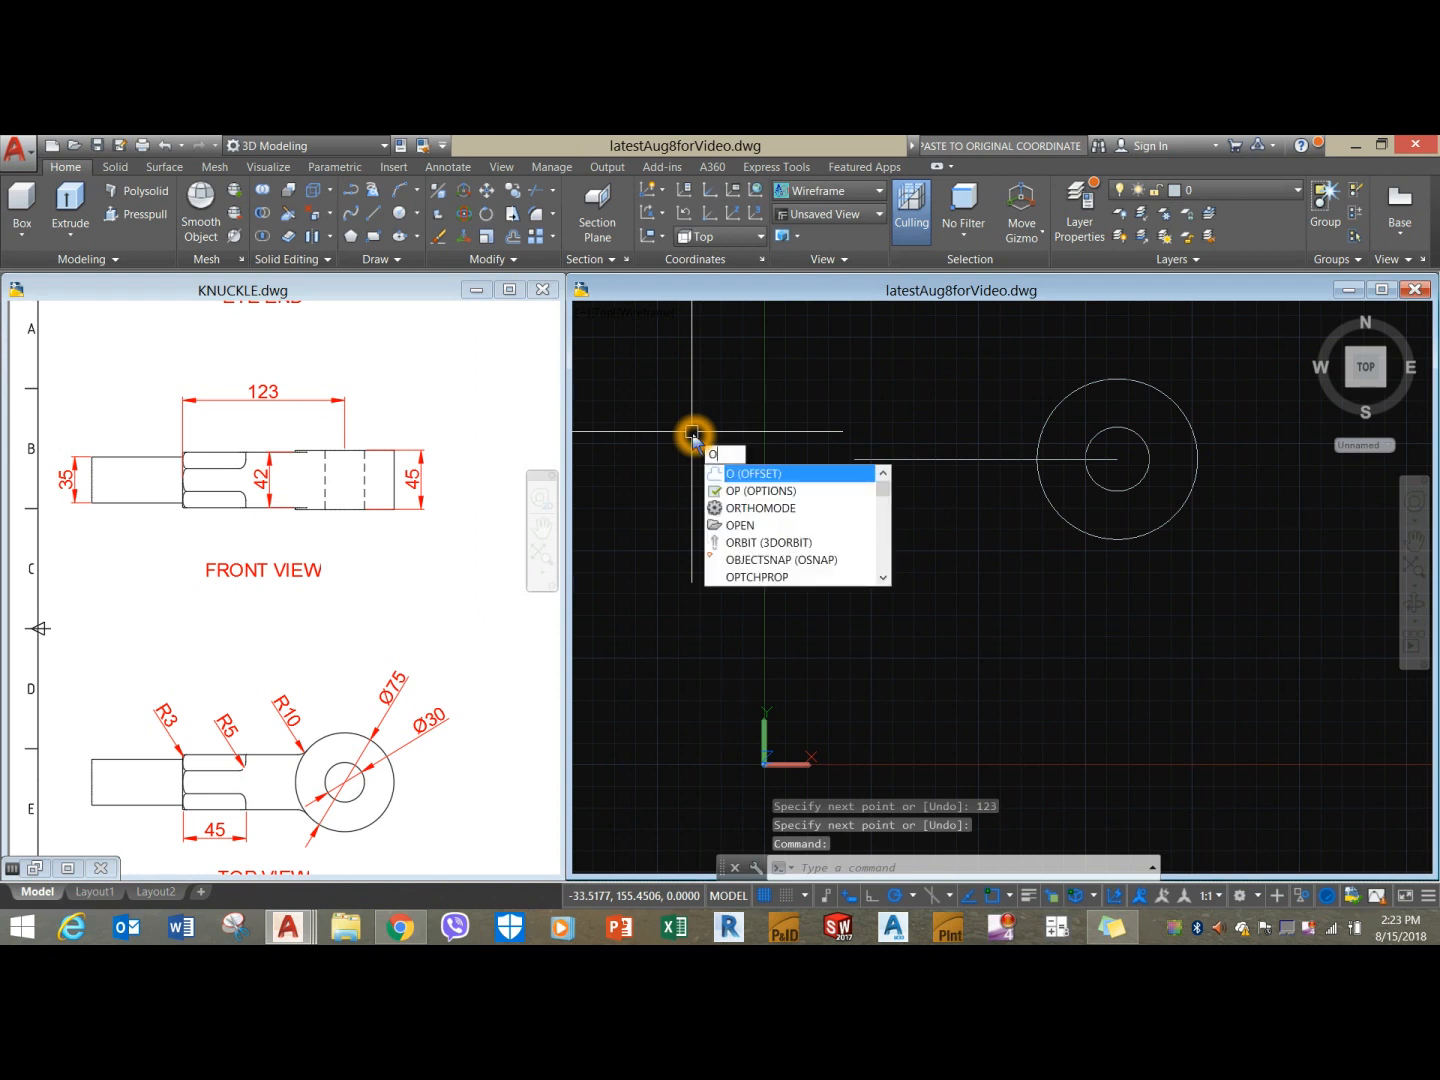
pyautogui.press('Return')
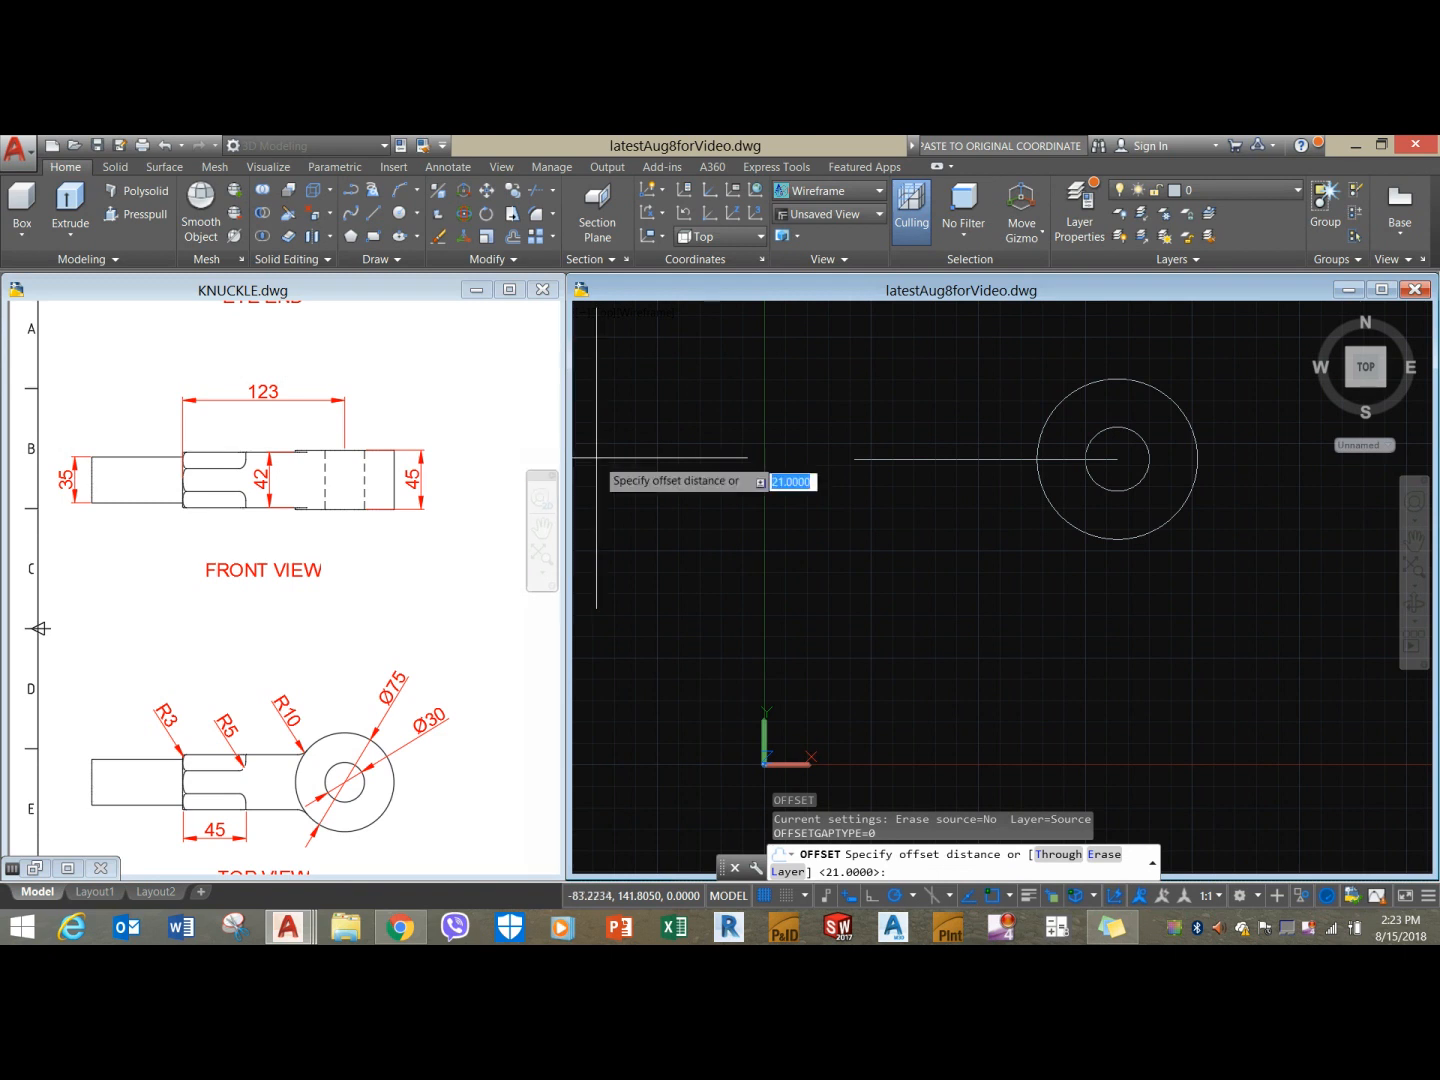
pyautogui.click(804, 454)
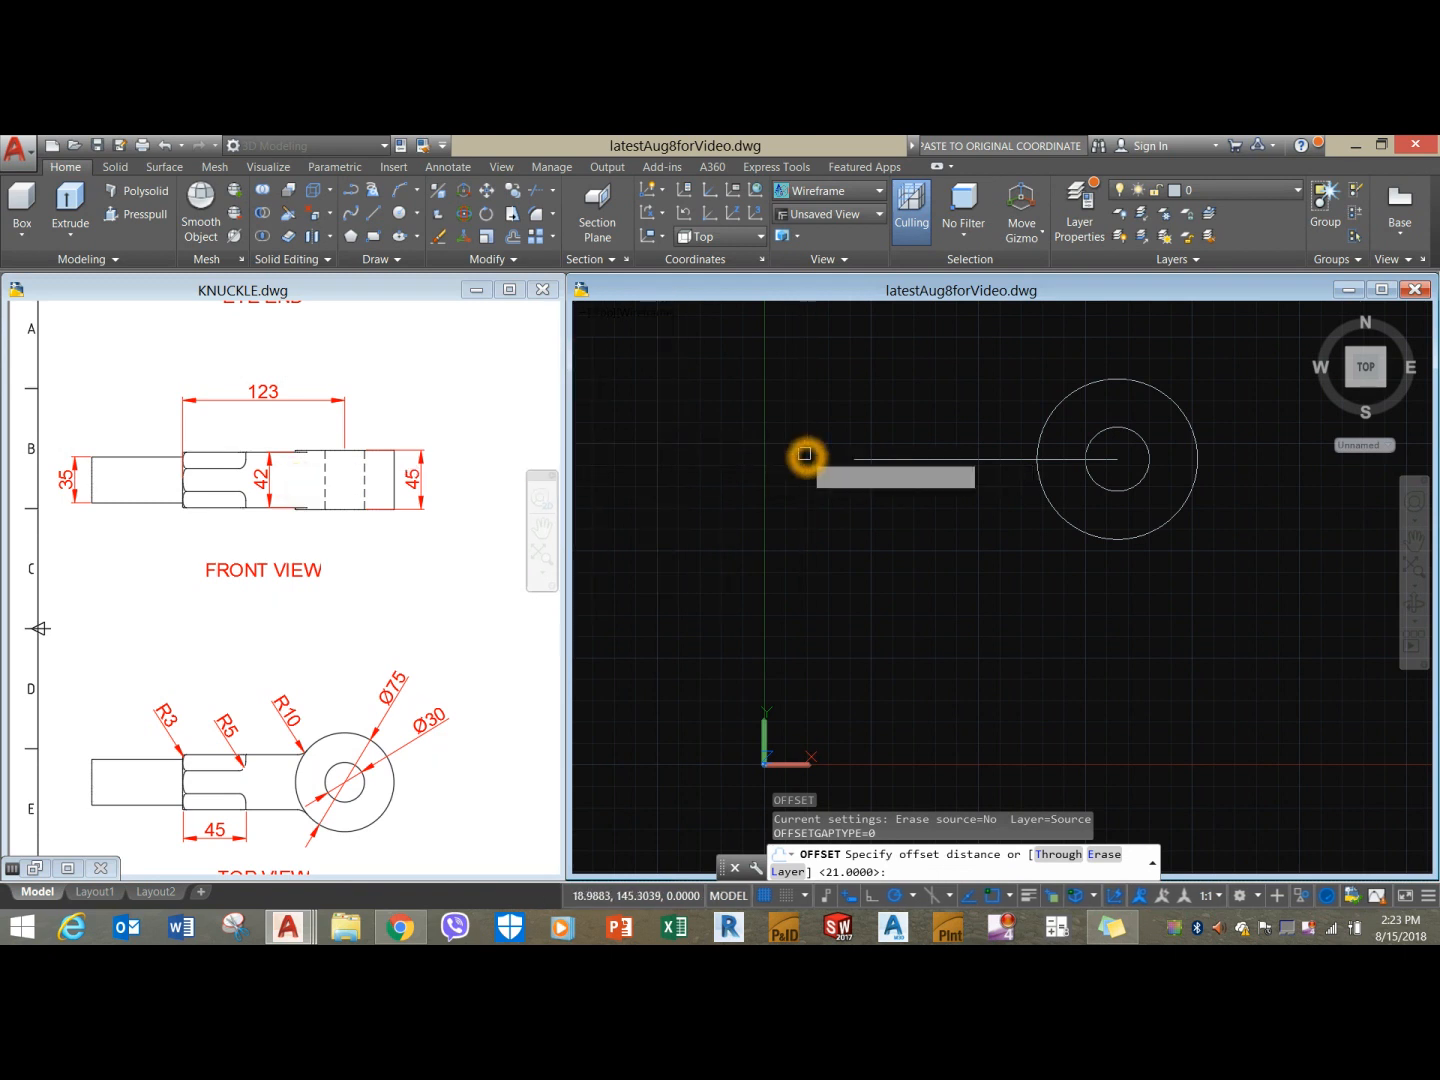
pyautogui.press('Return')
pyautogui.click(891, 458)
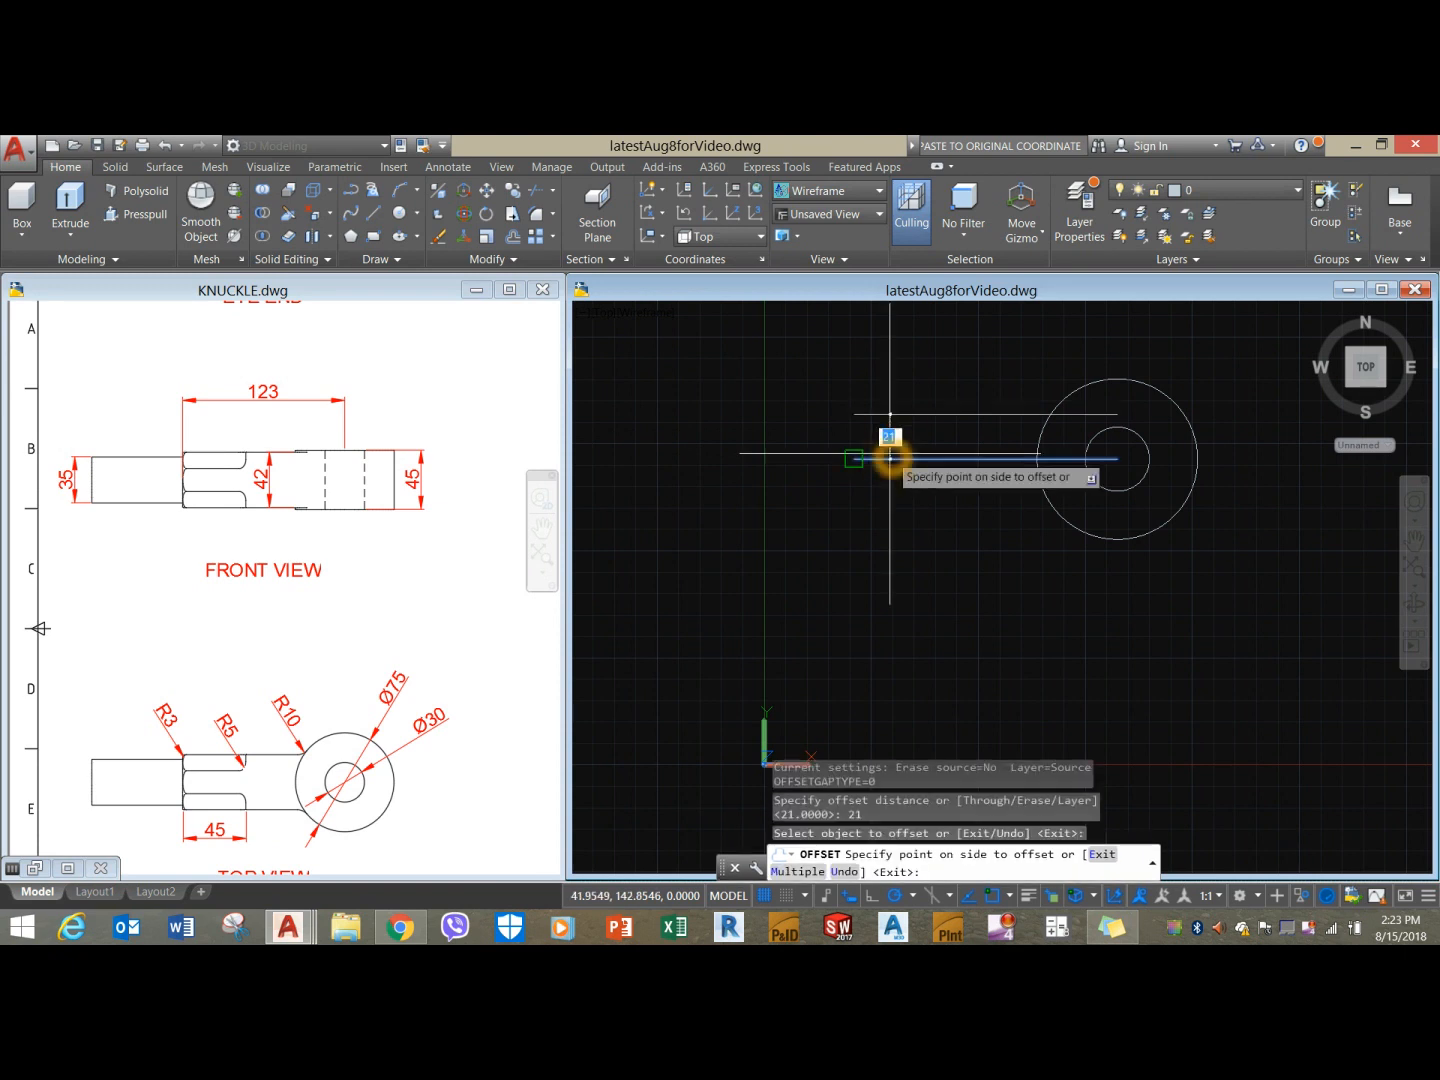
pyautogui.click(905, 384)
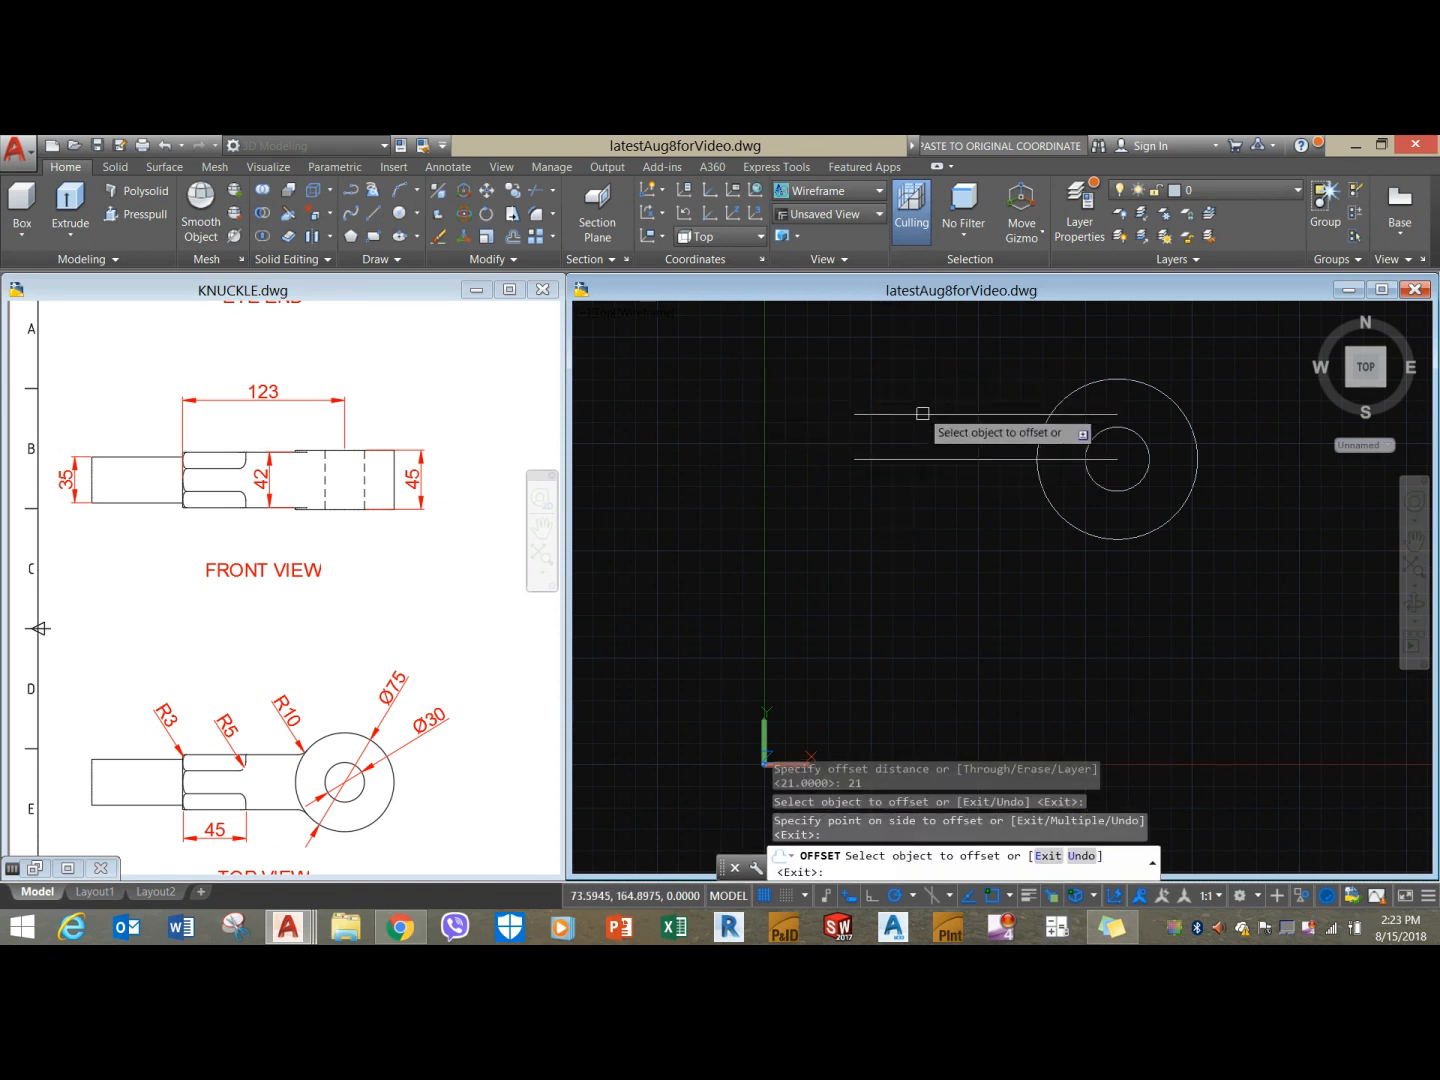
pyautogui.click(914, 457)
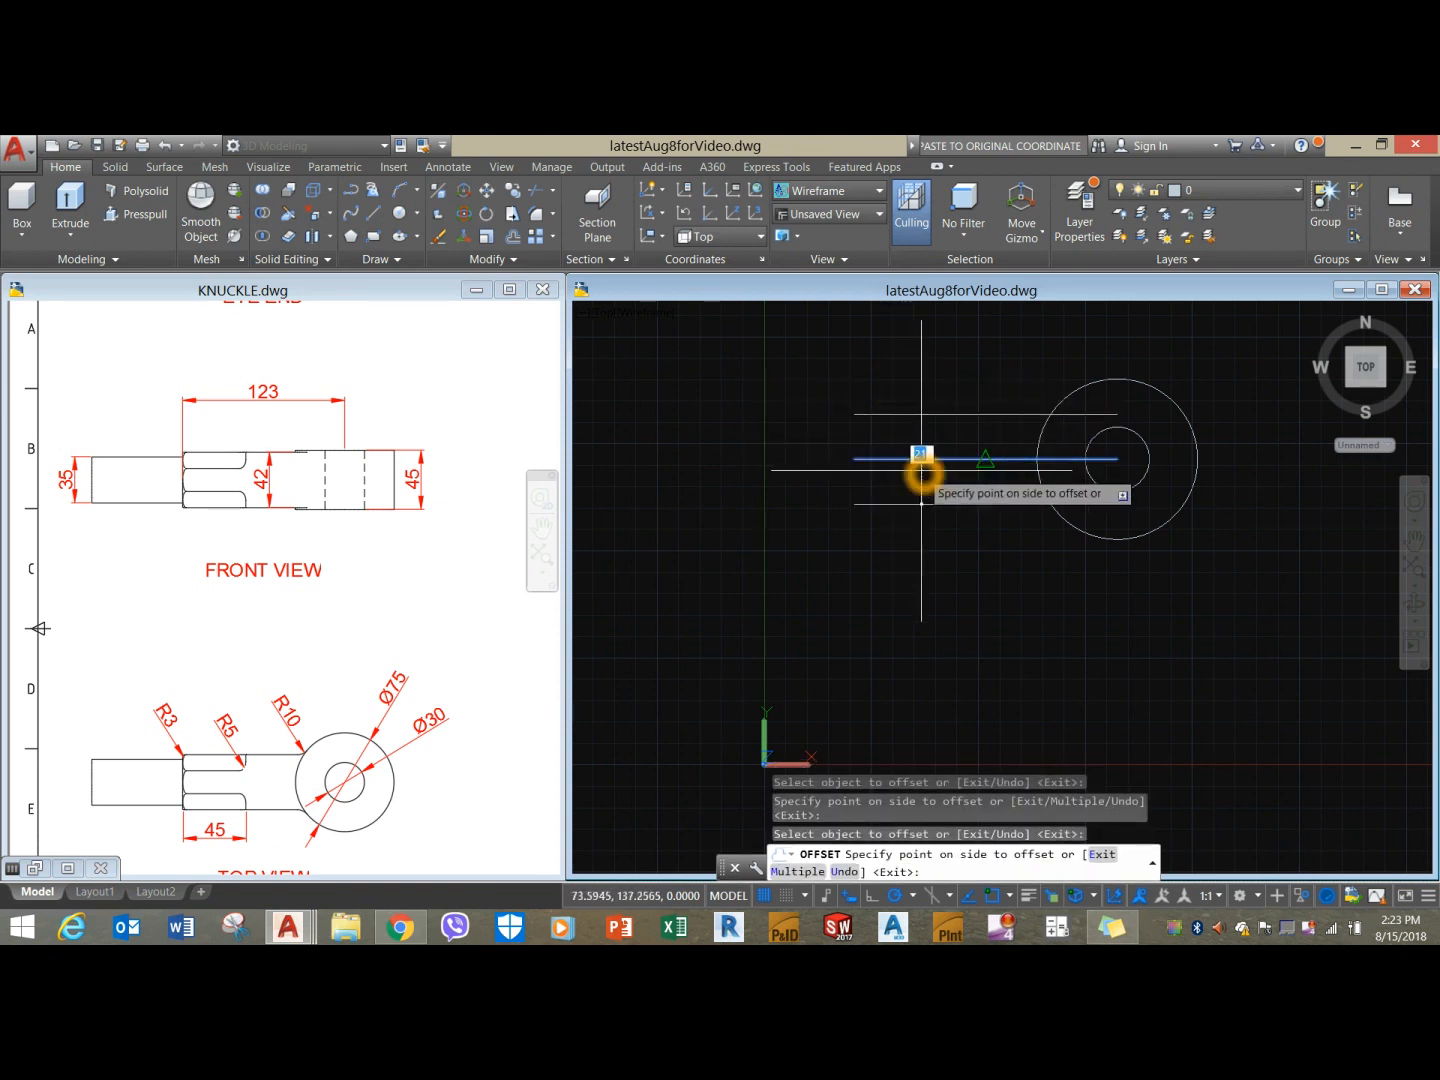
pyautogui.click(928, 491)
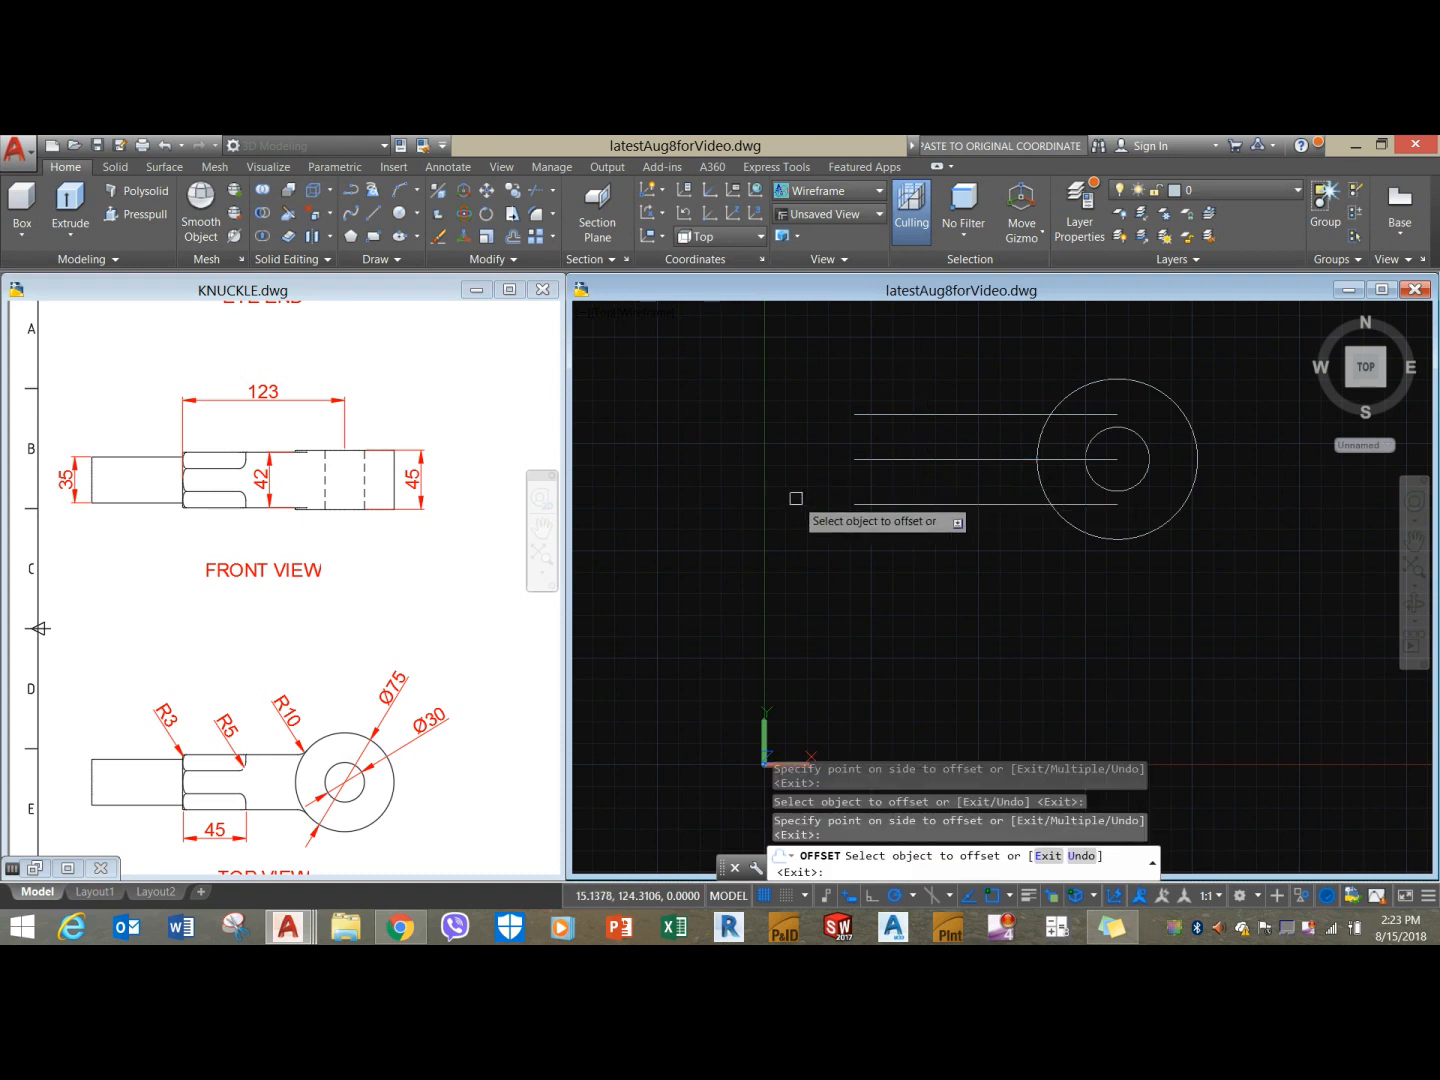
pyautogui.press('Return')
# Draw a vertical line connecting the free ends of the two offset lines to close the shank outline.
pyautogui.press('Return')
pyautogui.click(856, 503)
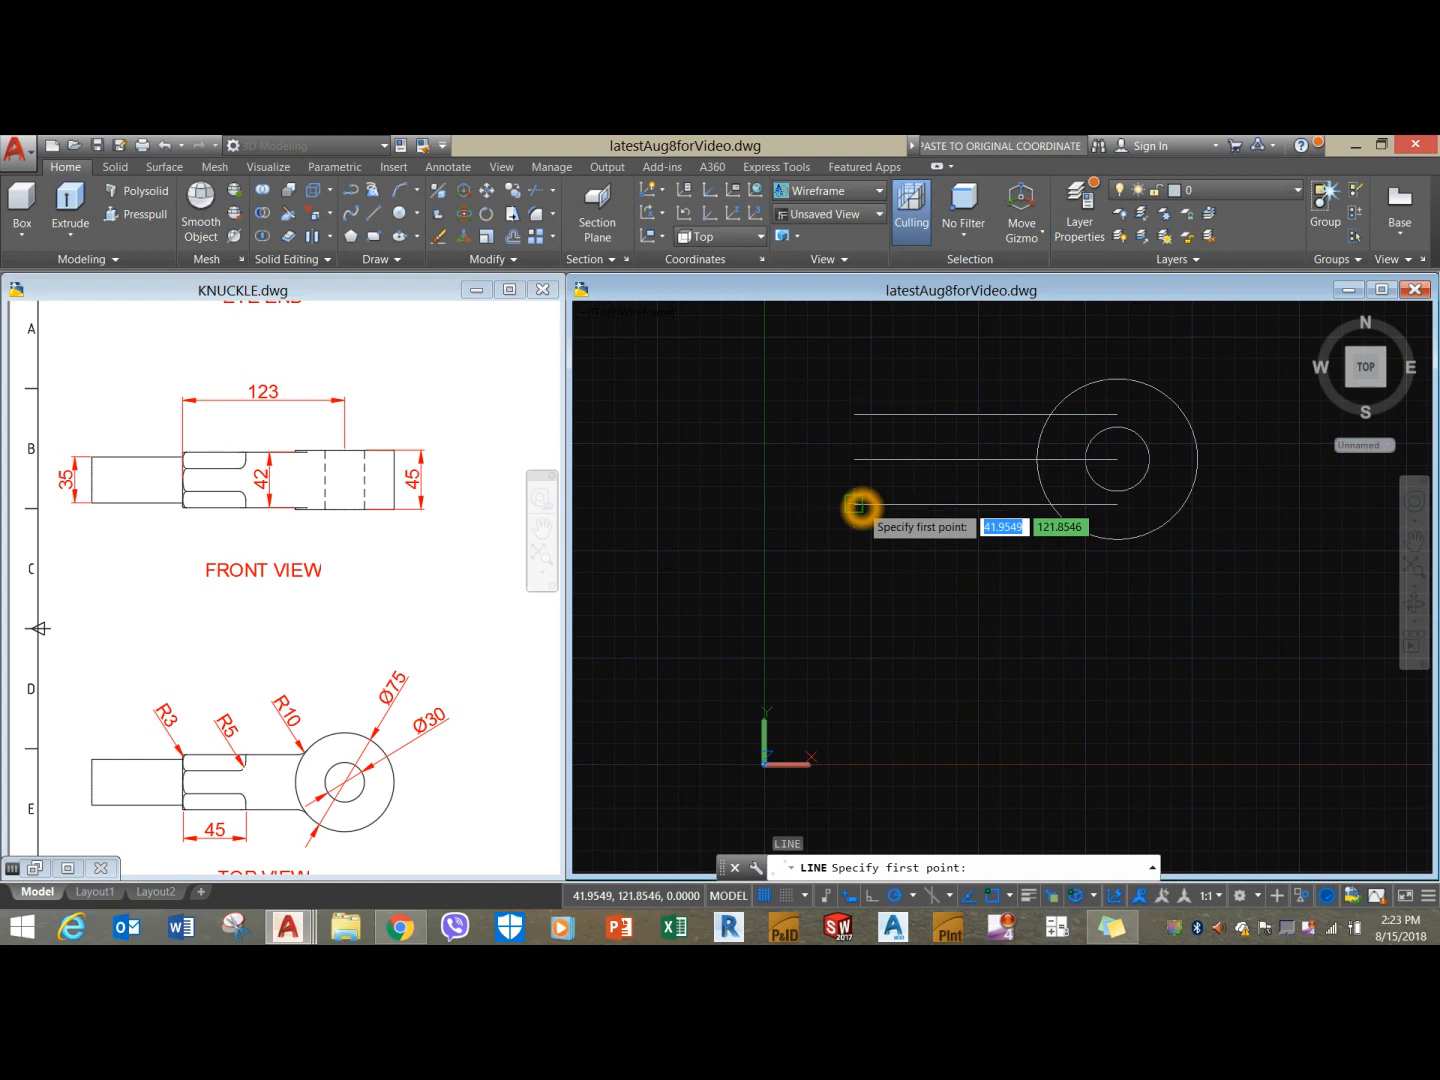
pyautogui.click(857, 413)
pyautogui.rightClick(890, 387)
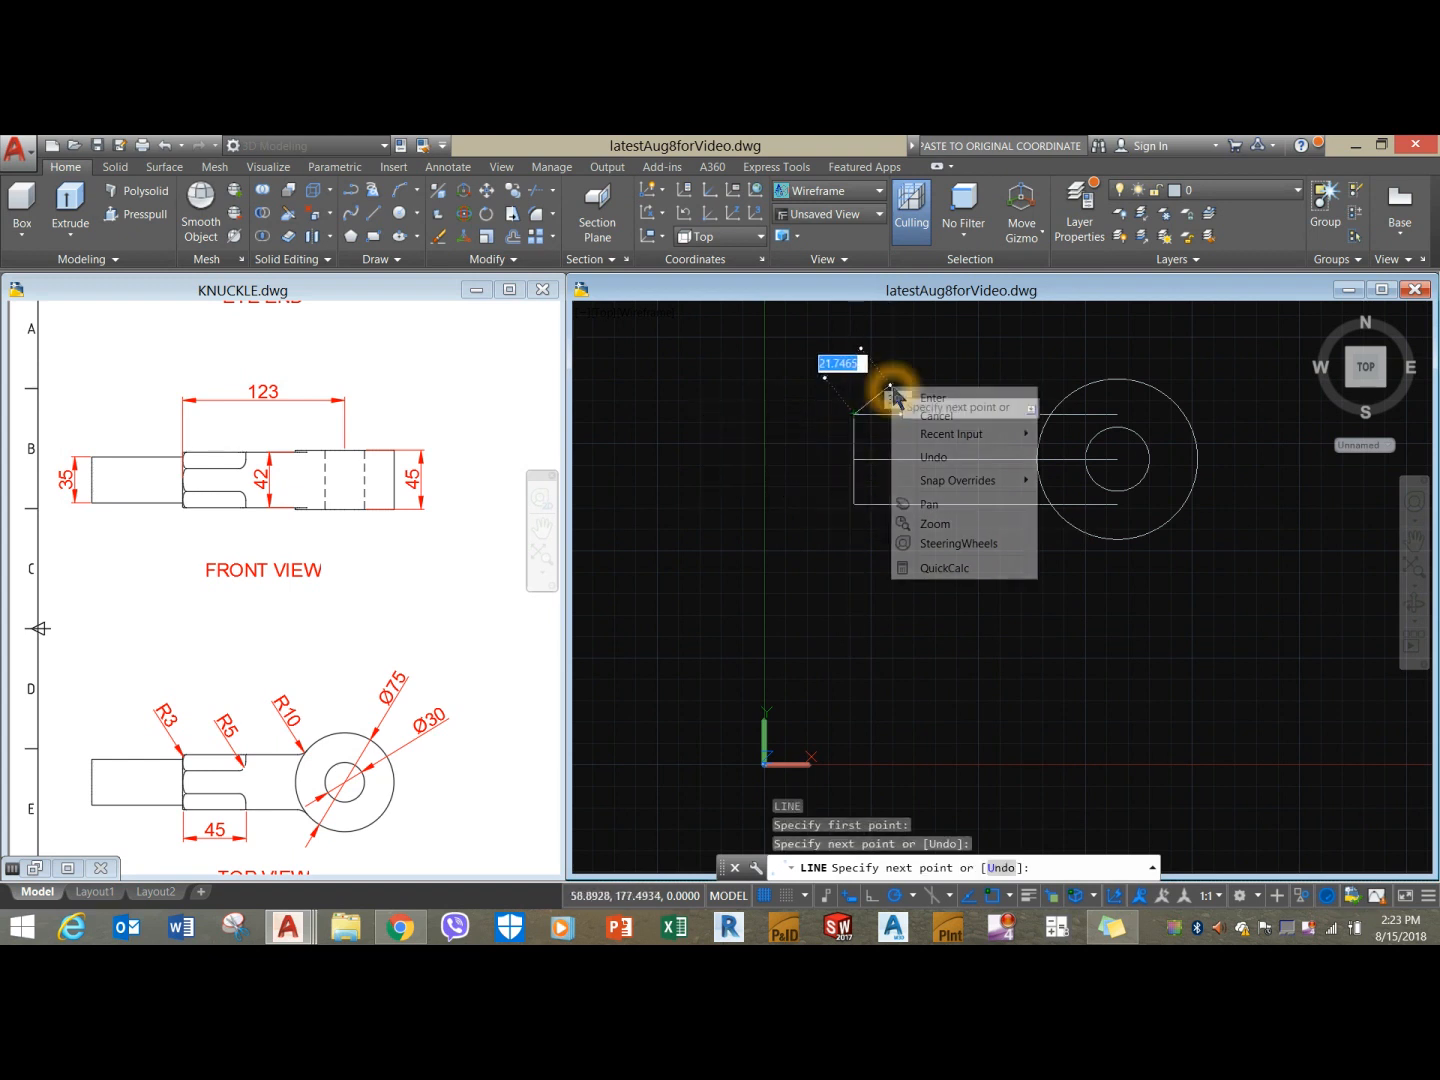
pyautogui.click(917, 400)
# Trim the parts of the three horizontal lines that lie inside the outer circle, using all objects as cutting edges.
pyautogui.scroll(-2, 911, 406)
pyautogui.moveTo(909, 409); pyautogui.dragTo(831, 427, button='middle')
pyautogui.press('Escape')
pyautogui.scroll(2, 904, 440)
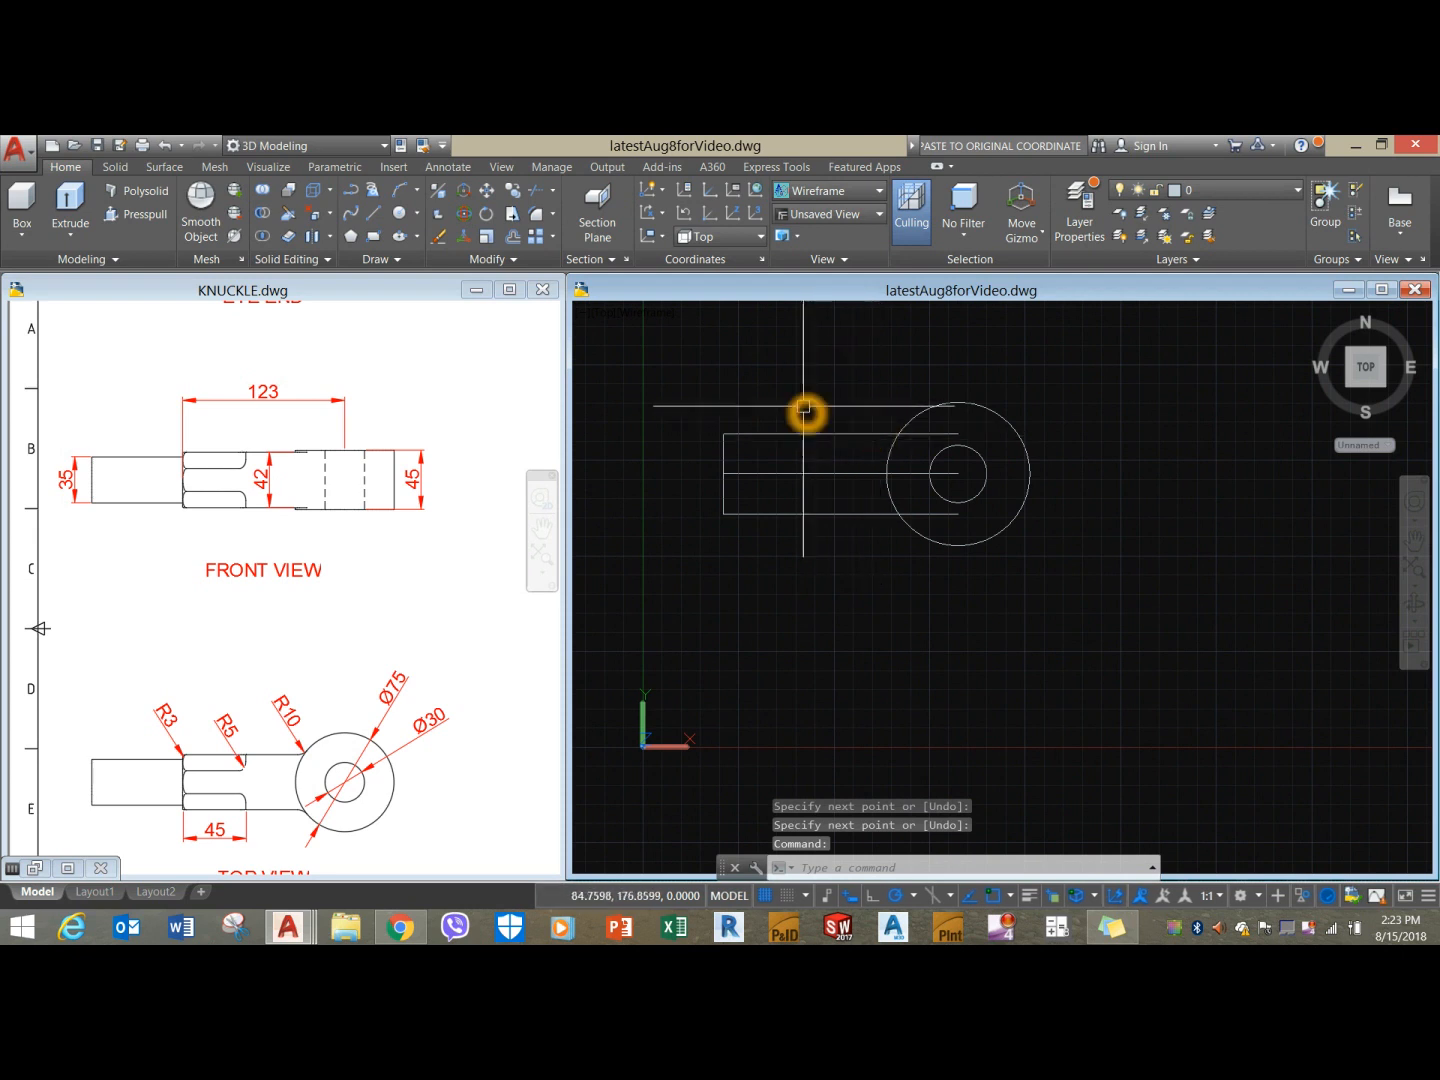
pyautogui.write('tr')
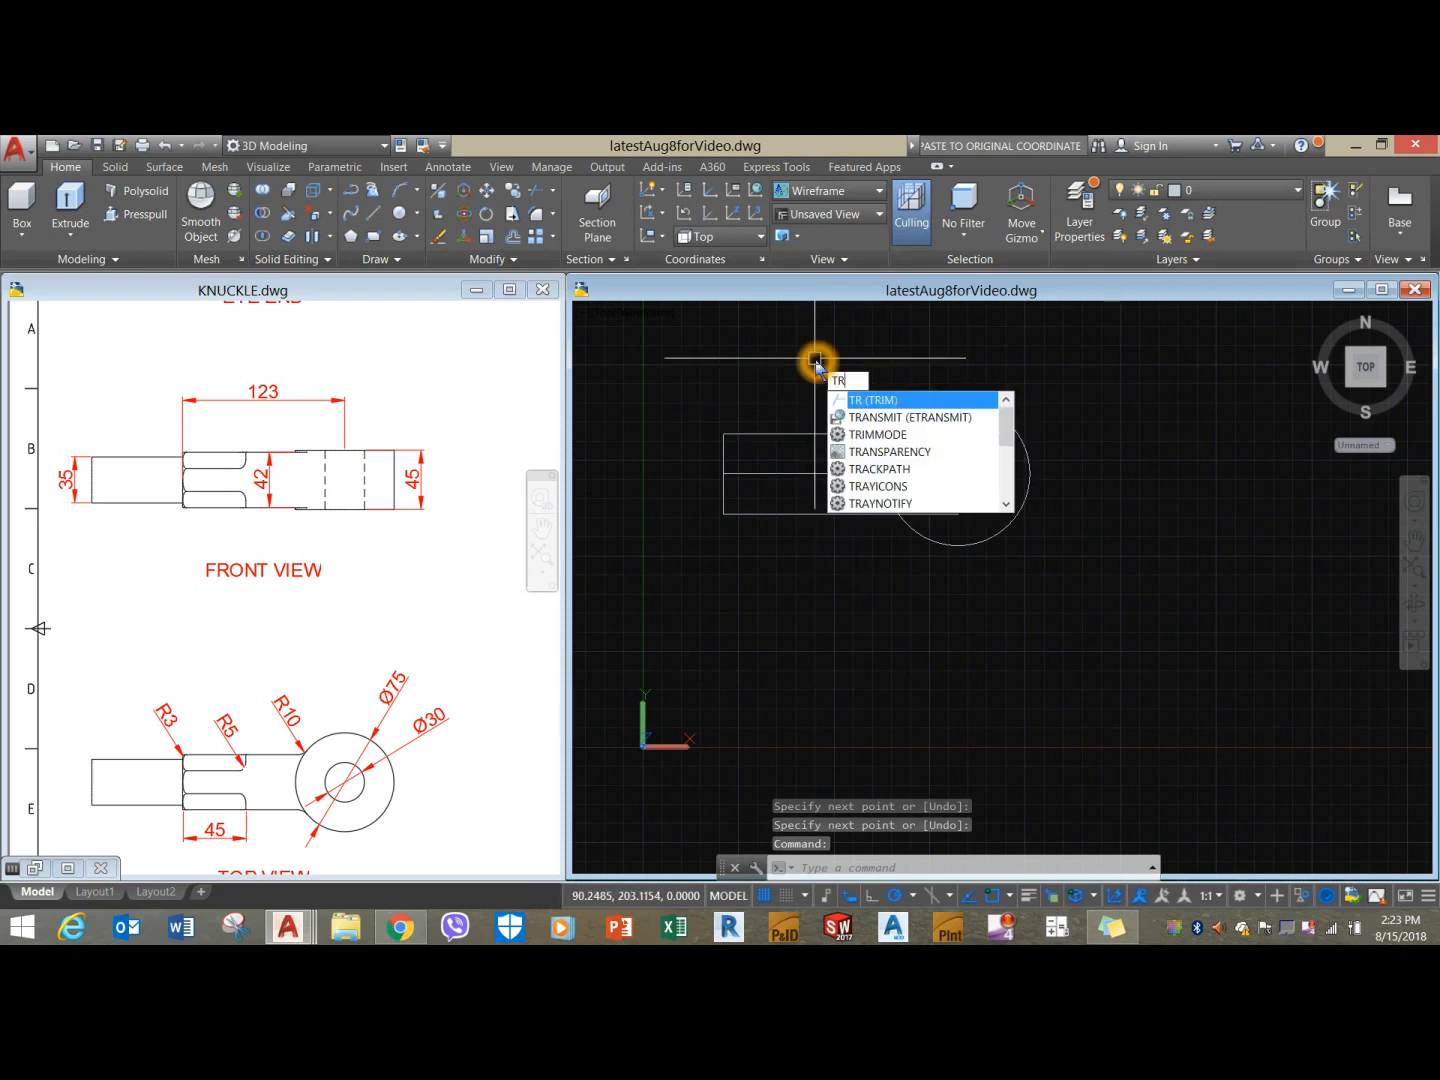
pyautogui.press('Return')
pyautogui.press('Return')
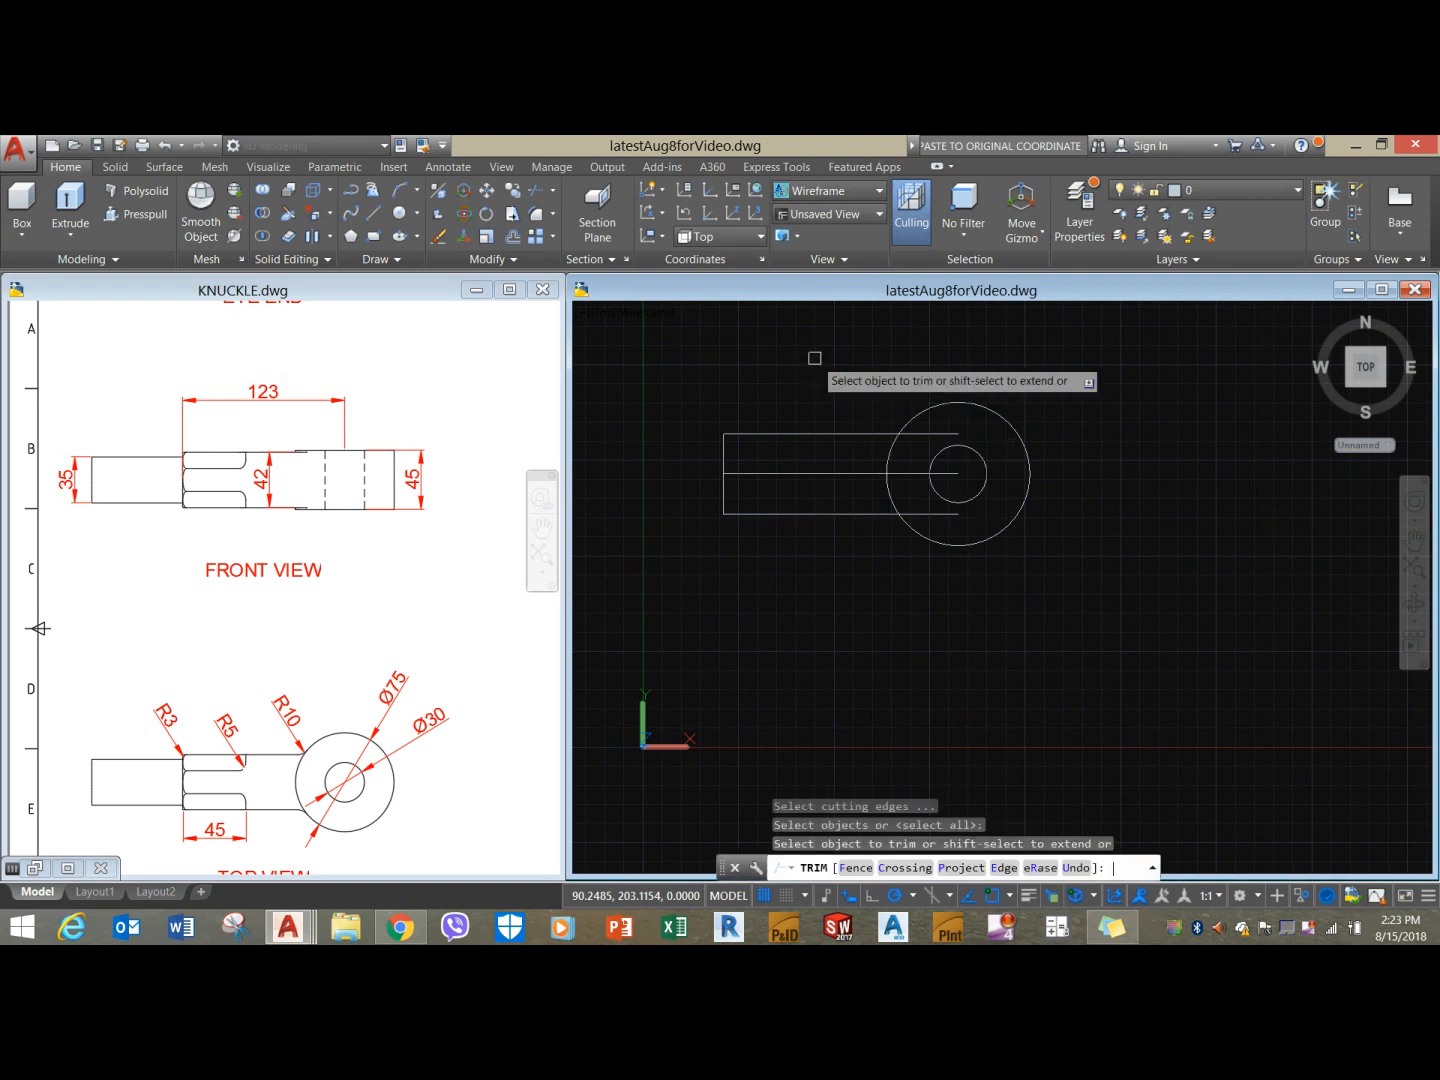
pyautogui.scroll(2, 947, 442)
pyautogui.click(938, 429)
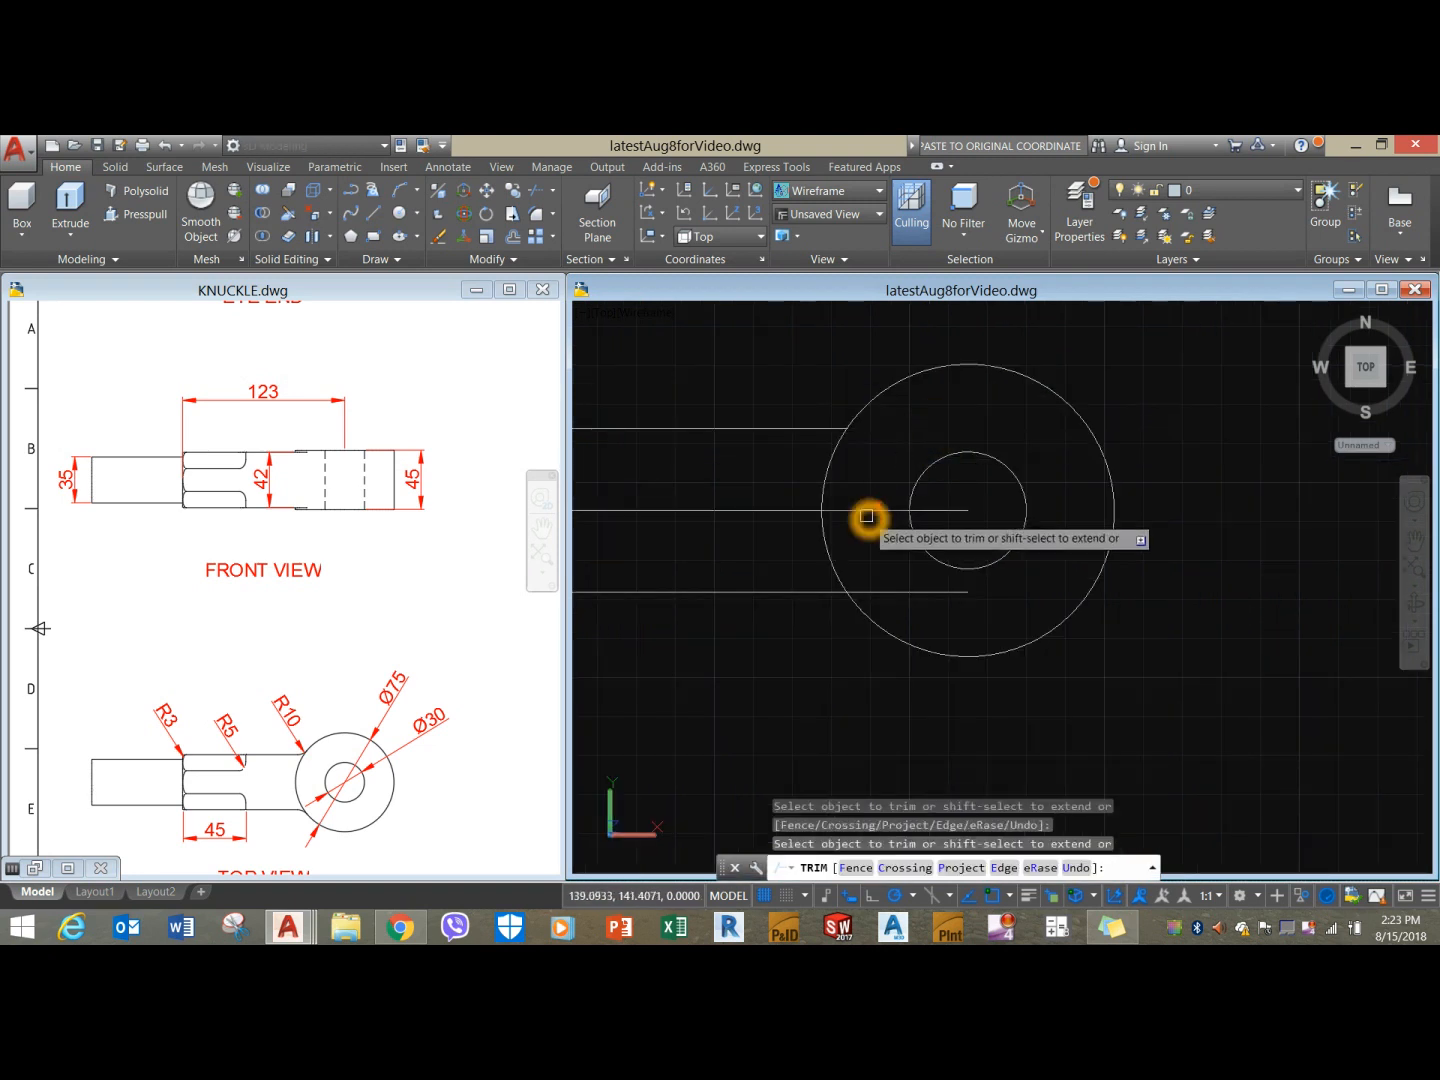
pyautogui.click(965, 509)
pyautogui.click(860, 510)
pyautogui.click(923, 592)
# Trim the outer circle down to the arc between the shank edges and delete the shank's centerline.
pyautogui.scroll(-3, 903, 582)
pyautogui.click(932, 493)
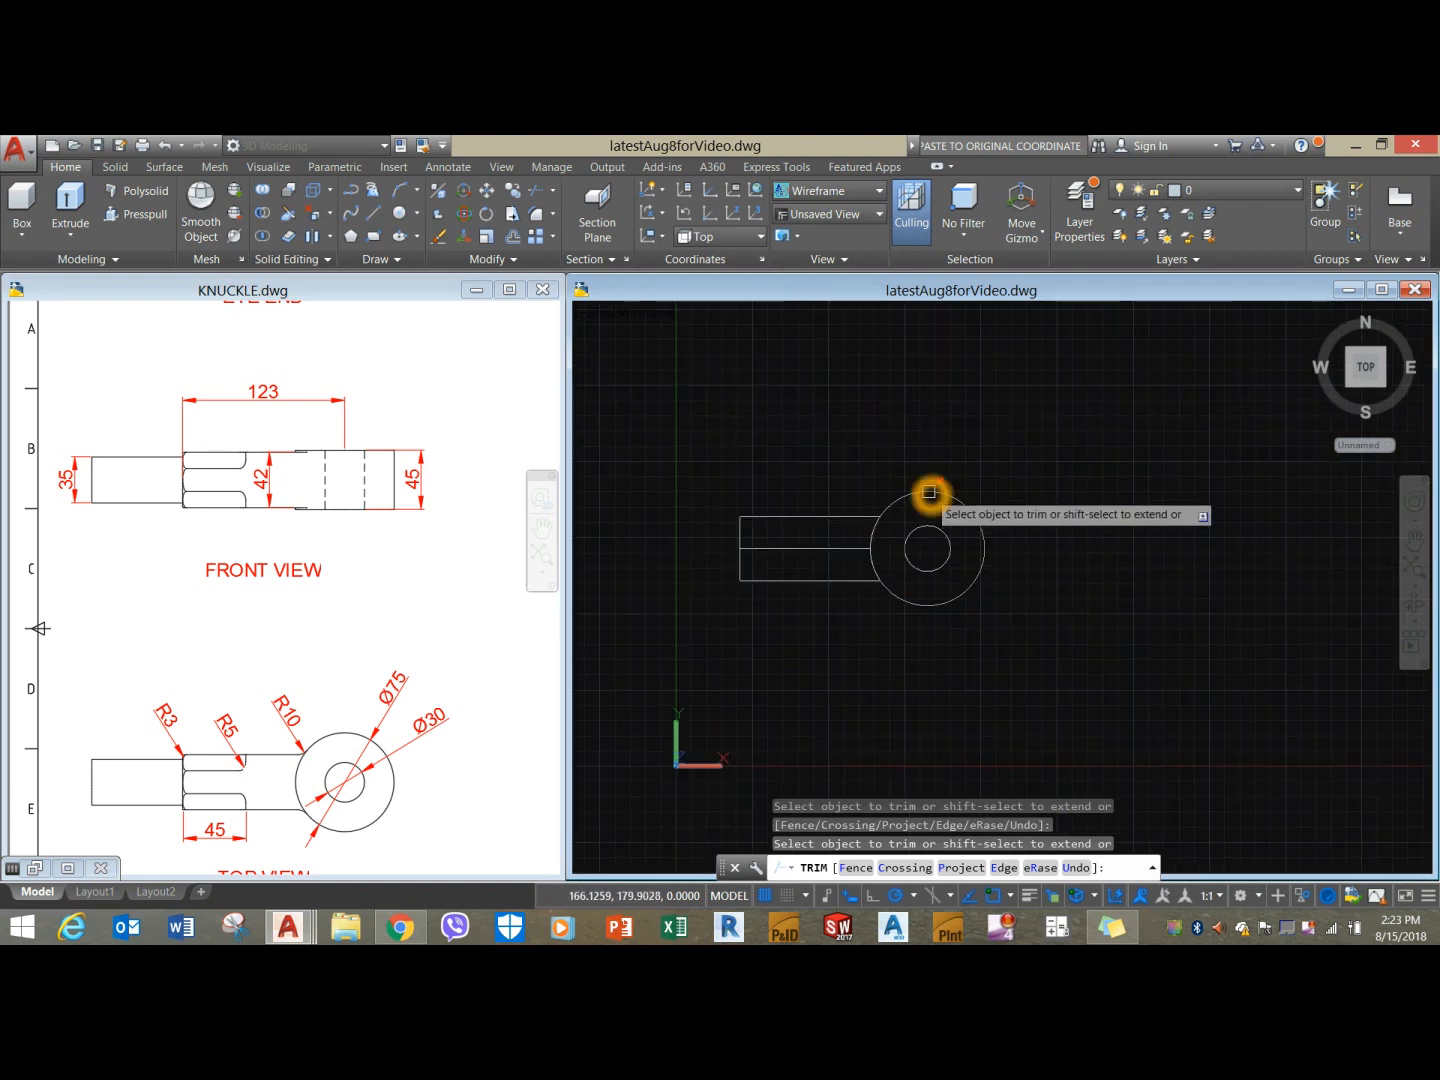
pyautogui.click(830, 566)
pyautogui.rightClick(913, 456)
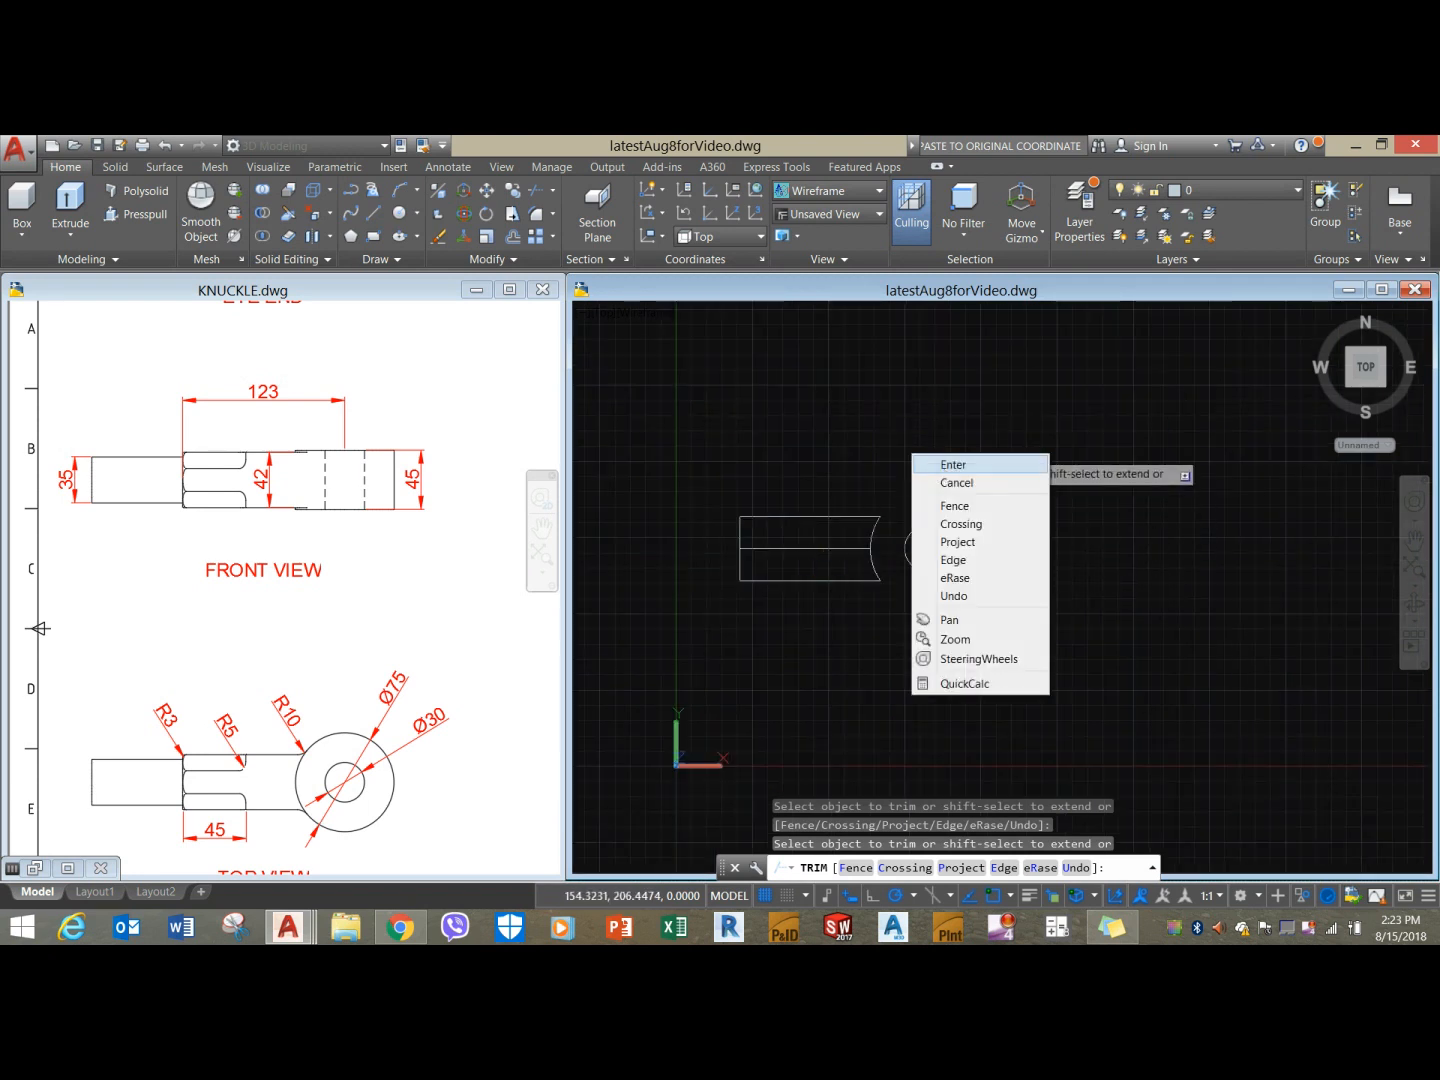
pyautogui.click(938, 463)
pyautogui.click(797, 547)
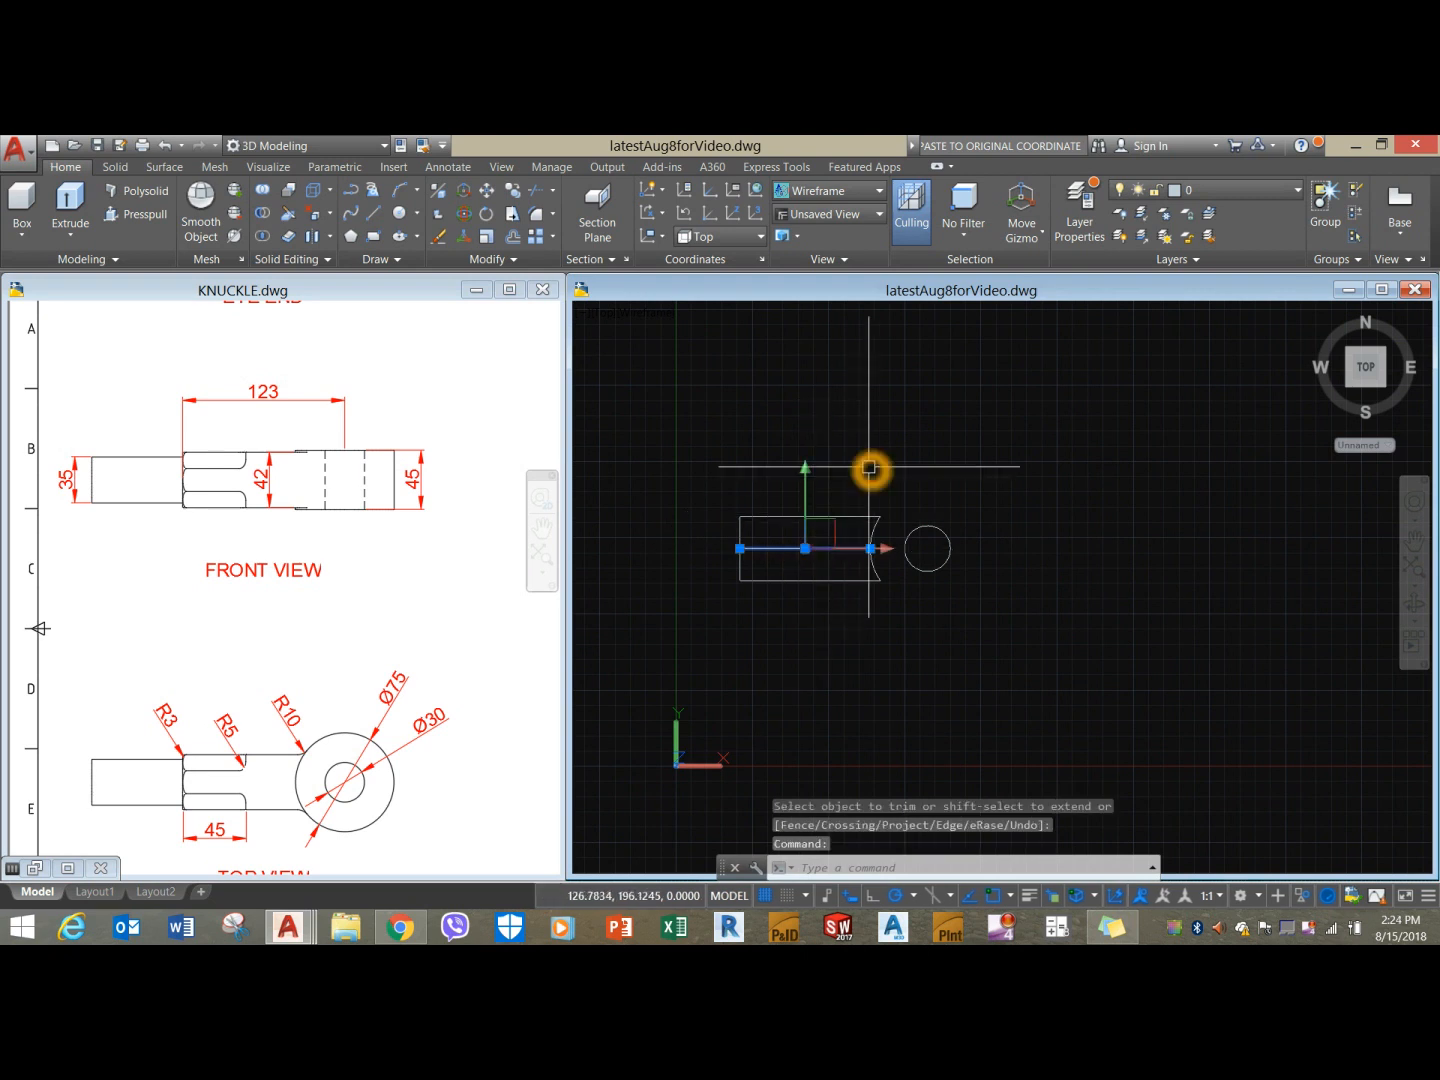
pyautogui.press('Delete')
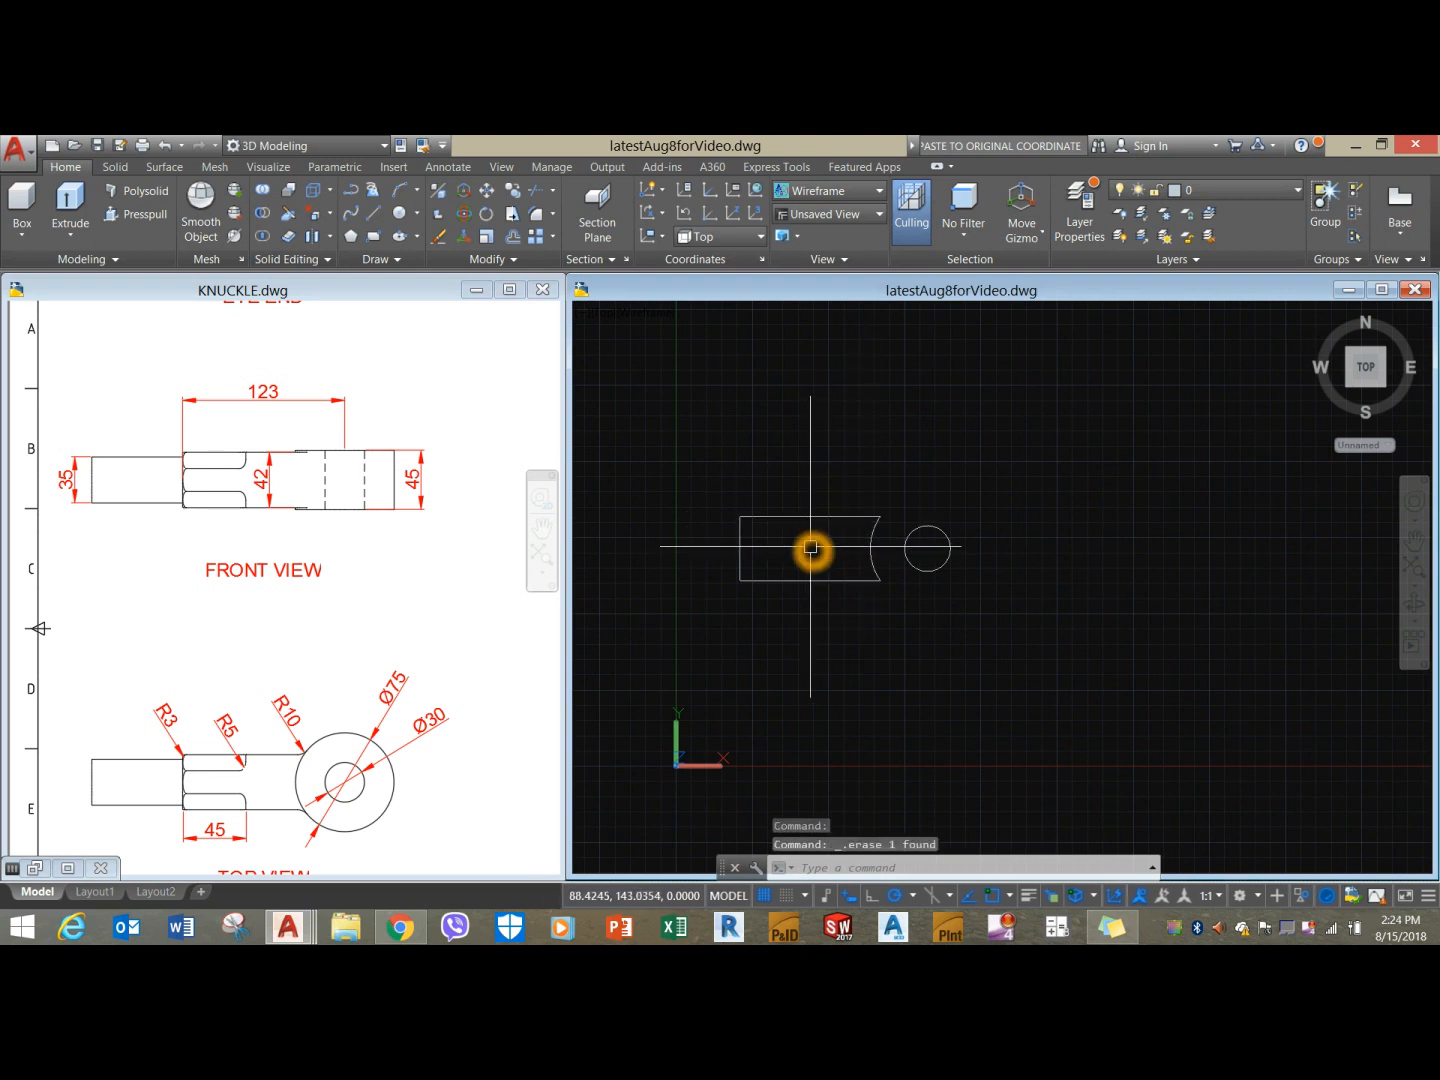
# Join the three shank lines and the arc into one closed polyline.
pyautogui.click(830, 463)
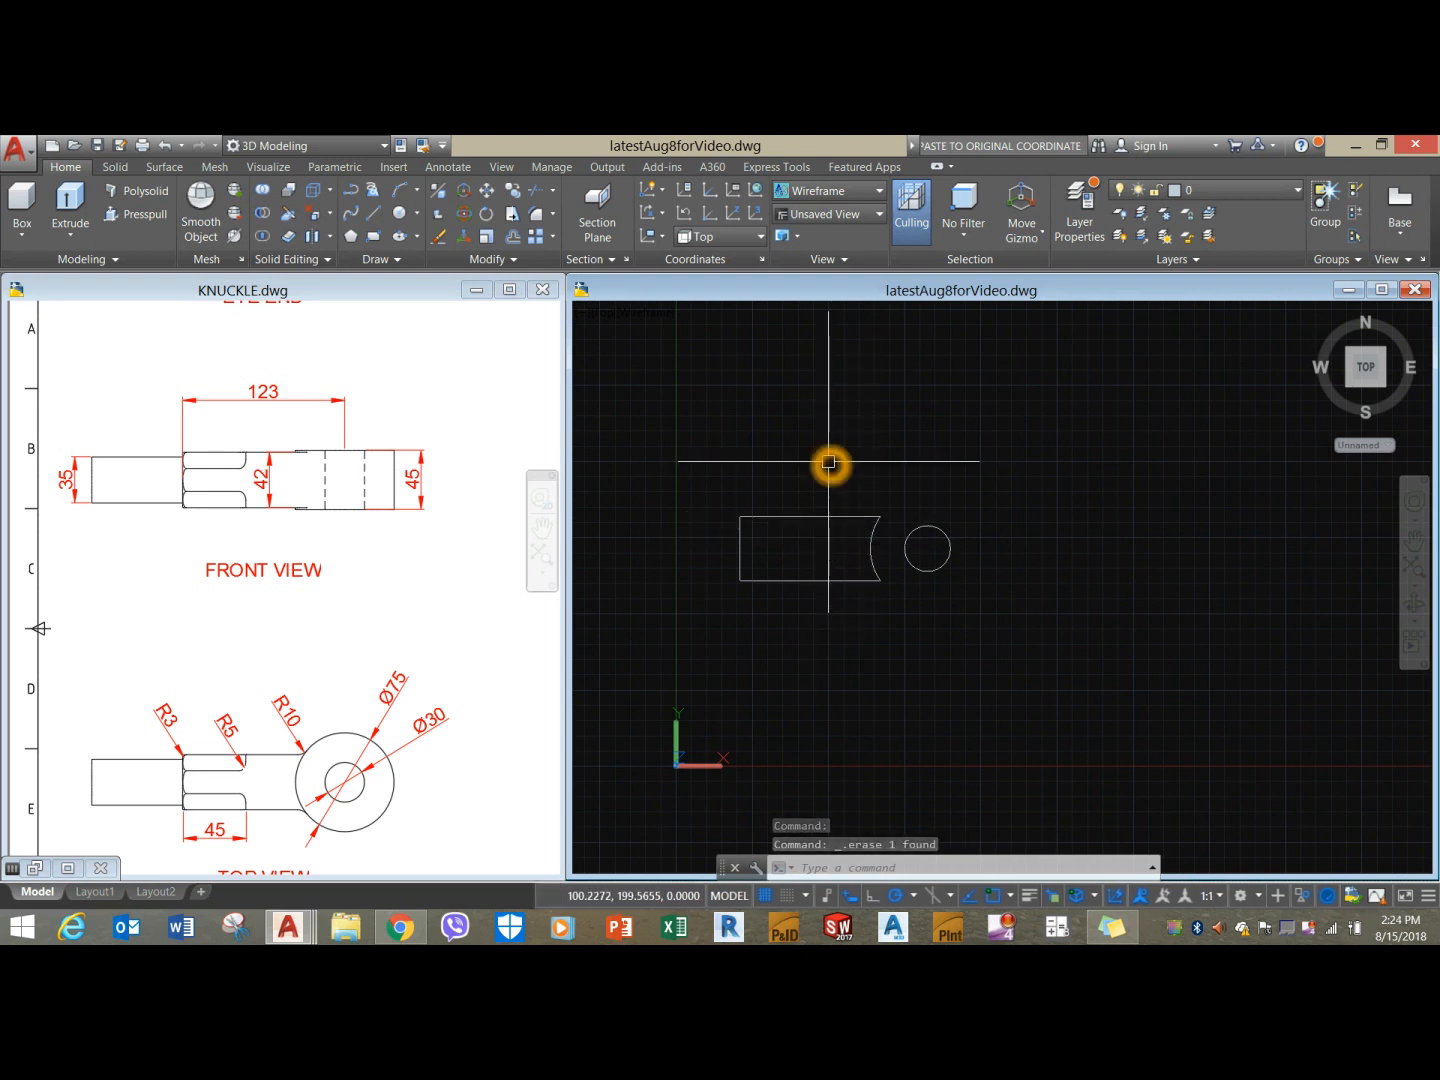
pyautogui.press('Return')
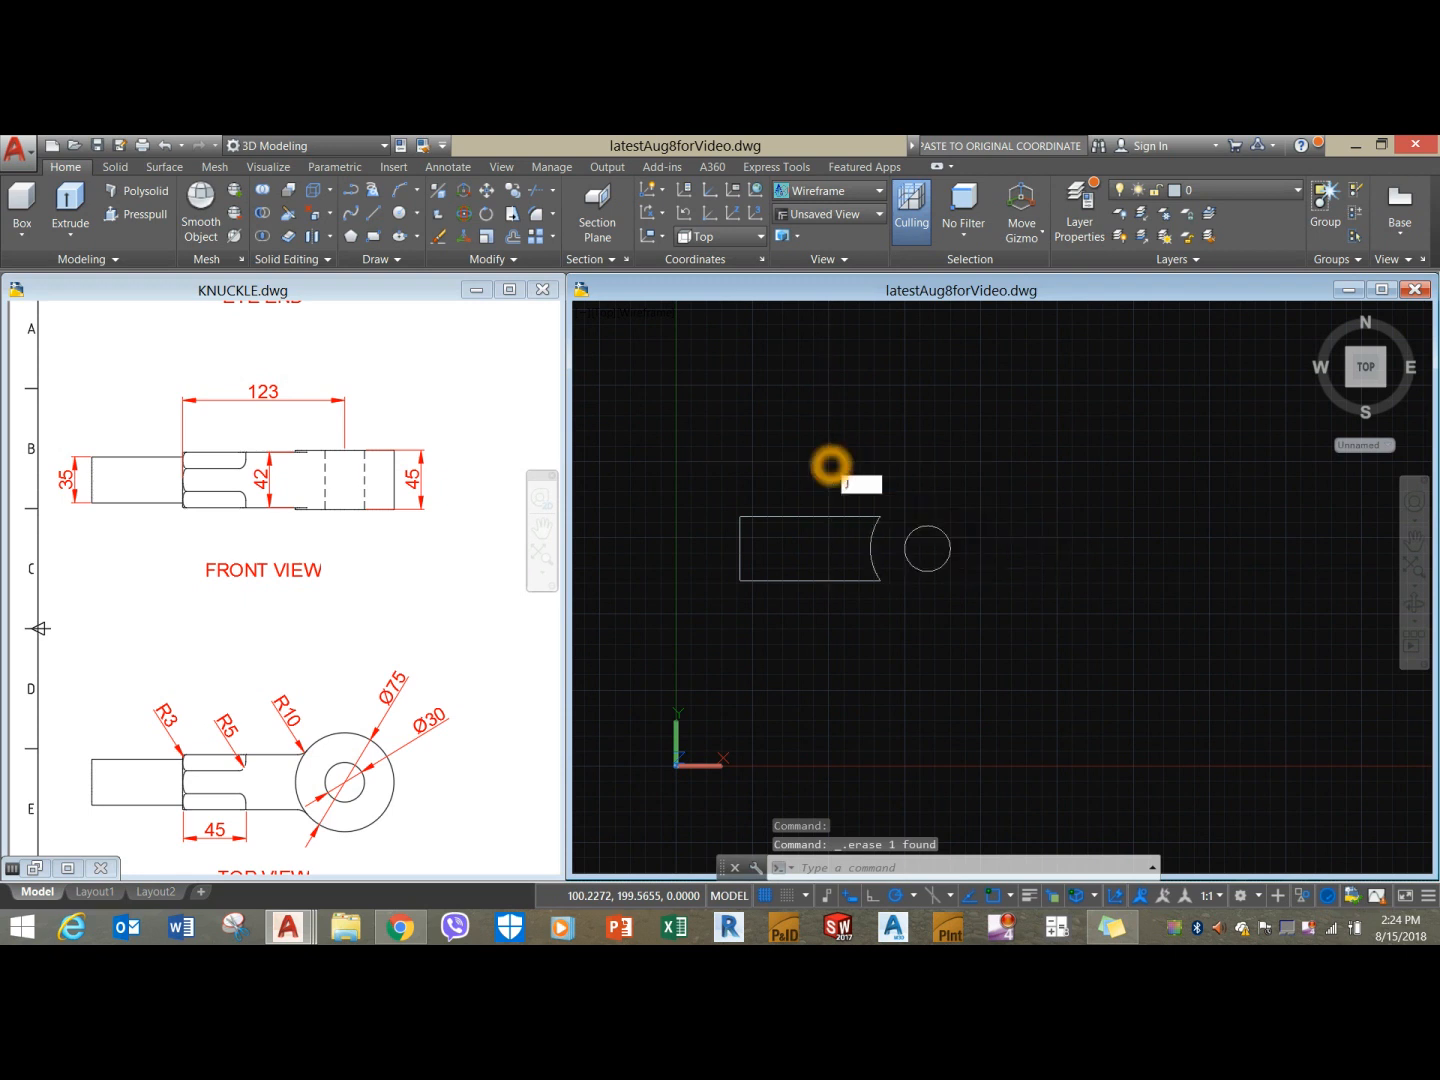
pyautogui.click(883, 614)
pyautogui.click(689, 463)
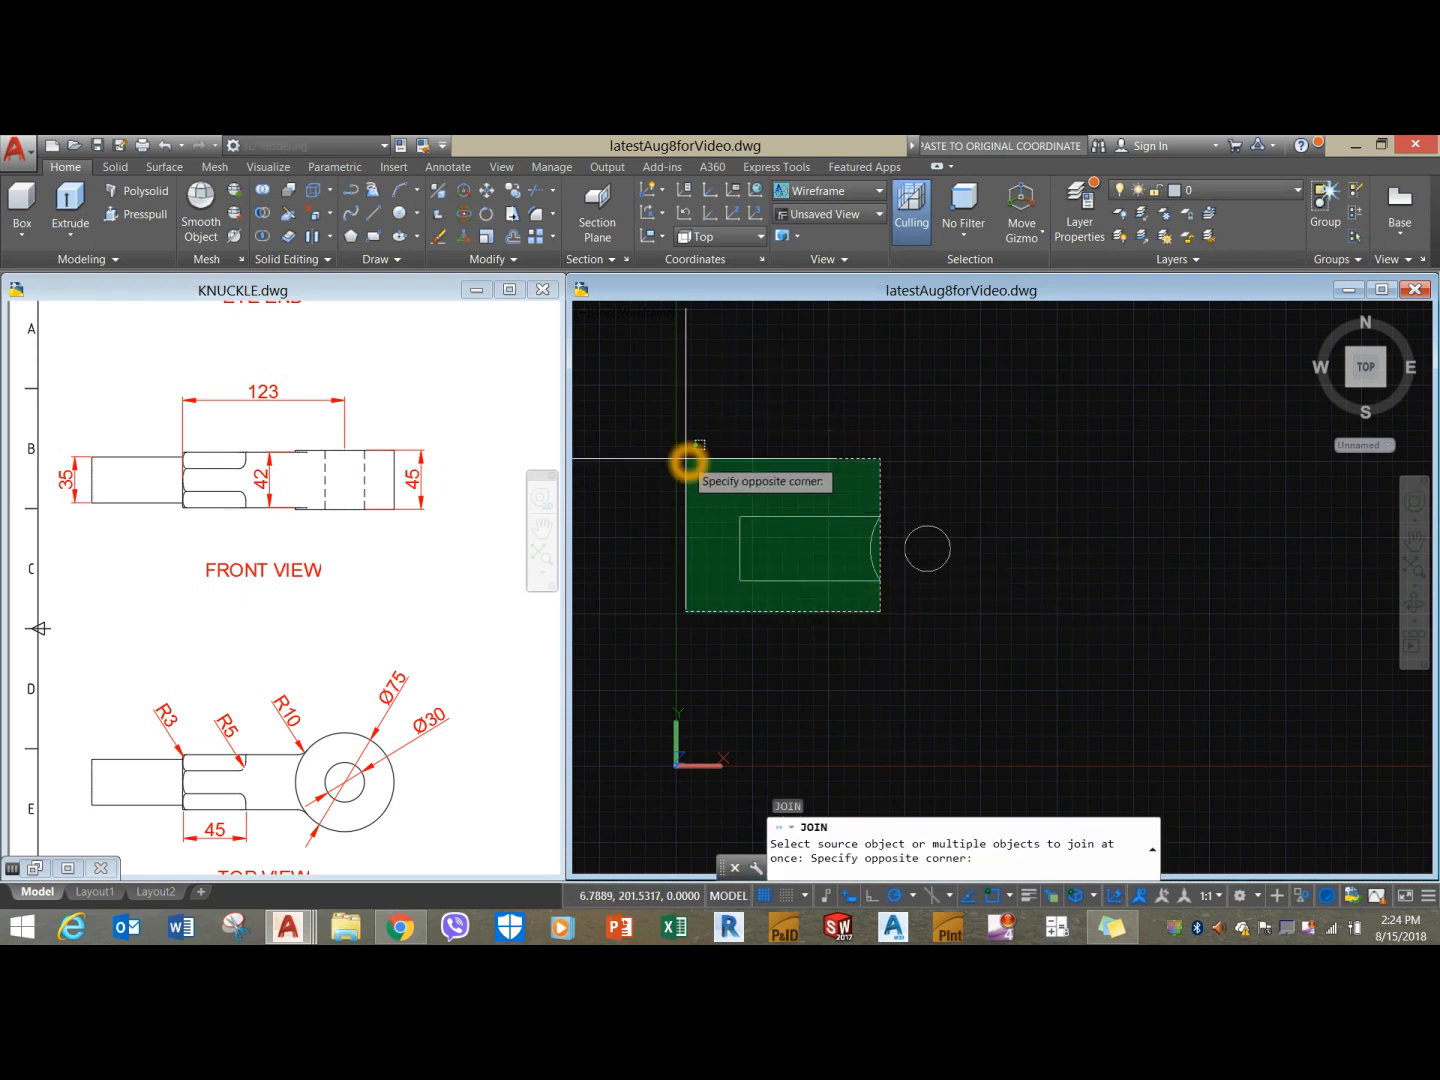
pyautogui.click(808, 427)
pyautogui.press('Return')
pyautogui.click(833, 516)
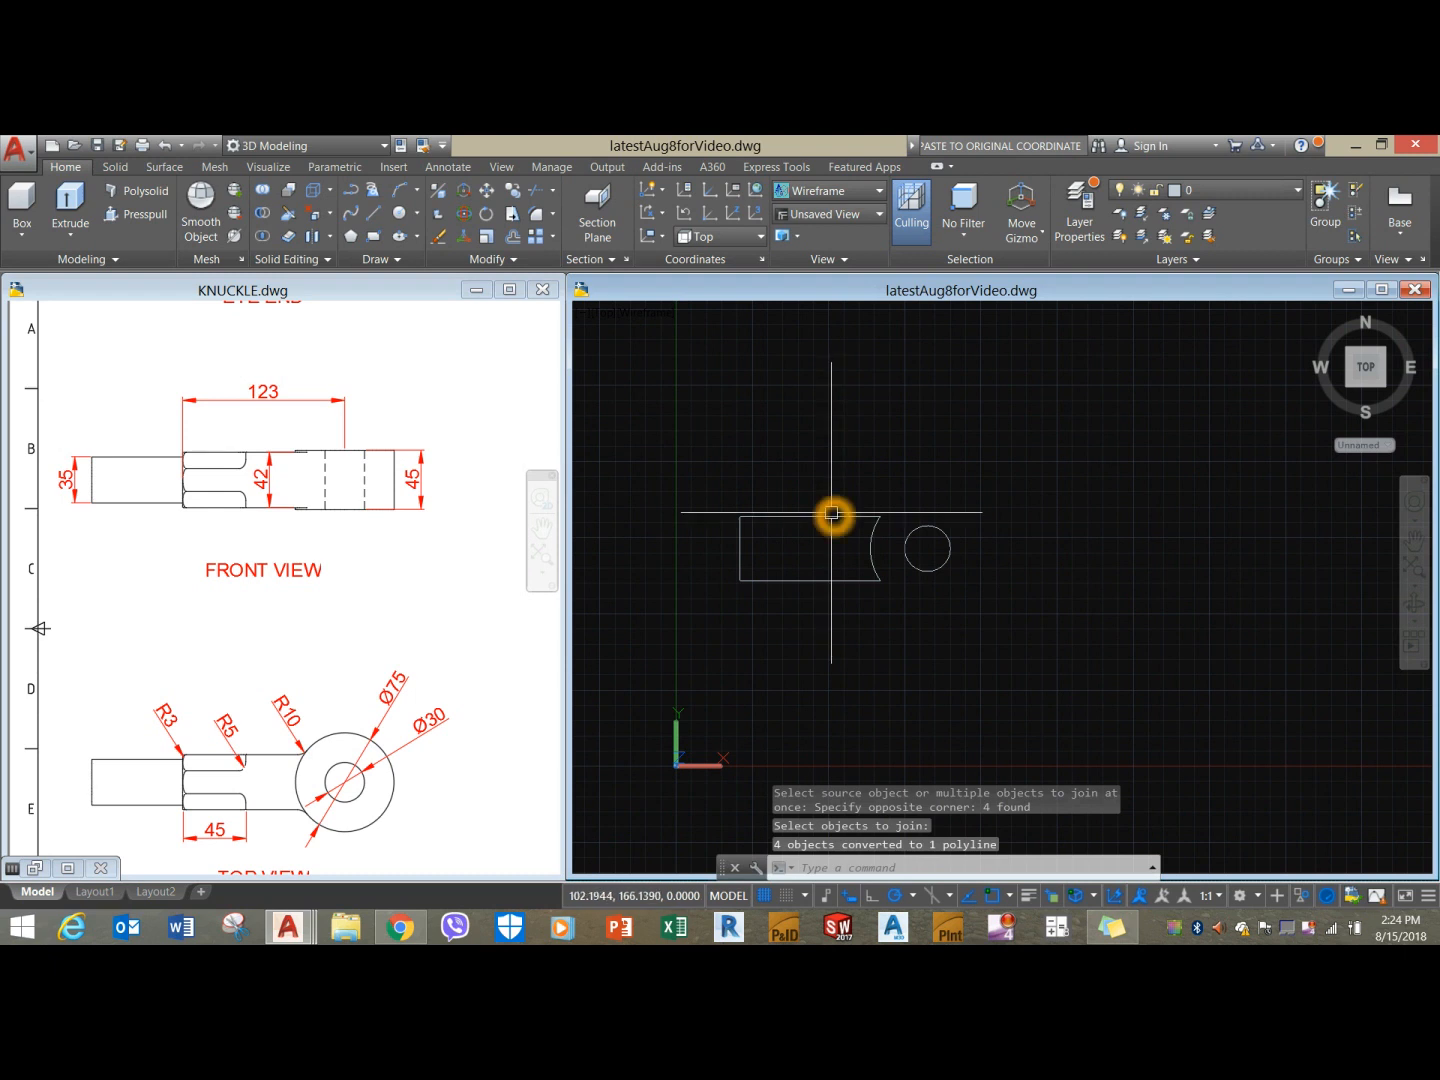
pyautogui.press('Escape')
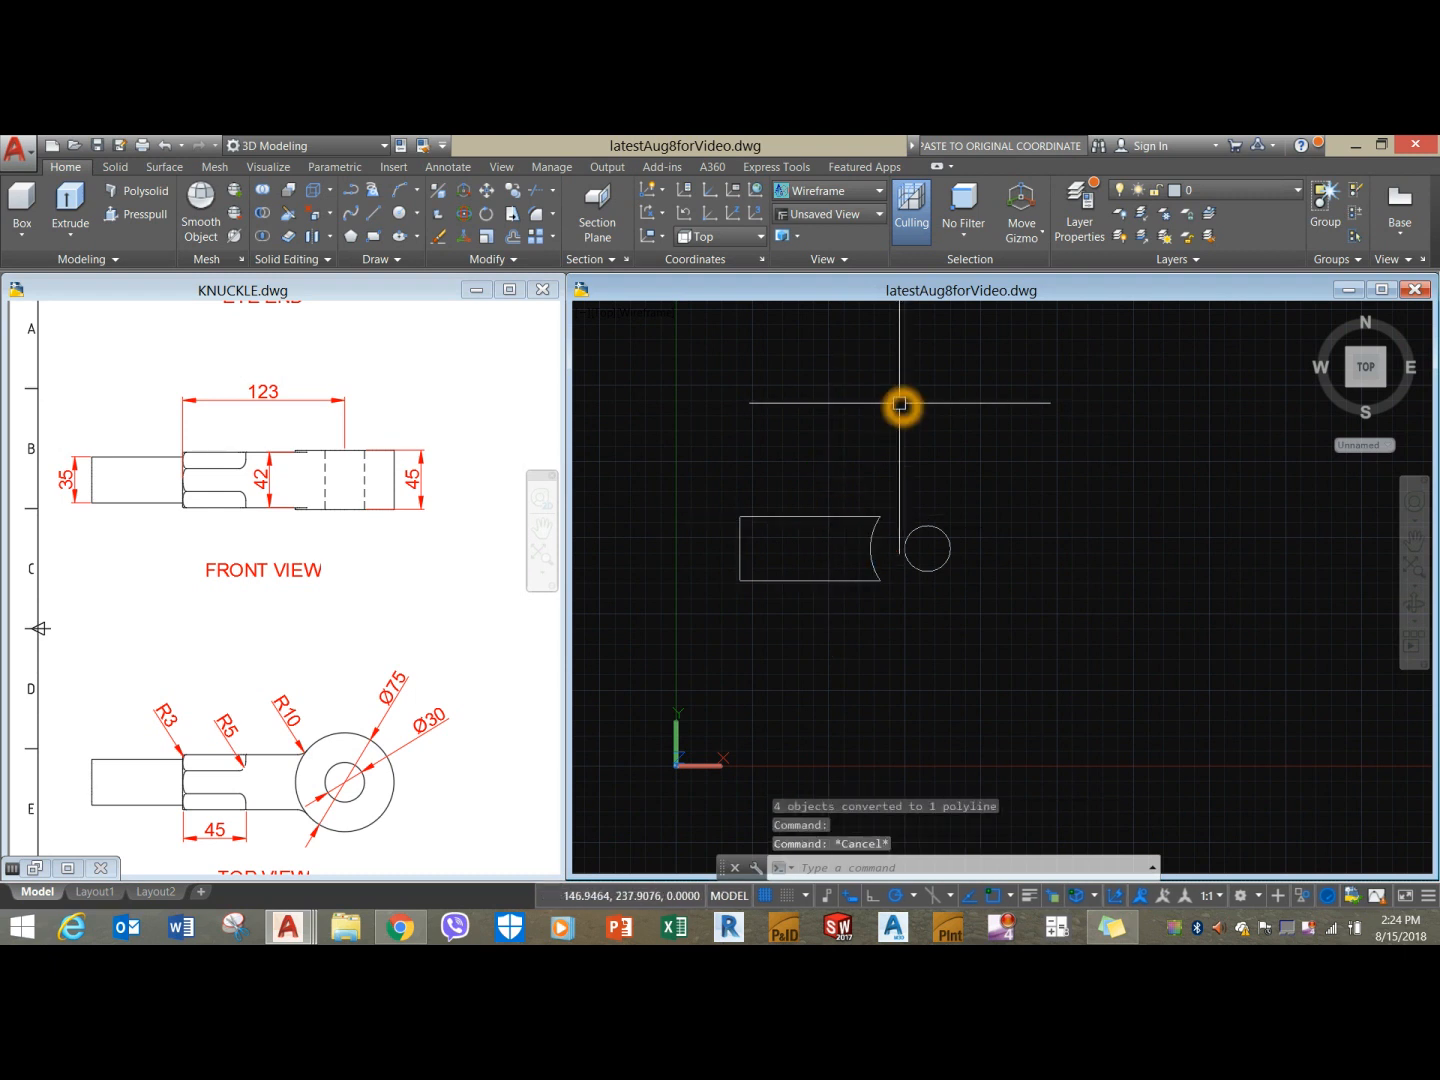
# Redraw the eye's outer circle from the hole's center through the corner where the shank edge meets the arc.
pyautogui.write('c')
pyautogui.press('Return')
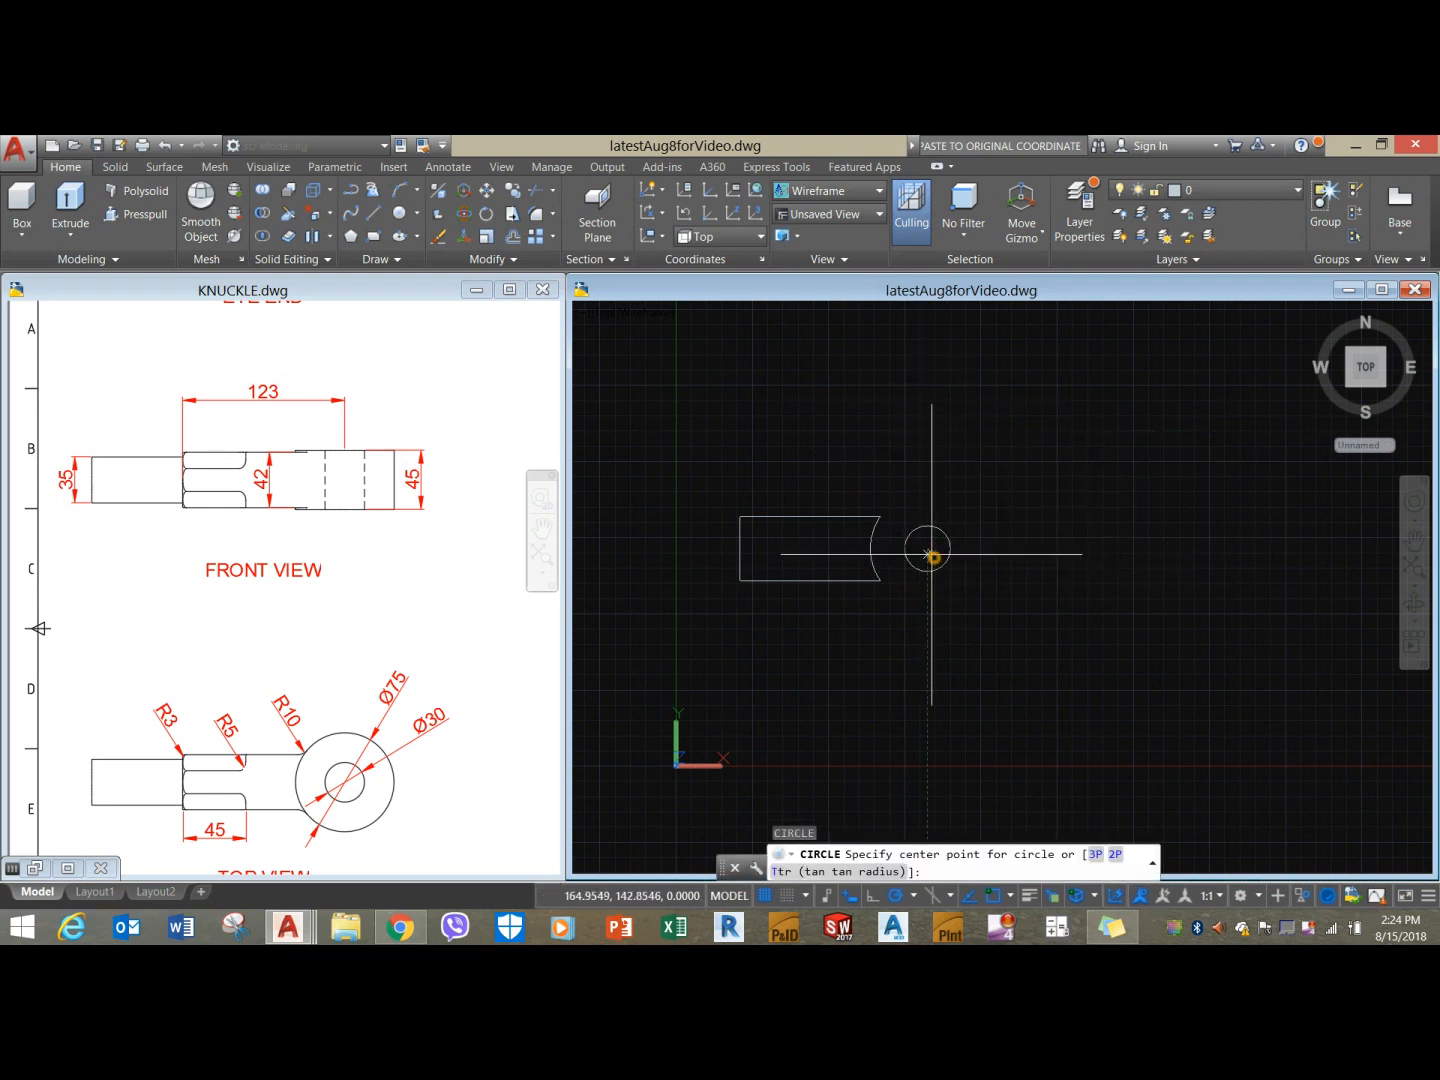
pyautogui.click(930, 548)
pyautogui.click(880, 518)
pyautogui.moveTo(869, 514); pyautogui.dragTo(903, 487, button='middle')
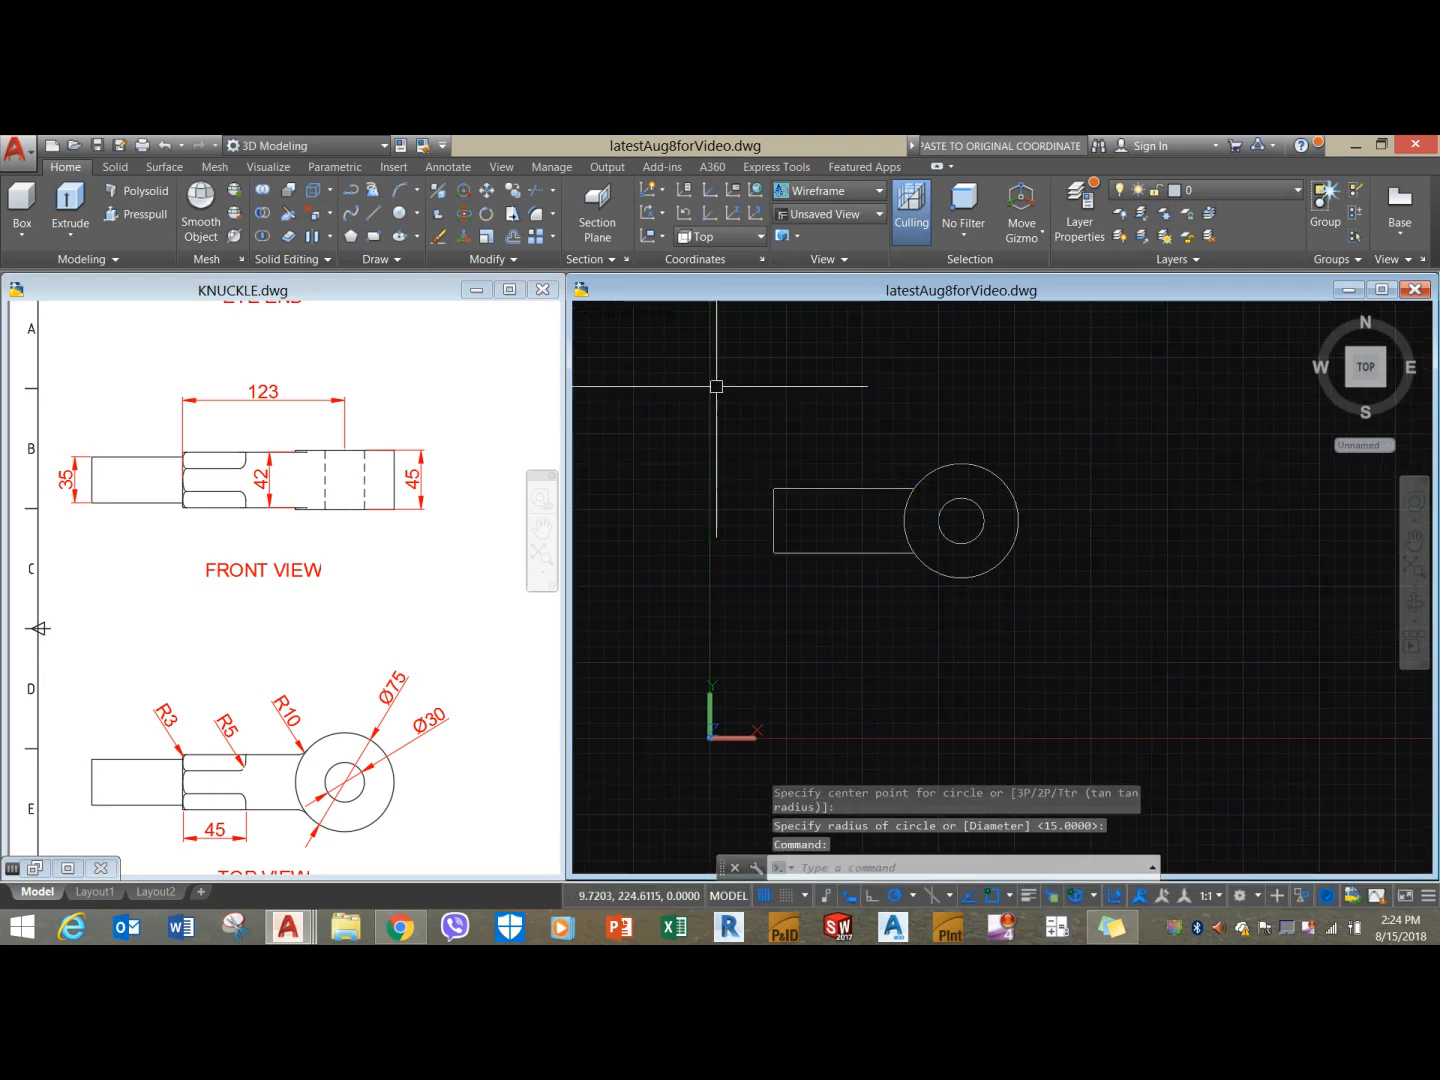
# Switch to the SW isometric view and extrude the closed shank polyline upward by 21.
pyautogui.click(605, 316)
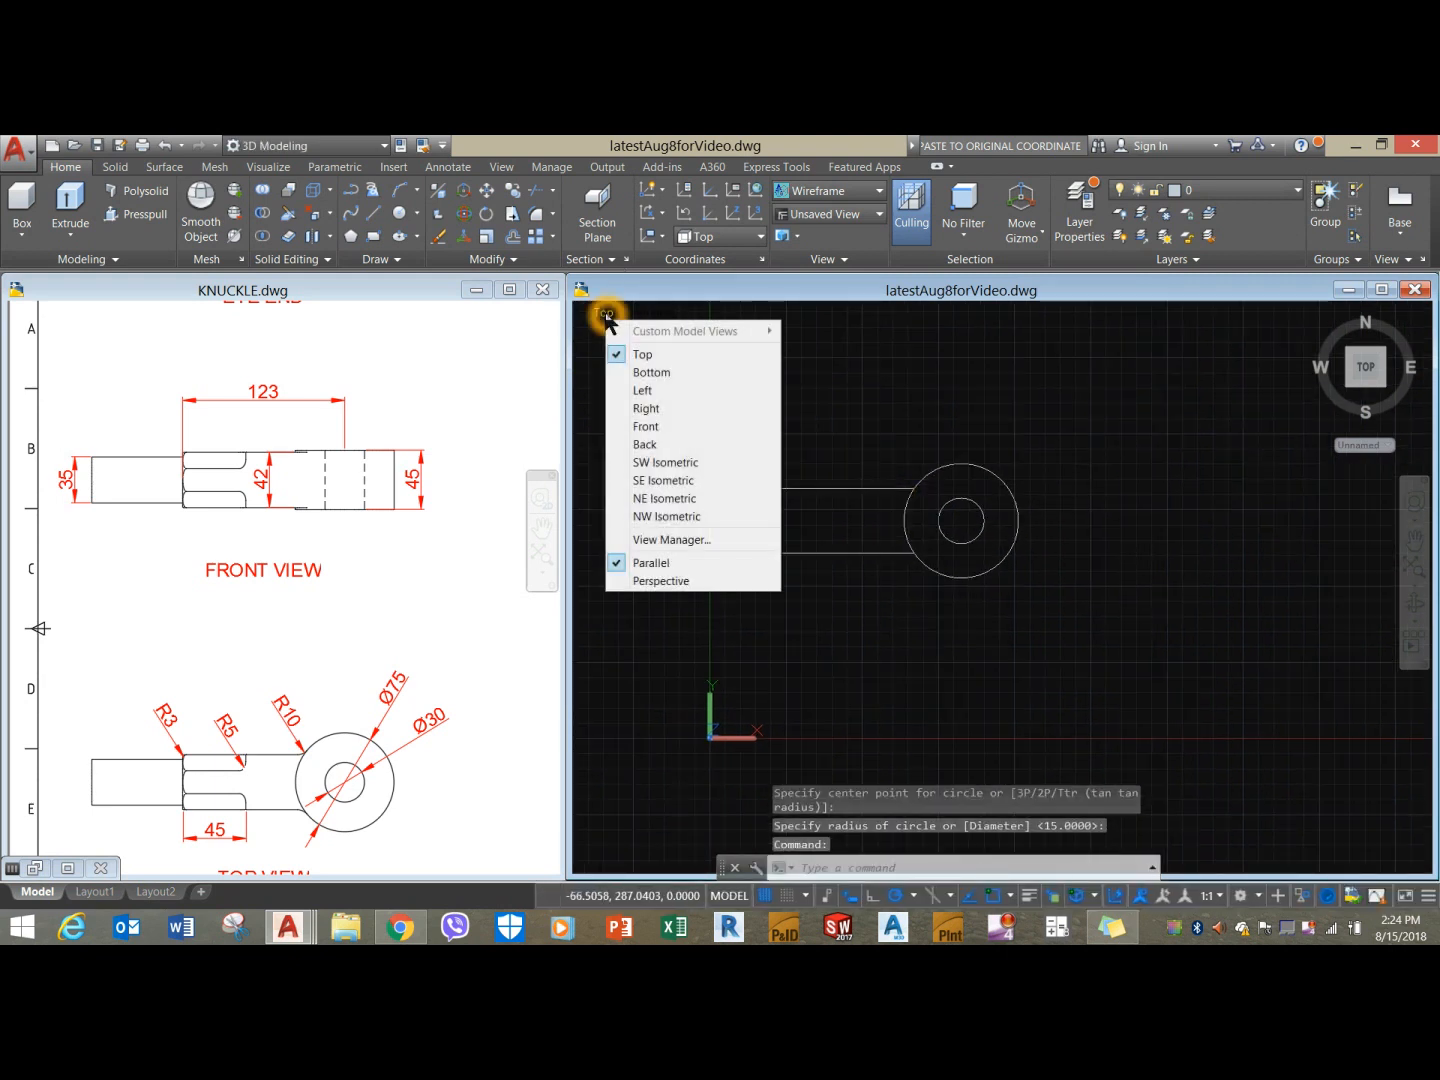
pyautogui.click(685, 460)
pyautogui.moveTo(1058, 603); pyautogui.dragTo(1032, 560, button='middle')
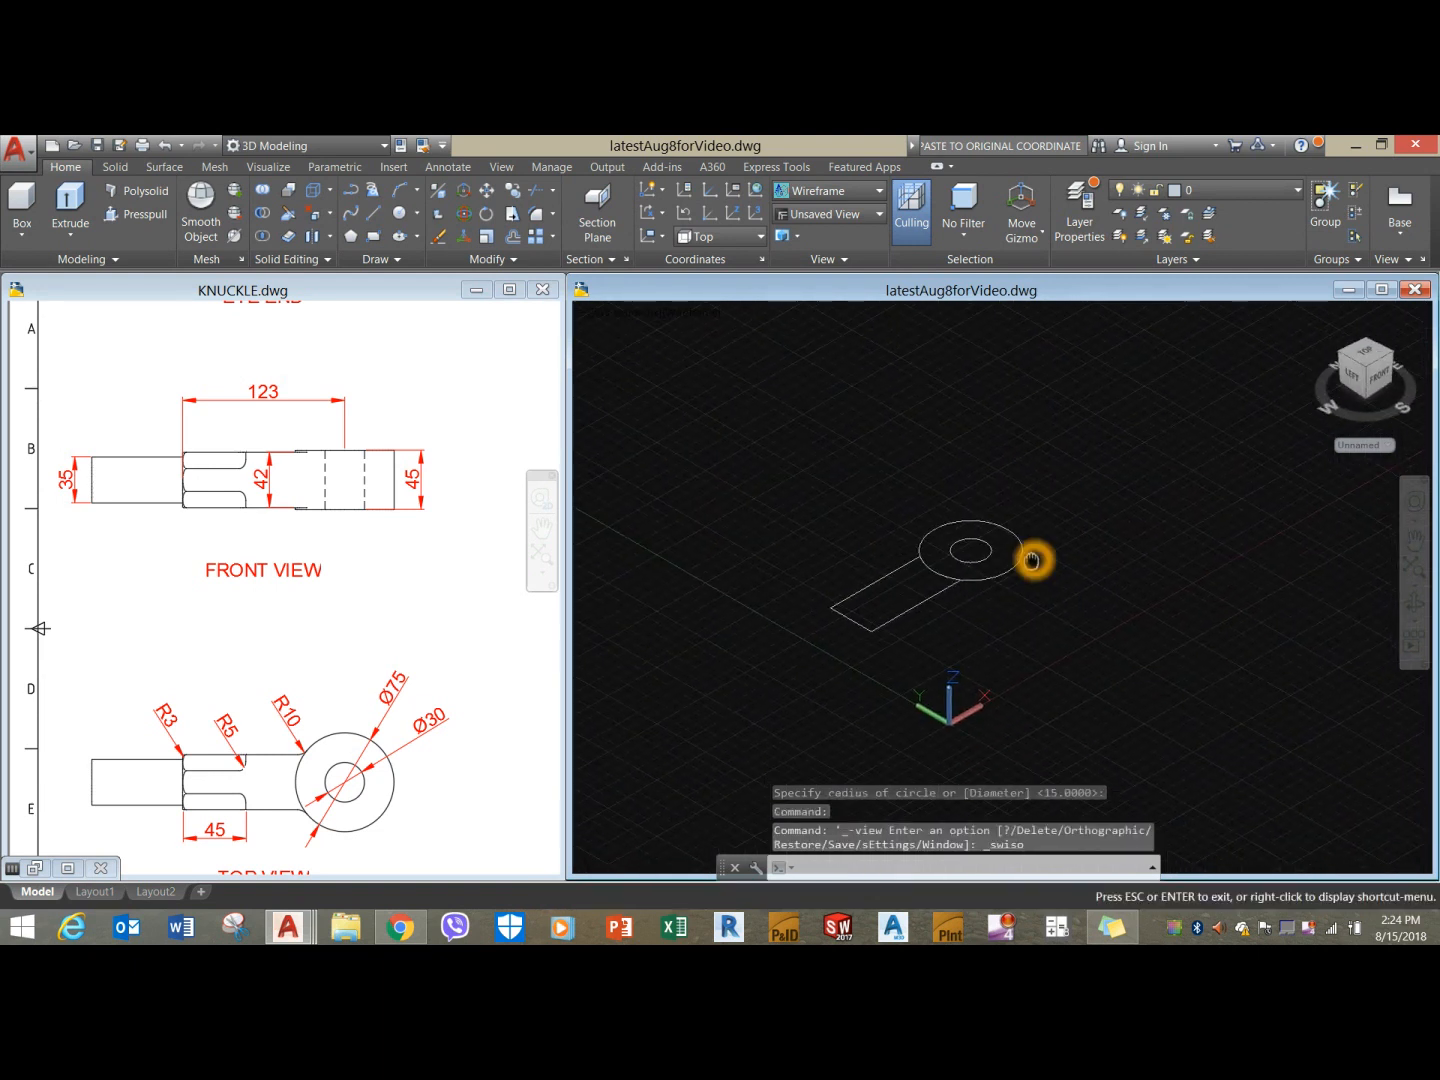
pyautogui.click(934, 601)
pyautogui.click(145, 489)
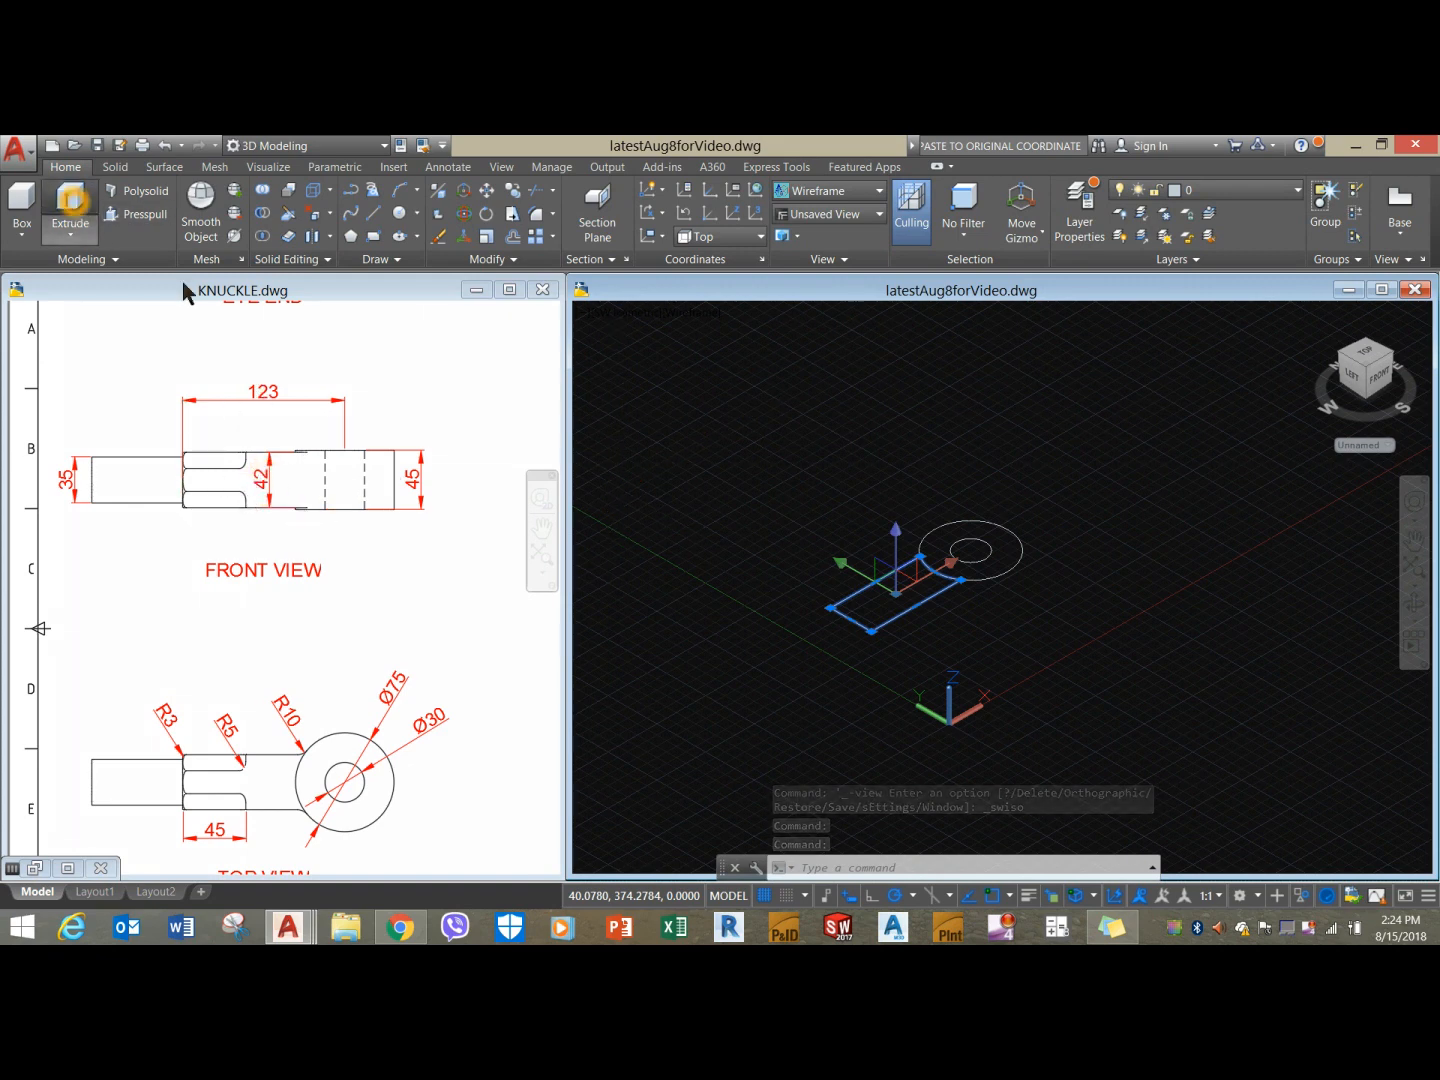
pyautogui.click(72, 205)
pyautogui.write('2')
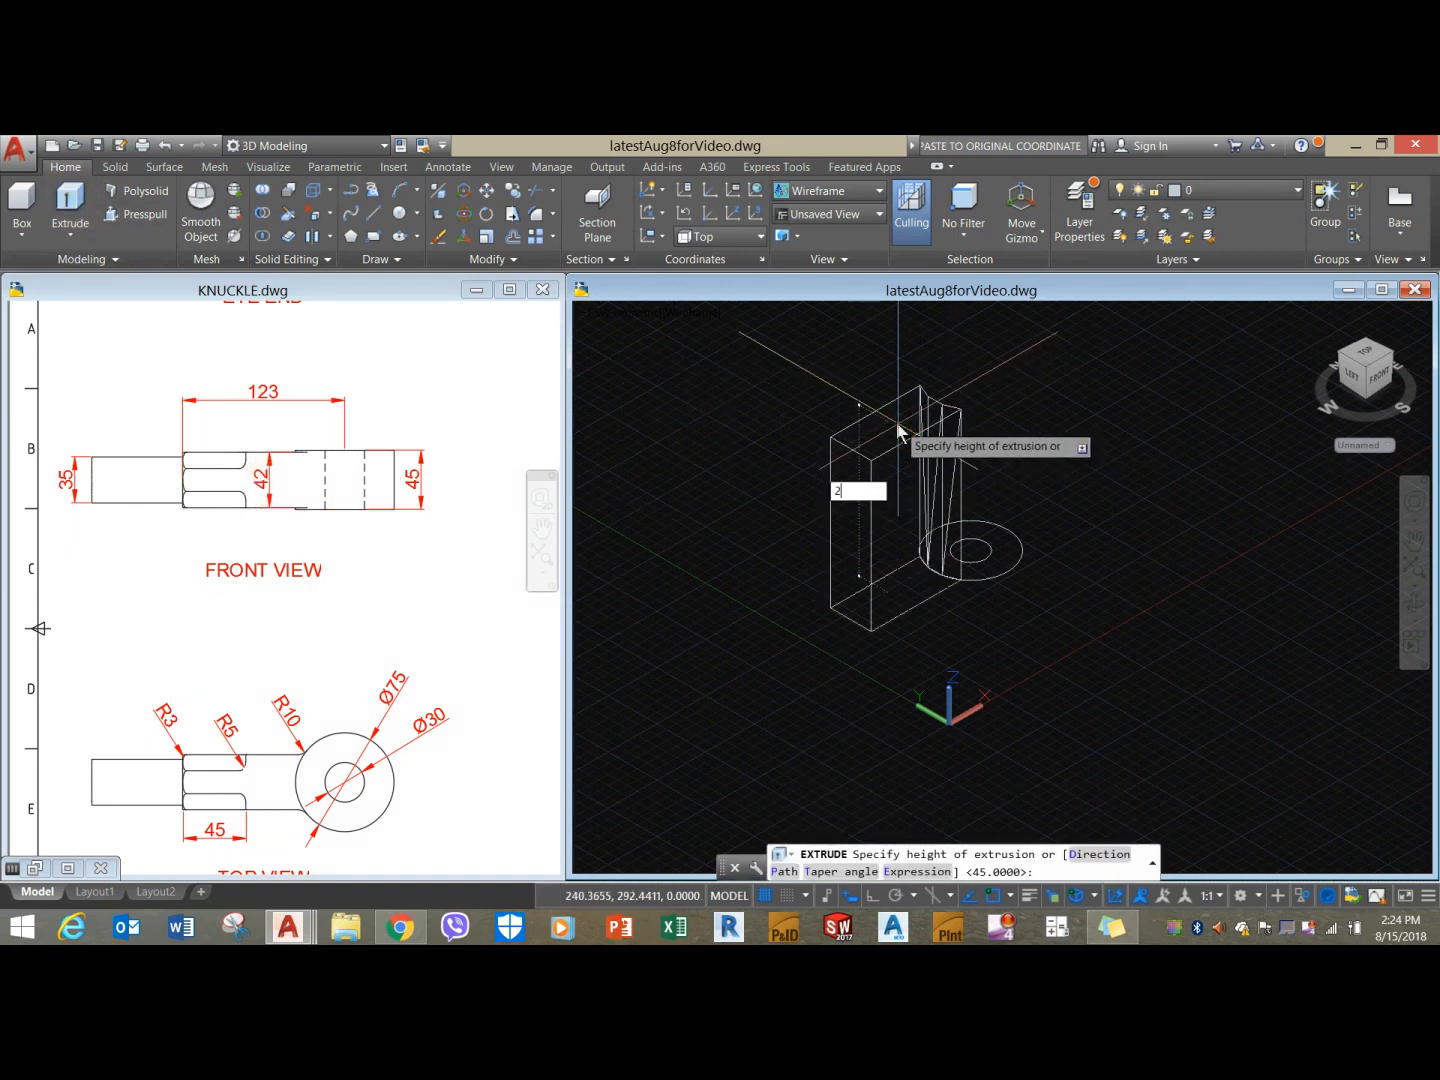
pyautogui.write('1')
pyautogui.press('Return')
# Set the visual style to Shaded with edges and turn off the grid display.
pyautogui.keyDown('shift'); pyautogui.moveTo(1039, 626); pyautogui.dragTo(1022, 409, button='middle'); pyautogui.keyUp('shift')
pyautogui.click(690, 312)
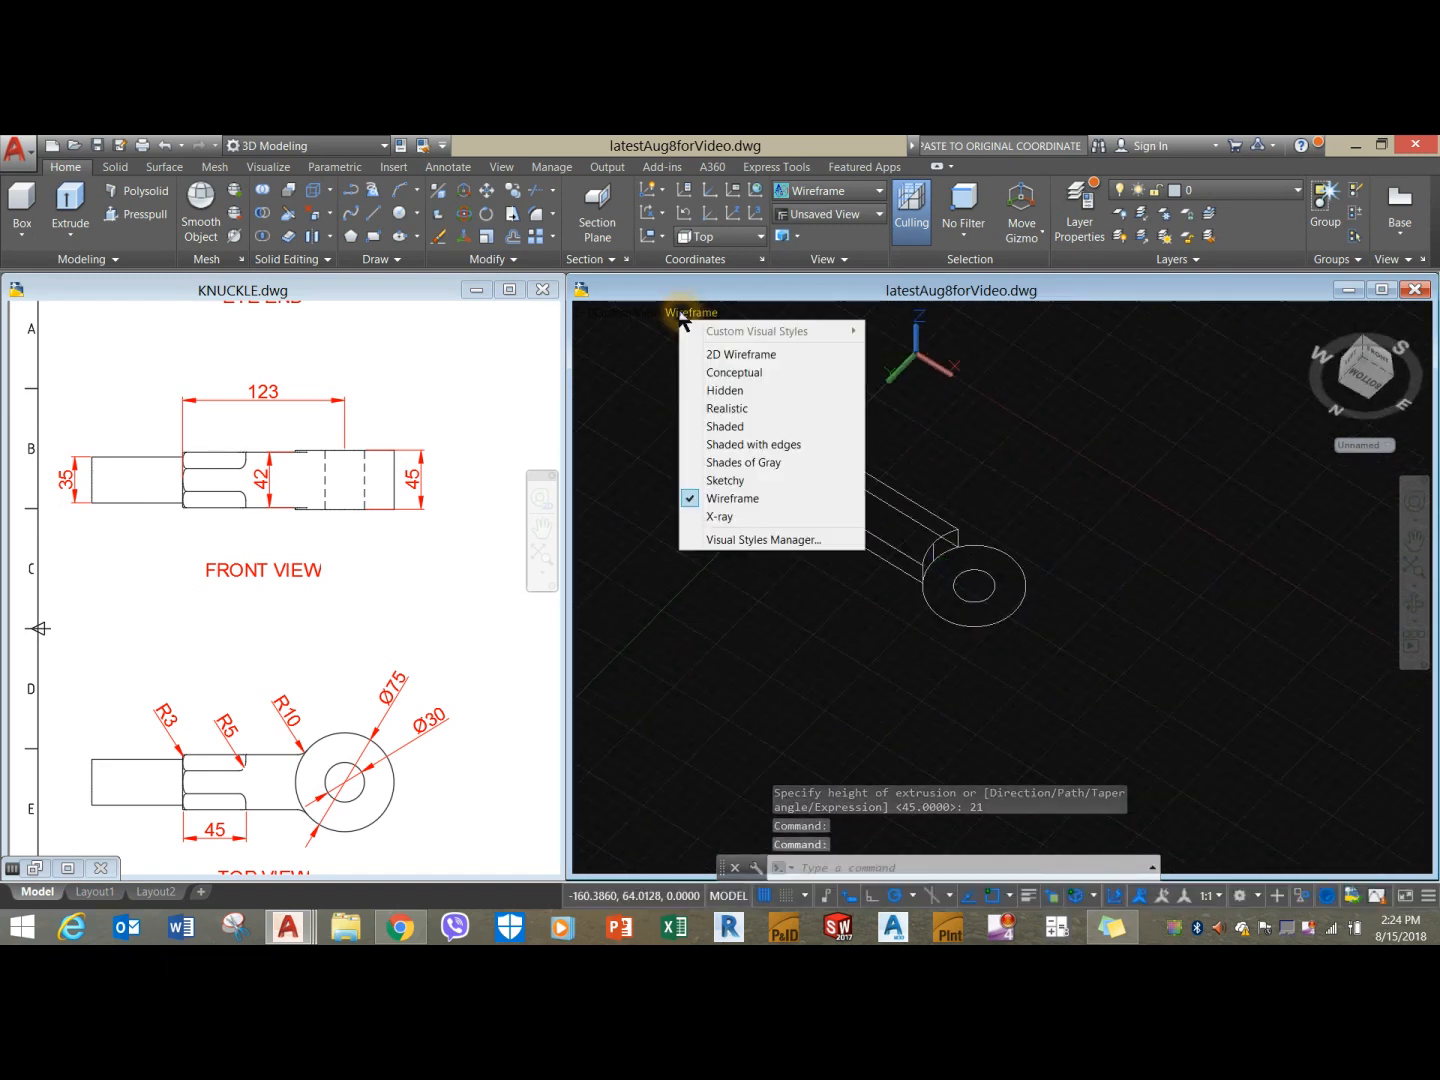
pyautogui.click(770, 446)
pyautogui.keyDown('shift'); pyautogui.moveTo(1016, 620); pyautogui.dragTo(1030, 651, button='middle'); pyautogui.keyUp('shift')
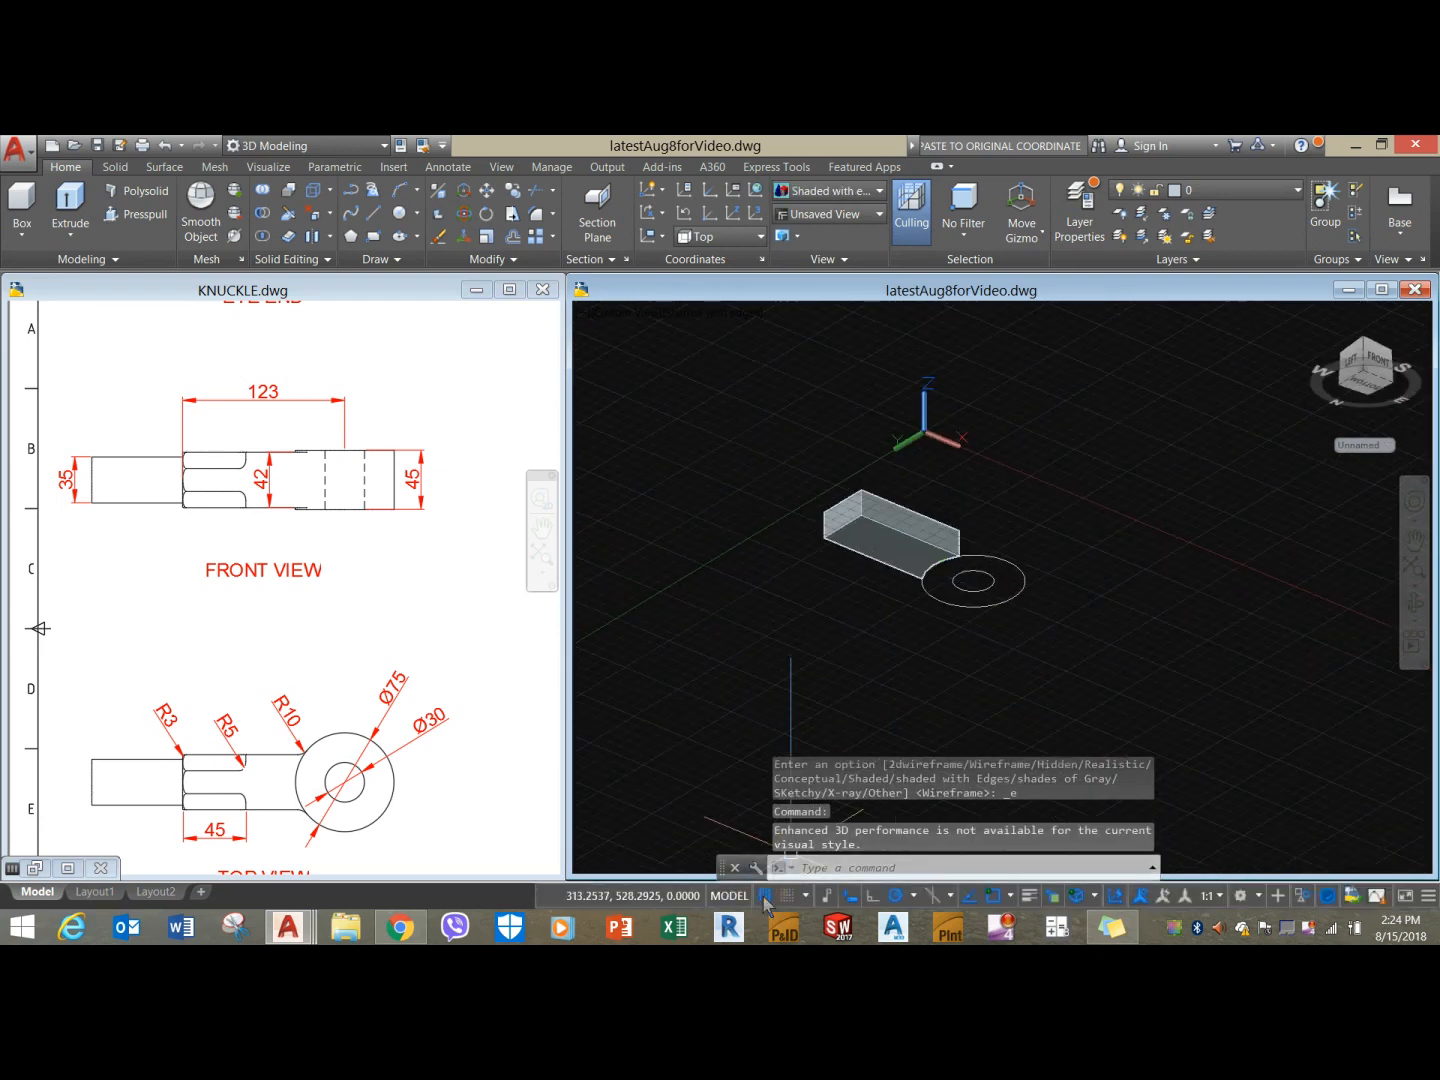
pyautogui.click(765, 895)
pyautogui.keyDown('shift'); pyautogui.moveTo(842, 490); pyautogui.dragTo(841, 518, button='middle'); pyautogui.keyUp('shift')
# Presspull the underside of the shank block downward by 21.
pyautogui.click(140, 216)
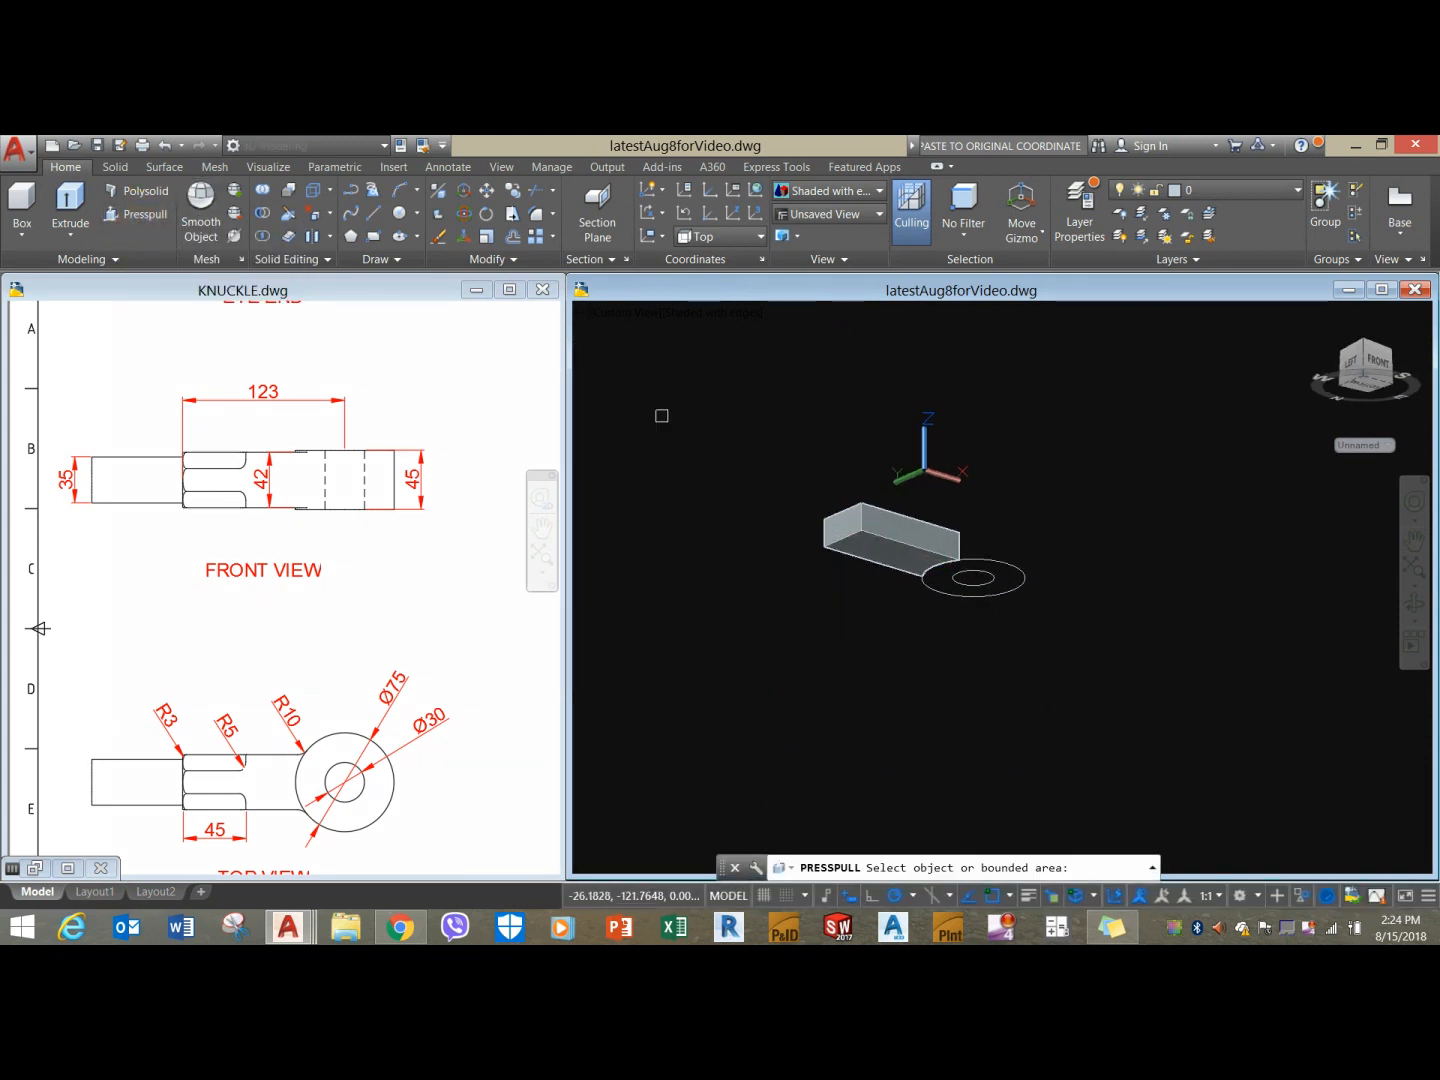
pyautogui.click(881, 554)
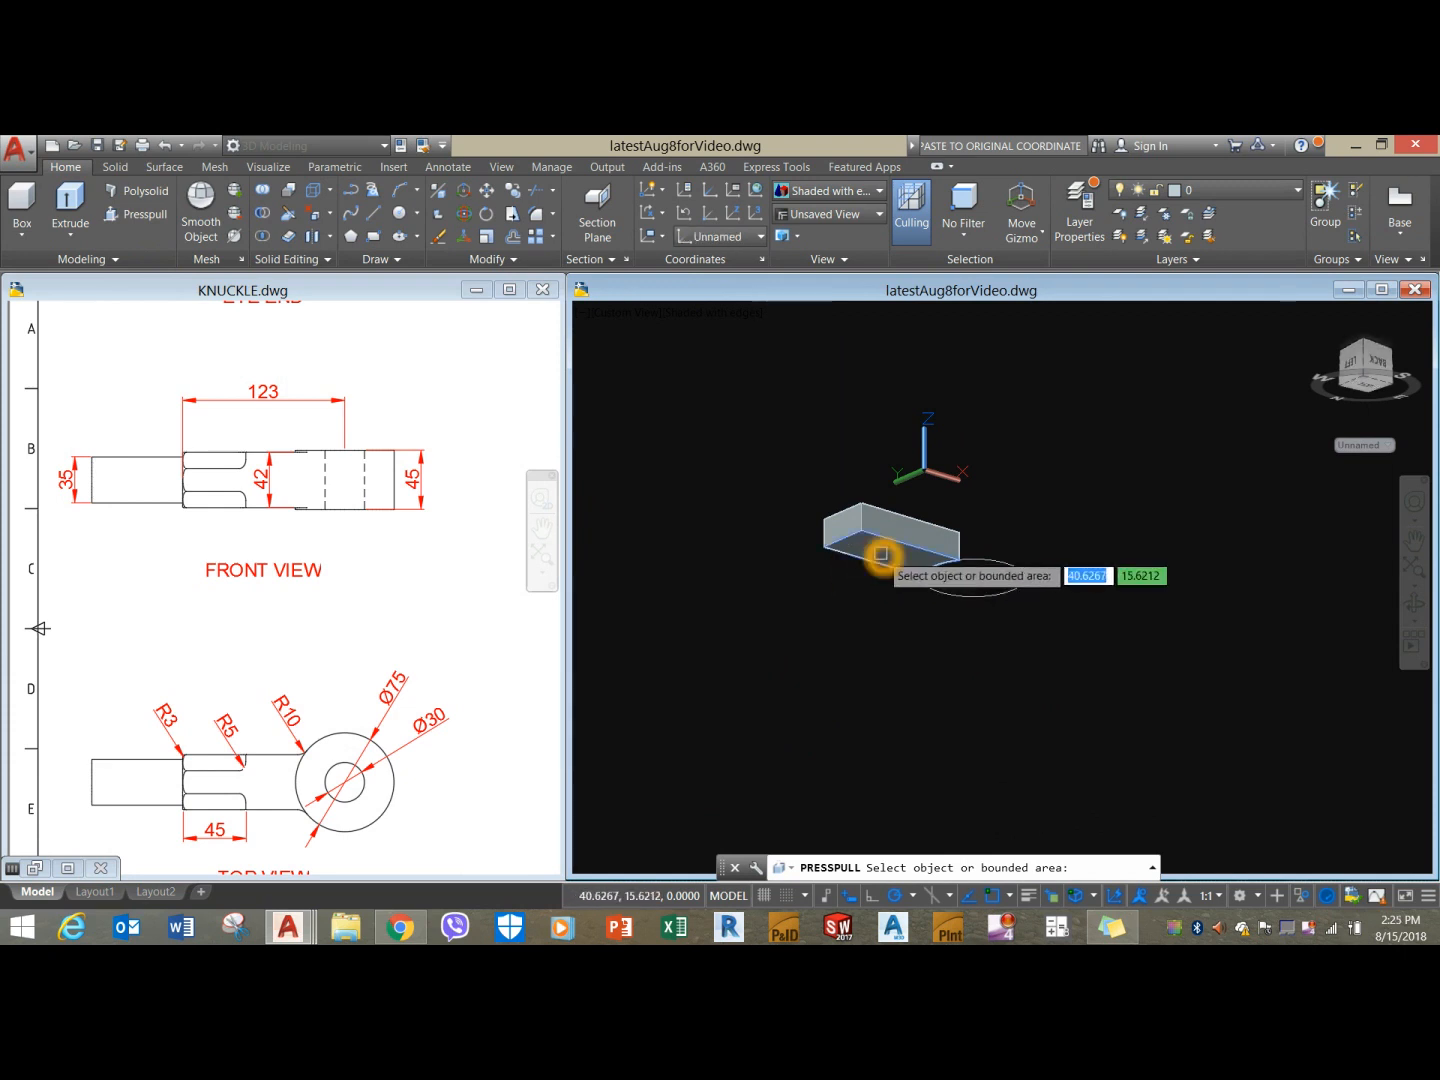
pyautogui.scroll(2, 881, 554)
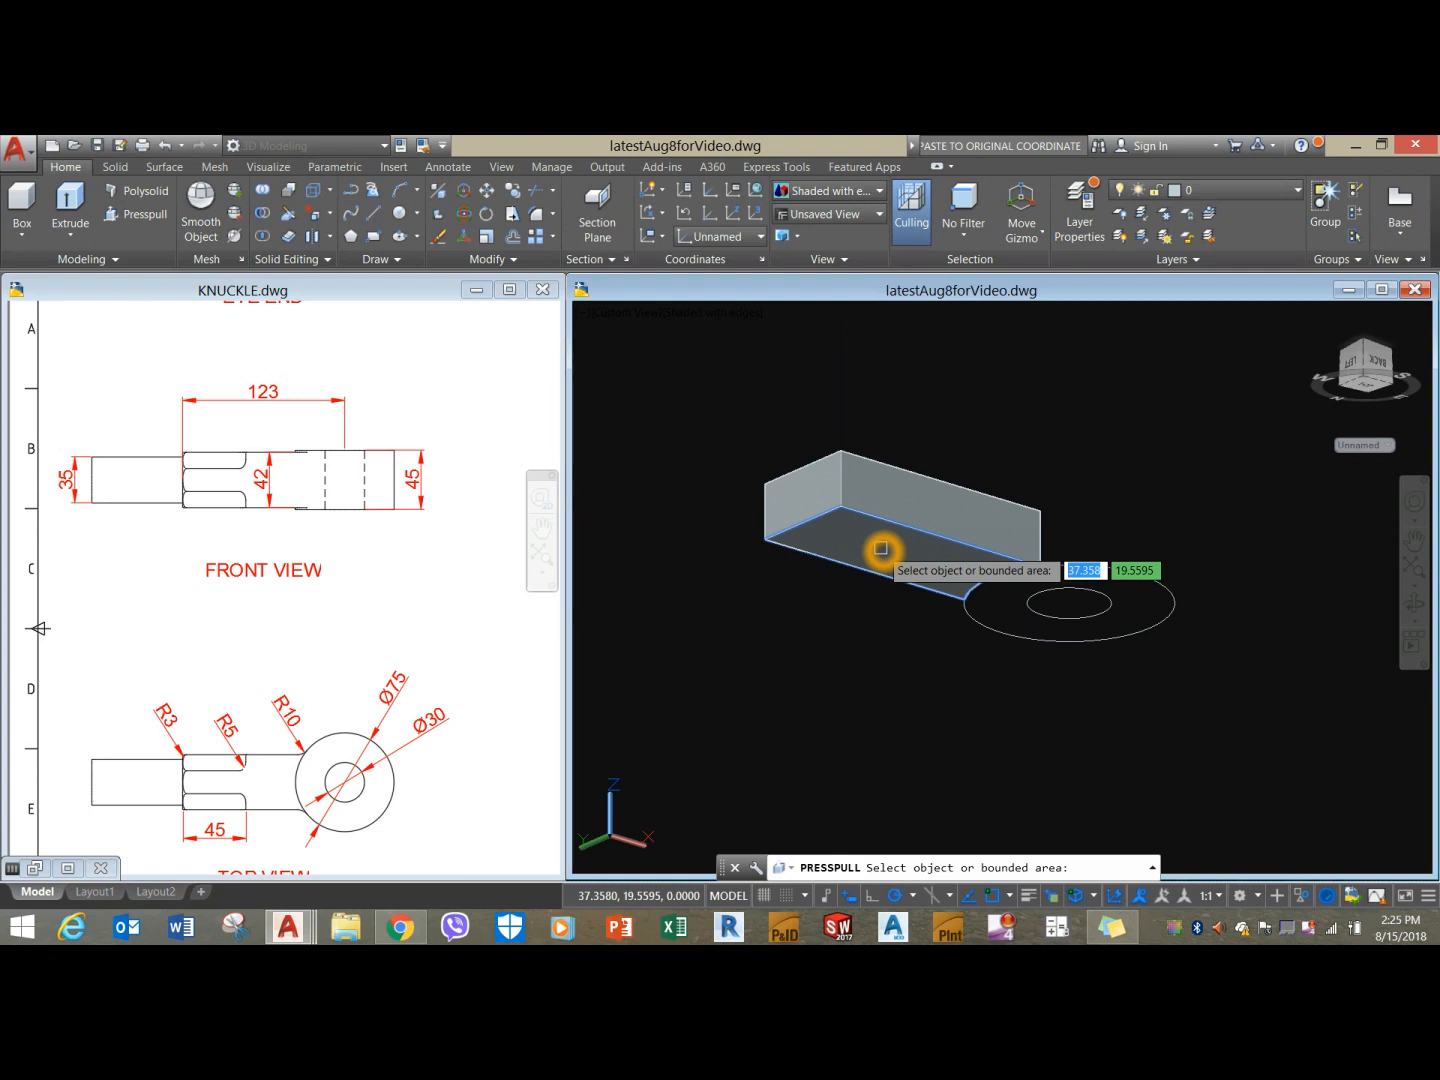
pyautogui.click(881, 548)
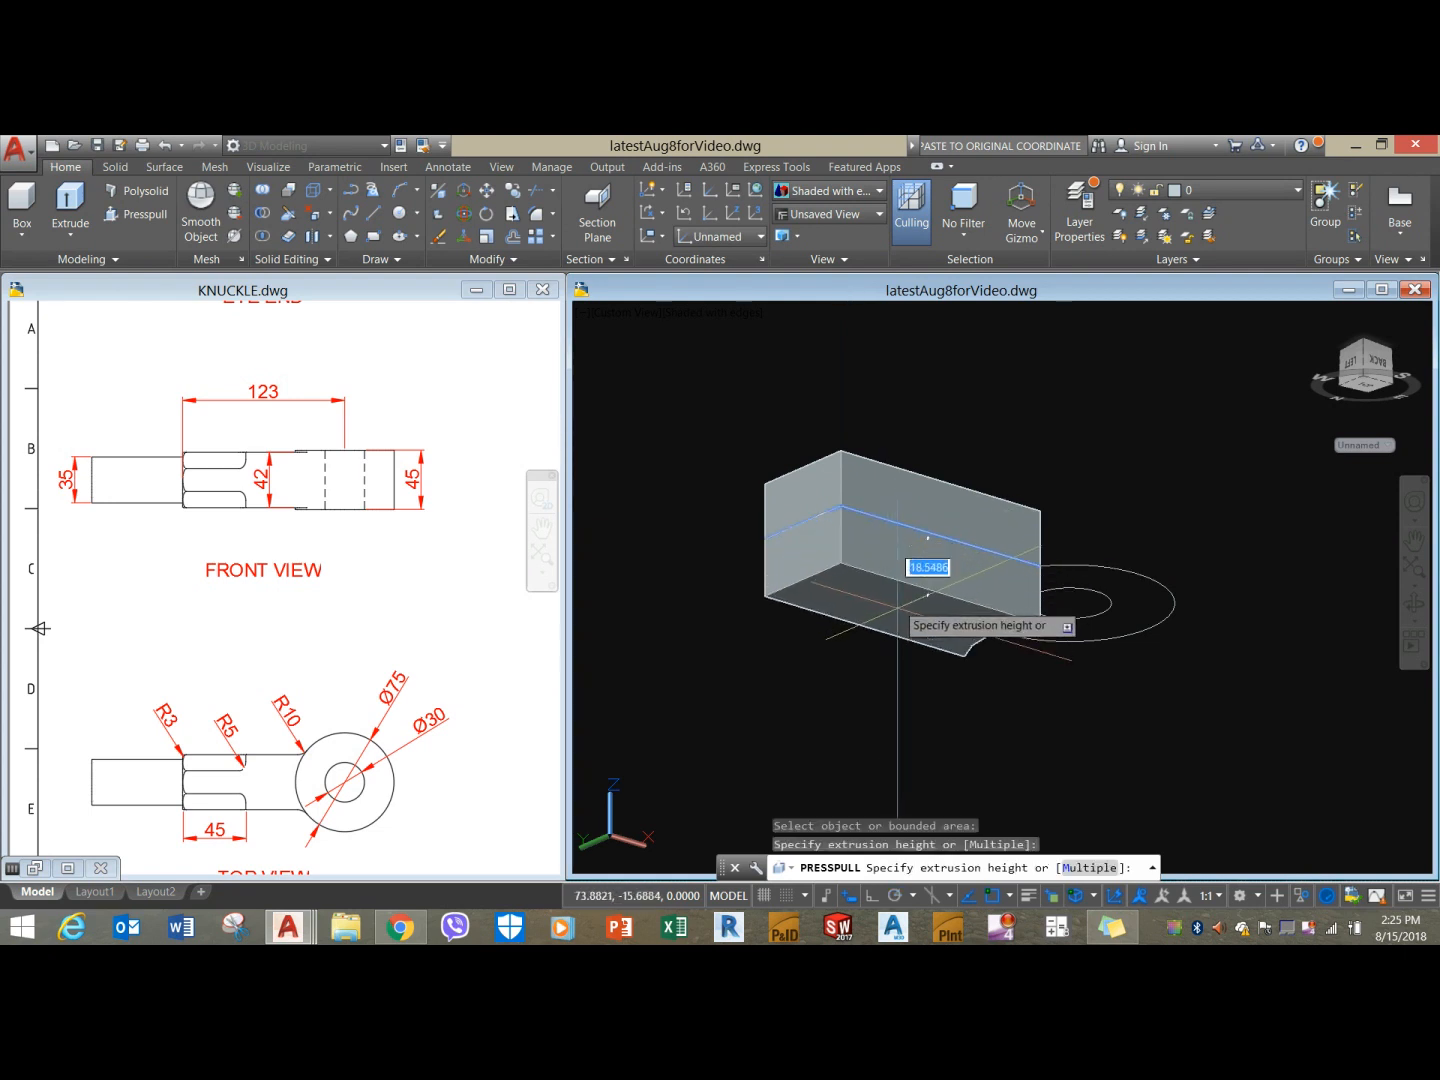
pyautogui.click(901, 685)
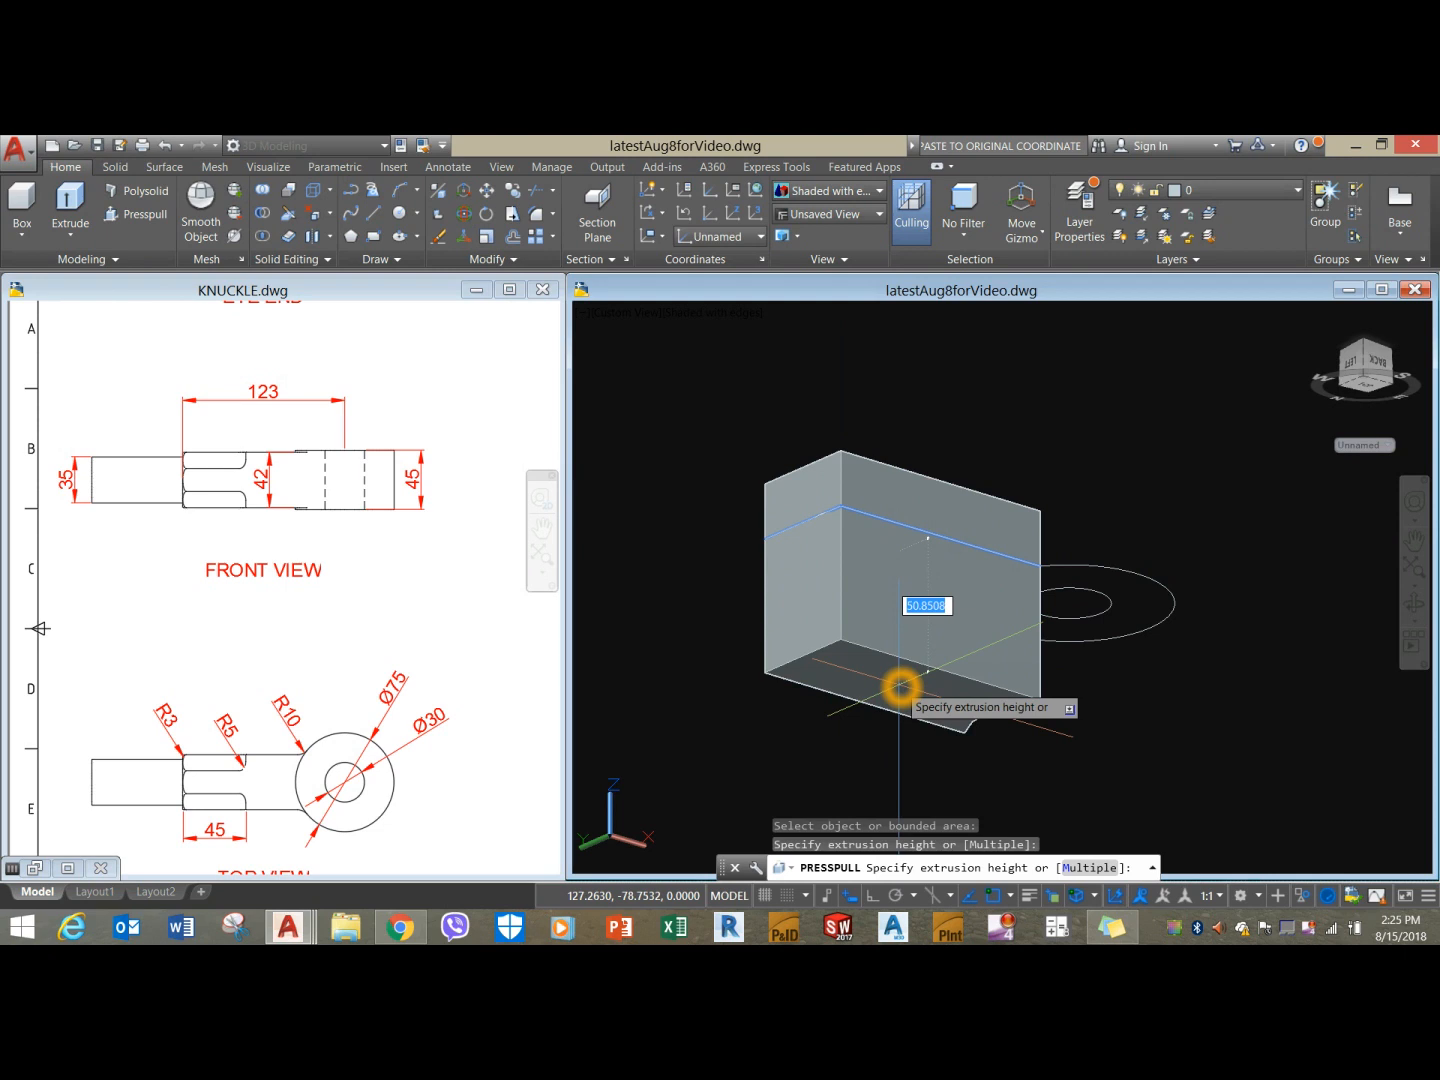
pyautogui.press('Return')
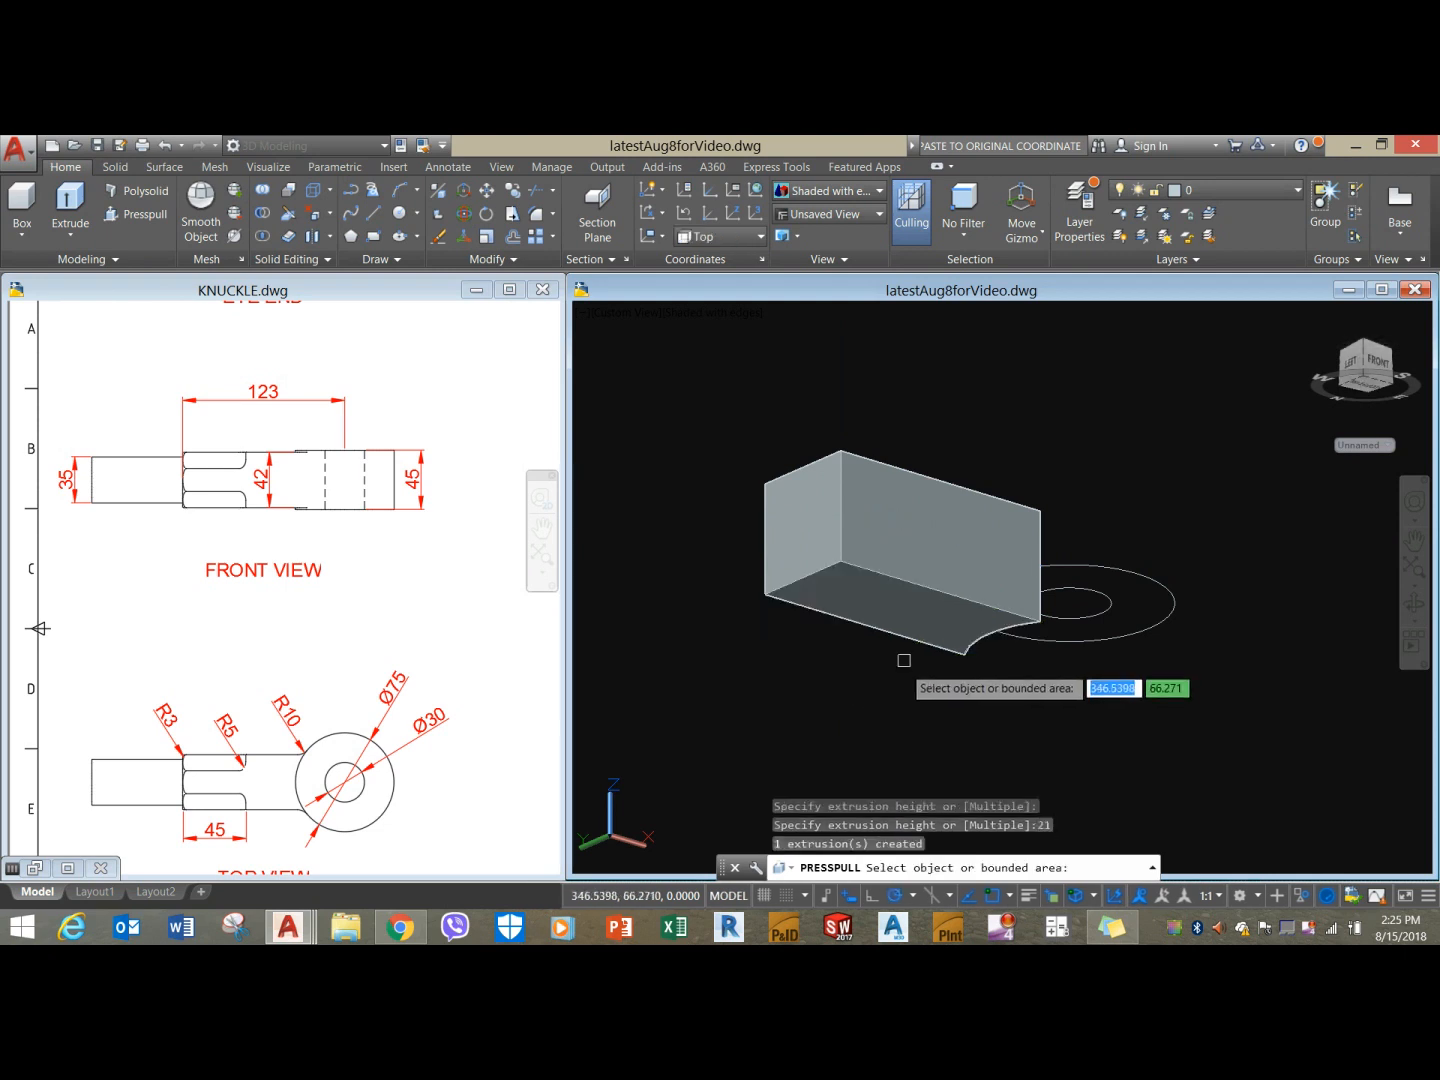
pyautogui.press('Return')
# Extrude both eye circles upward together by 22.5.
pyautogui.keyDown('shift'); pyautogui.moveTo(976, 437); pyautogui.dragTo(880, 563, button='middle'); pyautogui.keyUp('shift')
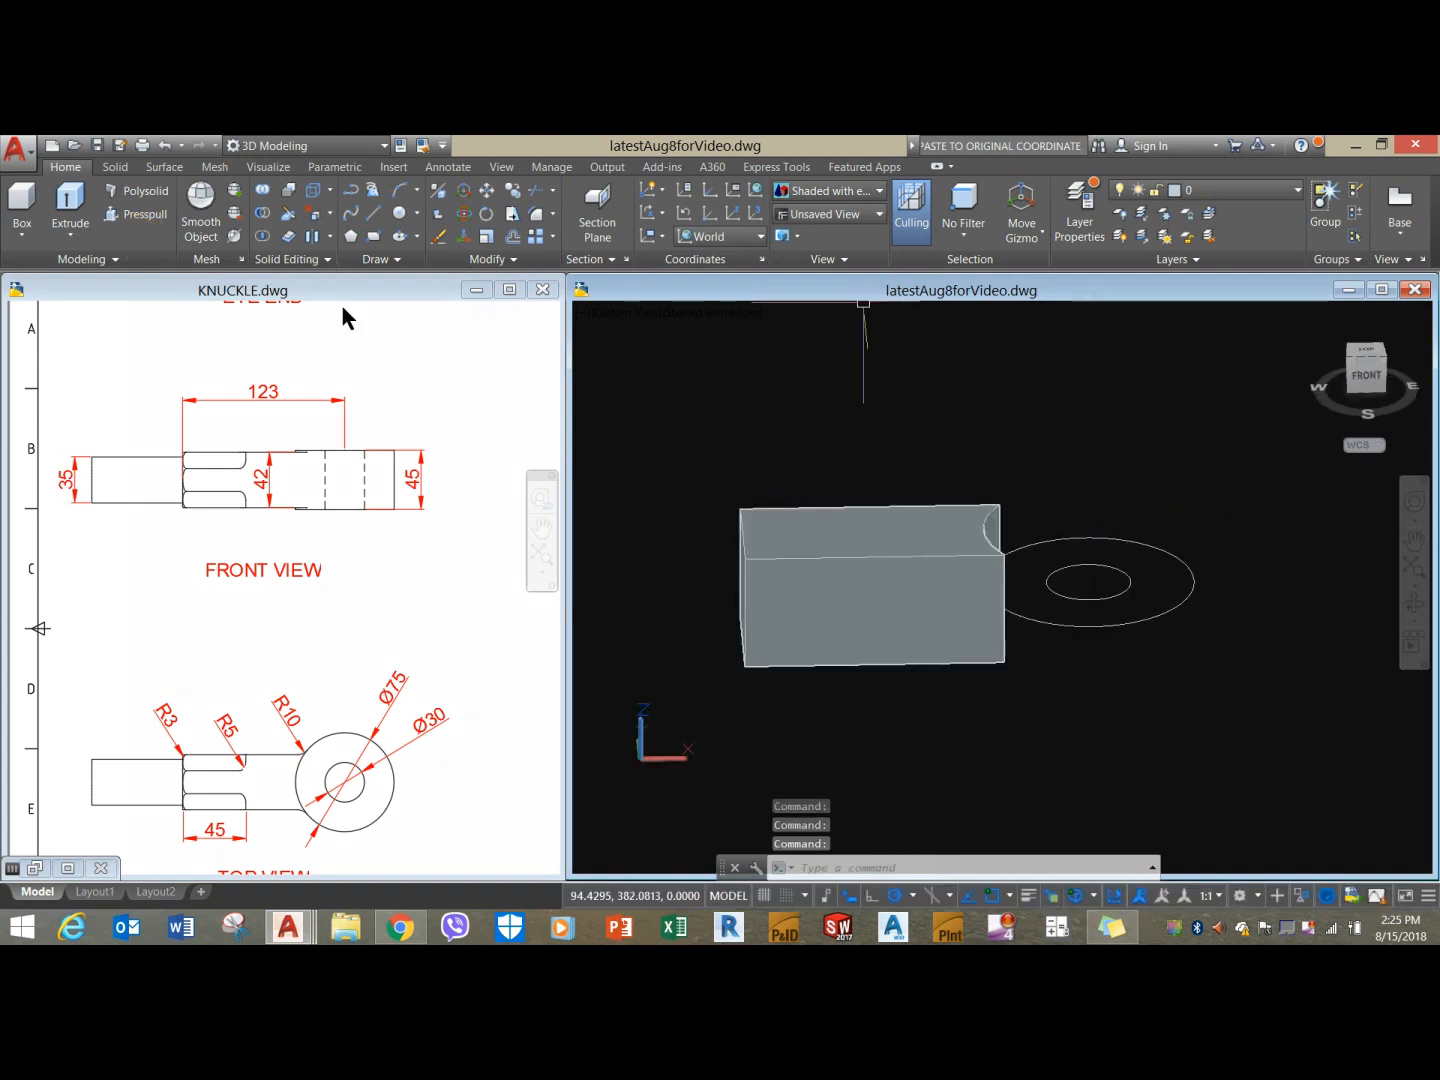
pyautogui.click(1080, 544)
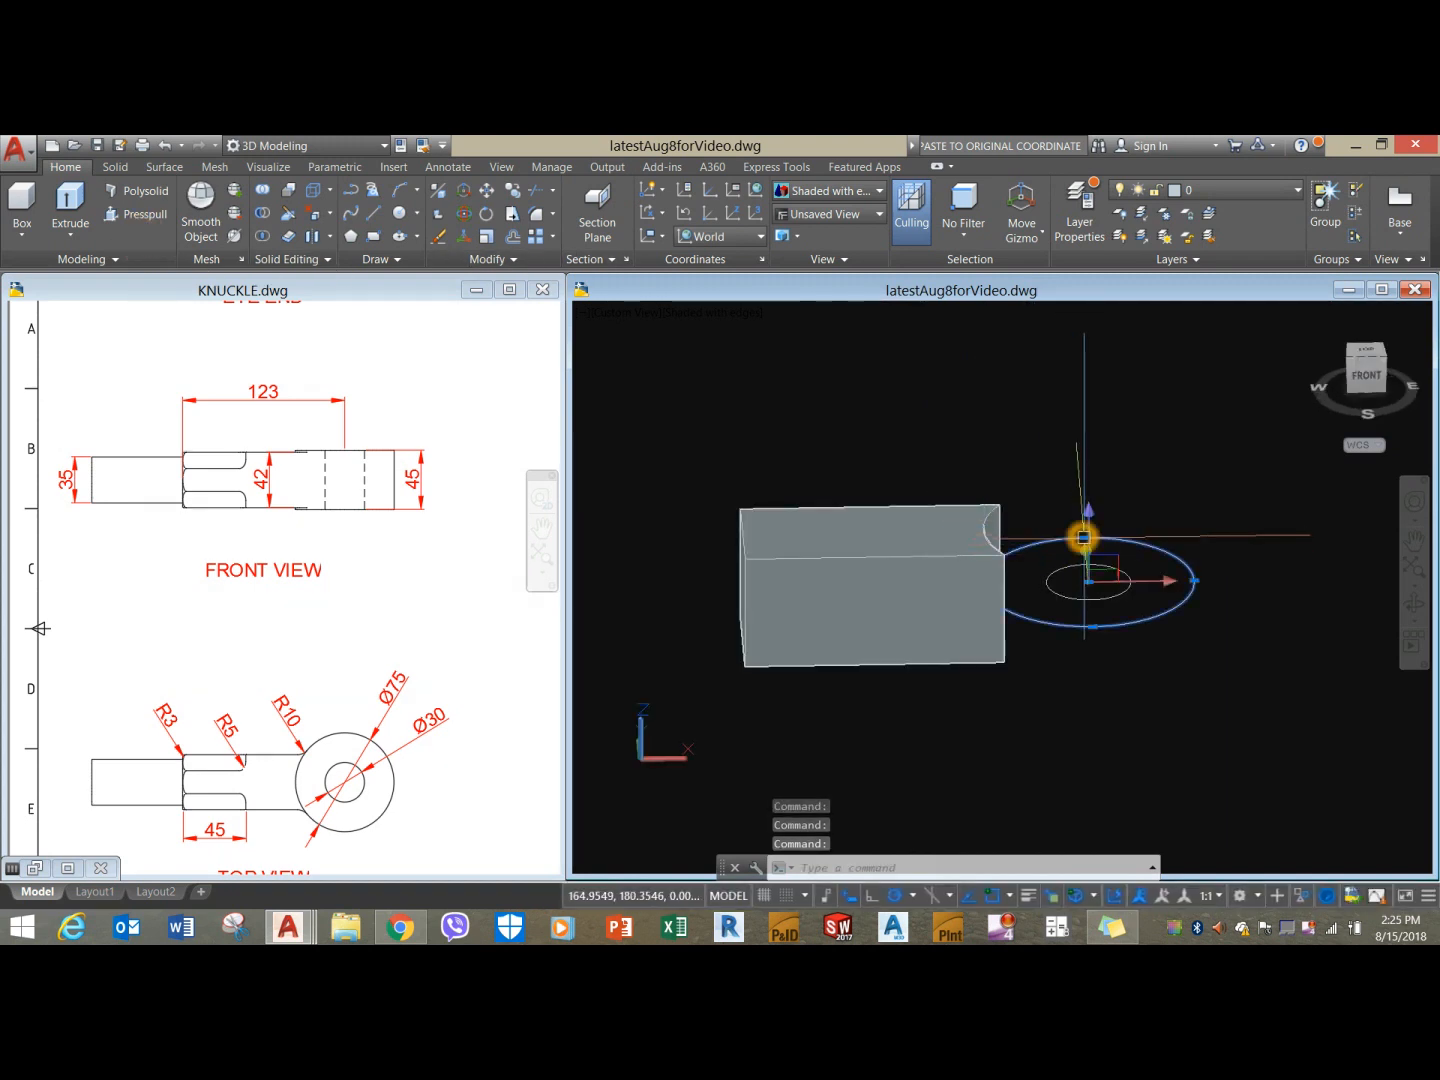
pyautogui.click(1050, 578)
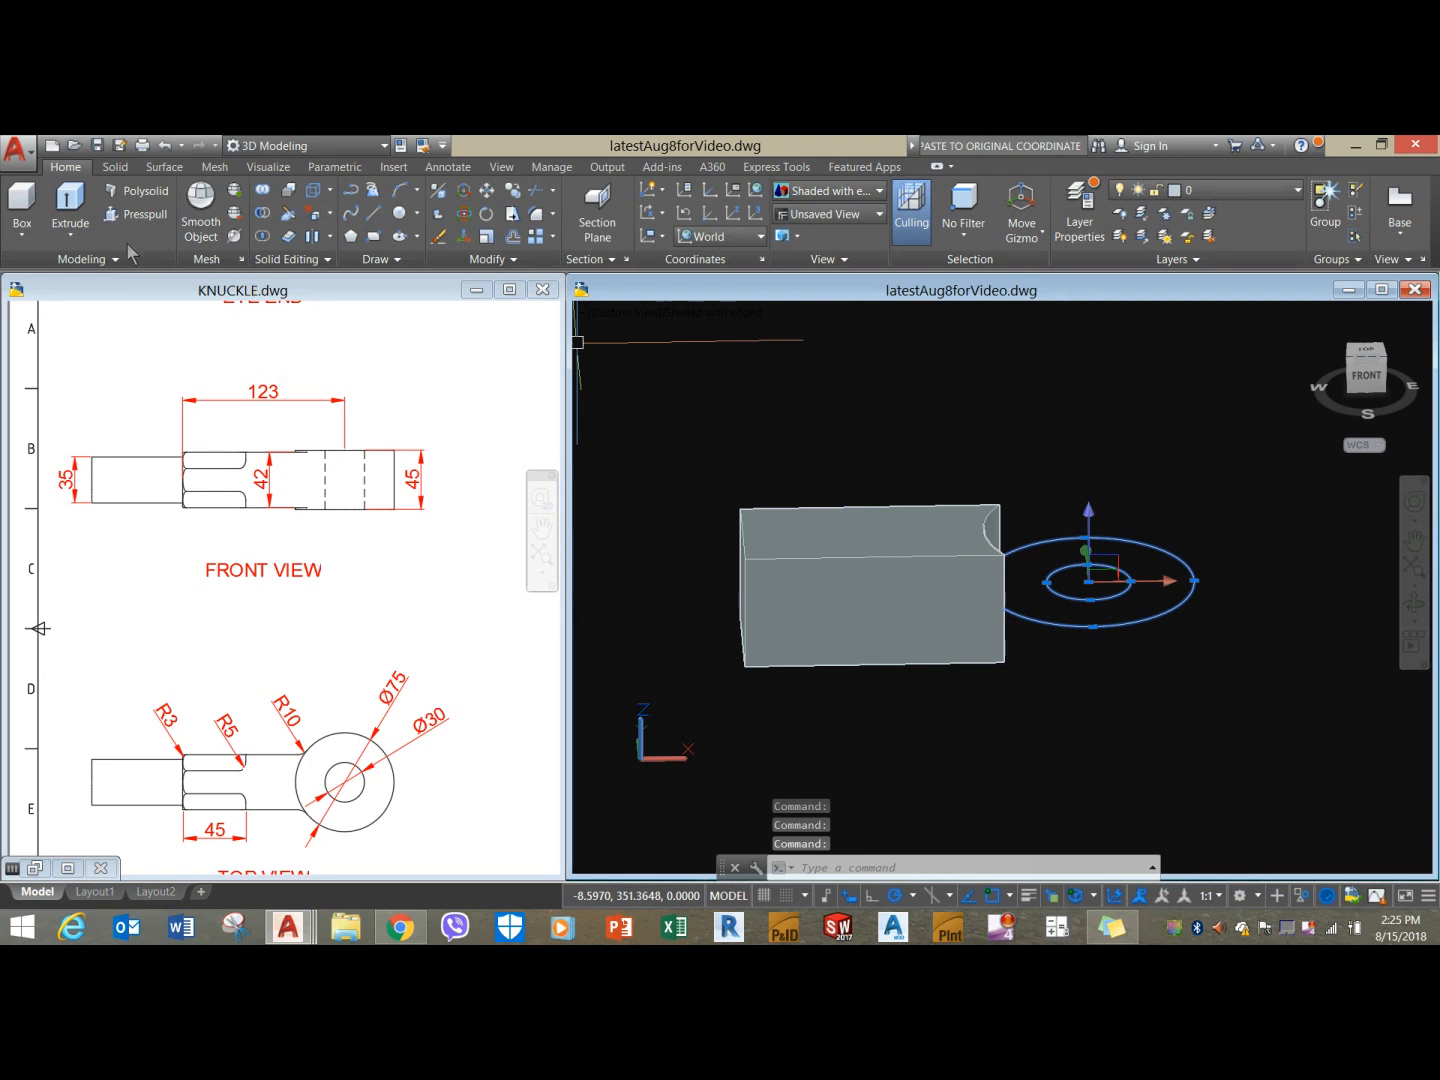
pyautogui.click(72, 205)
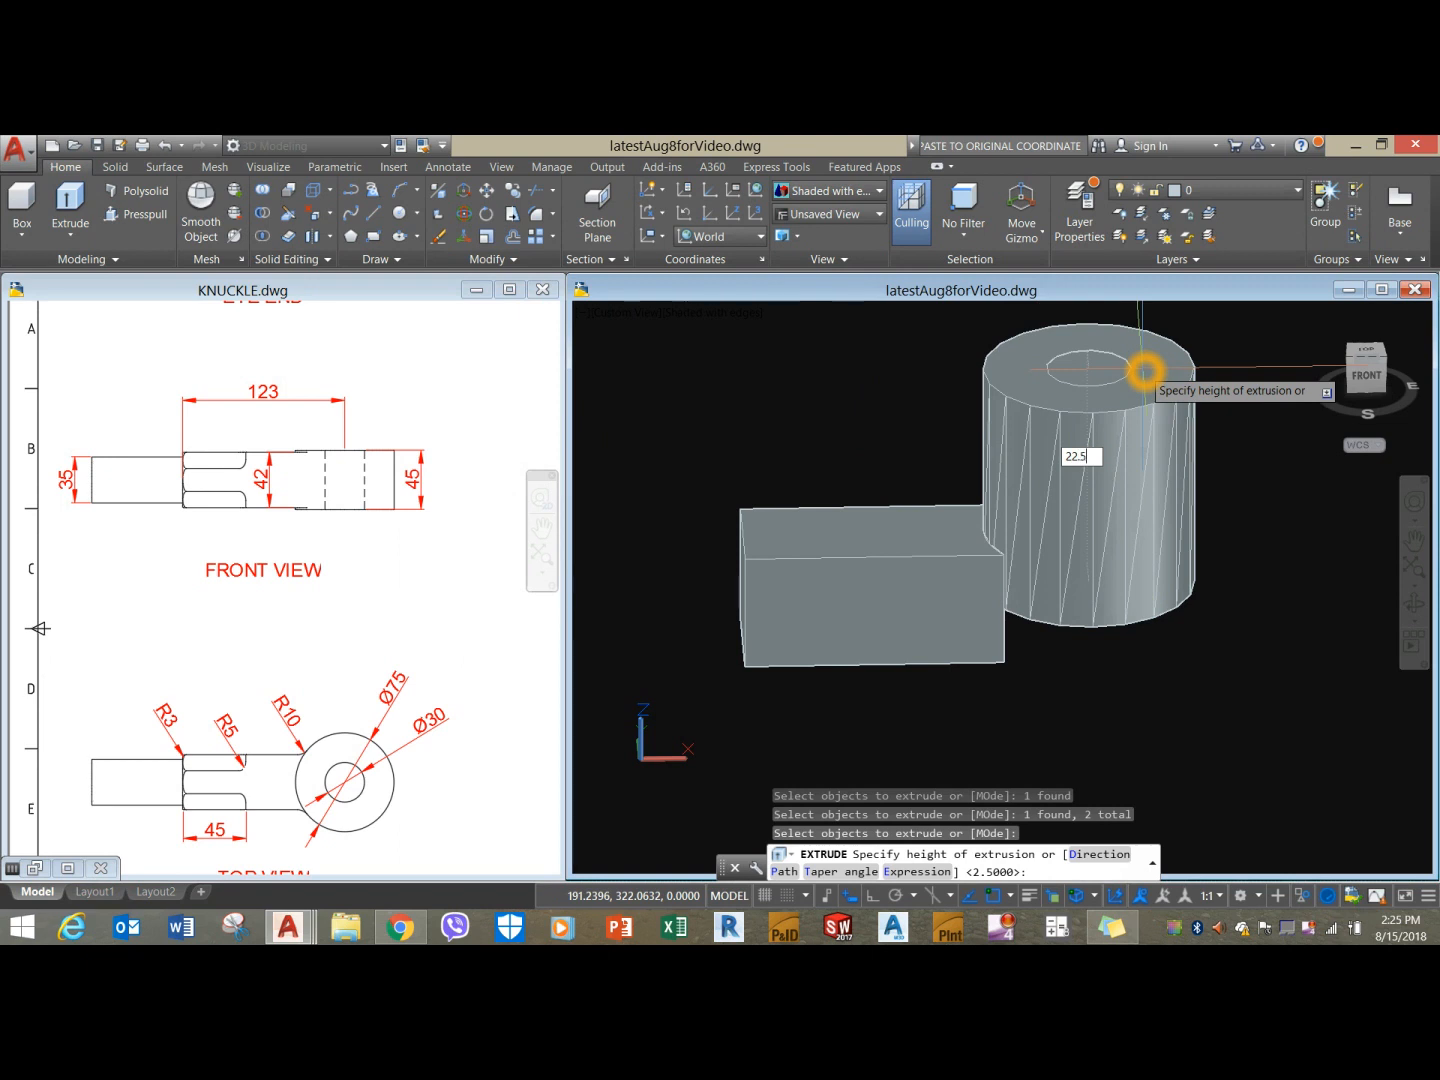
pyautogui.press('Return')
# Presspull the ring-shaped underside of the eye downward by 22.5.
pyautogui.keyDown('shift'); pyautogui.moveTo(1190, 644); pyautogui.dragTo(1201, 497, button='middle'); pyautogui.keyUp('shift')
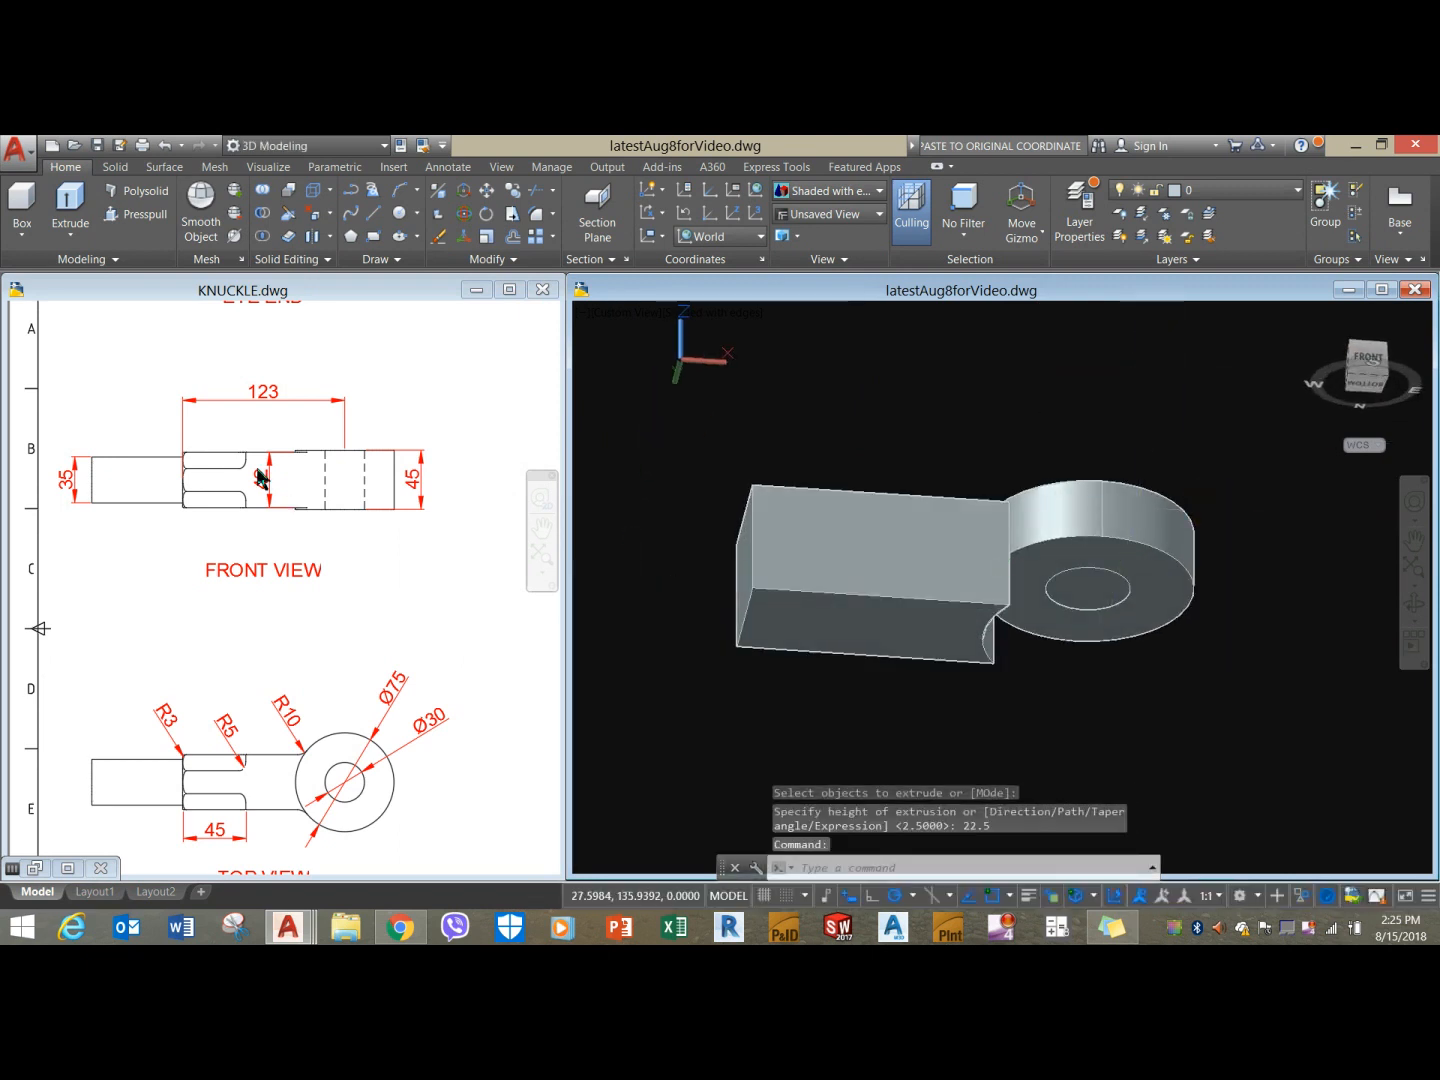
pyautogui.click(137, 218)
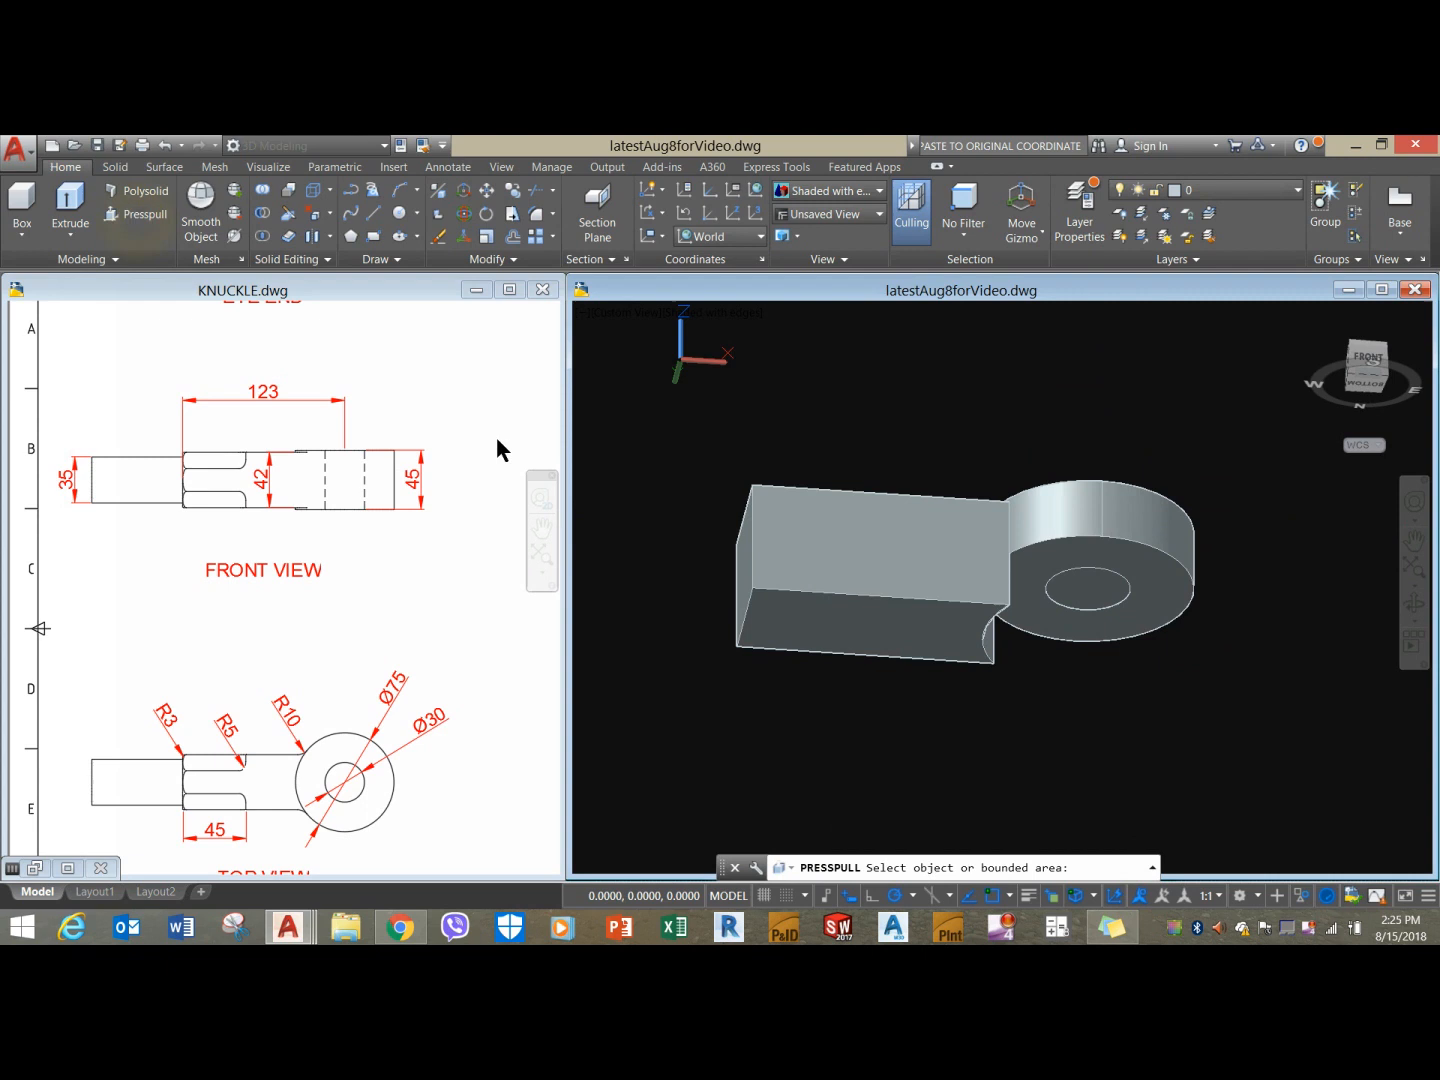
pyautogui.click(1156, 578)
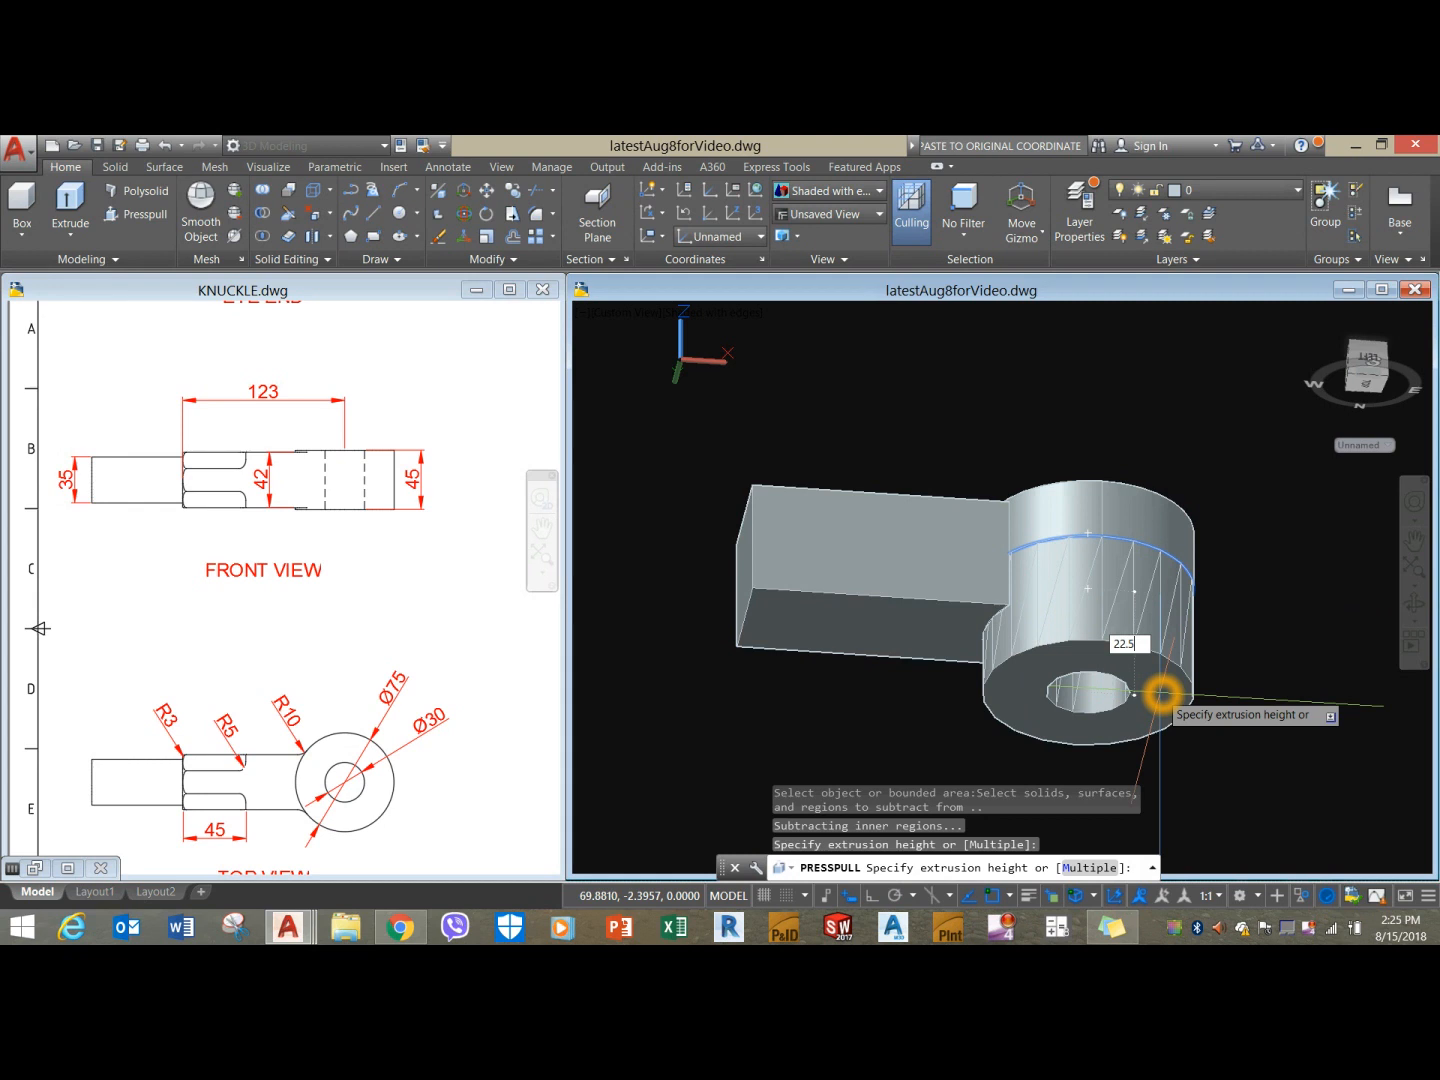
pyautogui.write('22.5')
pyautogui.press('Return')
pyautogui.keyDown('shift'); pyautogui.moveTo(1107, 472); pyautogui.dragTo(1125, 626, button='middle'); pyautogui.keyUp('shift')
pyautogui.press('Return')
# Subtract the inner cylinder from the eye's outer cylinder to cut the pin hole.
pyautogui.click(256, 190)
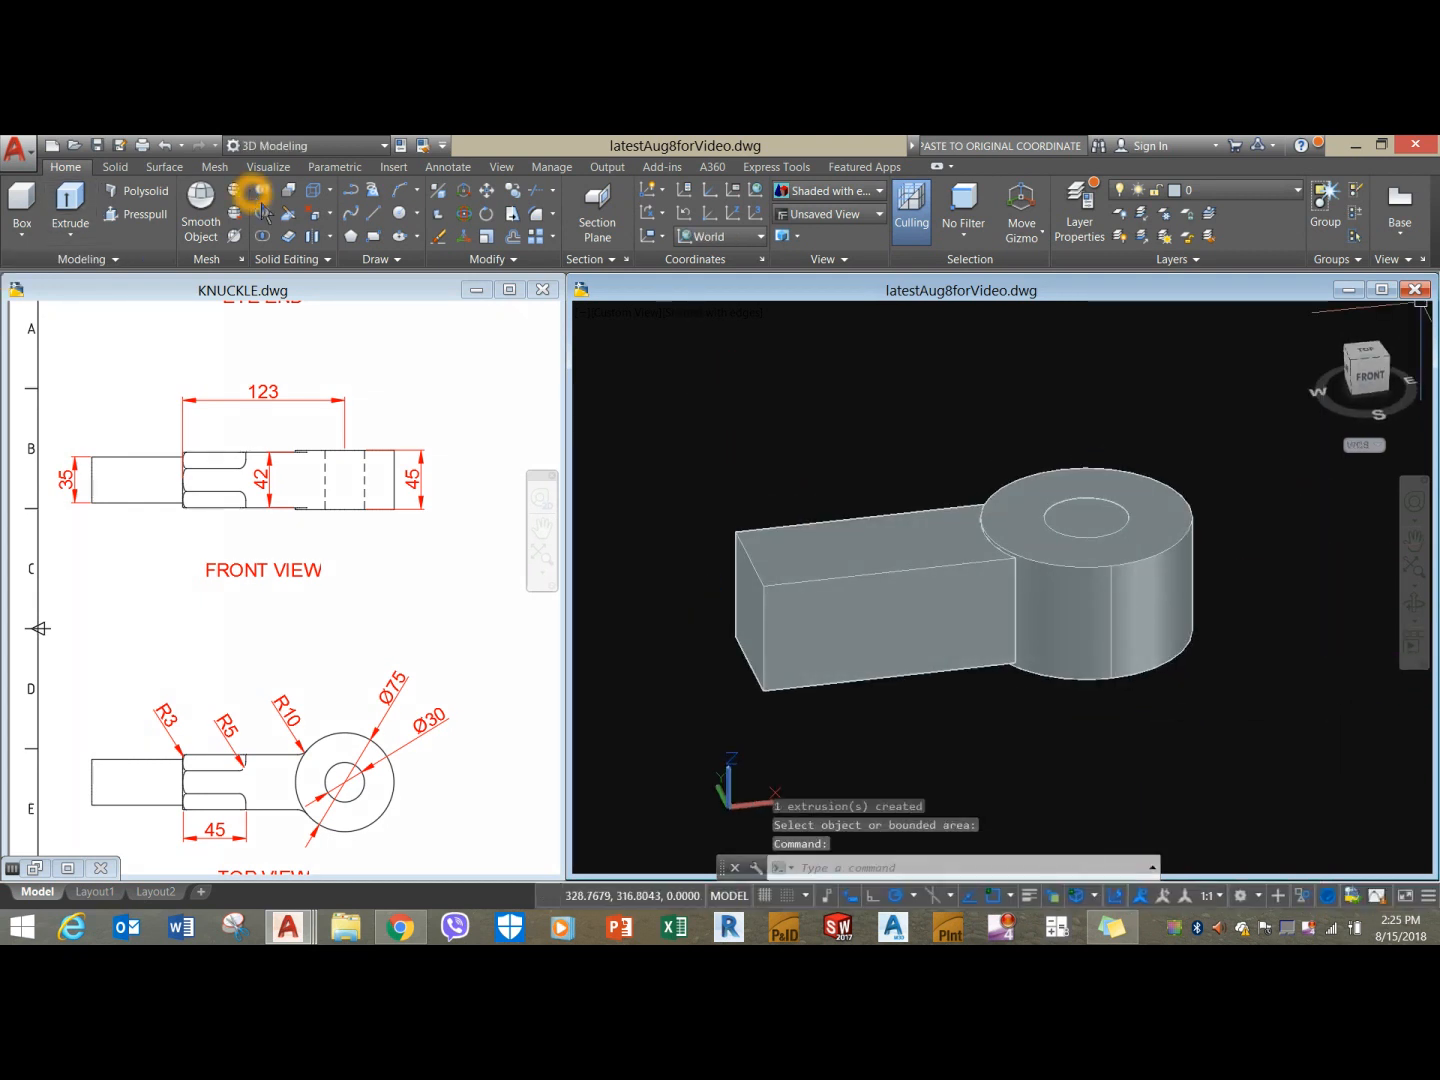
pyautogui.click(1082, 511)
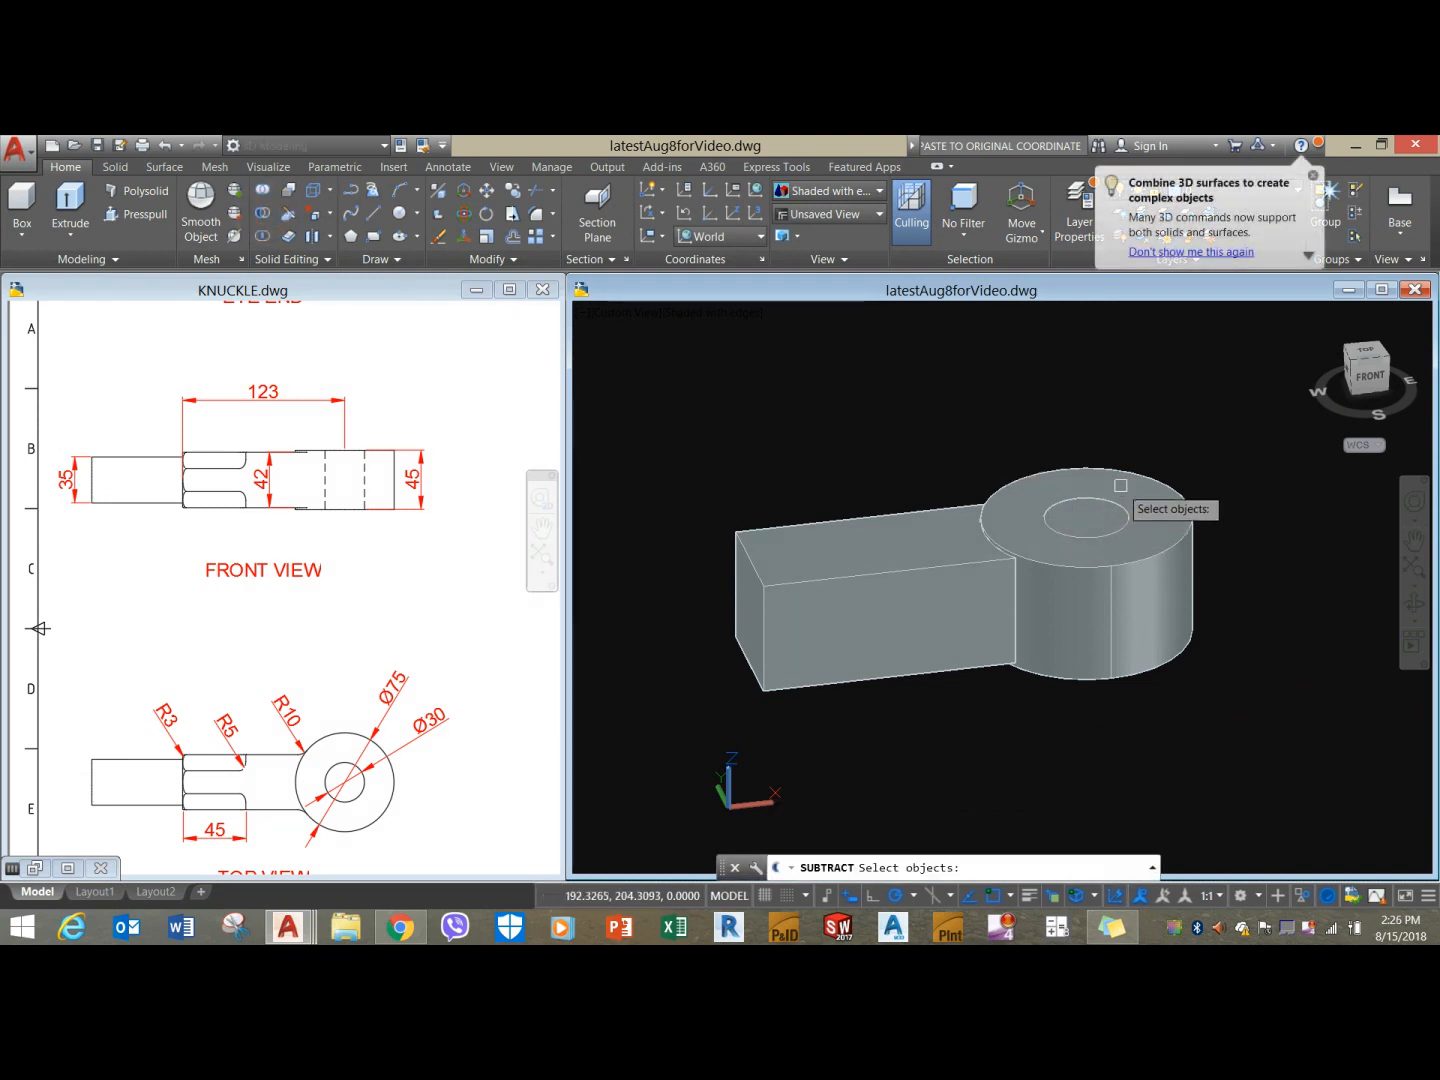
pyautogui.click(1120, 480)
pyautogui.rightClick(1124, 411)
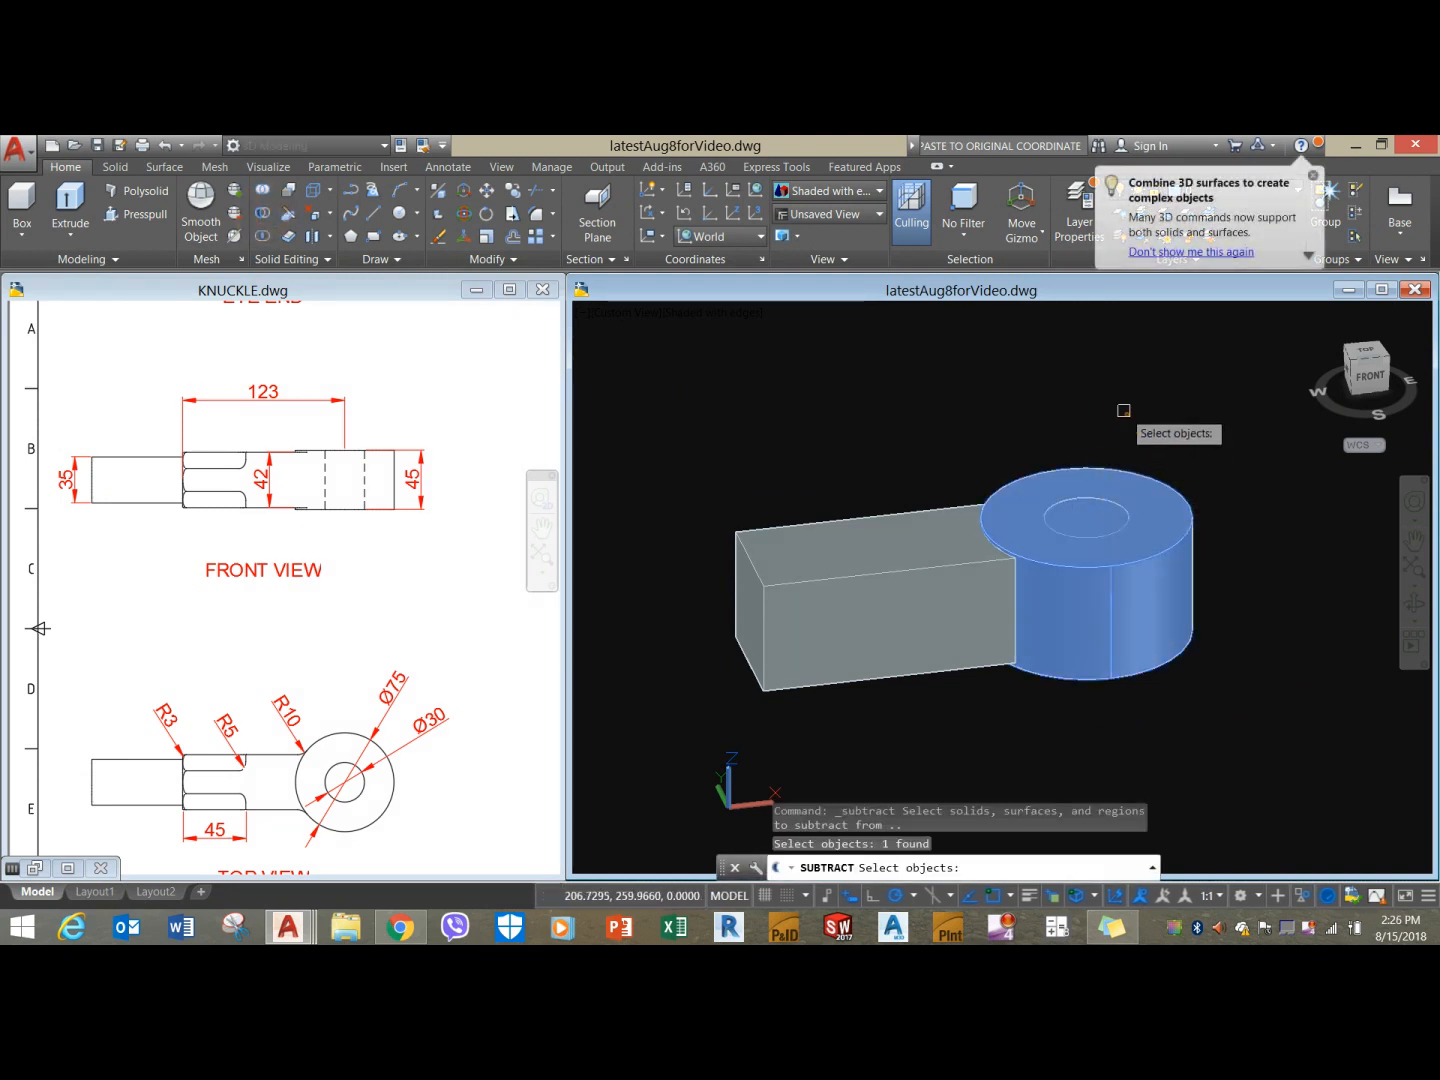
pyautogui.click(1075, 510)
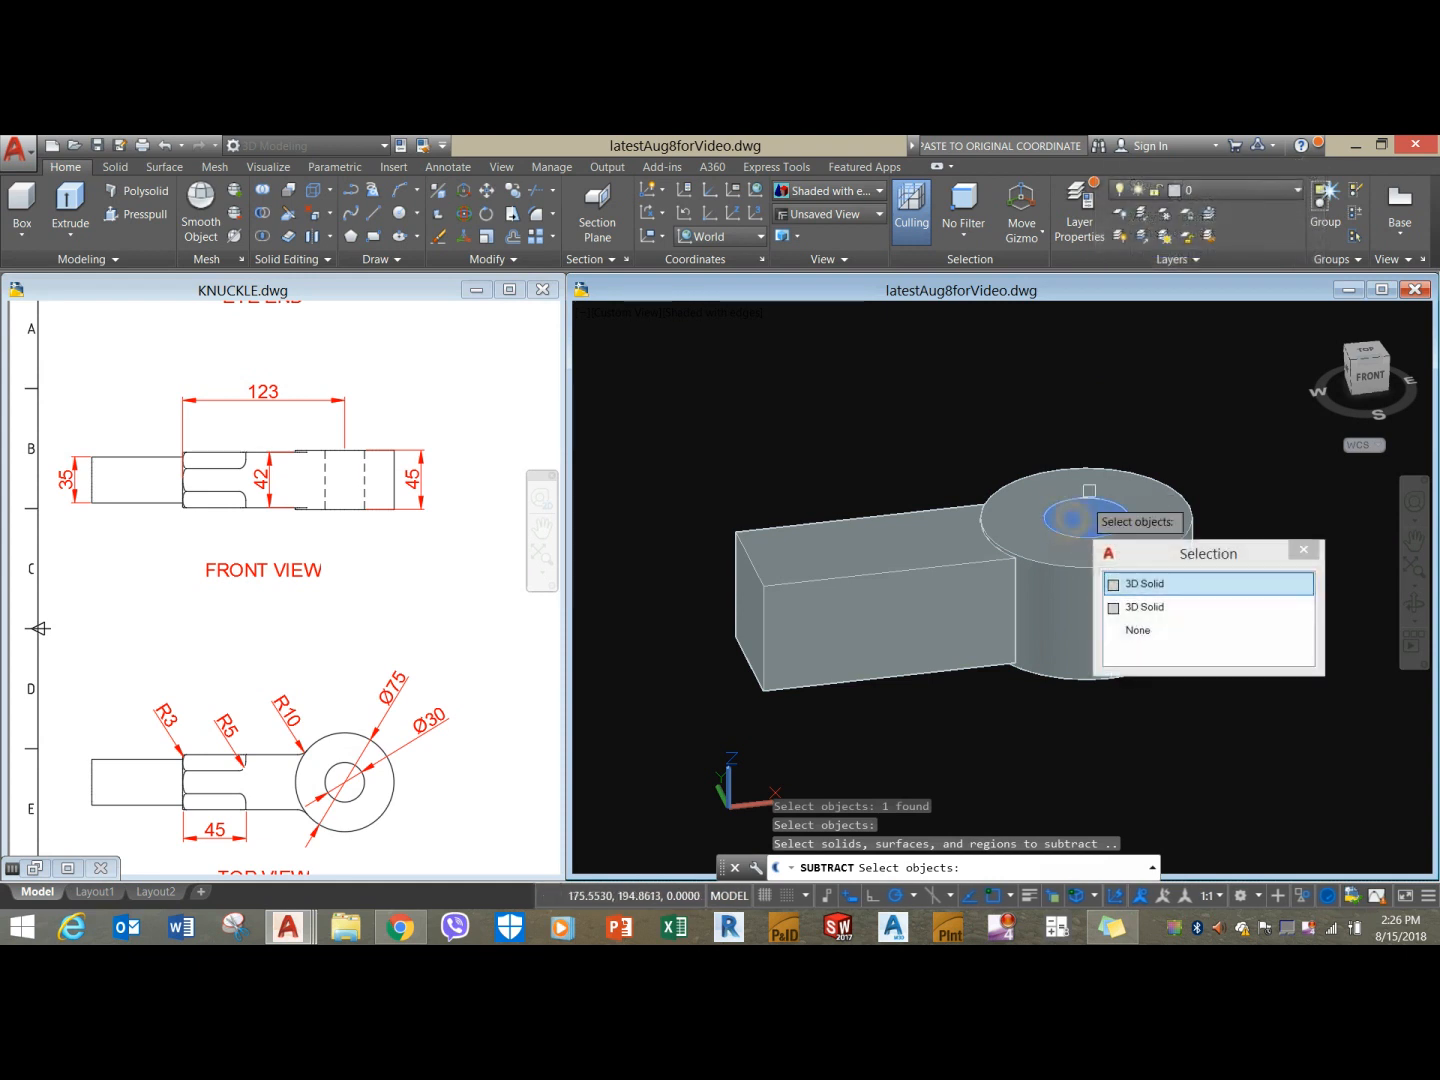
pyautogui.rightClick(1115, 428)
pyautogui.keyDown('shift'); pyautogui.moveTo(1115, 429); pyautogui.dragTo(1089, 476, button='middle'); pyautogui.keyUp('shift')
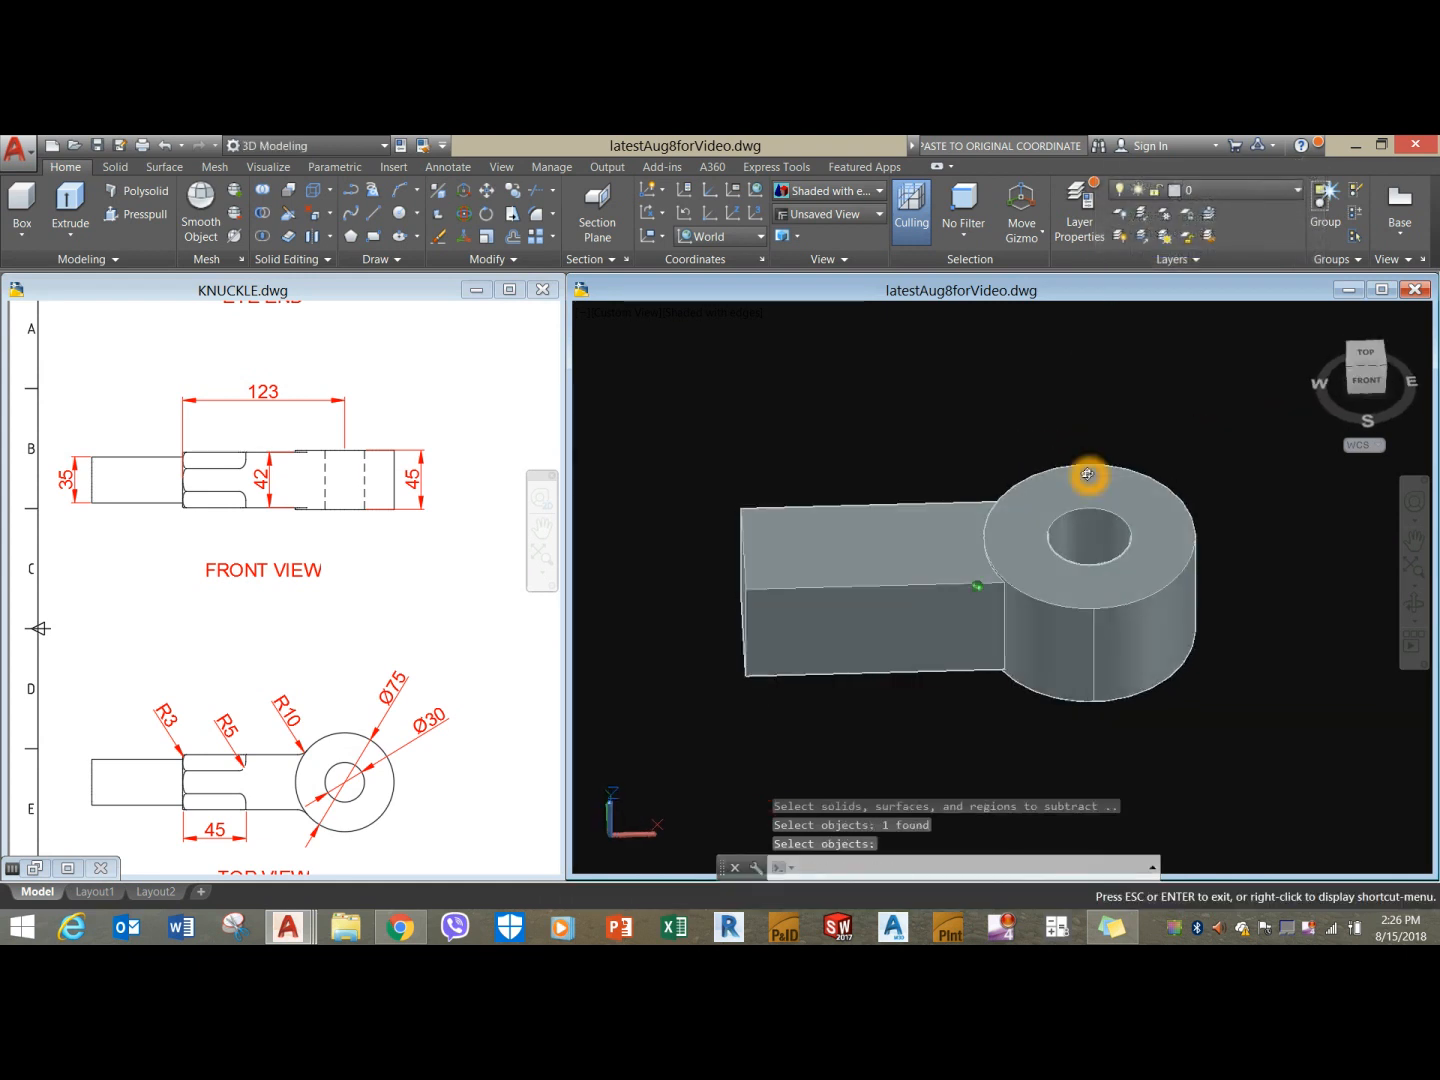
pyautogui.keyDown('shift'); pyautogui.moveTo(1007, 599); pyautogui.dragTo(1061, 569, button='middle'); pyautogui.keyUp('shift')
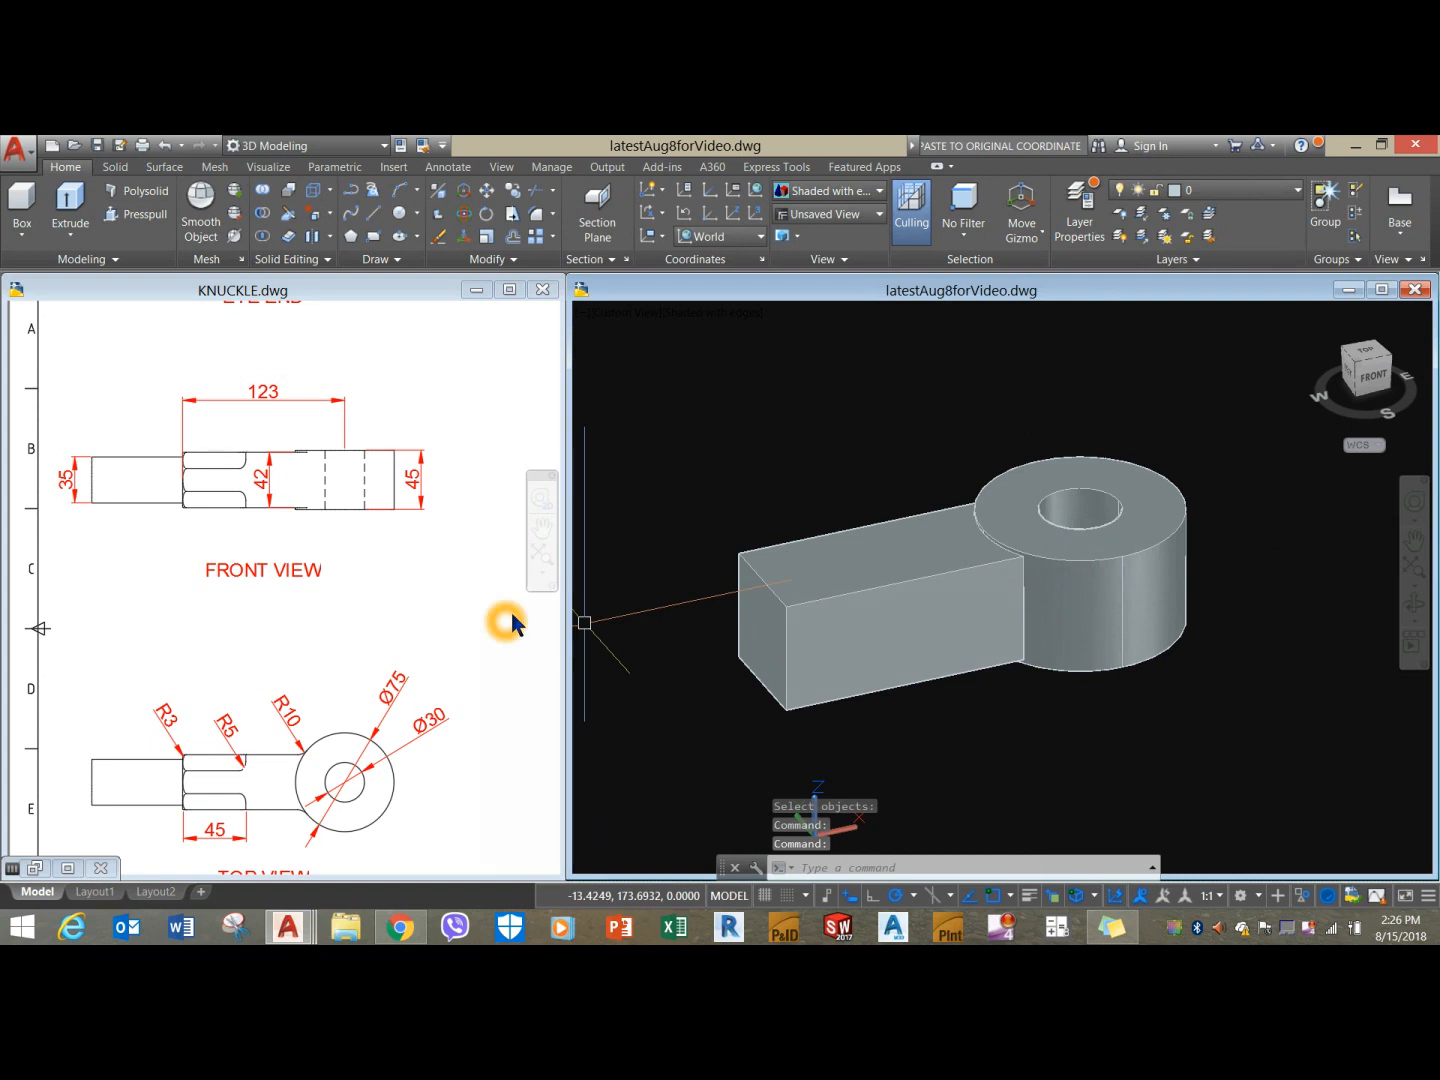
pyautogui.click(615, 627)
pyautogui.click(666, 606)
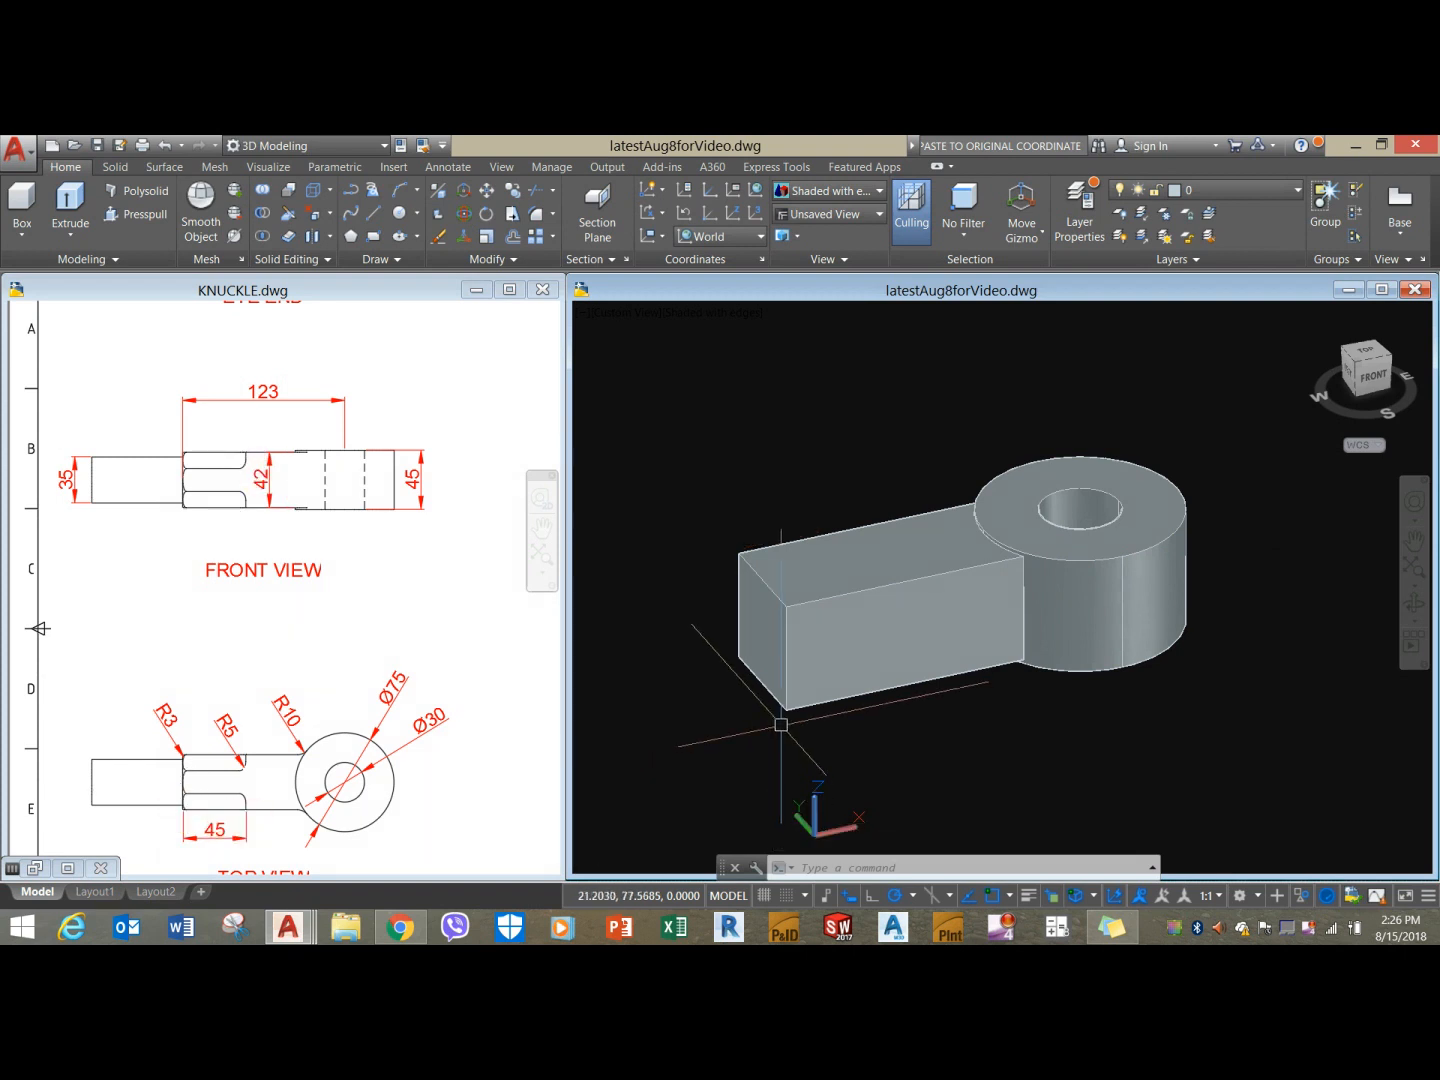
# Presspull the shank's free end face inward by 45 to shorten the block.
pyautogui.moveTo(774, 706); pyautogui.dragTo(810, 571, button='middle')
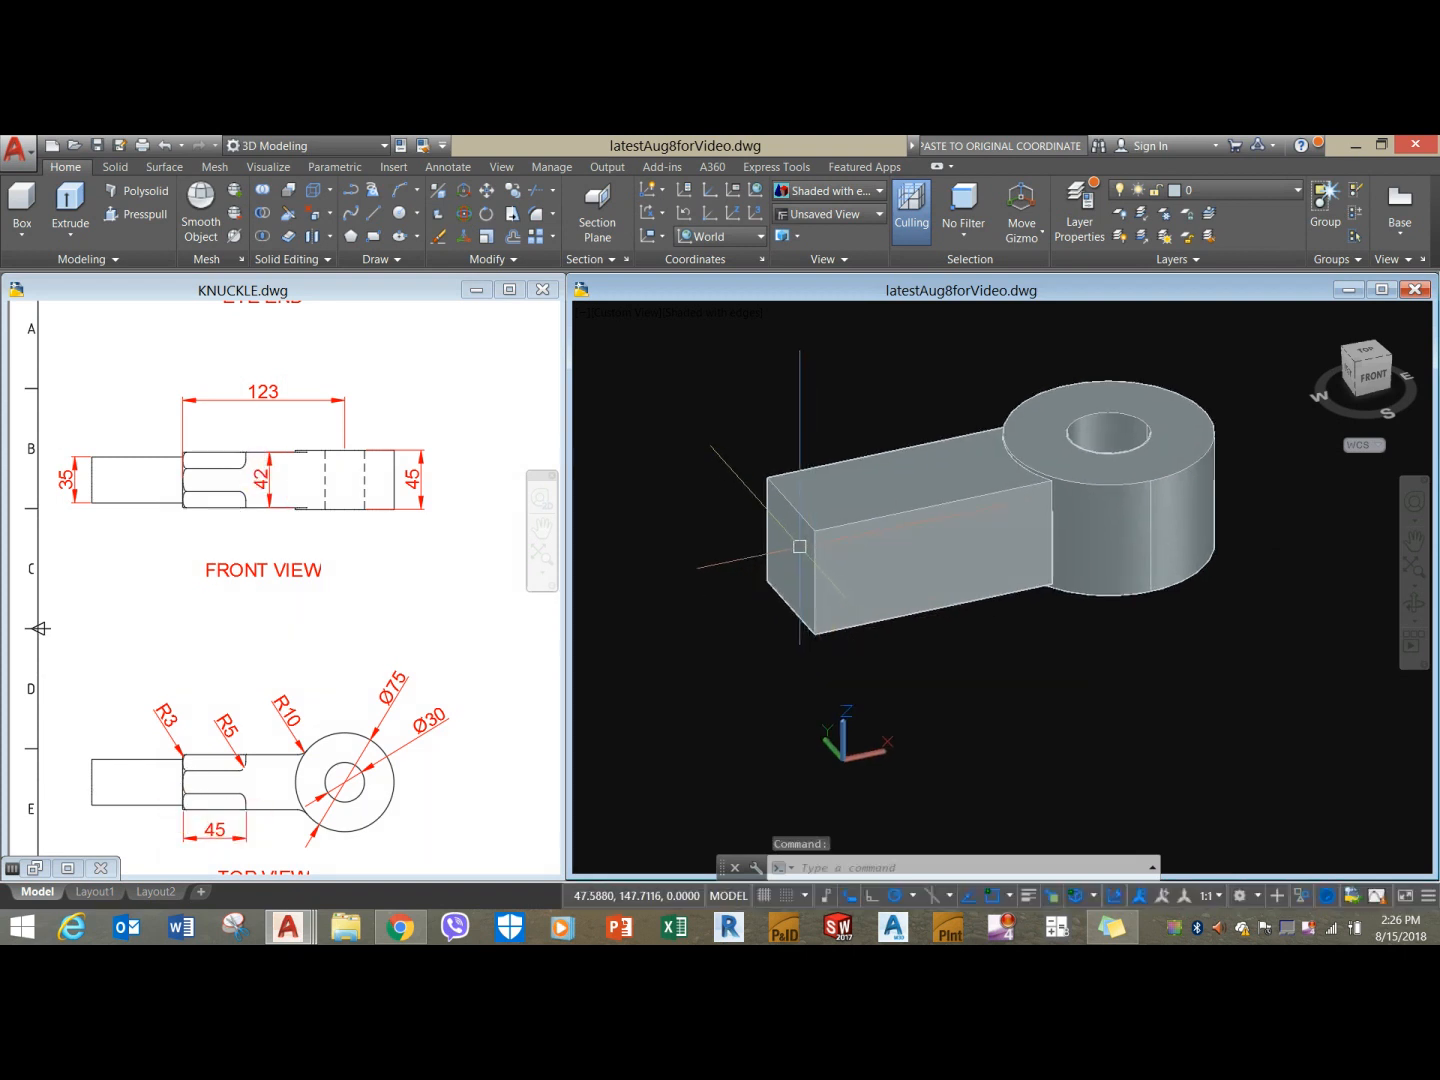
pyautogui.click(136, 216)
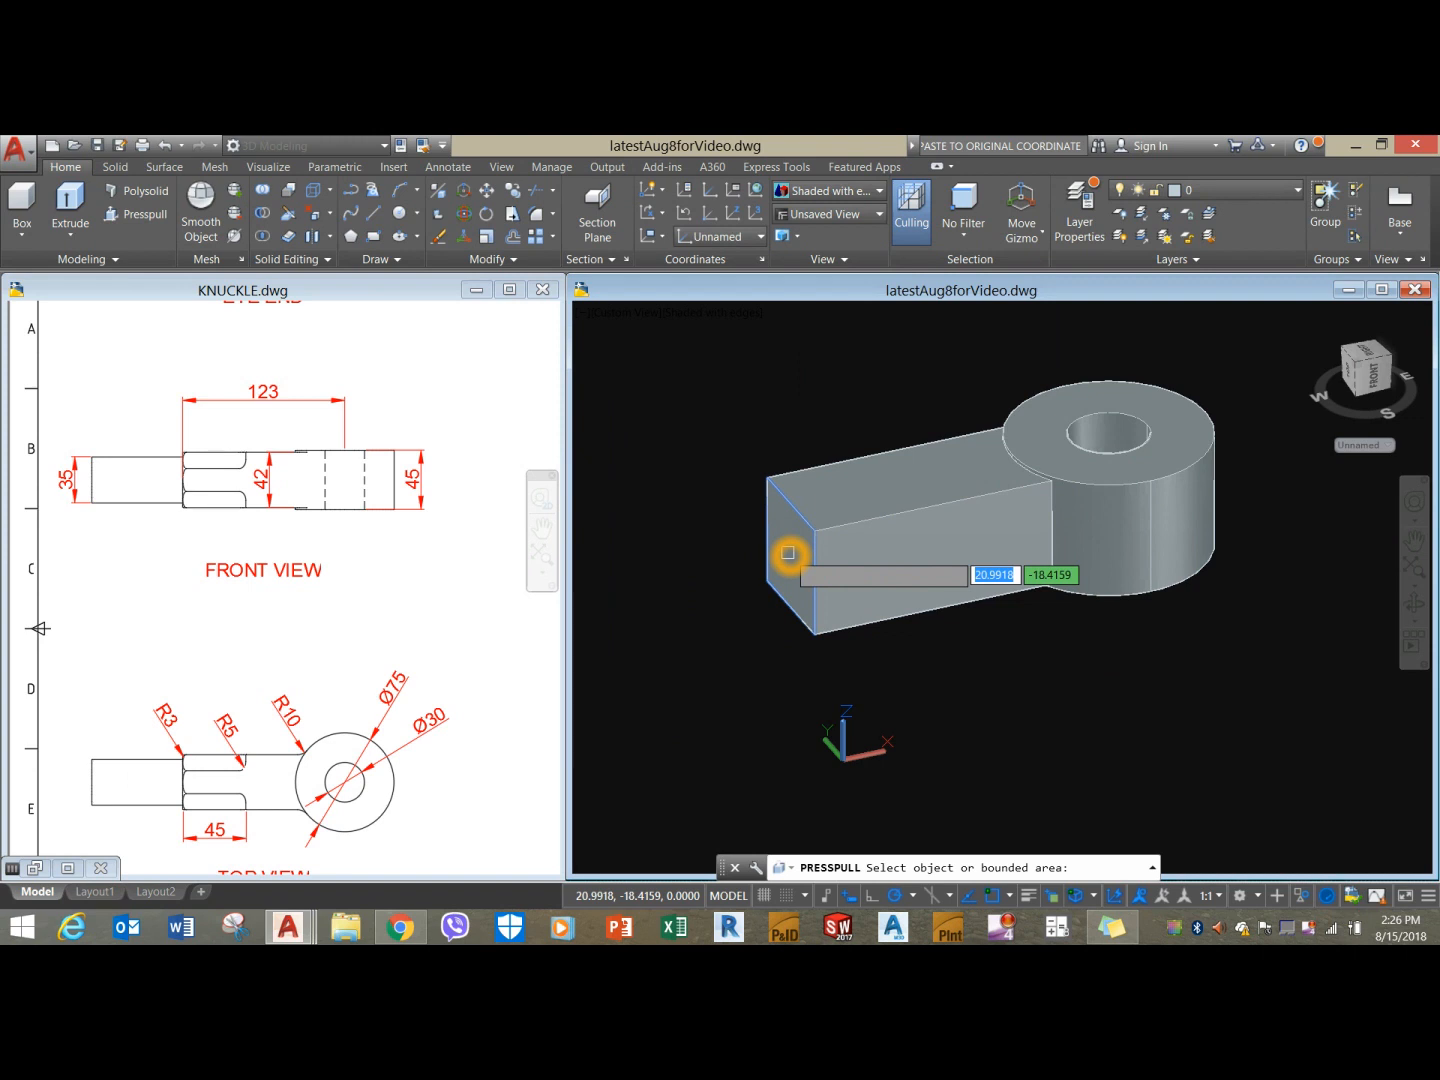
pyautogui.click(787, 554)
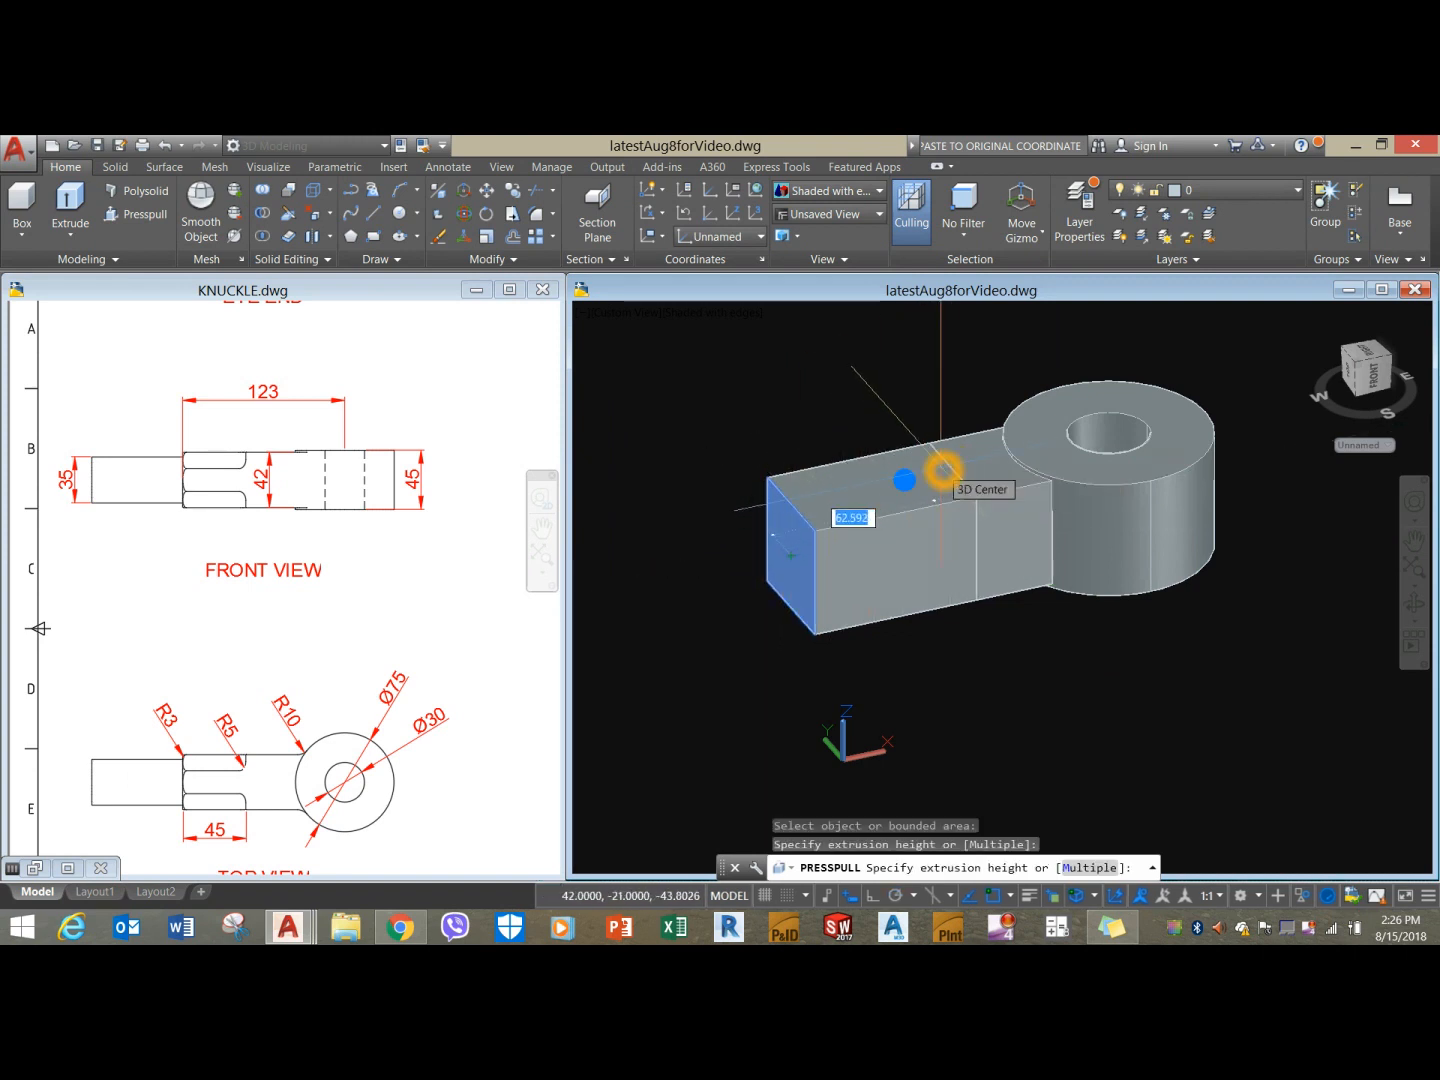
pyautogui.press('Return')
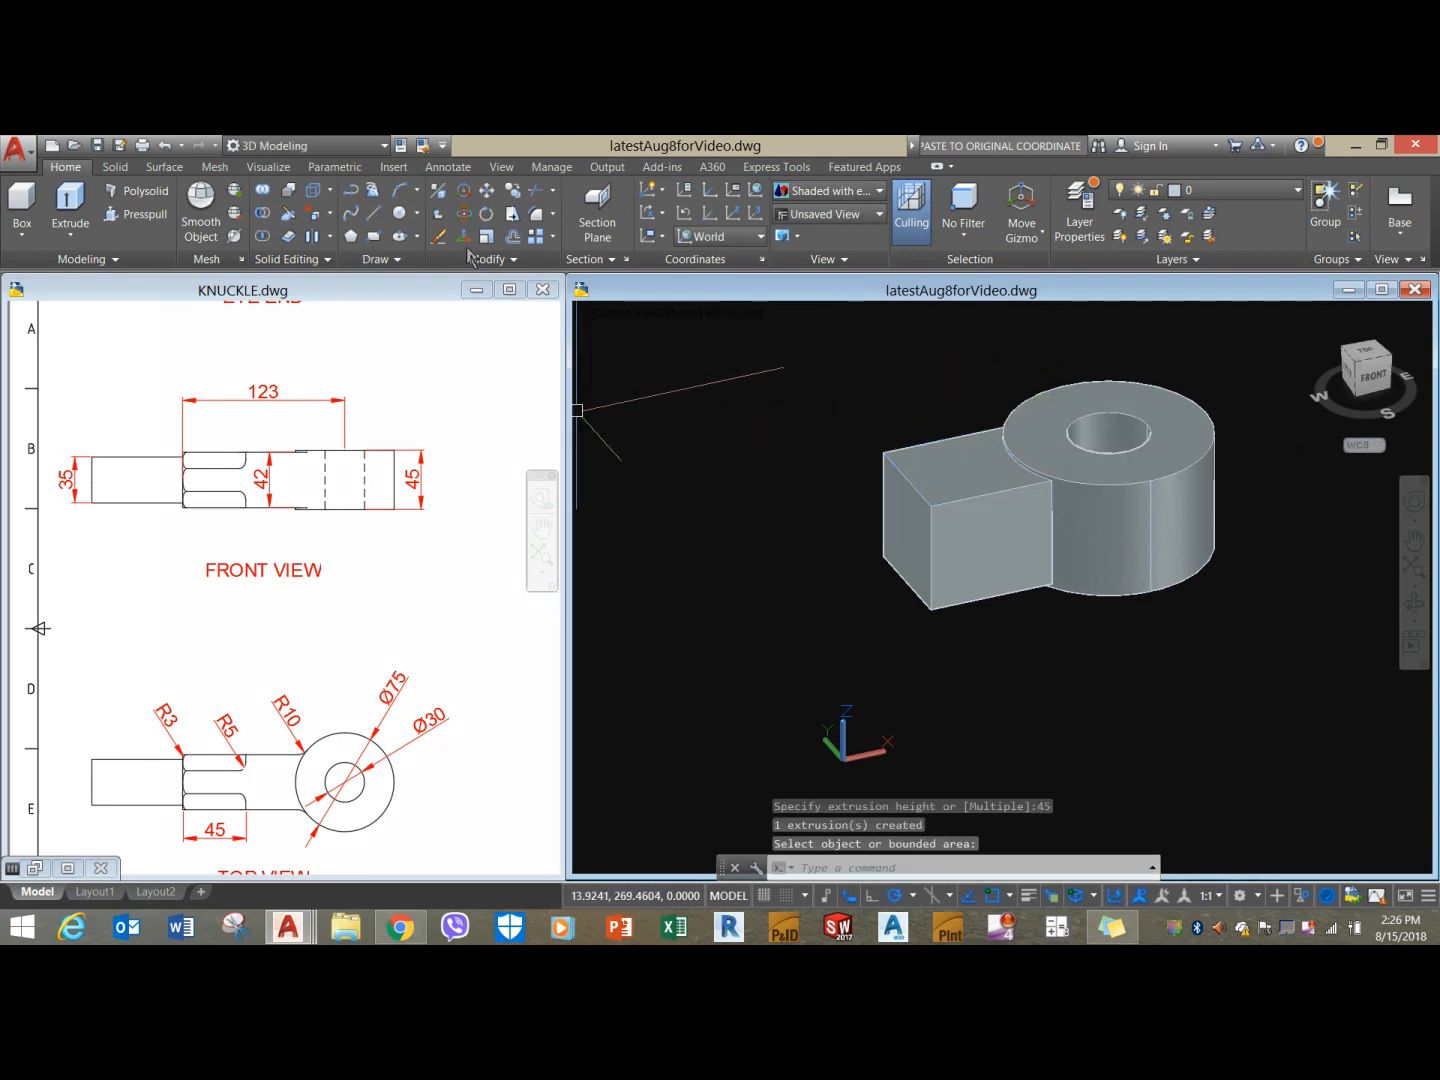
# Draw a circle on the shank's end face from the face's center to the midpoint of its upper edge.
pyautogui.click(401, 212)
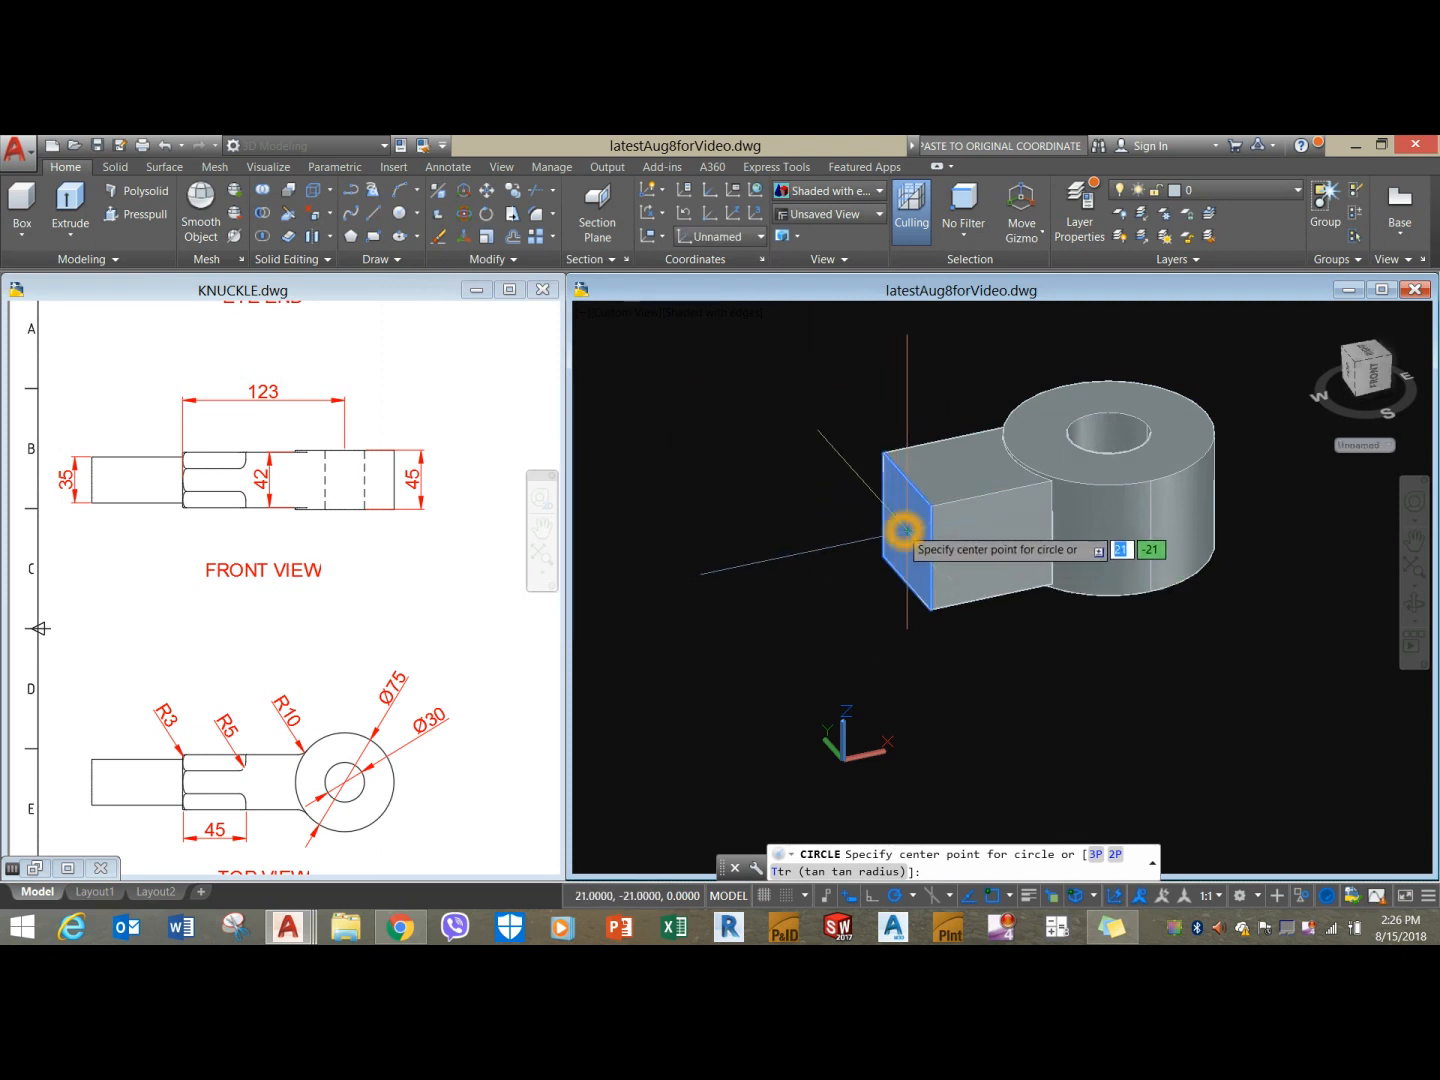
pyautogui.click(903, 530)
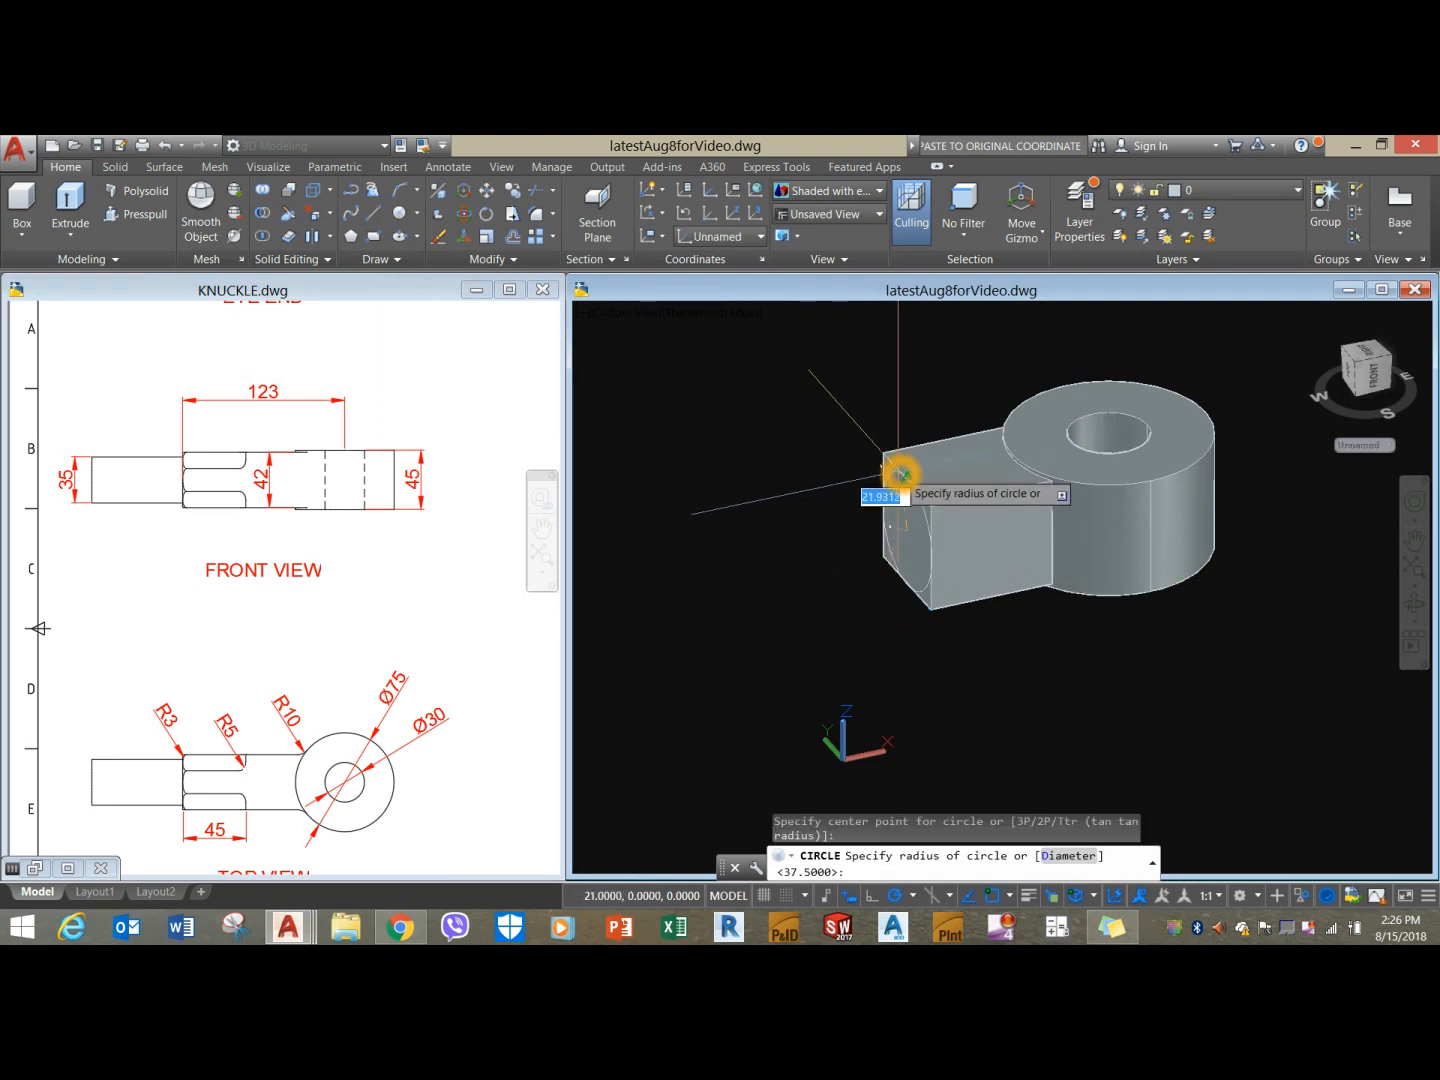
pyautogui.click(904, 479)
# Extrude the circle on the shank's end face outward by 45 into a cylinder.
pyautogui.scroll(2, 850, 495)
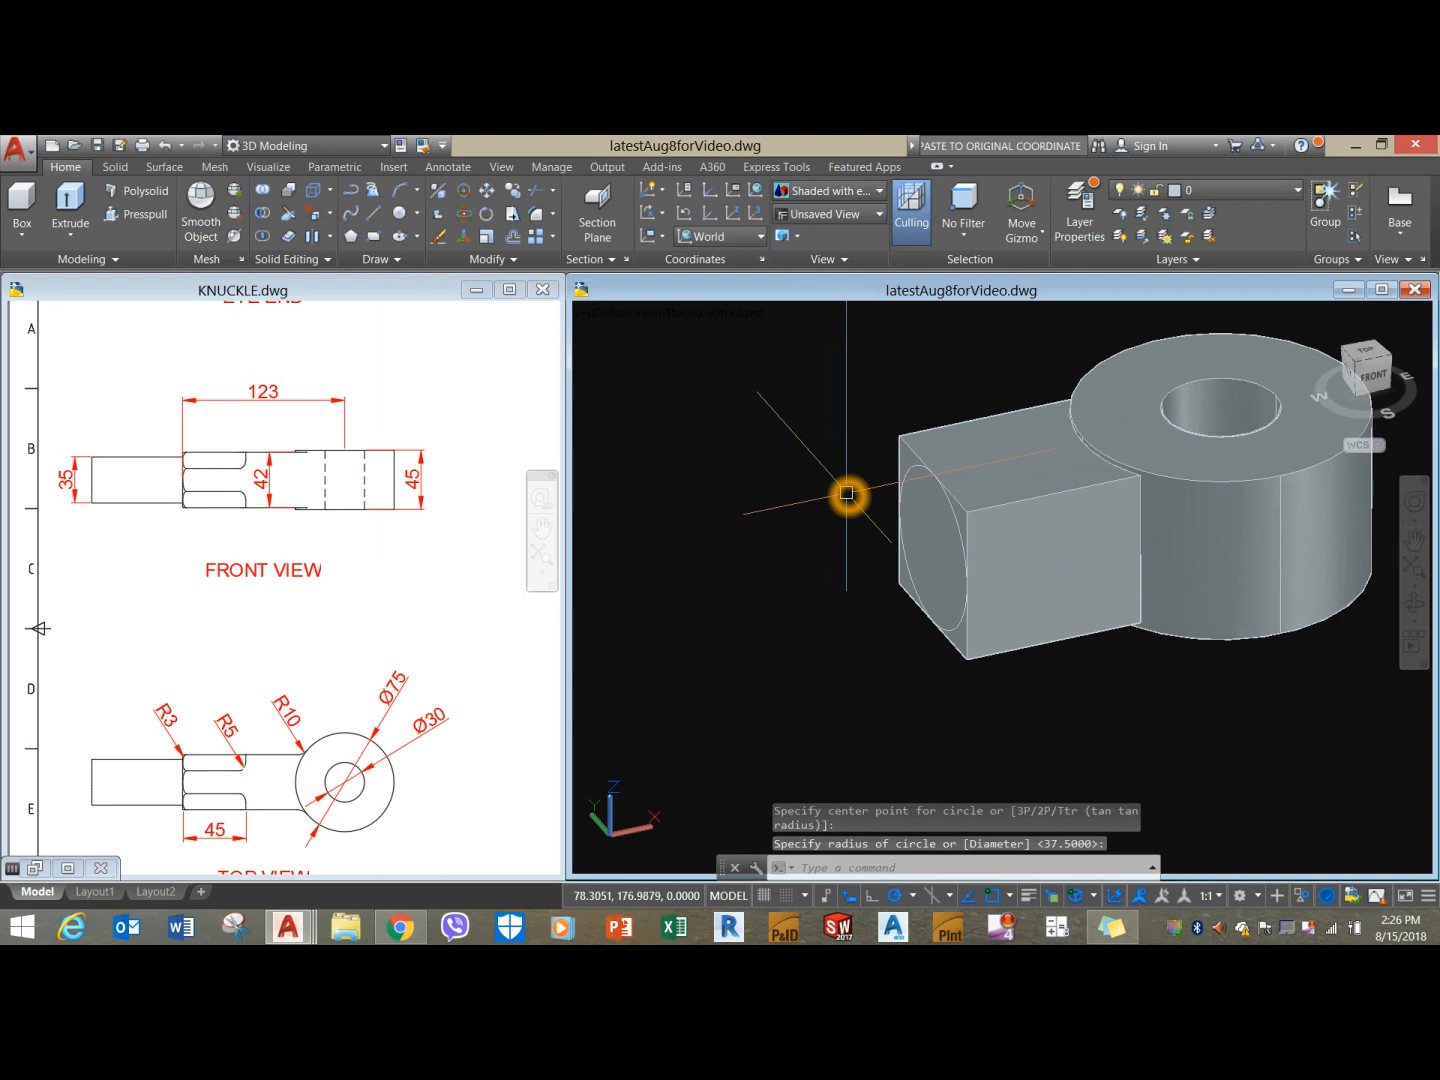
pyautogui.click(914, 466)
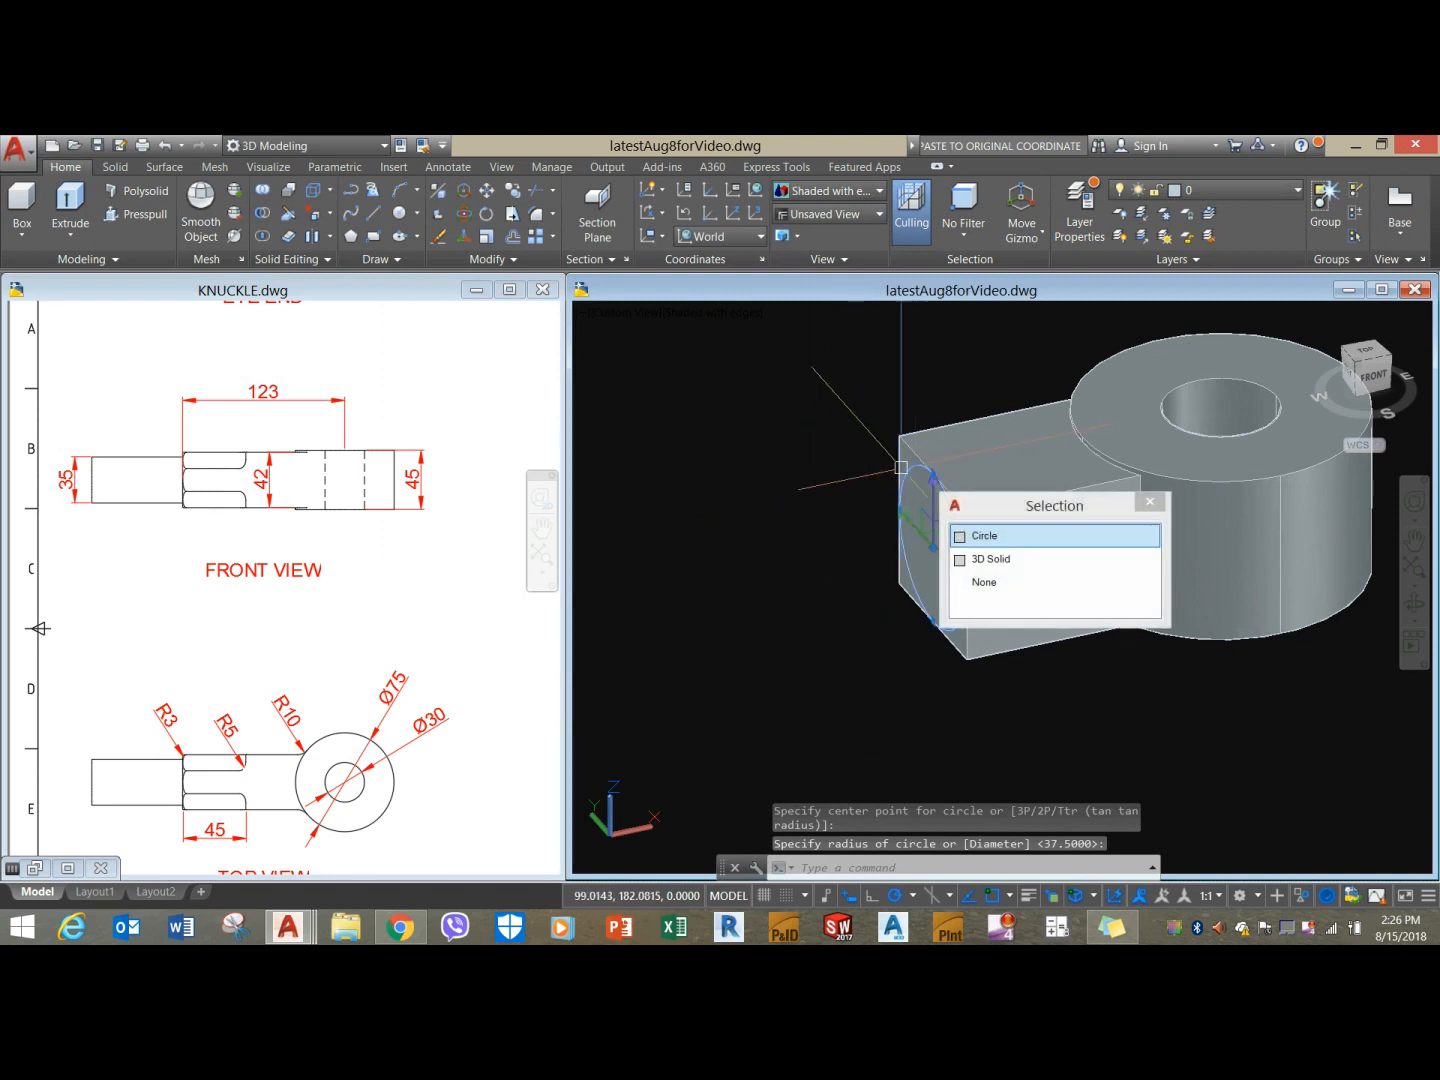
pyautogui.click(70, 203)
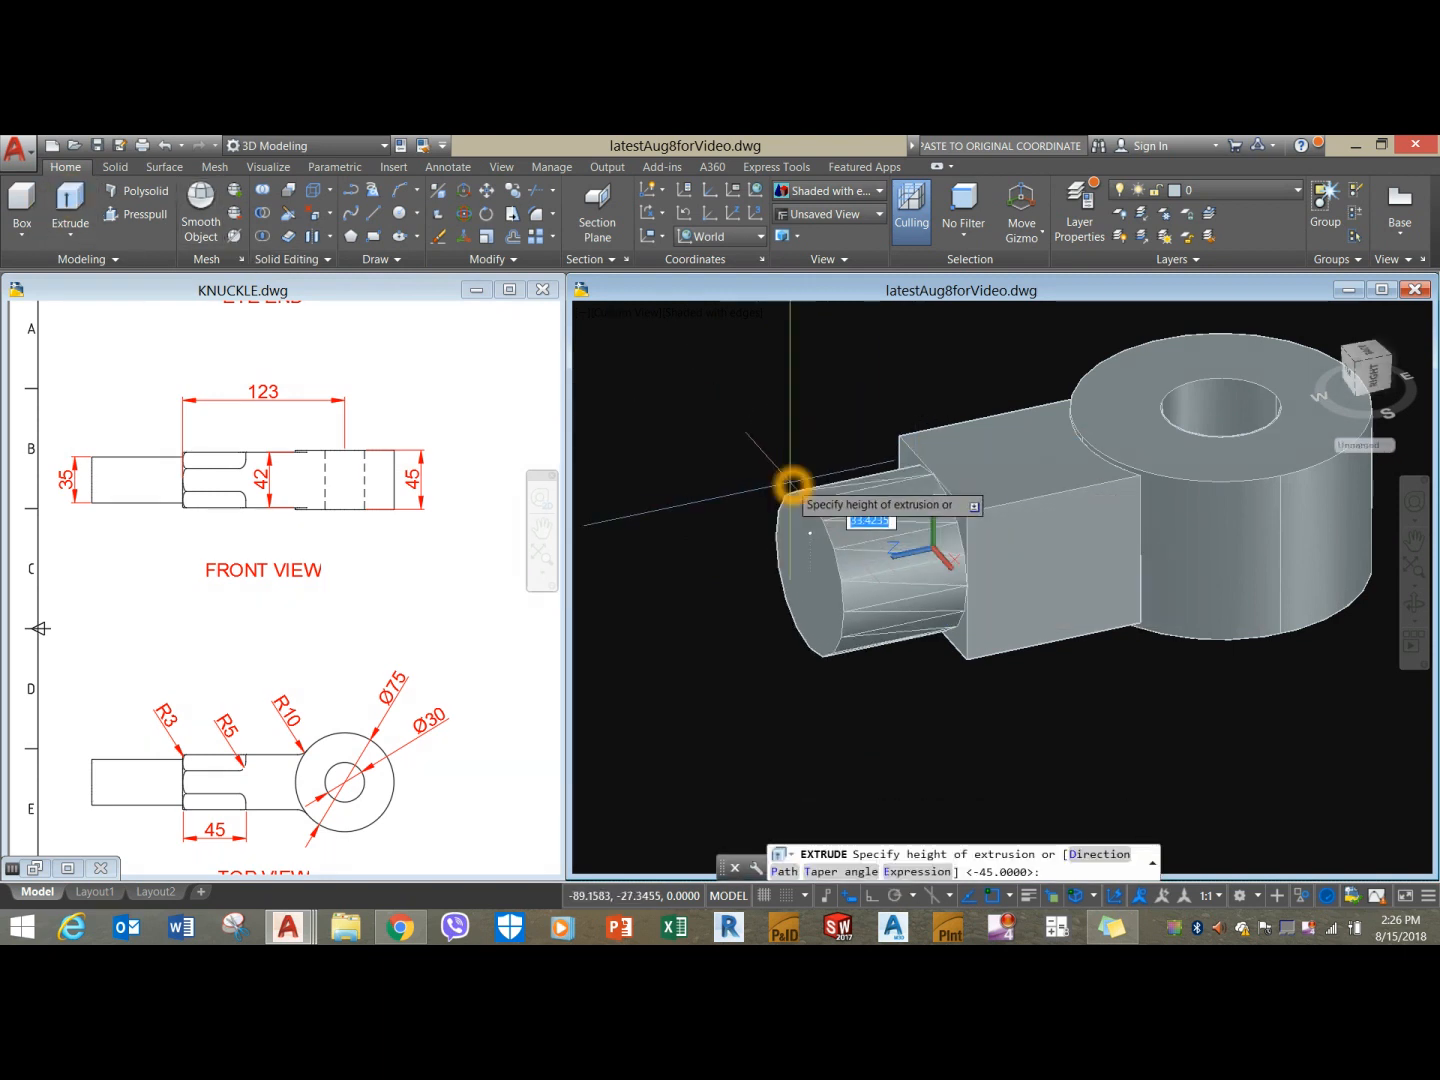
pyautogui.press('Return')
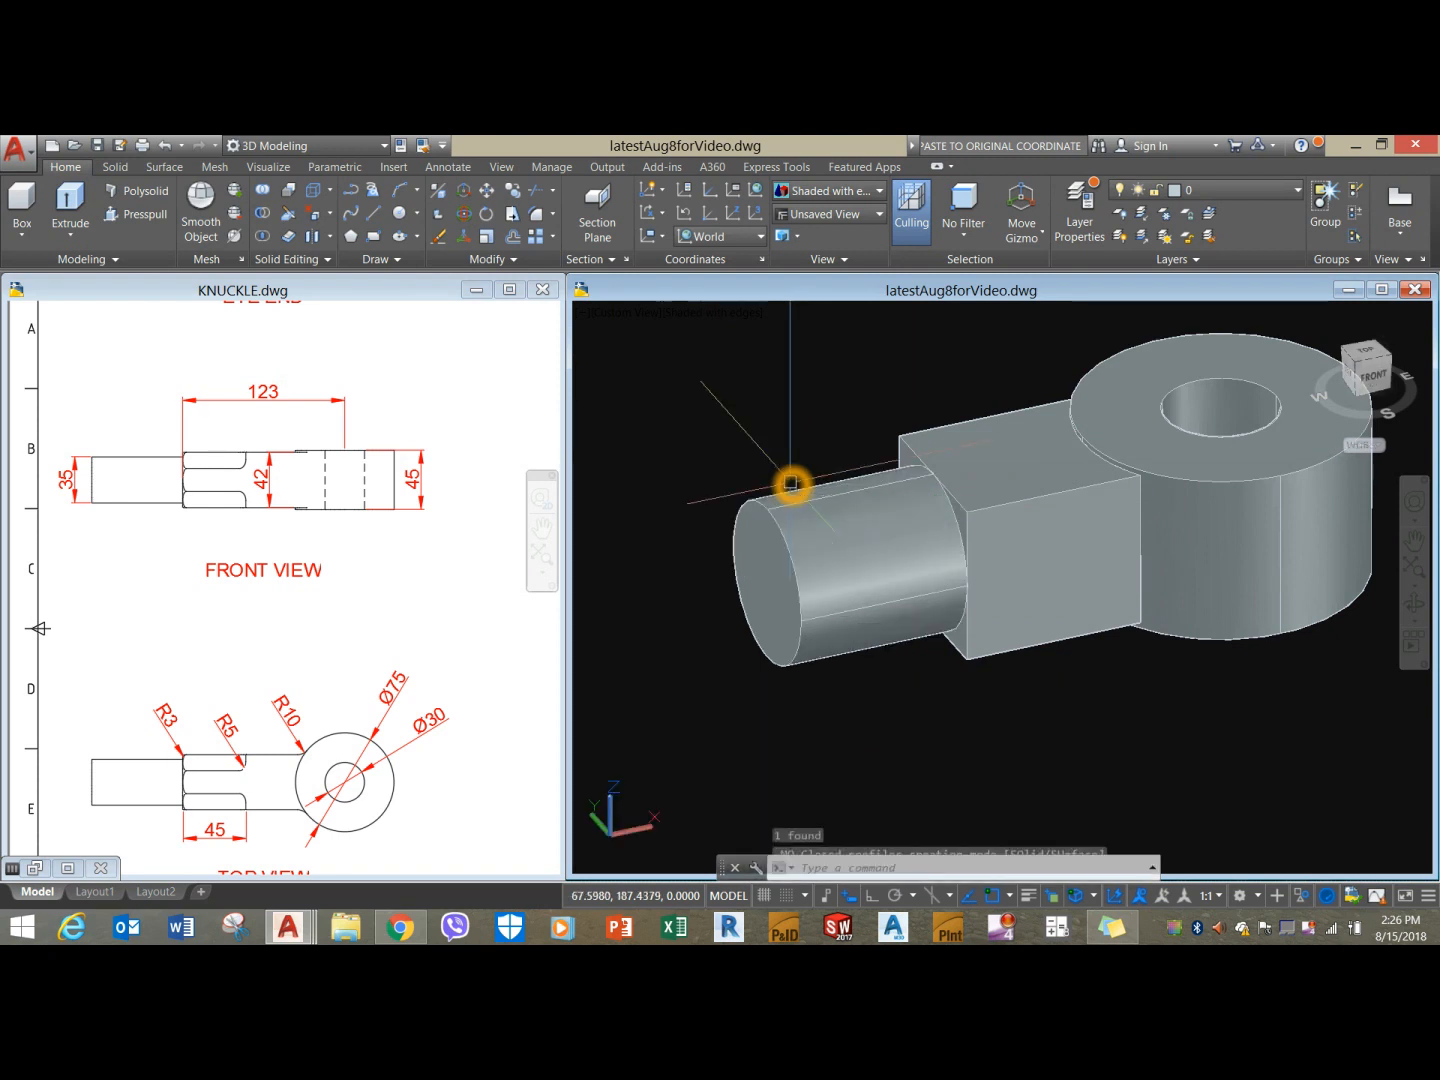
# Switch the eye-end model's visual style to X-ray.
pyautogui.doubleClick(806, 456)
pyautogui.click(707, 317)
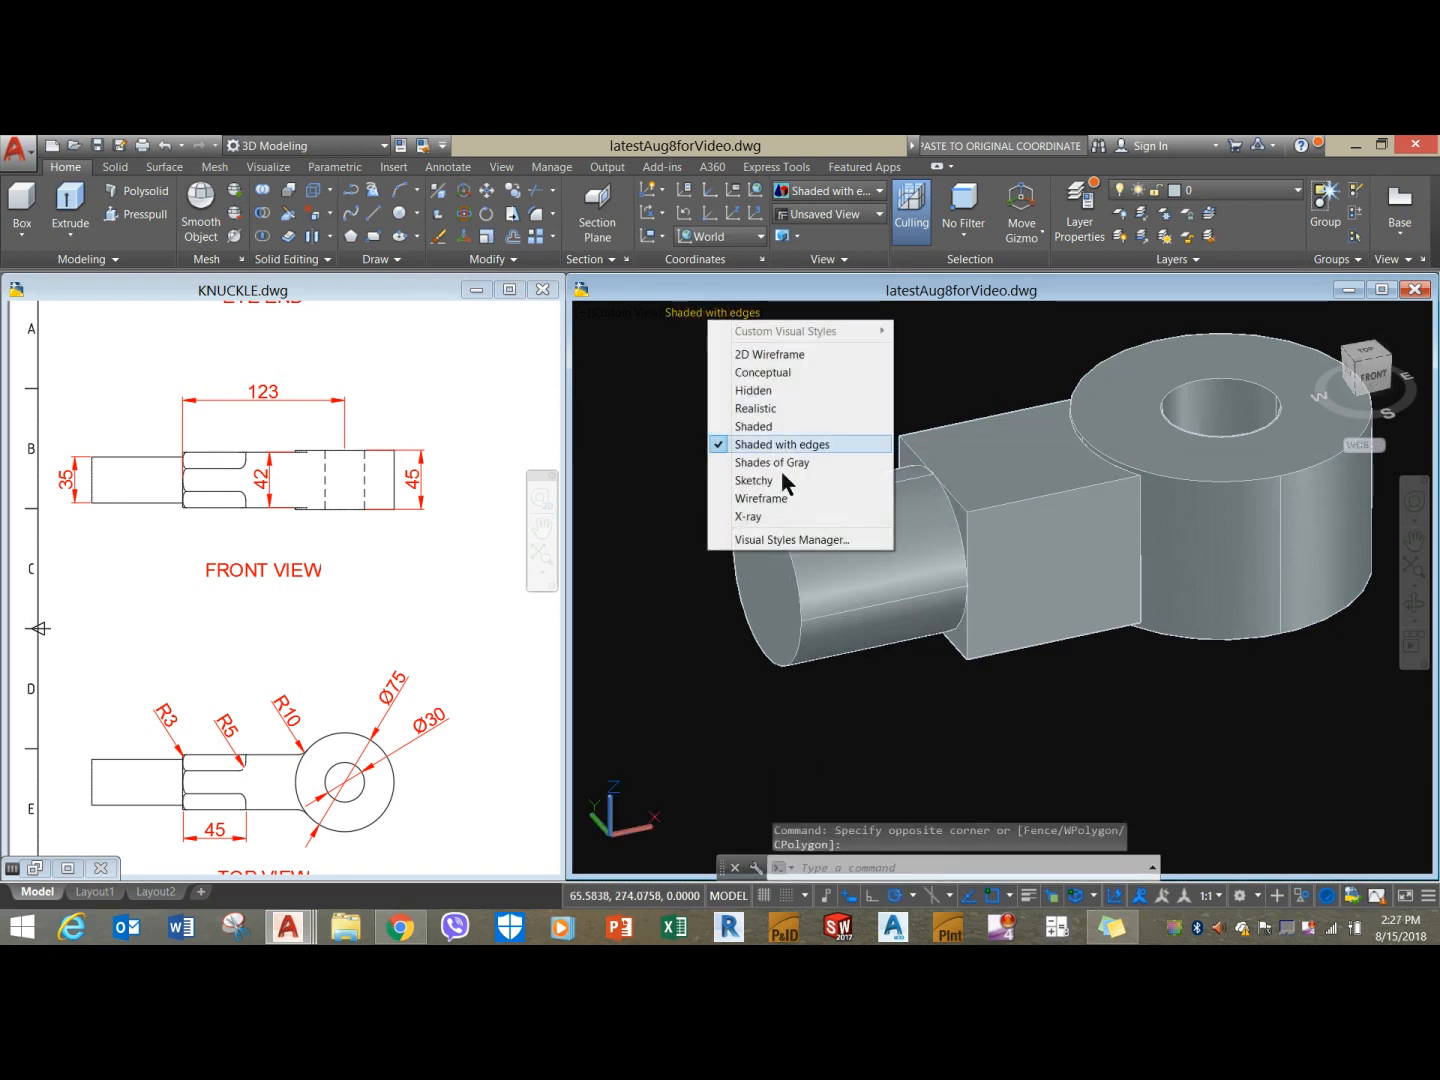
pyautogui.click(763, 517)
pyautogui.moveTo(714, 566); pyautogui.dragTo(726, 538, button='middle')
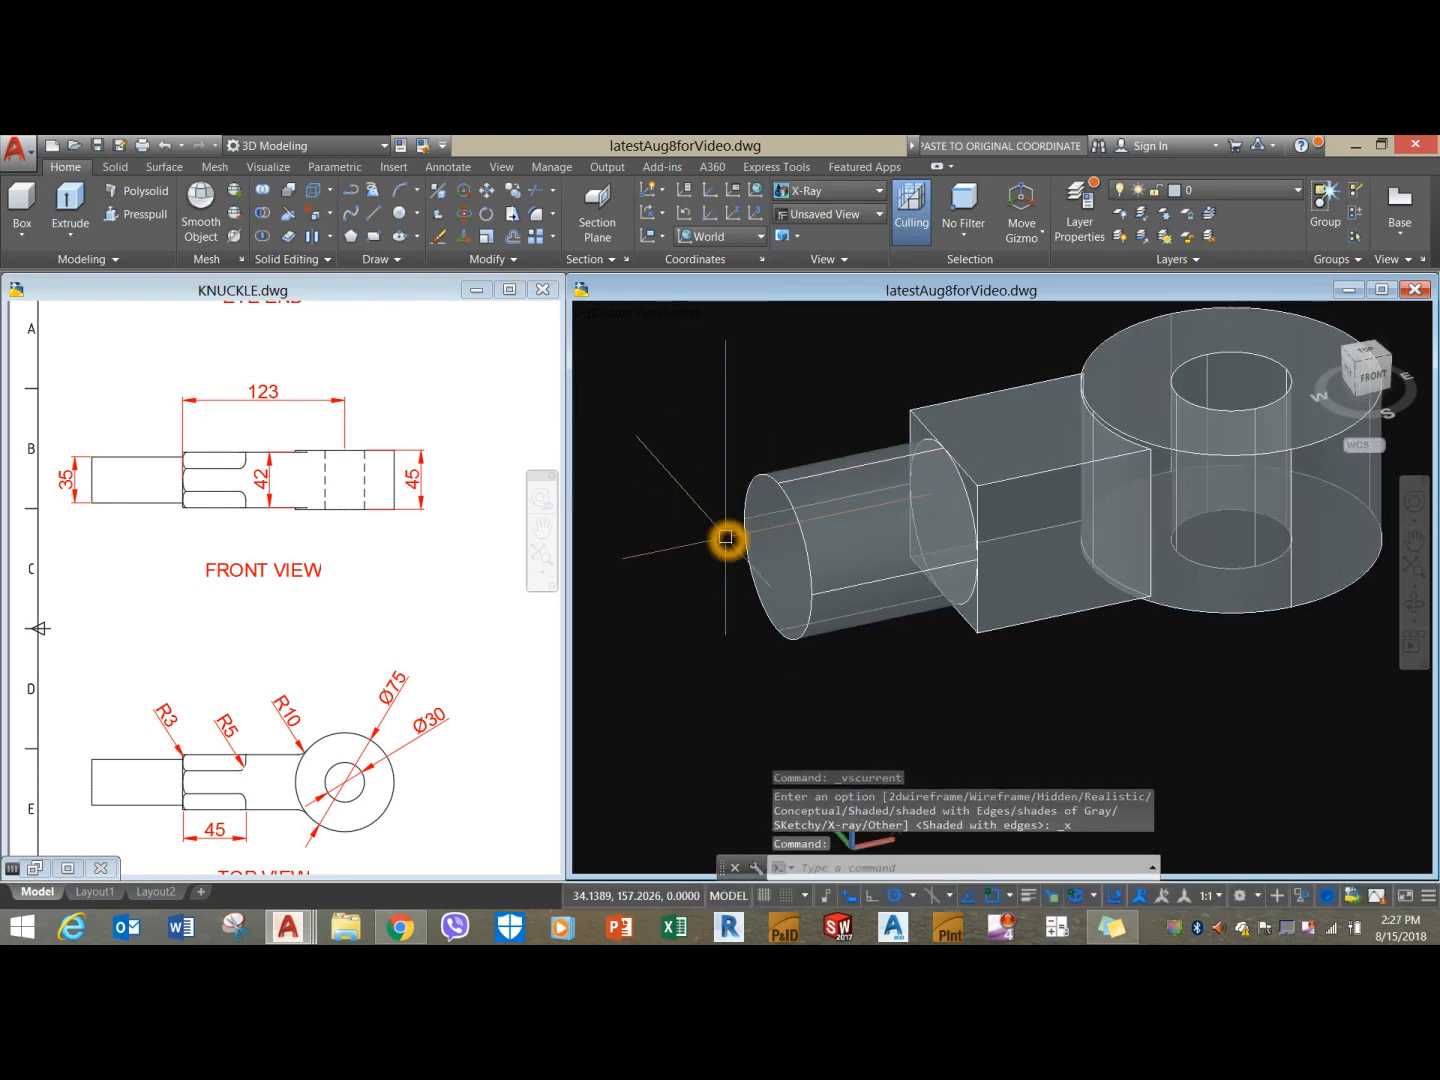
# Examine the octagonal shank section on KNUCKLE.dwg's finished 3D eye end, and return to its ISO A3 Title Block layout and the working drawing.
pyautogui.click(42, 870)
pyautogui.click(40, 892)
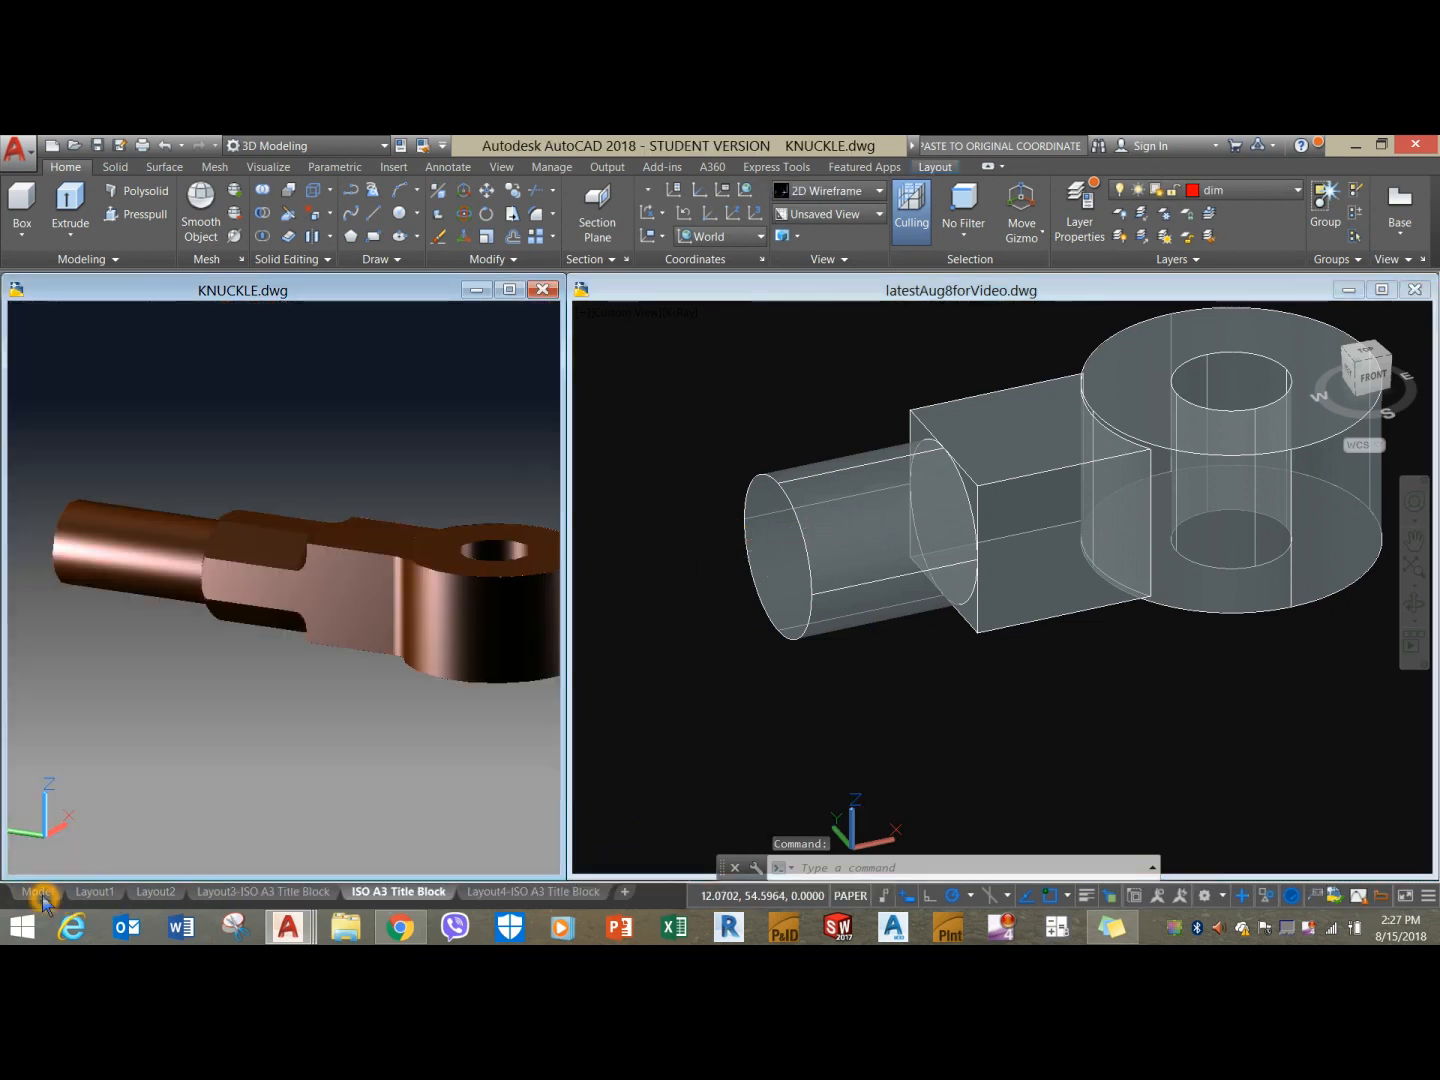
pyautogui.keyDown('shift'); pyautogui.moveTo(241, 660); pyautogui.dragTo(355, 626, button='middle'); pyautogui.keyUp('shift')
pyautogui.keyDown('shift'); pyautogui.moveTo(364, 455); pyautogui.dragTo(318, 480, button='middle'); pyautogui.keyUp('shift')
pyautogui.moveTo(318, 480); pyautogui.dragTo(311, 503, button='middle')
pyautogui.scroll(5, 120, 544)
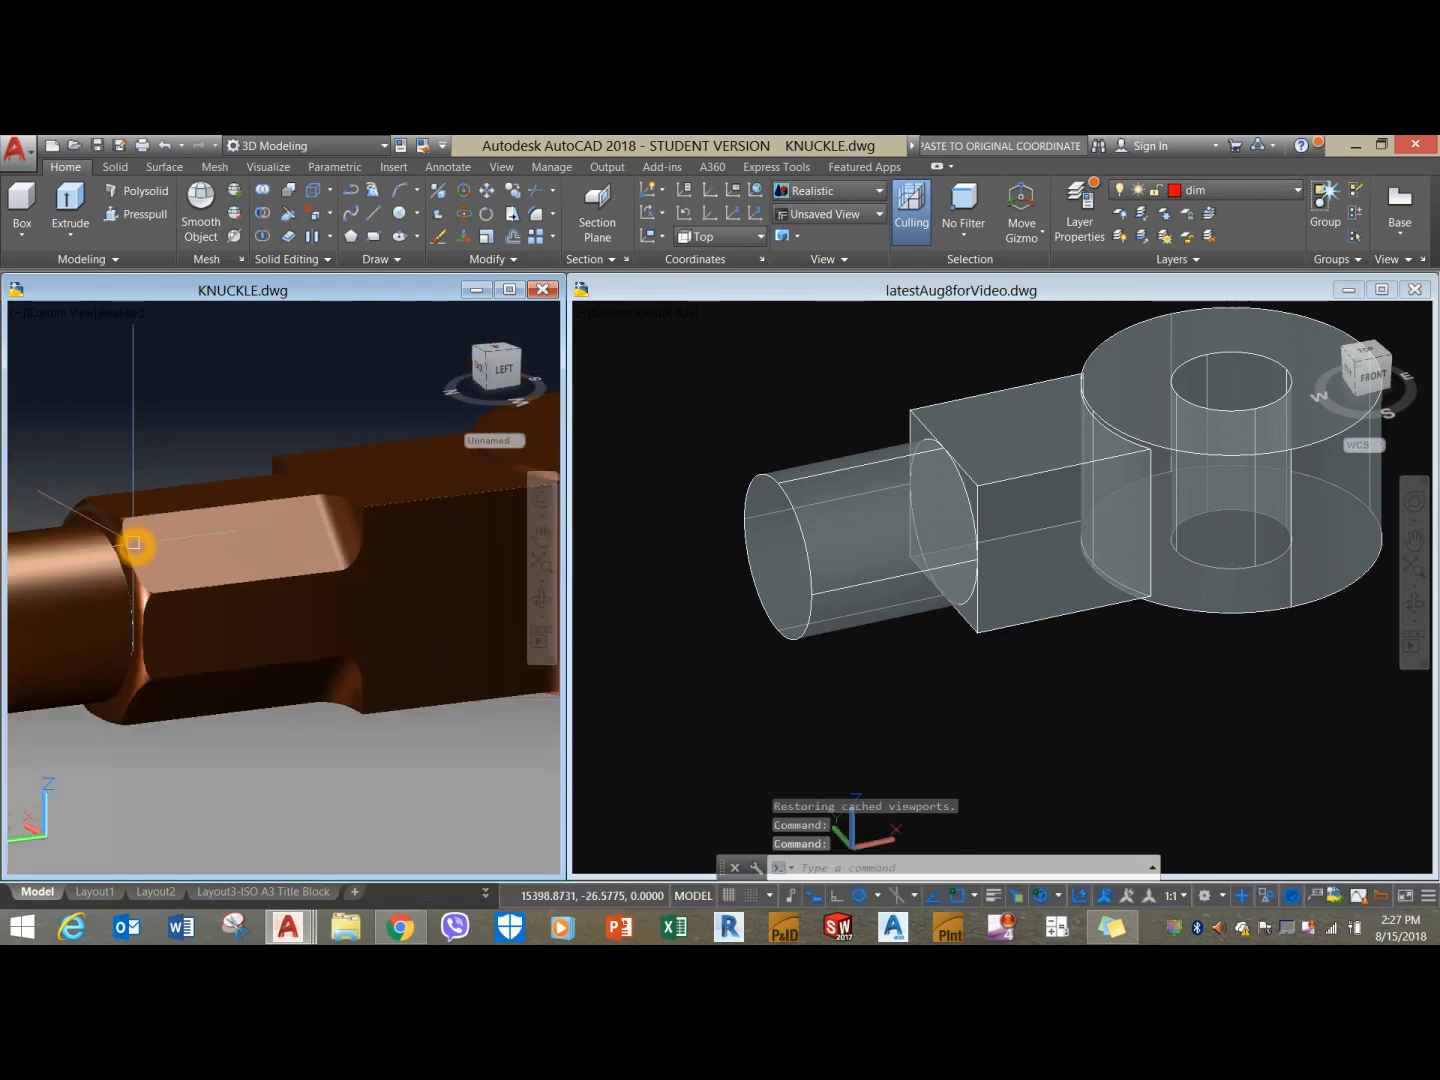
pyautogui.keyDown('shift'); pyautogui.moveTo(133, 544); pyautogui.dragTo(176, 640, button='middle'); pyautogui.keyUp('shift')
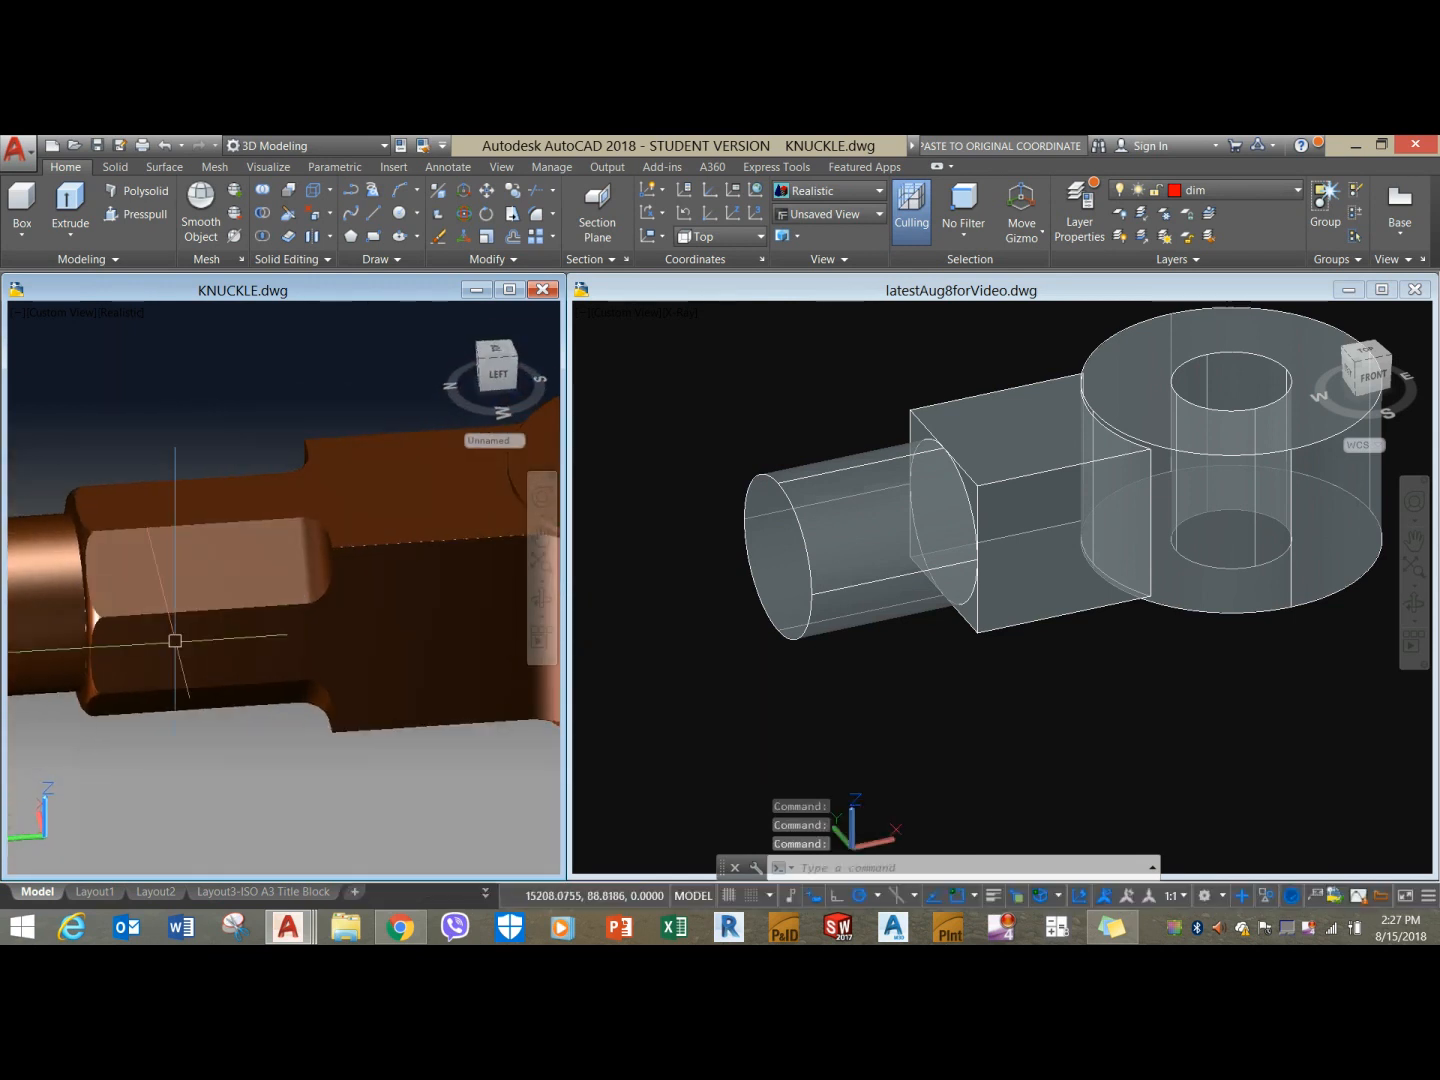
pyautogui.click(485, 895)
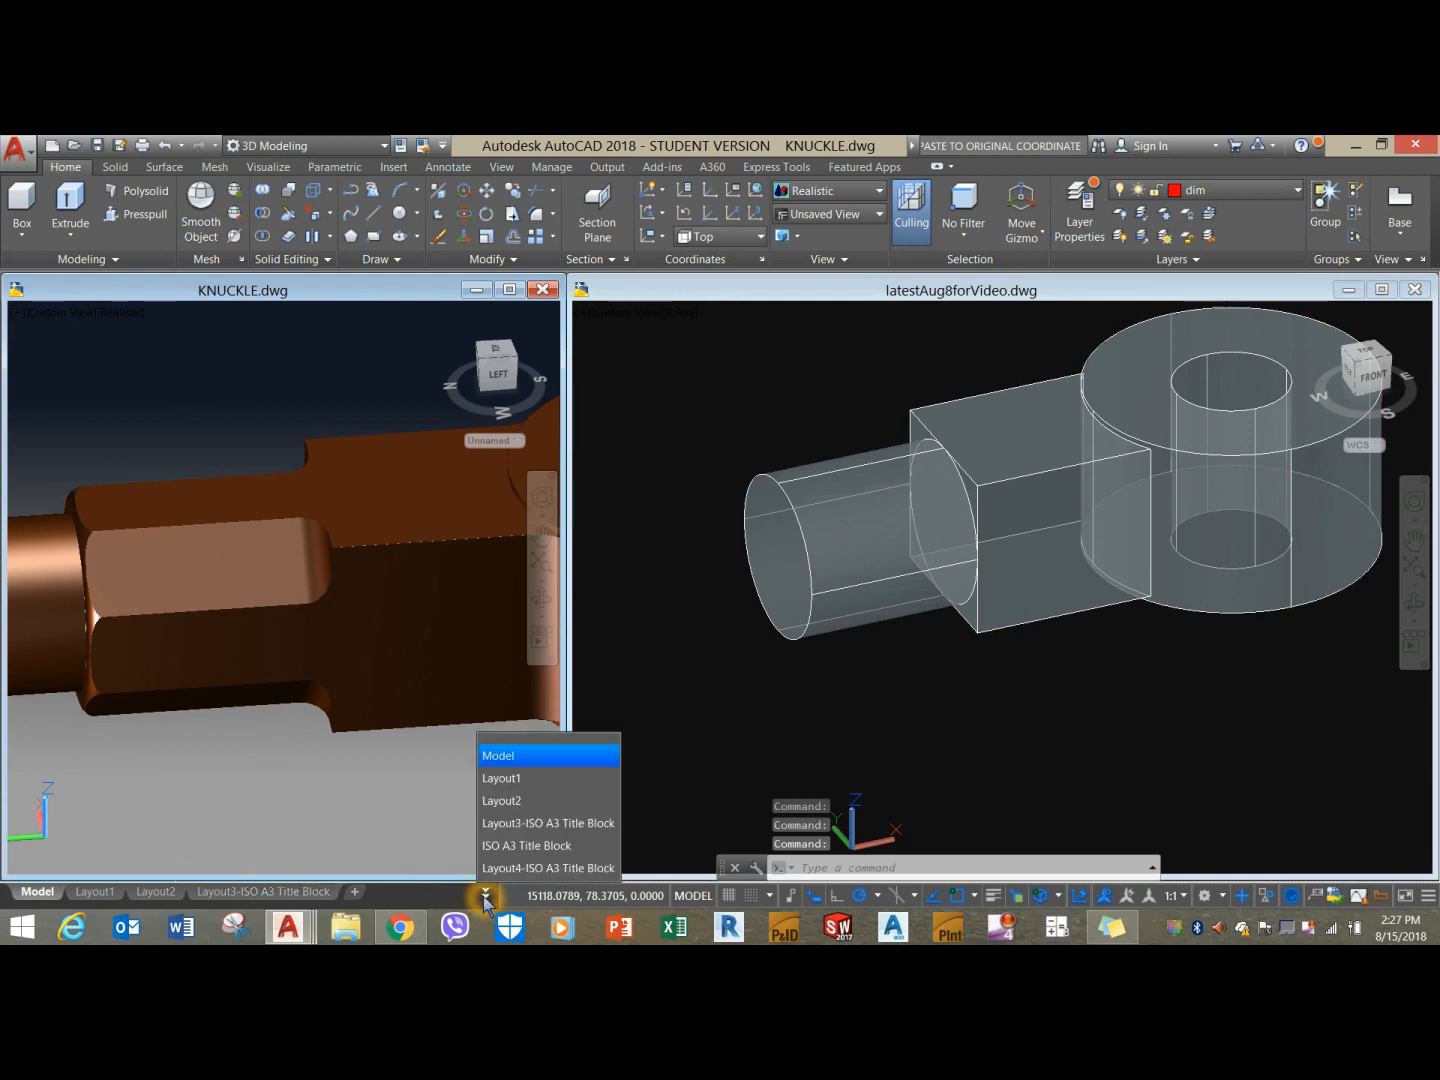
pyautogui.click(530, 846)
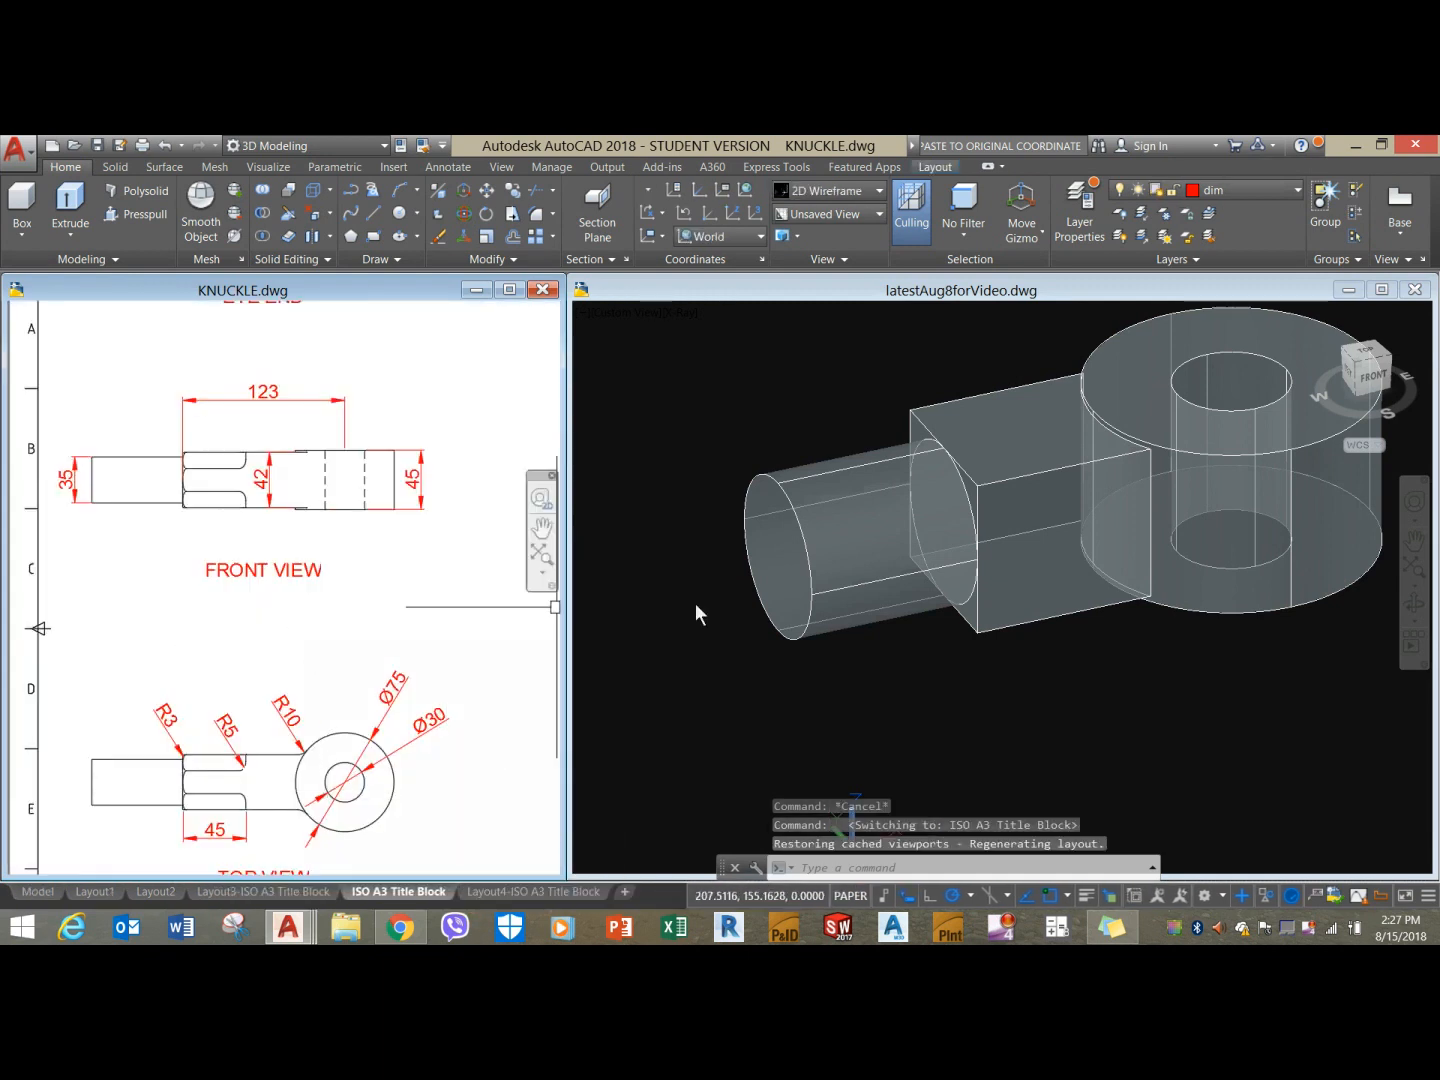
pyautogui.click(733, 627)
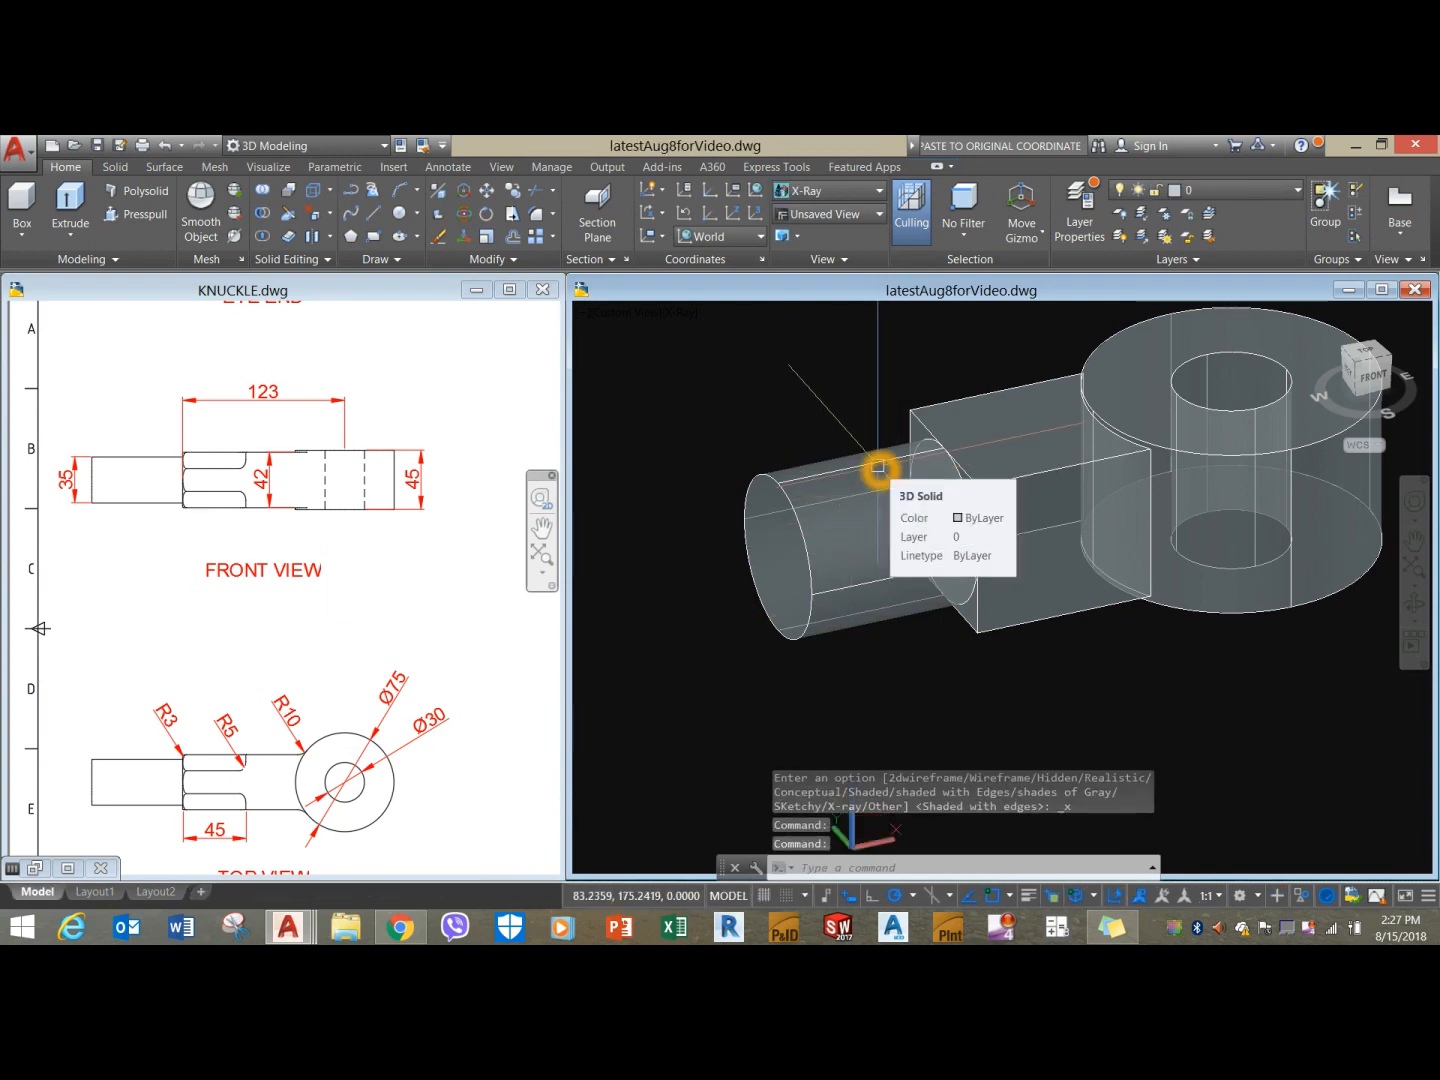
pyautogui.doubleClick(841, 472)
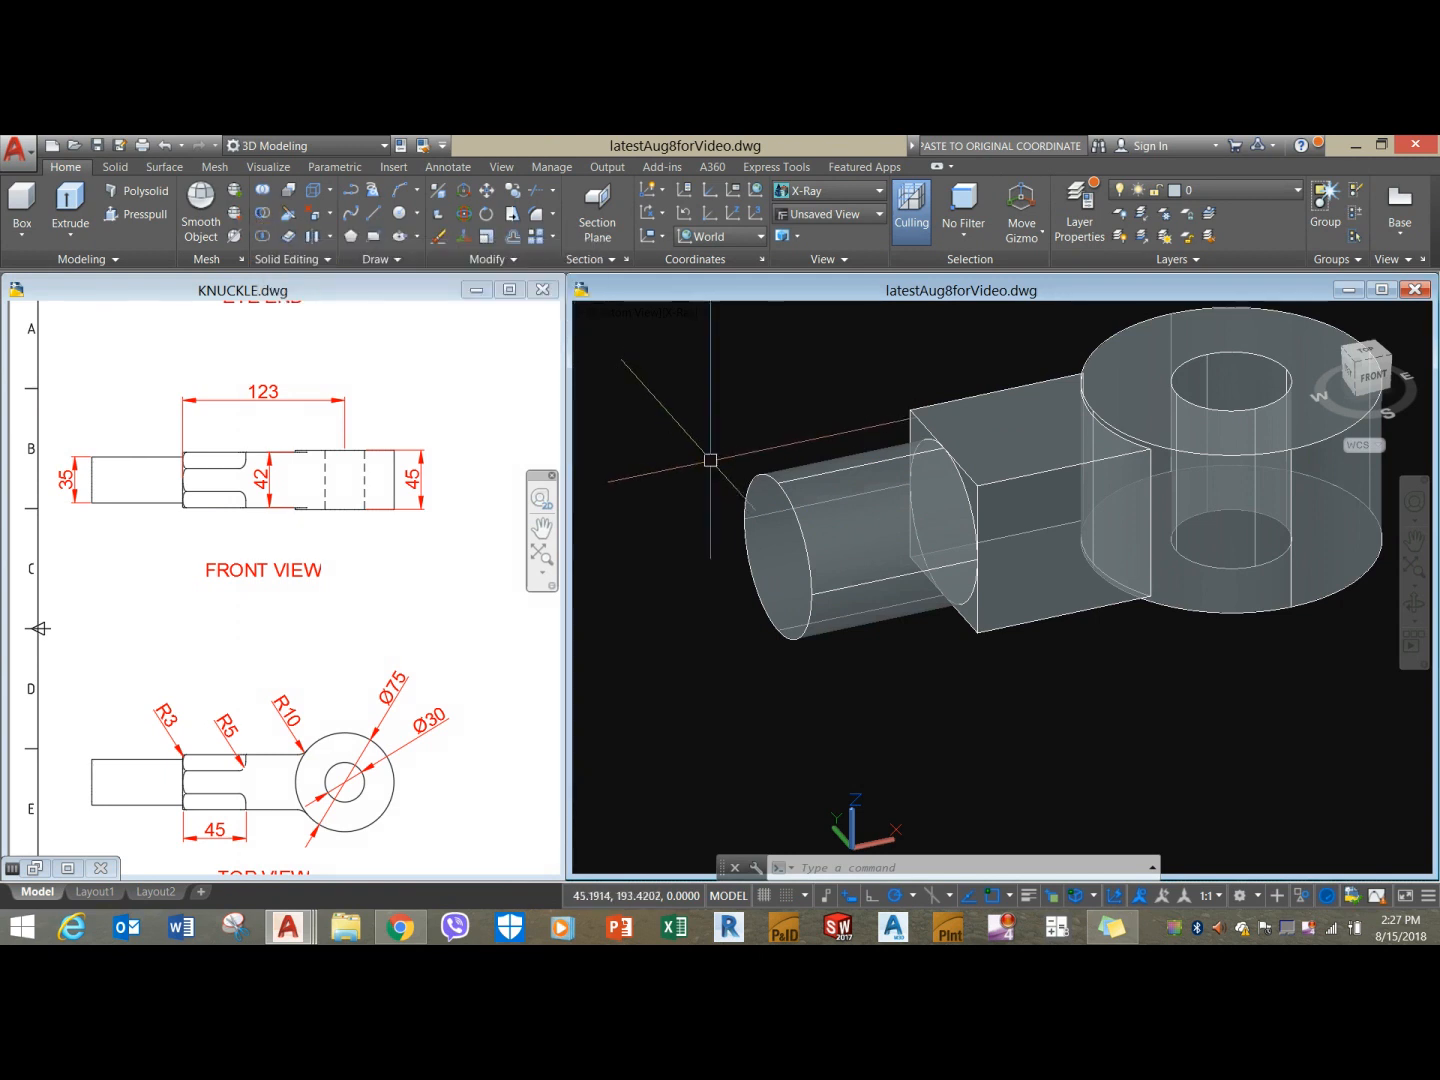
# Draw an eight-sided inscribed polygon centered on the block's end face, with its corners on the cylinder's circular outline.
pyautogui.click(350, 240)
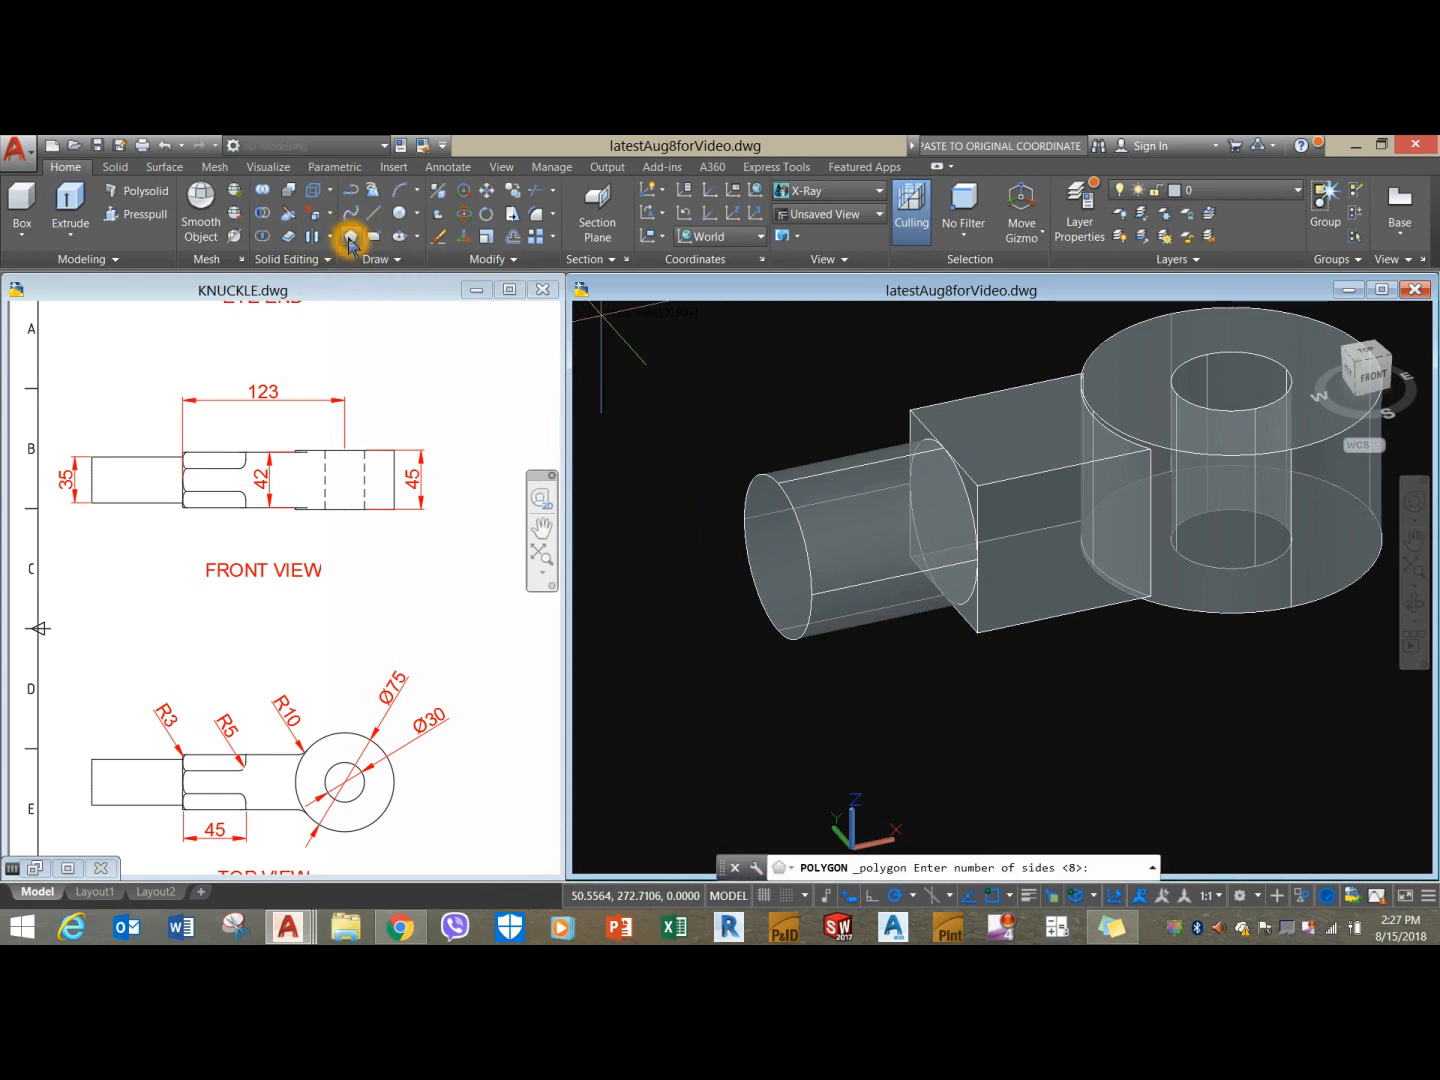
pyautogui.scroll(2, 867, 458)
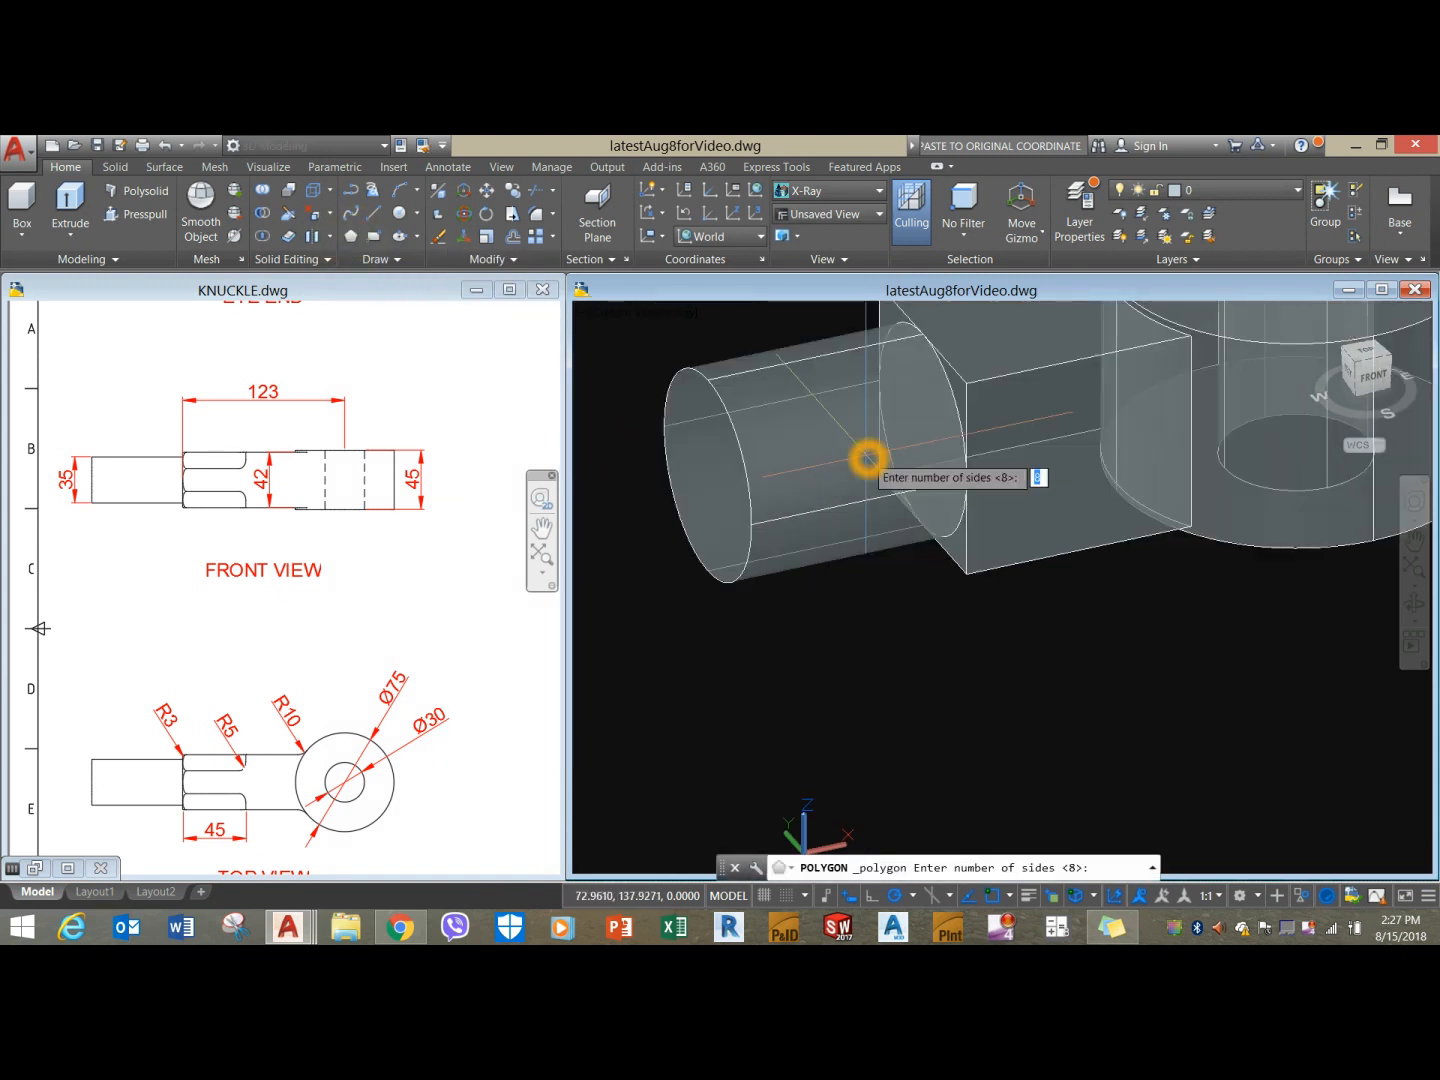
pyautogui.press('Return')
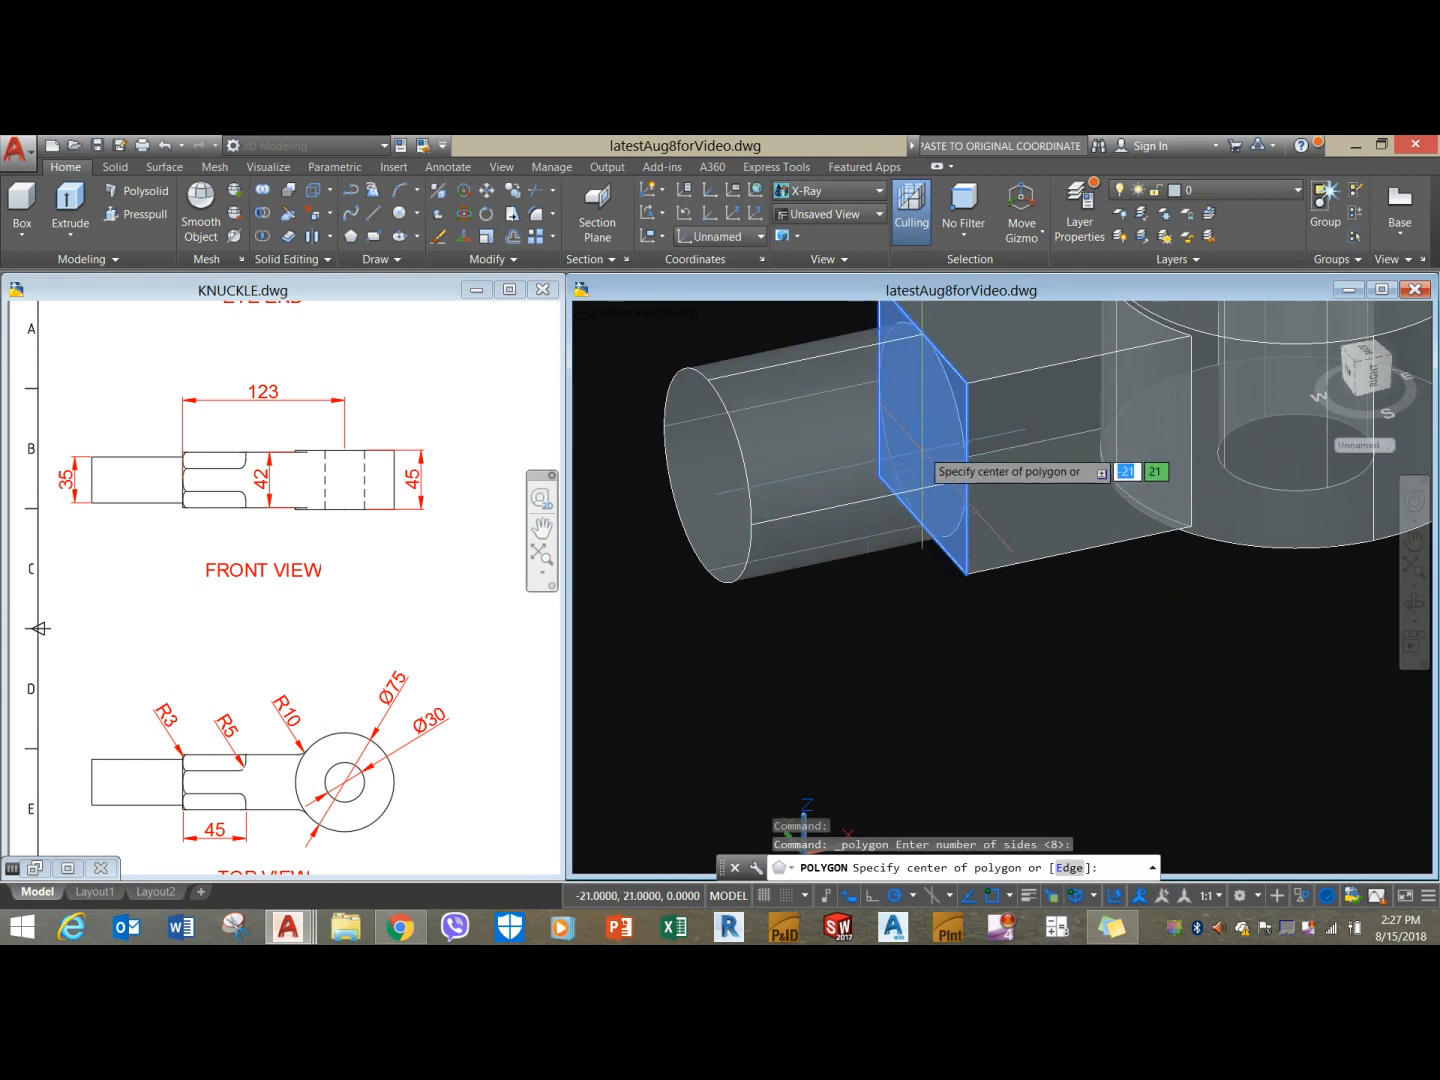
pyautogui.click(926, 439)
pyautogui.click(940, 474)
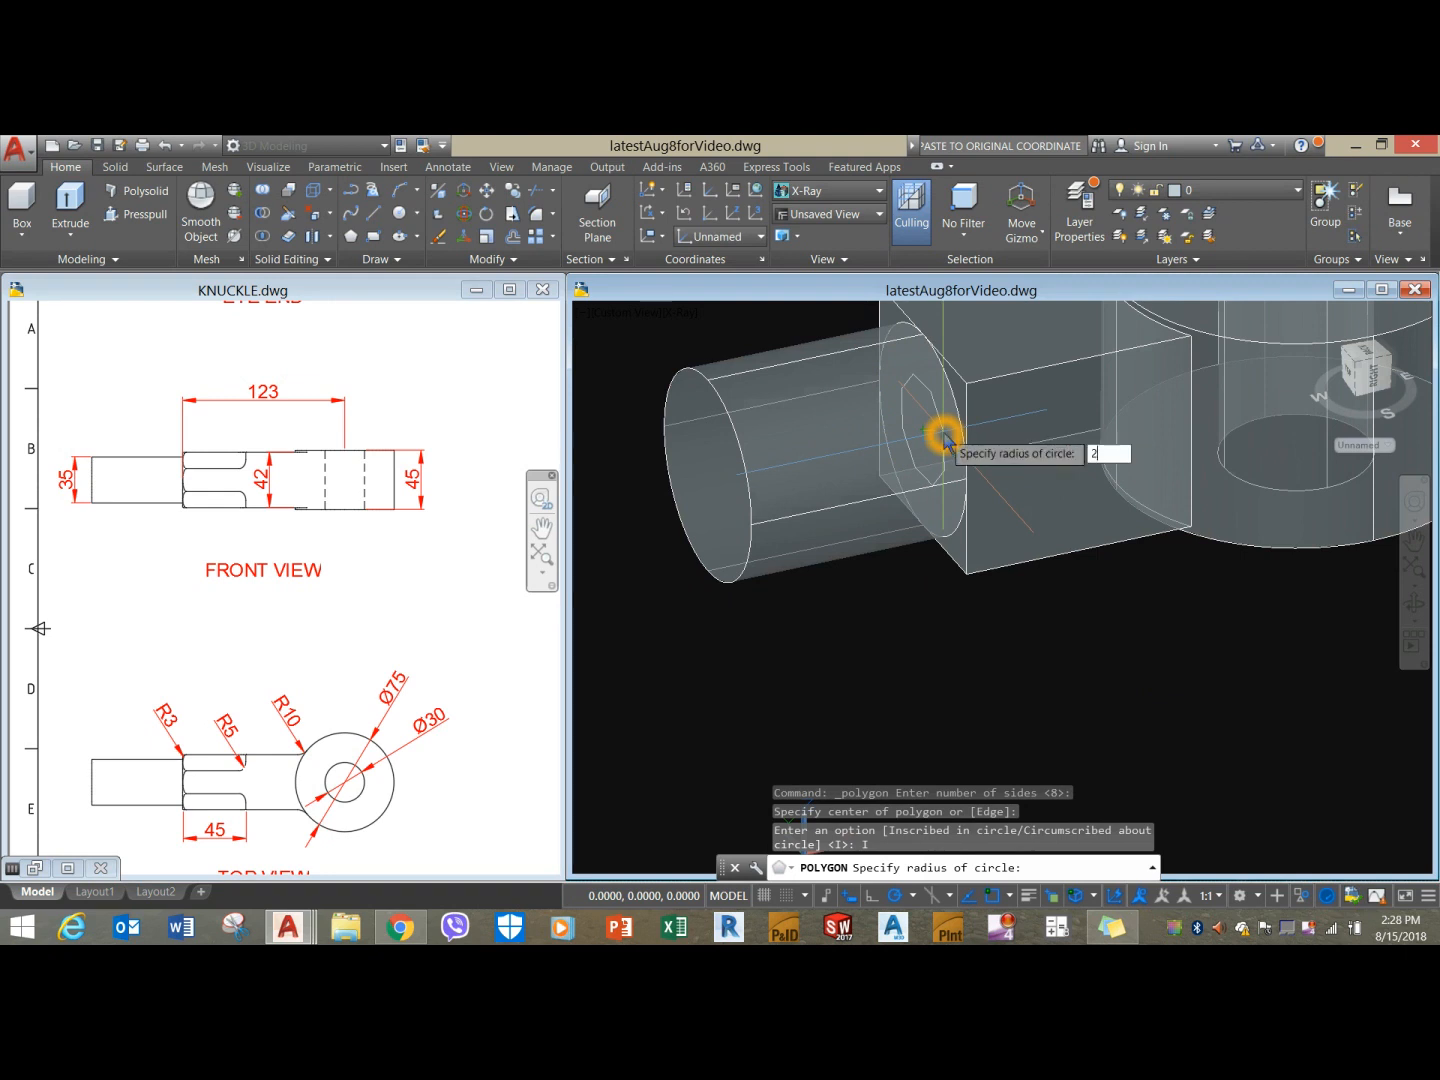
pyautogui.press('Return')
# Change the model's visual style to 2D Wireframe.
pyautogui.click(680, 312)
pyautogui.click(732, 499)
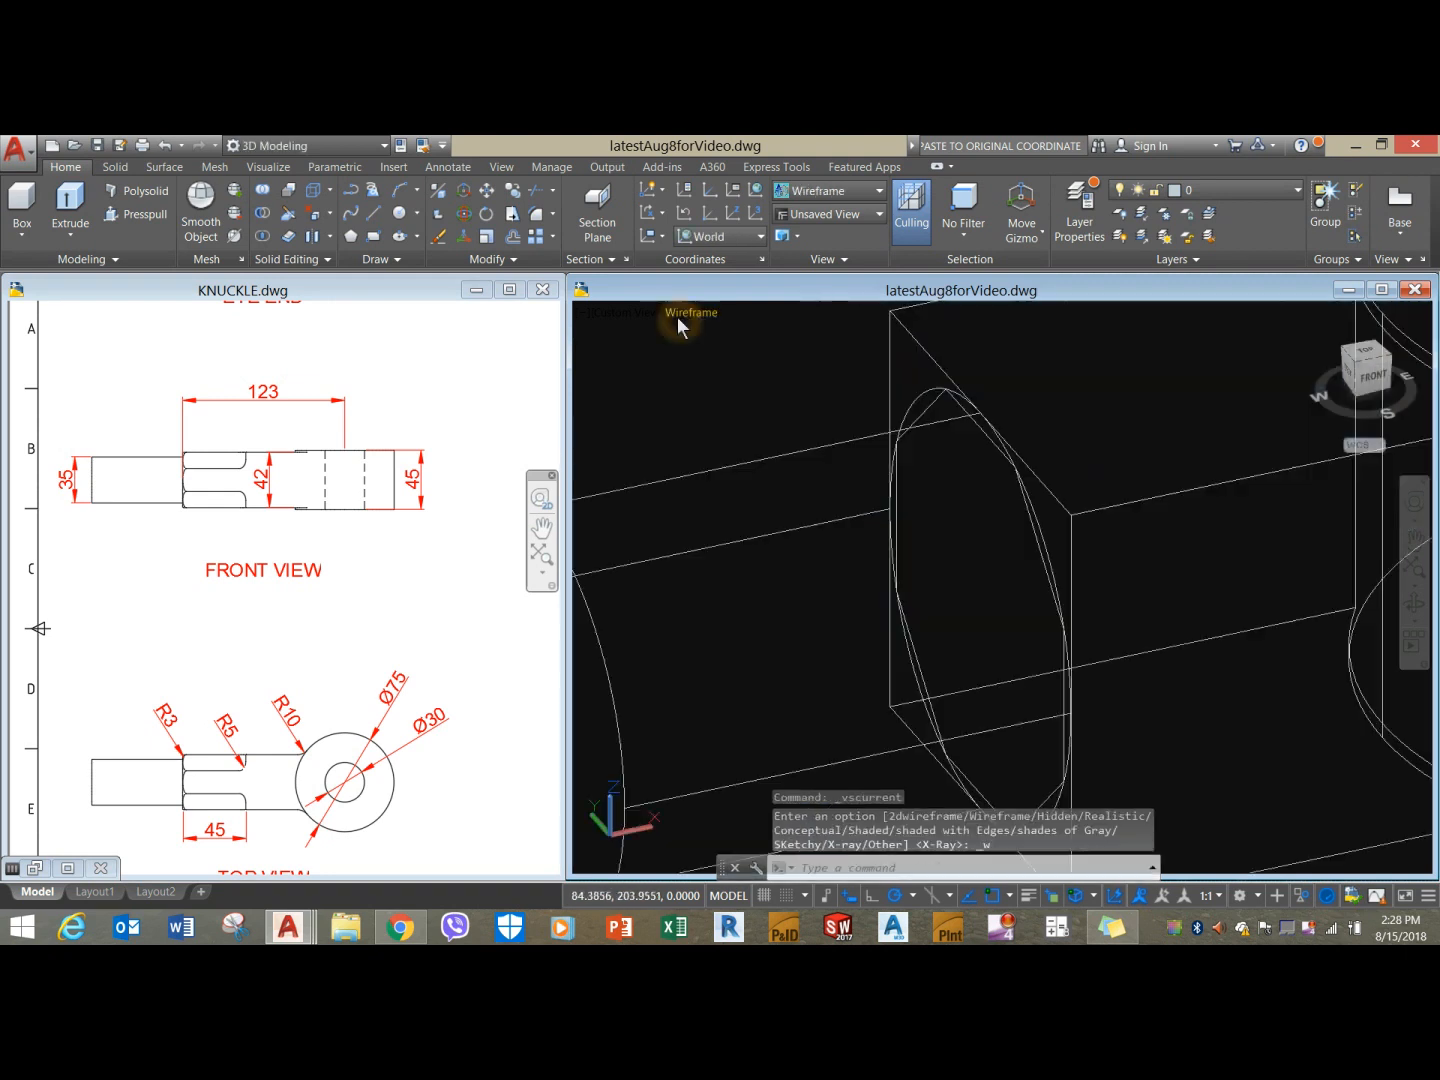
pyautogui.click(691, 311)
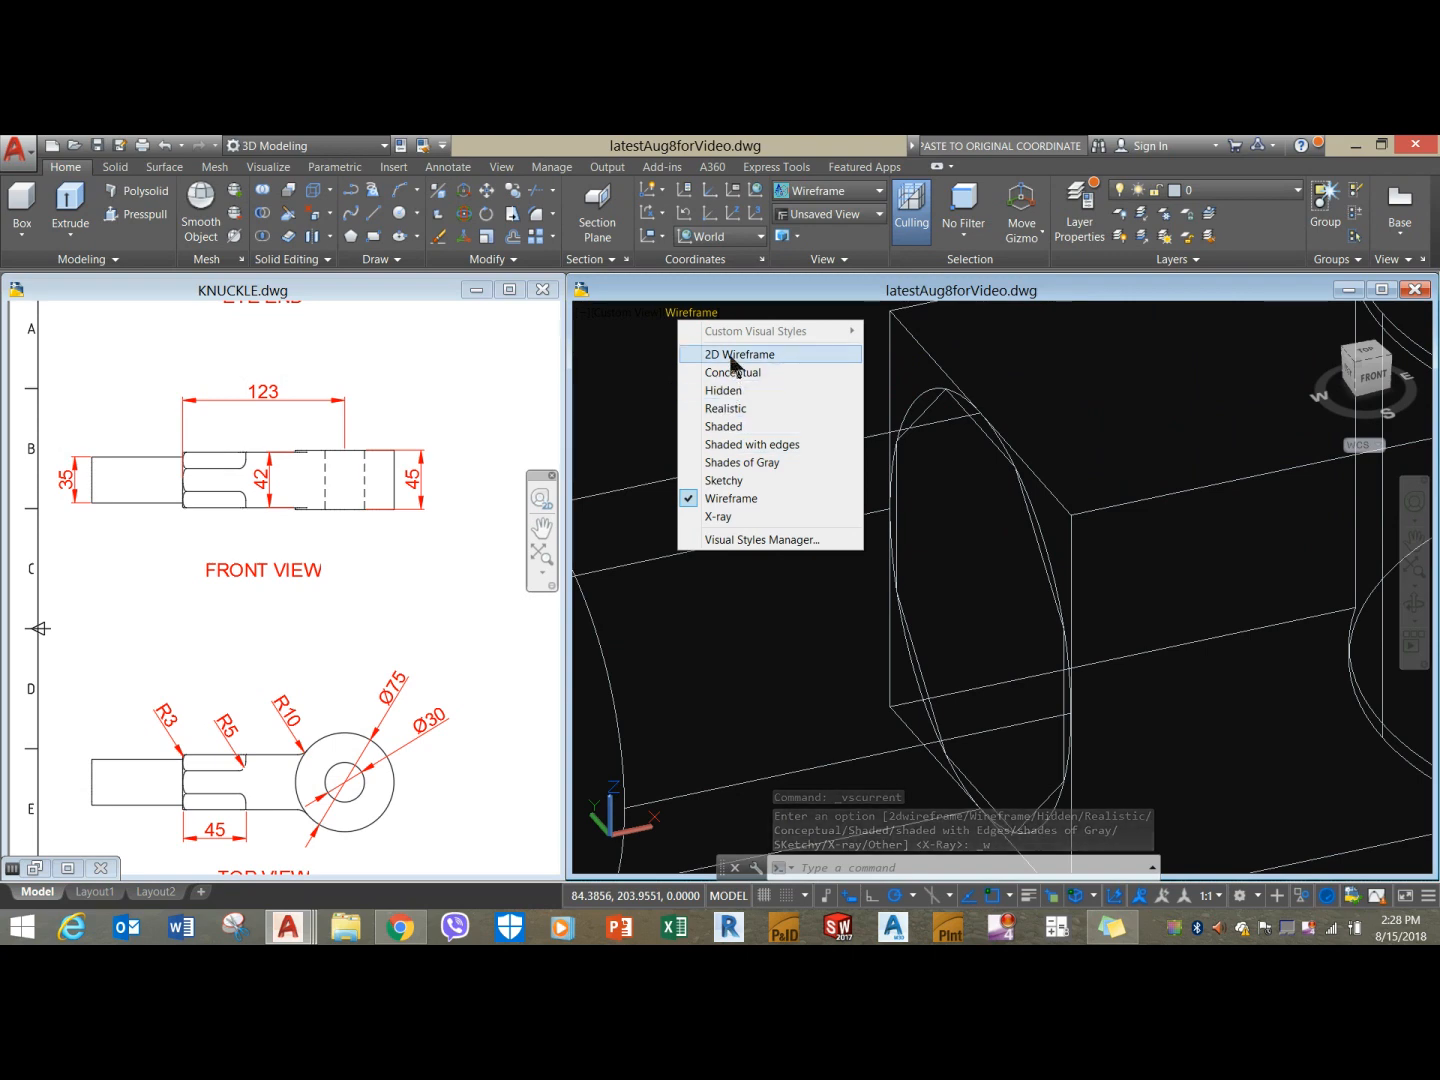
pyautogui.click(735, 356)
# Extrude the octagon from the block's end face to the center of the cylinder's free end.
pyautogui.scroll(-4, 829, 415)
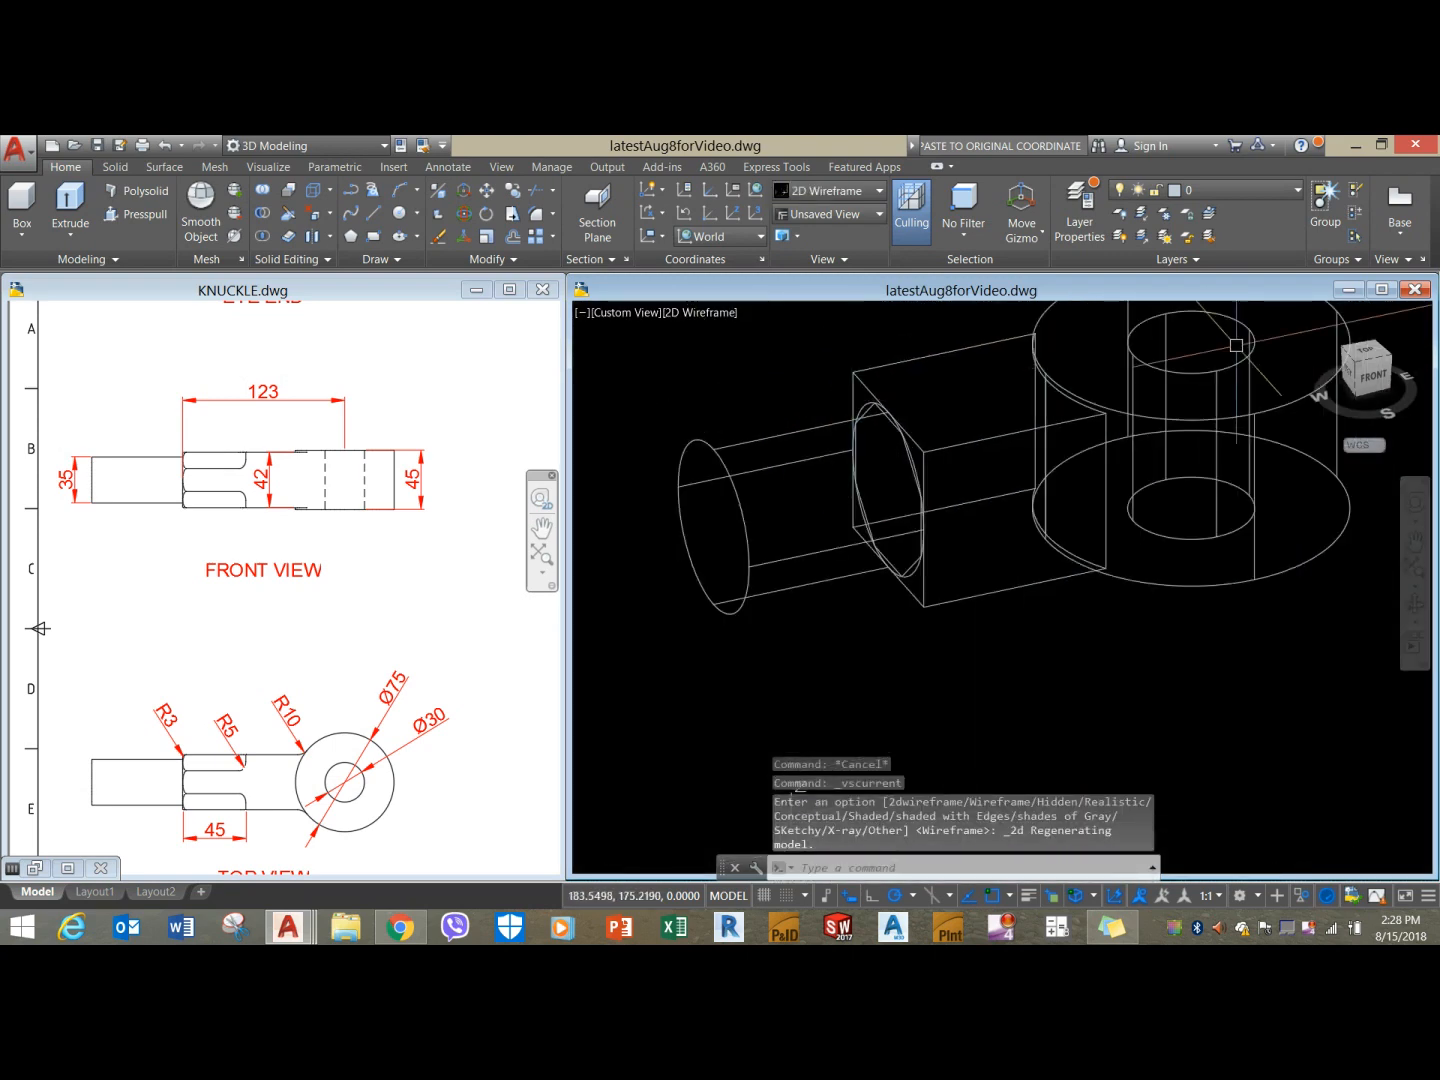
pyautogui.scroll(2, 1029, 420)
pyautogui.scroll(5, 875, 422)
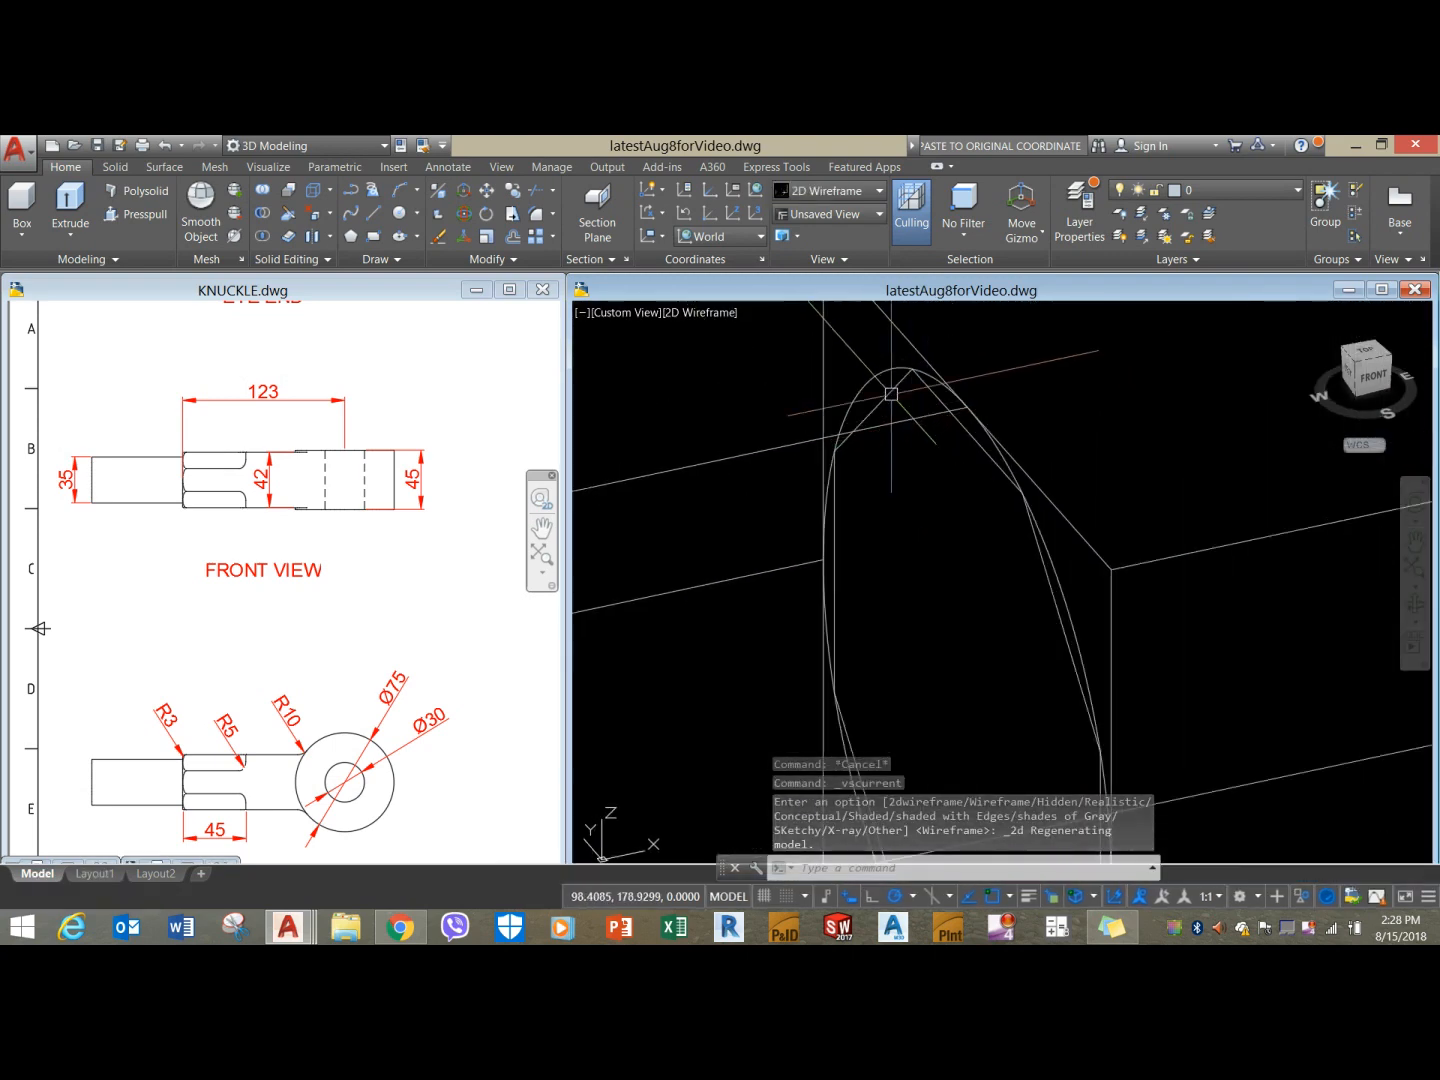
pyautogui.click(890, 394)
pyautogui.scroll(-5, 865, 402)
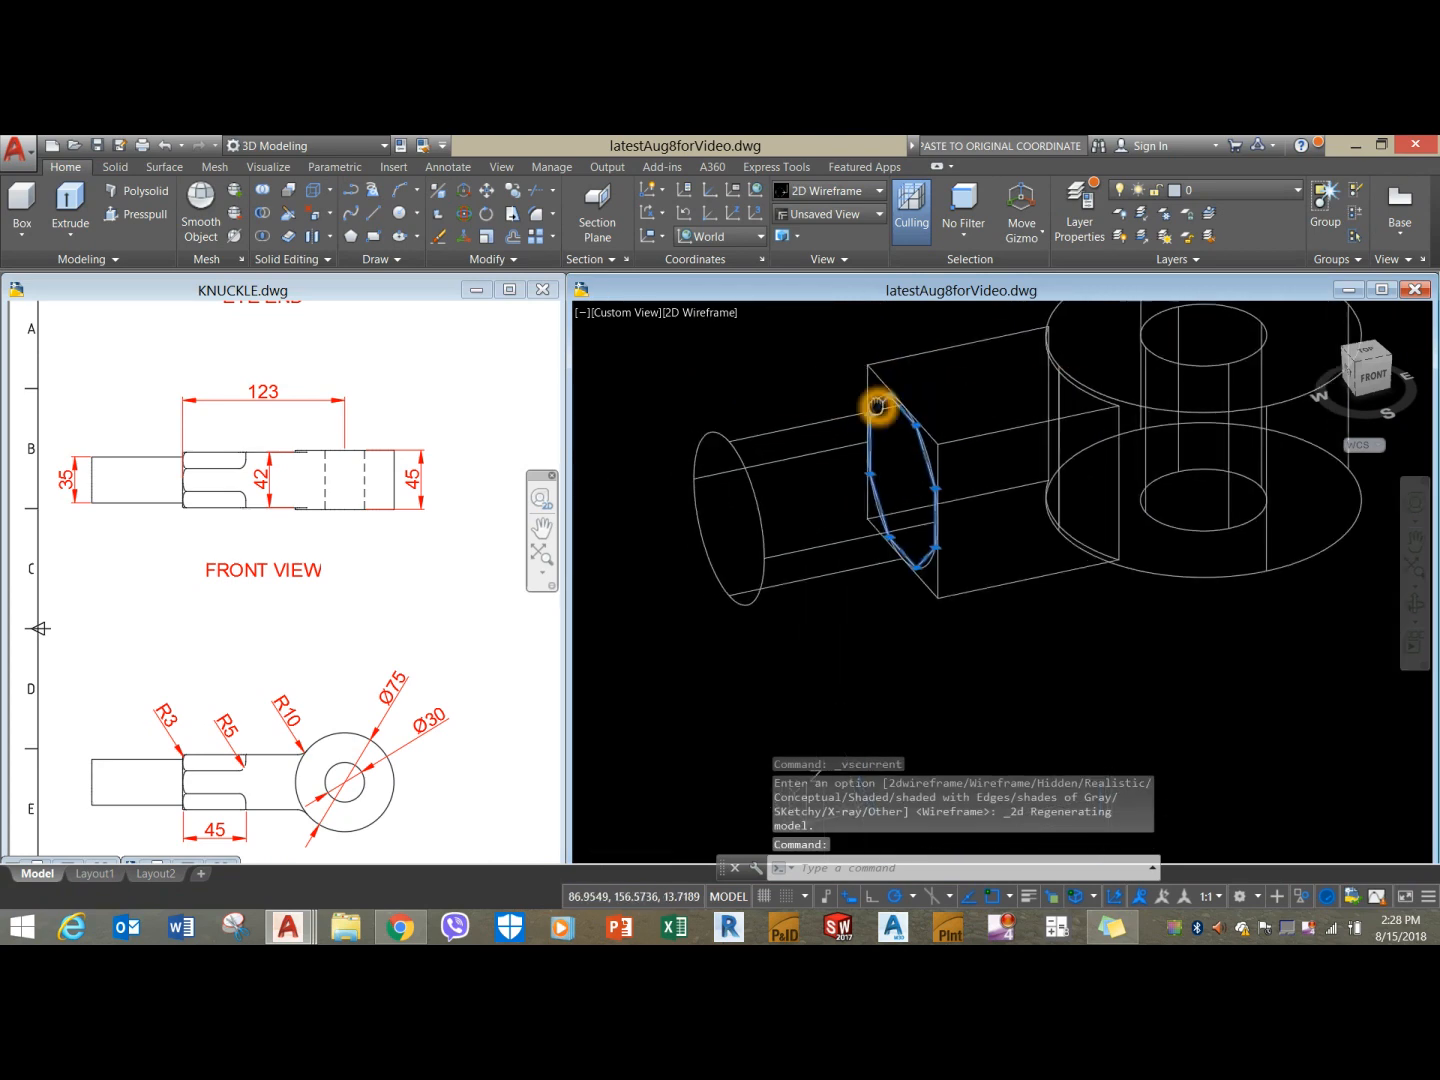
pyautogui.click(69, 205)
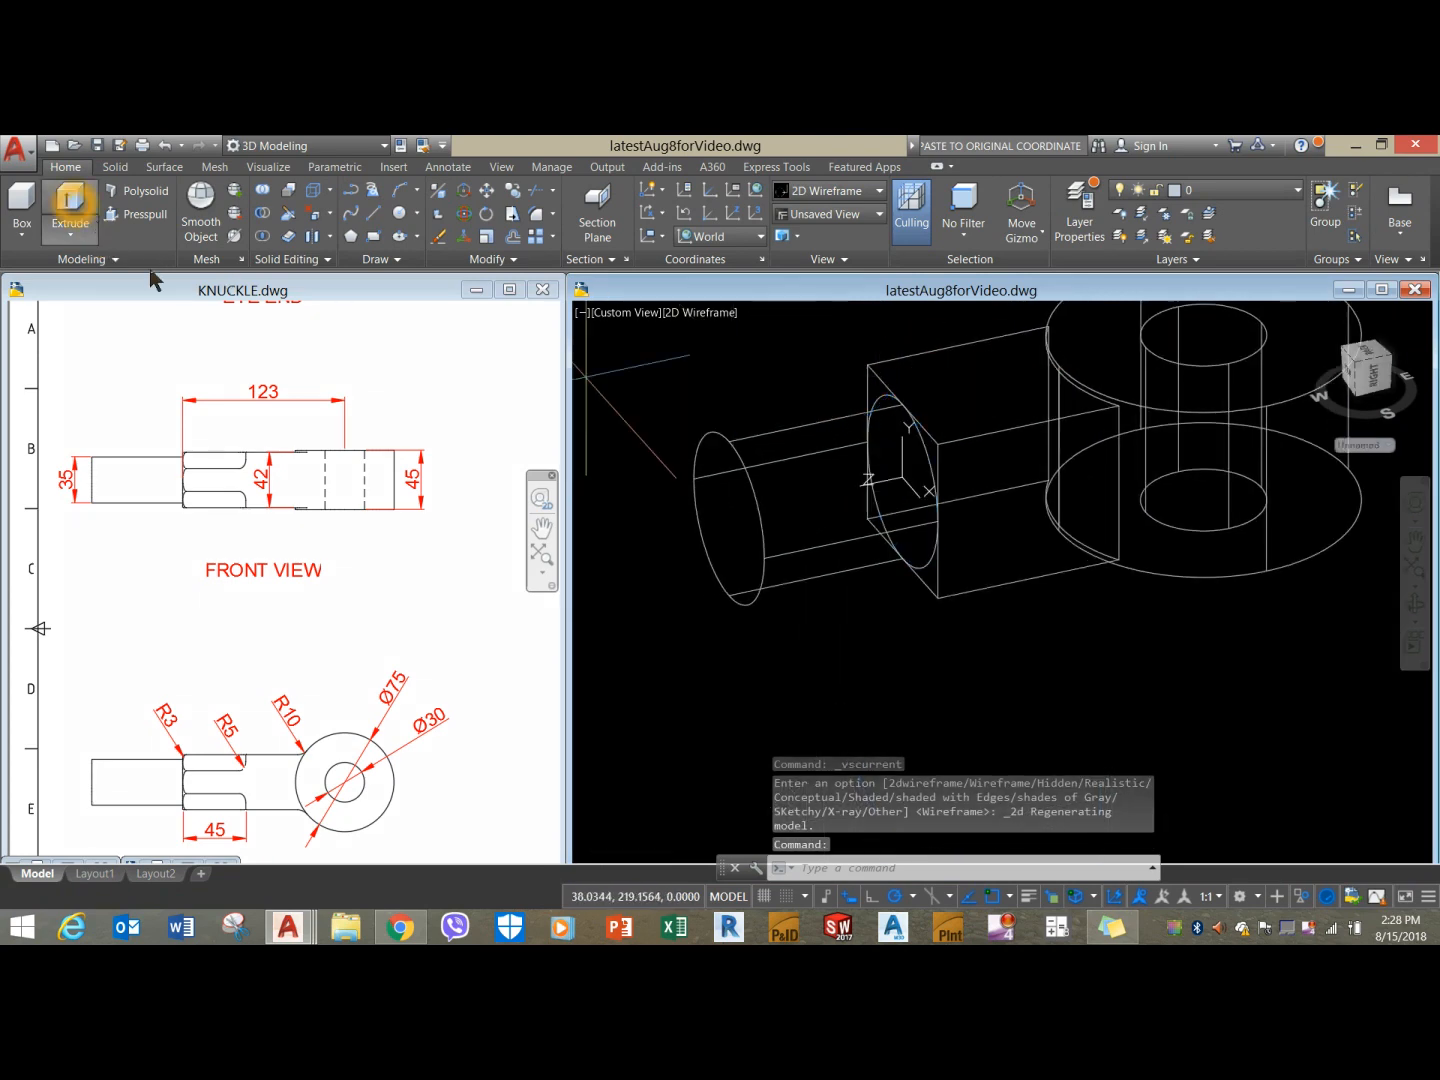
pyautogui.scroll(4, 715, 543)
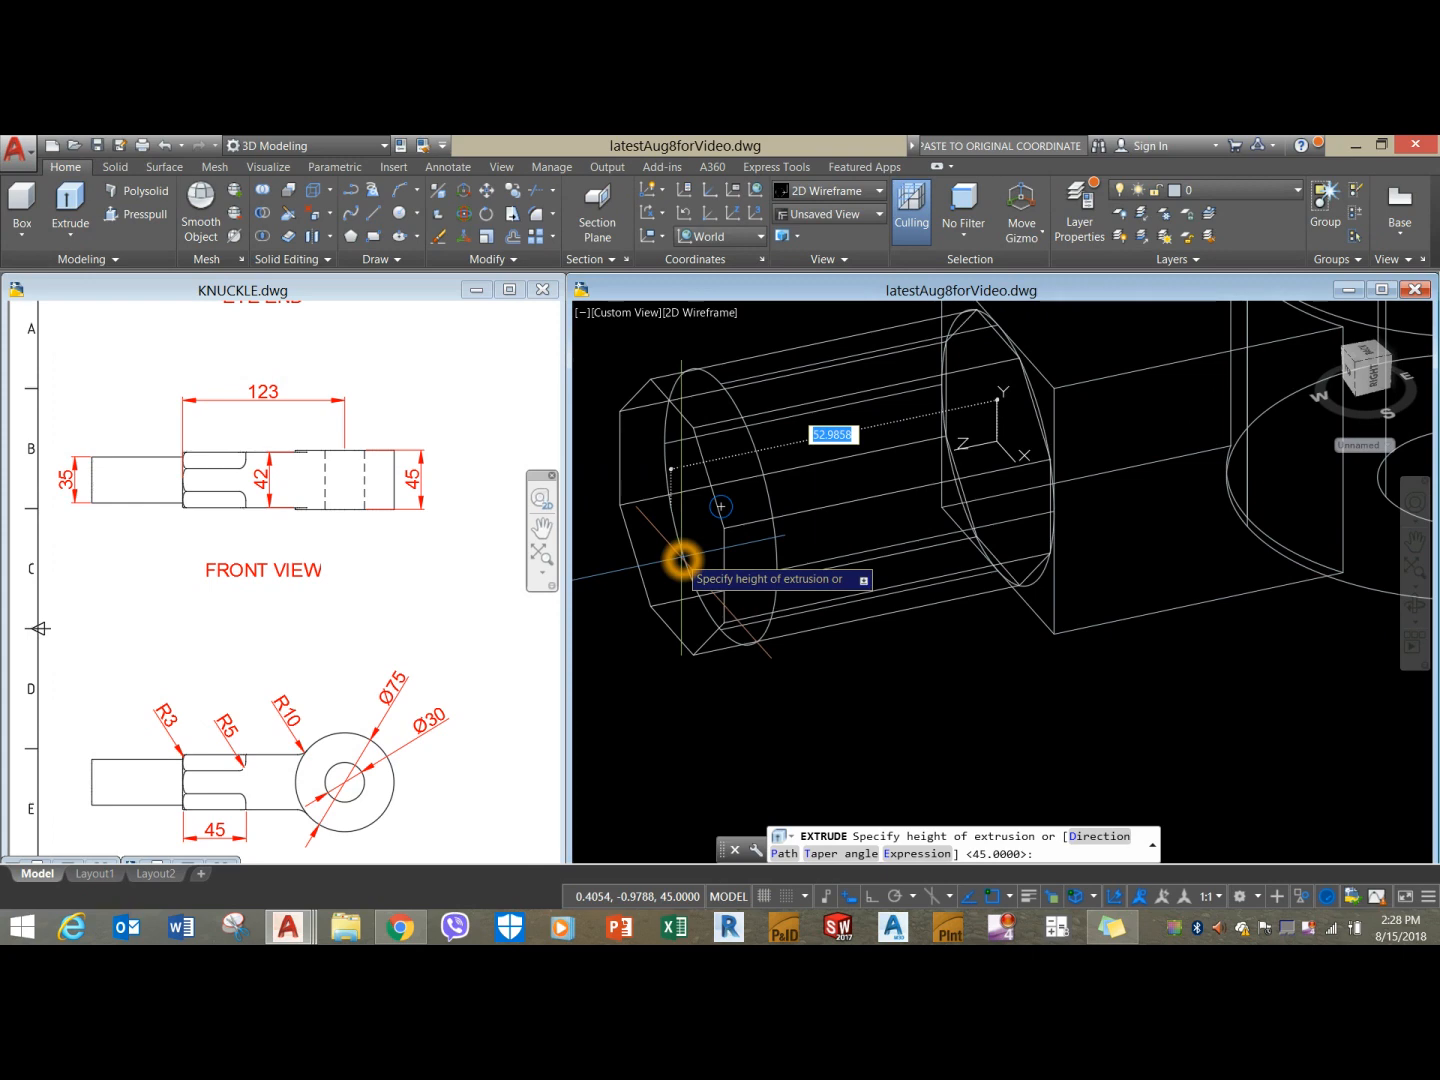
pyautogui.click(721, 511)
pyautogui.moveTo(628, 536); pyautogui.dragTo(715, 559, button='middle')
pyautogui.moveTo(779, 410); pyautogui.dragTo(762, 407, button='middle')
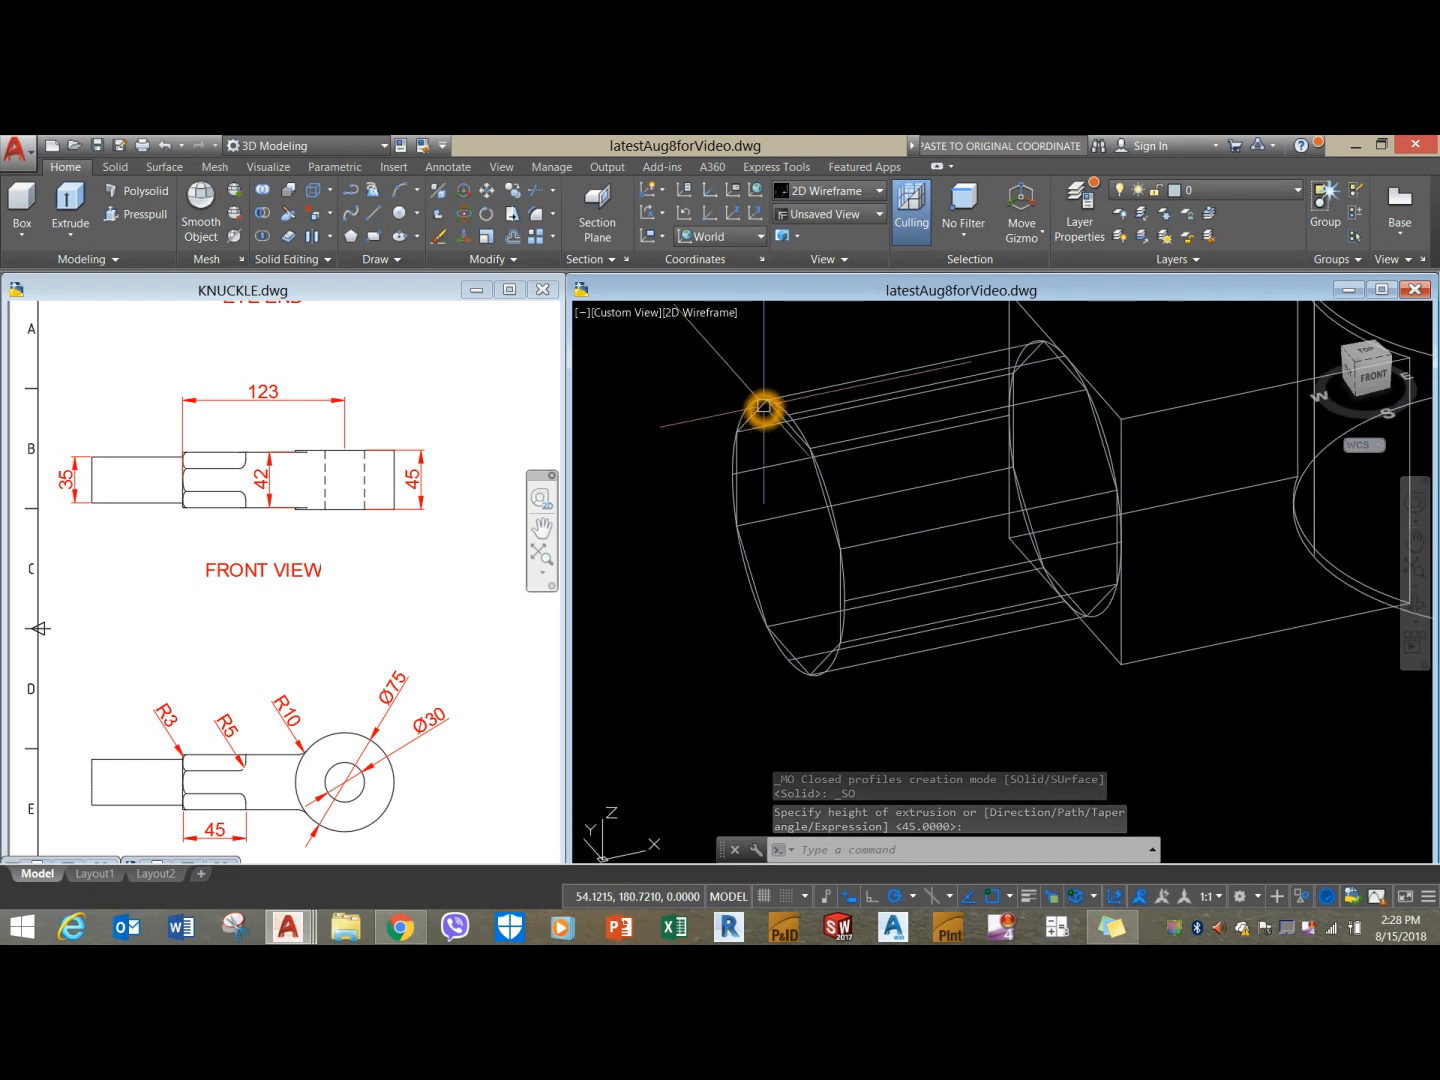
# Fillet the circular edge at the free end of the cylinder with a 3 mm radius.
pyautogui.click(114, 169)
pyautogui.click(672, 201)
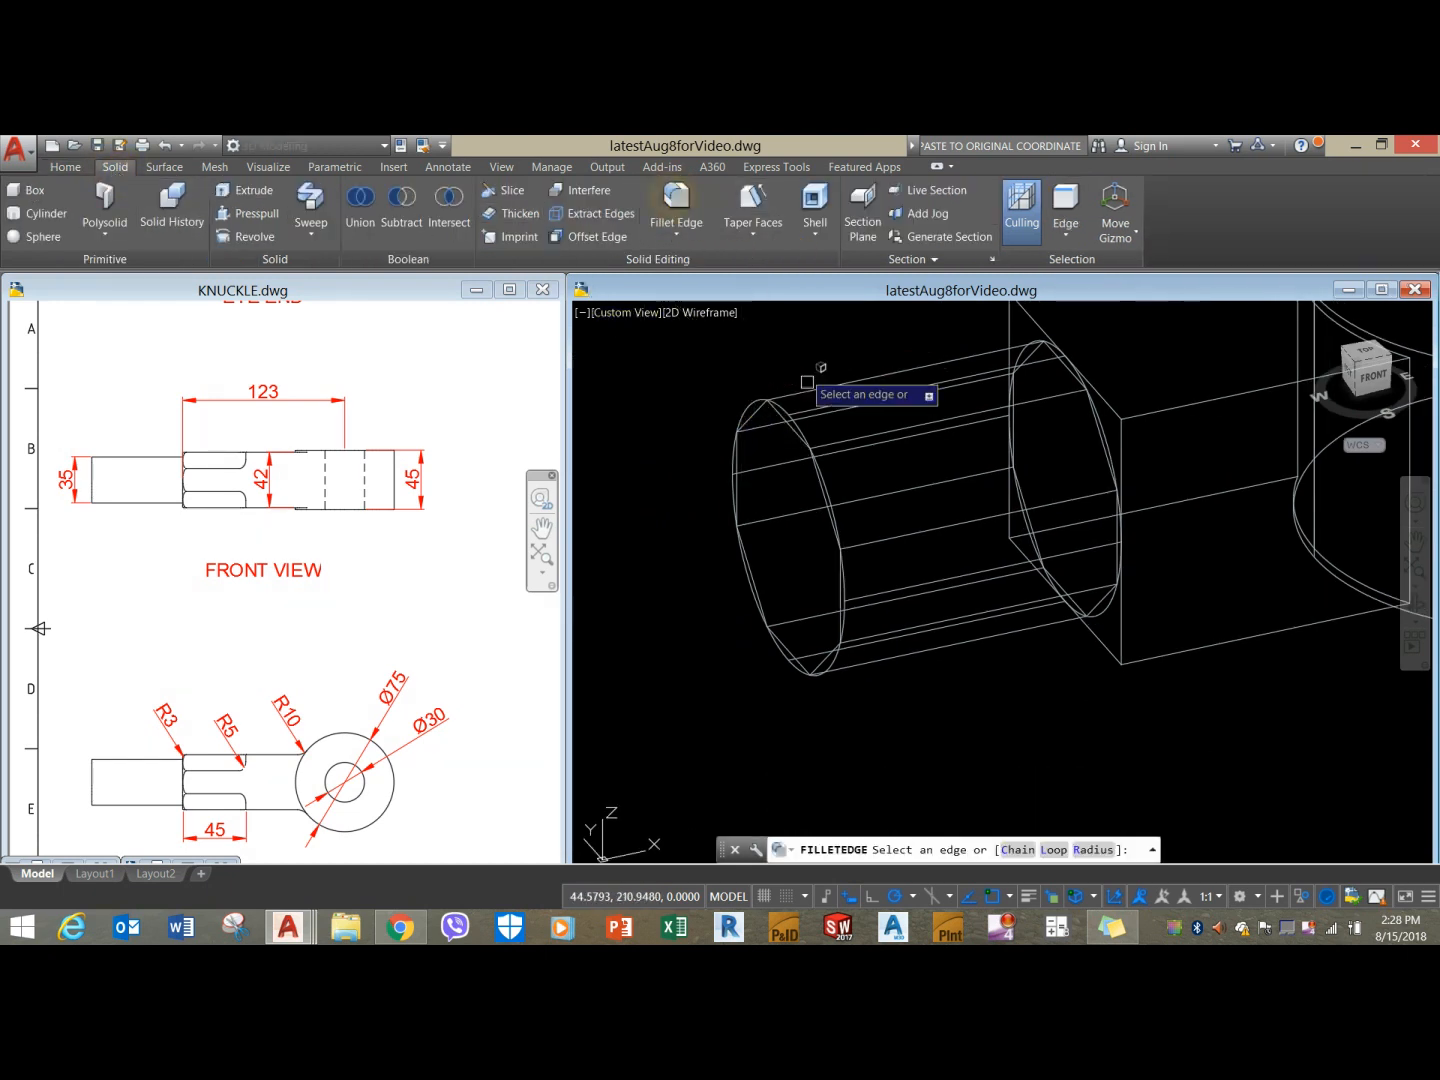
pyautogui.scroll(3, 782, 405)
pyautogui.click(1094, 850)
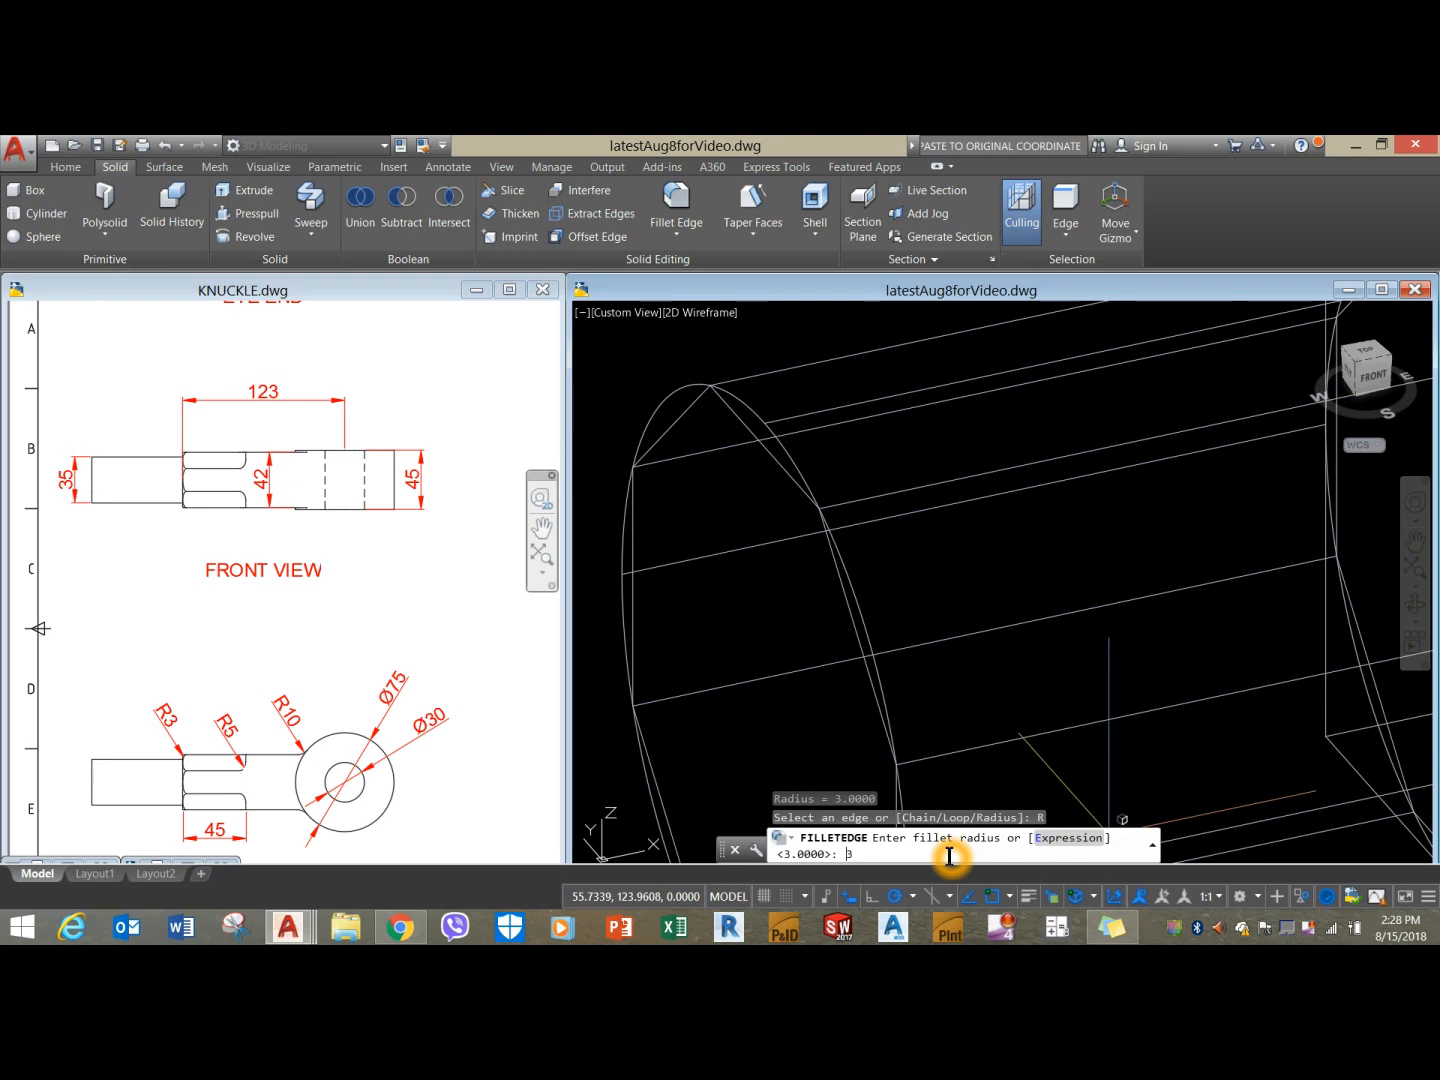
pyautogui.write('3')
pyautogui.press('Return')
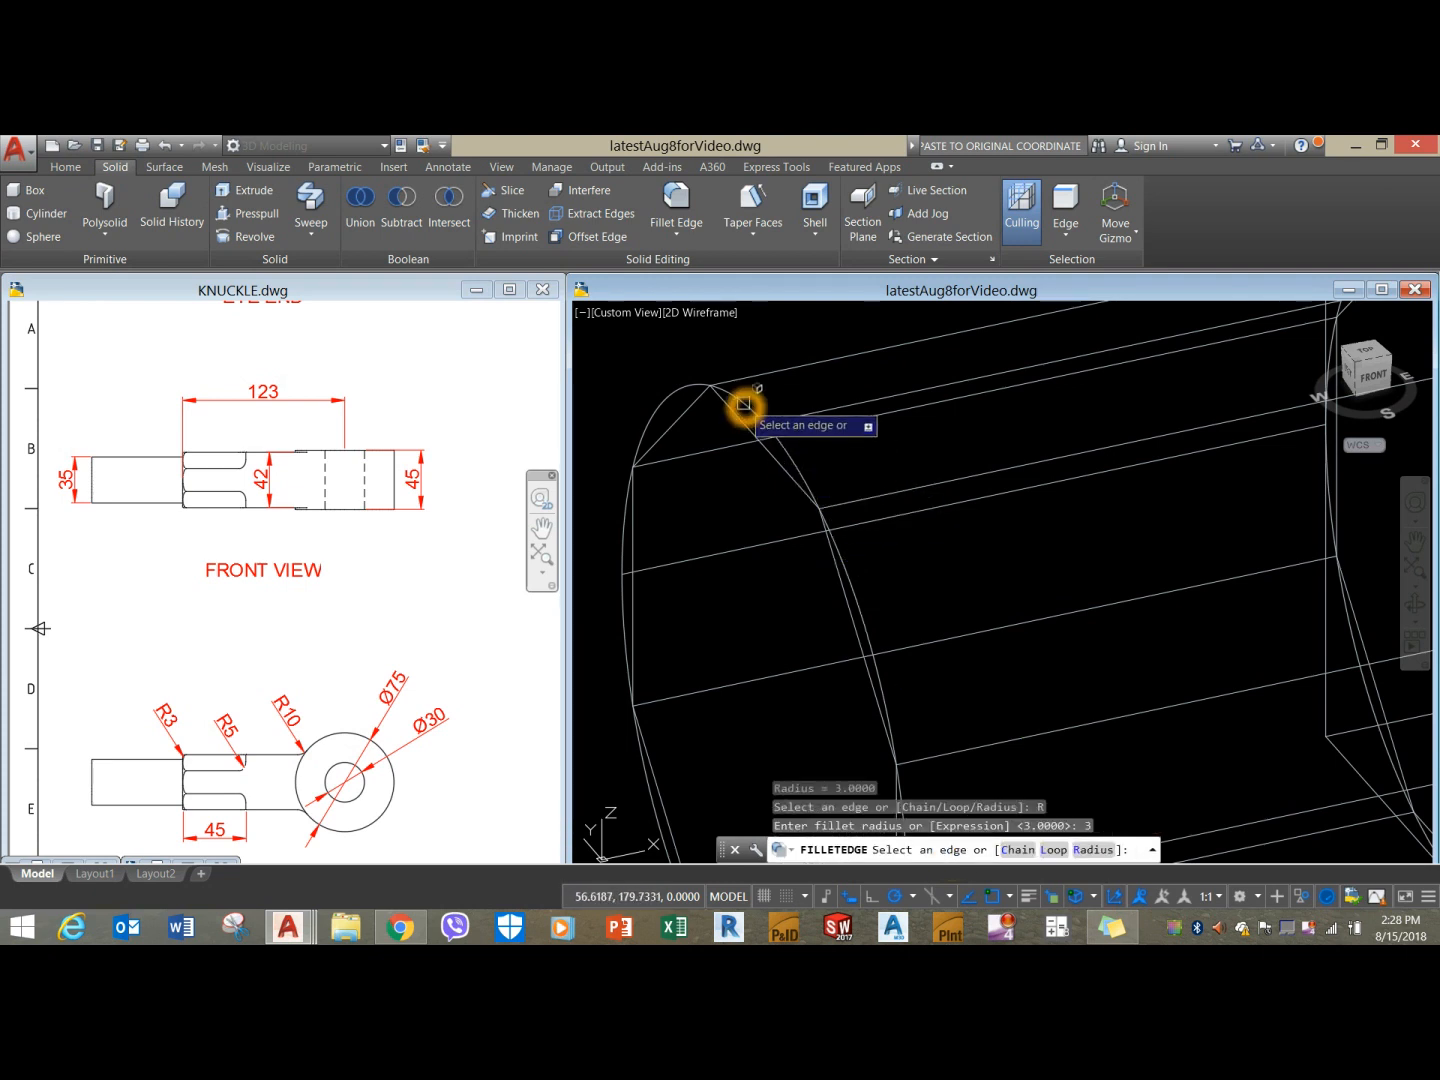
pyautogui.click(743, 404)
pyautogui.rightClick(828, 355)
pyautogui.click(855, 367)
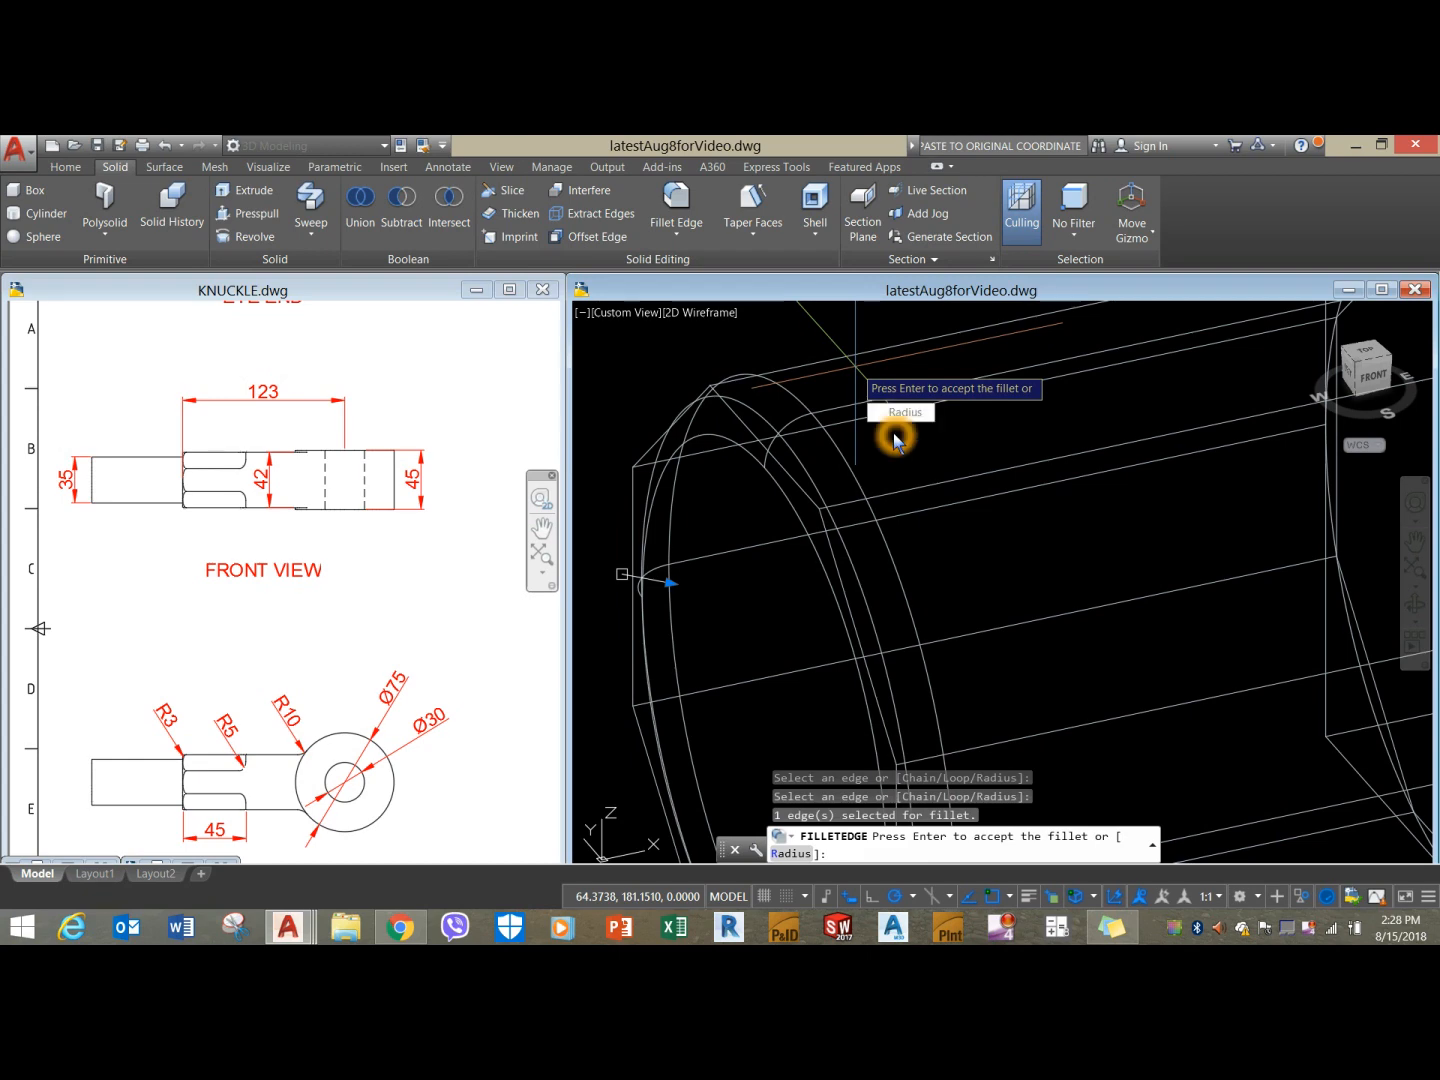
# Change the model's visual style to Shaded with edges and turn the view toward the filleted end.
pyautogui.moveTo(896, 434)
pyautogui.keyDown('shift'); pyautogui.mouseDown(button='middle')
pyautogui.moveTo(830, 418)
pyautogui.moveTo(802, 462)
pyautogui.moveTo(880, 425)
pyautogui.mouseUp(button='middle'); pyautogui.keyUp('shift')
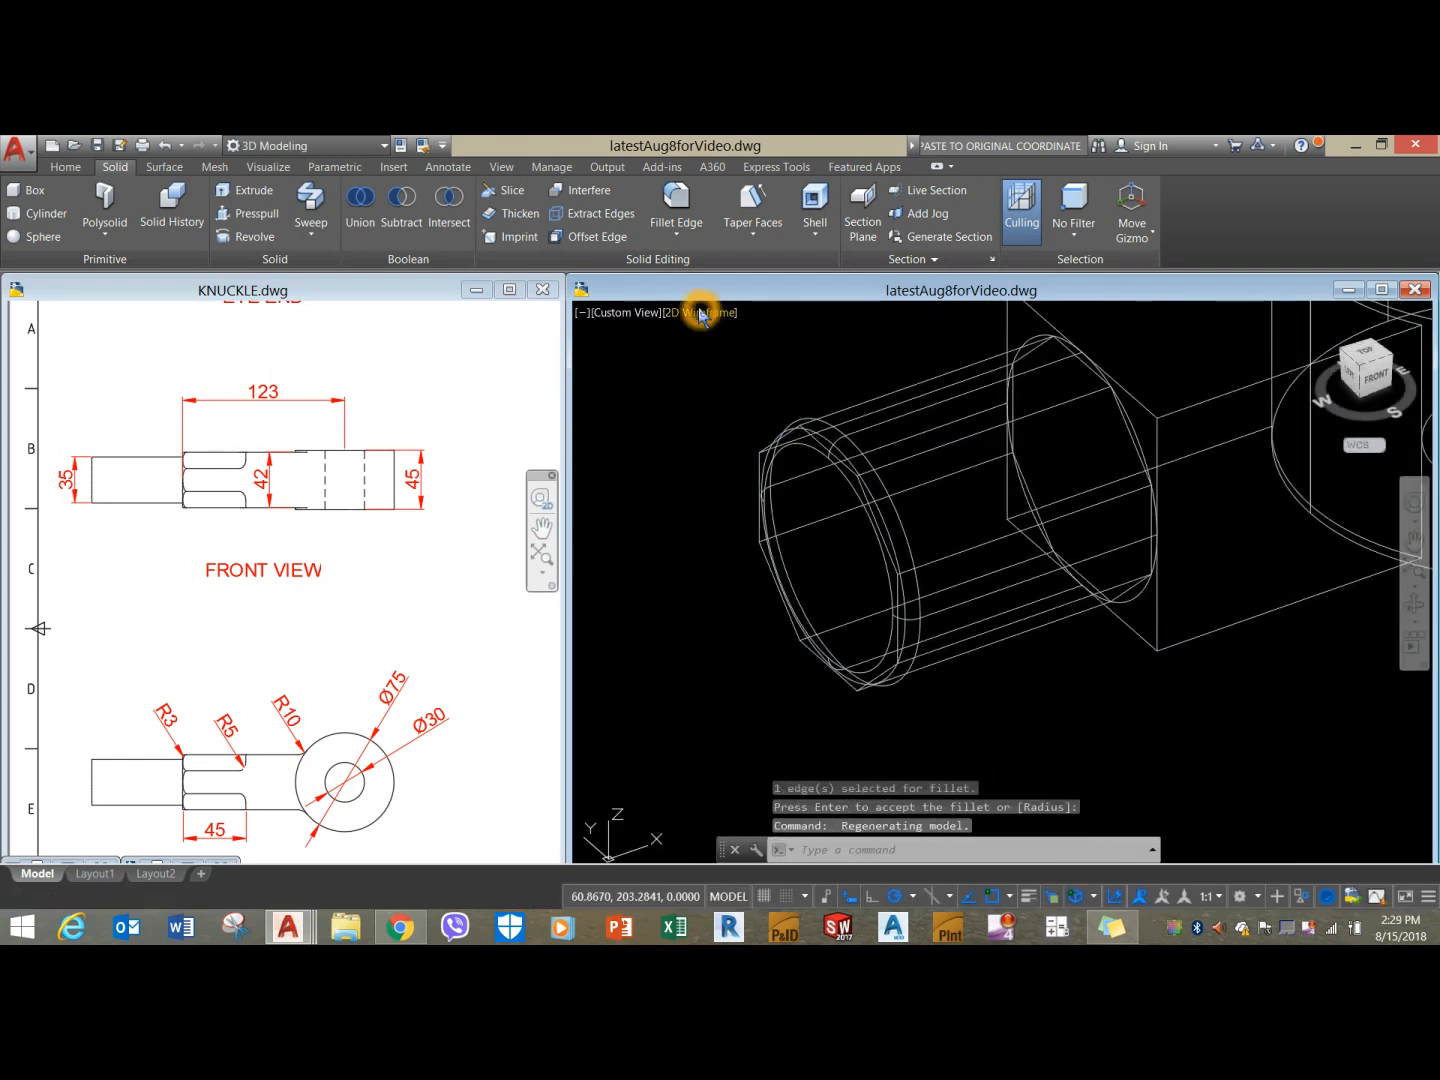
pyautogui.click(702, 314)
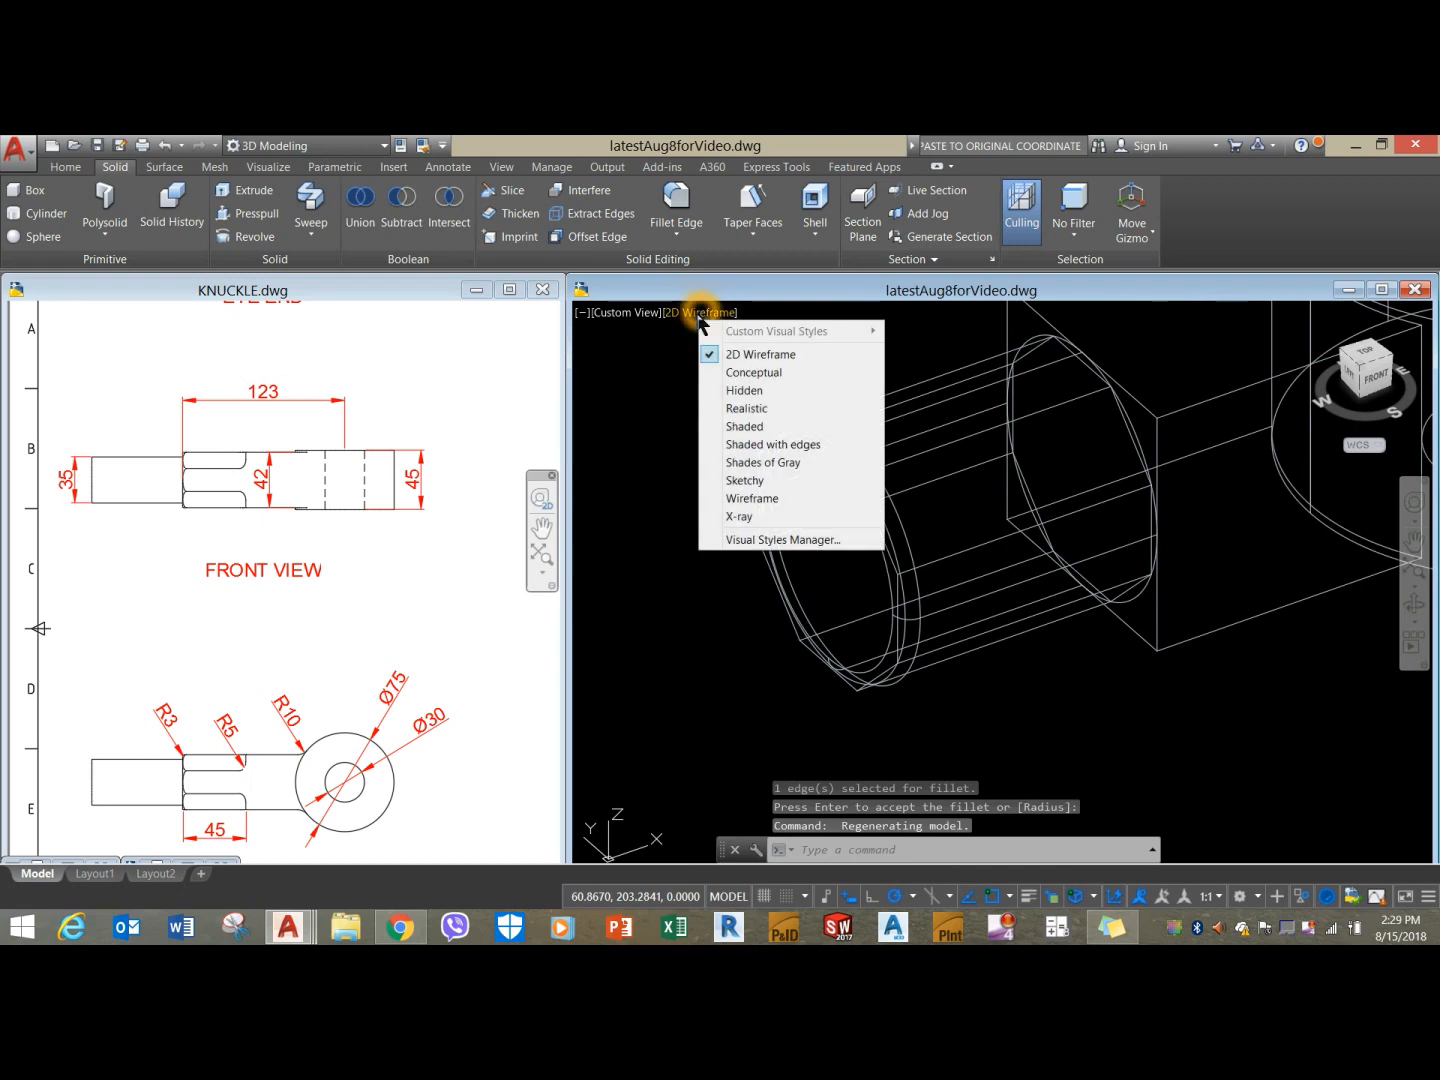
pyautogui.click(770, 444)
pyautogui.moveTo(706, 420)
pyautogui.keyDown('shift'); pyautogui.mouseDown(button='middle')
pyautogui.moveTo(717, 505)
pyautogui.moveTo(690, 456)
pyautogui.moveTo(600, 409)
pyautogui.mouseUp(button='middle'); pyautogui.keyUp('shift')
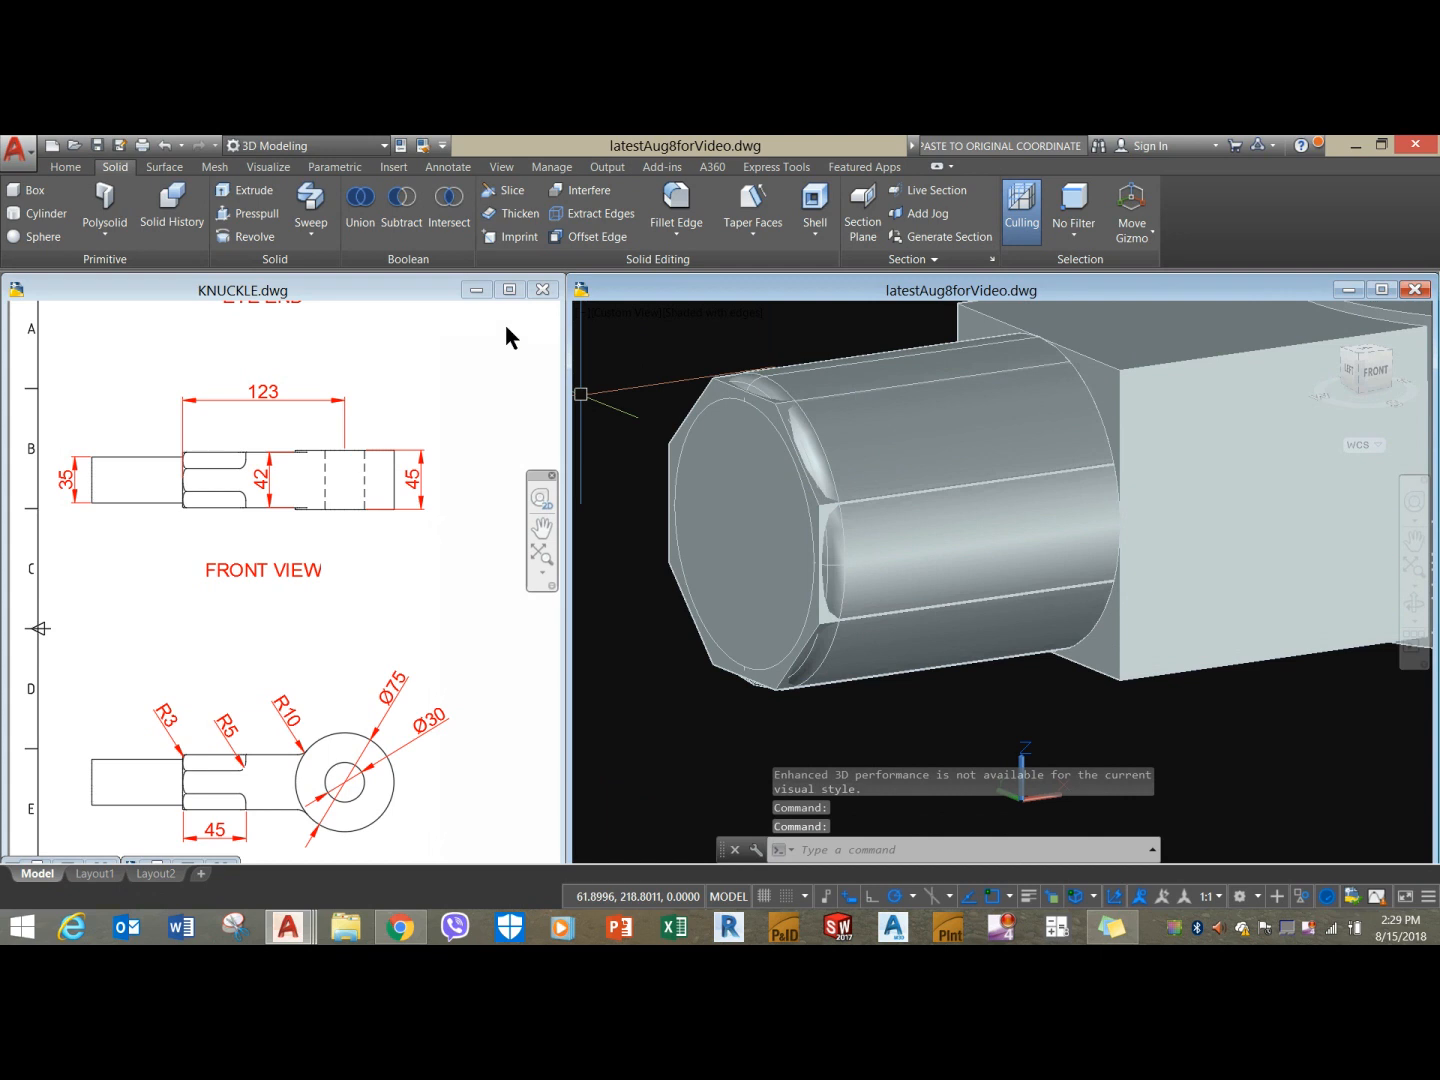
# Intersect the filleted cylinder with the overlapping octagonal prism to form one solid.
pyautogui.click(63, 166)
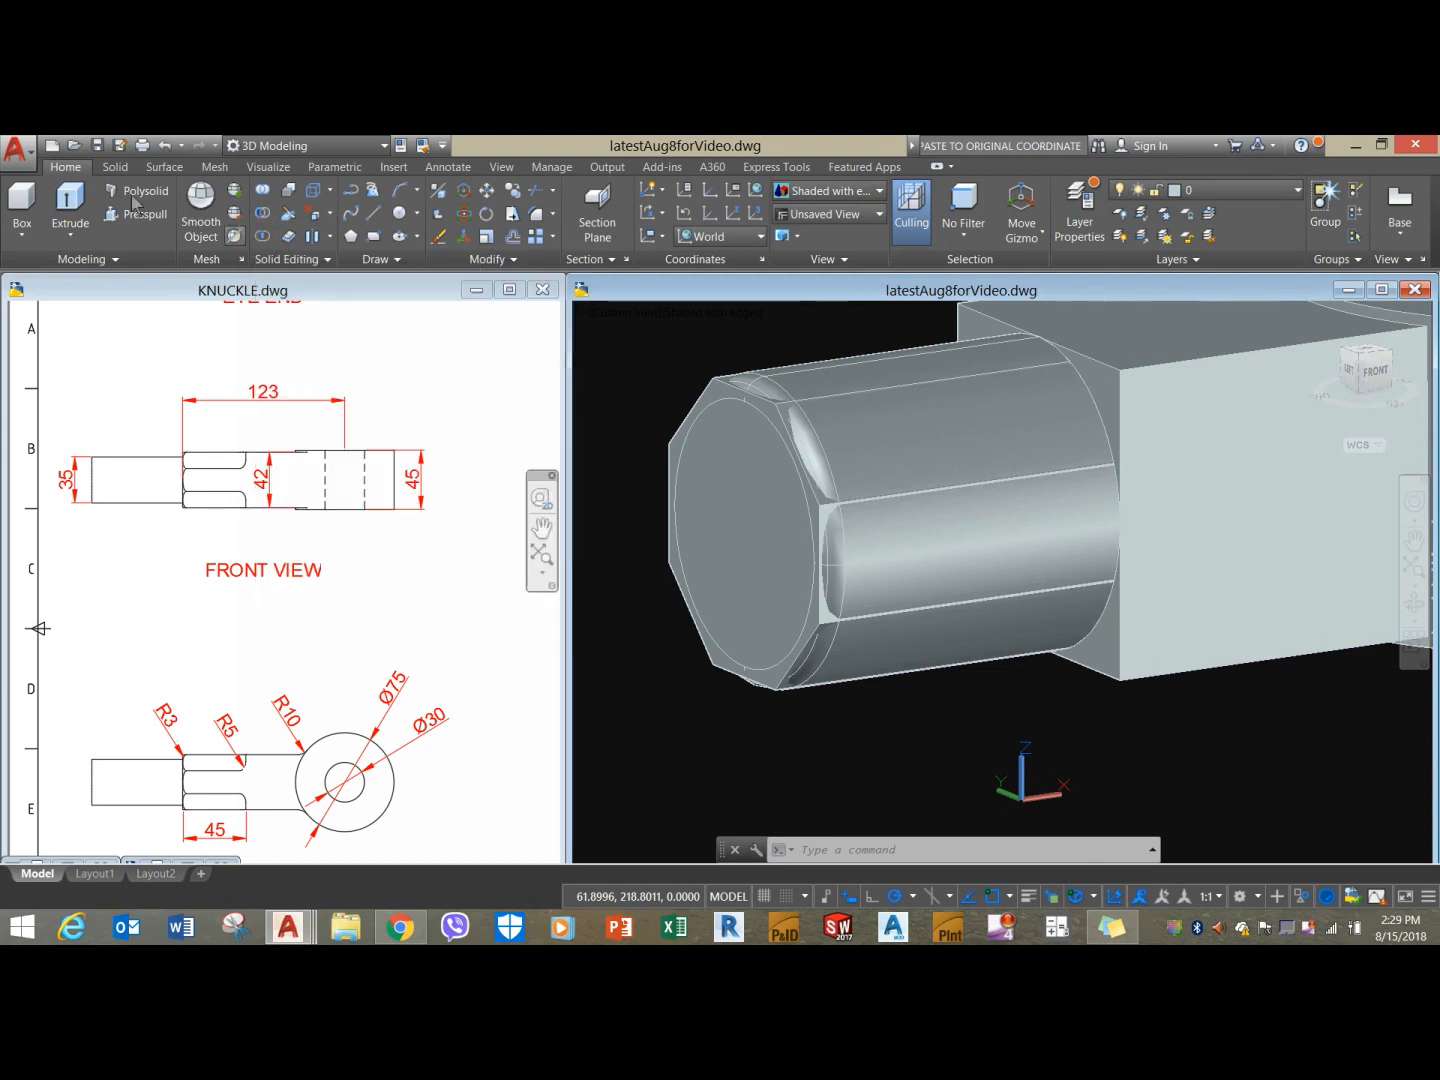
pyautogui.click(113, 166)
pyautogui.click(484, 192)
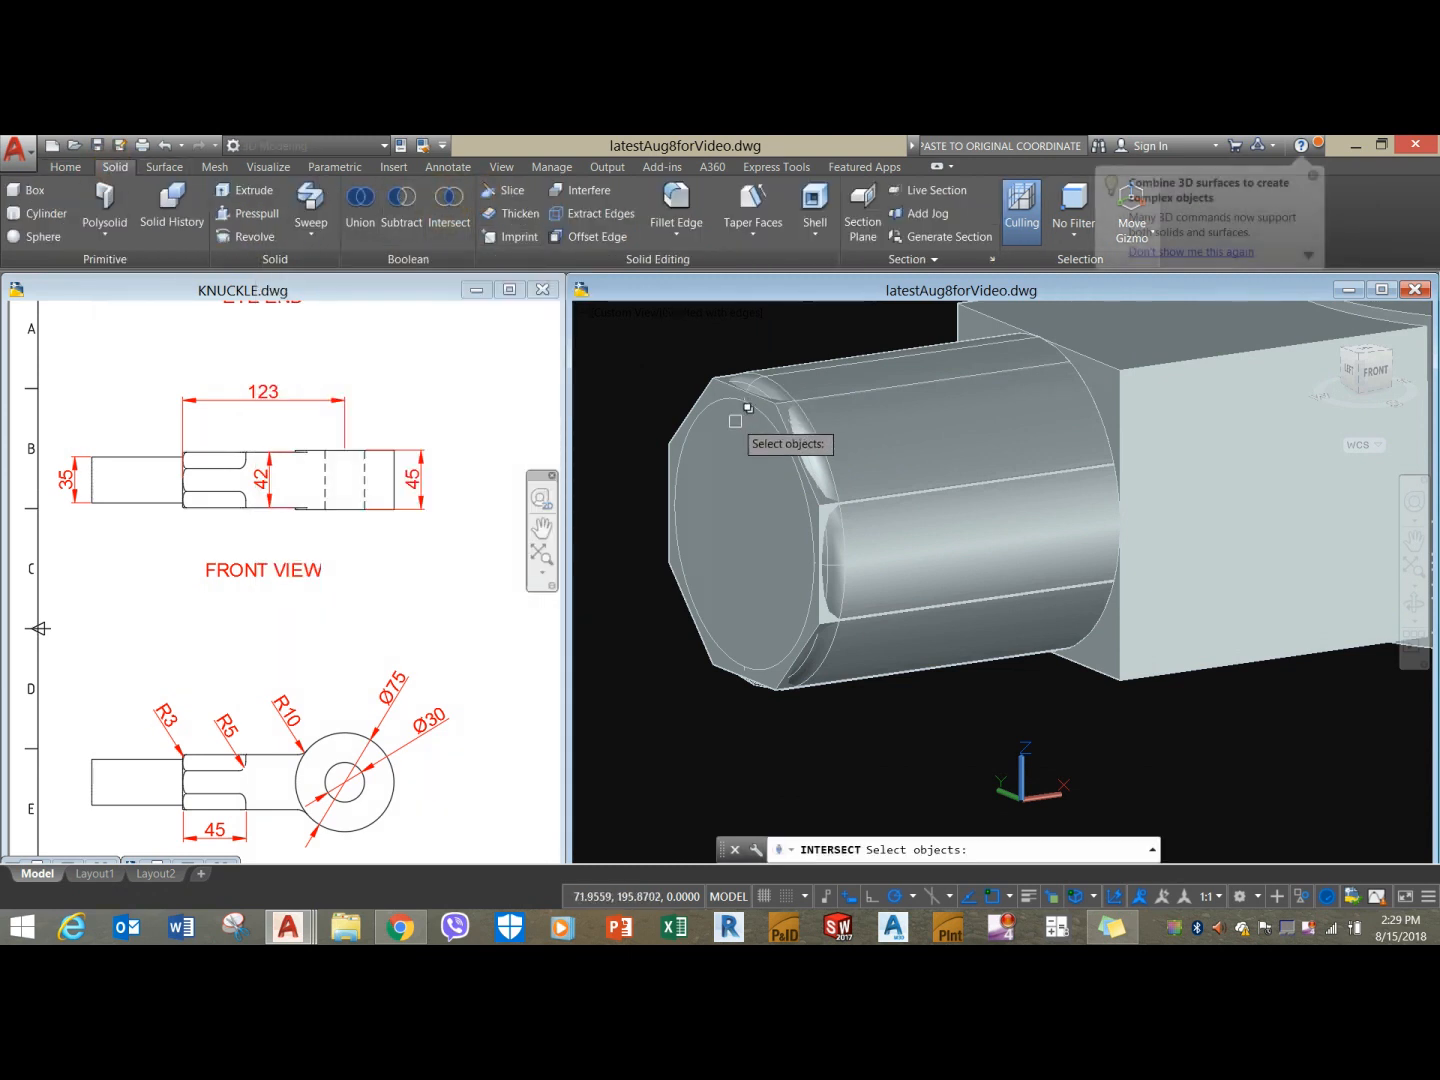
pyautogui.scroll(2, 743, 401)
pyautogui.click(700, 381)
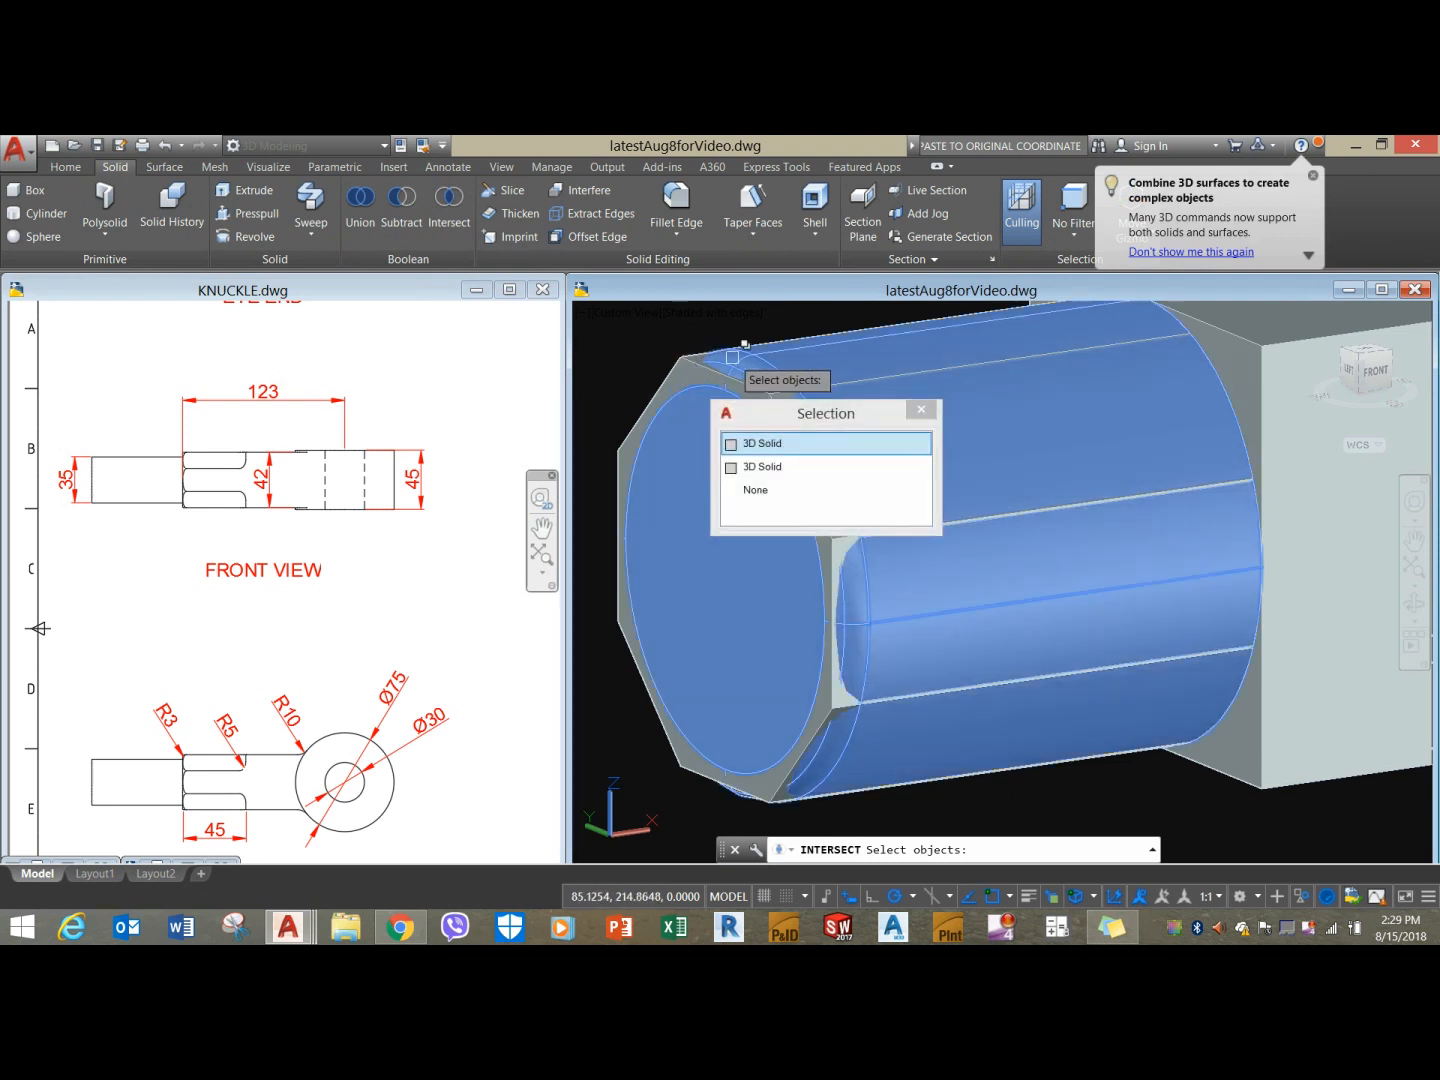
pyautogui.press('Return')
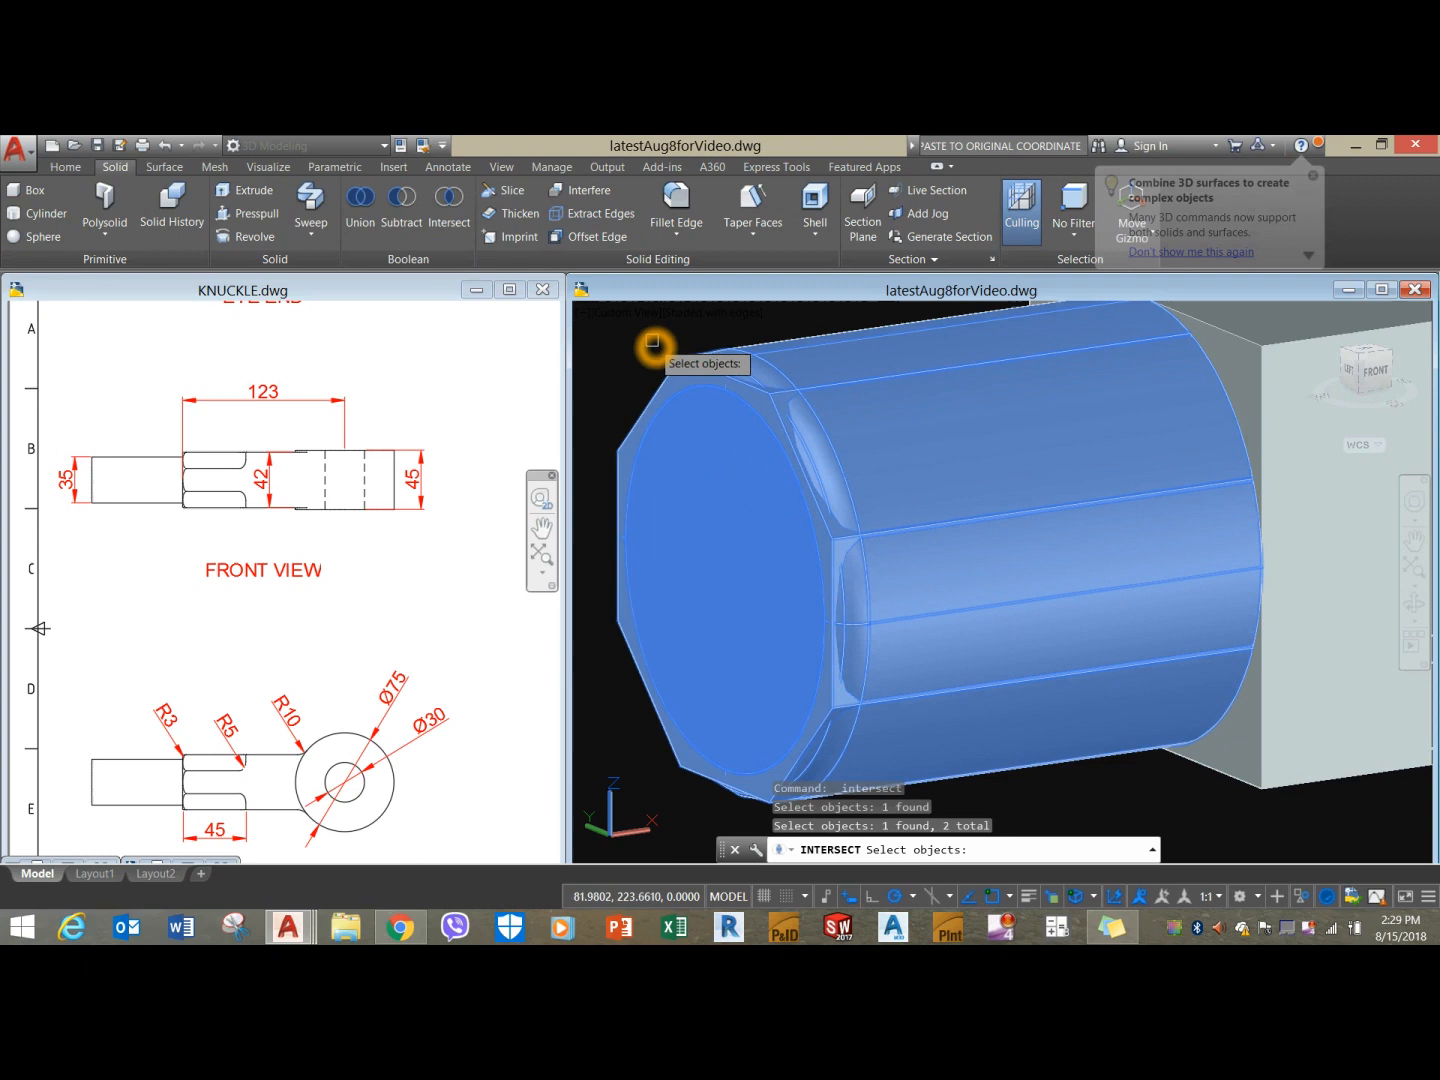
pyautogui.rightClick(651, 336)
pyautogui.scroll(-4, 750, 396)
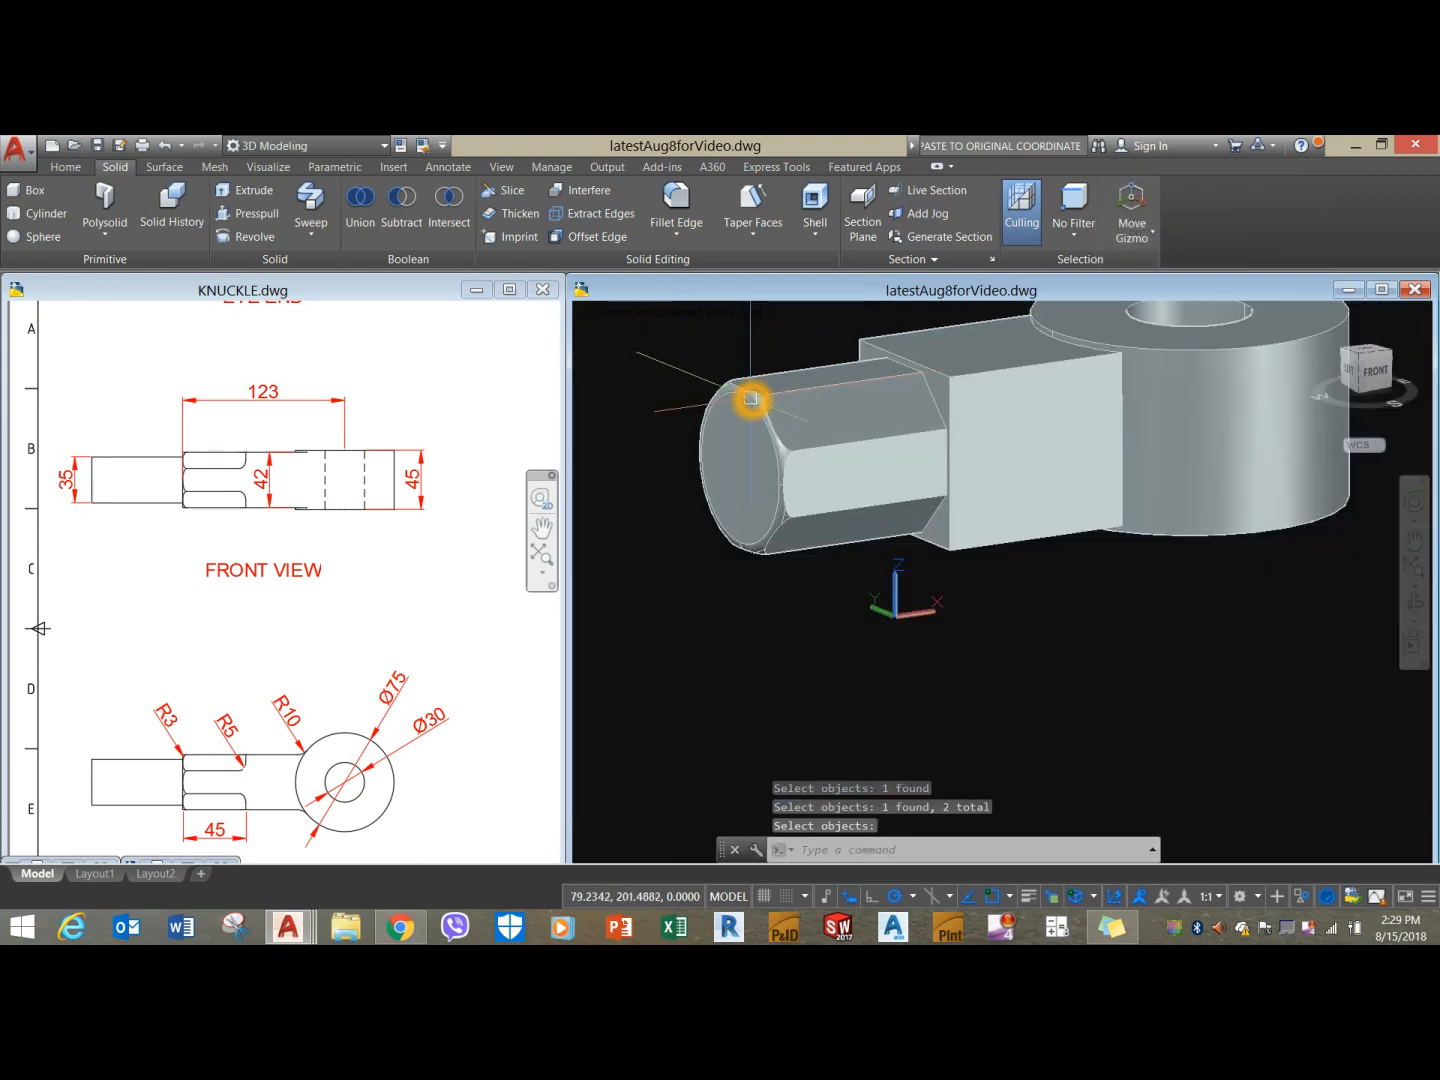
pyautogui.scroll(2, 904, 508)
pyautogui.moveTo(905, 508)
pyautogui.keyDown('shift'); pyautogui.mouseDown(button='middle')
pyautogui.moveTo(842, 540)
pyautogui.moveTo(893, 505)
pyautogui.mouseUp(button='middle'); pyautogui.keyUp('shift')
pyautogui.scroll(2, 798, 404)
pyautogui.scroll(-3, 798, 404)
pyautogui.moveTo(825, 415); pyautogui.dragTo(811, 436, button='middle')
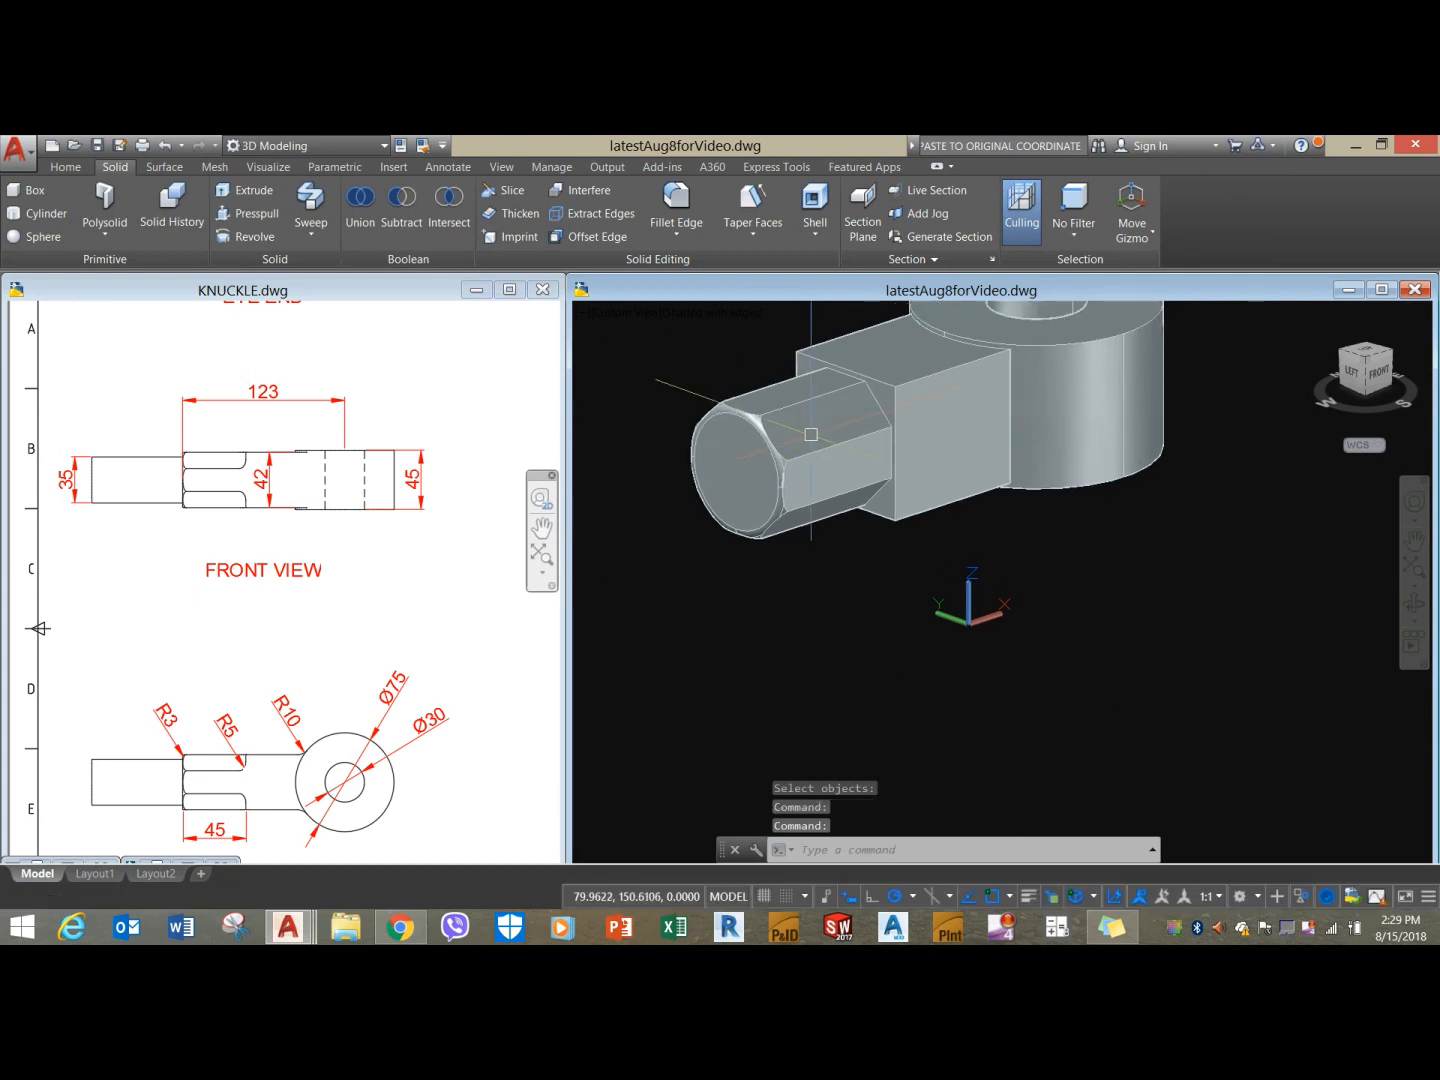
# Examine the rounded corner in the KNUCKLE.dwg model and the R5 dimension in its ISO A3 Title Block layout.
pyautogui.hotkey('ctrl', 'Tab')
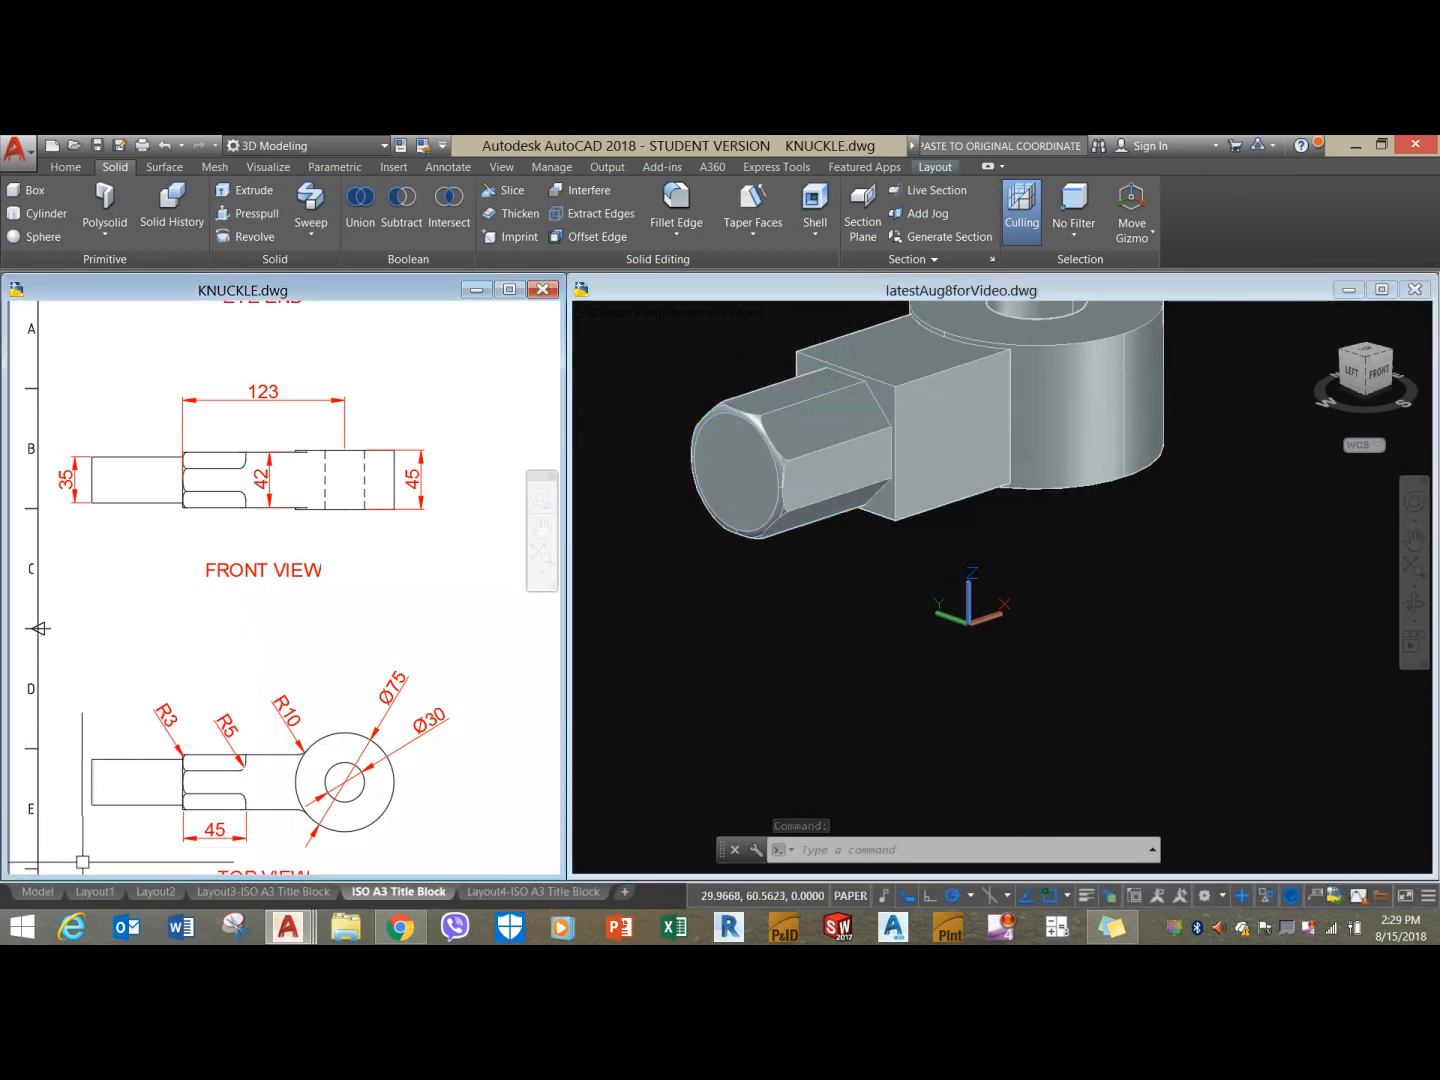
pyautogui.click(48, 891)
pyautogui.keyDown('shift'); pyautogui.moveTo(341, 575); pyautogui.dragTo(356, 597); pyautogui.keyUp('shift')
pyautogui.moveTo(356, 598)
pyautogui.keyDown('shift'); pyautogui.mouseDown(button='middle')
pyautogui.moveTo(376, 599)
pyautogui.moveTo(352, 583)
pyautogui.mouseUp(button='middle'); pyautogui.keyUp('shift')
pyautogui.scroll(5, 352, 583)
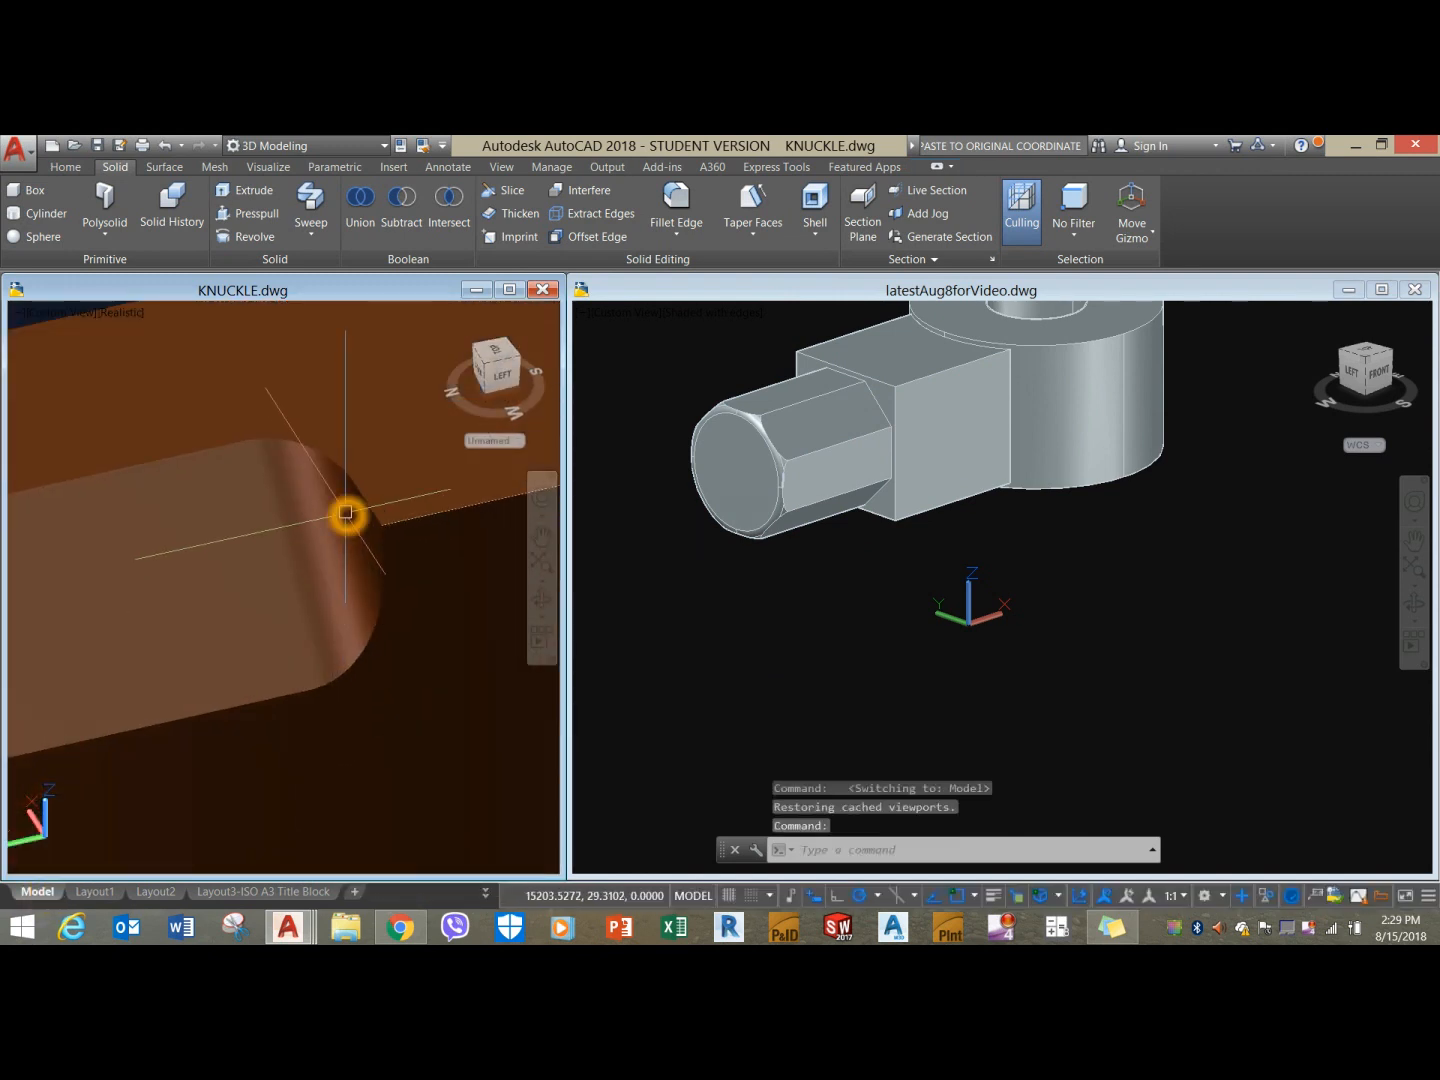
pyautogui.click(485, 893)
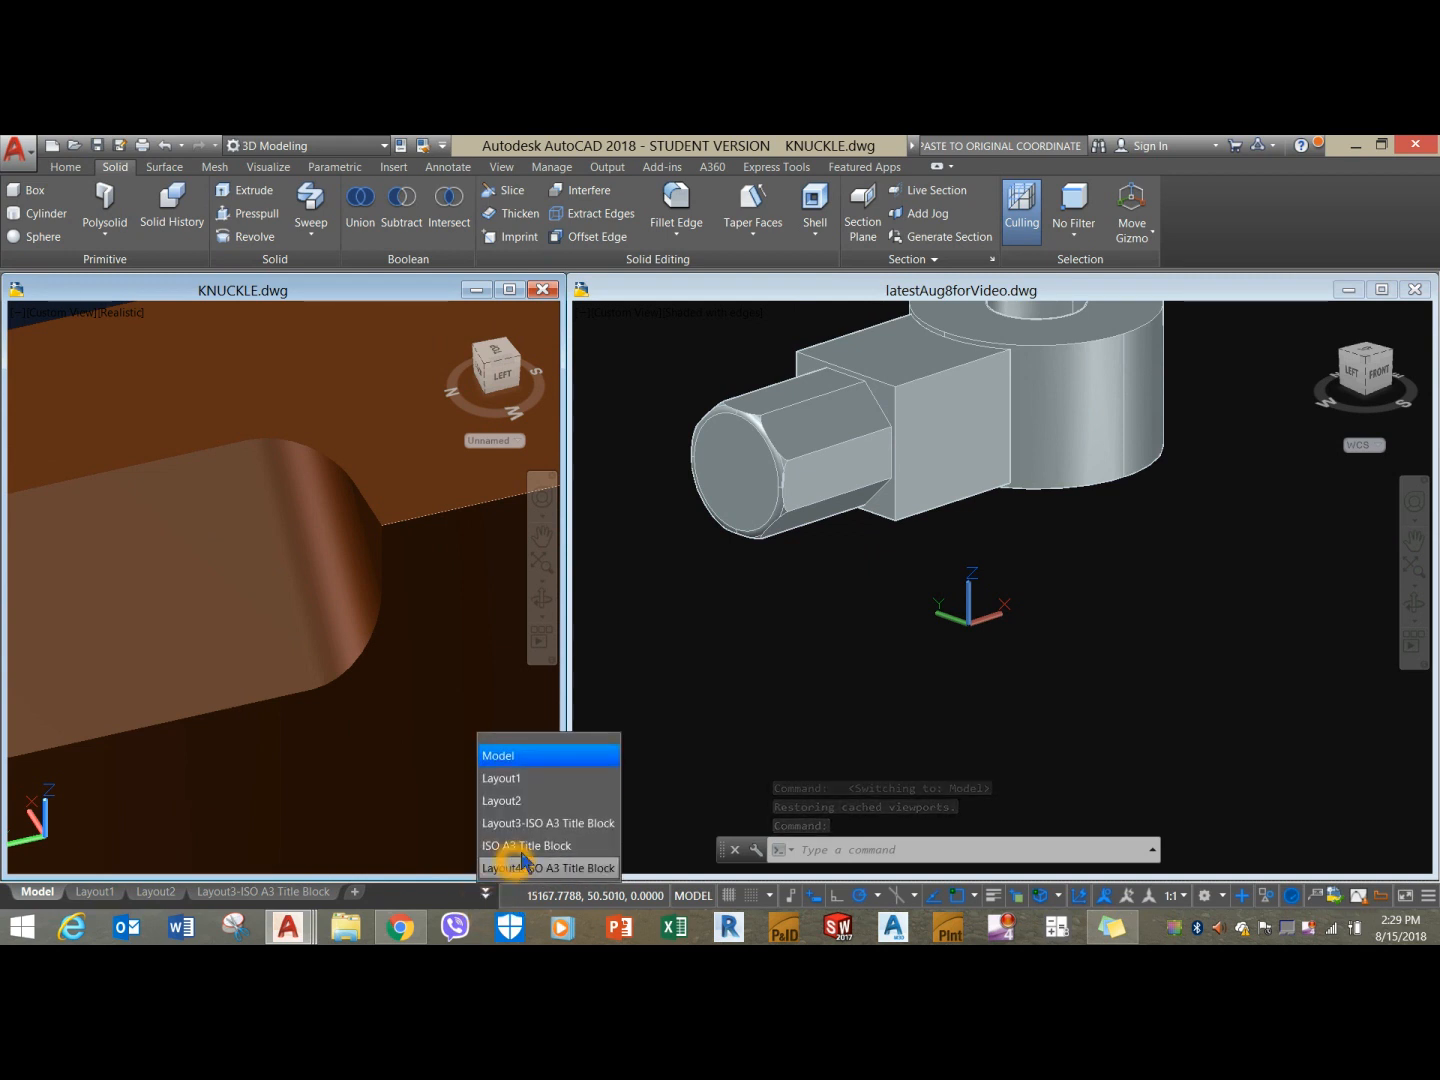
pyautogui.click(522, 845)
pyautogui.click(318, 617)
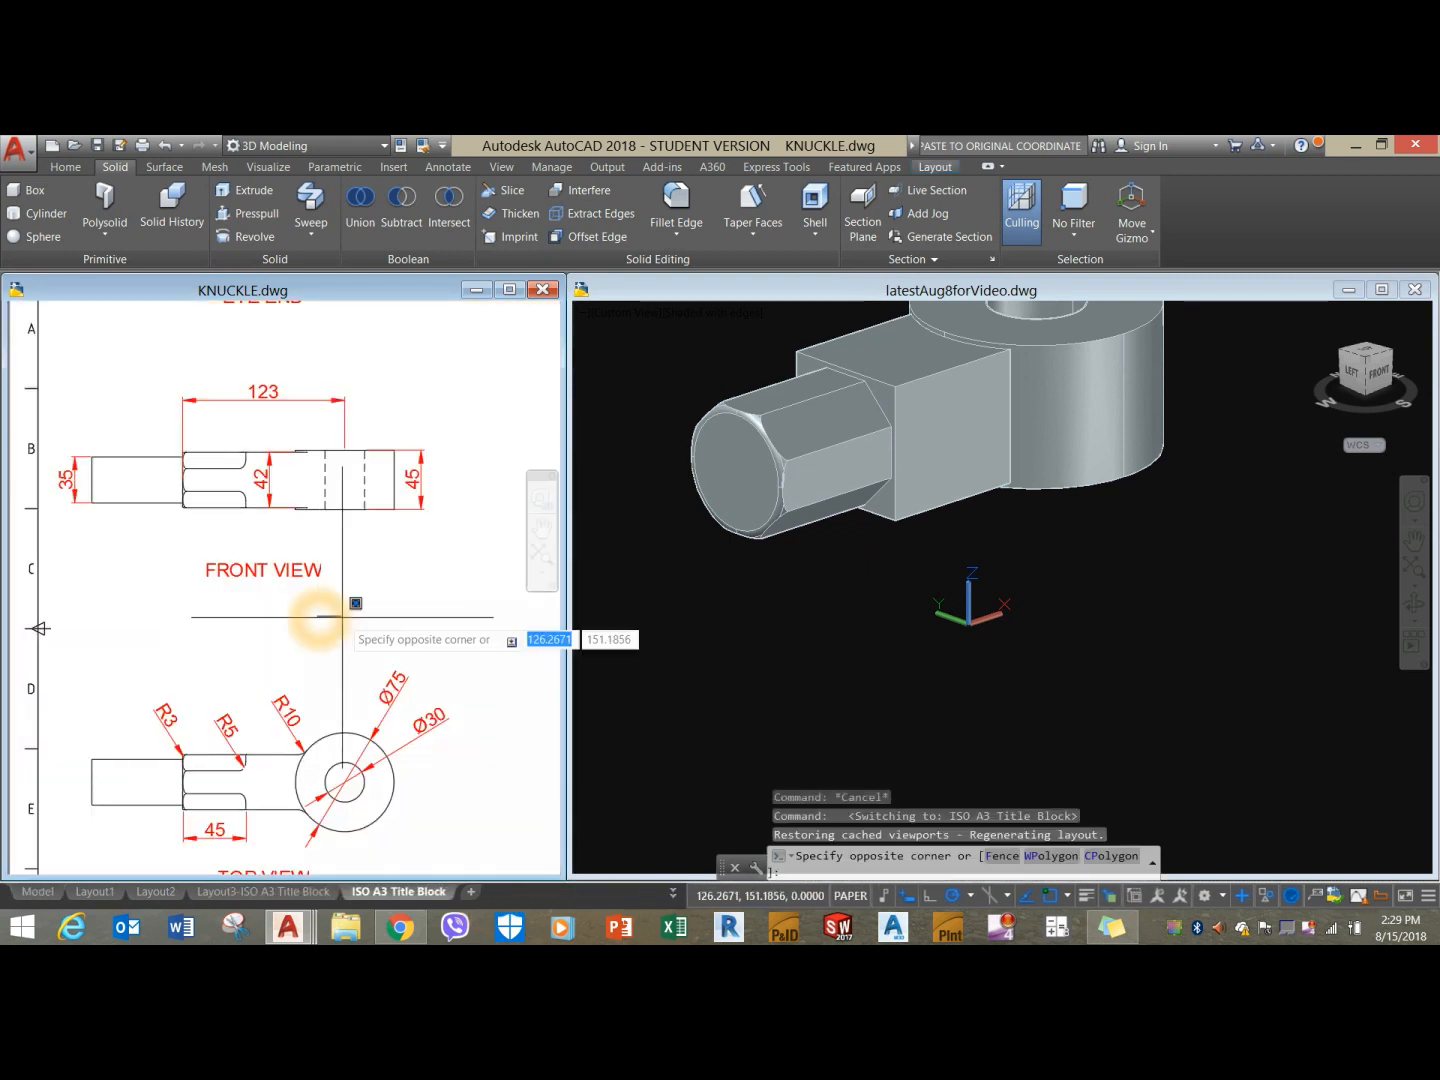
pyautogui.press('Escape')
pyautogui.click(712, 587)
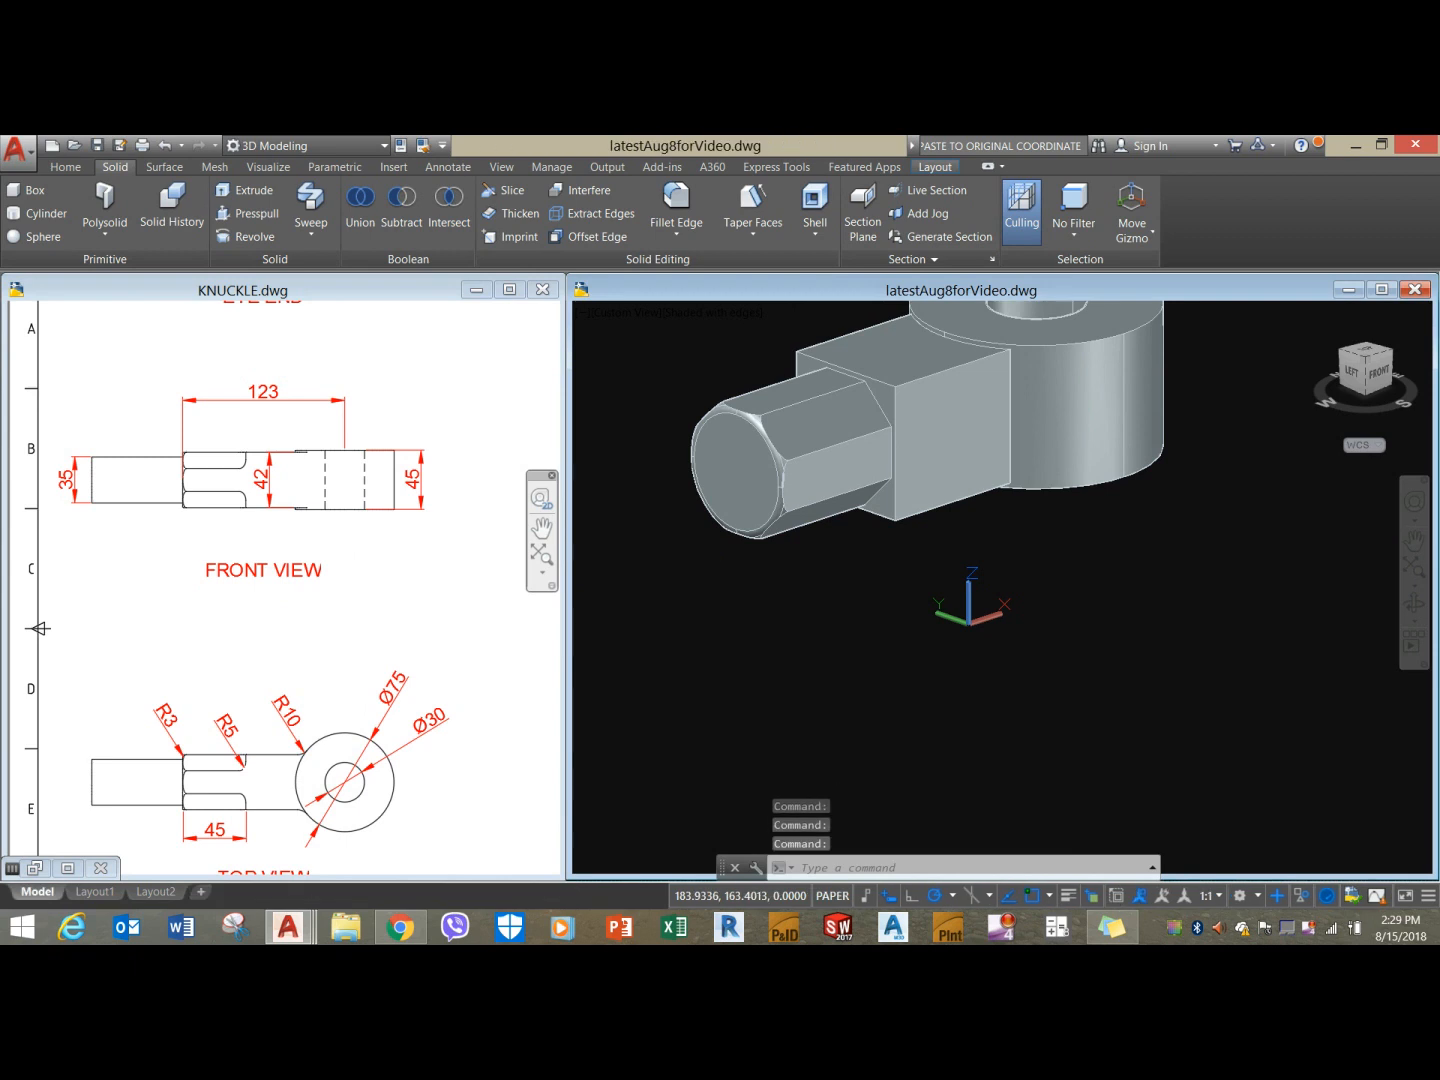
pyautogui.click(239, 768)
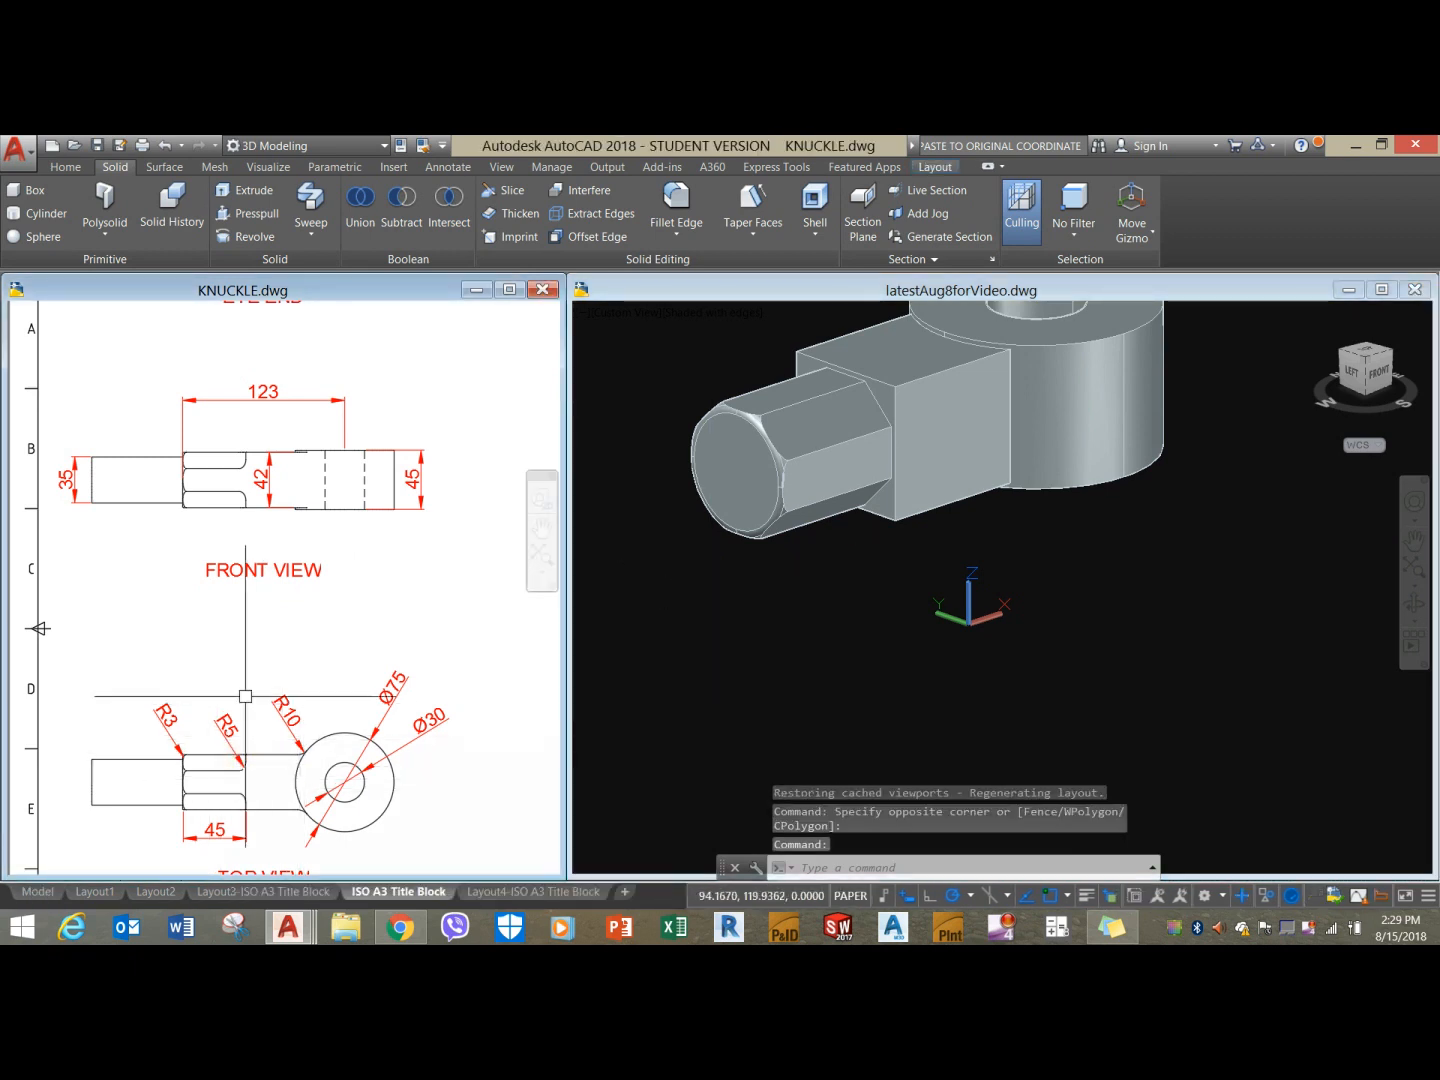
pyautogui.click(860, 620)
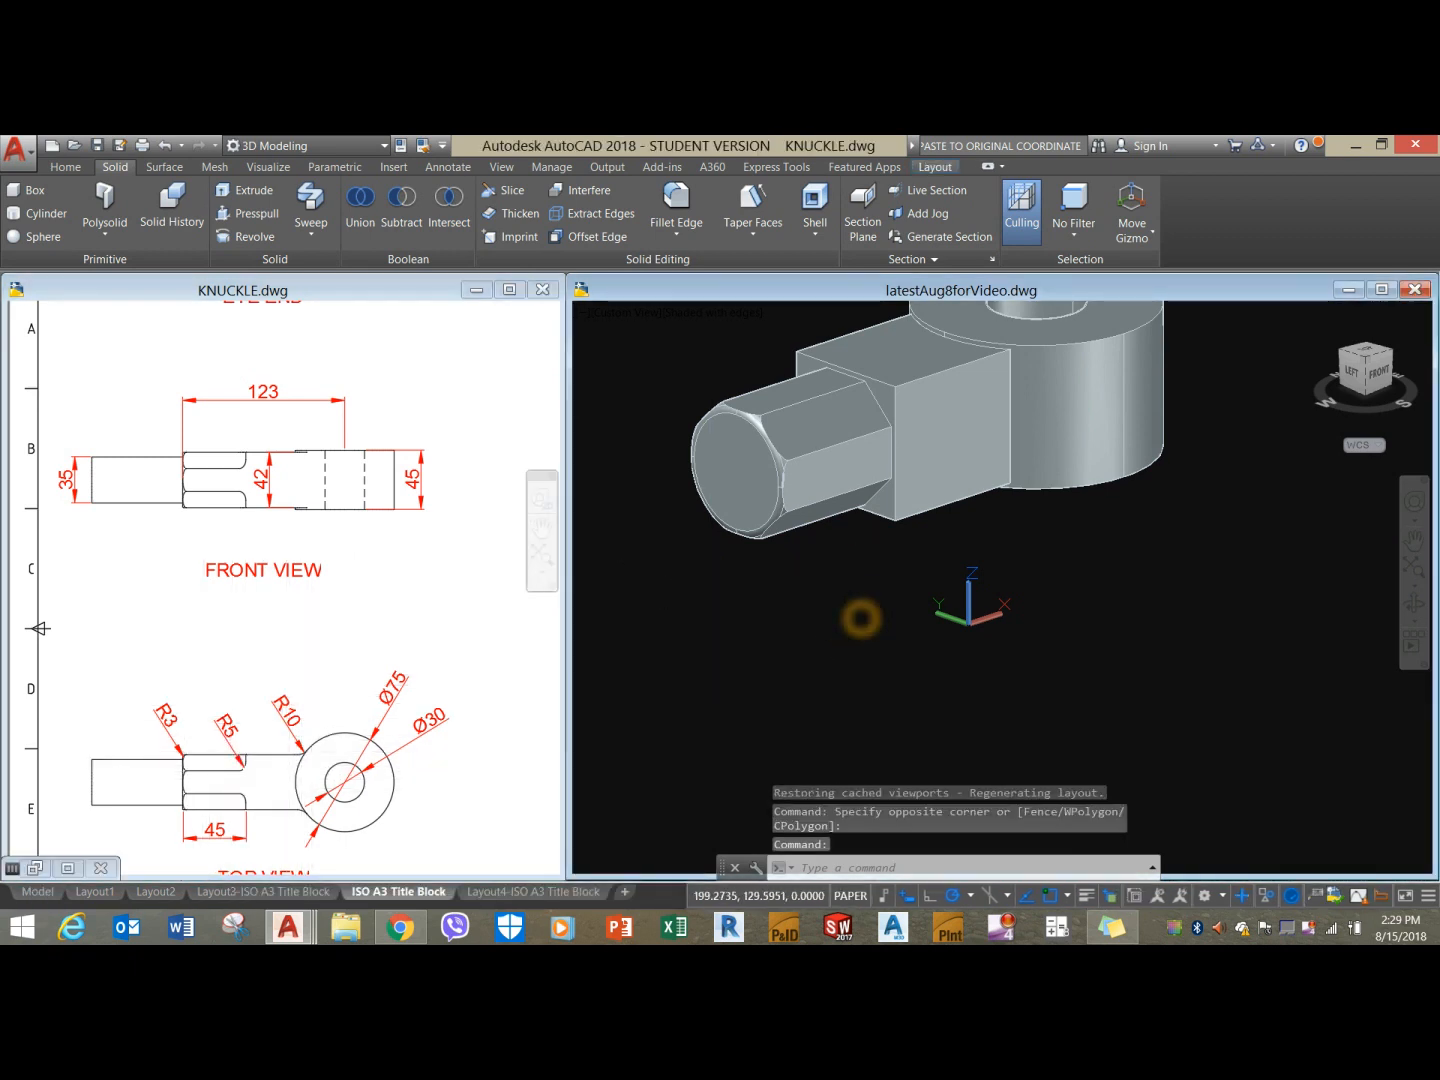
# Union the octagonal end with the rectangular block.
pyautogui.click(359, 212)
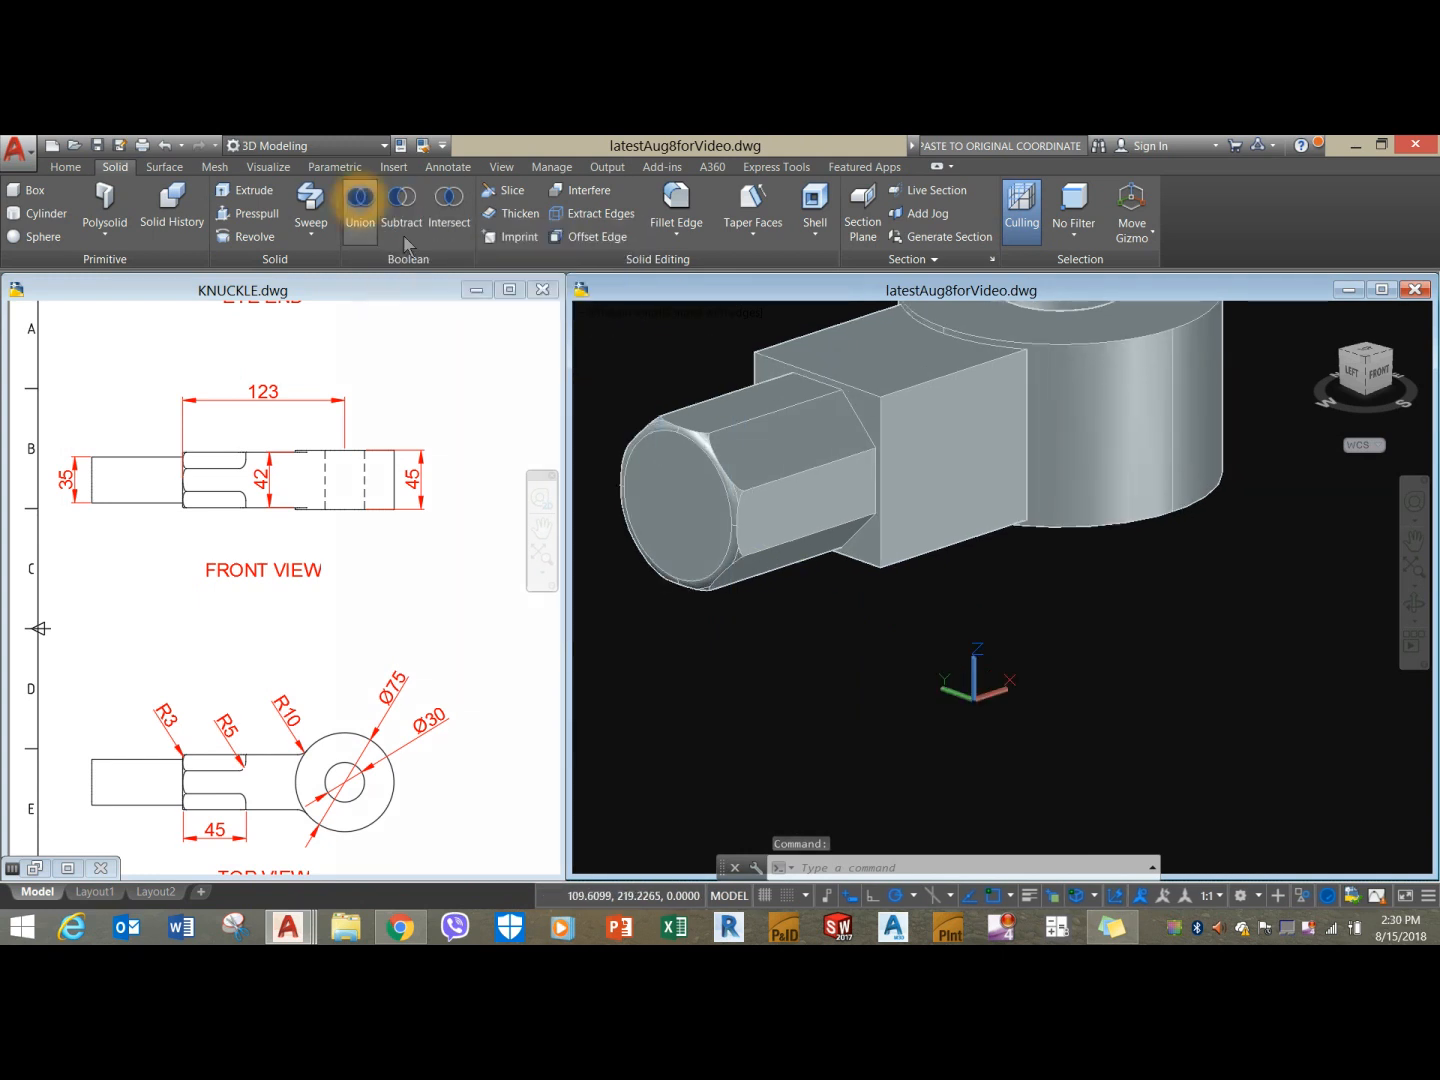
pyautogui.click(771, 394)
pyautogui.click(889, 365)
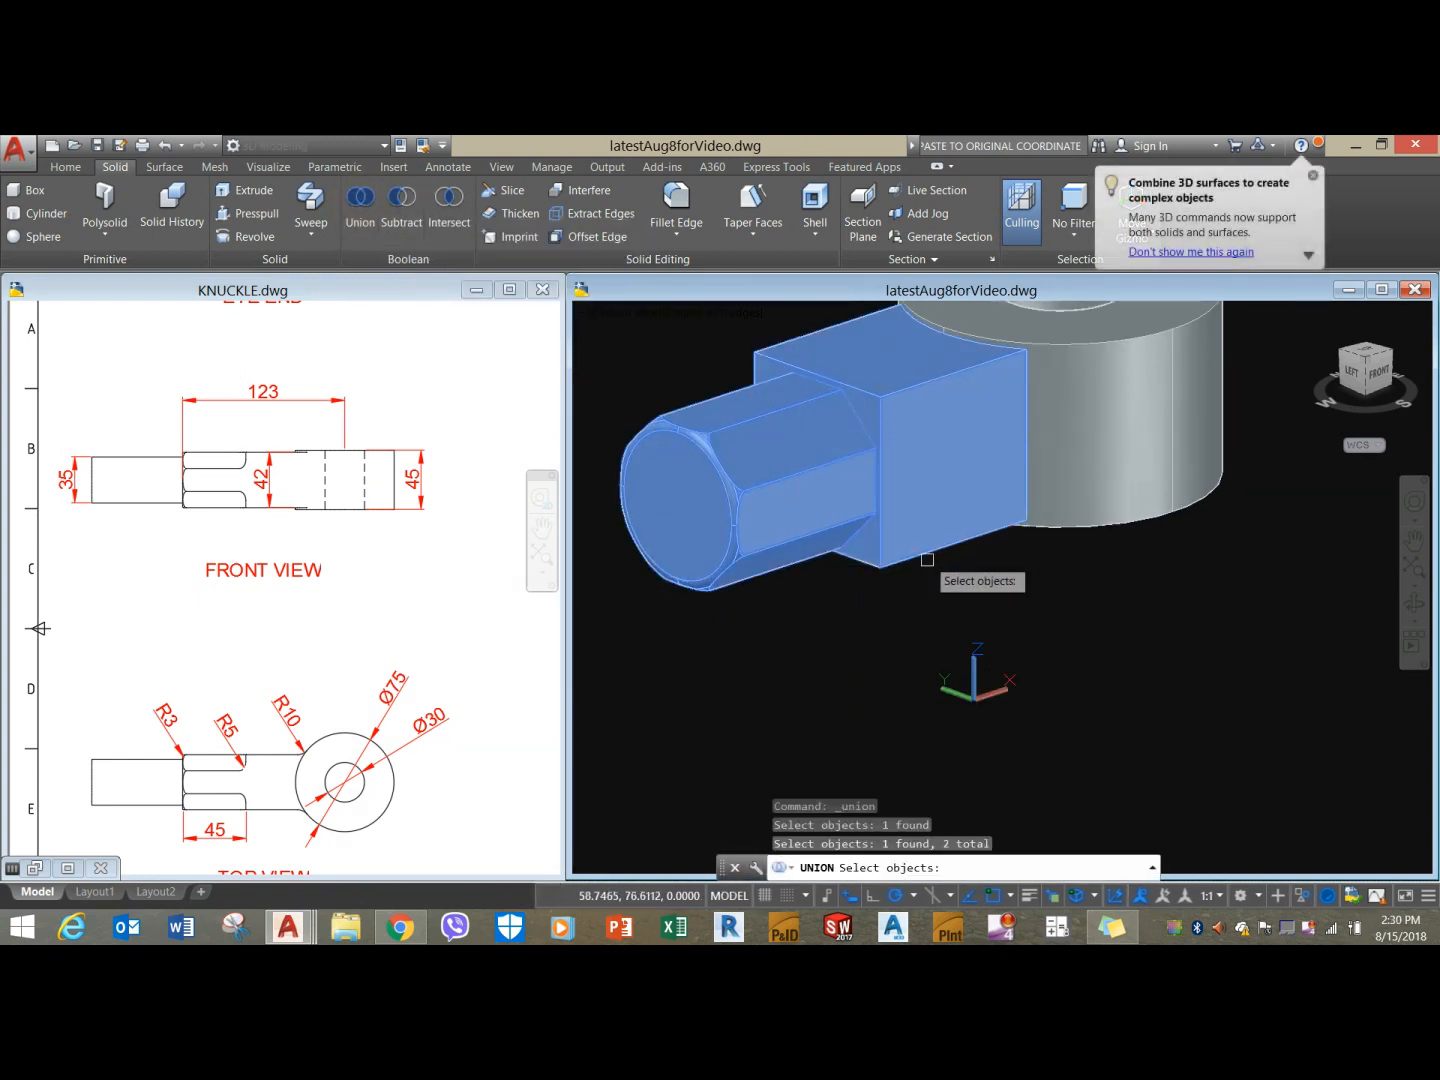
pyautogui.press('Return')
pyautogui.click(833, 486)
pyautogui.press('Escape')
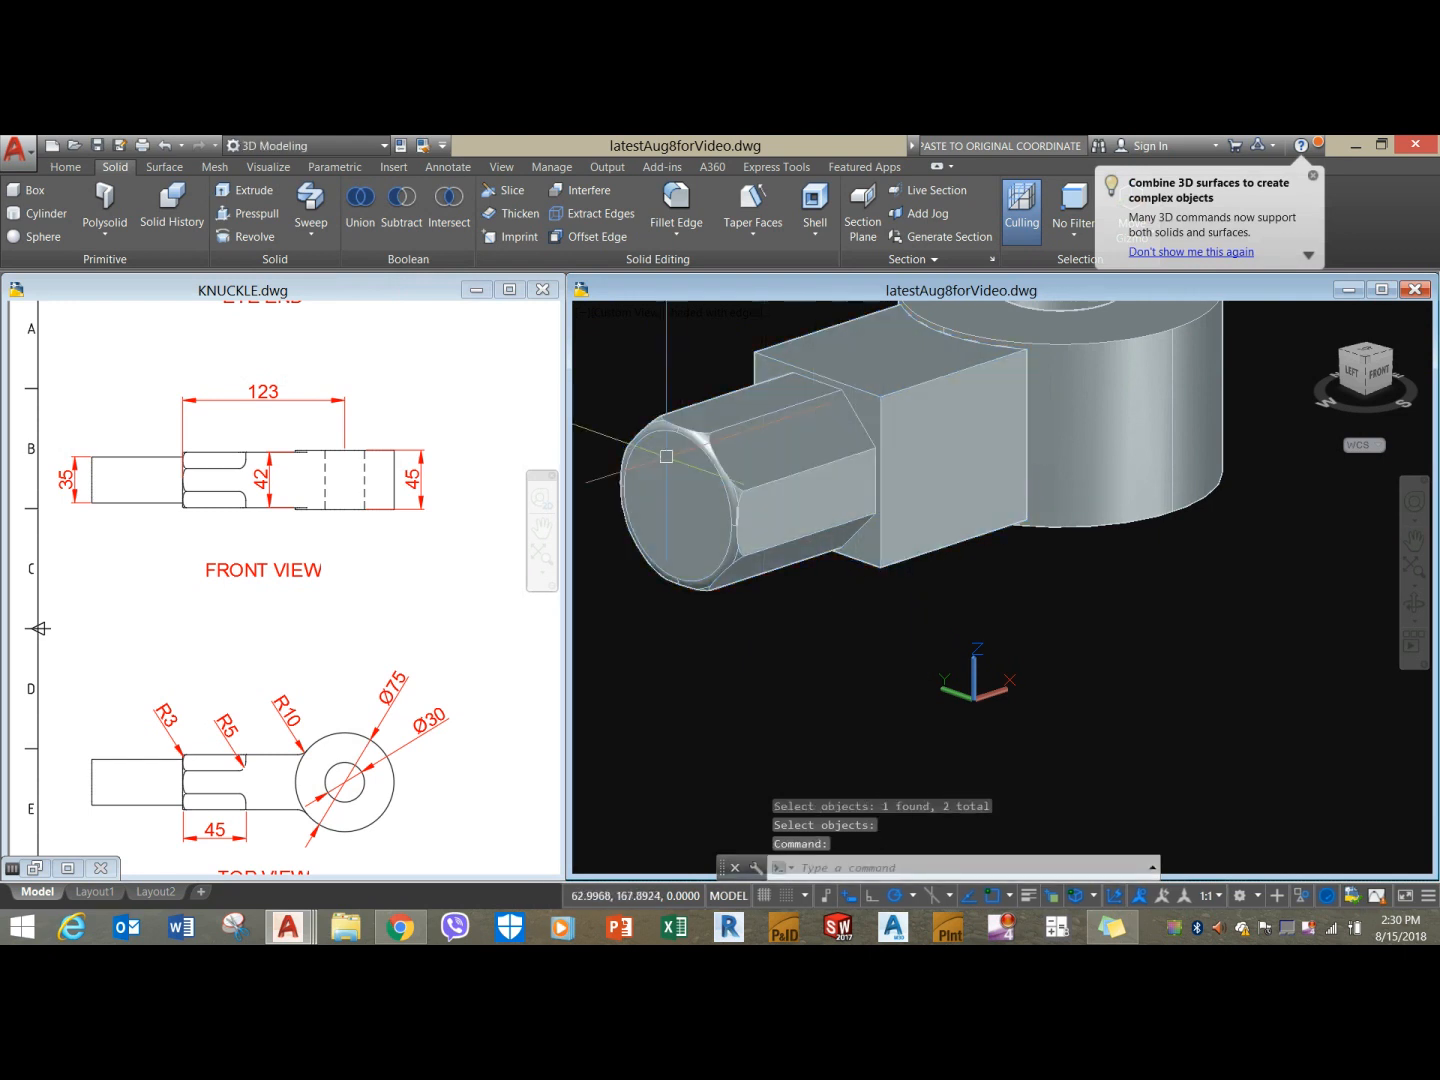
# Fillet the four diagonal edges where the octagonal end meets the rectangular block with a 5 mm radius.
pyautogui.click(667, 207)
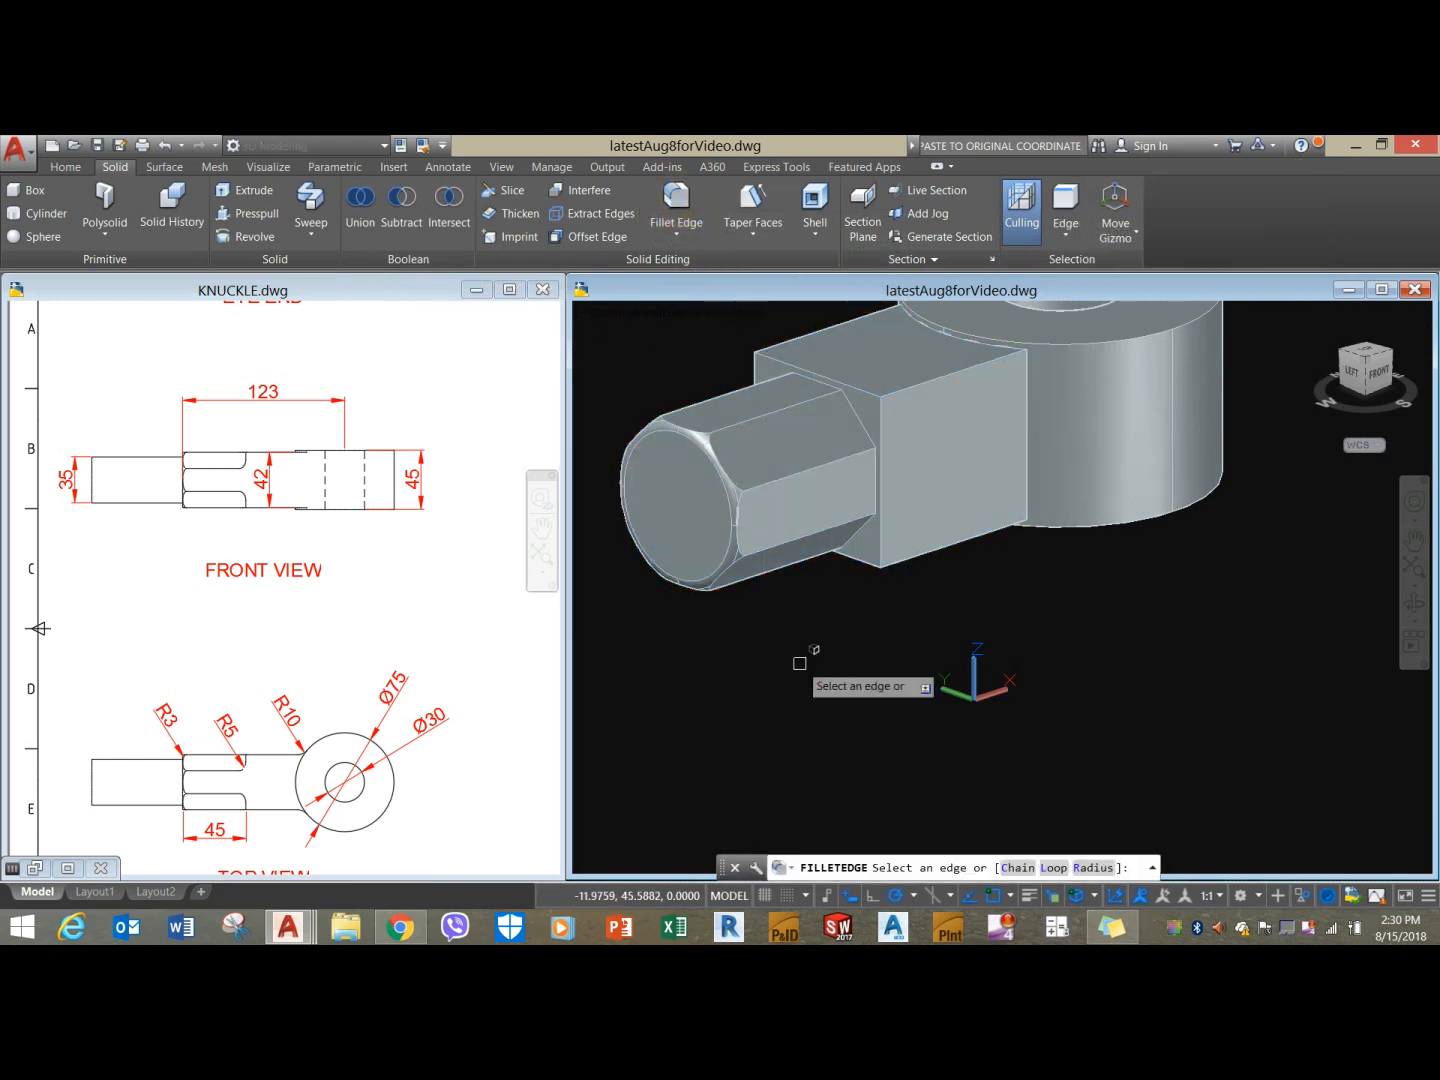
pyautogui.click(1093, 868)
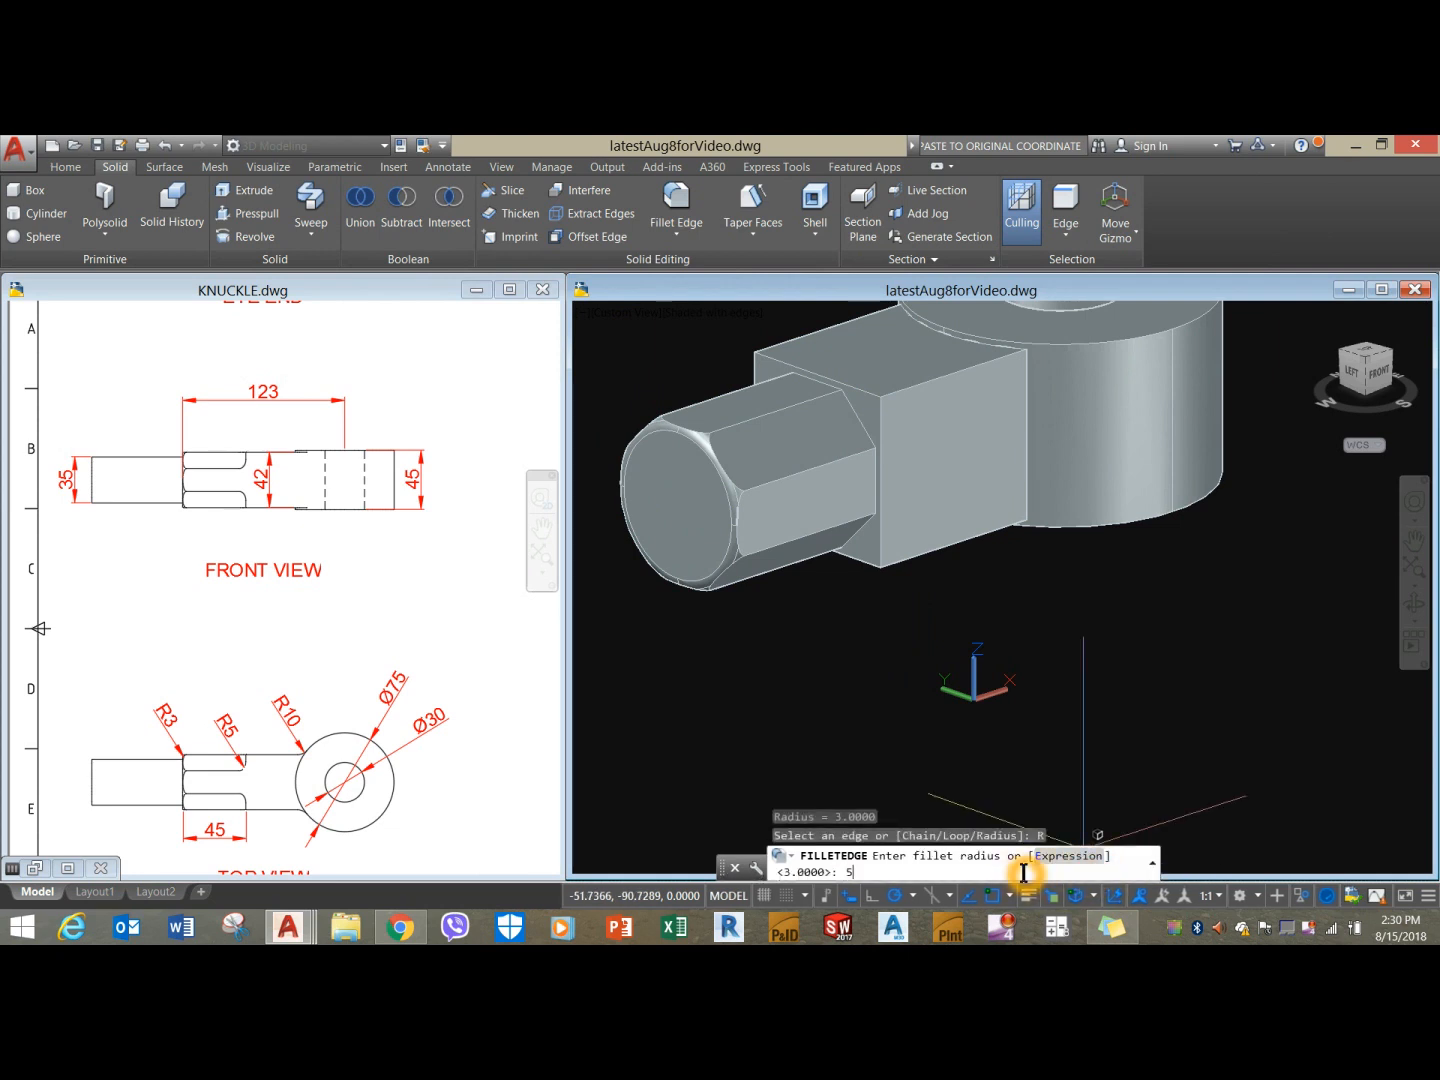
pyautogui.press('Return')
pyautogui.scroll(5, 836, 410)
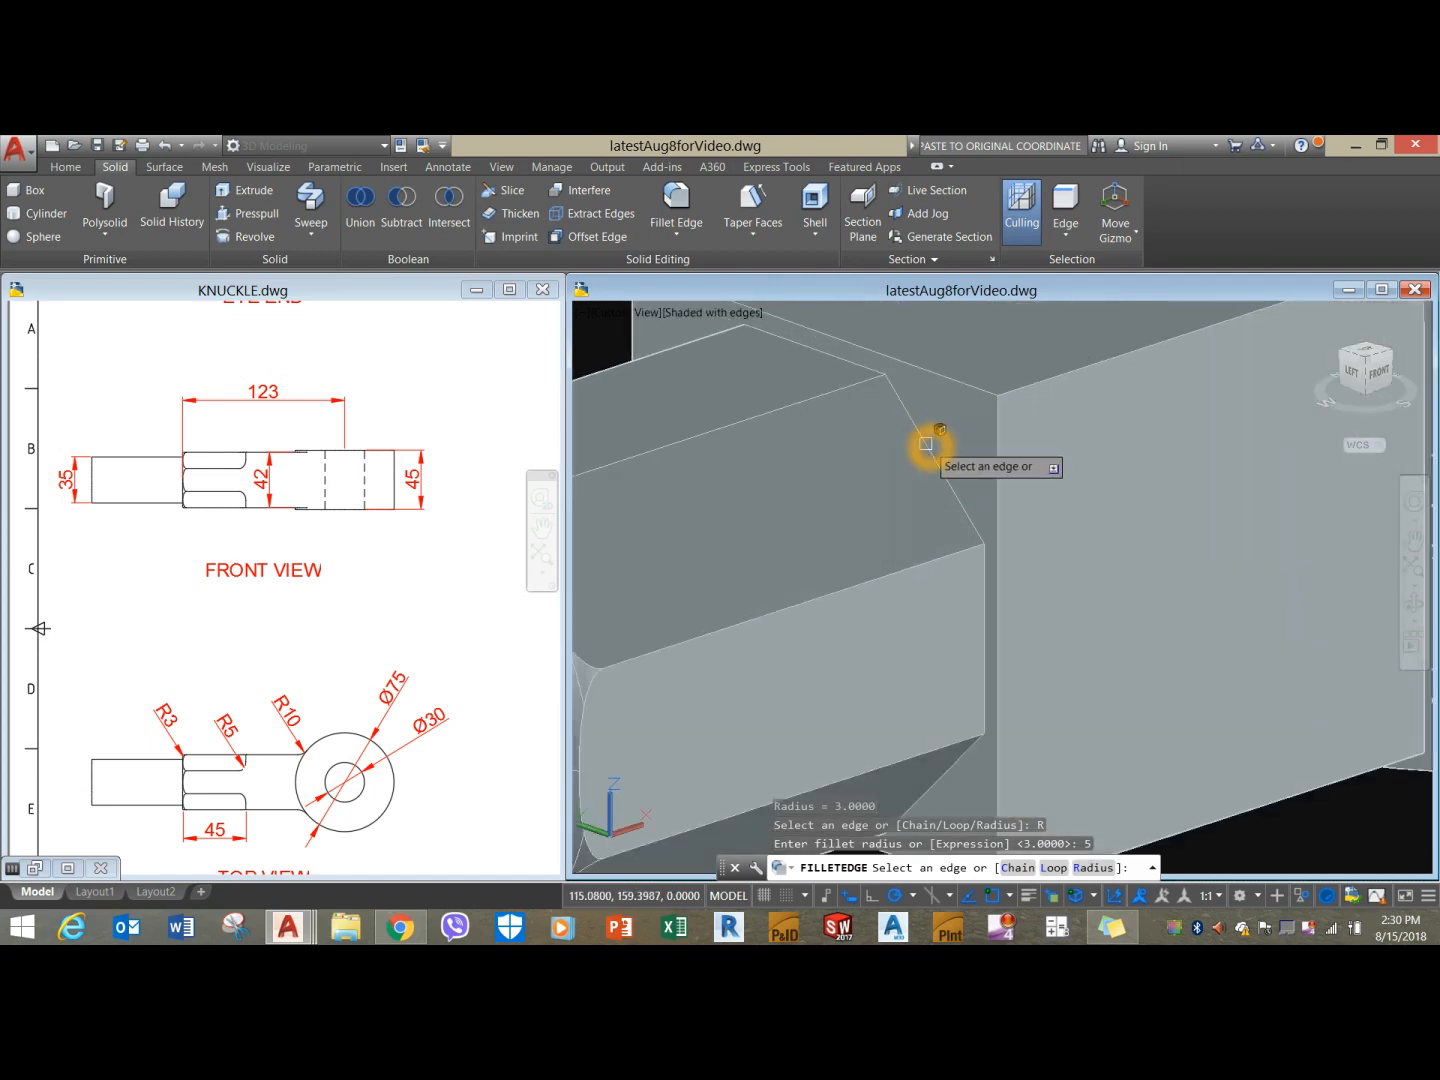
pyautogui.click(928, 445)
pyautogui.scroll(-5, 966, 579)
pyautogui.moveTo(968, 631)
pyautogui.keyDown('shift'); pyautogui.mouseDown(button='middle')
pyautogui.moveTo(911, 579)
pyautogui.moveTo(984, 604)
pyautogui.mouseUp(button='middle'); pyautogui.keyUp('shift')
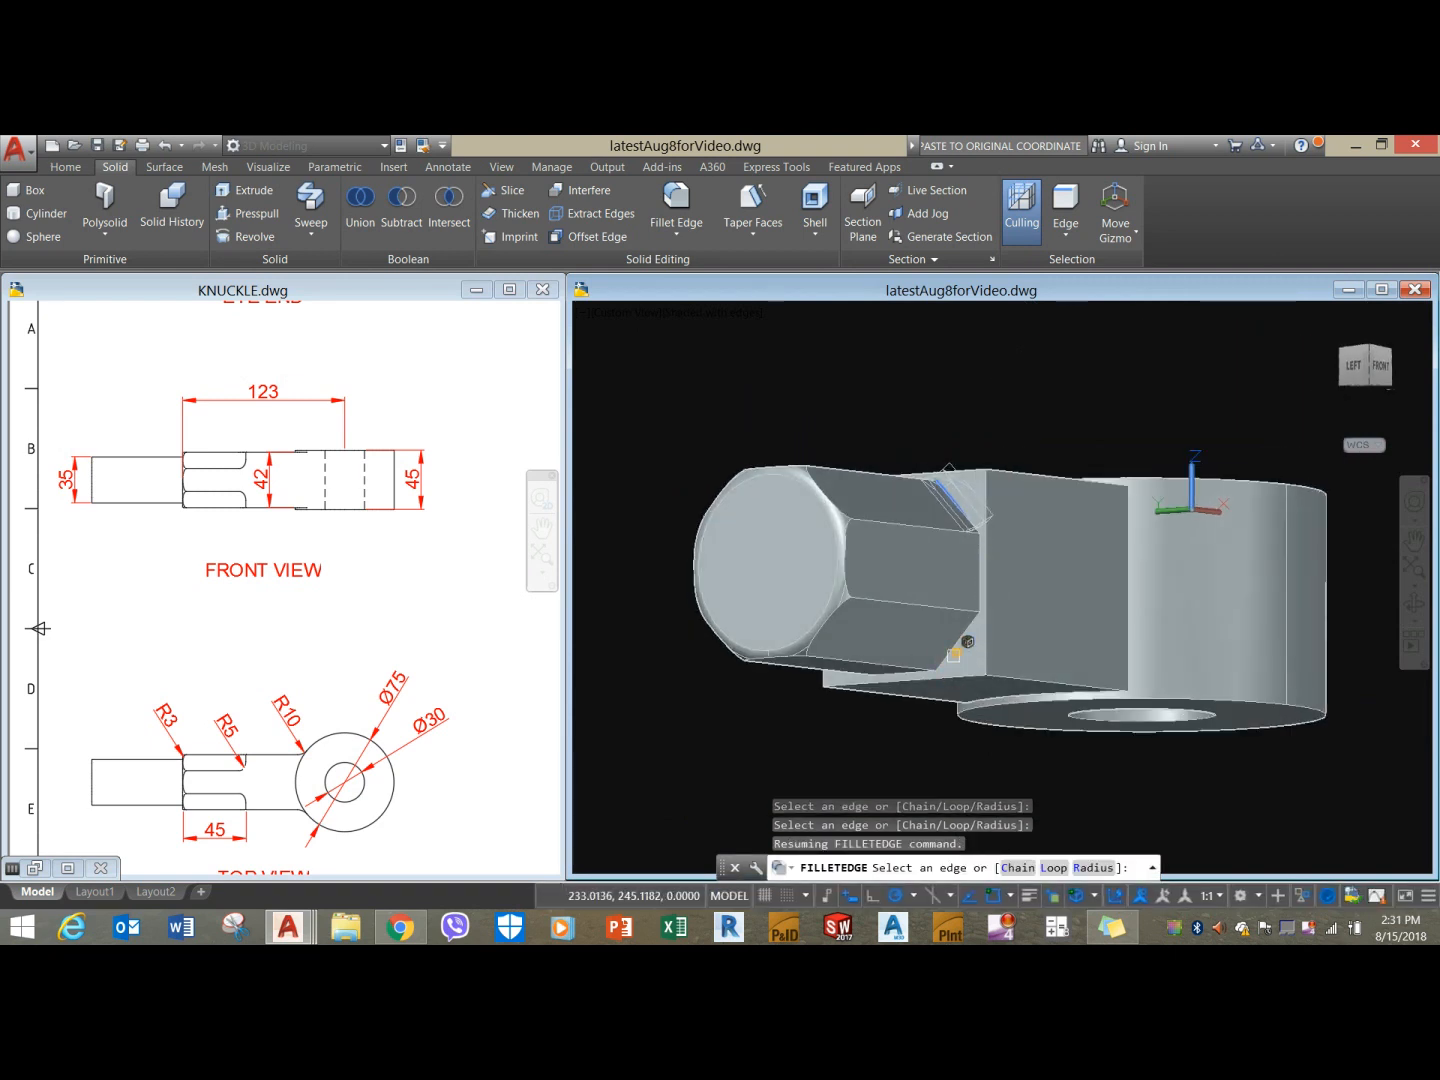
pyautogui.keyDown('shift'); pyautogui.moveTo(900, 665); pyautogui.dragTo(1045, 714, button='middle'); pyautogui.keyUp('shift')
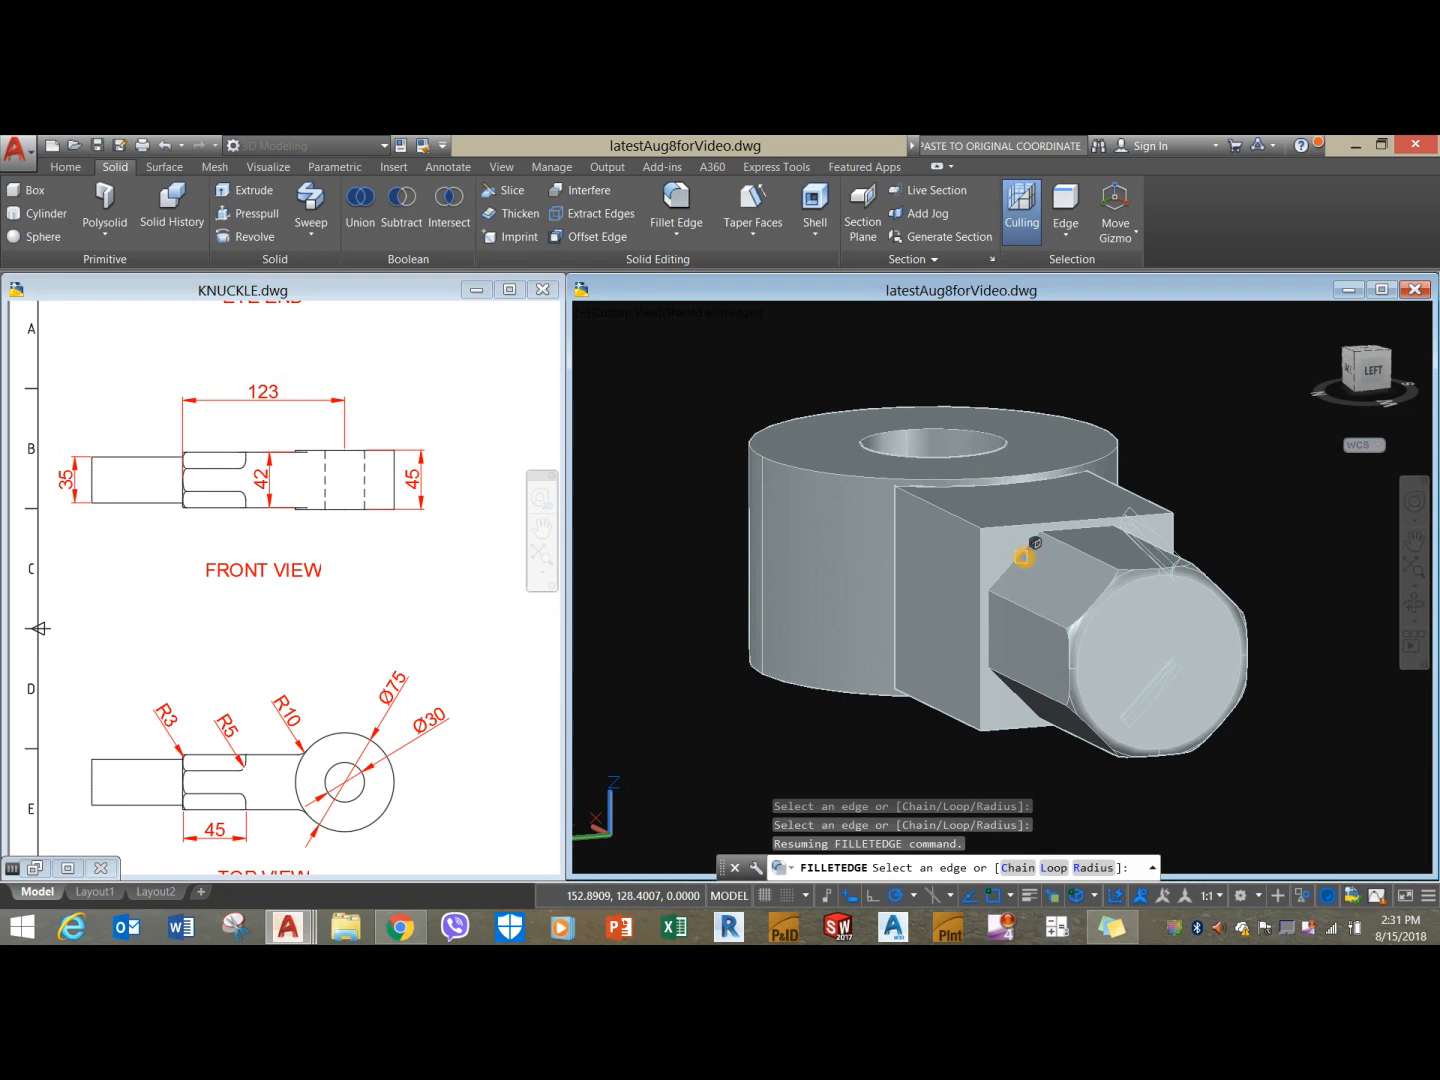
pyautogui.keyDown('shift'); pyautogui.moveTo(996, 598); pyautogui.dragTo(1016, 541, button='middle'); pyautogui.keyUp('shift')
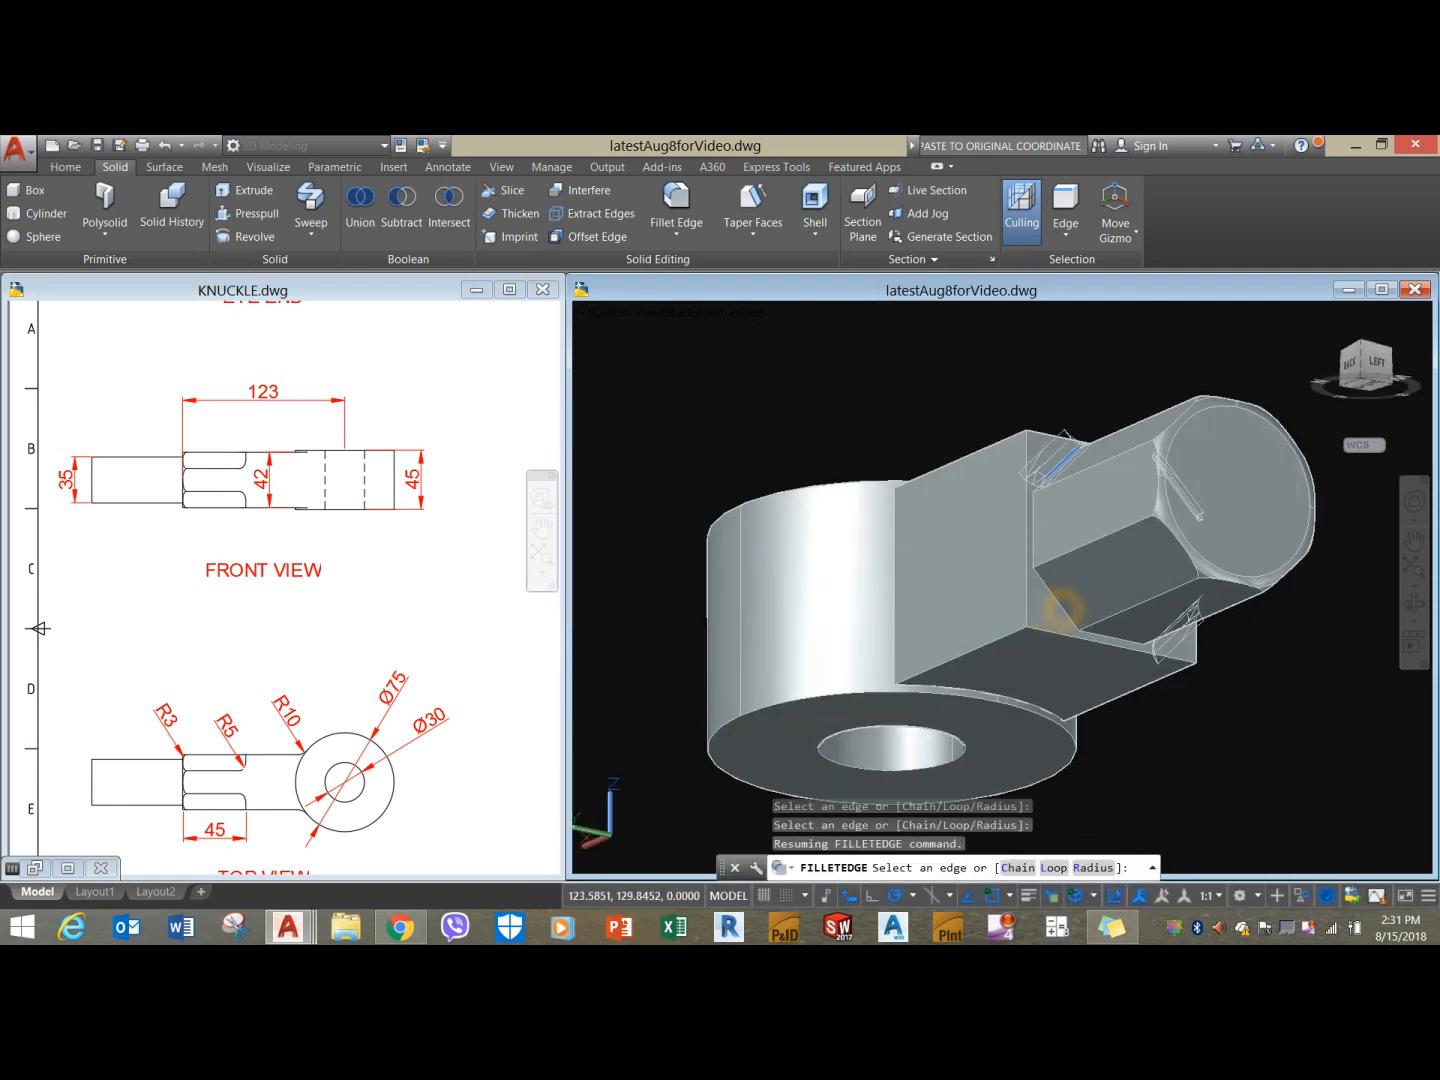
pyautogui.click(1064, 608)
pyautogui.rightClick(927, 389)
pyautogui.click(958, 401)
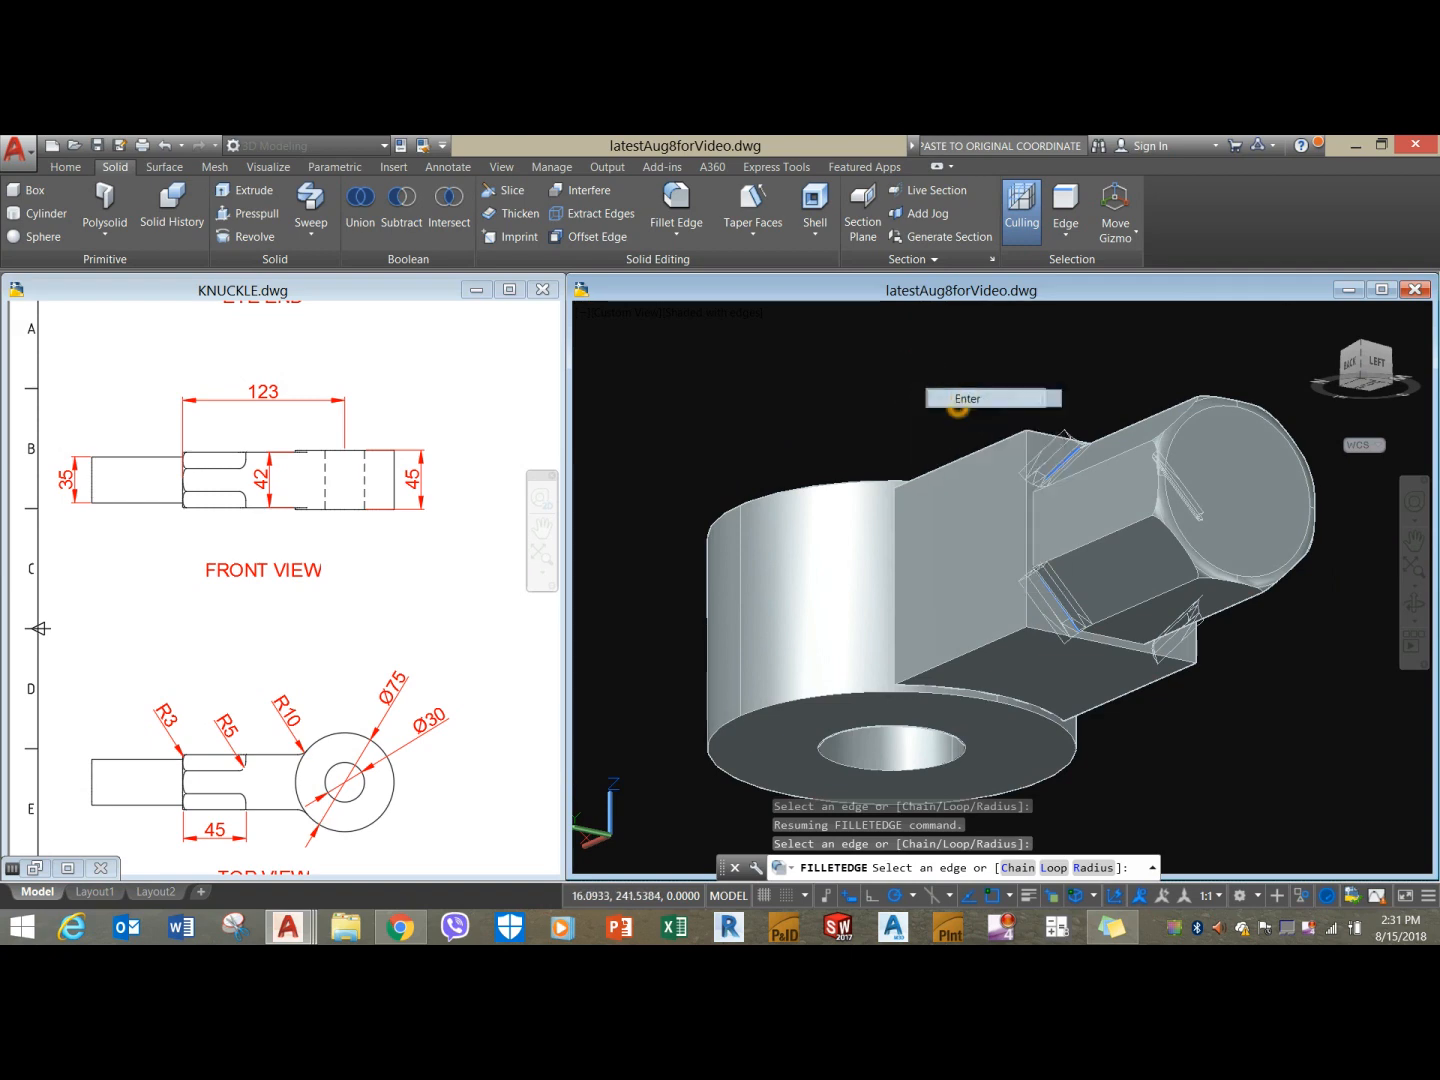
pyautogui.rightClick(964, 413)
pyautogui.keyDown('shift'); pyautogui.moveTo(986, 430); pyautogui.dragTo(790, 544, button='middle'); pyautogui.keyUp('shift')
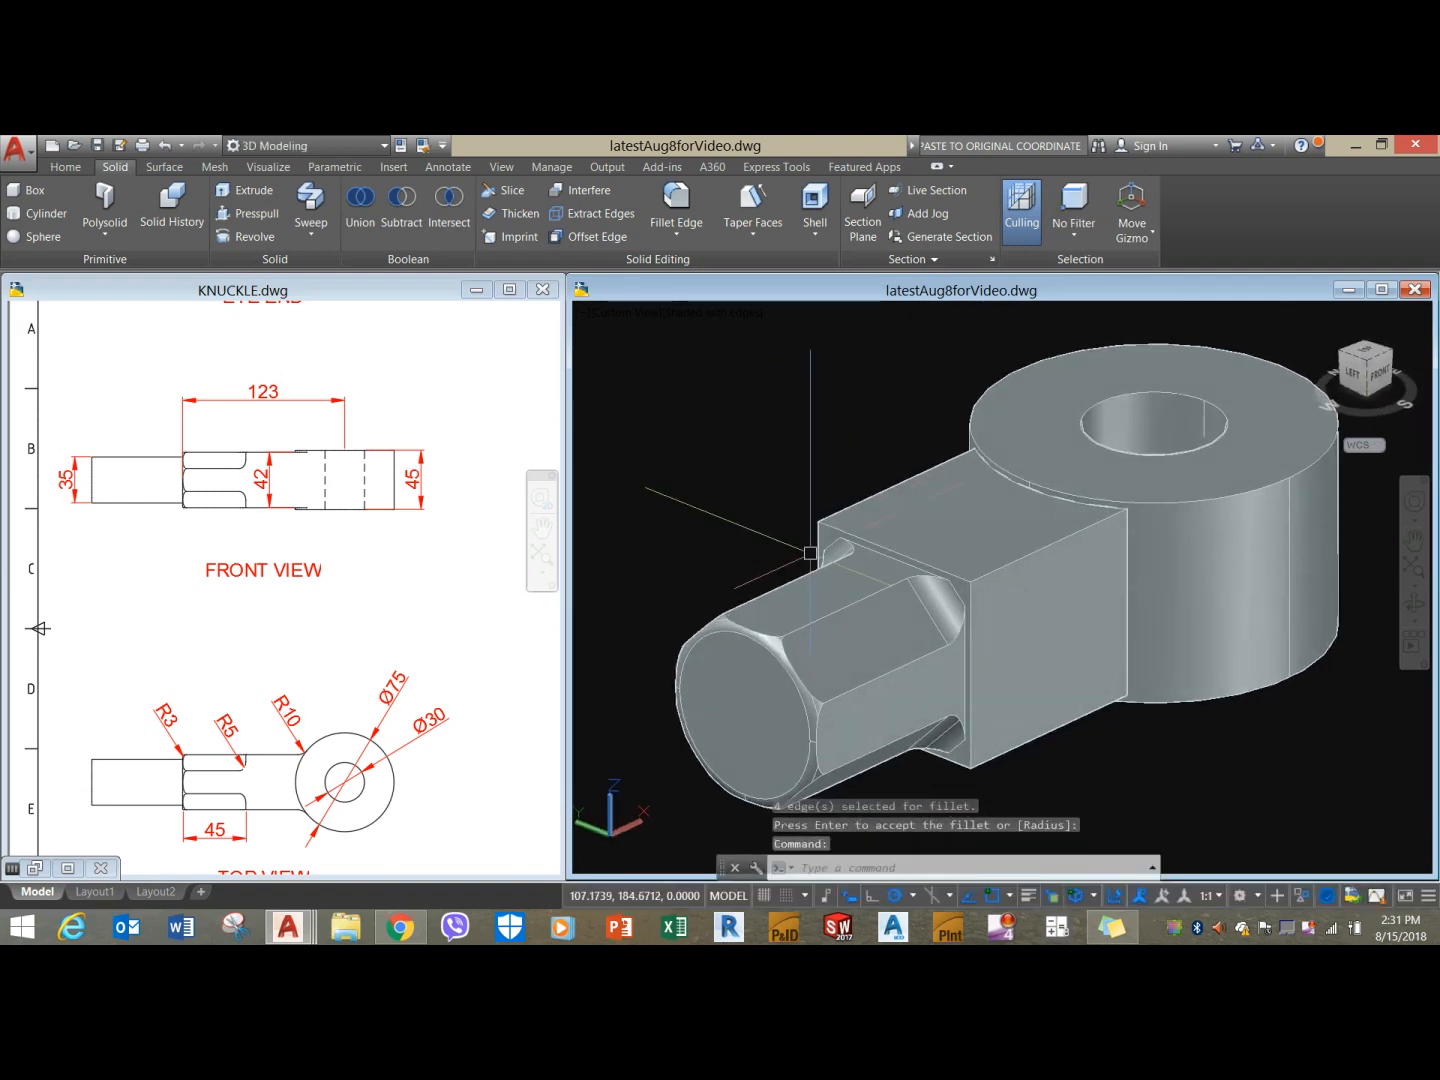
pyautogui.scroll(-4, 806, 548)
pyautogui.press('Return')
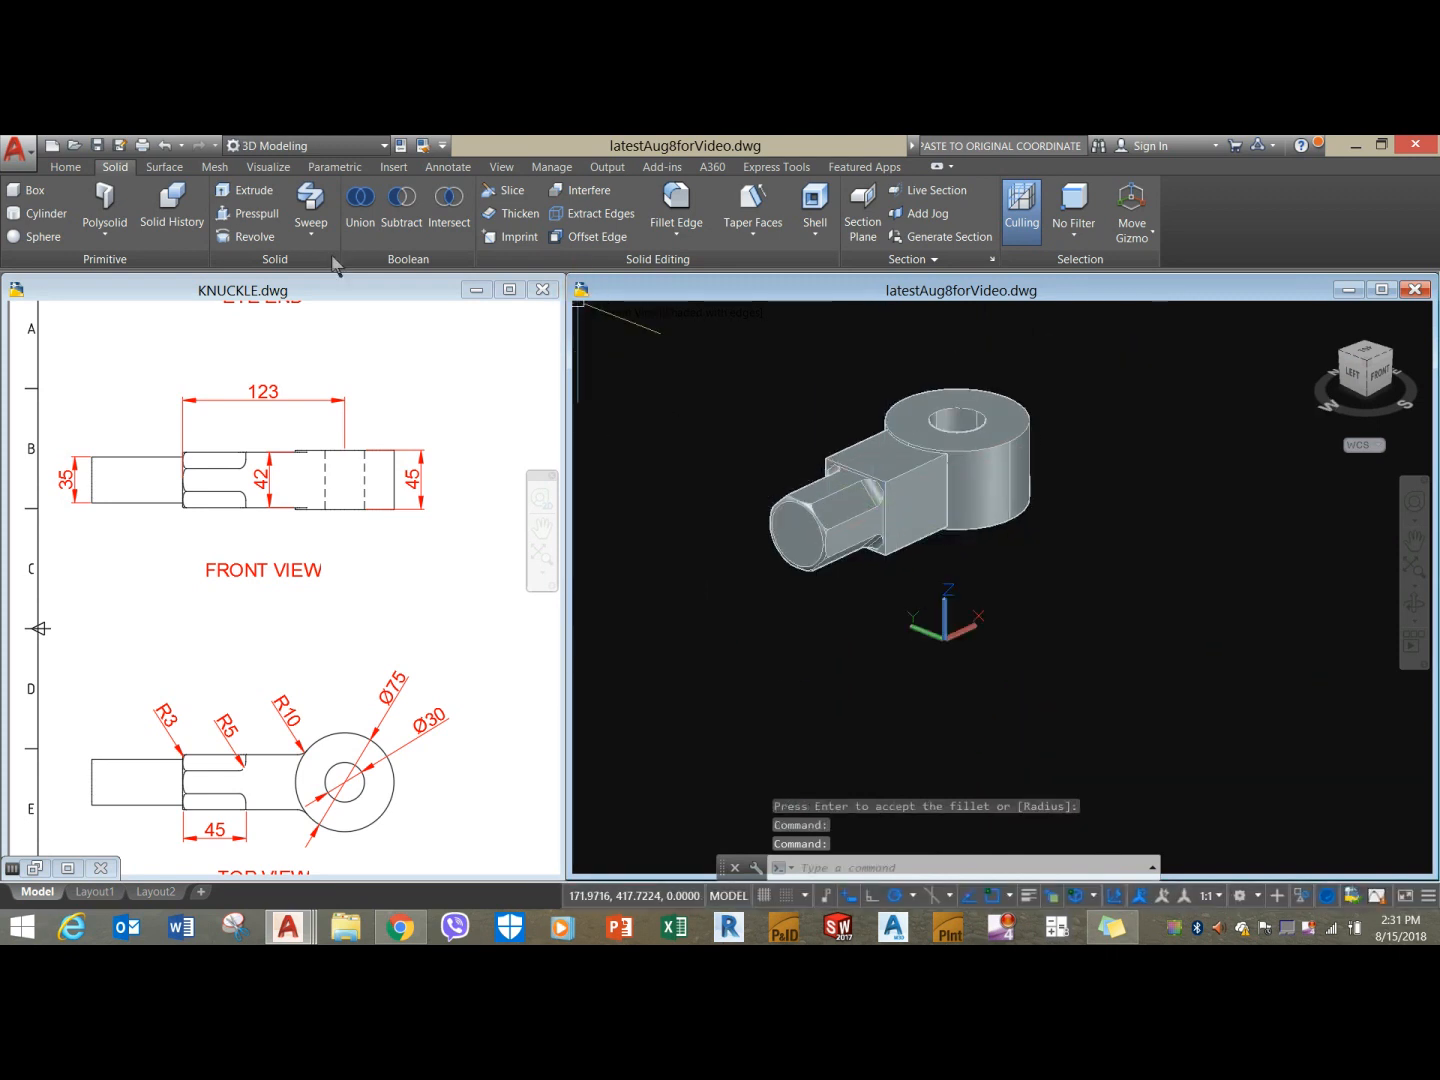
# Draw a 35 mm diameter circle centred on the end face of the octagonal section.
pyautogui.click(77, 170)
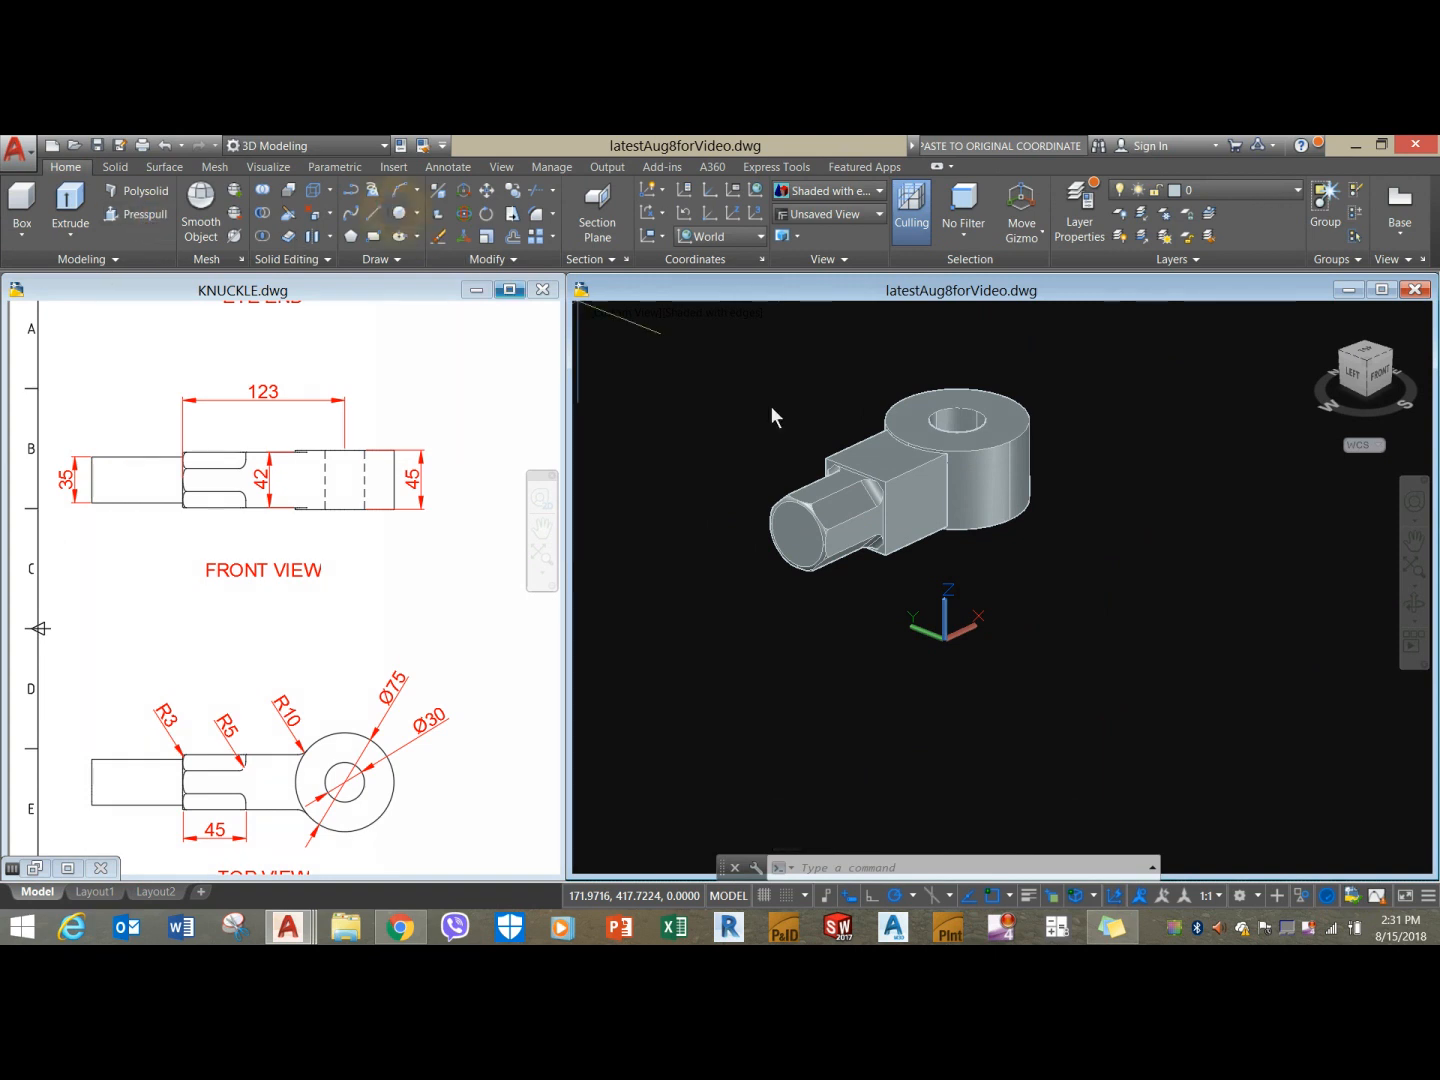
pyautogui.scroll(2, 824, 589)
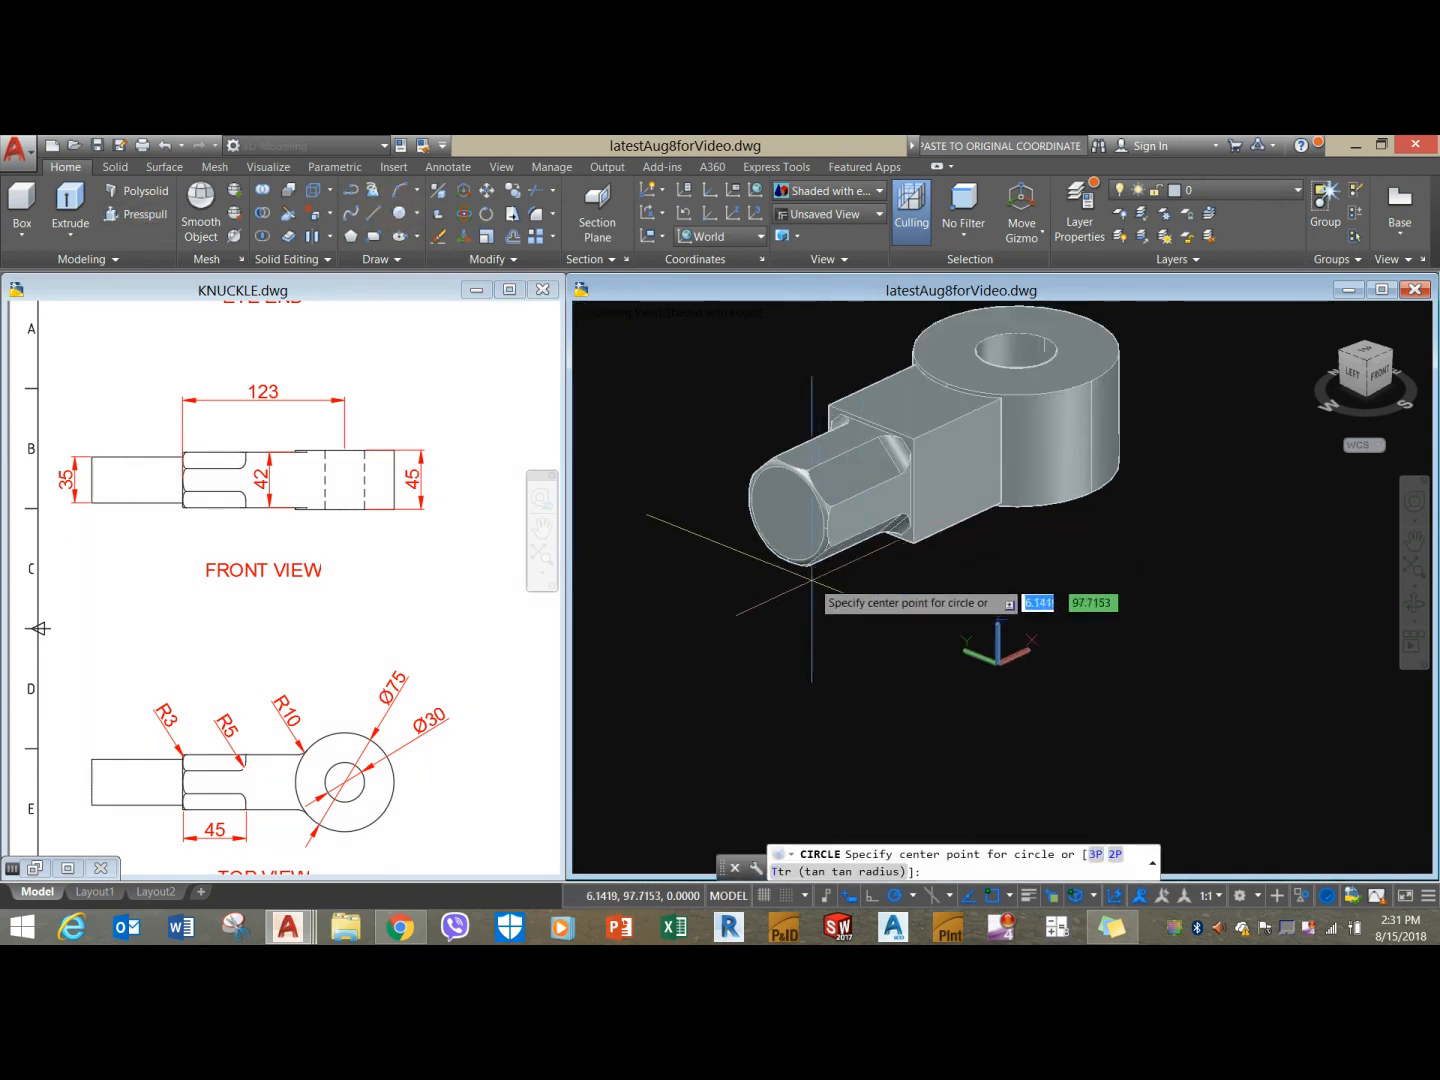
pyautogui.click(786, 506)
pyautogui.write('d')
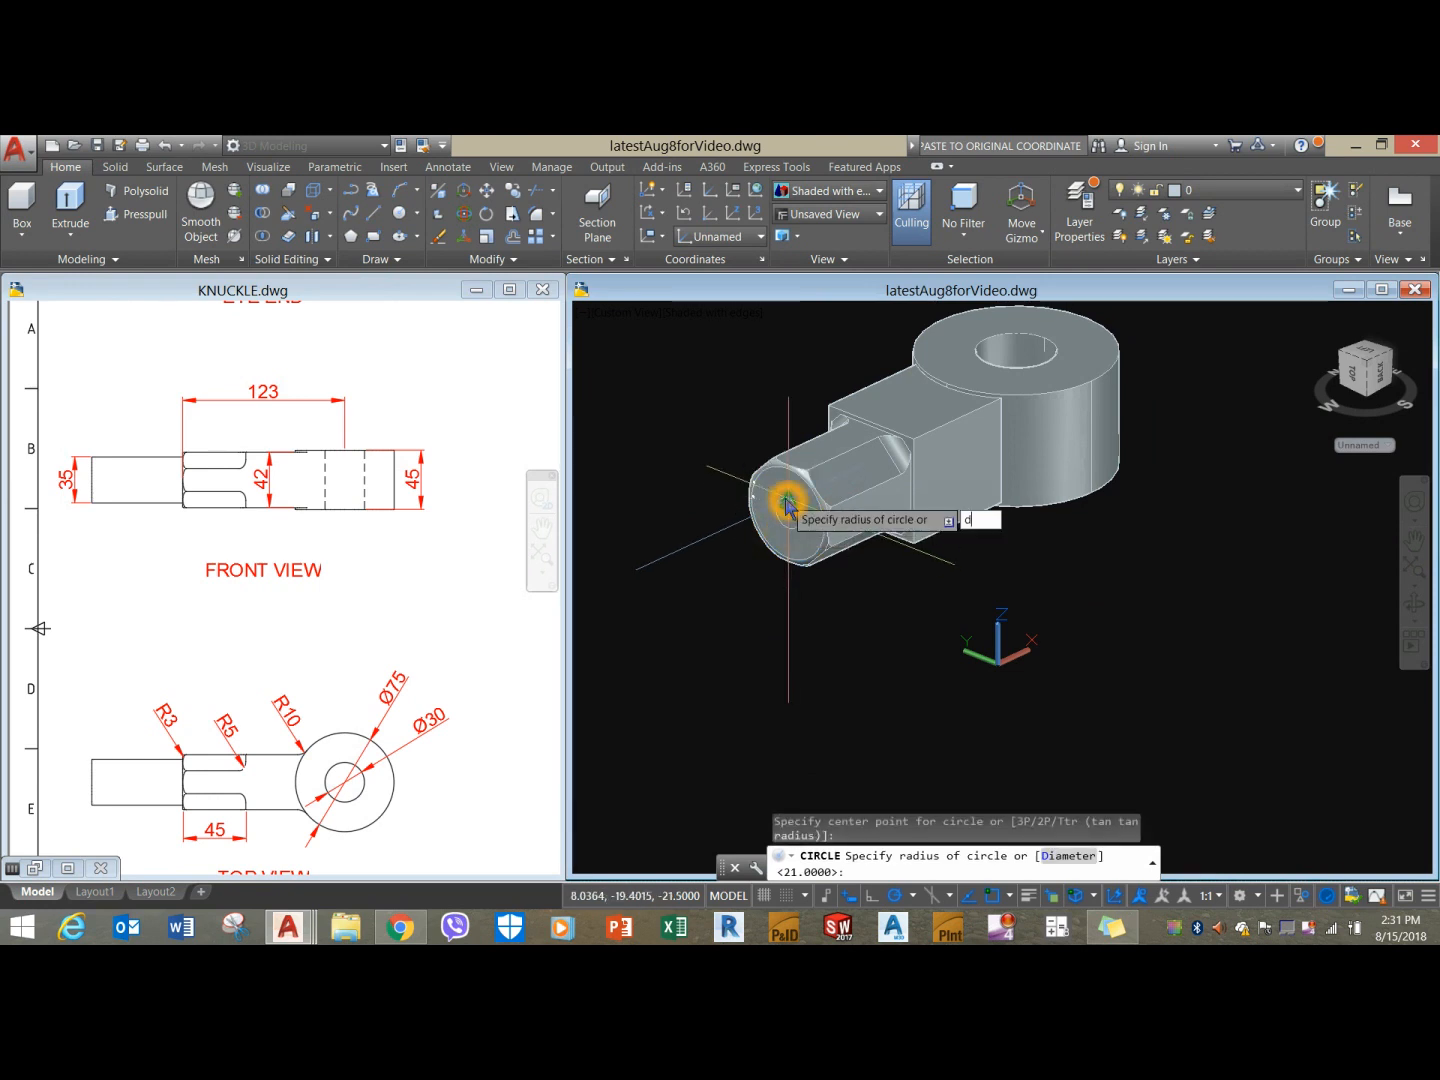
pyautogui.press('Return')
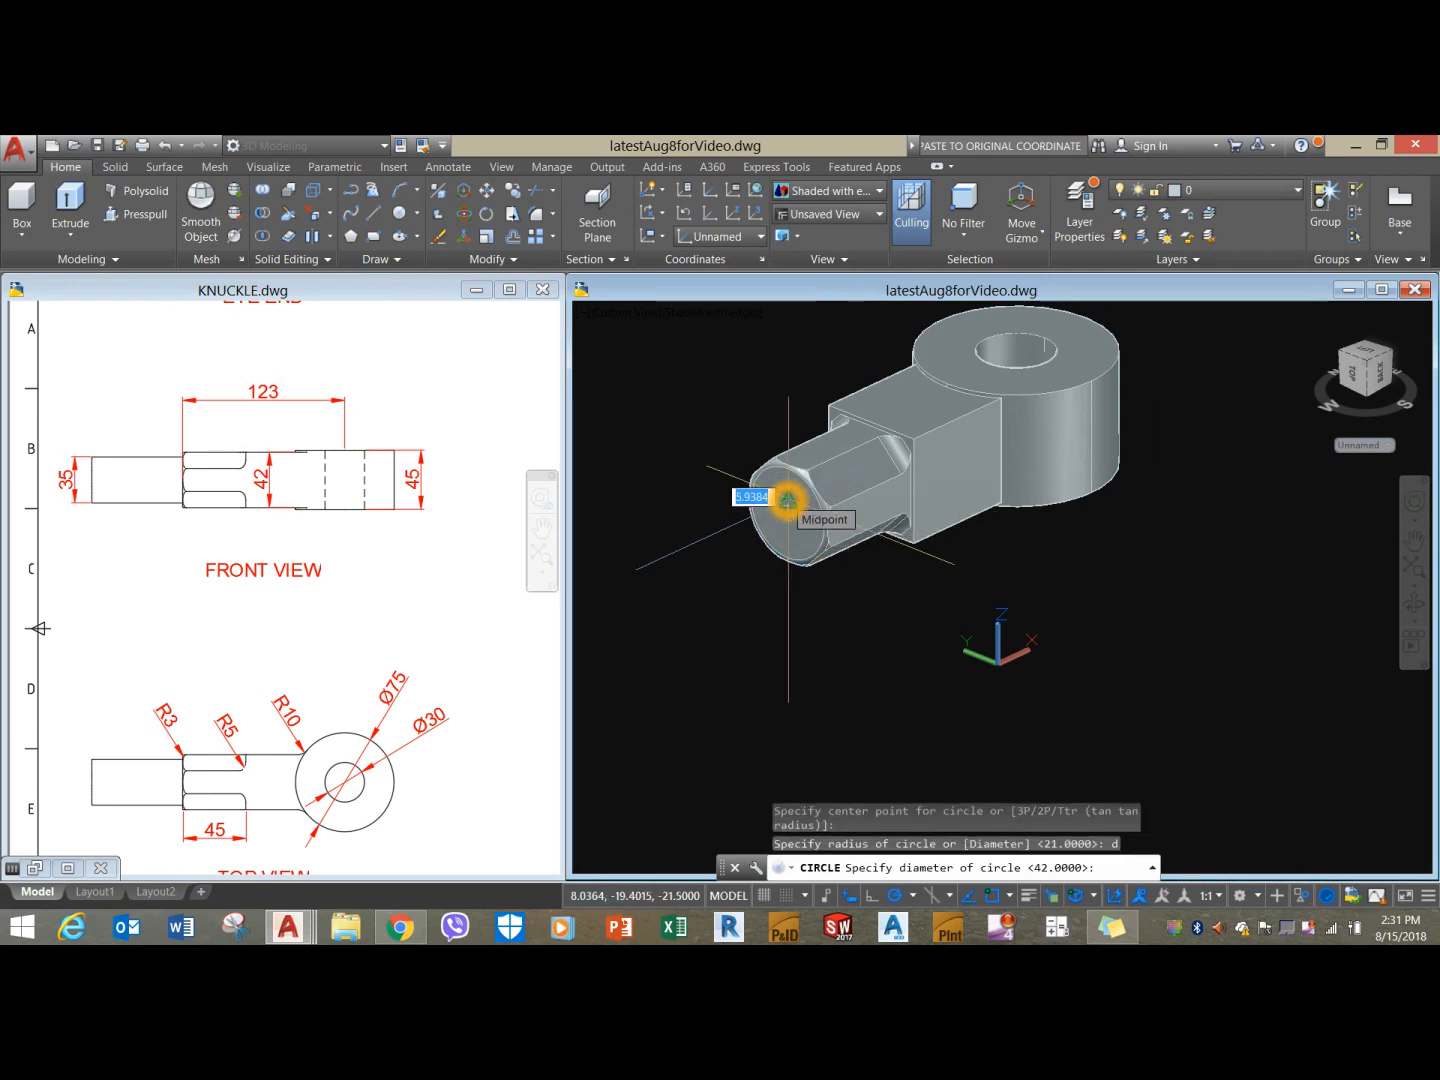
pyautogui.press('Return')
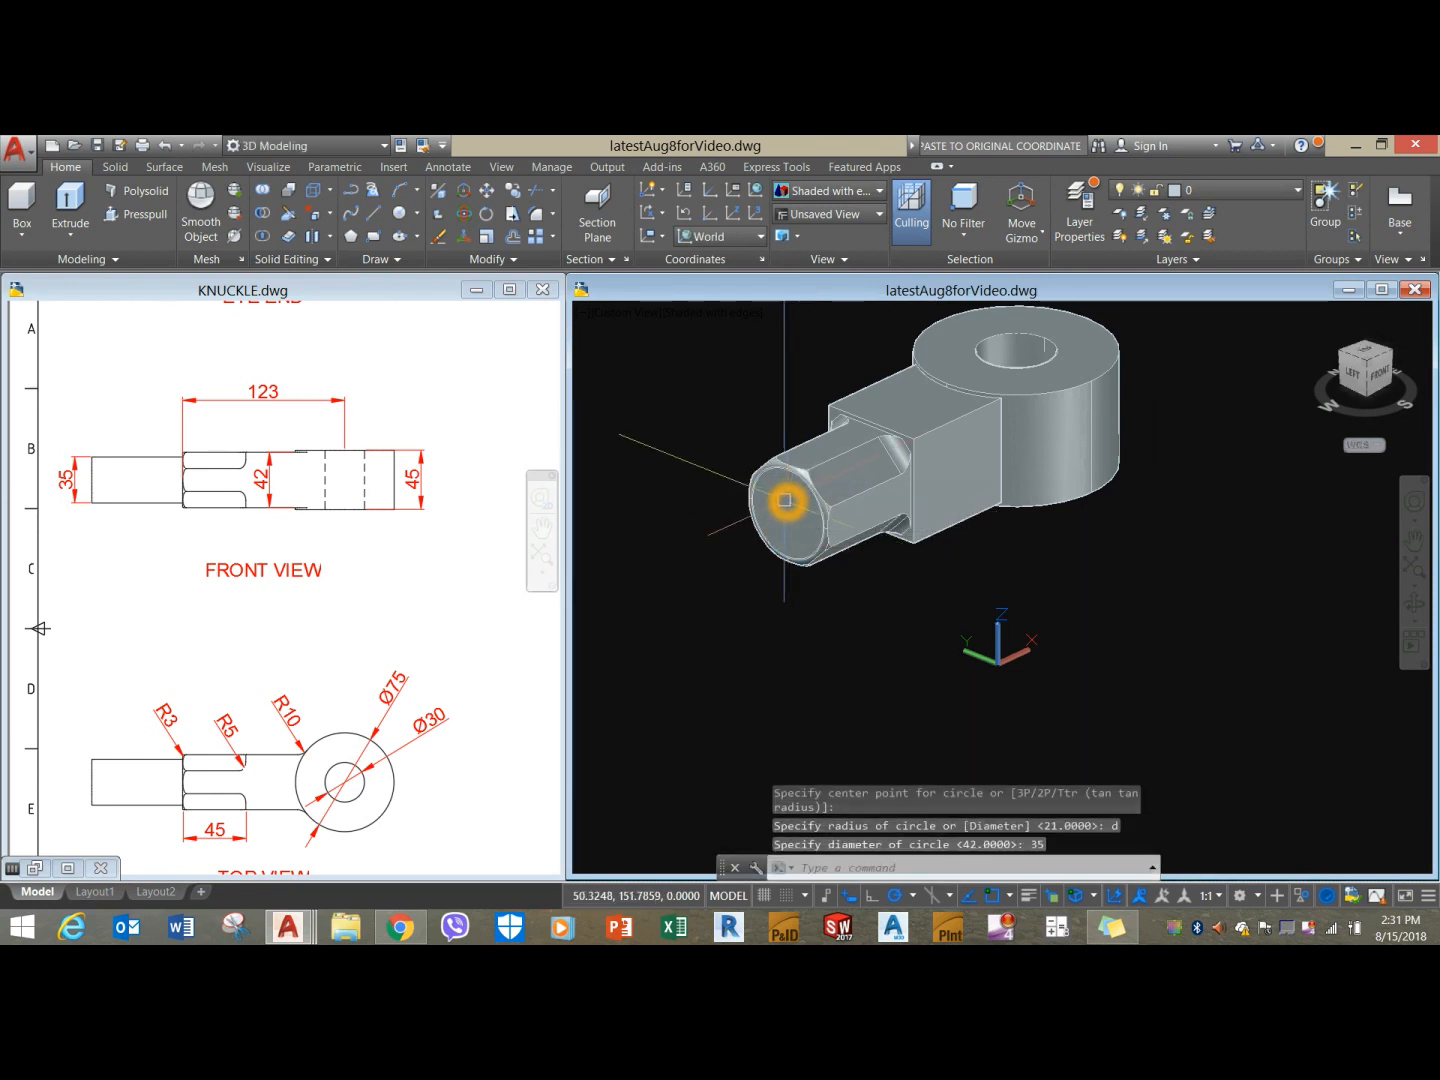
# Extrude the 35 mm circle 60 mm outward from the octagonal end to form the round shank.
pyautogui.scroll(3, 761, 461)
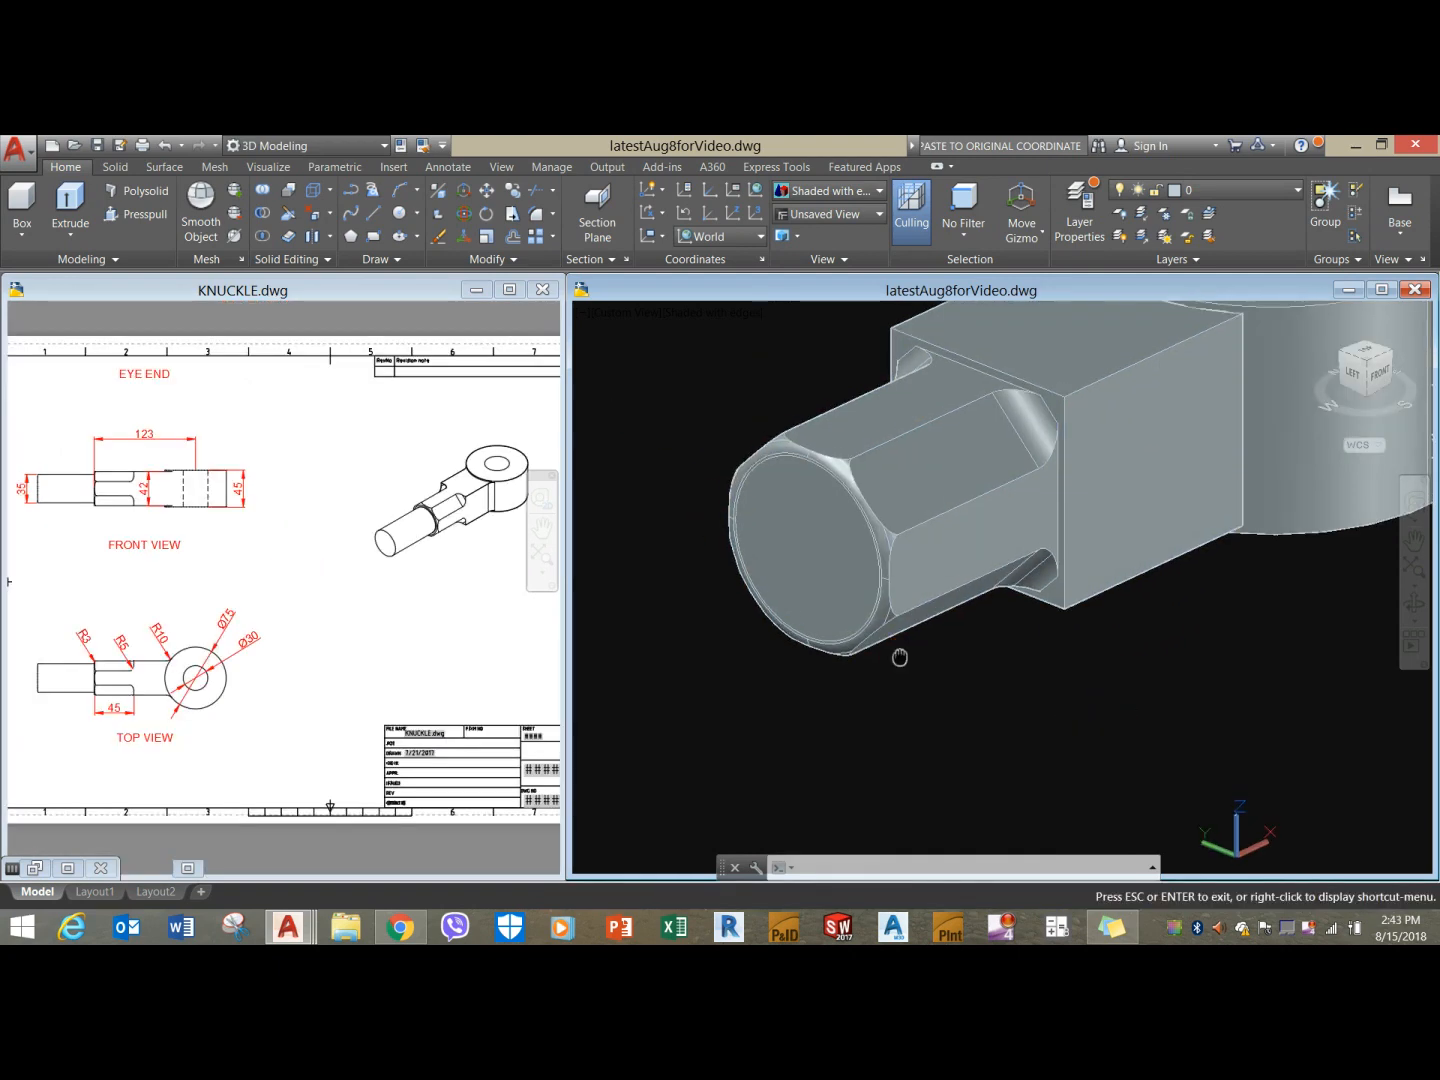
pyautogui.moveTo(900, 657); pyautogui.dragTo(901, 681, button='middle')
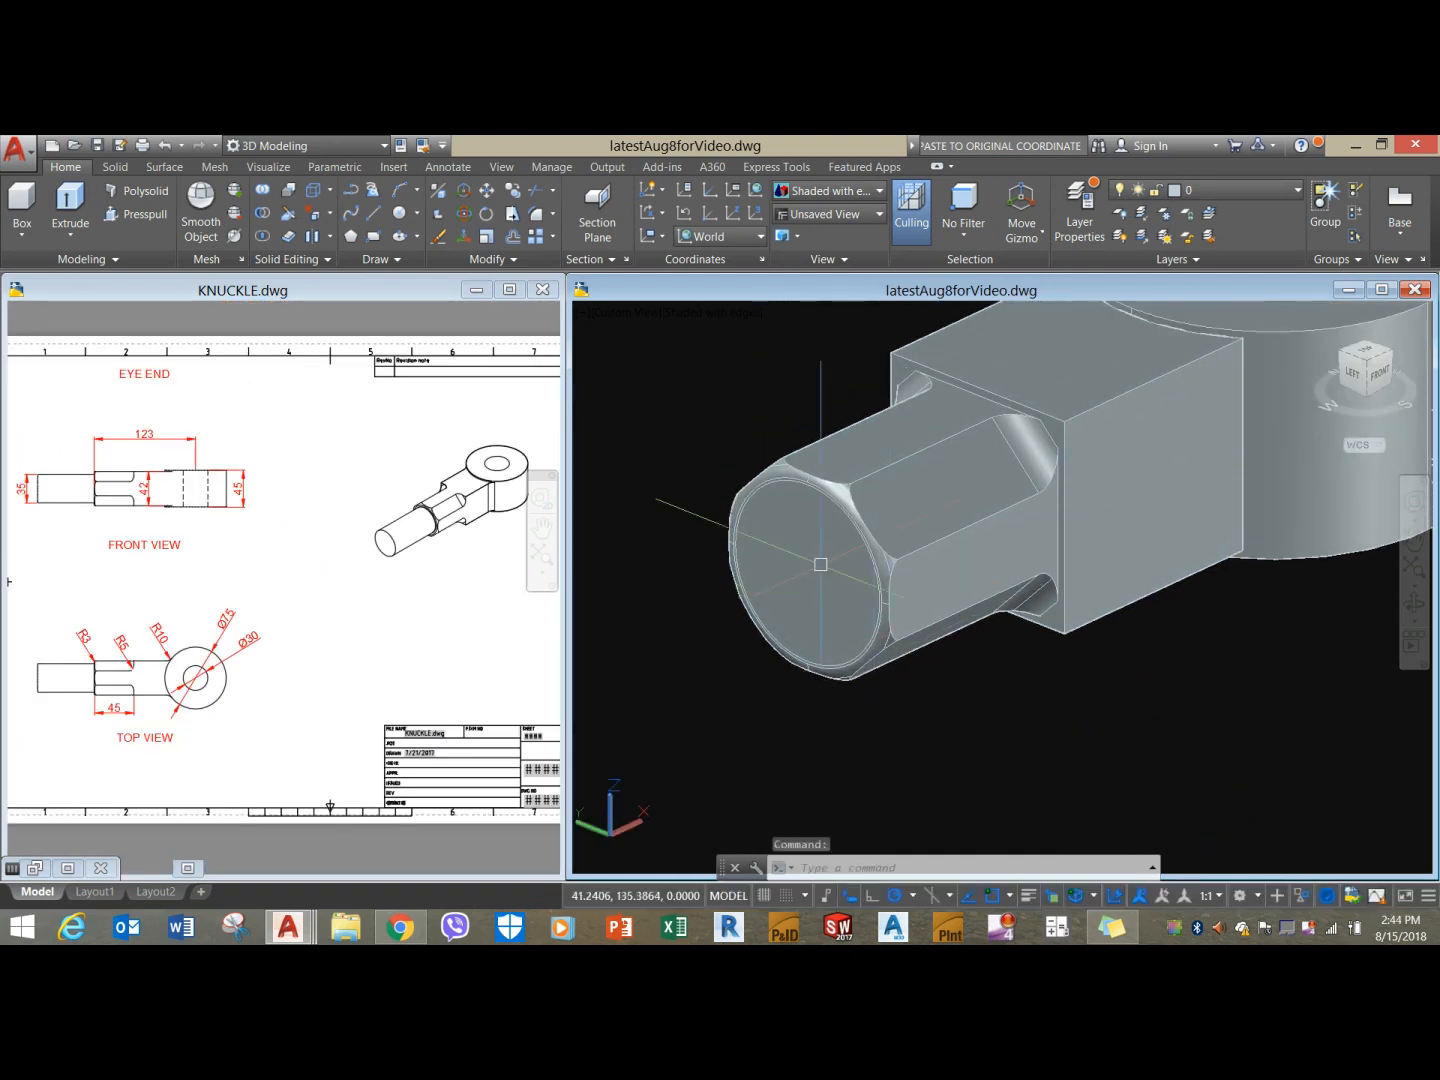
pyautogui.scroll(3, 793, 499)
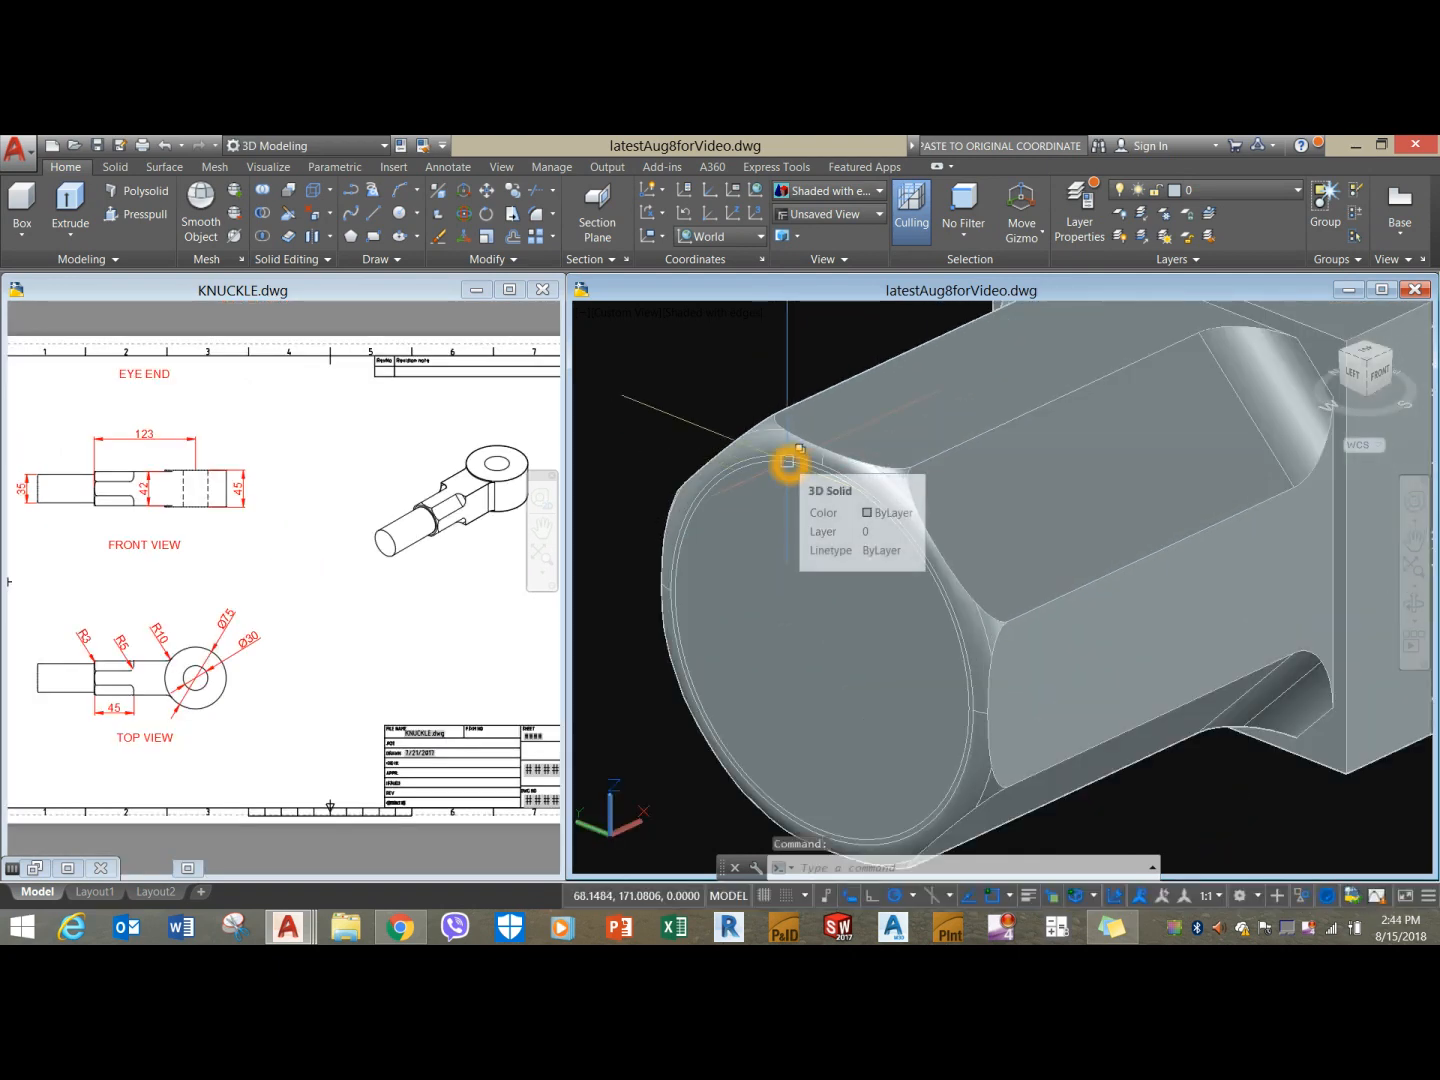
pyautogui.click(788, 463)
pyautogui.click(851, 554)
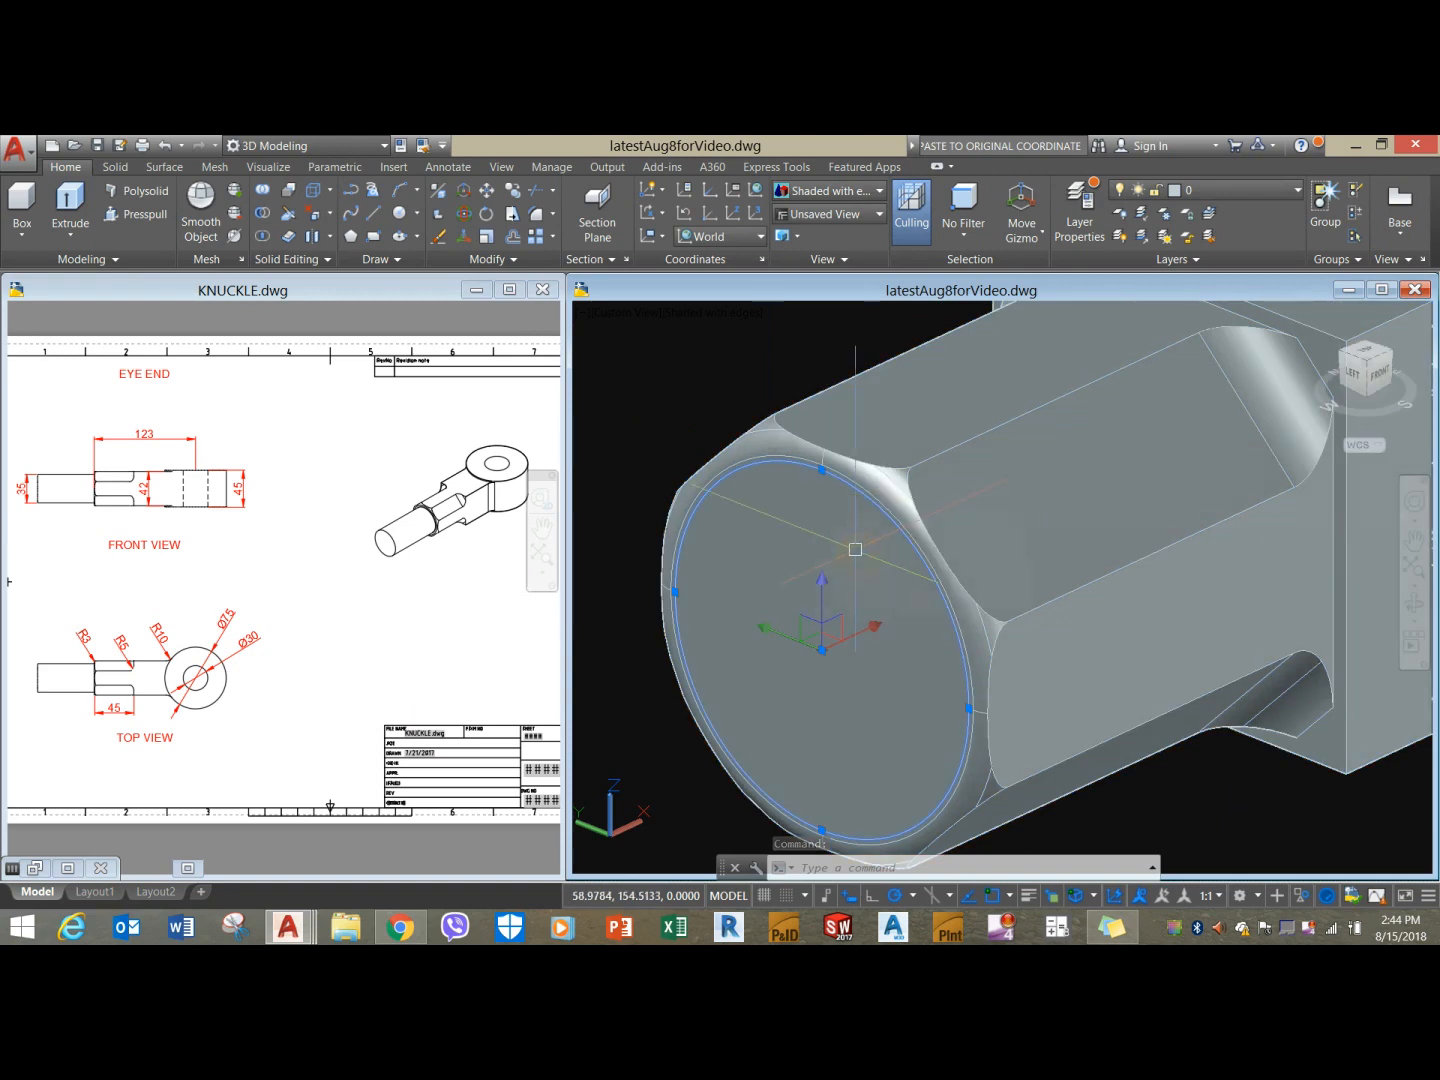
pyautogui.click(68, 205)
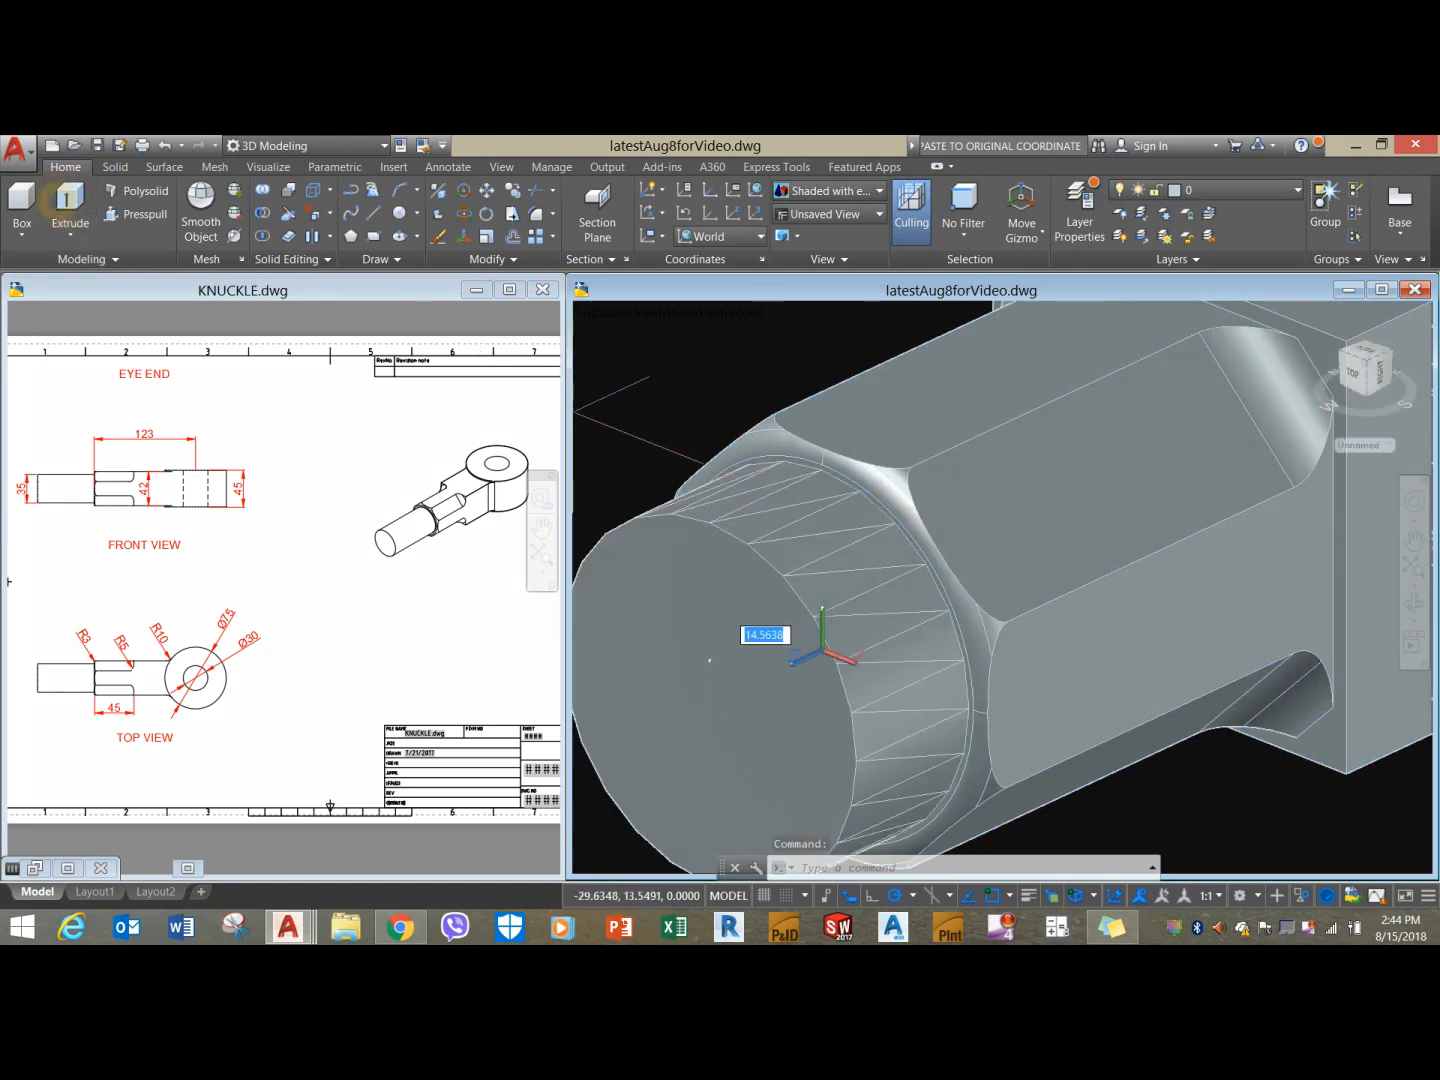
pyautogui.scroll(-4, 789, 460)
pyautogui.click(770, 512)
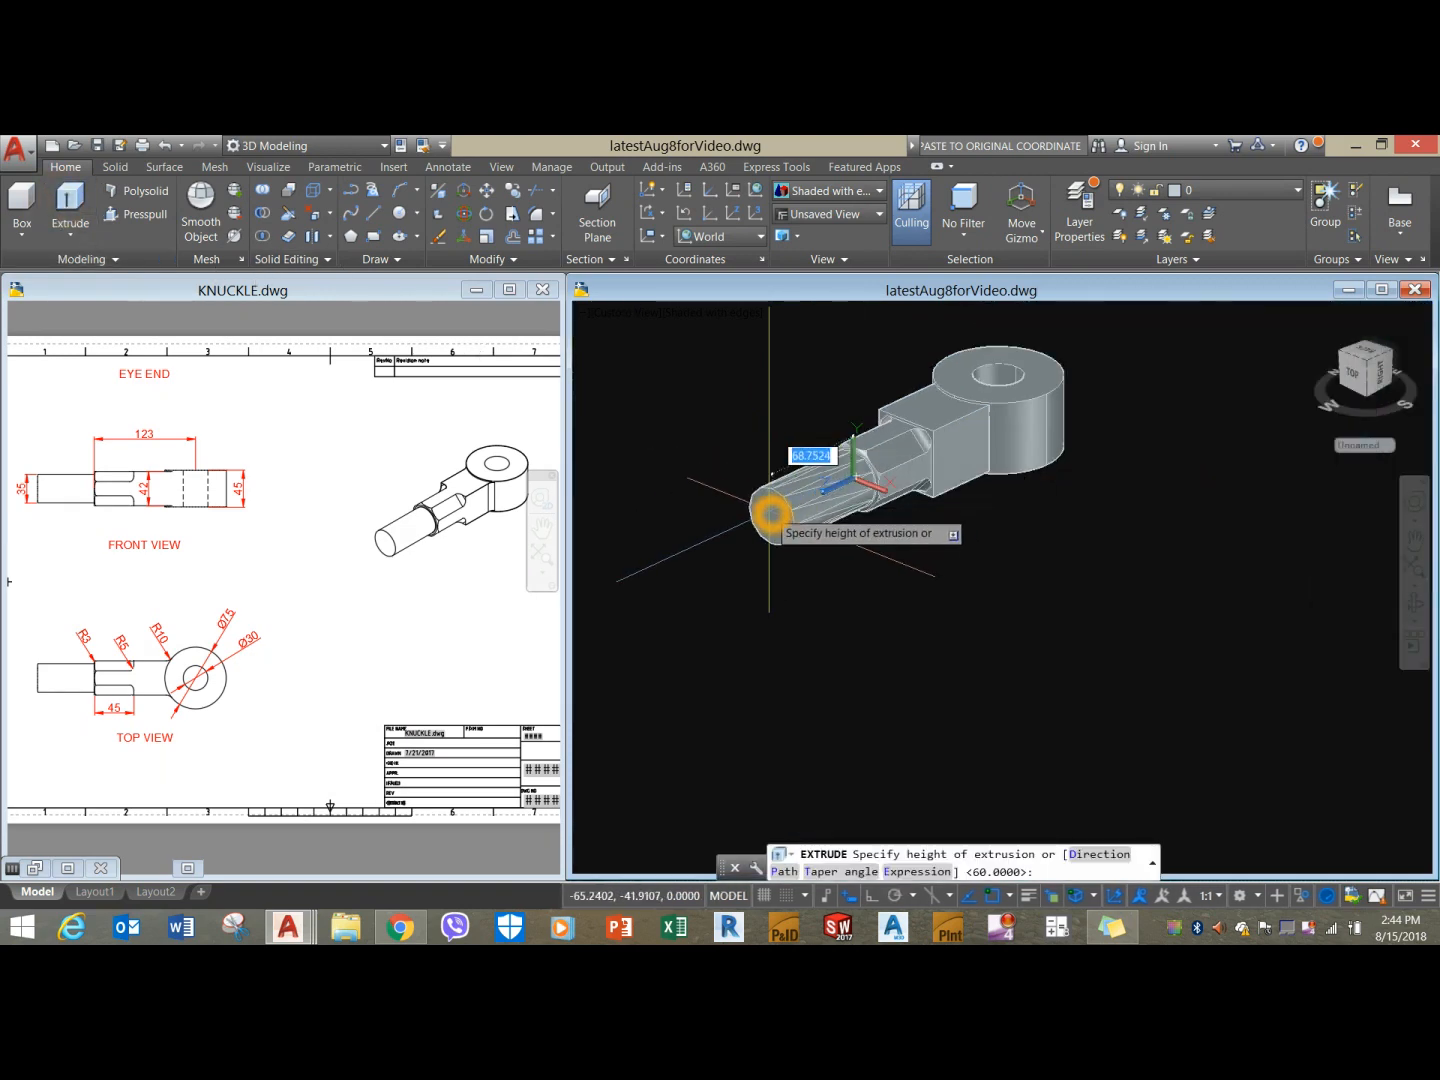
pyautogui.press('Return')
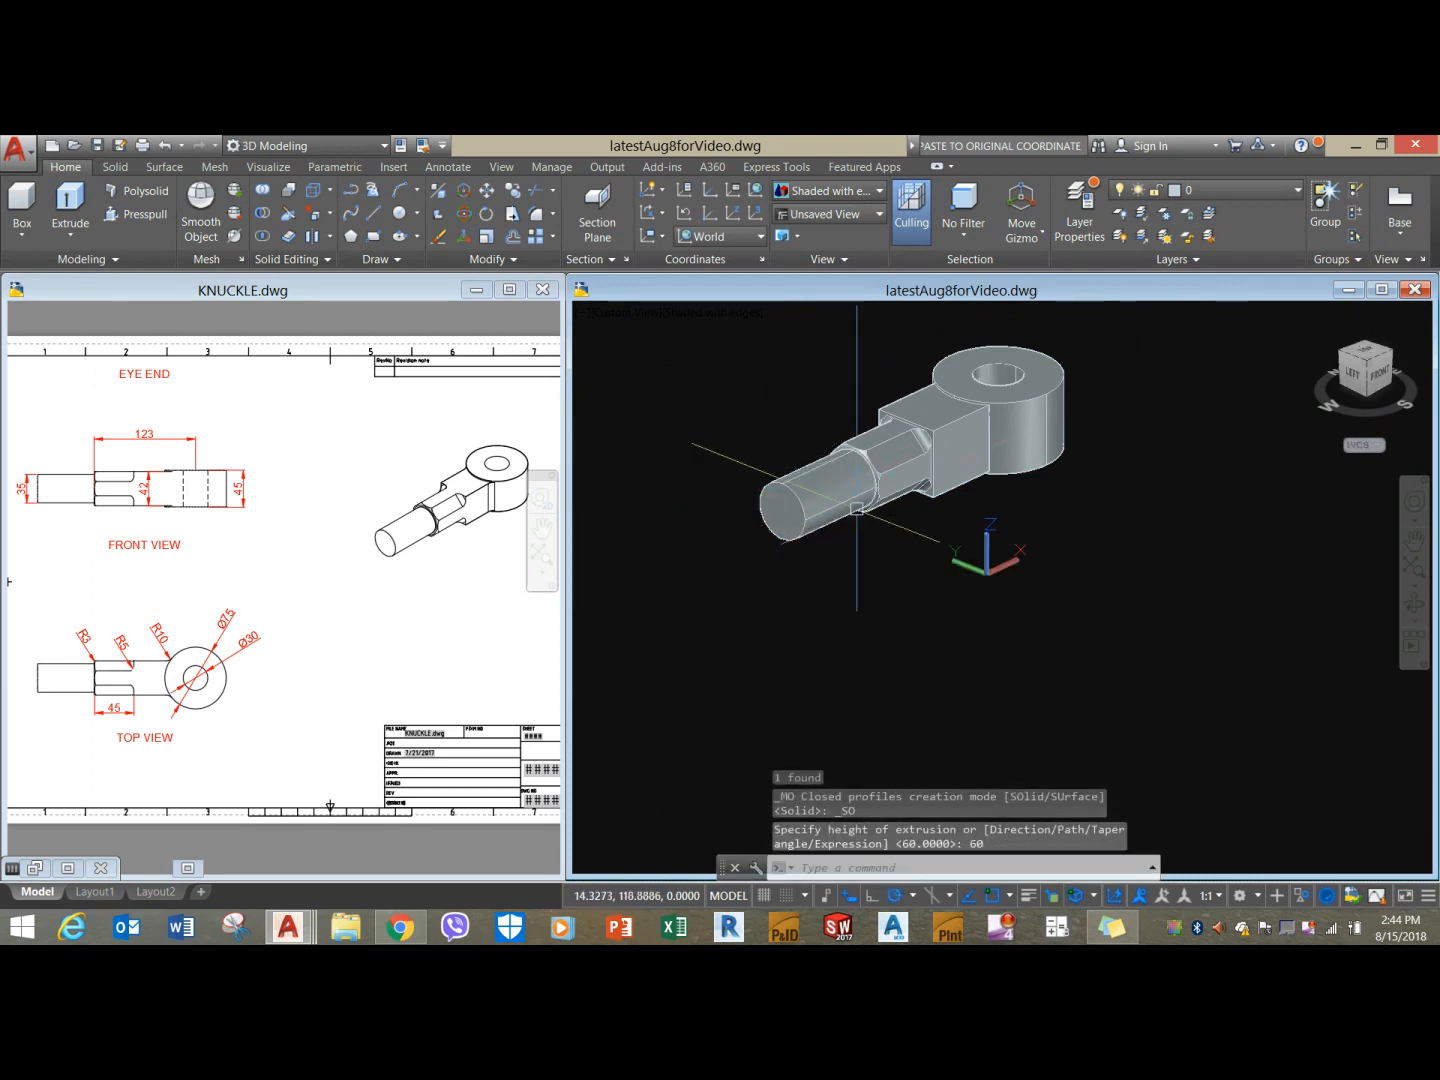
# Union the cylindrical eye with the block and octagonal body, leaving the round shank separate.
pyautogui.moveTo(905, 543)
pyautogui.keyDown('shift'); pyautogui.mouseDown(button='middle')
pyautogui.moveTo(860, 579)
pyautogui.moveTo(879, 555)
pyautogui.mouseUp(button='middle'); pyautogui.keyUp('shift')
pyautogui.scroll(4, 906, 431)
pyautogui.press('Escape')
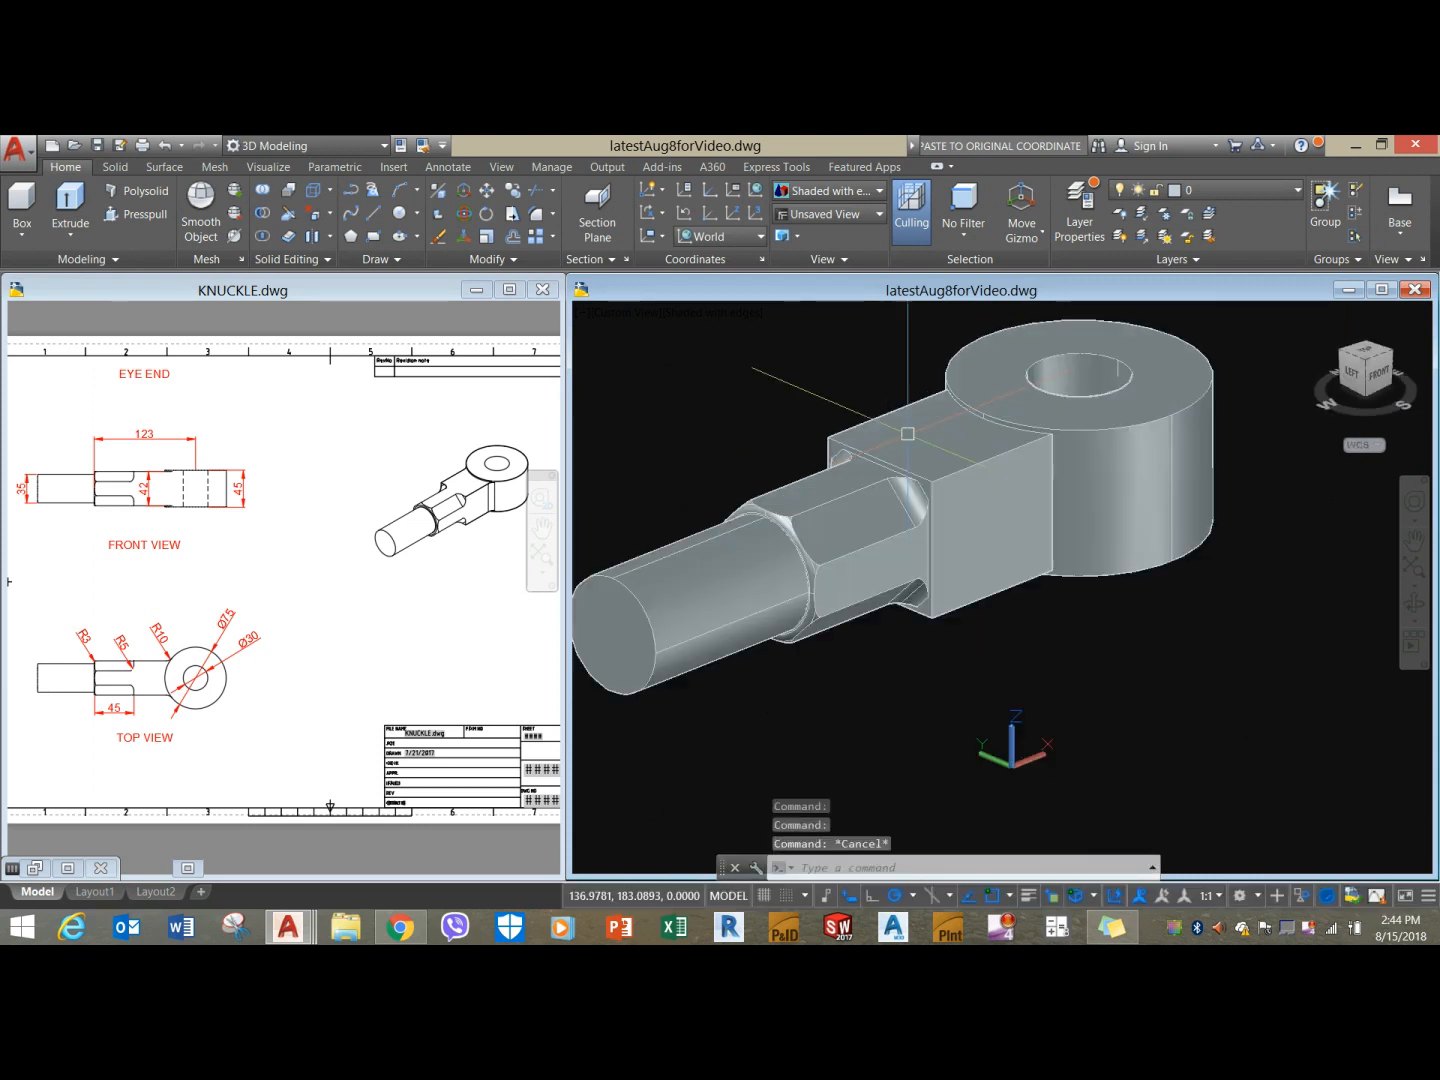
pyautogui.click(259, 218)
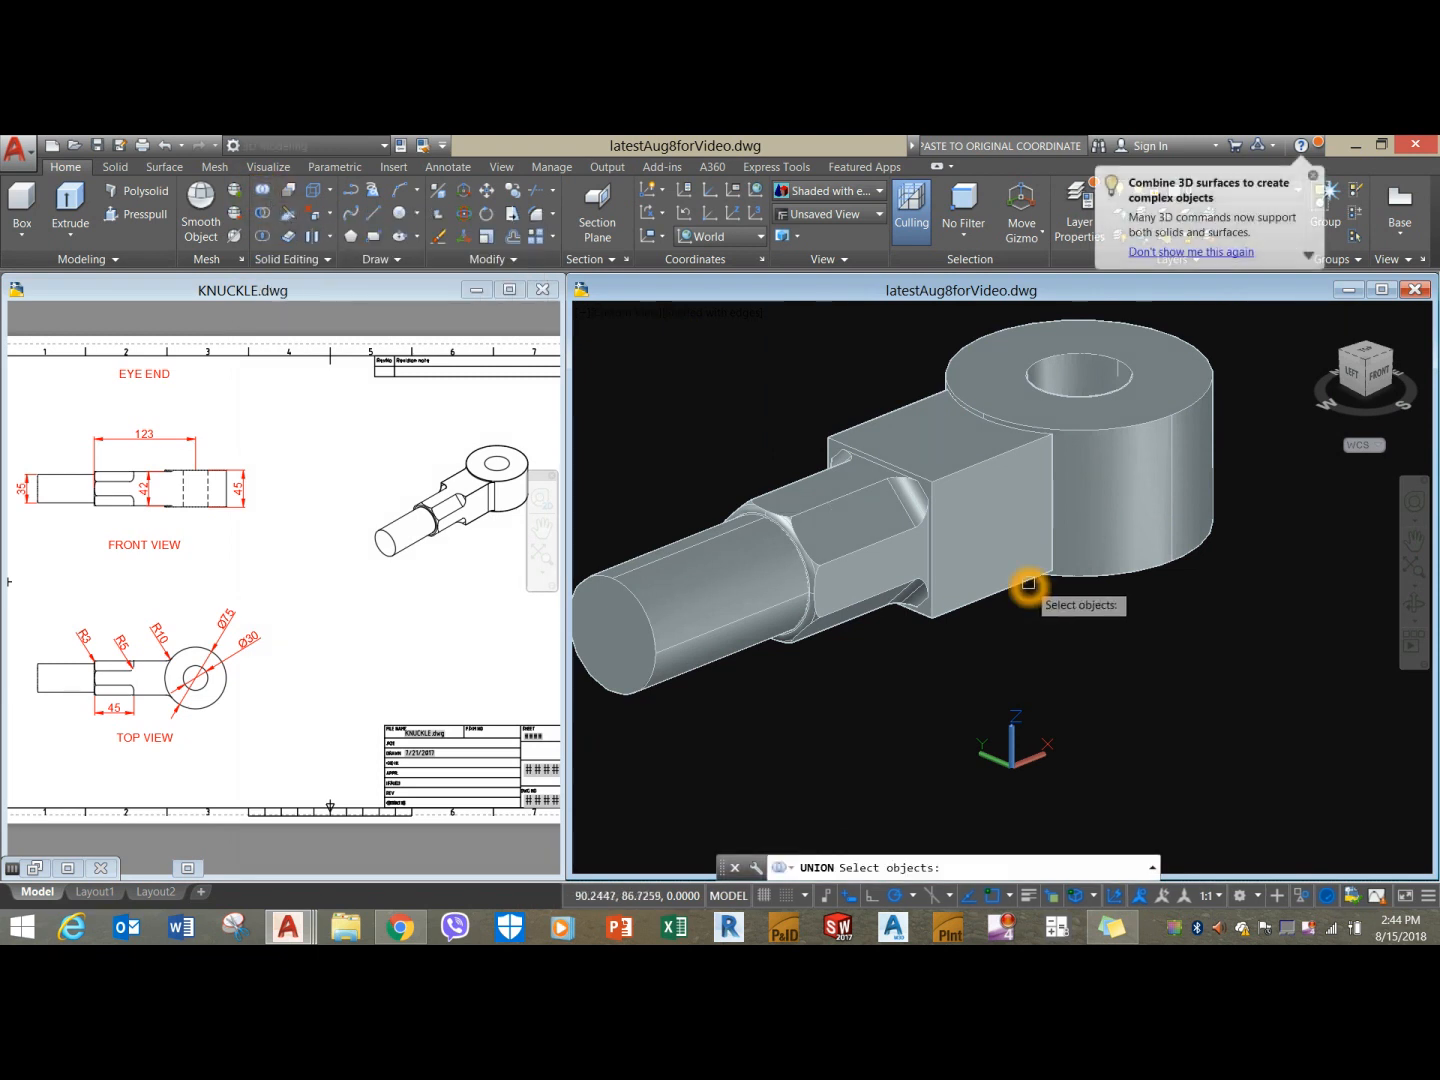
pyautogui.click(1069, 583)
pyautogui.click(984, 579)
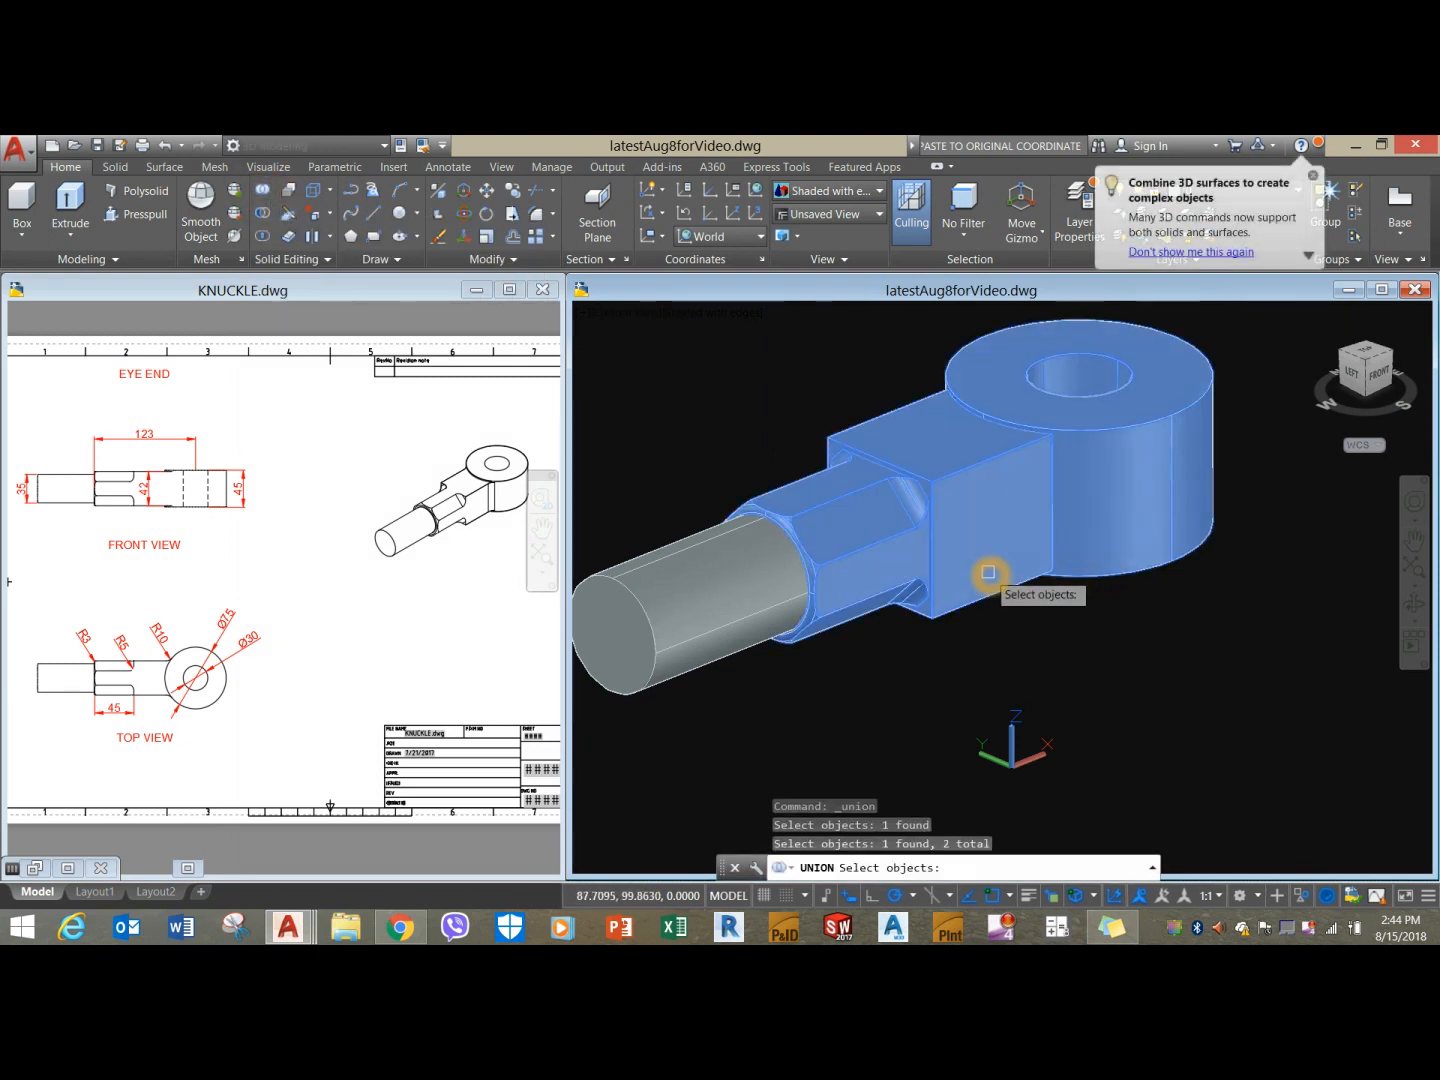
pyautogui.rightClick(747, 373)
pyautogui.scroll(-2, 788, 440)
pyautogui.moveTo(805, 460)
pyautogui.keyDown('shift'); pyautogui.mouseDown(button='middle')
pyautogui.moveTo(825, 550)
pyautogui.moveTo(823, 482)
pyautogui.mouseUp(button='middle'); pyautogui.keyUp('shift')
pyautogui.press('Escape')
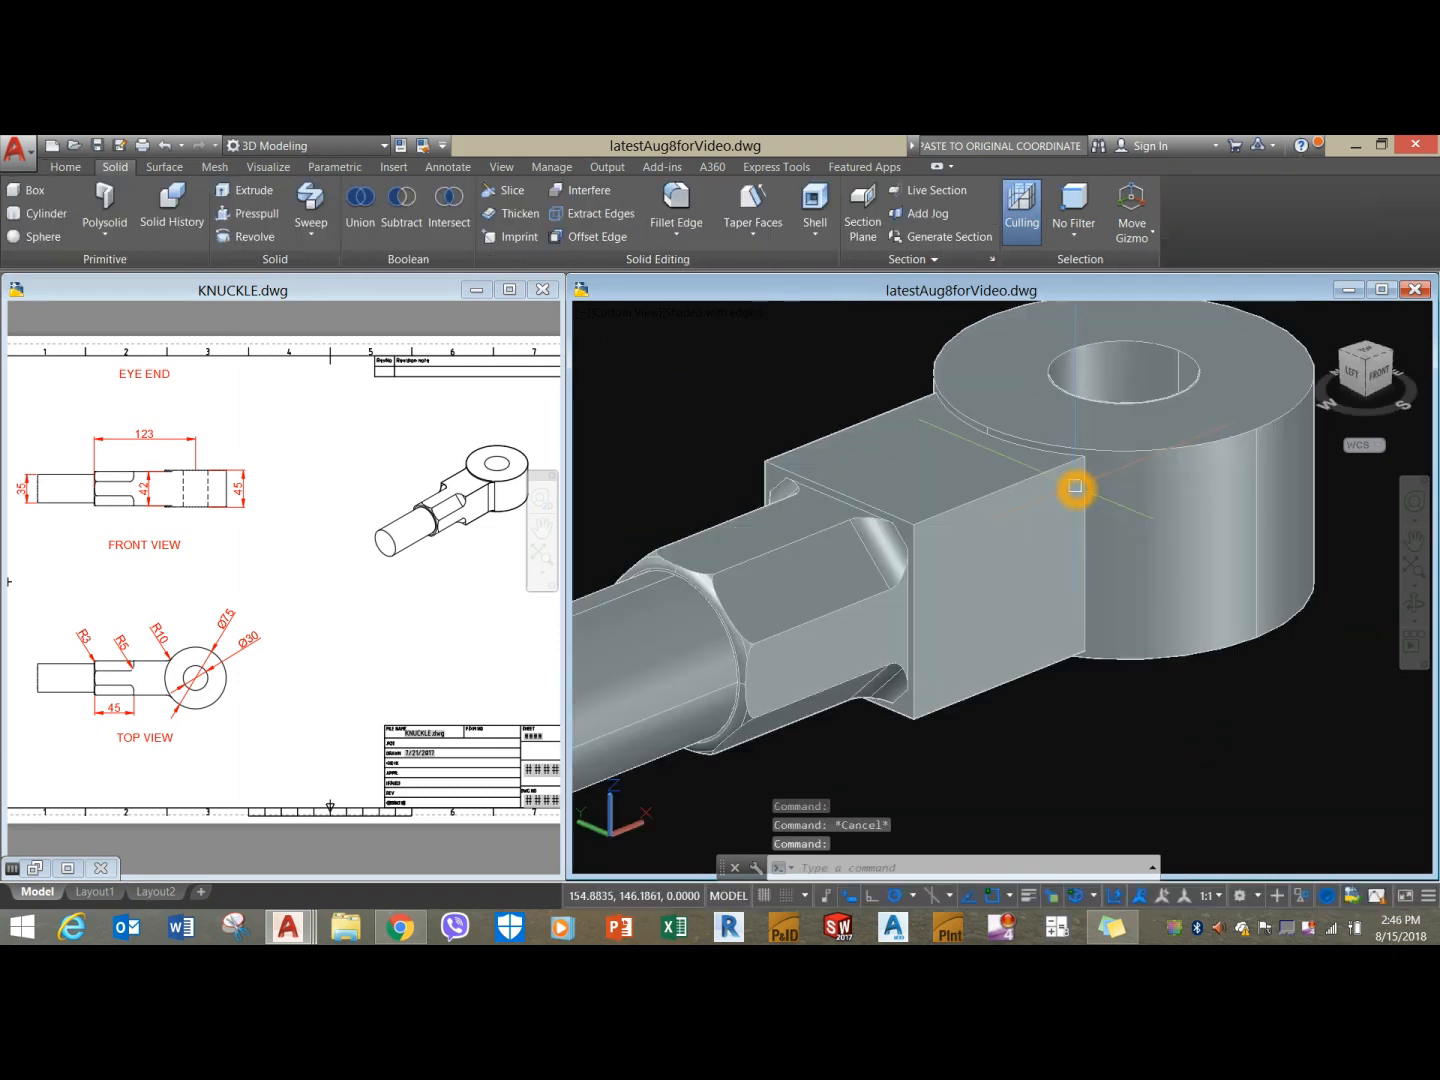
# Fillet the two vertical edges where the rectangular block meets the cylindrical eye with a 10 mm radius, following the R10 dimension in KNUCKLE.dwg.
pyautogui.click(200, 679)
pyautogui.scroll(5, 152, 648)
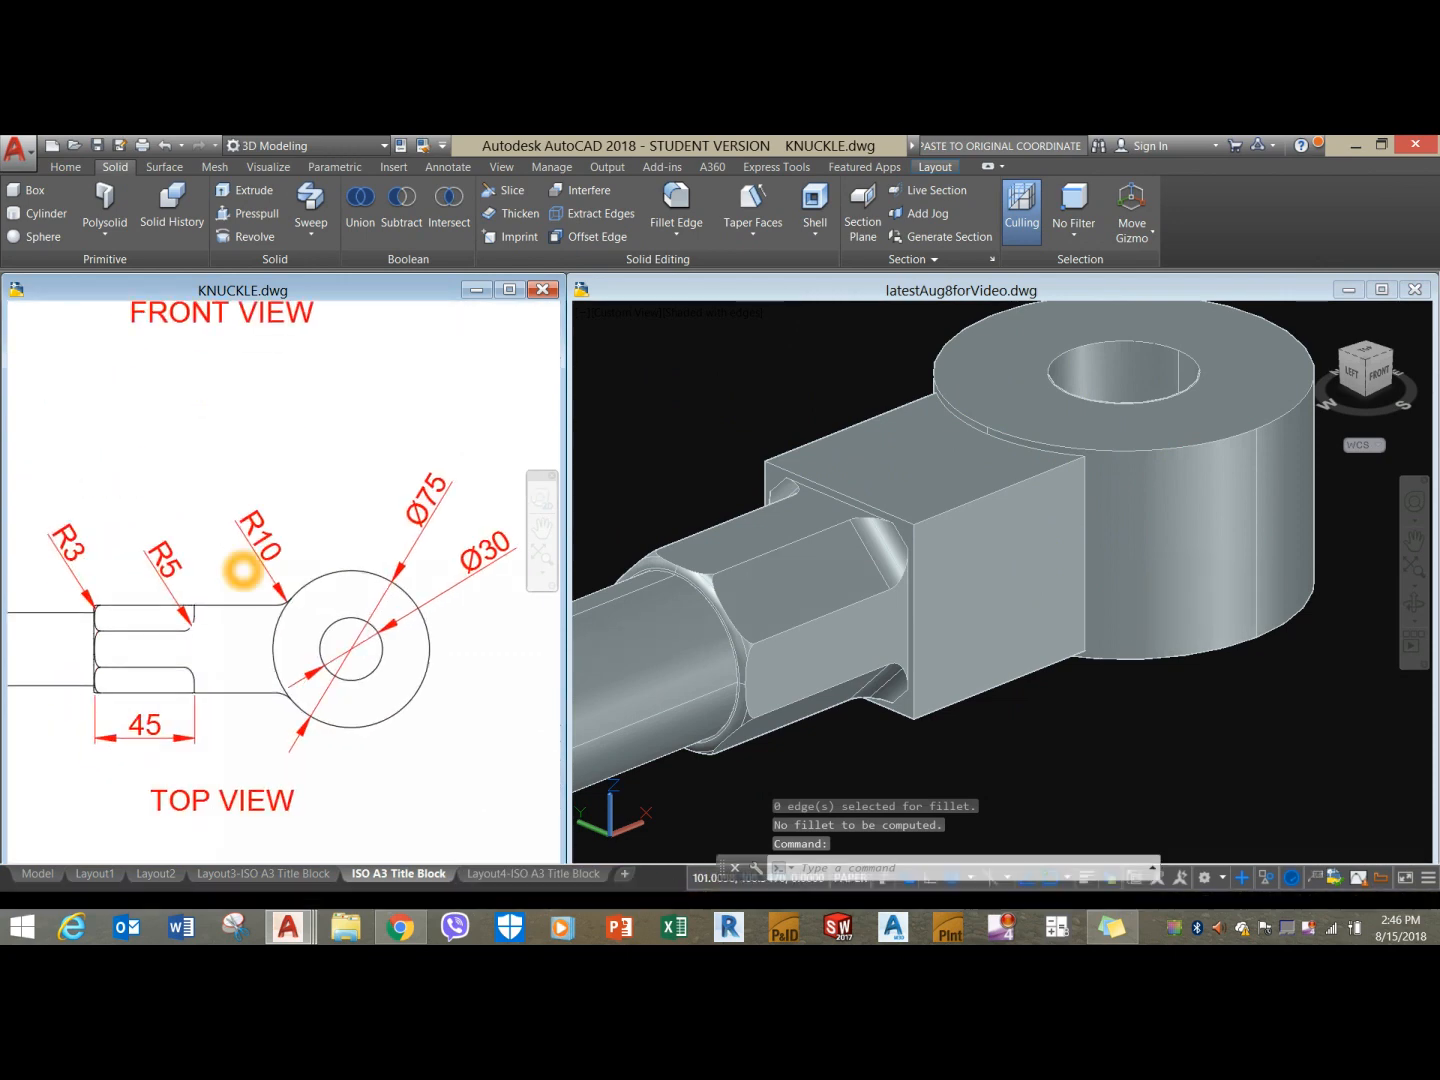
pyautogui.scroll(-4, 251, 599)
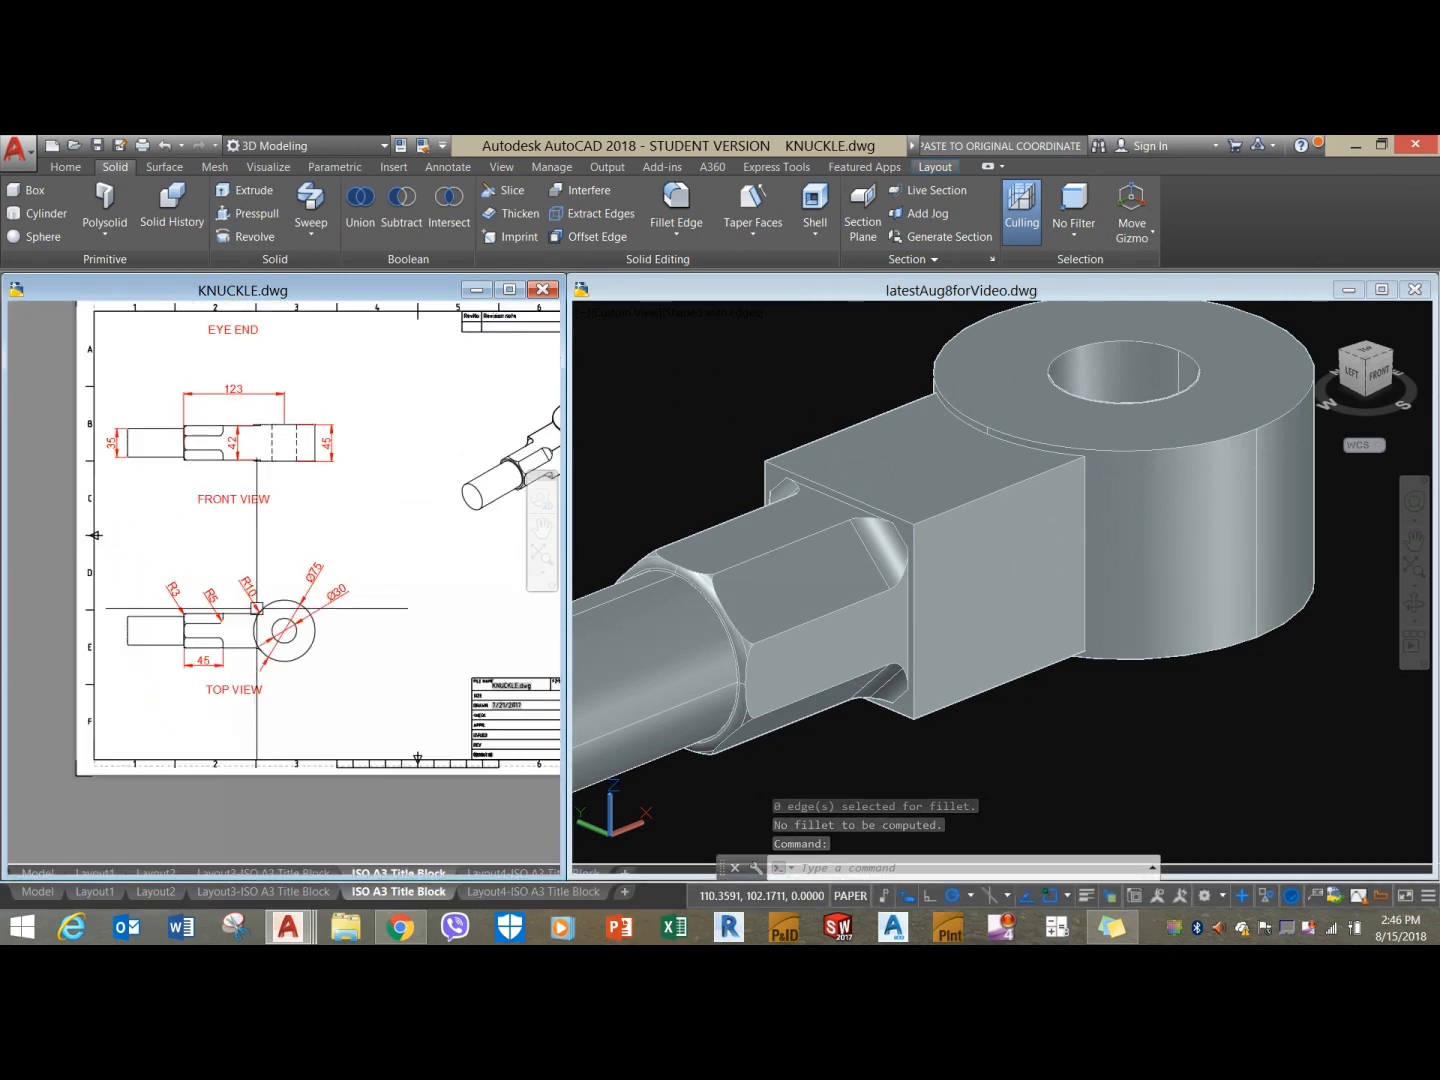
pyautogui.scroll(4, 235, 591)
pyautogui.click(700, 417)
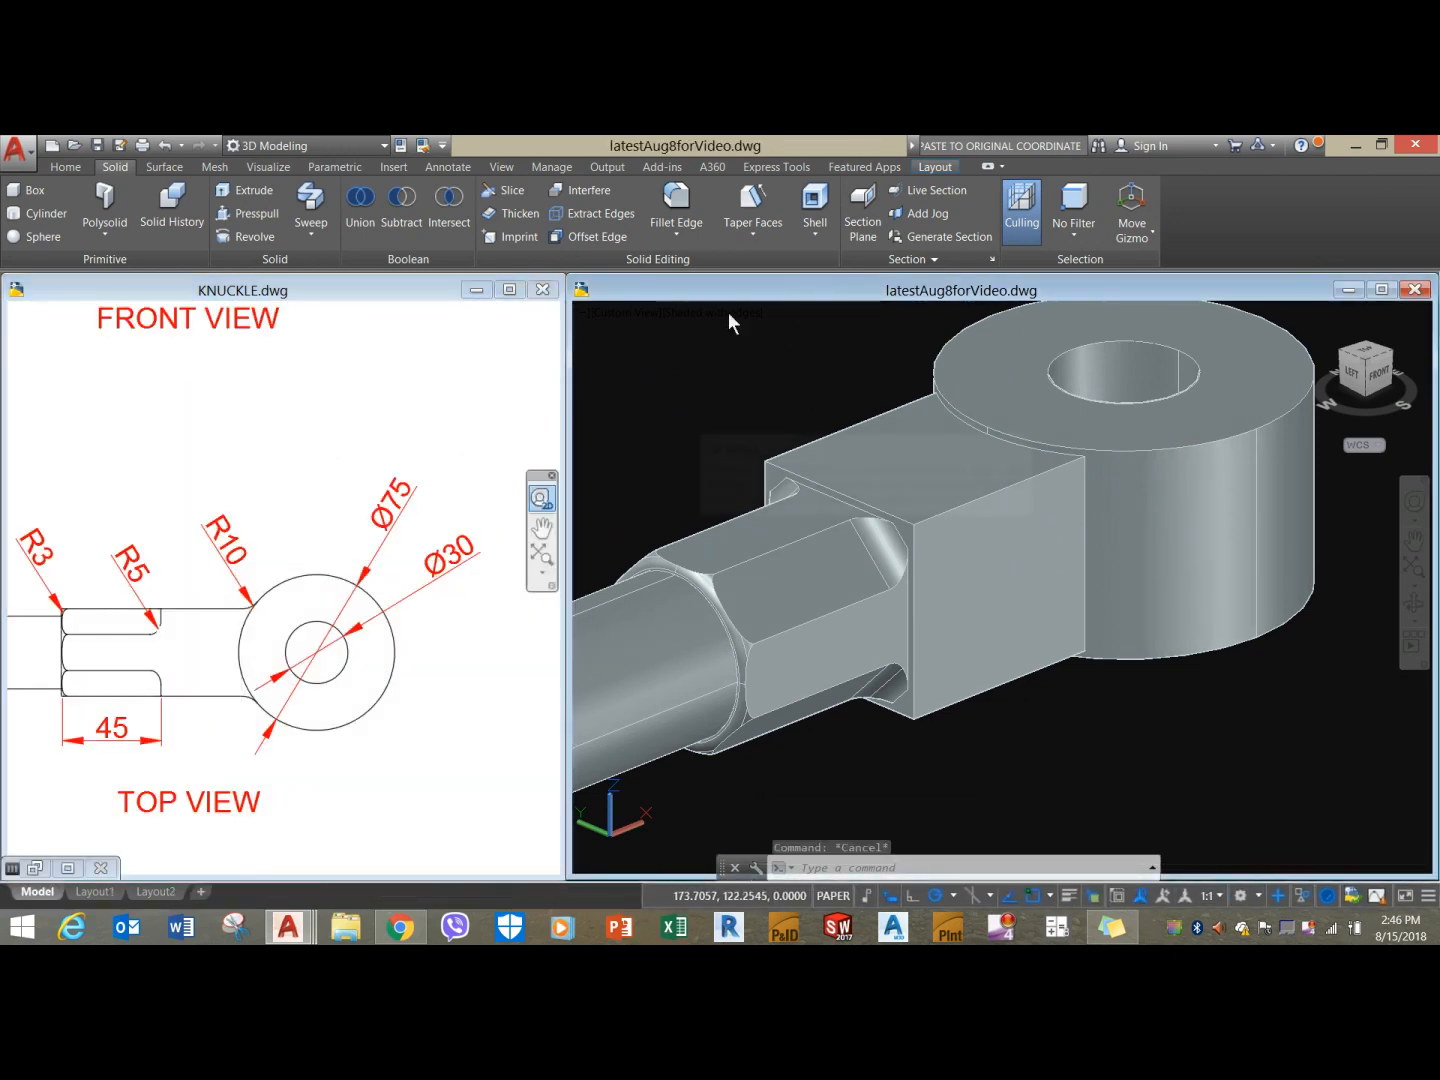
pyautogui.click(677, 205)
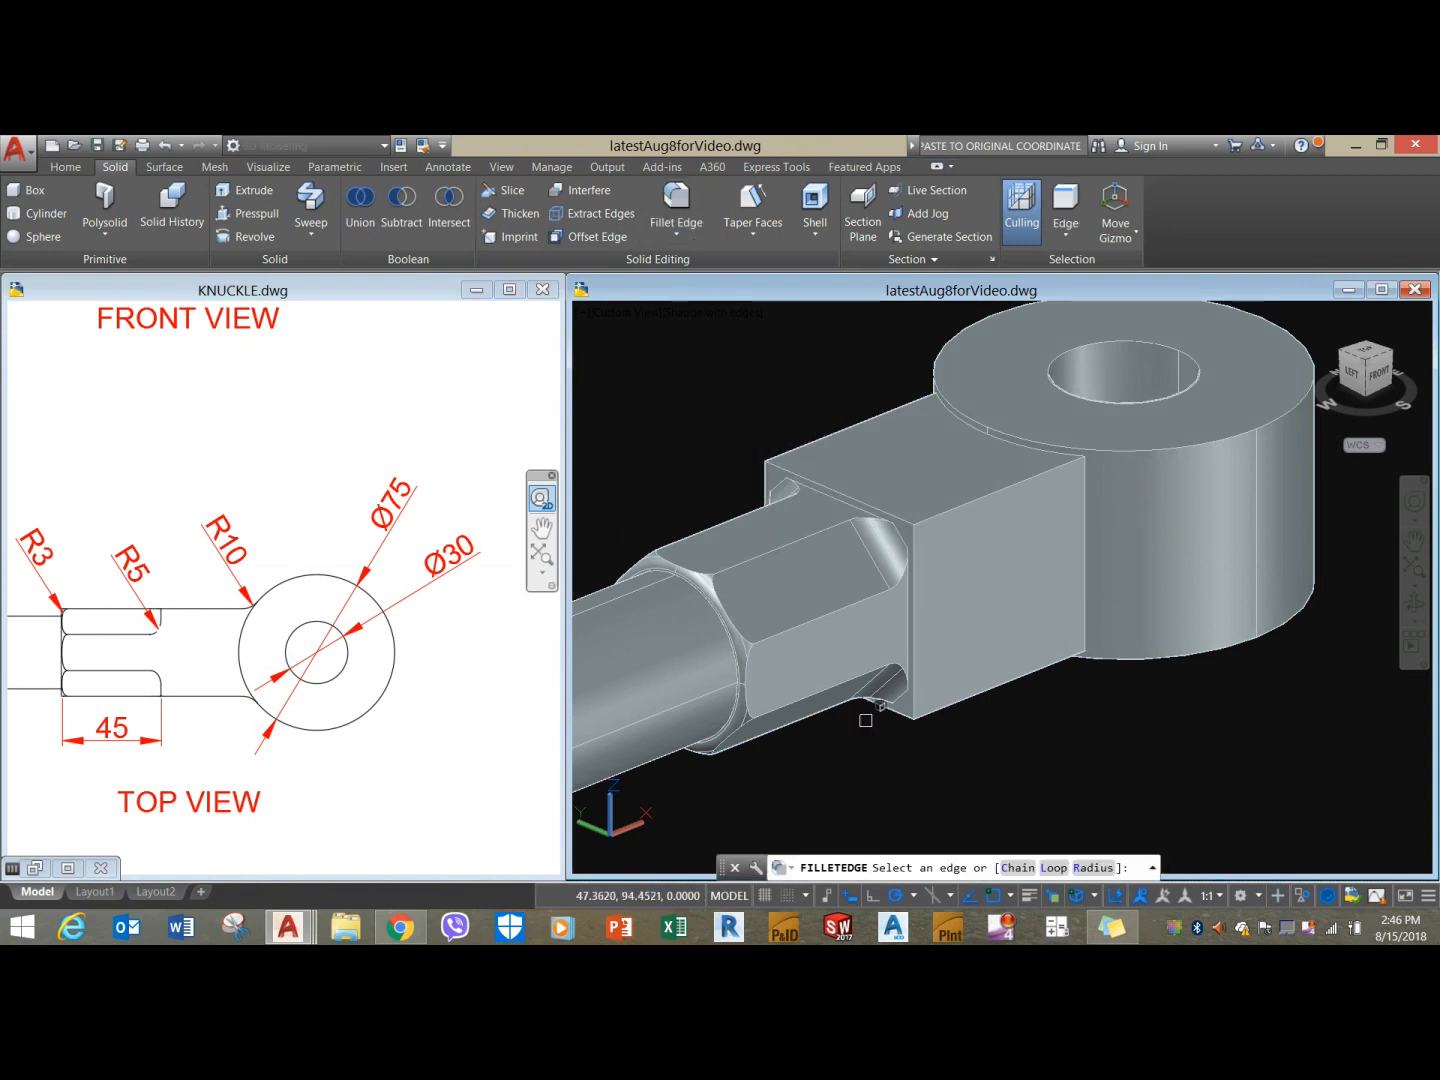
pyautogui.click(1093, 868)
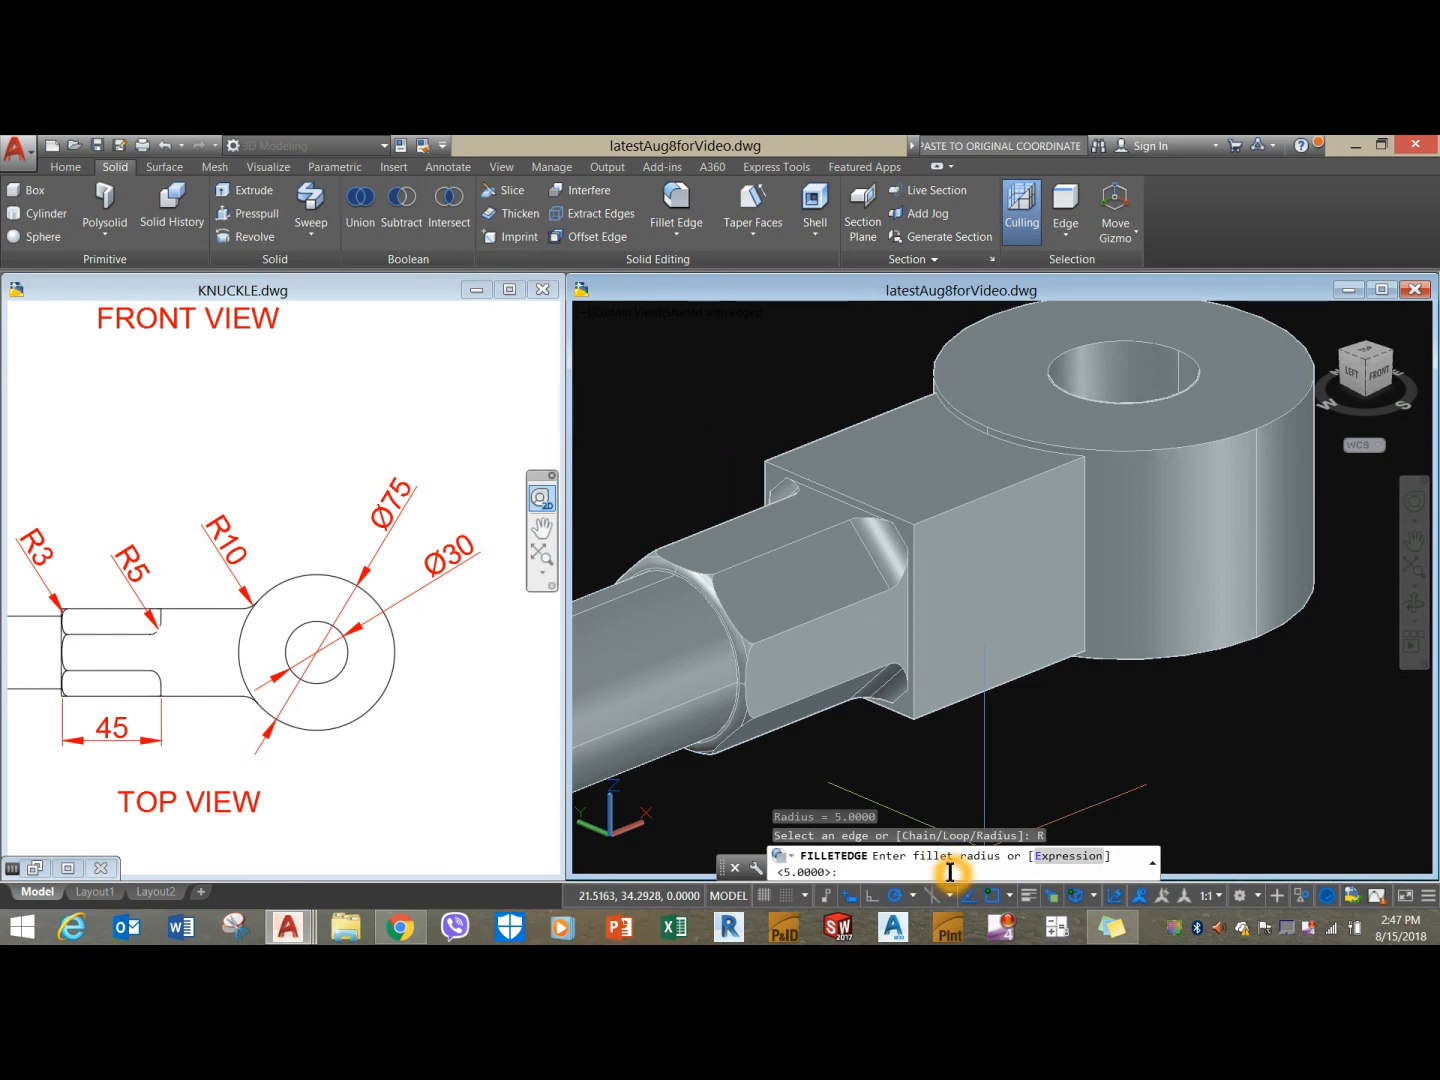
pyautogui.write('10')
pyautogui.press('Return')
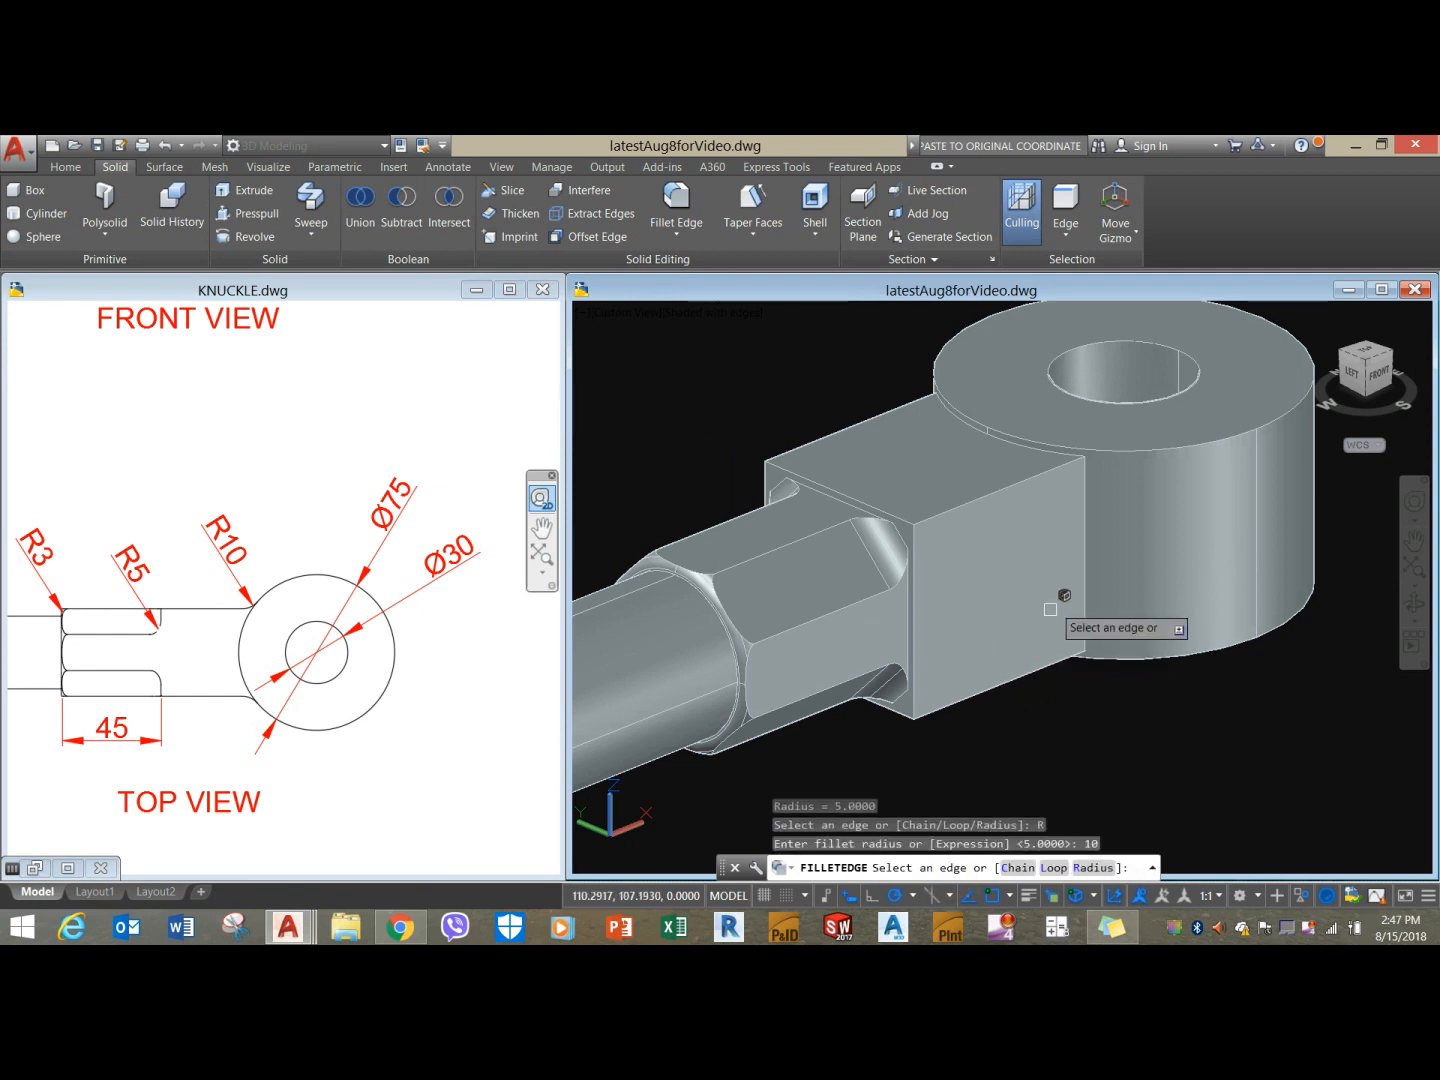
pyautogui.click(1085, 552)
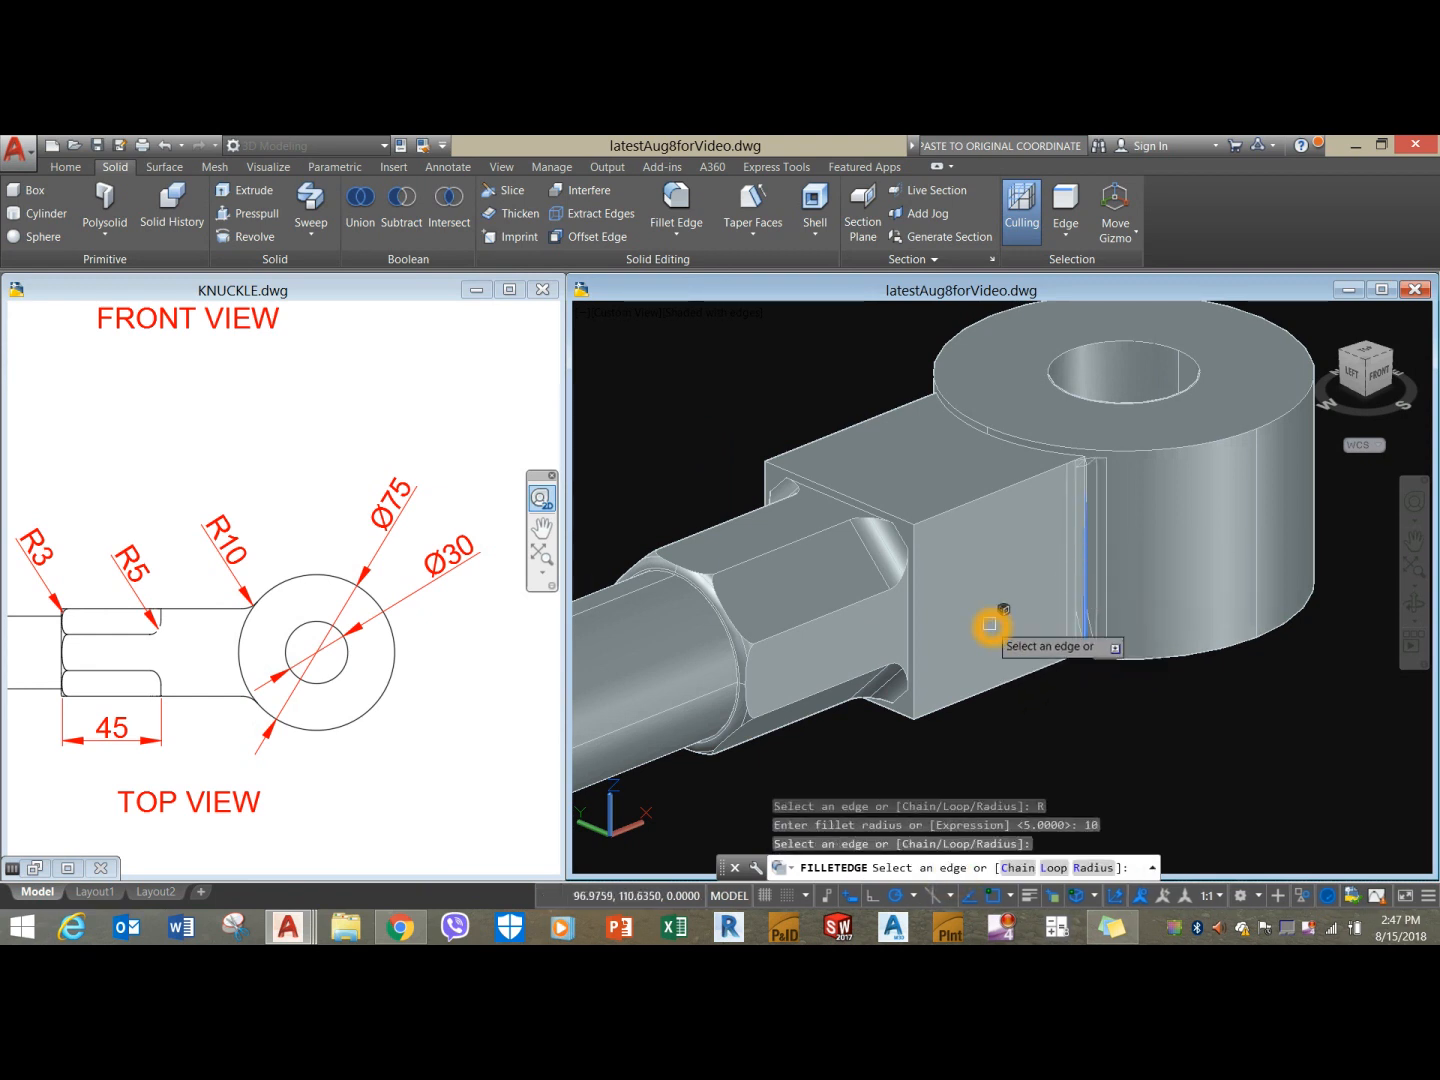
pyautogui.moveTo(990, 626)
pyautogui.keyDown('shift'); pyautogui.mouseDown(button='middle')
pyautogui.moveTo(1189, 626)
pyautogui.moveTo(1009, 607)
pyautogui.mouseUp(button='middle'); pyautogui.keyUp('shift')
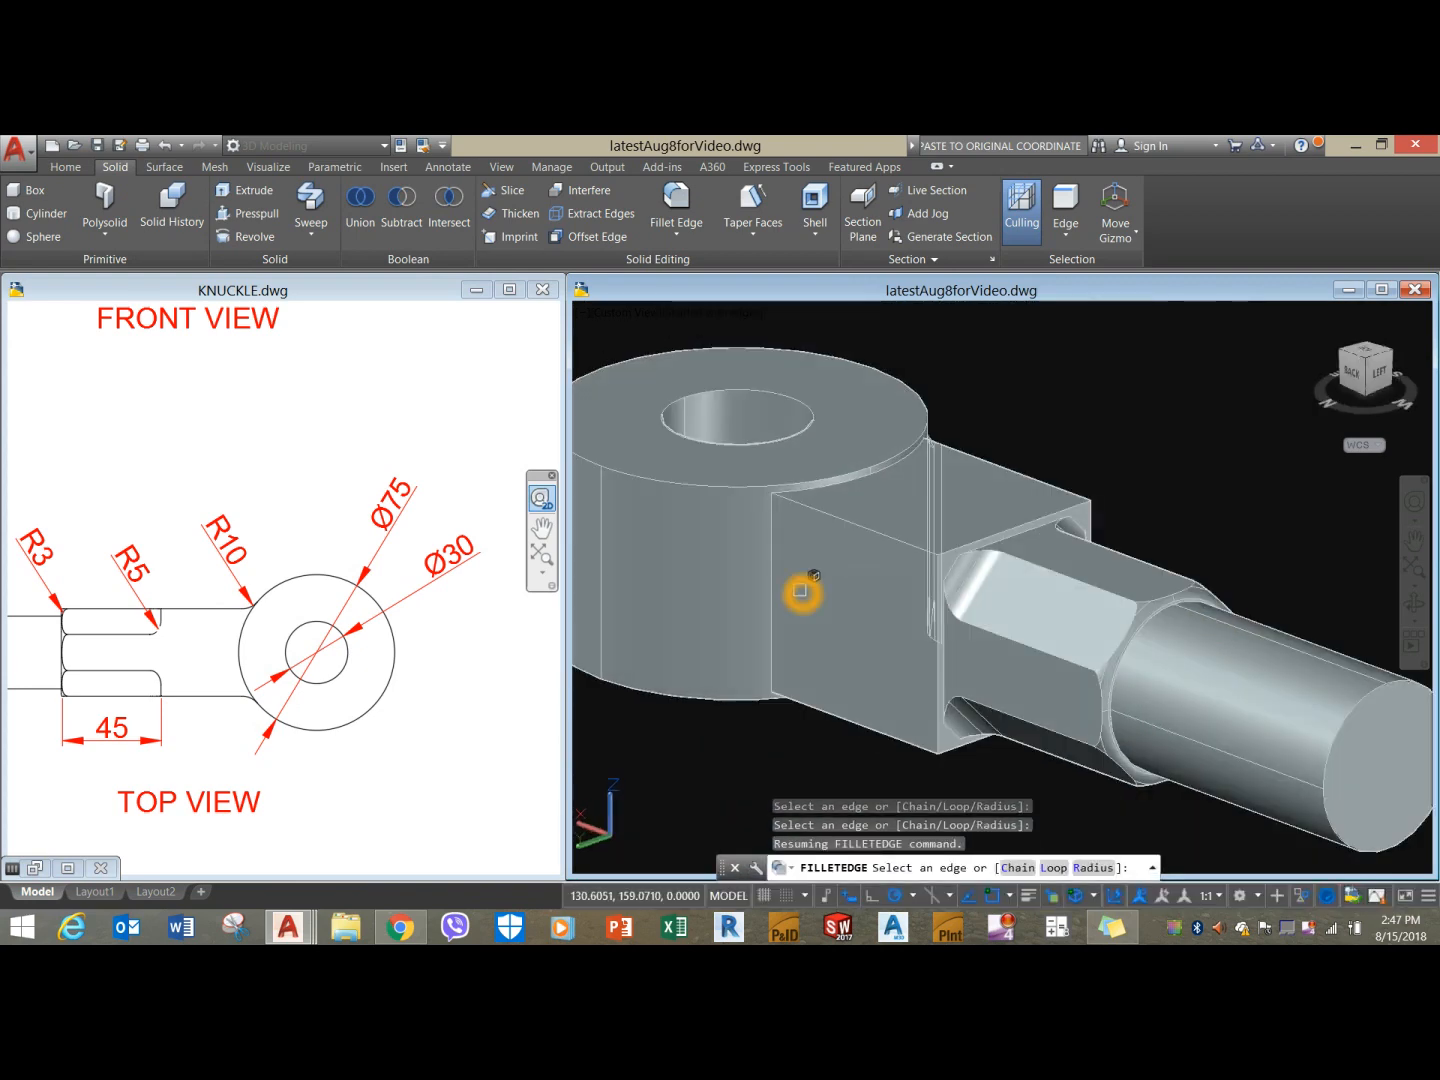
pyautogui.click(769, 601)
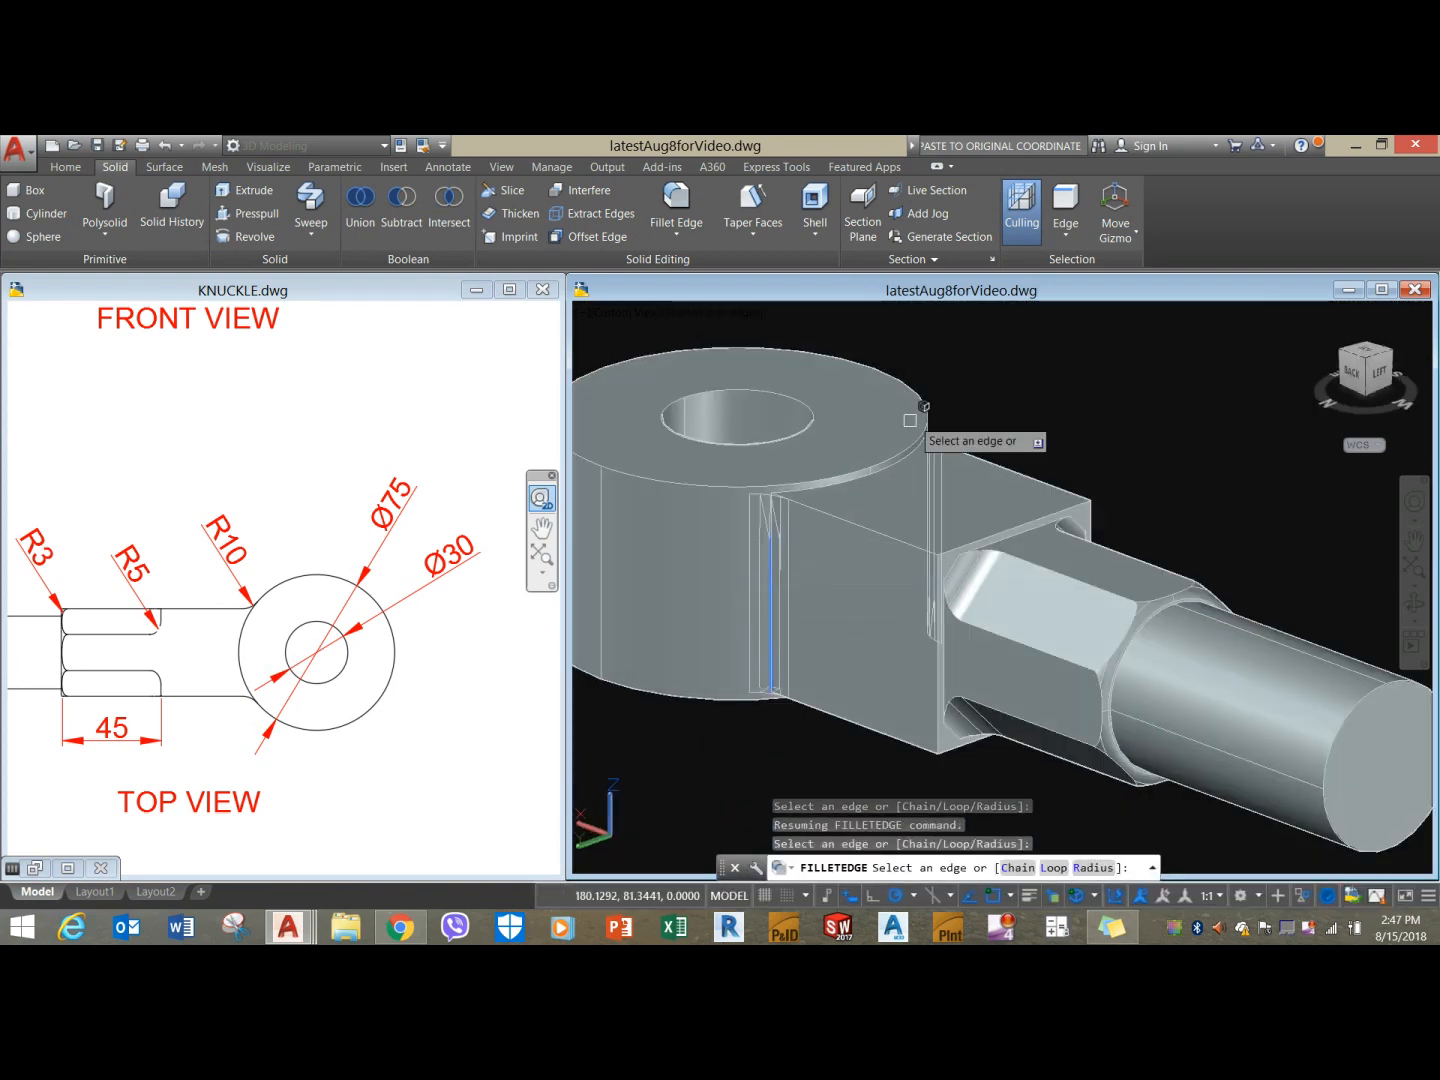
pyautogui.rightClick(967, 361)
pyautogui.click(1001, 380)
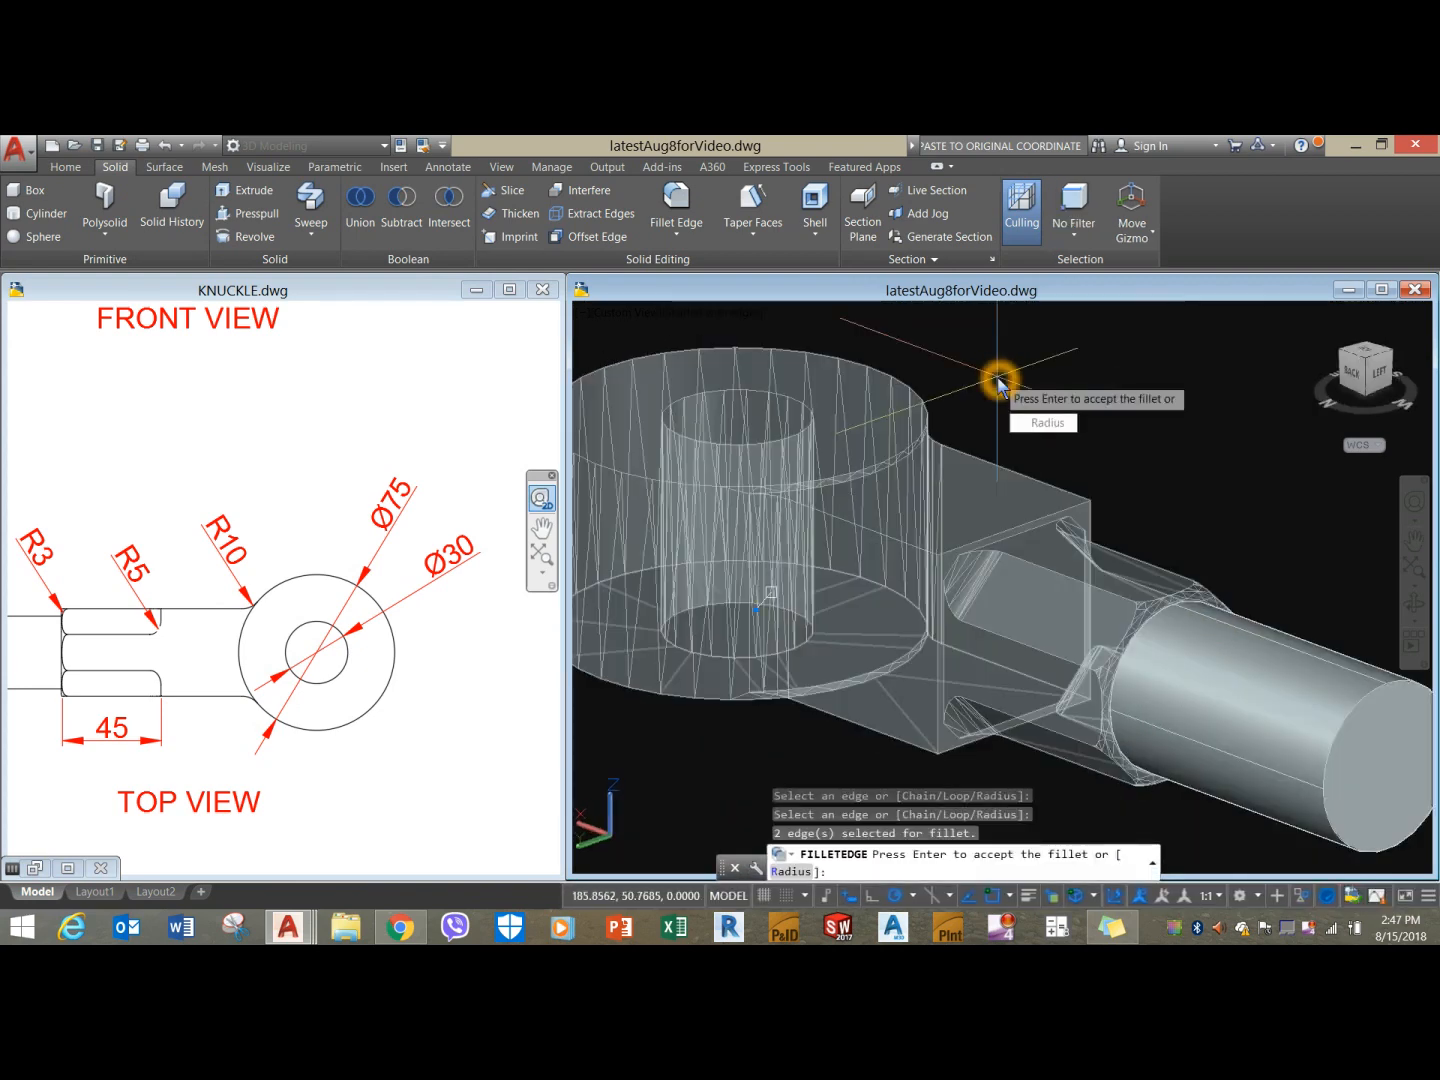
pyautogui.rightClick(994, 388)
# Hide the finished eye end body together with its round shank.
pyautogui.keyDown('shift'); pyautogui.moveTo(987, 423); pyautogui.dragTo(916, 546, button='middle'); pyautogui.keyUp('shift')
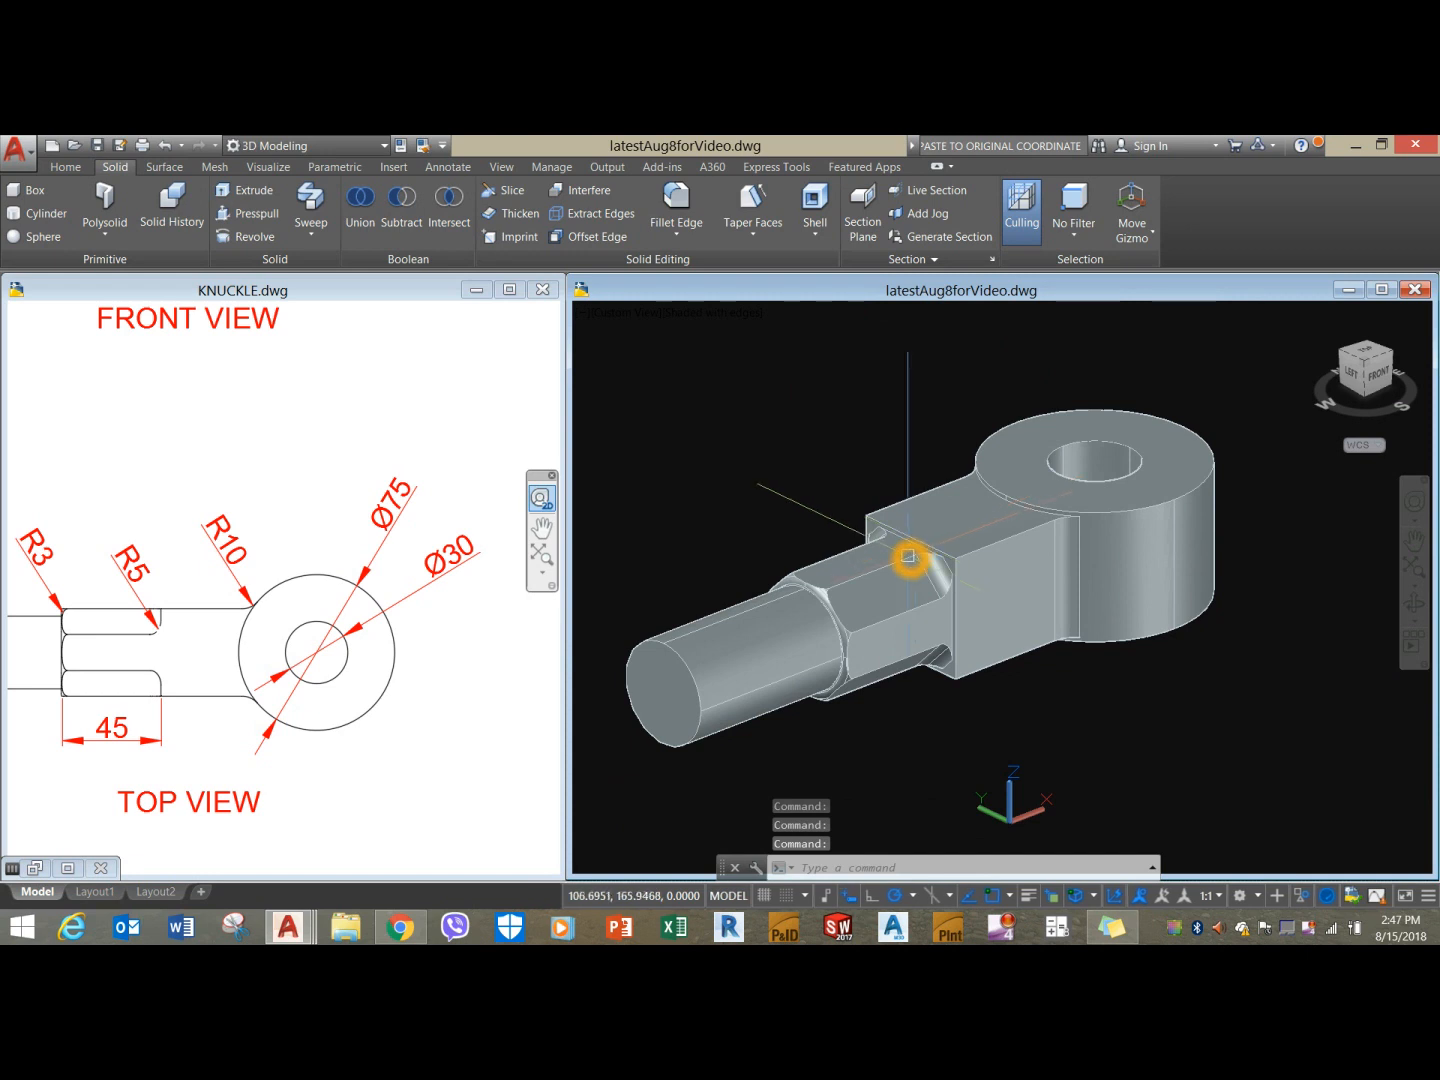
pyautogui.click(918, 542)
pyautogui.click(795, 619)
pyautogui.click(765, 410)
pyautogui.rightClick(765, 410)
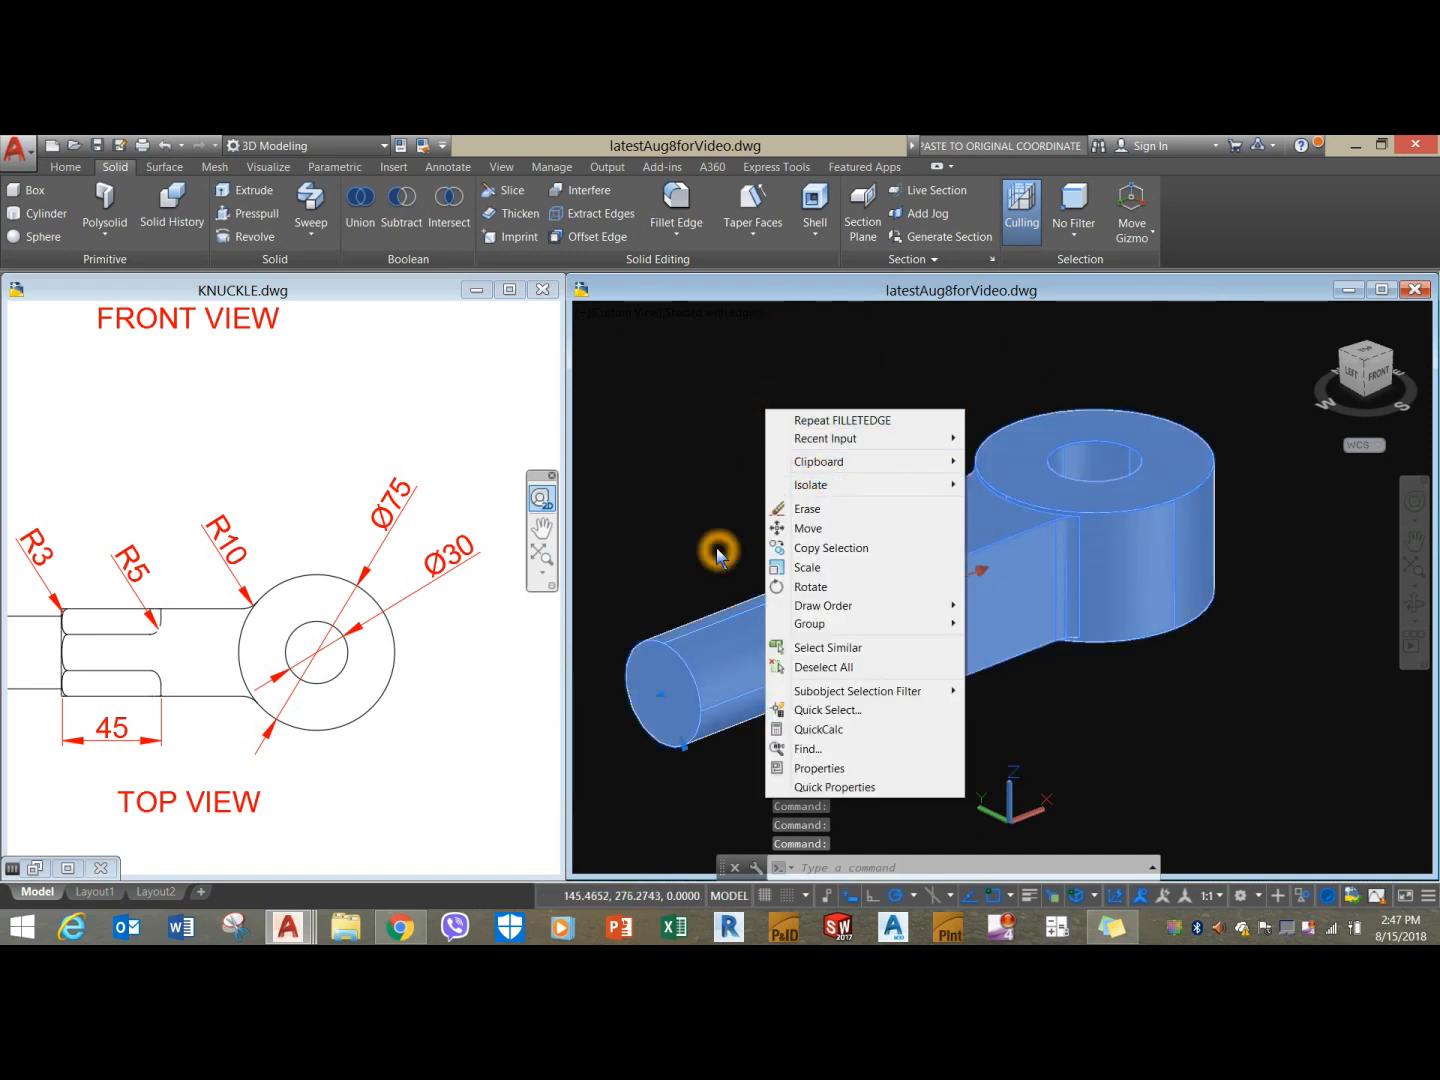
pyautogui.click(715, 546)
pyautogui.click(740, 532)
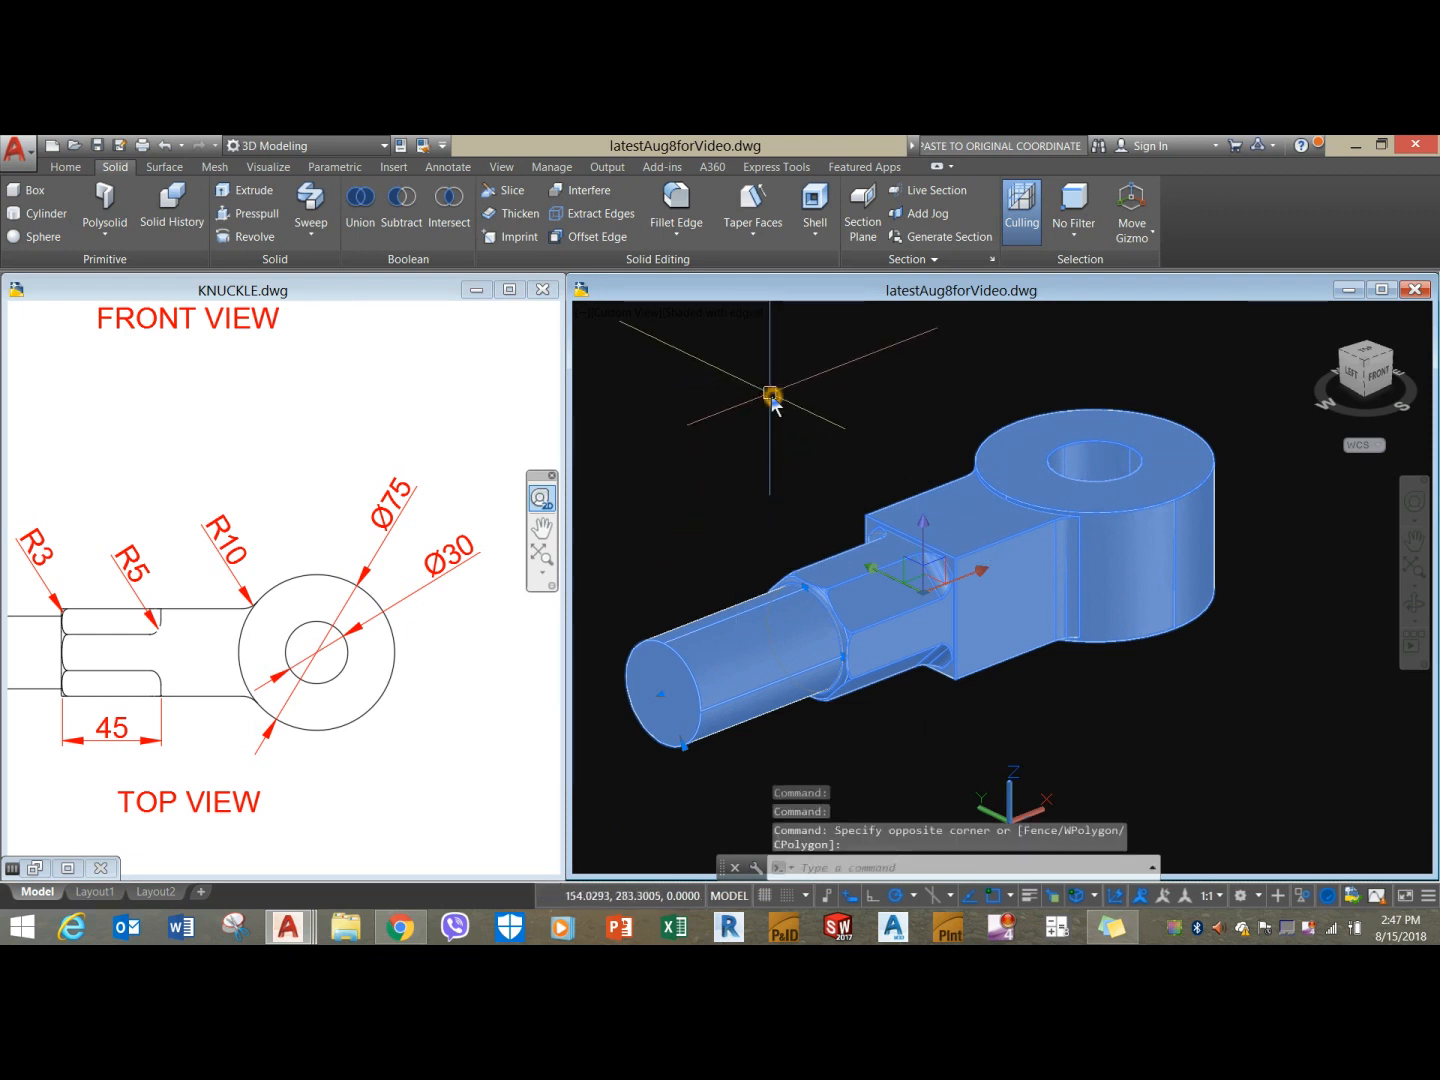
pyautogui.rightClick(770, 398)
pyautogui.moveTo(800, 436)
pyautogui.moveTo(806, 475)
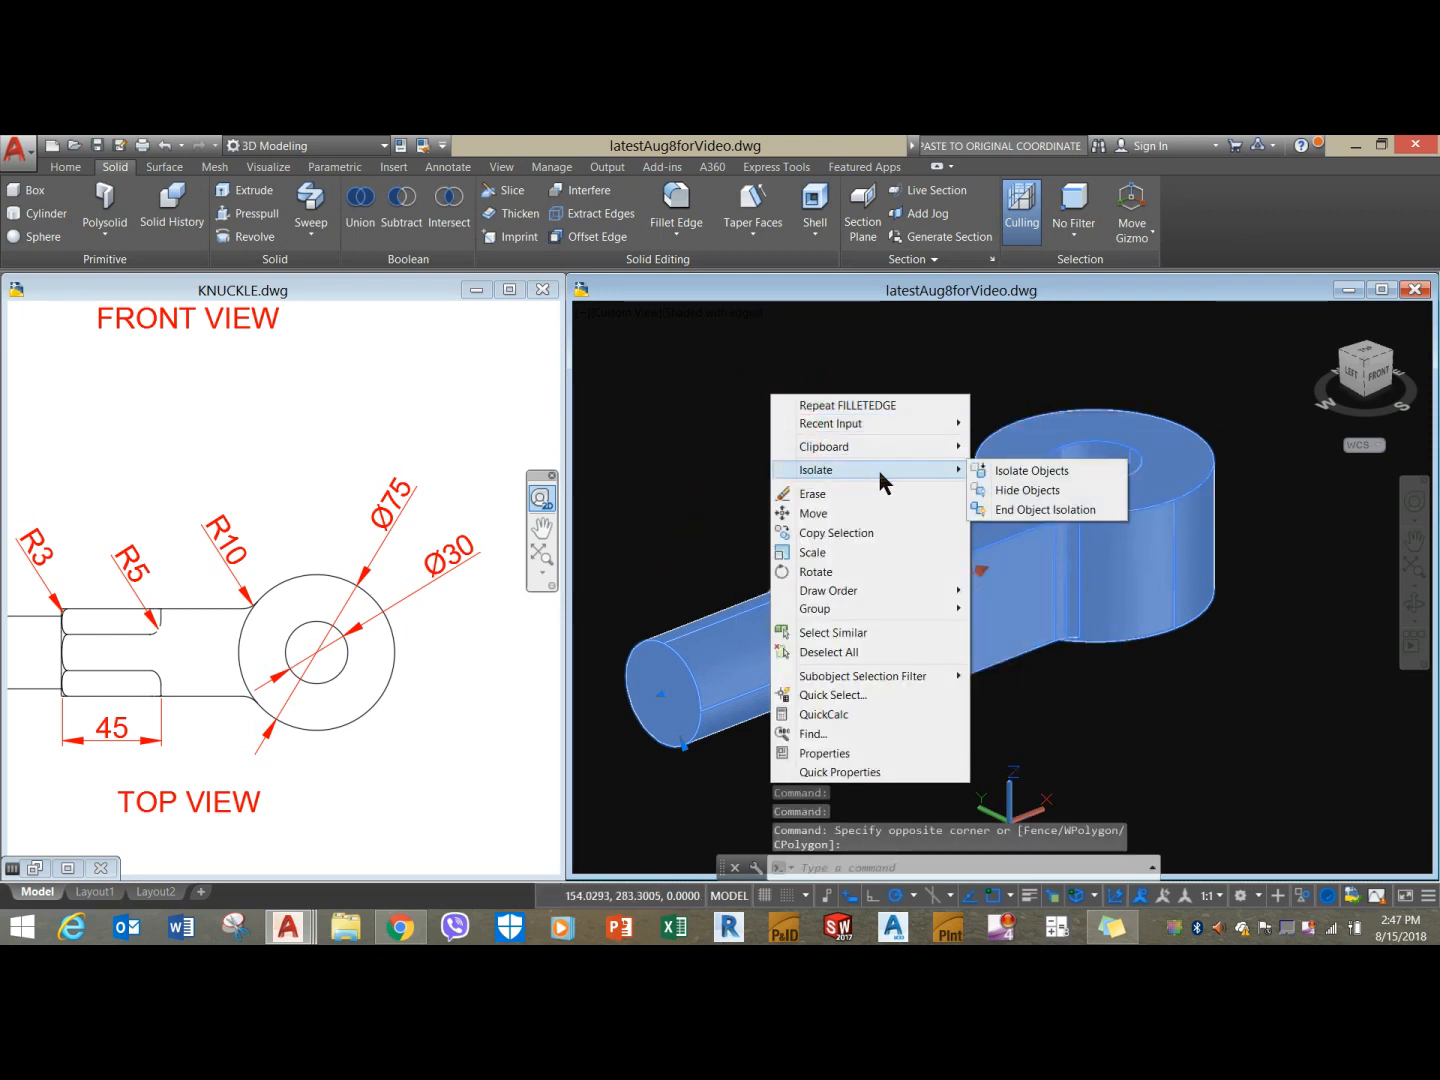
pyautogui.click(1011, 490)
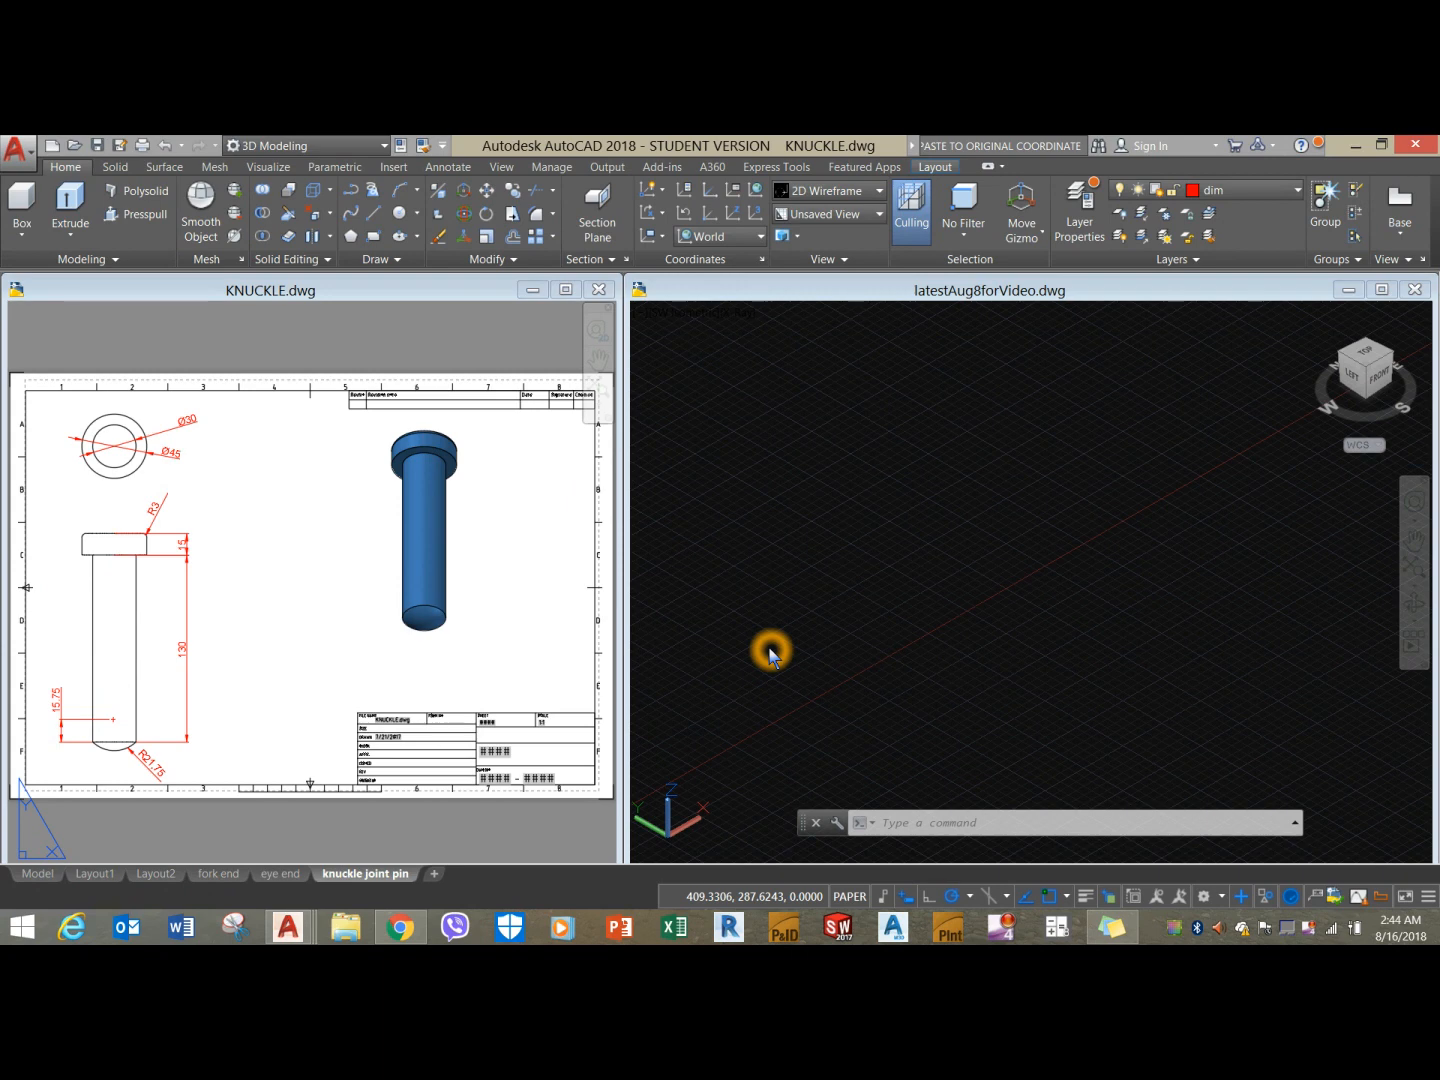
# Draw a circle with a 45 mm diameter for the pin head in the empty area of latestAug8forVideo.dwg.
pyautogui.click(769, 654)
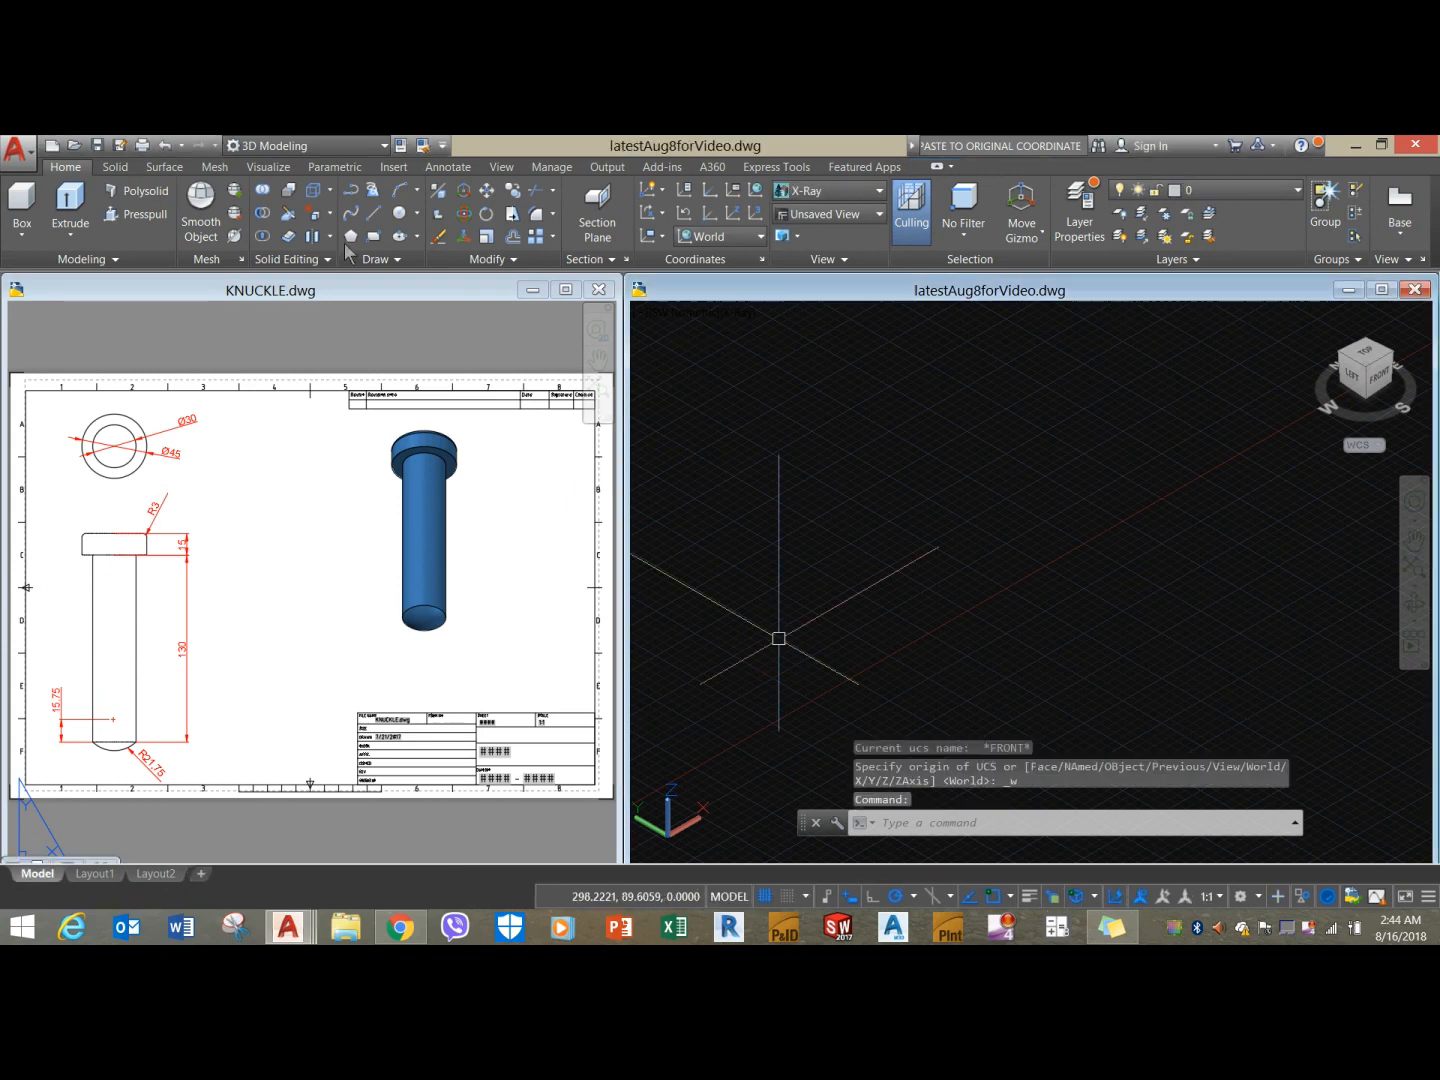
pyautogui.click(399, 212)
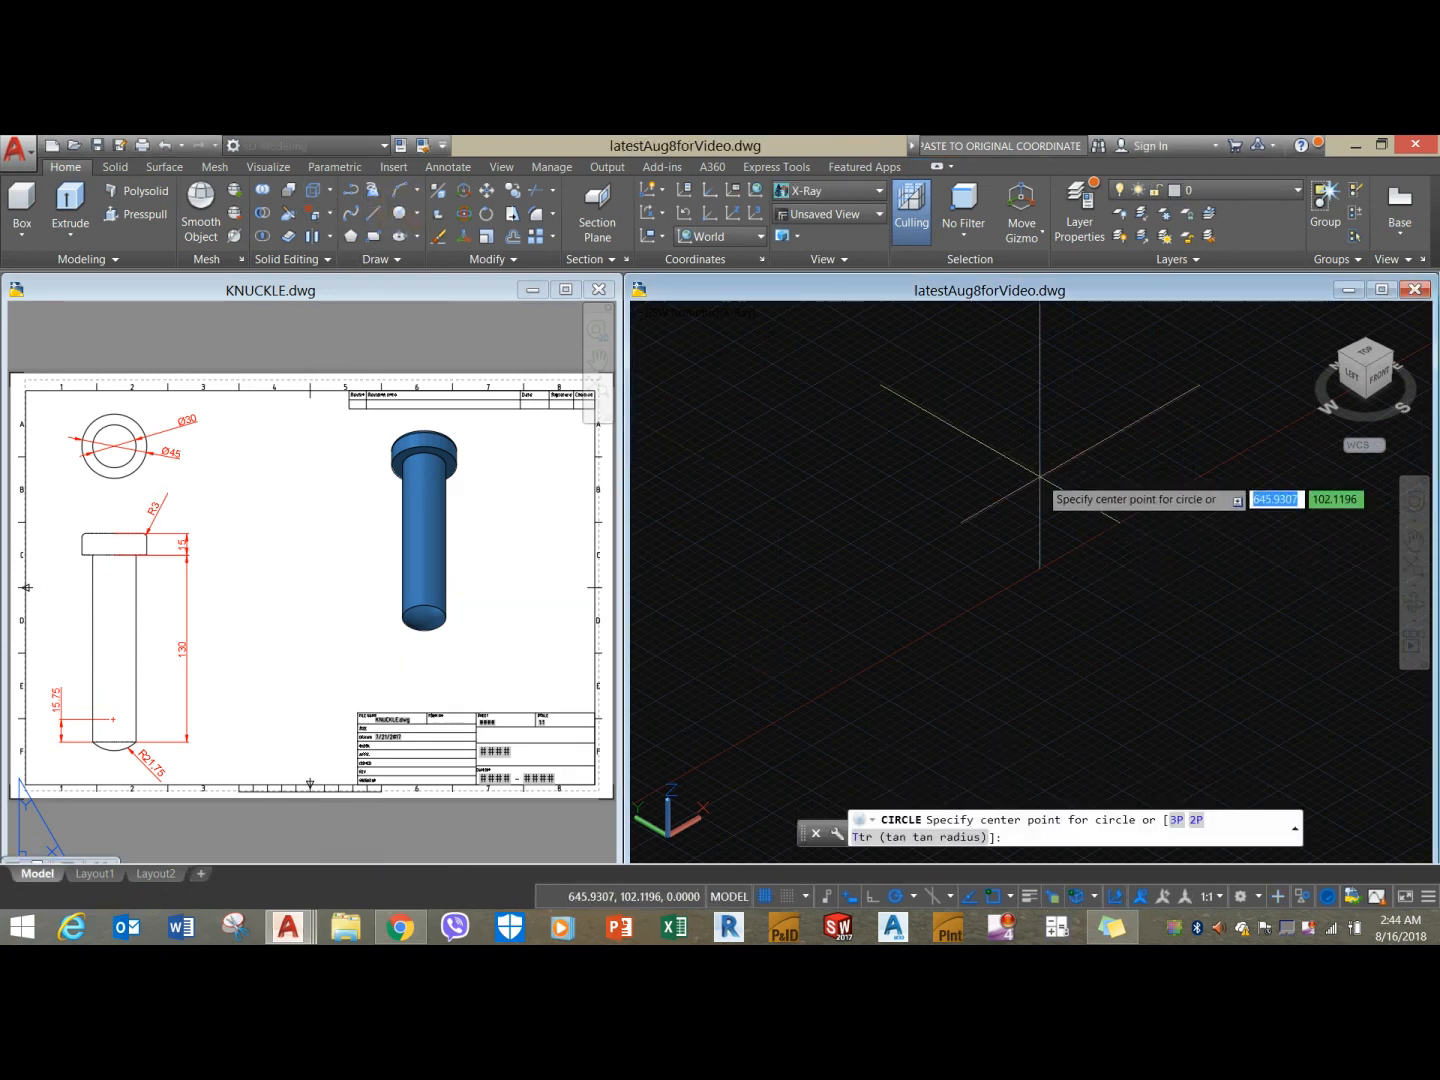
pyautogui.click(955, 458)
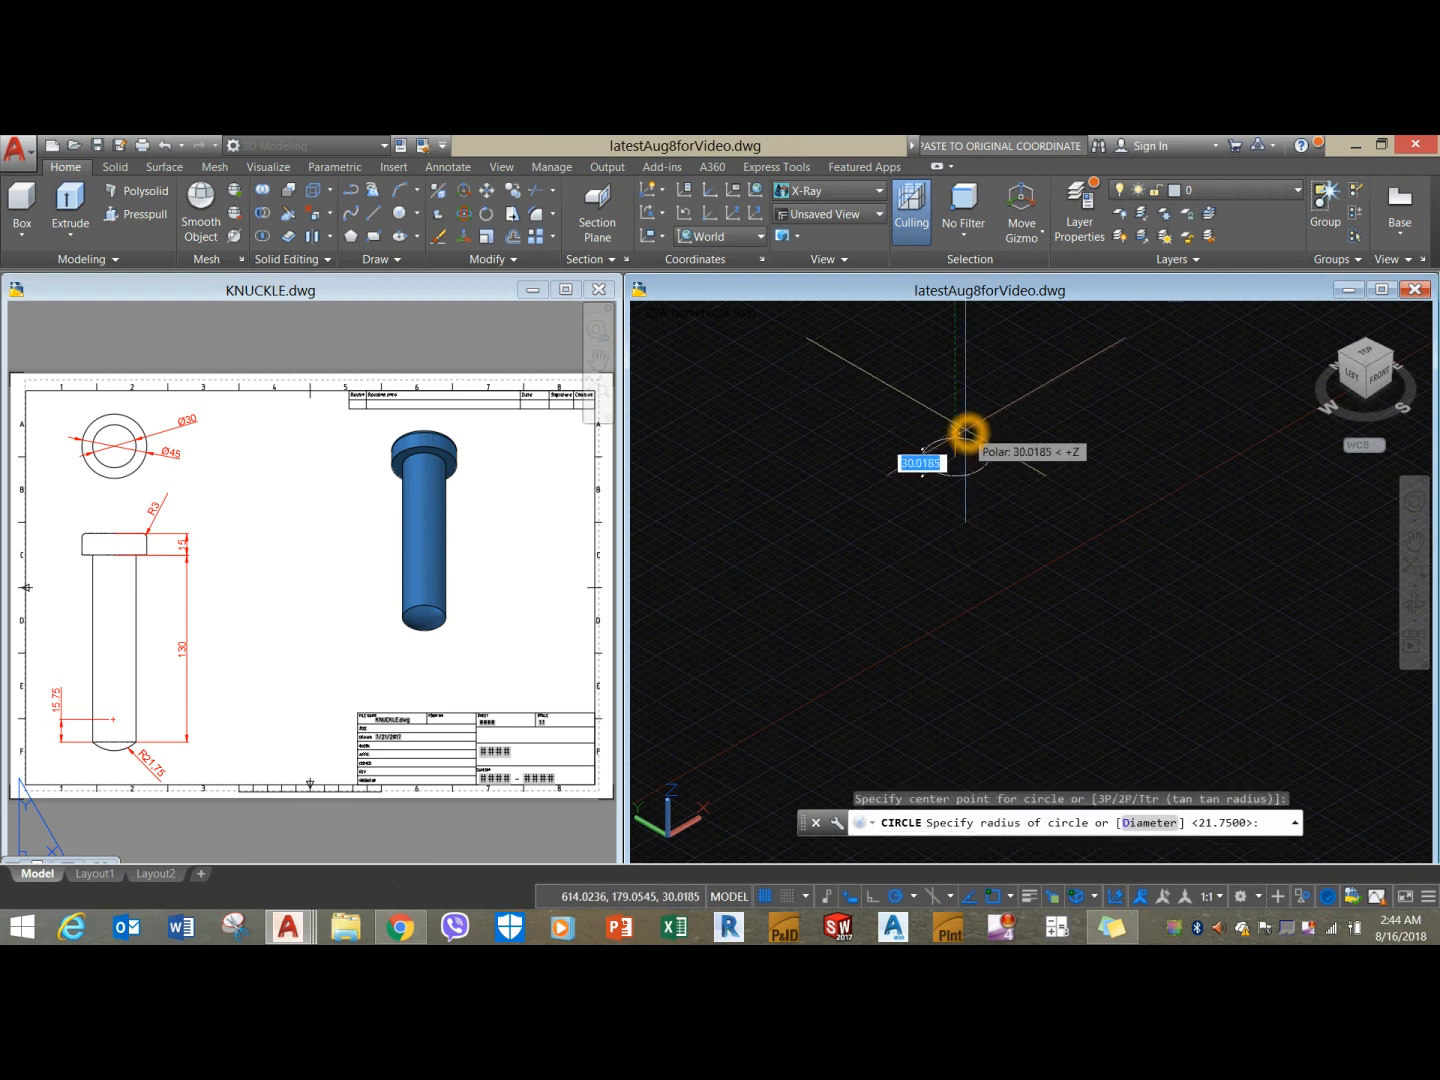
pyautogui.write('d')
pyautogui.press('Return')
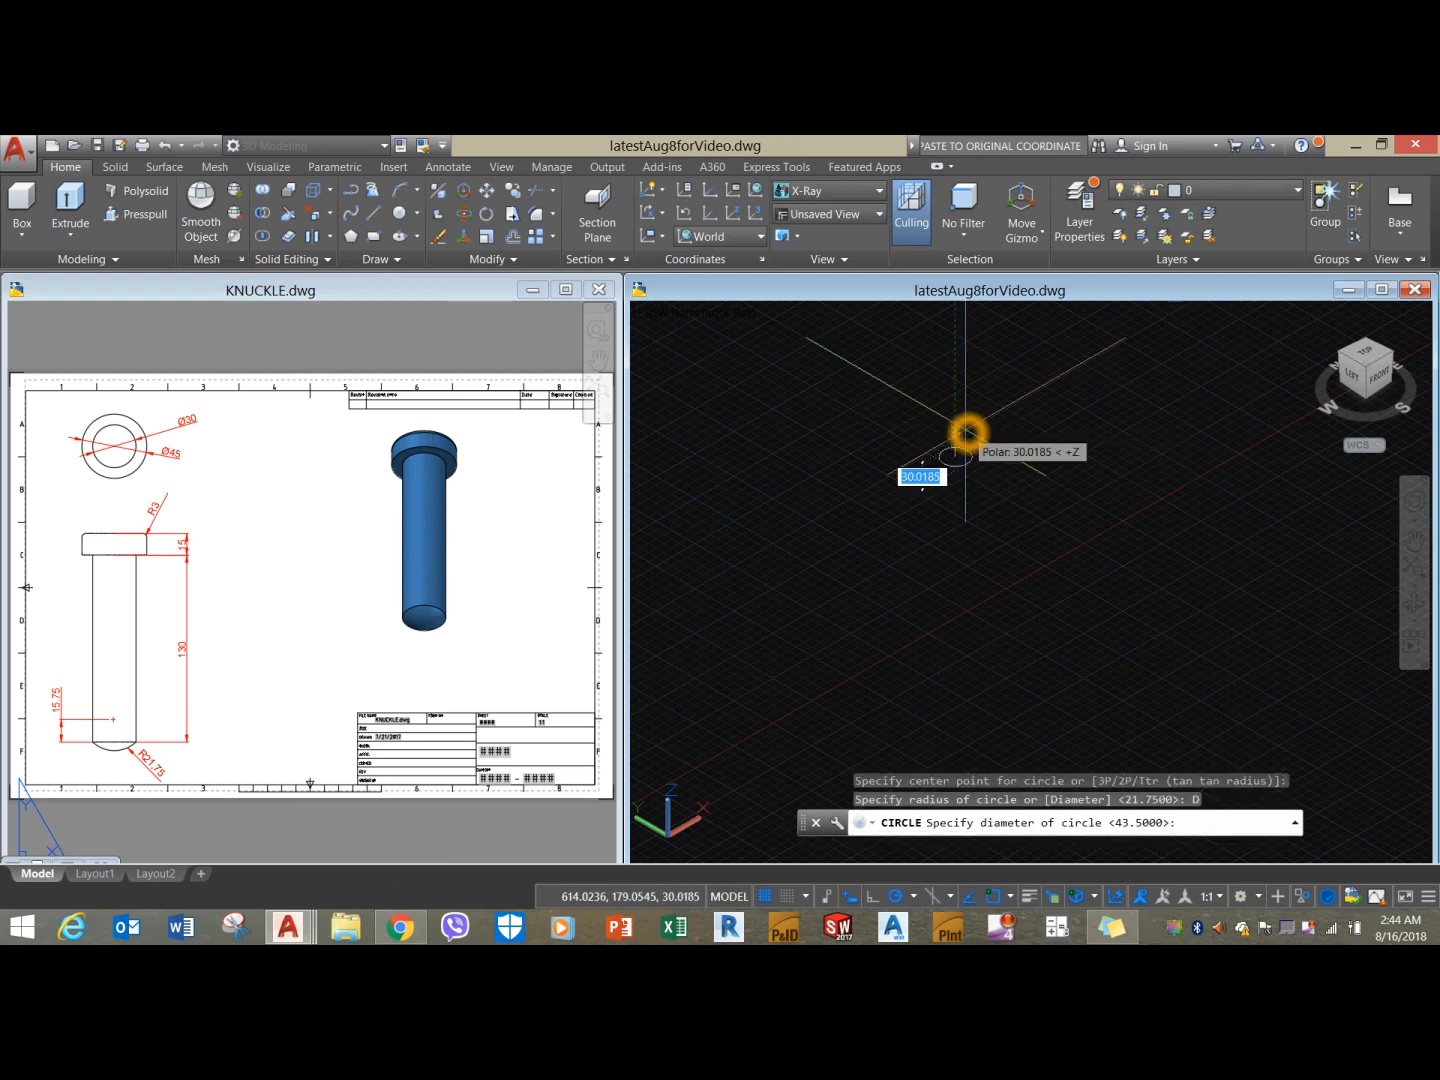
pyautogui.press('Return')
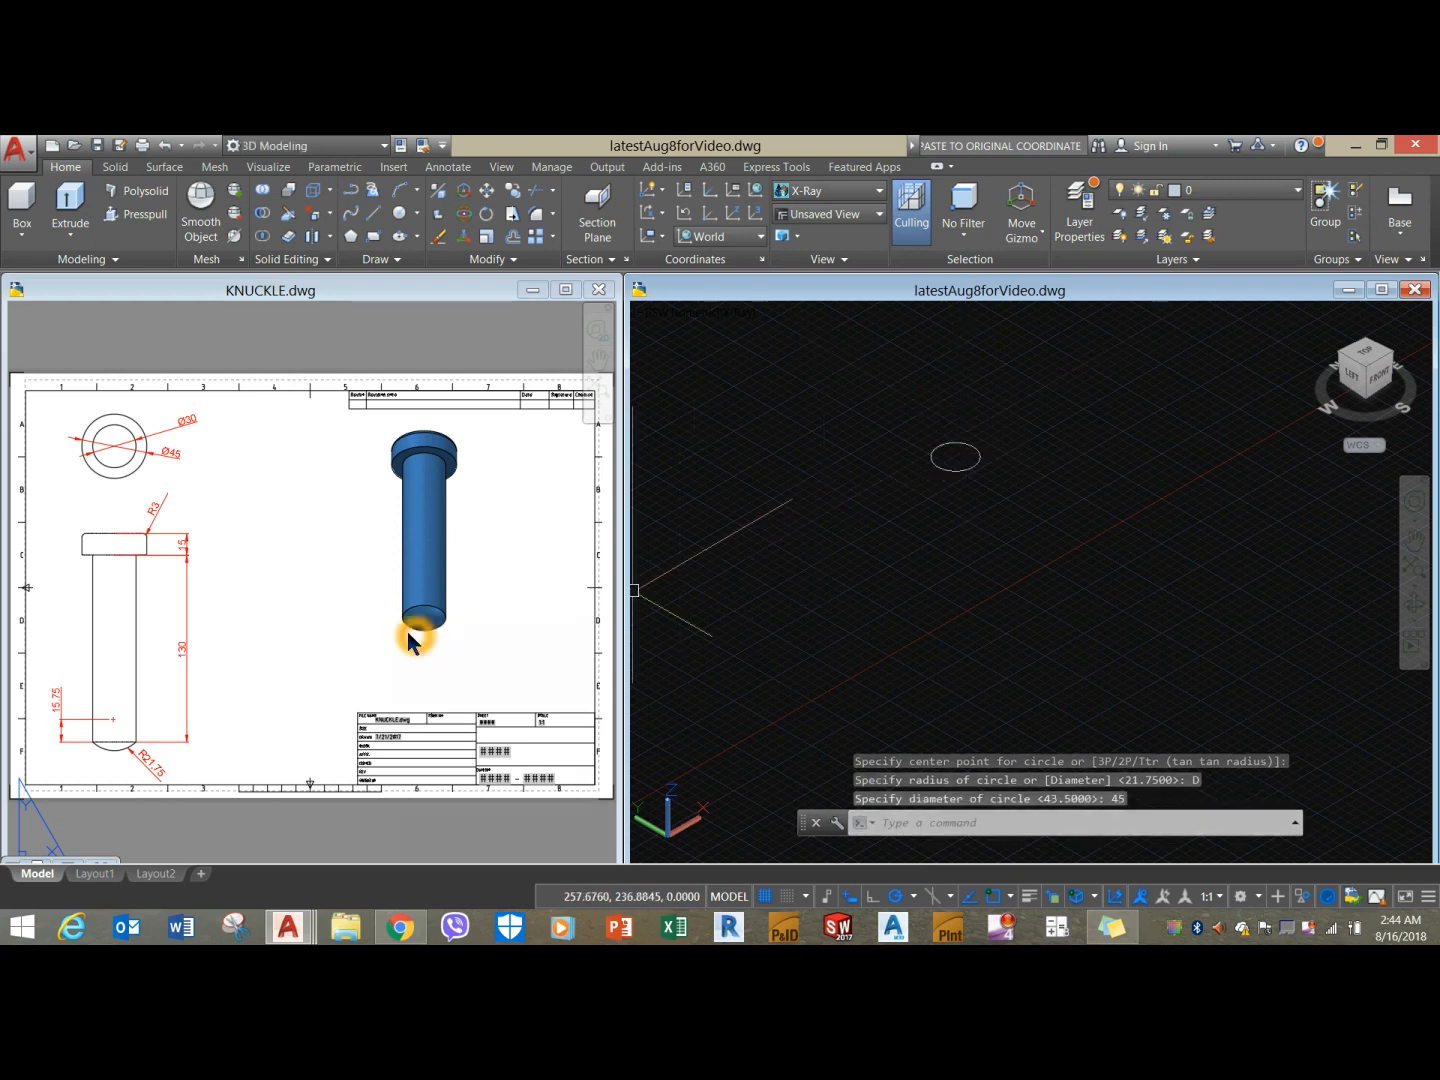
# Extrude the 45 mm circle upward by 15 mm to form the pin head, following the head height in KNUCKLE.dwg.
pyautogui.click(410, 634)
pyautogui.moveTo(150, 484)
pyautogui.mouseDown(button='middle')
pyautogui.moveTo(370, 528)
pyautogui.moveTo(338, 484)
pyautogui.mouseUp(button='middle')
pyautogui.scroll(4, 370, 524)
pyautogui.click(951, 510)
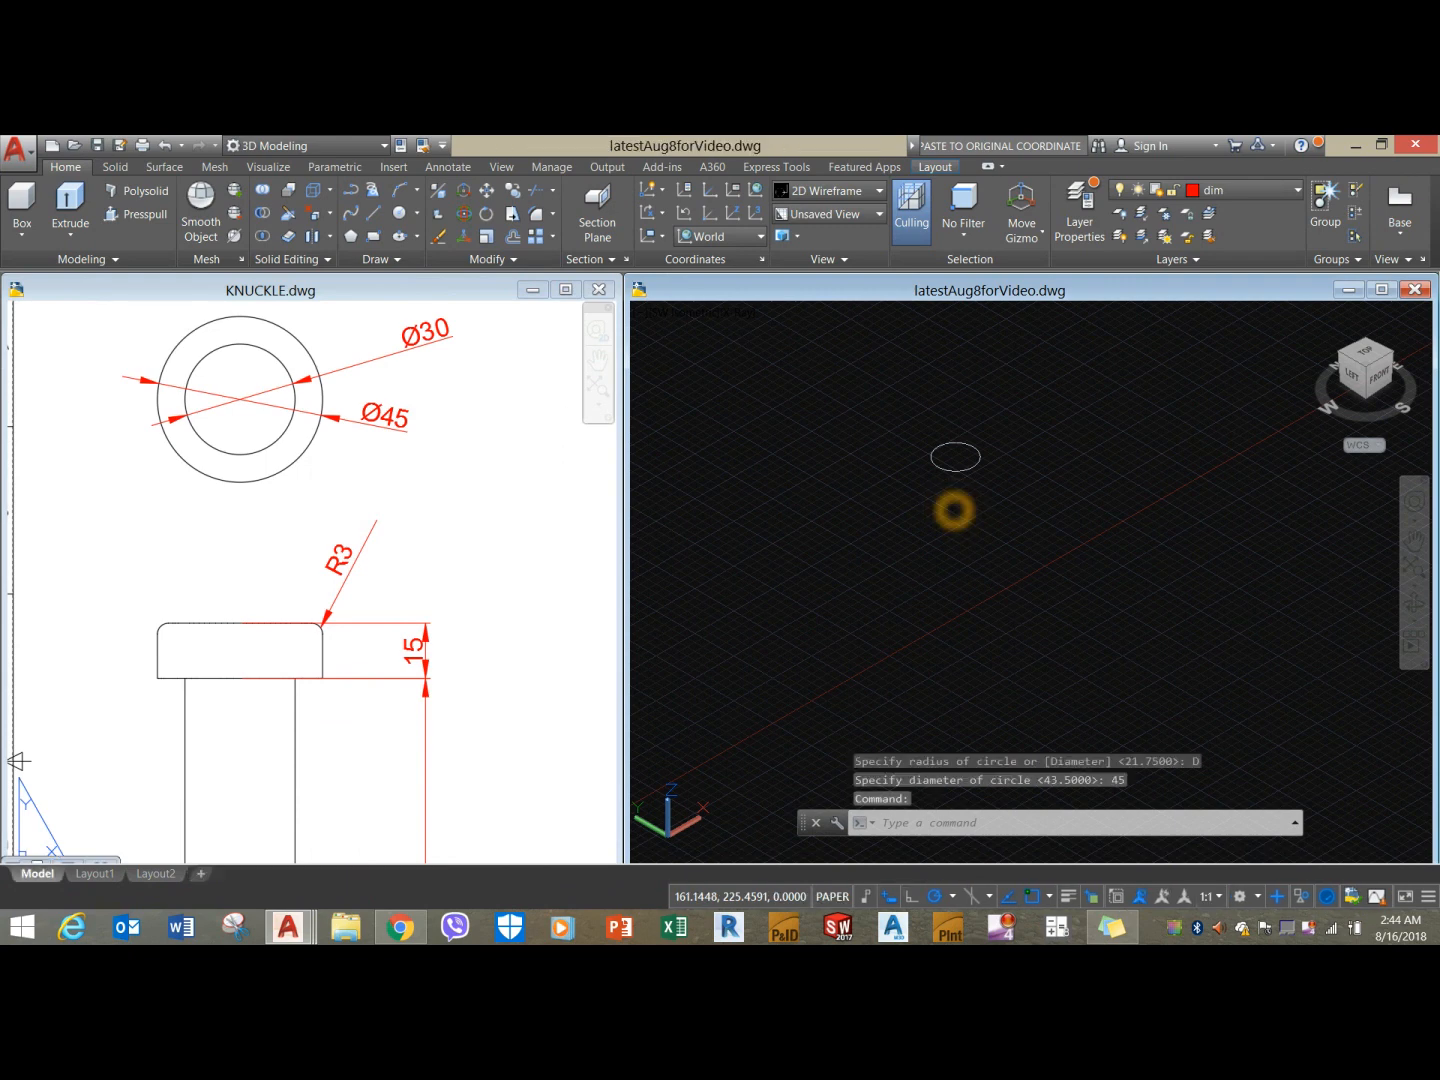
pyautogui.click(956, 454)
pyautogui.click(955, 453)
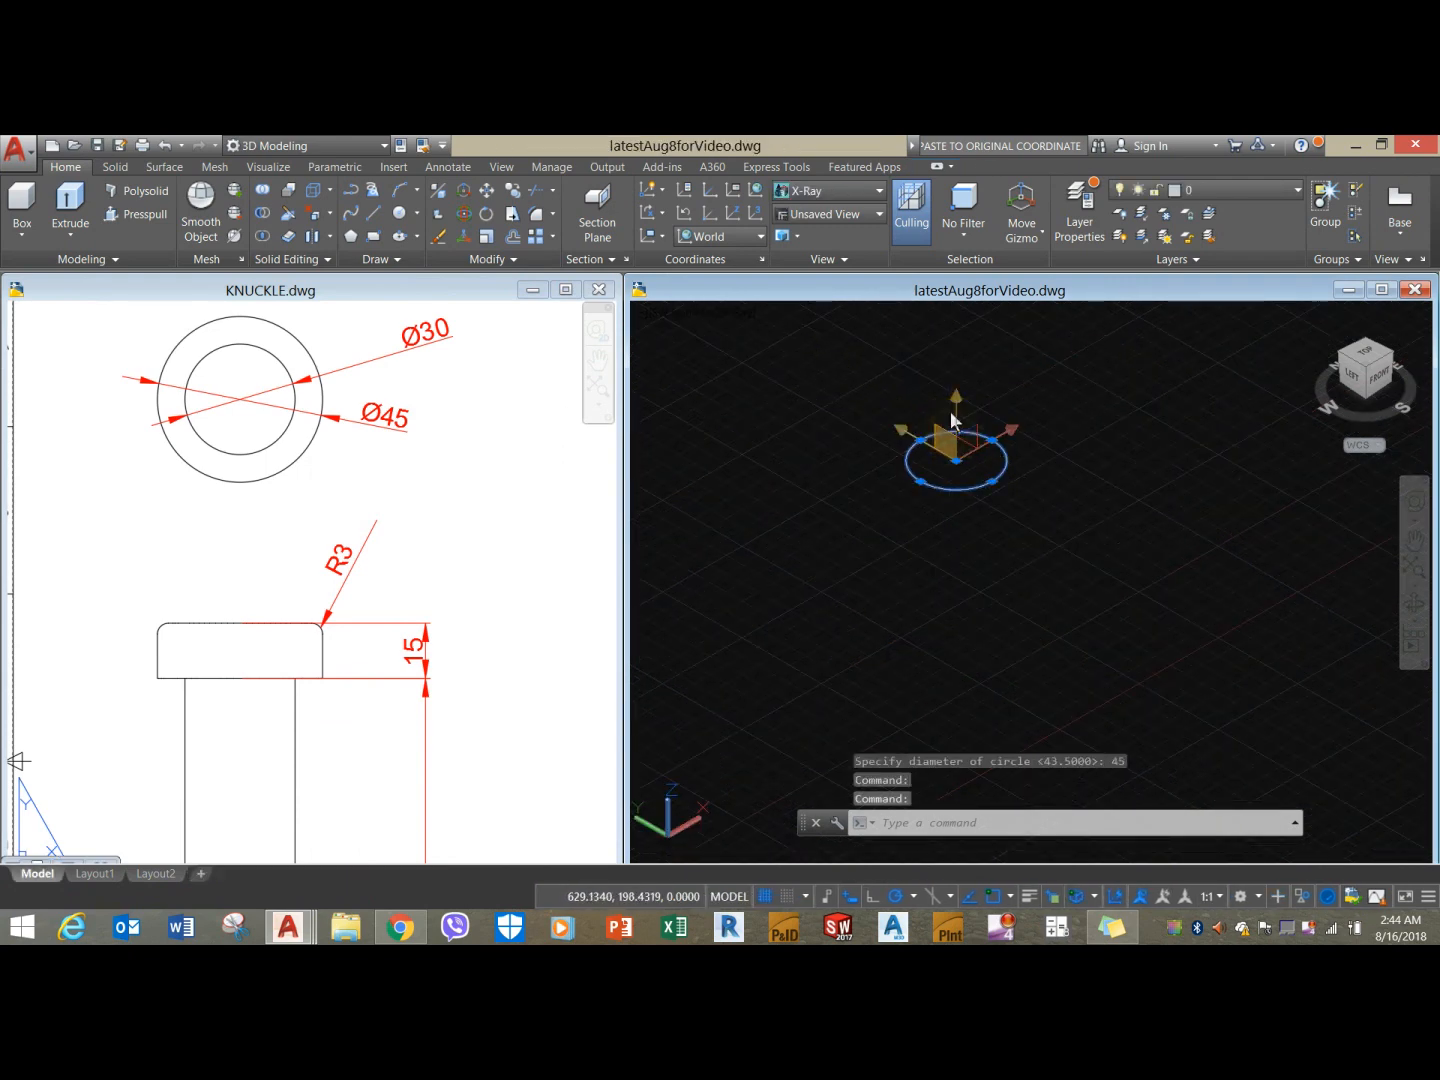
pyautogui.click(70, 210)
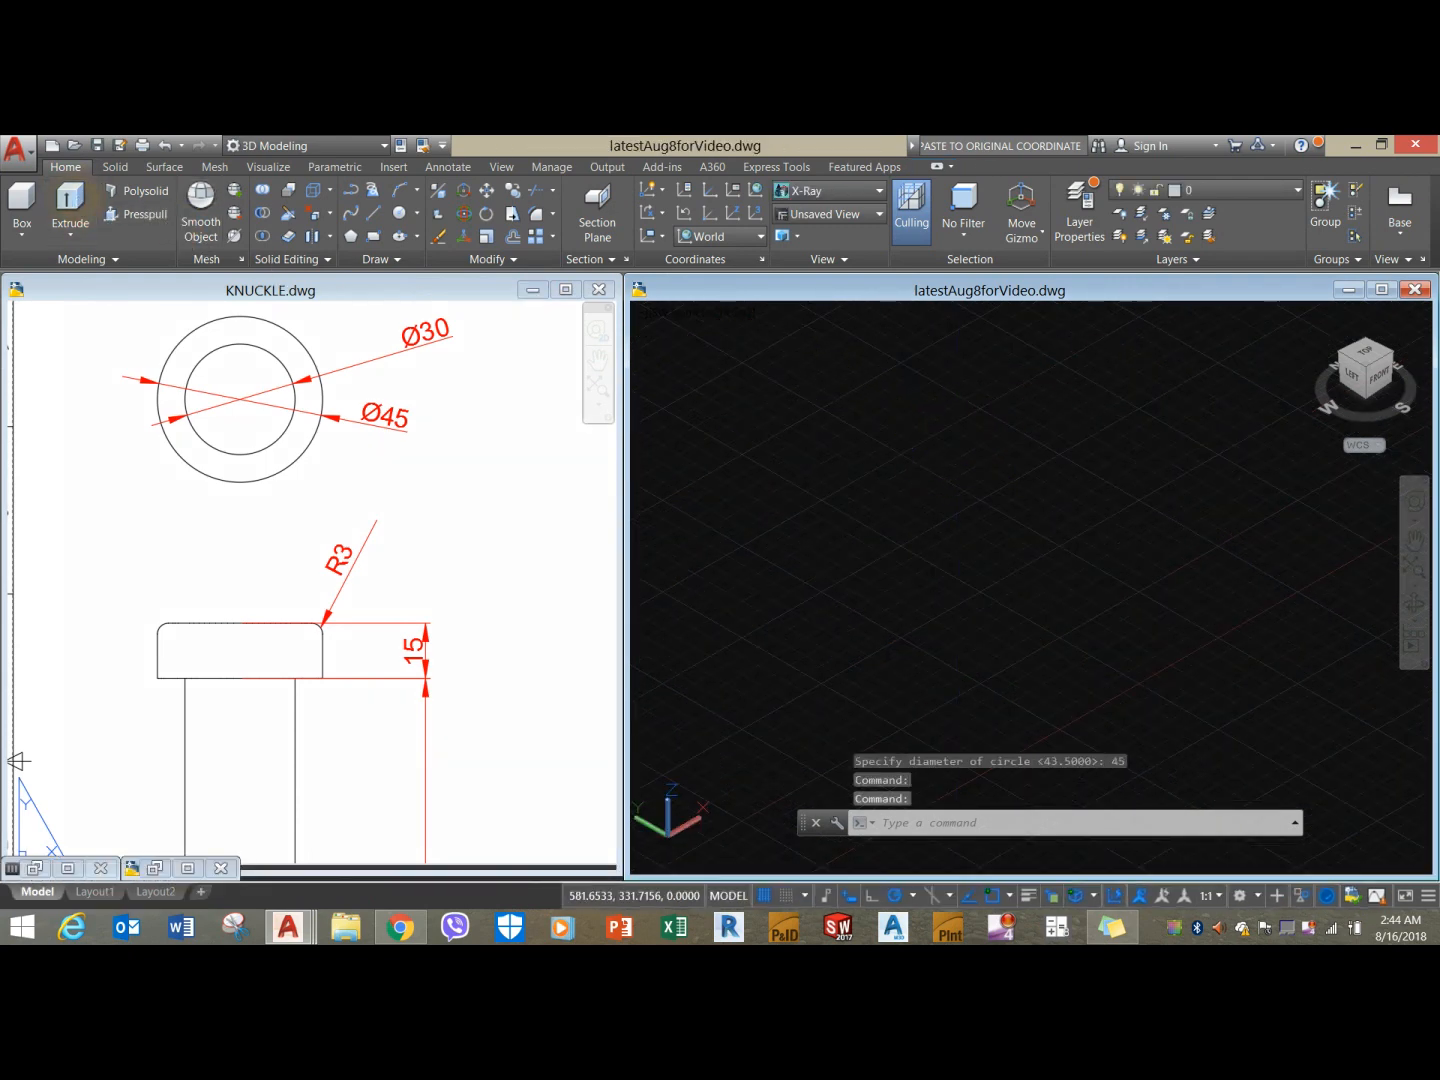
pyautogui.click(1108, 398)
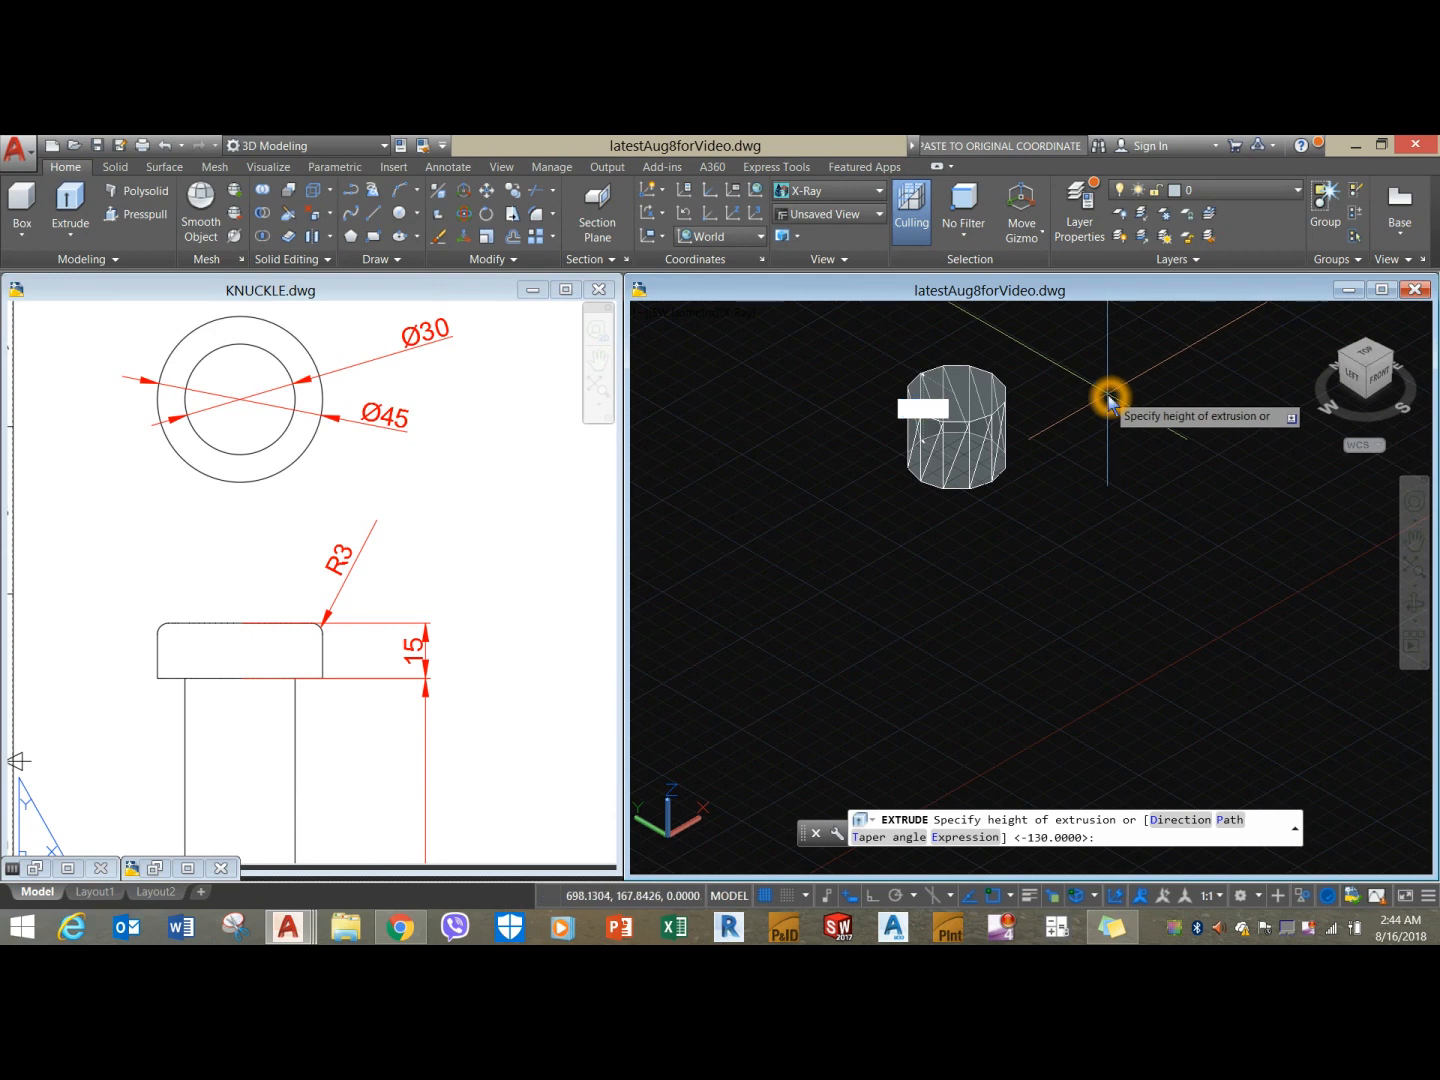
pyautogui.press('Return')
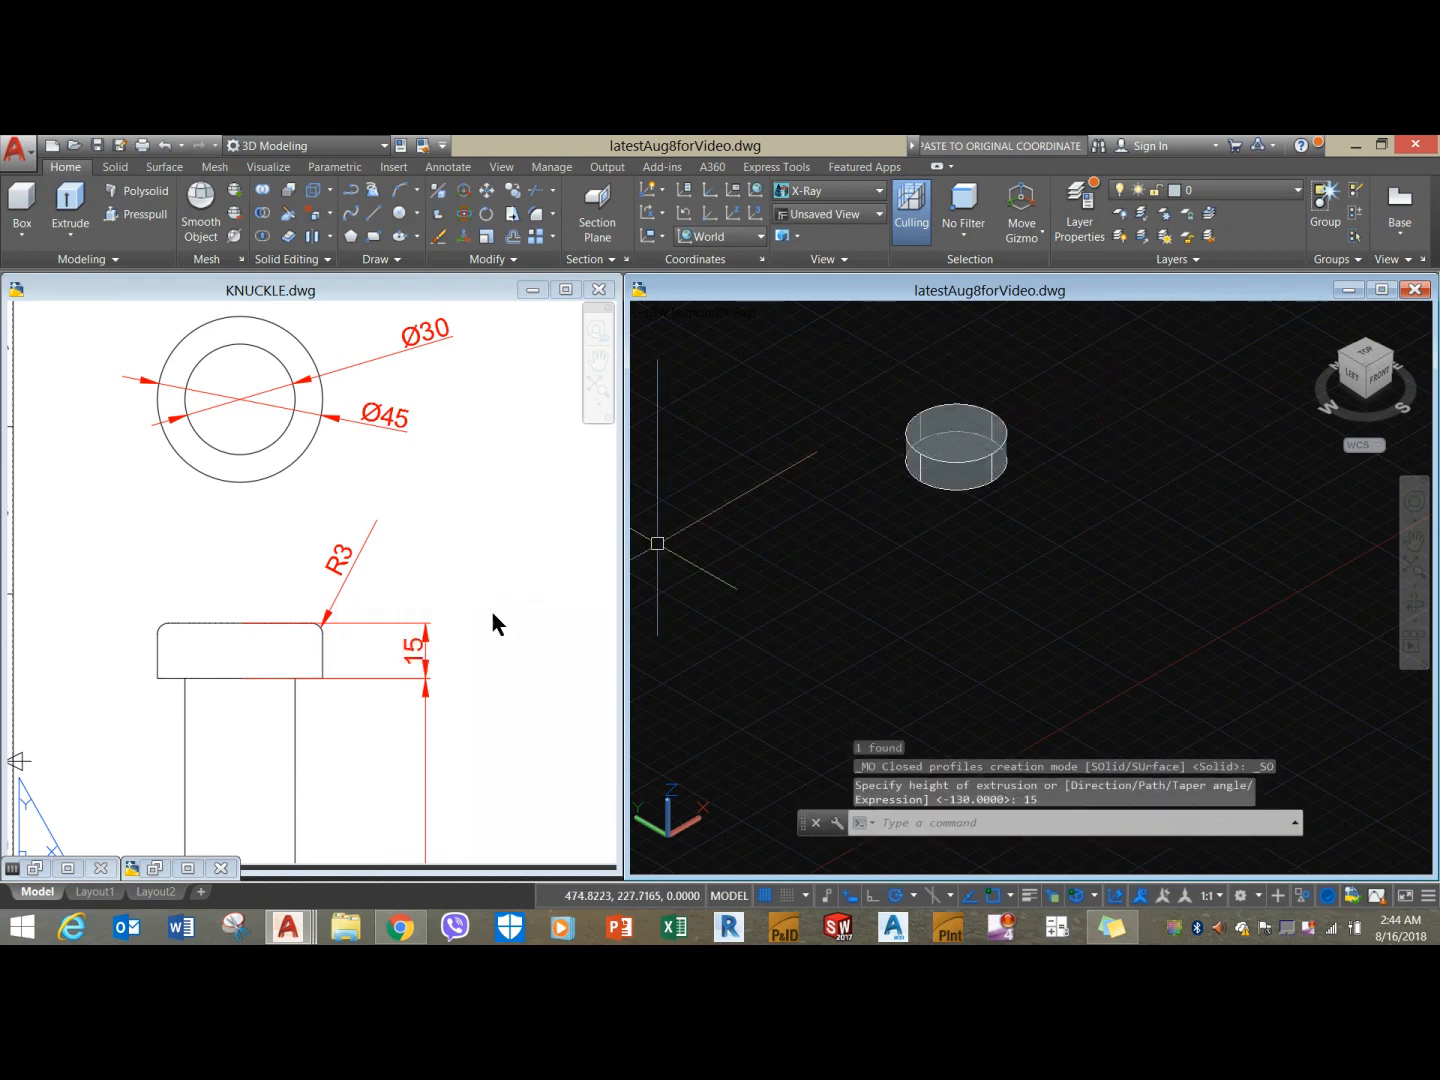
# Turn off the grid and draw a 30 mm diameter circle centred on the underside of the pin head.
pyautogui.scroll(-2, 657, 544)
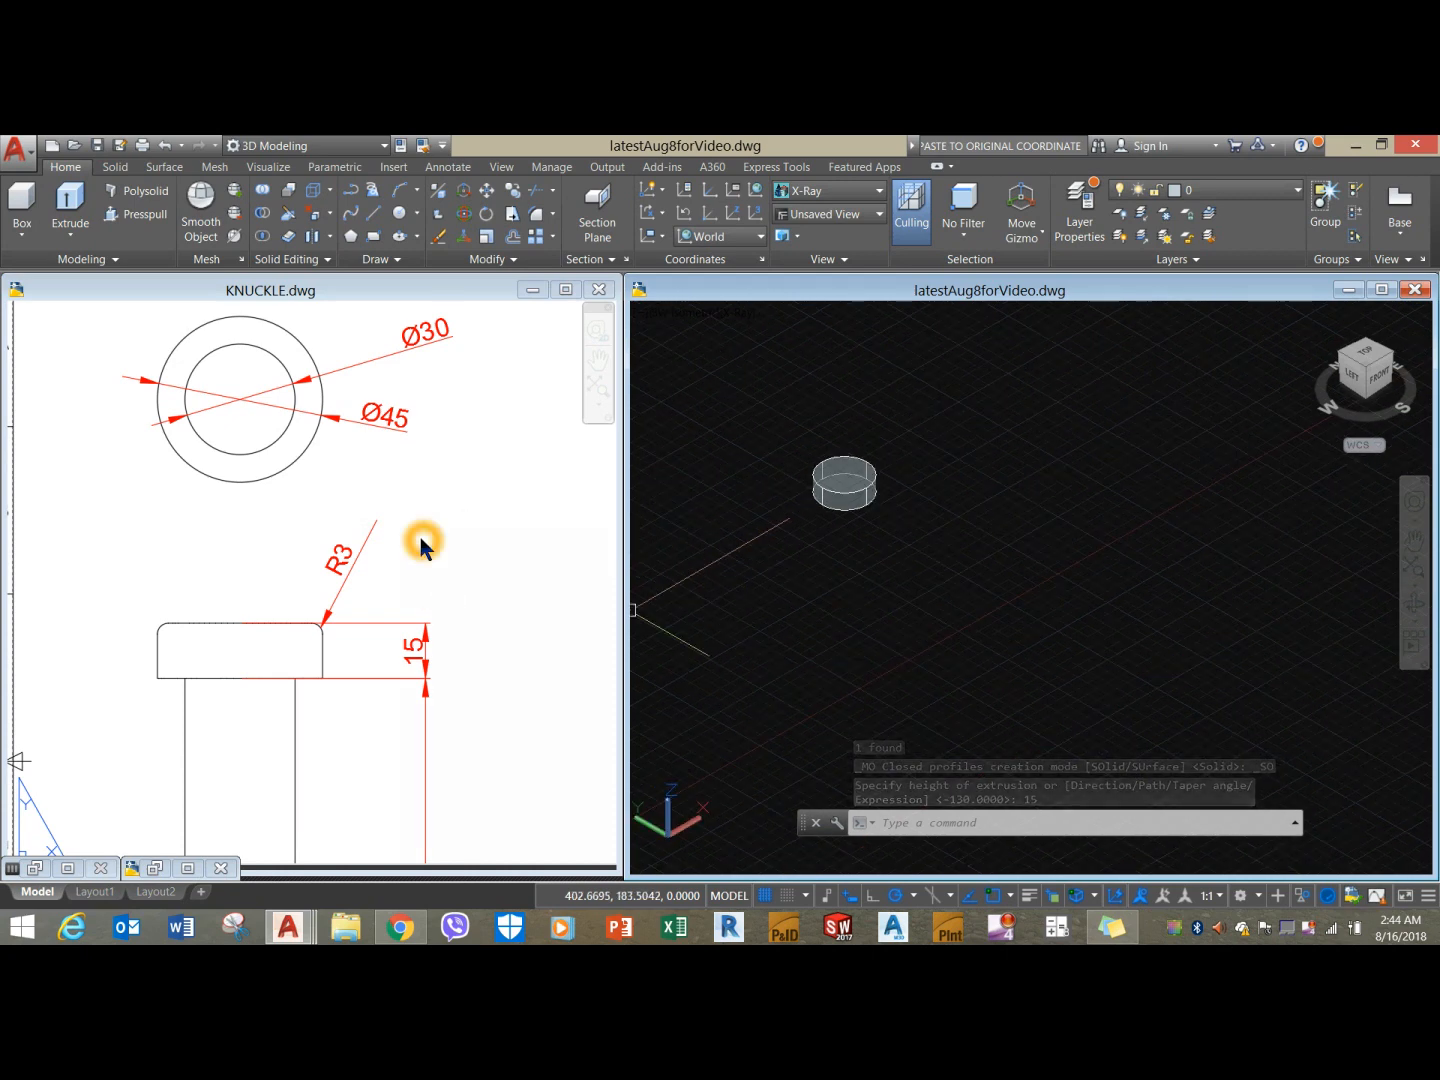
pyautogui.click(447, 582)
pyautogui.scroll(-2, 446, 581)
pyautogui.click(830, 544)
pyautogui.keyDown('shift'); pyautogui.moveTo(831, 541); pyautogui.dragTo(824, 500, button='middle'); pyautogui.keyUp('shift')
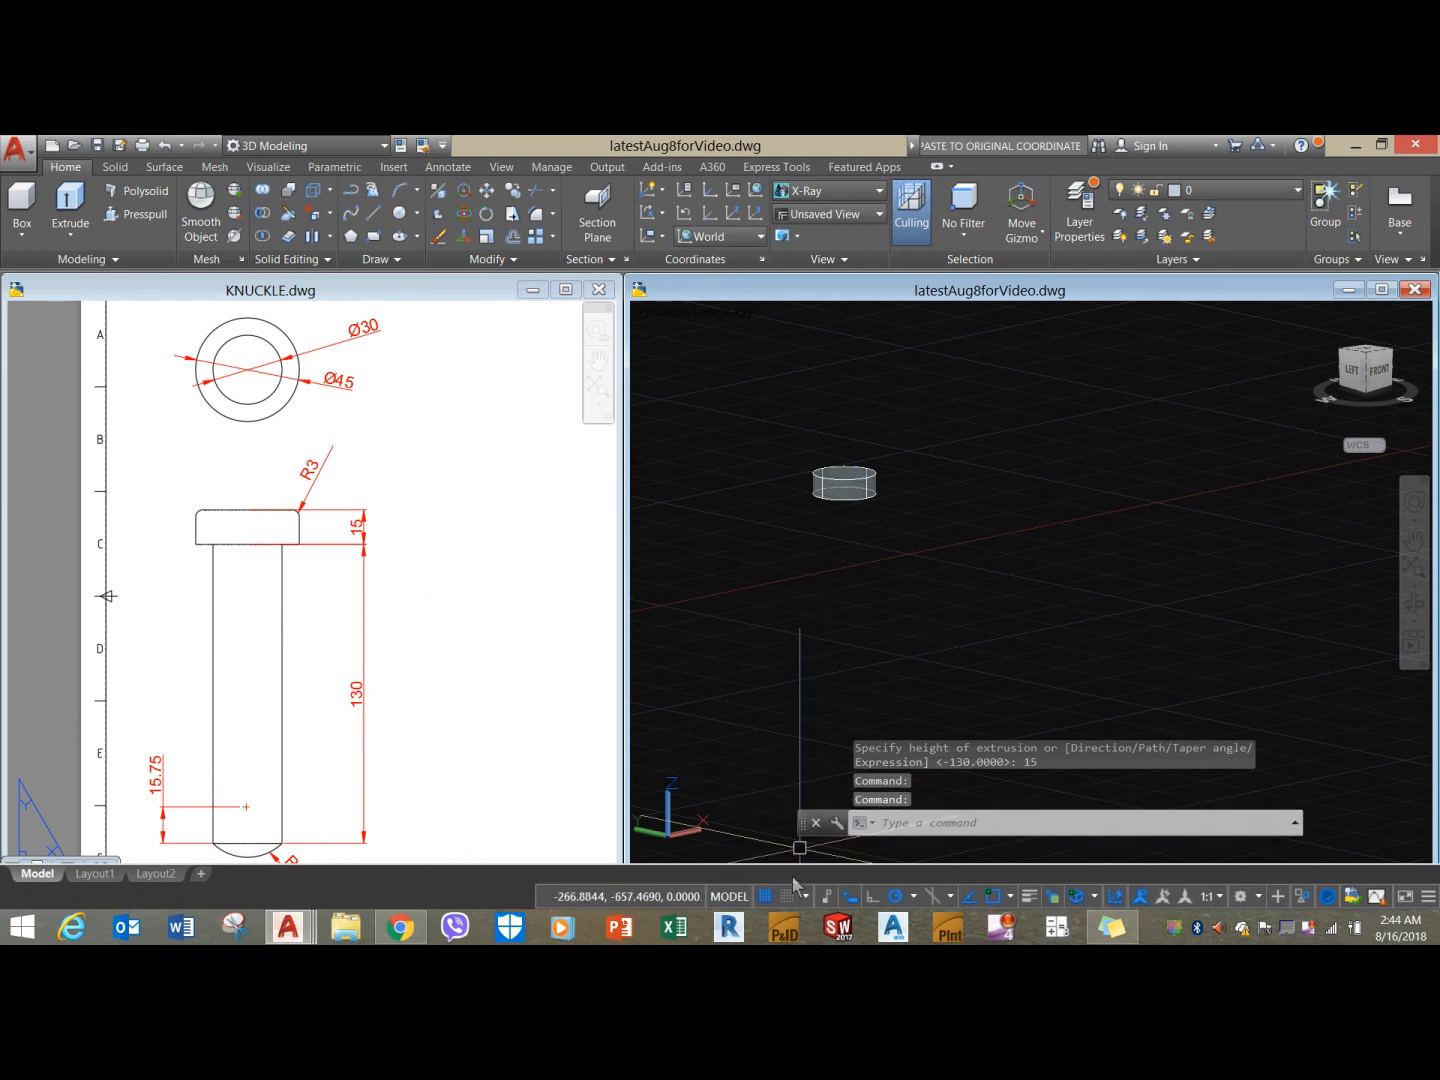
pyautogui.click(765, 895)
pyautogui.keyDown('shift'); pyautogui.moveTo(799, 546); pyautogui.dragTo(815, 474, button='middle'); pyautogui.keyUp('shift')
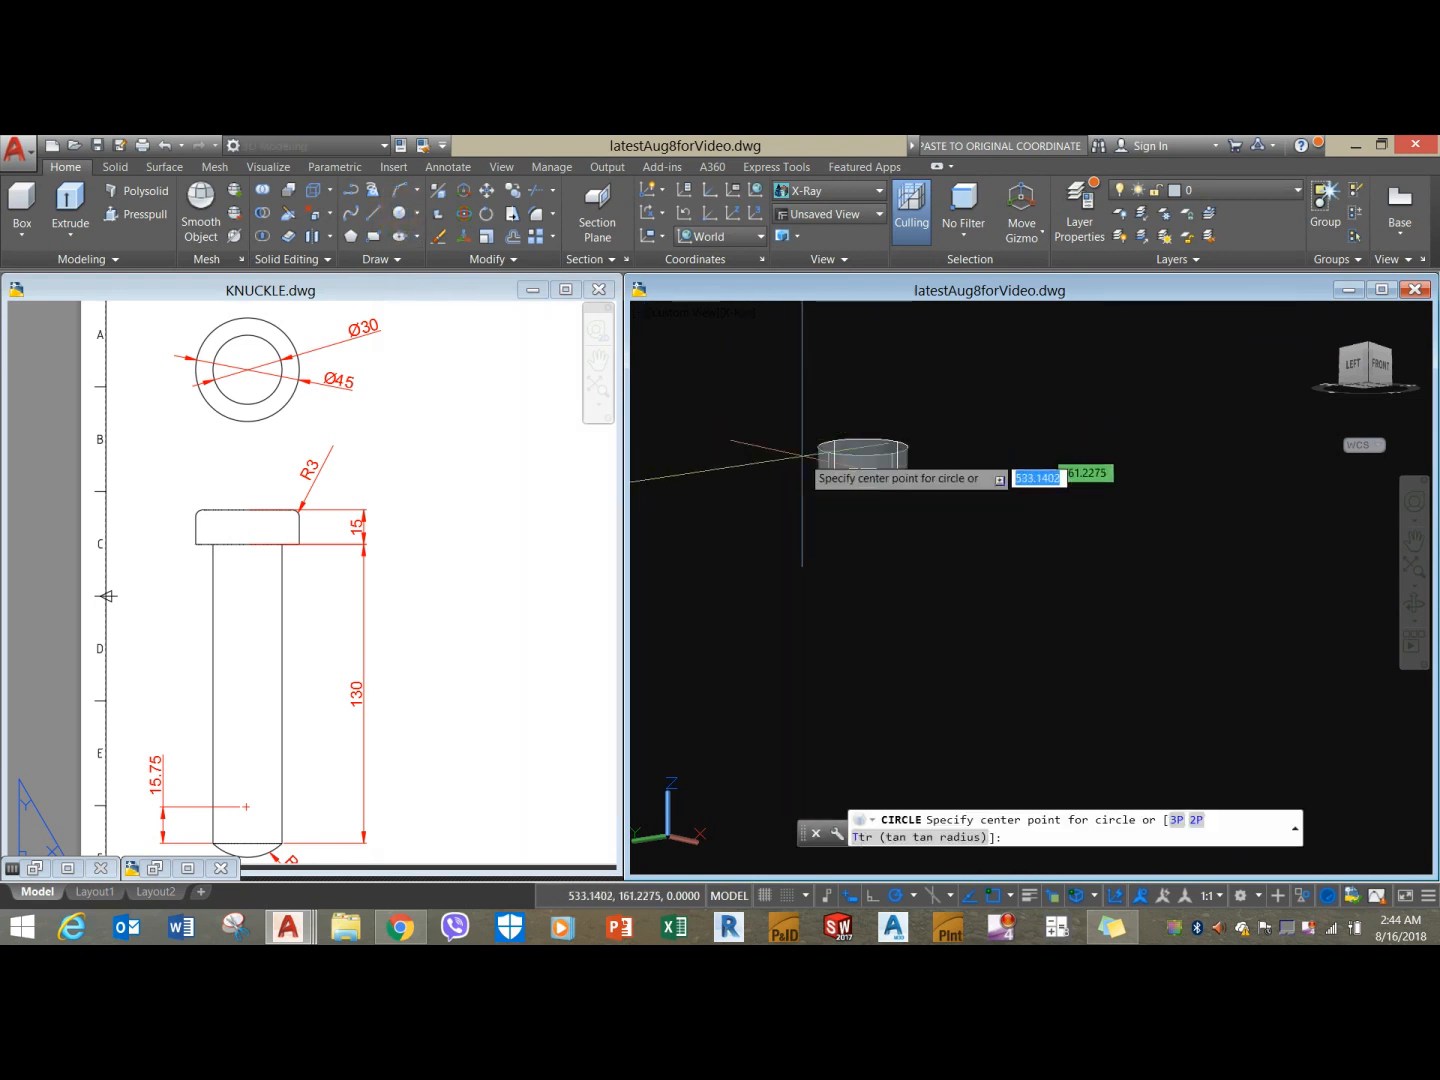
pyautogui.scroll(3, 850, 455)
pyautogui.click(835, 436)
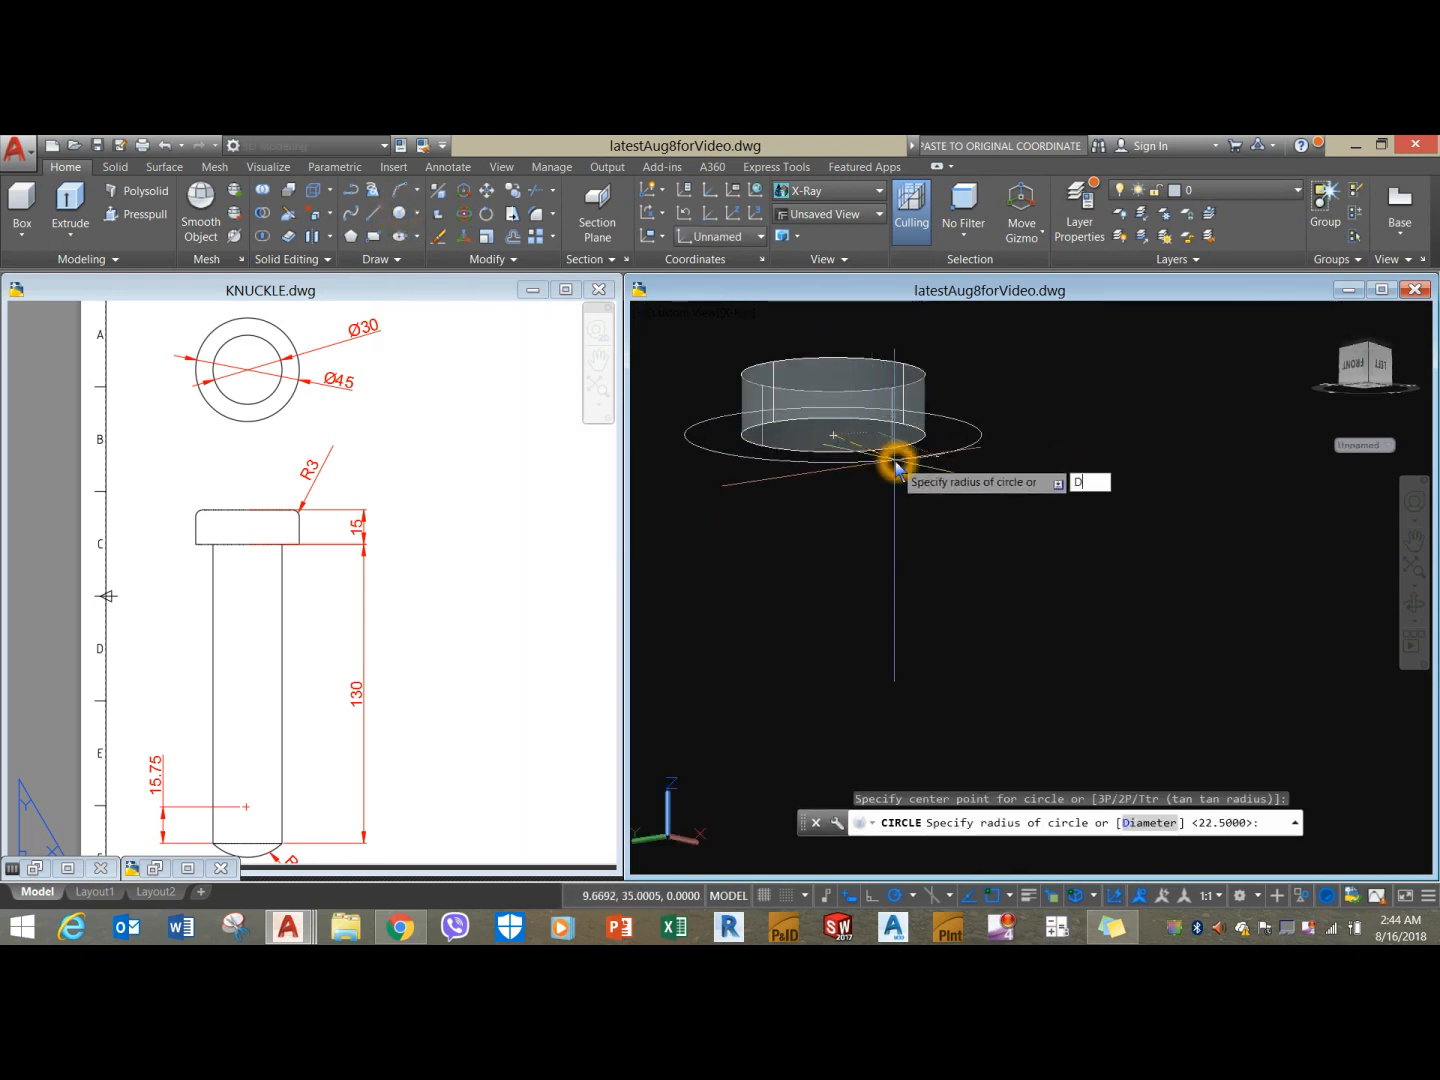
pyautogui.write('D')
pyautogui.press('Return')
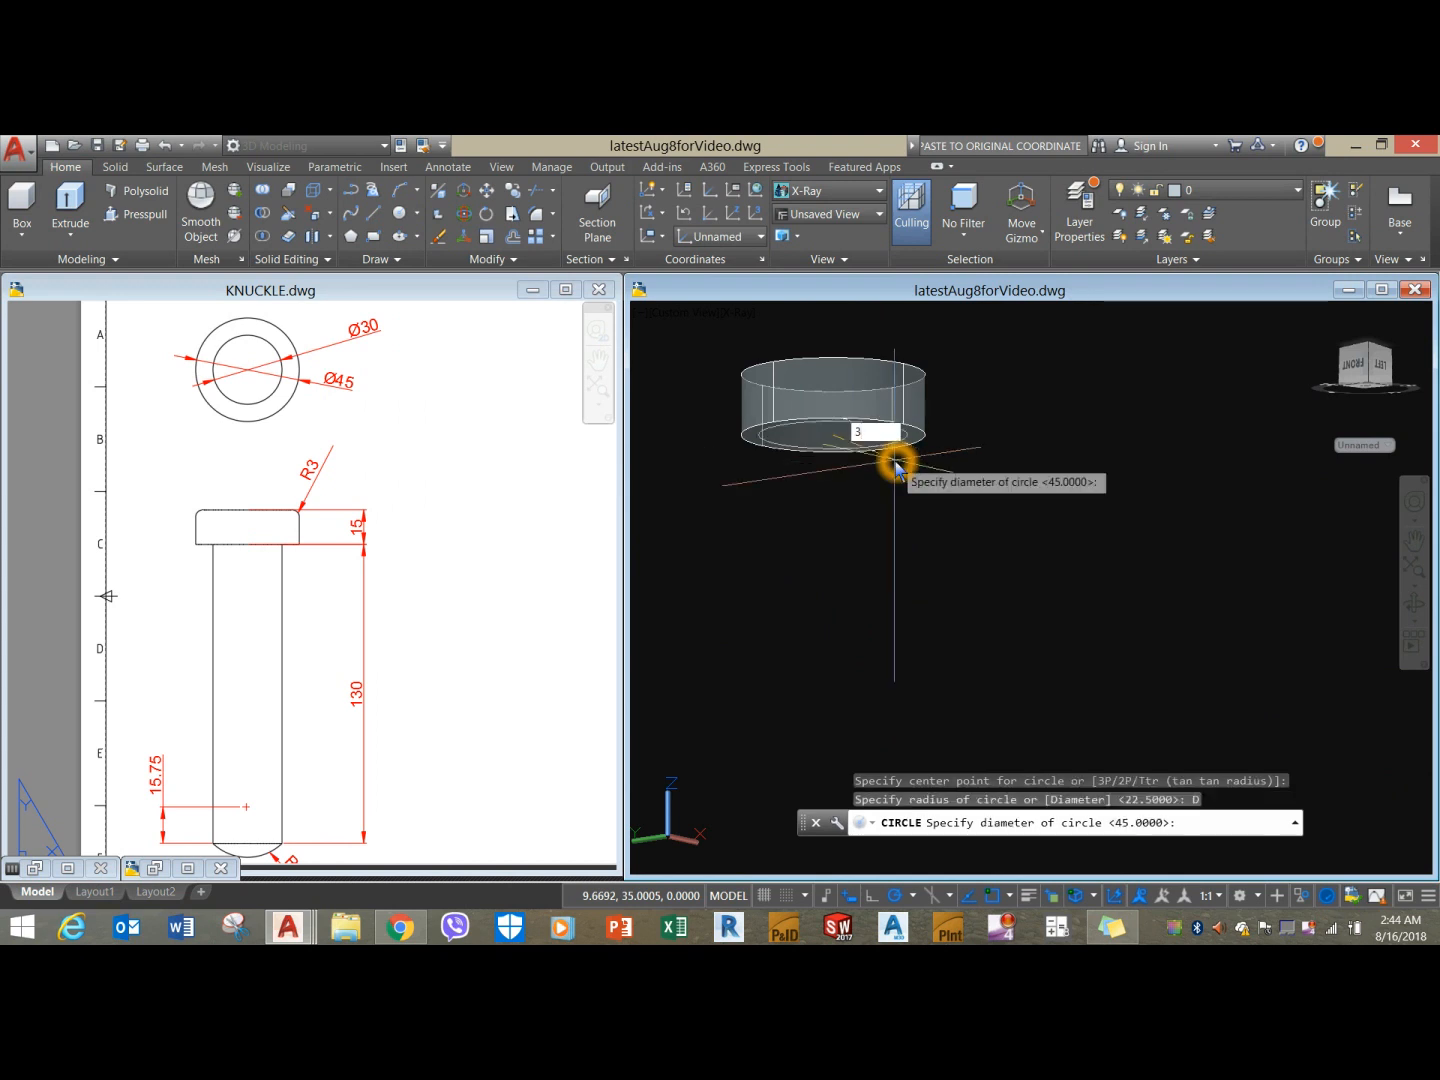
pyautogui.press('Return')
# Extrude the 30 mm circle 130 mm downward from the head to form the pin's shank.
pyautogui.click(877, 432)
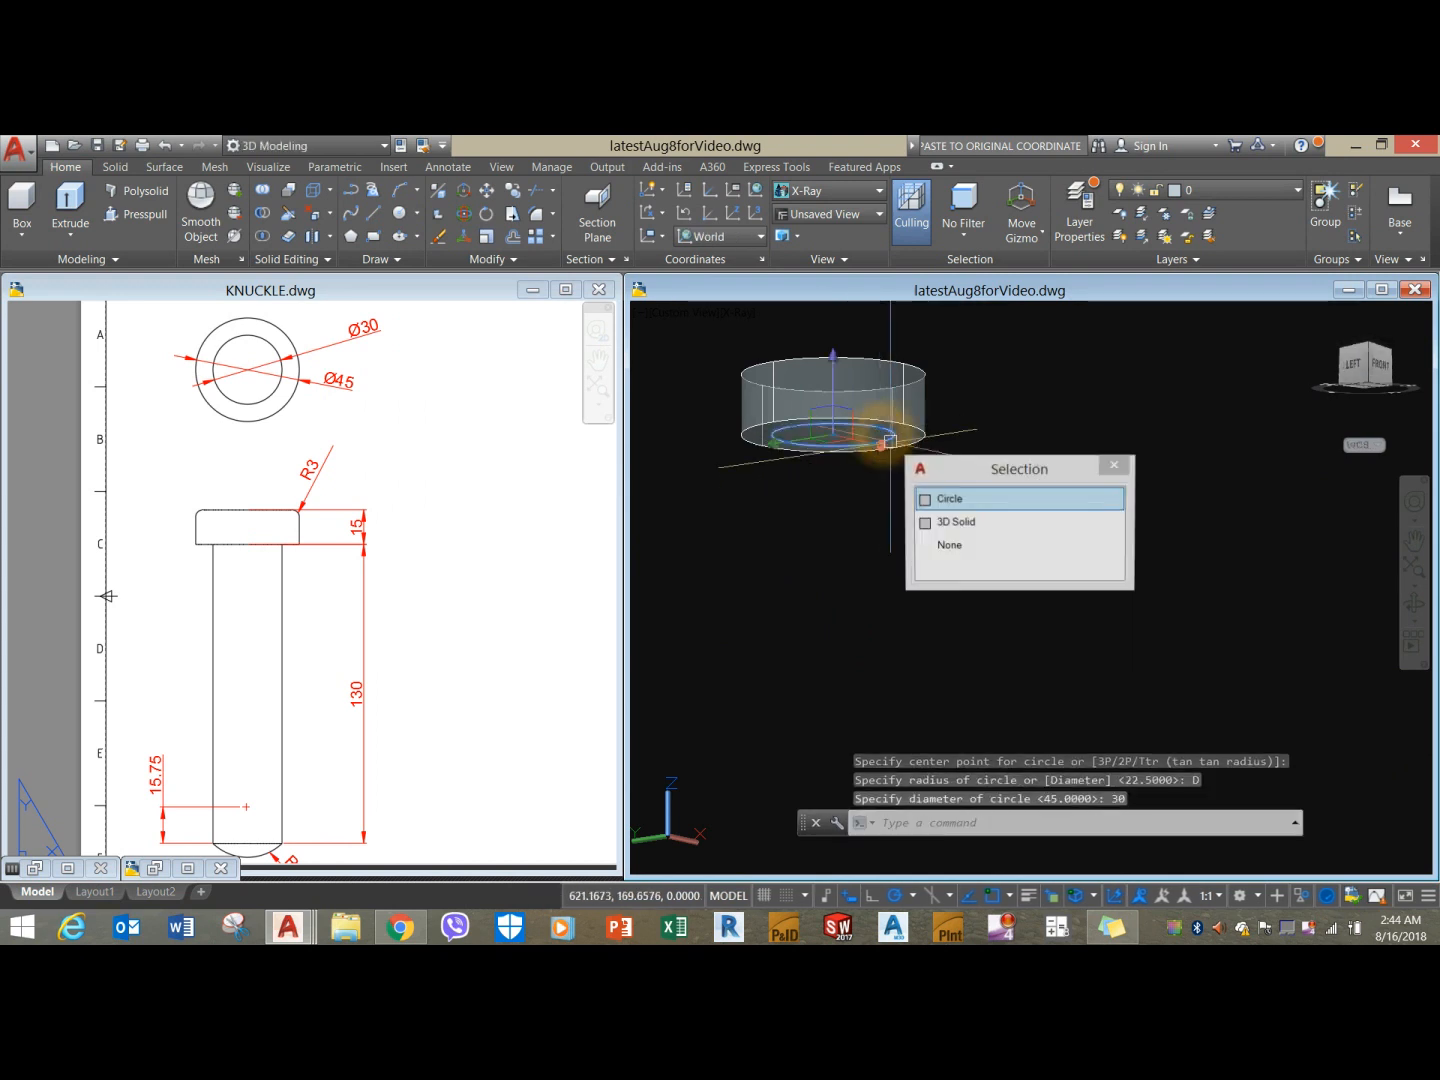
pyautogui.click(70, 205)
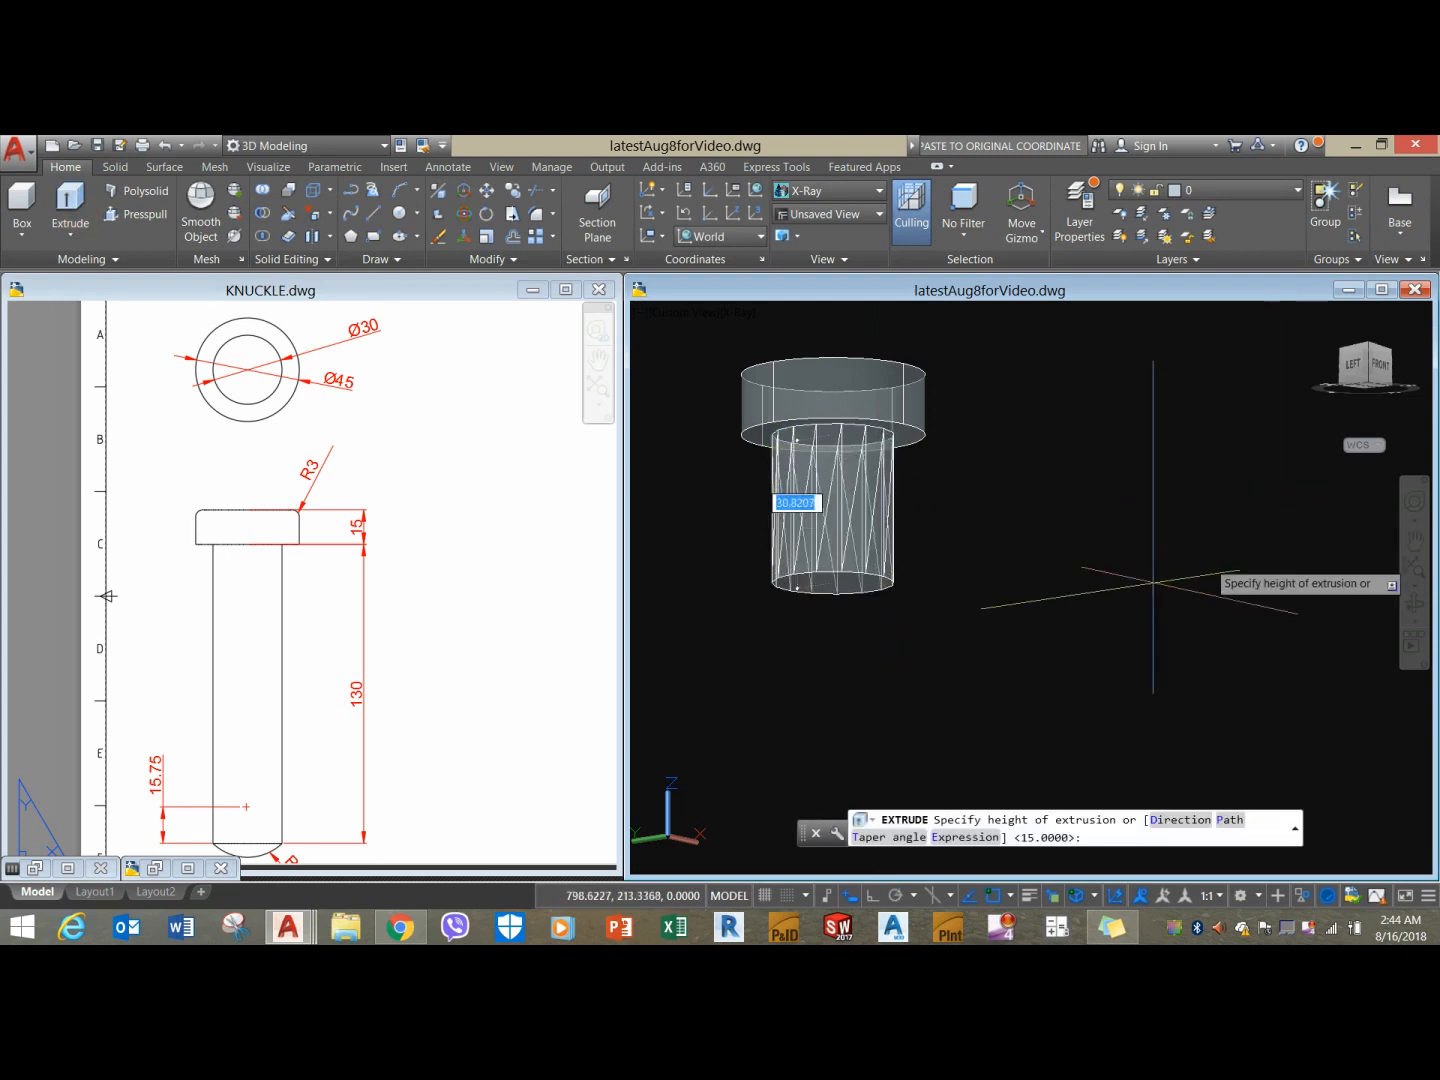
pyautogui.scroll(-2, 1076, 601)
pyautogui.moveTo(1075, 601); pyautogui.dragTo(1039, 581, button='middle')
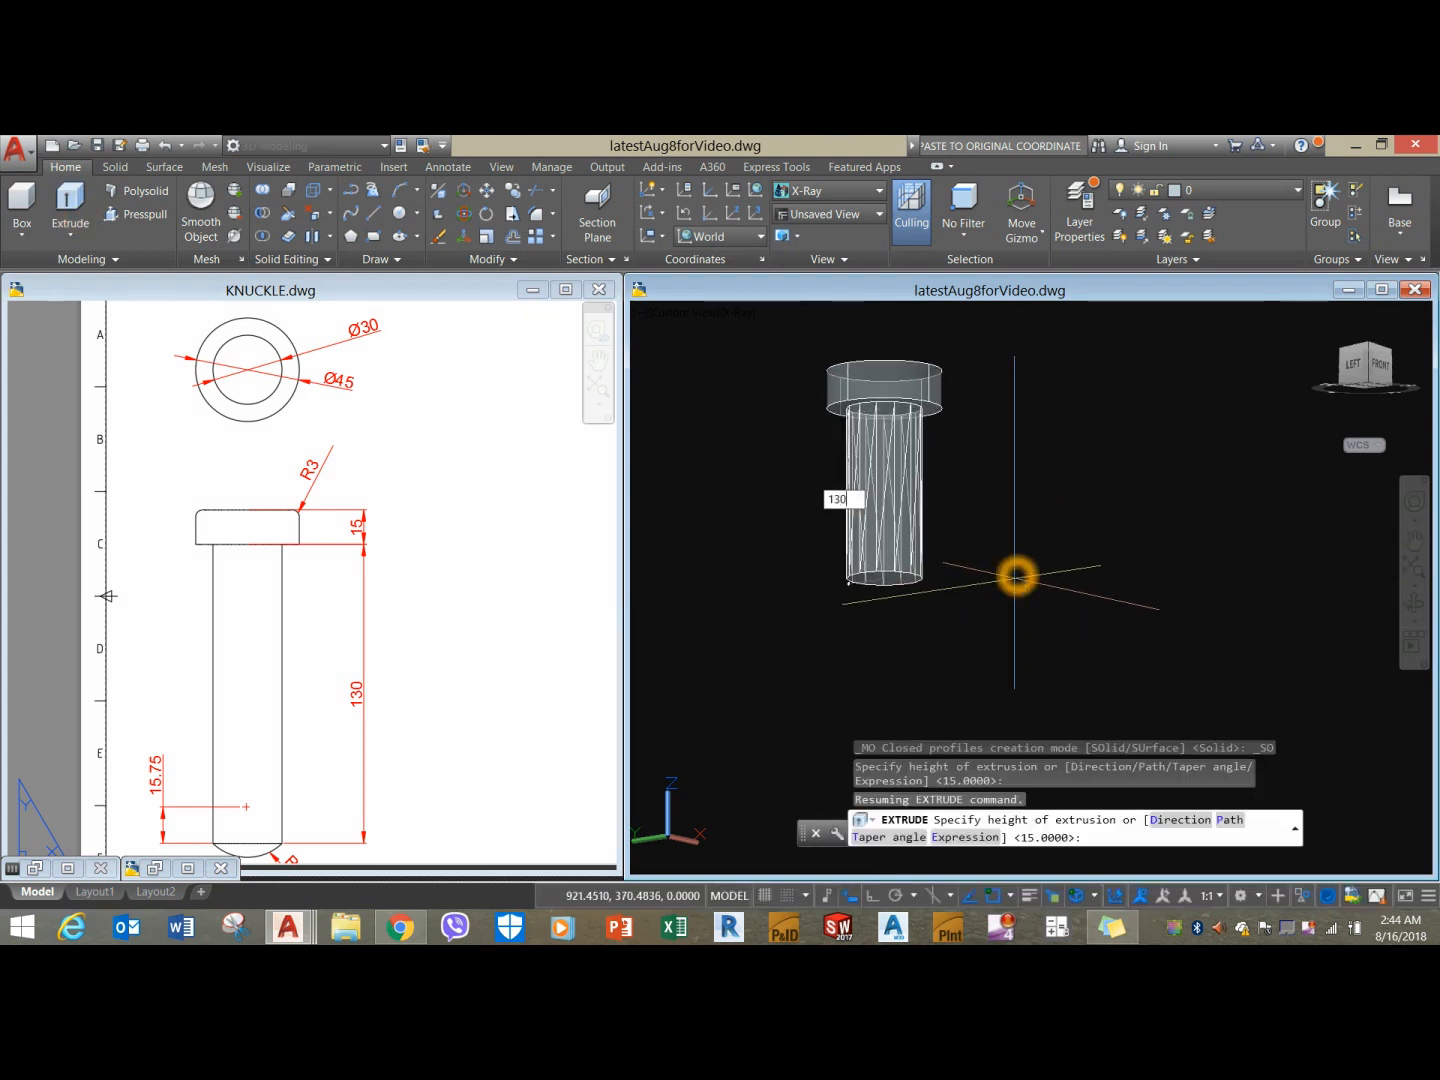
pyautogui.write('130')
pyautogui.press('Return')
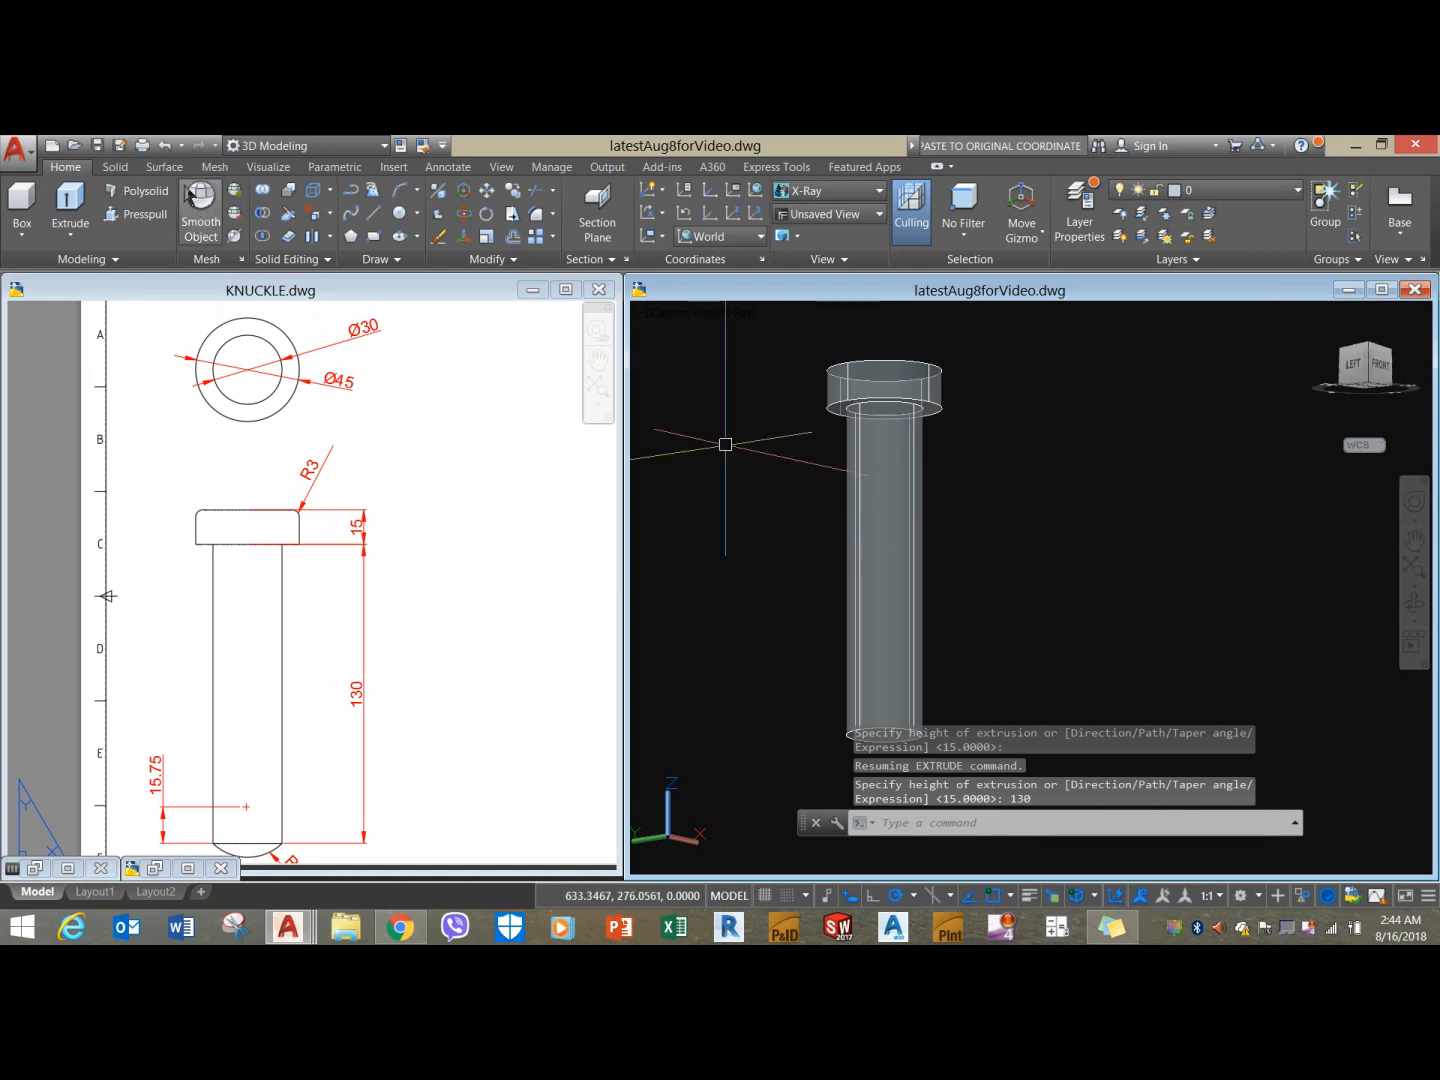
# Fillet the upper circular edge of the pin head with a 3 mm radius.
pyautogui.click(118, 170)
pyautogui.click(679, 205)
pyautogui.click(1134, 825)
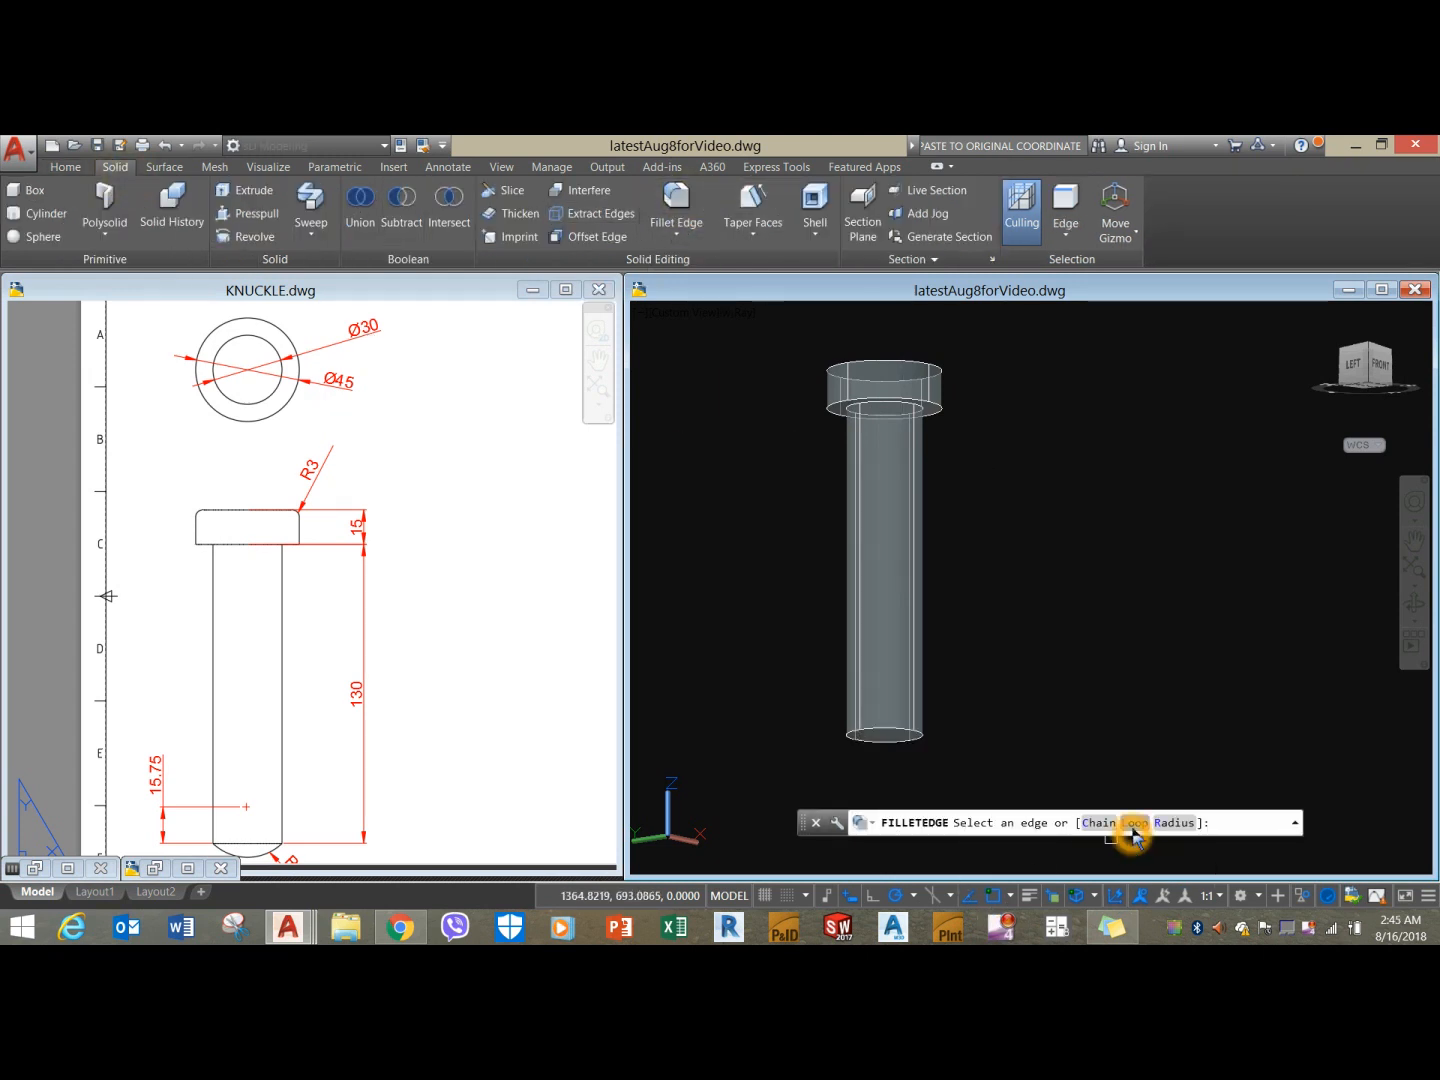
pyautogui.click(1175, 824)
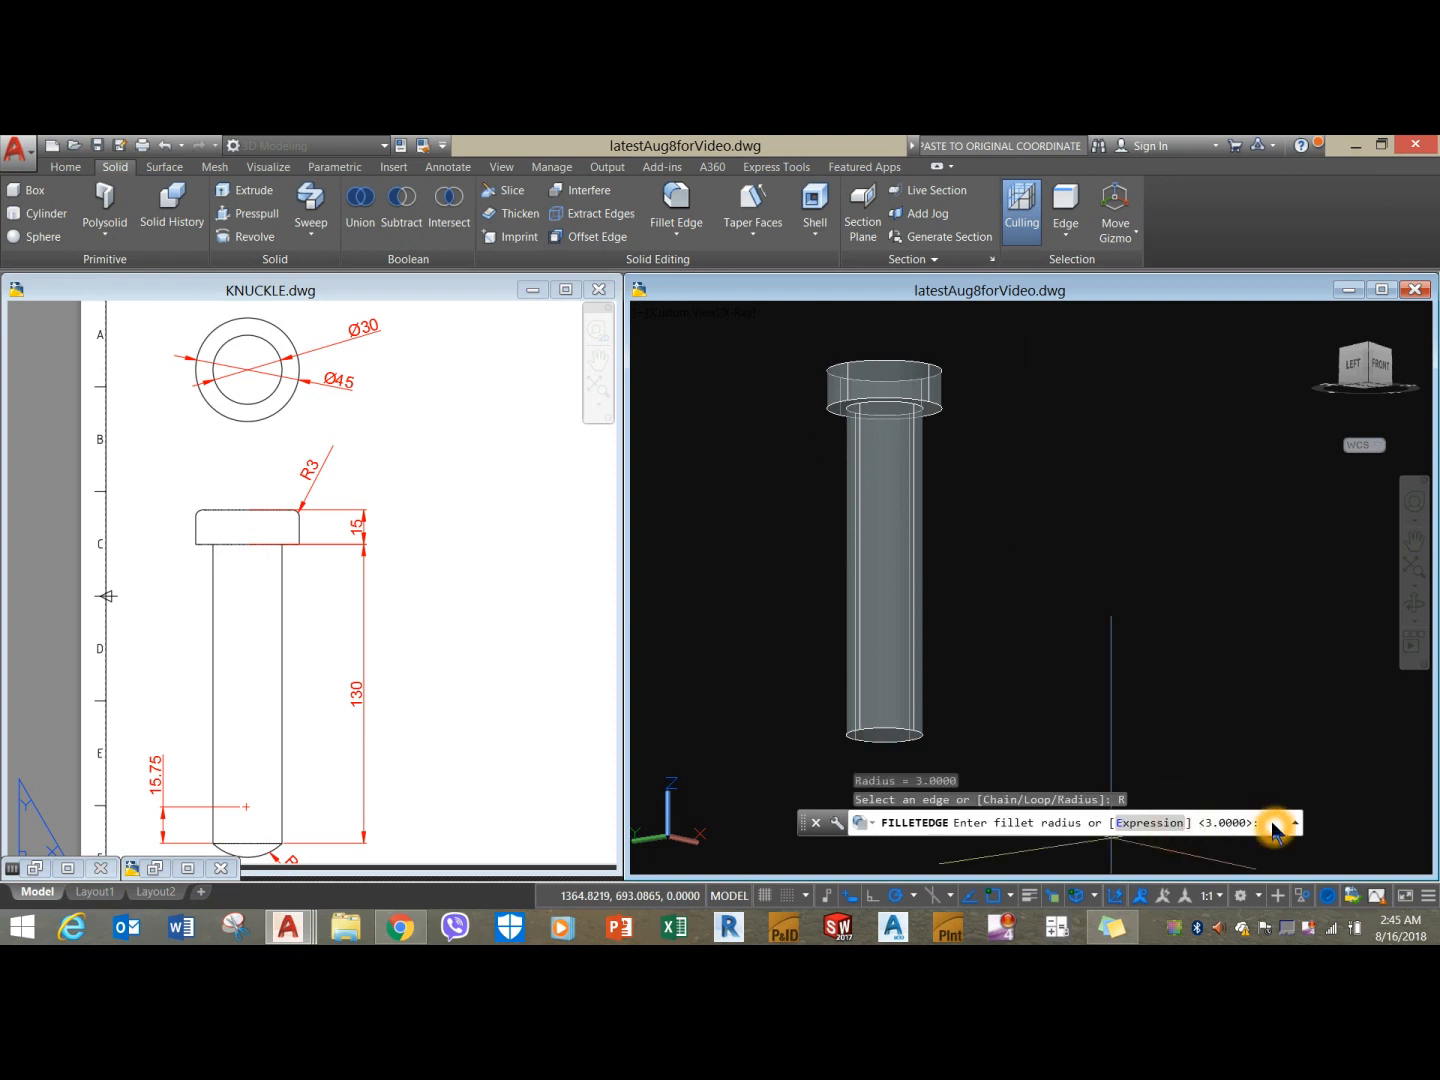
pyautogui.write('3')
pyautogui.press('Return')
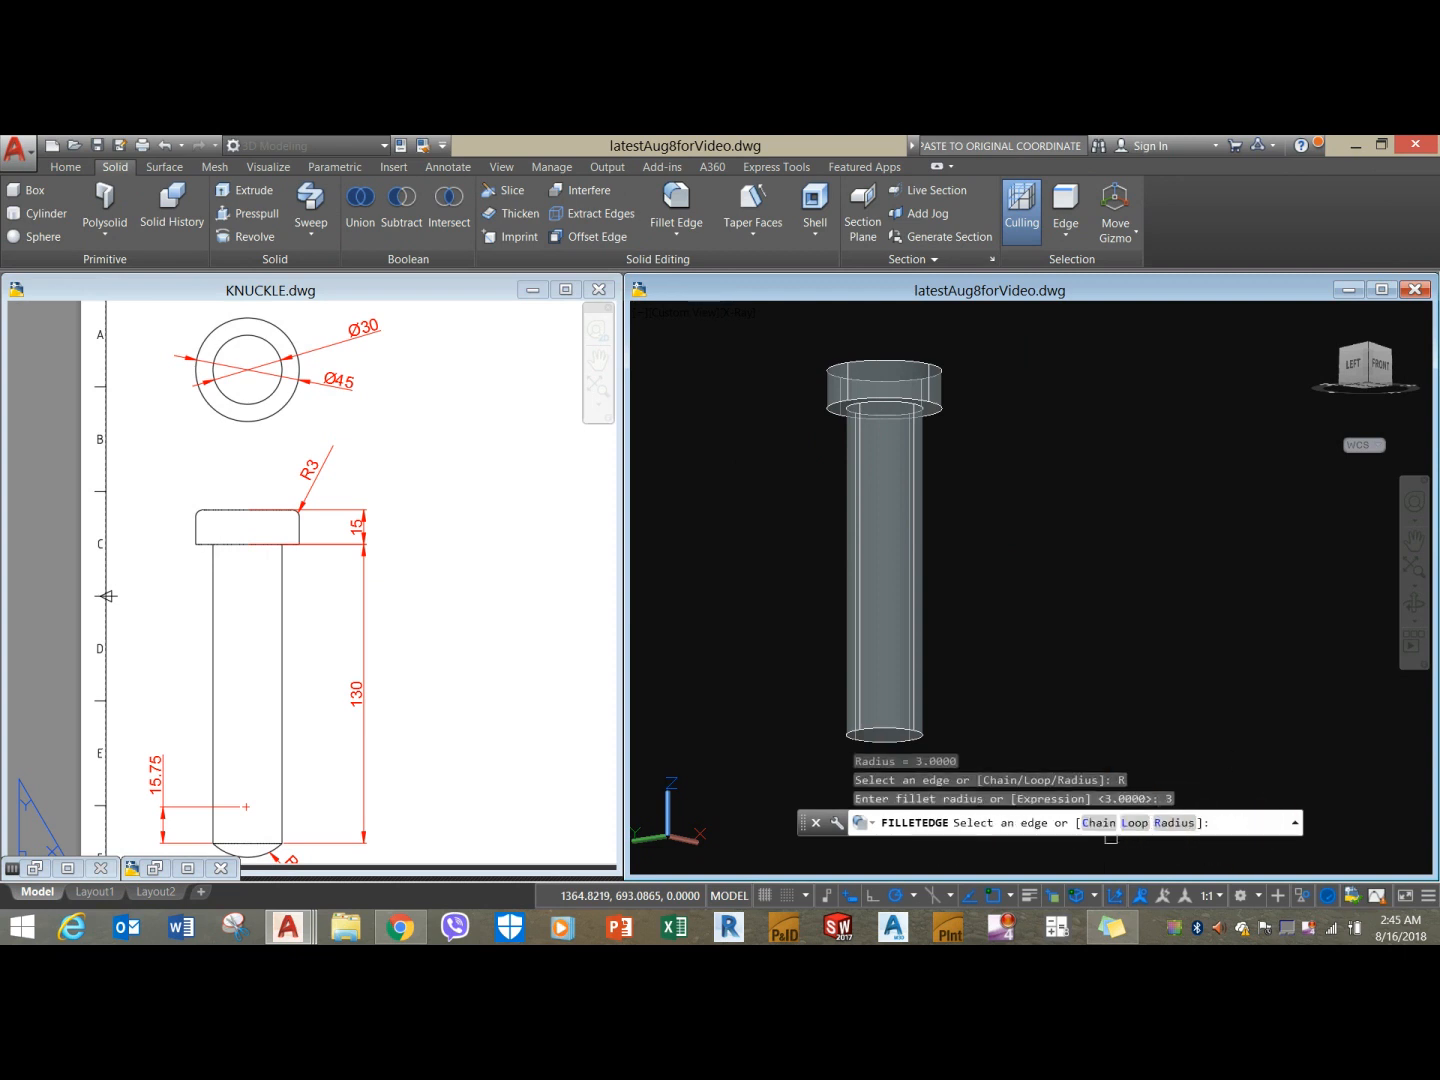
pyautogui.click(926, 365)
pyautogui.rightClick(1021, 372)
pyautogui.click(1038, 383)
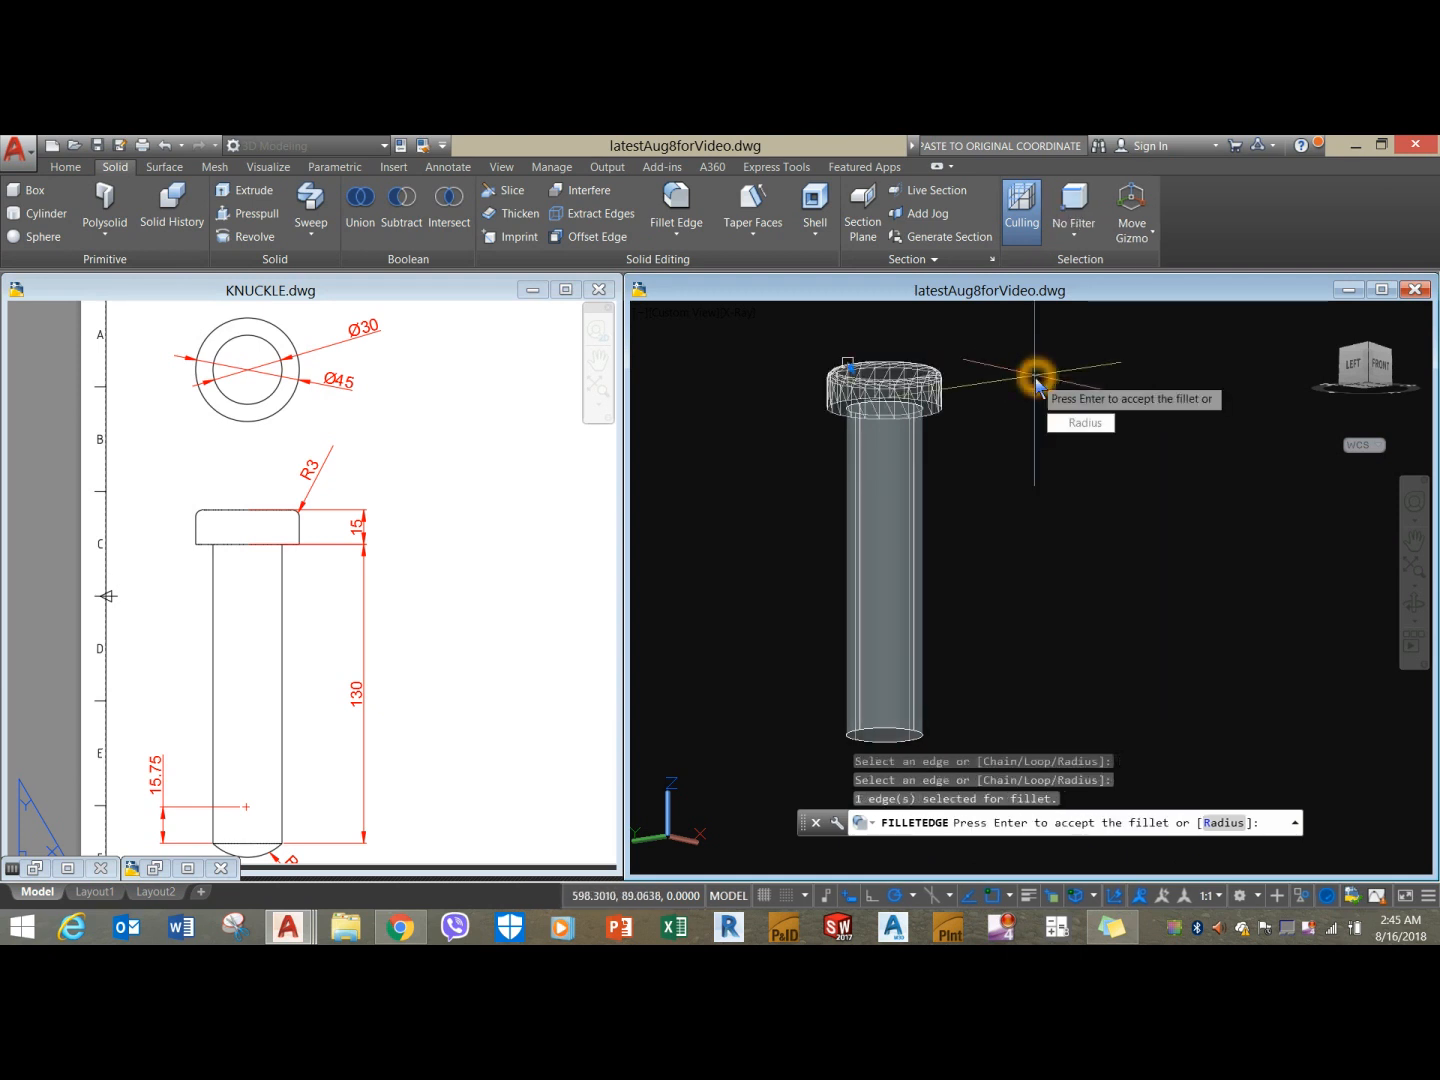
pyautogui.rightClick(1051, 386)
pyautogui.click(1064, 392)
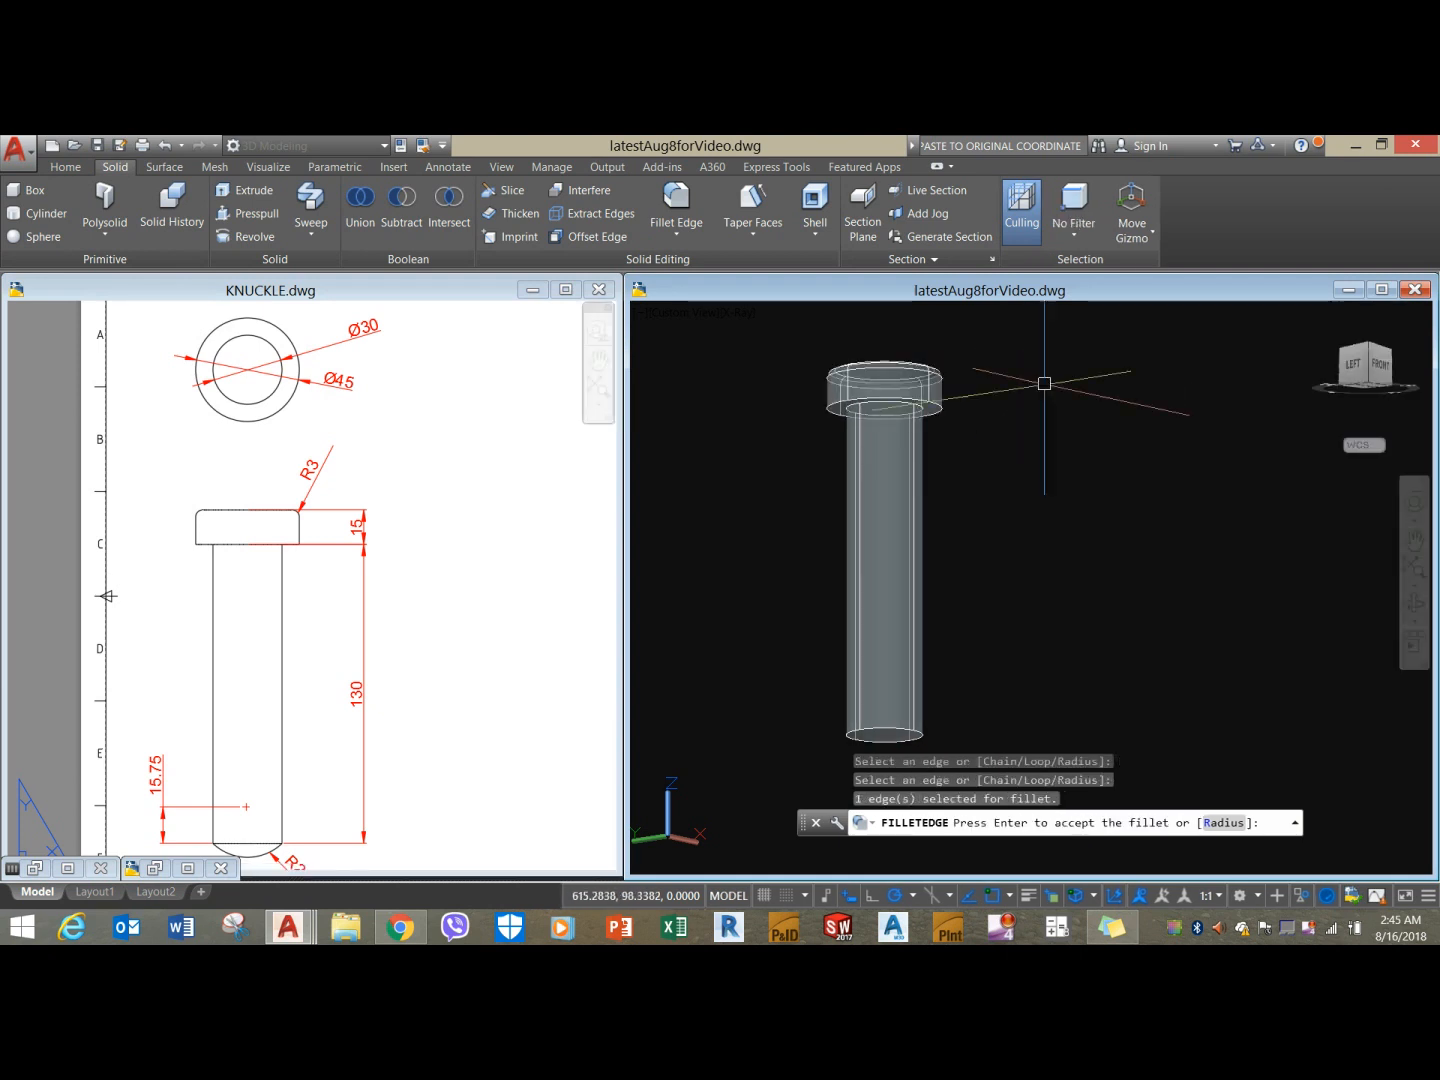
# Switch the pin model to the Front view, with the rounded end's dimensions in KNUCKLE.dwg as reference.
pyautogui.click(684, 314)
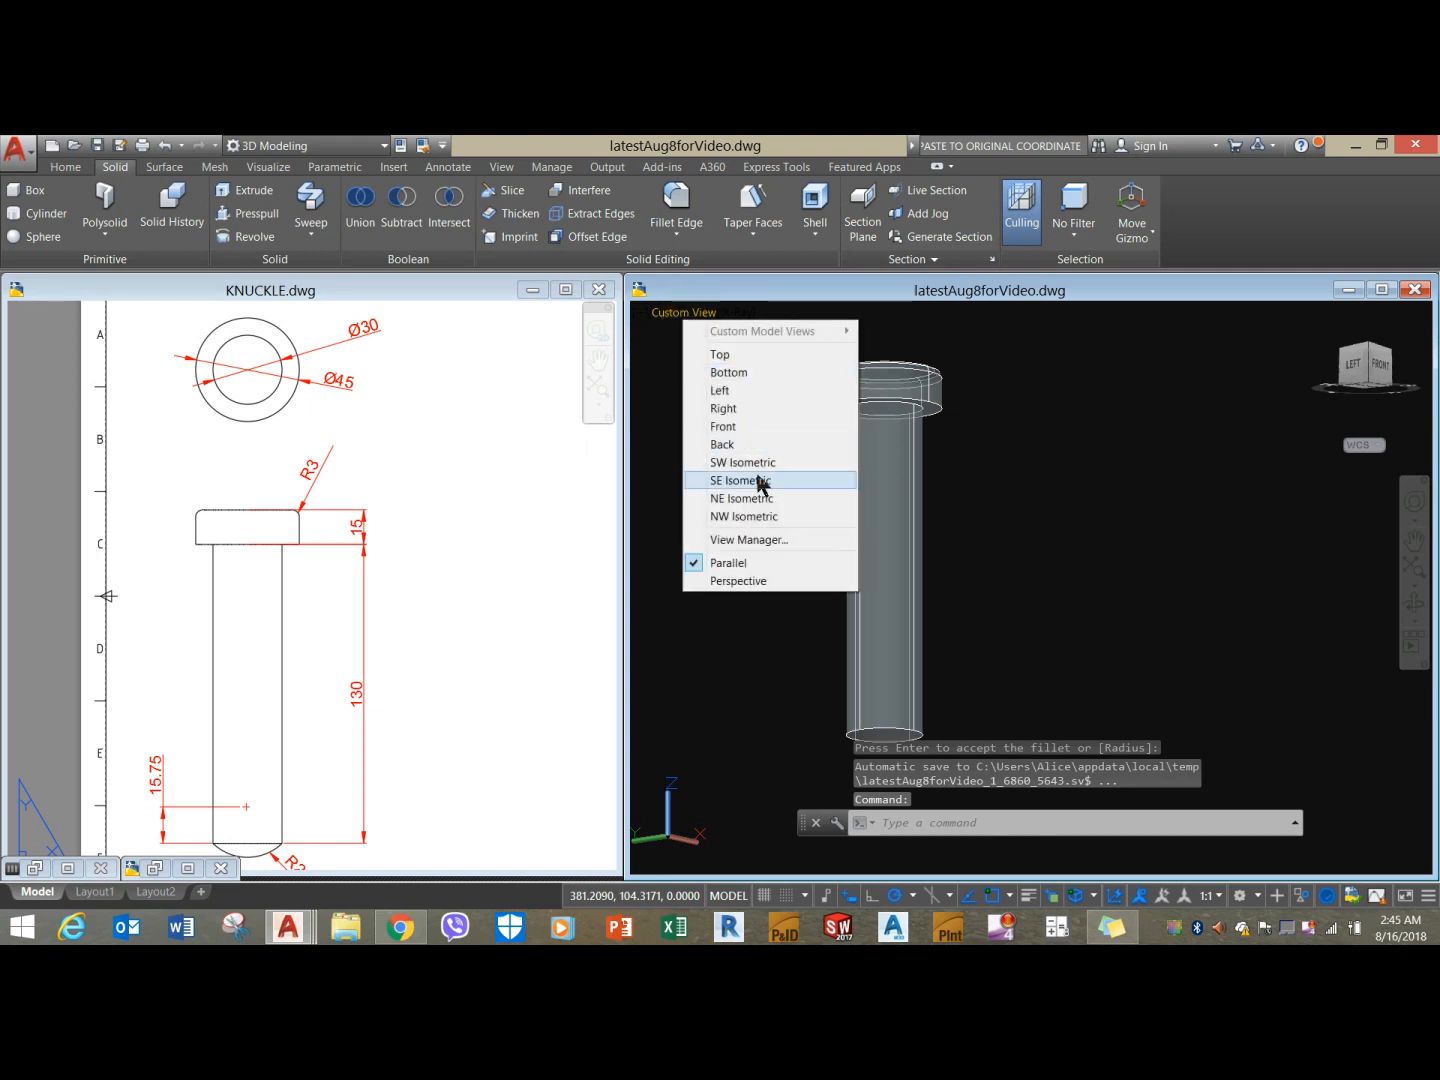
pyautogui.click(744, 430)
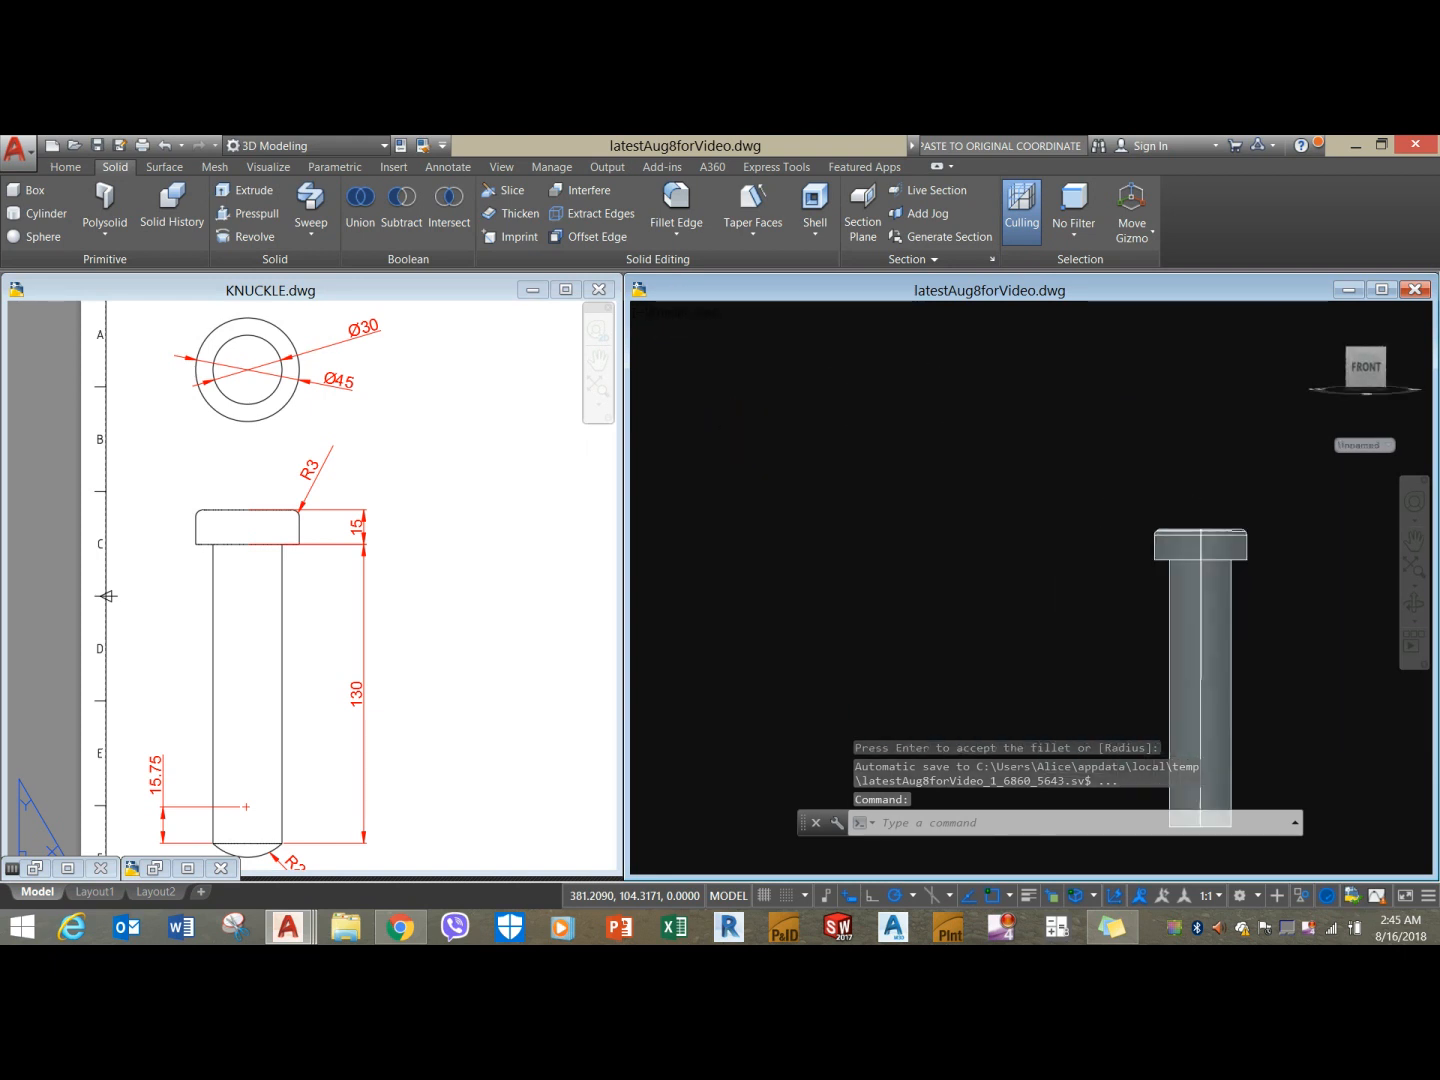
pyautogui.moveTo(1031, 656); pyautogui.dragTo(889, 572, button='middle')
pyautogui.click(489, 732)
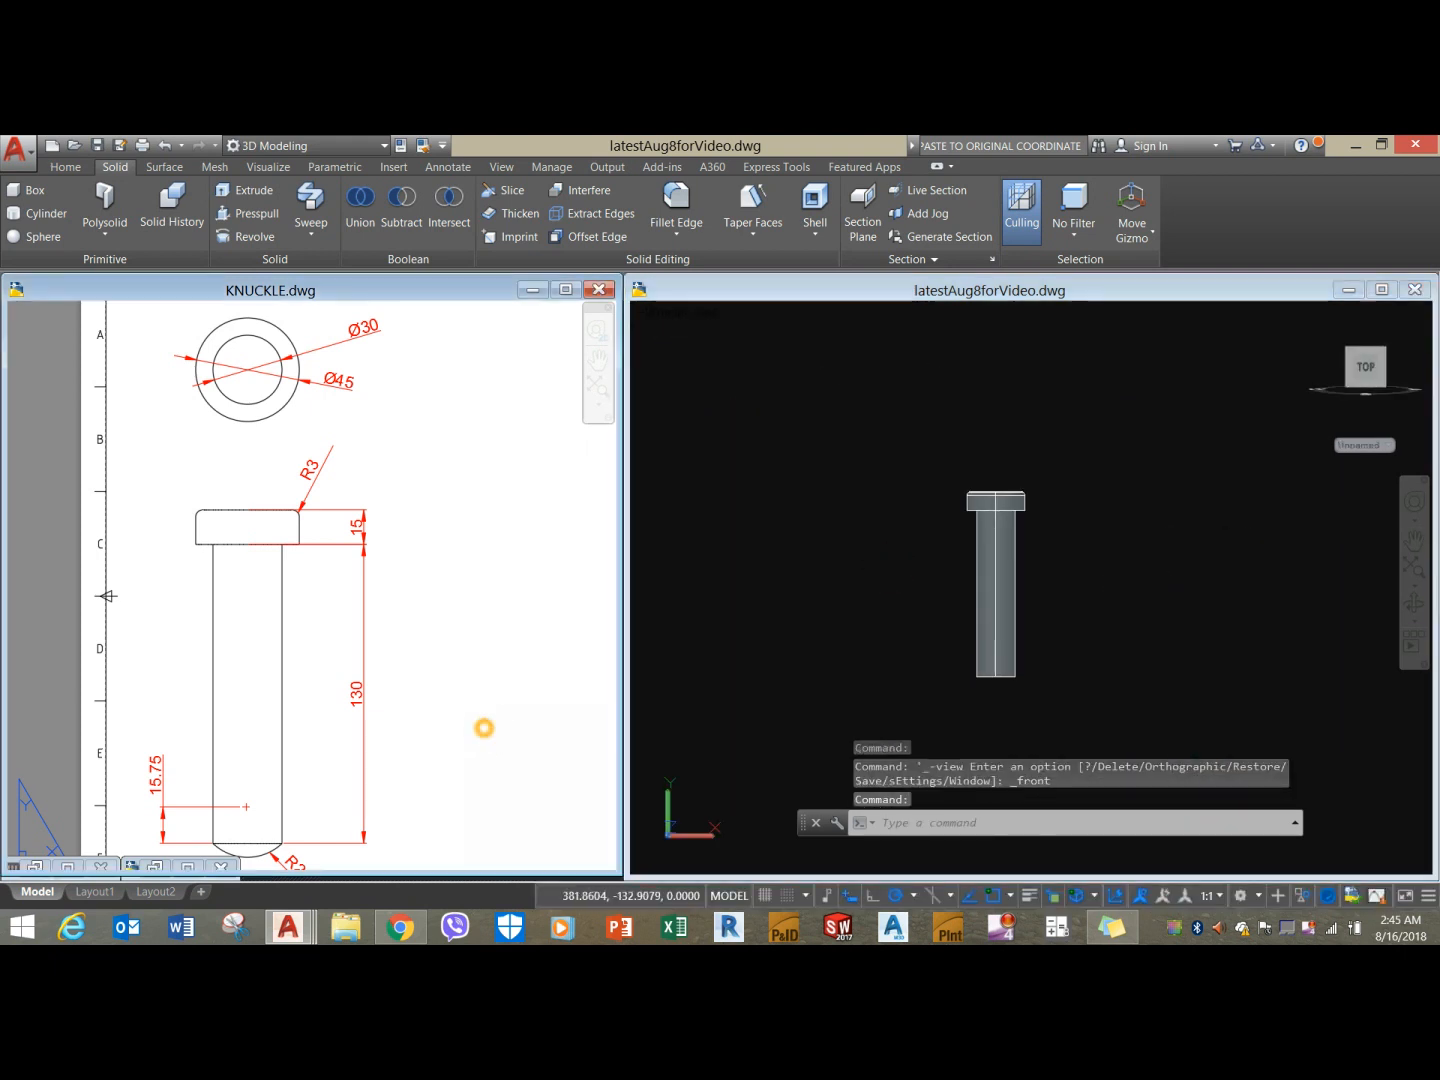
pyautogui.moveTo(481, 710); pyautogui.dragTo(466, 634, button='middle')
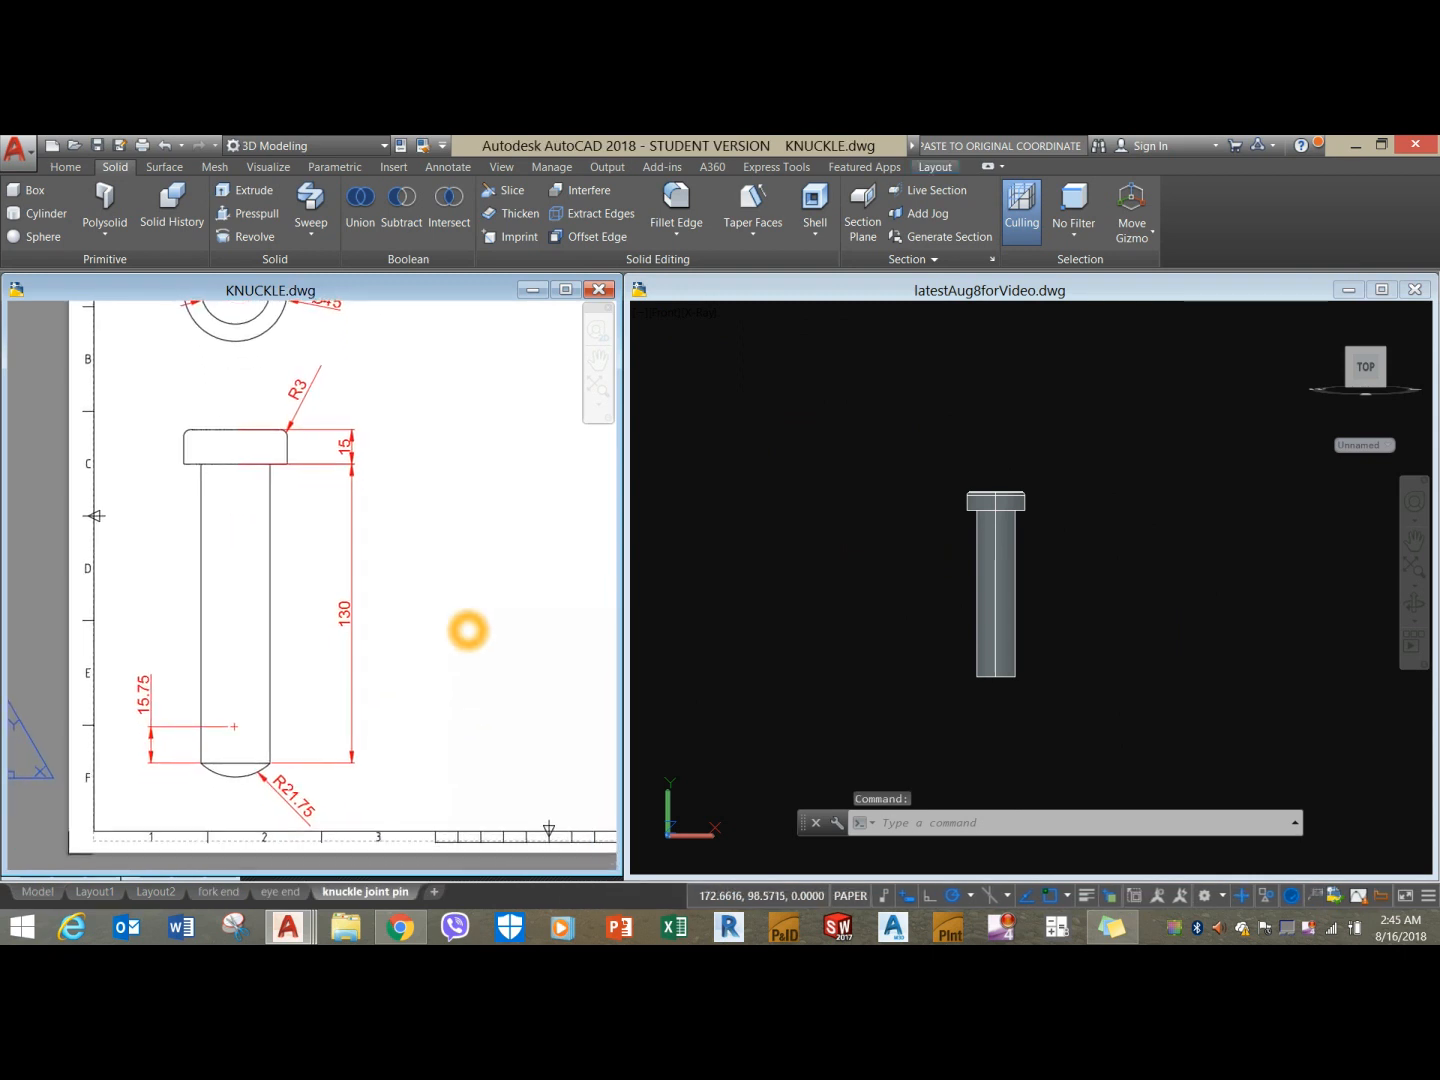
pyautogui.click(812, 629)
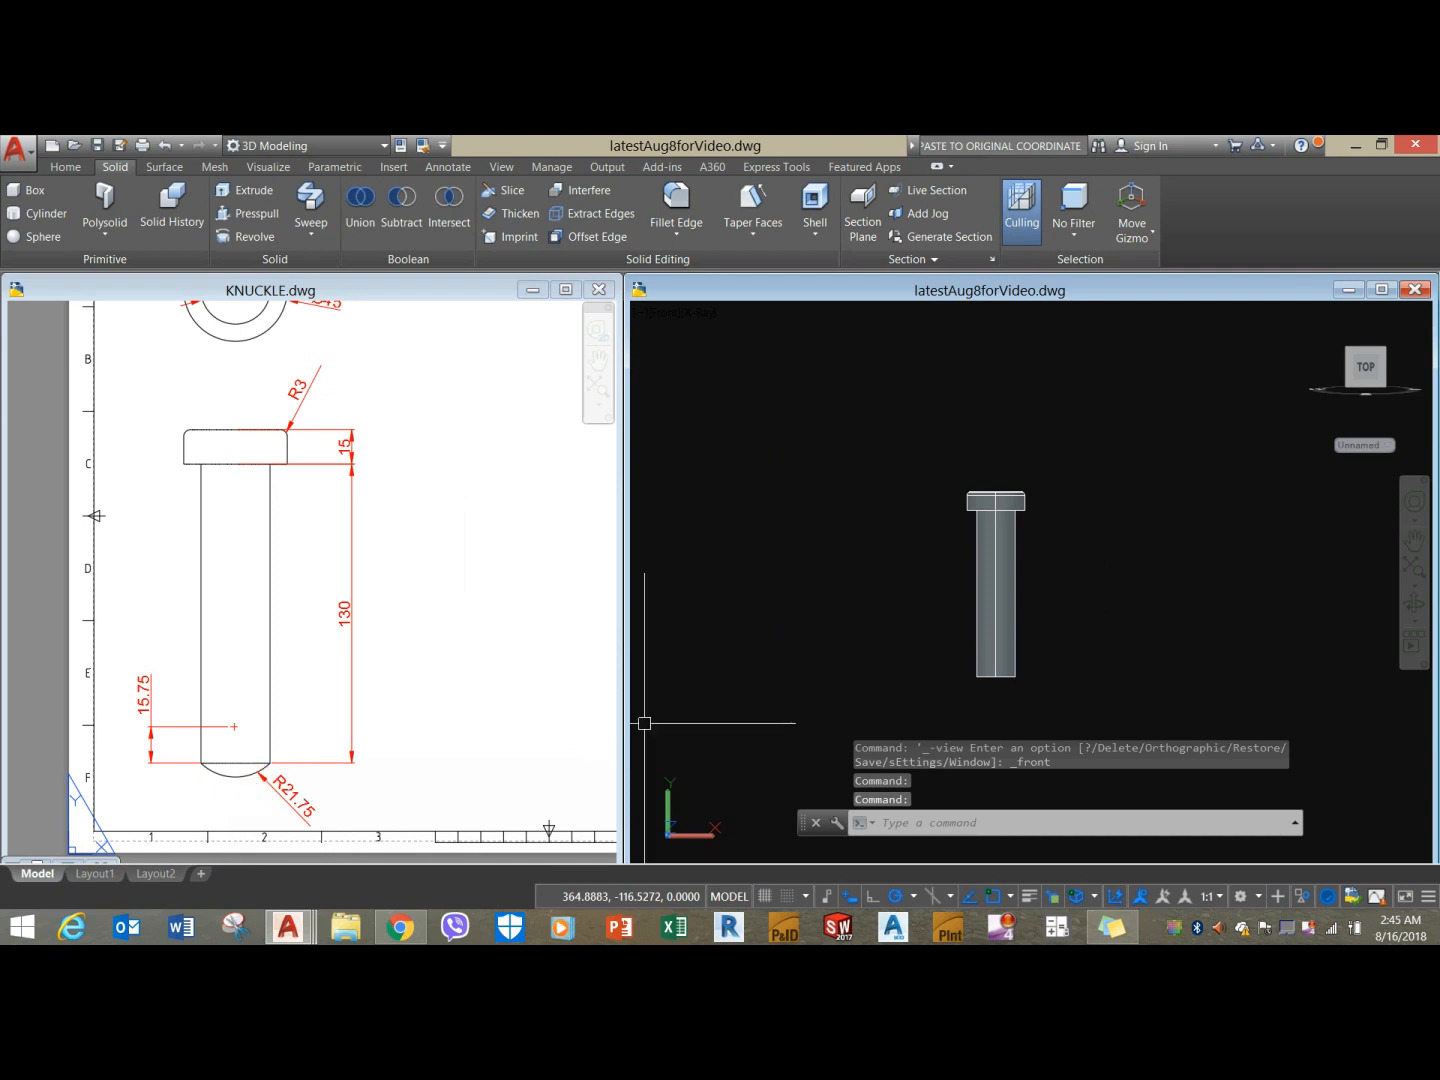
pyautogui.moveTo(1115, 630); pyautogui.dragTo(878, 624, button='middle')
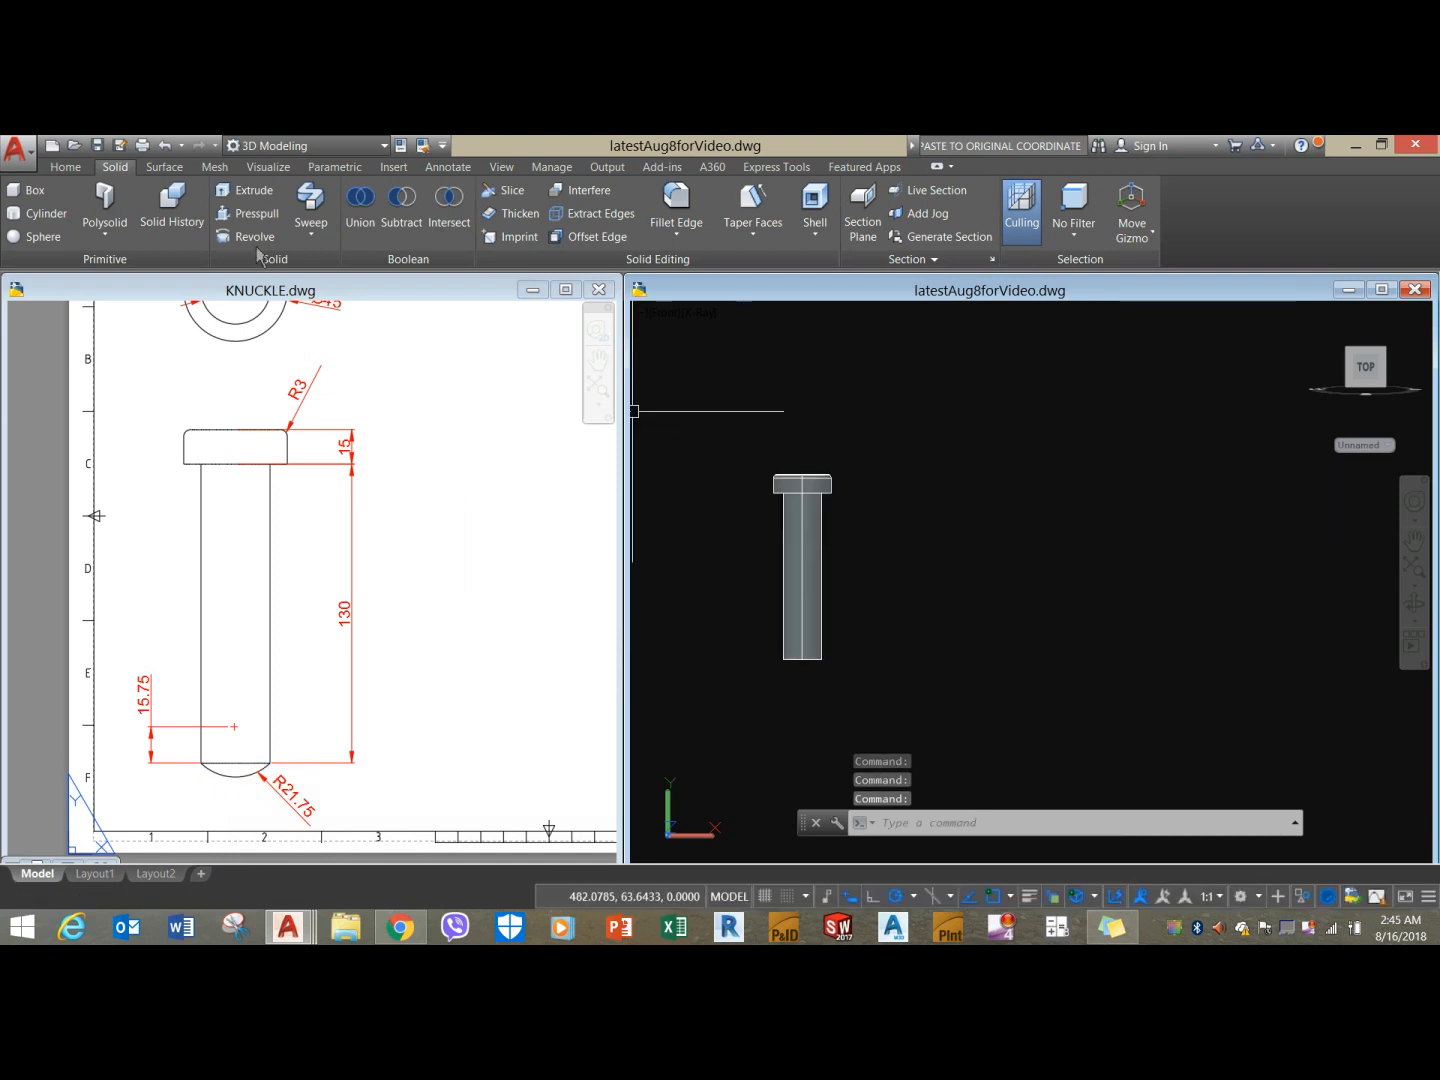
# Draw a vertical line 15.75 mm long downward in the empty space beside the pin's lower end.
pyautogui.click(65, 167)
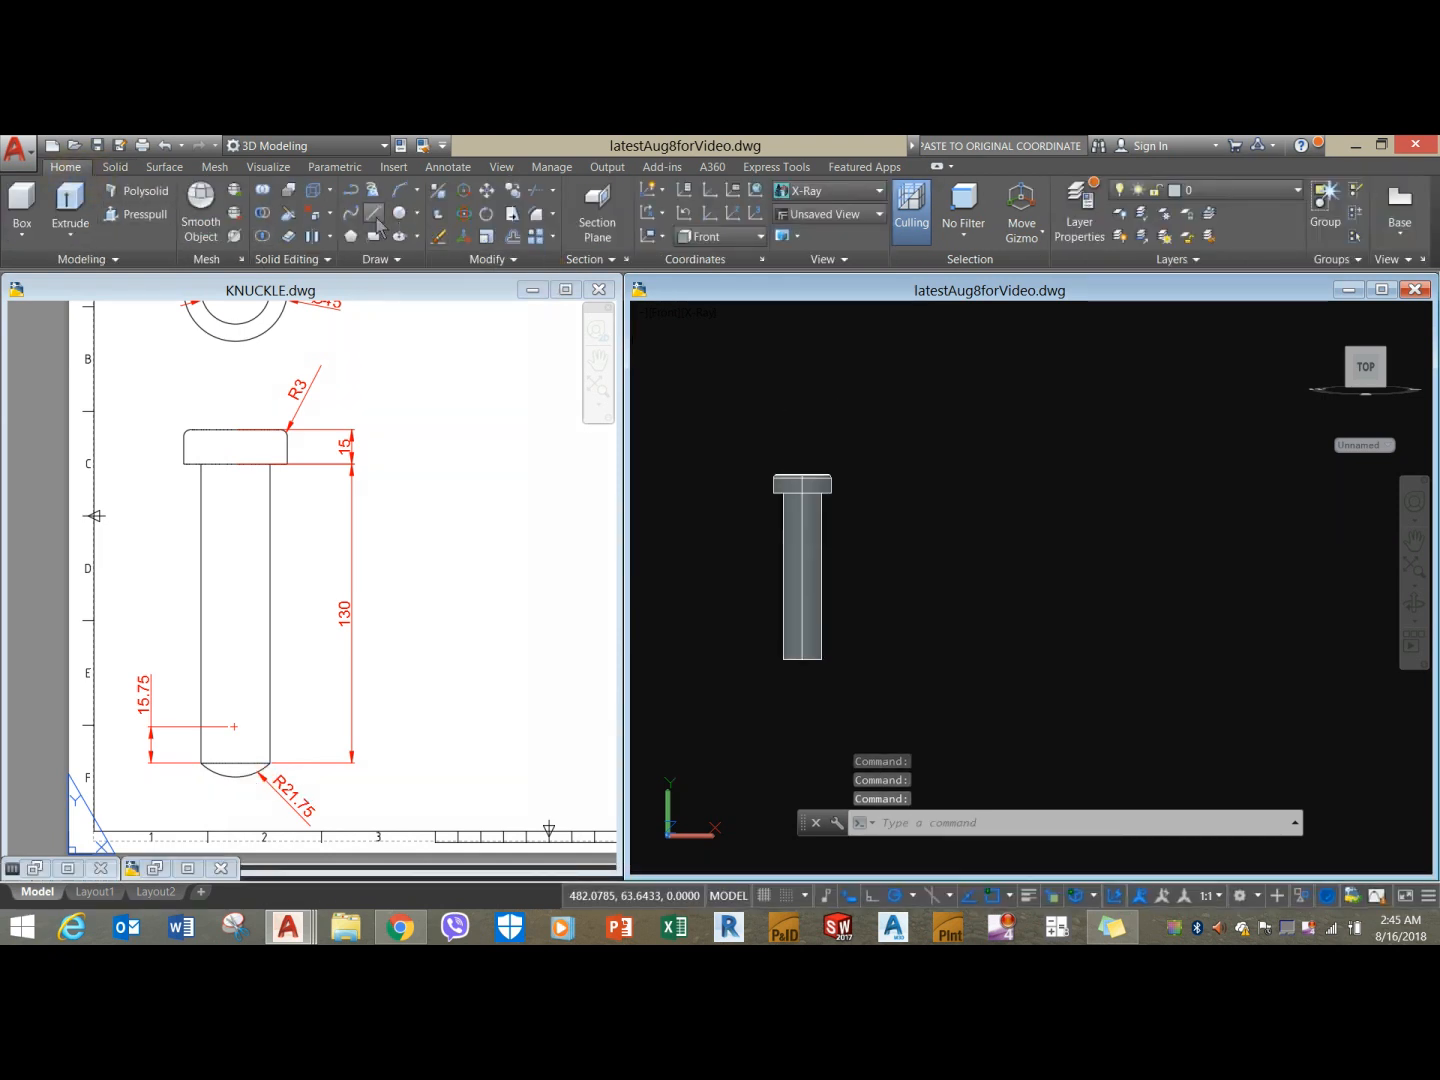
pyautogui.click(378, 221)
pyautogui.click(942, 620)
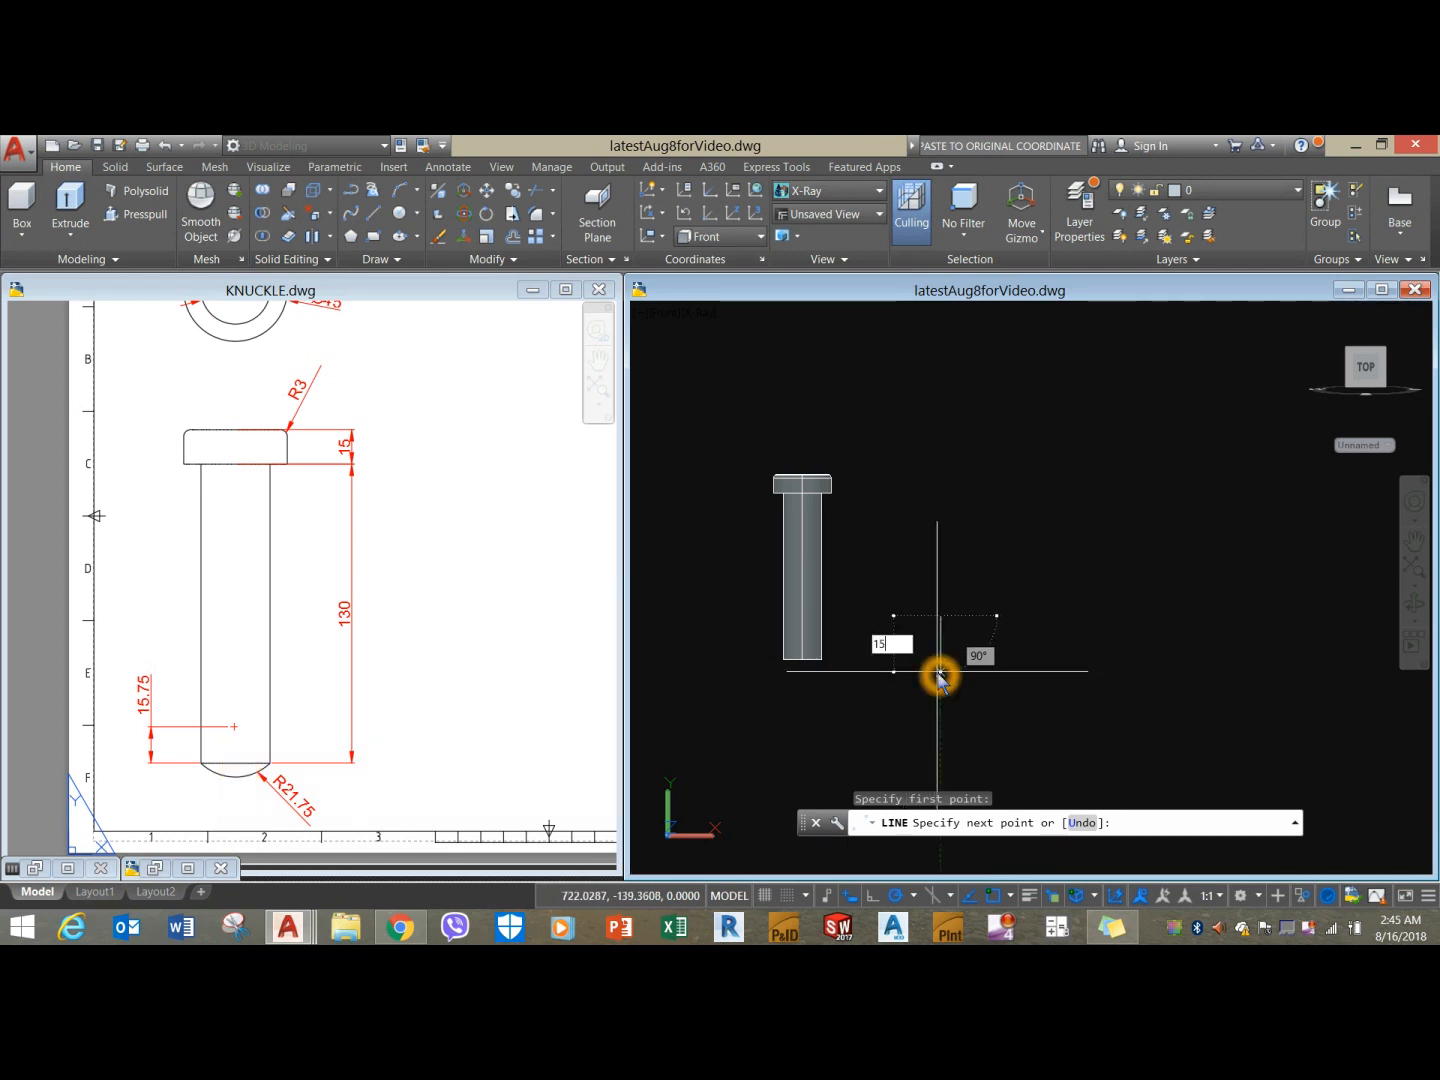
pyautogui.press('Return')
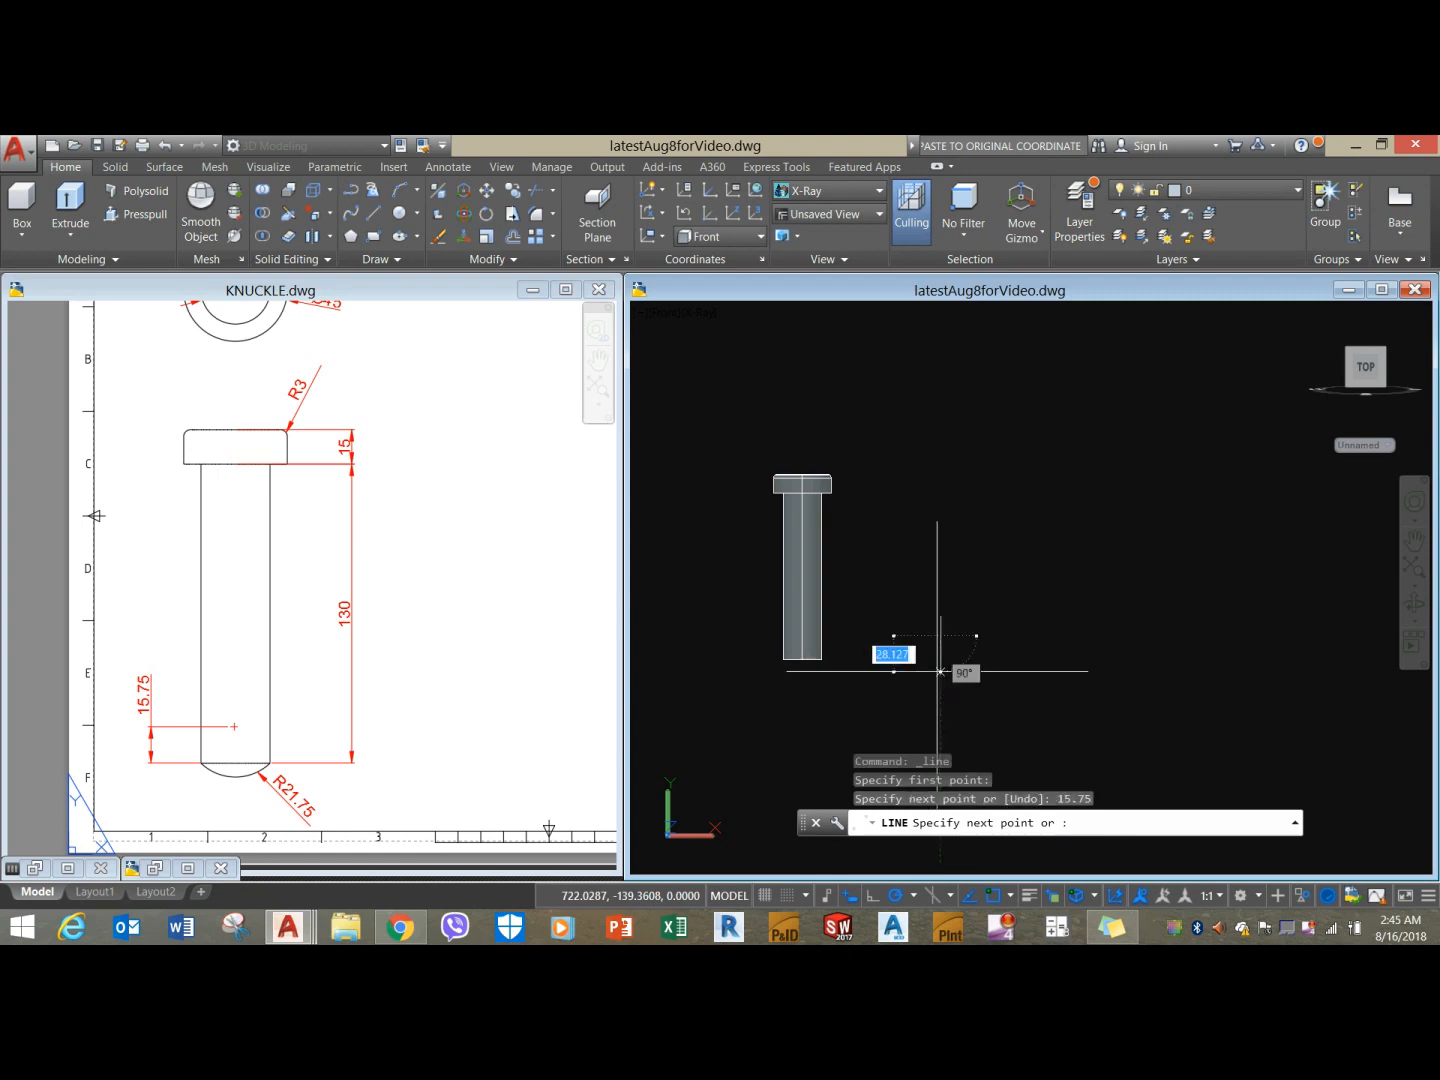
pyautogui.rightClick(982, 628)
pyautogui.click(1021, 632)
# Draw a circle of radius 21.75 mm centred on the upper end of the 15.75 mm vertical line.
pyautogui.scroll(4, 935, 638)
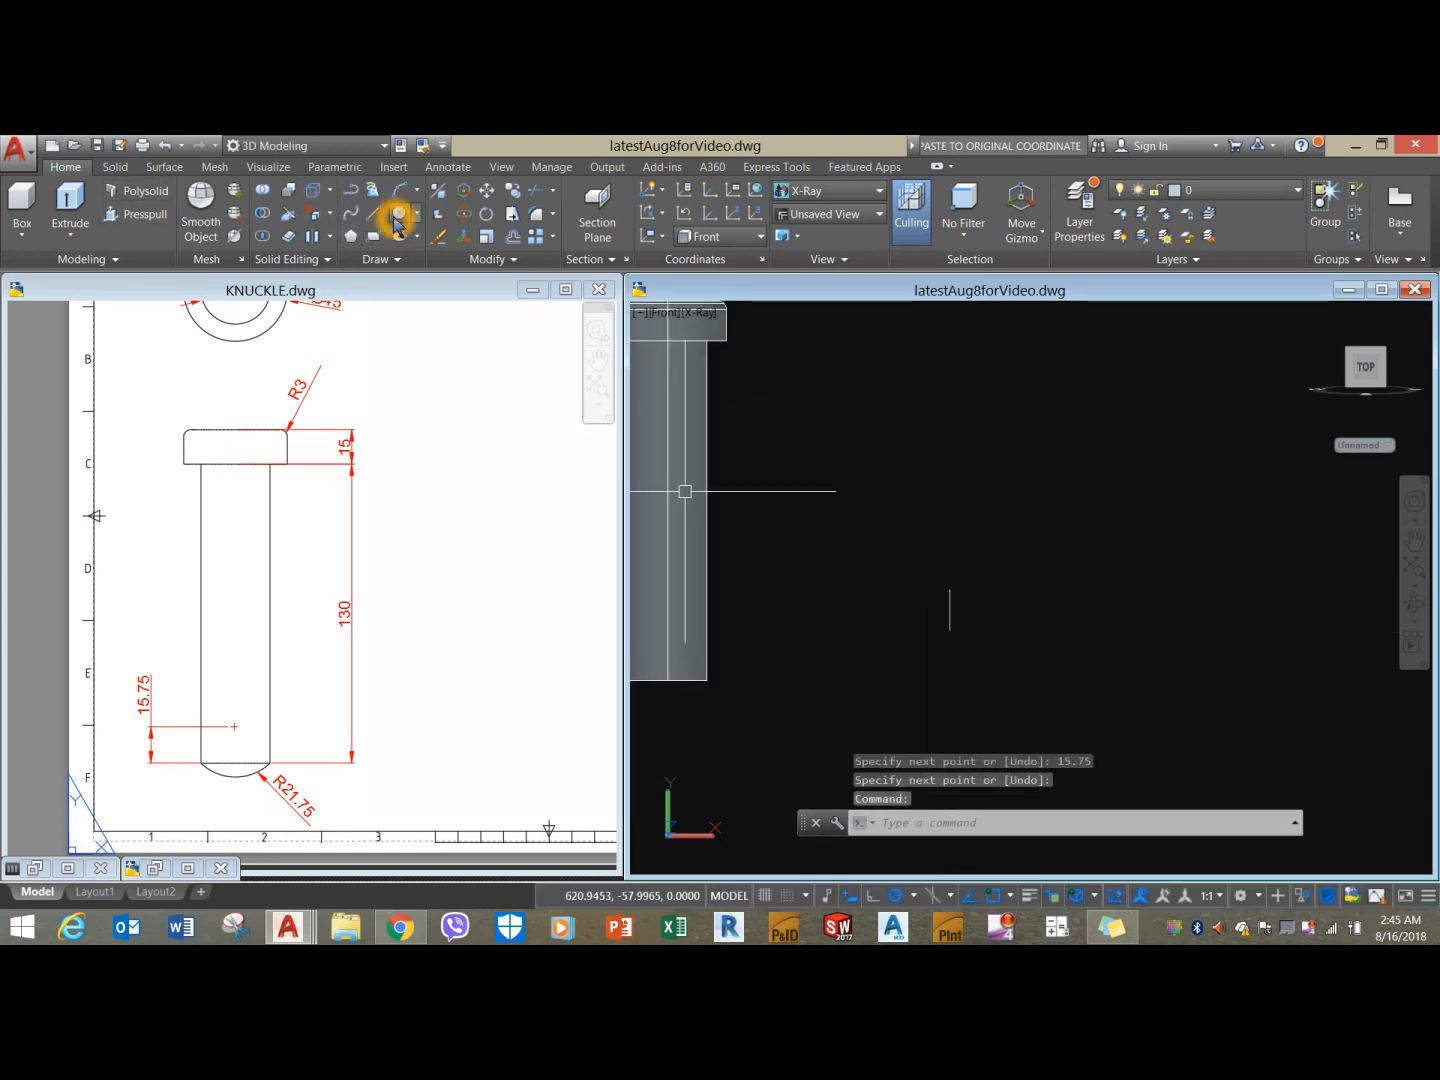
pyautogui.click(398, 216)
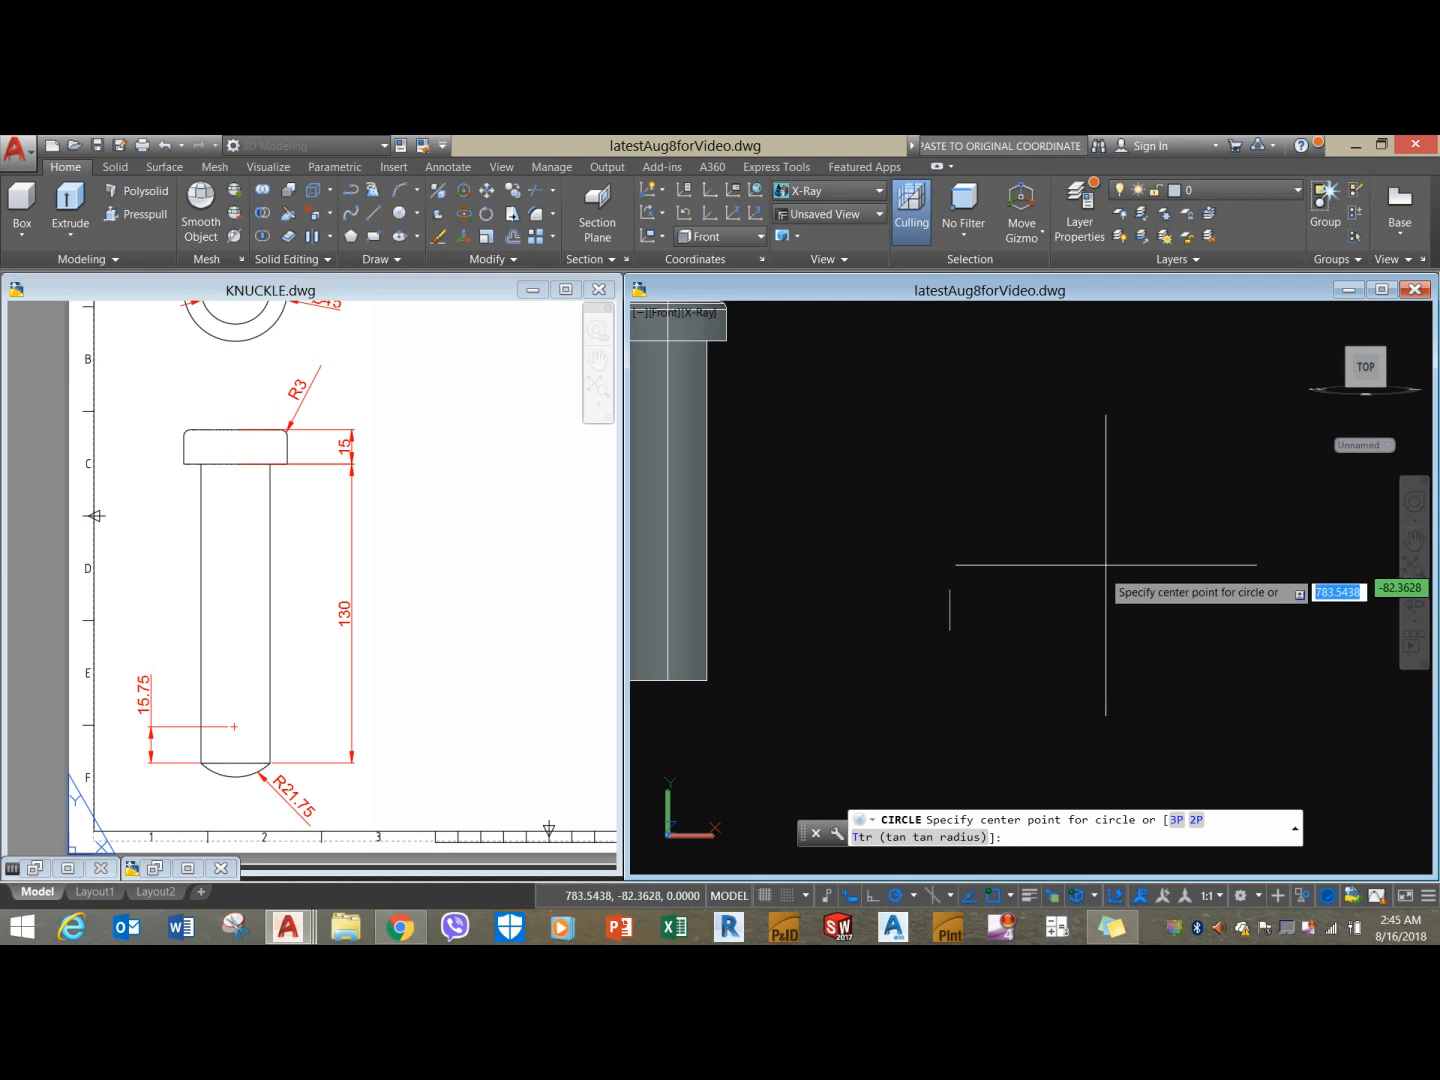
pyautogui.click(949, 589)
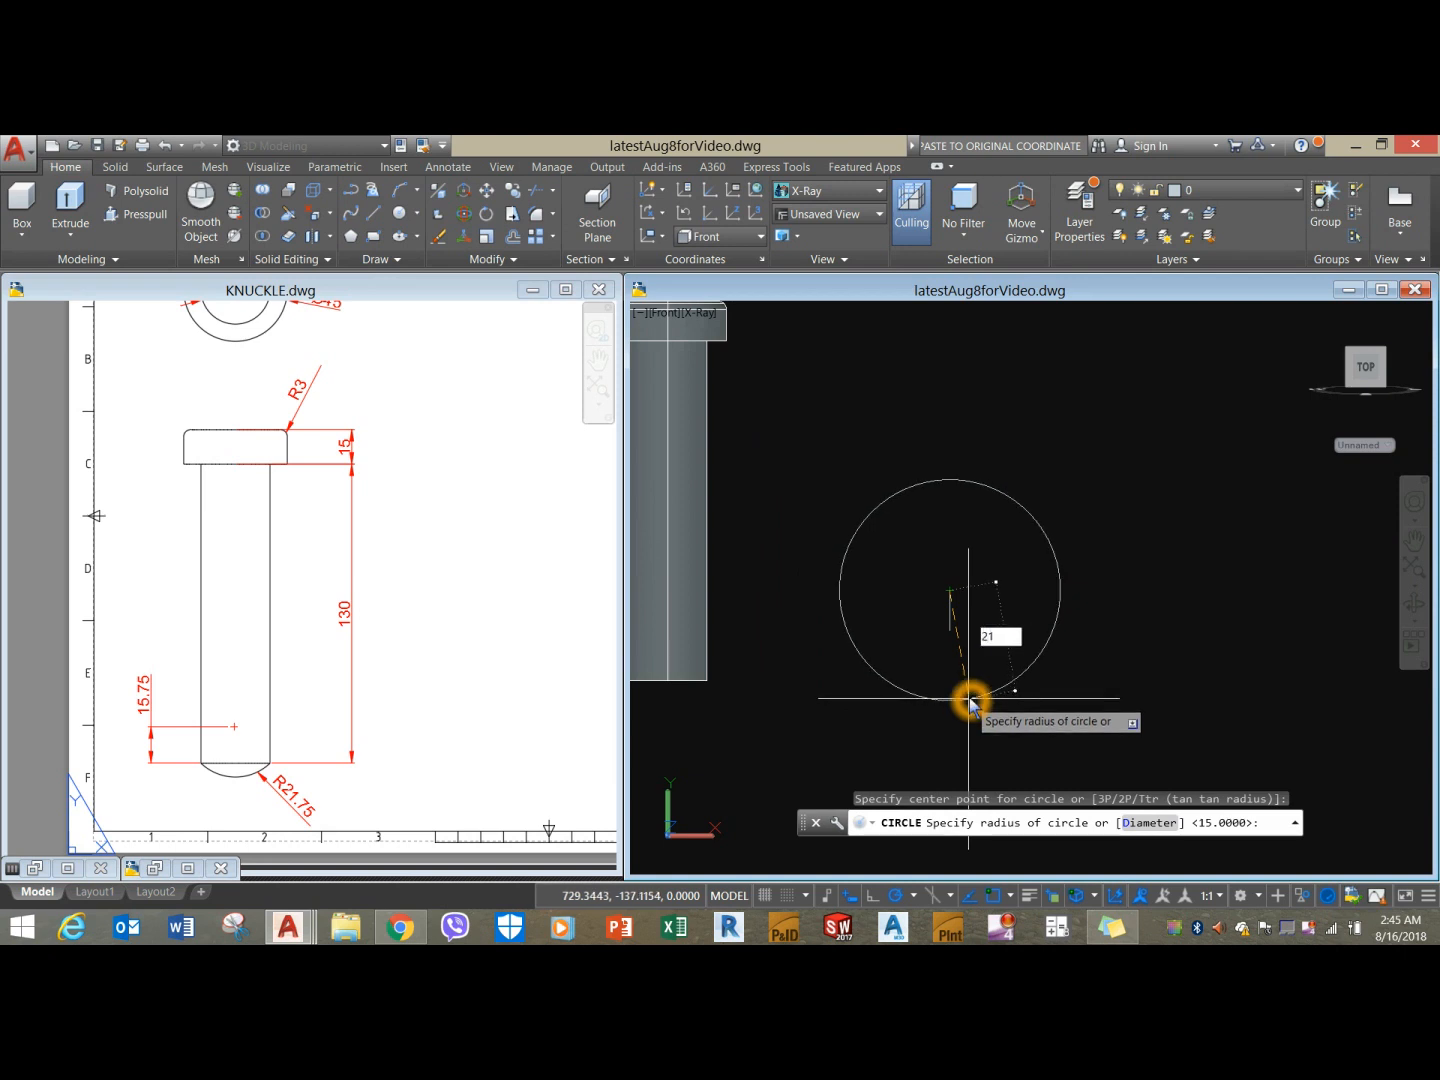
pyautogui.press('Return')
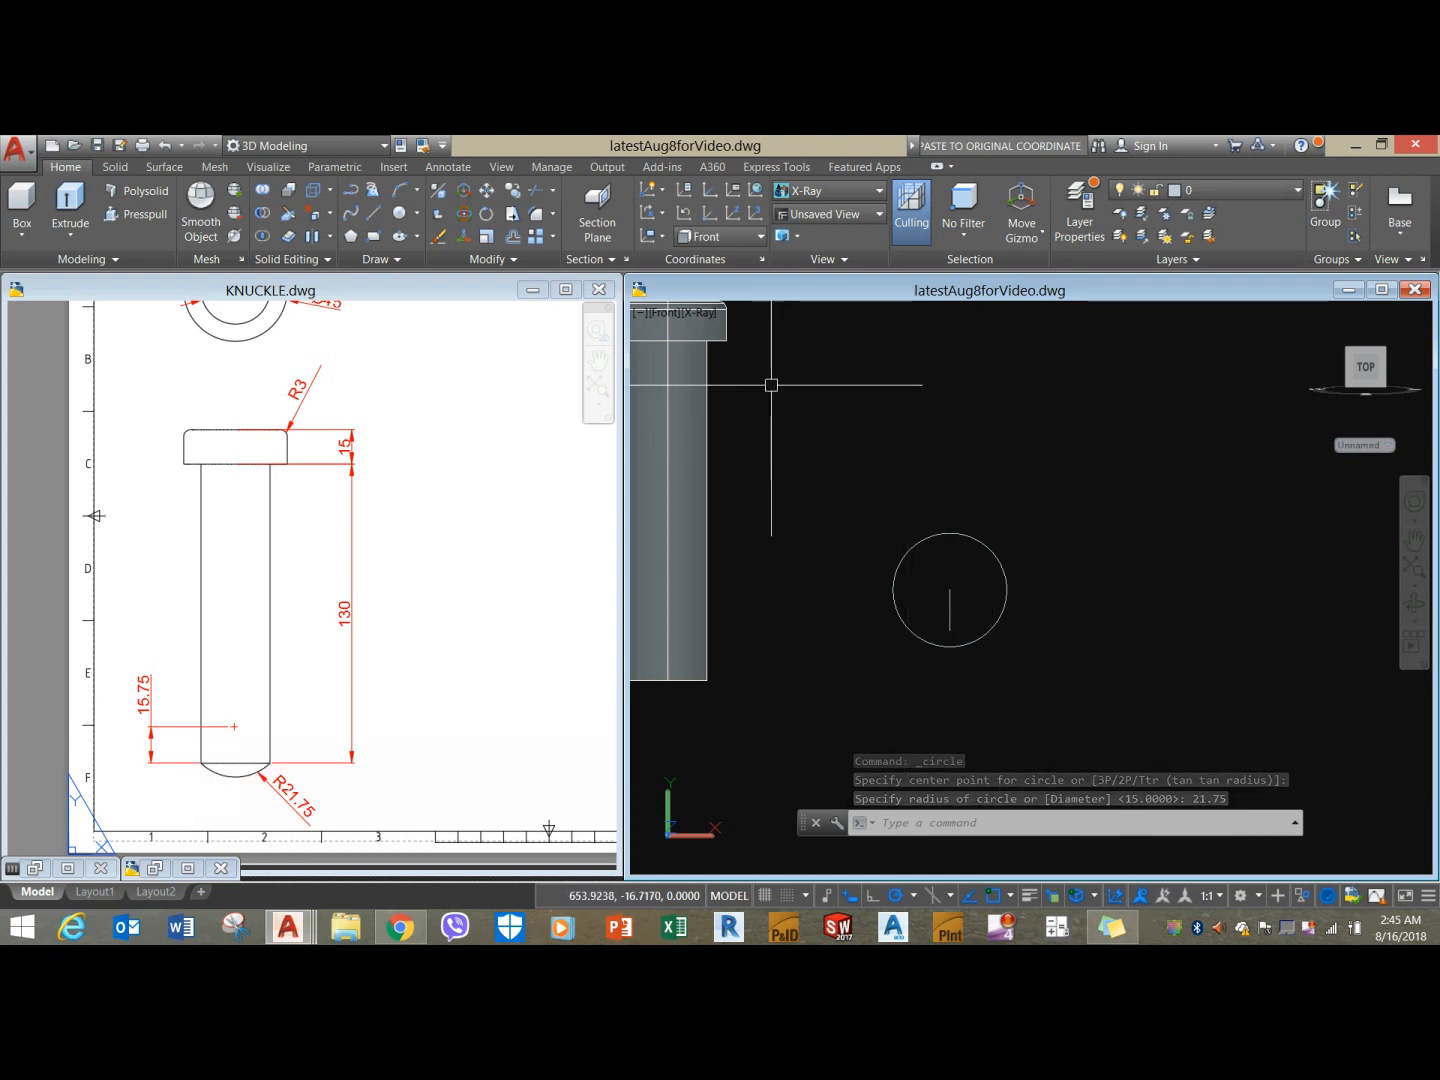
# Draw a horizontal line from the lower end of the vertical line to its intersection with the circle's lower side.
pyautogui.click(273, 757)
pyautogui.click(272, 760)
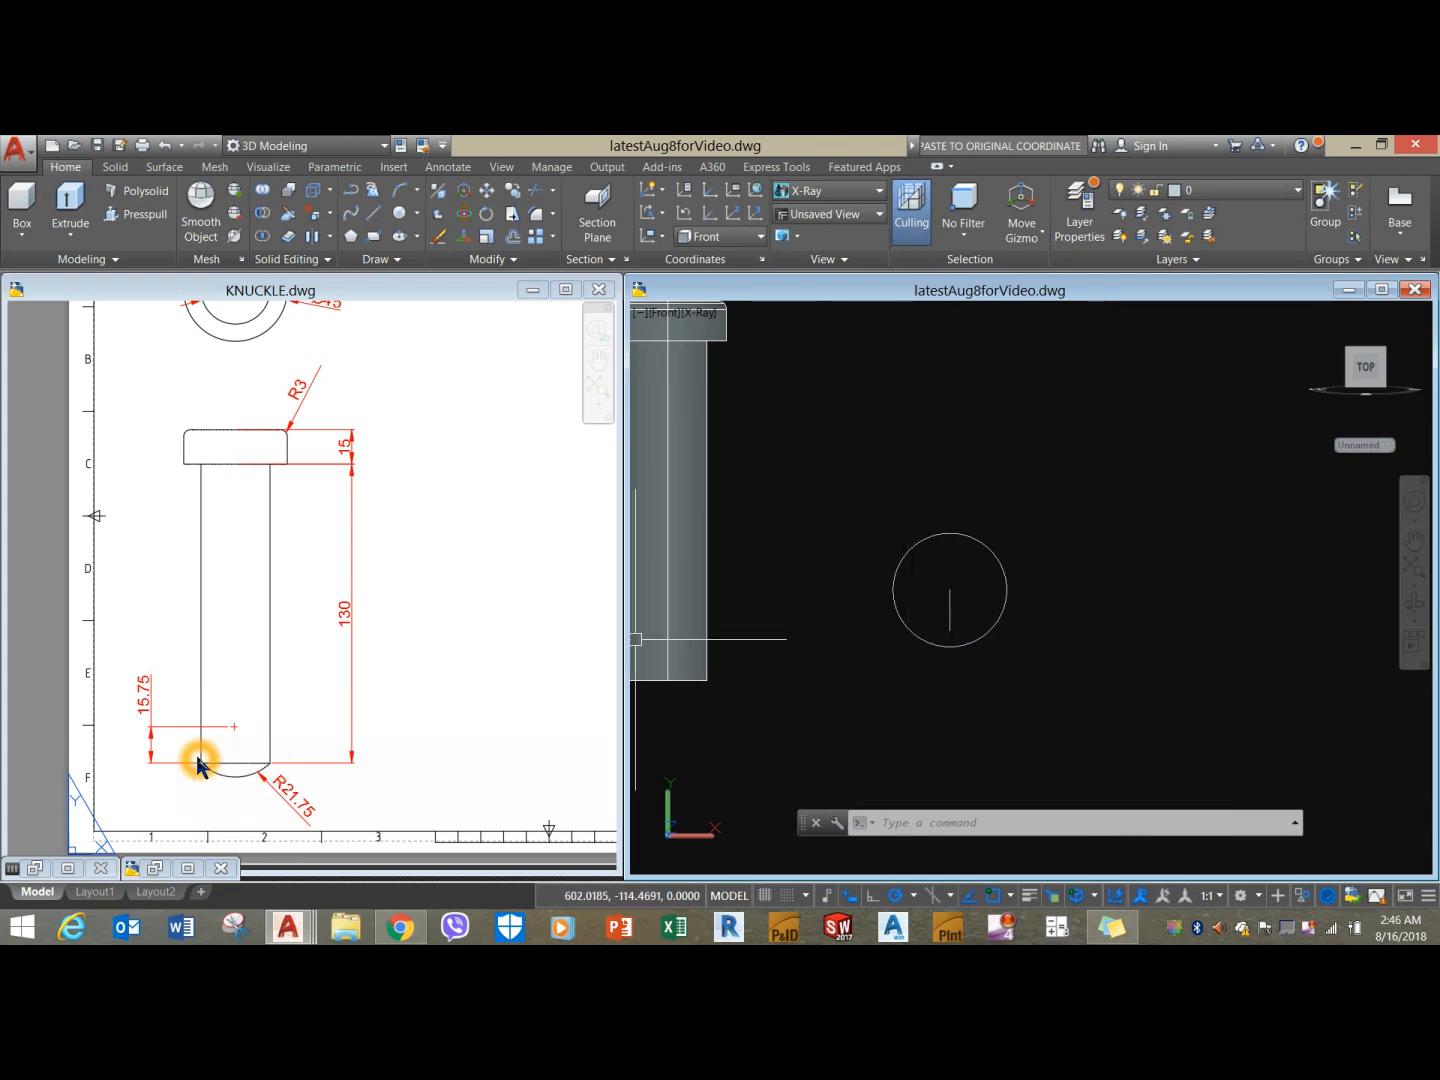
pyautogui.click(1044, 491)
pyautogui.press('Escape')
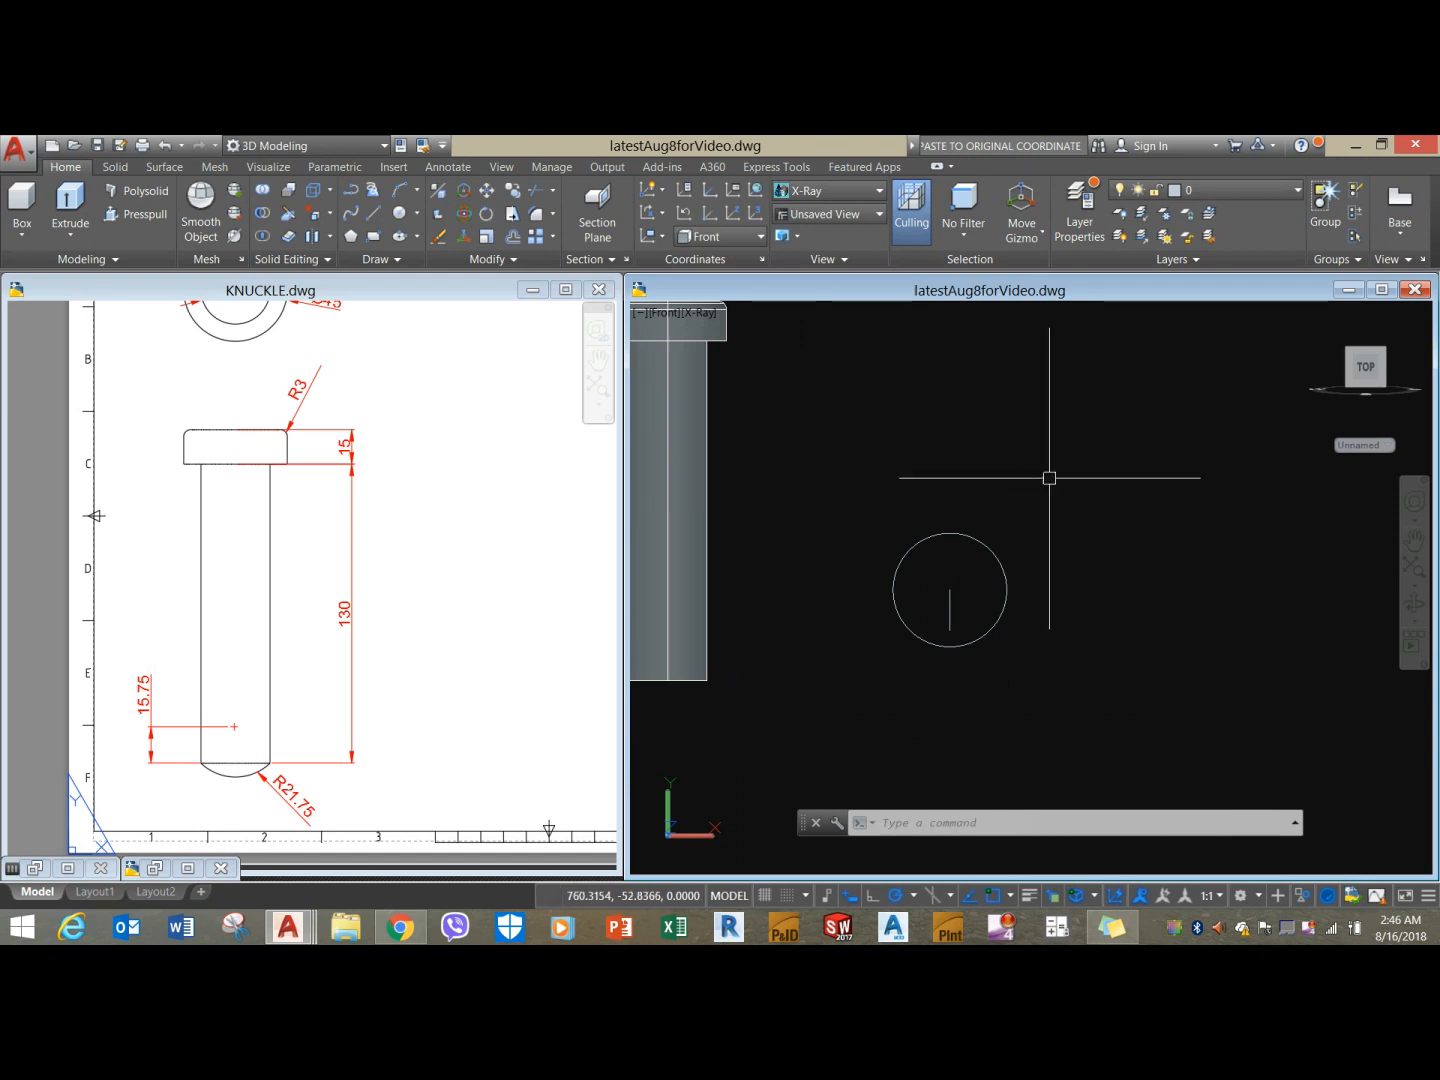
pyautogui.click(1049, 478)
pyautogui.press('Return')
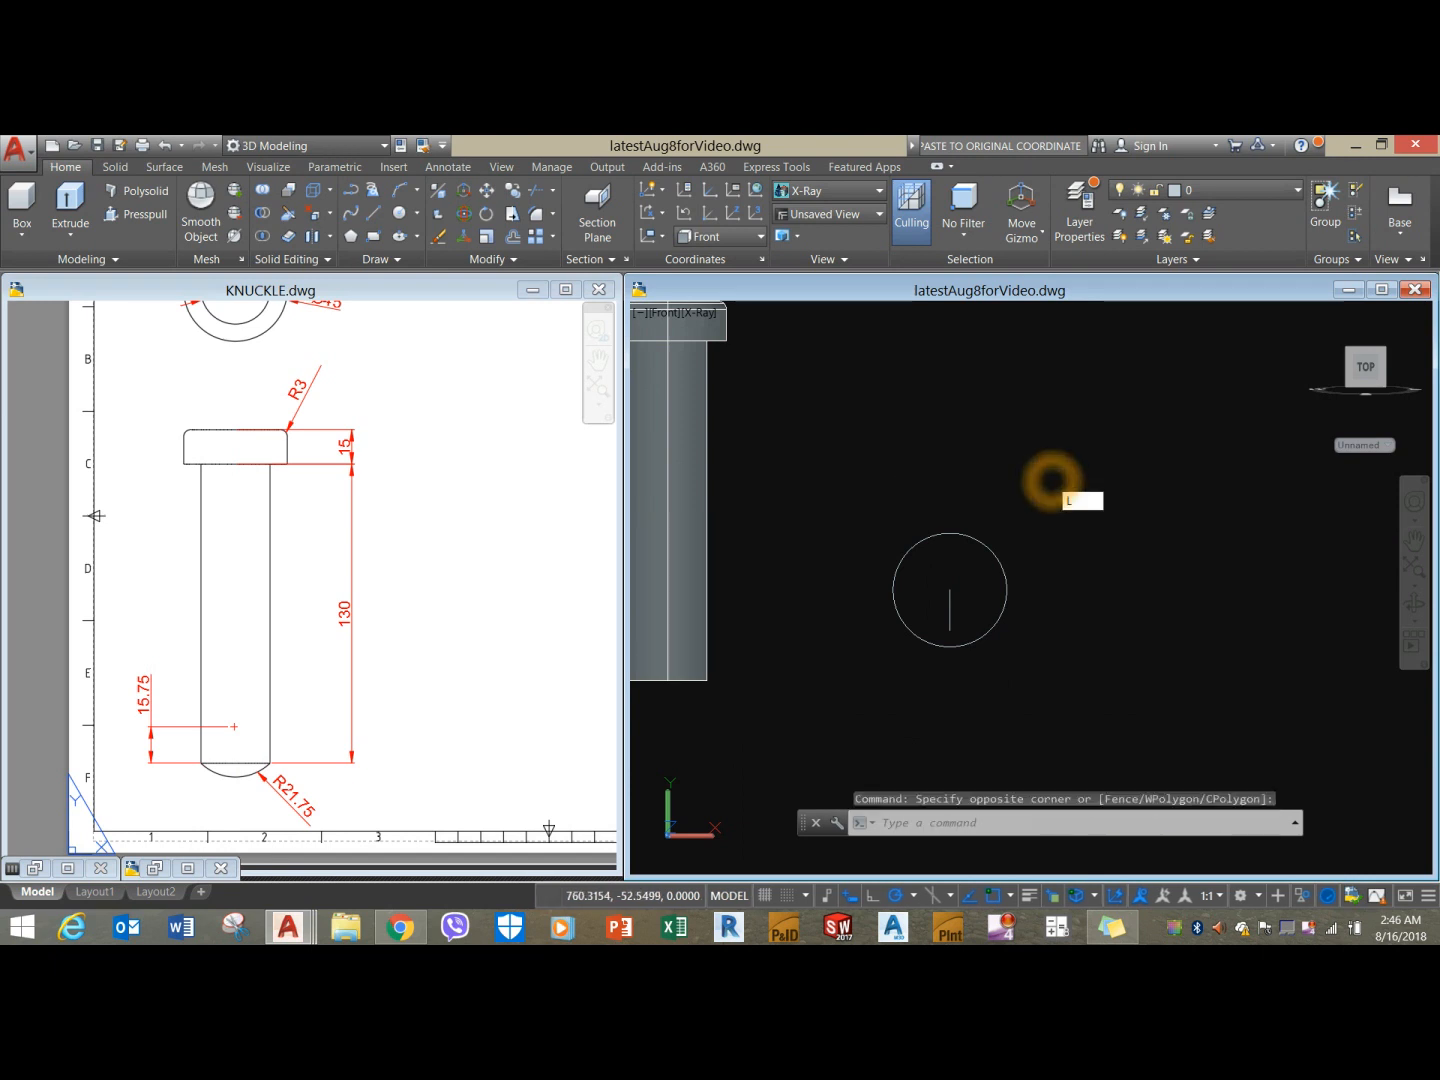
pyautogui.scroll(2, 980, 644)
pyautogui.click(934, 621)
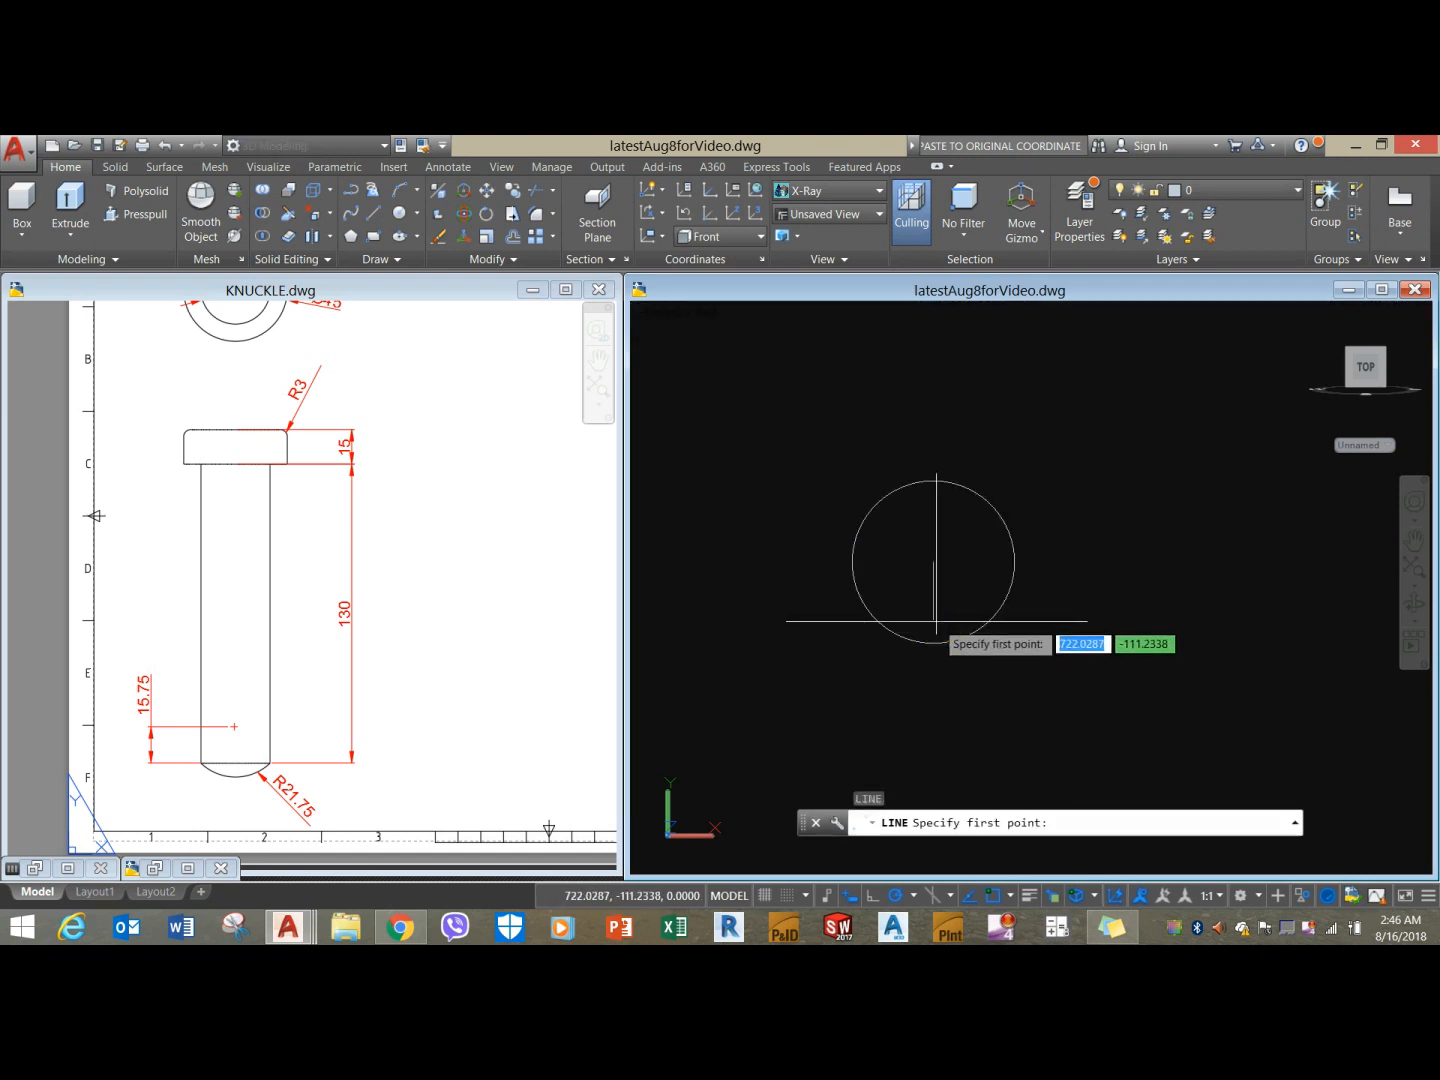
pyautogui.click(989, 619)
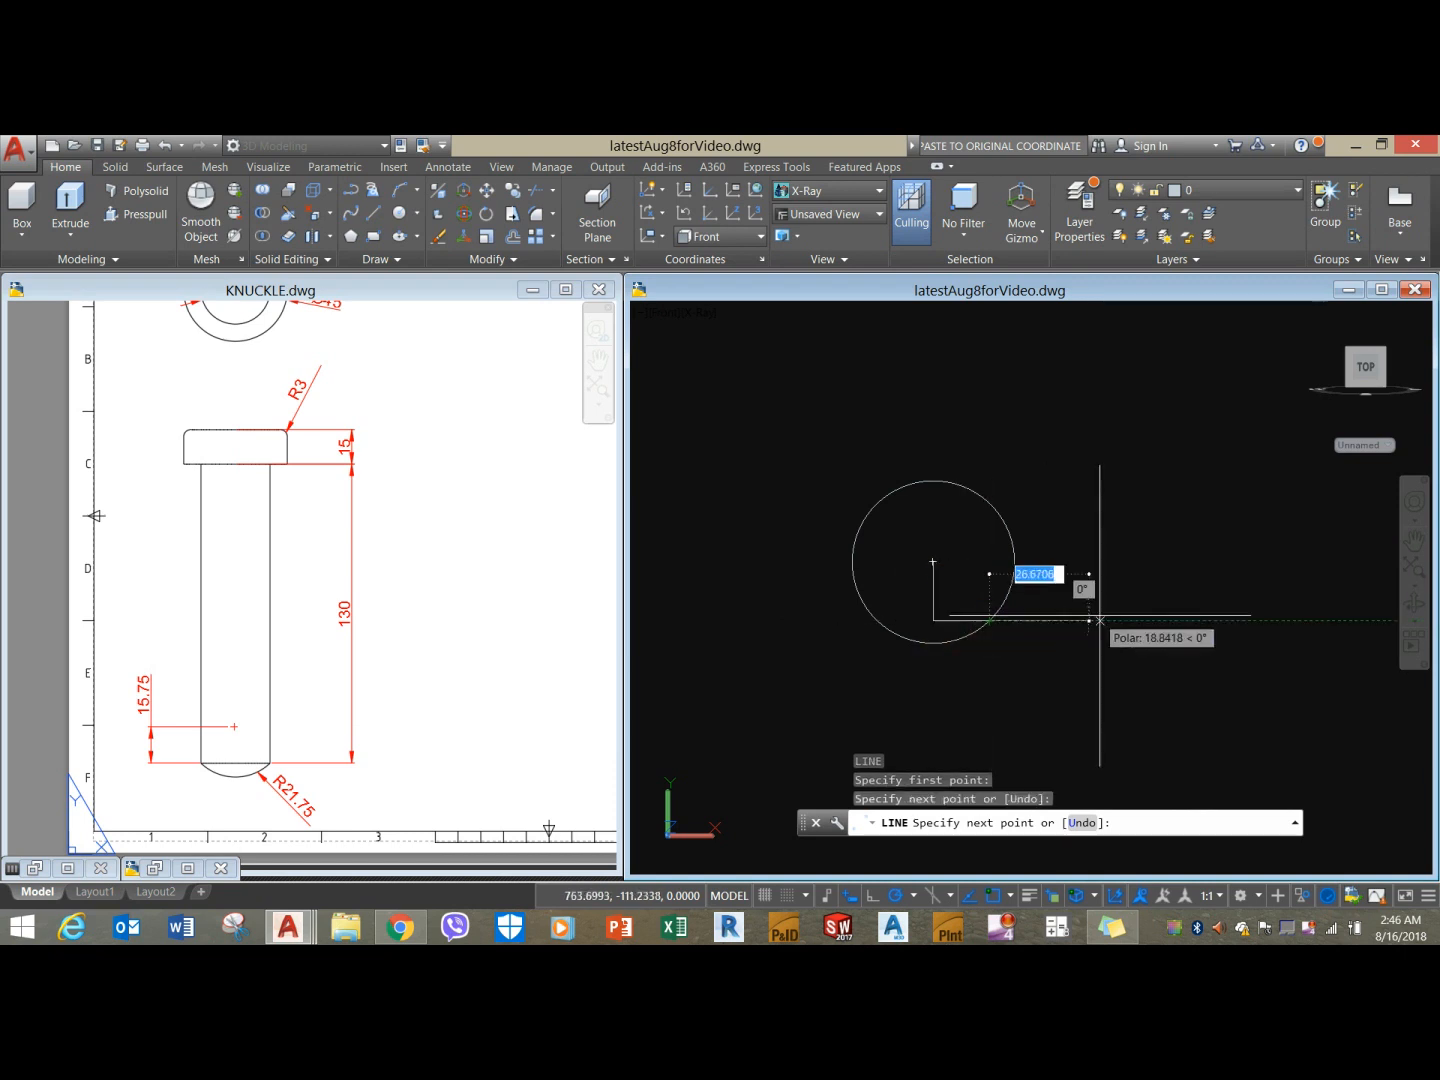
pyautogui.rightClick(1022, 621)
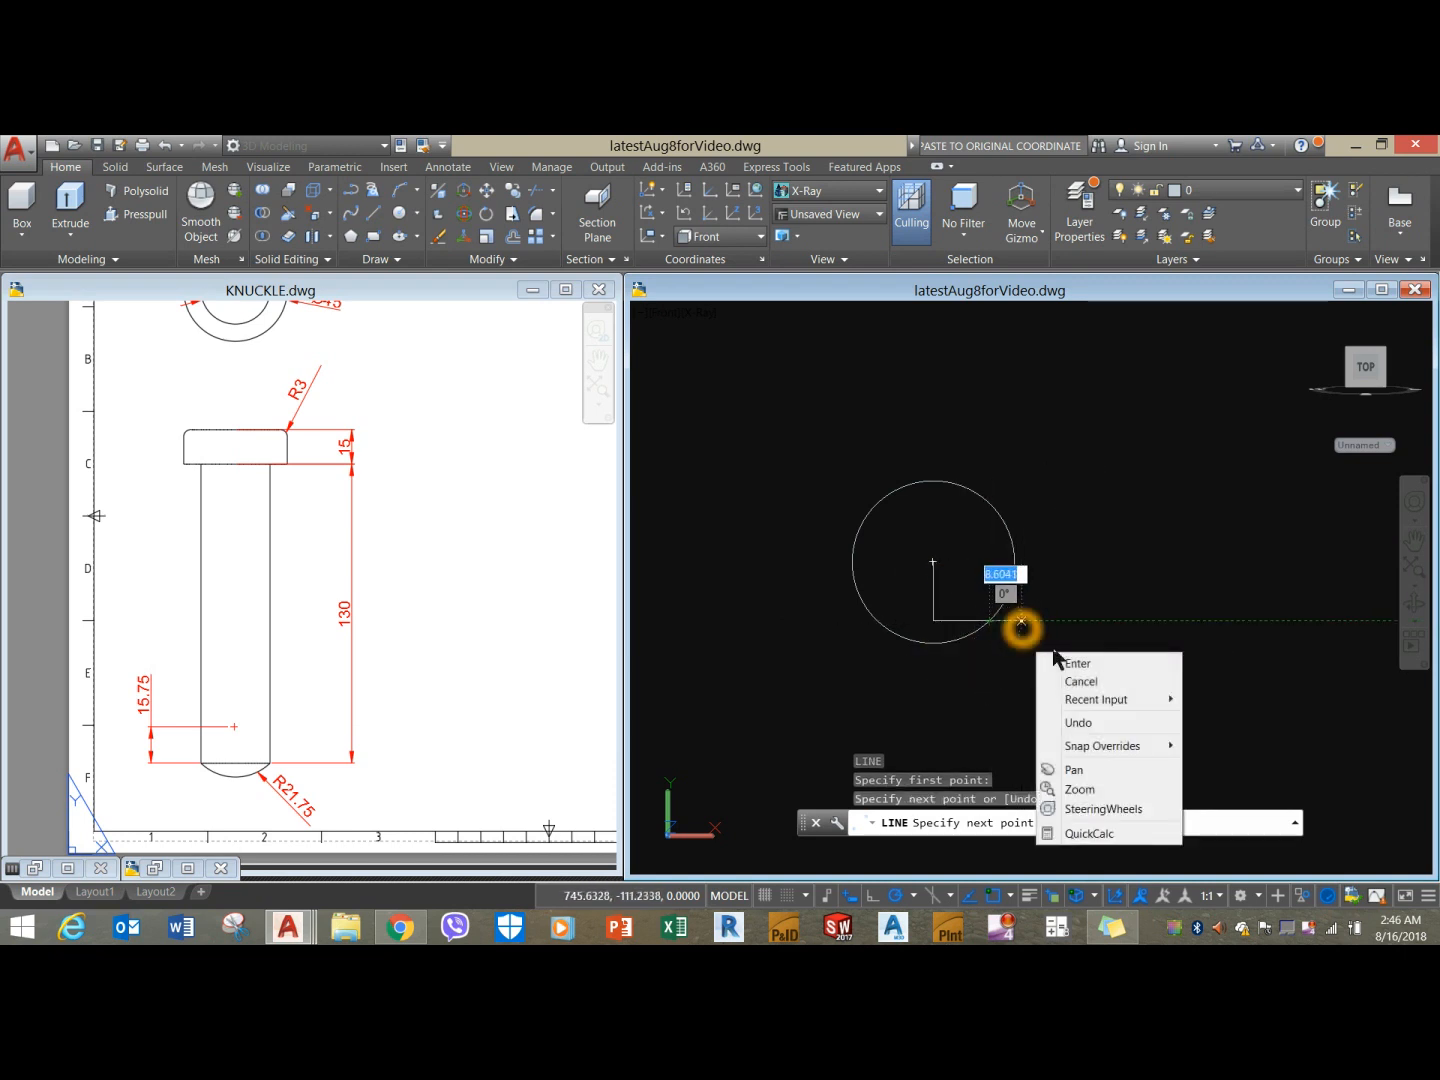
pyautogui.click(1062, 663)
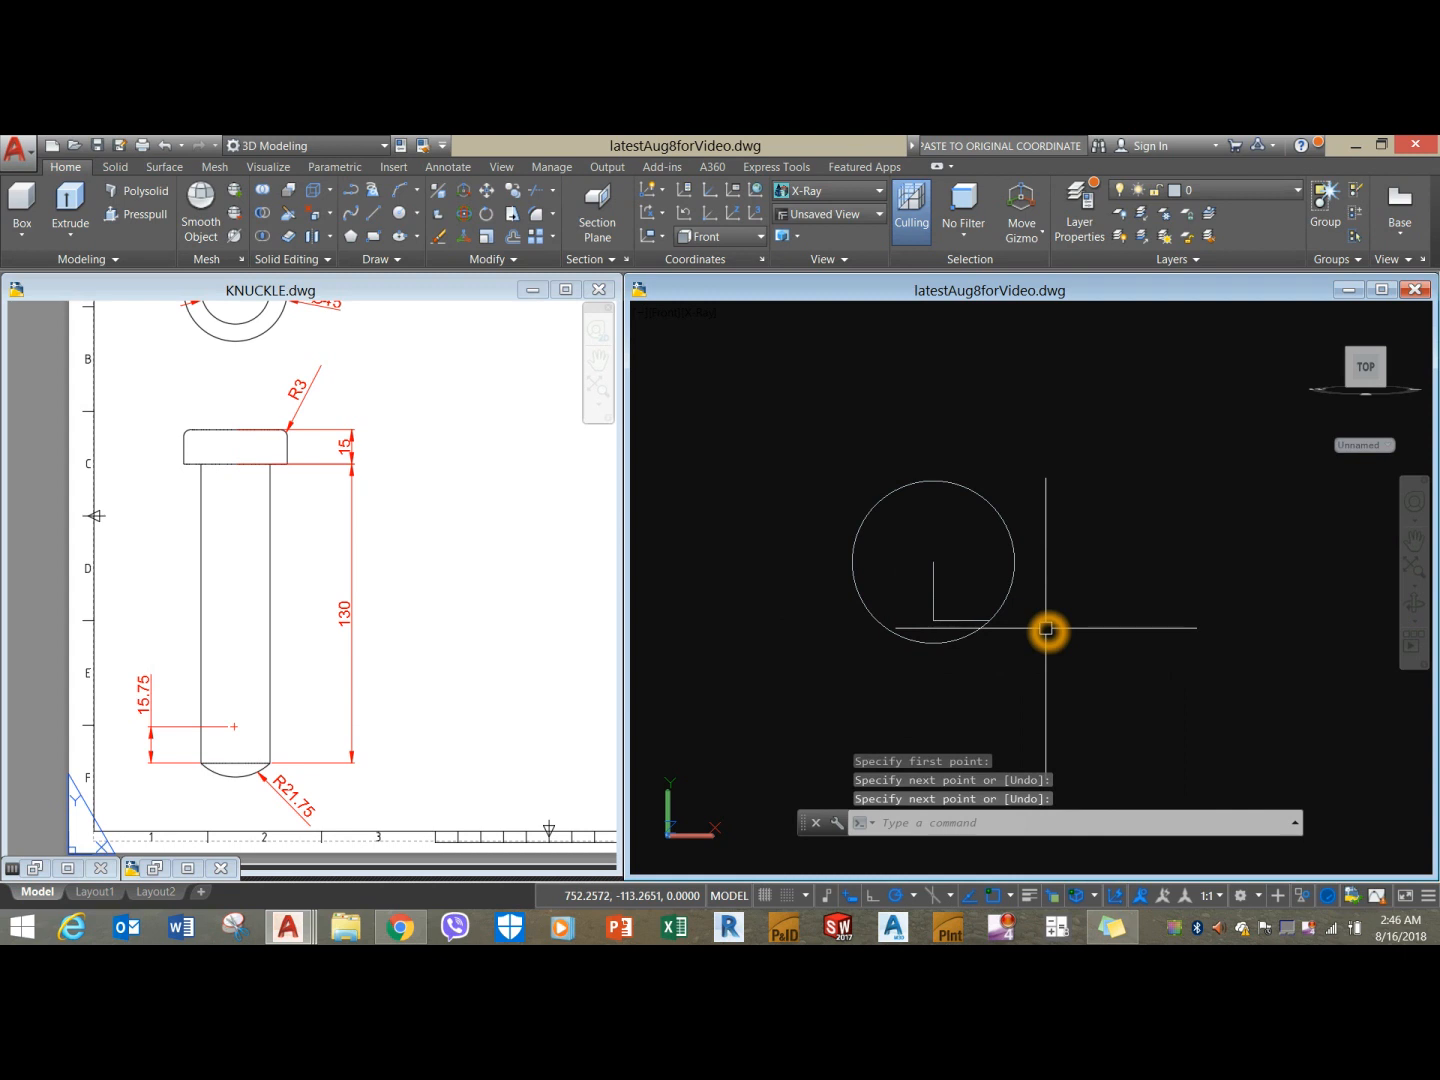
pyautogui.write('l')
pyautogui.press('Return')
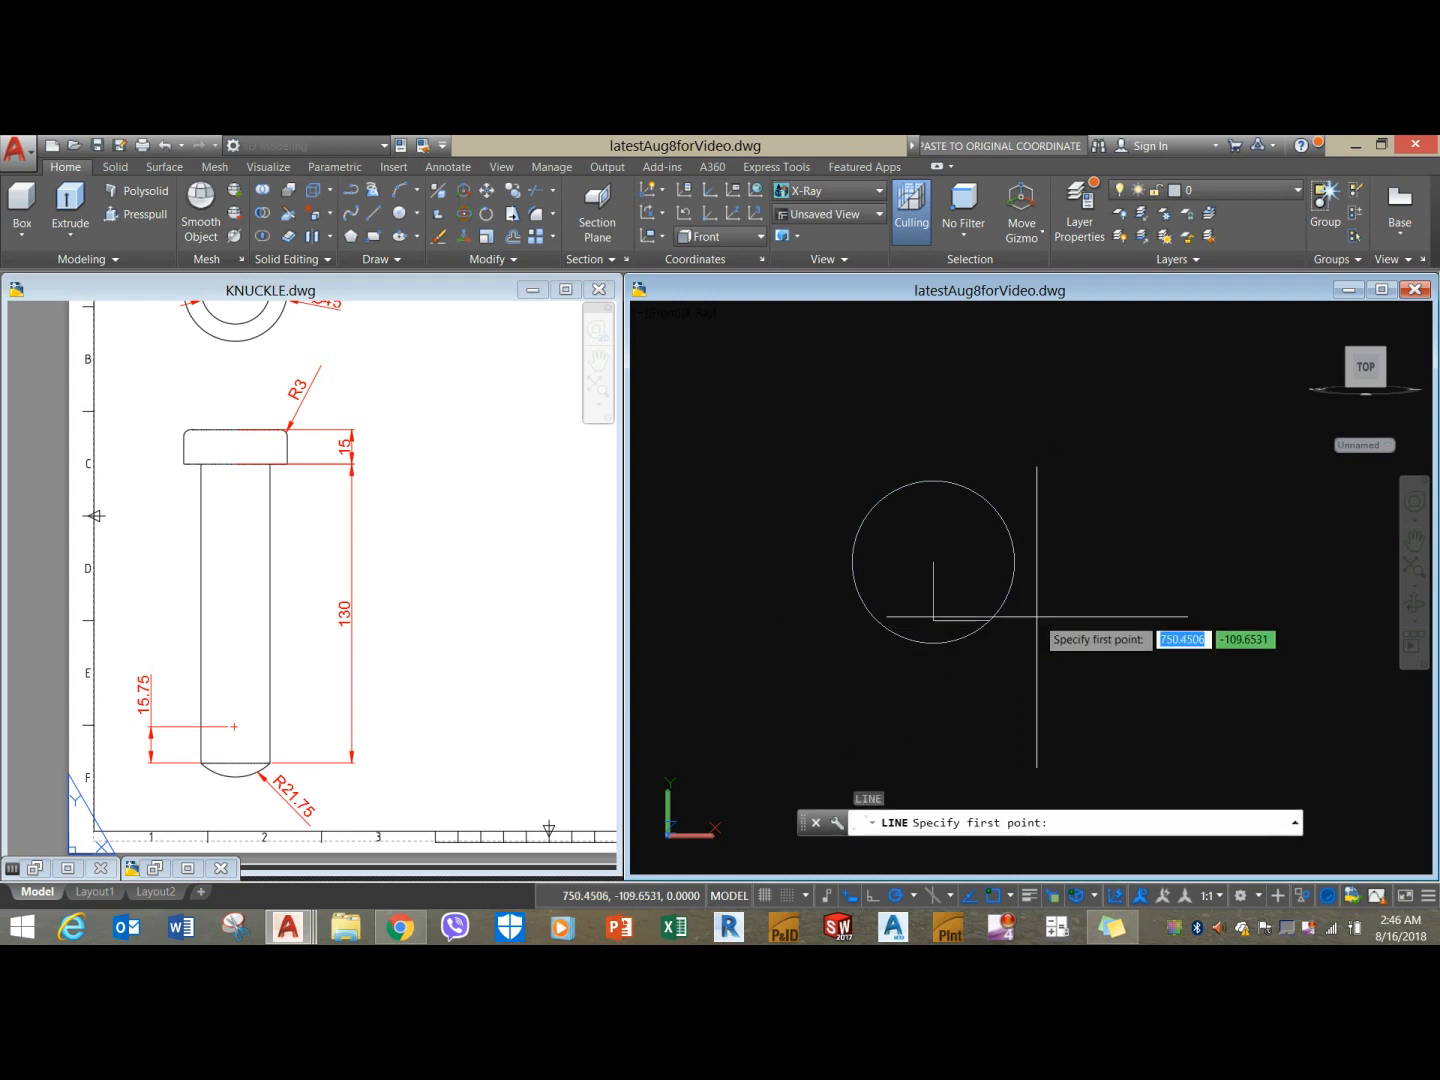
pyautogui.press('Escape')
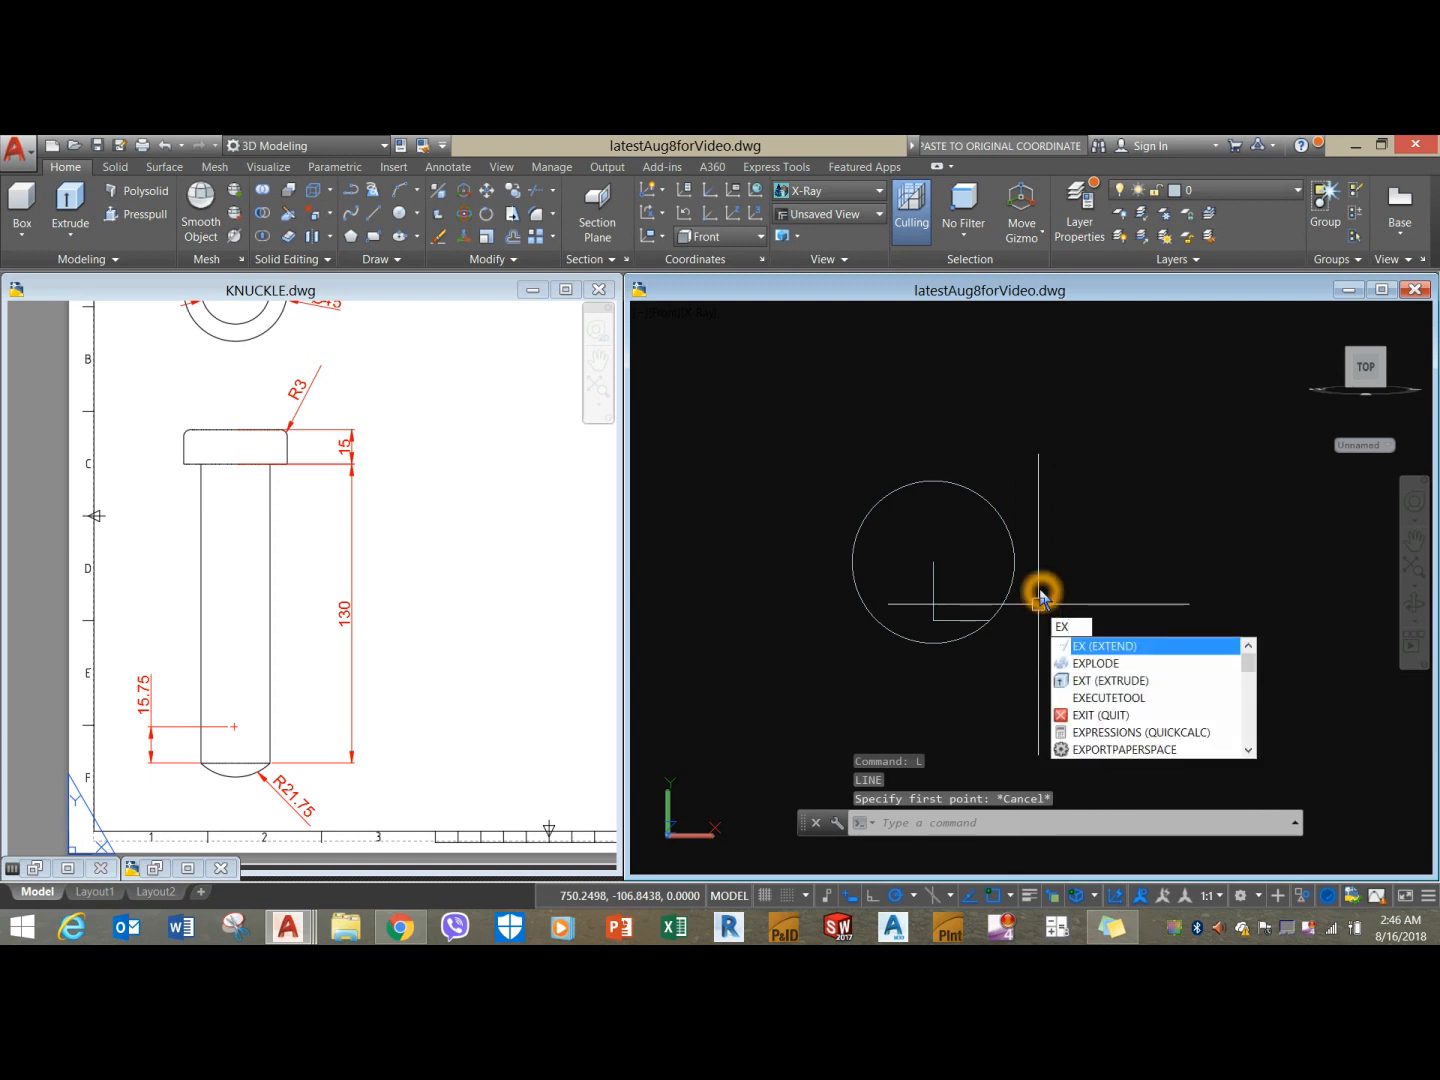
# Extend the vertical line's lower end down to the circle.
pyautogui.press('Return')
pyautogui.rightClick(1040, 589)
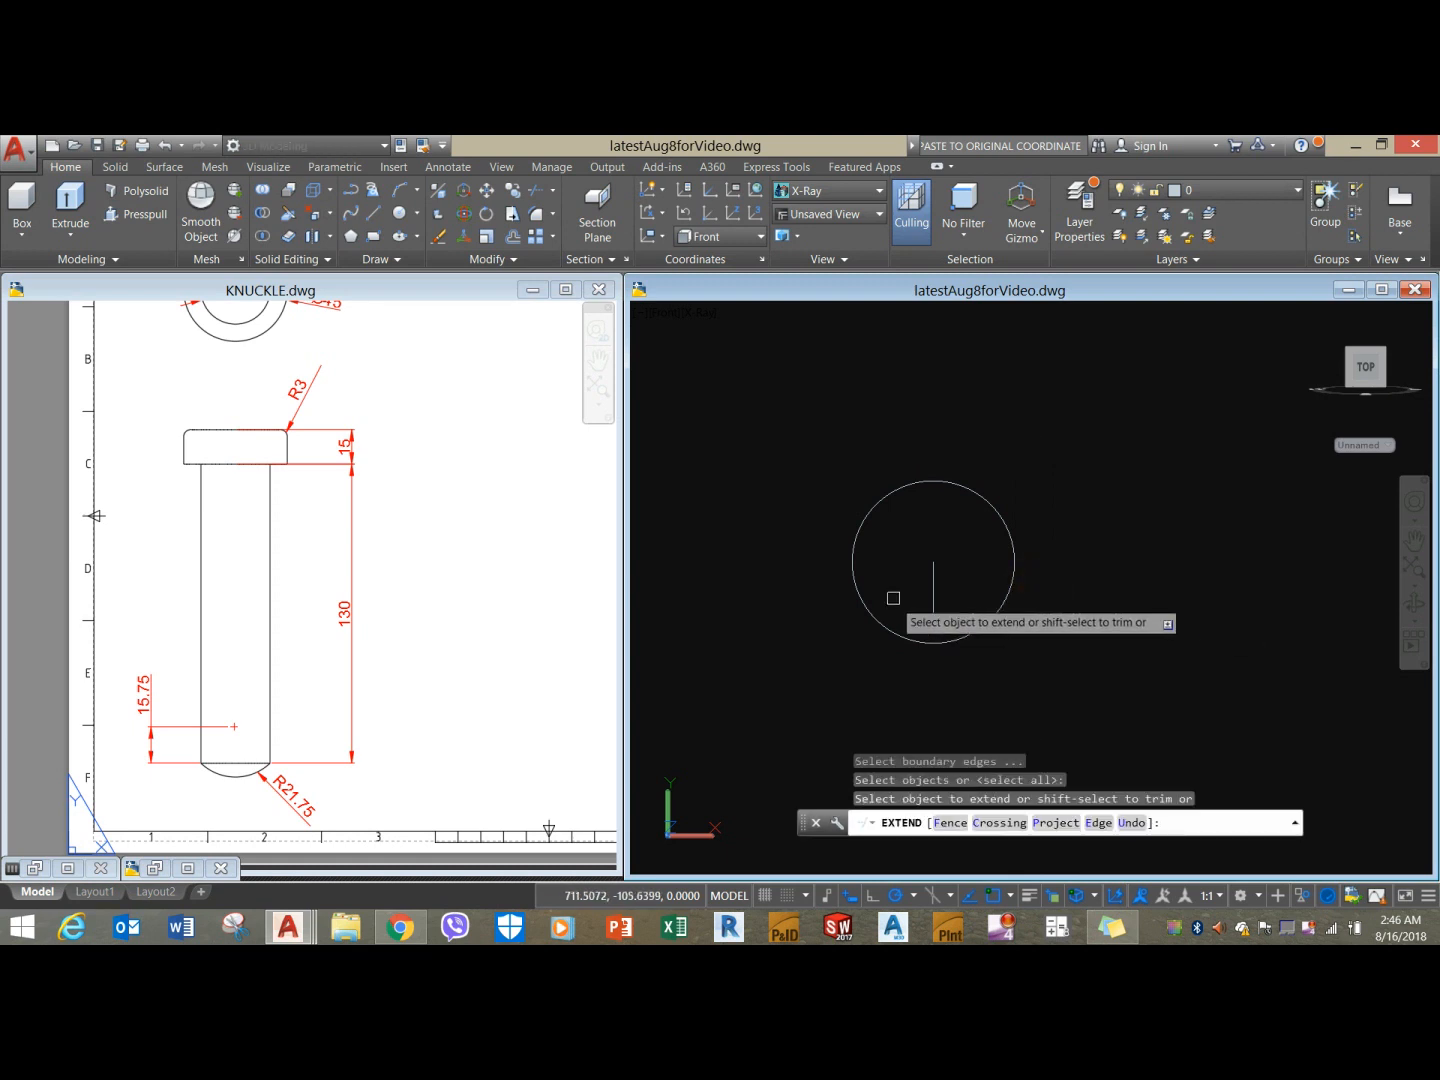
pyautogui.click(933, 600)
pyautogui.rightClick(1071, 598)
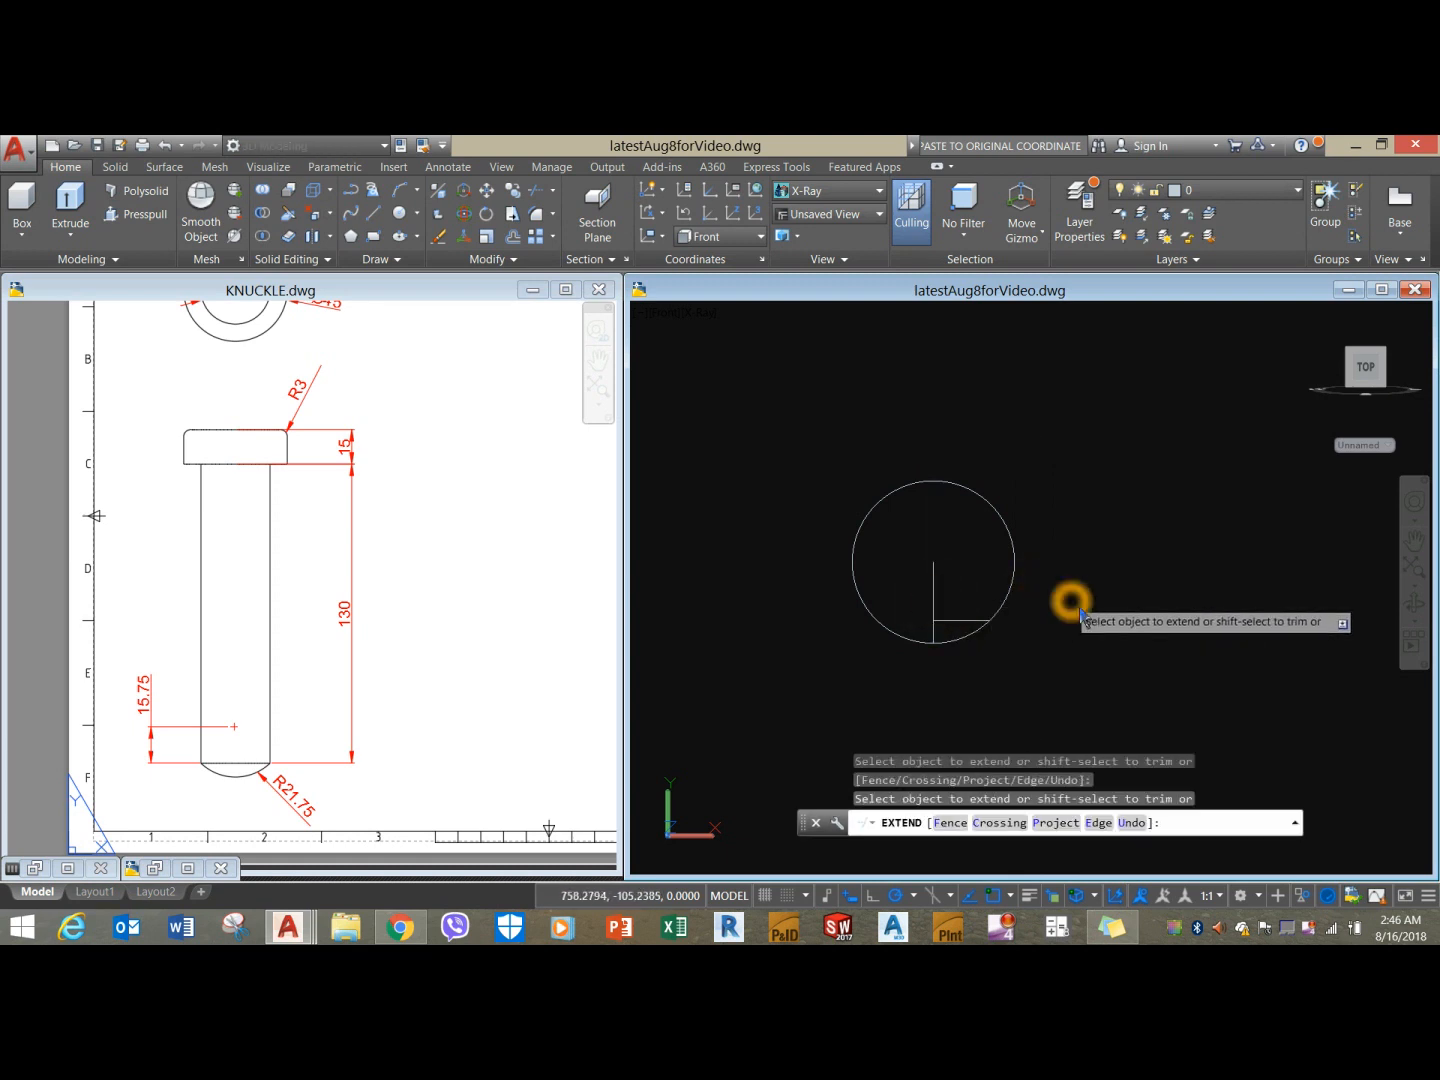
pyautogui.click(1071, 610)
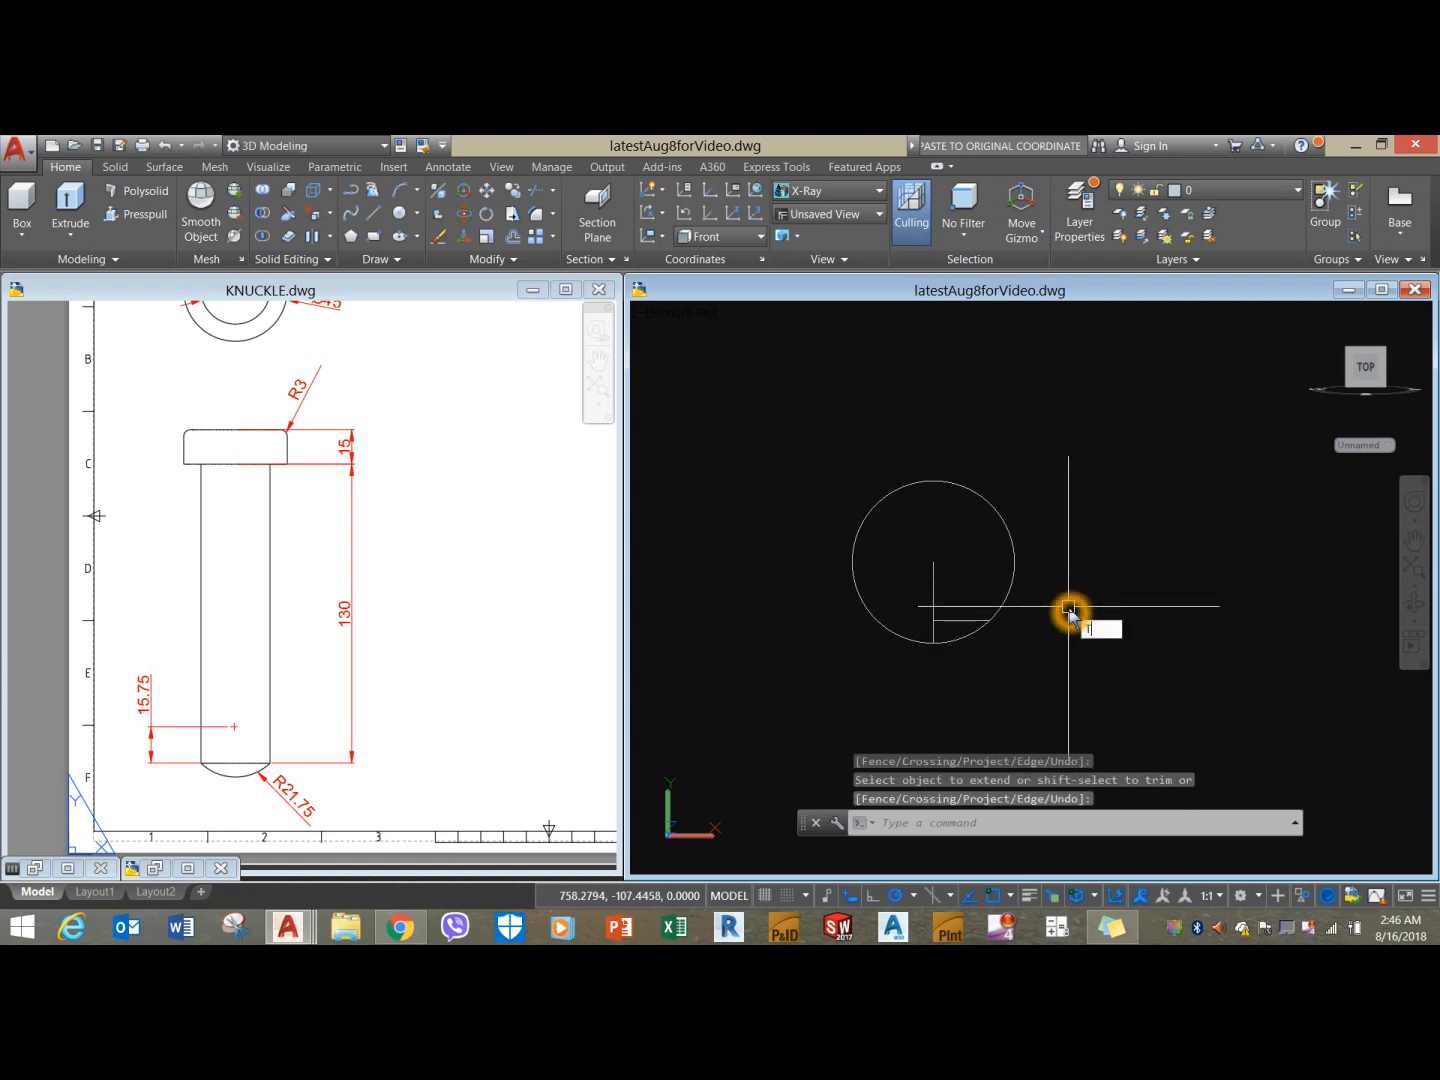
# Trim the circle and the vertical line's upper part, leaving the closed half profile of the rounded end below the horizontal line.
pyautogui.press('Return')
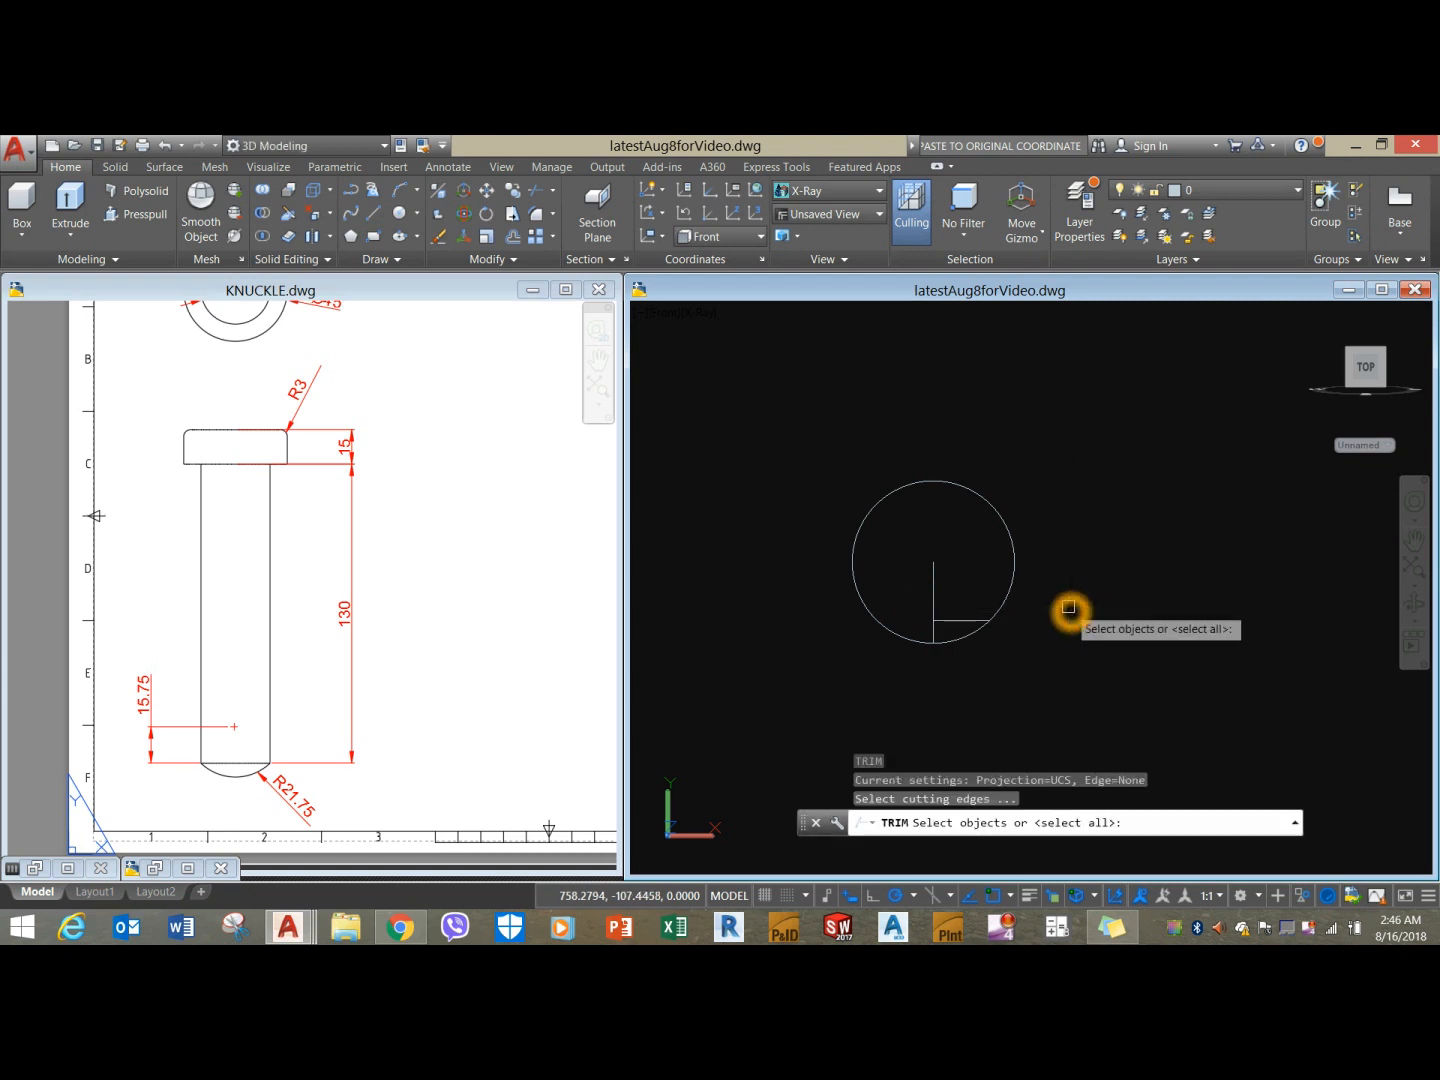
pyautogui.press('Return')
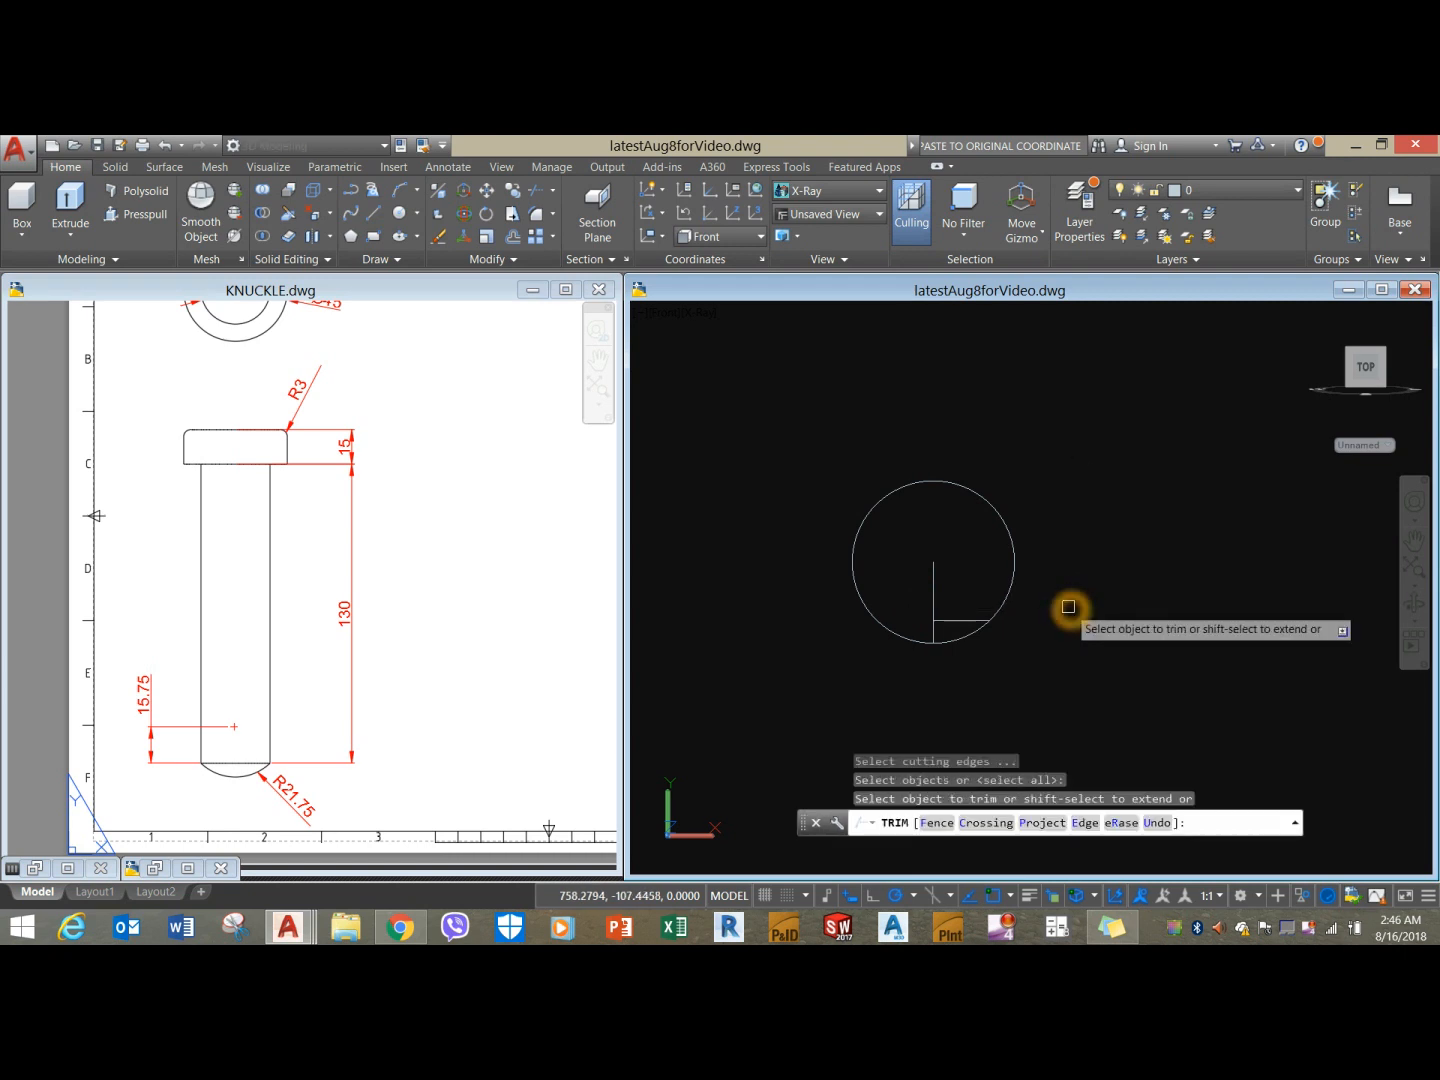
pyautogui.click(1017, 592)
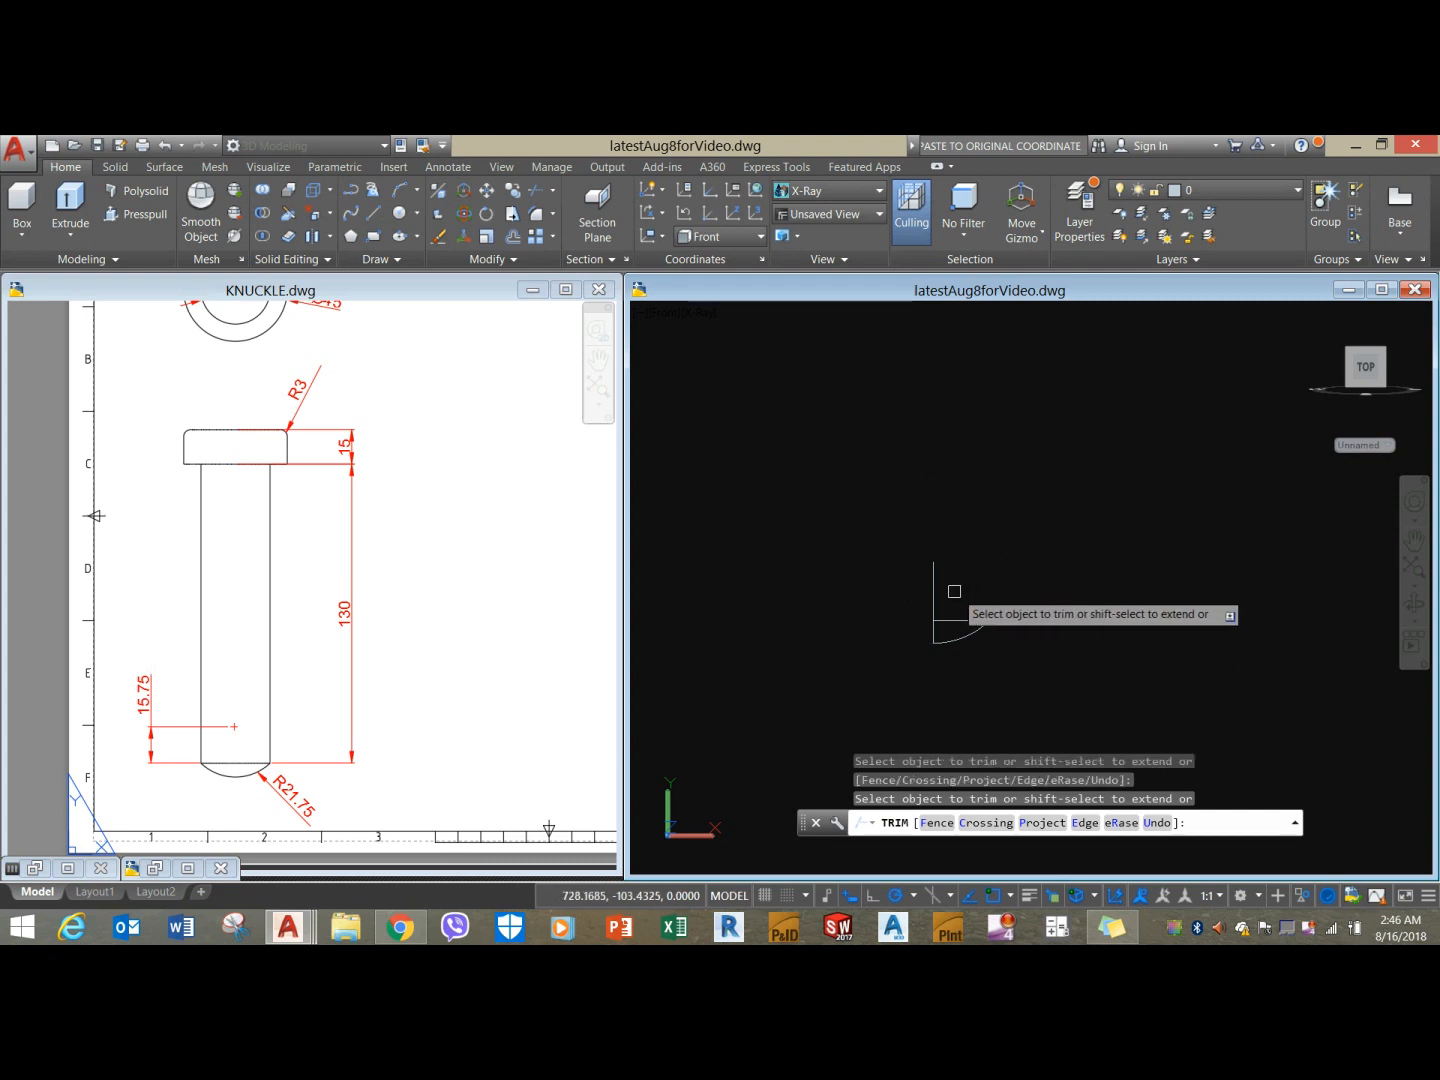
pyautogui.rightClick(985, 575)
pyautogui.click(1012, 586)
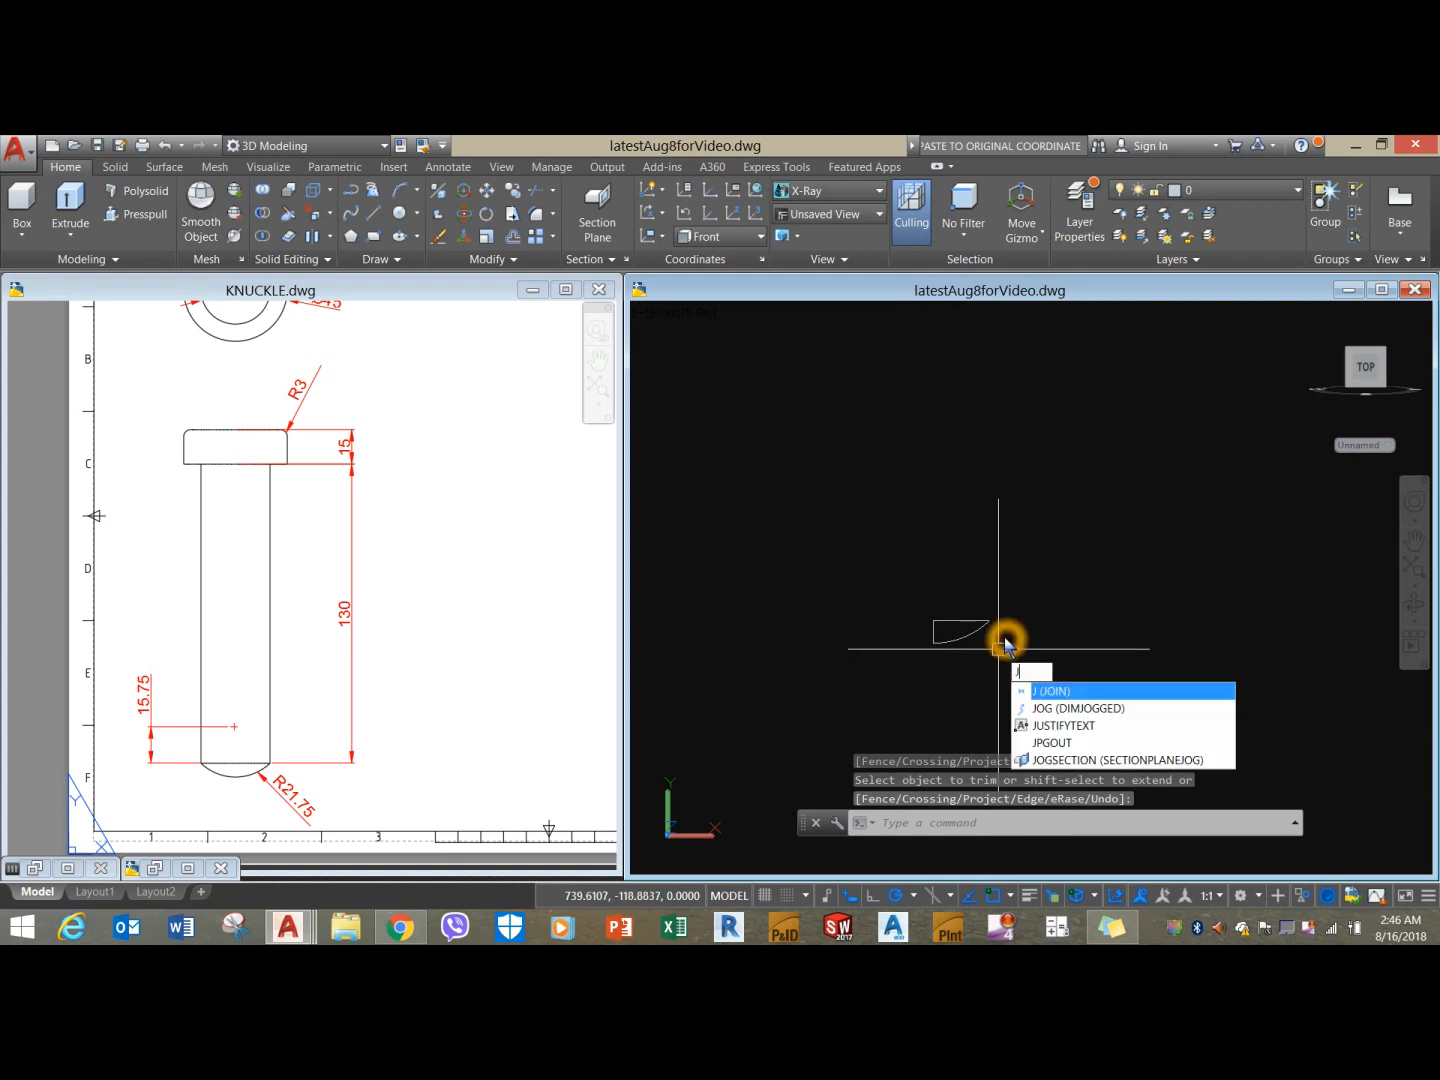
# Join the two lines and the arc of the half profile into a single polyline.
pyautogui.press('Return')
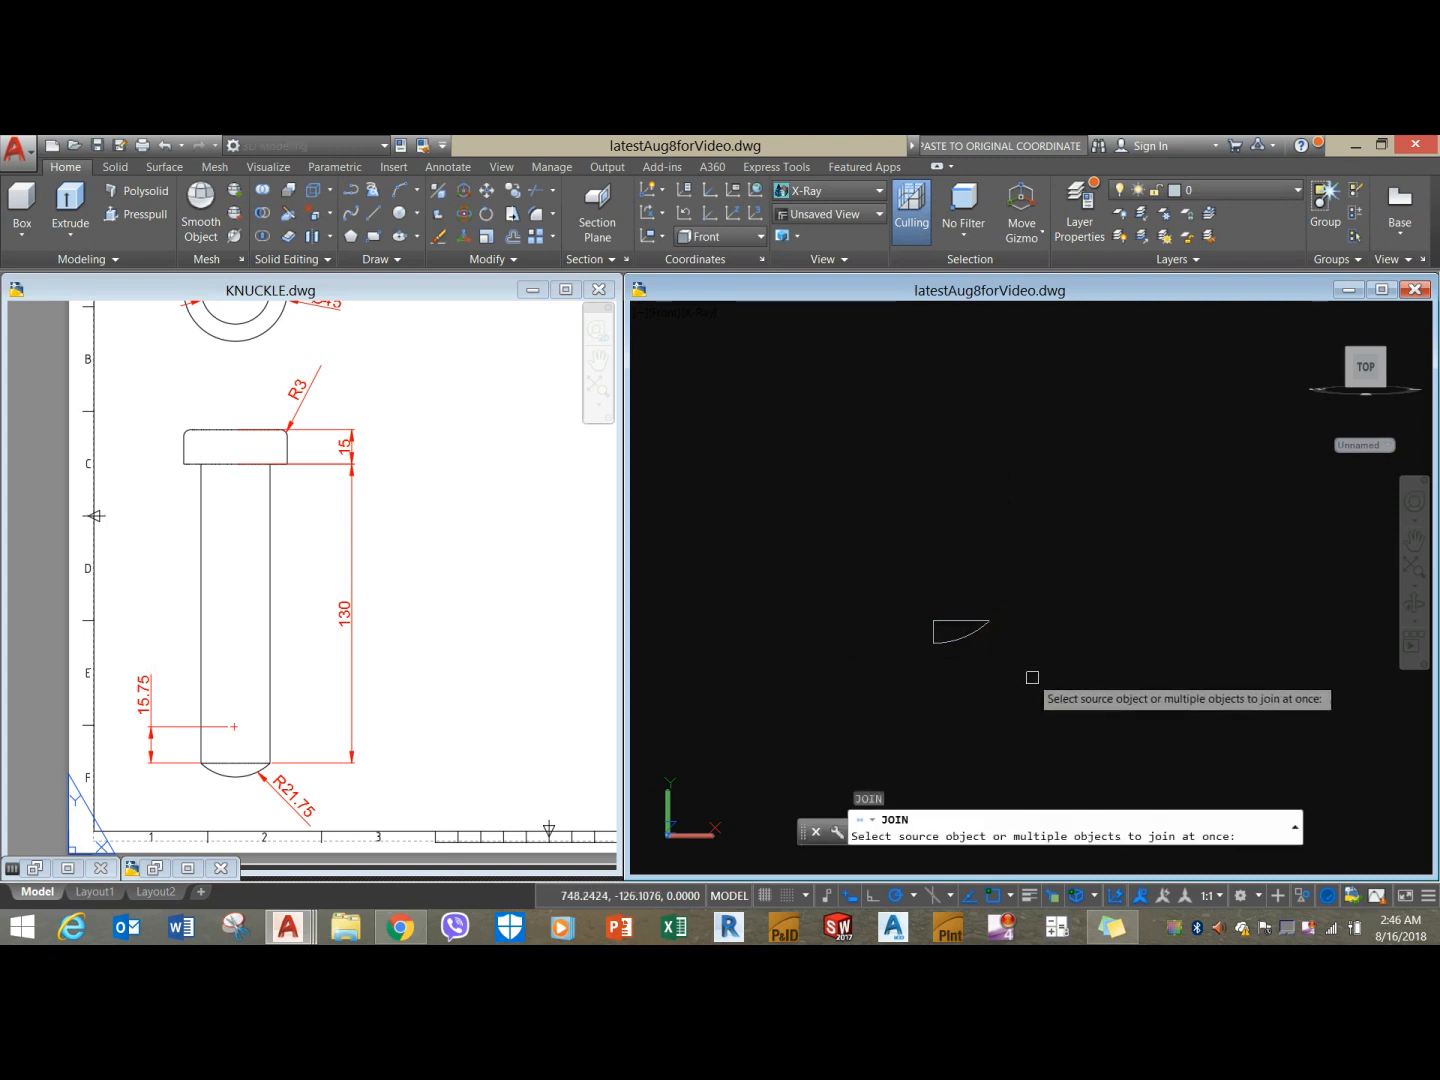
pyautogui.click(1031, 673)
pyautogui.click(860, 554)
pyautogui.press('Return')
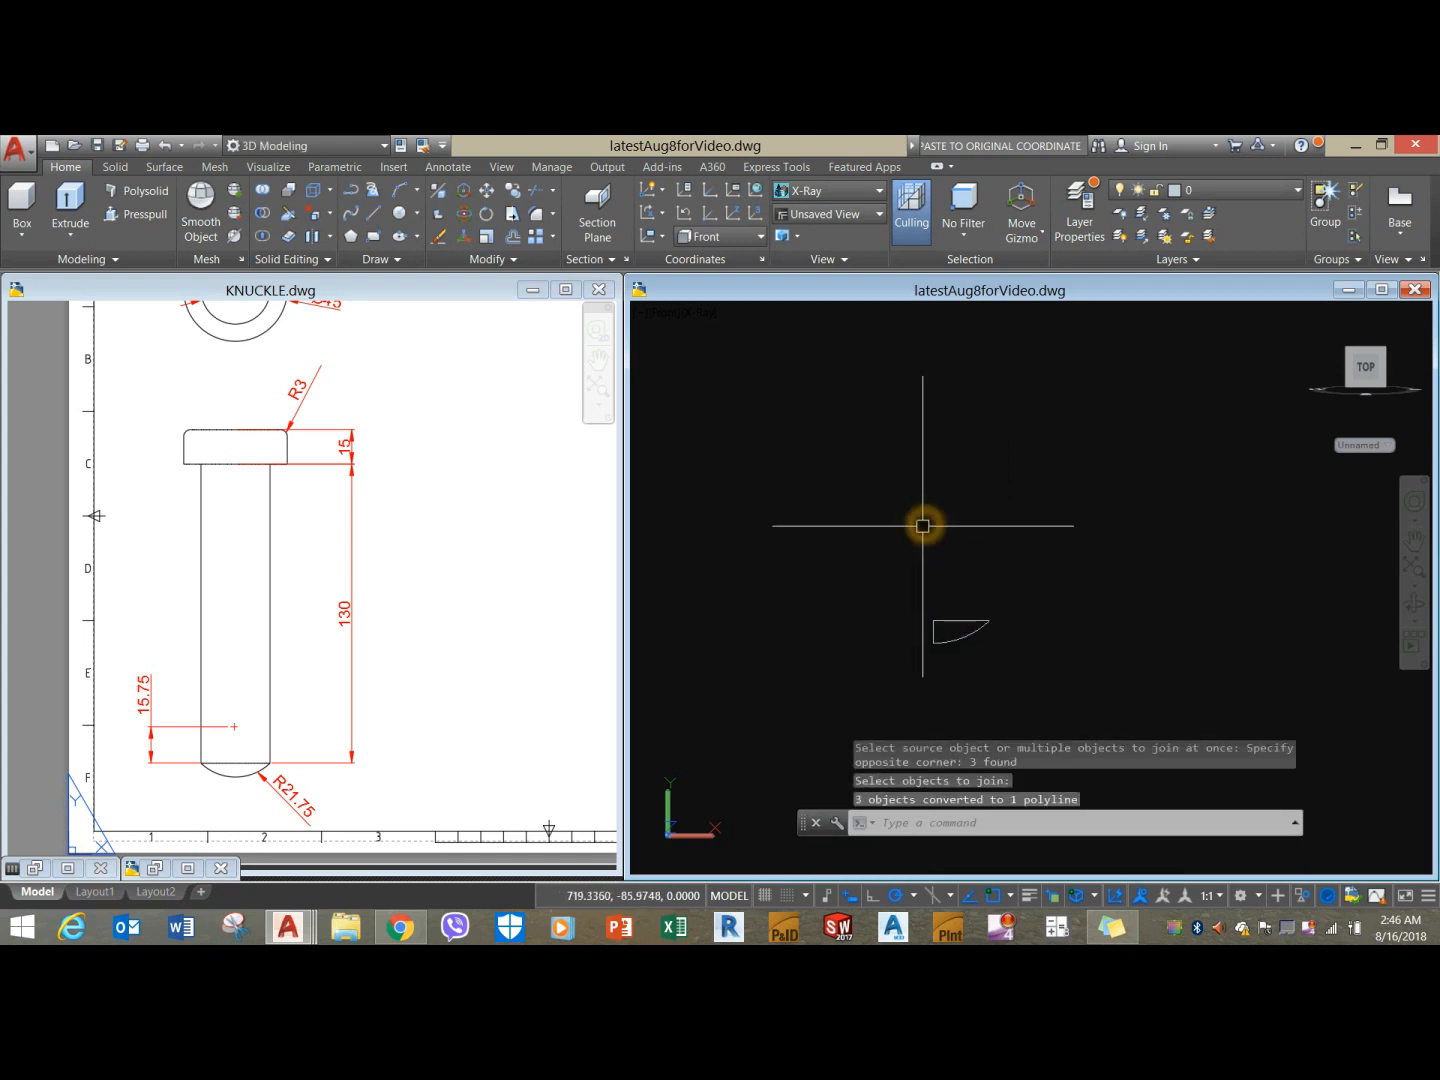
pyautogui.scroll(-2, 939, 537)
pyautogui.moveTo(938, 537); pyautogui.dragTo(1041, 543, button='middle')
pyautogui.scroll(3, 1070, 623)
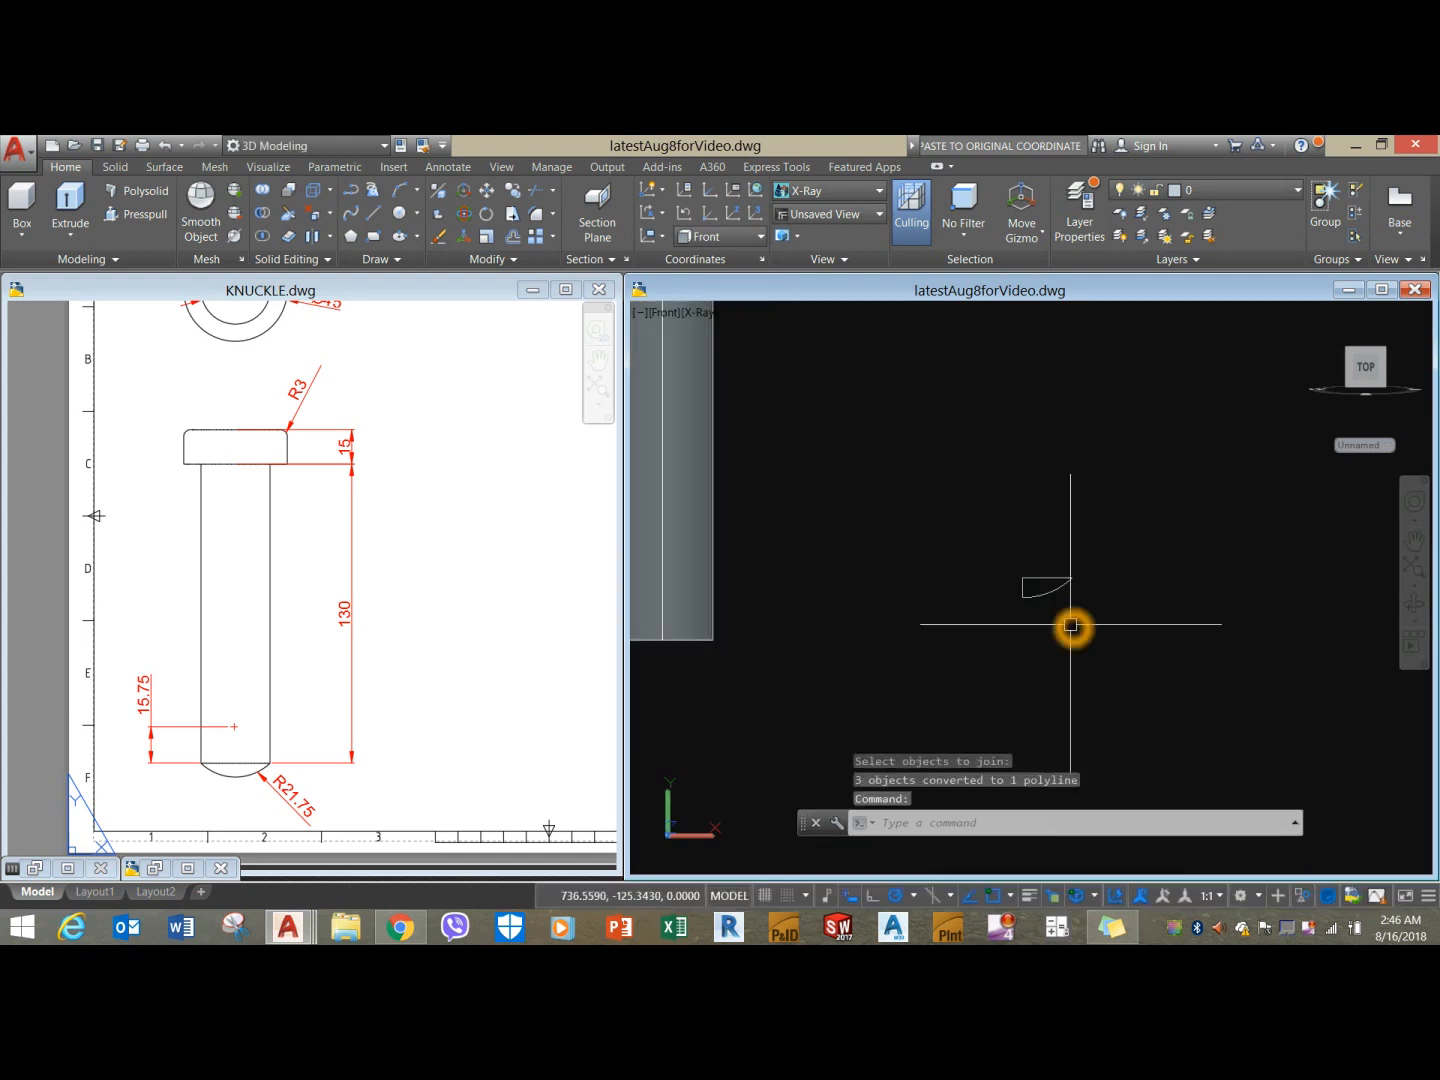
pyautogui.scroll(-4, 1071, 624)
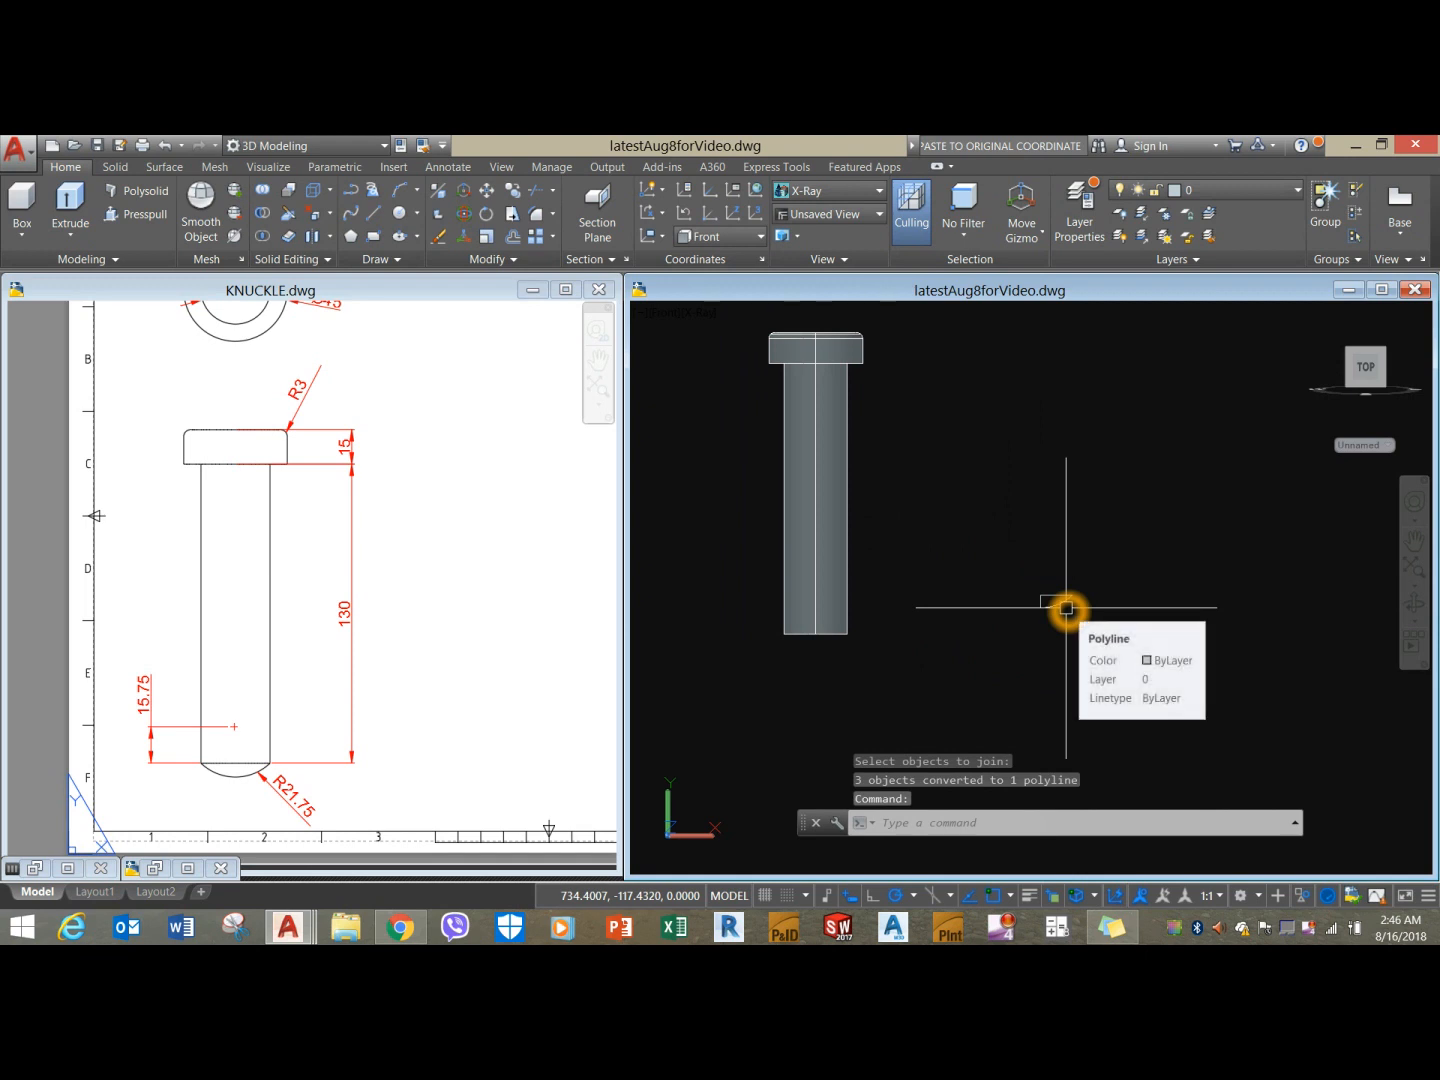
pyautogui.click(1066, 608)
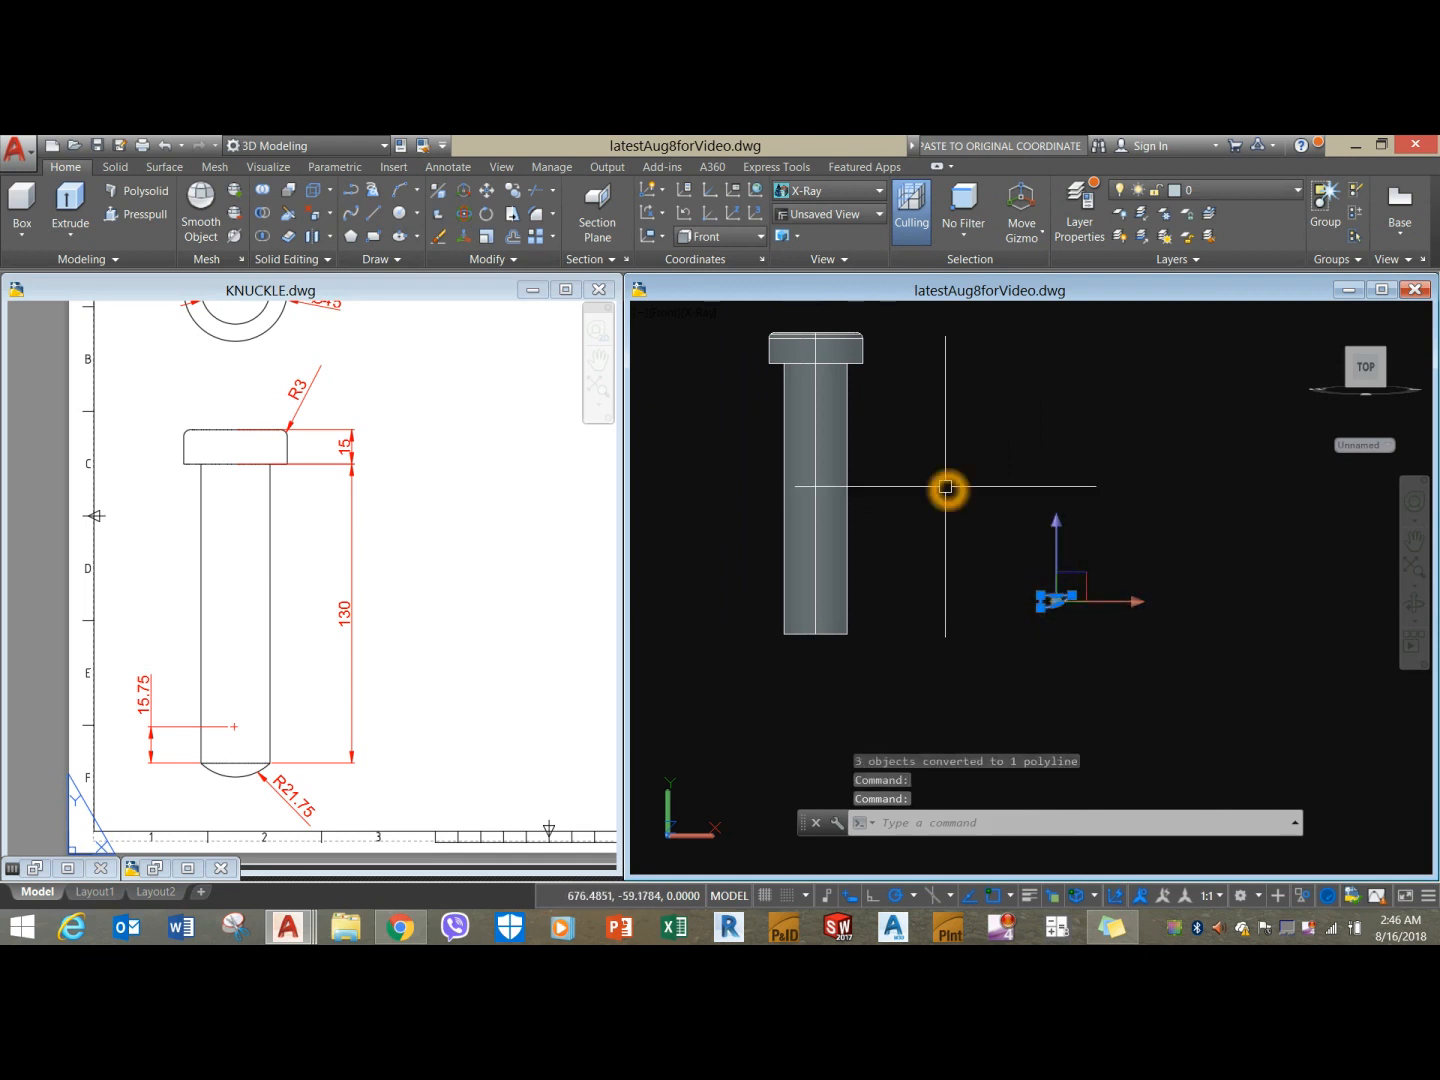
pyautogui.press('Escape')
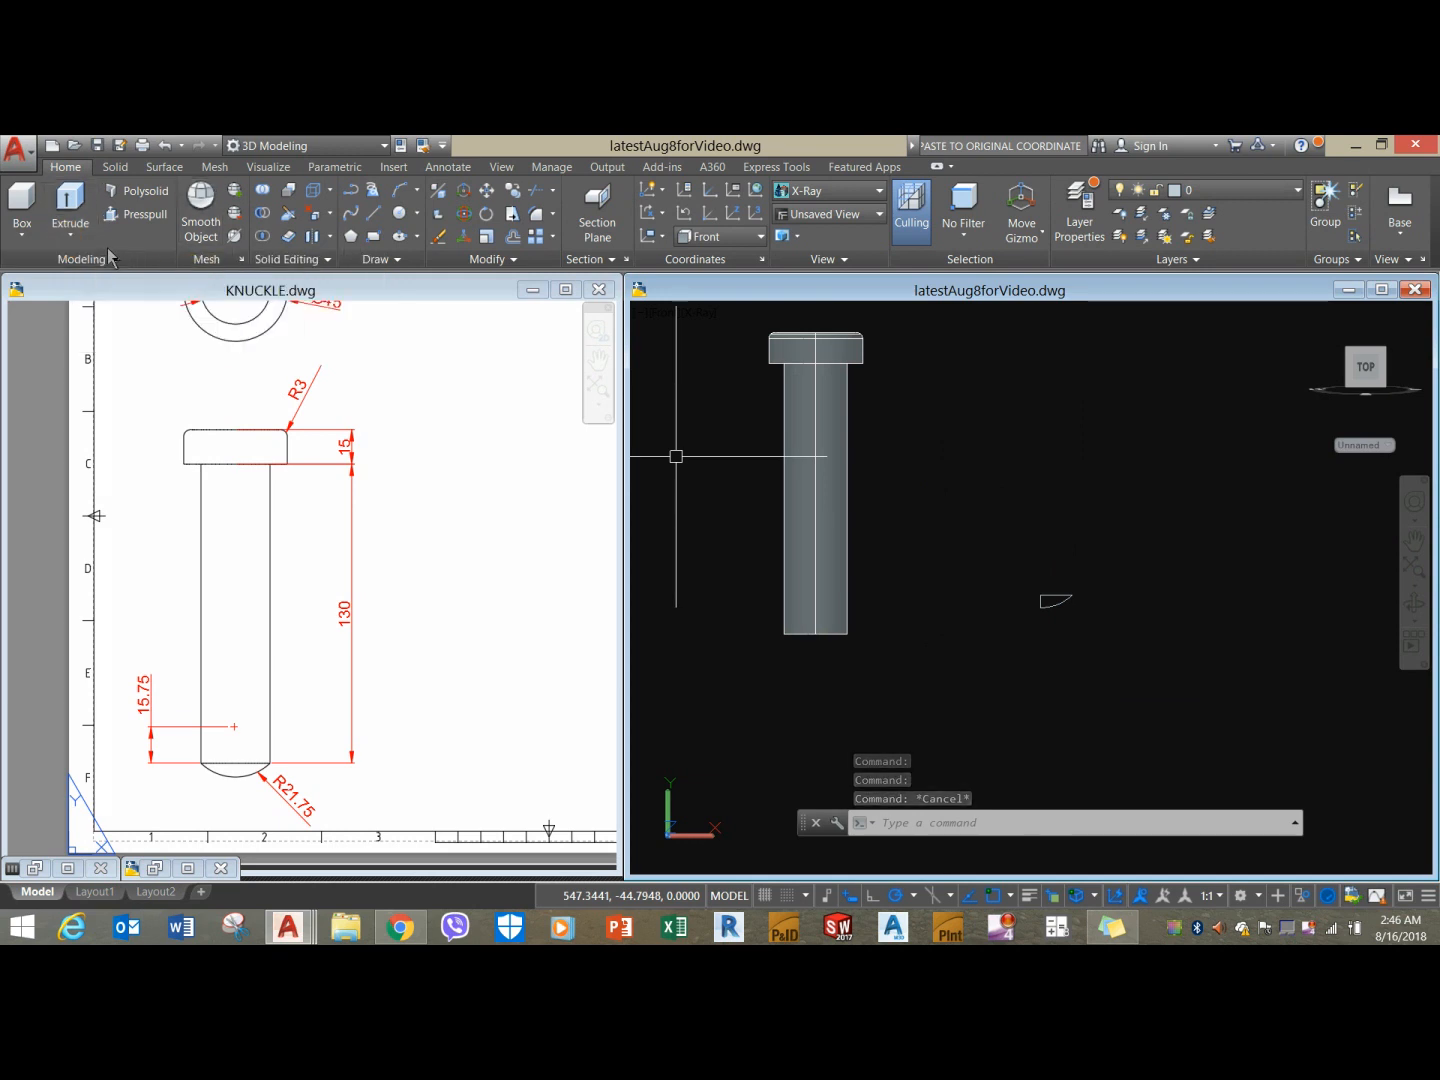
# Revolve the closed half profile 360 degrees about its vertical edge to form the pin's rounded end as a solid.
pyautogui.click(70, 237)
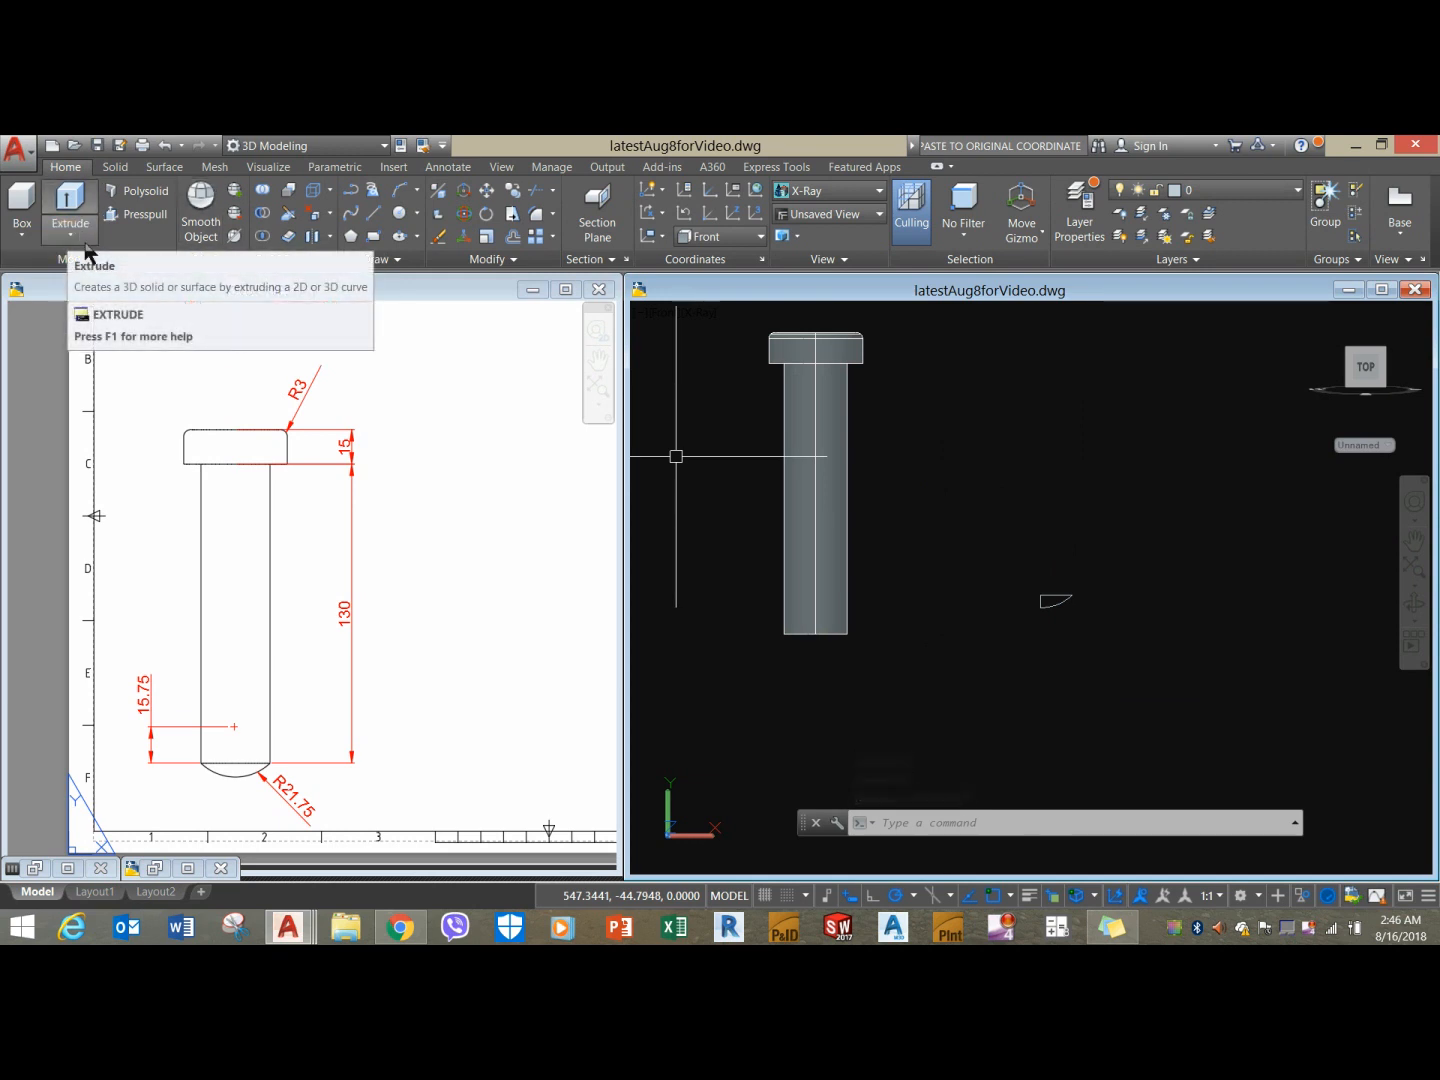
pyautogui.click(85, 272)
pyautogui.click(72, 232)
pyautogui.click(75, 239)
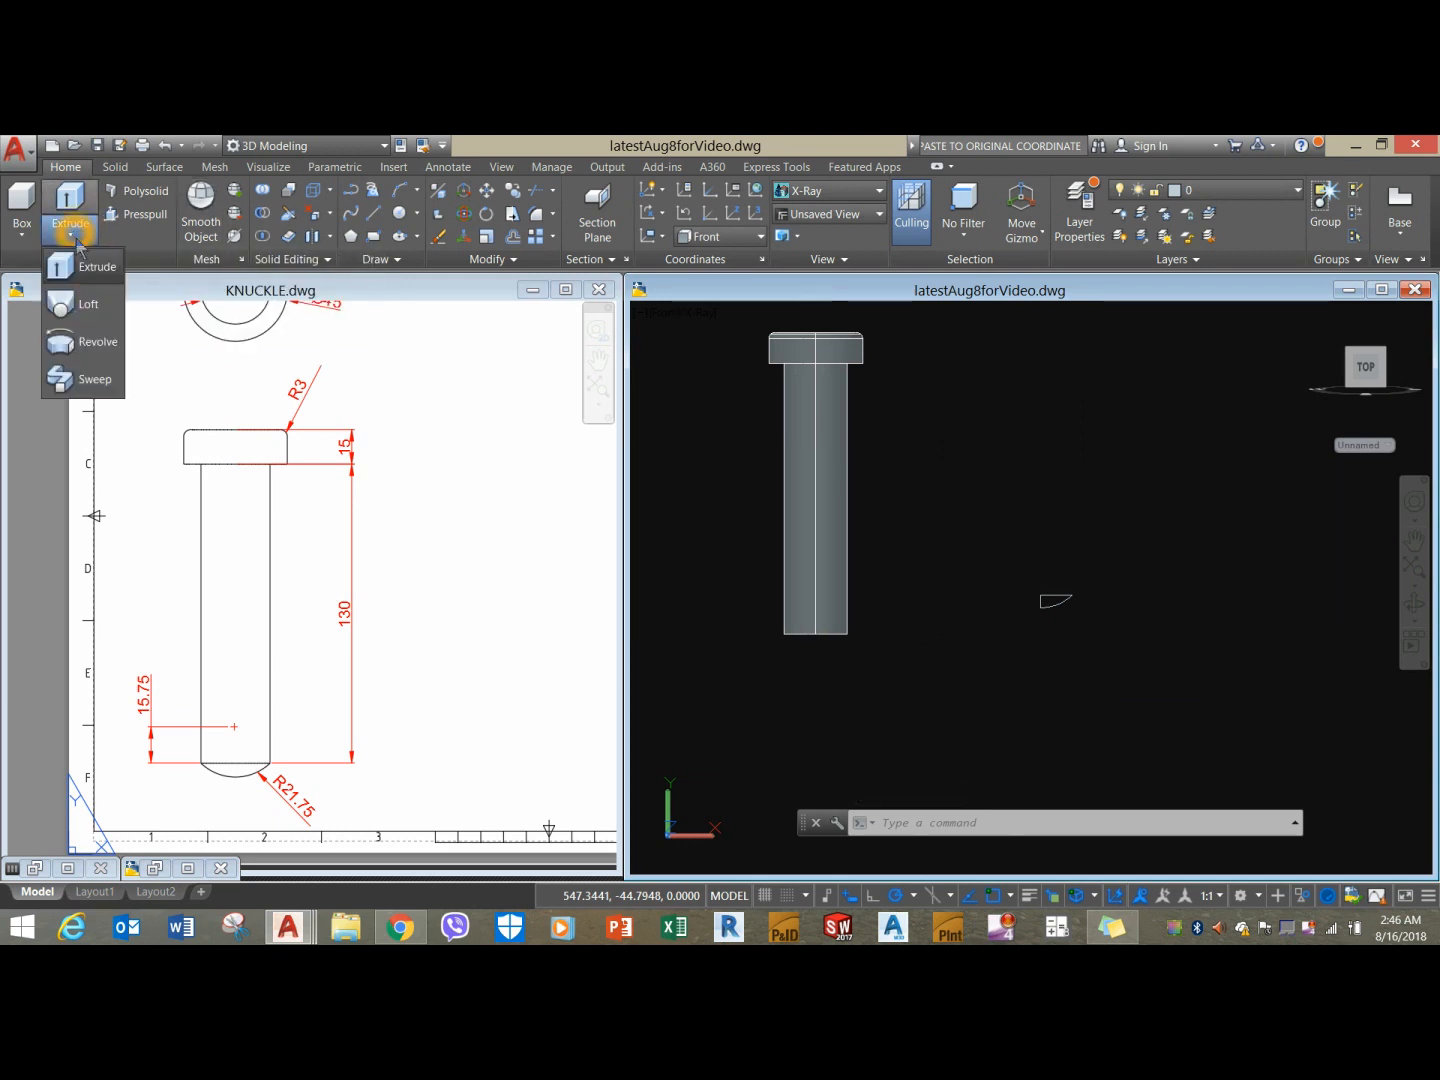
pyautogui.click(98, 342)
pyautogui.click(1093, 633)
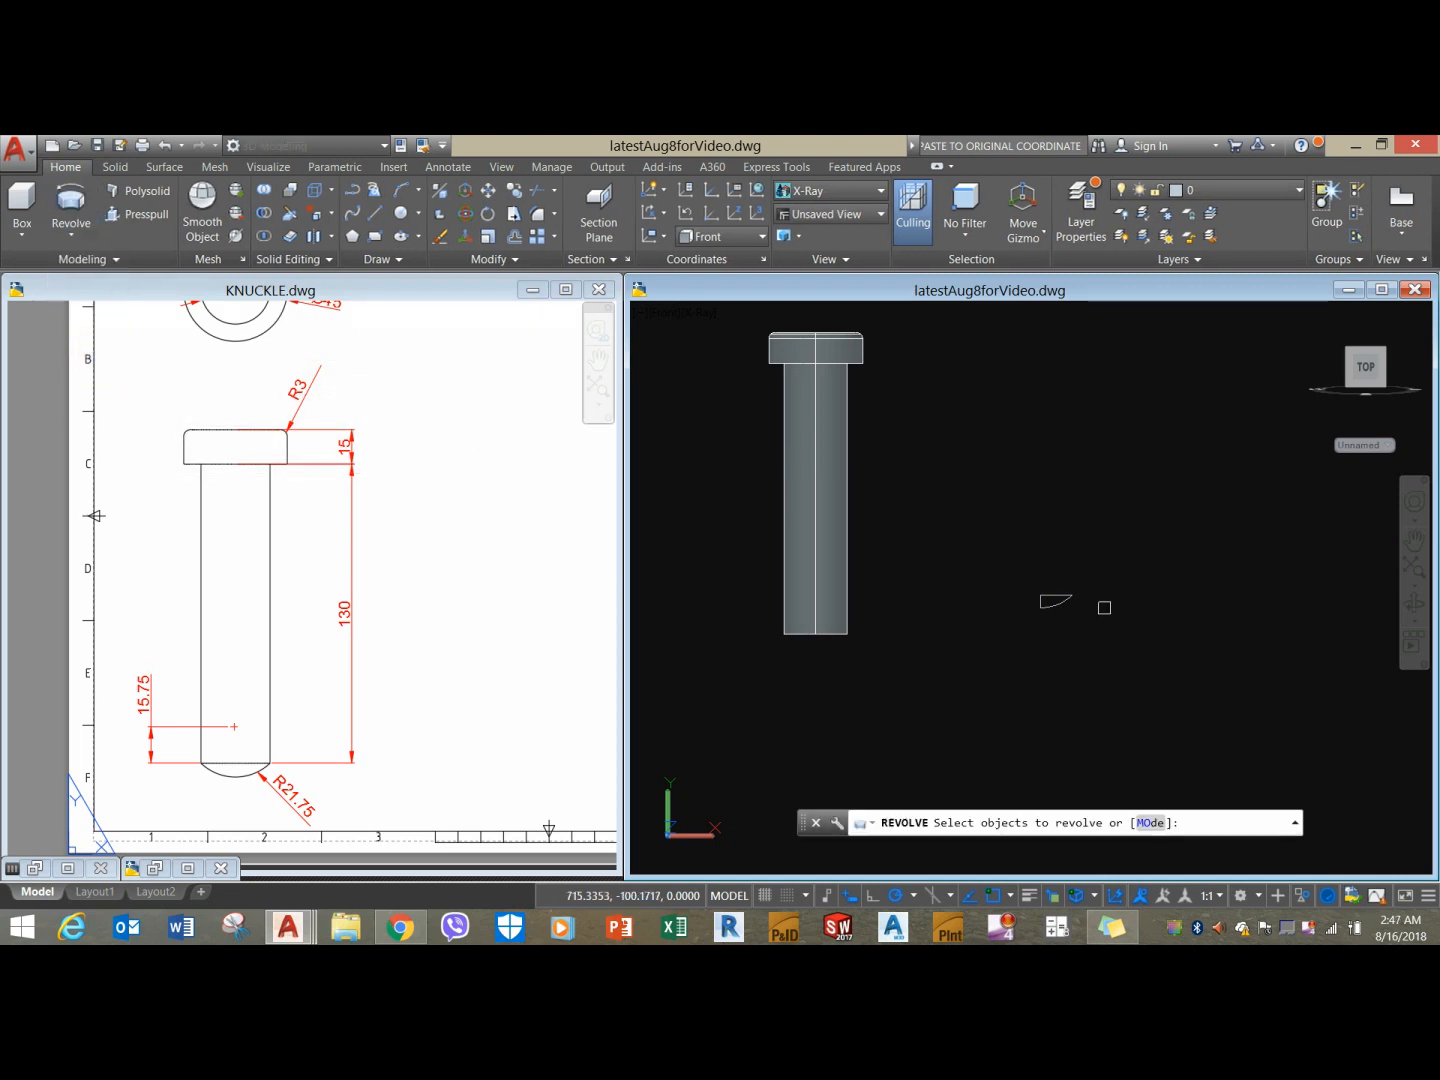
pyautogui.click(991, 534)
pyautogui.rightClick(1021, 507)
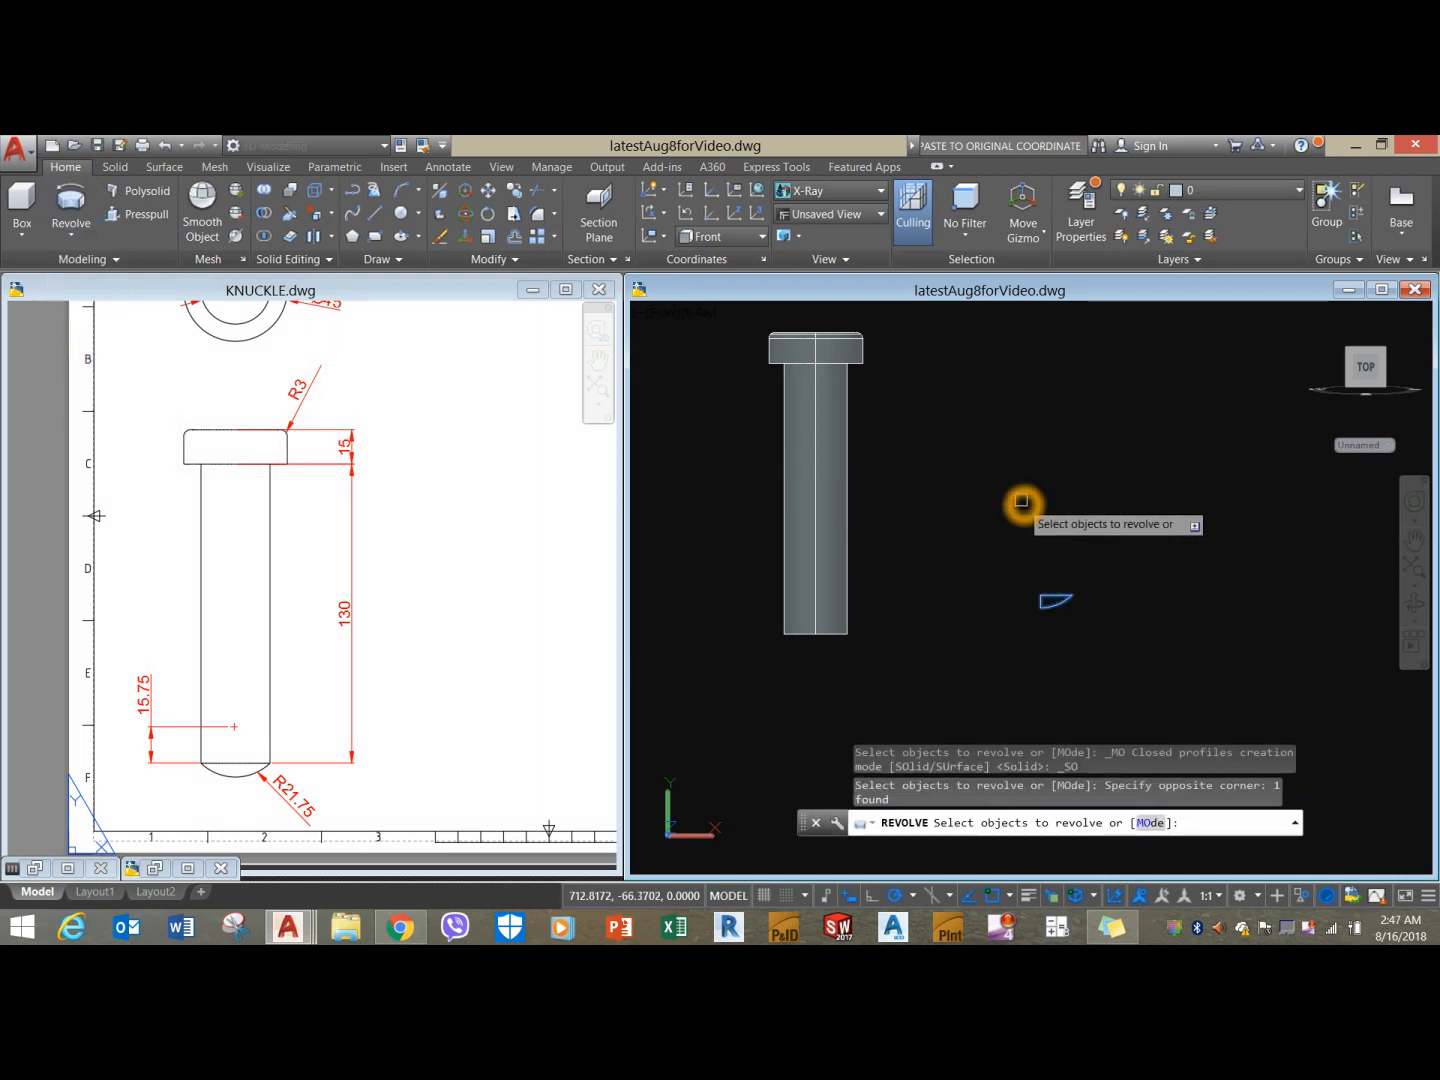
pyautogui.click(1028, 511)
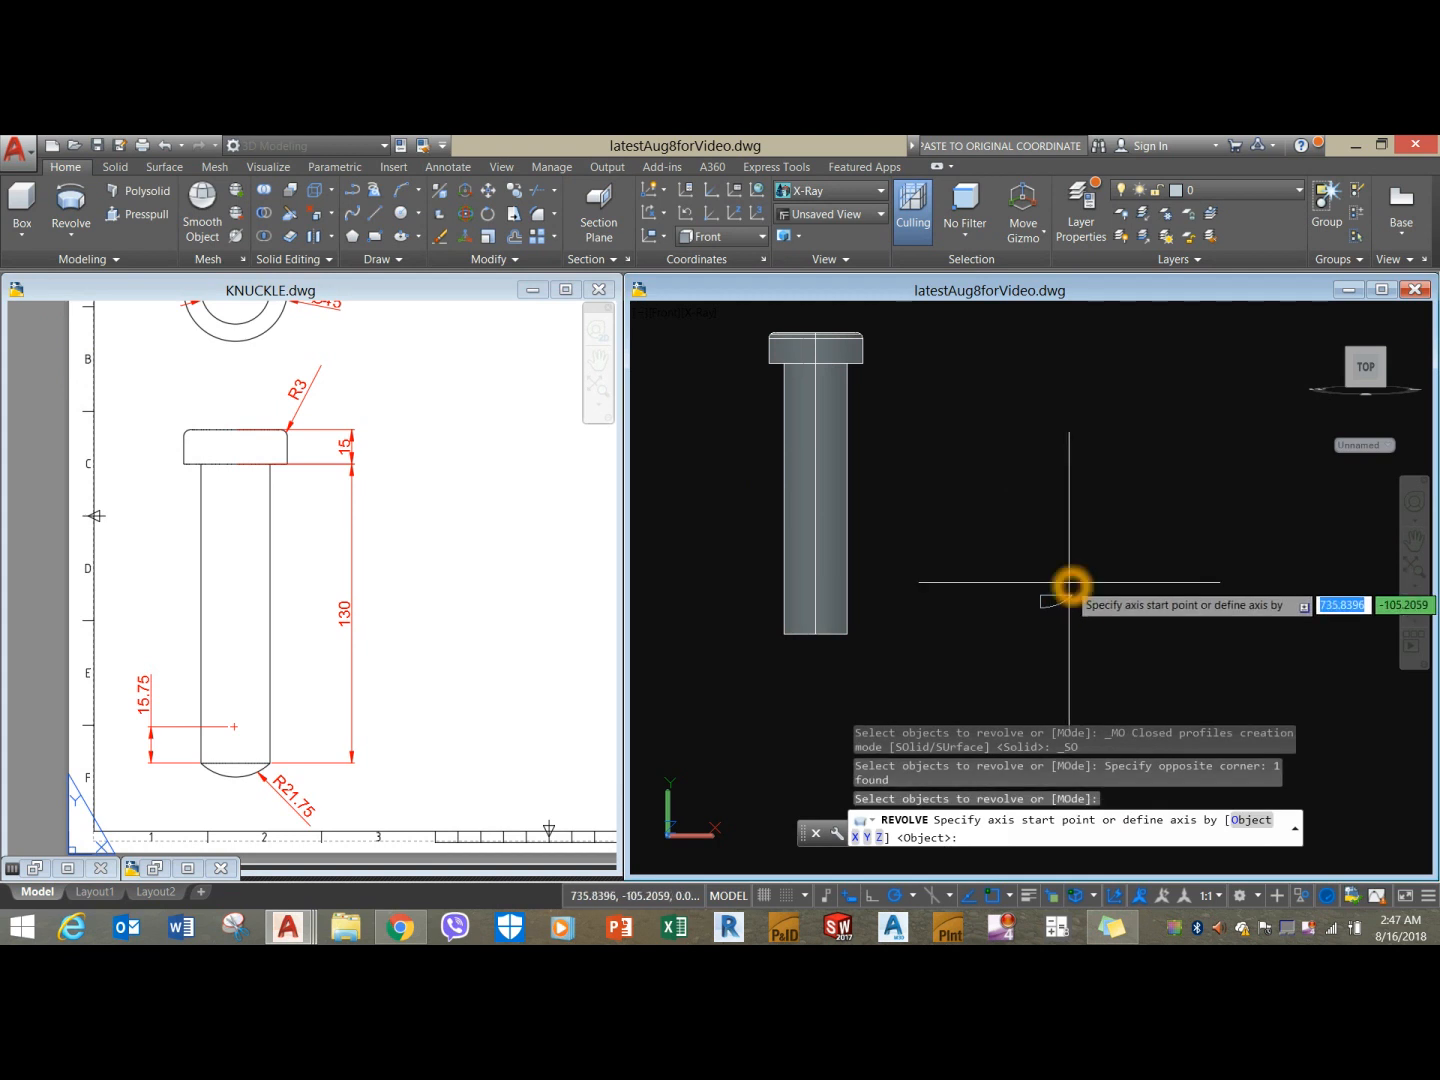
pyautogui.scroll(2, 1071, 585)
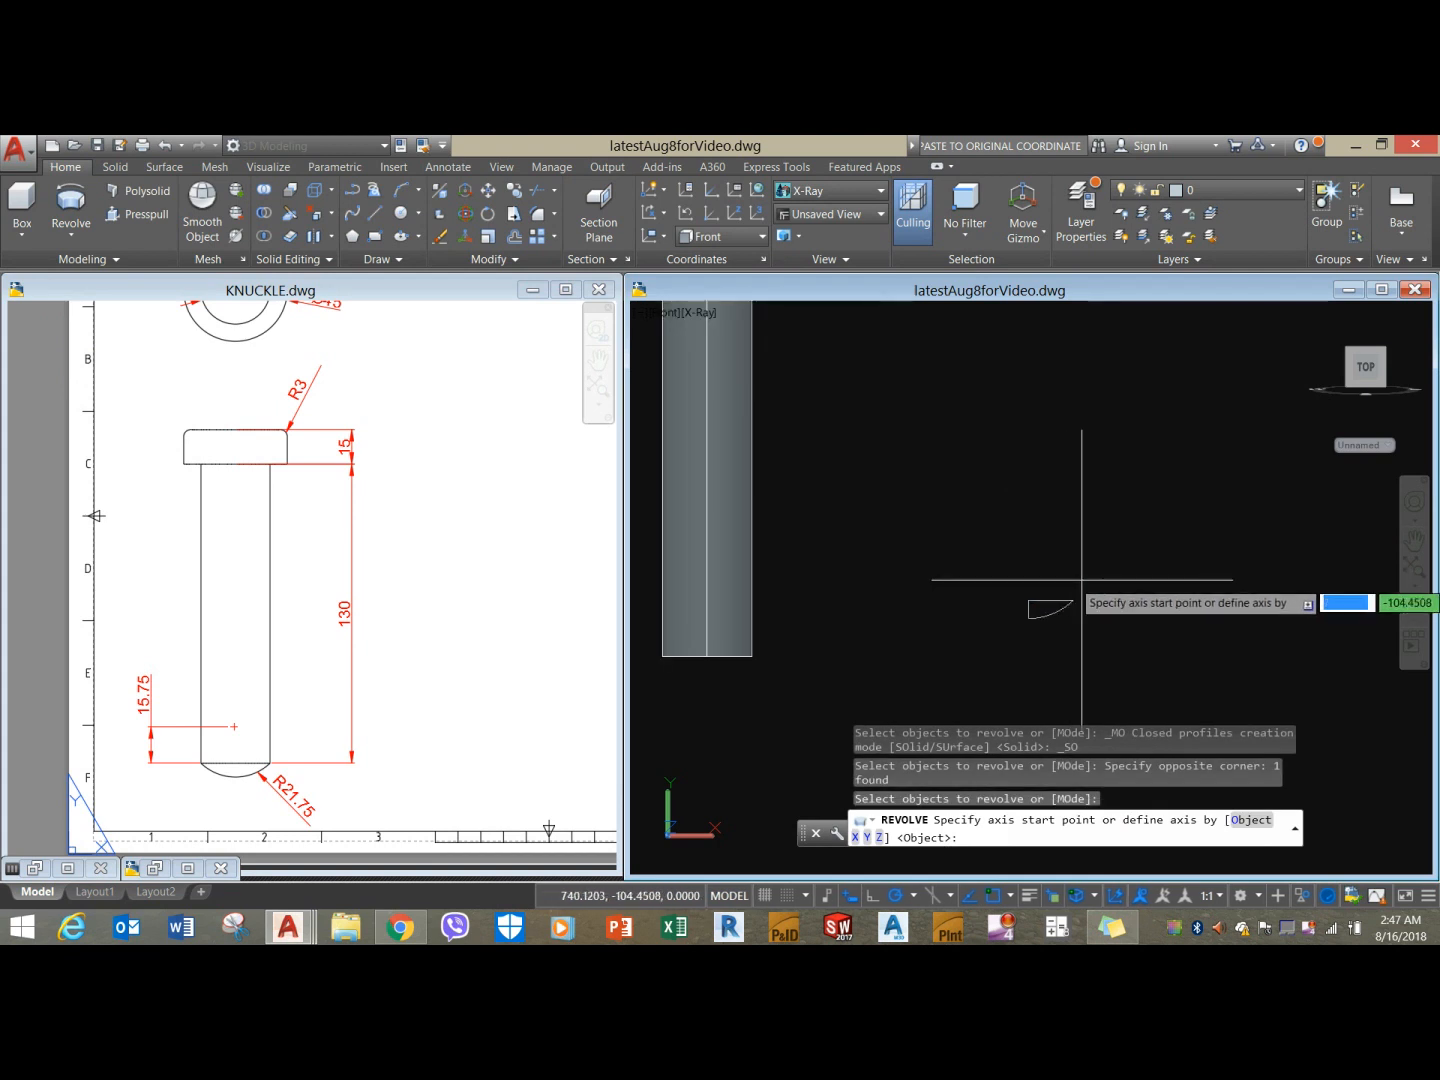
pyautogui.click(1029, 600)
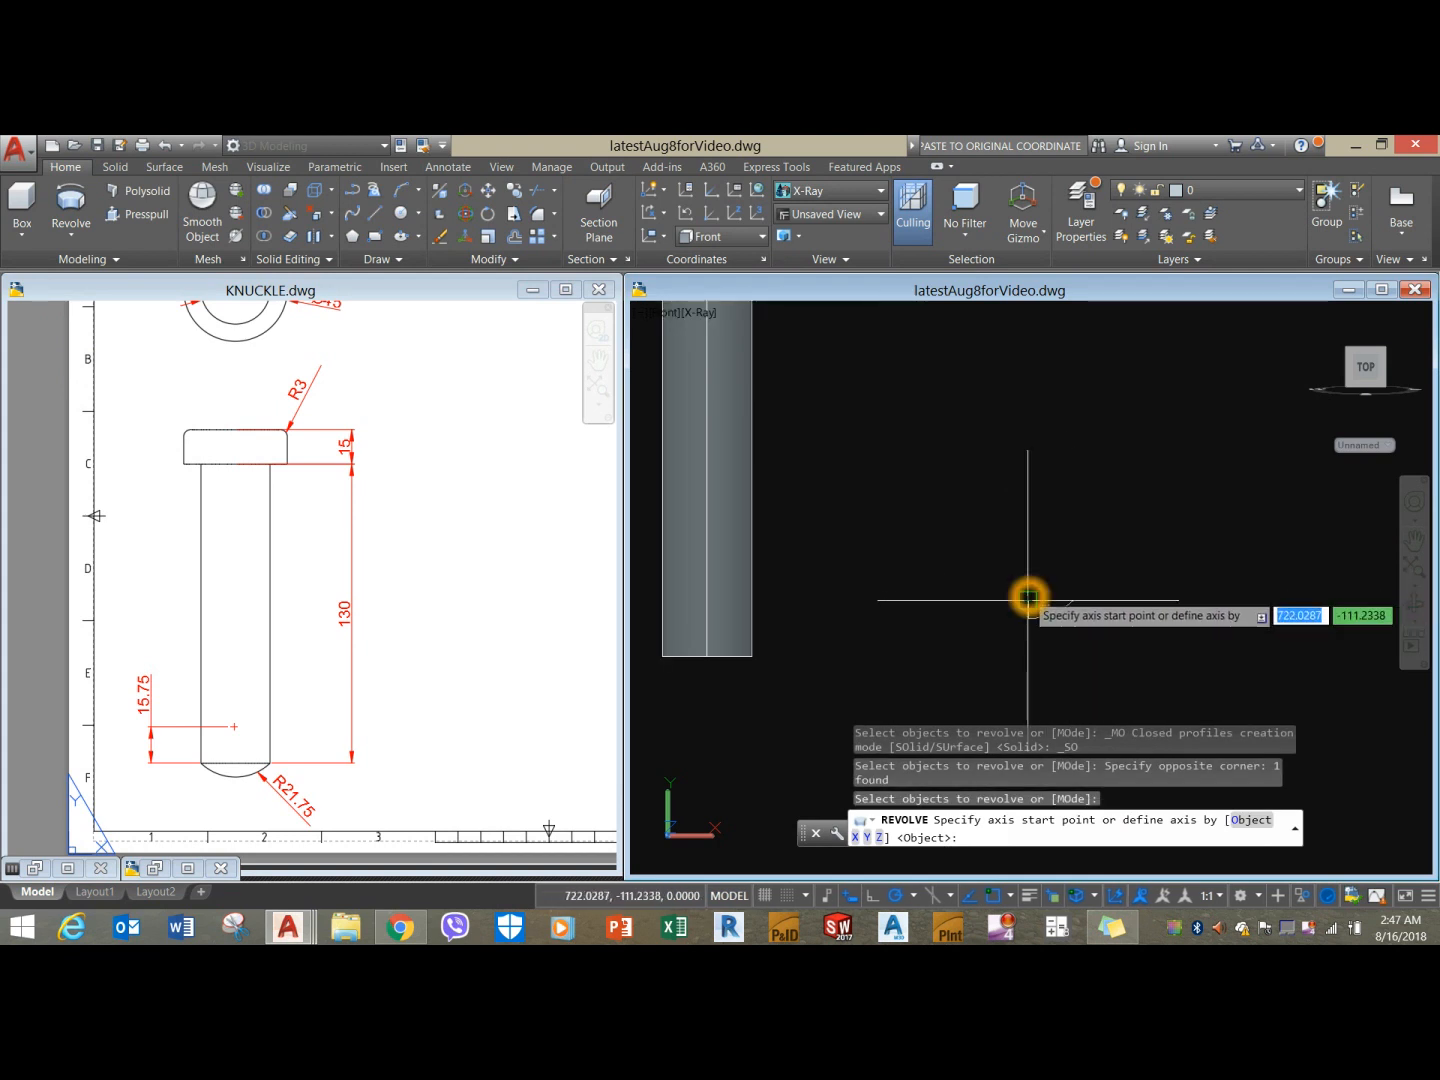
pyautogui.click(1043, 627)
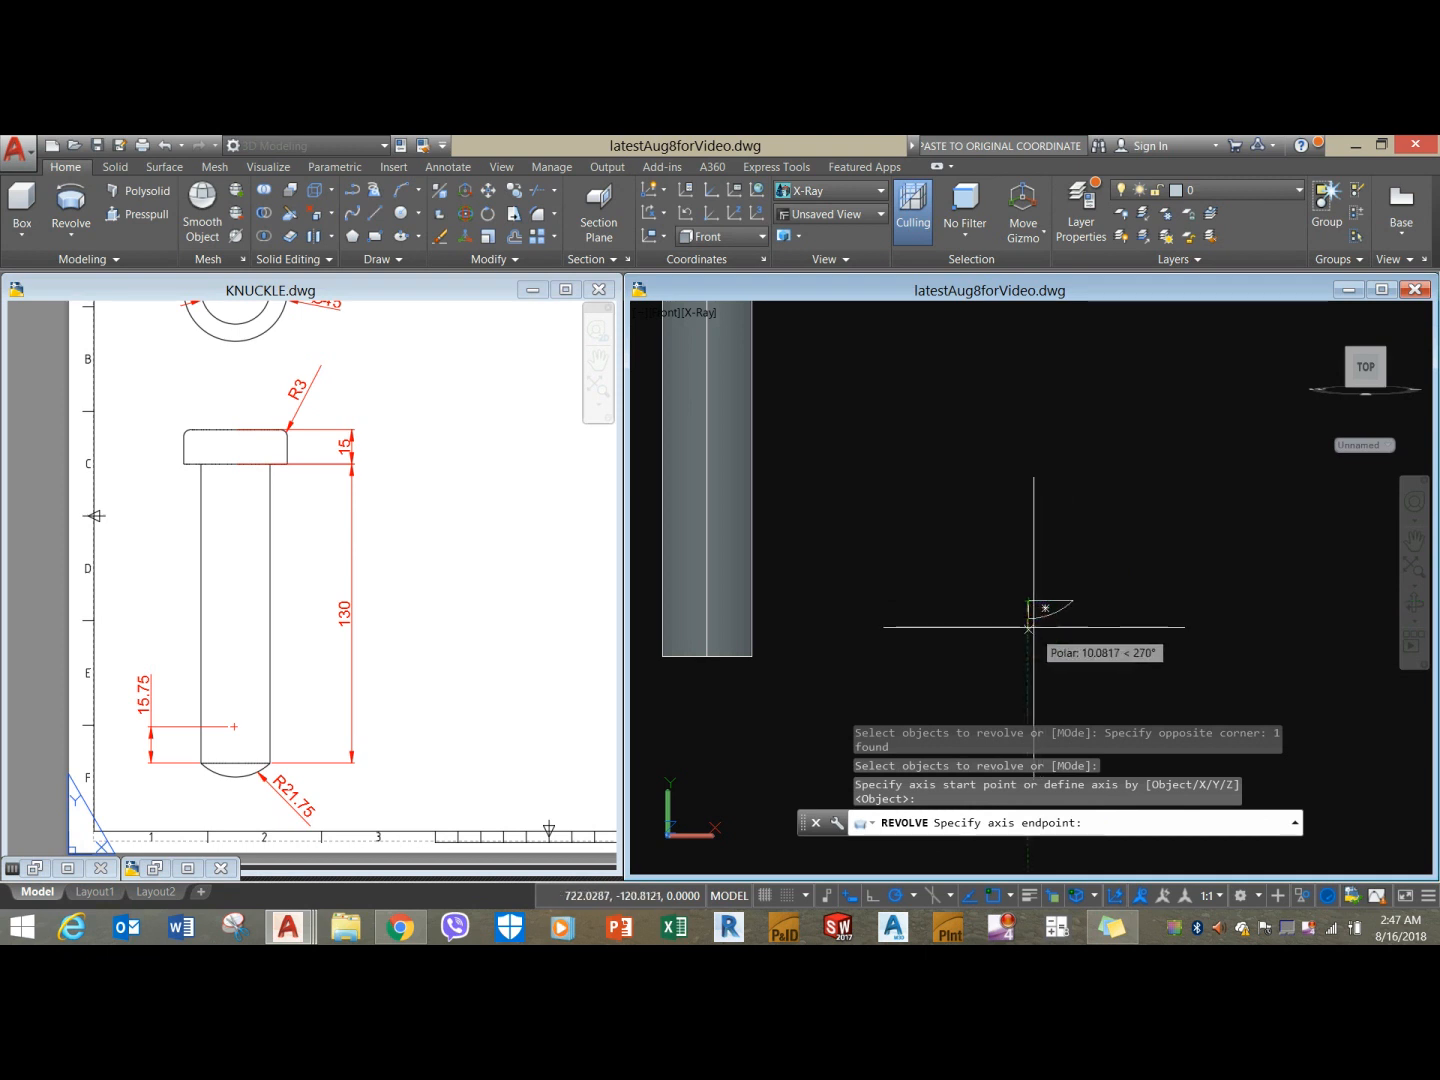
pyautogui.click(1034, 620)
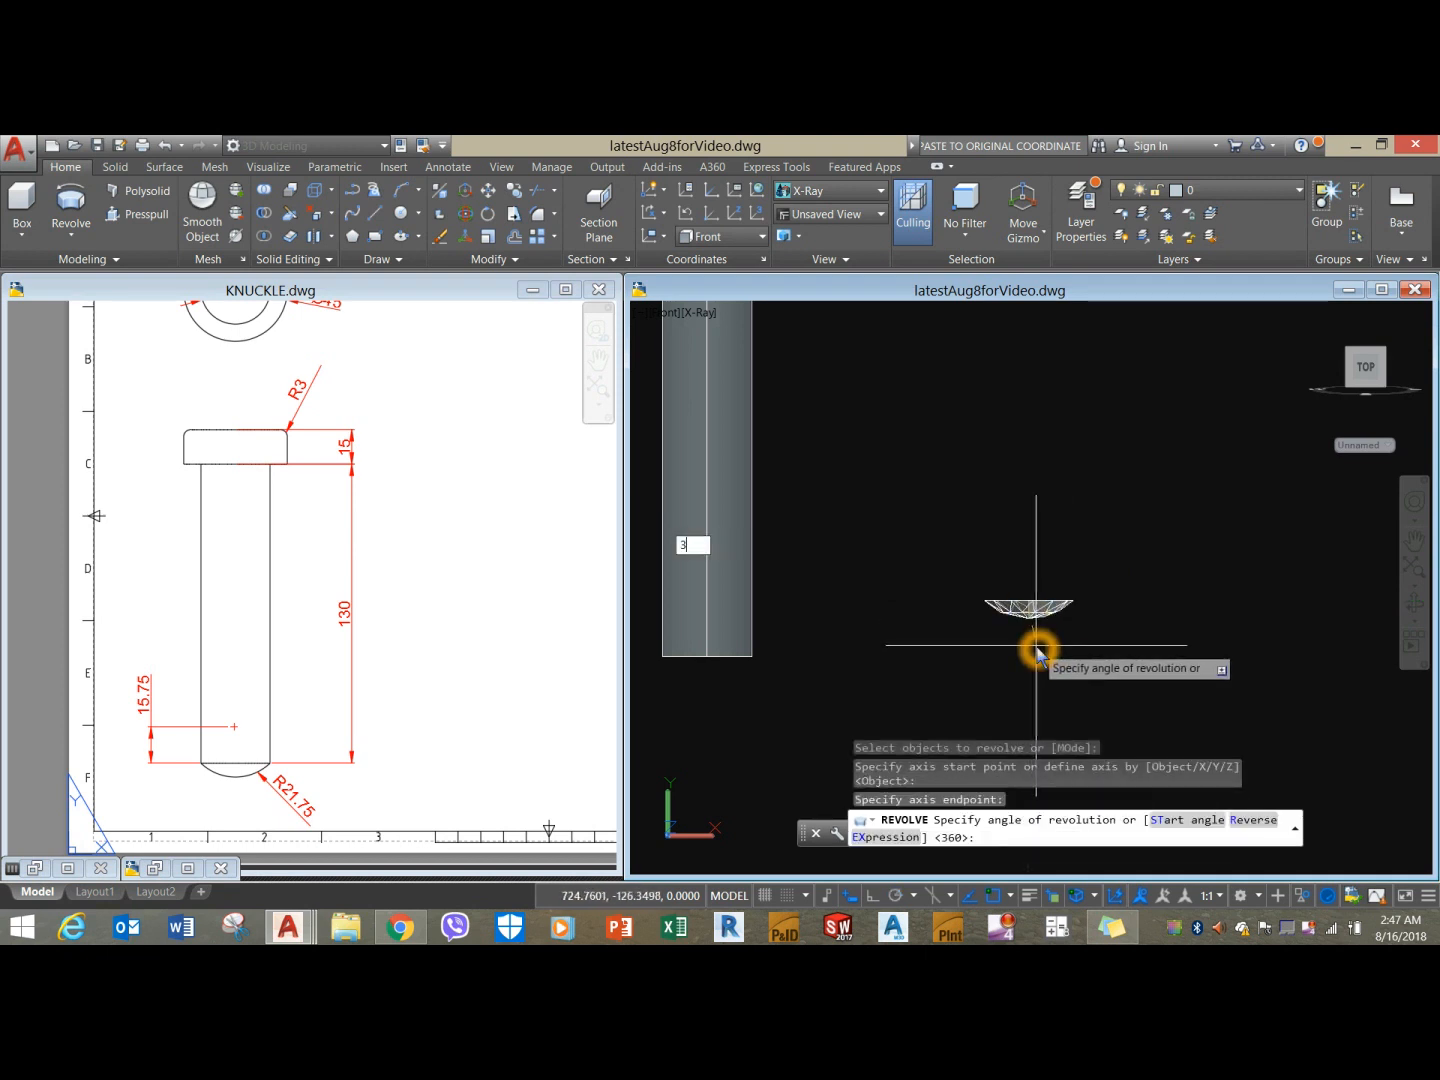
pyautogui.write('360')
pyautogui.press('Return')
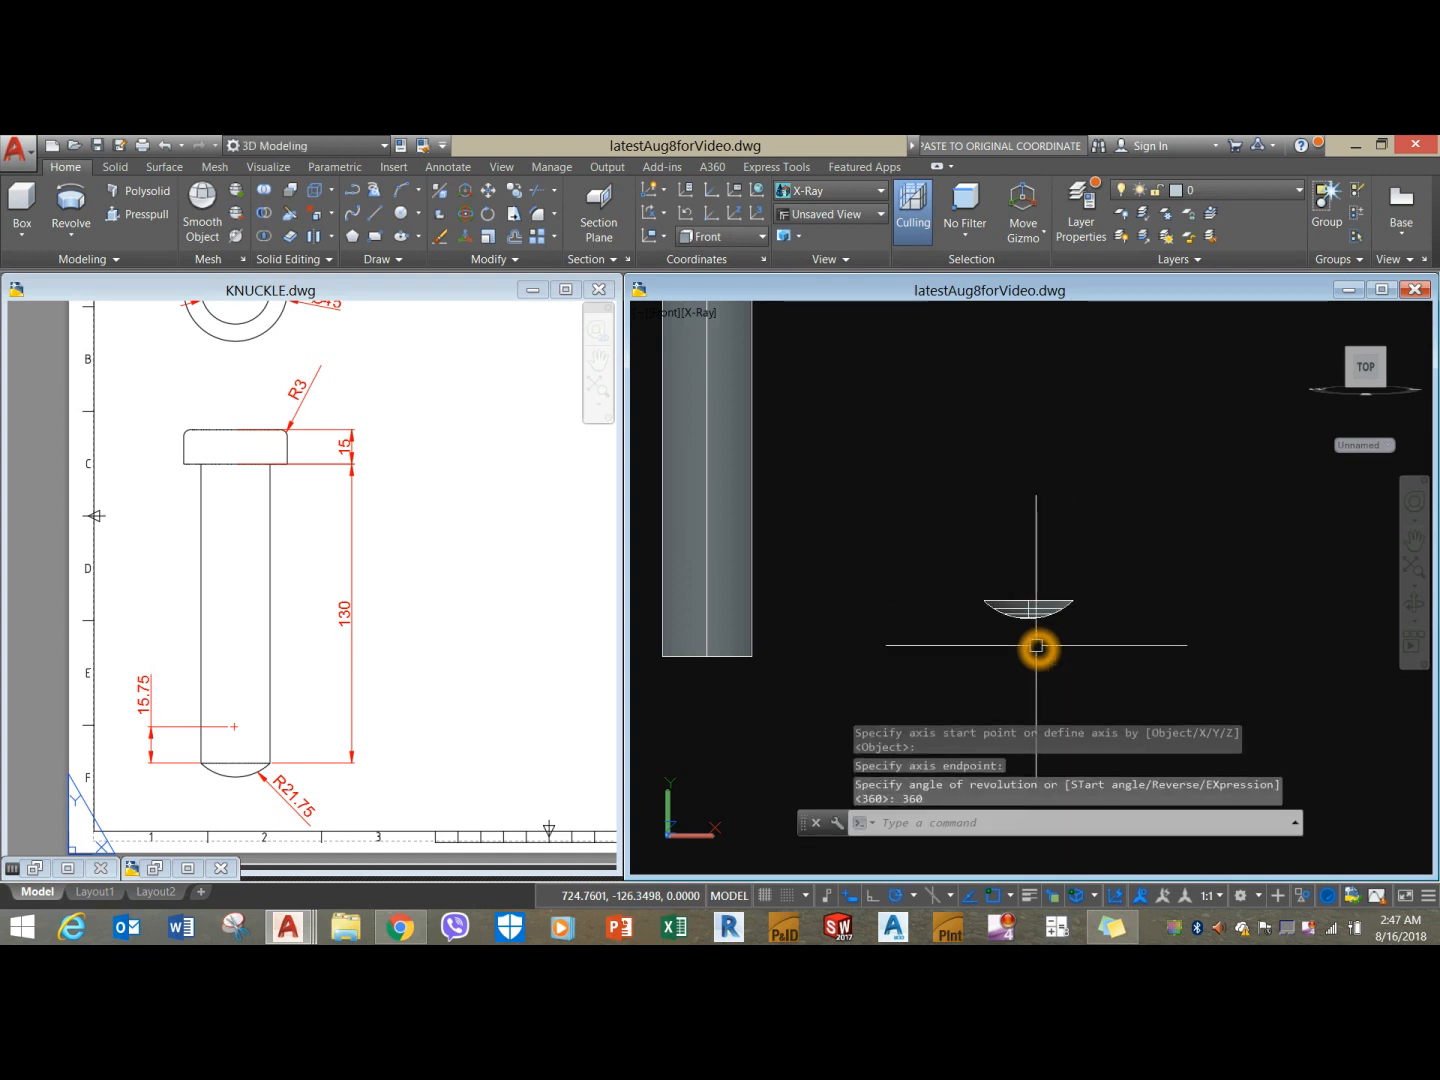
# Move the revolved rounded end from the centre of its flat face to the centre of the pin shank's bottom face.
pyautogui.scroll(2, 1039, 645)
pyautogui.scroll(-4, 1041, 630)
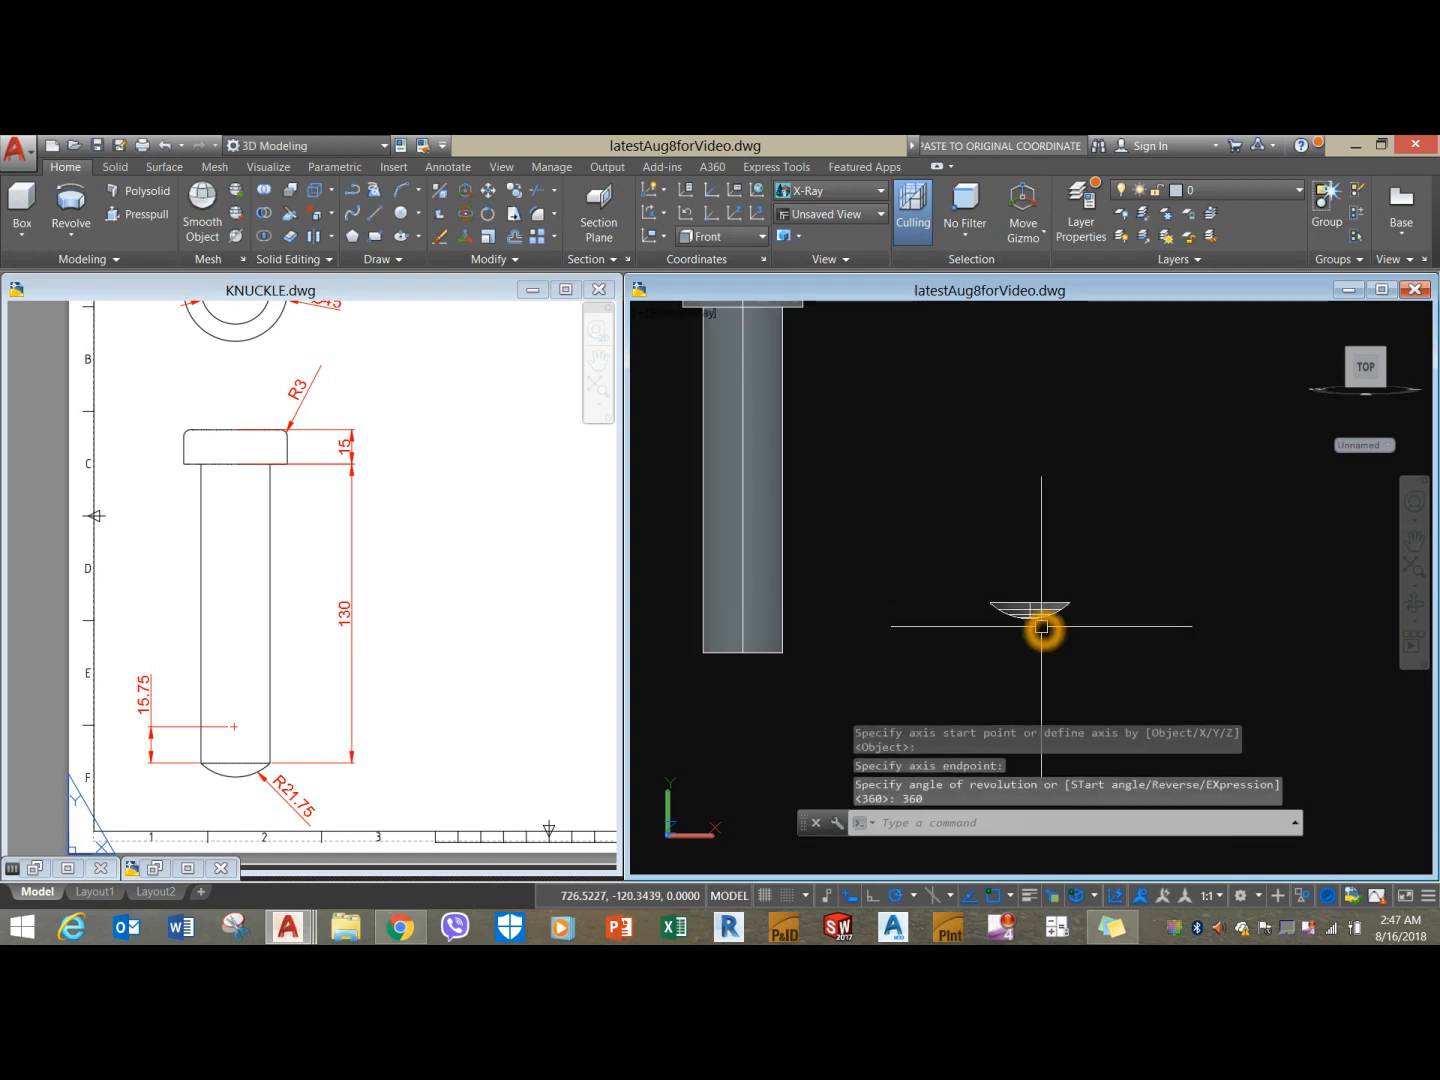
pyautogui.keyDown('shift'); pyautogui.moveTo(1038, 598); pyautogui.dragTo(1056, 620, button='middle'); pyautogui.keyUp('shift')
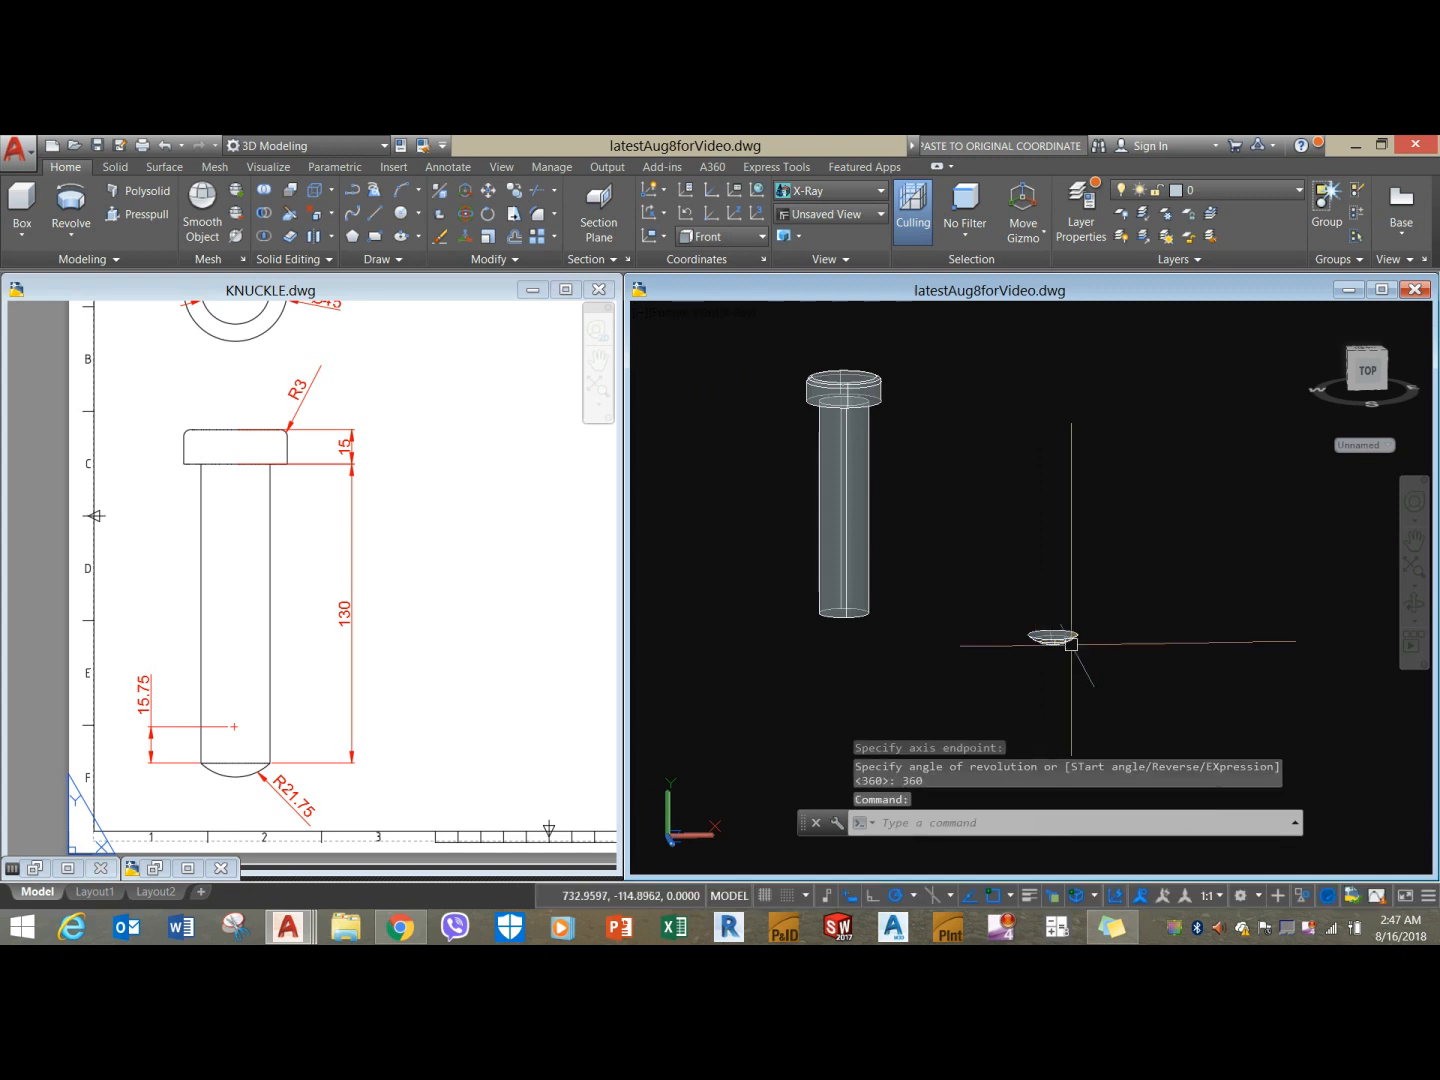
pyautogui.scroll(3, 1067, 643)
pyautogui.click(1040, 617)
pyautogui.rightClick(1058, 483)
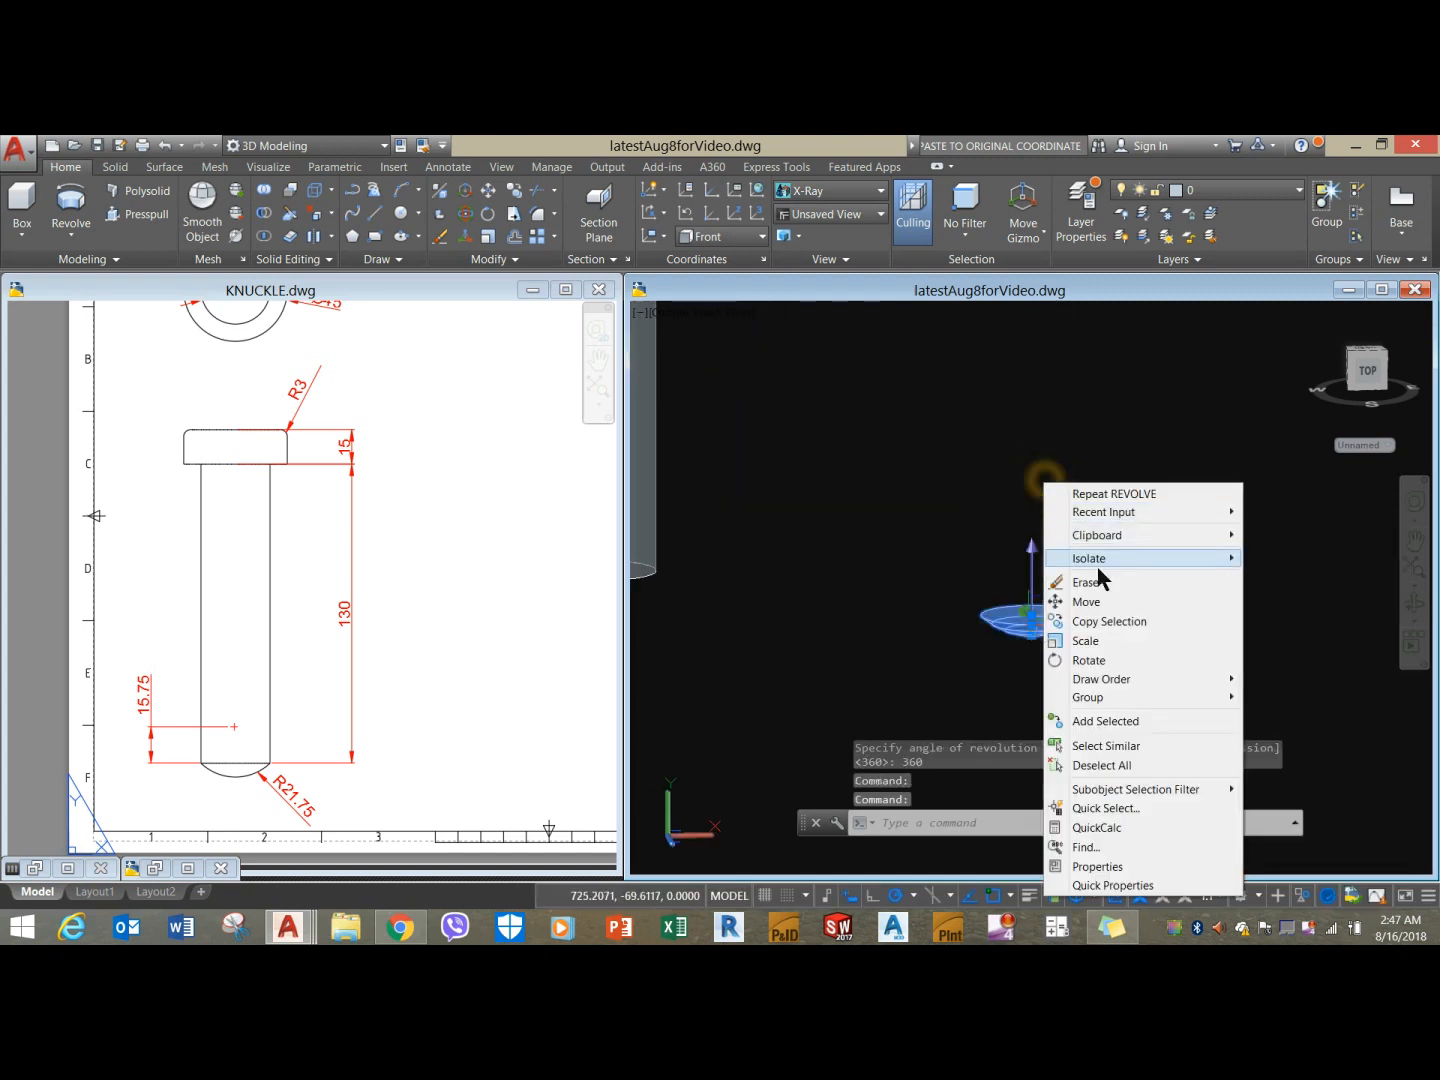
pyautogui.click(1100, 598)
pyautogui.scroll(3, 1094, 613)
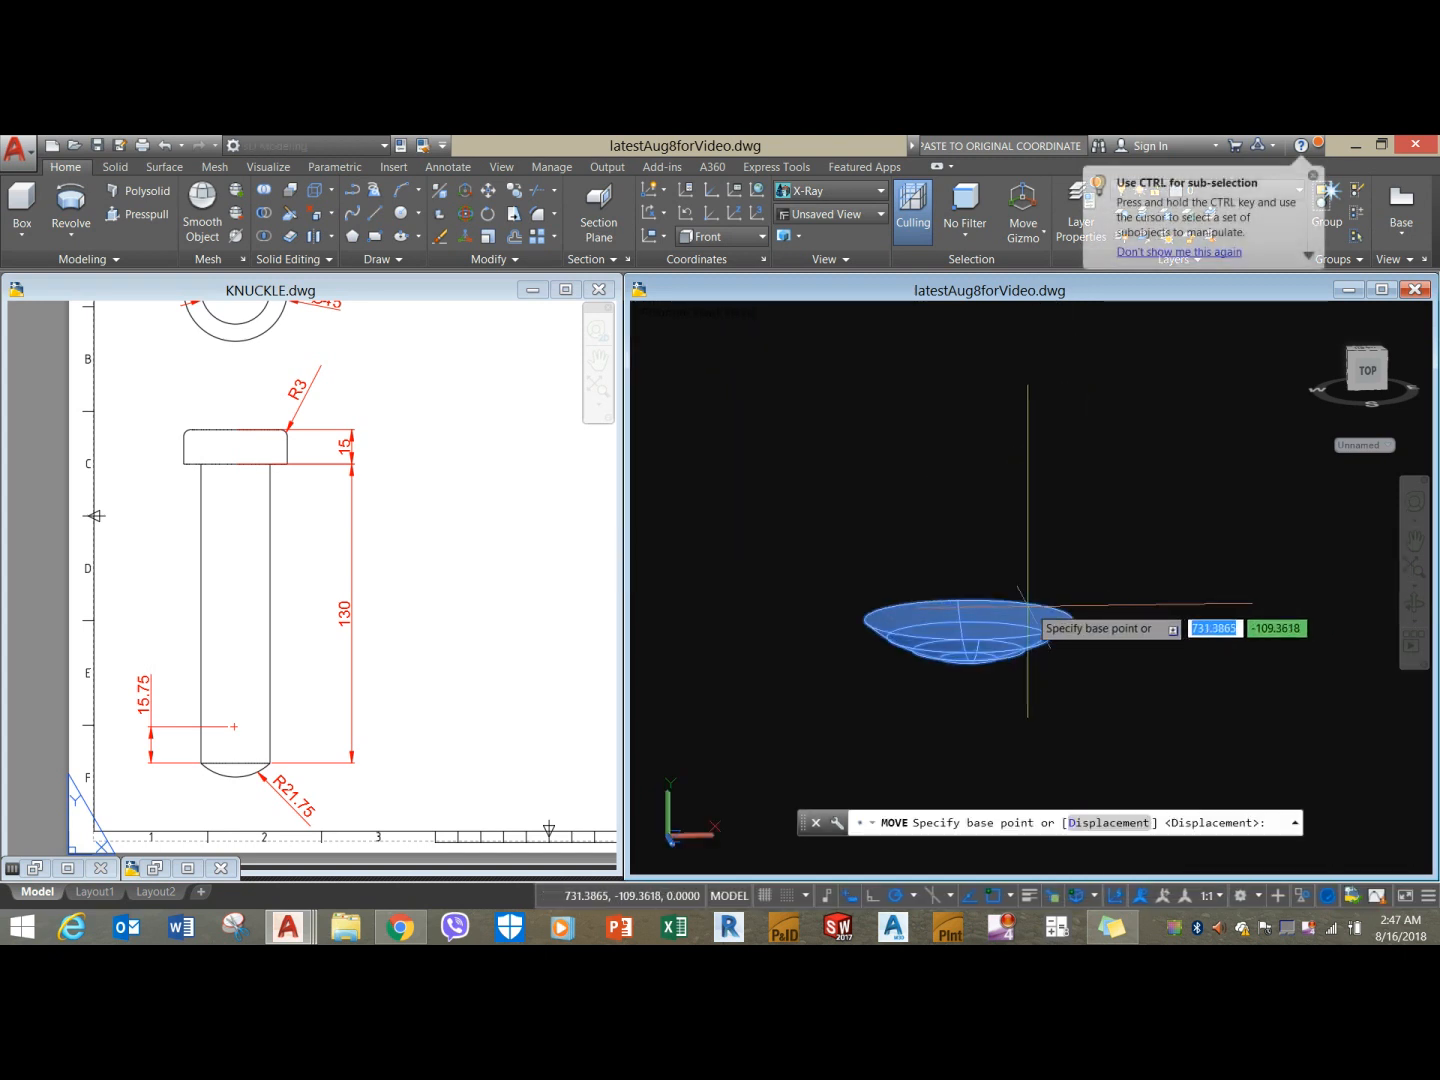
pyautogui.click(968, 622)
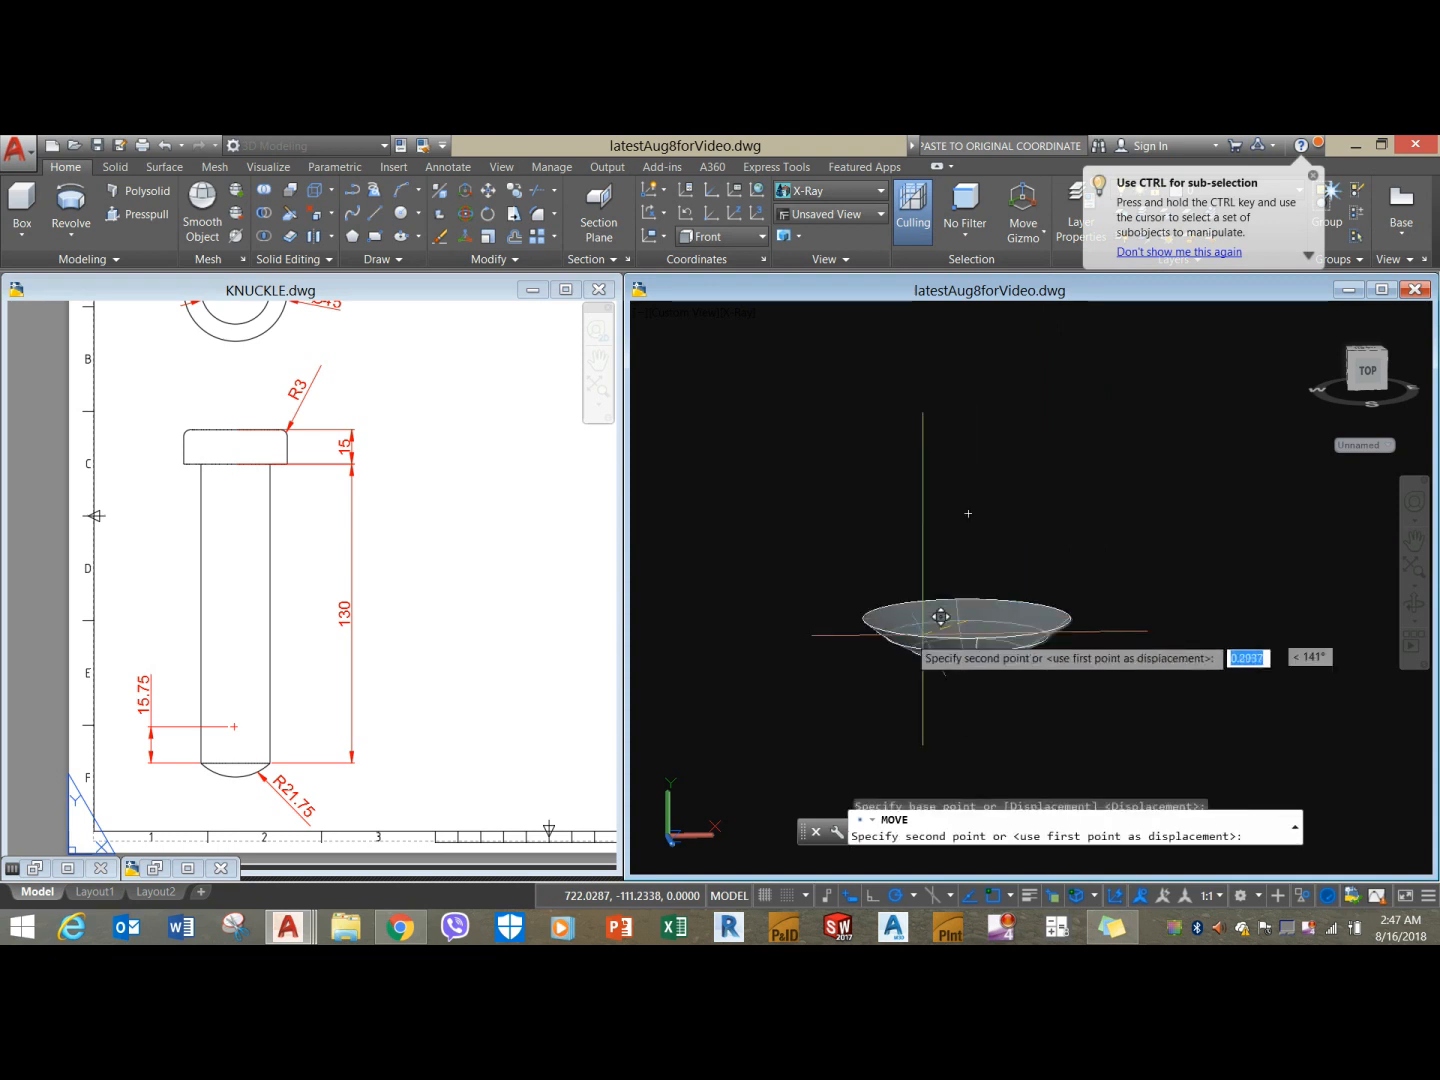
pyautogui.scroll(-3, 908, 625)
pyautogui.moveTo(905, 622); pyautogui.dragTo(1109, 653, button='middle')
pyautogui.scroll(2, 812, 636)
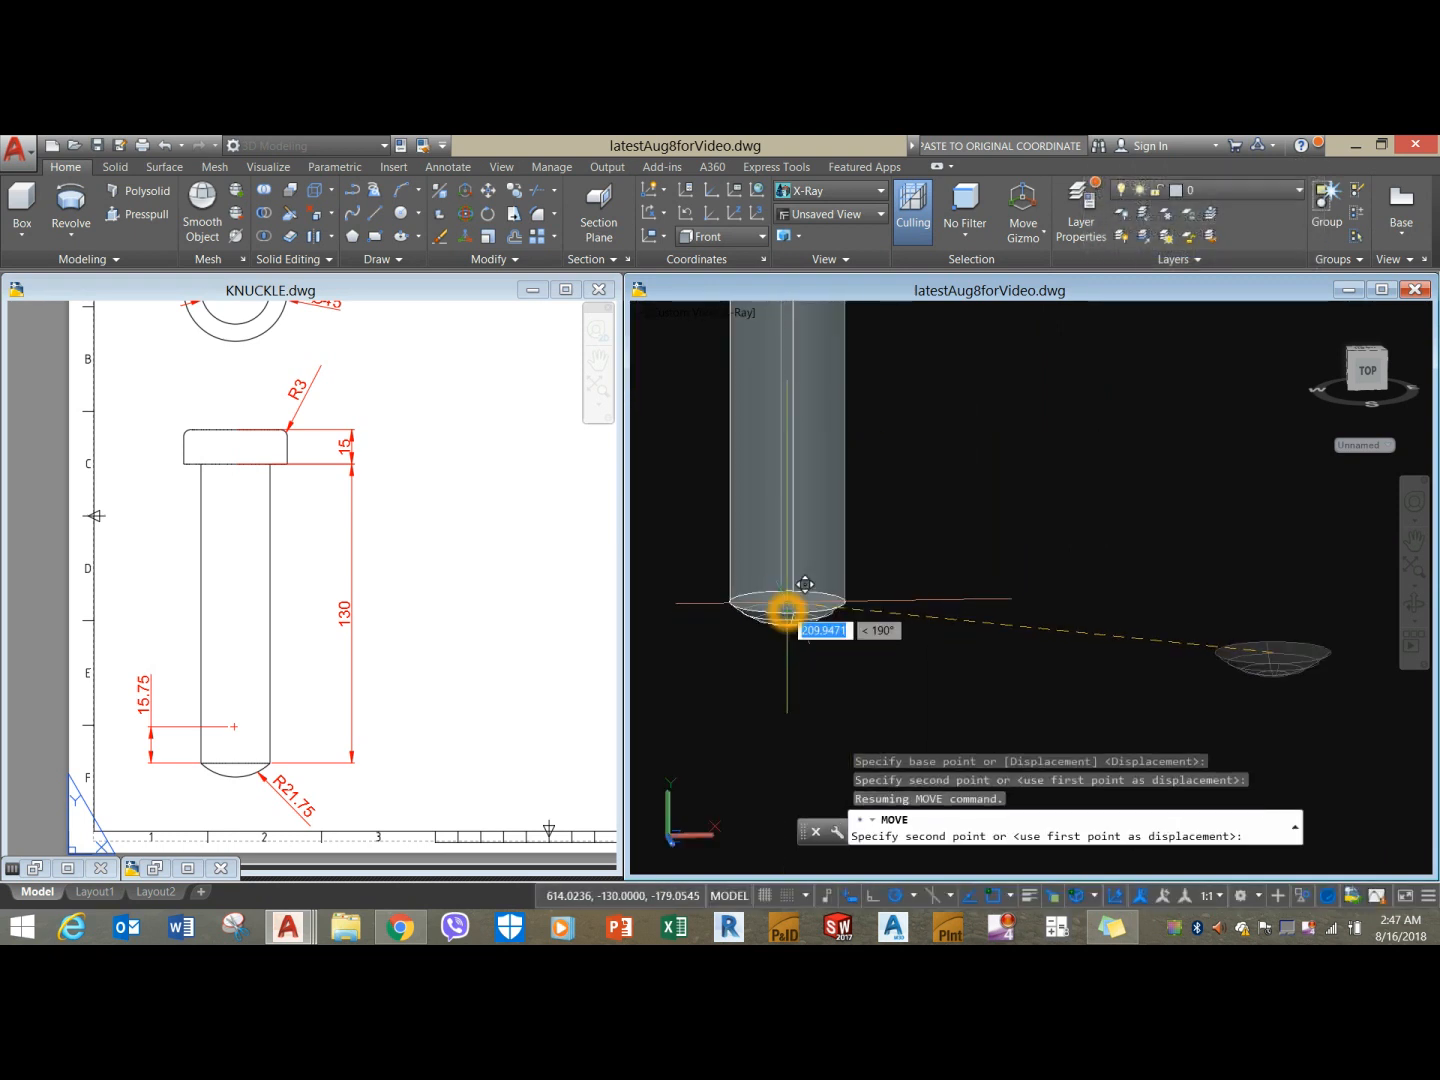
pyautogui.click(805, 584)
# Union the pin's shank, rounded end and head into one solid.
pyautogui.keyDown('shift'); pyautogui.moveTo(860, 588); pyautogui.dragTo(792, 600, button='middle'); pyautogui.keyUp('shift')
pyautogui.click(265, 195)
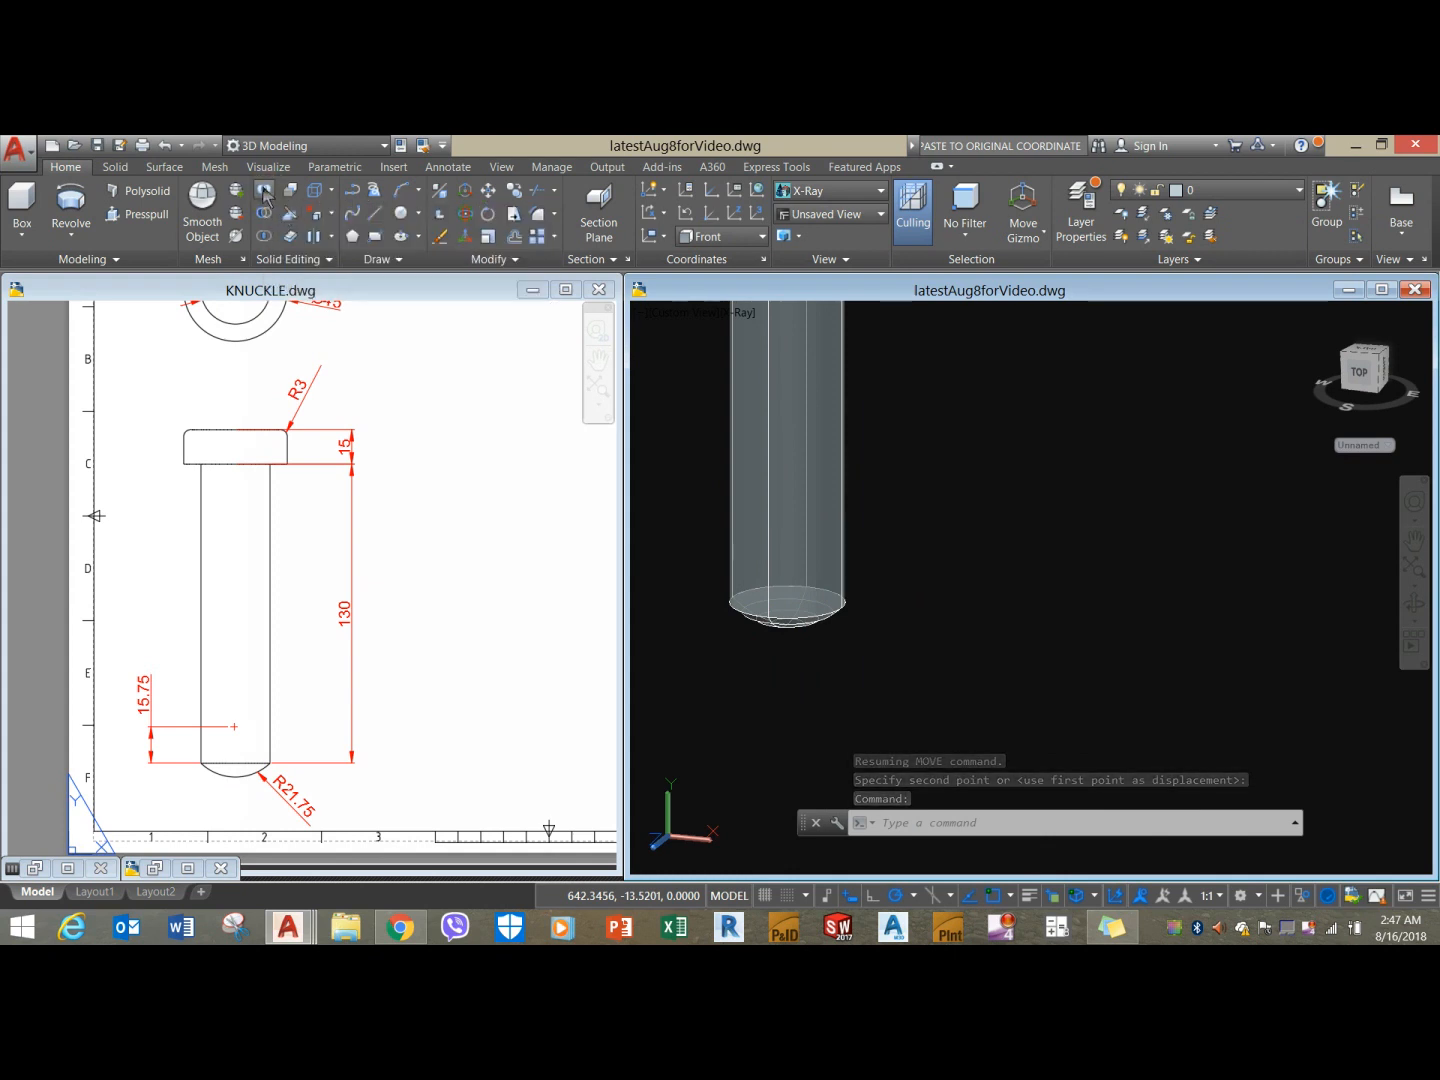
pyautogui.click(263, 190)
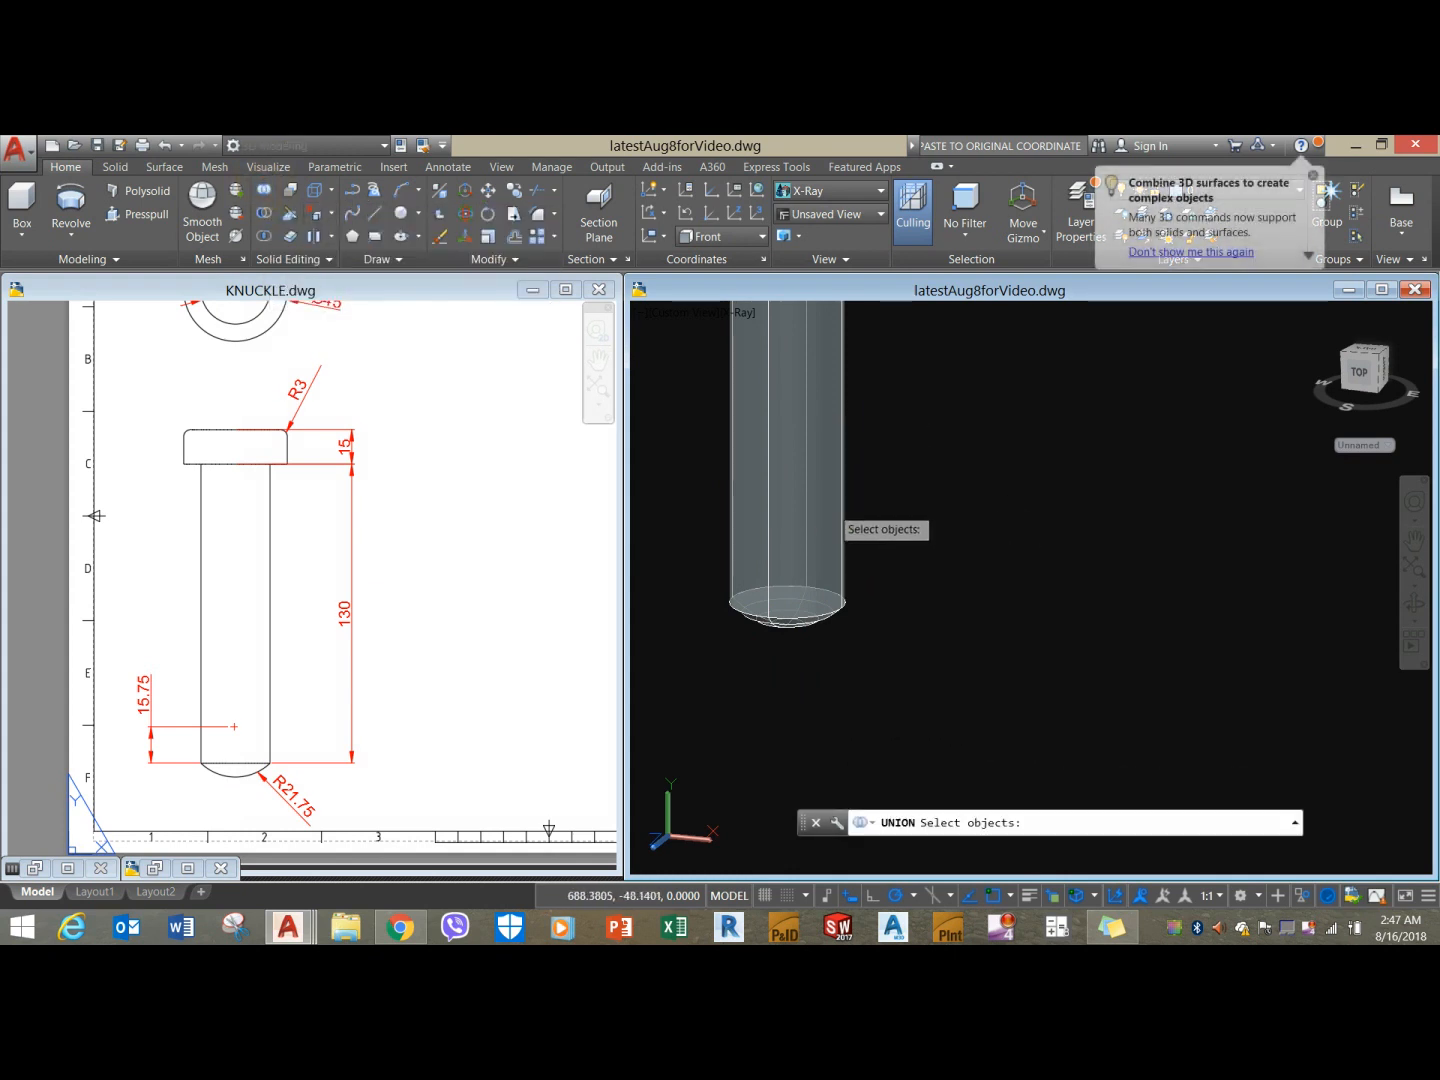
pyautogui.click(834, 508)
pyautogui.click(805, 623)
pyautogui.click(874, 511)
pyautogui.moveTo(874, 511); pyautogui.dragTo(941, 715, button='middle')
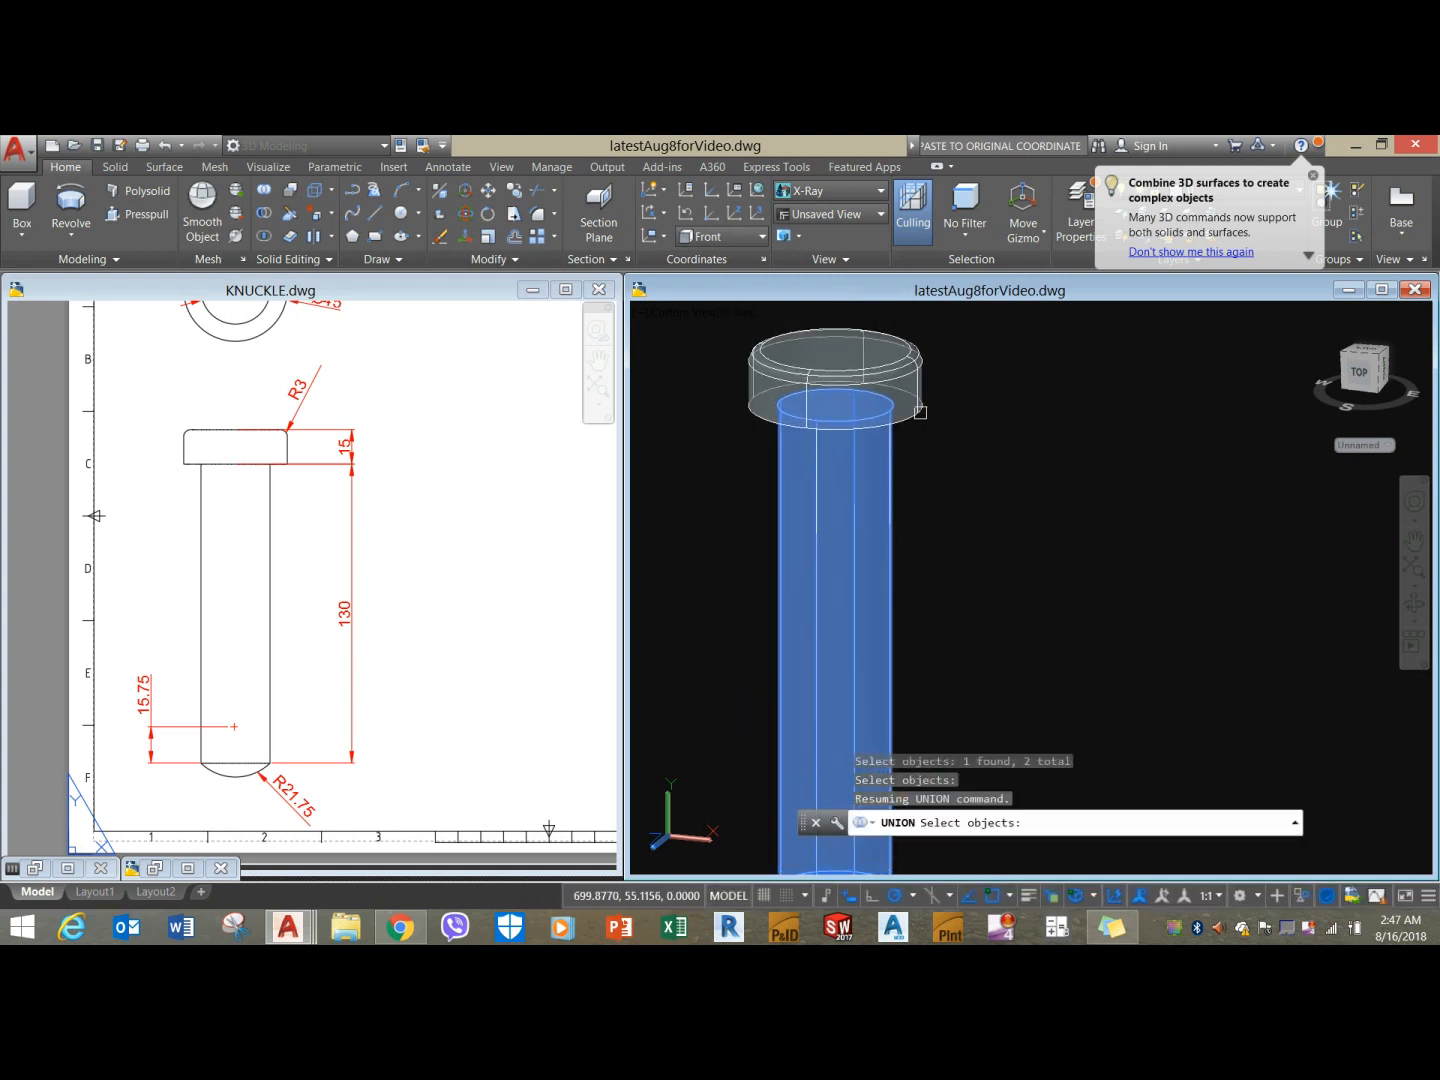
pyautogui.click(920, 412)
pyautogui.rightClick(999, 415)
pyautogui.scroll(-2, 997, 424)
pyautogui.scroll(-2, 997, 424)
pyautogui.keyDown('shift'); pyautogui.moveTo(1007, 466); pyautogui.dragTo(959, 402, button='middle'); pyautogui.keyUp('shift')
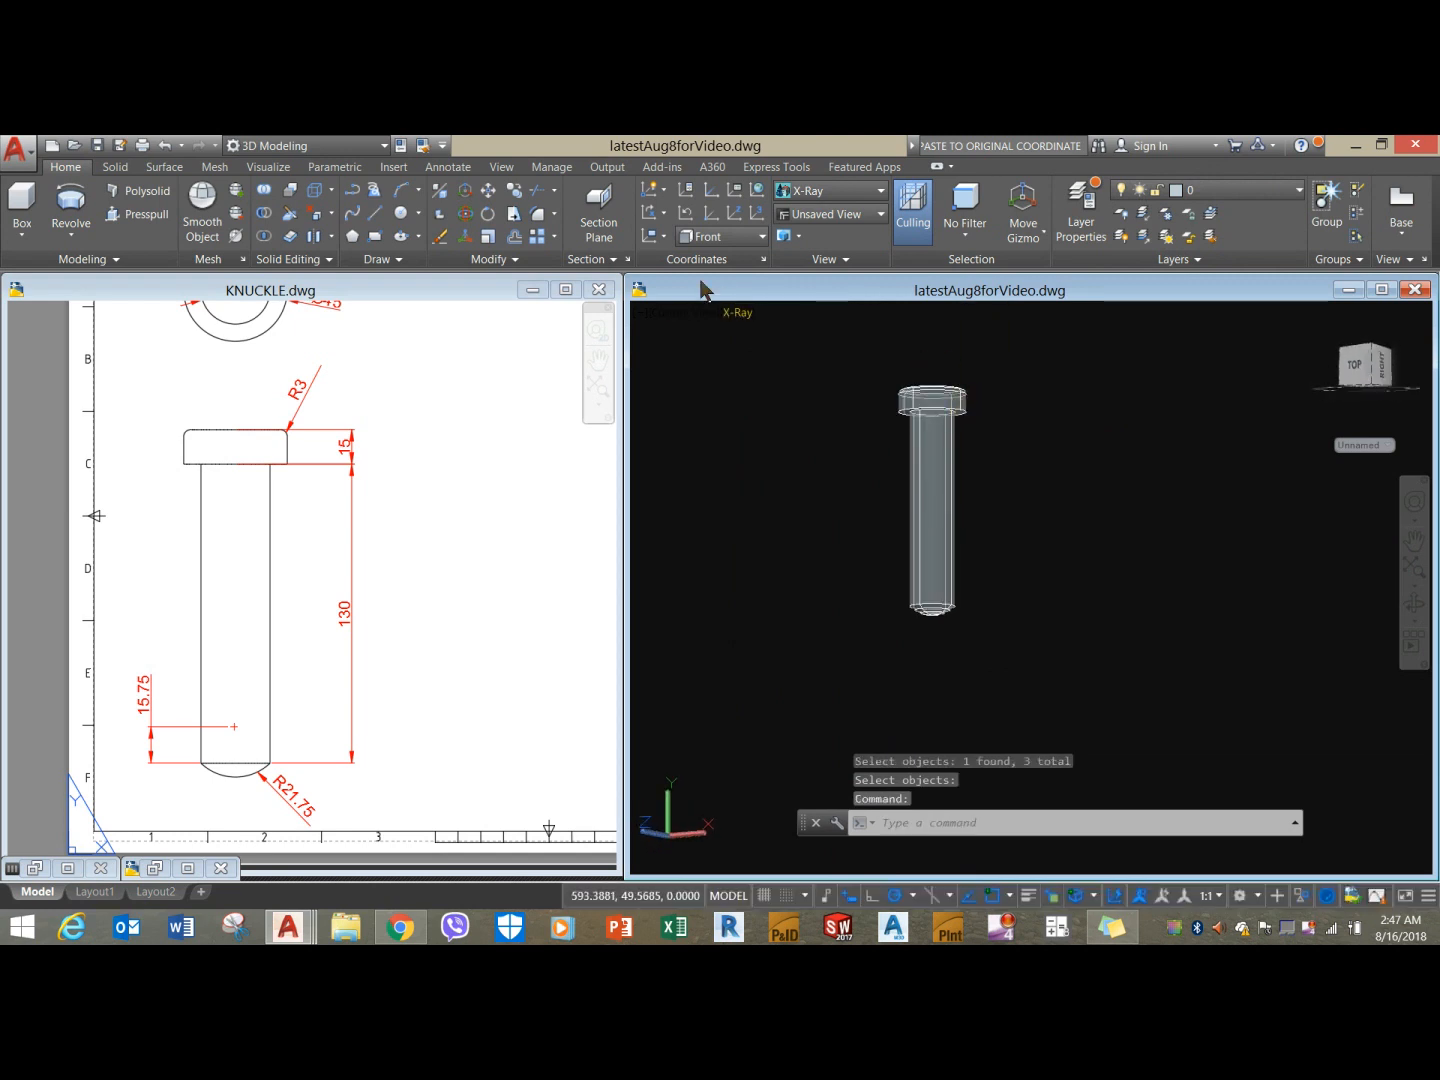
# Set the model's visual style to Shaded with edges and orbit to view the finished pin.
pyautogui.click(735, 314)
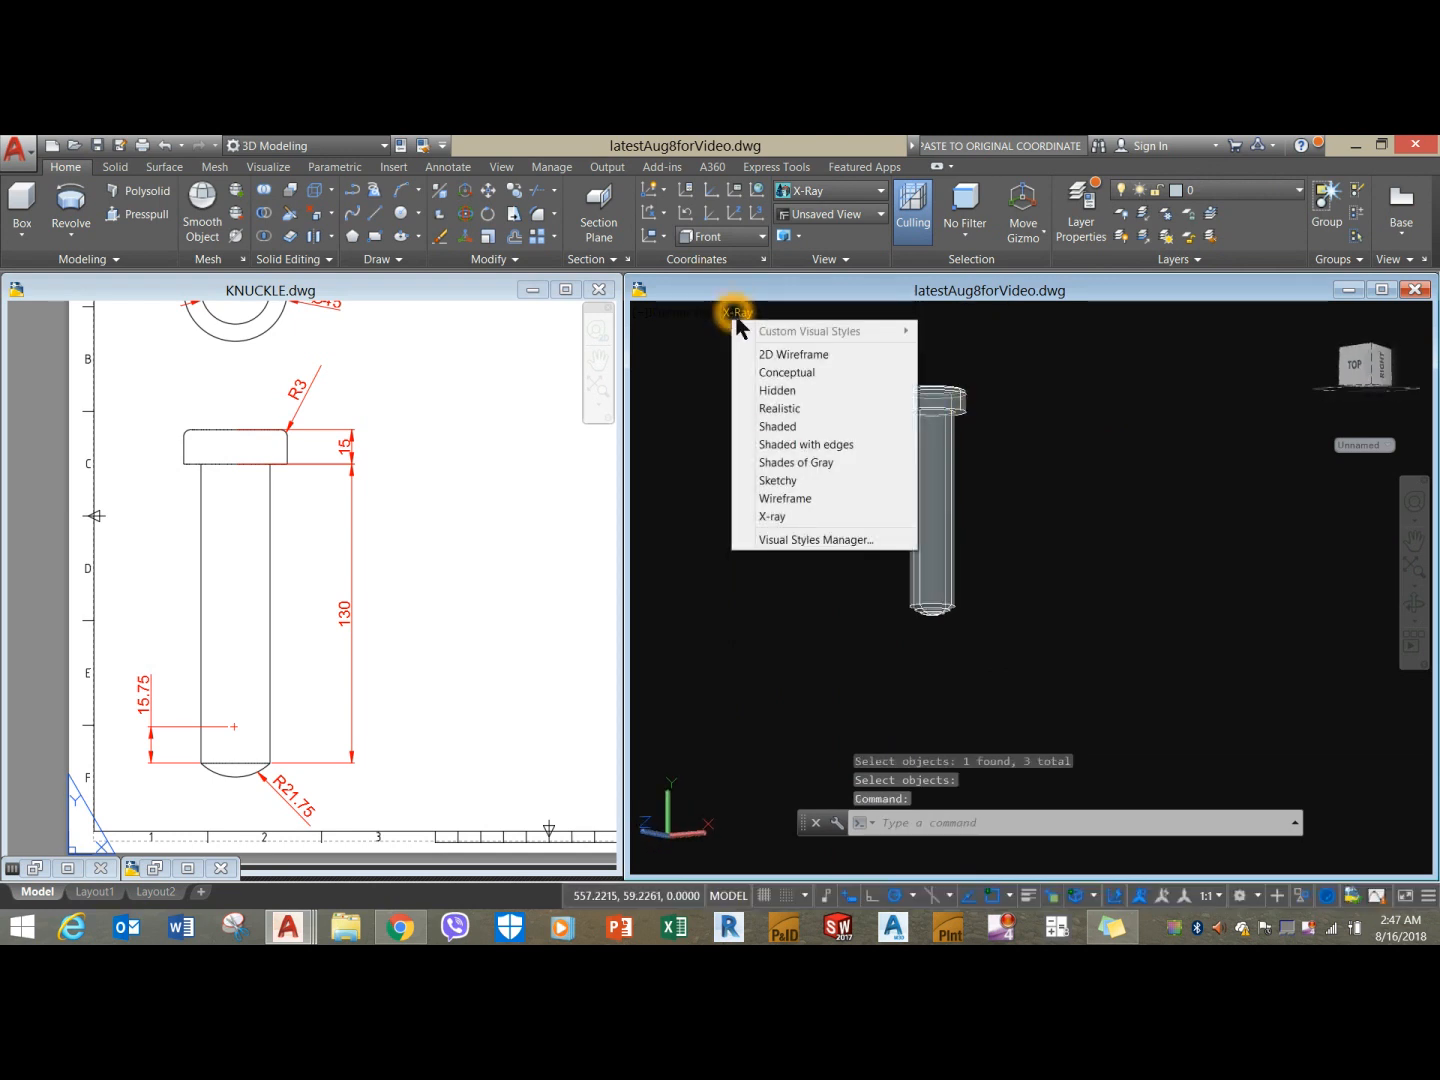
pyautogui.click(823, 442)
pyautogui.moveTo(823, 440)
pyautogui.keyDown('shift'); pyautogui.mouseDown(button='middle')
pyautogui.moveTo(833, 580)
pyautogui.moveTo(893, 428)
pyautogui.moveTo(918, 409)
pyautogui.moveTo(900, 509)
pyautogui.mouseUp(button='middle'); pyautogui.keyUp('shift')
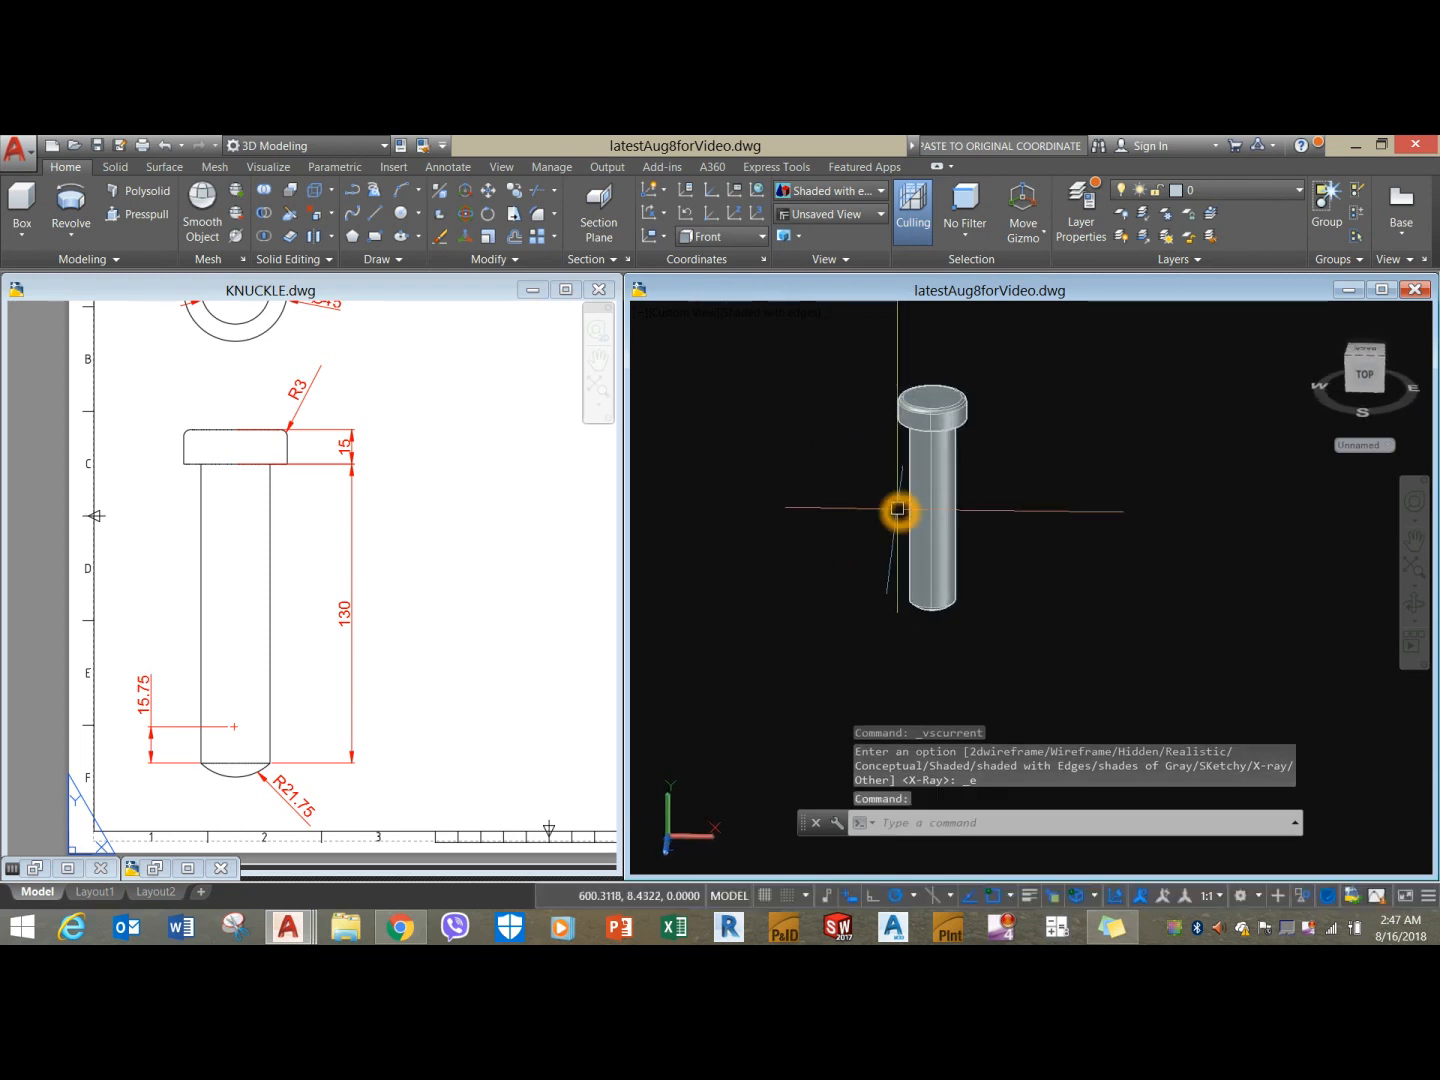
# Draw a circle of 45 mm diameter in latestAug8forVideo.dwg for the collar's outer edge, following the collar and taper pin drawing.
pyautogui.click(352, 800)
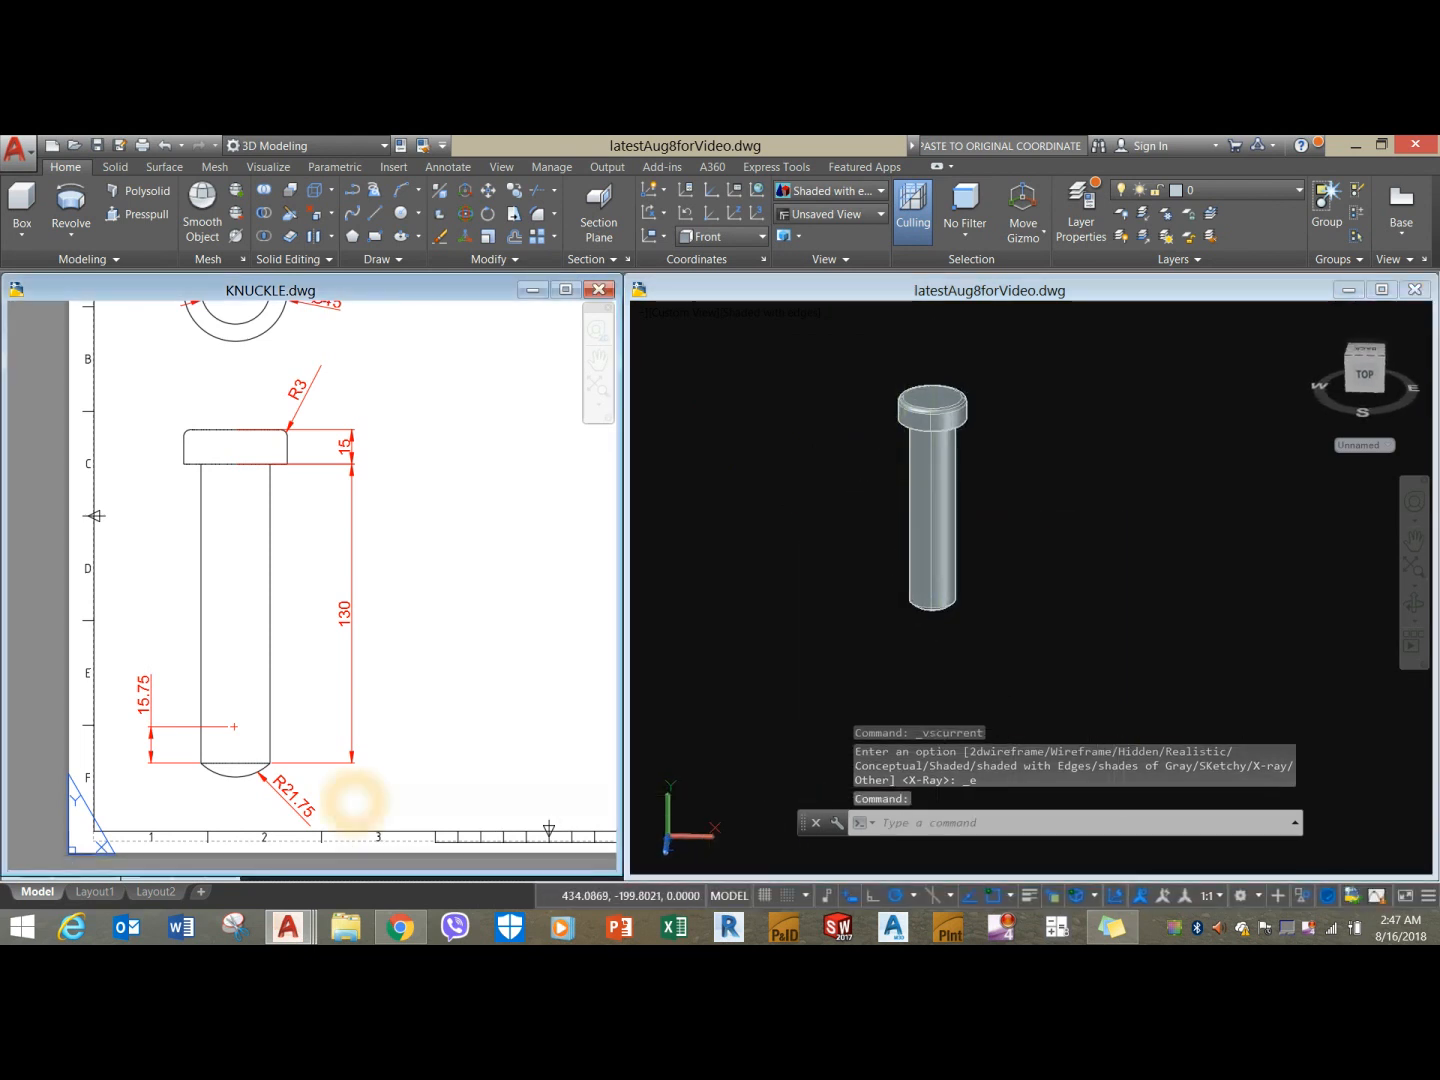
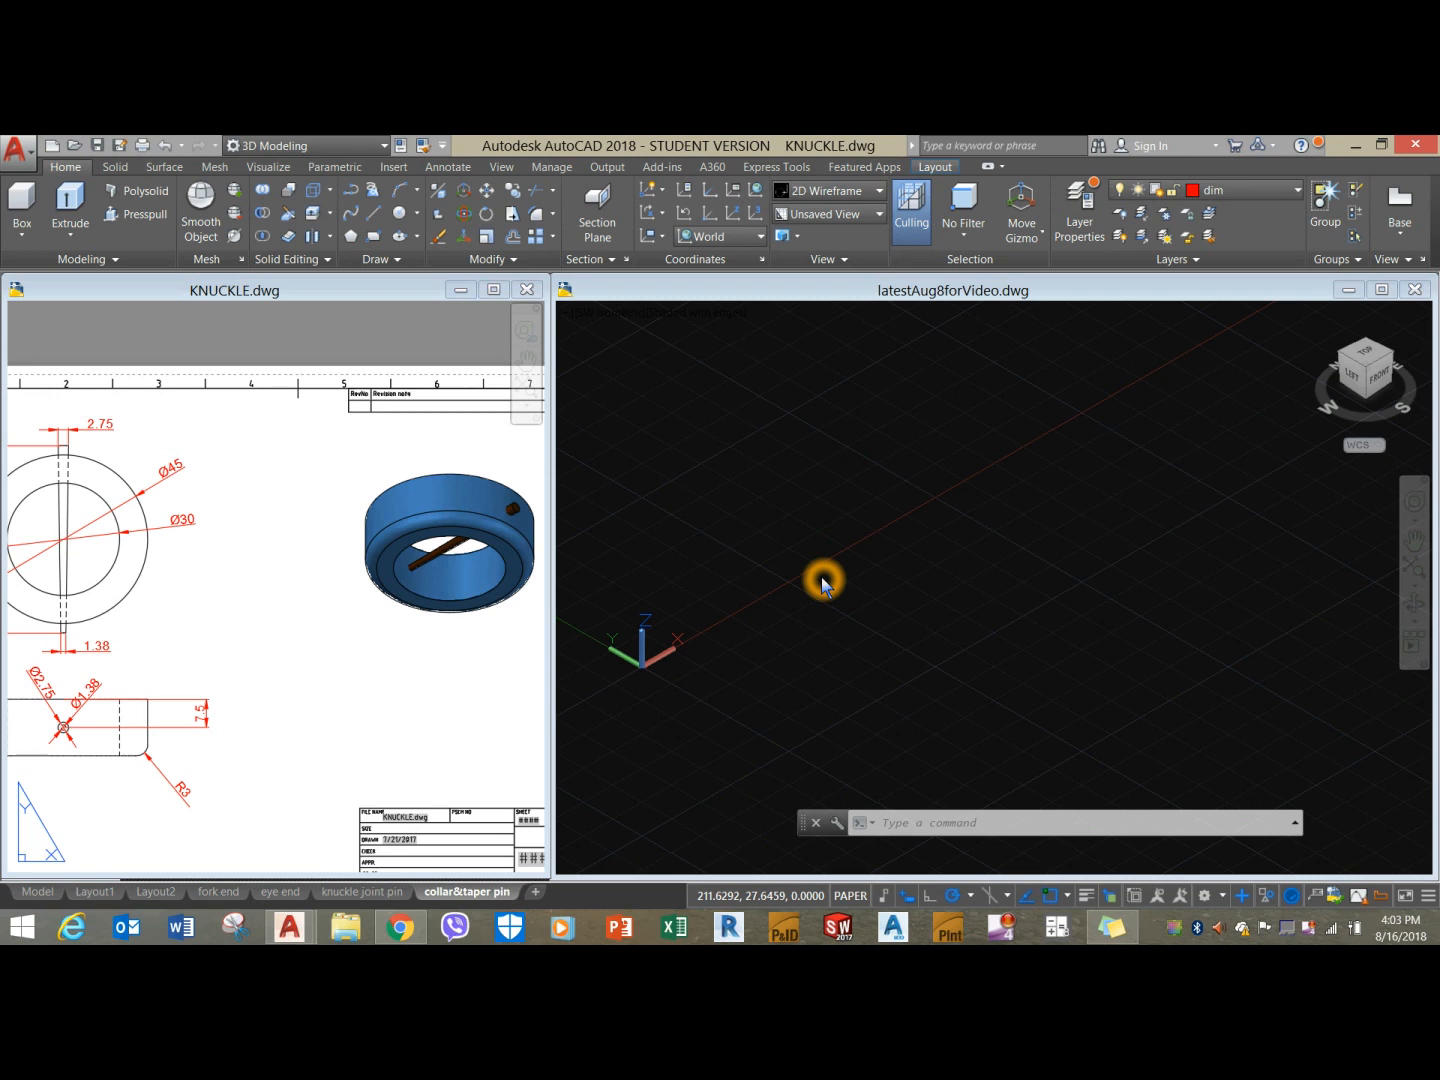
pyautogui.click(360, 700)
pyautogui.moveTo(321, 652); pyautogui.dragTo(476, 633, button='middle')
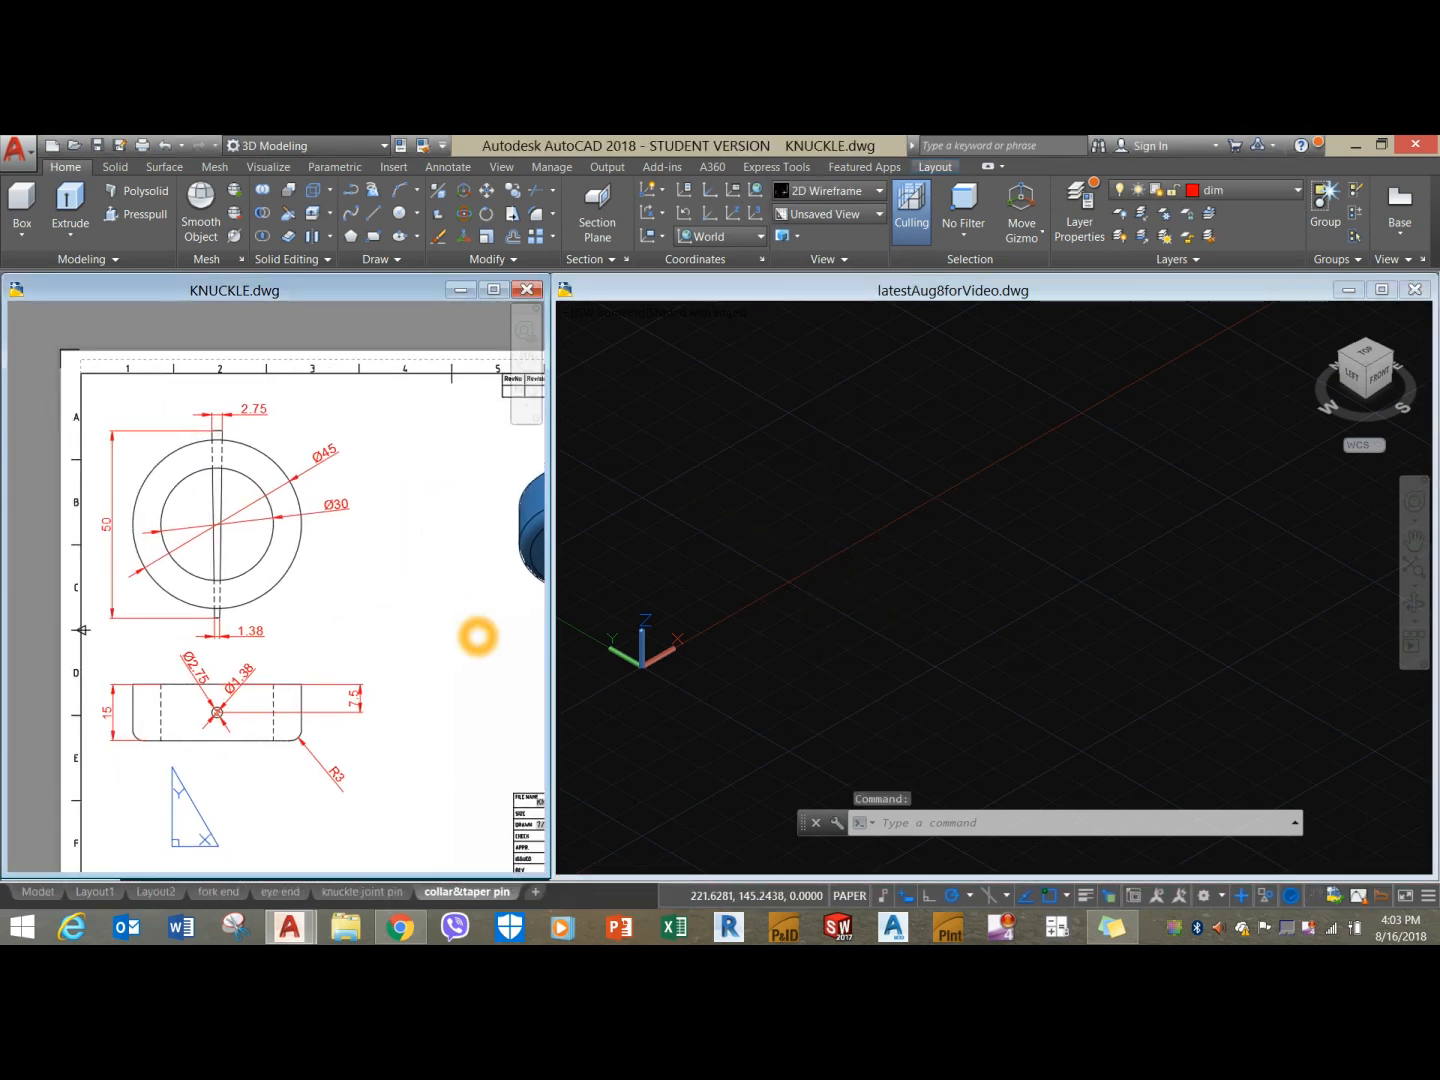
pyautogui.click(912, 533)
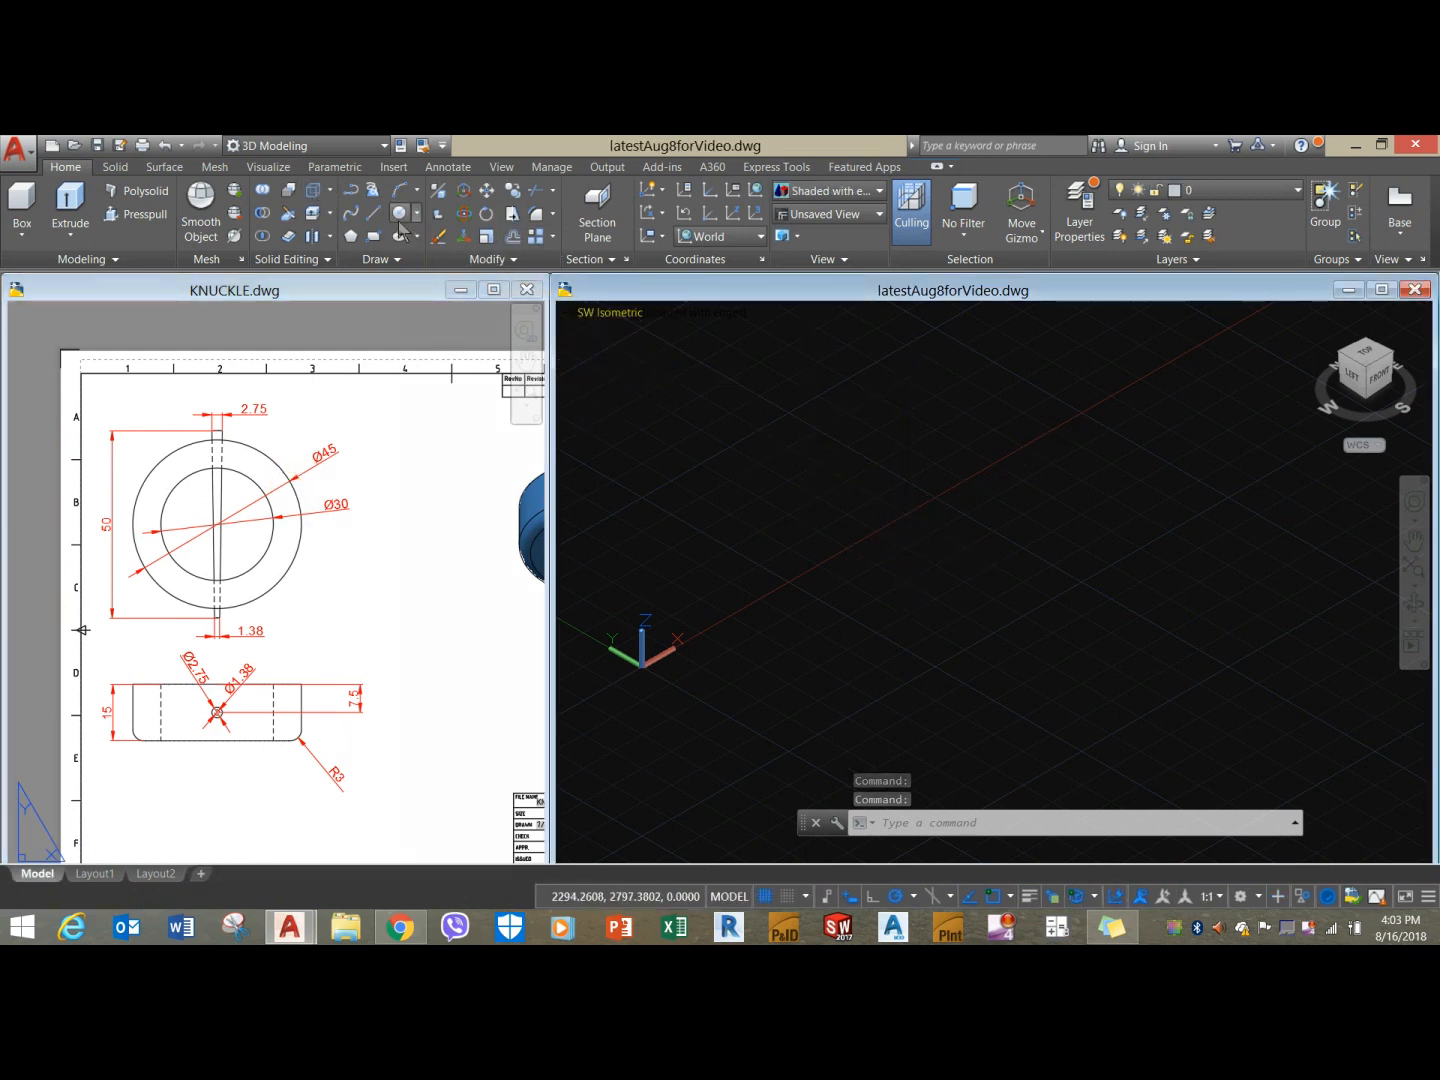
pyautogui.moveTo(787, 546); pyautogui.dragTo(802, 676, button='middle')
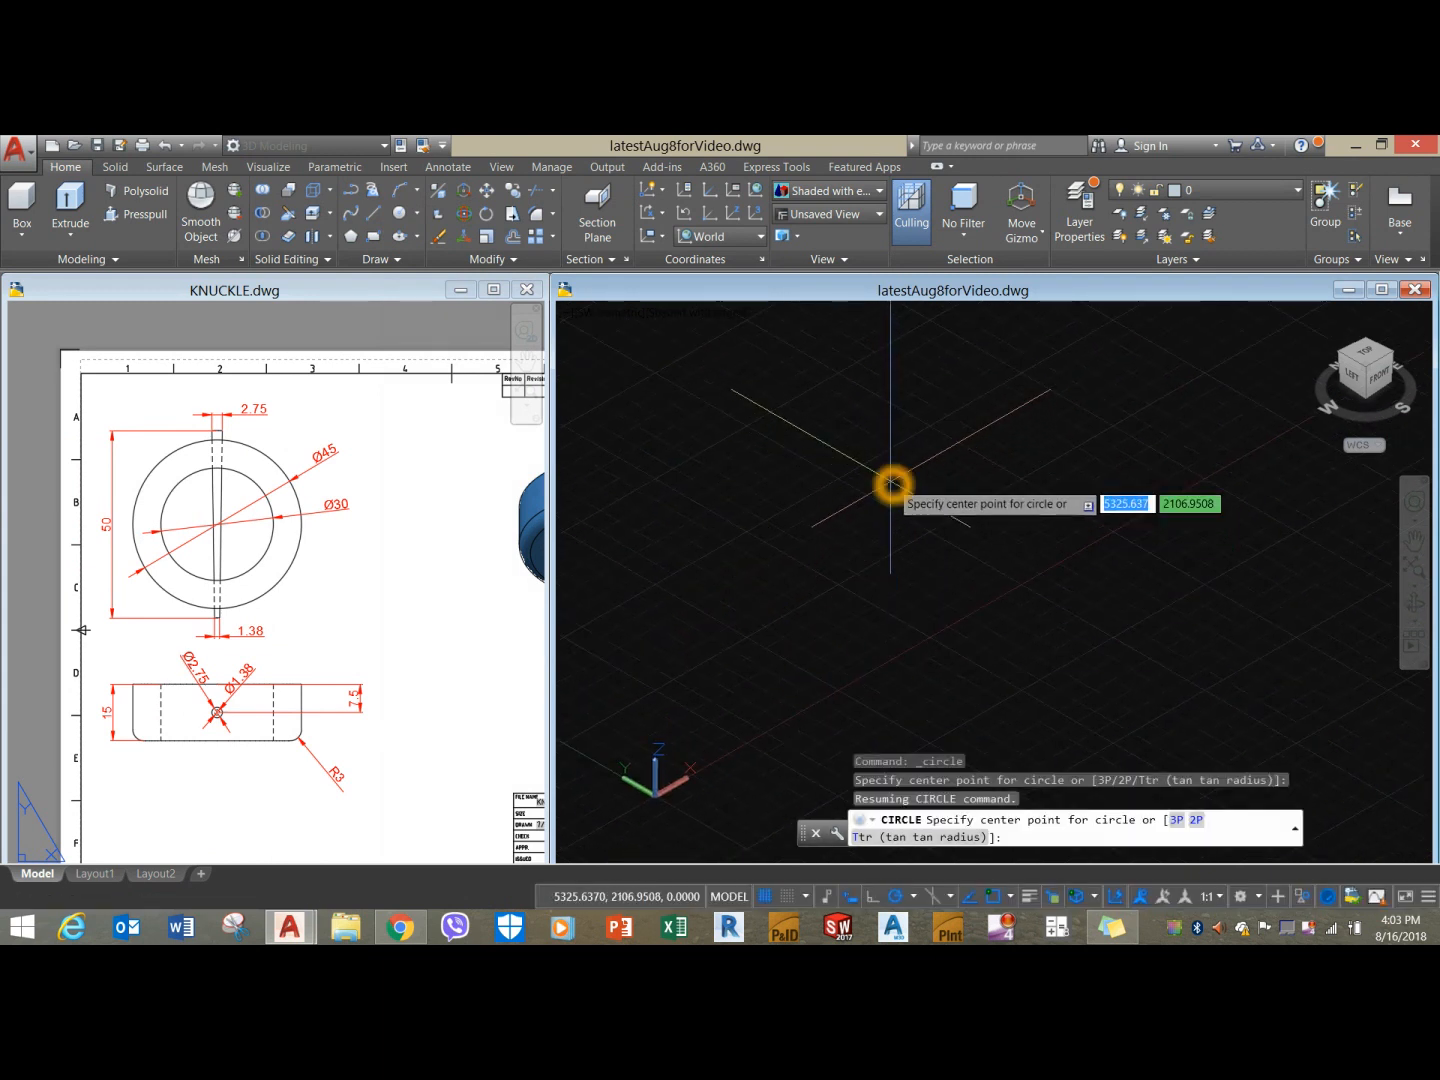
pyautogui.click(891, 484)
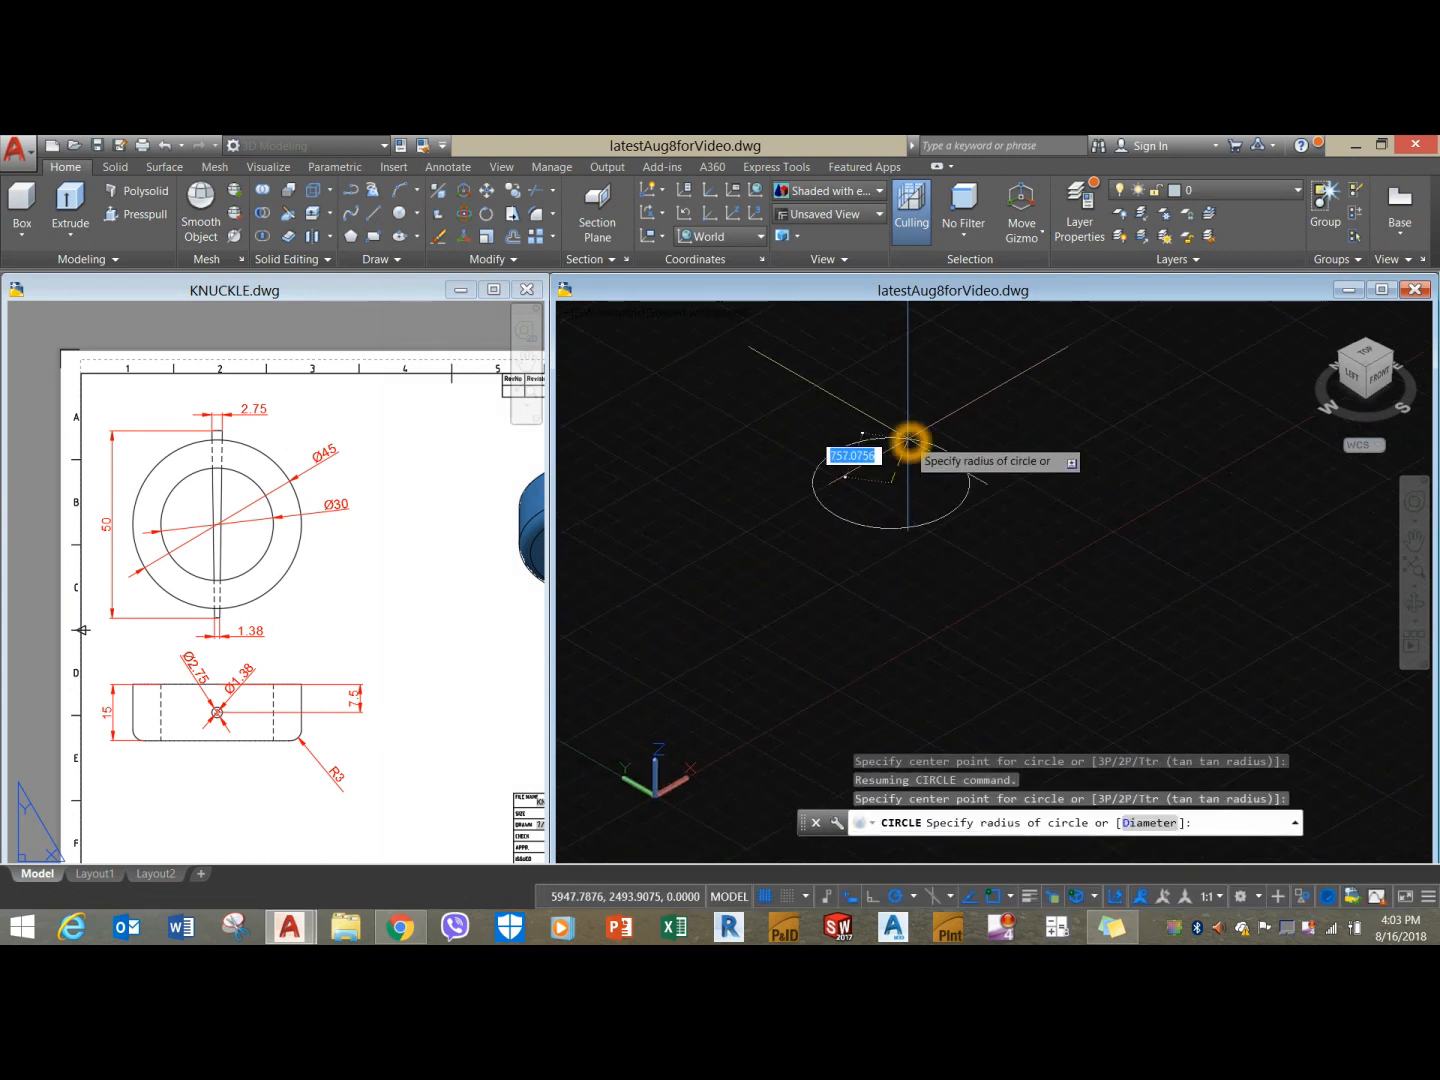
pyautogui.press('Return')
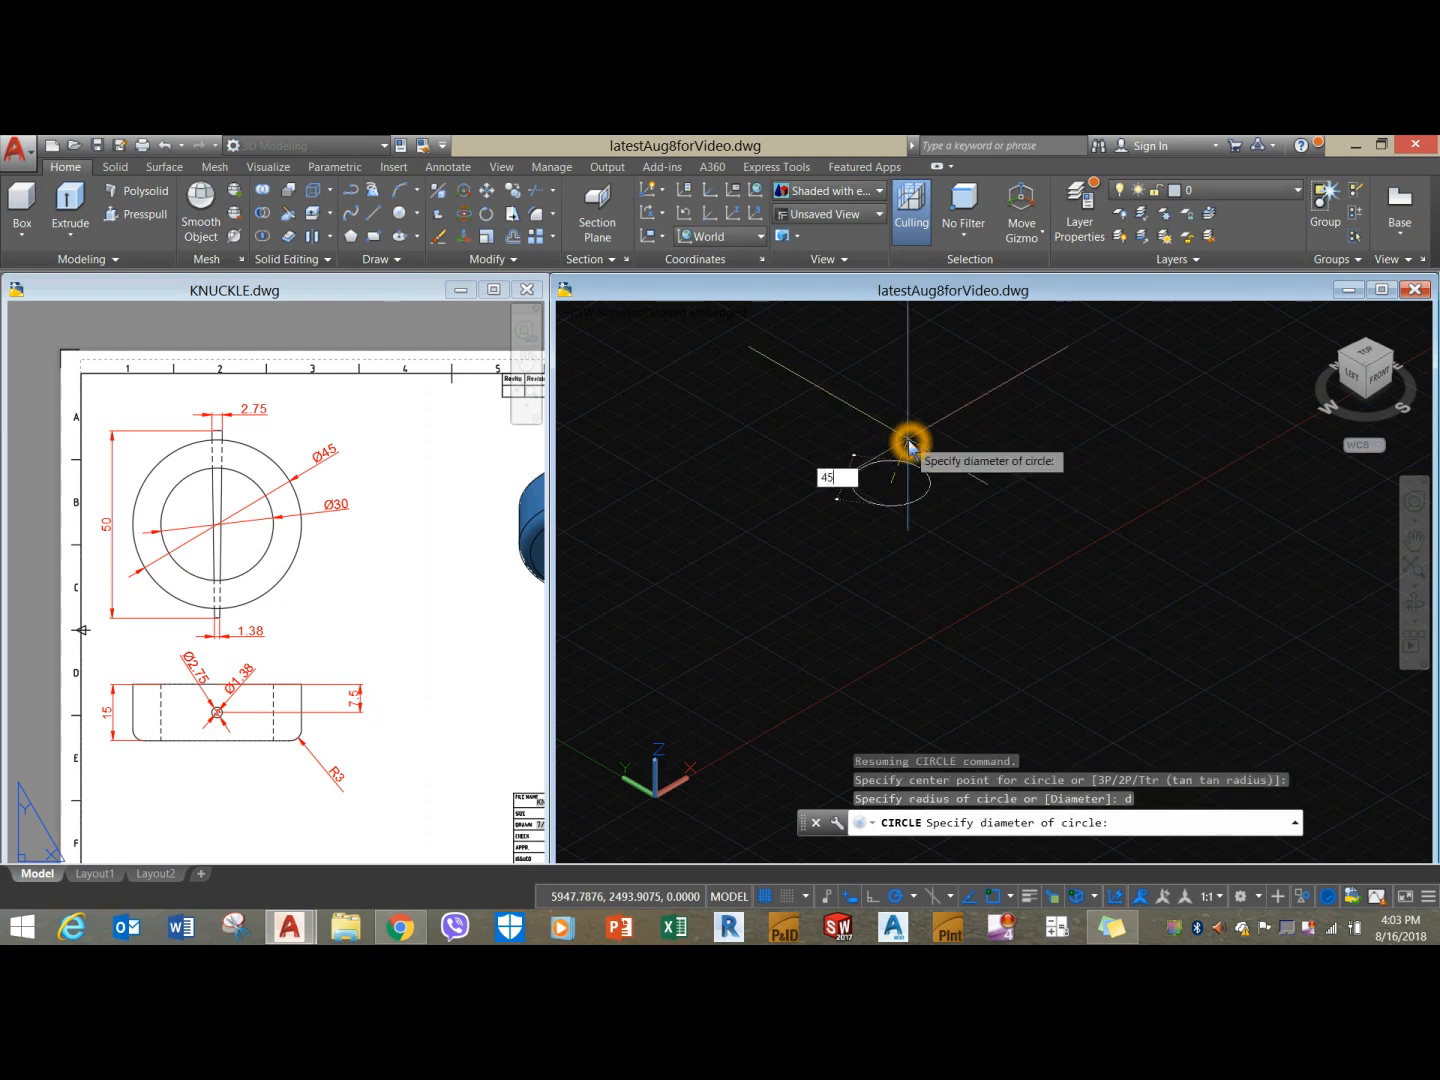
pyautogui.press('Return')
# Draw a circle of 30 mm diameter for the collar's bore, concentric with the 45 mm outer circle.
pyautogui.click(1416, 573)
pyautogui.scroll(-2, 1015, 541)
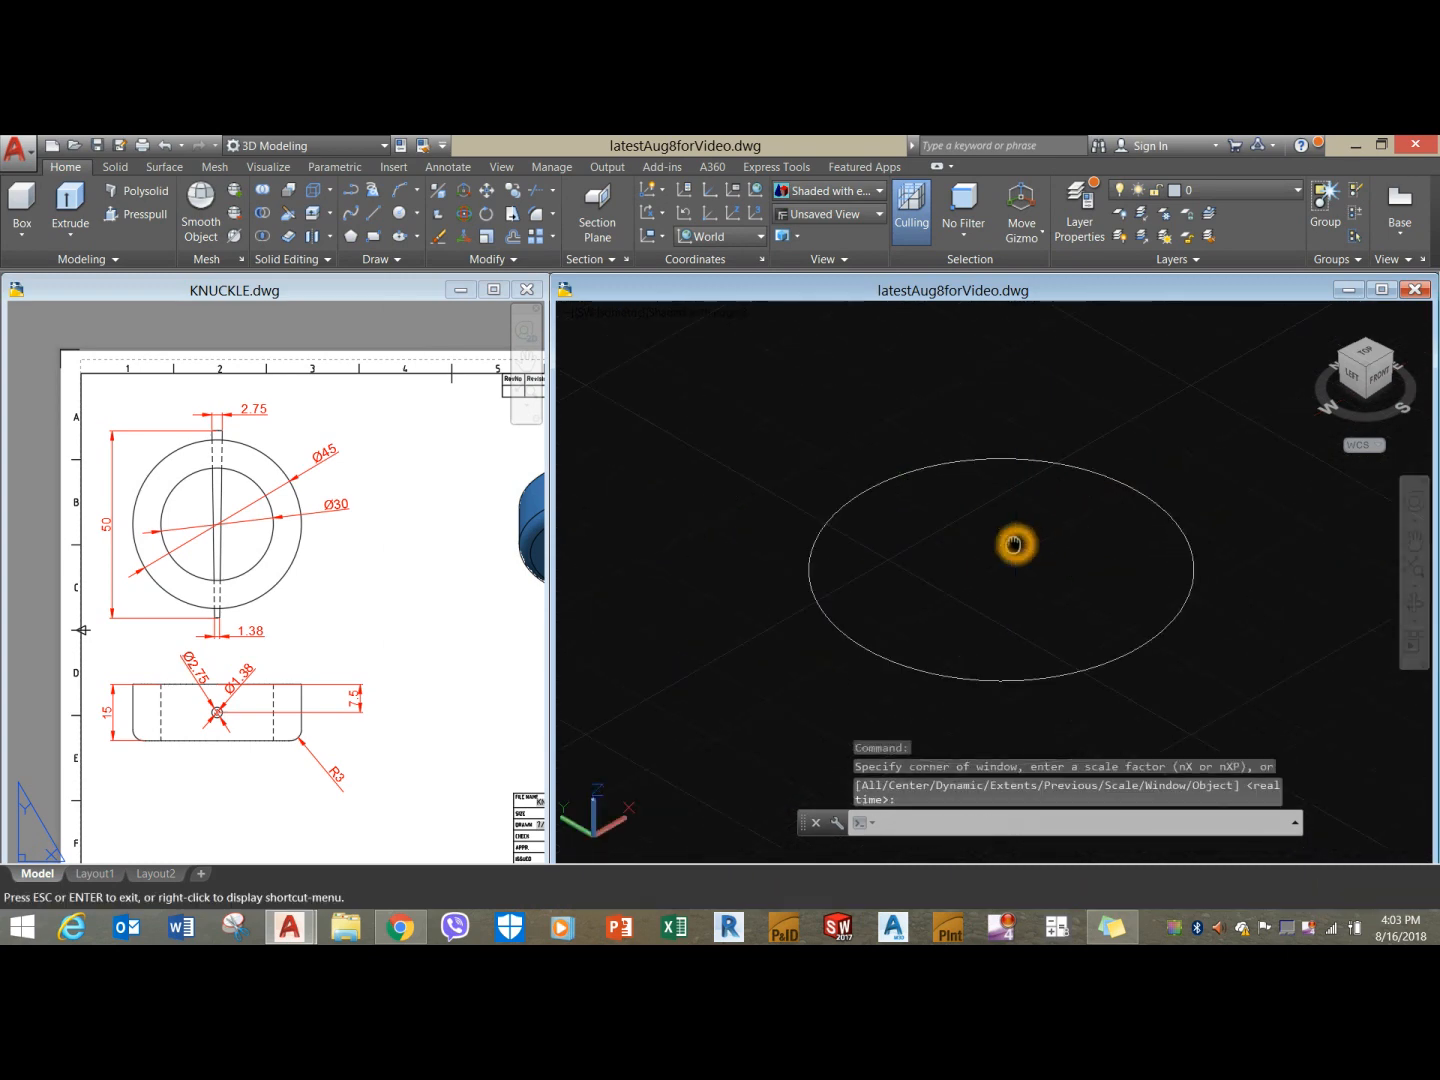
pyautogui.moveTo(1016, 543); pyautogui.dragTo(775, 551, button='middle')
pyautogui.rightClick(816, 361)
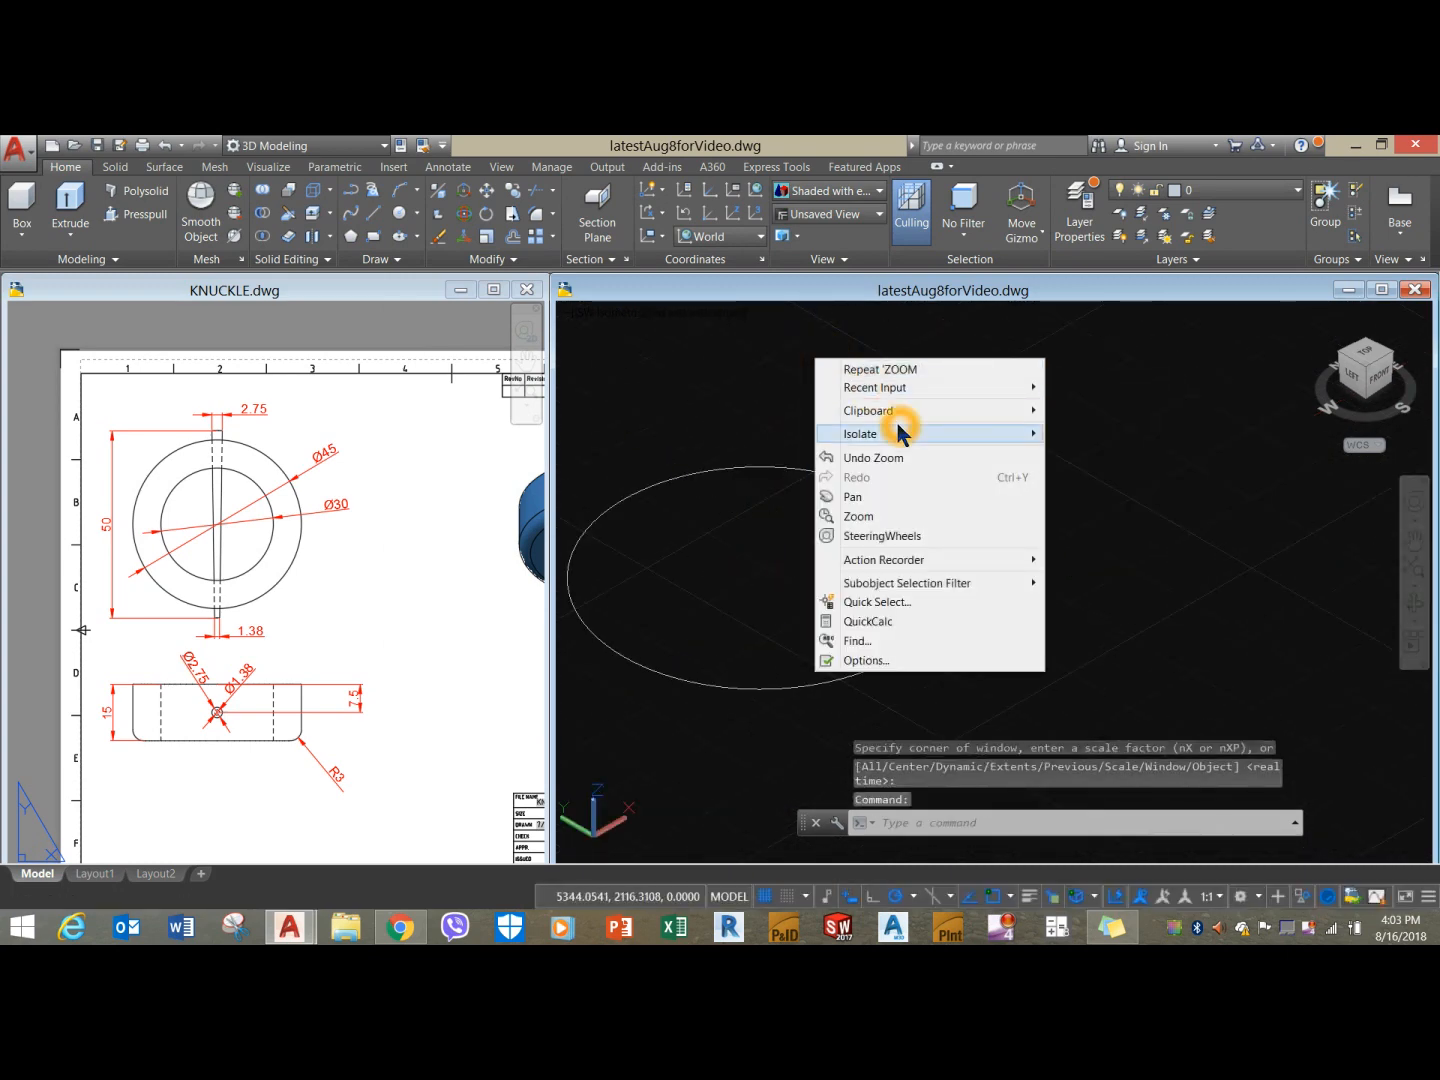
pyautogui.click(755, 411)
pyautogui.click(773, 400)
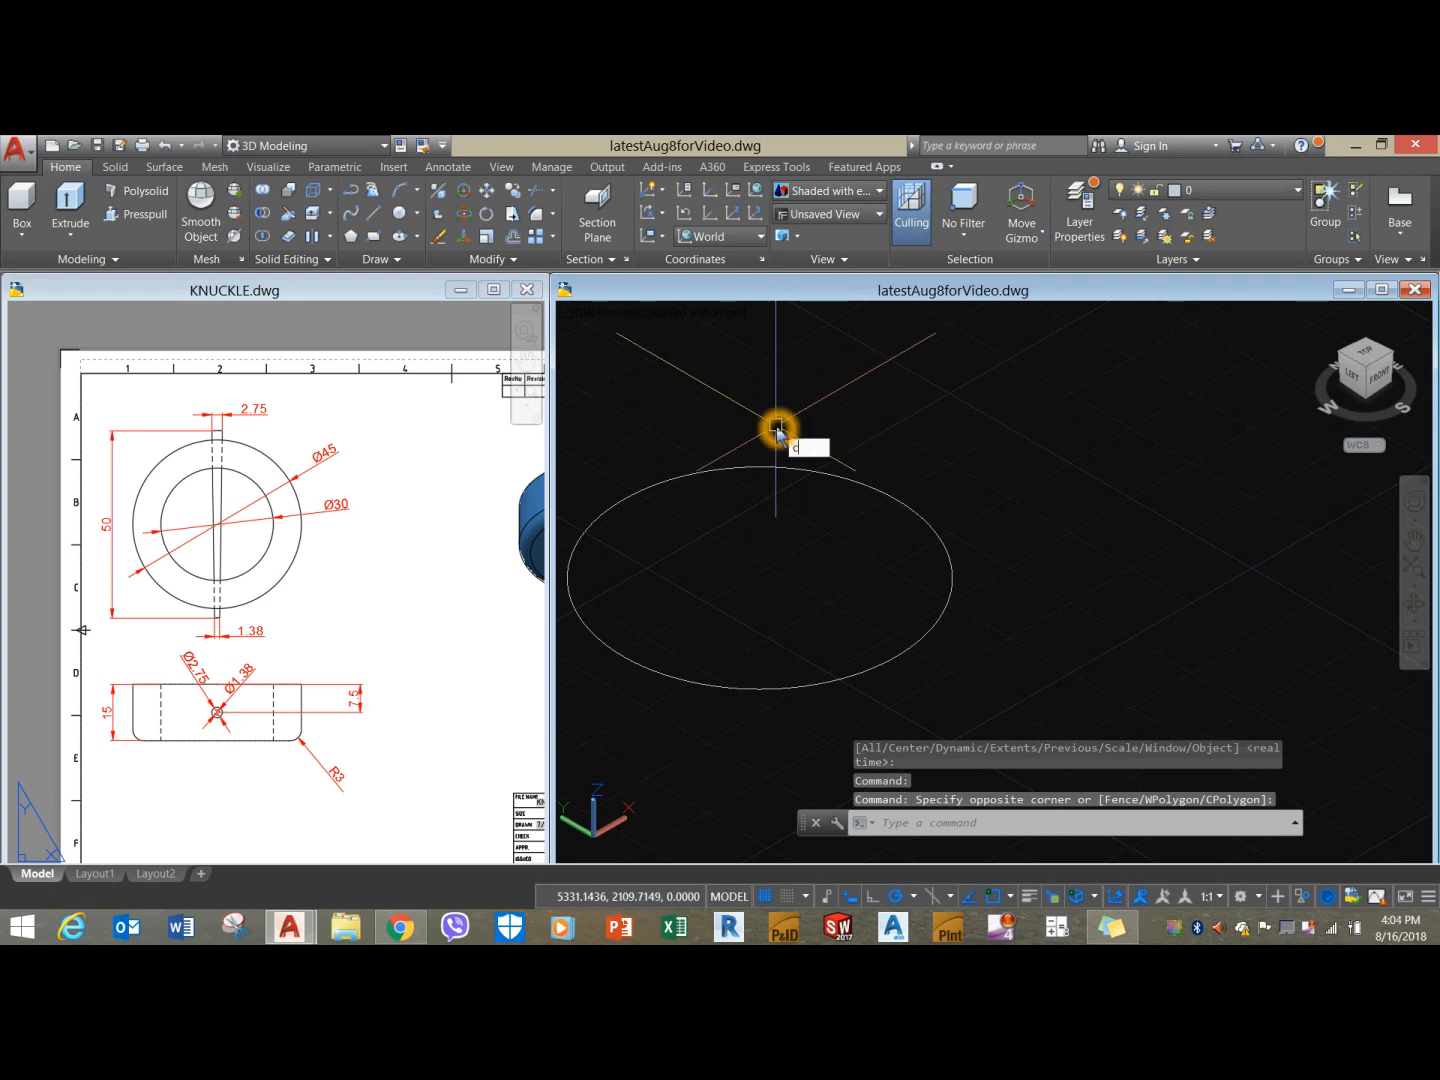
pyautogui.press('Return')
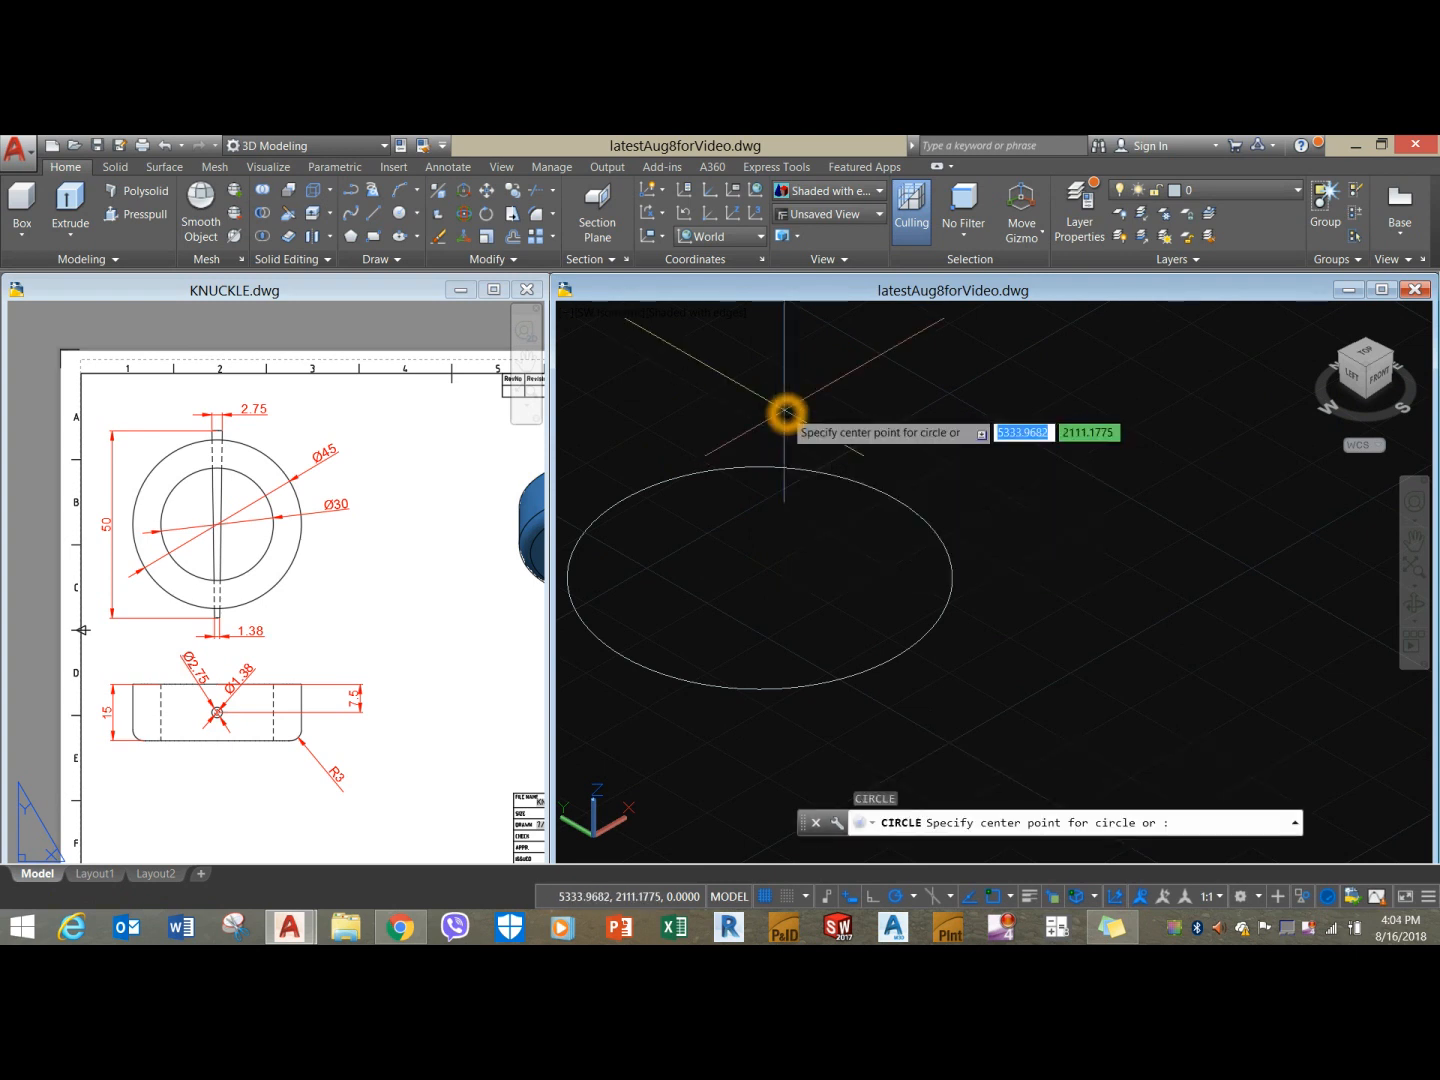
pyautogui.click(759, 577)
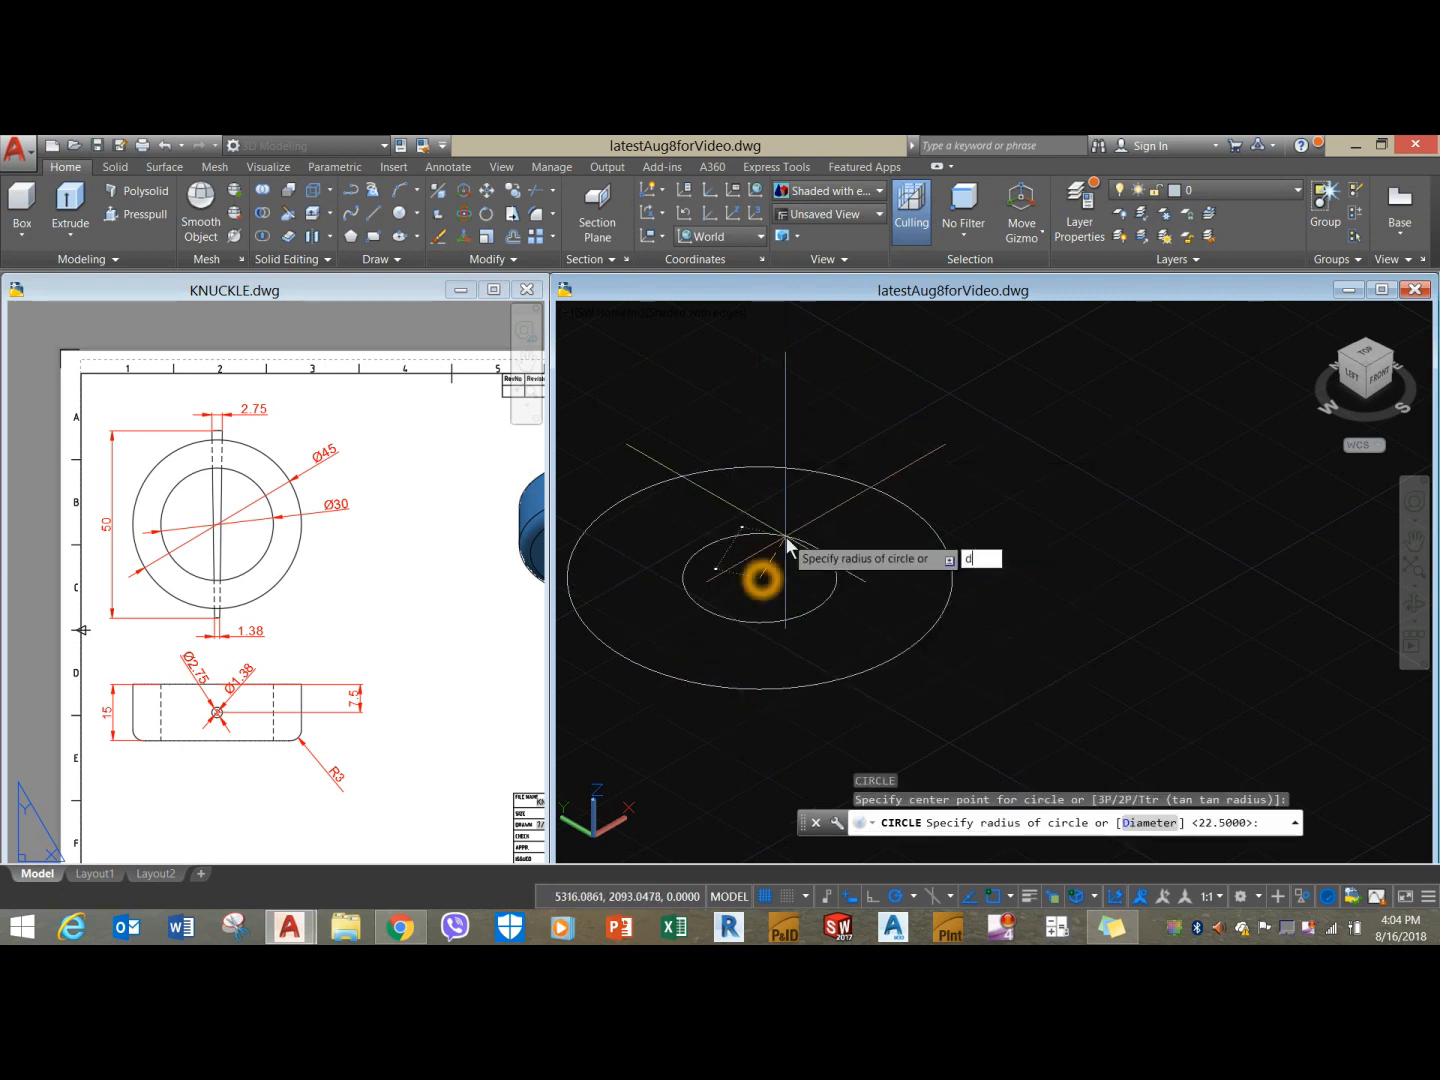
pyautogui.press('Return')
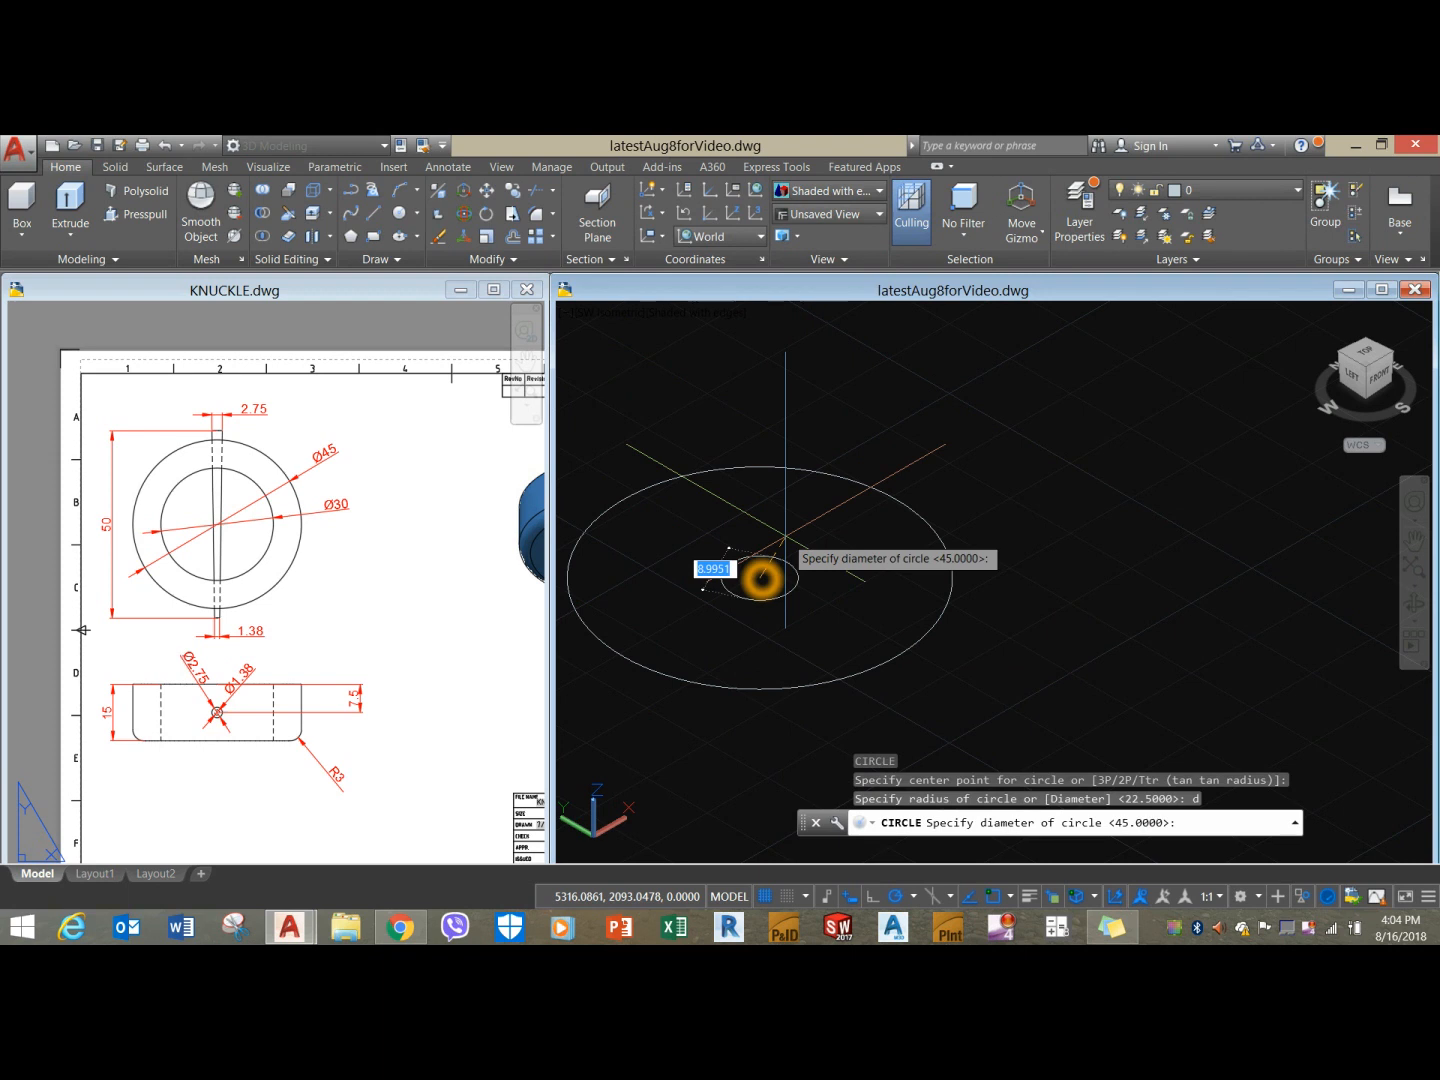
pyautogui.write('30')
pyautogui.press('Return')
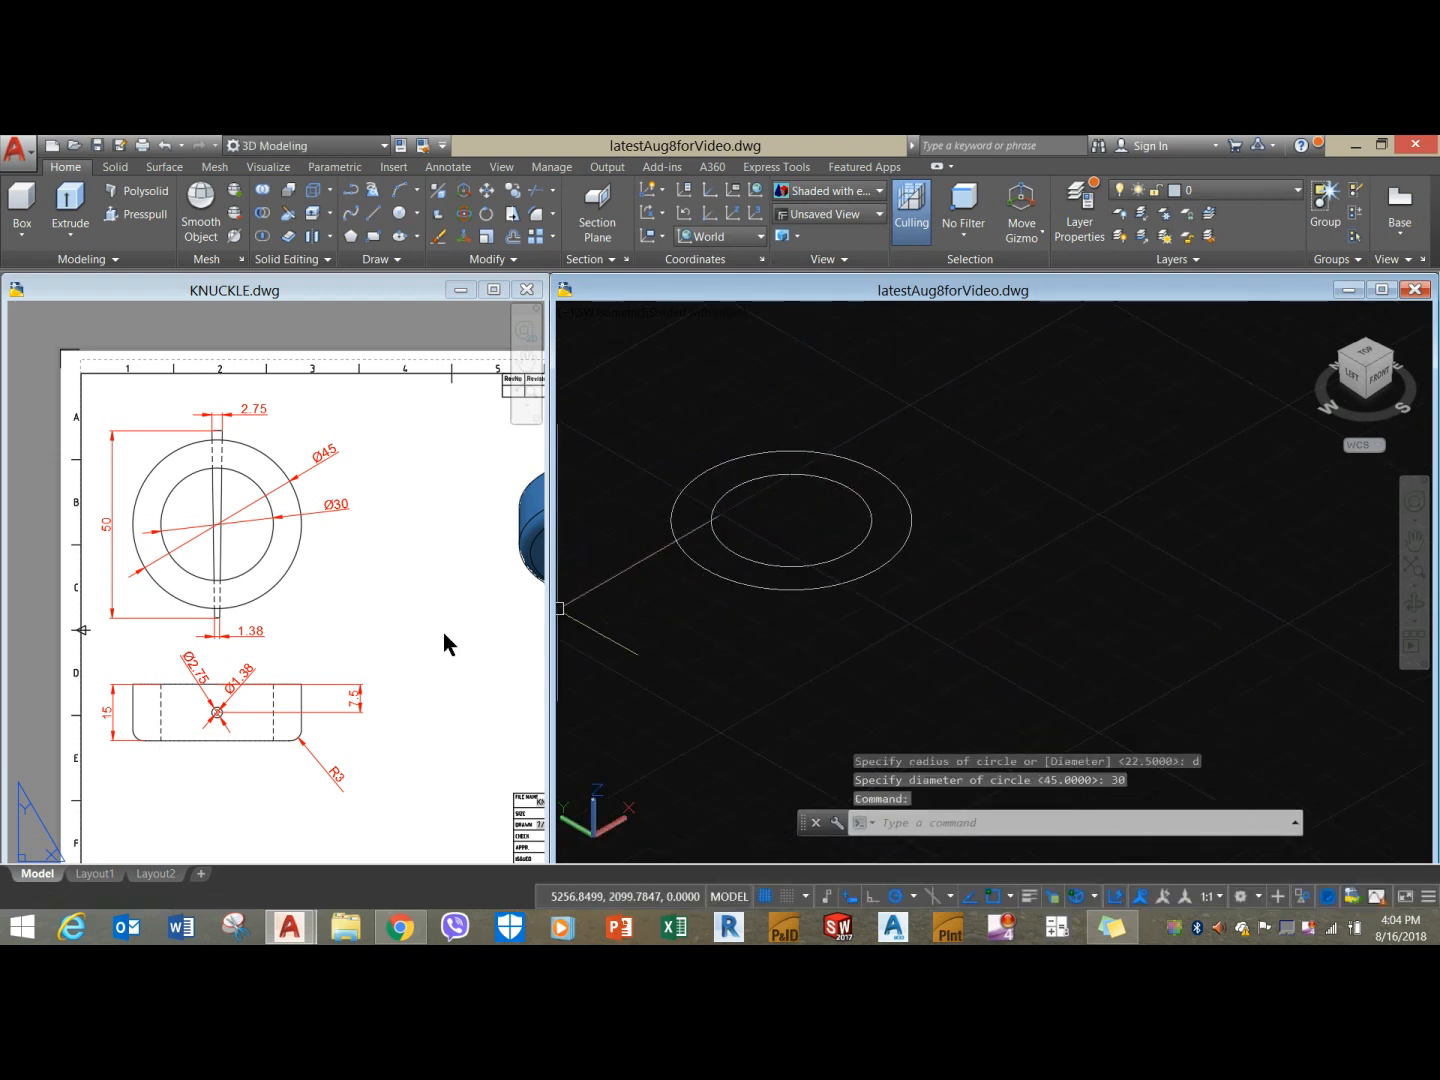
# Extrude both collar circles 15 mm, the collar height given in the KNUCKLE.dwg drawing.
pyautogui.click(409, 634)
pyautogui.click(720, 498)
pyautogui.click(678, 440)
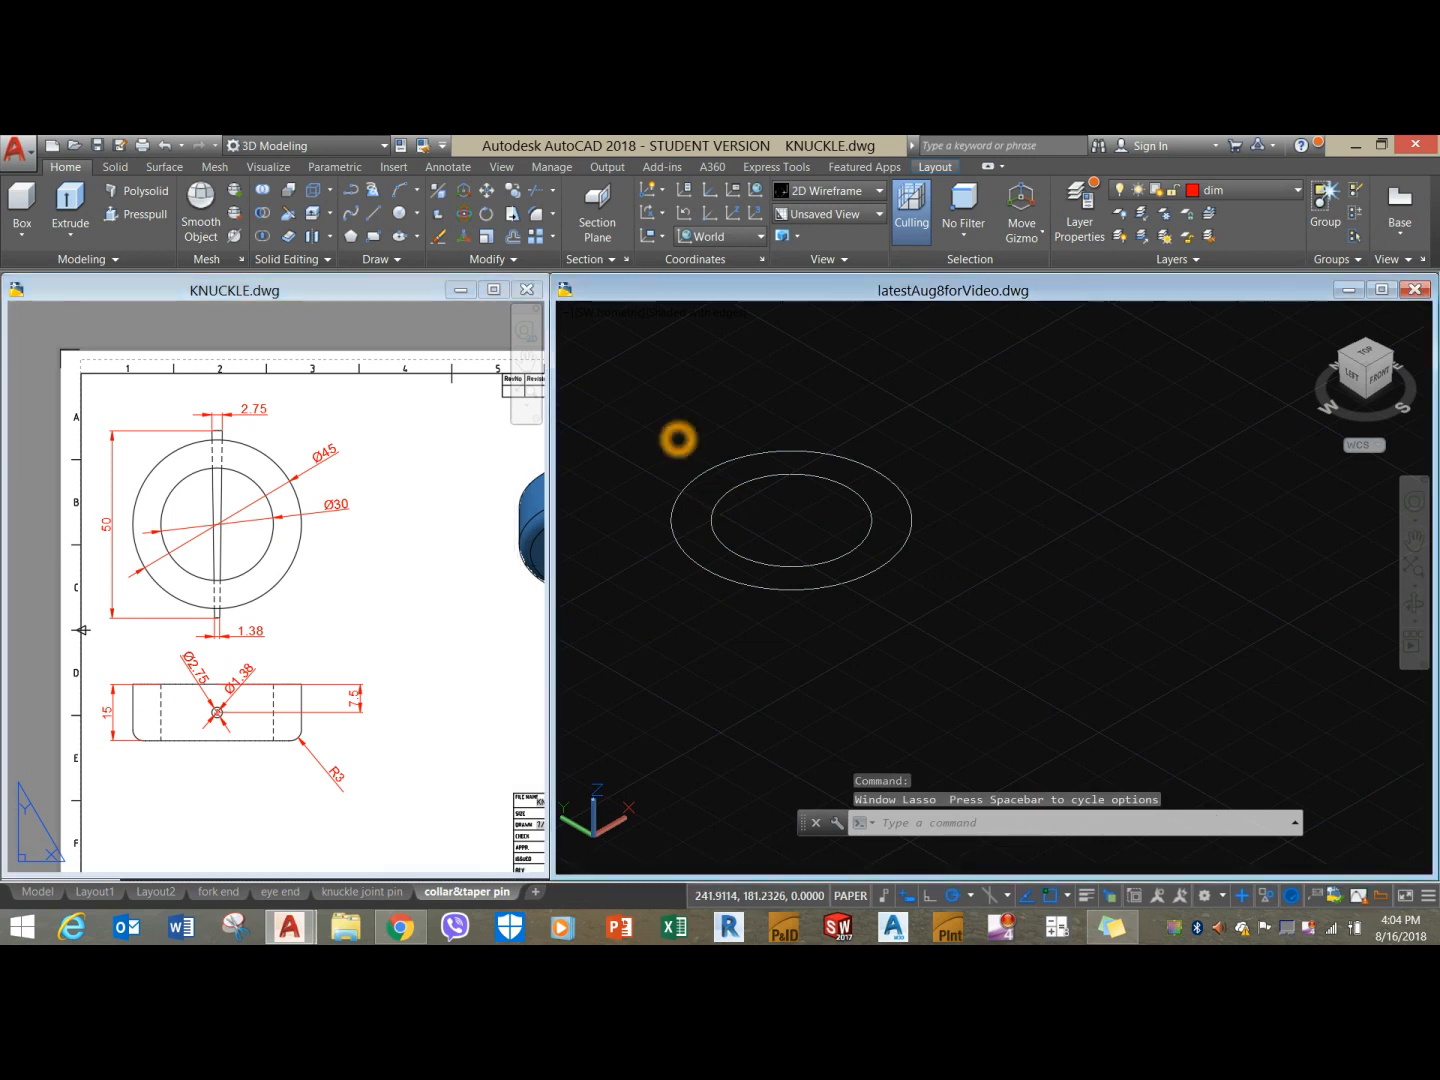
pyautogui.click(65, 204)
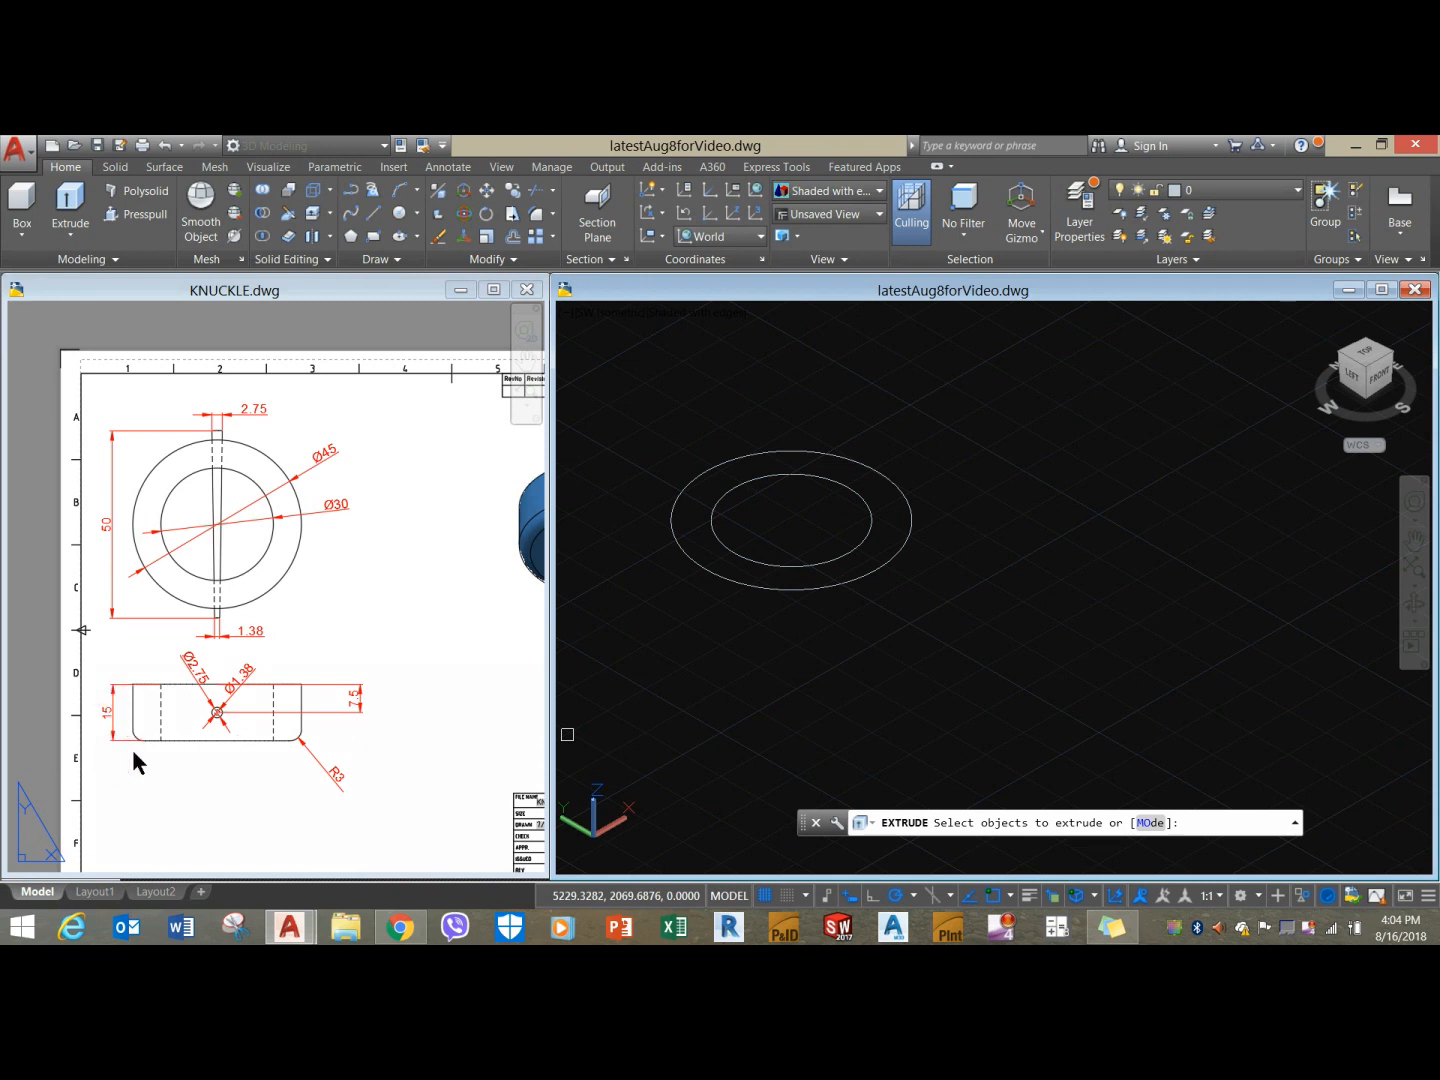
pyautogui.click(886, 563)
pyautogui.click(869, 541)
pyautogui.rightClick(968, 490)
pyautogui.click(995, 498)
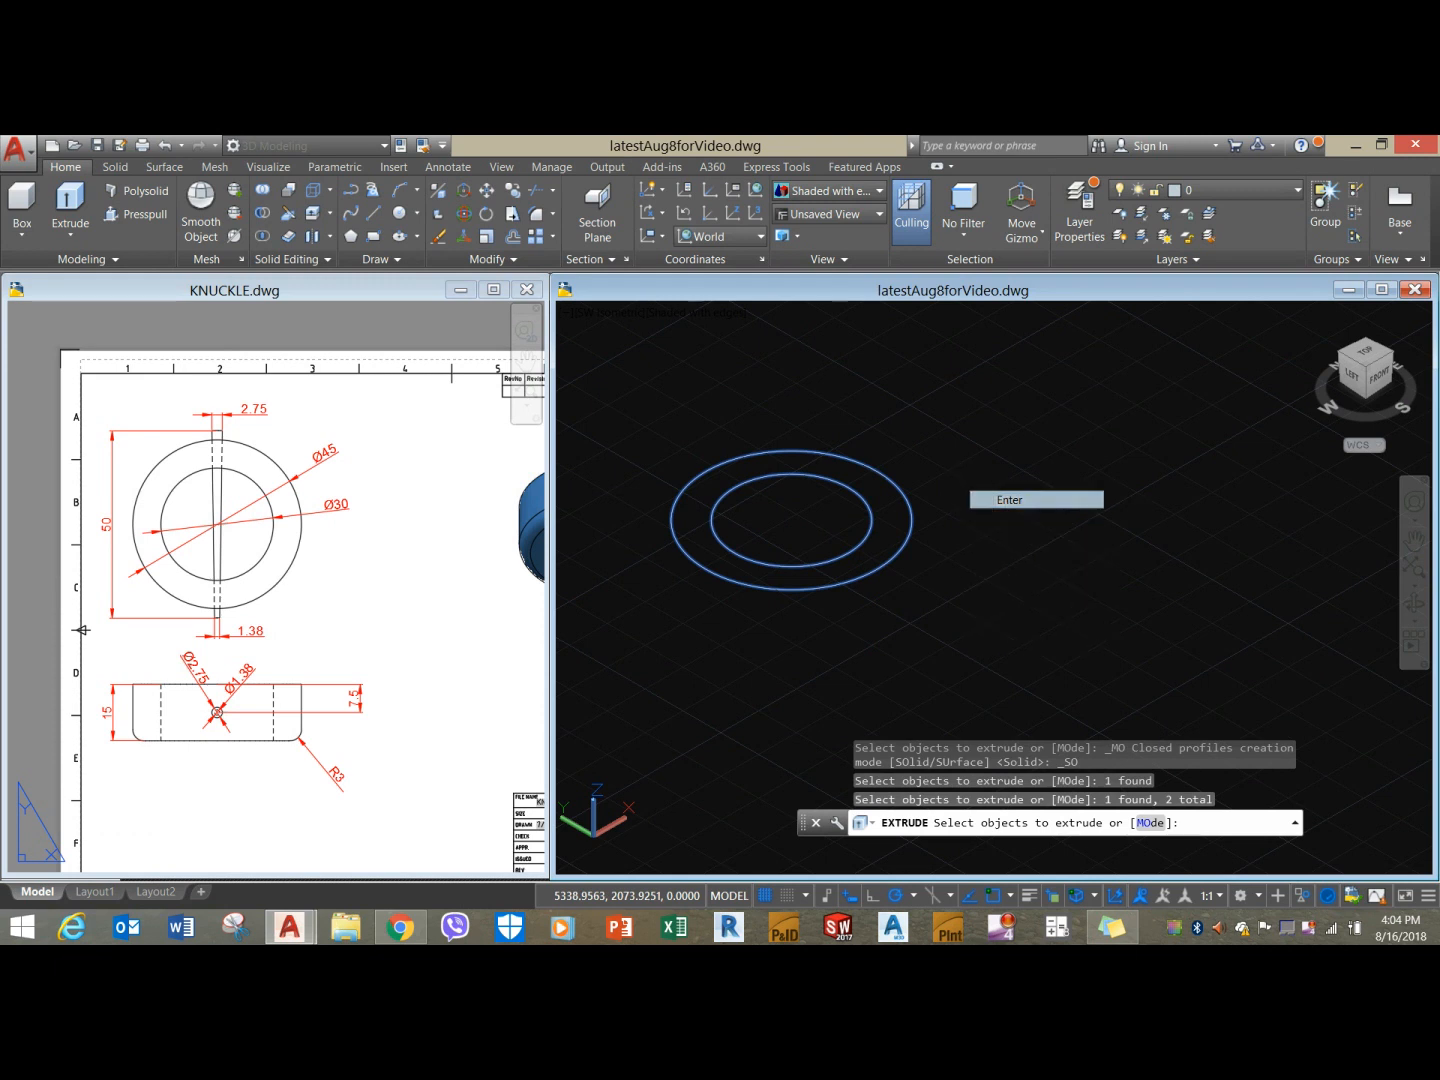
pyautogui.scroll(-3, 1013, 569)
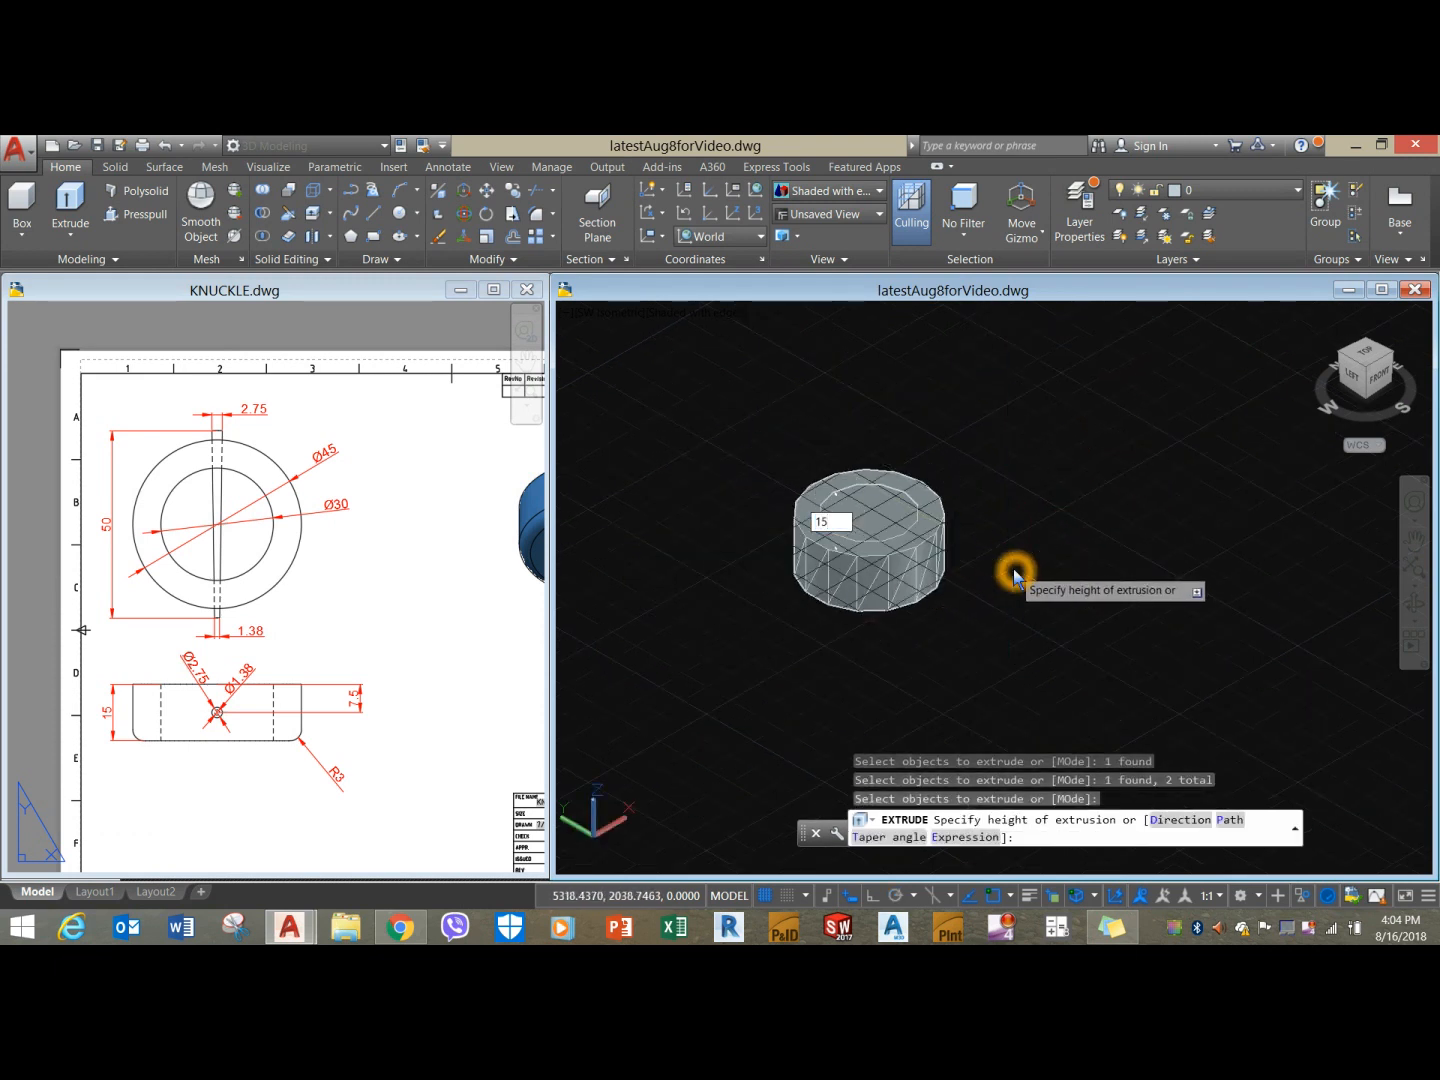
pyautogui.press('Return')
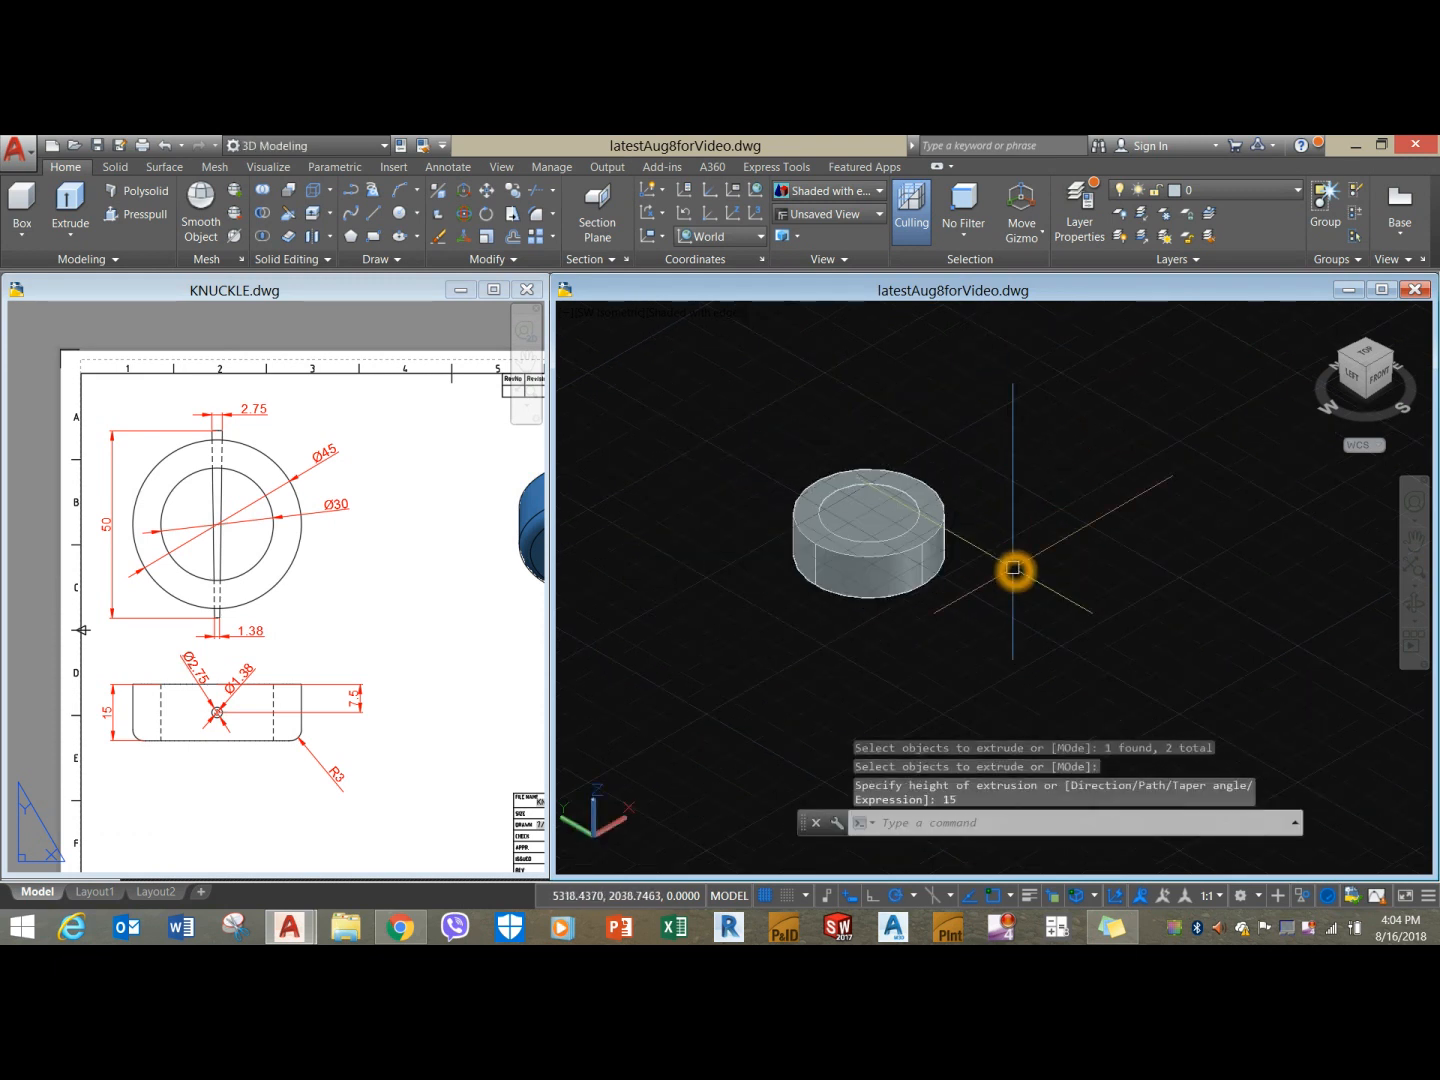
# Turn off the grid and subtract the inner cylinder from the outer one to hollow out the collar.
pyautogui.click(771, 900)
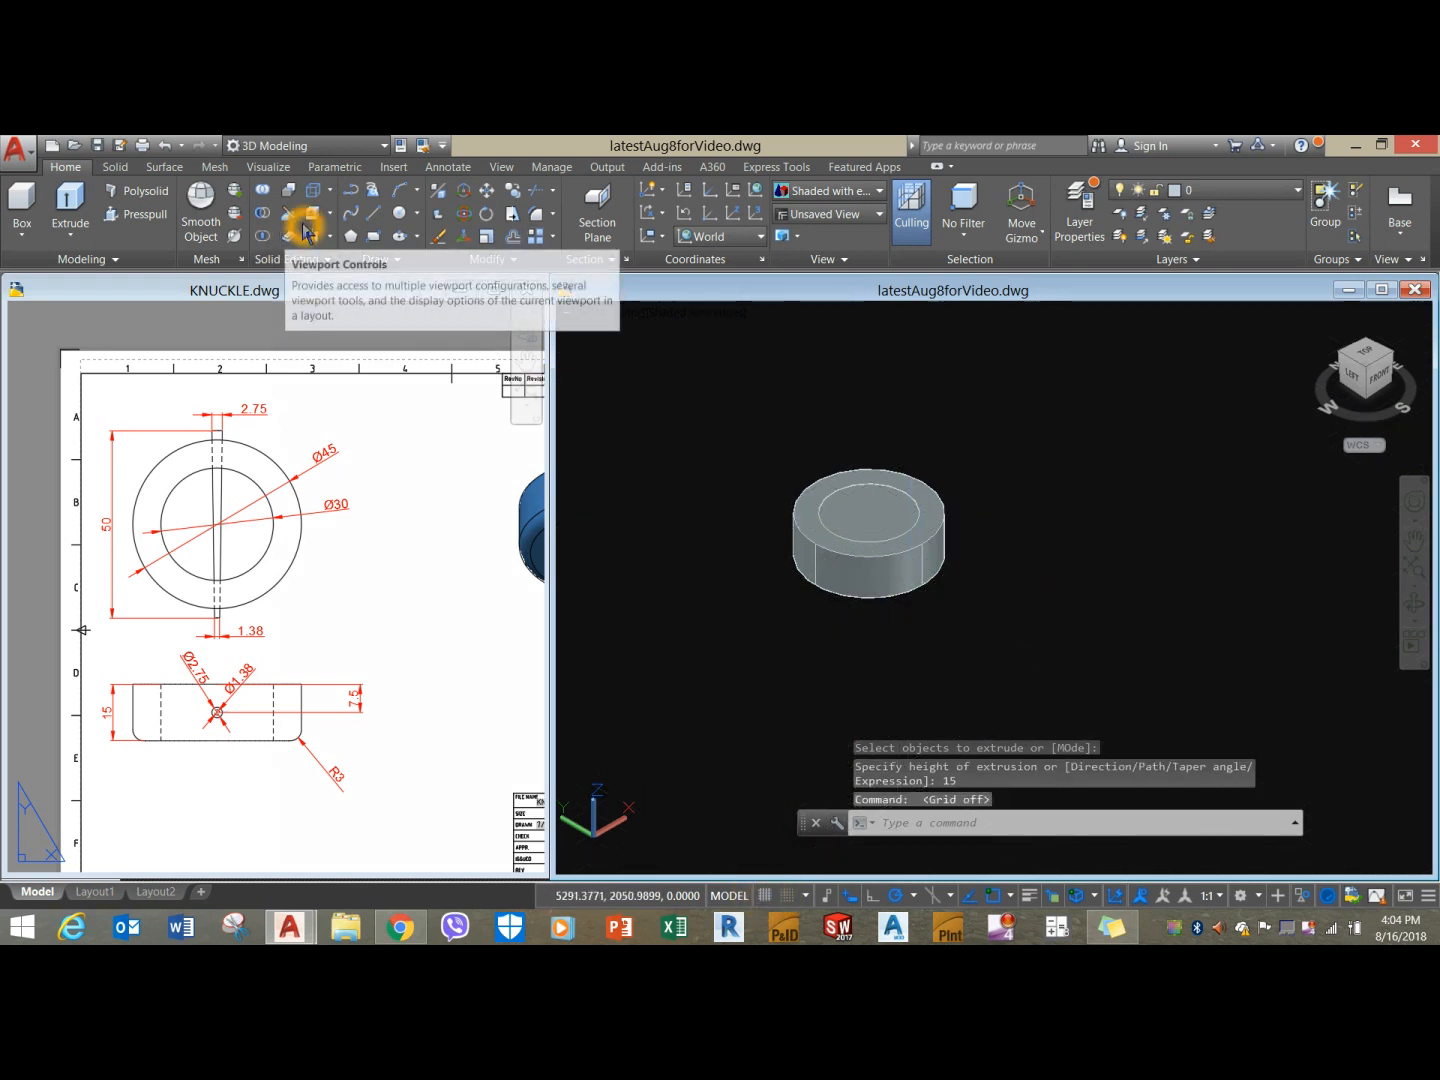
pyautogui.click(262, 213)
pyautogui.click(926, 569)
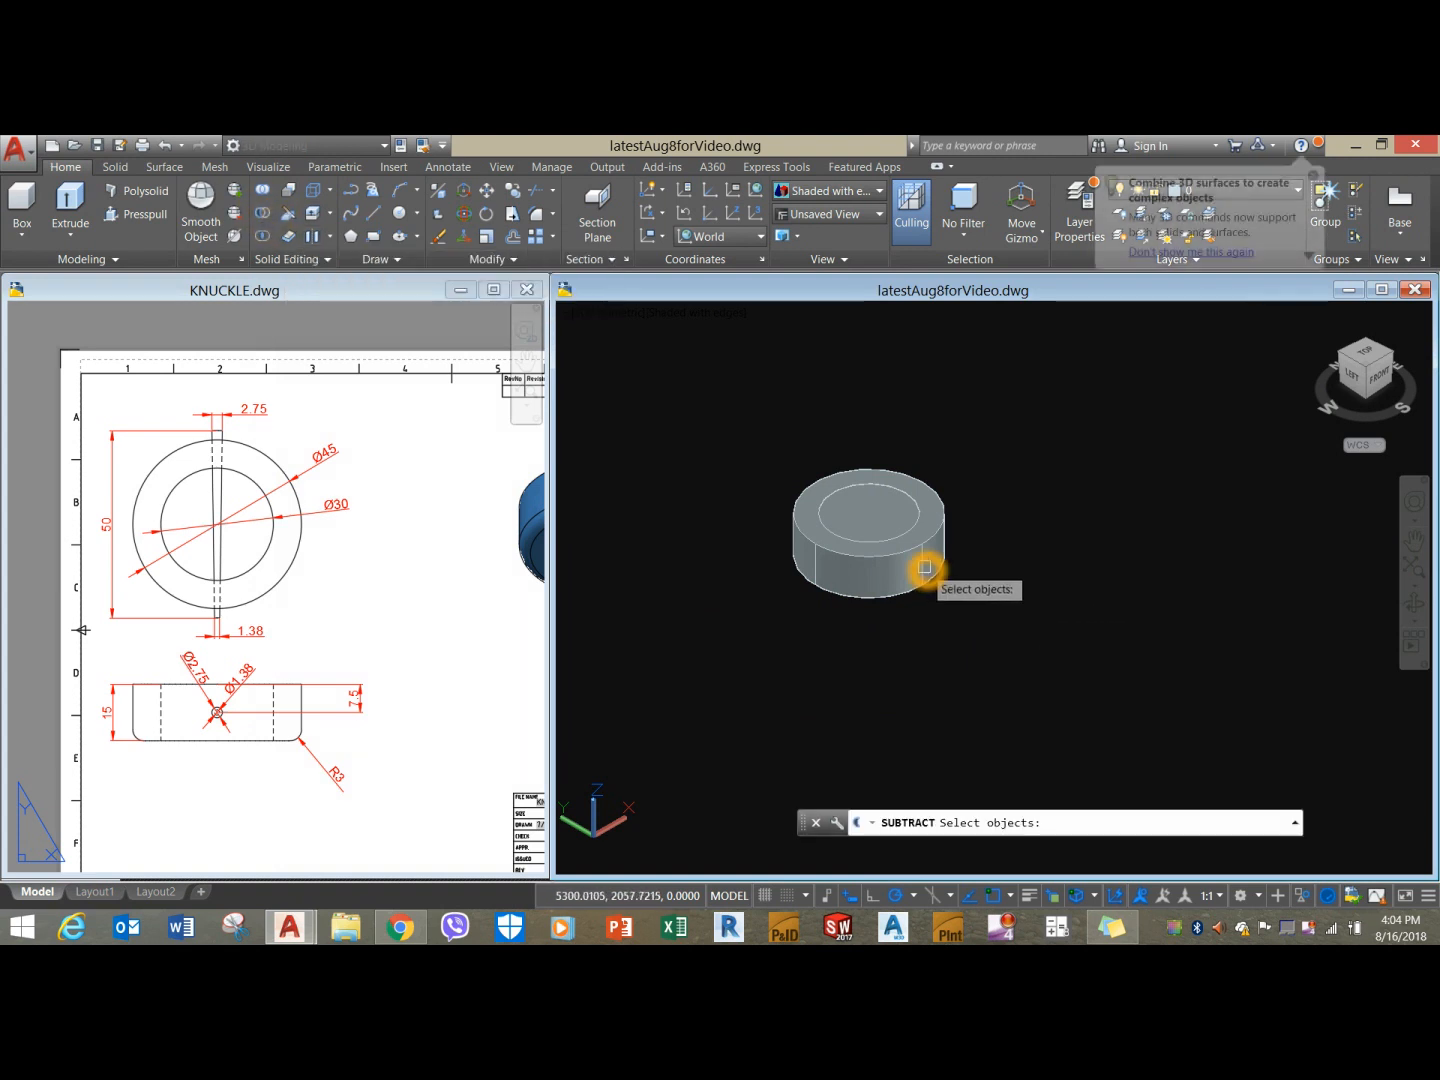
pyautogui.rightClick(960, 518)
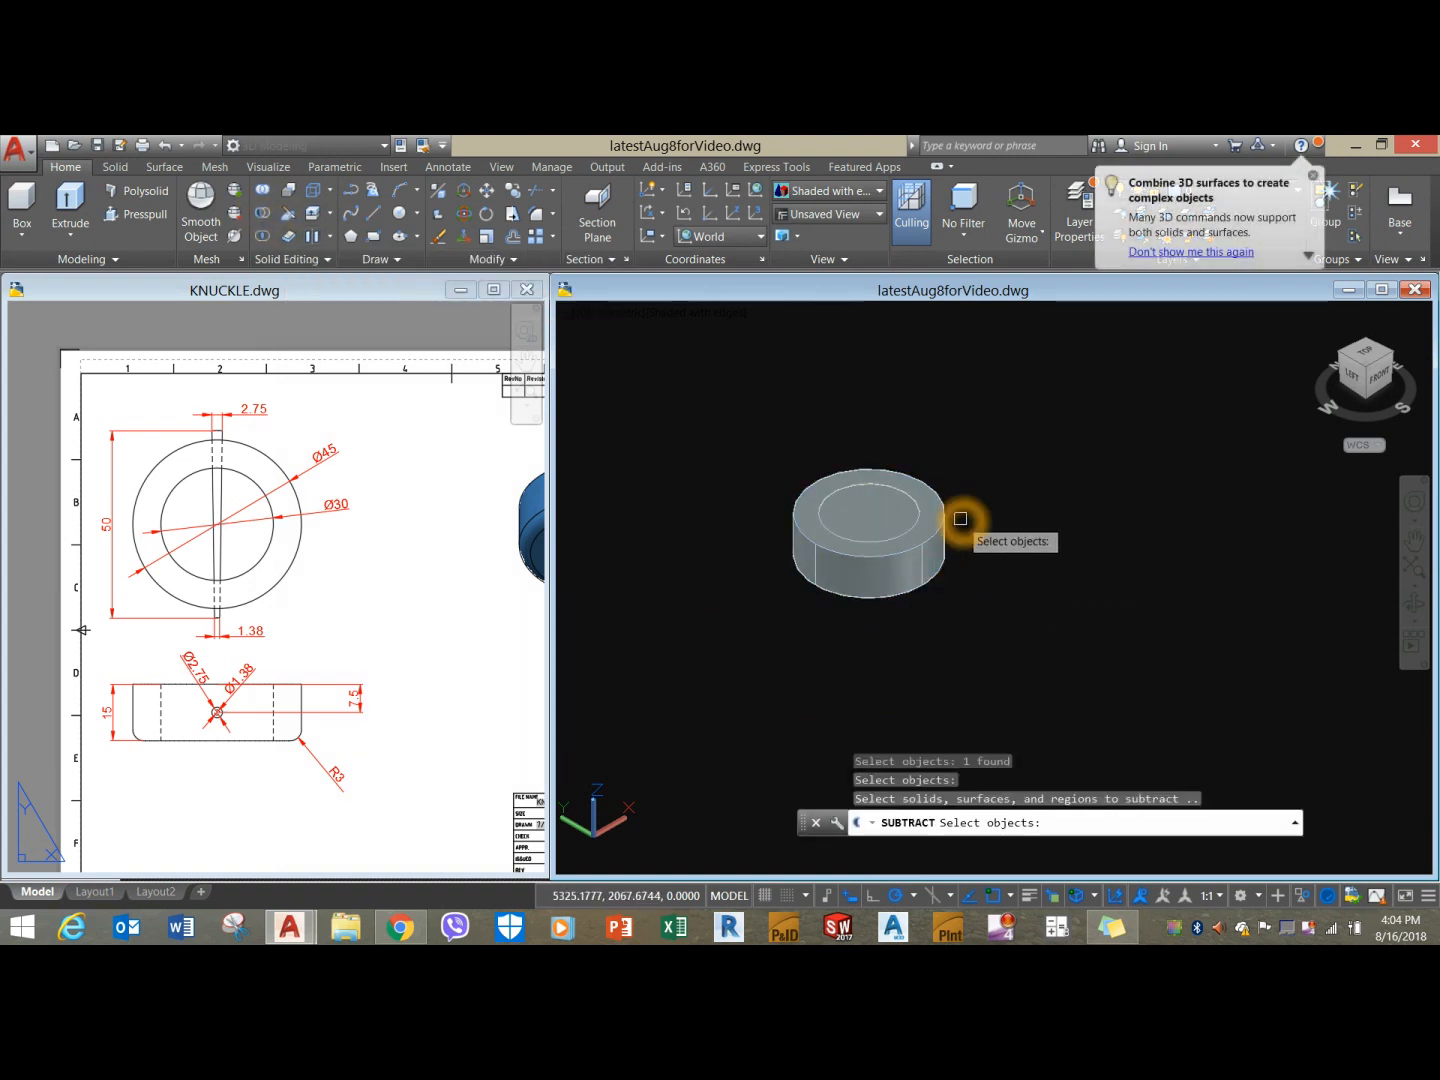
pyautogui.click(889, 508)
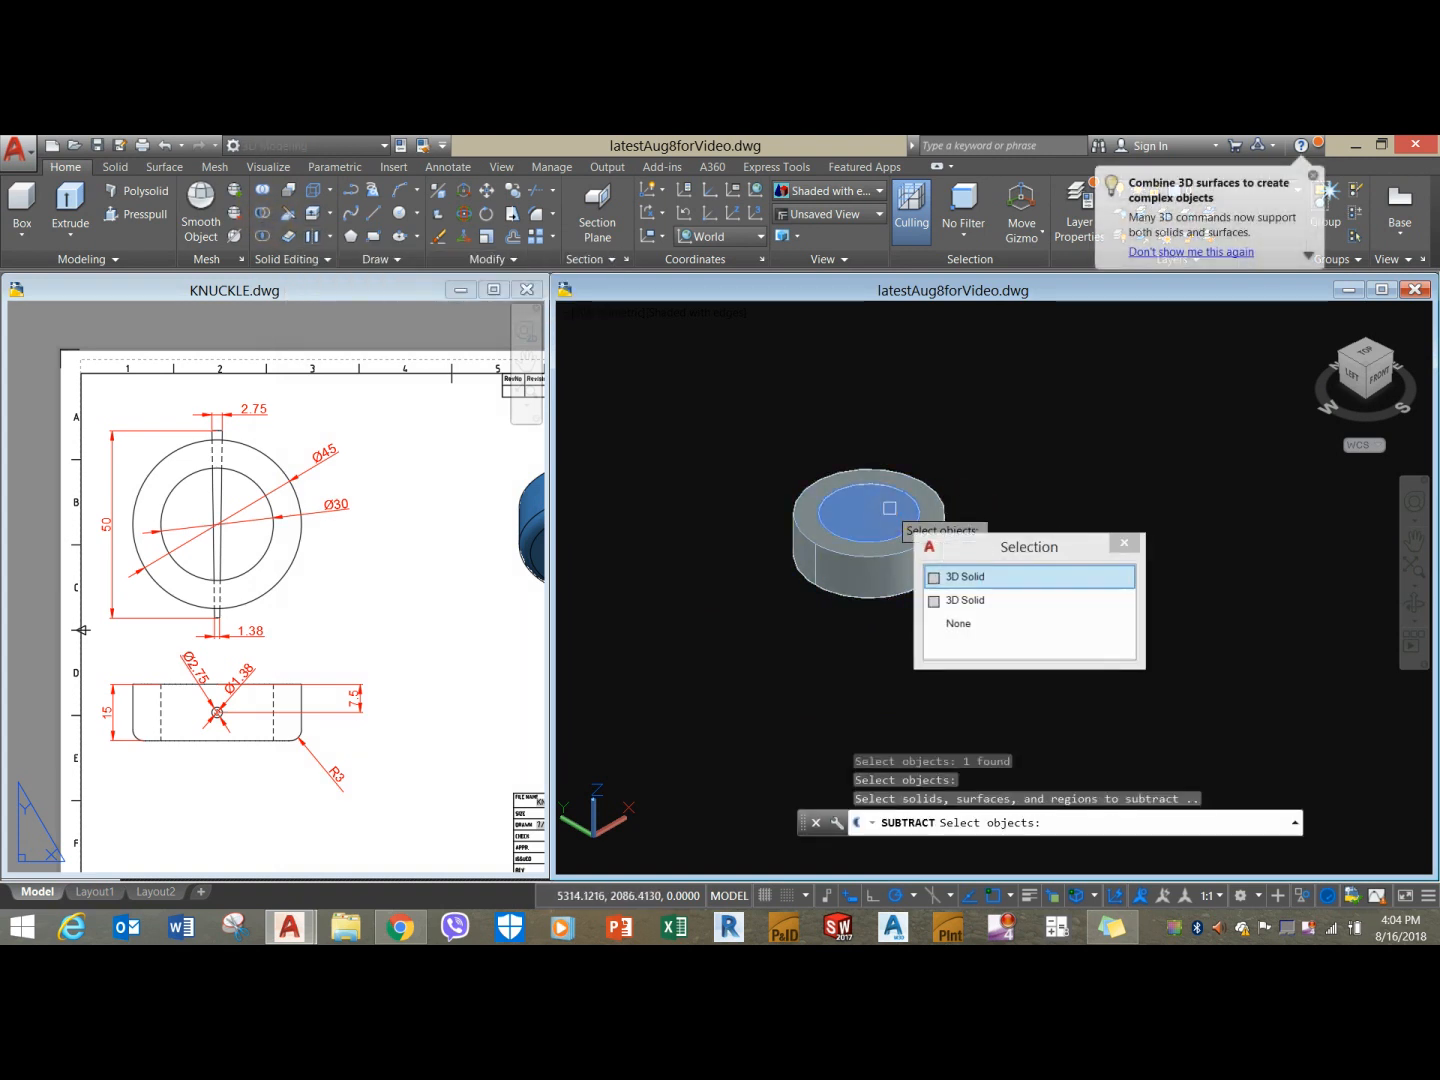
pyautogui.click(949, 464)
pyautogui.rightClick(955, 466)
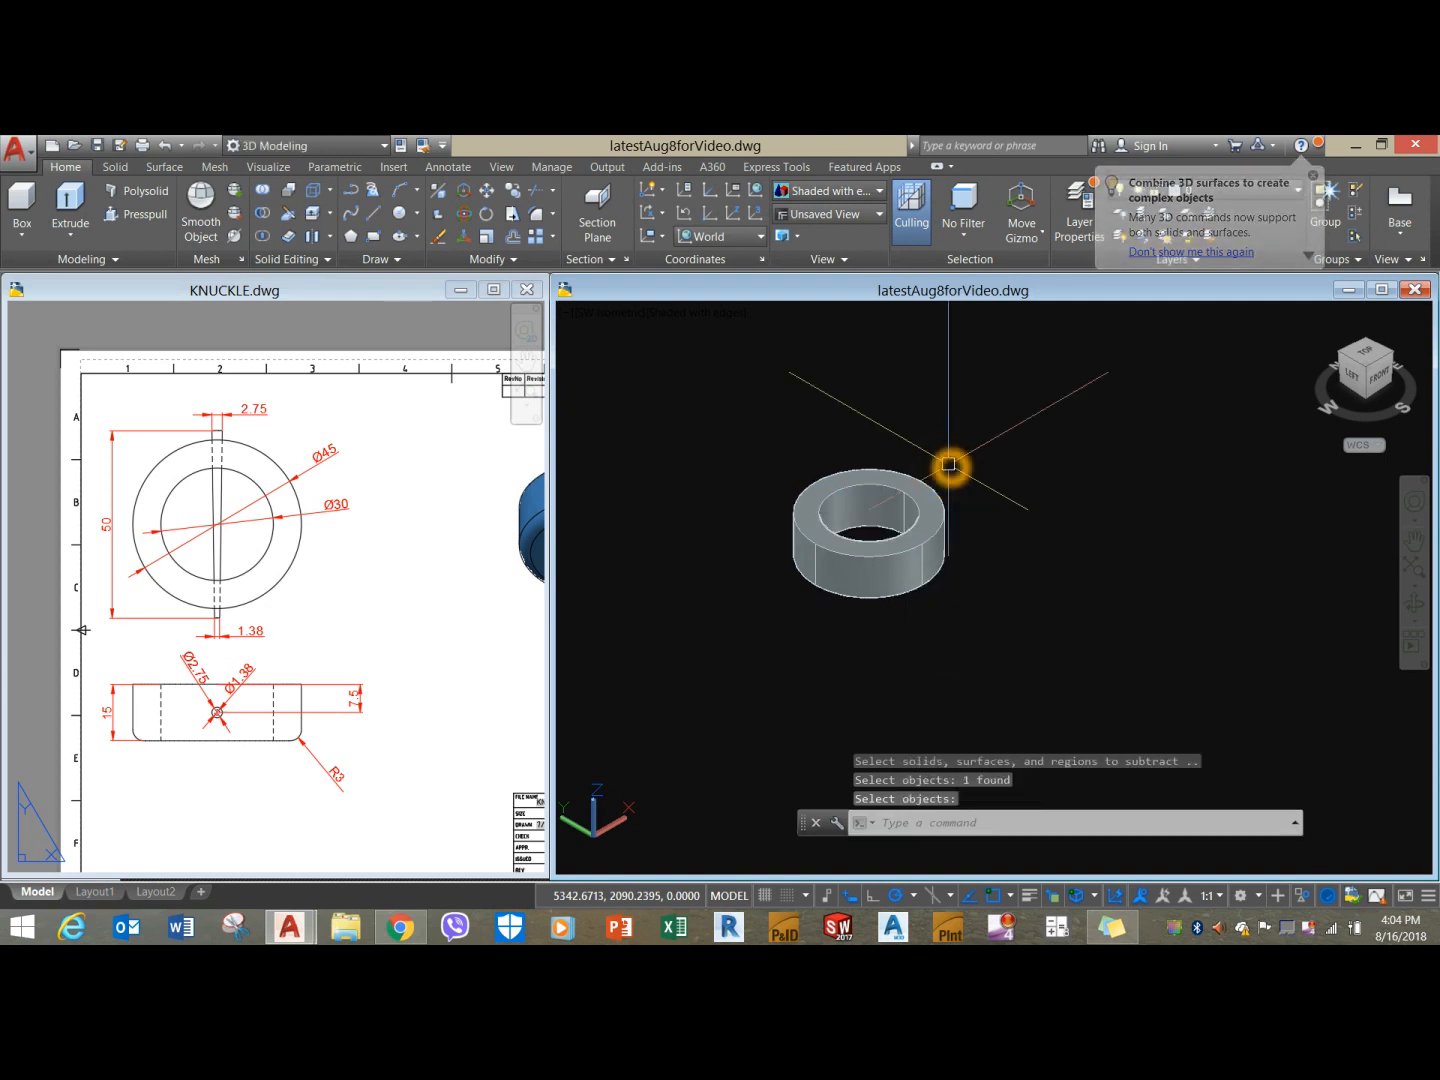
pyautogui.click(823, 599)
pyautogui.rightClick(825, 595)
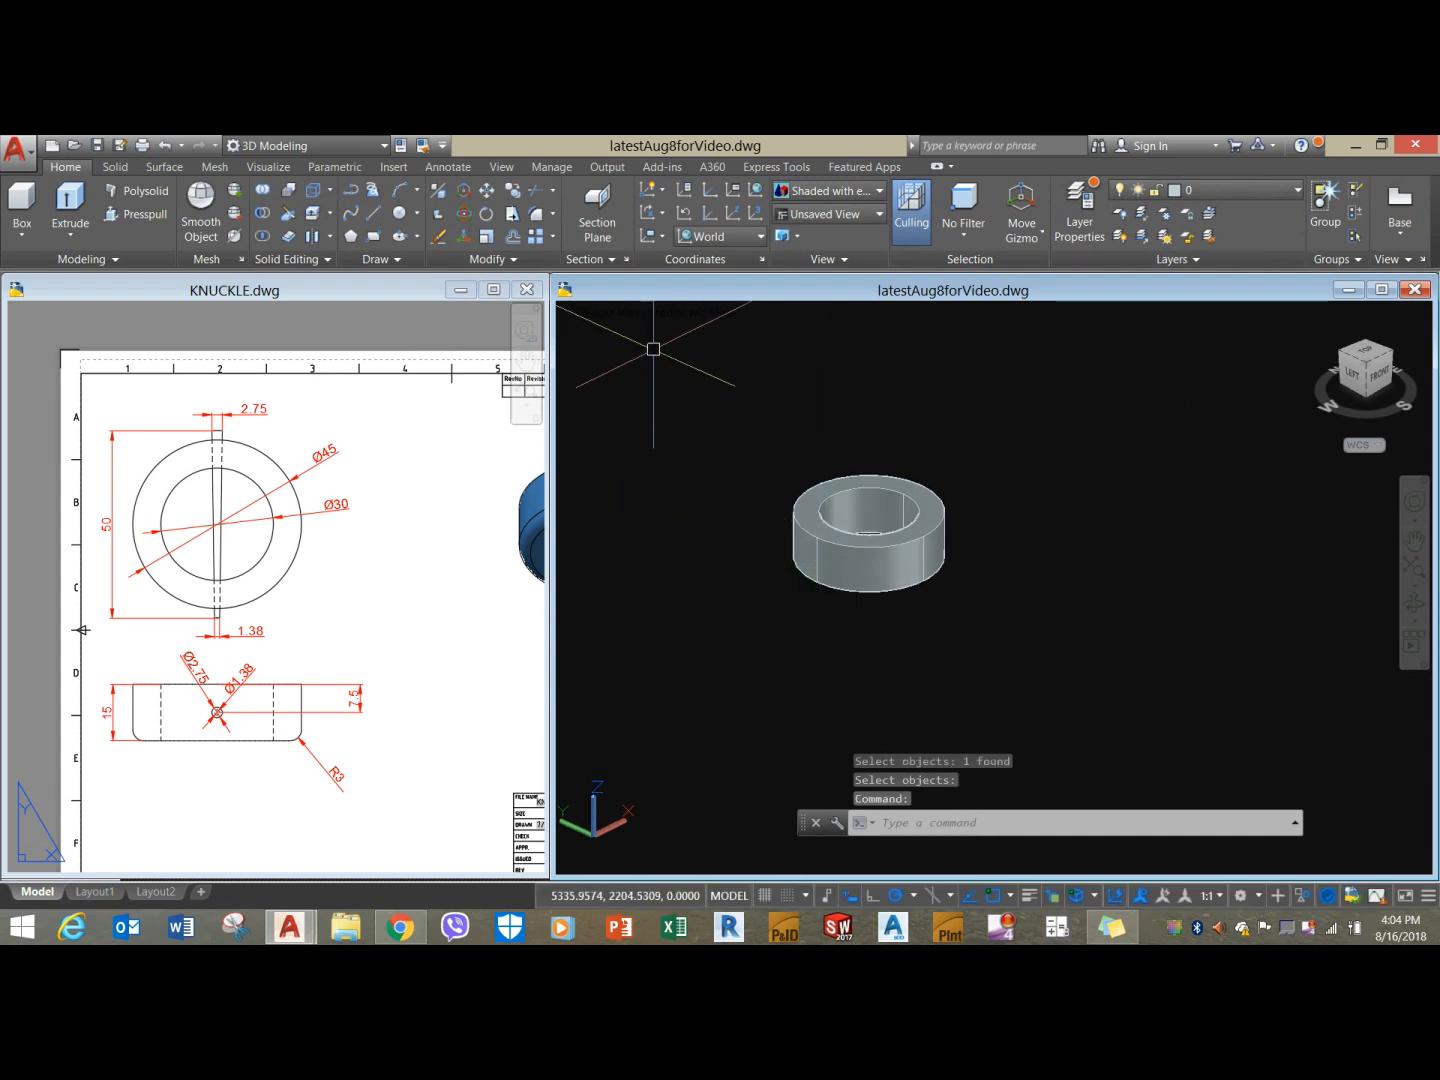
# Set the collar's view to Front and its visual style to Wireframe.
pyautogui.click(615, 318)
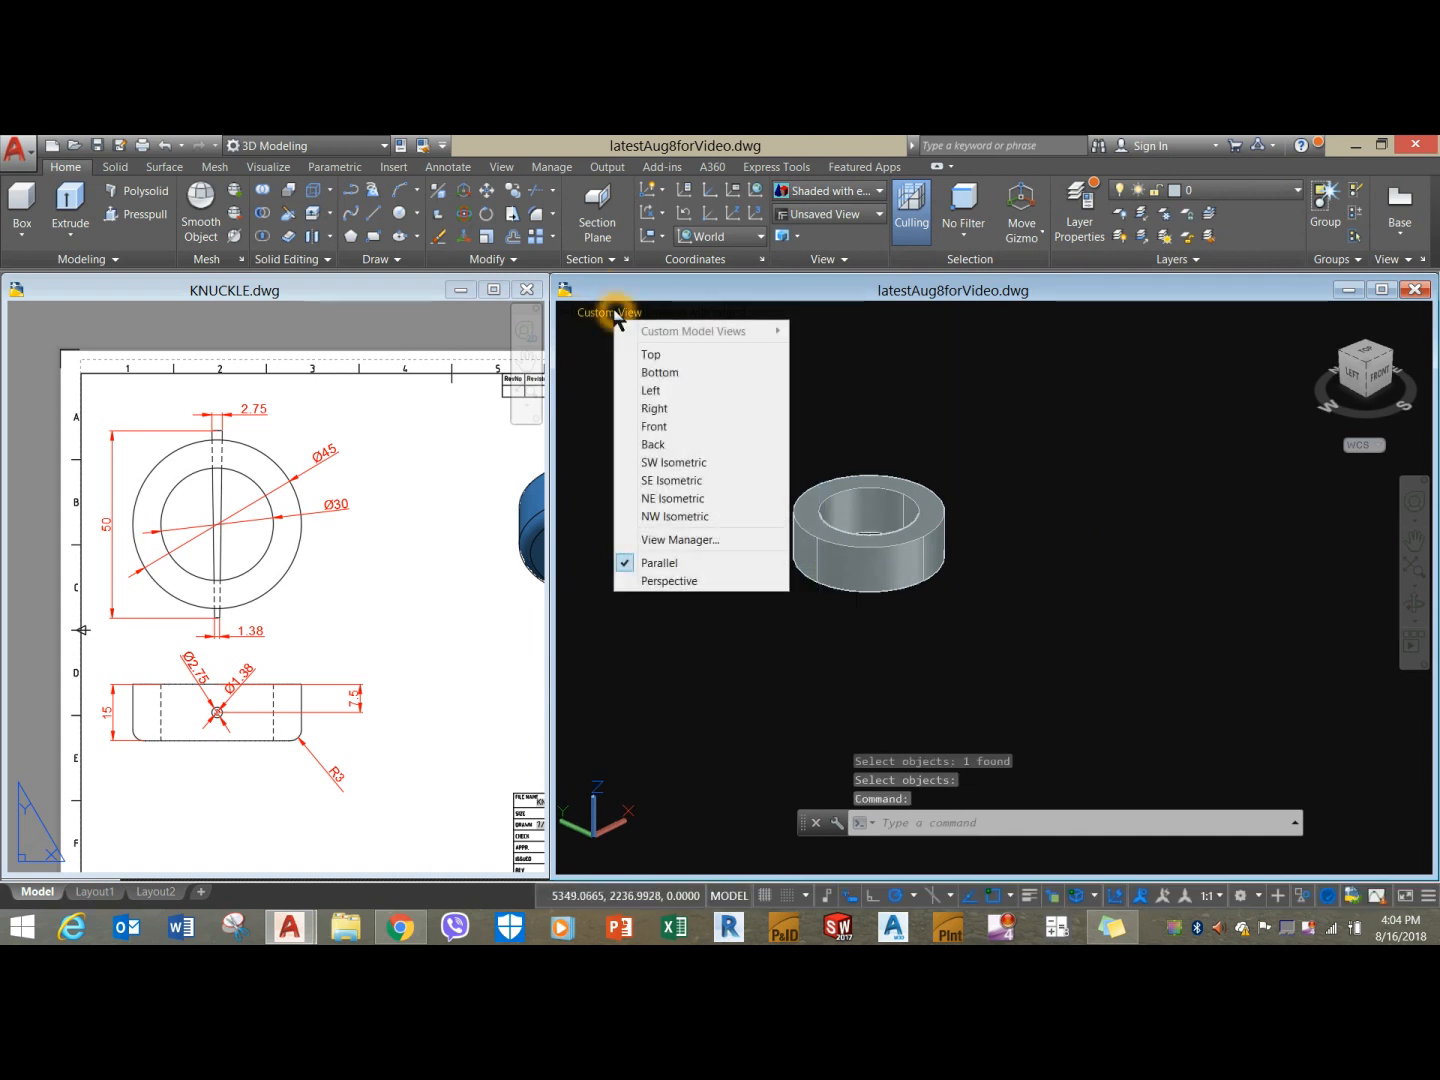
pyautogui.click(675, 421)
pyautogui.moveTo(884, 537); pyautogui.dragTo(800, 546, button='middle')
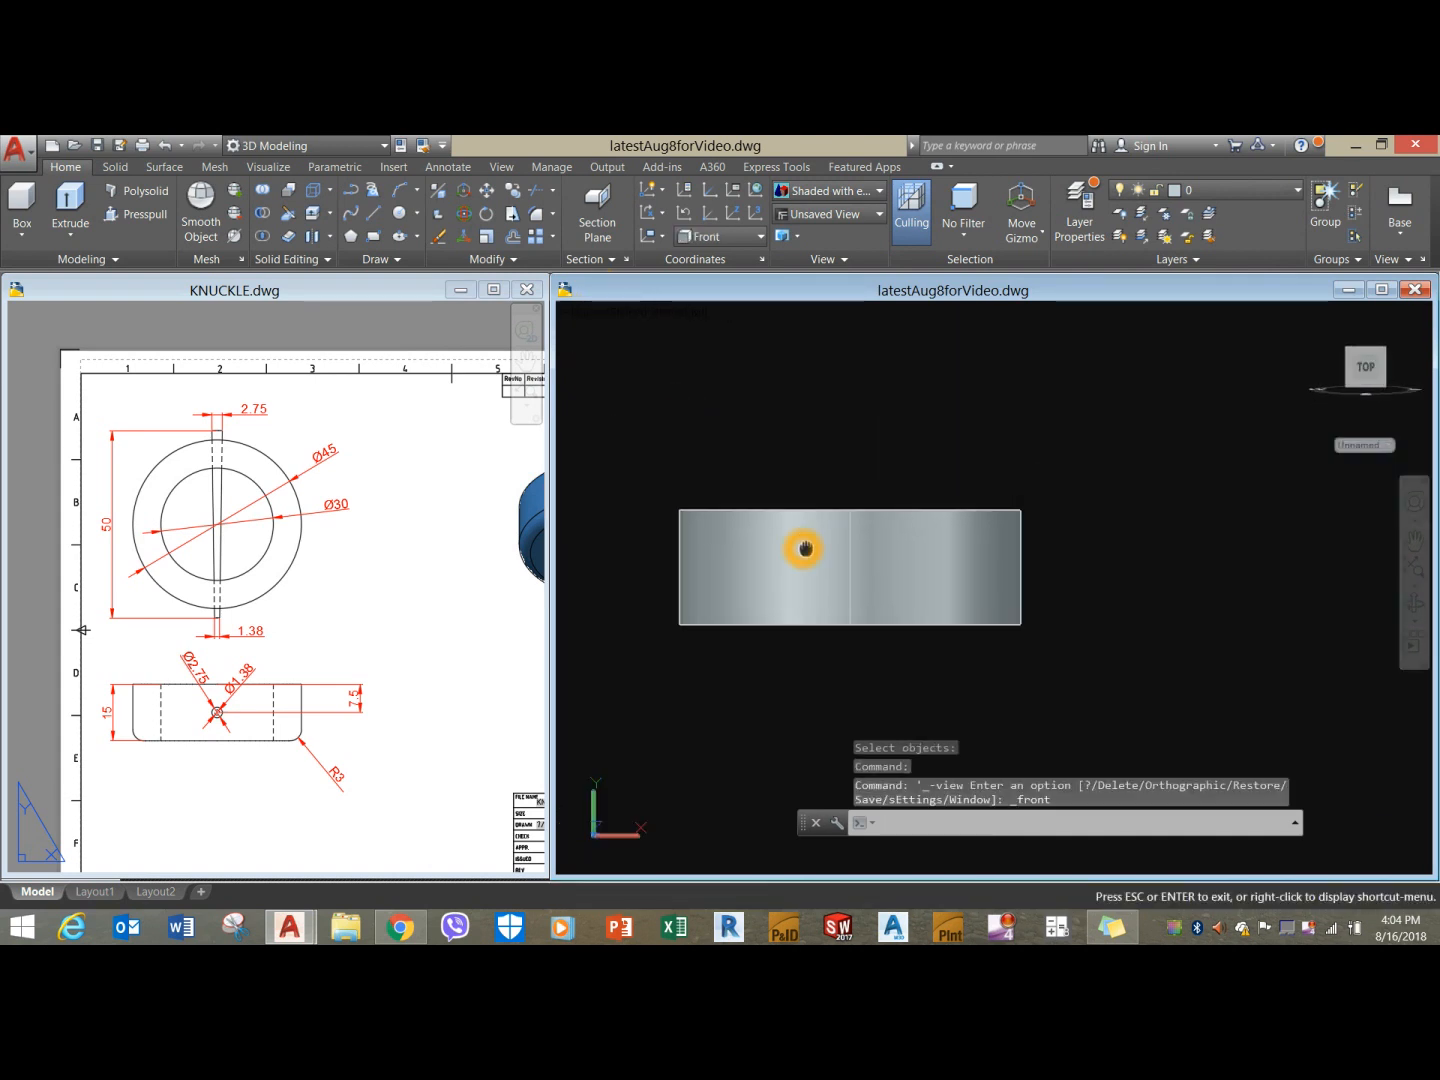
pyautogui.click(657, 313)
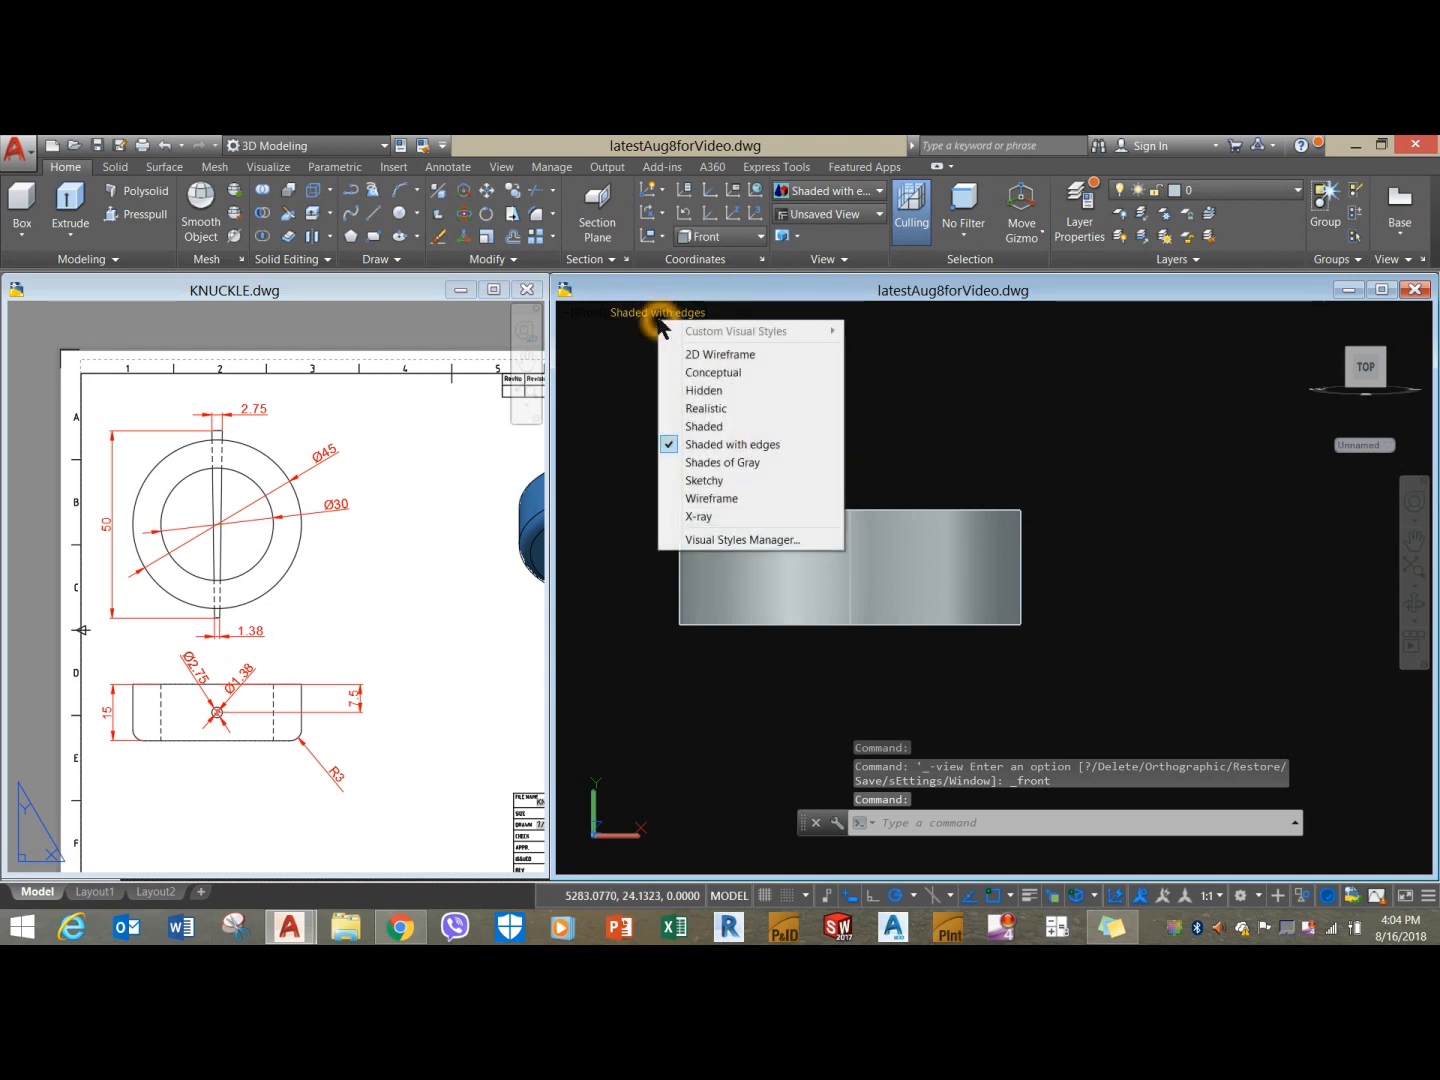
pyautogui.click(741, 499)
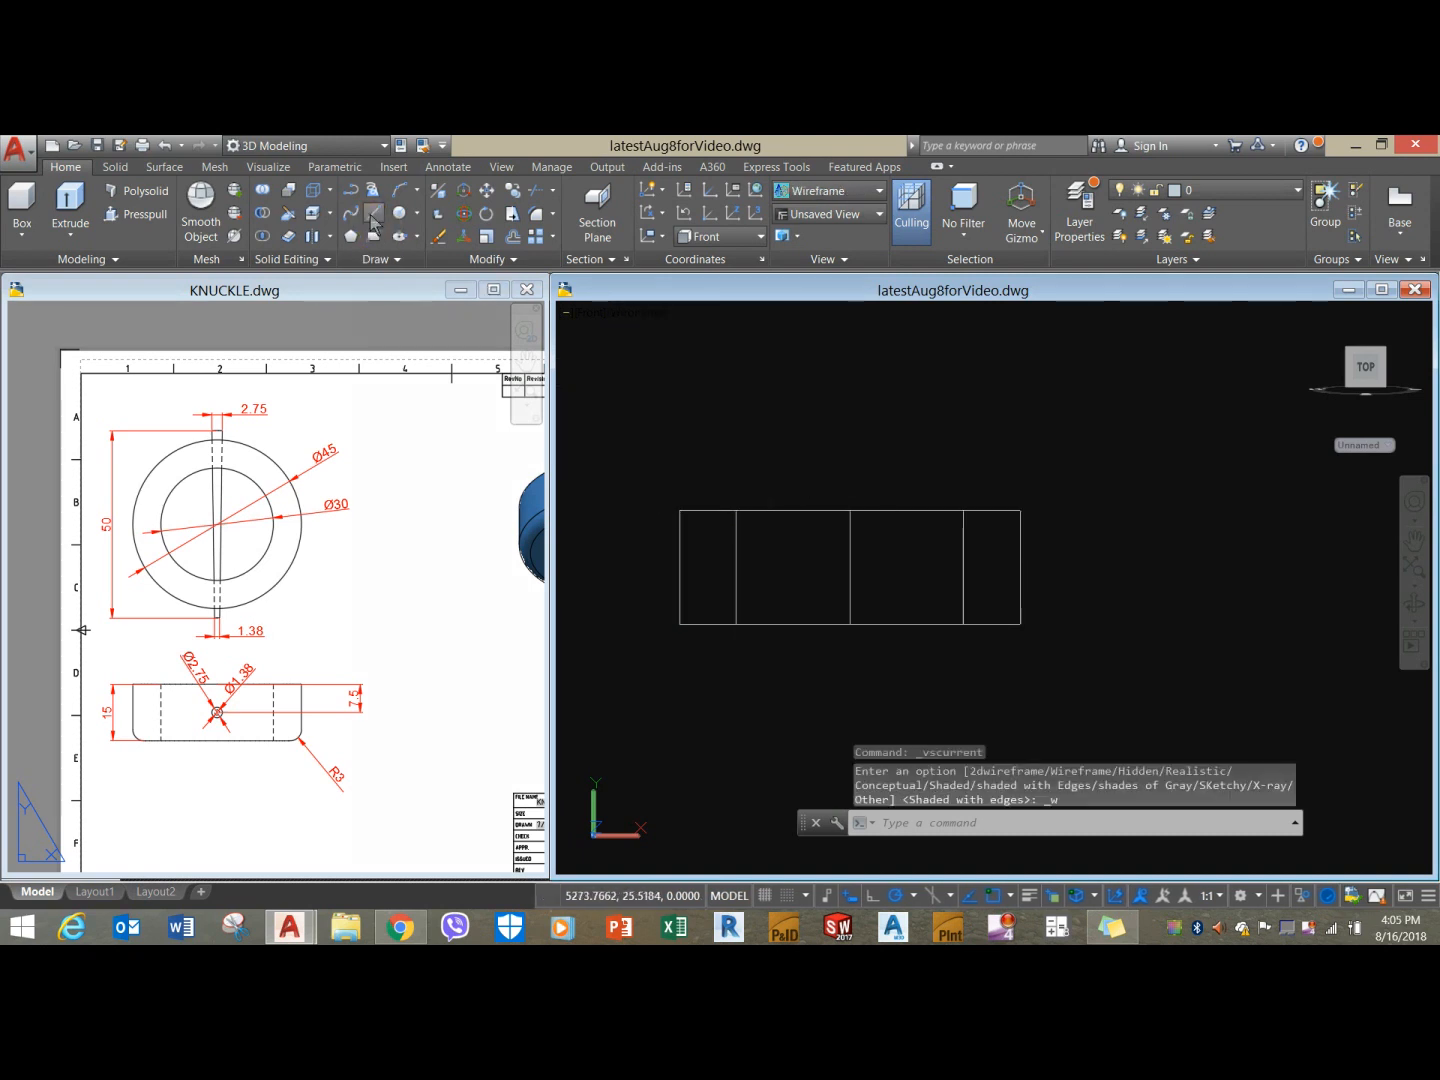
# Draw a line along the collar's axis from the centre of its bottom circle to the centre of its top circle.
pyautogui.click(373, 214)
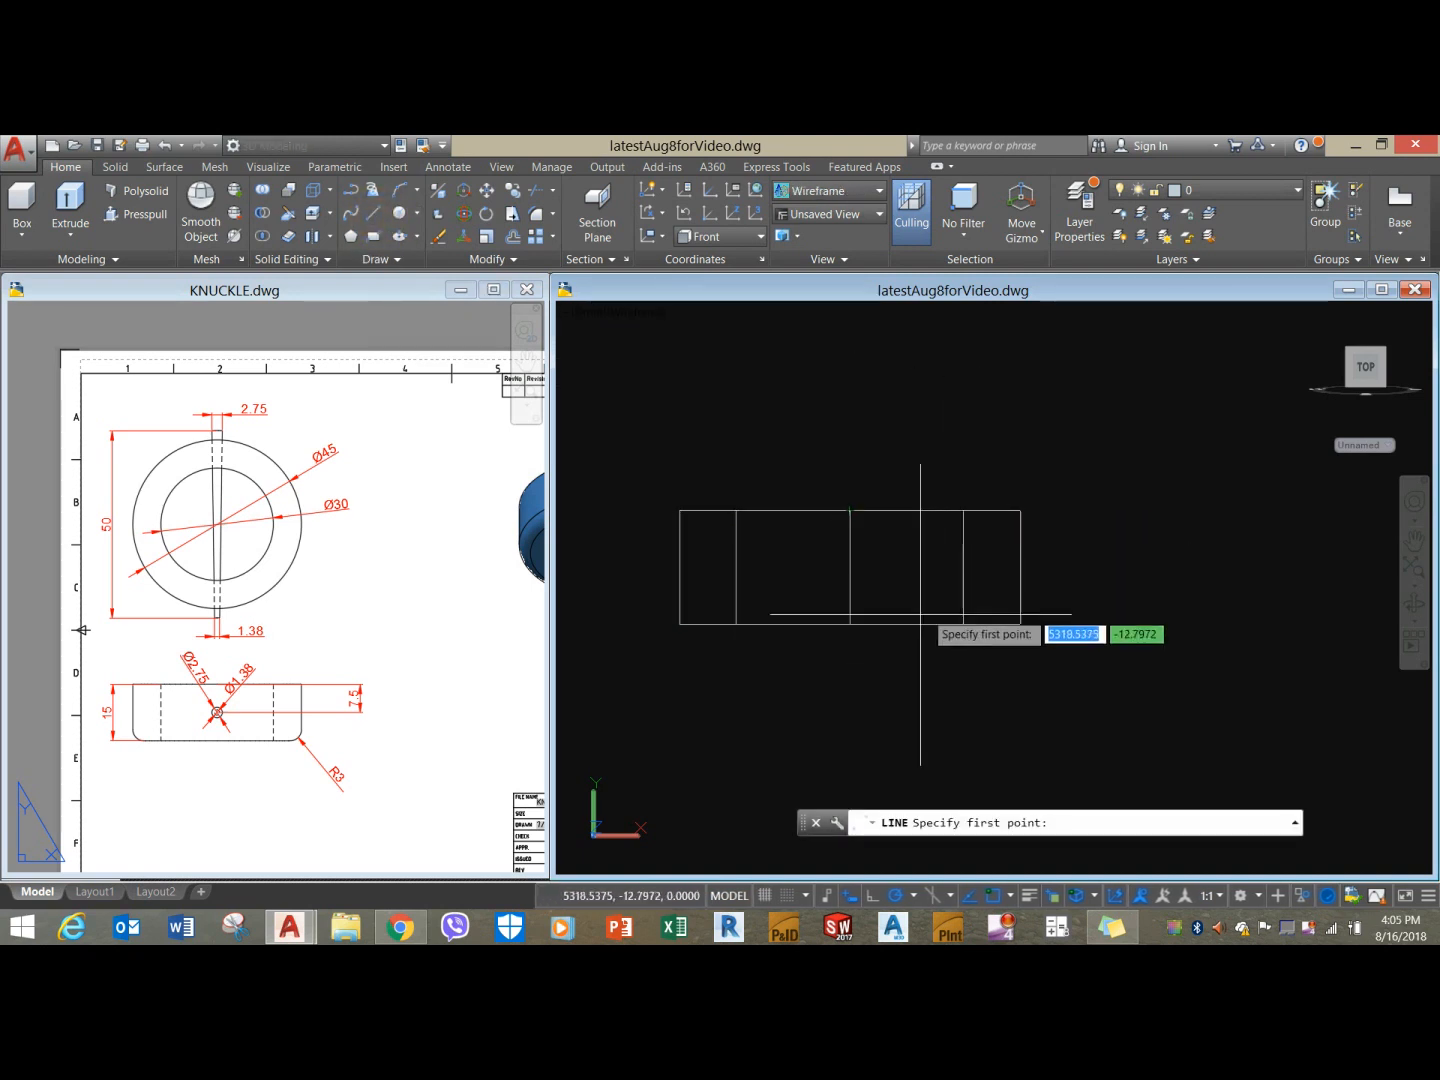
pyautogui.keyDown('shift'); pyautogui.rightClick(971, 431); pyautogui.keyUp('shift')
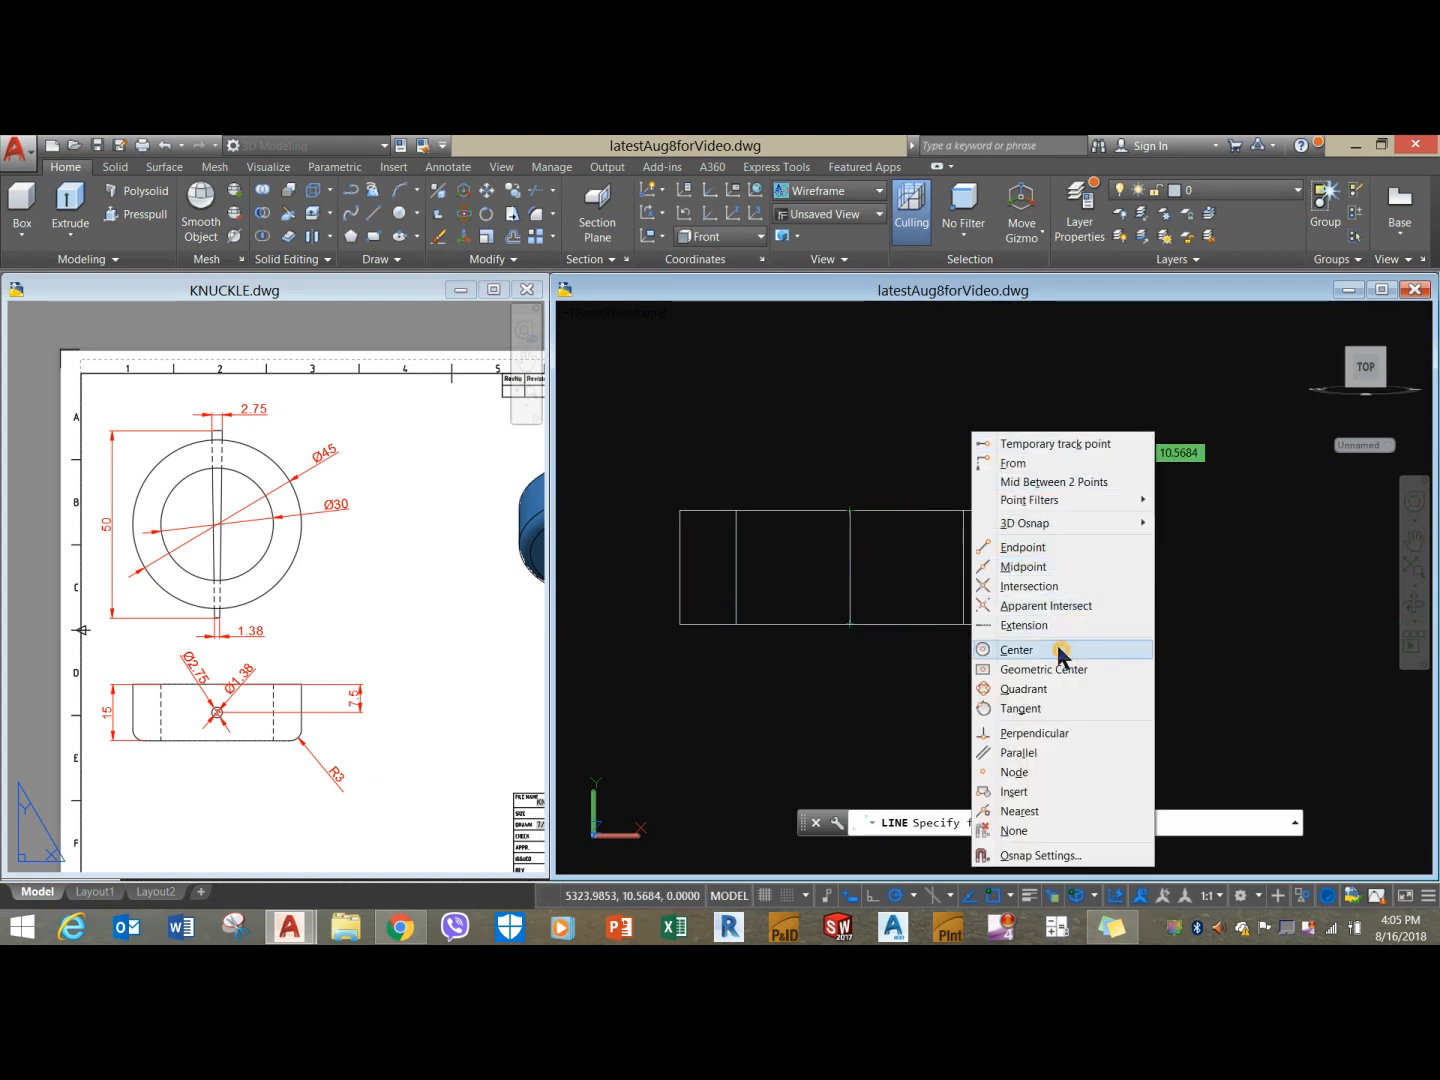
pyautogui.click(1016, 650)
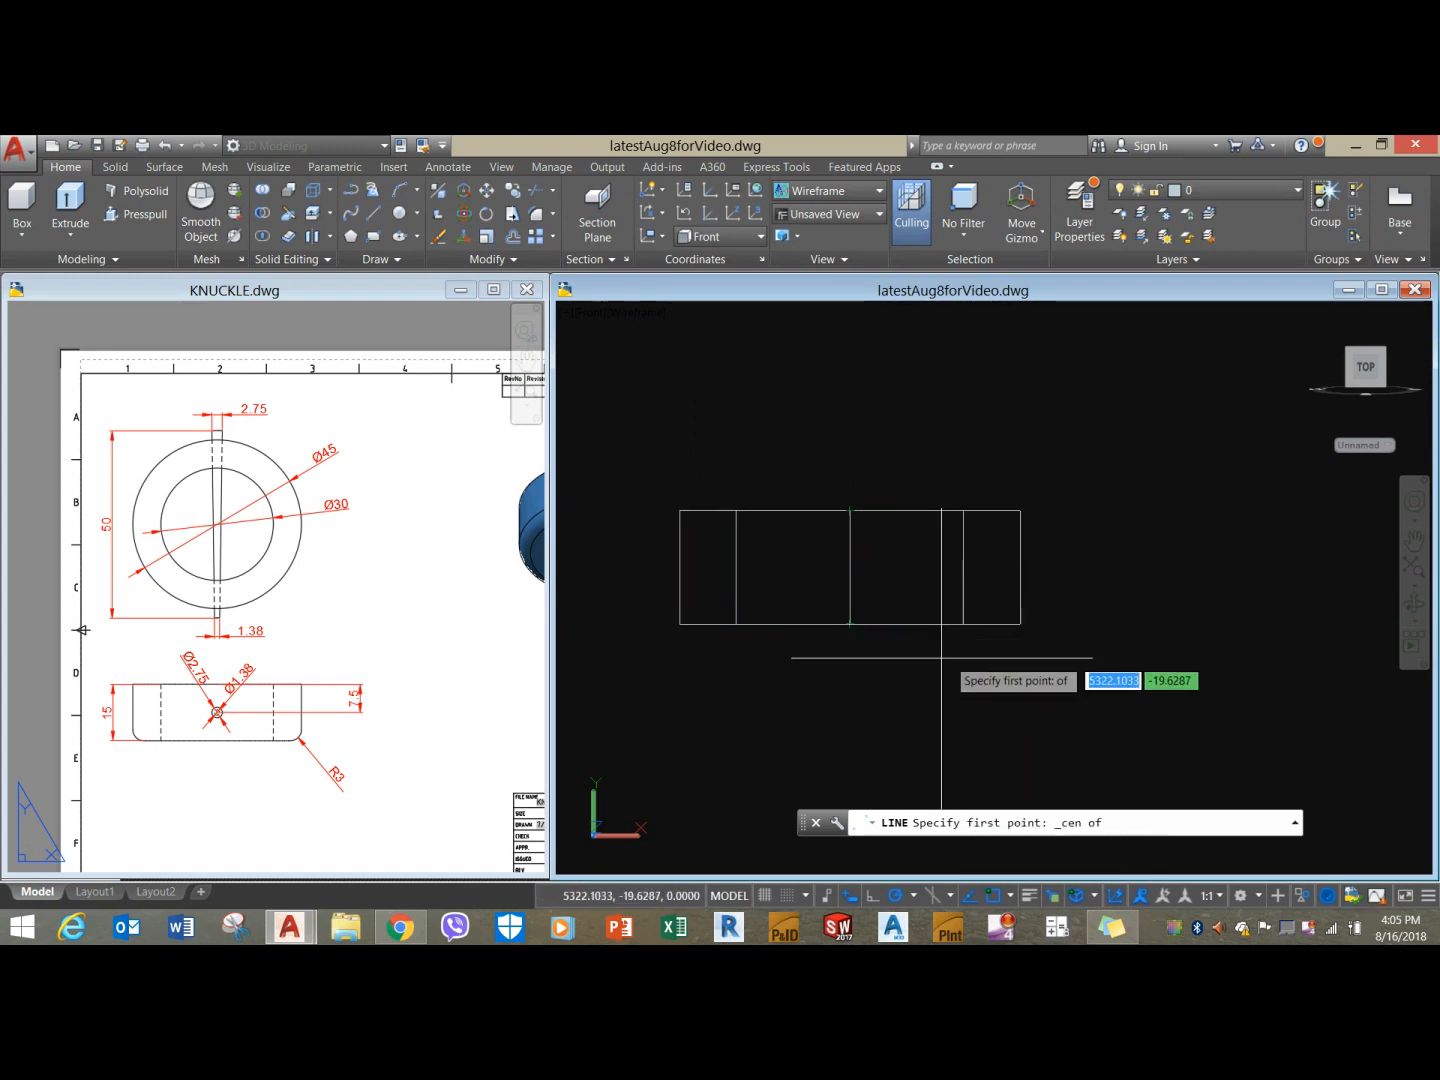
pyautogui.click(851, 634)
pyautogui.rightClick(882, 450)
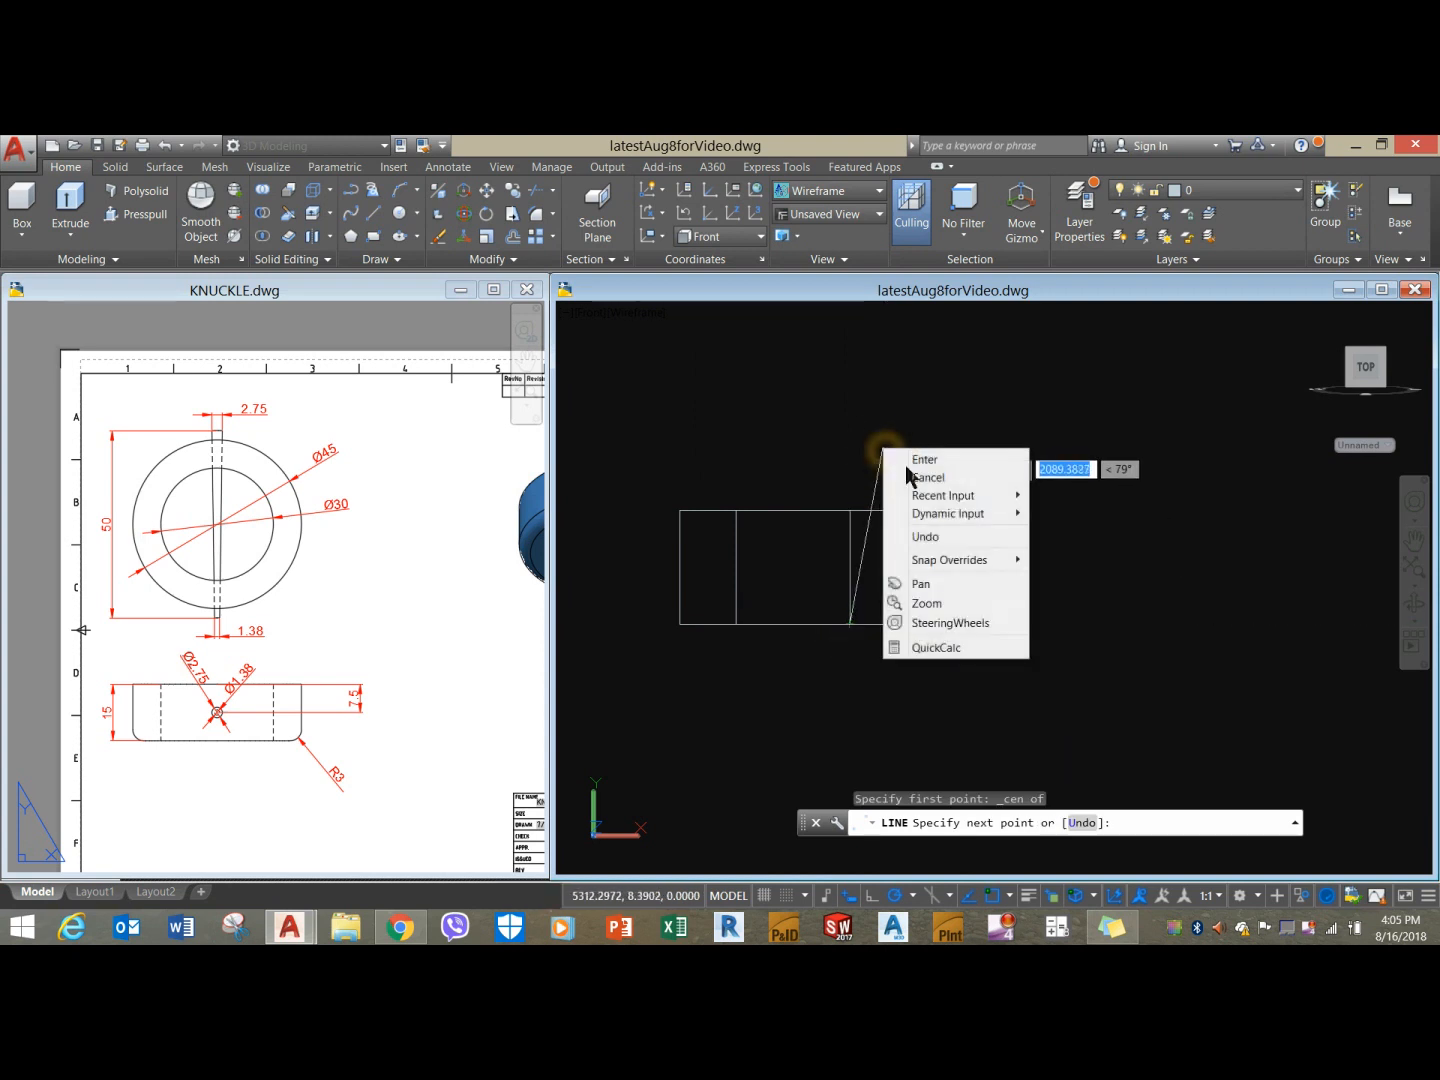
pyautogui.keyDown('shift'); pyautogui.rightClick(871, 468); pyautogui.keyUp('shift')
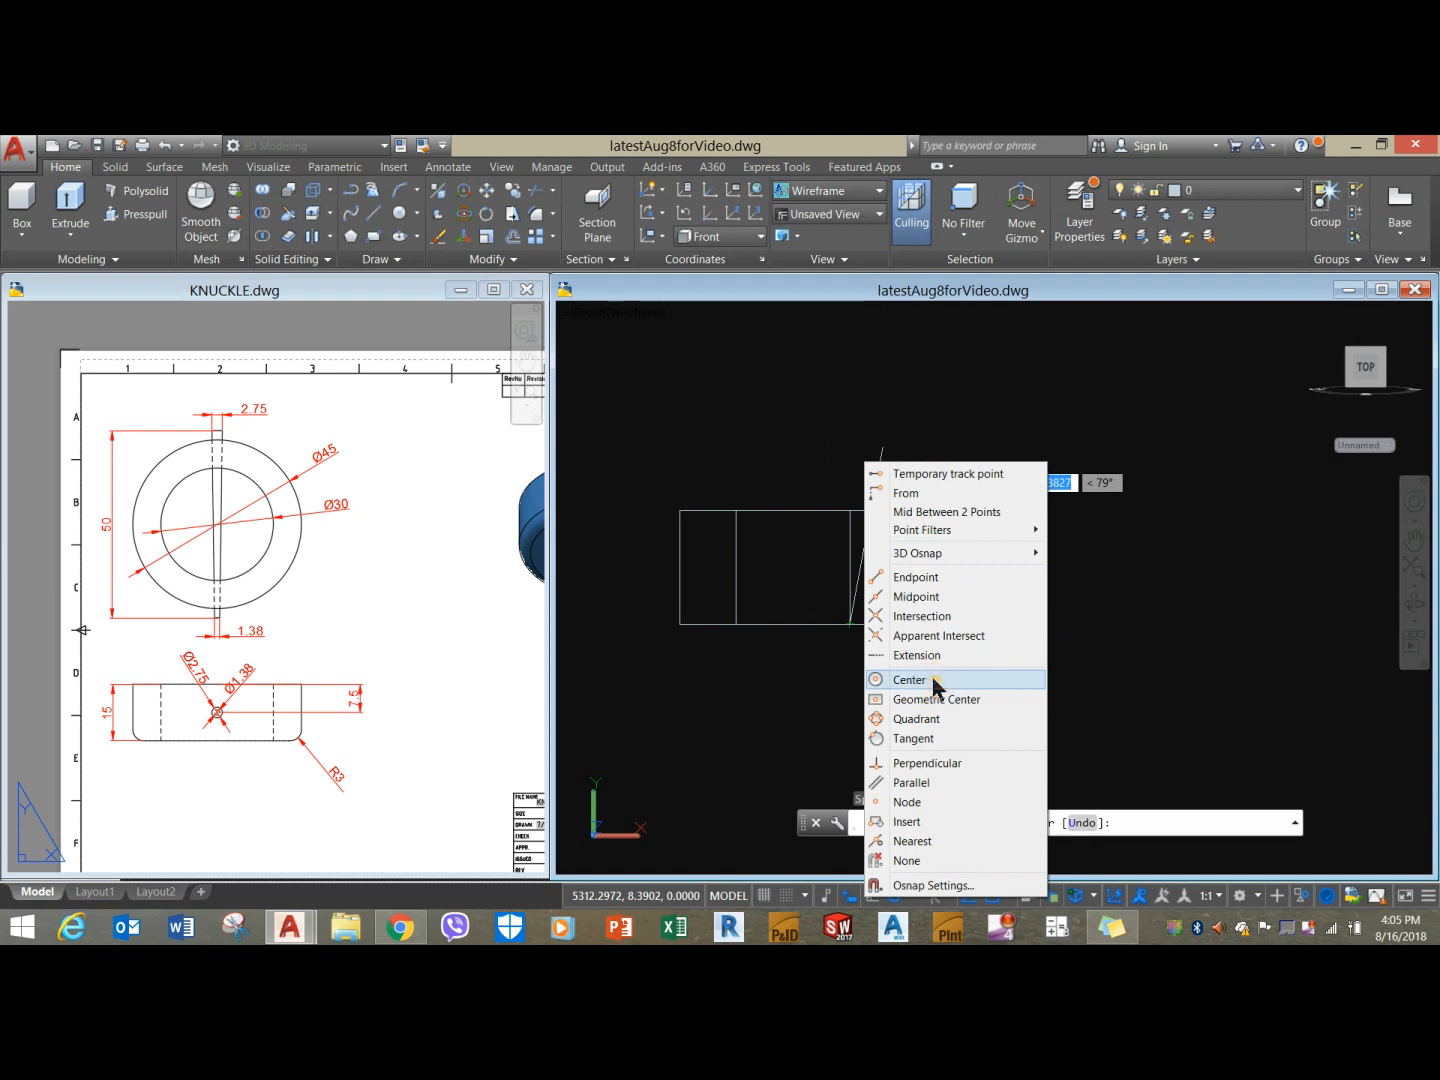
pyautogui.click(910, 680)
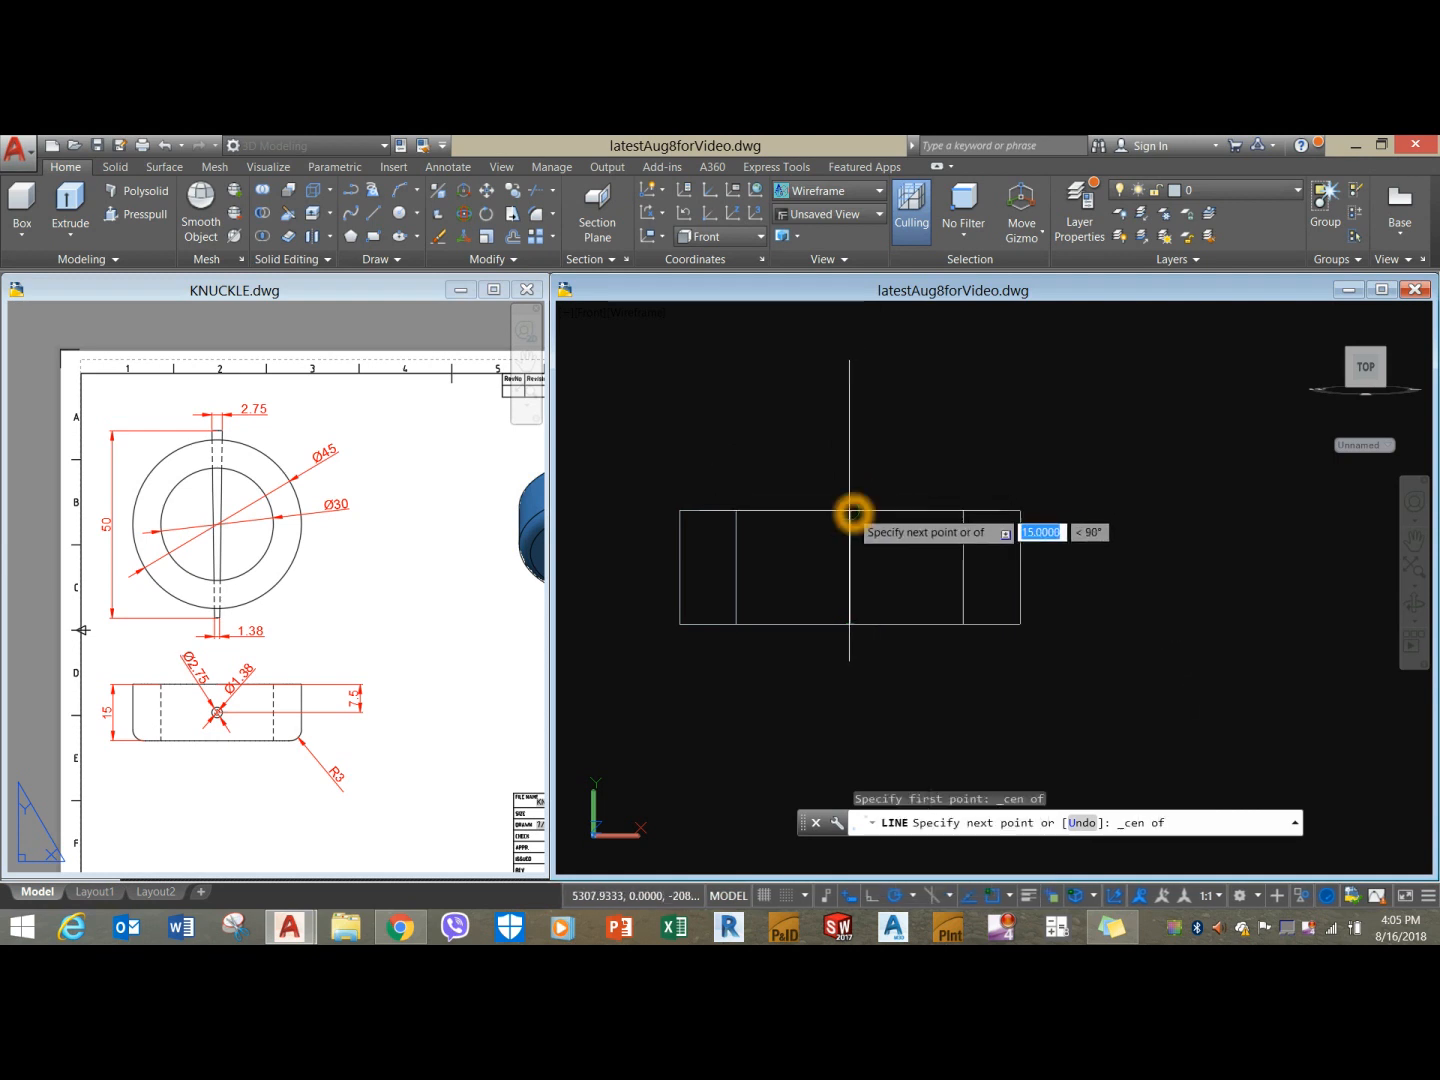
pyautogui.click(852, 513)
pyautogui.rightClick(877, 484)
pyautogui.click(905, 490)
# Copy the collar's axis line from its lower end to the front quadrant of the outer bottom edge.
pyautogui.keyDown('shift'); pyautogui.moveTo(905, 488); pyautogui.dragTo(851, 545, button='middle'); pyautogui.keyUp('shift')
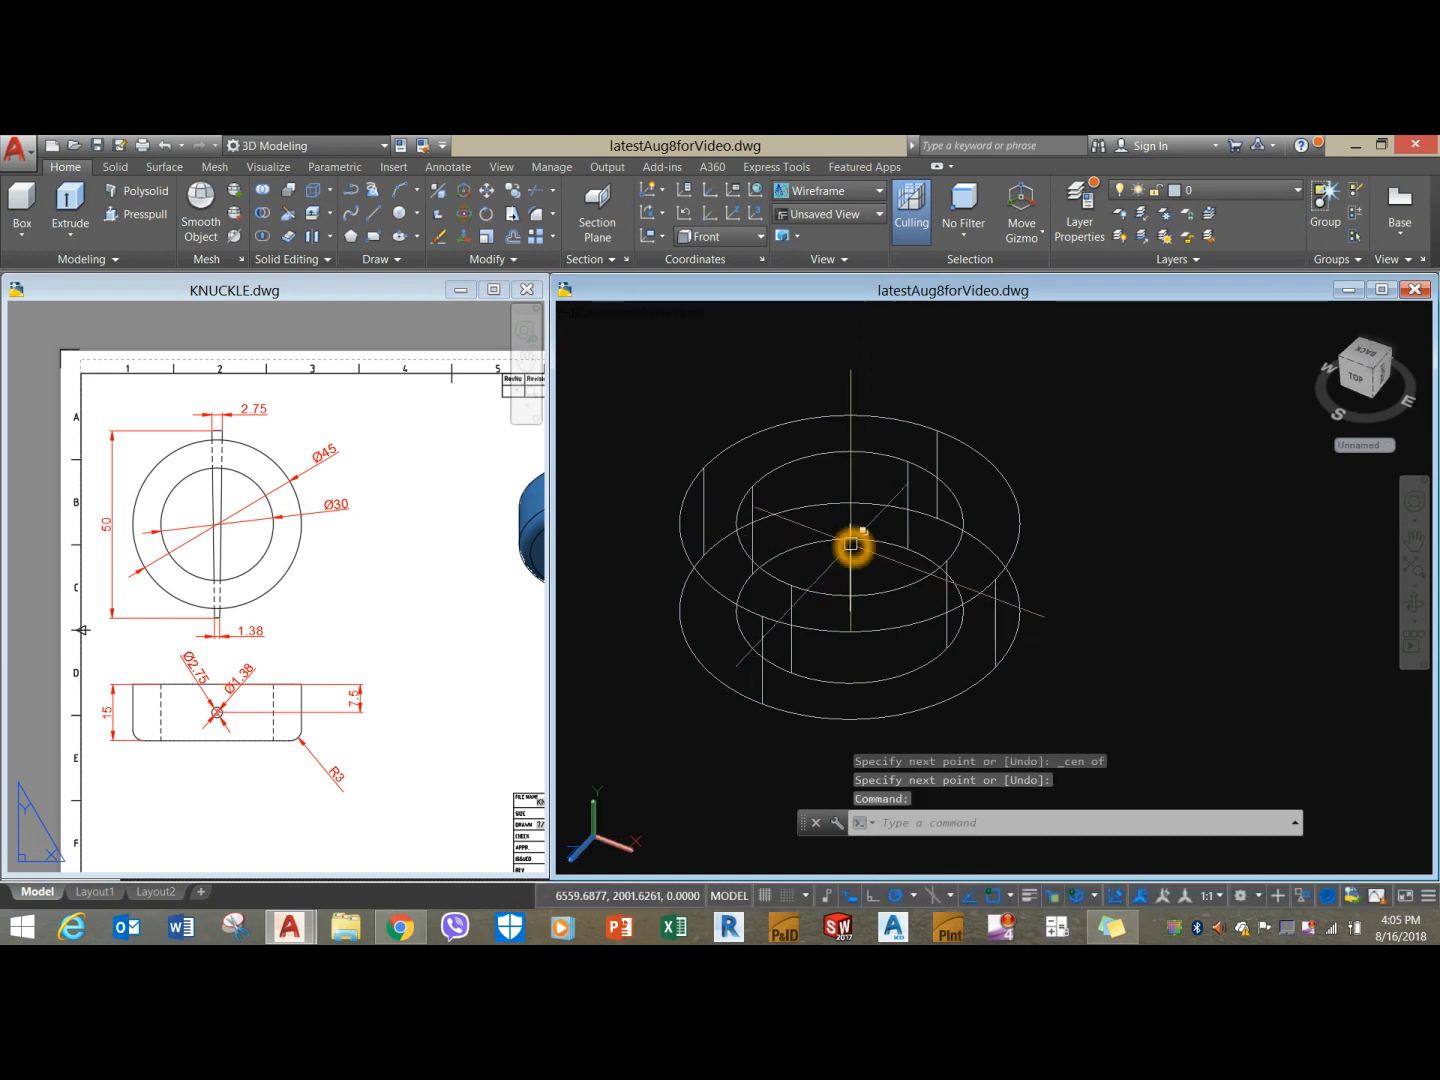
pyautogui.click(851, 545)
pyautogui.press('Escape')
pyautogui.scroll(-2, 999, 444)
pyautogui.moveTo(998, 448); pyautogui.dragTo(947, 431, button='middle')
pyautogui.scroll(4, 936, 481)
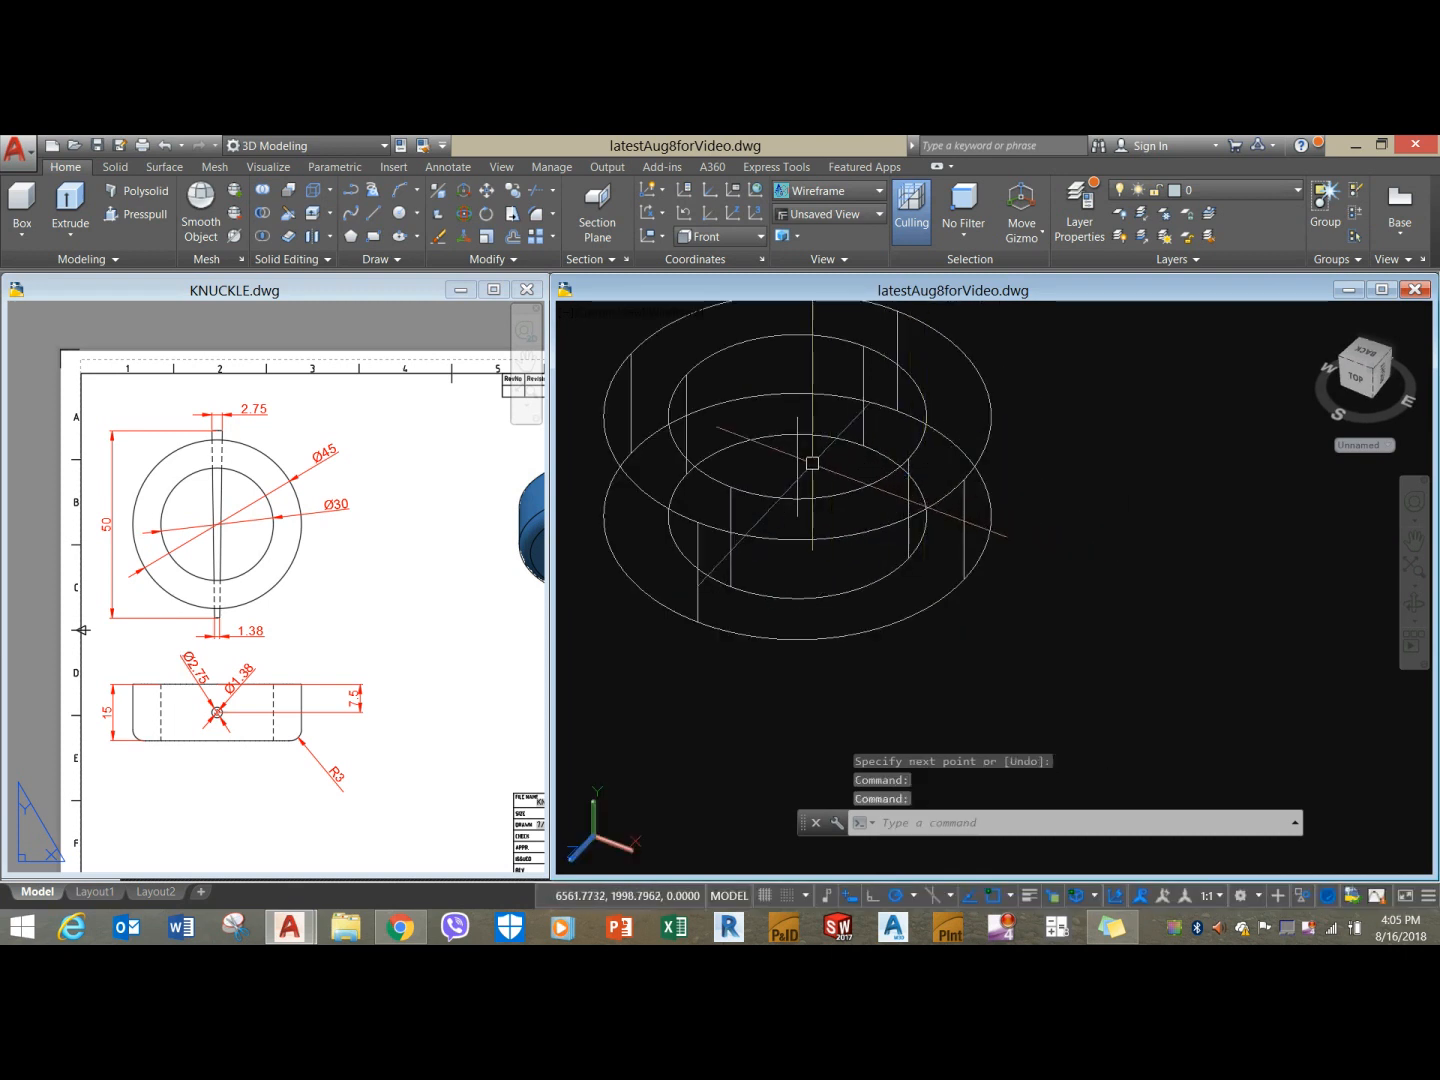
pyautogui.rightClick(1040, 399)
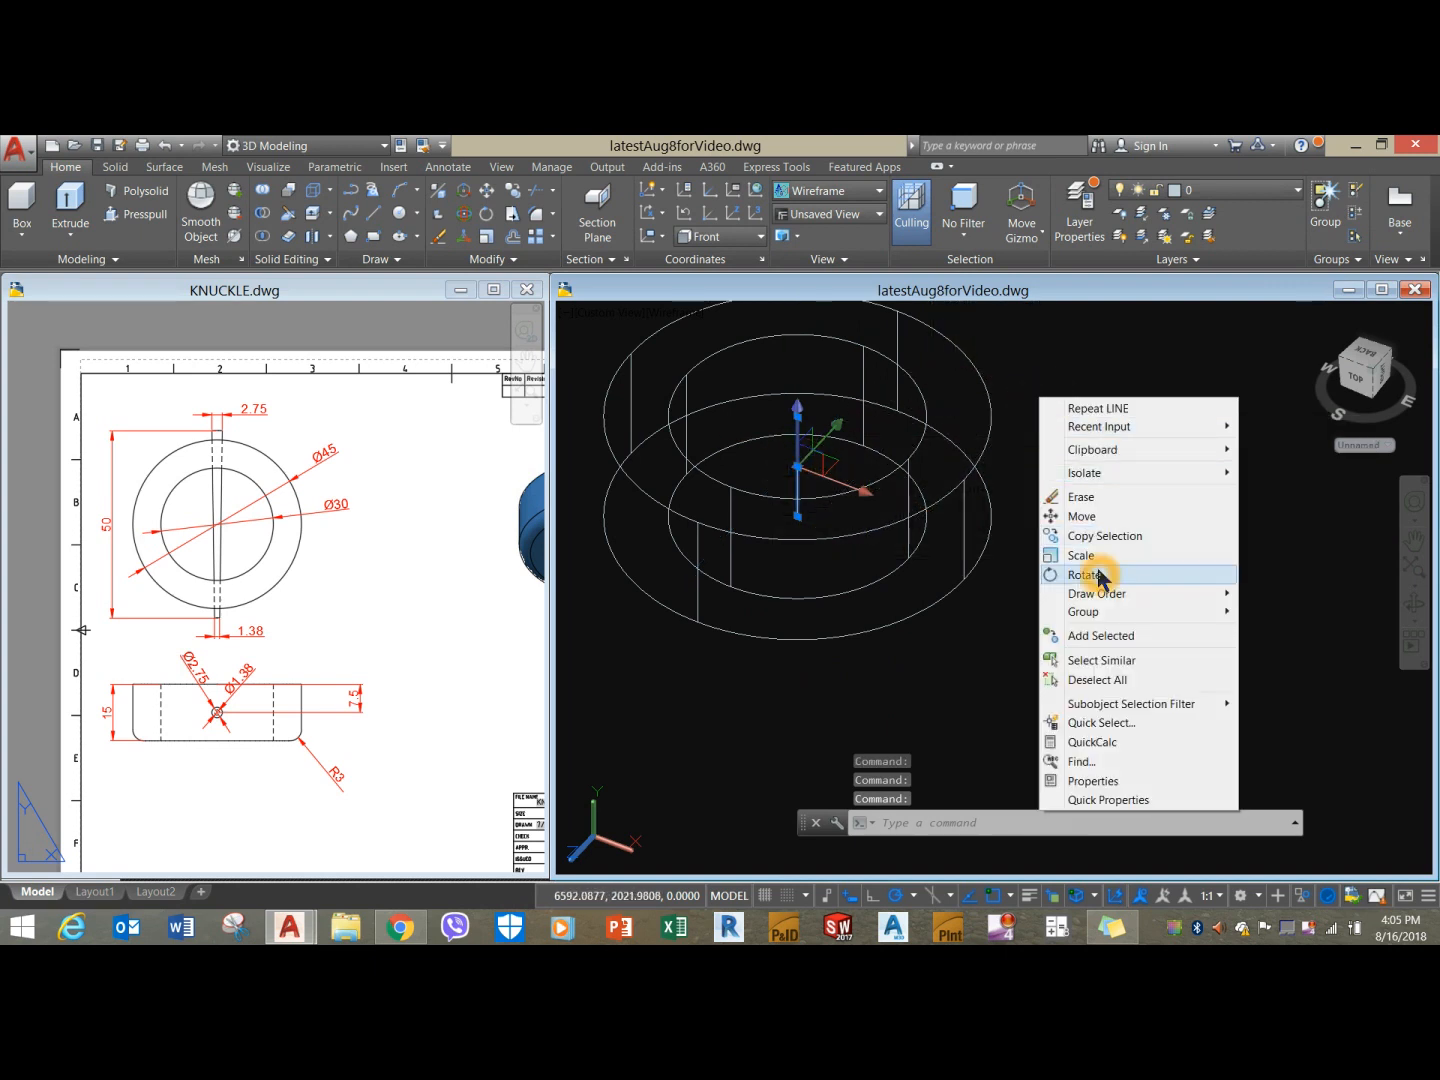
pyautogui.click(1105, 536)
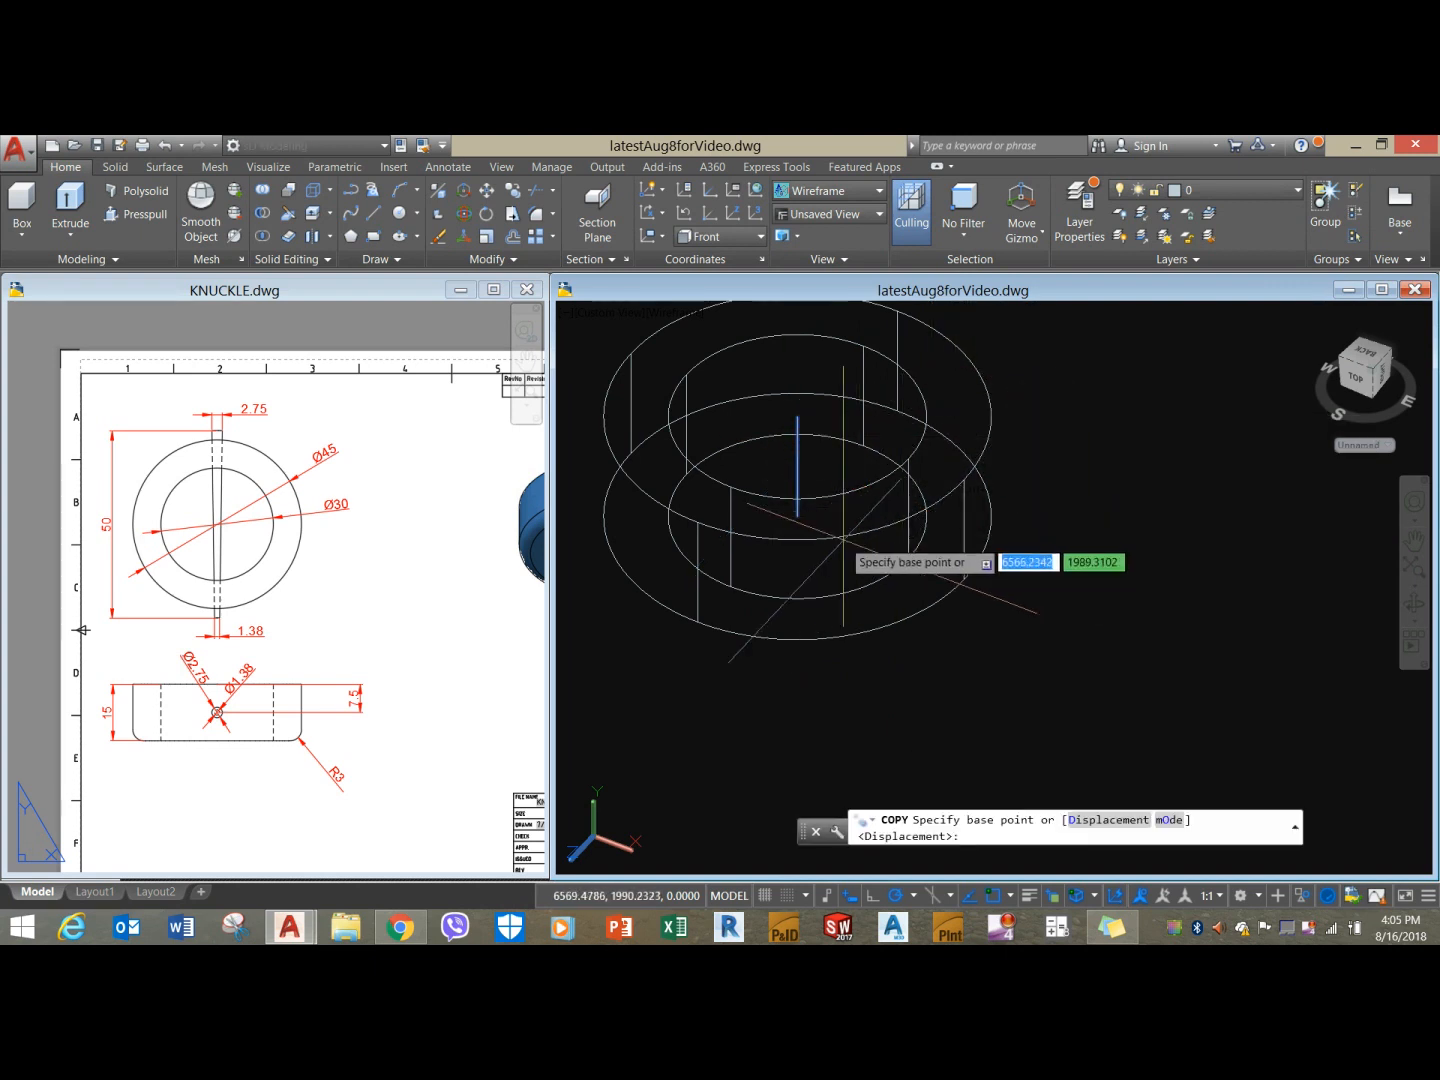
pyautogui.click(797, 518)
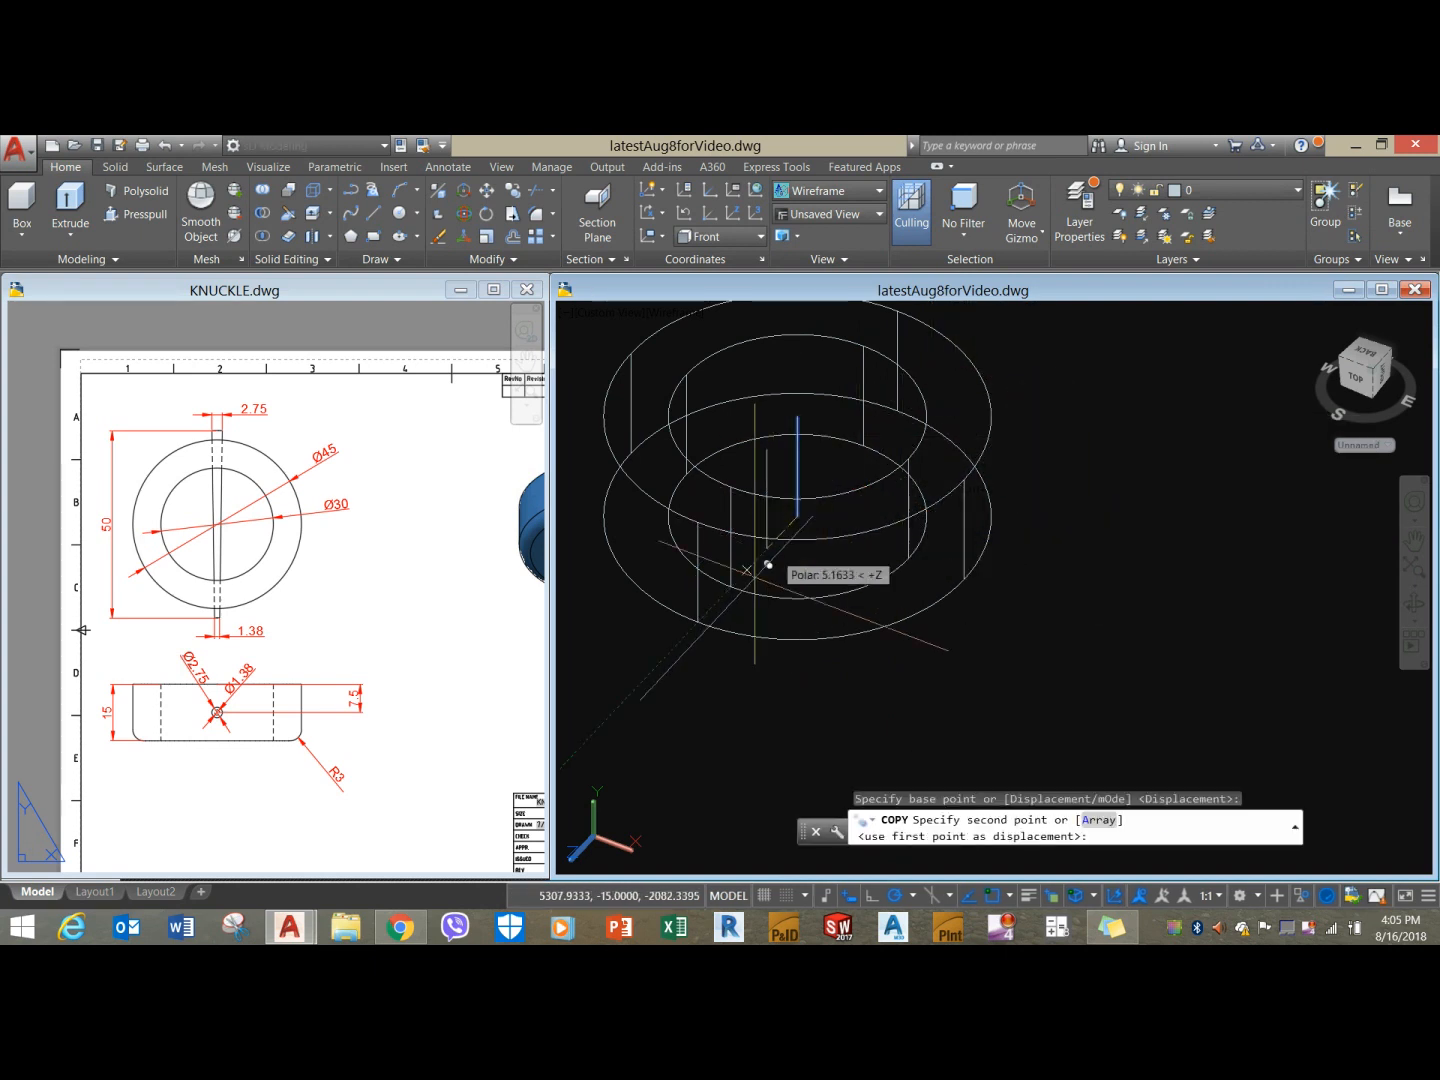
pyautogui.click(693, 626)
pyautogui.rightClick(826, 603)
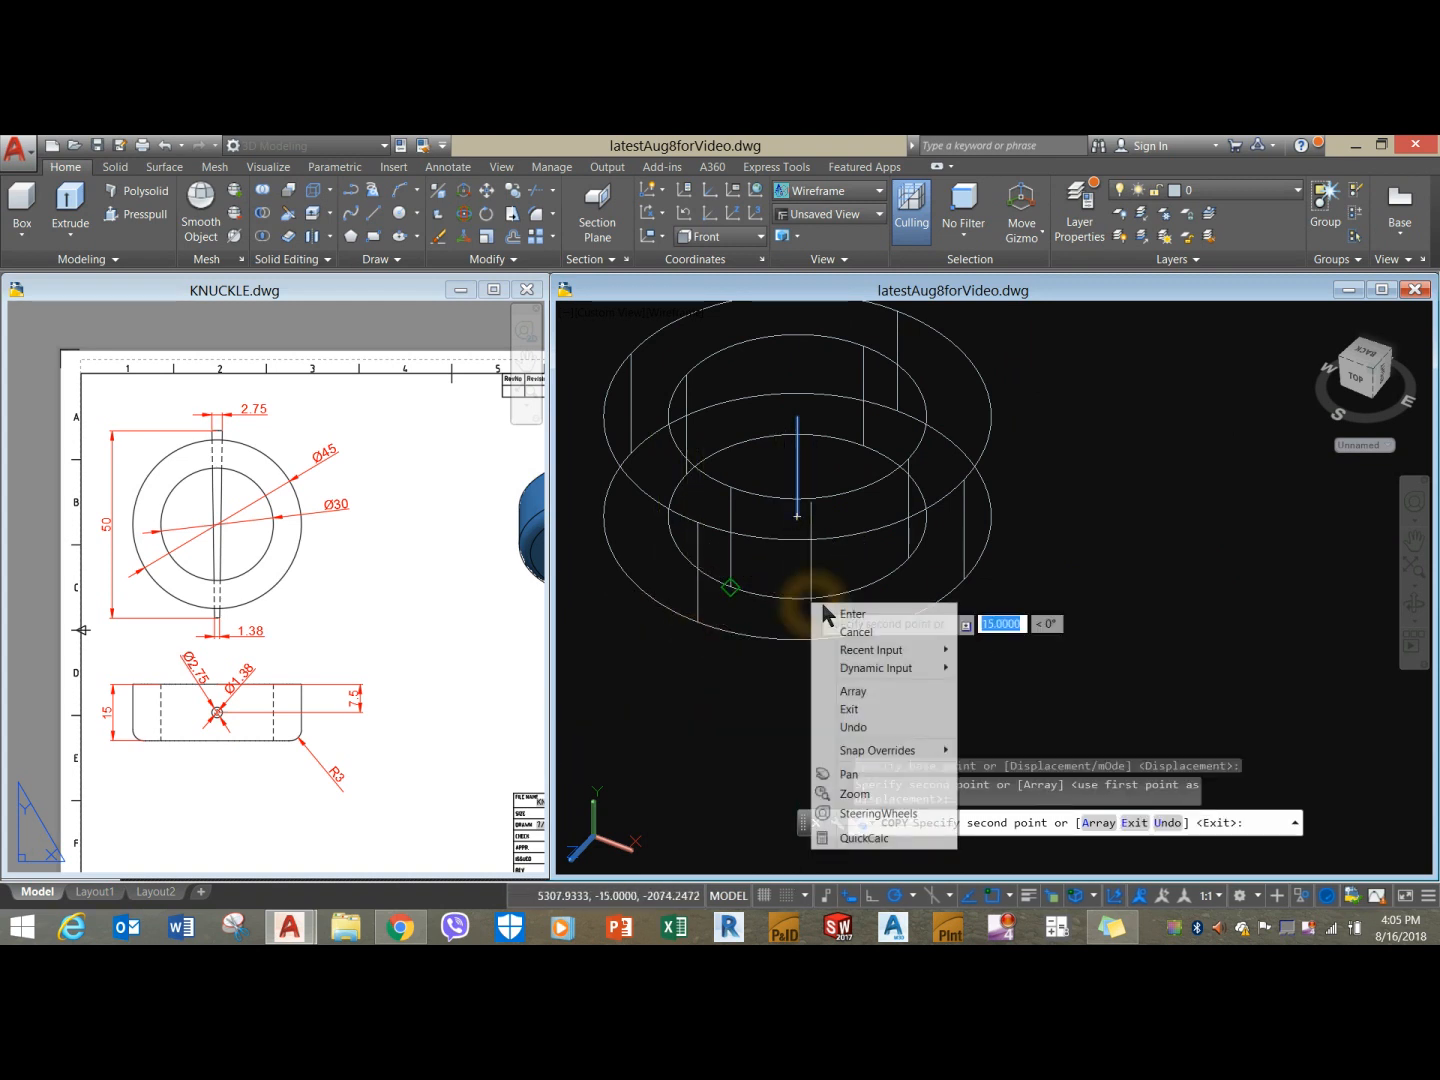
pyautogui.click(835, 614)
# Finish copying the axis line and set the collar's visual style to Shaded with edges.
pyautogui.moveTo(823, 614)
pyautogui.keyDown('shift'); pyautogui.mouseDown(button='middle')
pyautogui.moveTo(829, 569)
pyautogui.moveTo(807, 588)
pyautogui.mouseUp(button='middle'); pyautogui.keyUp('shift')
pyautogui.click(672, 314)
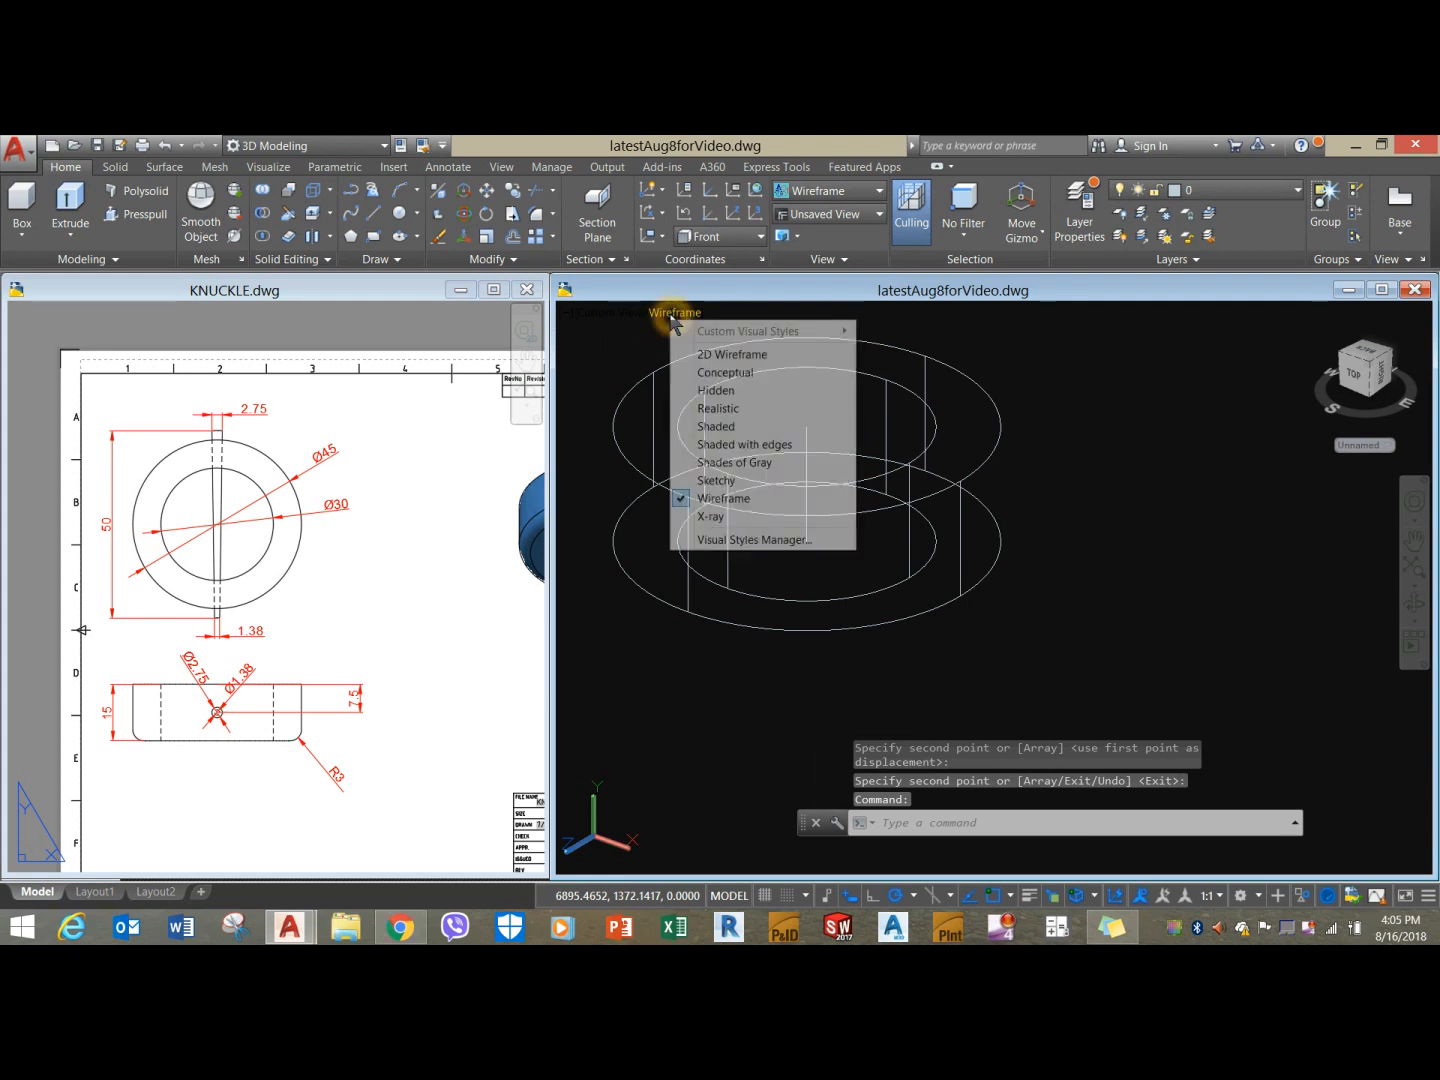
pyautogui.click(745, 446)
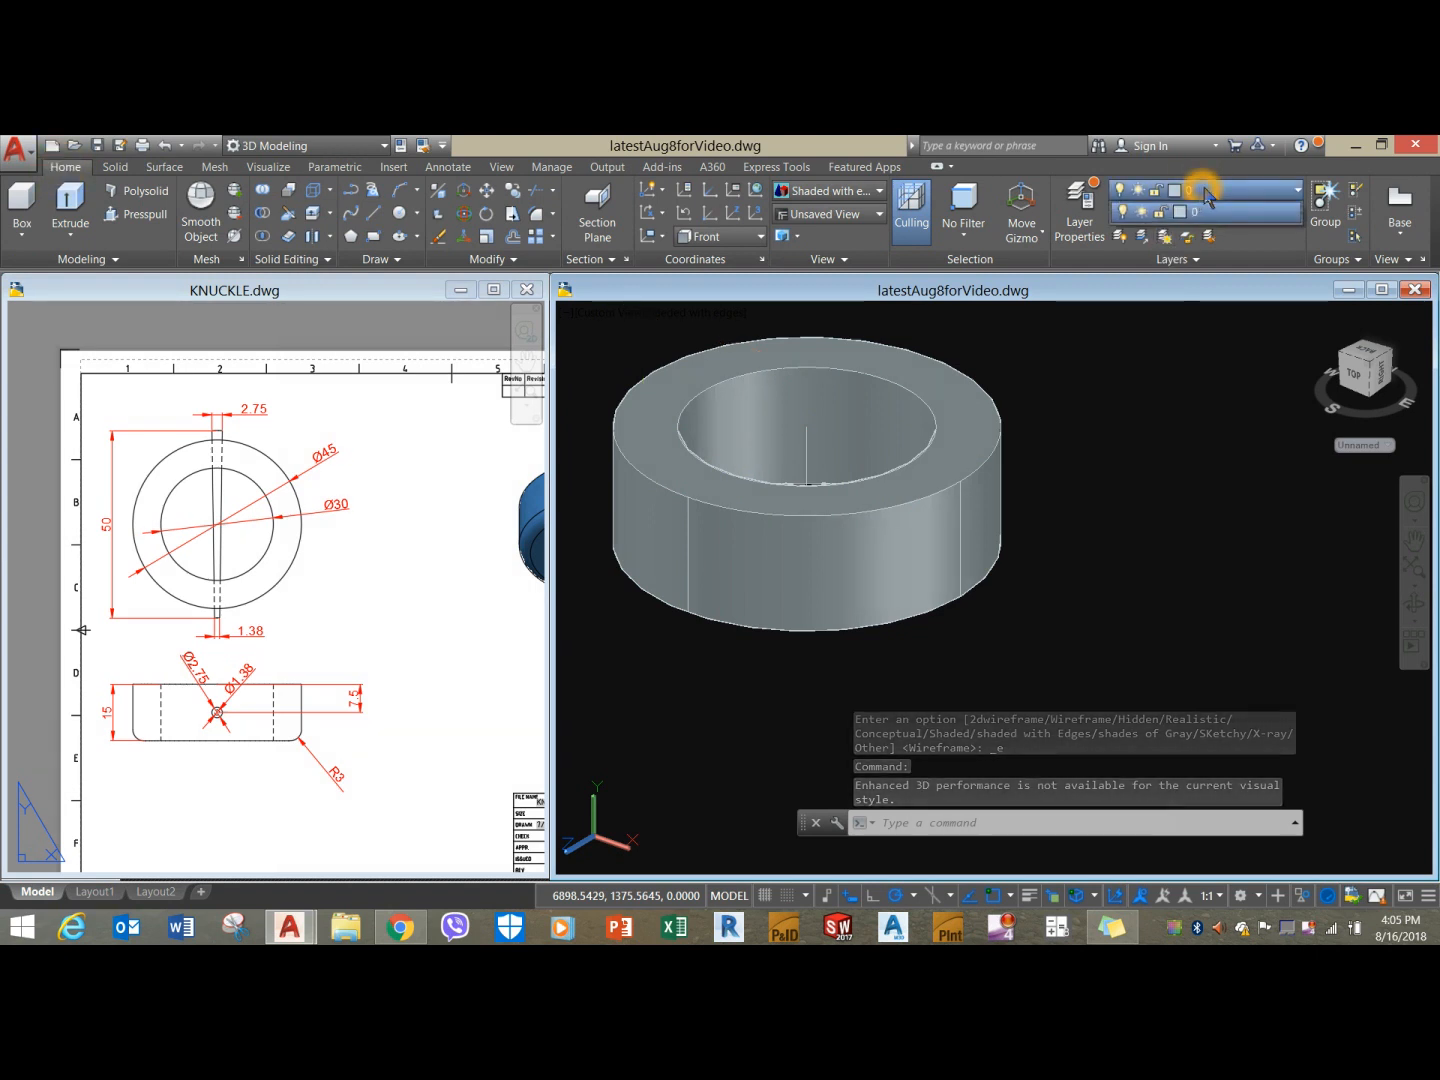
# Create a new layer with the default name and set its color to red.
pyautogui.click(1071, 240)
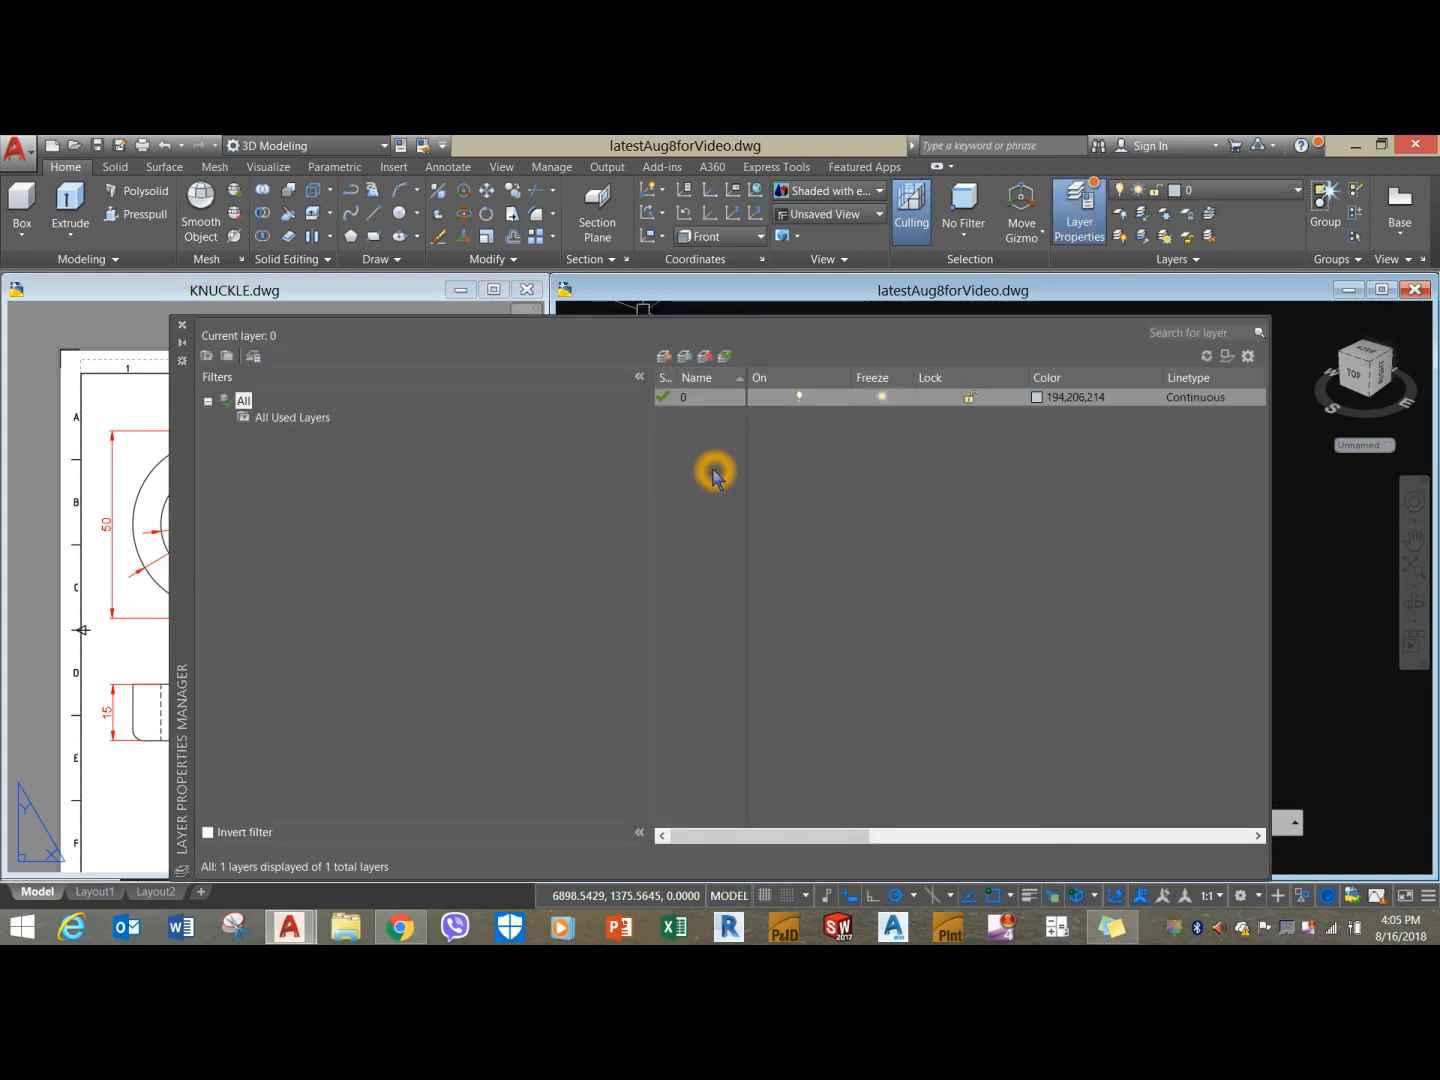
pyautogui.click(661, 358)
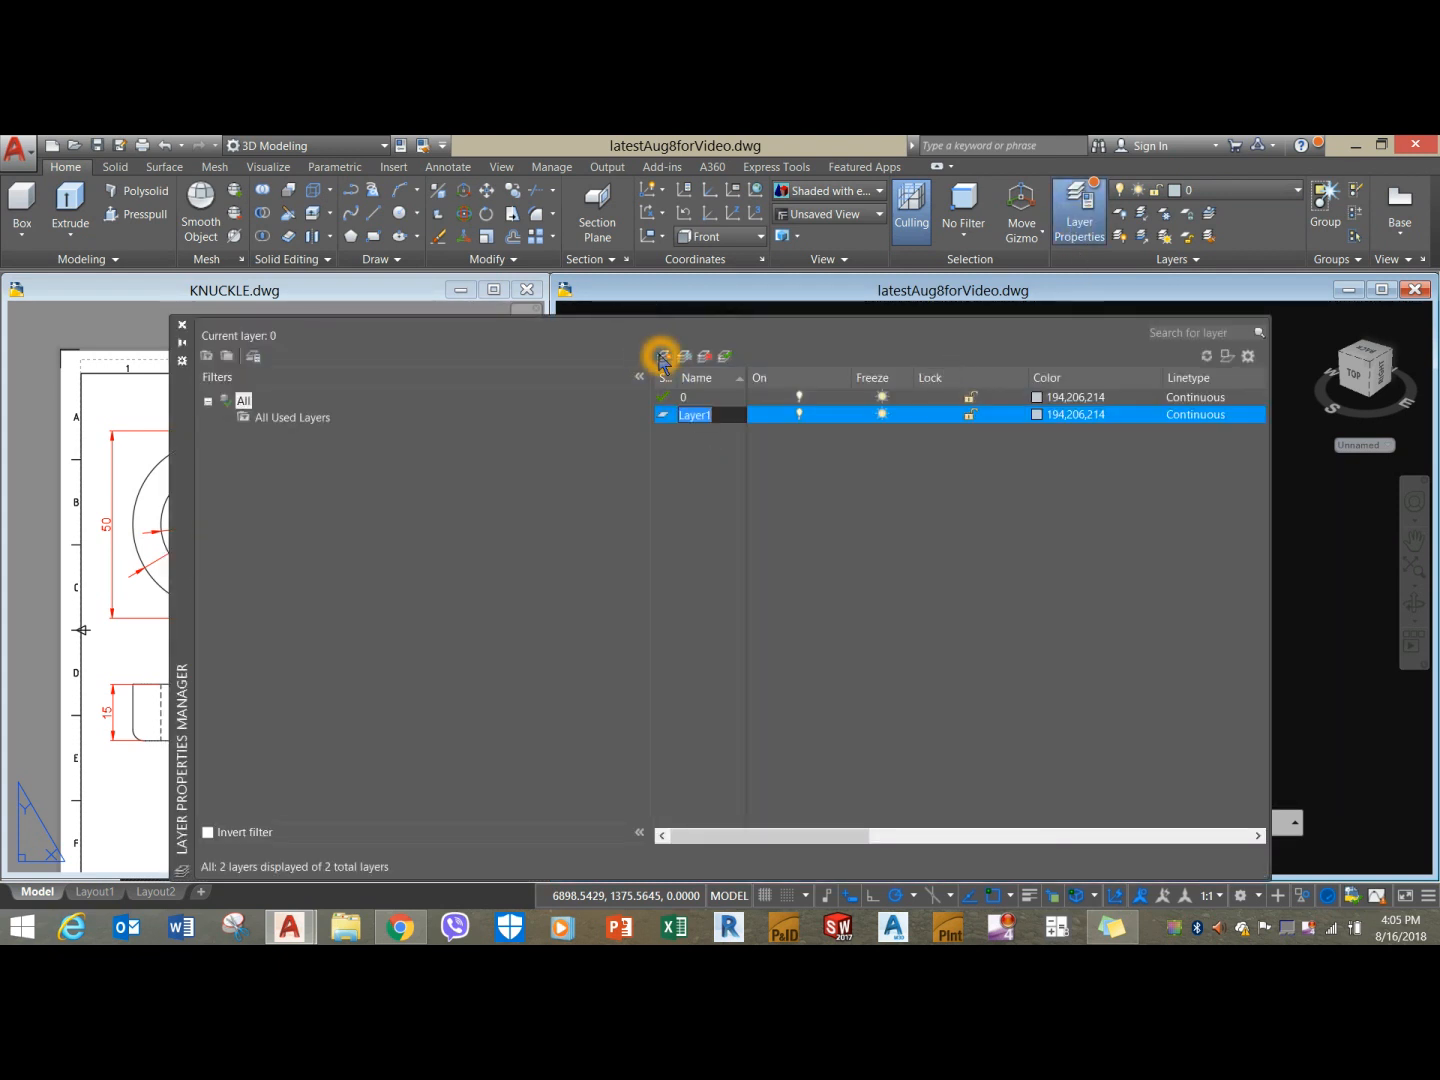
pyautogui.click(1037, 414)
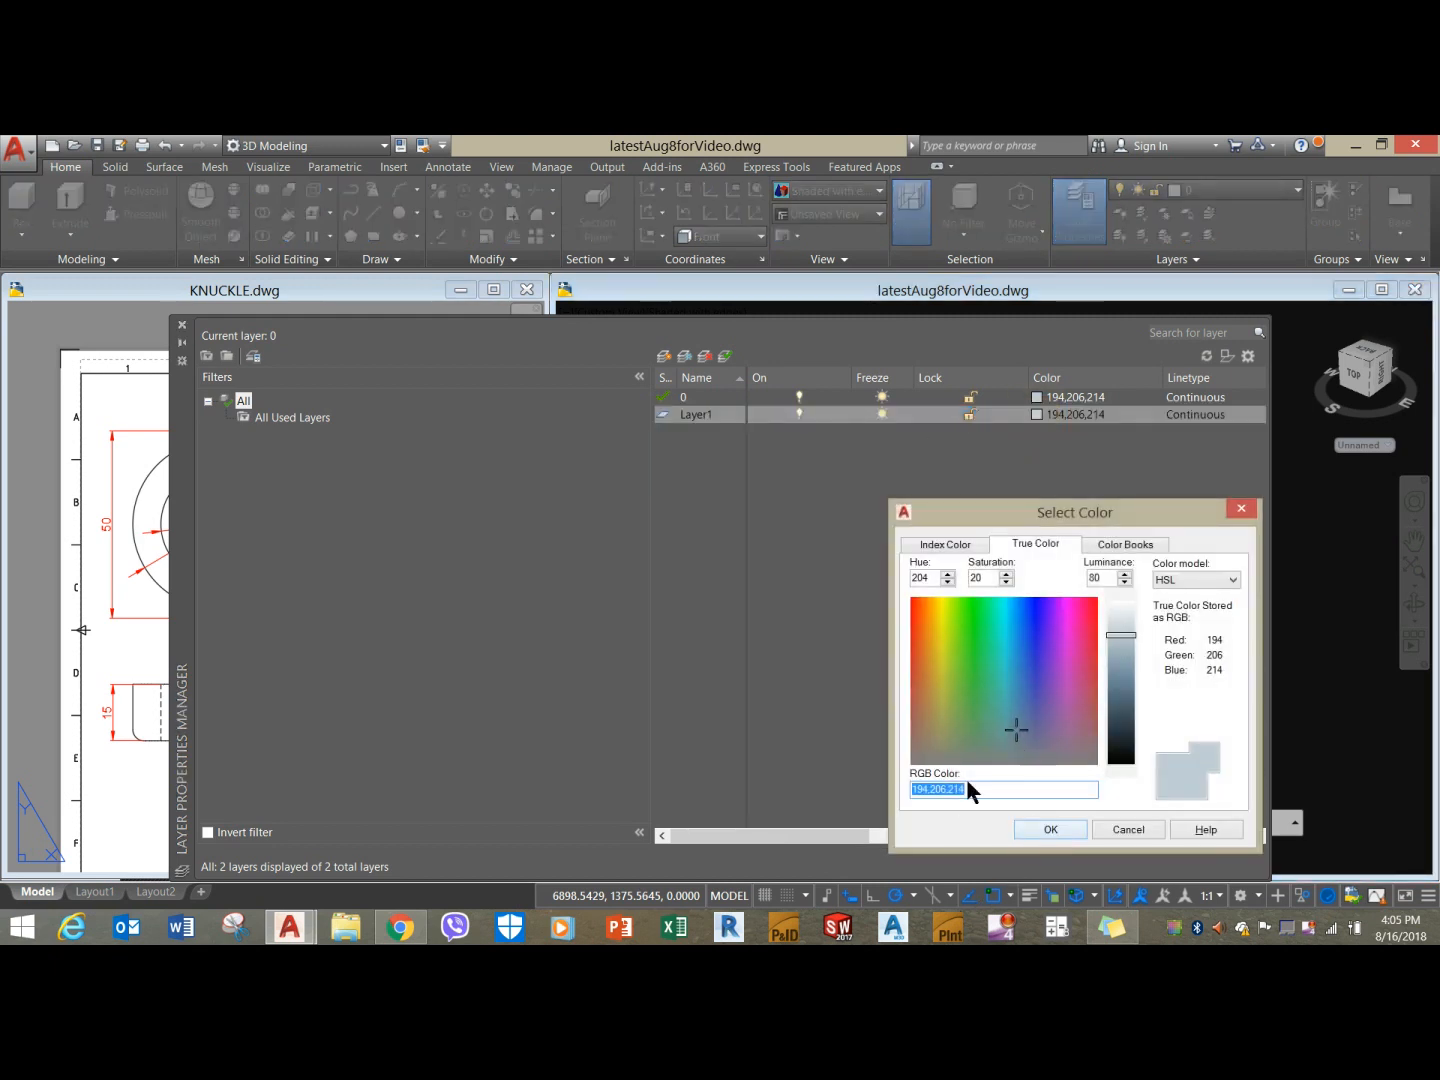
pyautogui.click(950, 545)
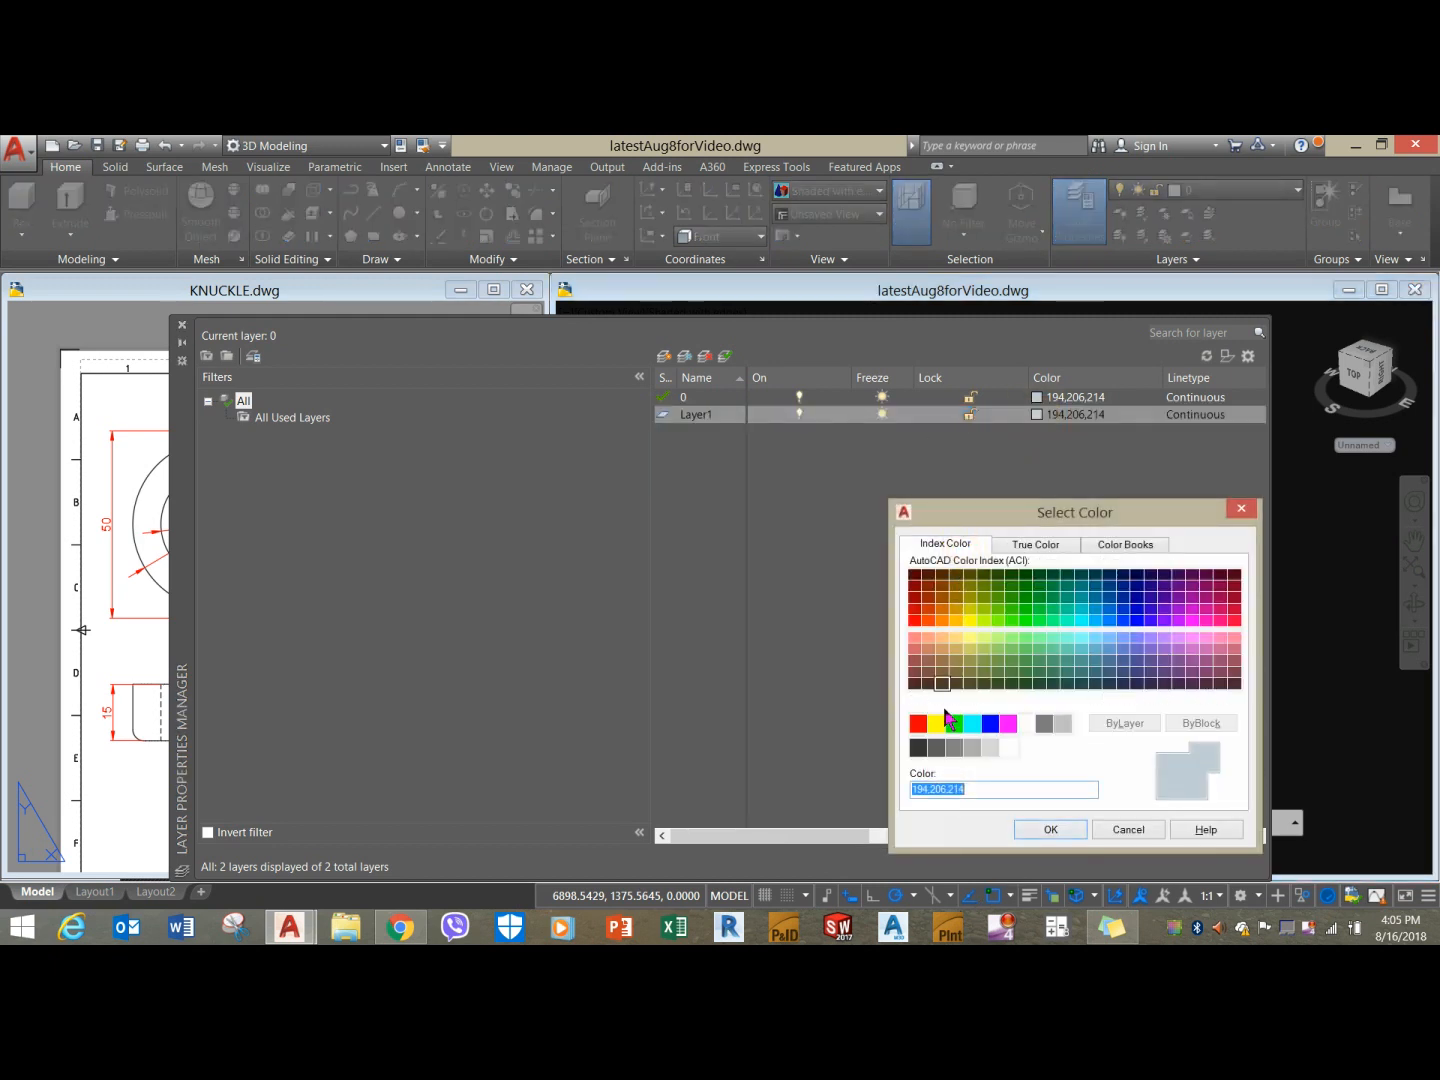
pyautogui.click(1045, 829)
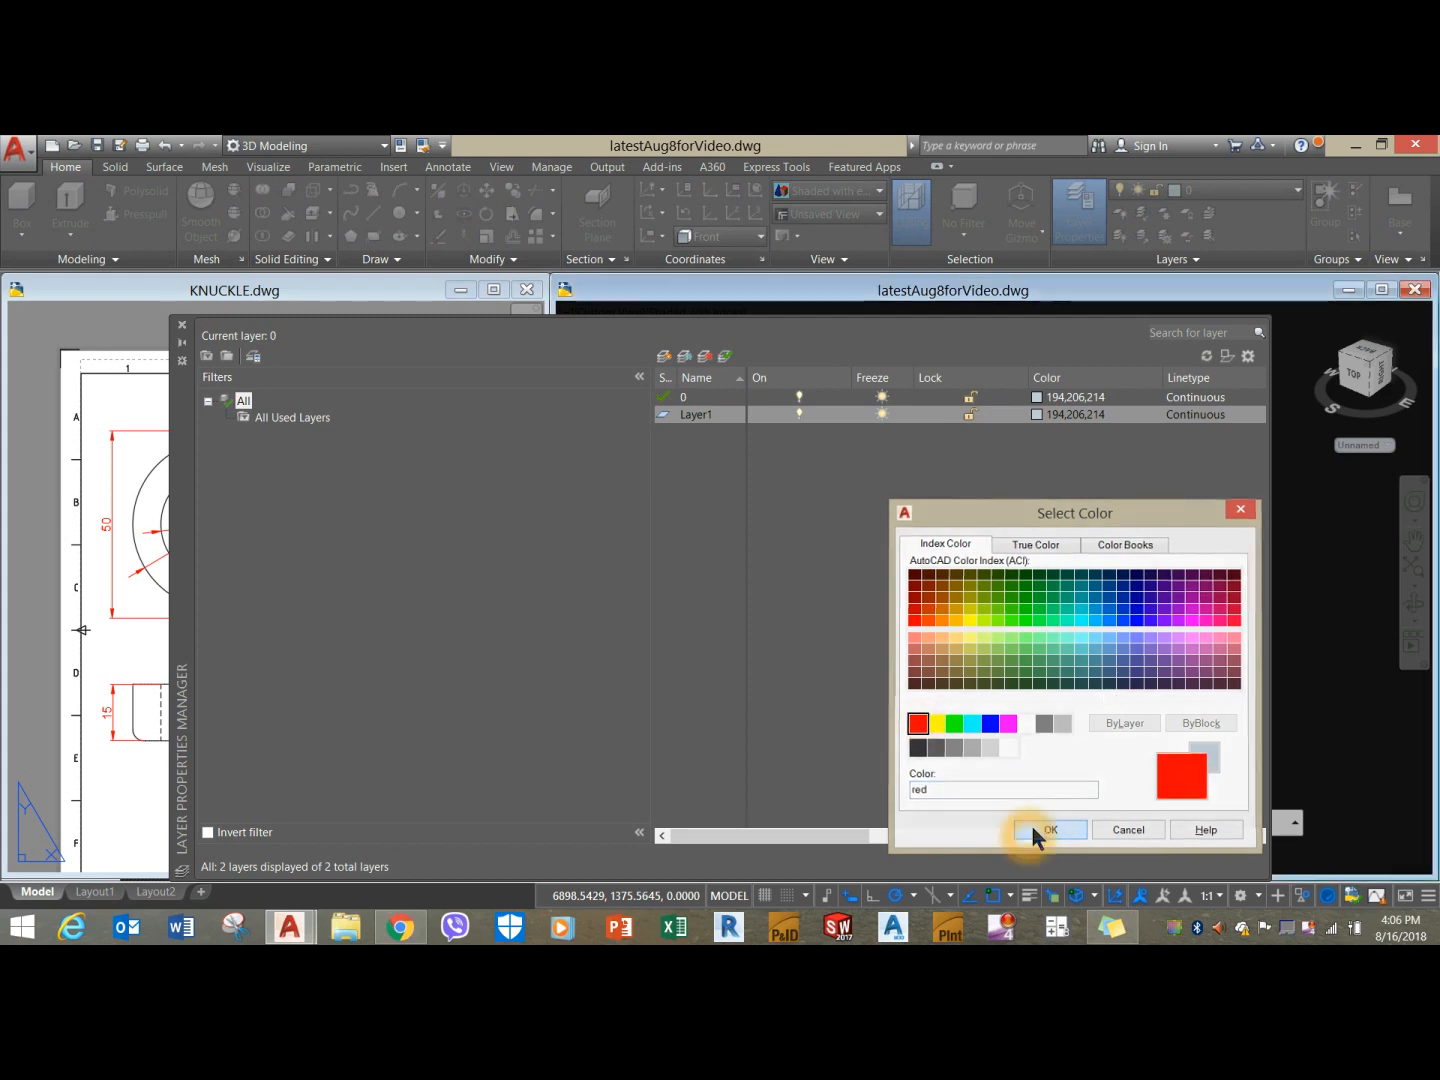
pyautogui.click(181, 327)
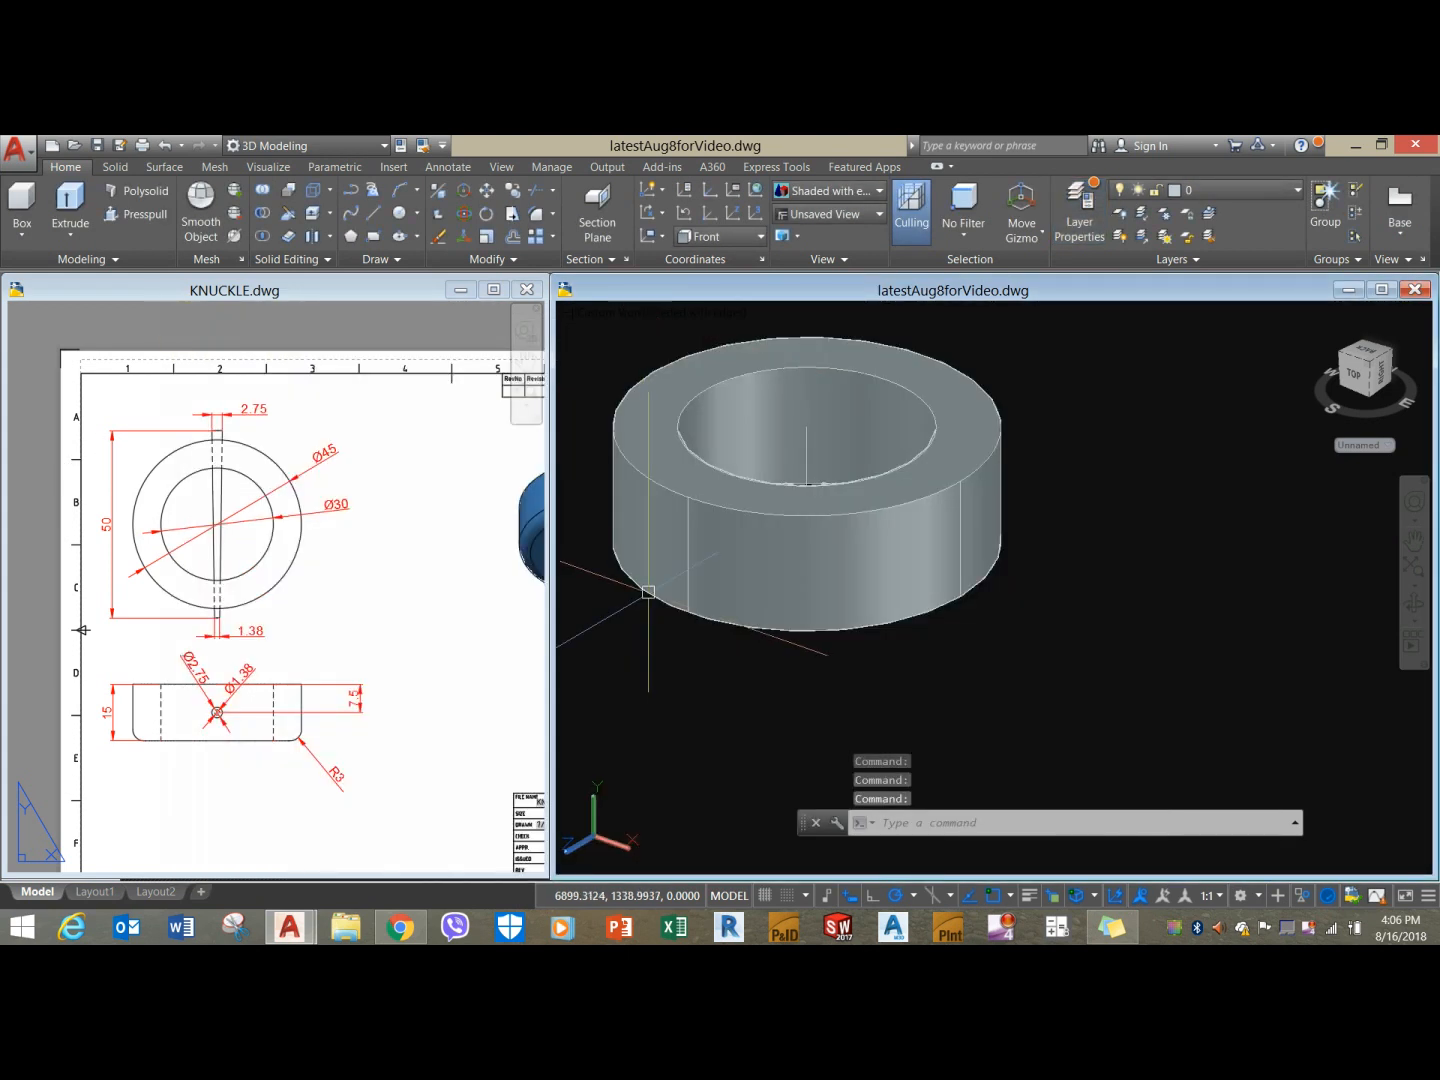
# Move the collar's axis line and its copy at the outer quadrant onto the red Layer1.
pyautogui.click(693, 552)
pyautogui.click(748, 649)
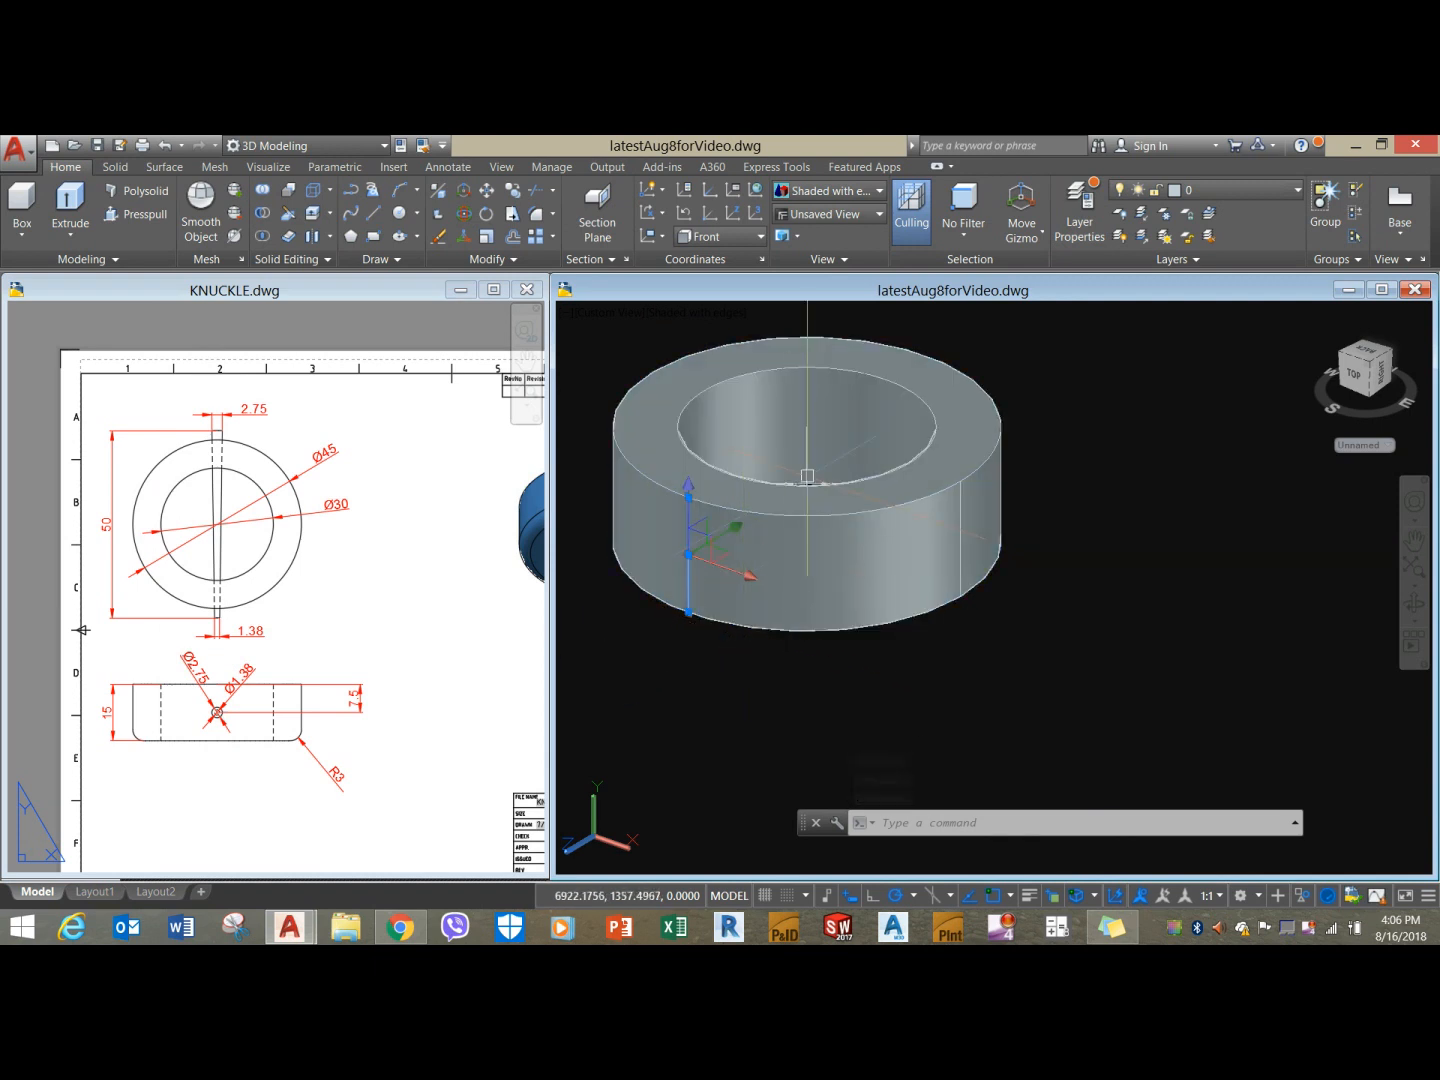
pyautogui.click(809, 453)
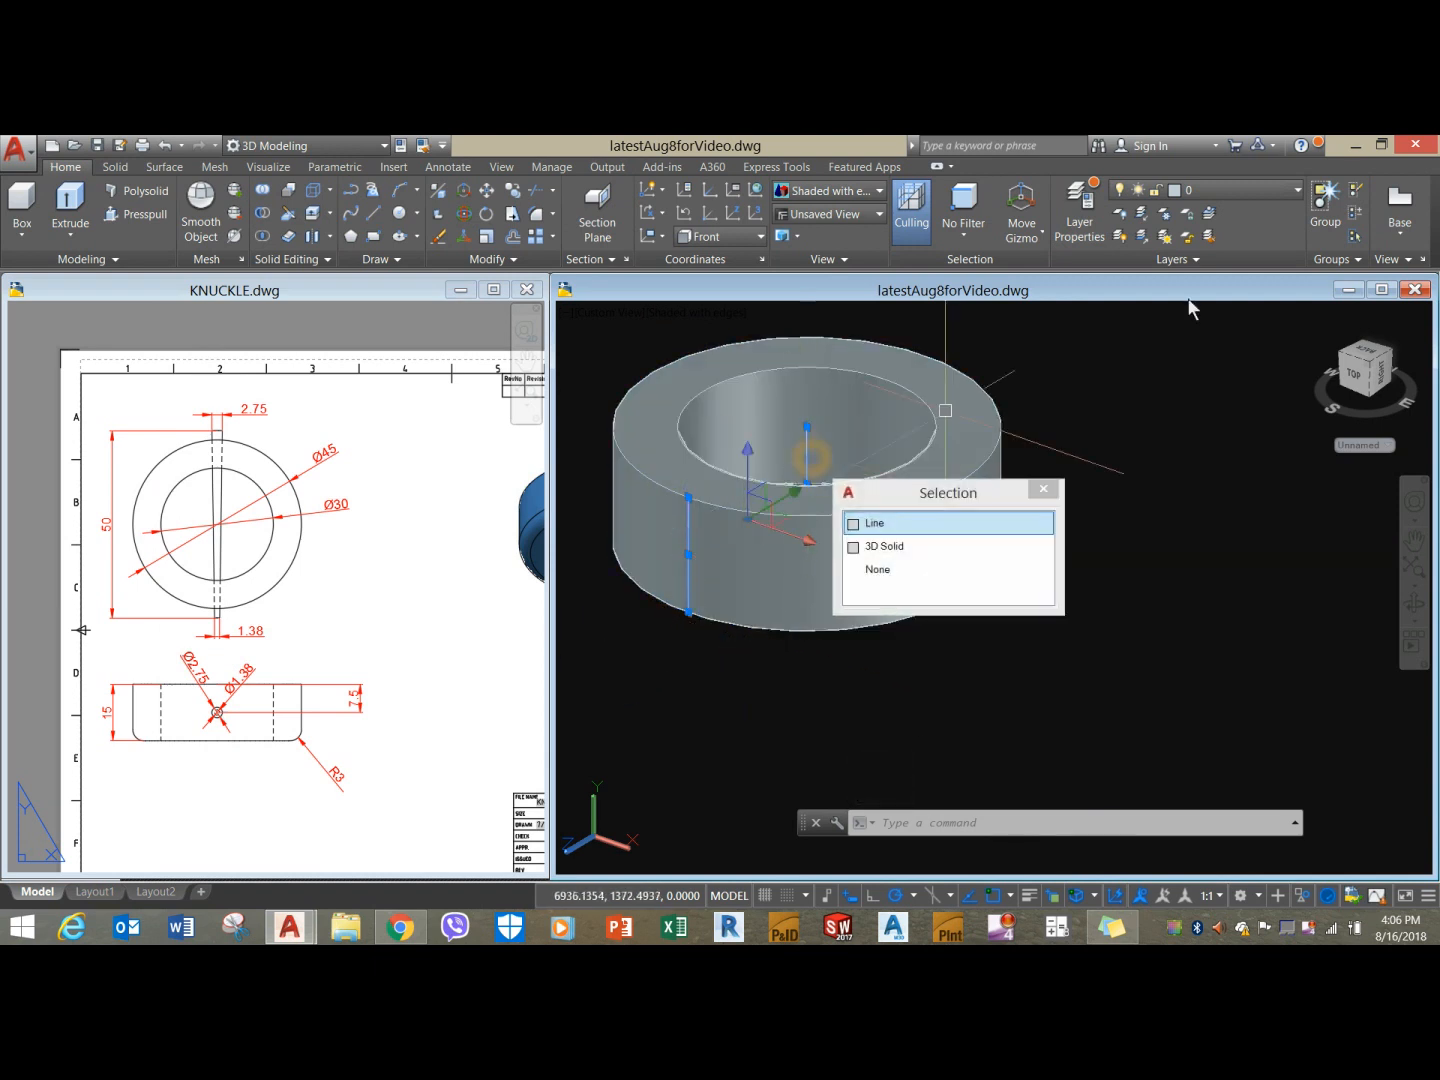
pyautogui.click(1240, 190)
pyautogui.click(1220, 232)
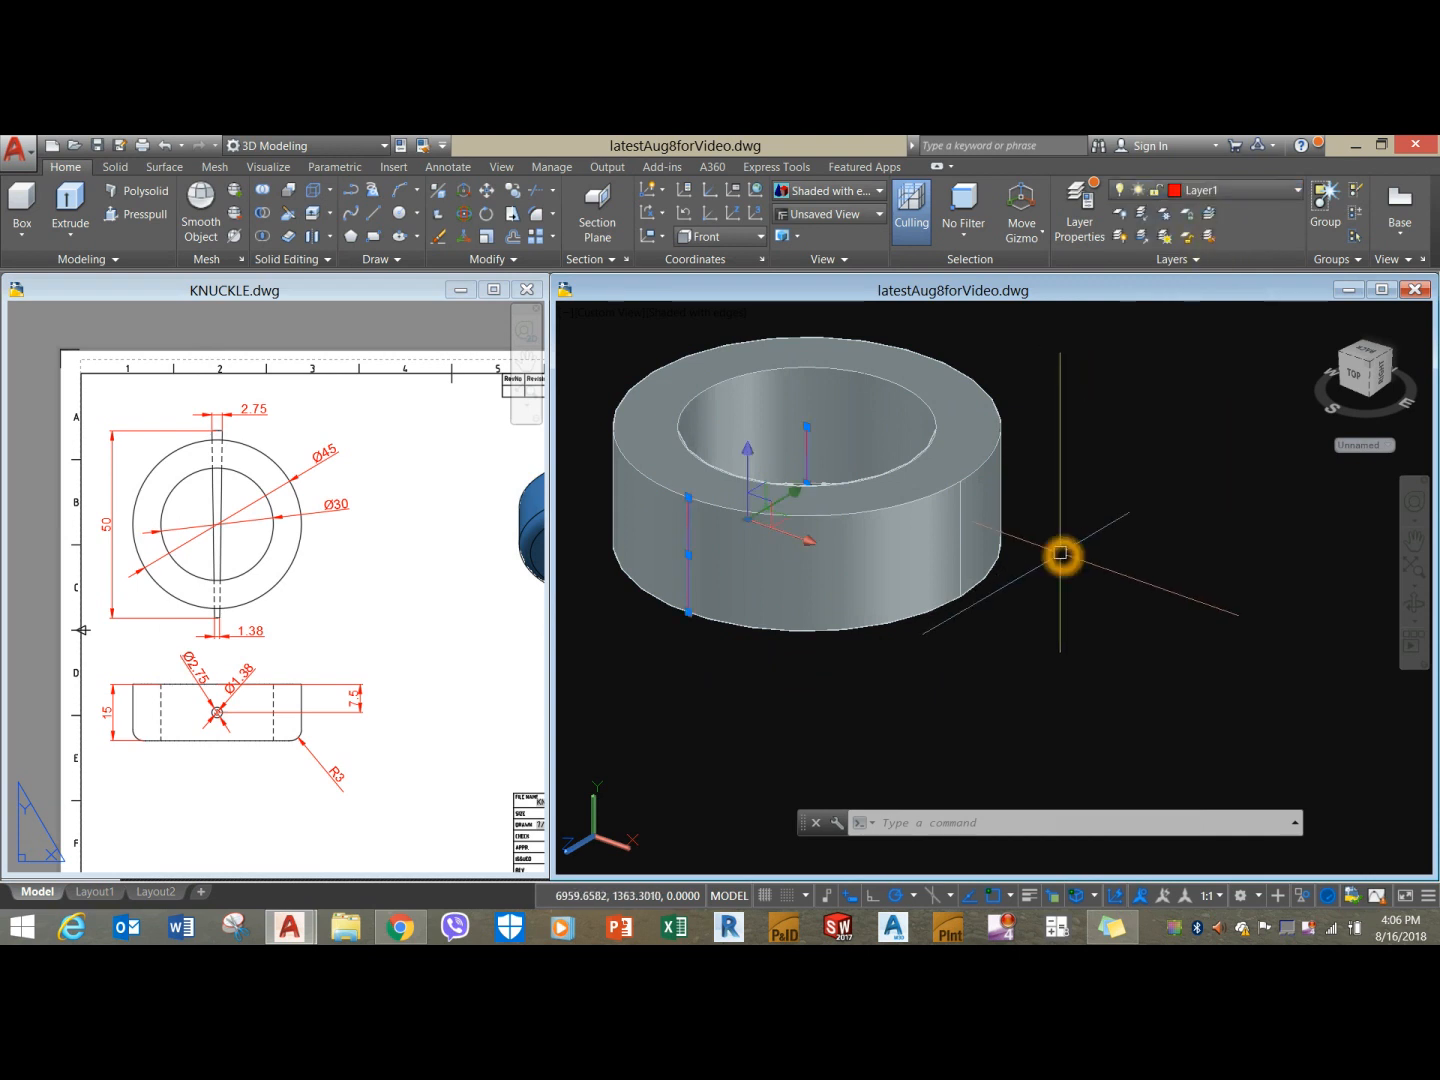
pyautogui.moveTo(1061, 553)
pyautogui.keyDown('shift'); pyautogui.mouseDown(button='middle')
pyautogui.moveTo(1054, 578)
pyautogui.moveTo(1080, 566)
pyautogui.mouseUp(button='middle'); pyautogui.keyUp('shift')
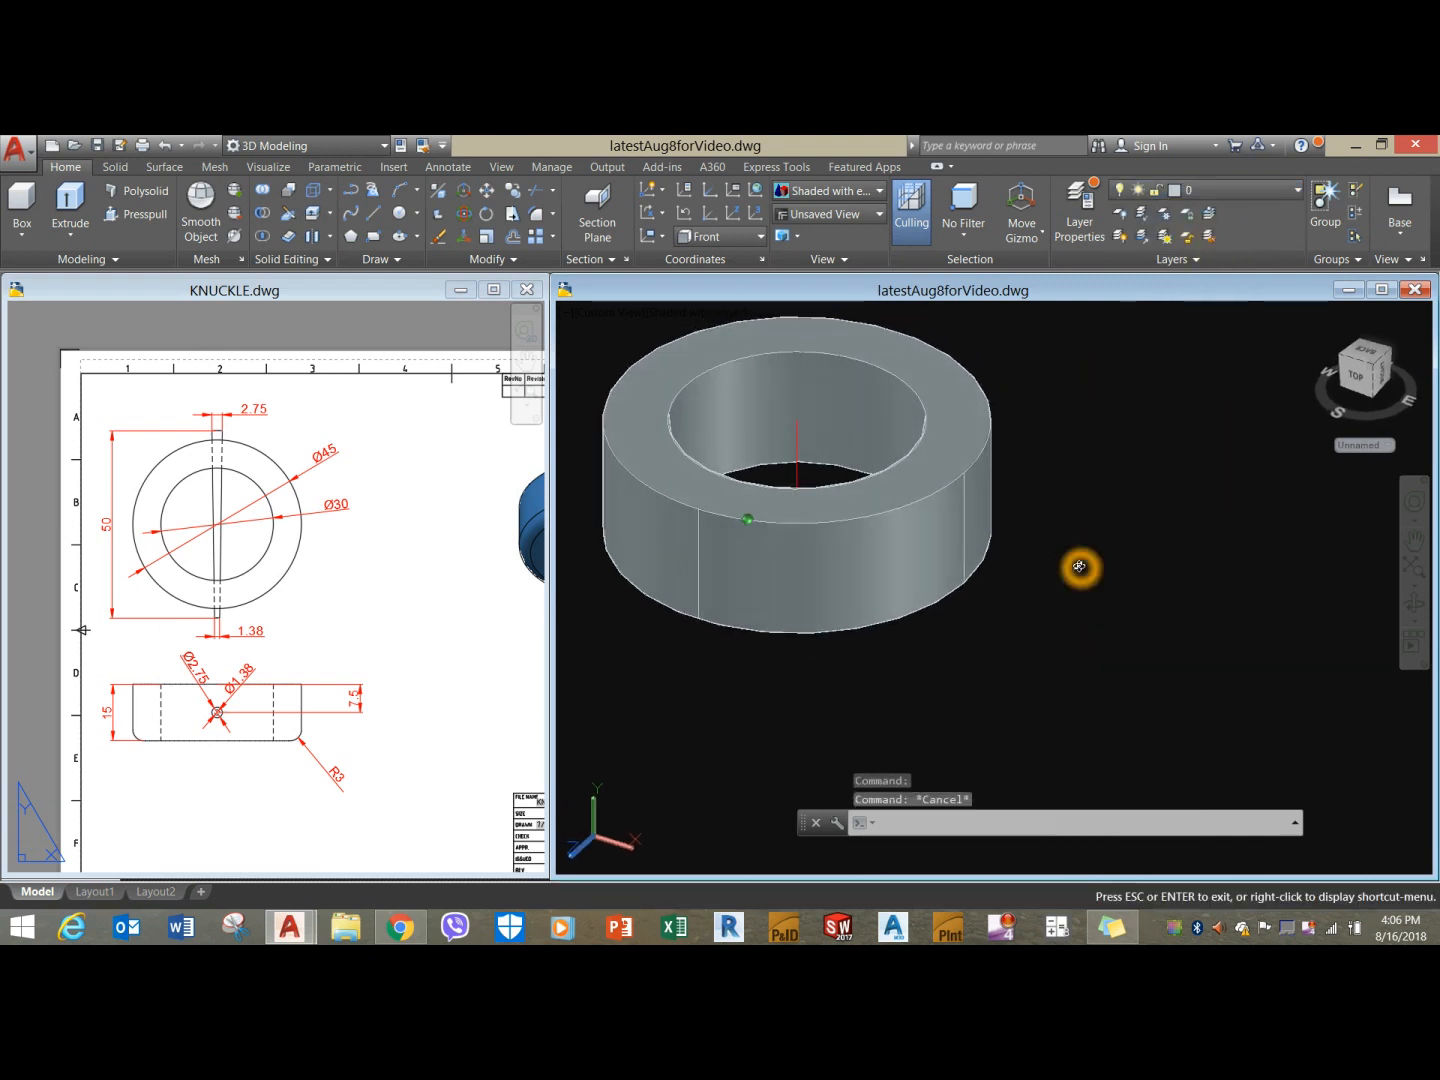
pyautogui.scroll(-2, 826, 595)
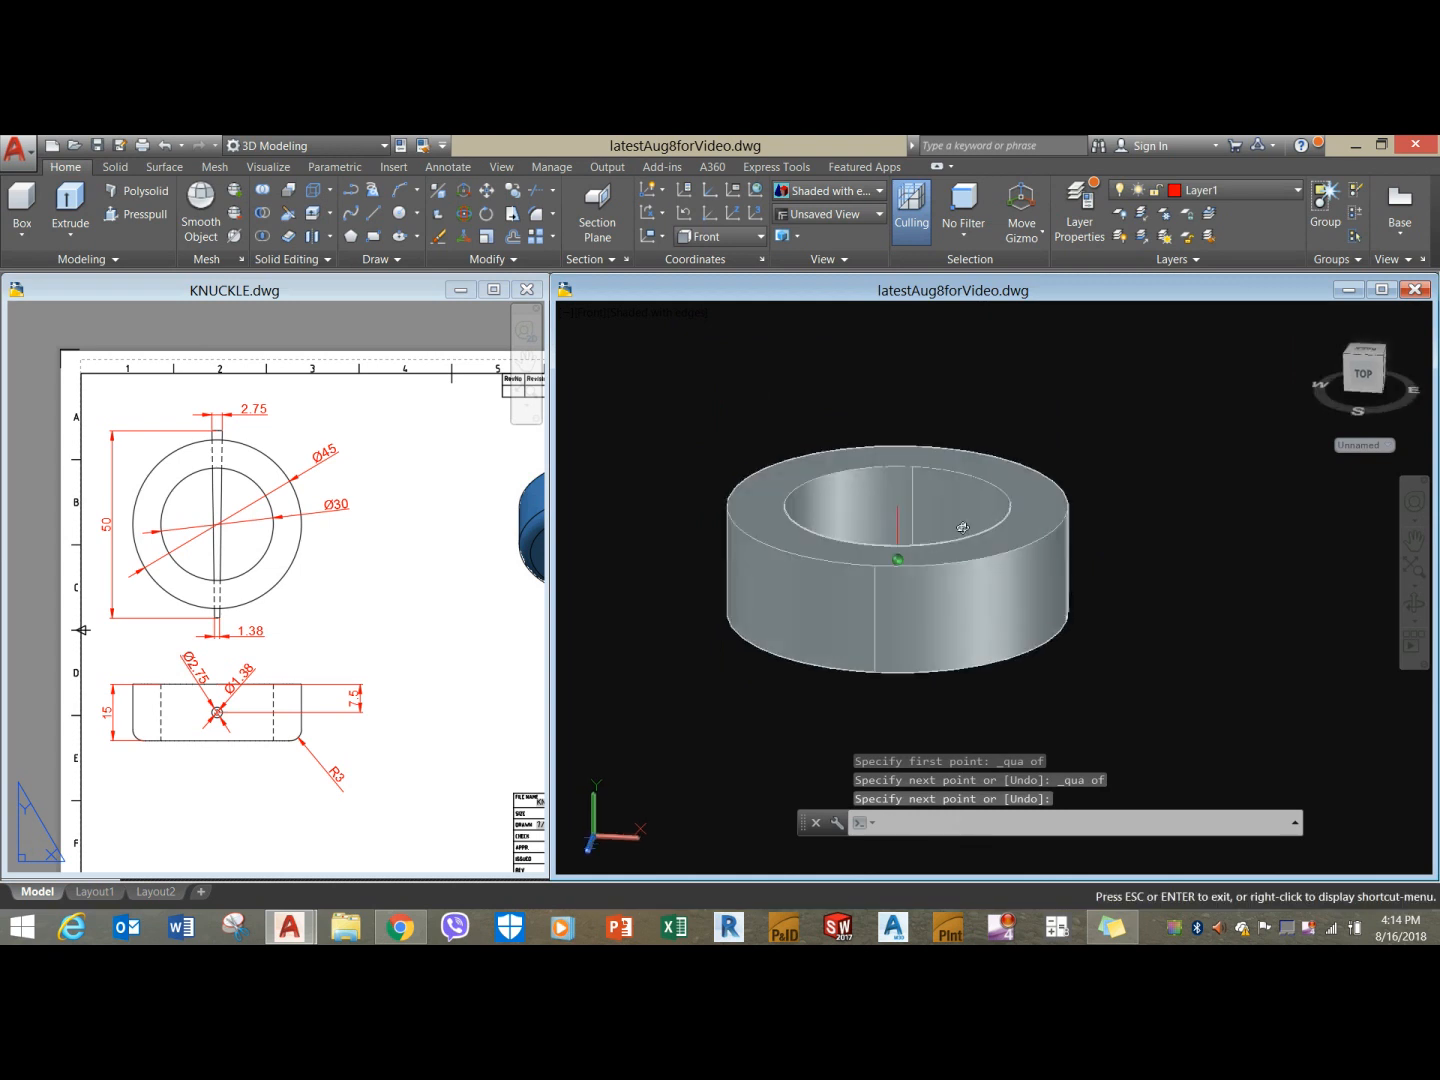
# Set the collar's visual style to Wireframe with the view turned toward its right side.
pyautogui.keyDown('shift'); pyautogui.moveTo(962, 527); pyautogui.dragTo(797, 588, button='middle'); pyautogui.keyUp('shift')
pyautogui.press('Return')
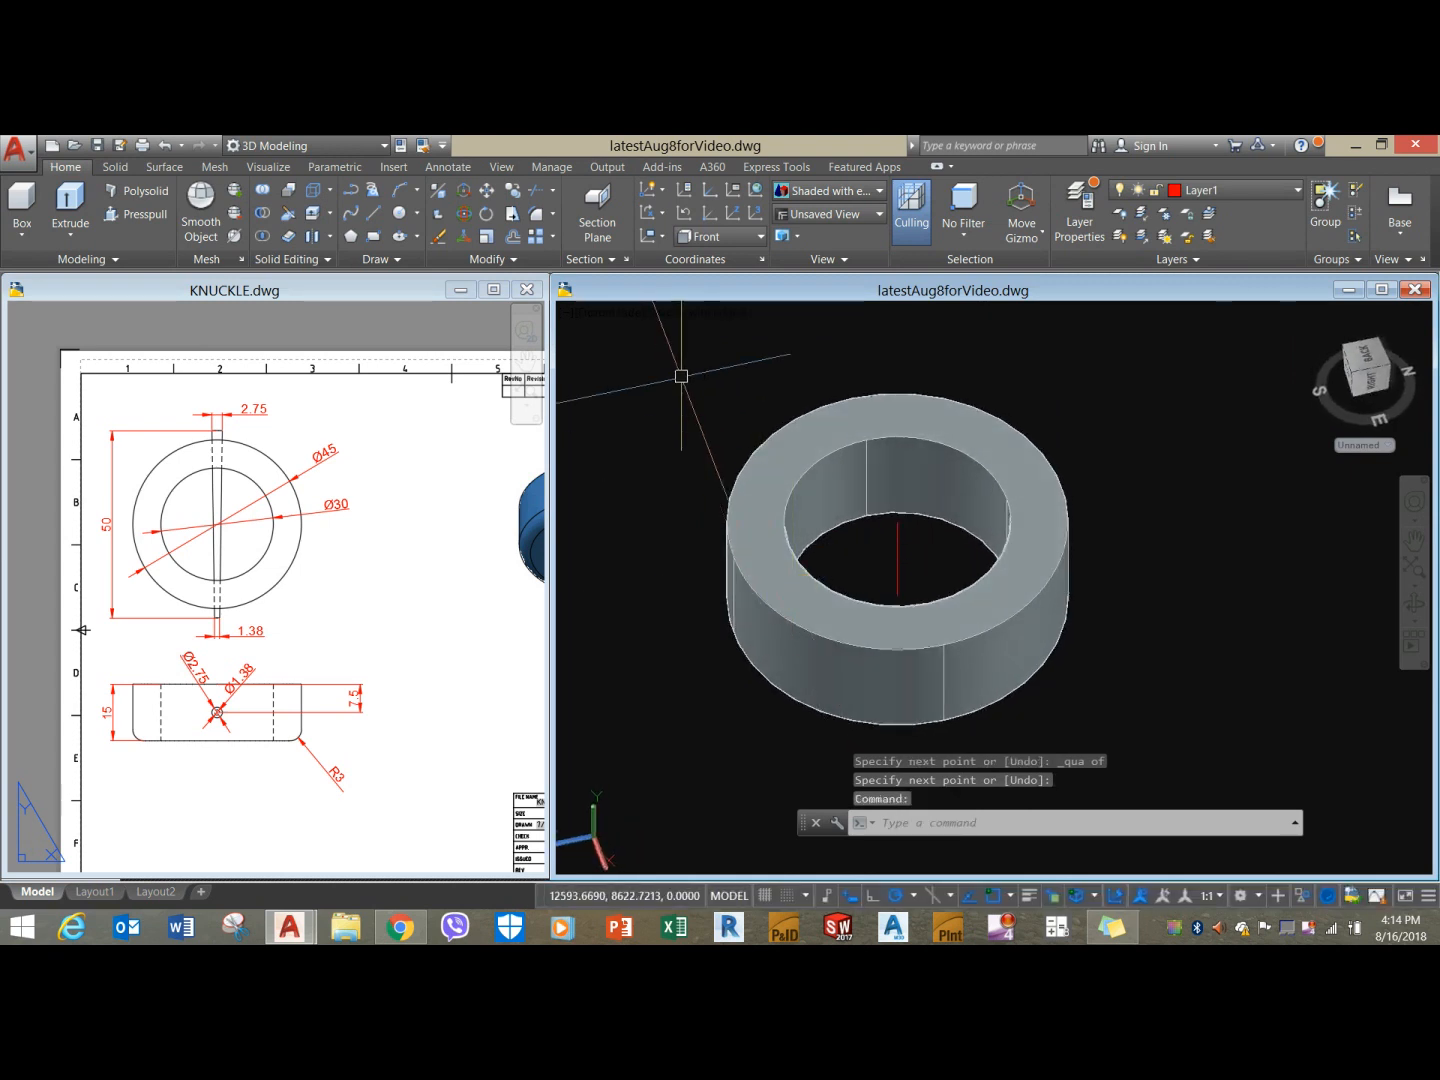
pyautogui.click(680, 318)
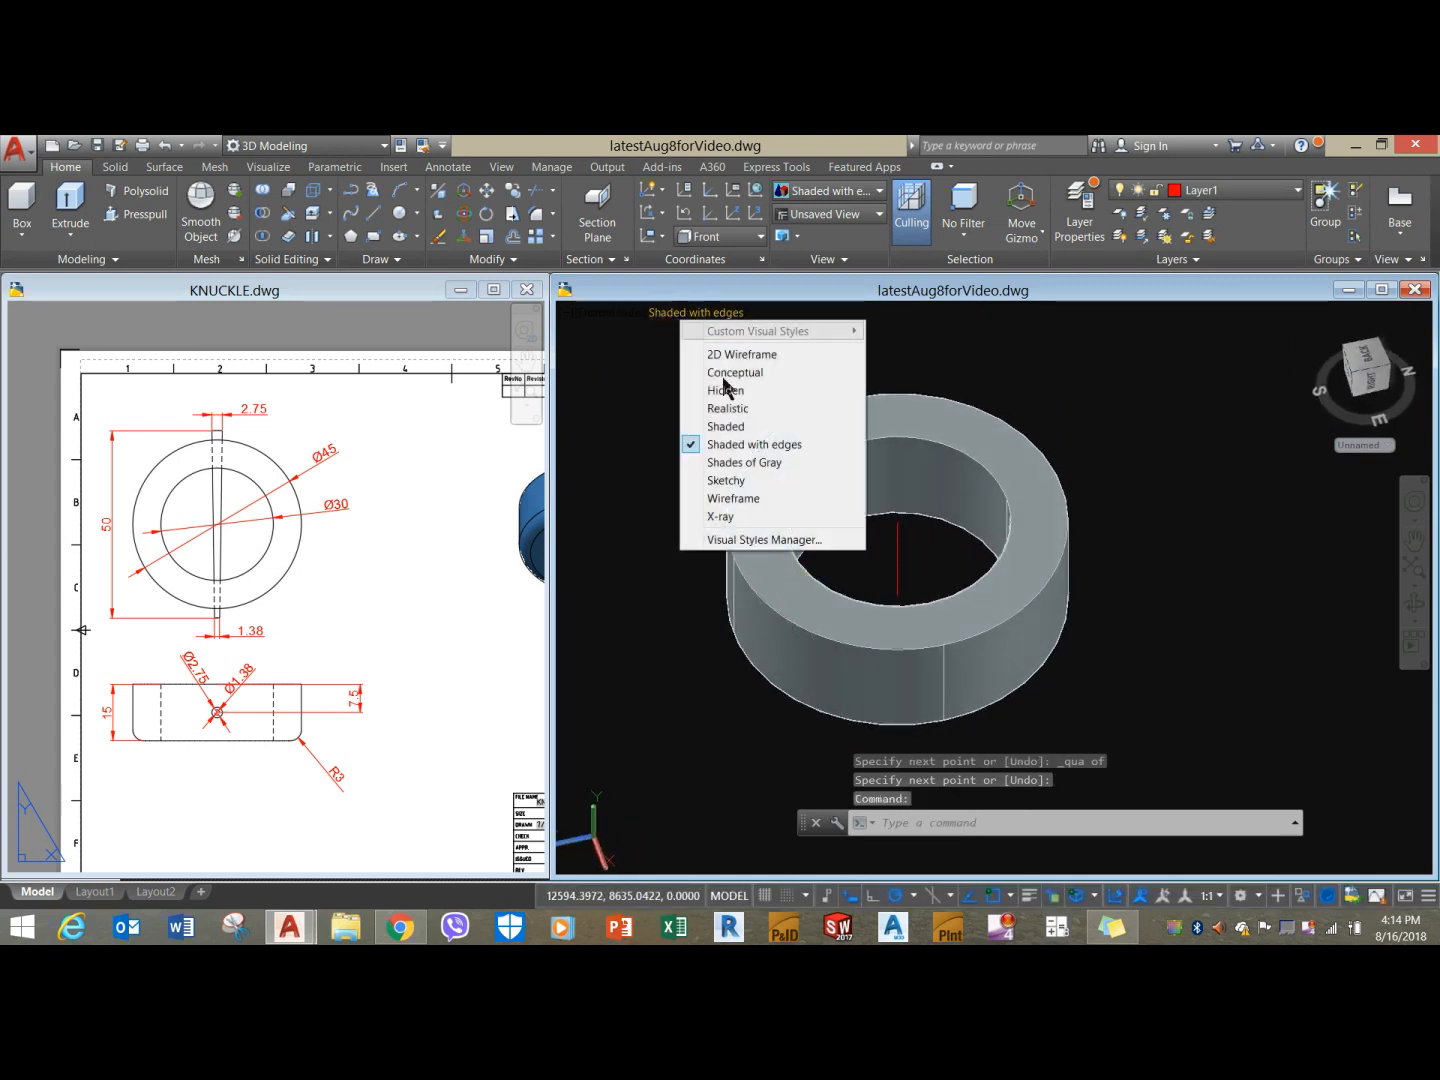
pyautogui.click(742, 510)
# Copy the red line at the outer edge from its lower end to the opposite quadrant of the outer bottom circle.
pyautogui.click(595, 530)
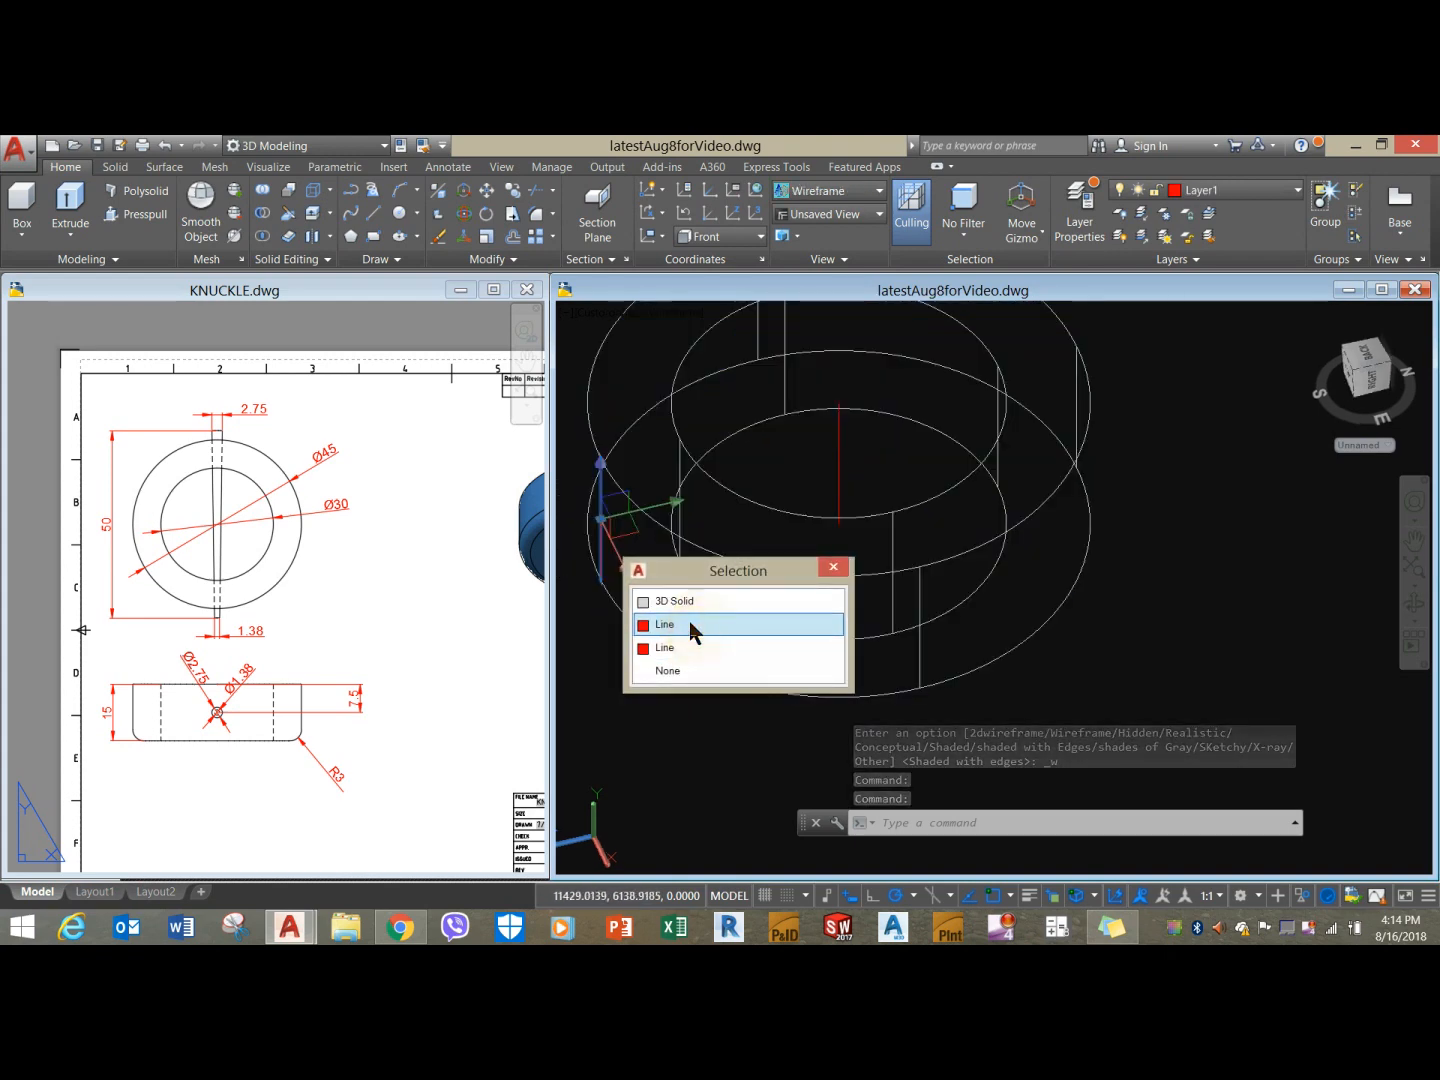
pyautogui.click(693, 630)
pyautogui.rightClick(1195, 470)
pyautogui.click(1230, 604)
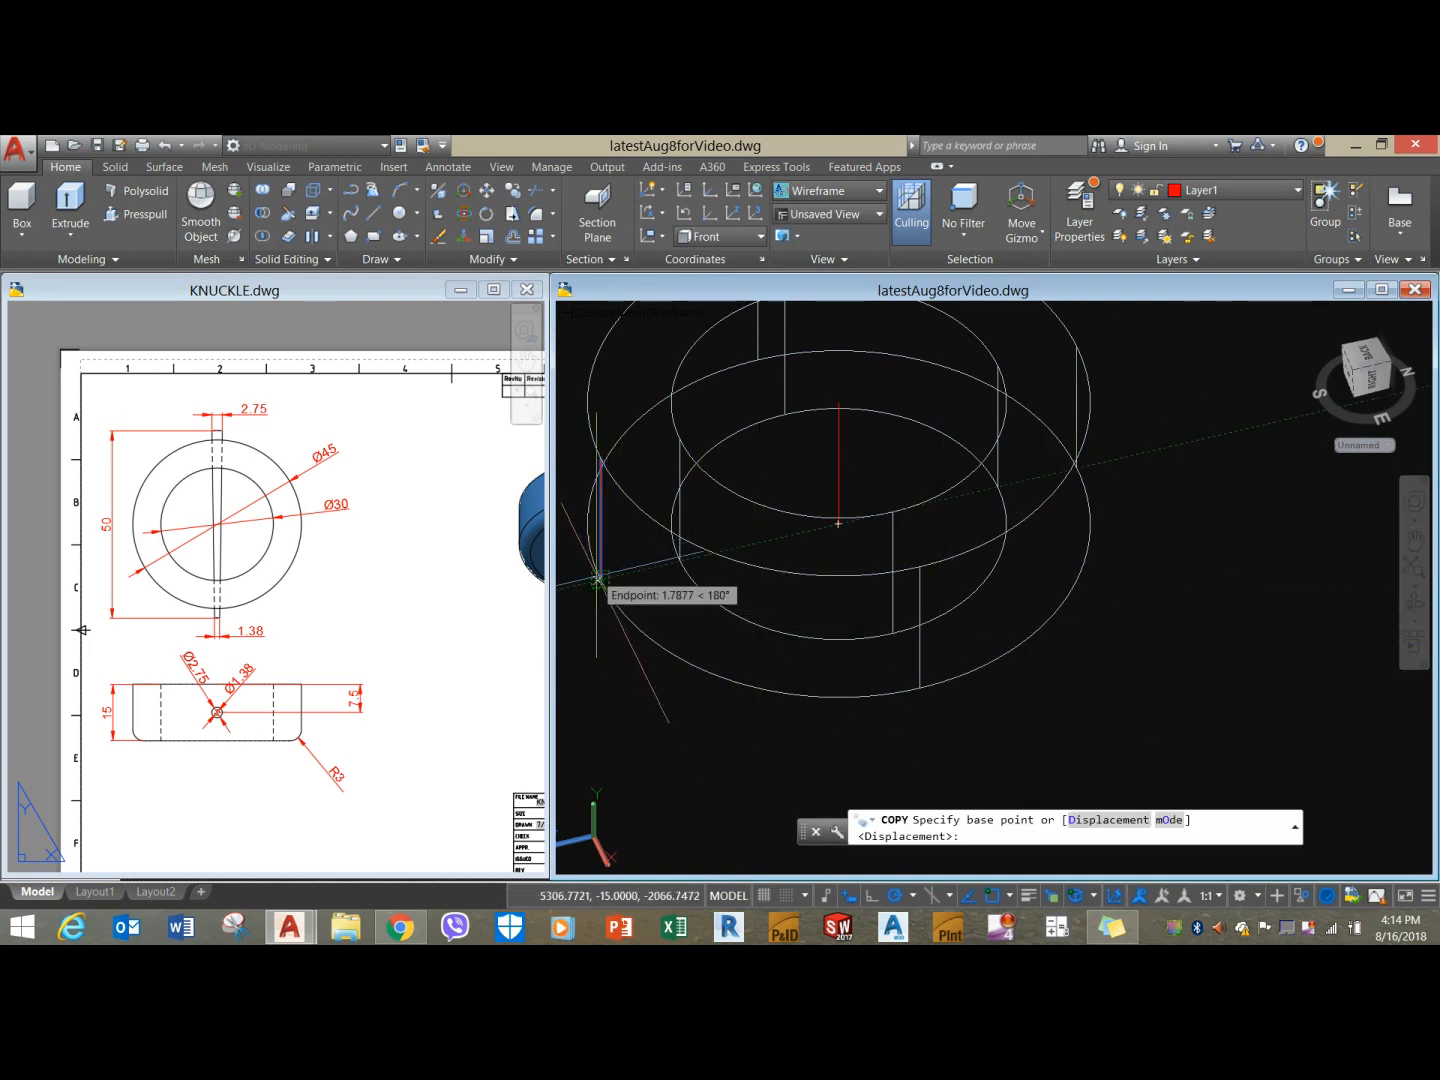
pyautogui.click(601, 580)
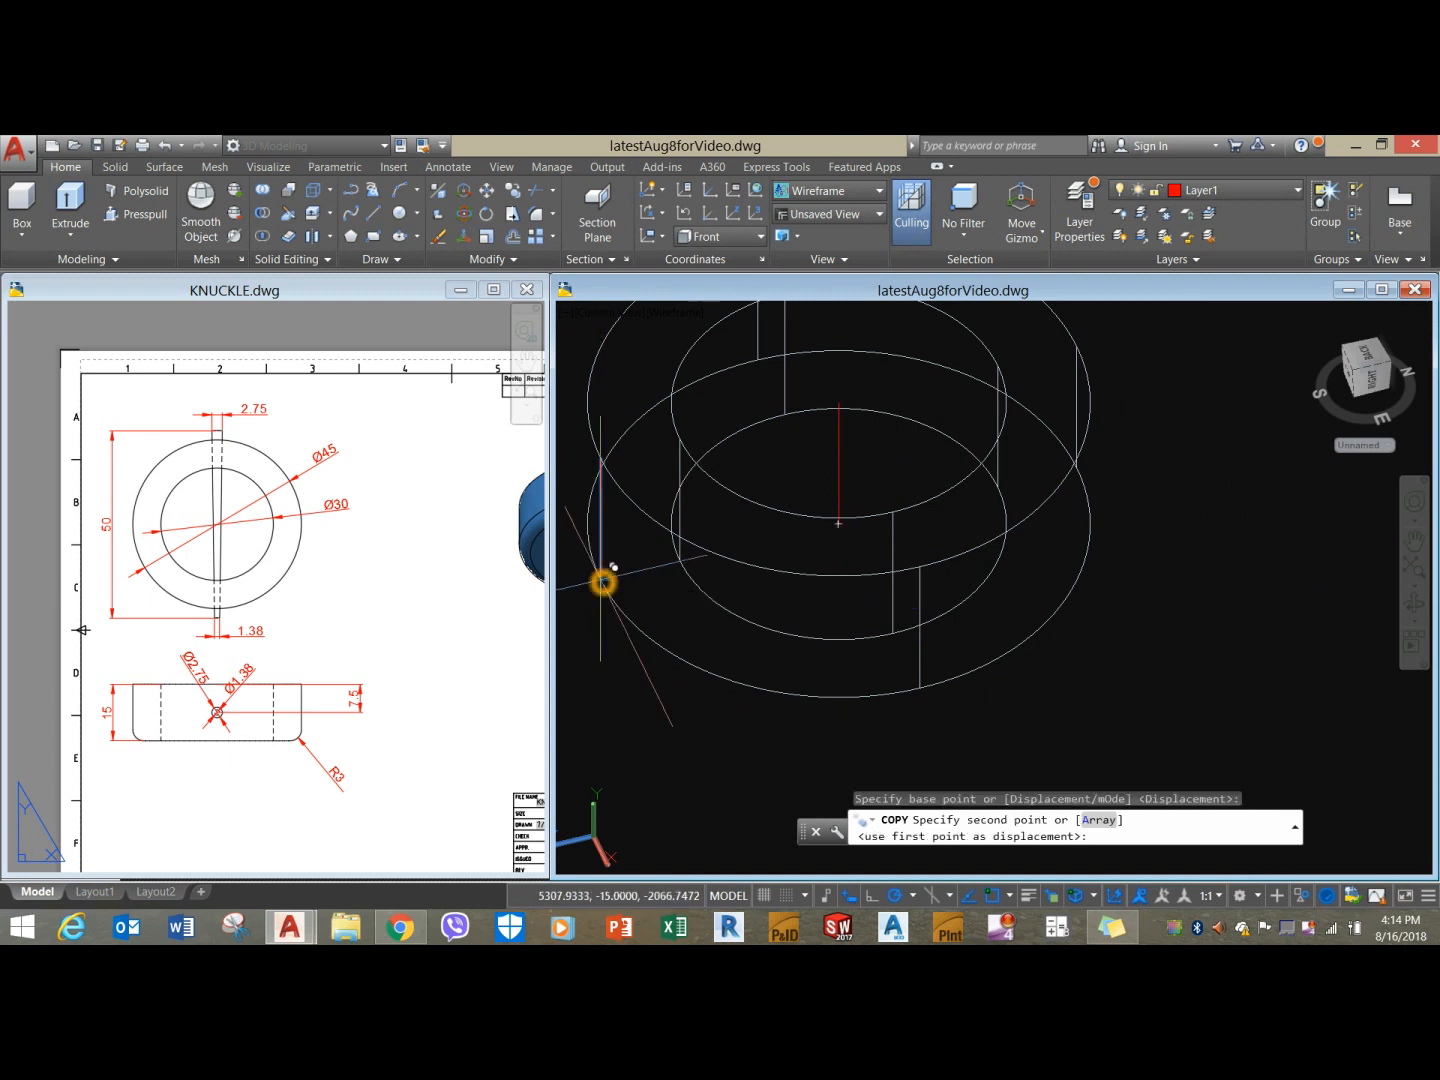
pyautogui.keyDown('shift'); pyautogui.rightClick(1118, 454); pyautogui.keyUp('shift')
pyautogui.click(1194, 708)
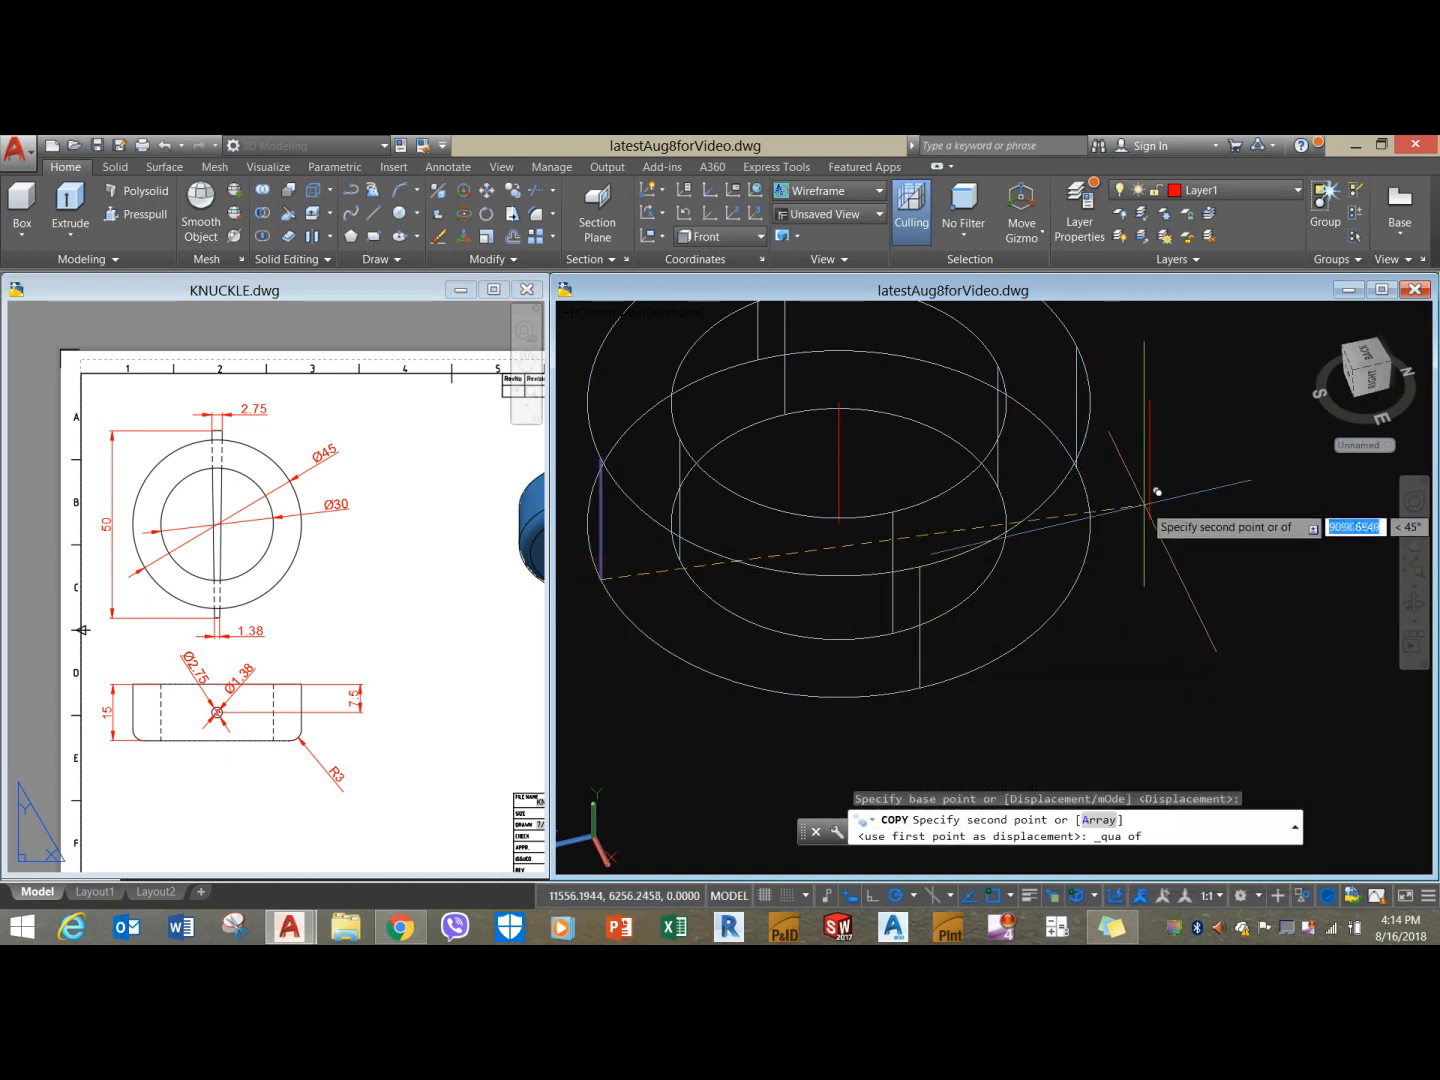
pyautogui.click(1086, 469)
pyautogui.rightClick(1133, 455)
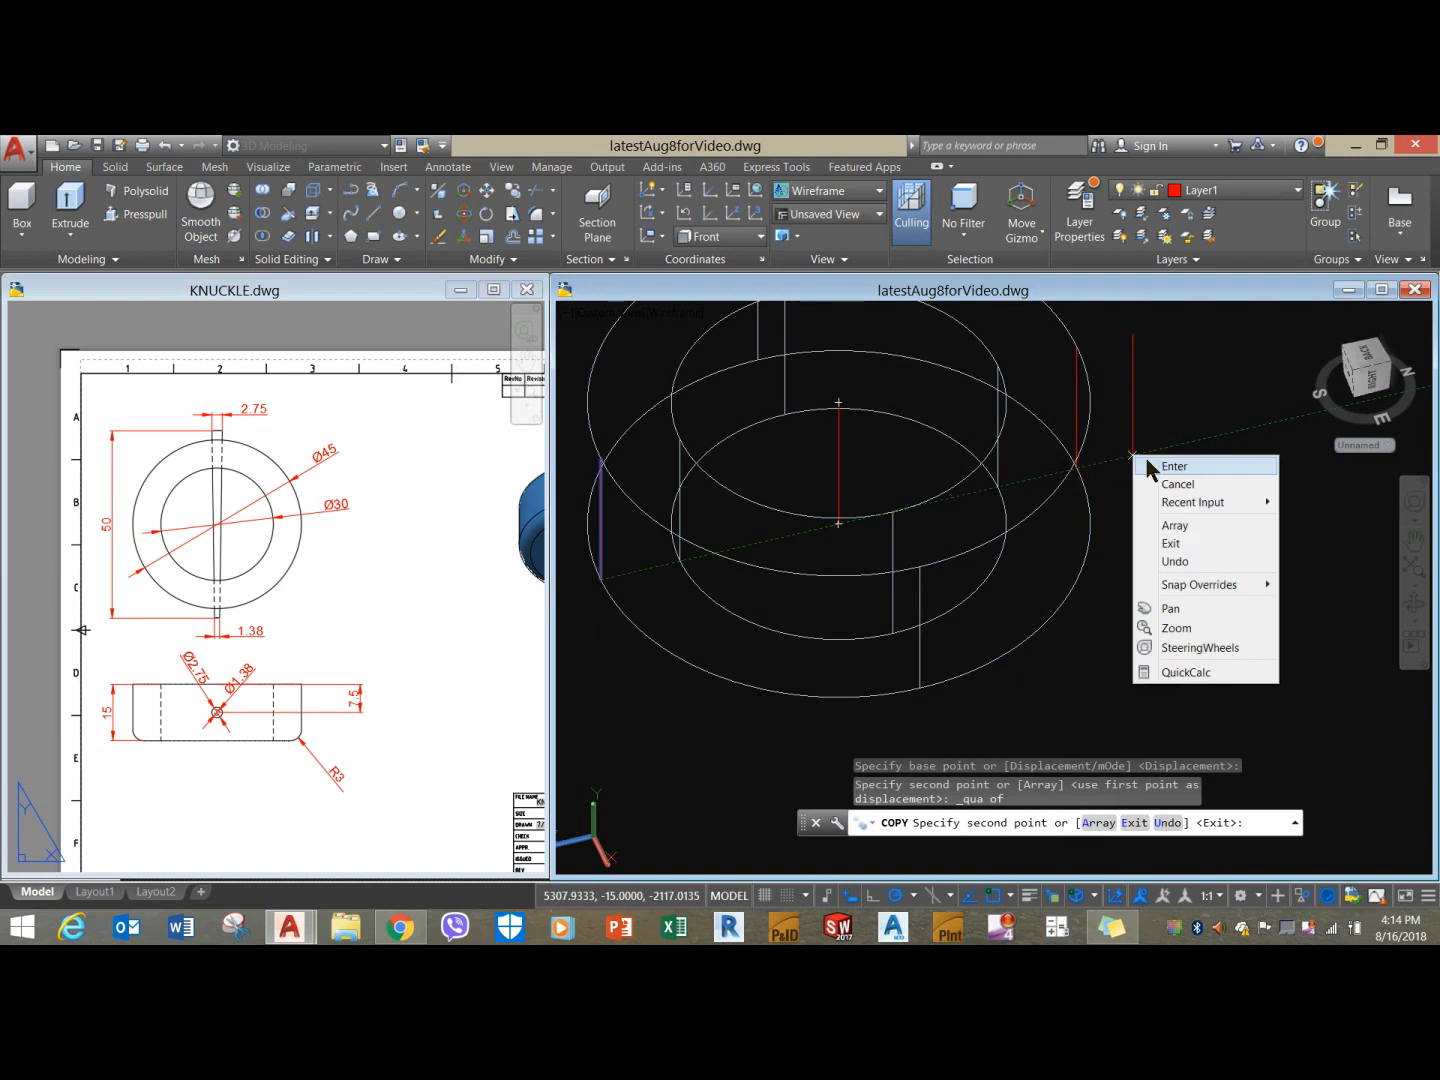
pyautogui.click(1160, 466)
pyautogui.scroll(-3, 1035, 518)
pyautogui.keyDown('shift'); pyautogui.moveTo(1035, 518); pyautogui.dragTo(1080, 469, button='middle'); pyautogui.keyUp('shift')
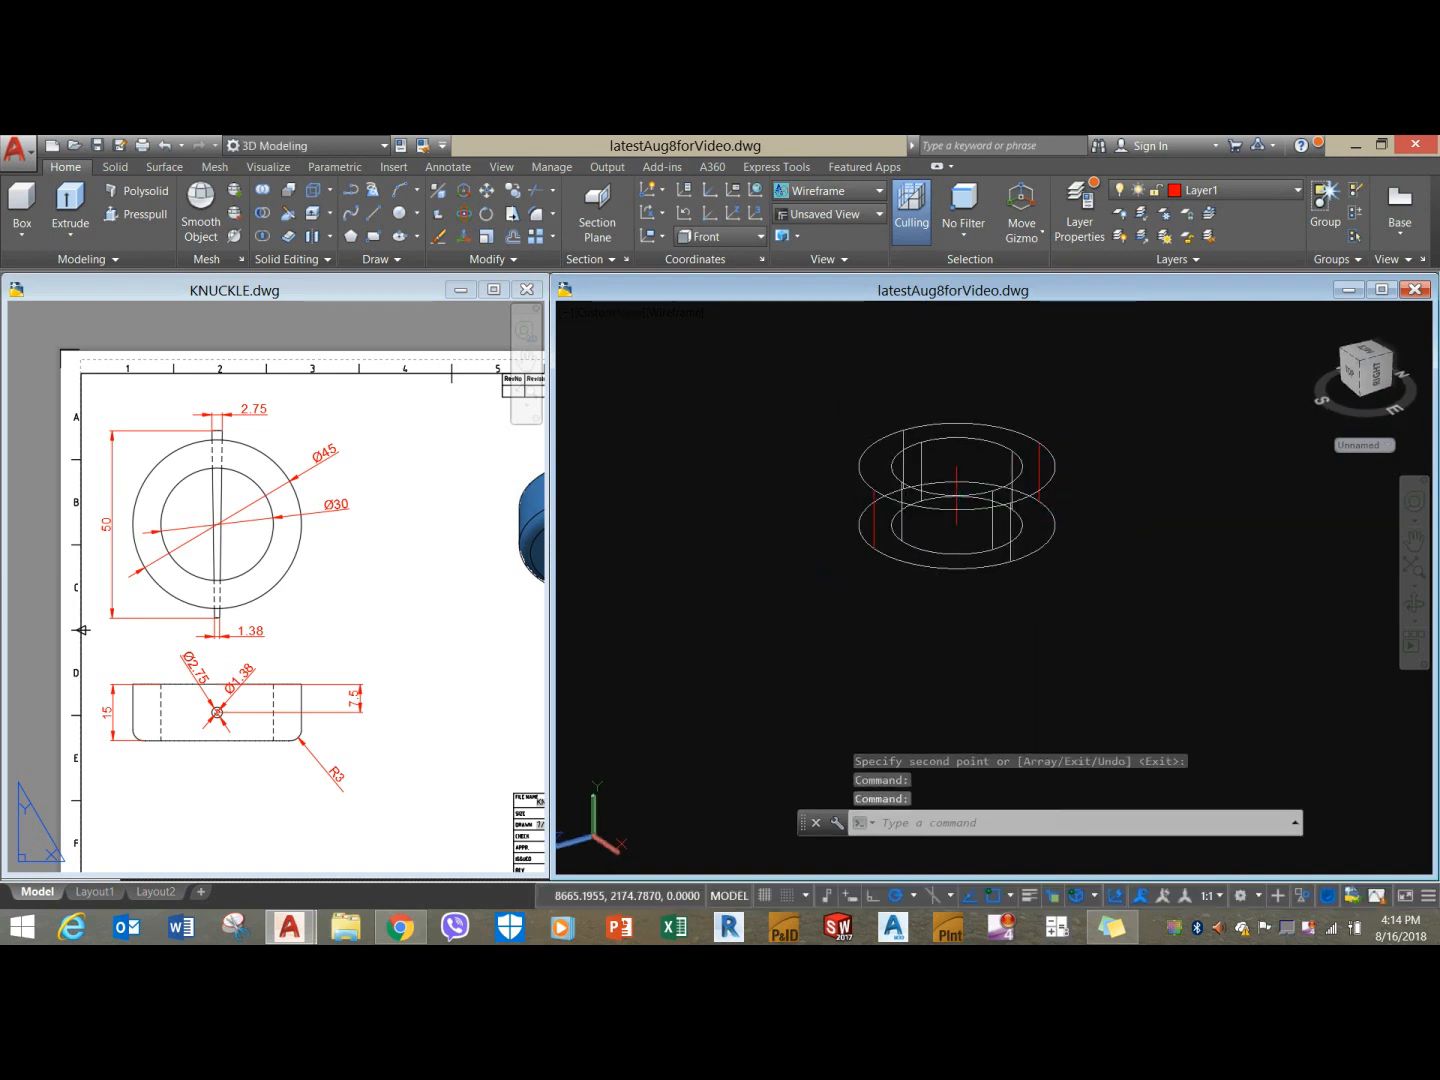
# Examine the taper pin's length and end diameters on the collar and taper pin sheet of KNUCKLE.dwg.
pyautogui.click(1242, 190)
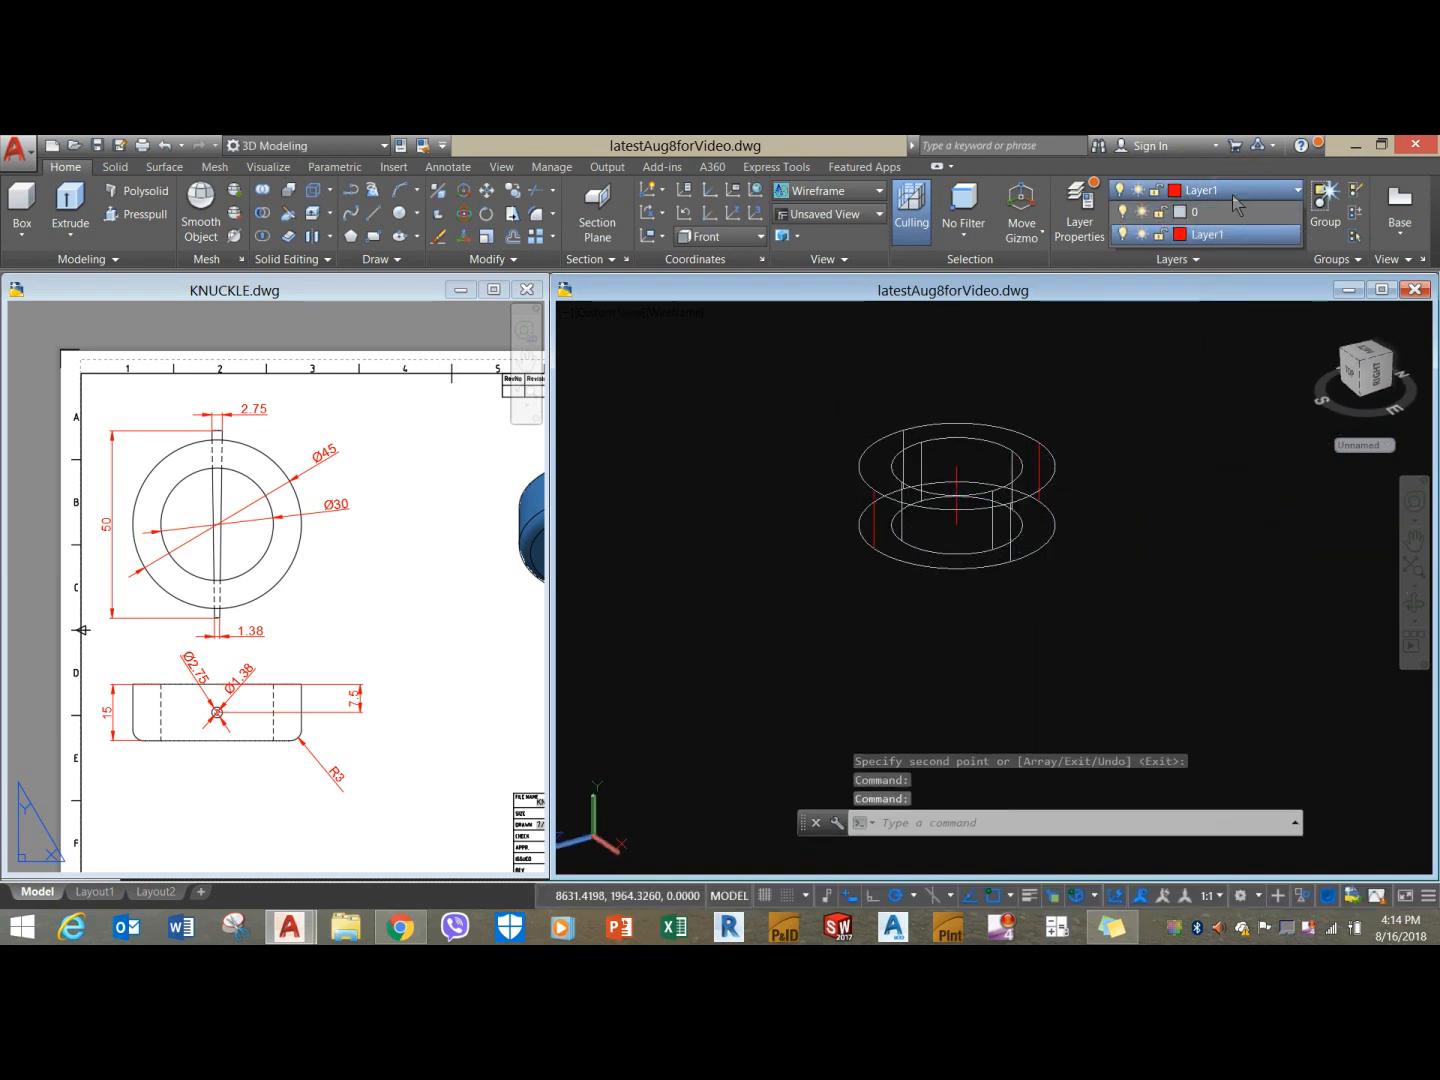
pyautogui.click(1143, 432)
pyautogui.click(269, 661)
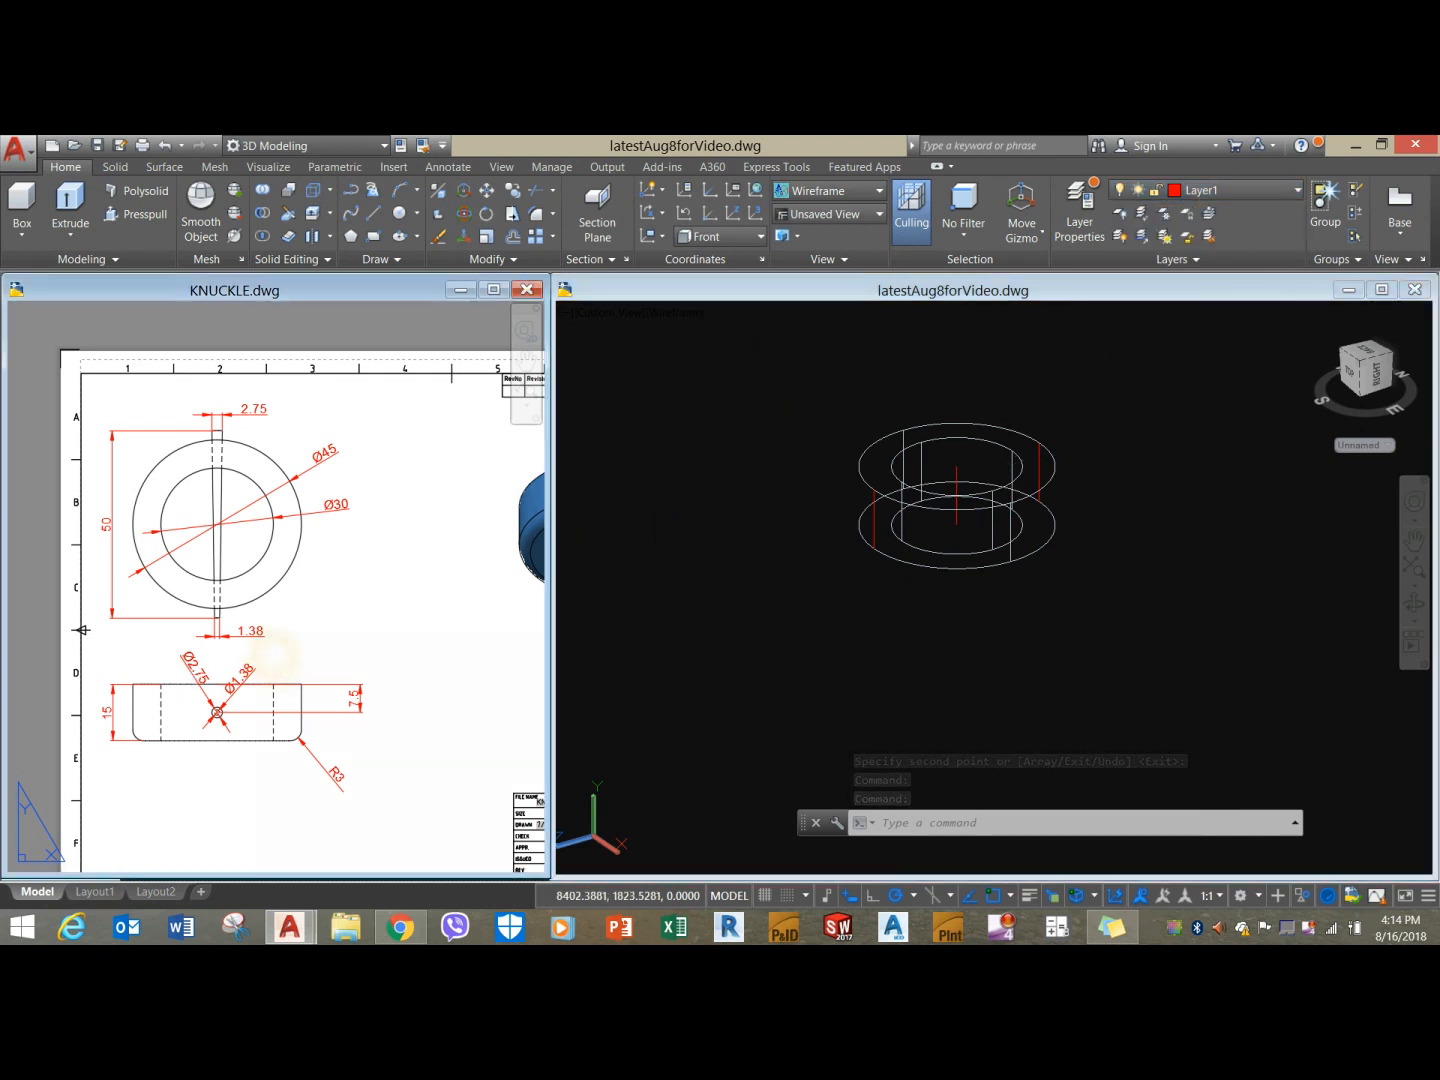
pyautogui.scroll(-2, 267, 649)
pyautogui.moveTo(267, 649); pyautogui.dragTo(195, 632, button='middle')
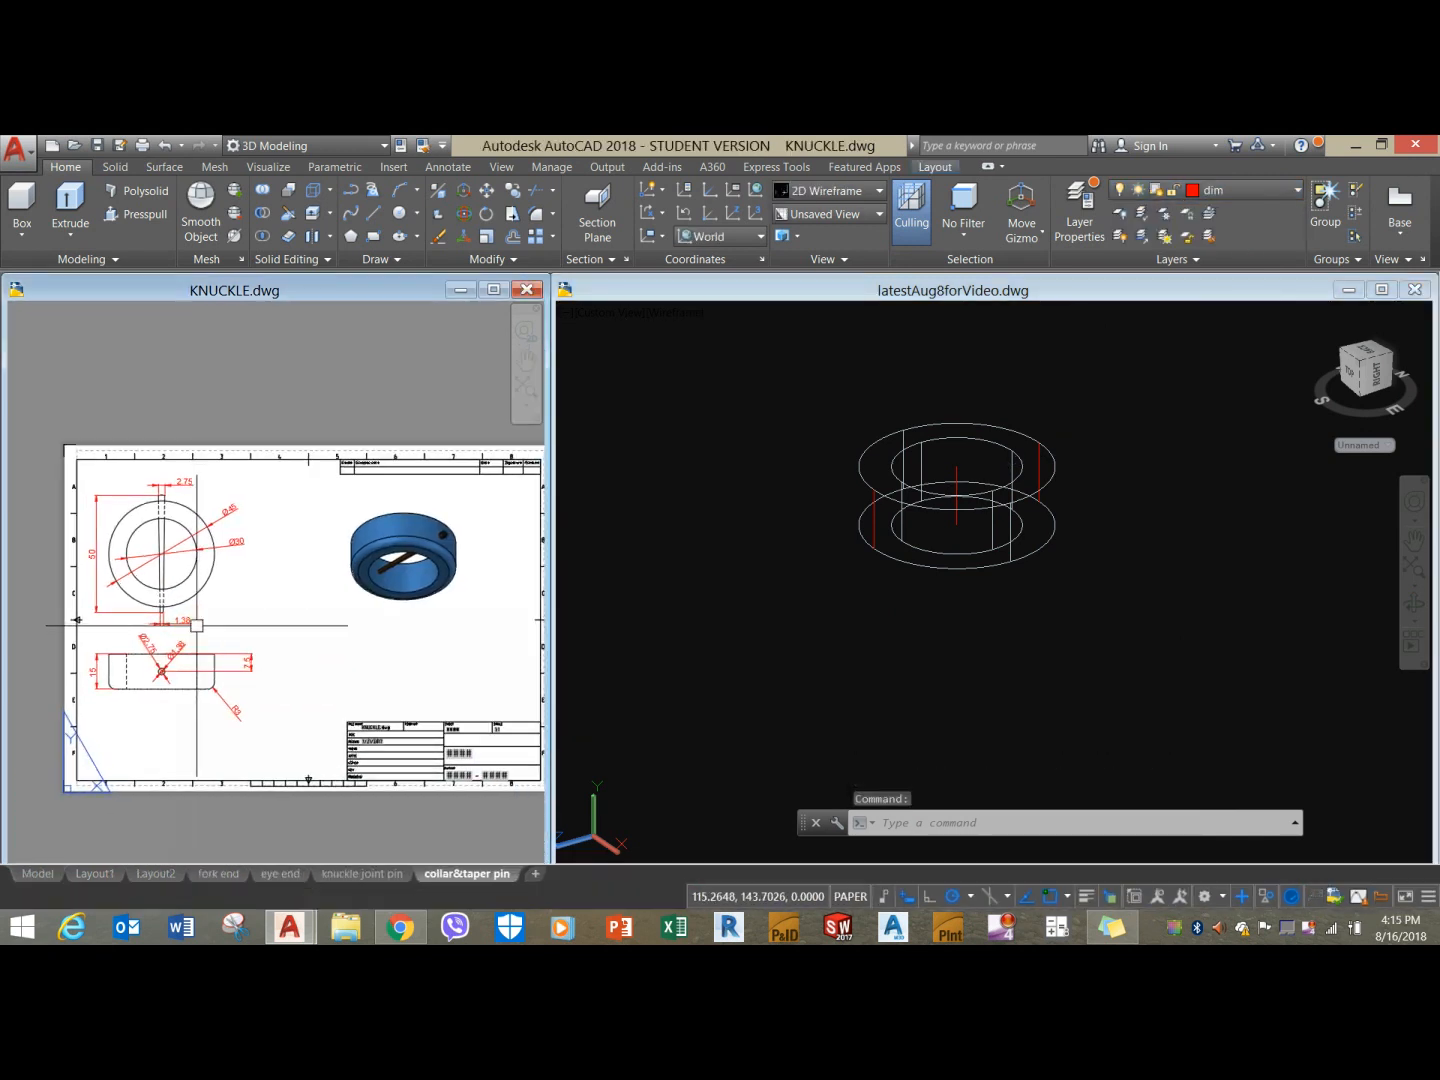
pyautogui.scroll(2, 195, 630)
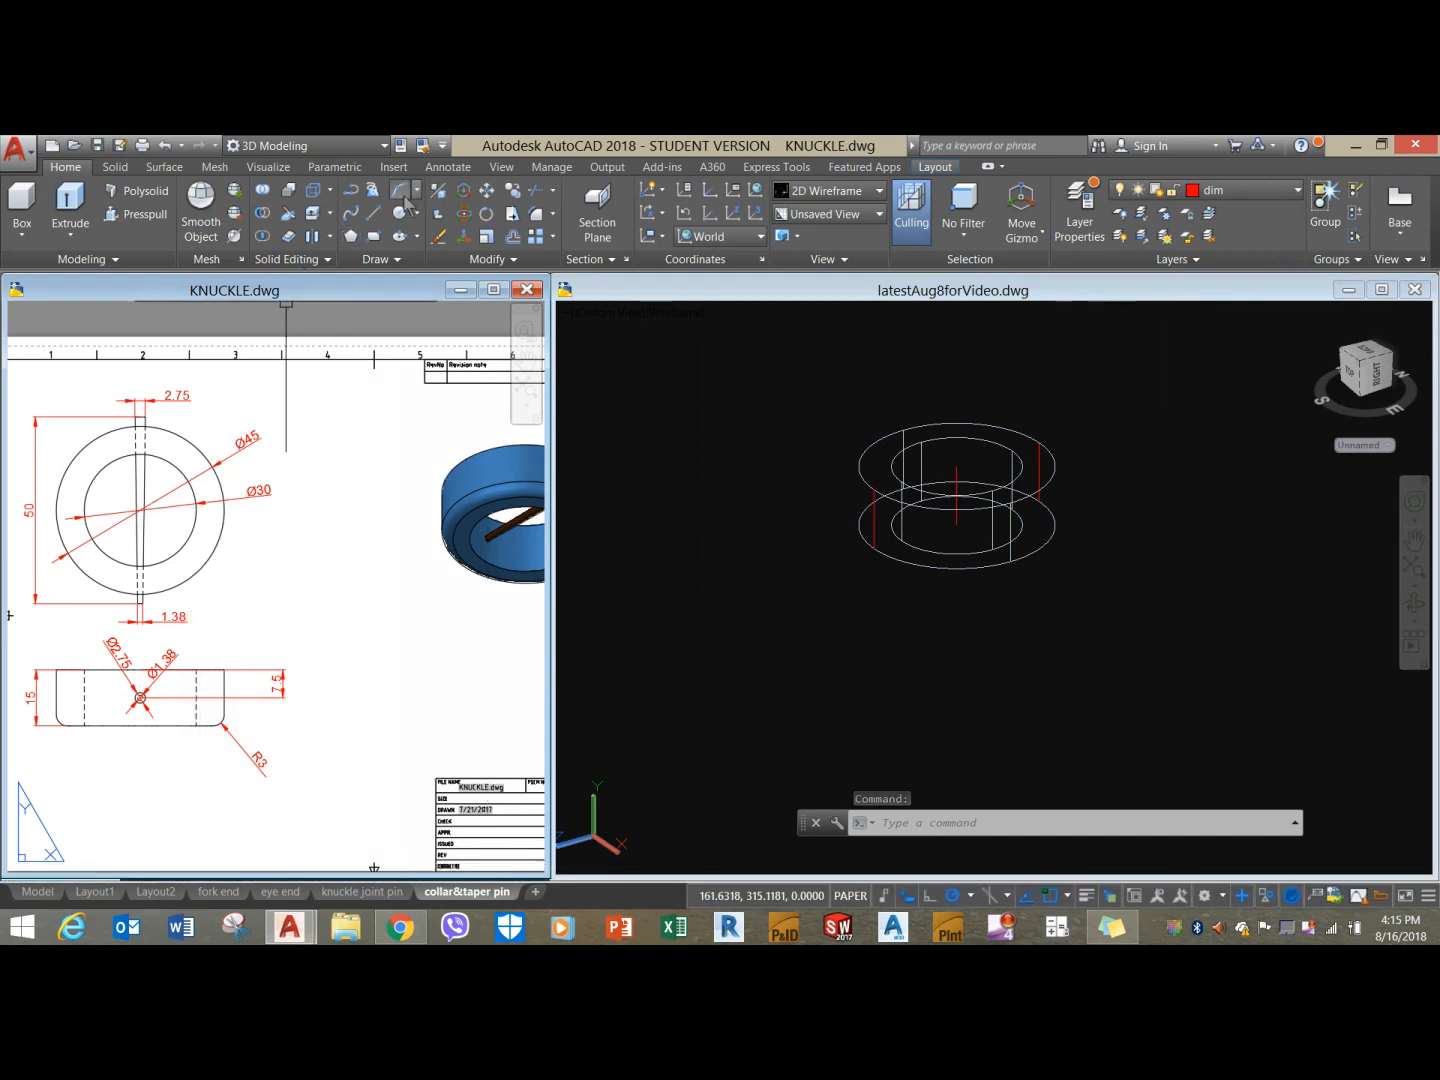
# In latestAug8forVideo.dwg, draw a 50-unit line along the negative Z direction in open space beside the collar on Layer1.
pyautogui.click(378, 211)
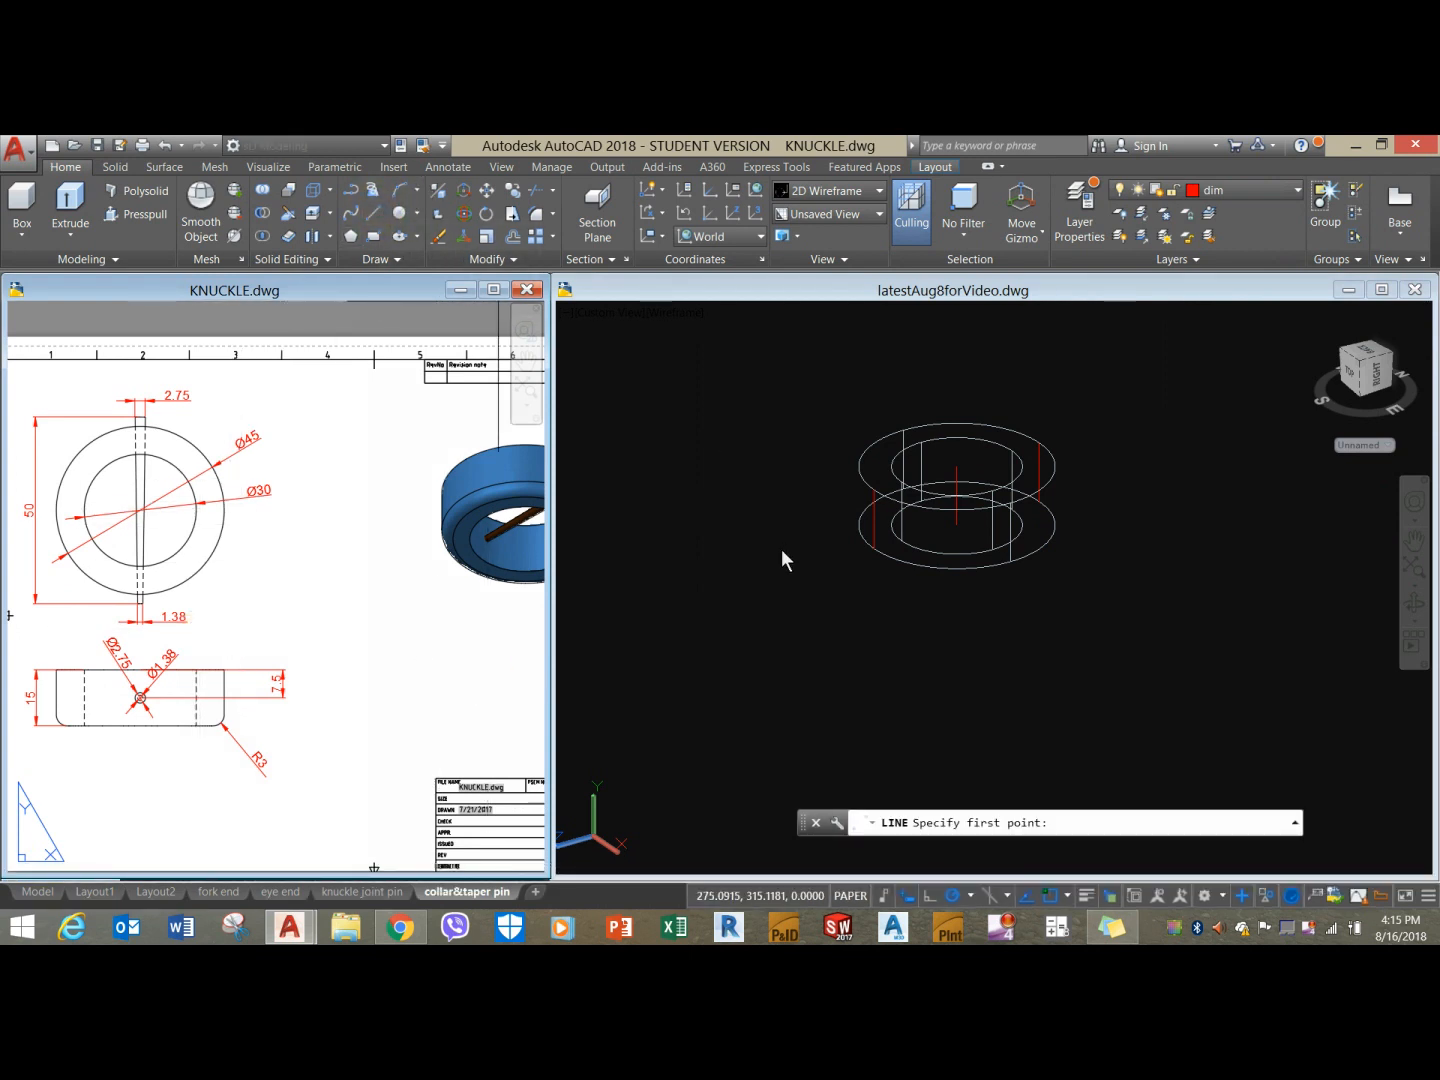
pyautogui.click(763, 585)
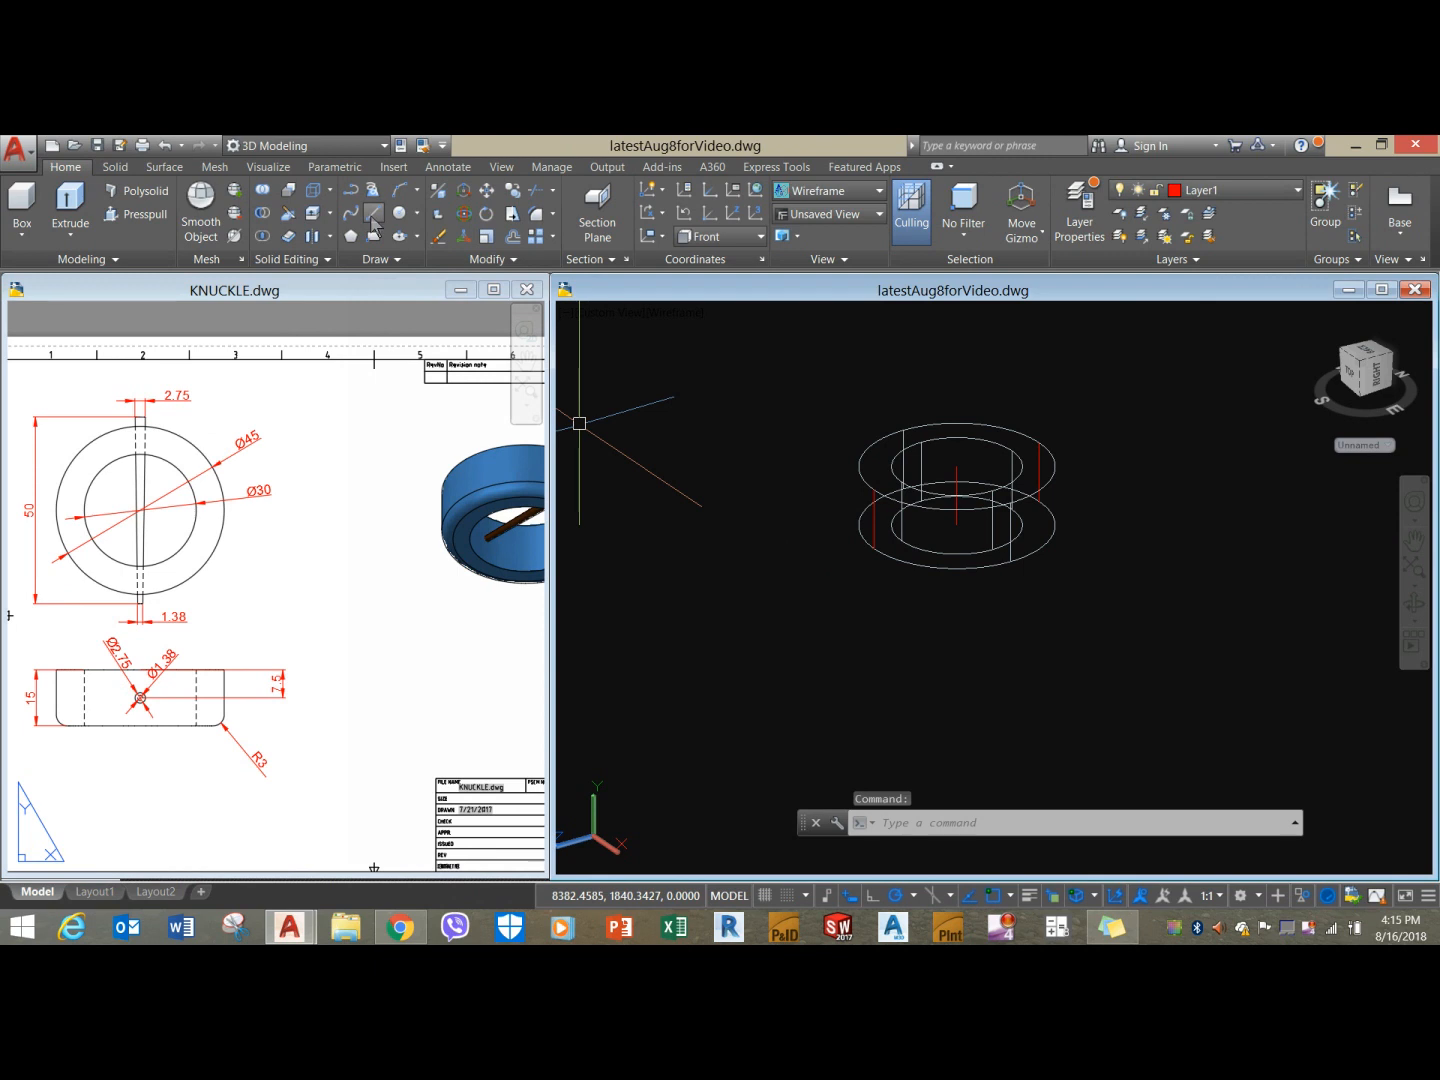
pyautogui.click(373, 216)
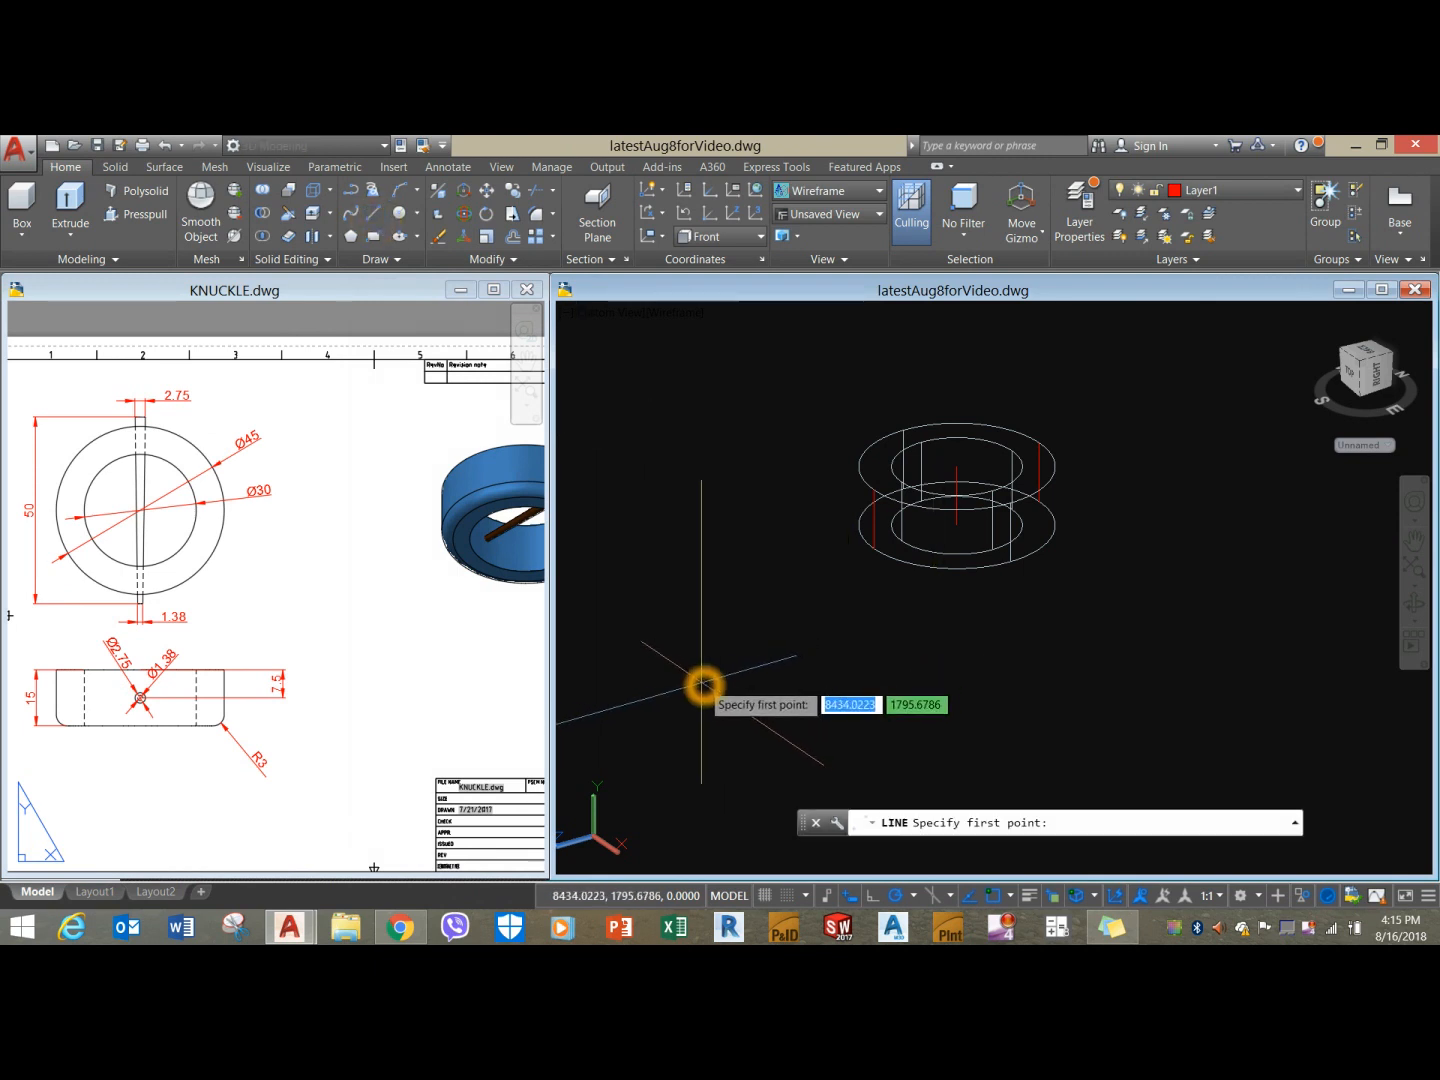
pyautogui.click(697, 665)
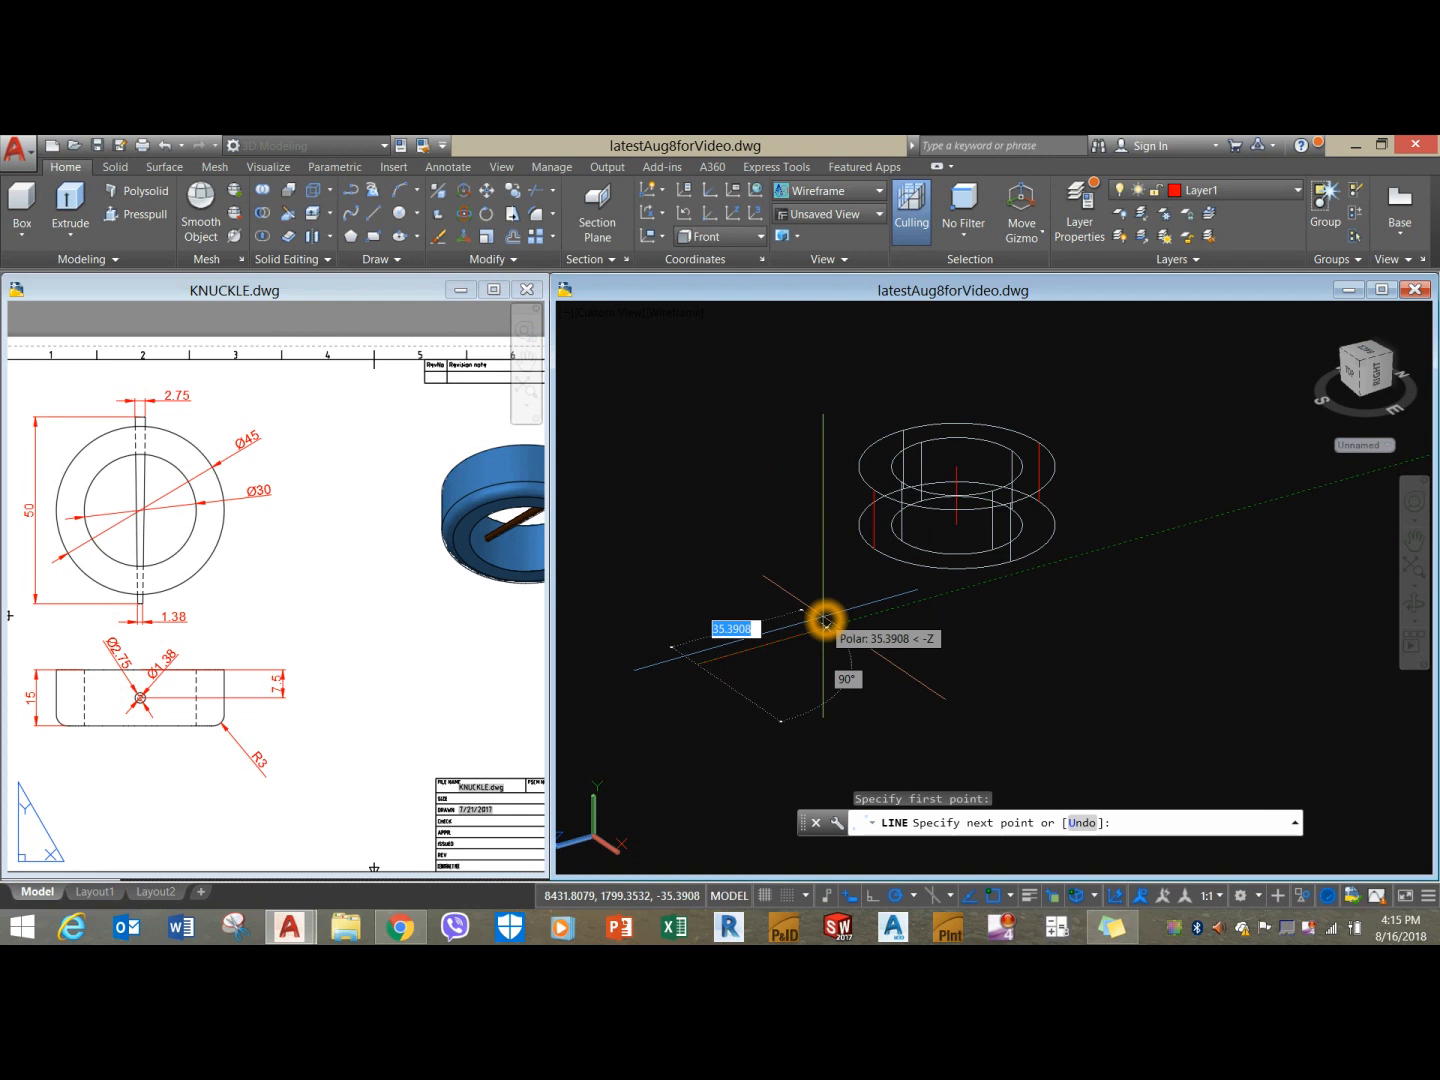
pyautogui.press('Return')
pyautogui.rightClick(945, 594)
pyautogui.click(1000, 605)
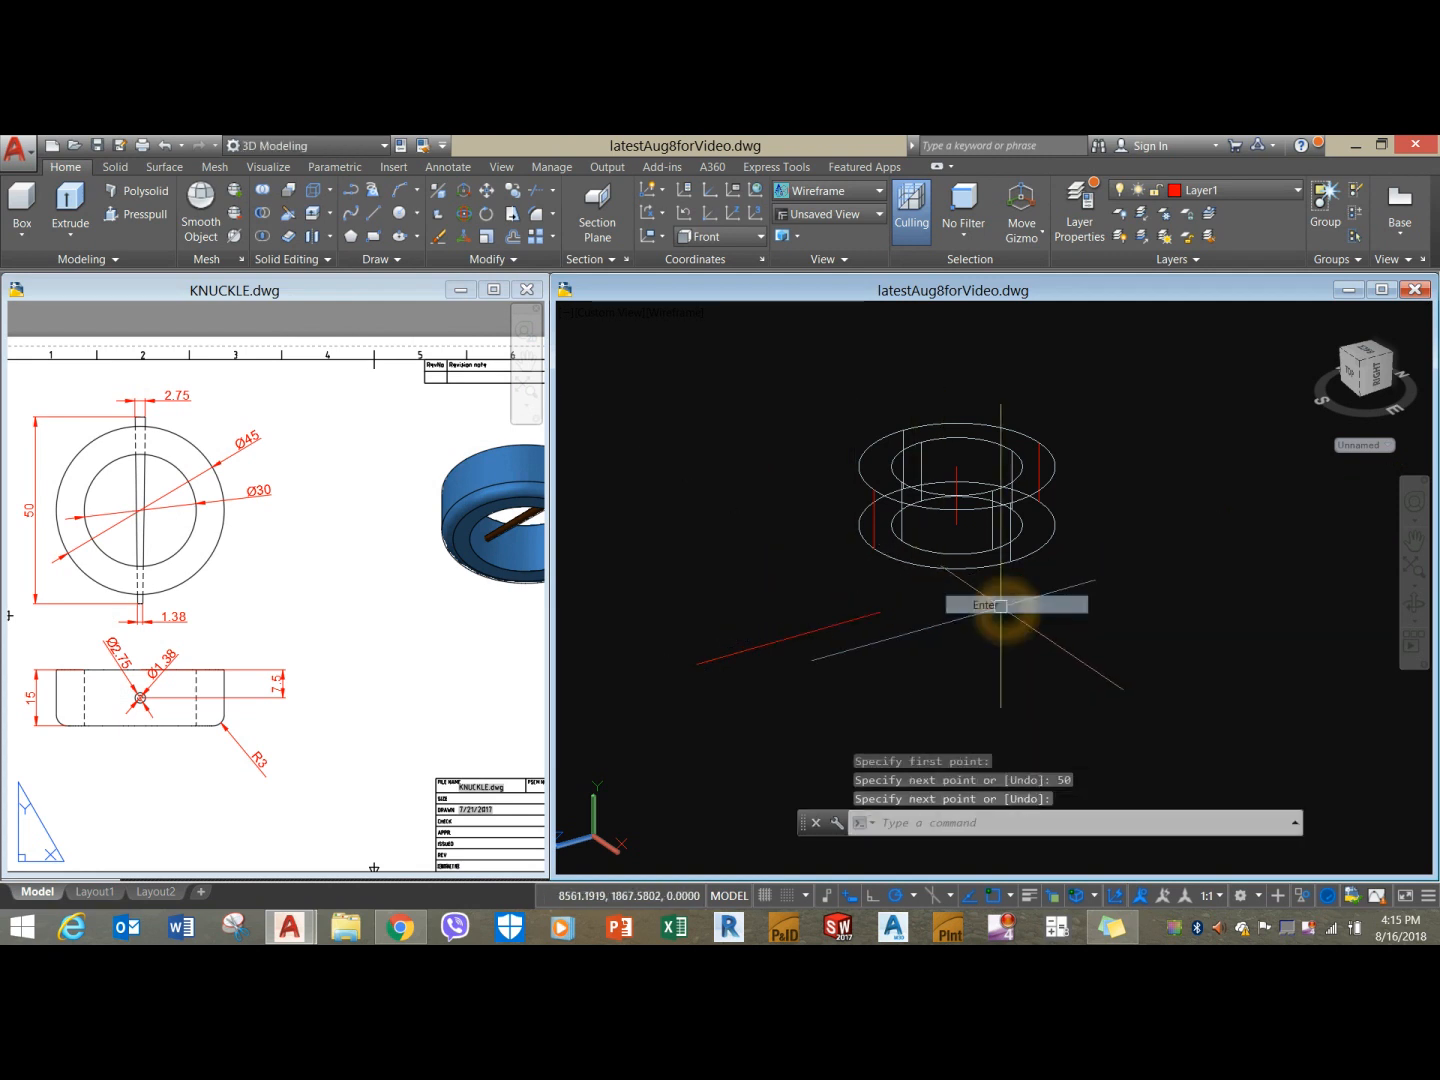
pyautogui.scroll(-4, 870, 639)
pyautogui.moveTo(871, 639); pyautogui.dragTo(884, 610, button='middle')
pyautogui.scroll(3, 884, 610)
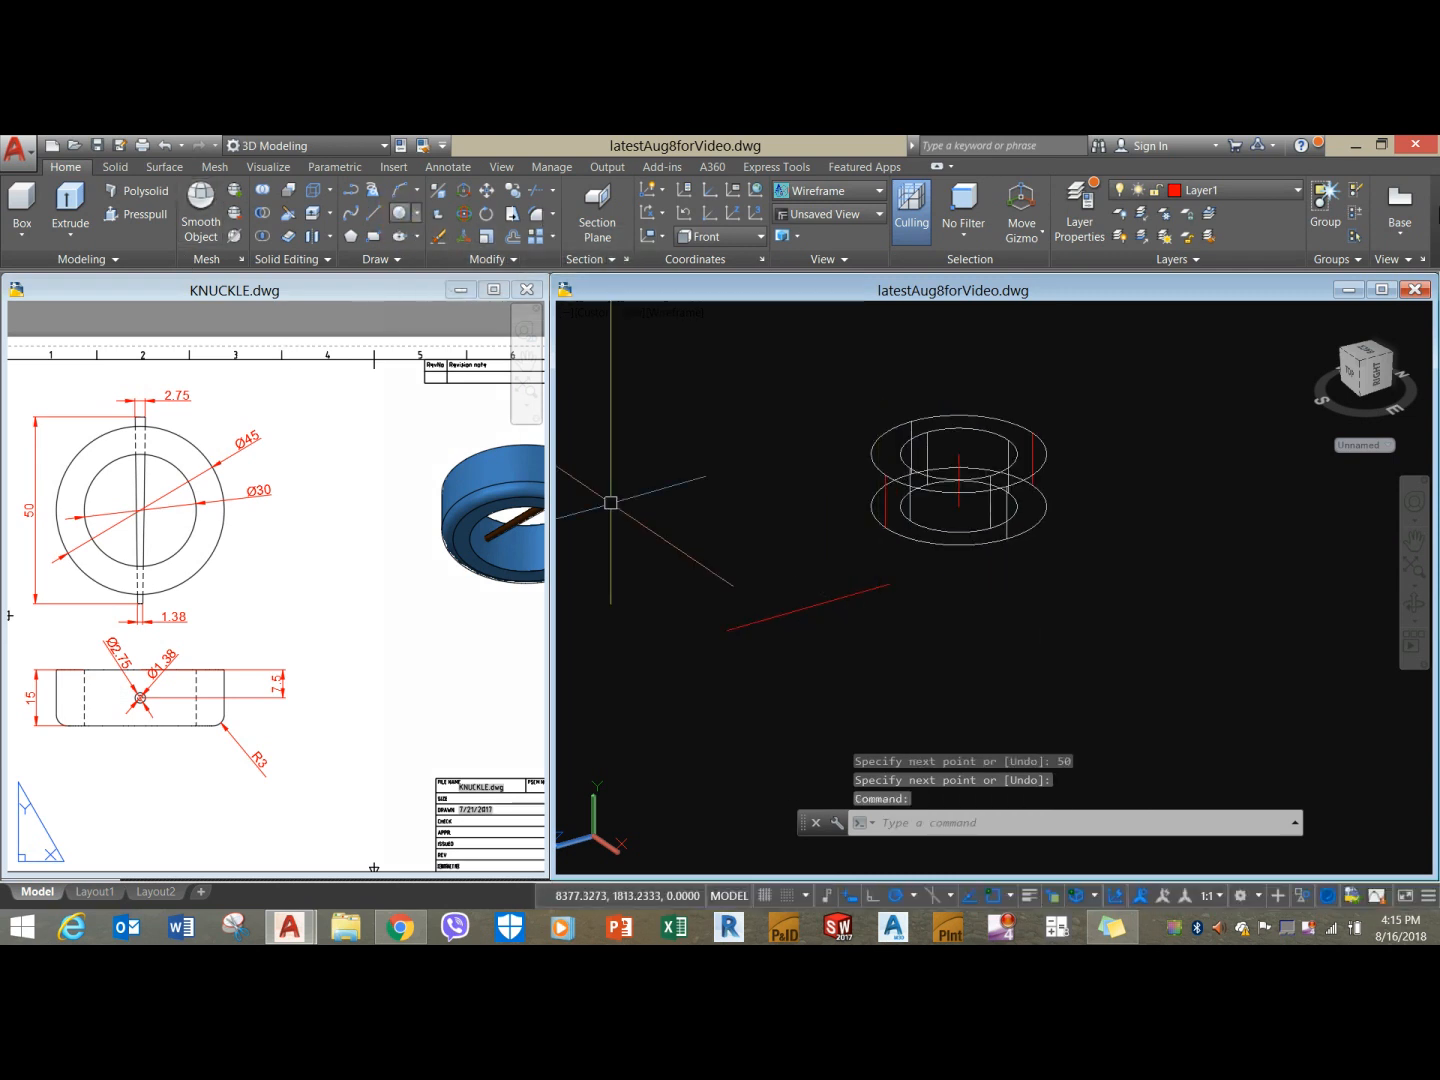
# Make layer 0 current and draw a 2.75-diameter circle centred on the near end of the 50-unit red line.
pyautogui.click(1247, 190)
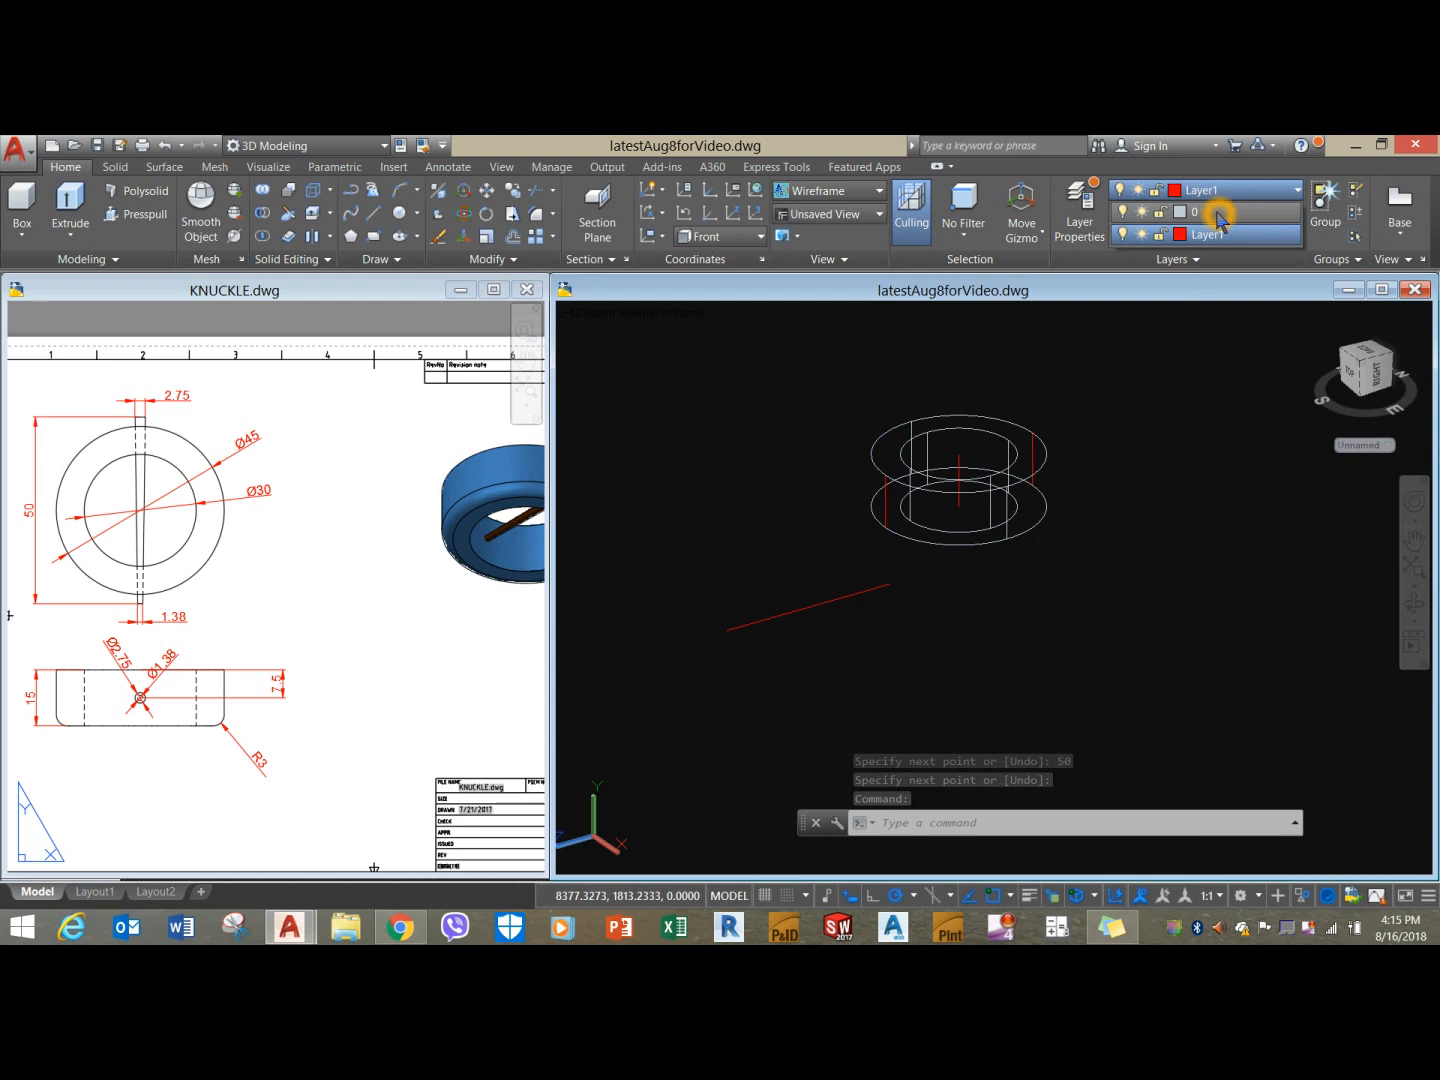
pyautogui.click(1218, 216)
pyautogui.click(398, 214)
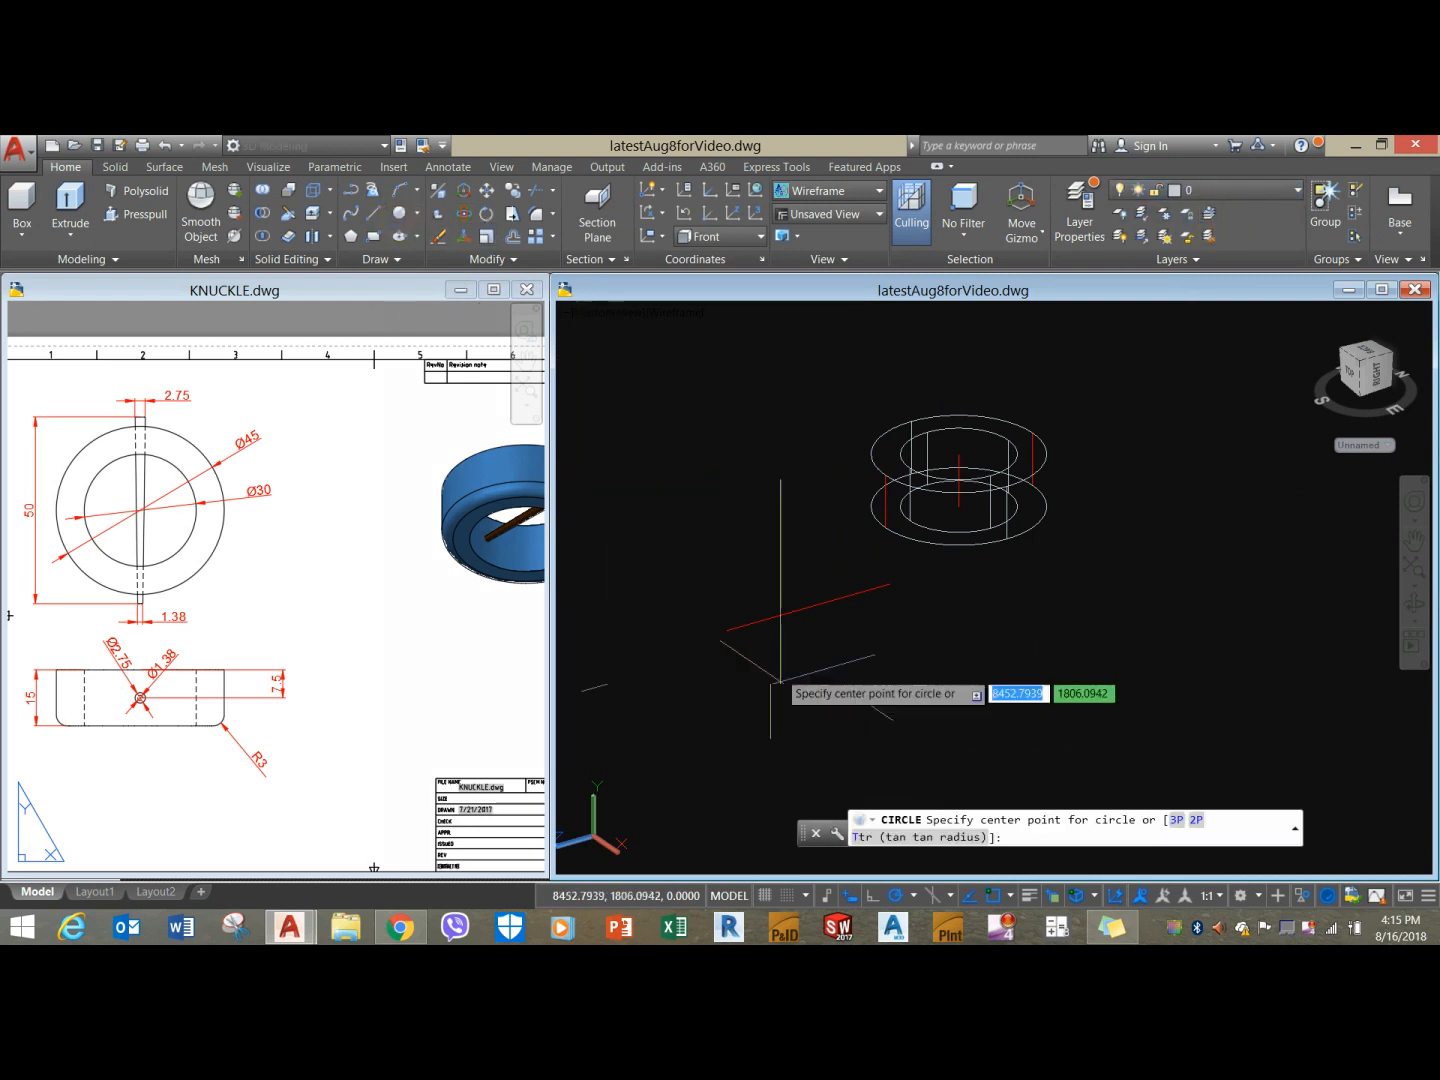
pyautogui.click(720, 634)
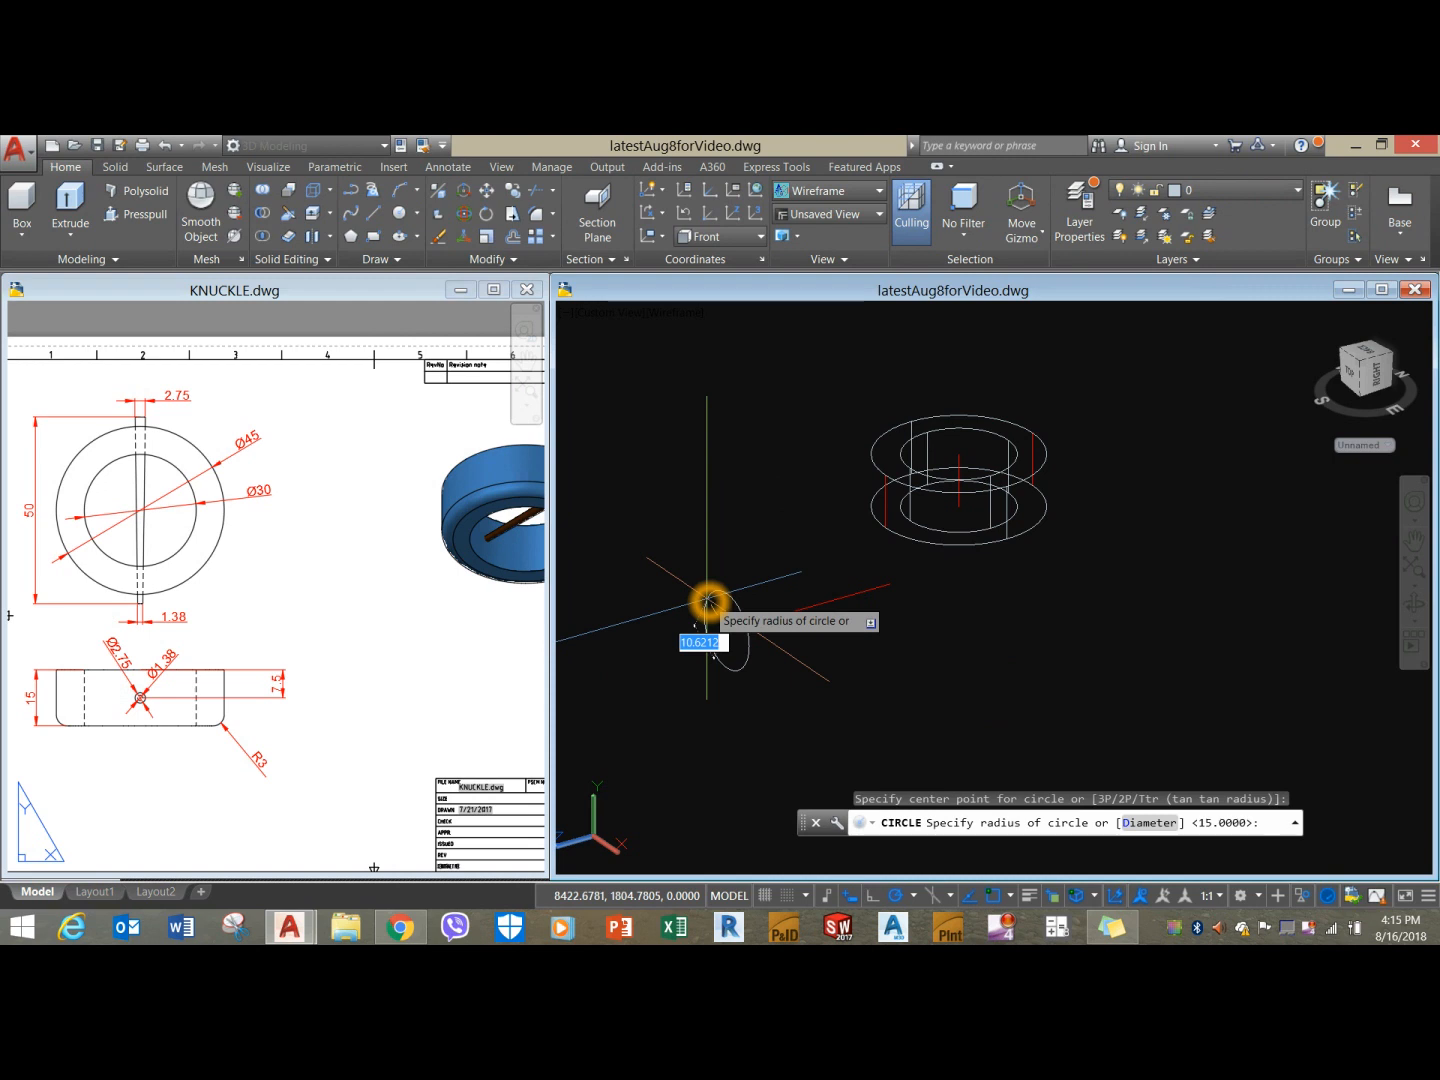
pyautogui.press('Return')
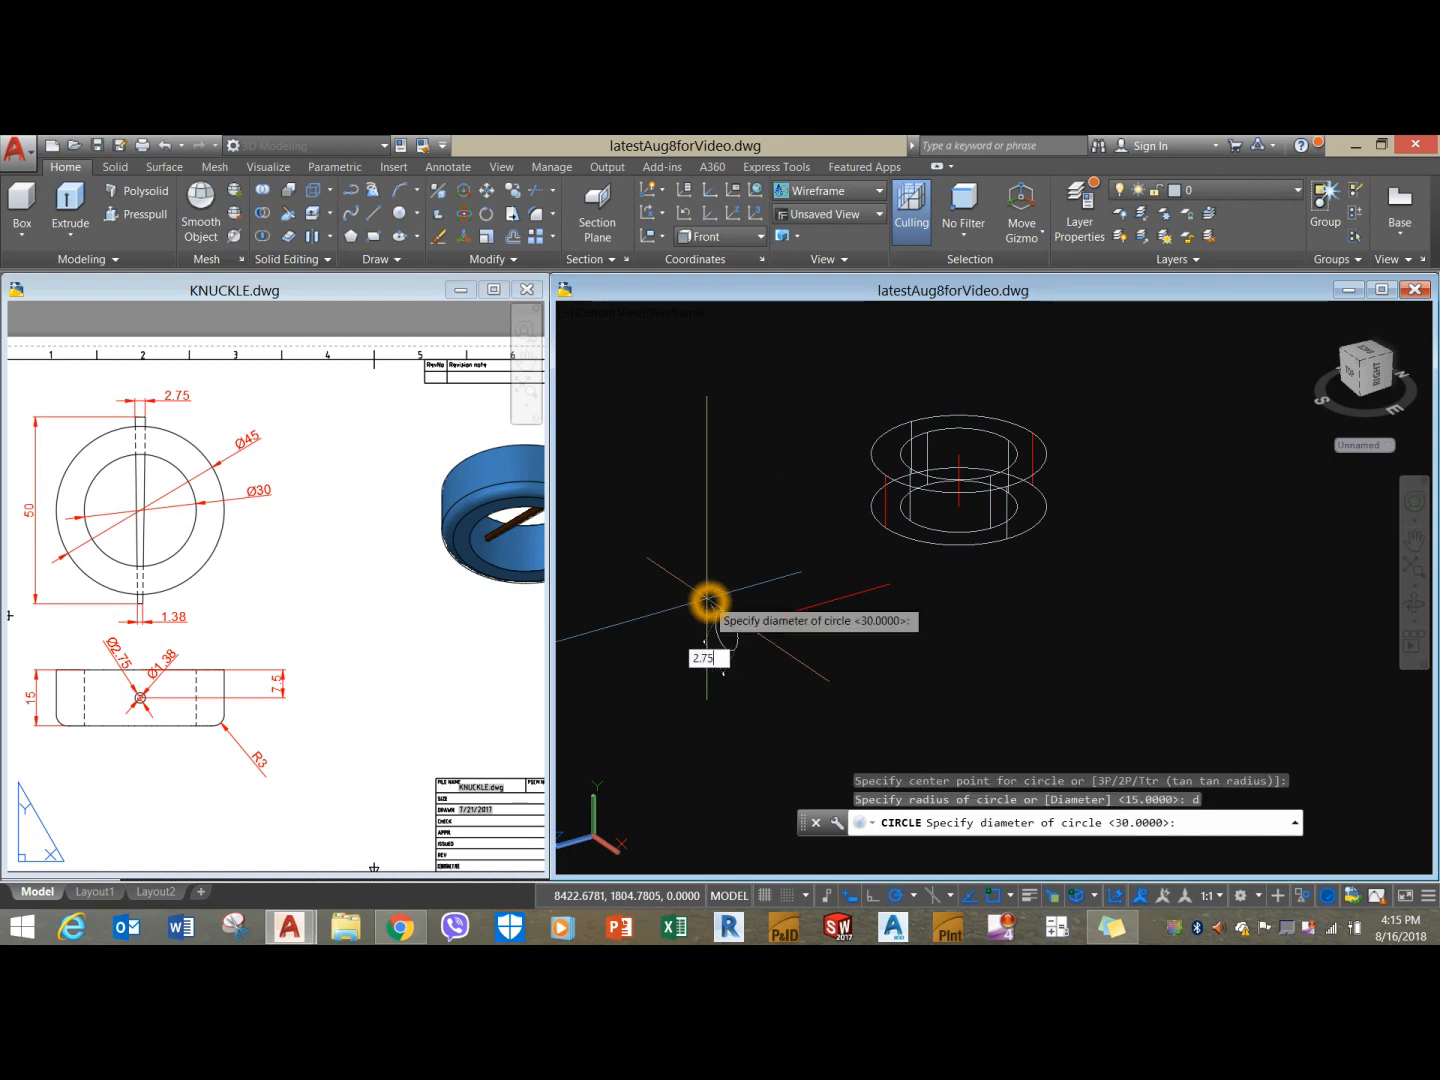
pyautogui.press('Return')
# Draw a 1.38-diameter circle centred on the far end of the 50-unit red line.
pyautogui.rightClick(697, 450)
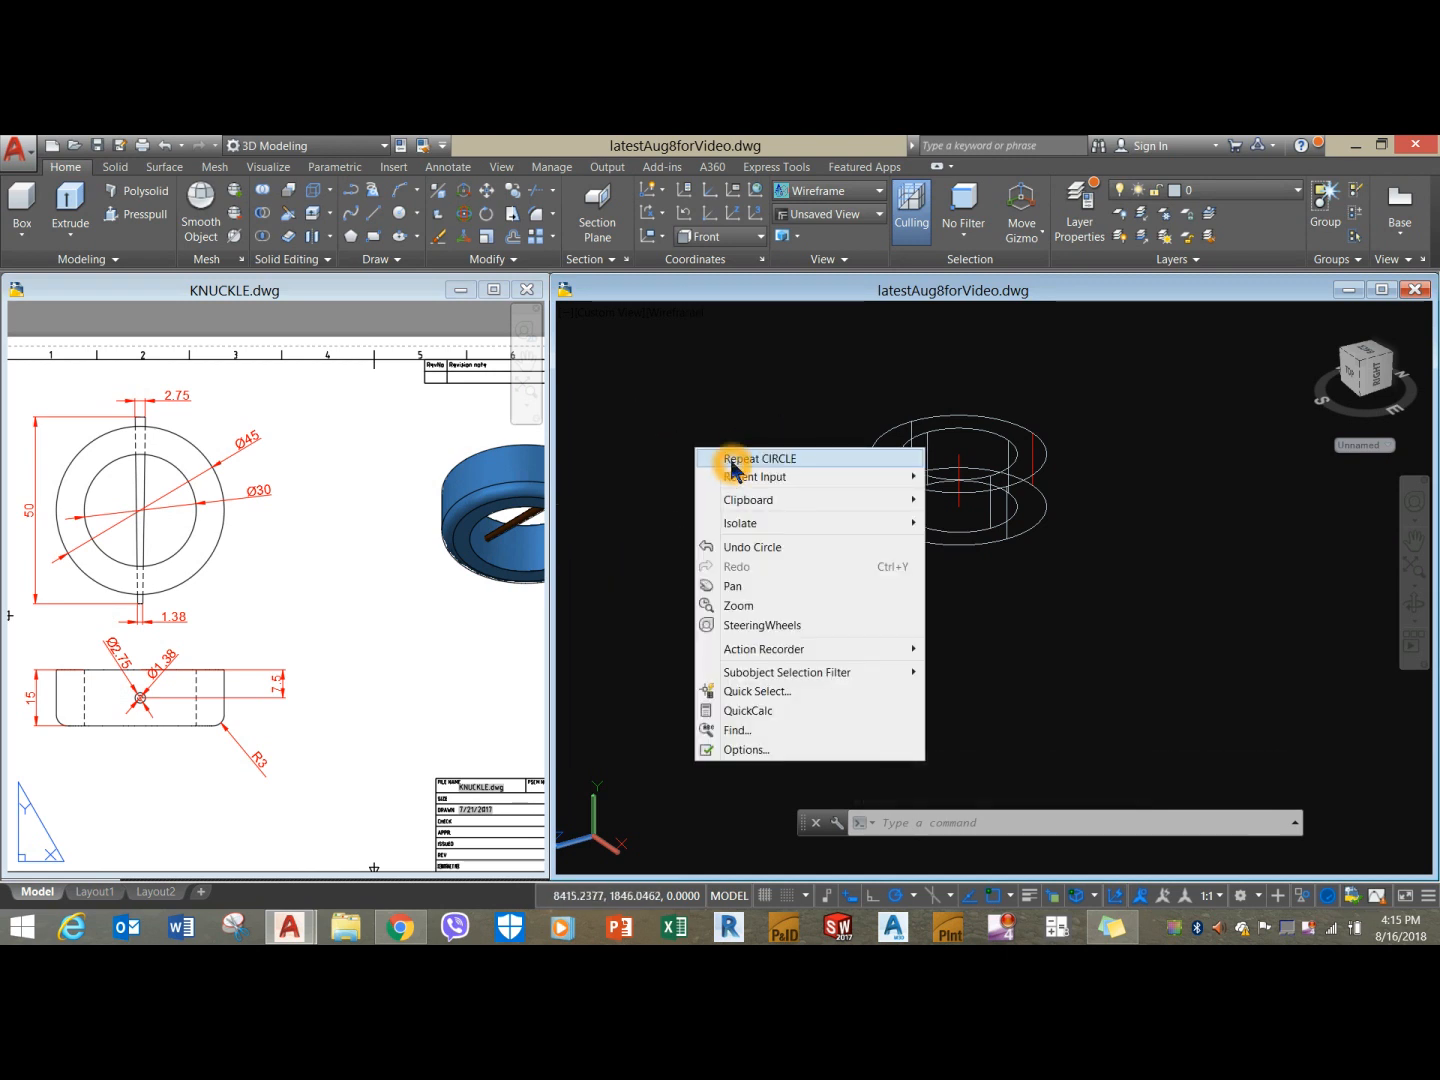
pyautogui.click(732, 460)
pyautogui.scroll(5, 820, 560)
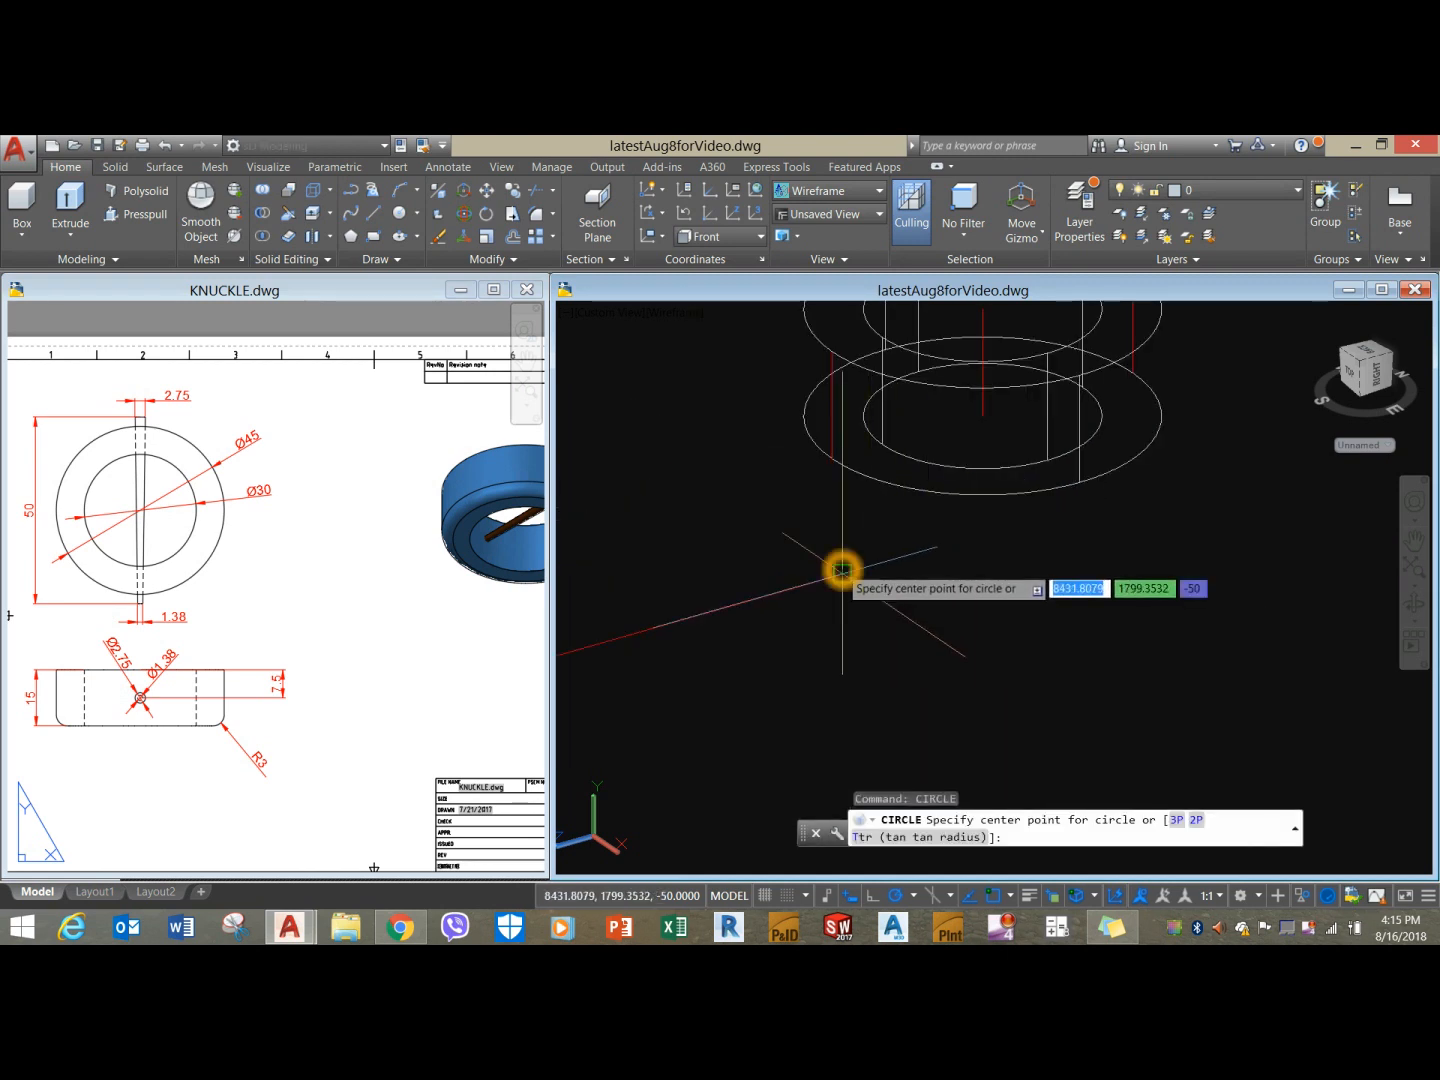
pyautogui.click(842, 569)
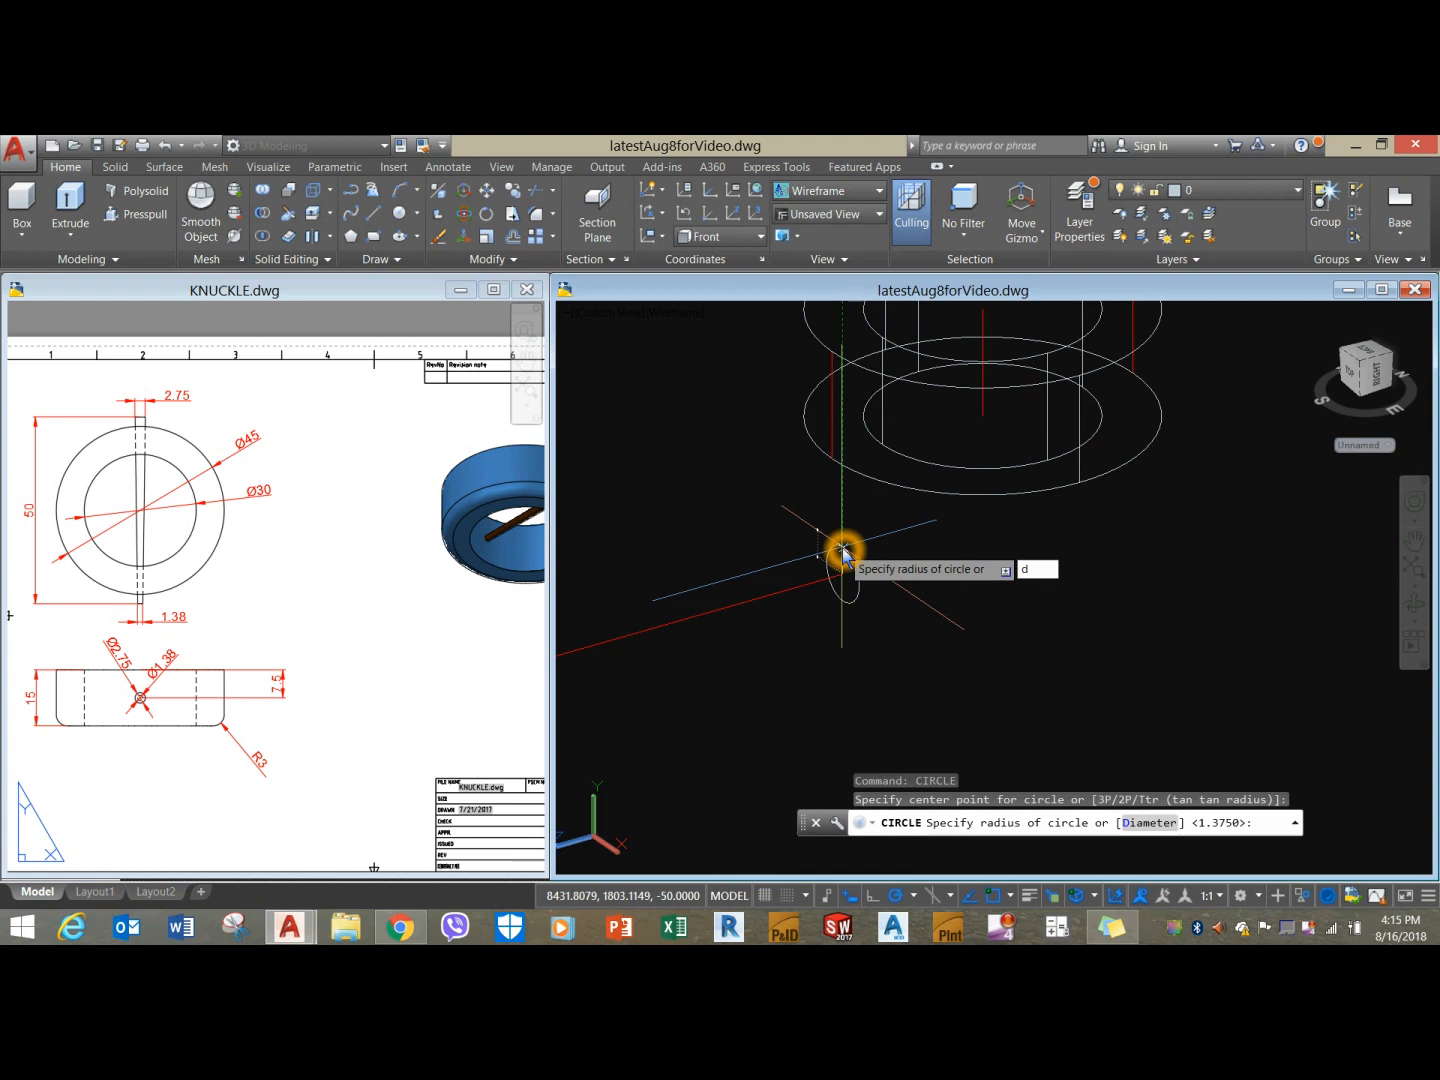
pyautogui.press('Return')
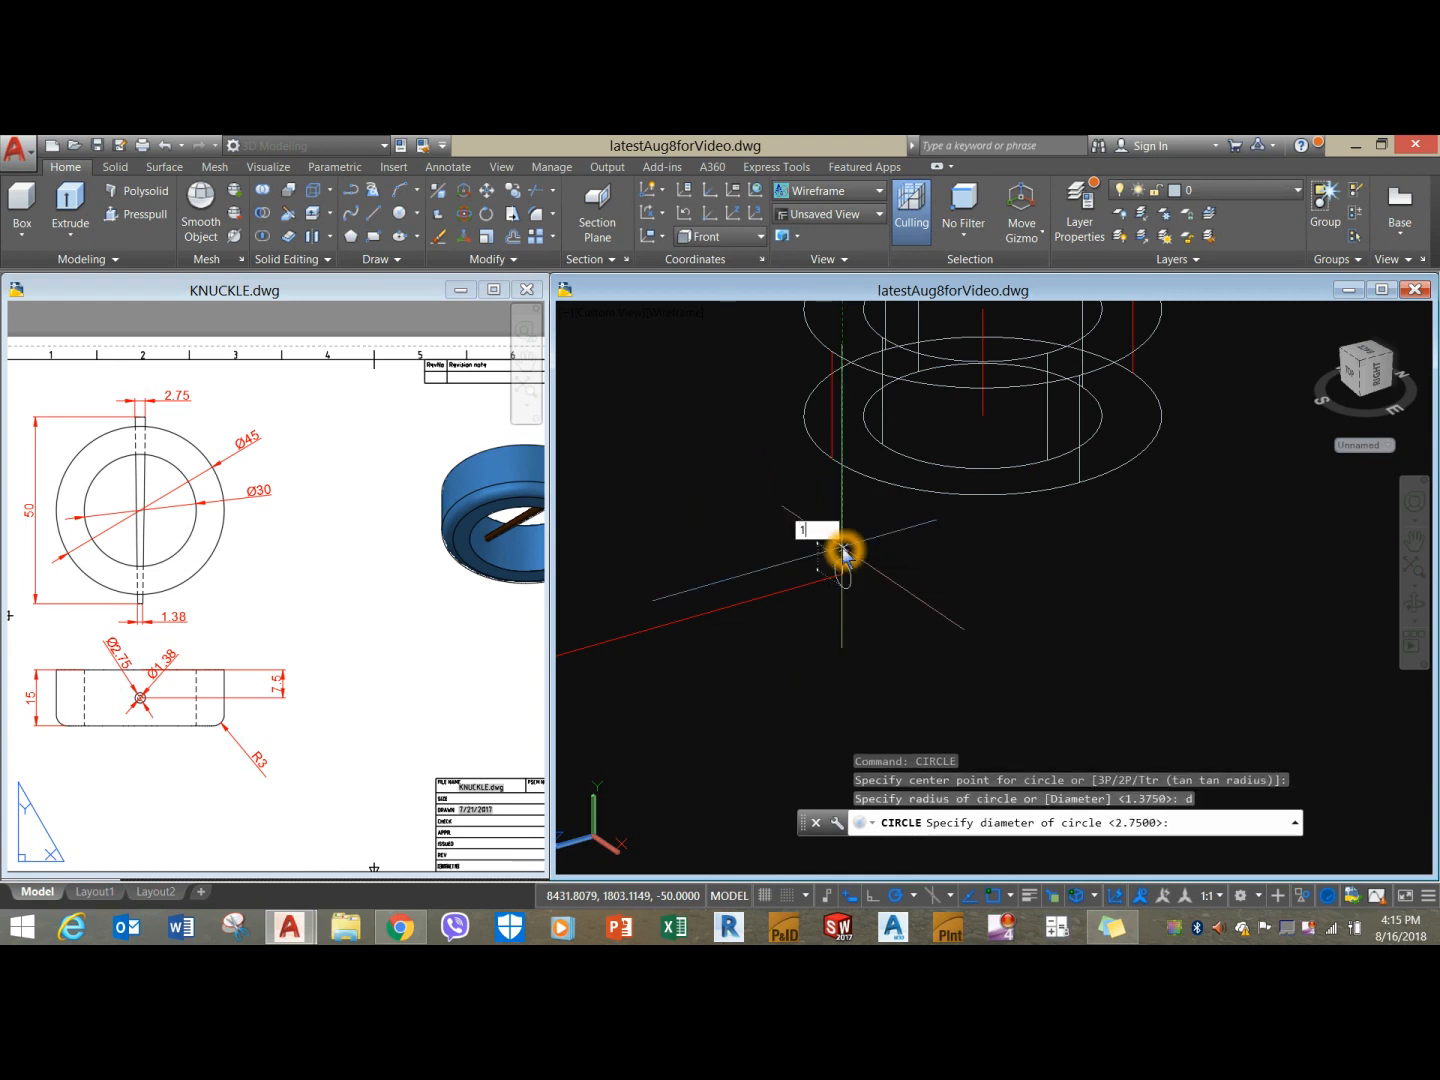
pyautogui.press('Return')
# Loft a solid taper pin from the 2.75-diameter circle to the 1.38-diameter circle using cross sections only.
pyautogui.scroll(-5, 843, 548)
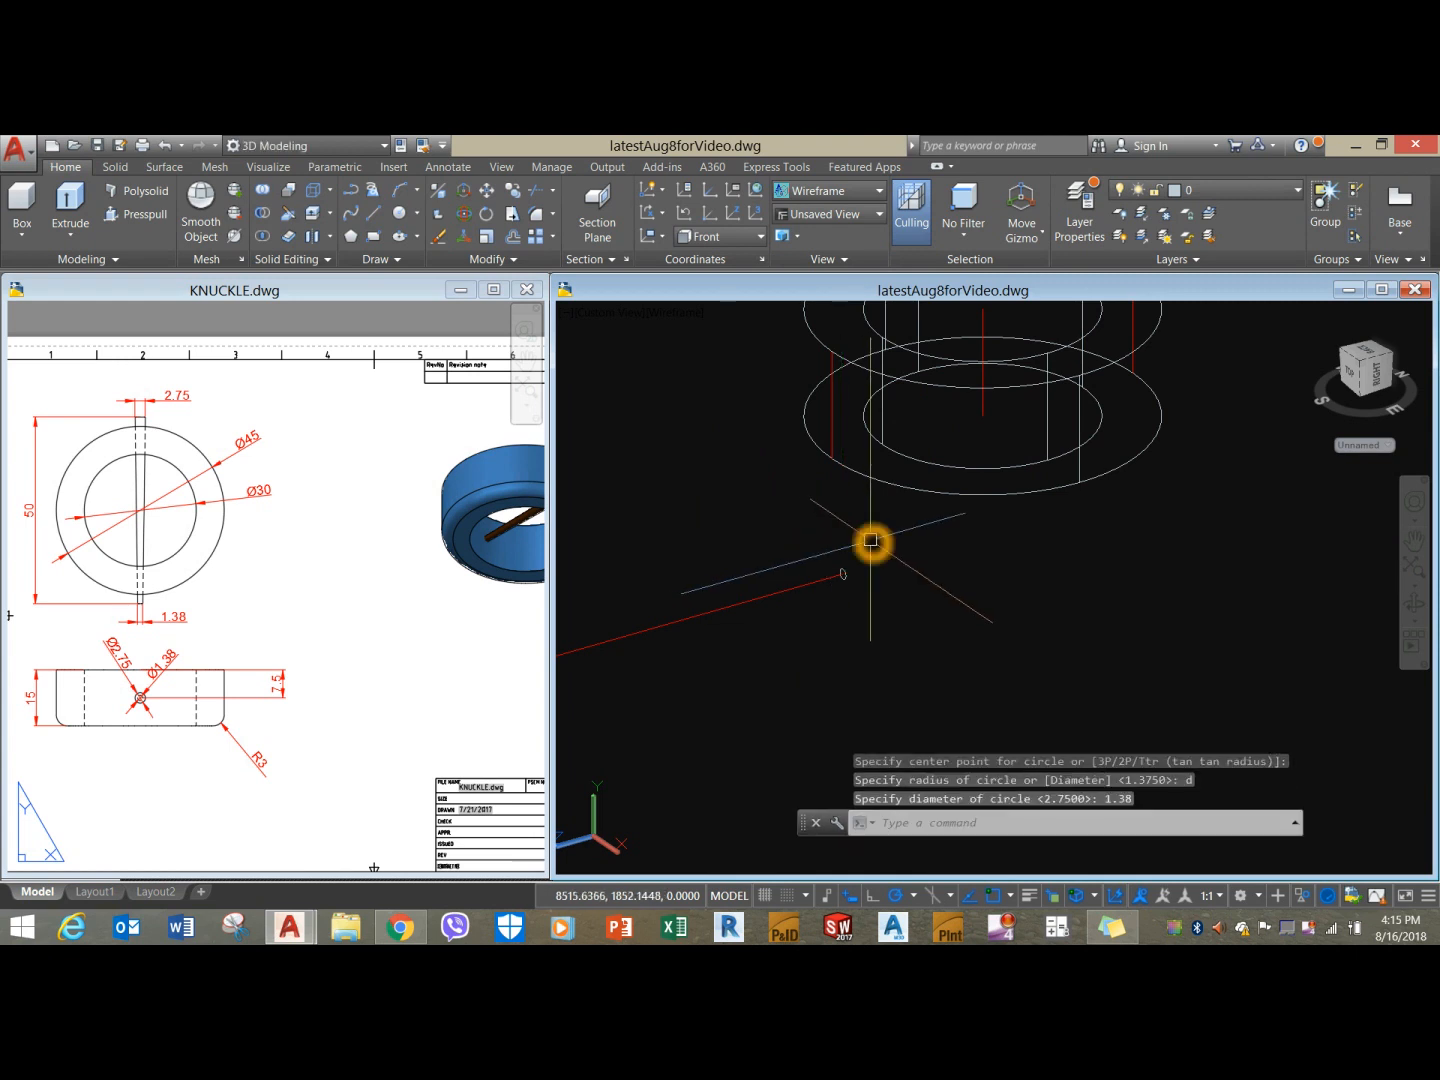
pyautogui.scroll(4, 723, 612)
pyautogui.moveTo(723, 612); pyautogui.dragTo(814, 612, button='middle')
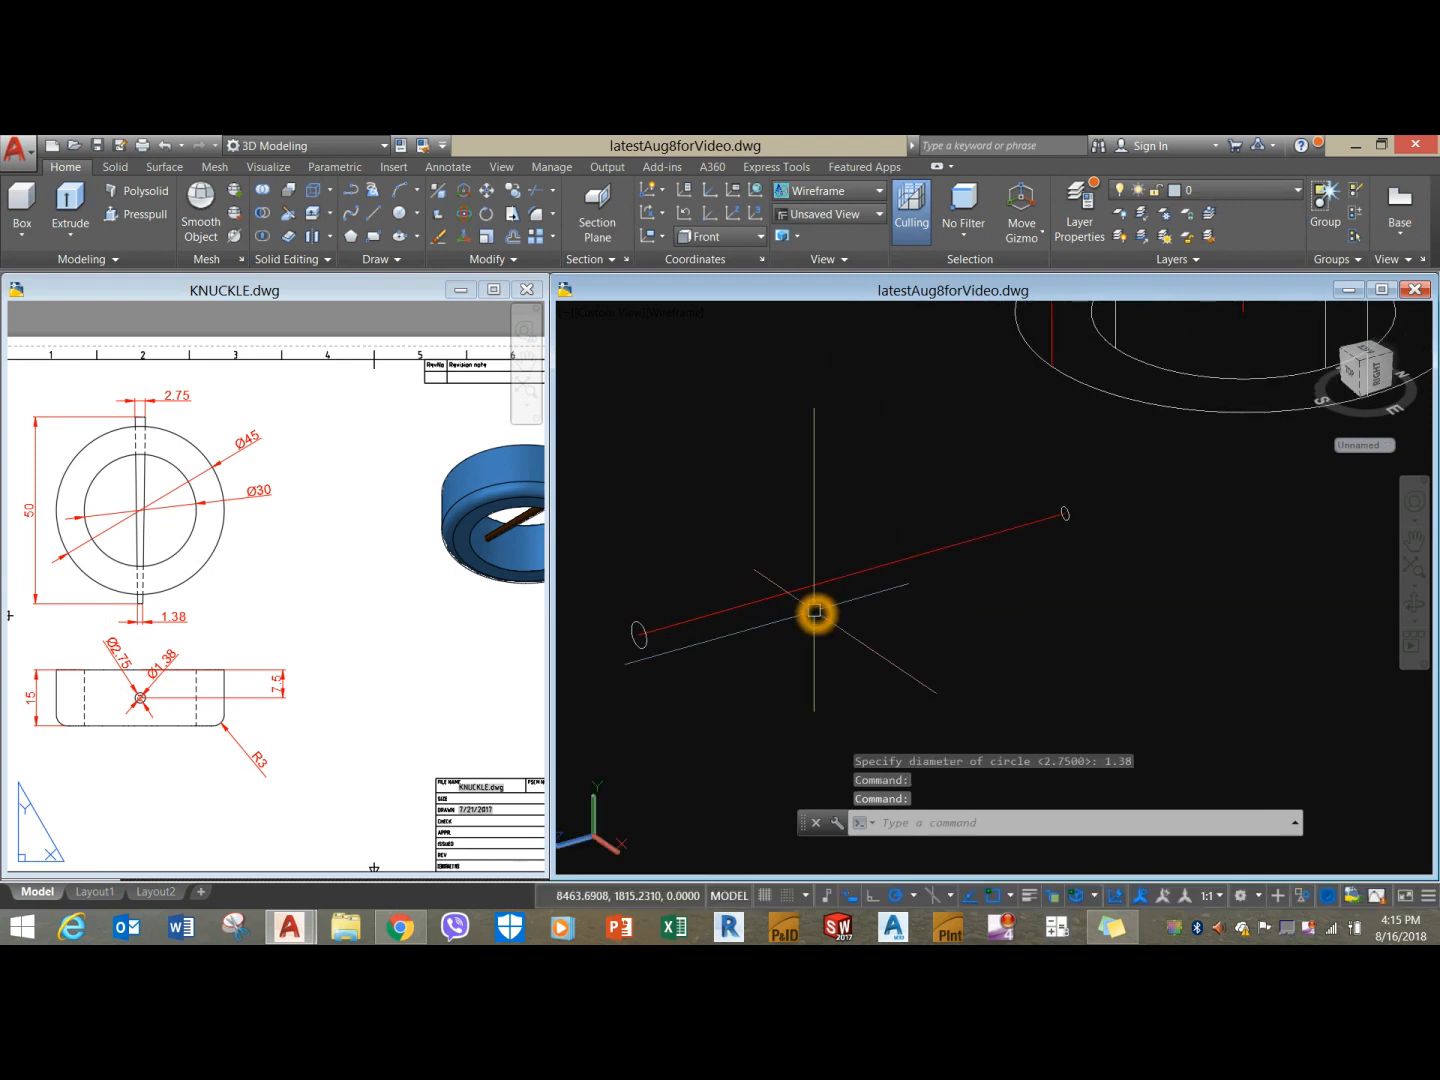
pyautogui.click(74, 244)
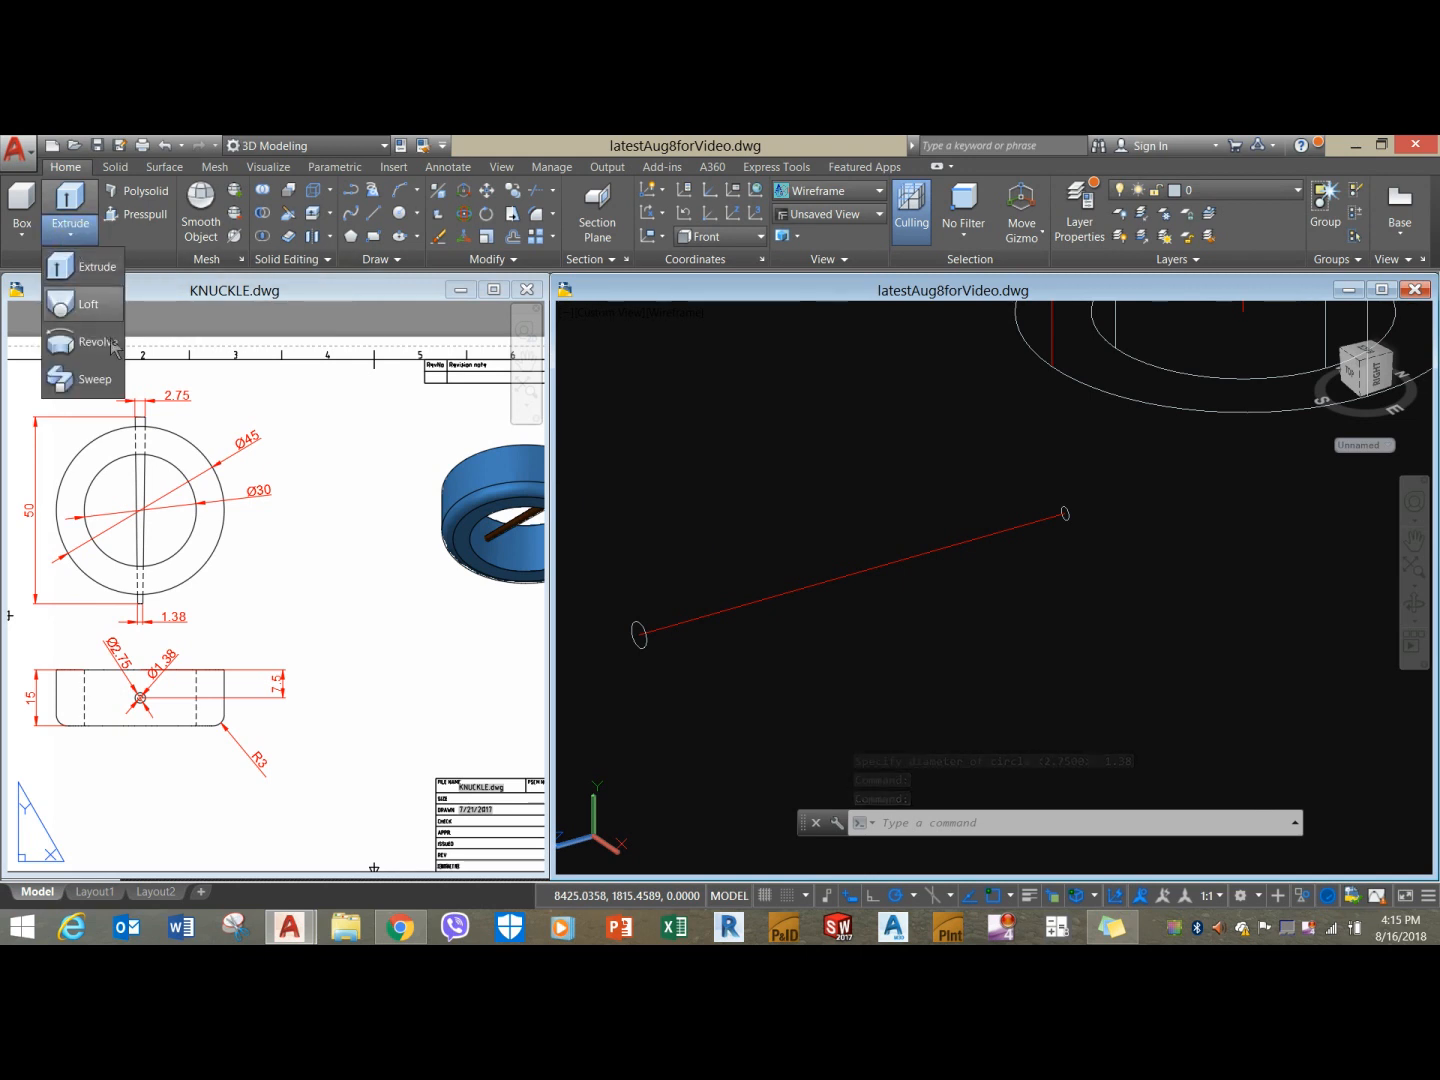
pyautogui.click(92, 308)
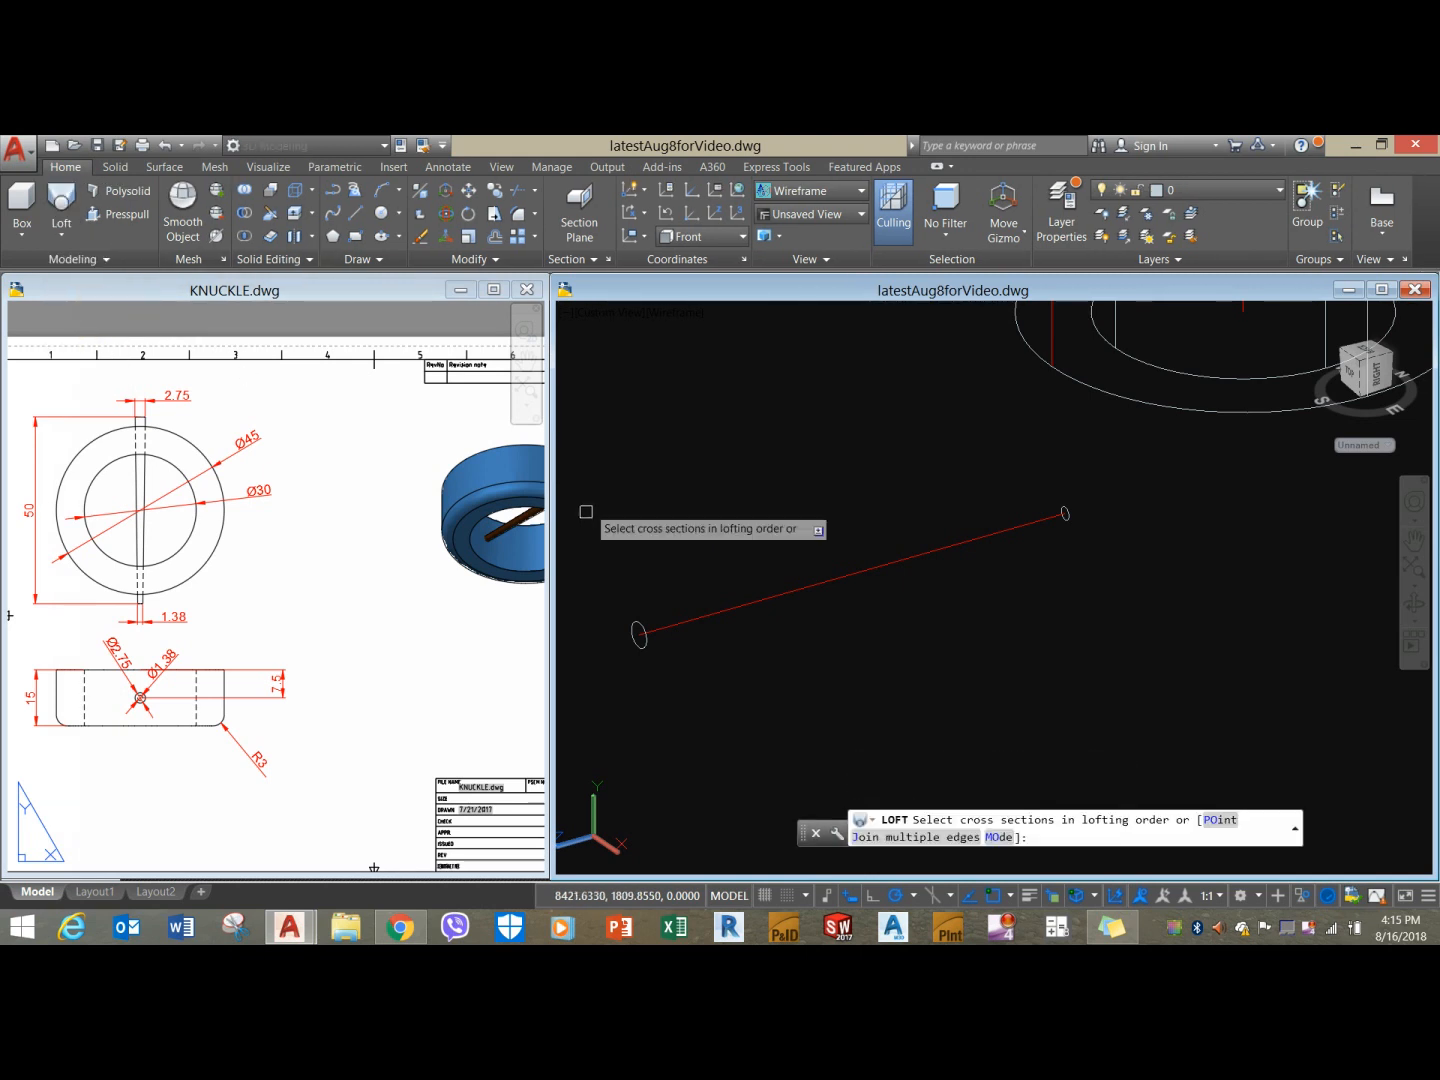
pyautogui.click(640, 638)
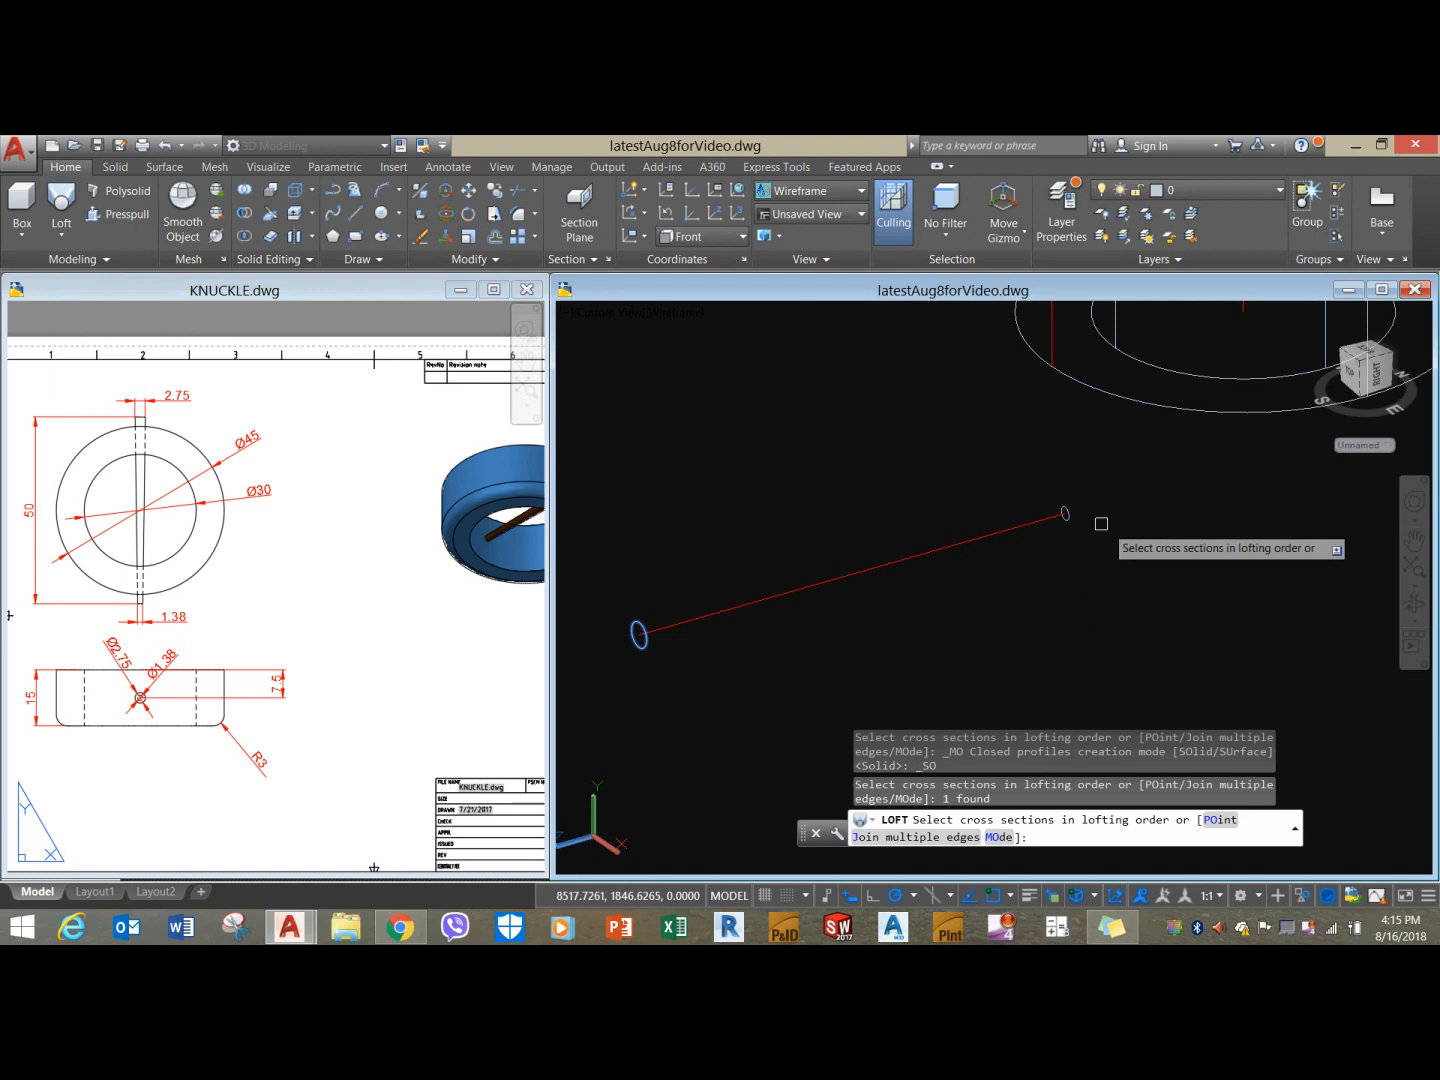
pyautogui.click(1065, 514)
pyautogui.rightClick(774, 479)
pyautogui.click(805, 488)
pyautogui.rightClick(797, 491)
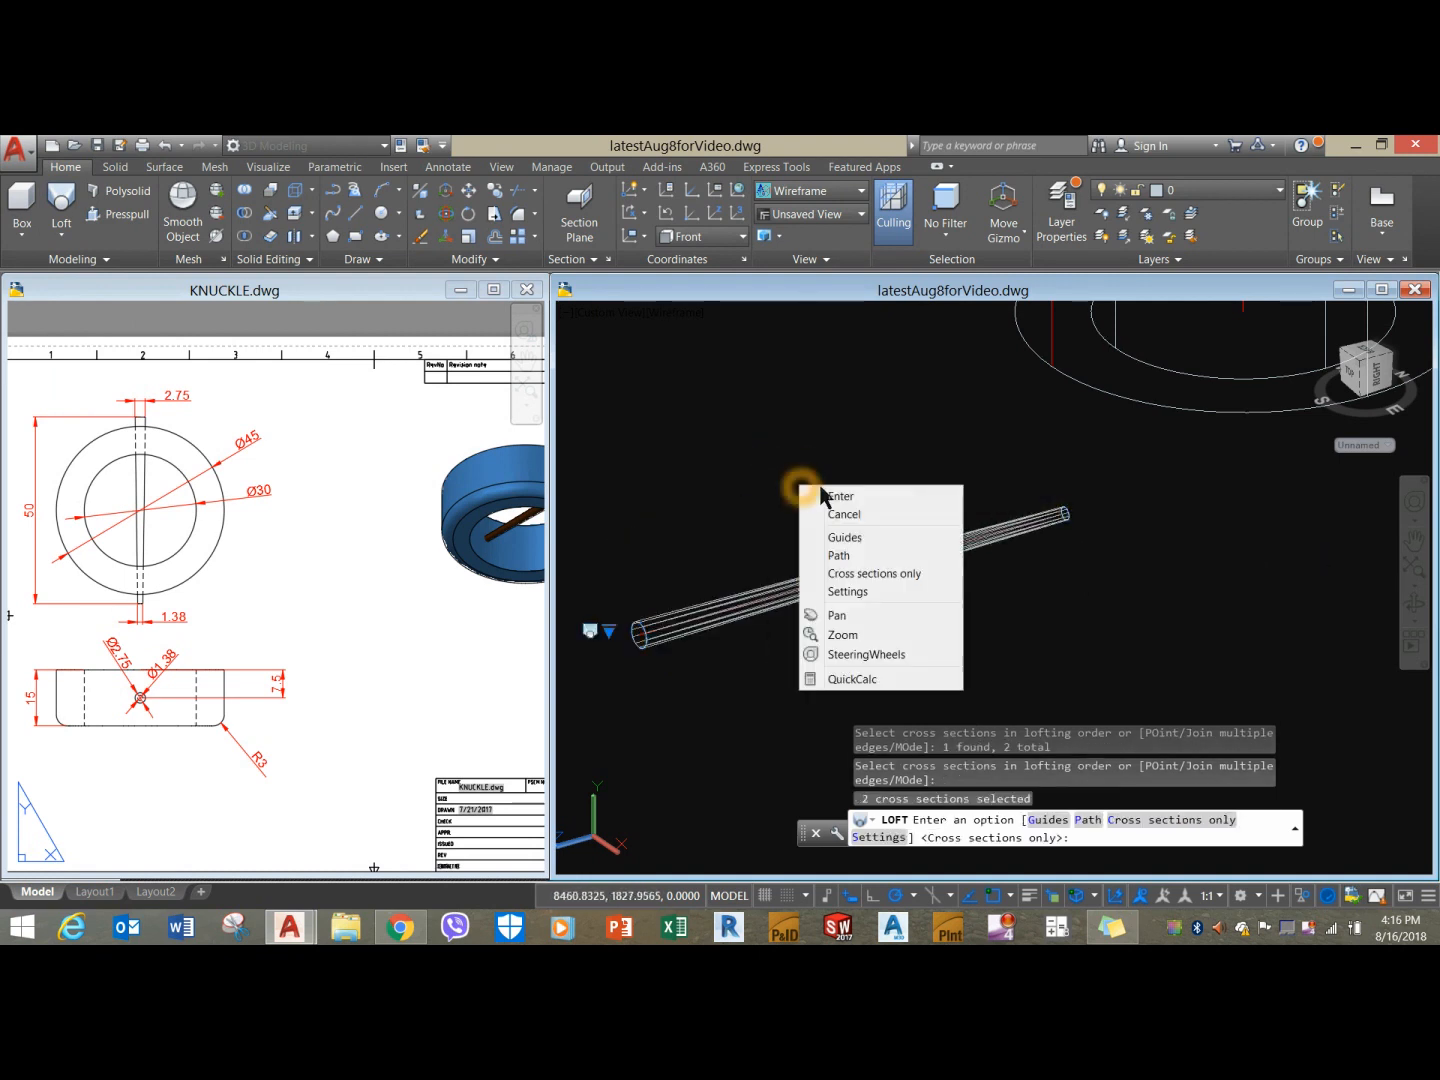
pyautogui.click(818, 492)
# Copy the taper pin with its red axis line from the centre of its large end to open space beside it.
pyautogui.scroll(-2, 762, 578)
pyautogui.moveTo(775, 578); pyautogui.dragTo(764, 590, button='middle')
pyautogui.scroll(3, 733, 609)
pyautogui.click(742, 646)
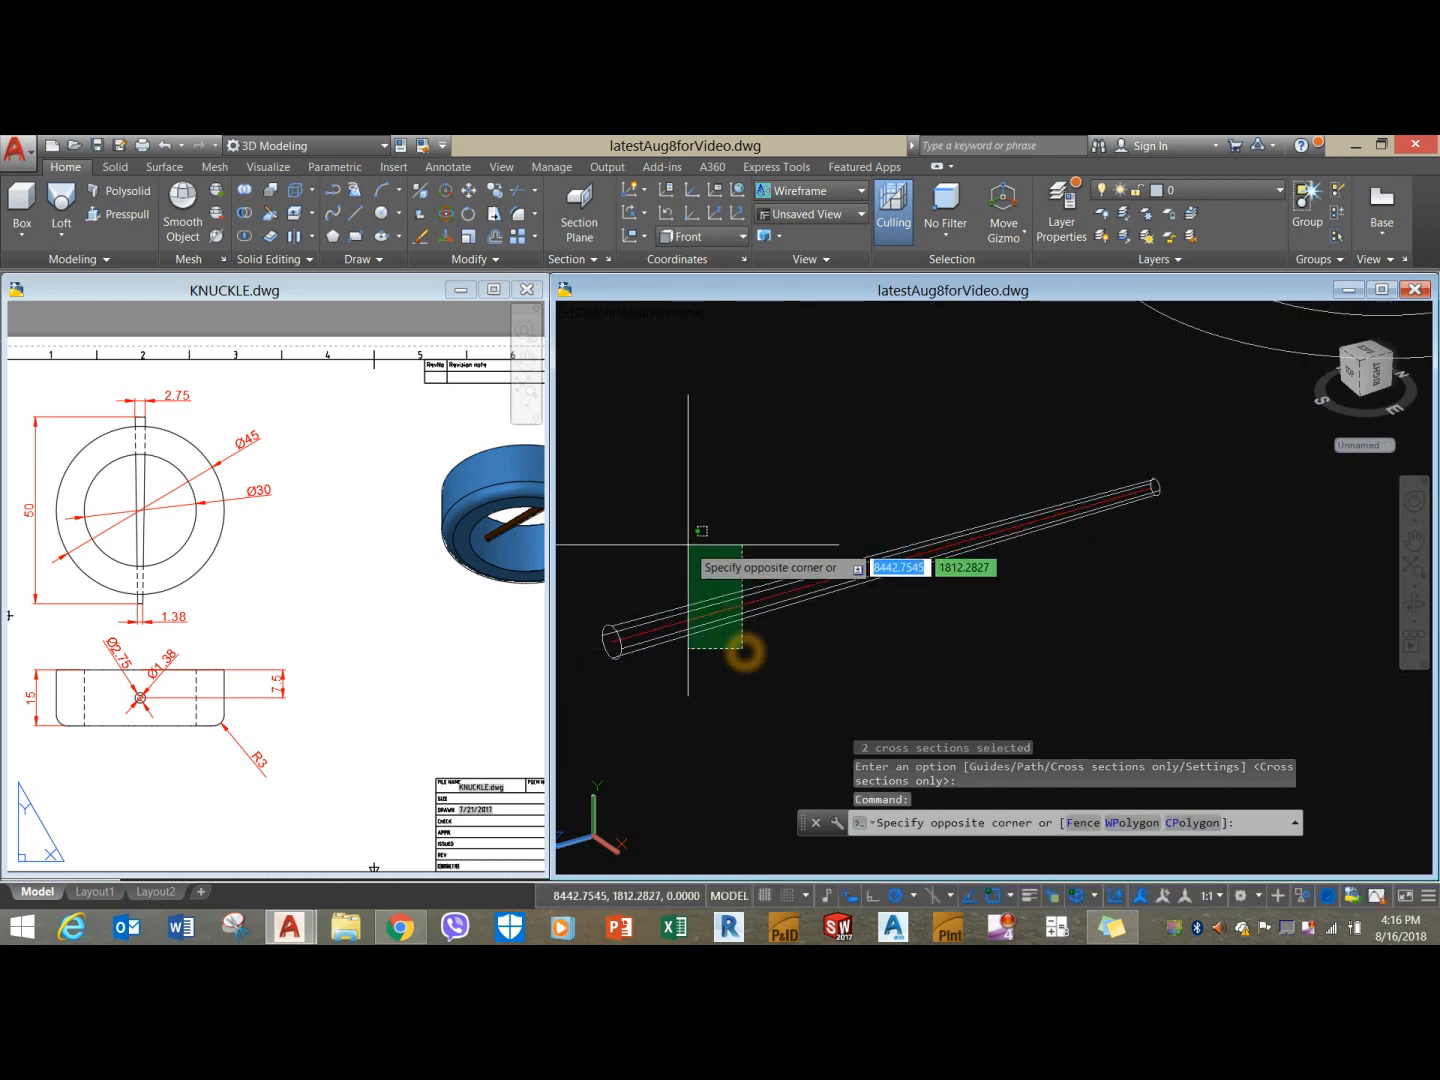
pyautogui.click(691, 527)
pyautogui.scroll(-3, 679, 460)
pyautogui.rightClick(679, 460)
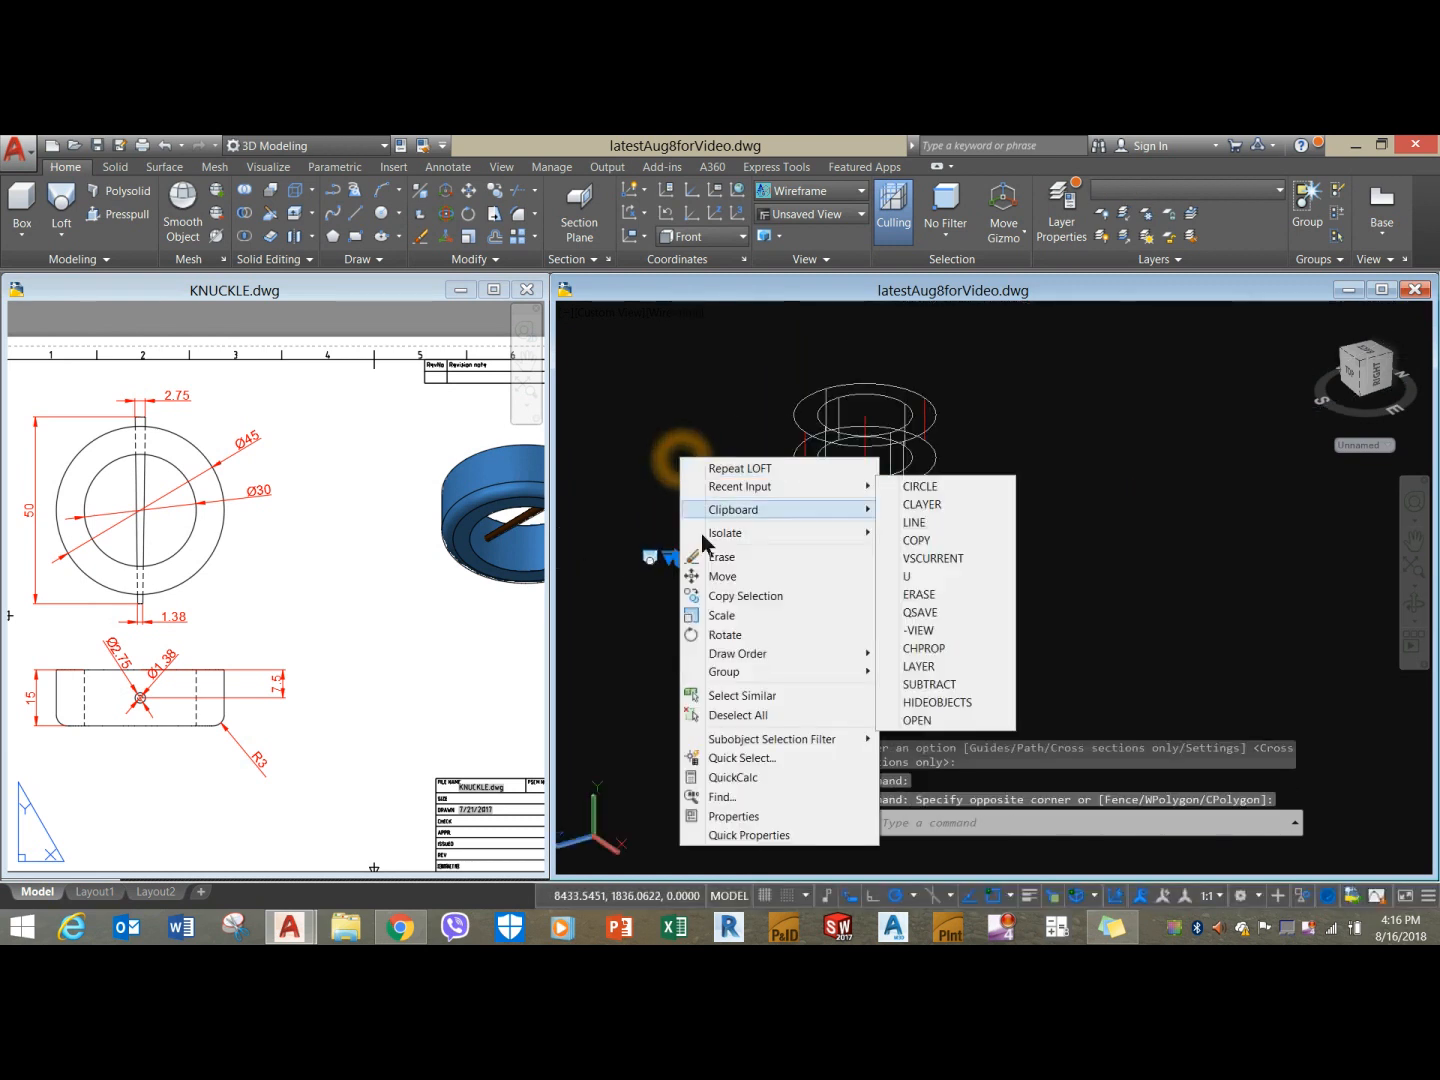
pyautogui.click(720, 597)
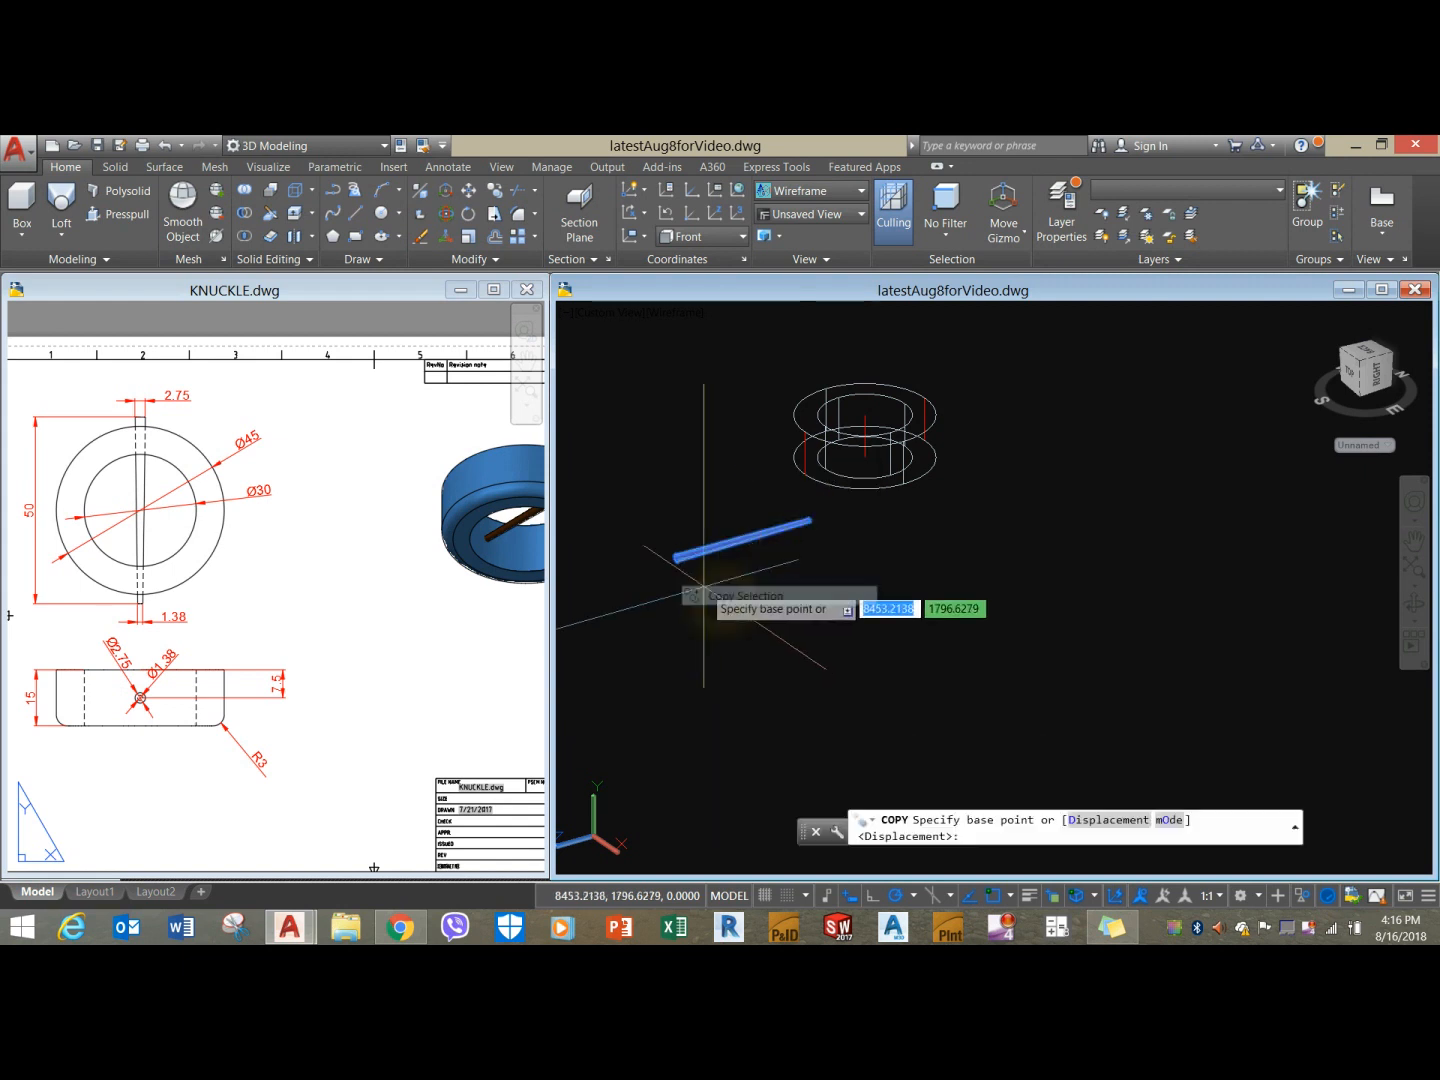
pyautogui.scroll(3, 684, 574)
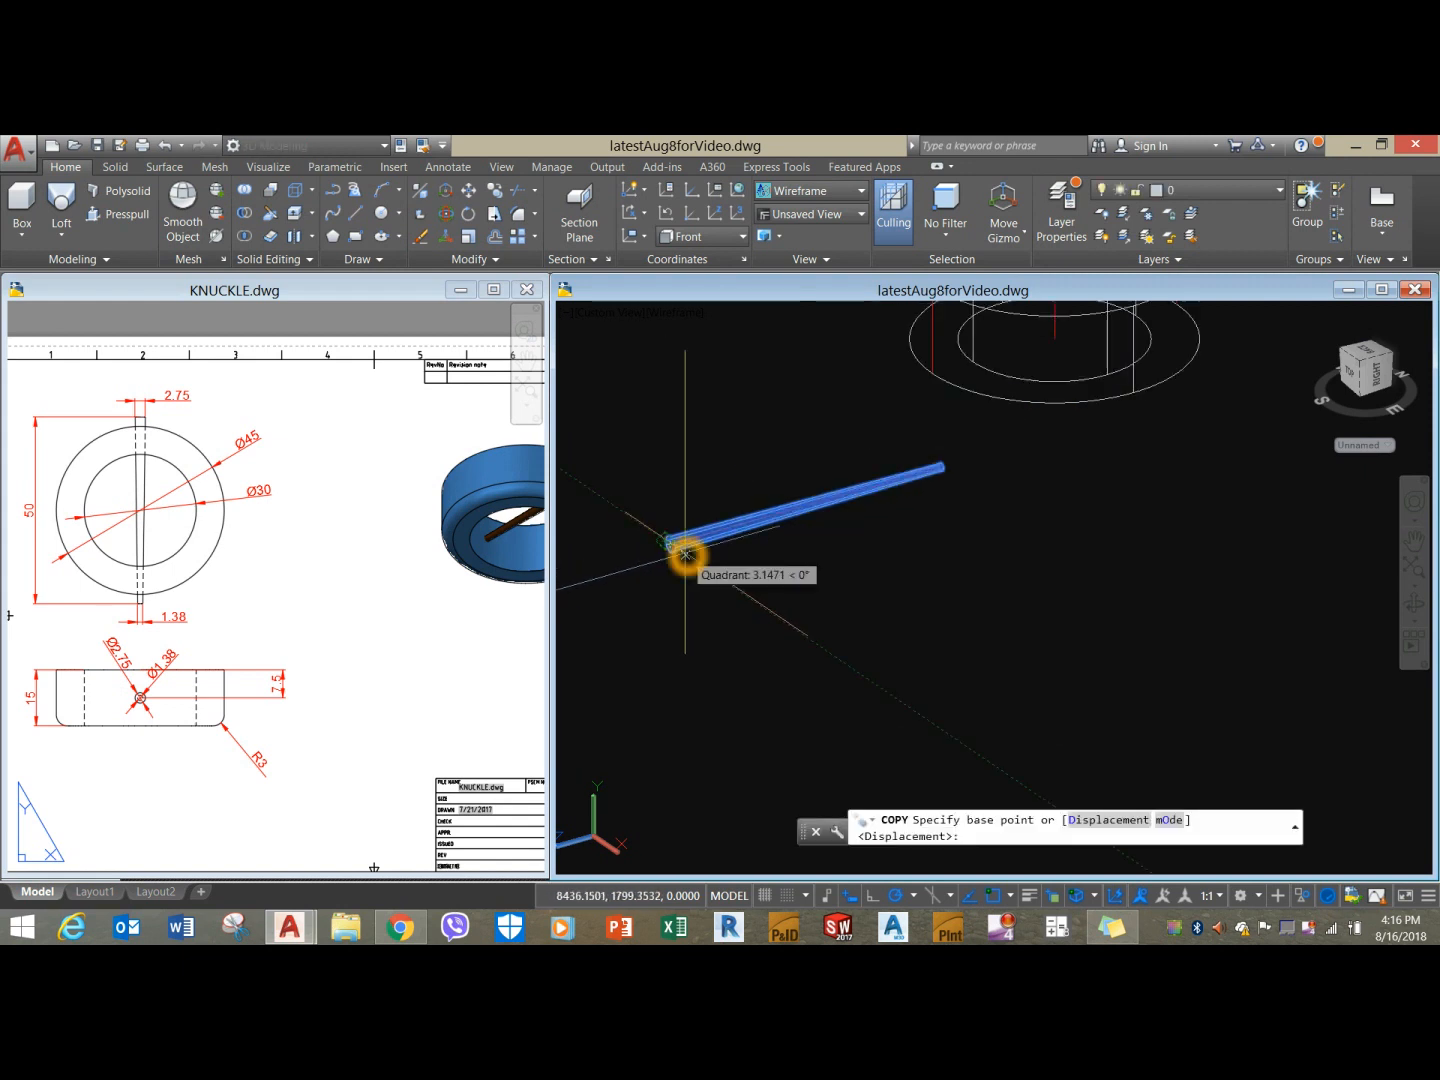
pyautogui.scroll(3, 684, 551)
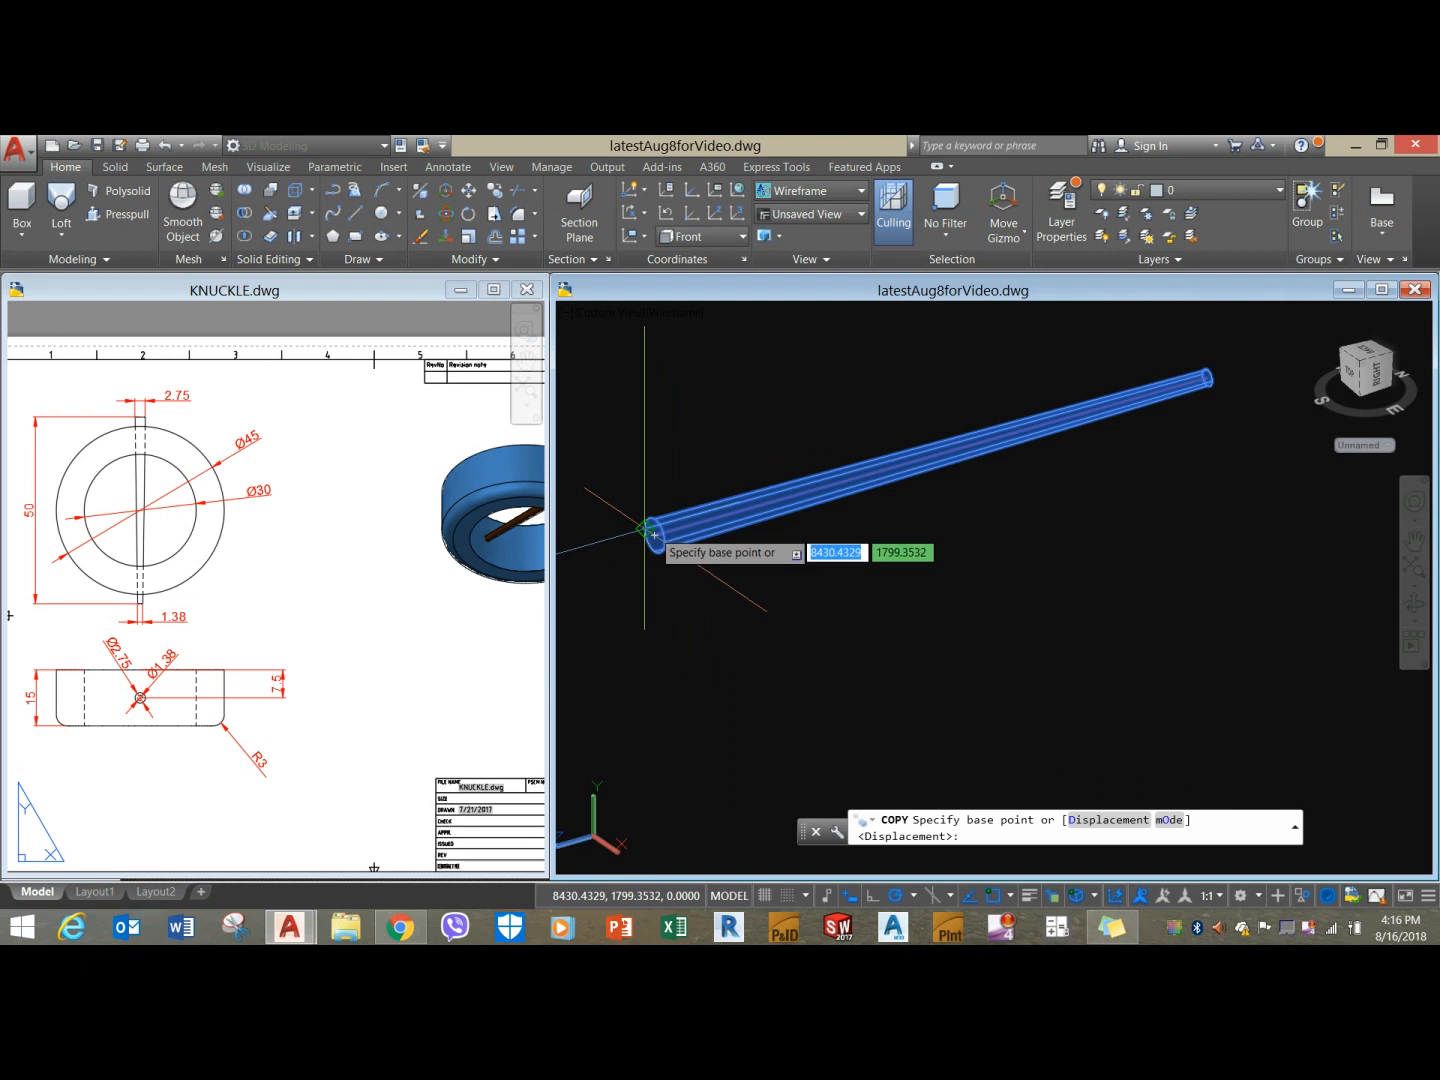
pyautogui.click(656, 535)
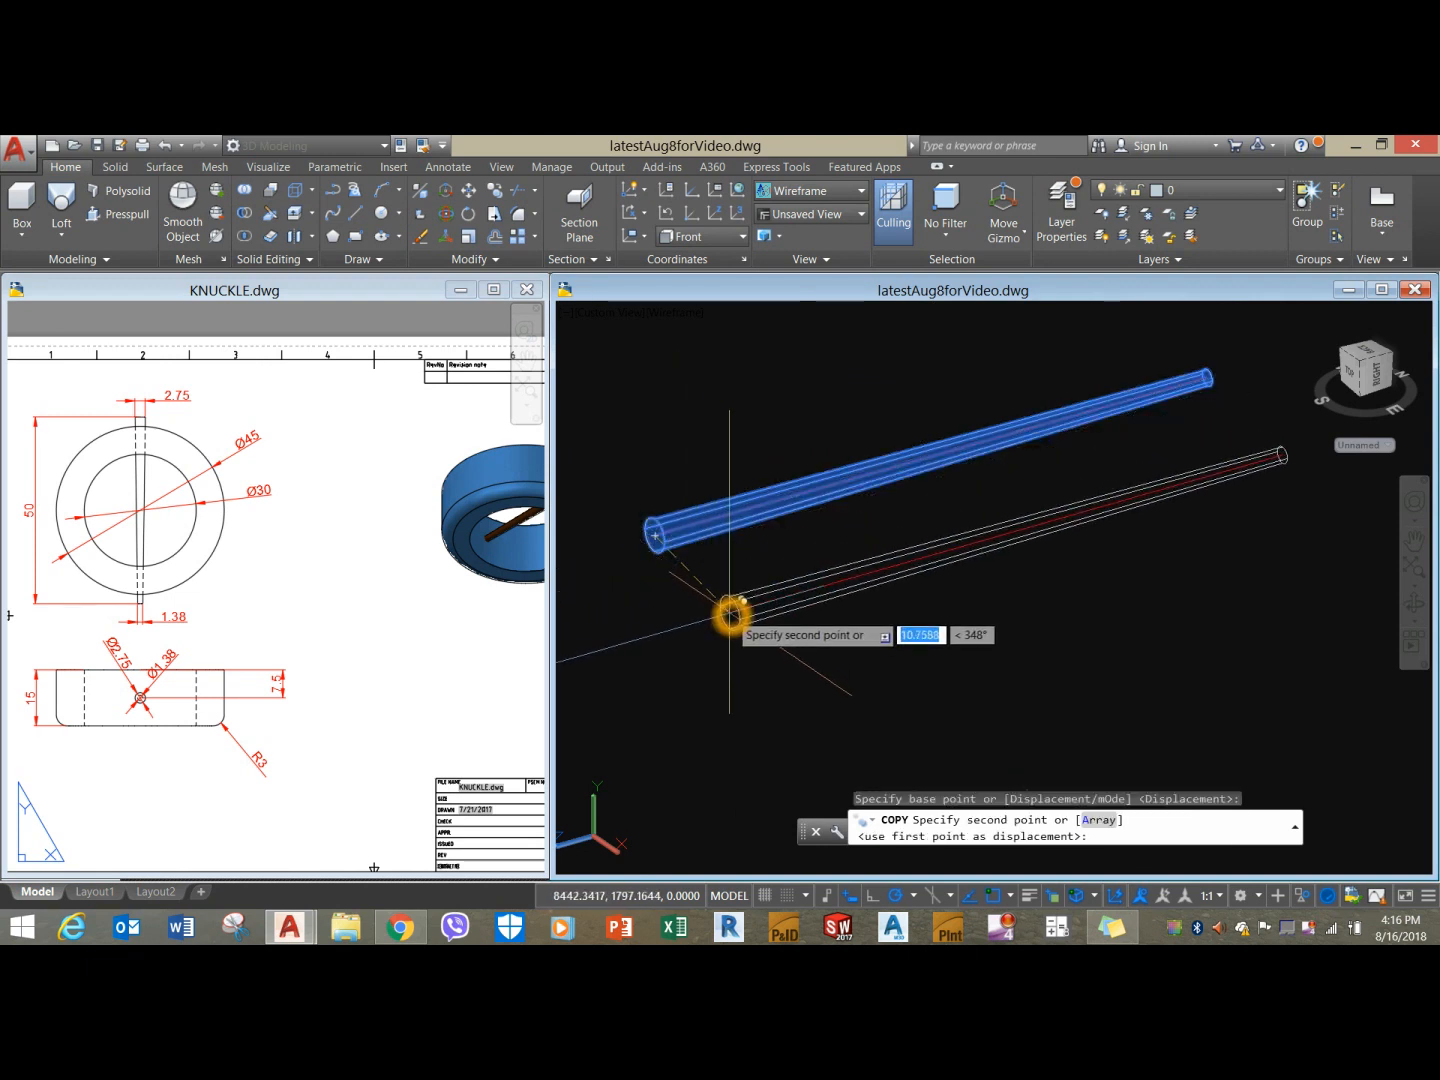
pyautogui.click(772, 608)
# Place a second copy of the taper pin and axis line farther away from the original and end the copying.
pyautogui.scroll(-5, 880, 625)
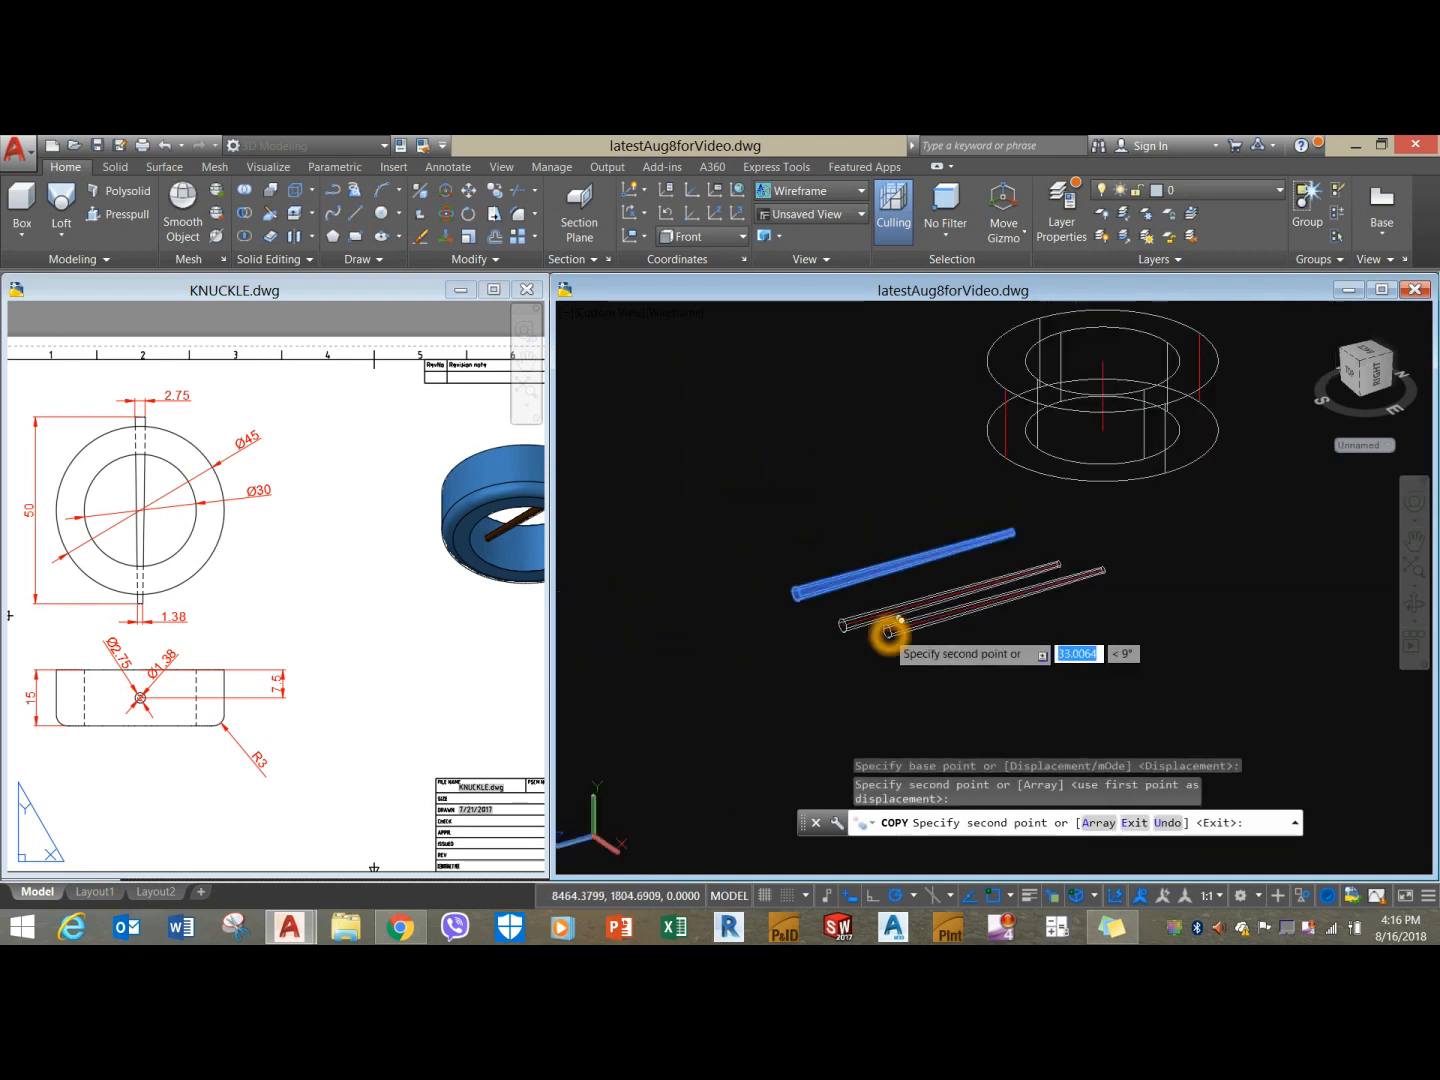
pyautogui.moveTo(890, 633); pyautogui.dragTo(762, 556, button='middle')
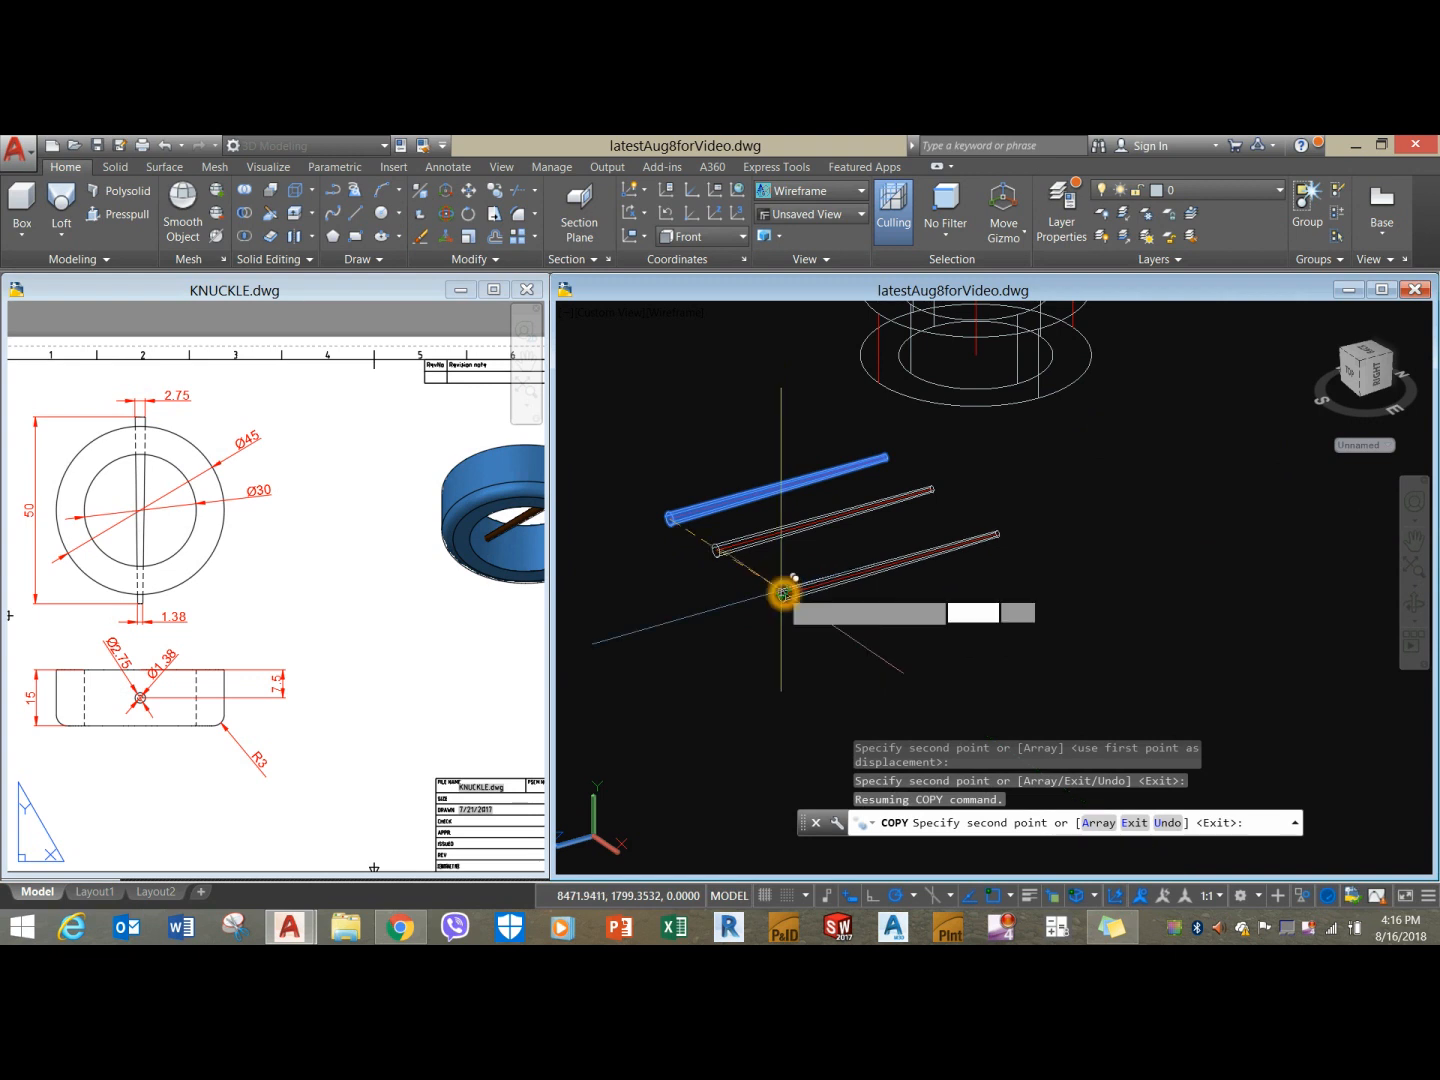
pyautogui.rightClick(1035, 482)
pyautogui.click(1080, 655)
pyautogui.moveTo(768, 517); pyautogui.dragTo(714, 593)
pyautogui.press('Escape')
# Move the original taper pin and its axis line from the axis midpoint to the midpoint of the collar's central red line.
pyautogui.middleClick(804, 585)
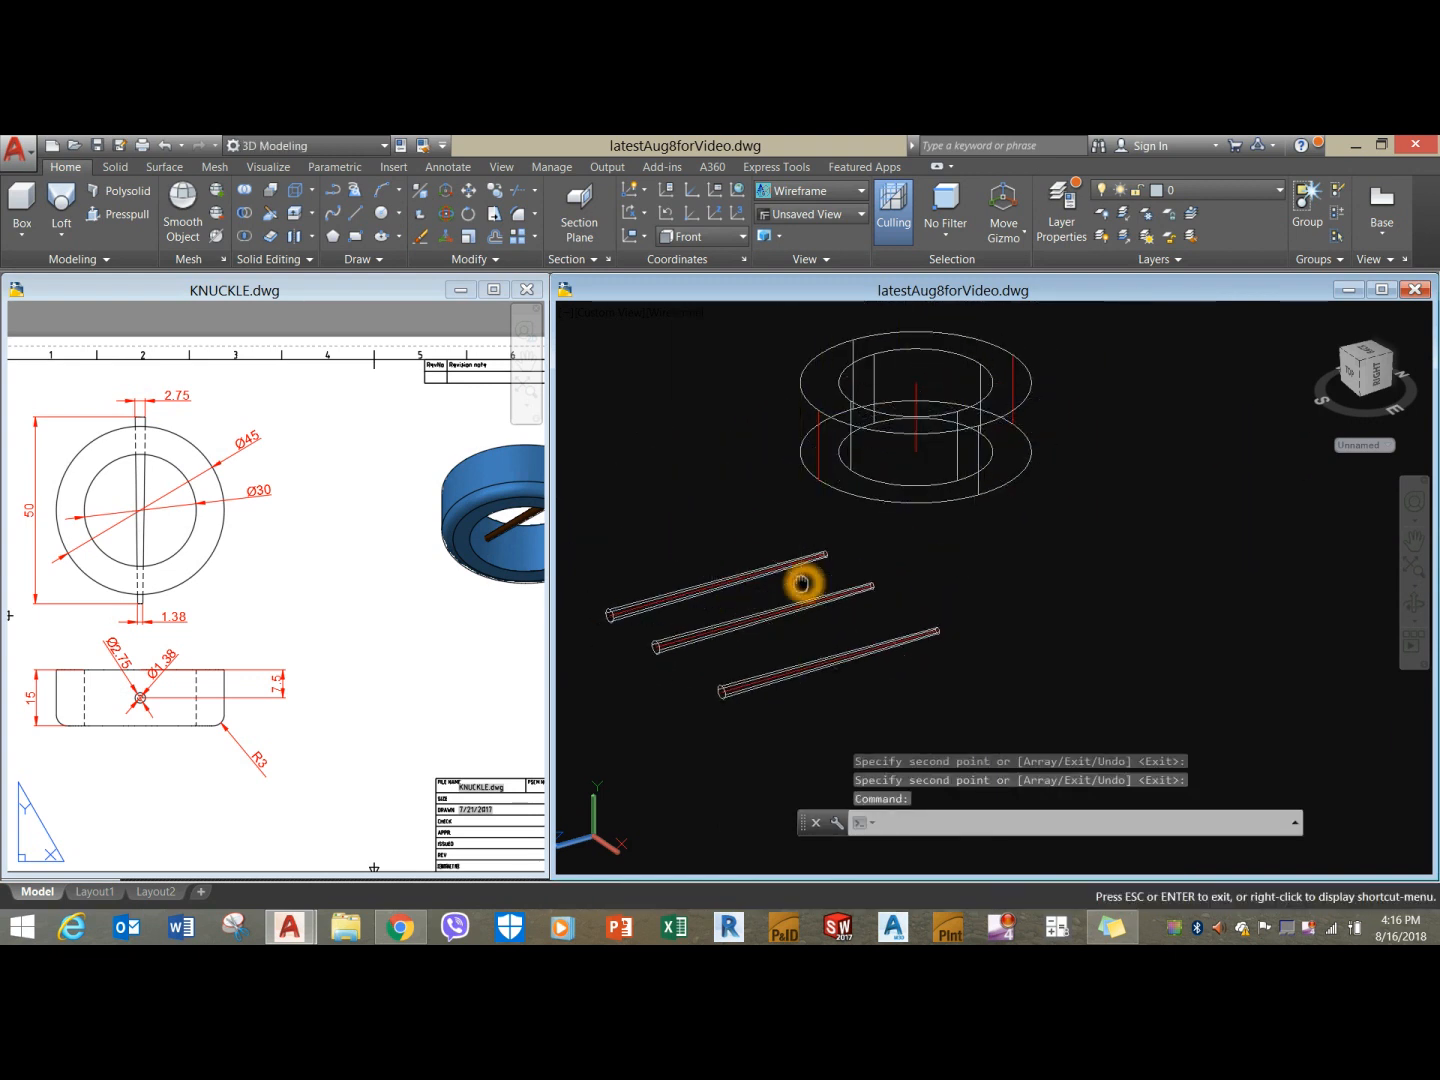
pyautogui.scroll(2, 698, 605)
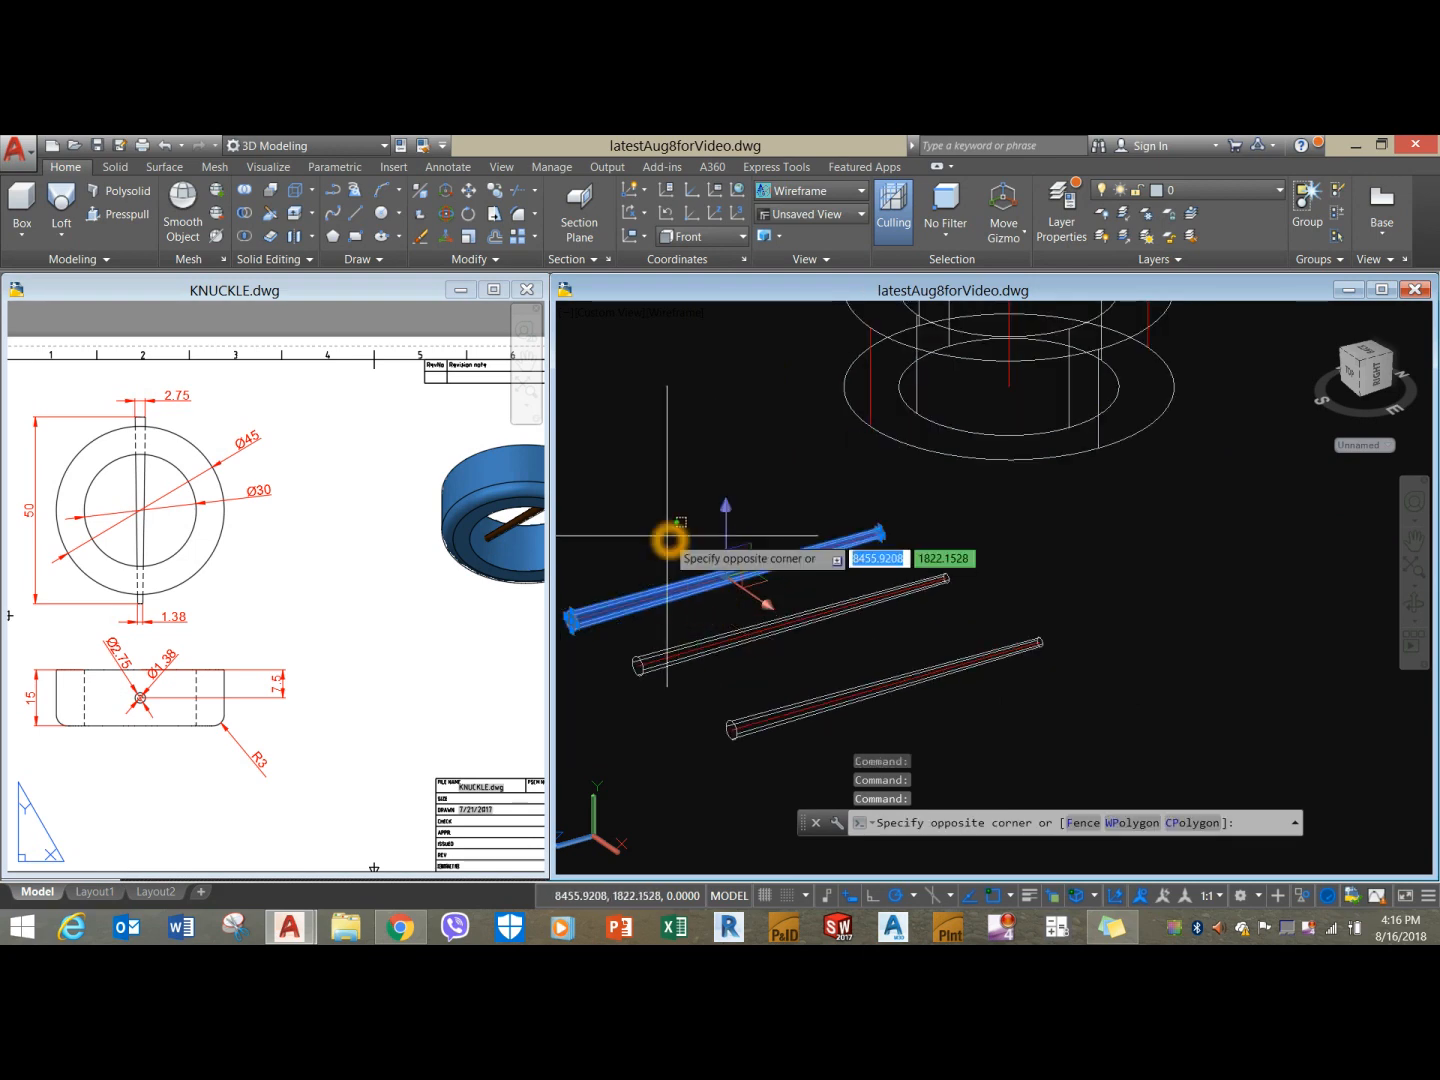
pyautogui.scroll(-2, 669, 540)
pyautogui.scroll(3, 597, 565)
pyautogui.rightClick(645, 408)
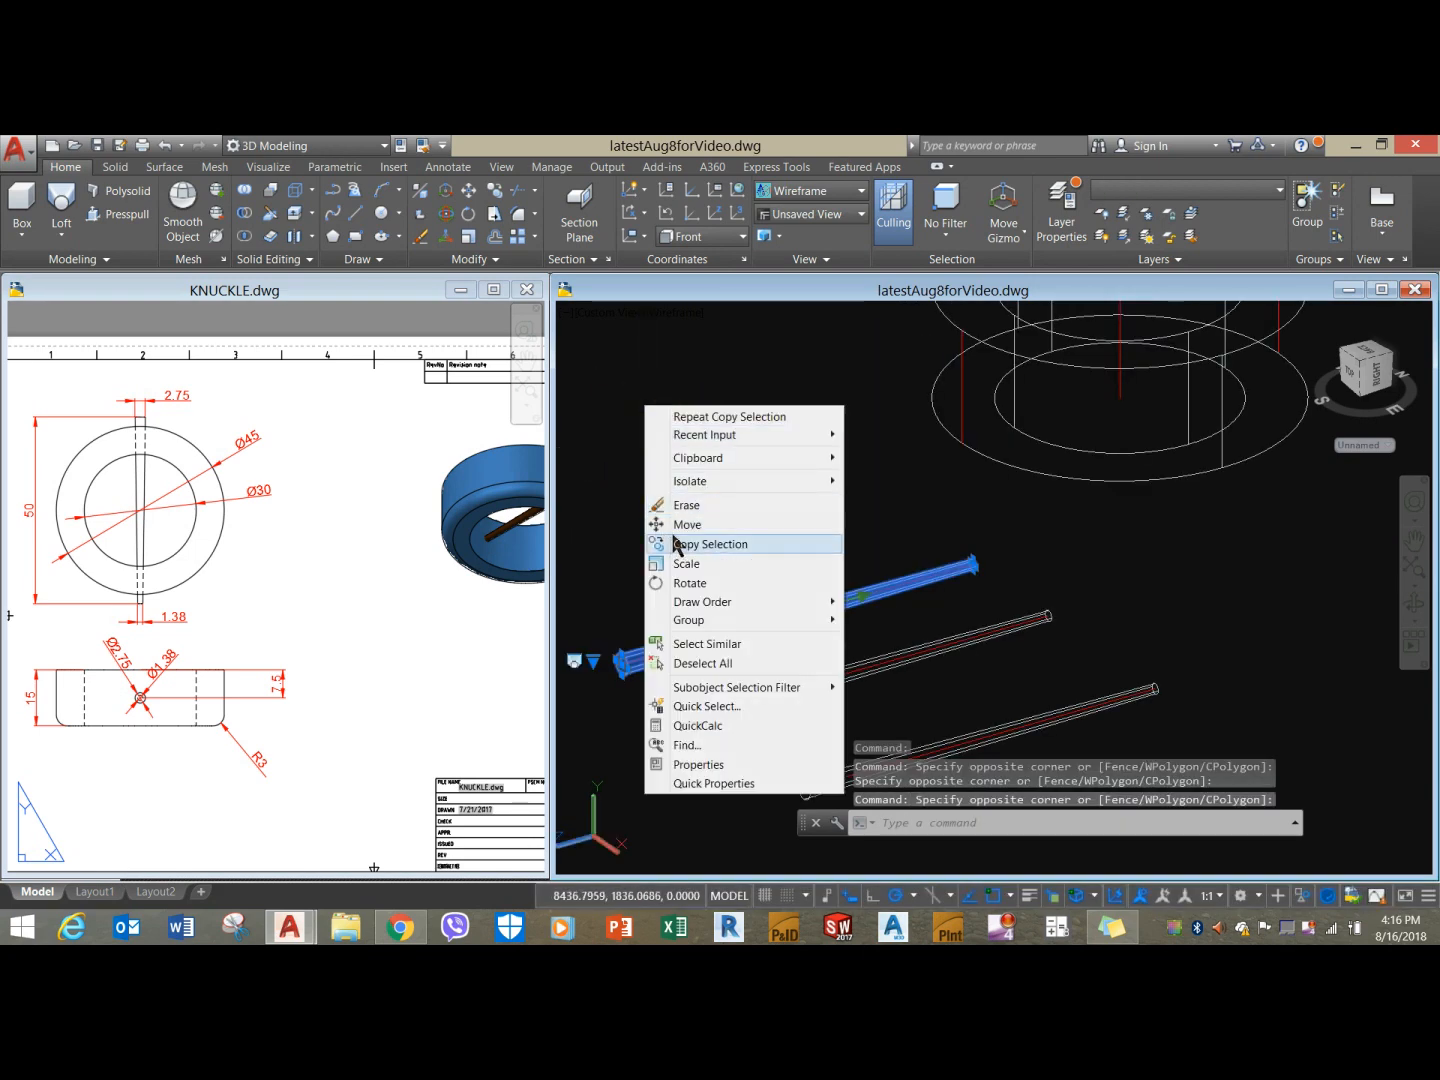
pyautogui.click(683, 525)
pyautogui.scroll(3, 841, 561)
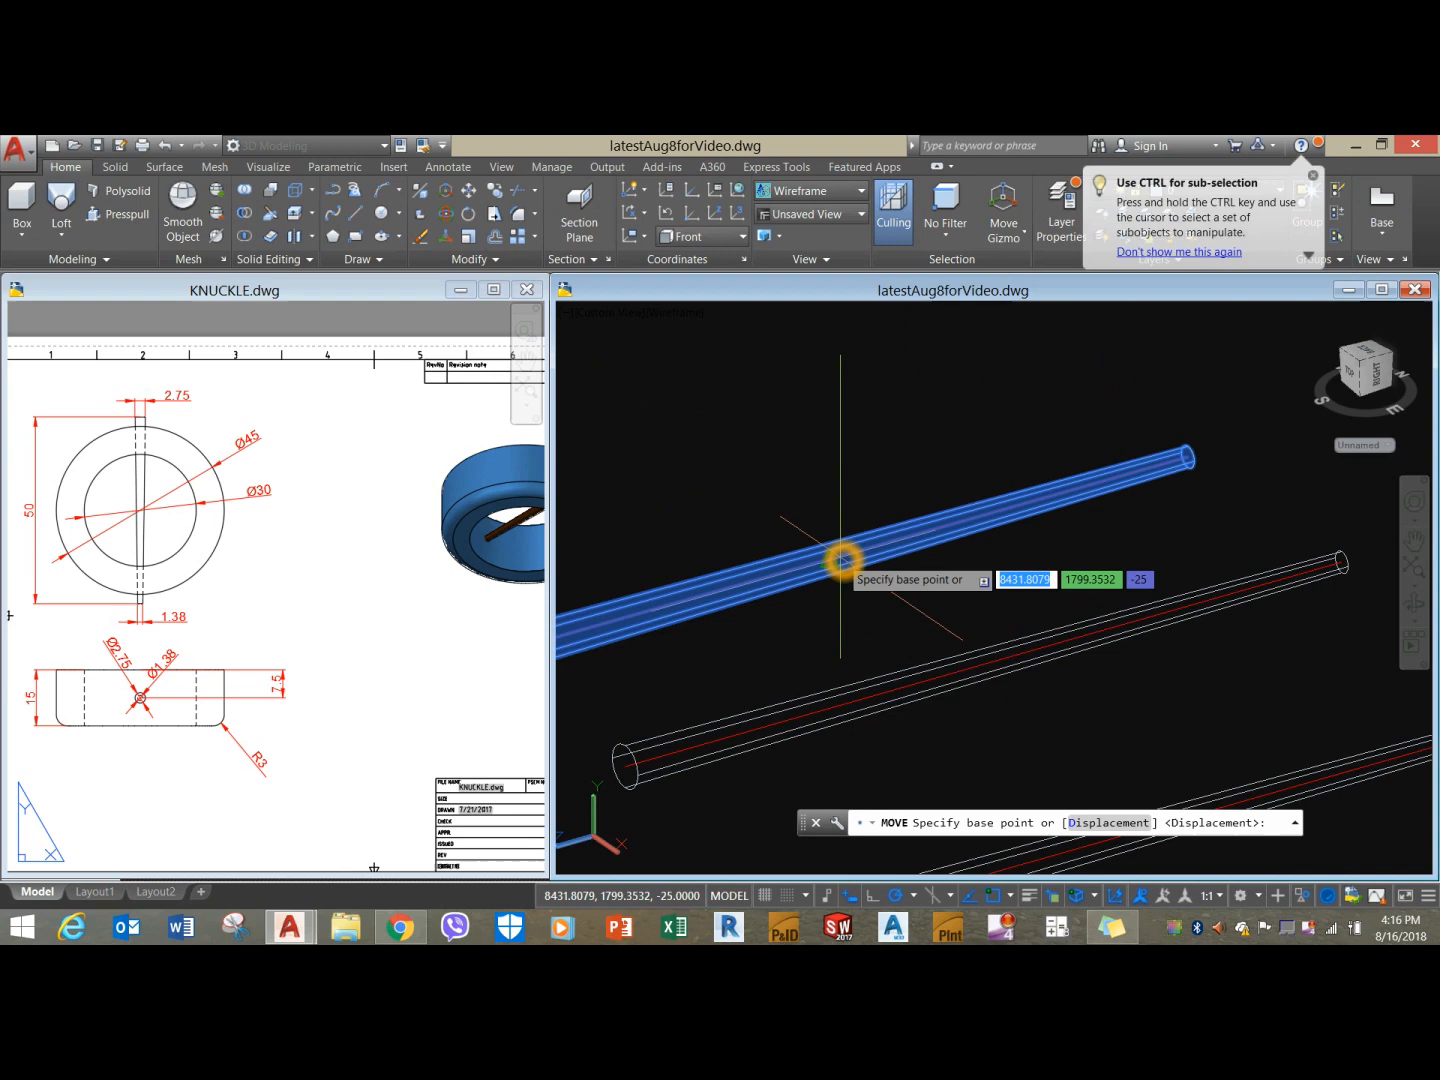
pyautogui.click(828, 562)
pyautogui.scroll(-4, 874, 514)
pyautogui.scroll(4, 804, 530)
pyautogui.scroll(-4, 818, 520)
pyautogui.keyDown('shift'); pyautogui.moveTo(877, 492); pyautogui.dragTo(998, 480, button='middle'); pyautogui.keyUp('shift')
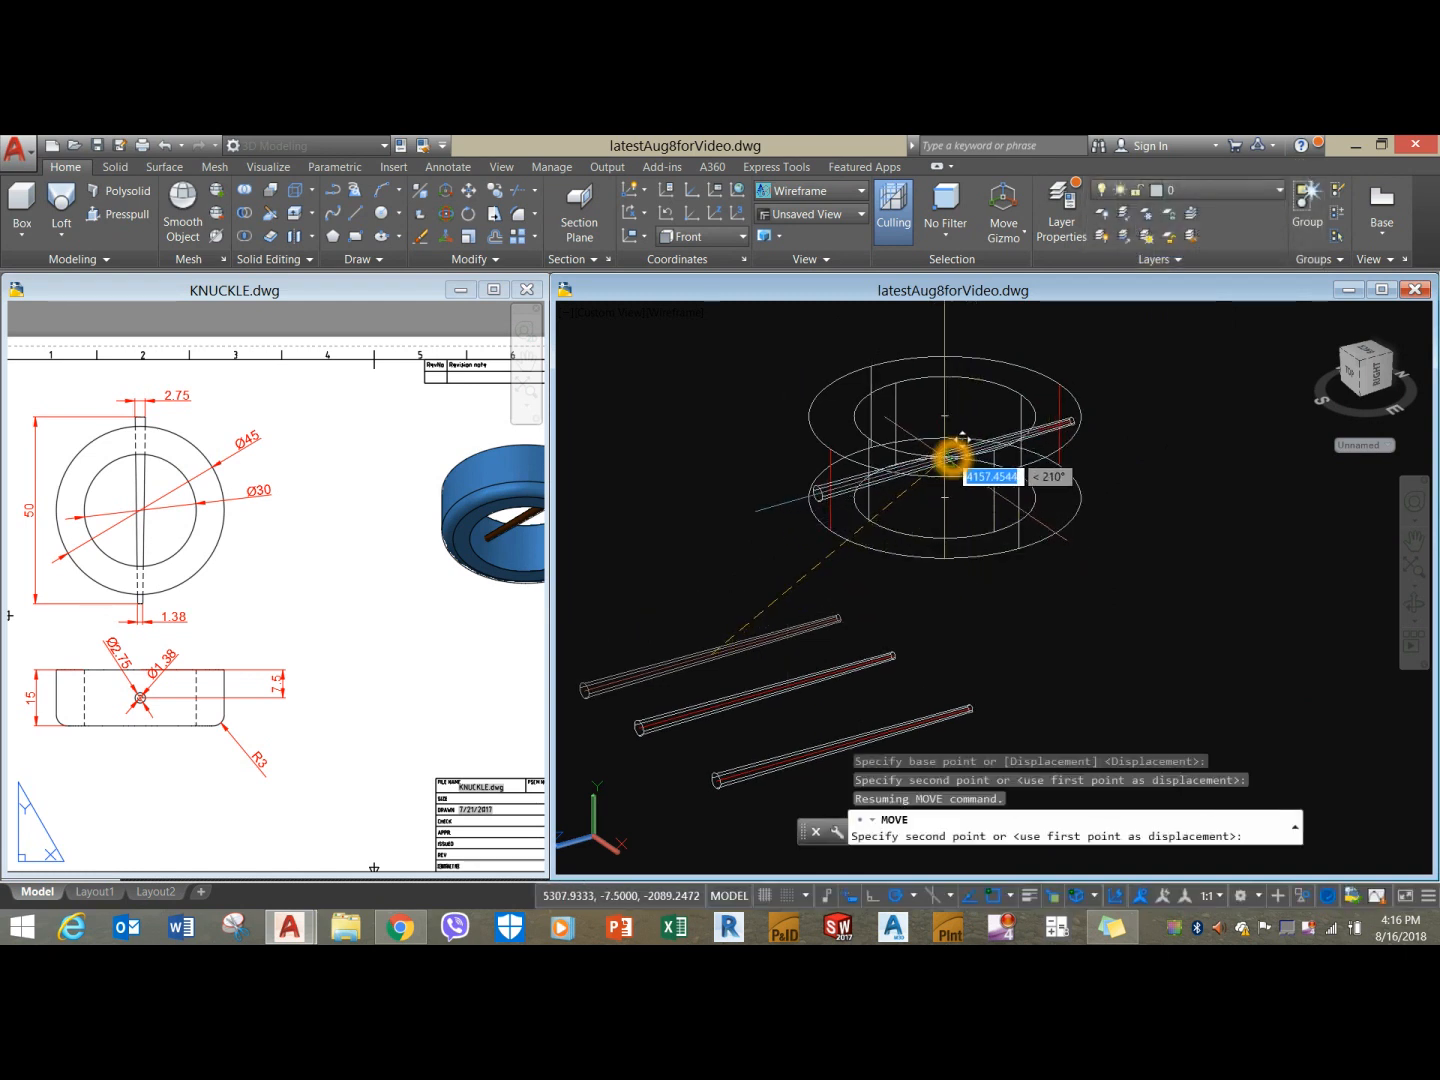
pyautogui.click(944, 457)
pyautogui.scroll(2, 976, 483)
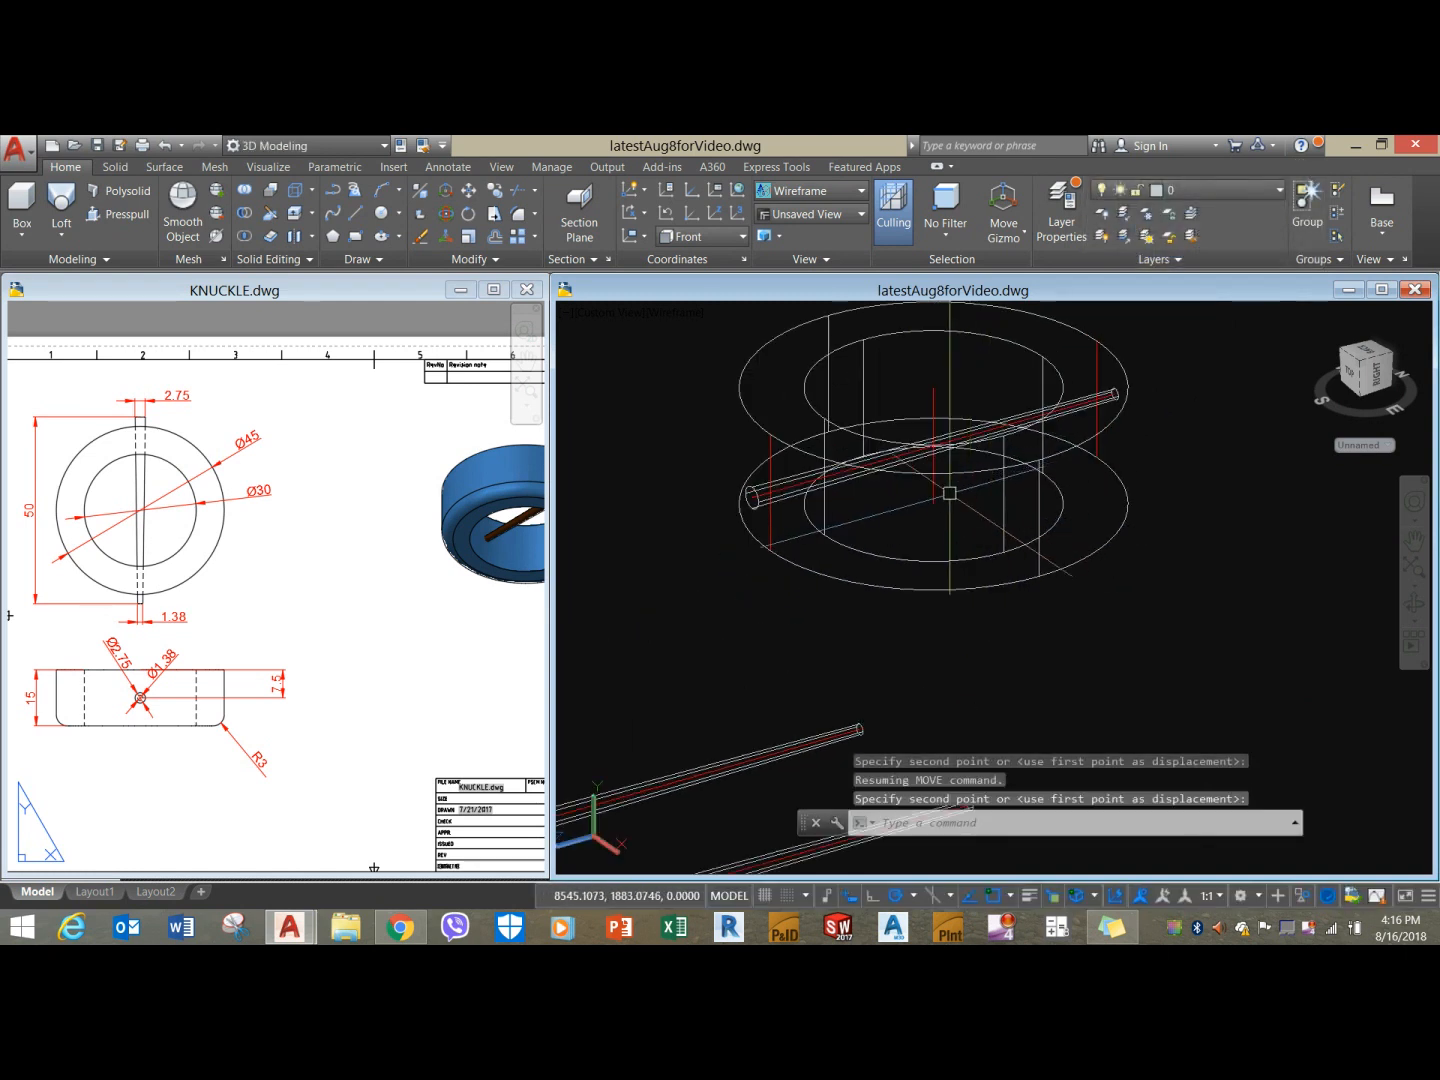
pyautogui.press('Escape')
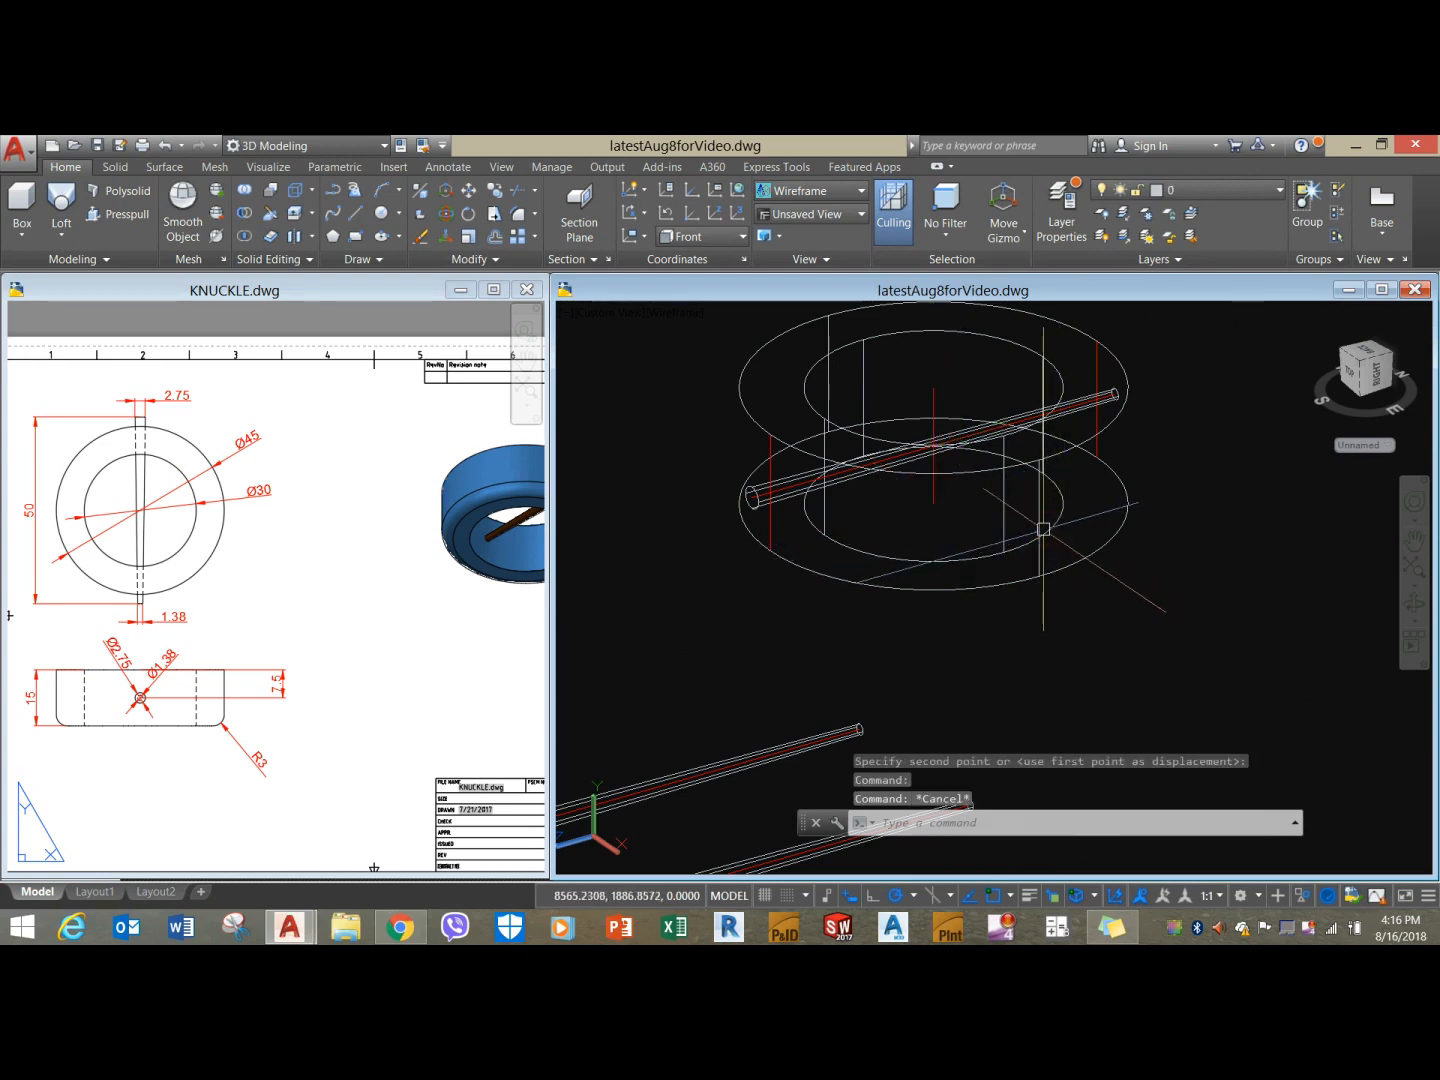
# Subtract the taper pin from the collar to cut the tapered cross hole through both walls.
pyautogui.keyDown('shift'); pyautogui.moveTo(1052, 539); pyautogui.dragTo(1022, 572, button='middle'); pyautogui.keyUp('shift')
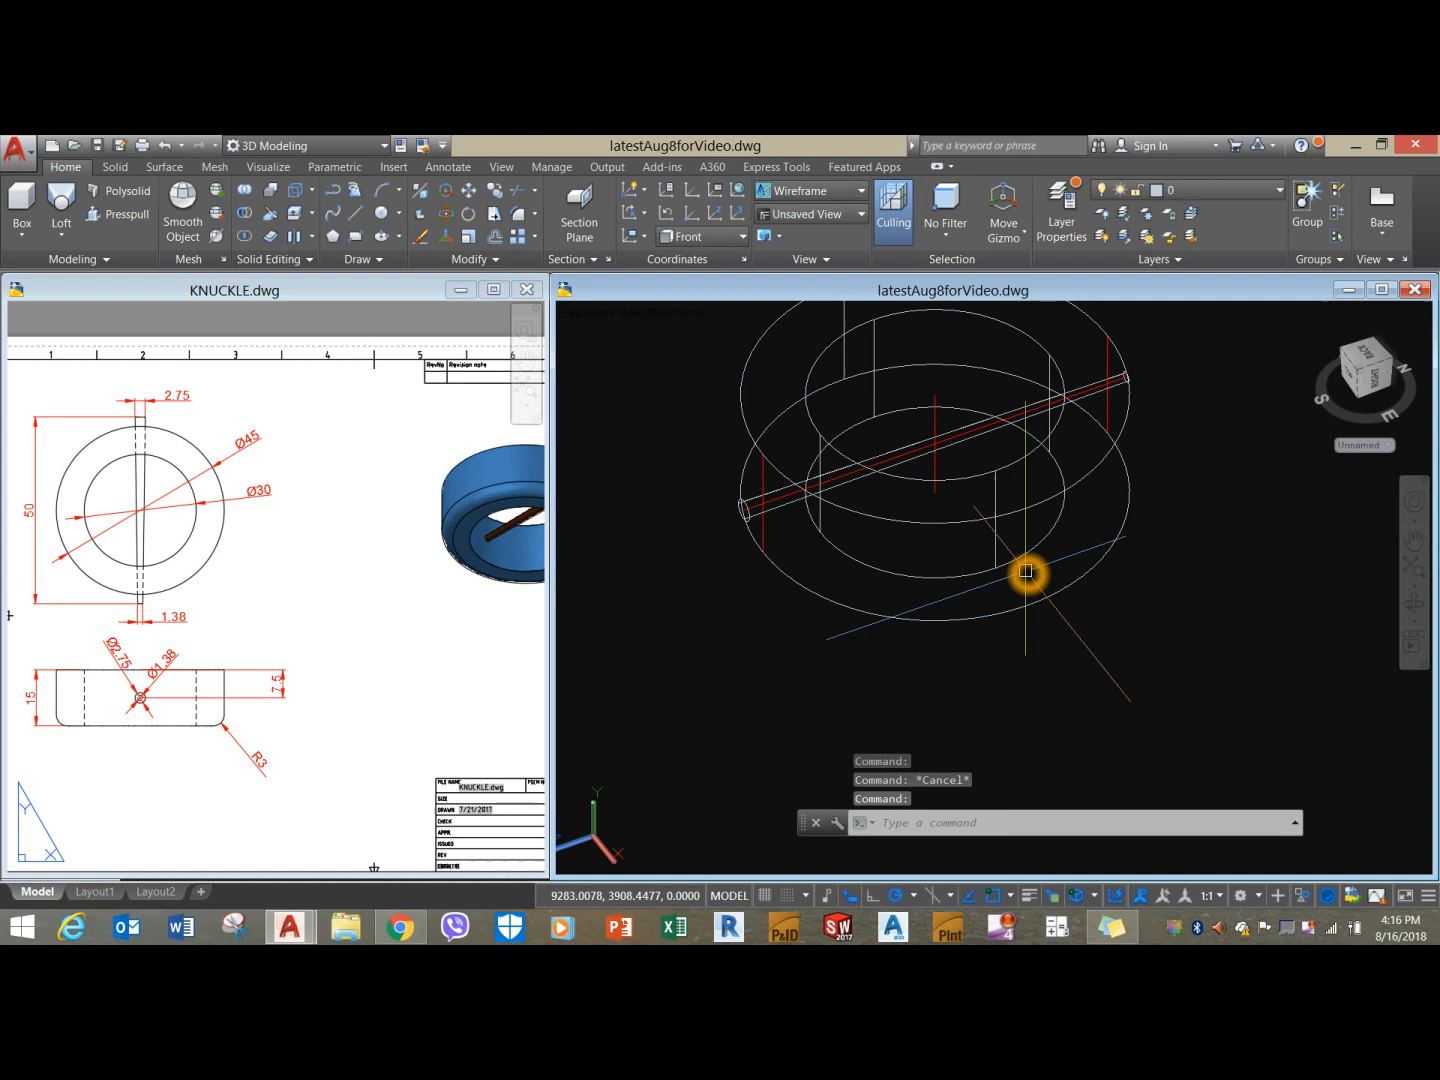
pyautogui.scroll(-2, 1024, 565)
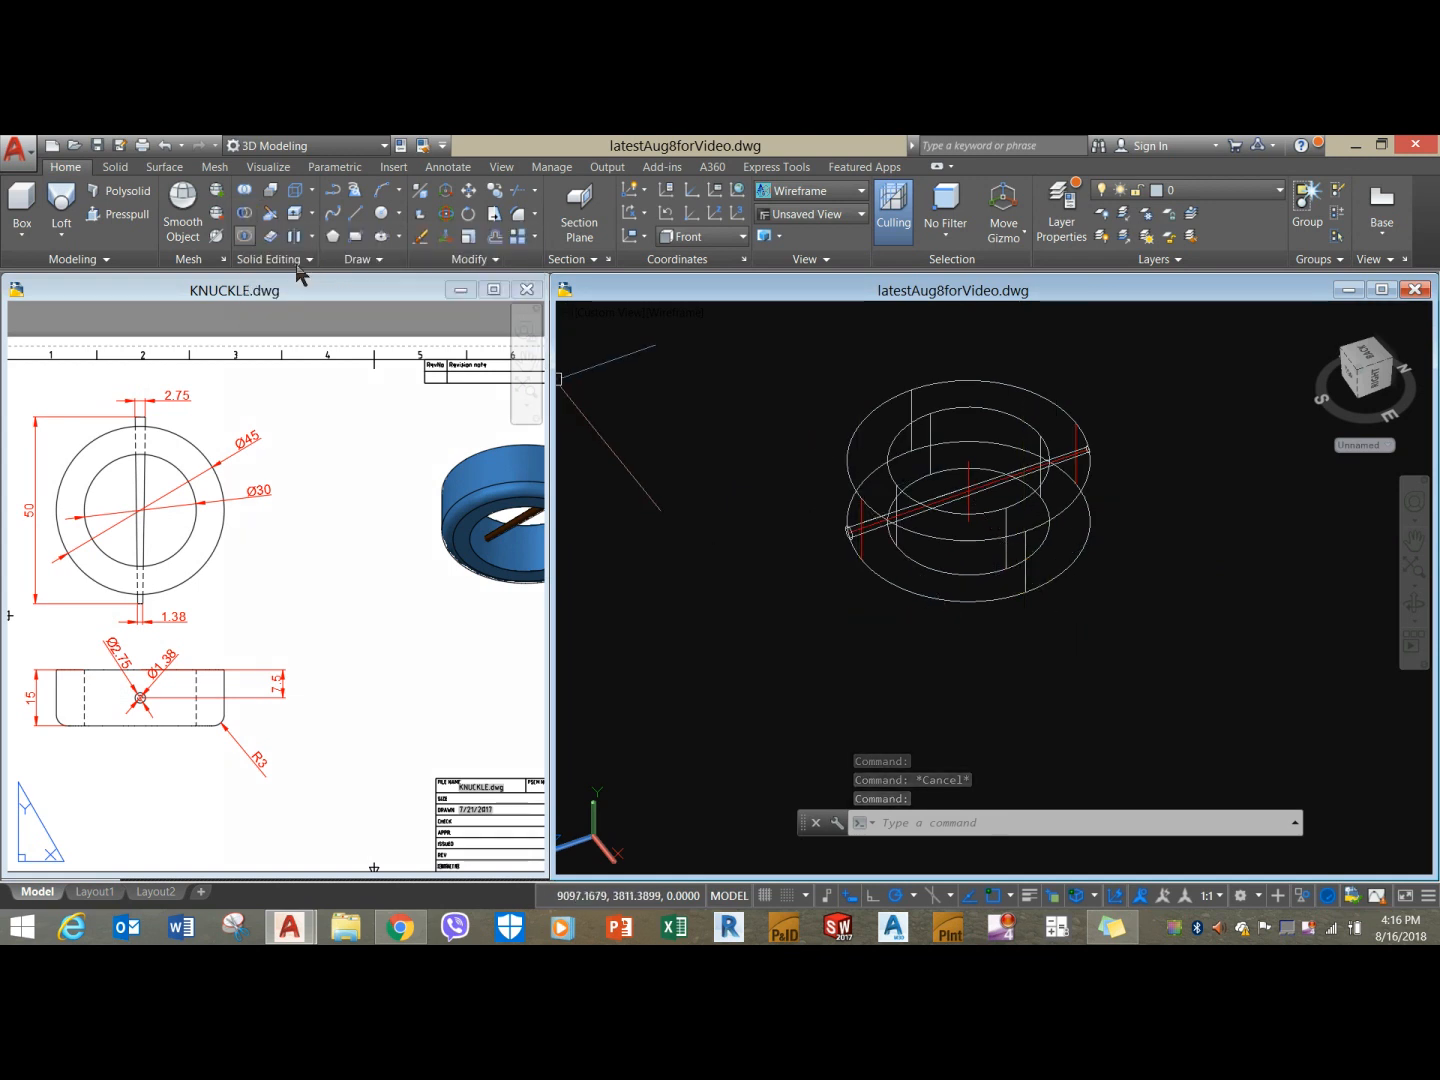
pyautogui.click(244, 218)
pyautogui.click(852, 473)
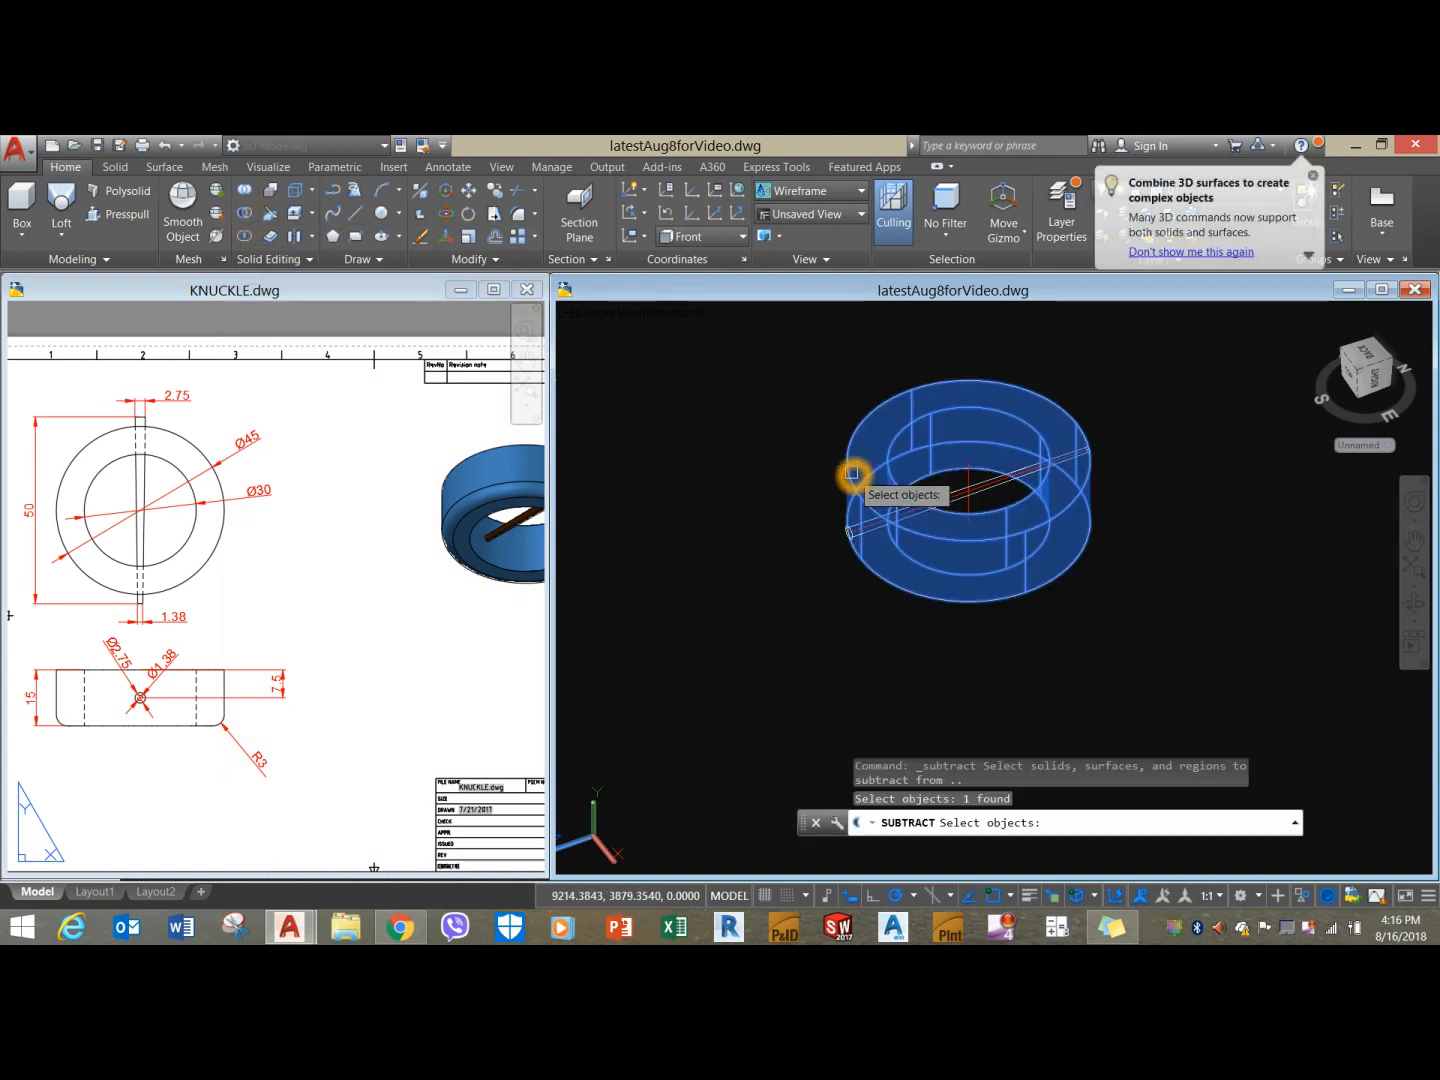
pyautogui.press('Return')
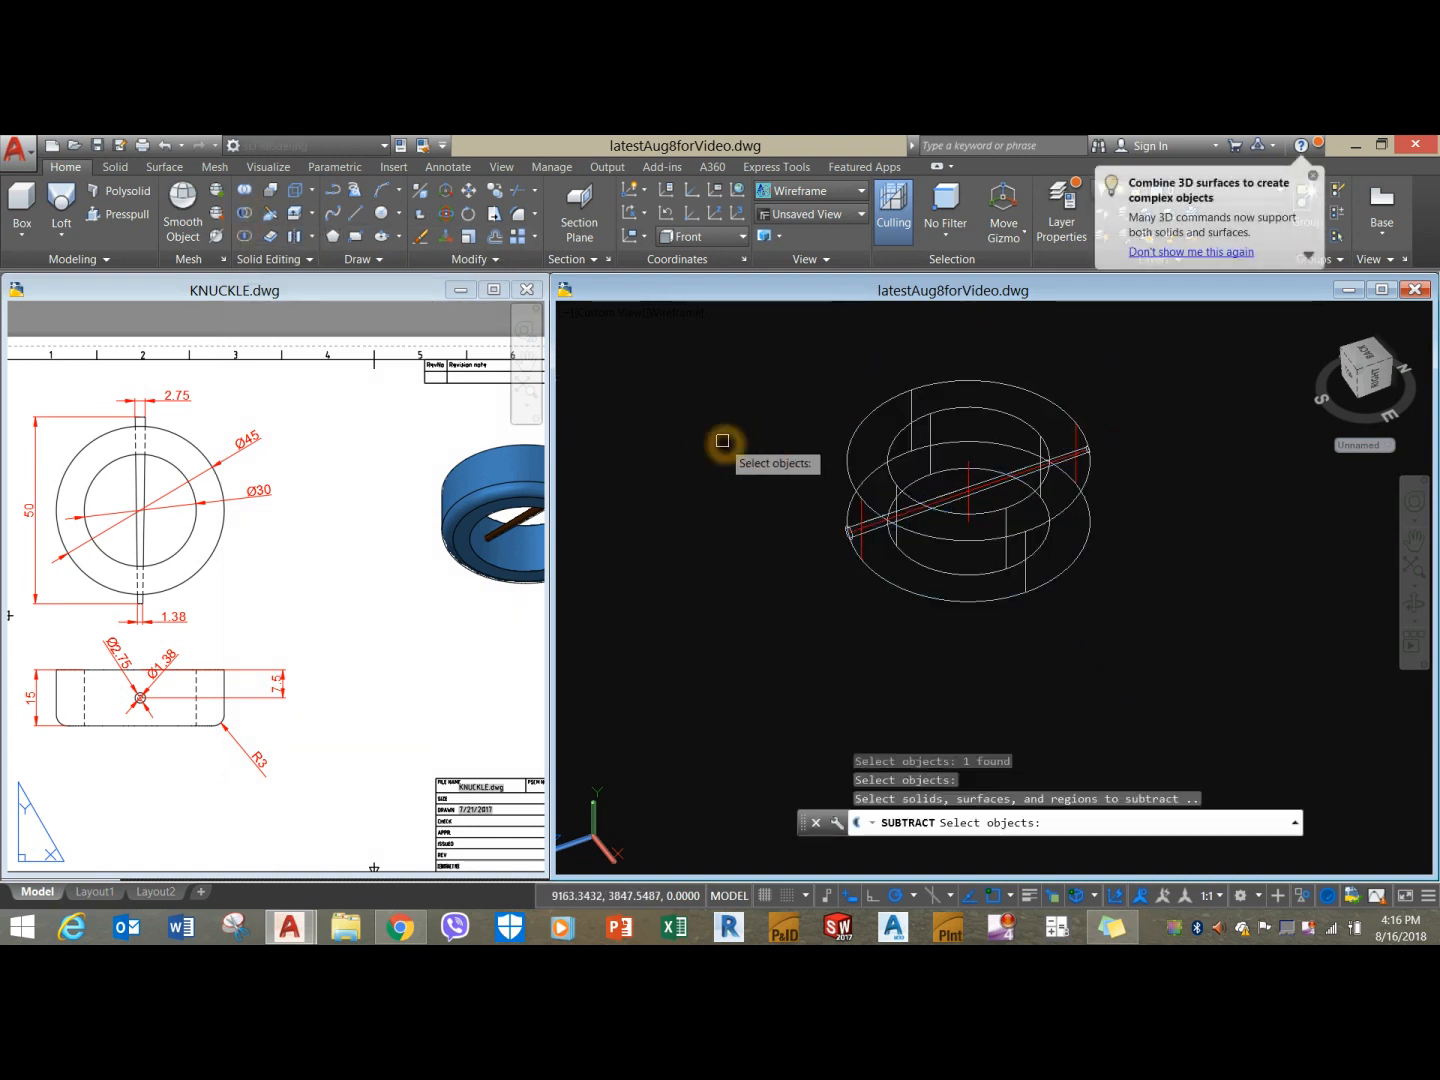
pyautogui.click(997, 480)
pyautogui.press('Return')
pyautogui.press('Return')
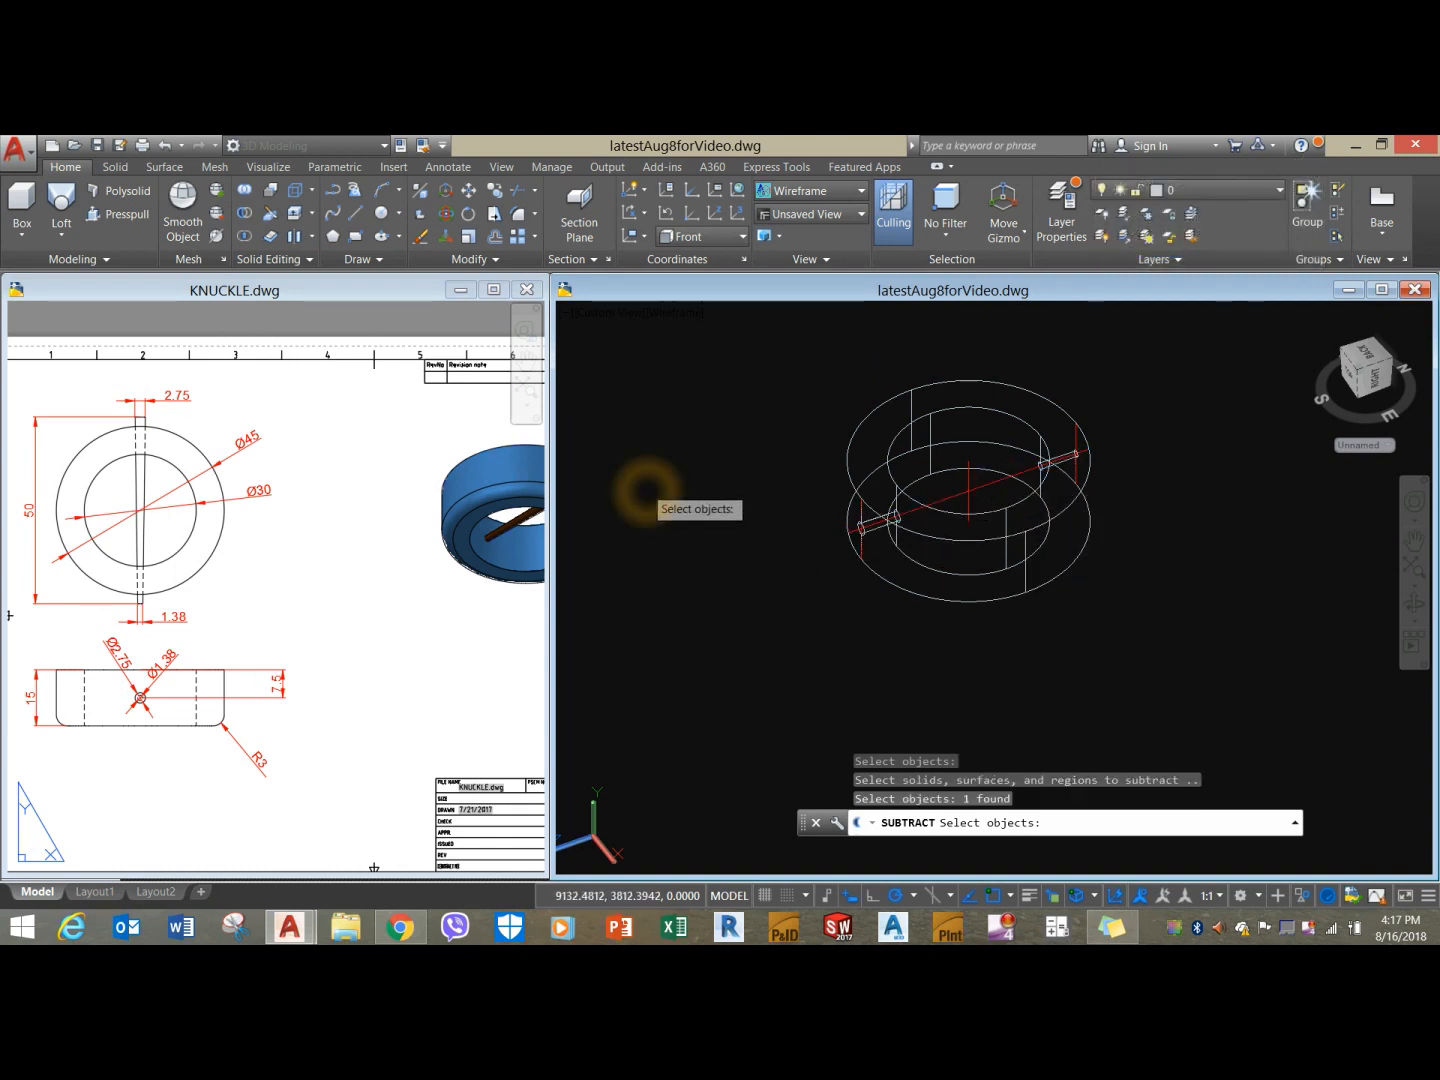
pyautogui.keyDown('shift'); pyautogui.moveTo(661, 494); pyautogui.dragTo(765, 444, button='middle'); pyautogui.keyUp('shift')
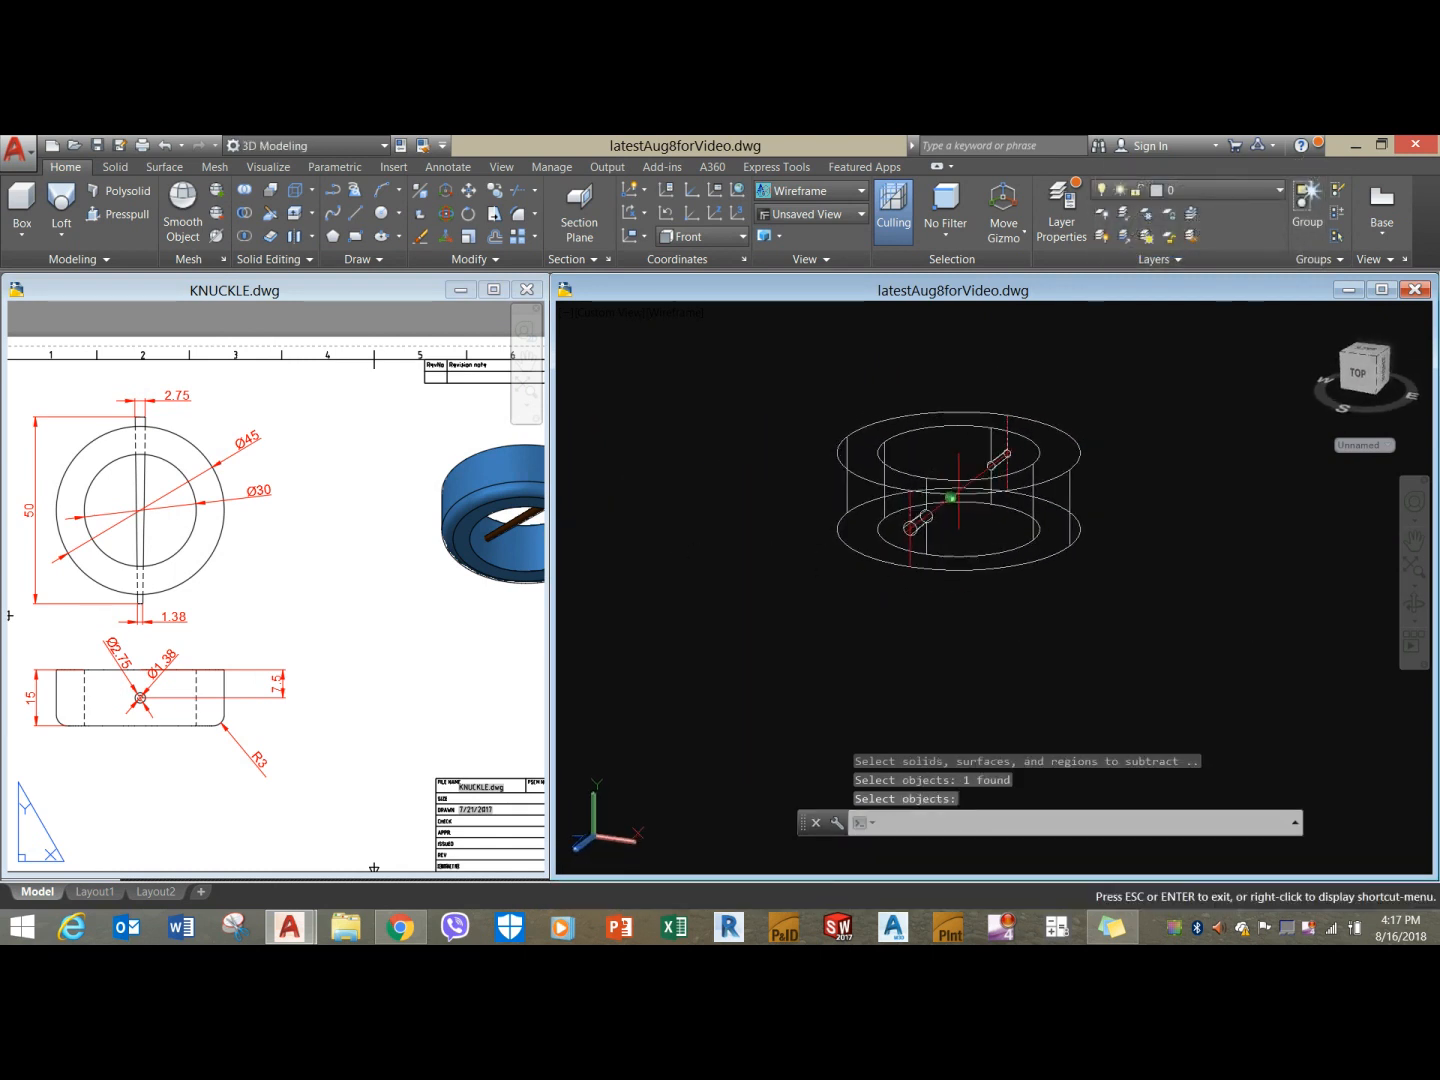
# Switch the visual style to X-Ray and move the two spare taper pins with their axis lines close beside the collar.
pyautogui.click(688, 317)
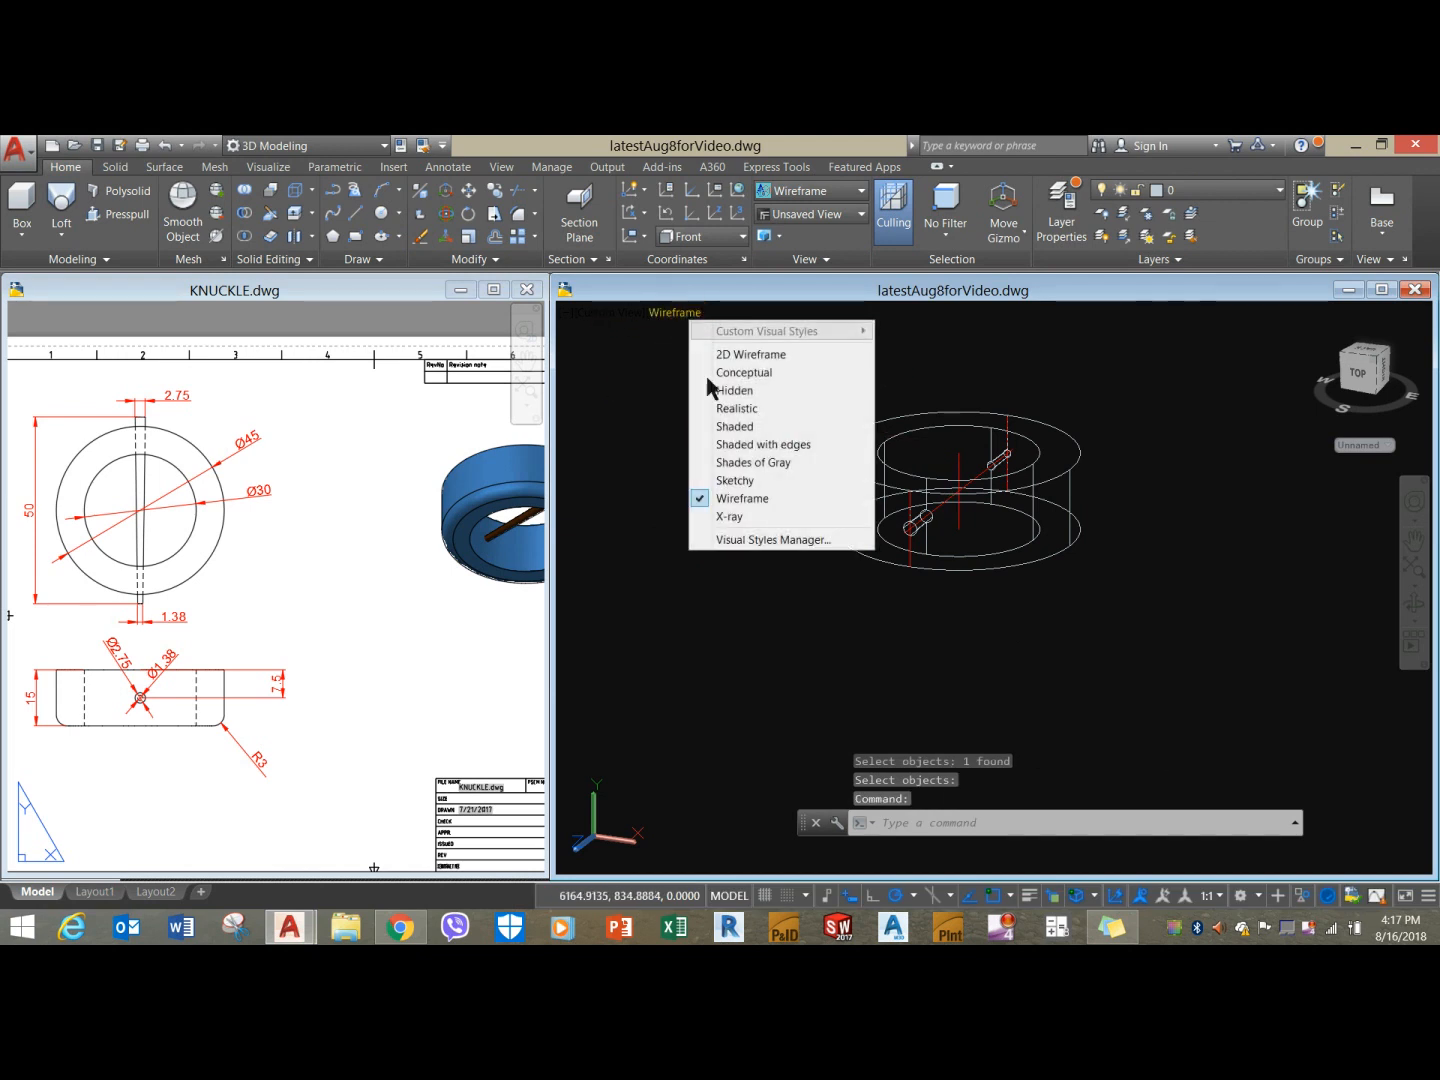
pyautogui.click(748, 512)
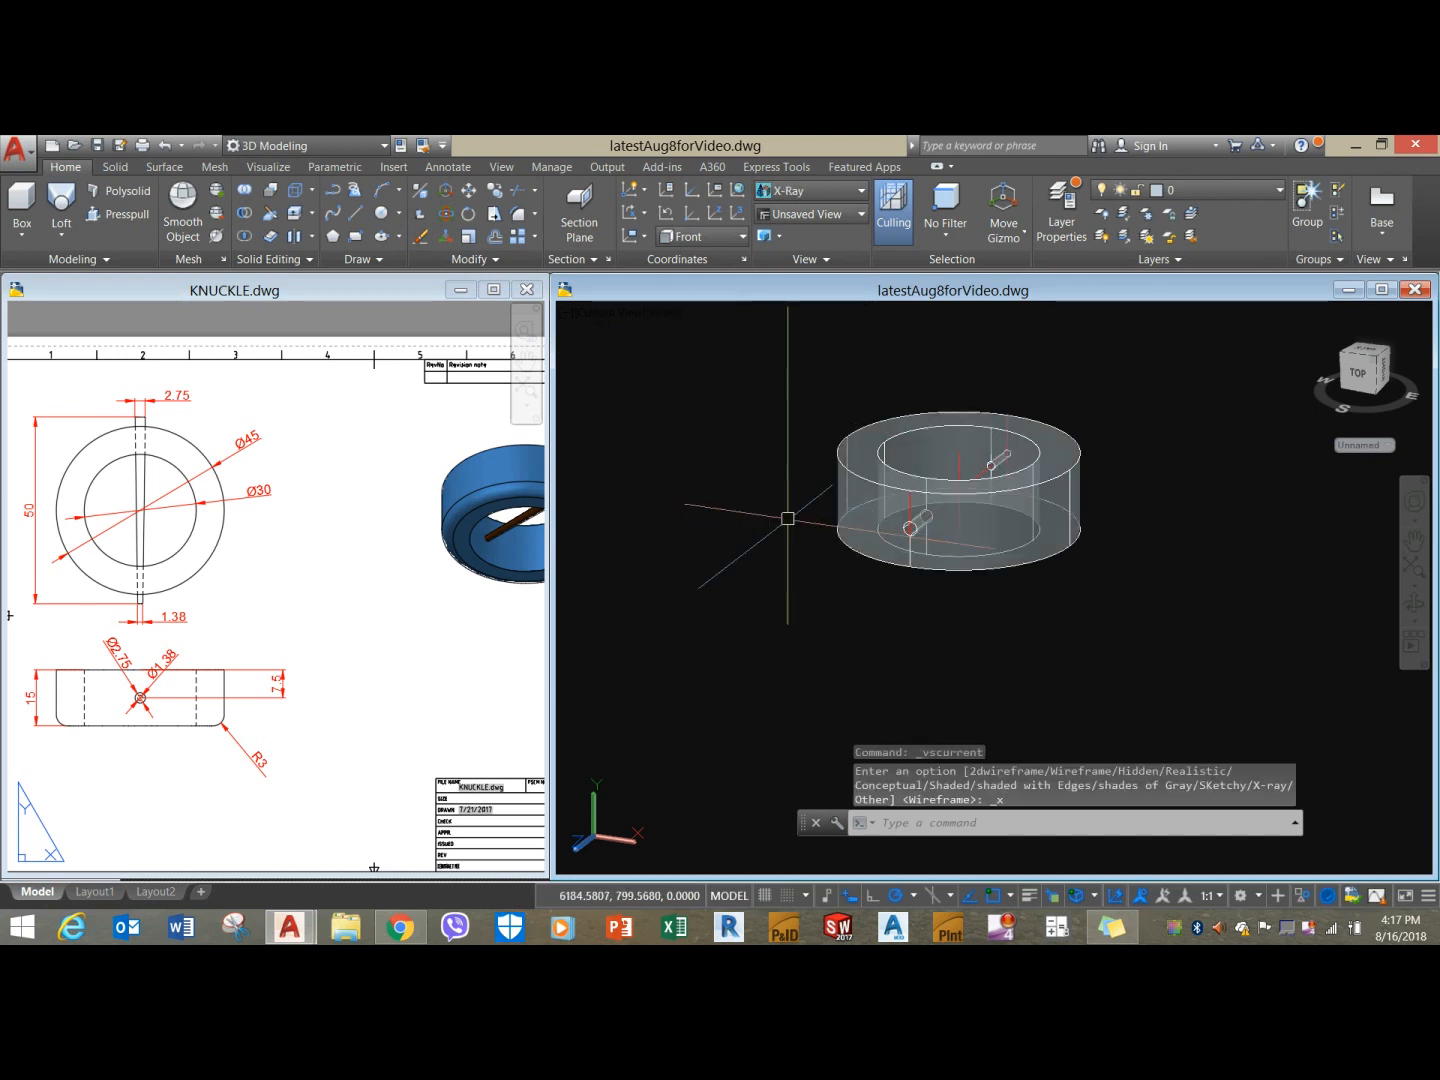
pyautogui.scroll(-4, 787, 514)
pyautogui.moveTo(1118, 556); pyautogui.dragTo(895, 549, button='middle')
pyautogui.click(1192, 552)
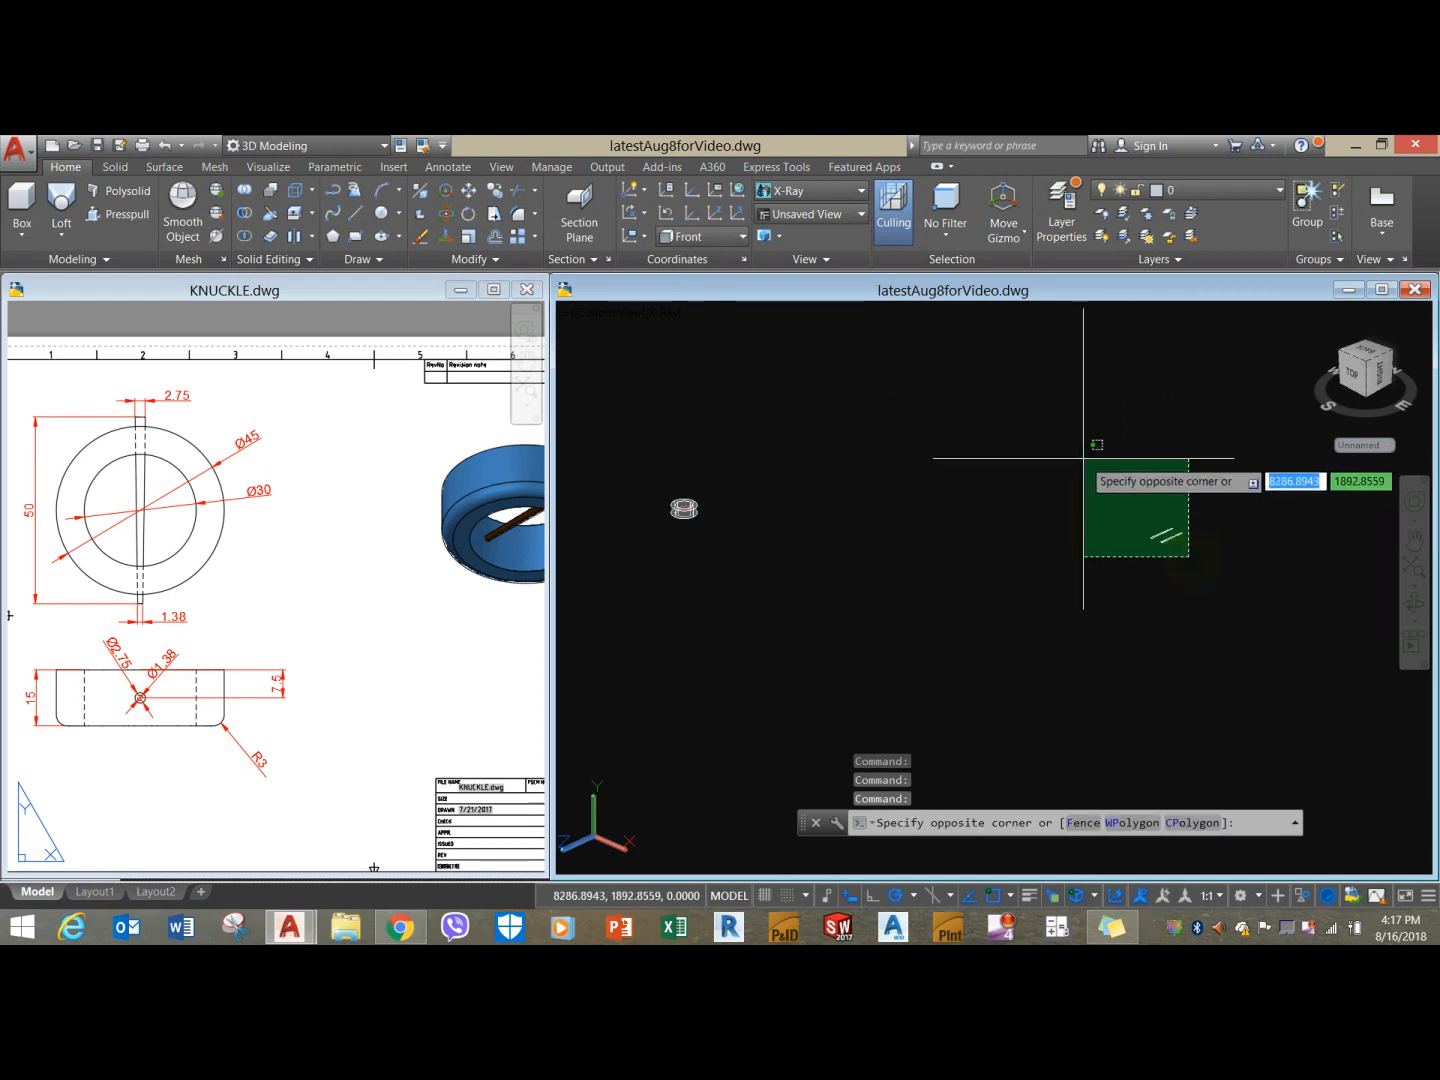
pyautogui.click(1075, 474)
pyautogui.rightClick(941, 420)
pyautogui.click(985, 539)
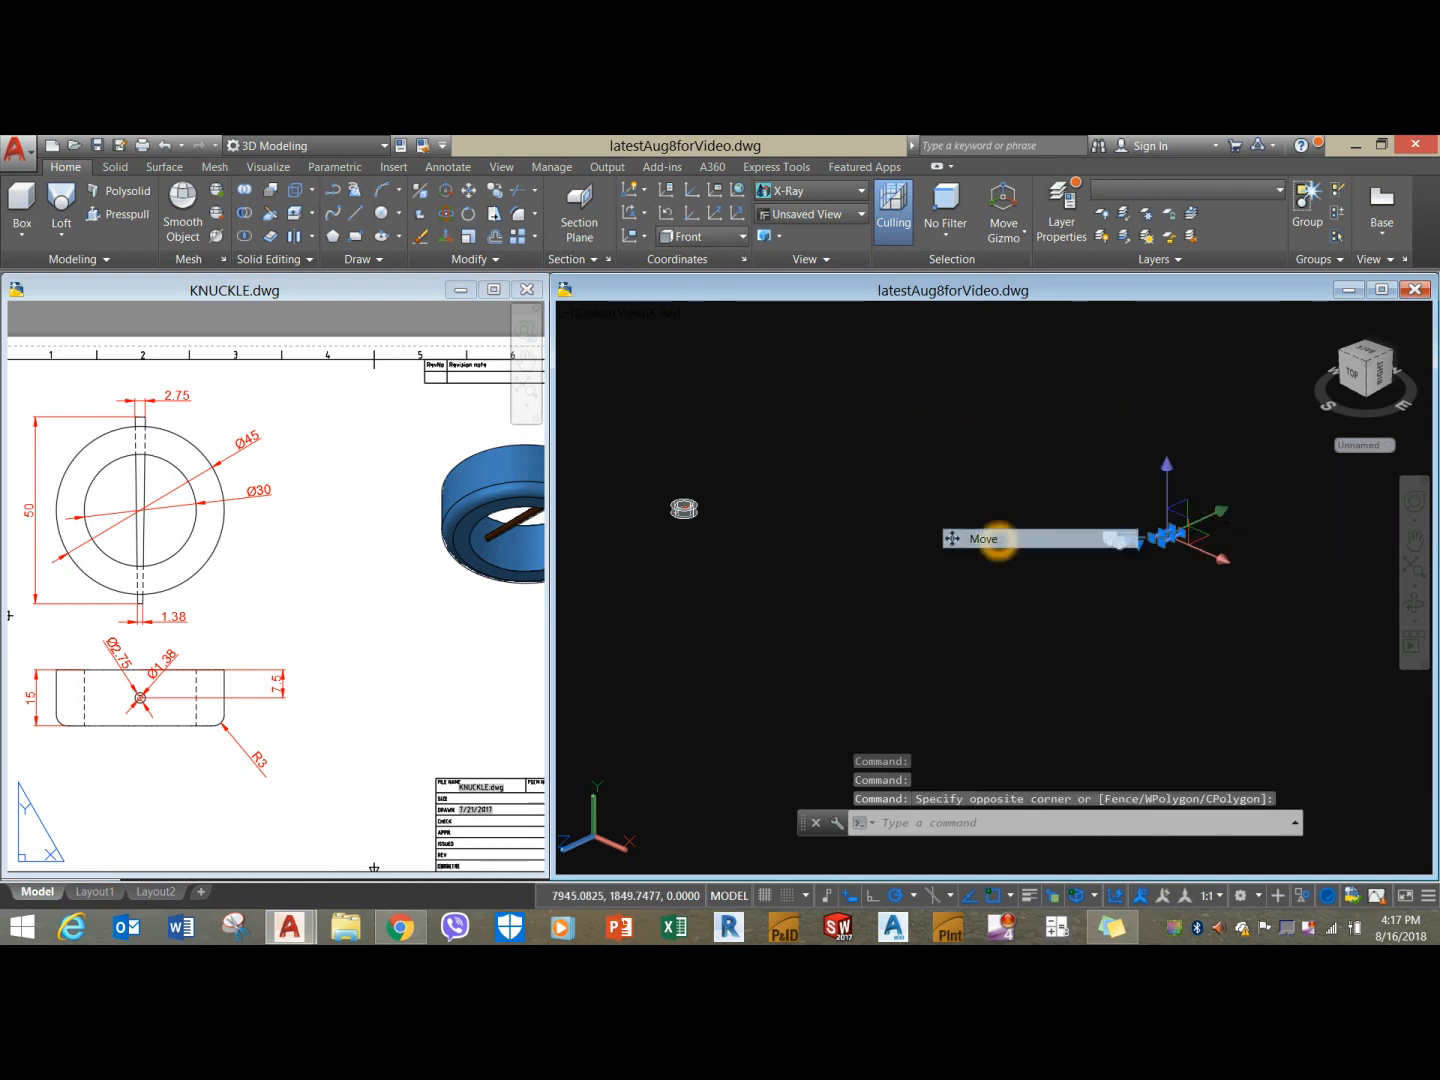
pyautogui.click(1118, 584)
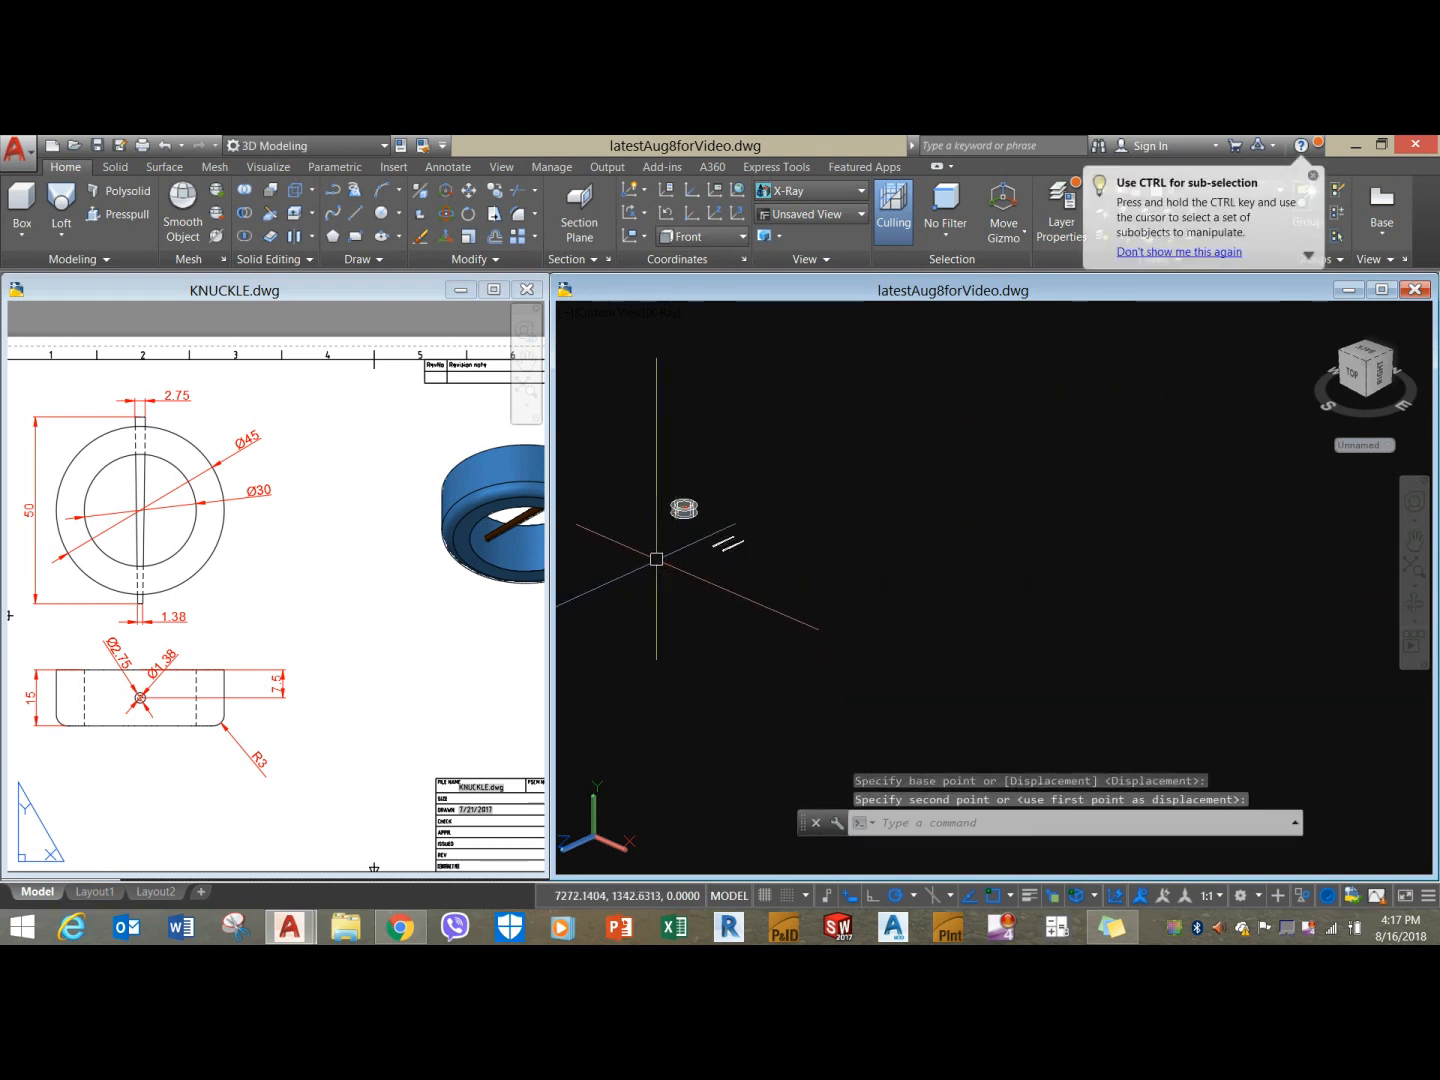
pyautogui.click(659, 556)
pyautogui.scroll(5, 781, 579)
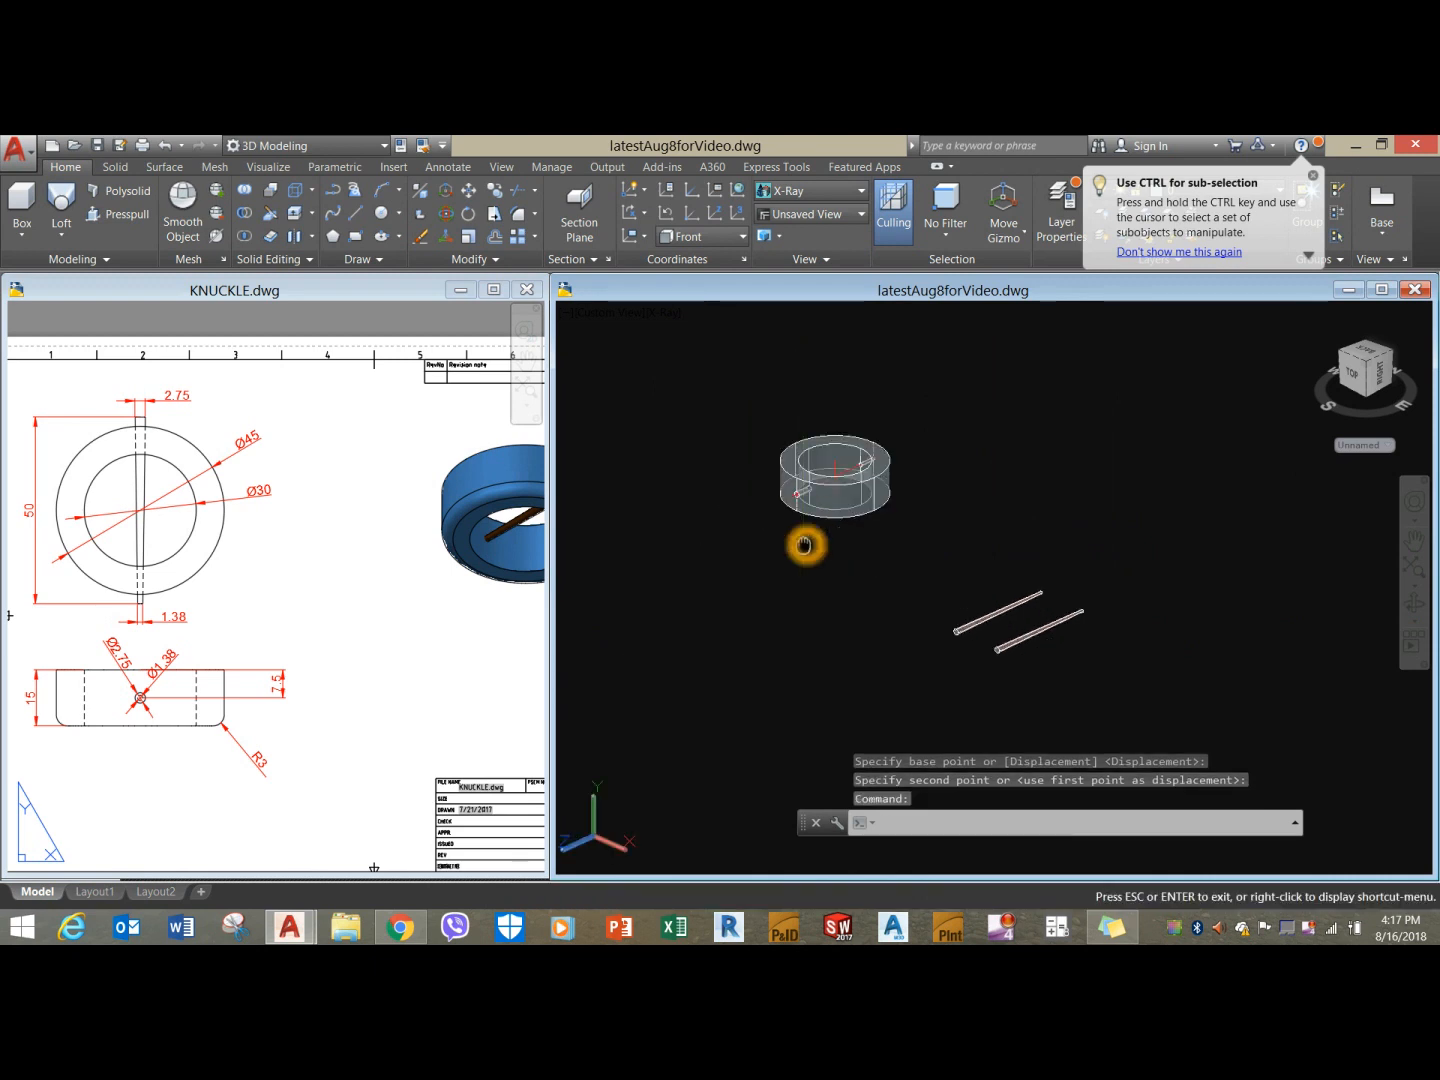
# End the object isolation so the hidden knuckle joint parts are shown again.
pyautogui.scroll(-4, 805, 542)
pyautogui.rightClick(809, 416)
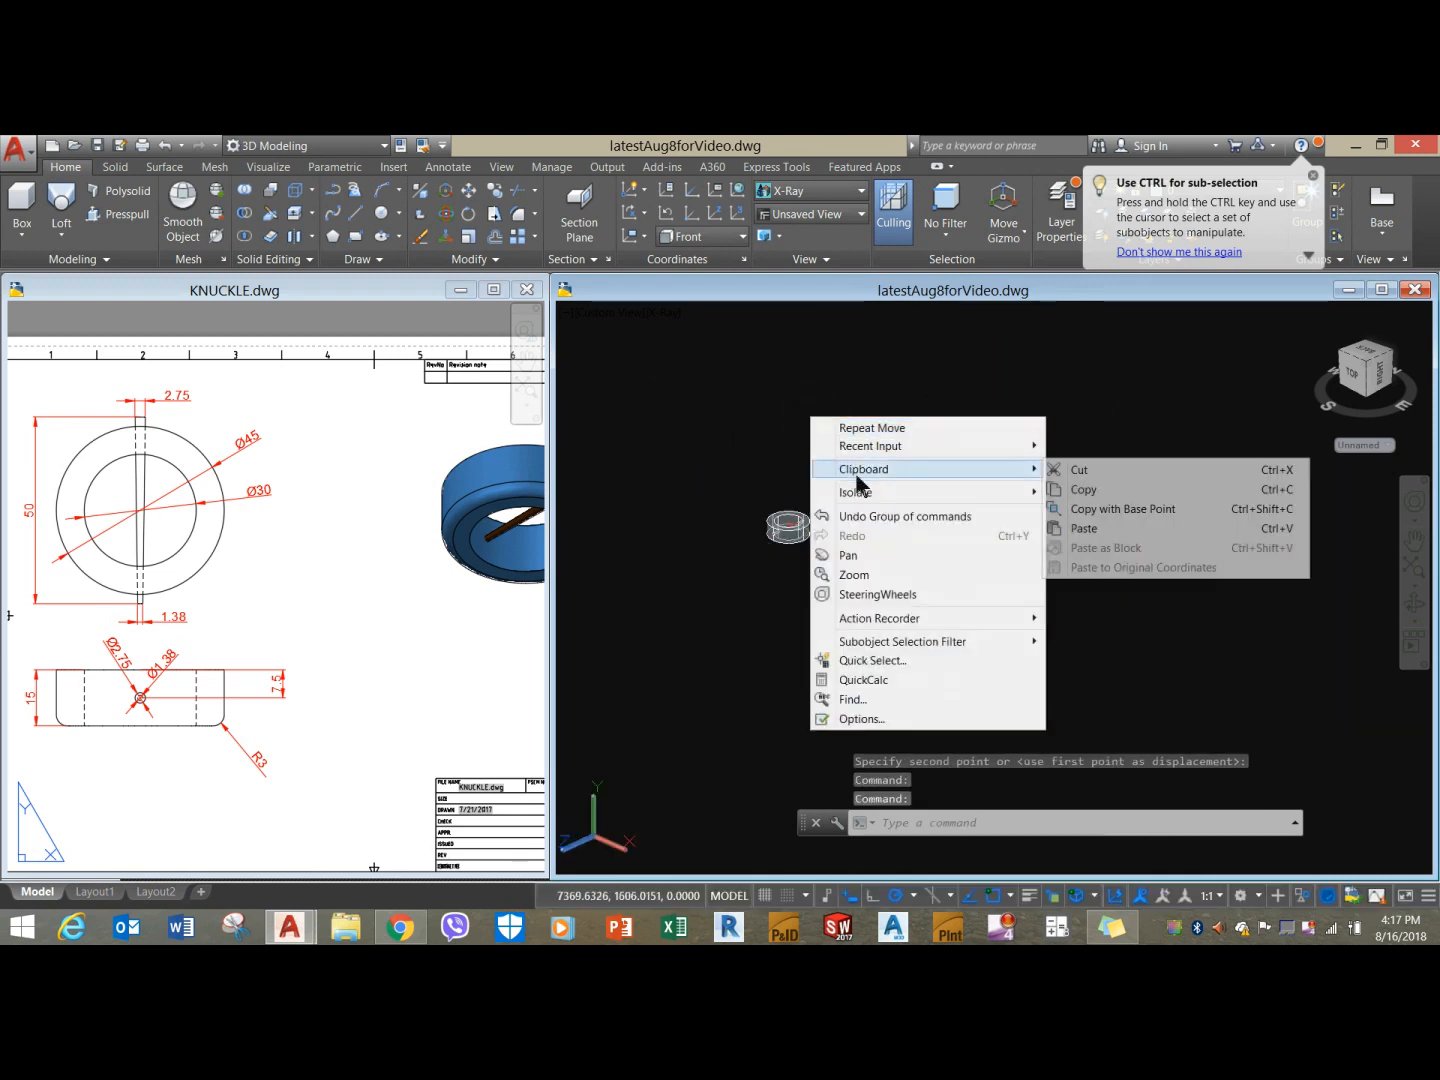
pyautogui.click(792, 388)
pyautogui.click(813, 363)
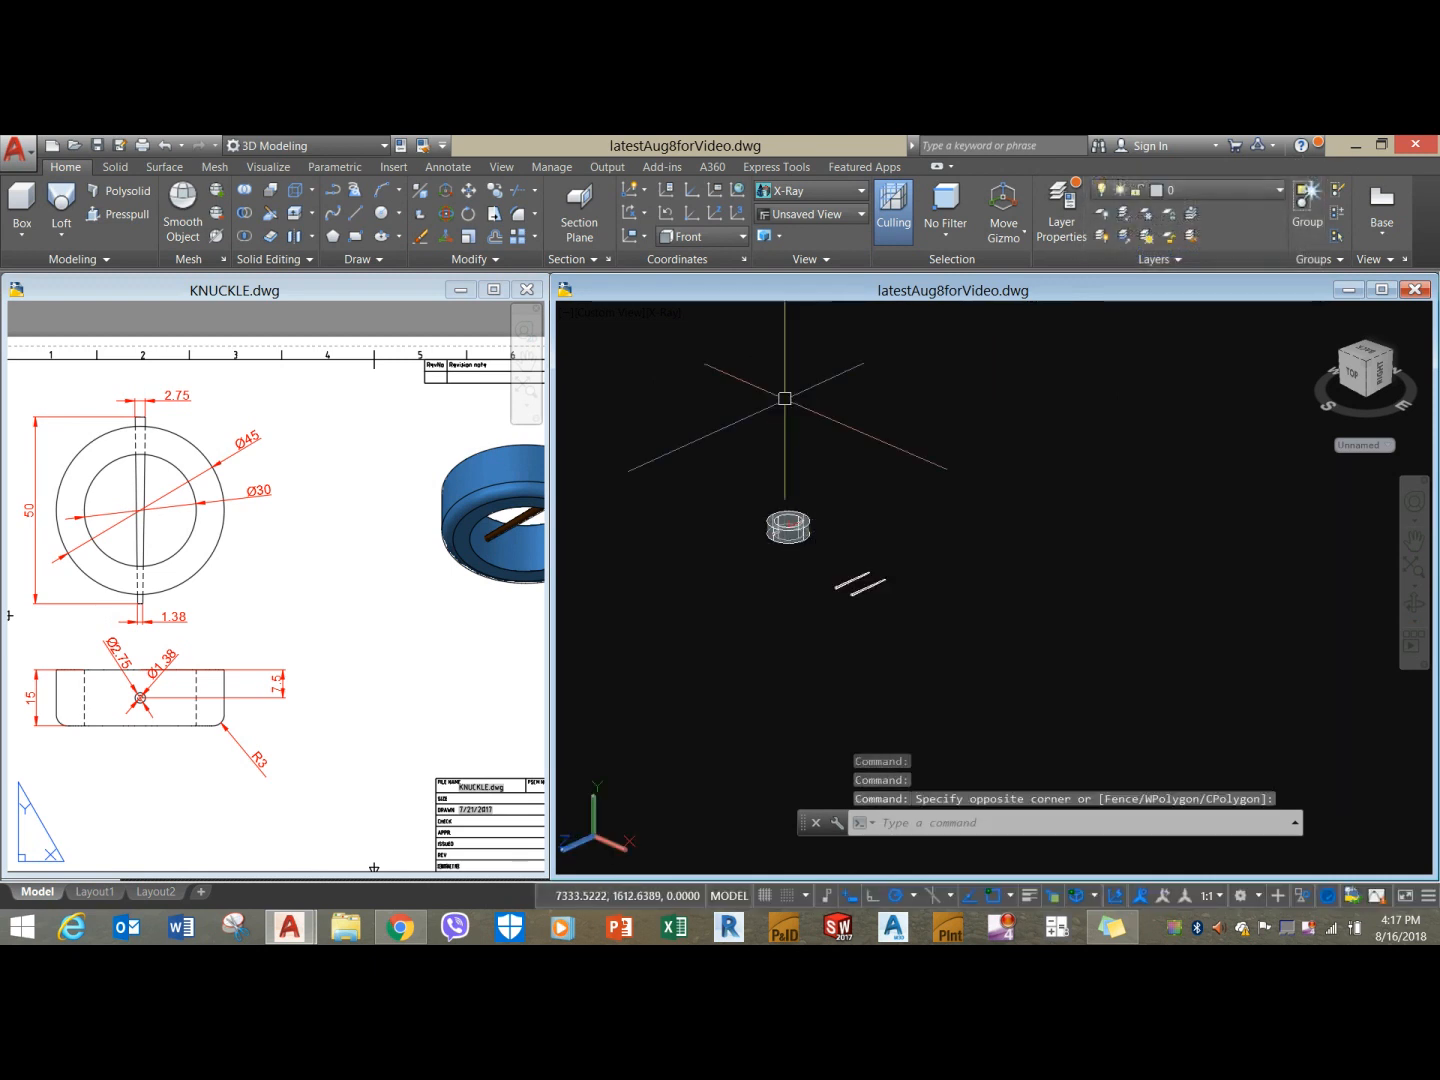
pyautogui.rightClick(816, 369)
pyautogui.click(872, 452)
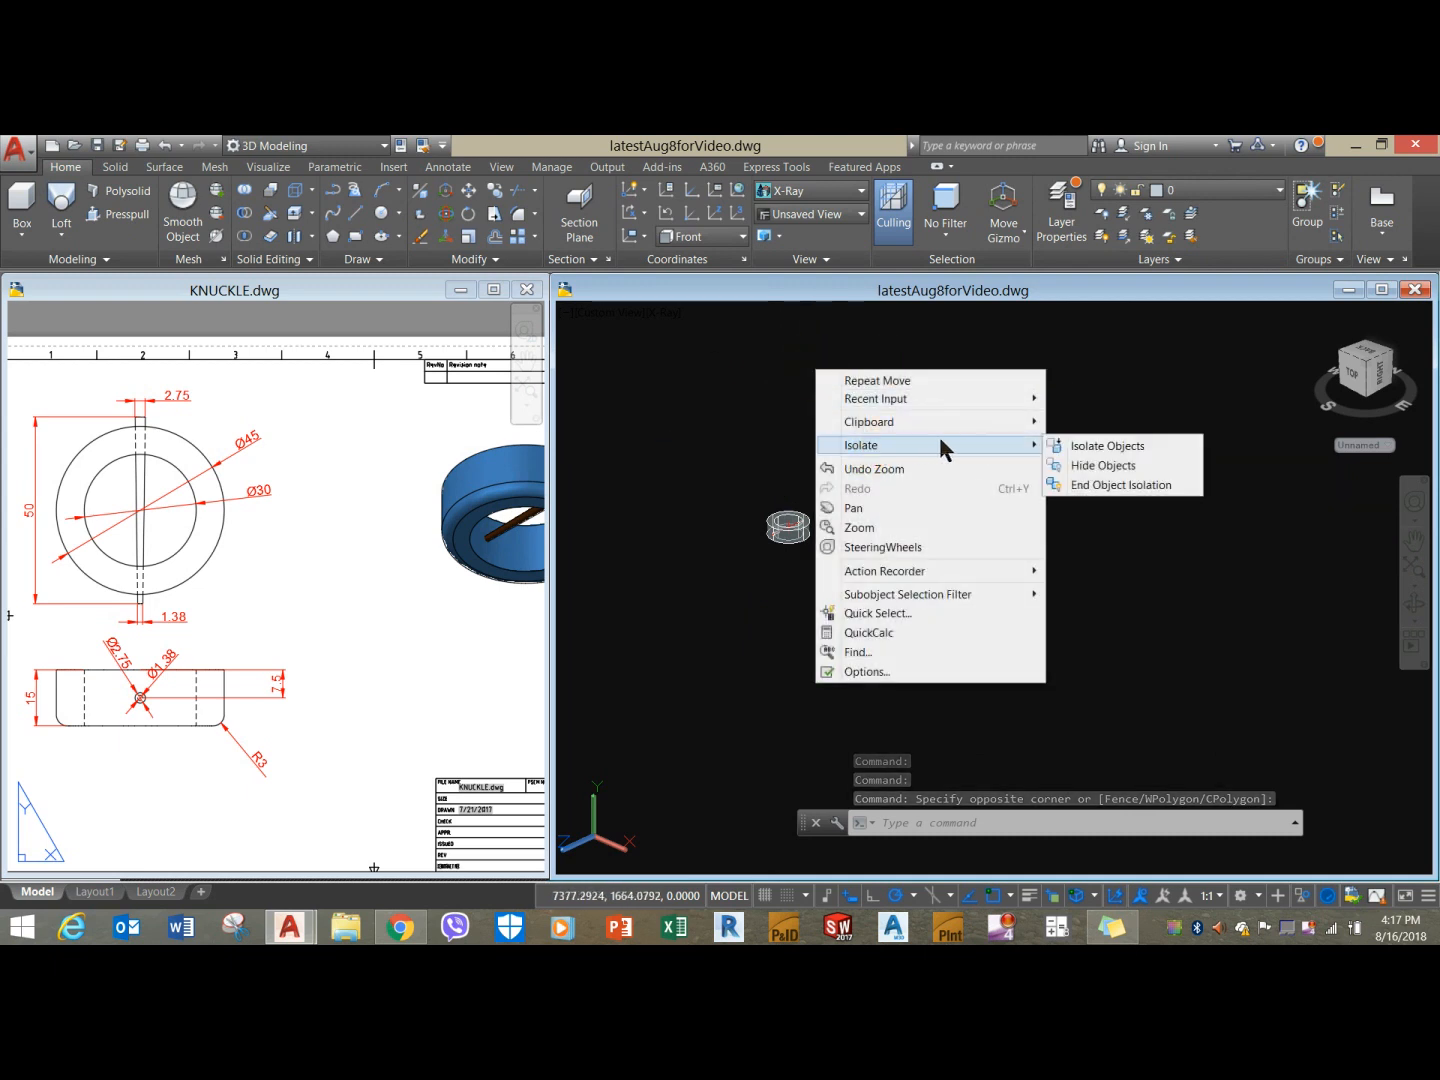
pyautogui.click(1119, 487)
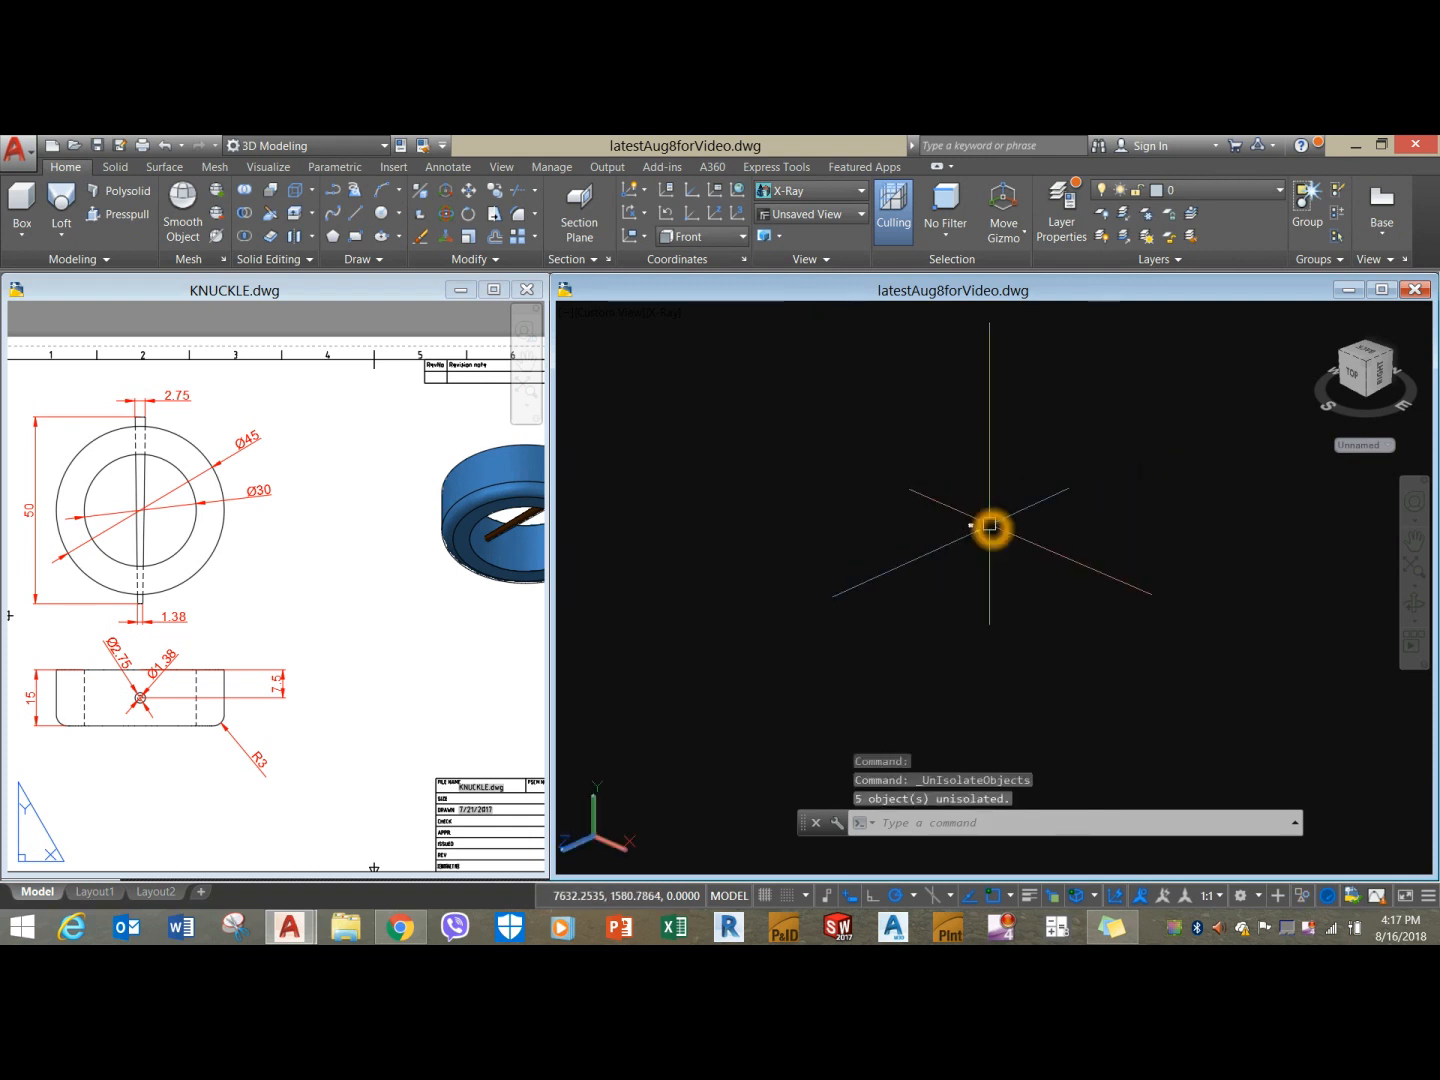
# Move the distant collar and taper pins together to open space beside the knuckle pin.
pyautogui.click(1408, 574)
pyautogui.moveTo(1106, 630); pyautogui.dragTo(1081, 550, button='middle')
pyautogui.click(1160, 567)
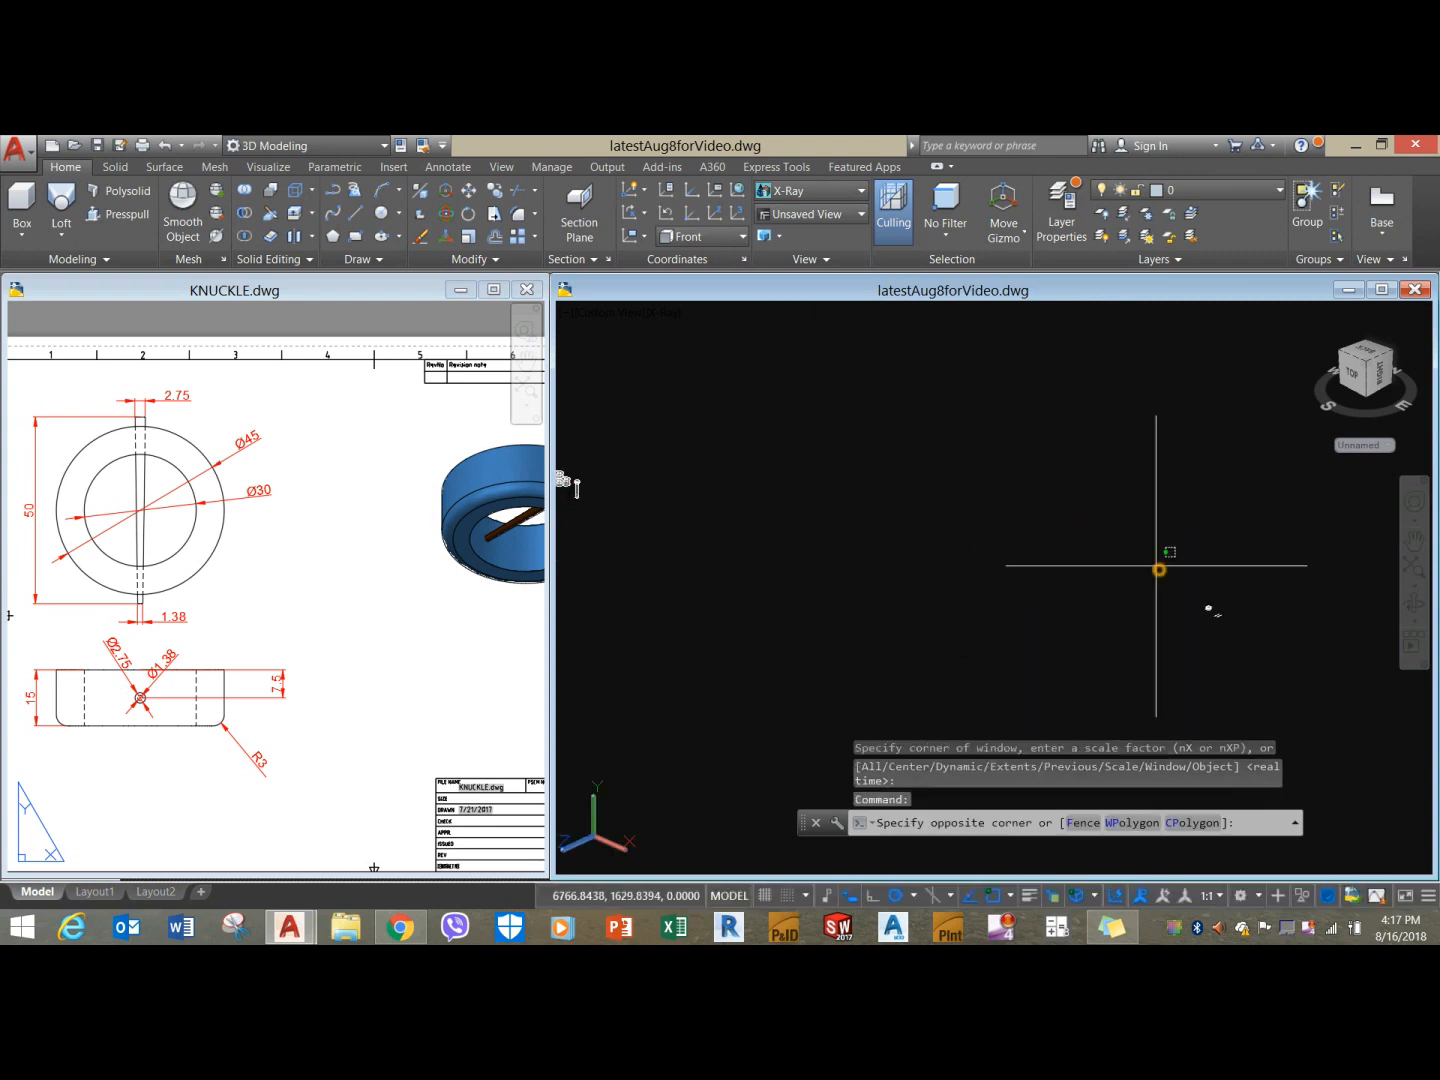
pyautogui.click(1262, 622)
pyautogui.rightClick(955, 430)
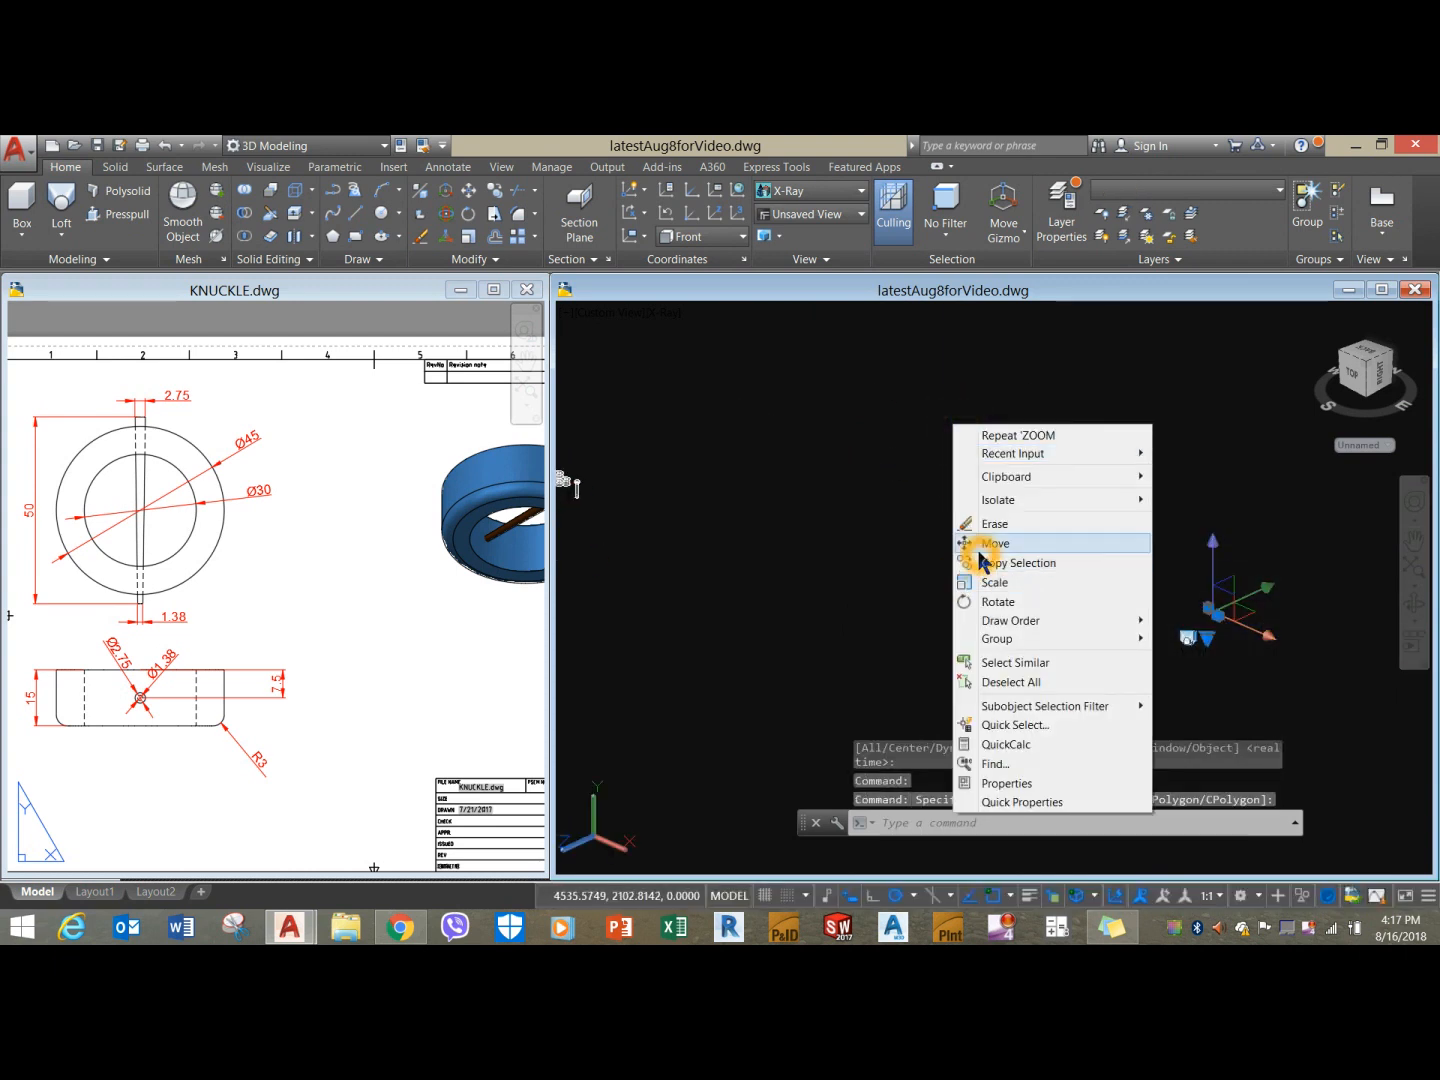
pyautogui.click(985, 543)
pyautogui.click(1212, 610)
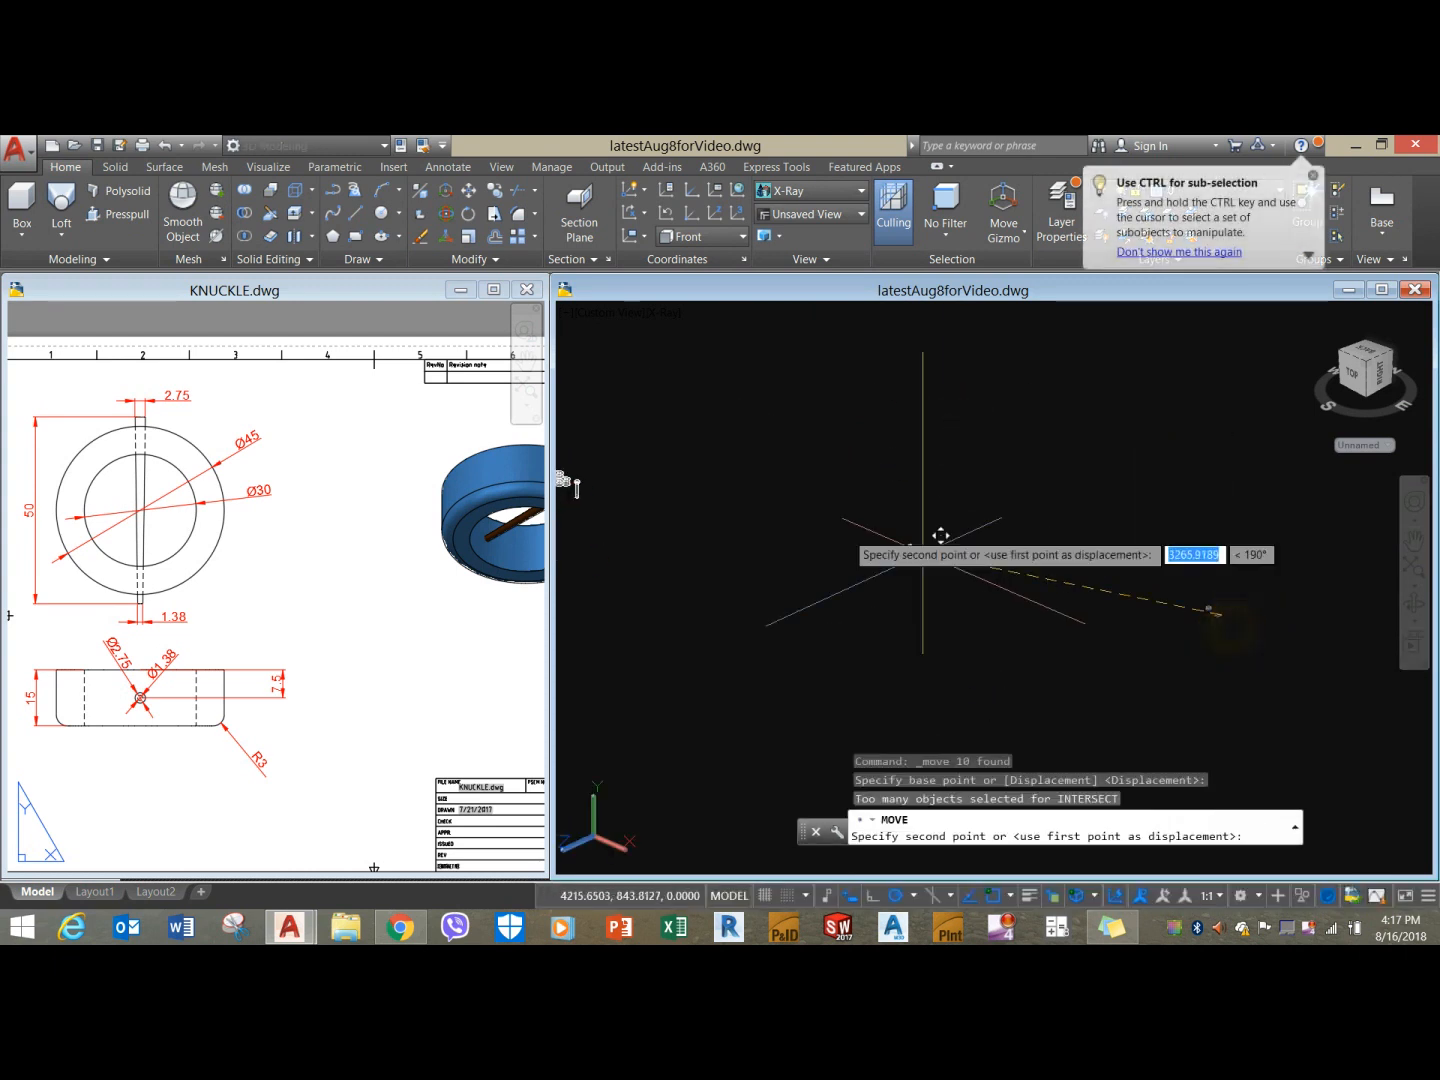
pyautogui.moveTo(581, 475); pyautogui.dragTo(856, 530, button='middle')
pyautogui.scroll(7, 857, 550)
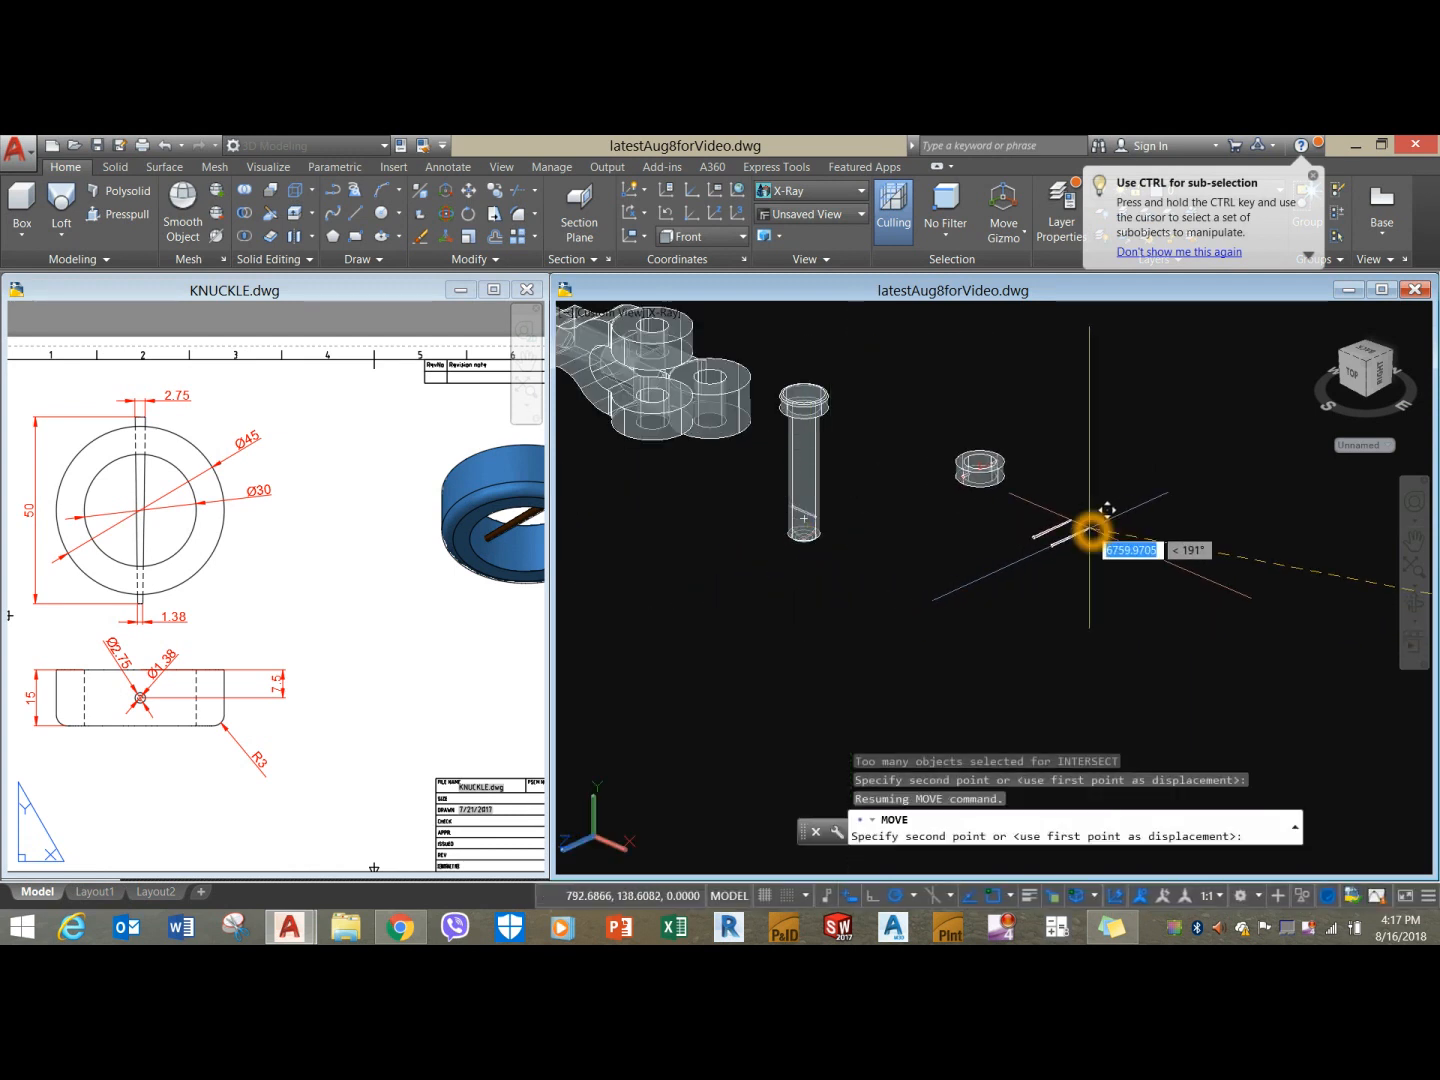
pyautogui.click(1090, 532)
pyautogui.rightClick(945, 580)
pyautogui.click(904, 592)
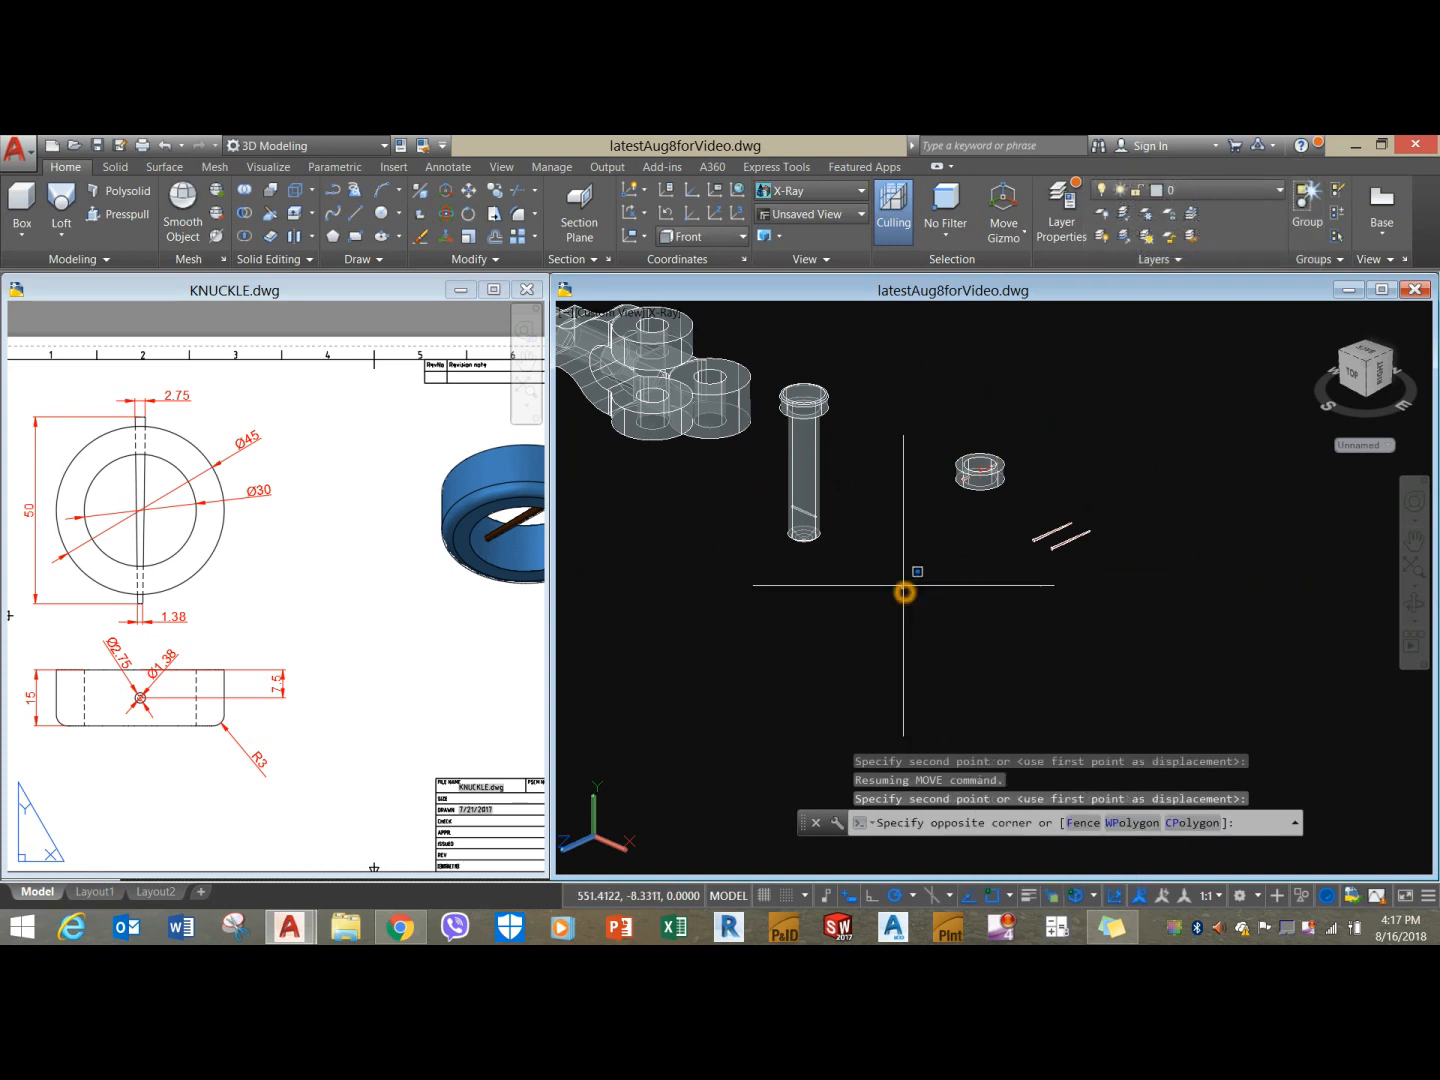
pyautogui.press('Escape')
# Examine the cross hole near the knuckle pin's lower end and the collar beside the other parts.
pyautogui.keyDown('shift'); pyautogui.moveTo(898, 573); pyautogui.dragTo(915, 560, button='middle'); pyautogui.keyUp('shift')
pyautogui.scroll(4, 954, 418)
pyautogui.scroll(4, 942, 421)
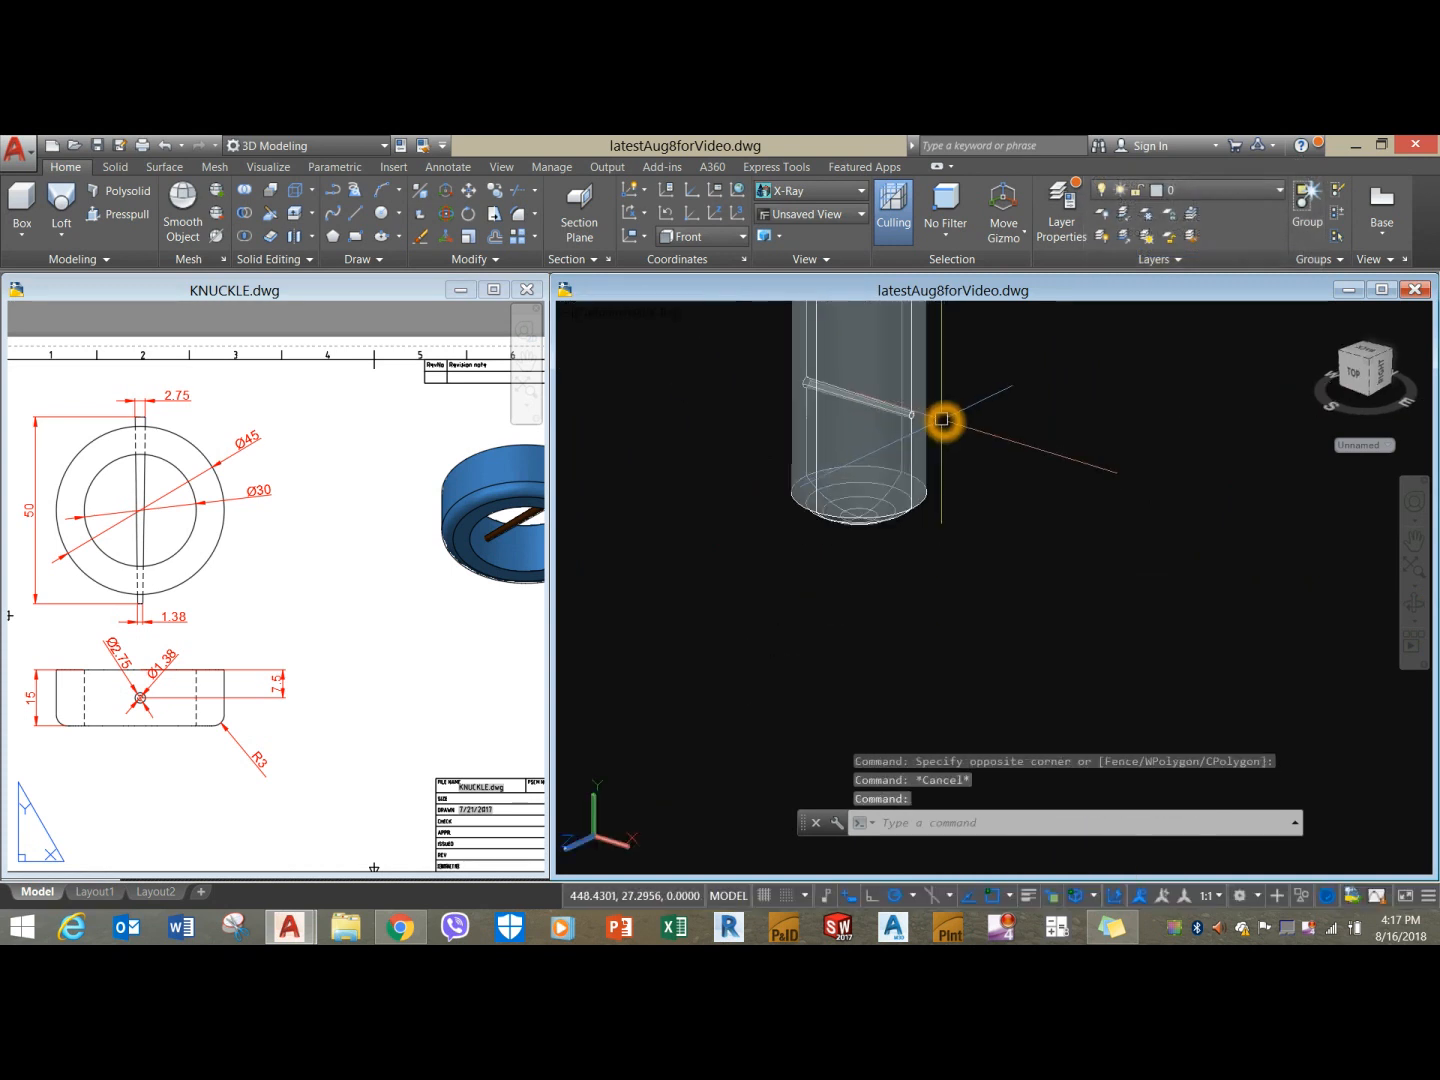
pyautogui.scroll(-7, 942, 421)
pyautogui.moveTo(942, 421); pyautogui.dragTo(810, 534, button='middle')
pyautogui.scroll(7, 839, 497)
pyautogui.scroll(2, 842, 505)
pyautogui.scroll(2, 795, 515)
pyautogui.scroll(2, 798, 503)
pyautogui.scroll(-4, 791, 498)
pyautogui.scroll(-3, 803, 449)
pyautogui.moveTo(810, 505); pyautogui.dragTo(900, 559, button='middle')
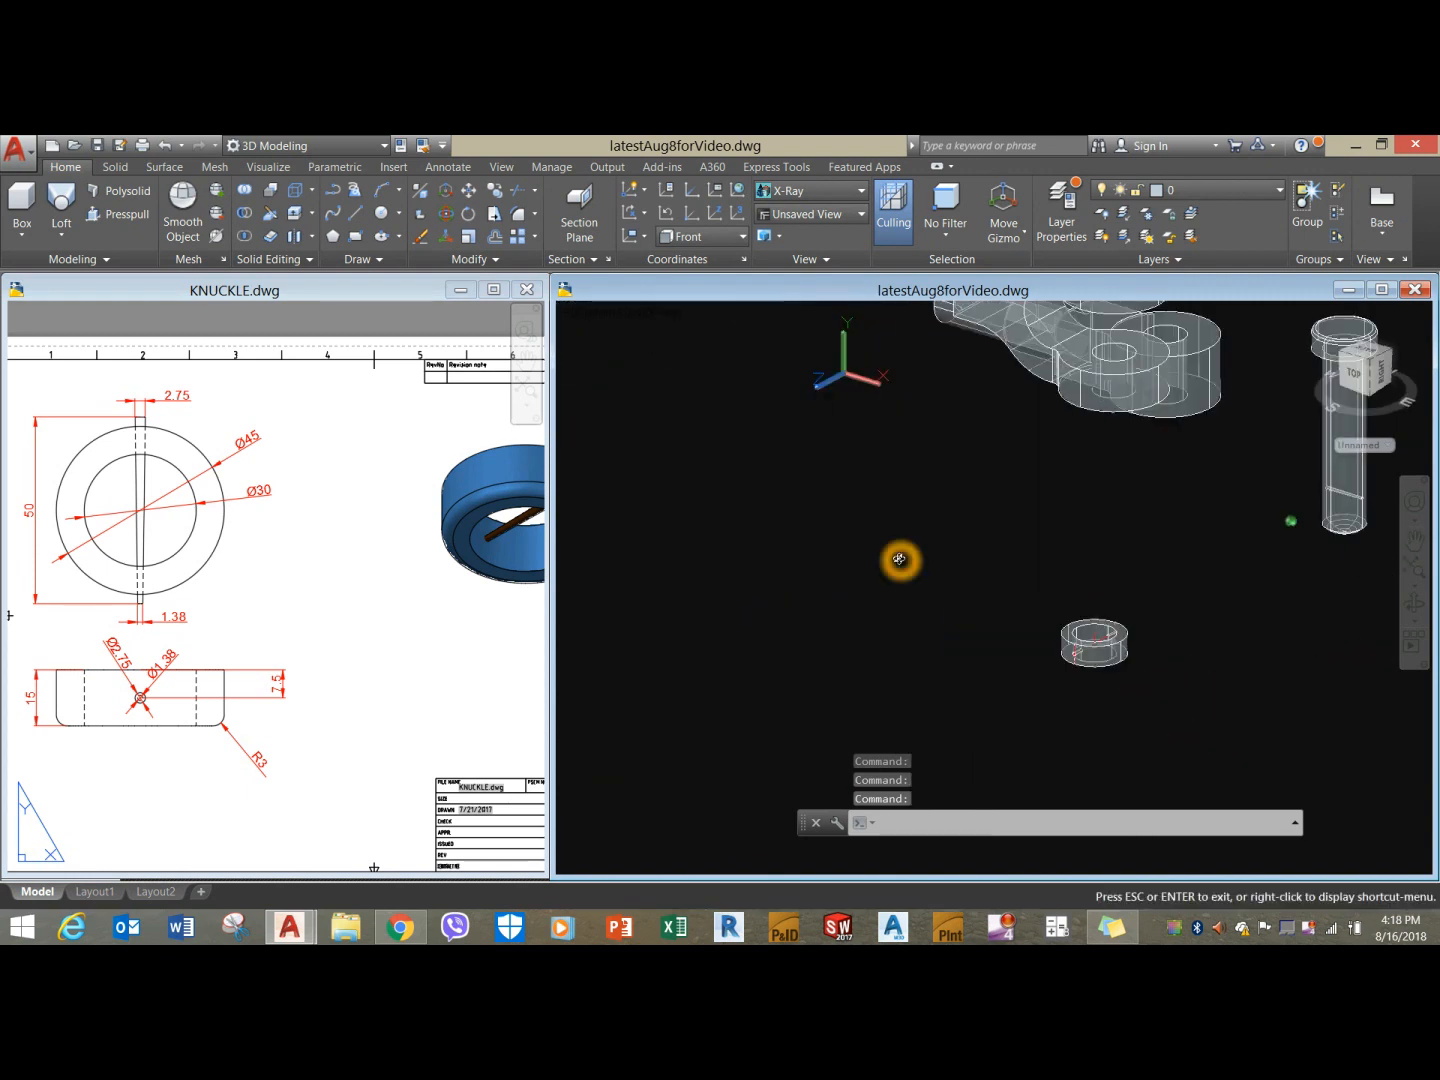
# Set the visual style of the 3D model to Shaded with edges.
pyautogui.click(665, 314)
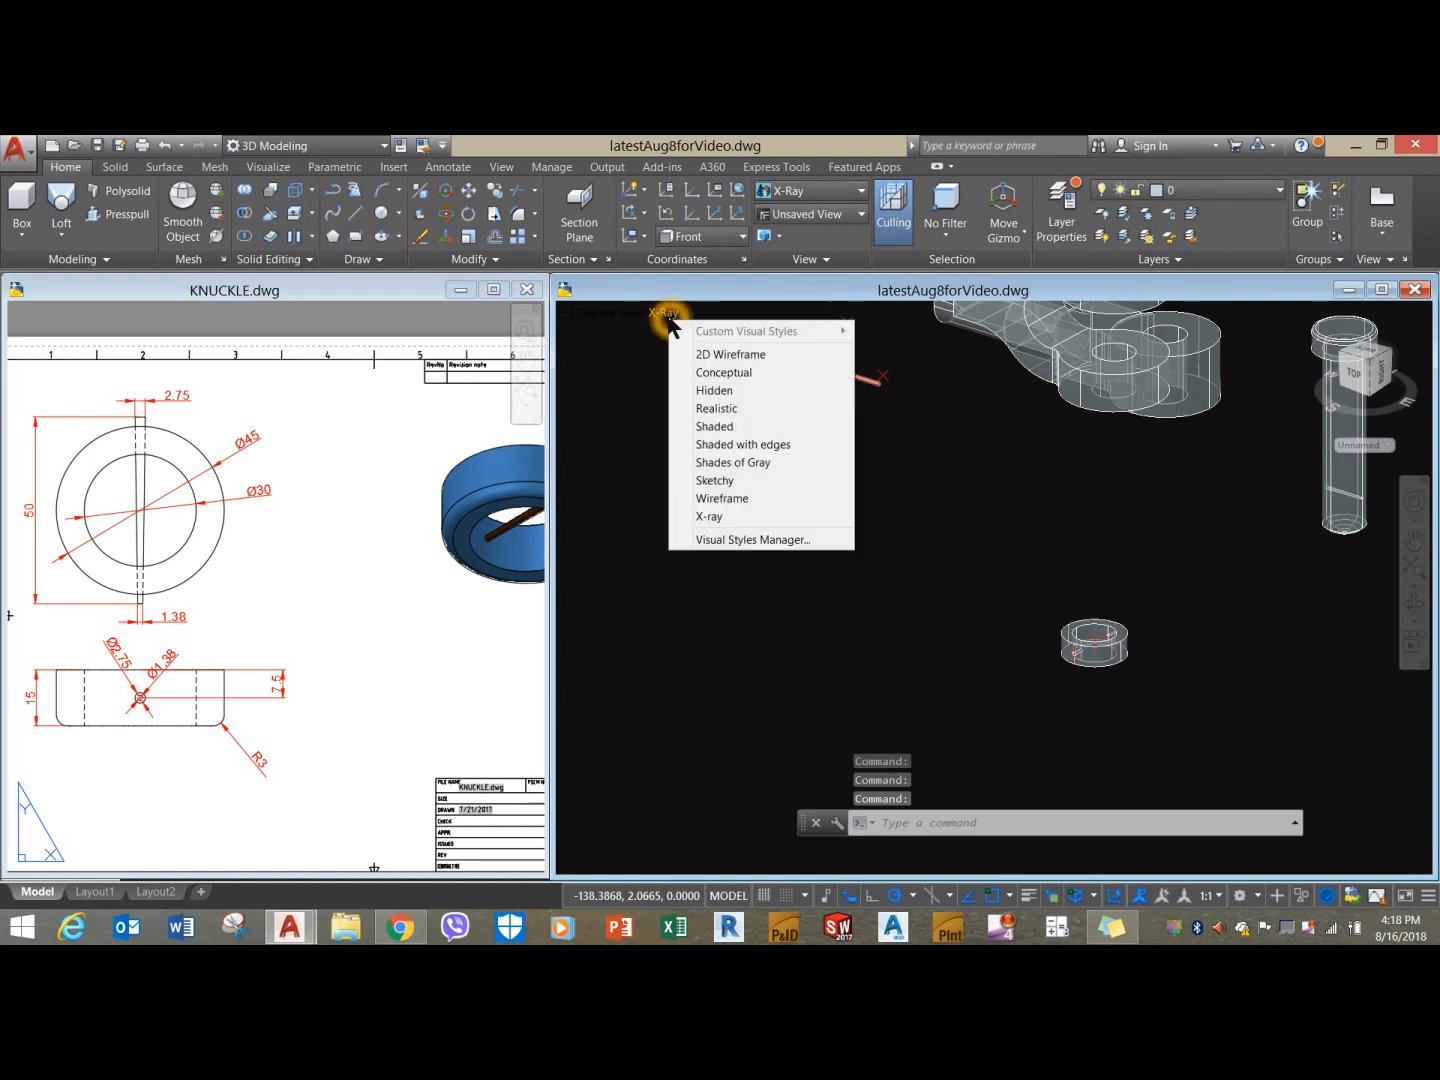
pyautogui.click(742, 444)
pyautogui.moveTo(742, 440)
pyautogui.mouseDown(button='middle')
pyautogui.moveTo(852, 469)
pyautogui.moveTo(643, 611)
pyautogui.moveTo(784, 547)
pyautogui.moveTo(739, 569)
pyautogui.mouseUp(button='middle')
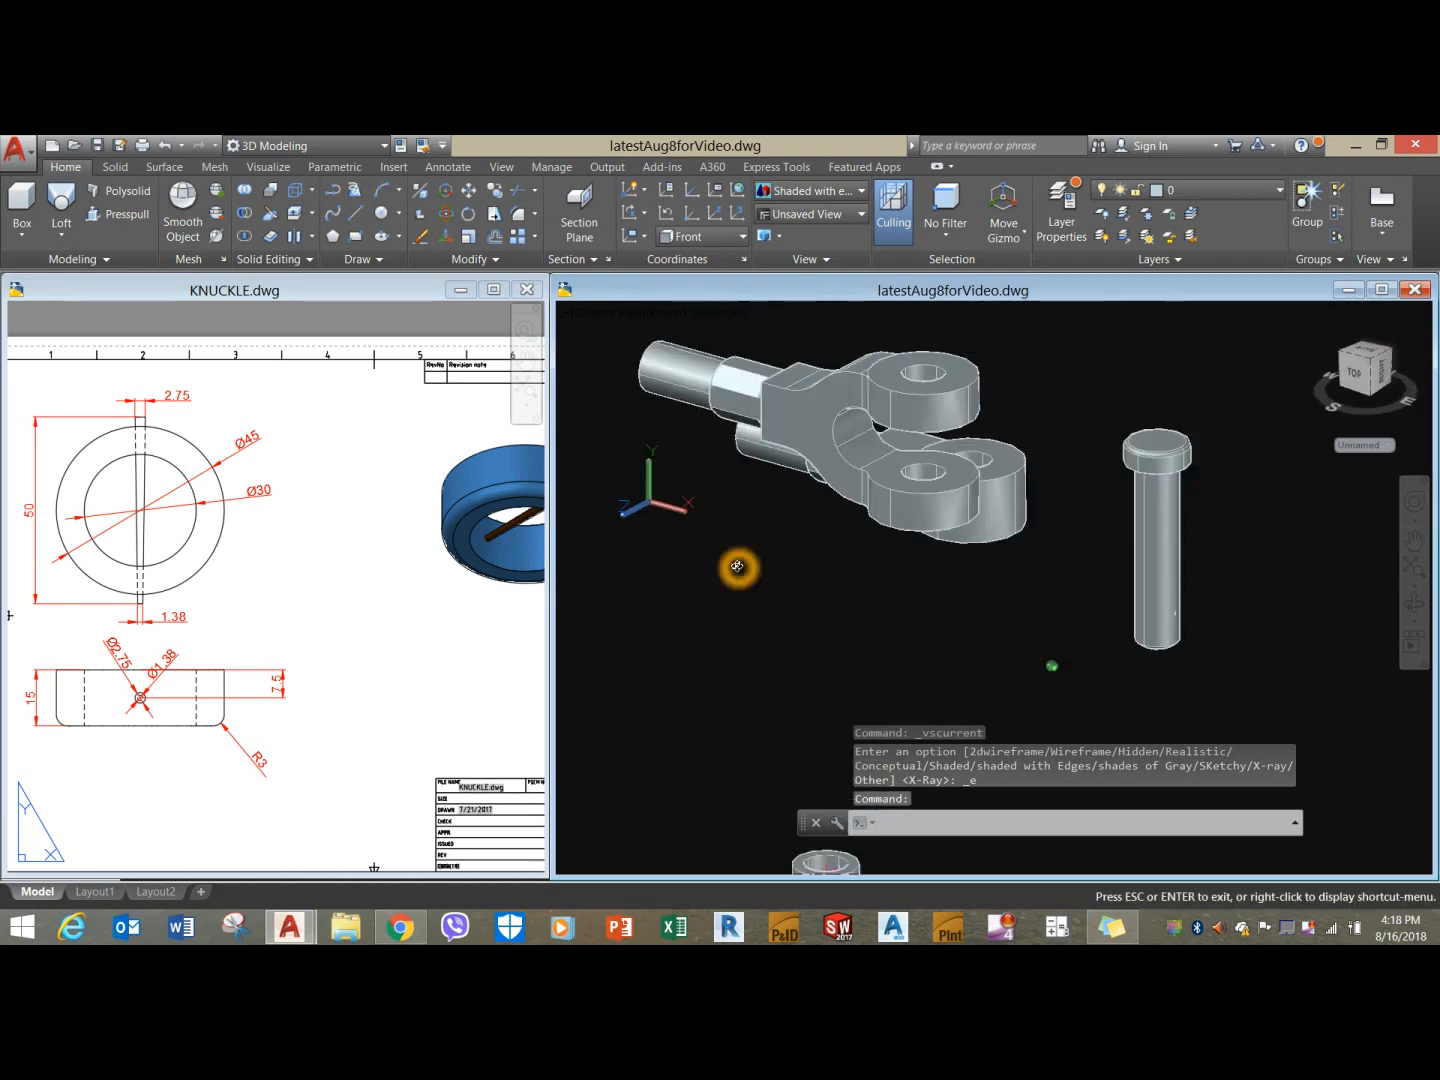
# Move the single-eye rod end out of the fork to open space behind the knuckle pin.
pyautogui.moveTo(938, 533); pyautogui.dragTo(800, 563, button='middle')
pyautogui.press('Escape')
pyautogui.click(874, 500)
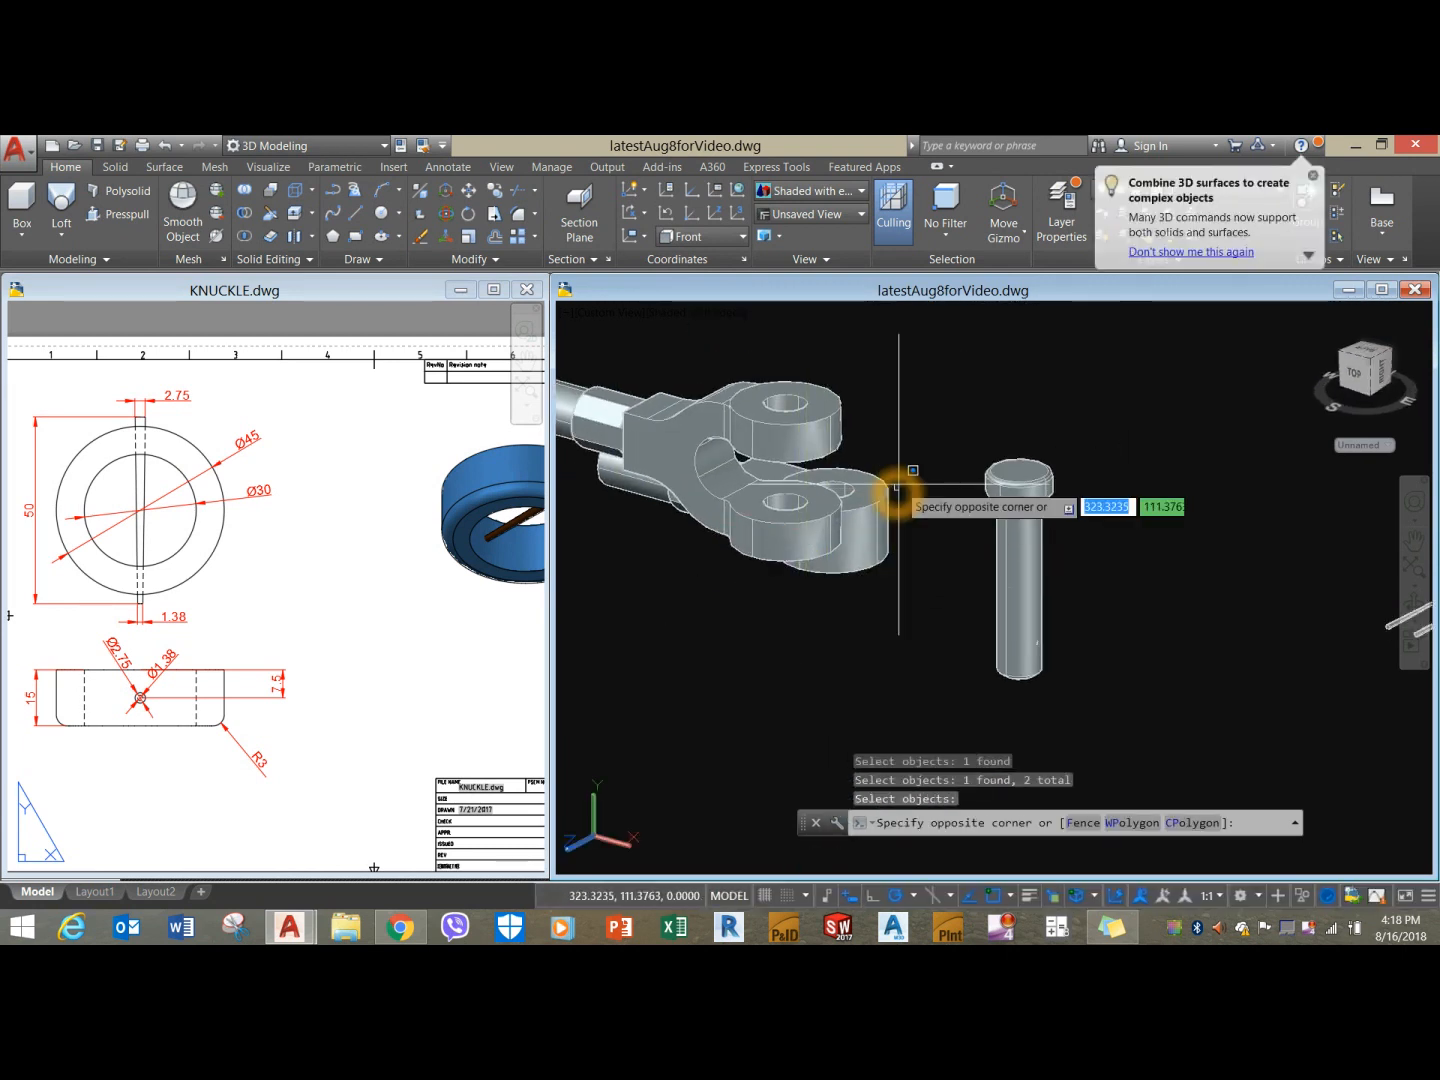
pyautogui.click(884, 502)
pyautogui.rightClick(912, 390)
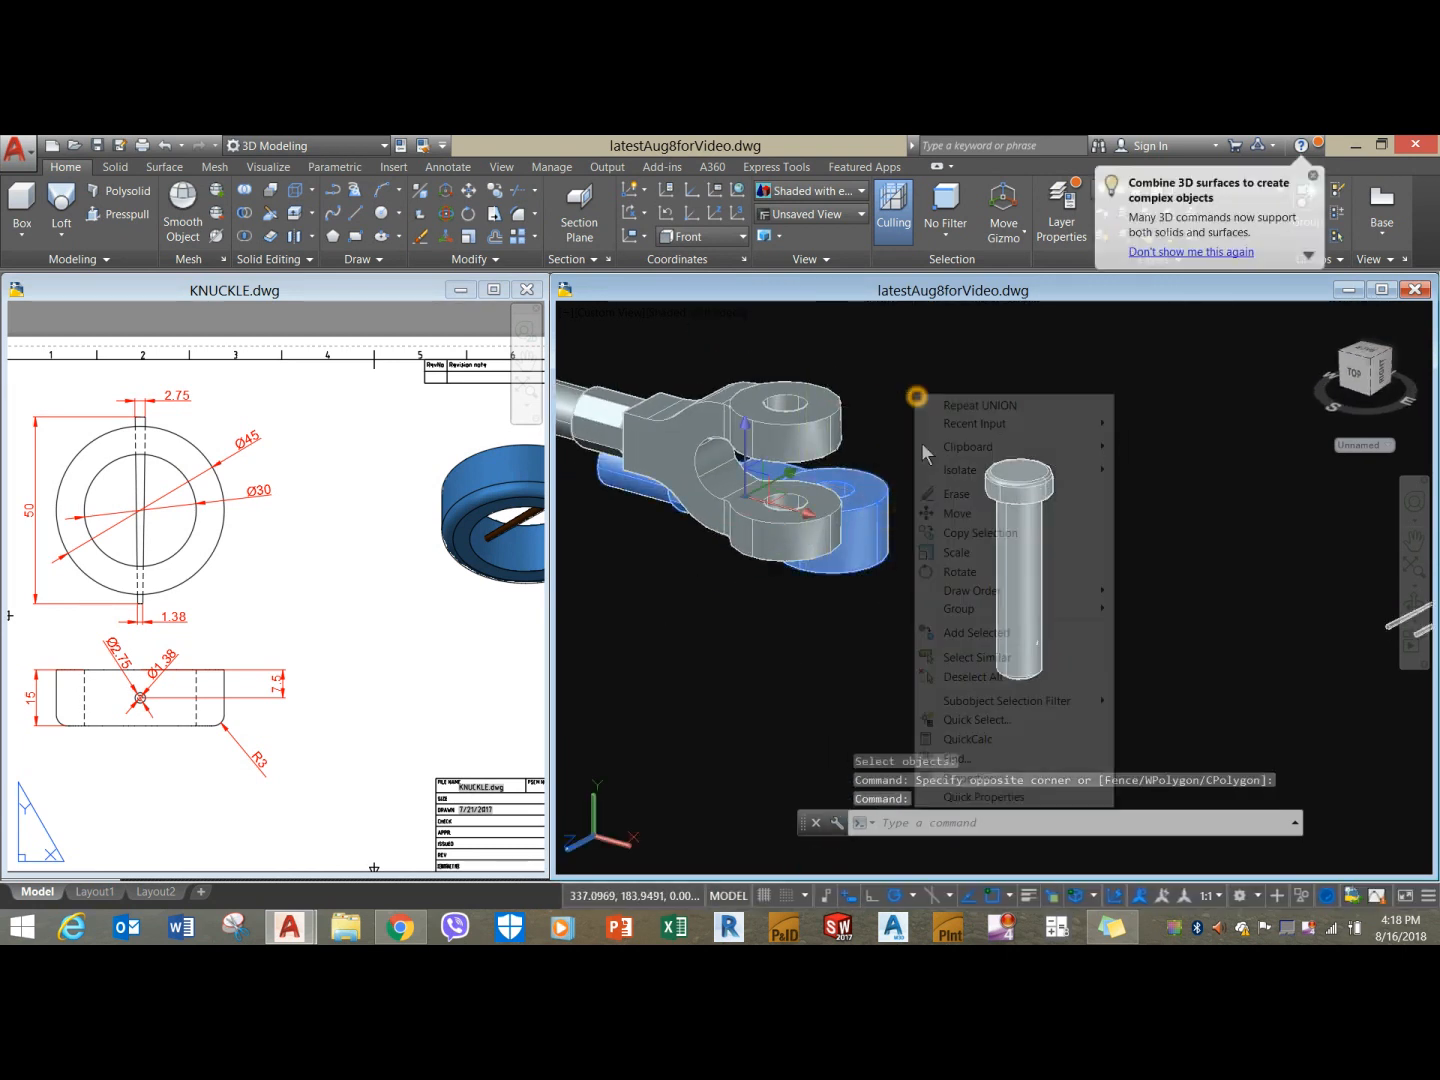
pyautogui.click(925, 511)
pyautogui.click(910, 592)
pyautogui.click(1192, 508)
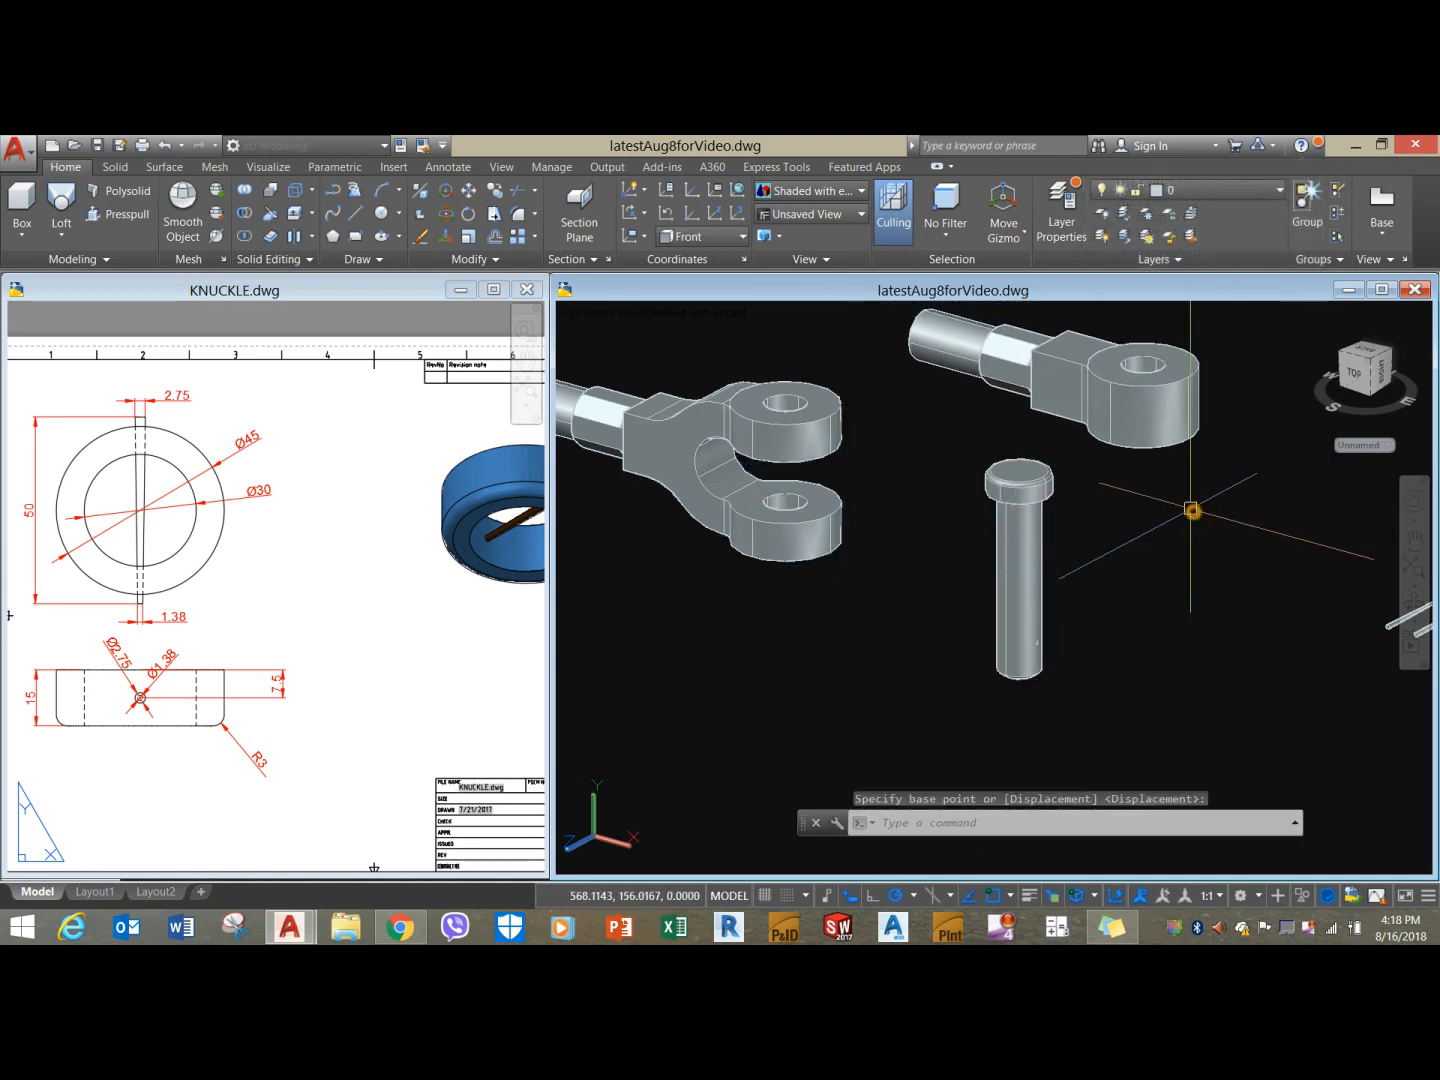
# Move the knuckle pin from the centre of its head's underside to the centre of the hole on the fork's upper face.
pyautogui.scroll(-3, 958, 548)
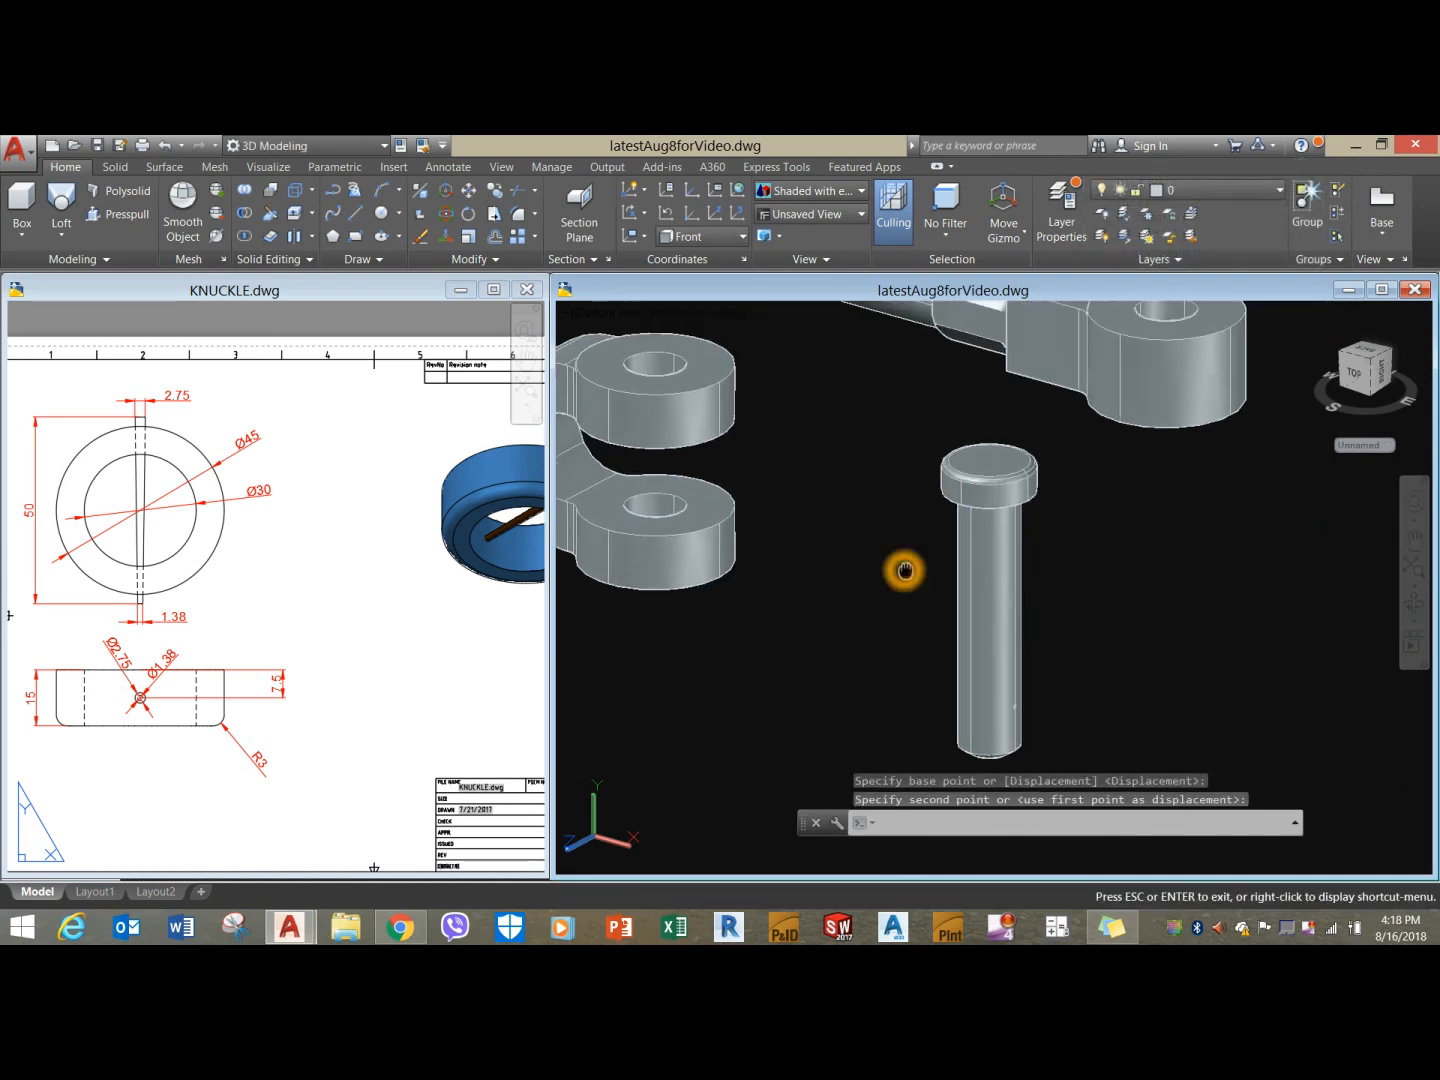
pyautogui.scroll(3, 943, 567)
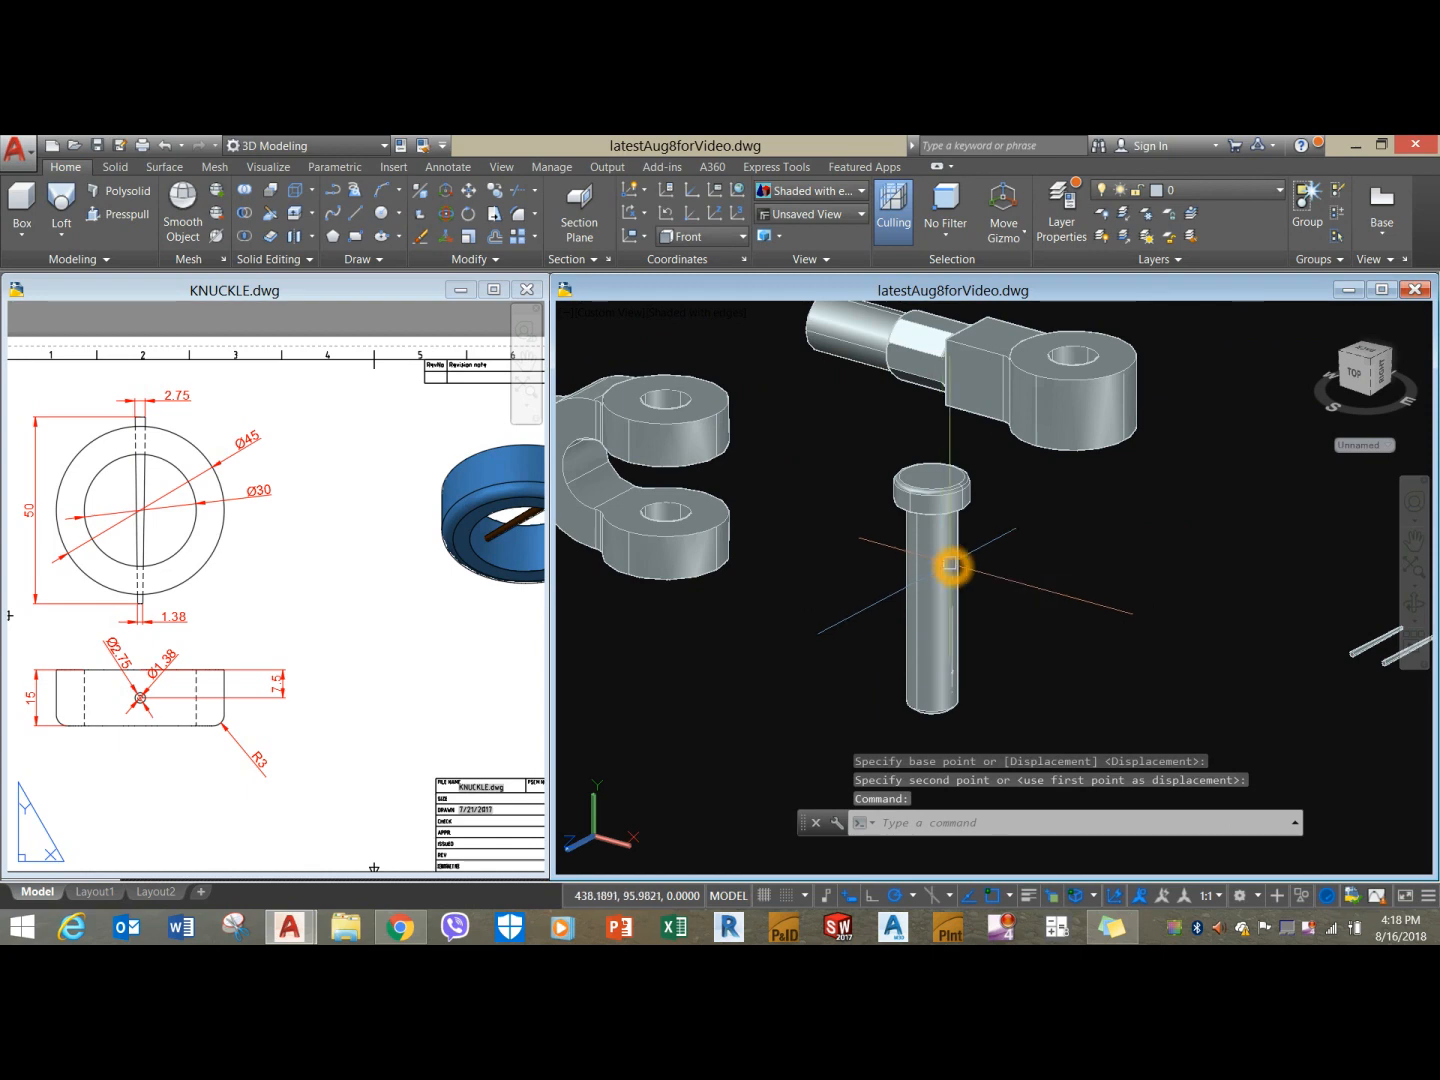
pyautogui.click(950, 565)
pyautogui.rightClick(875, 473)
pyautogui.click(917, 593)
pyautogui.scroll(2, 975, 500)
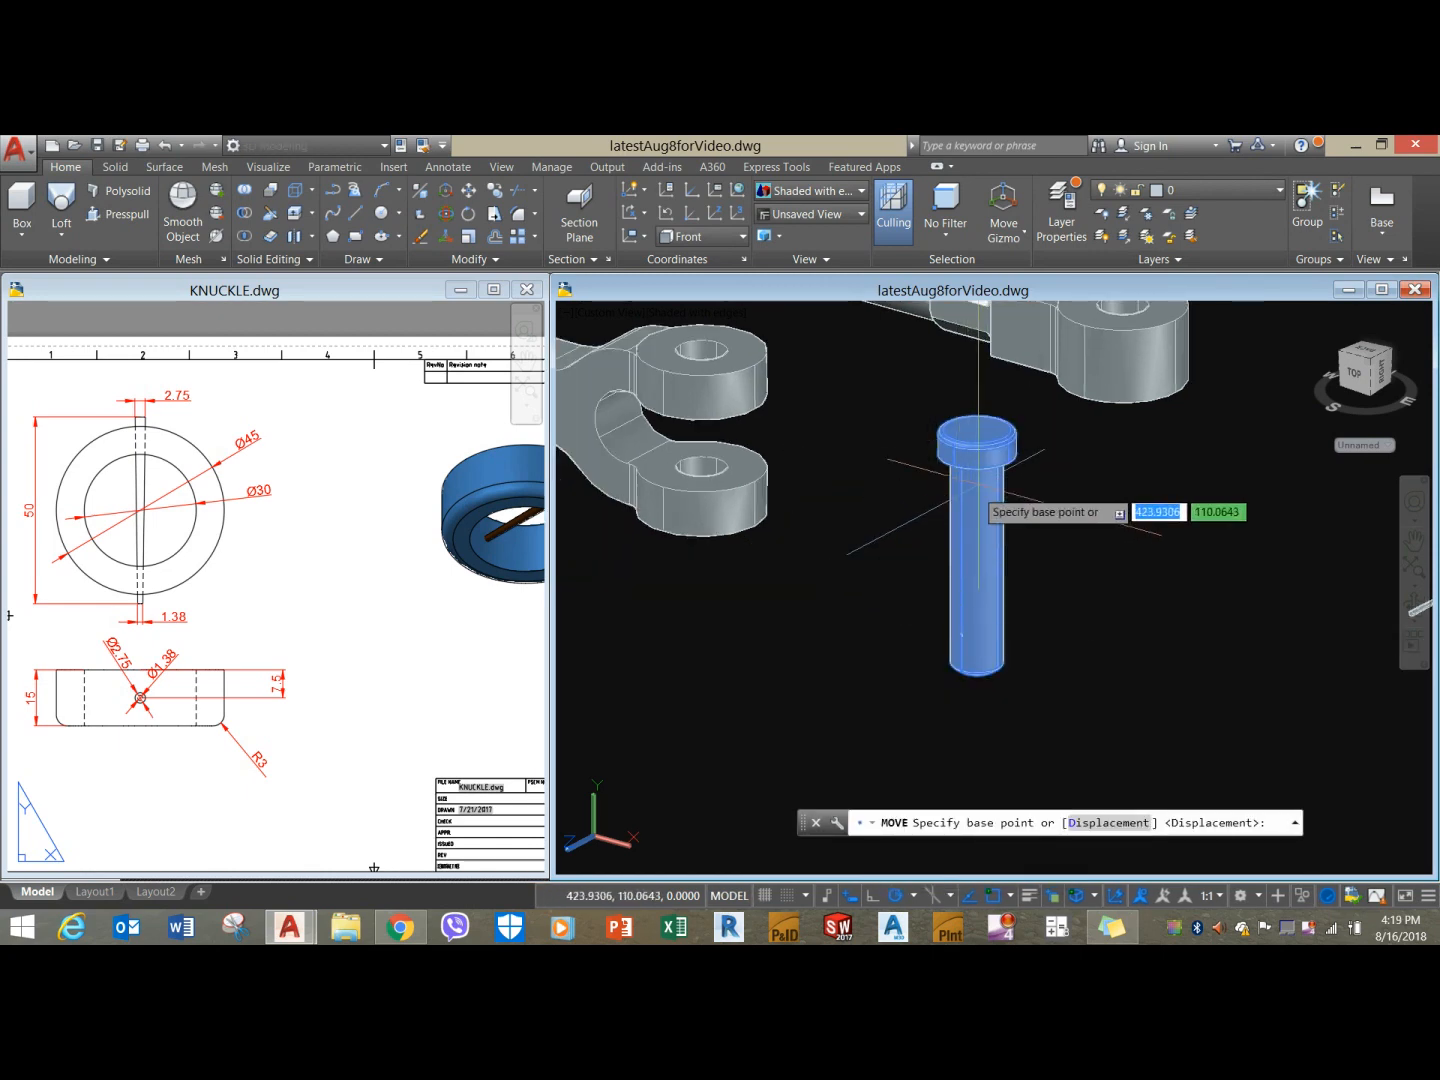
pyautogui.keyDown('shift'); pyautogui.moveTo(1012, 490); pyautogui.dragTo(1035, 399, button='middle'); pyautogui.keyUp('shift')
pyautogui.moveTo(1043, 727); pyautogui.dragTo(945, 525, button='middle')
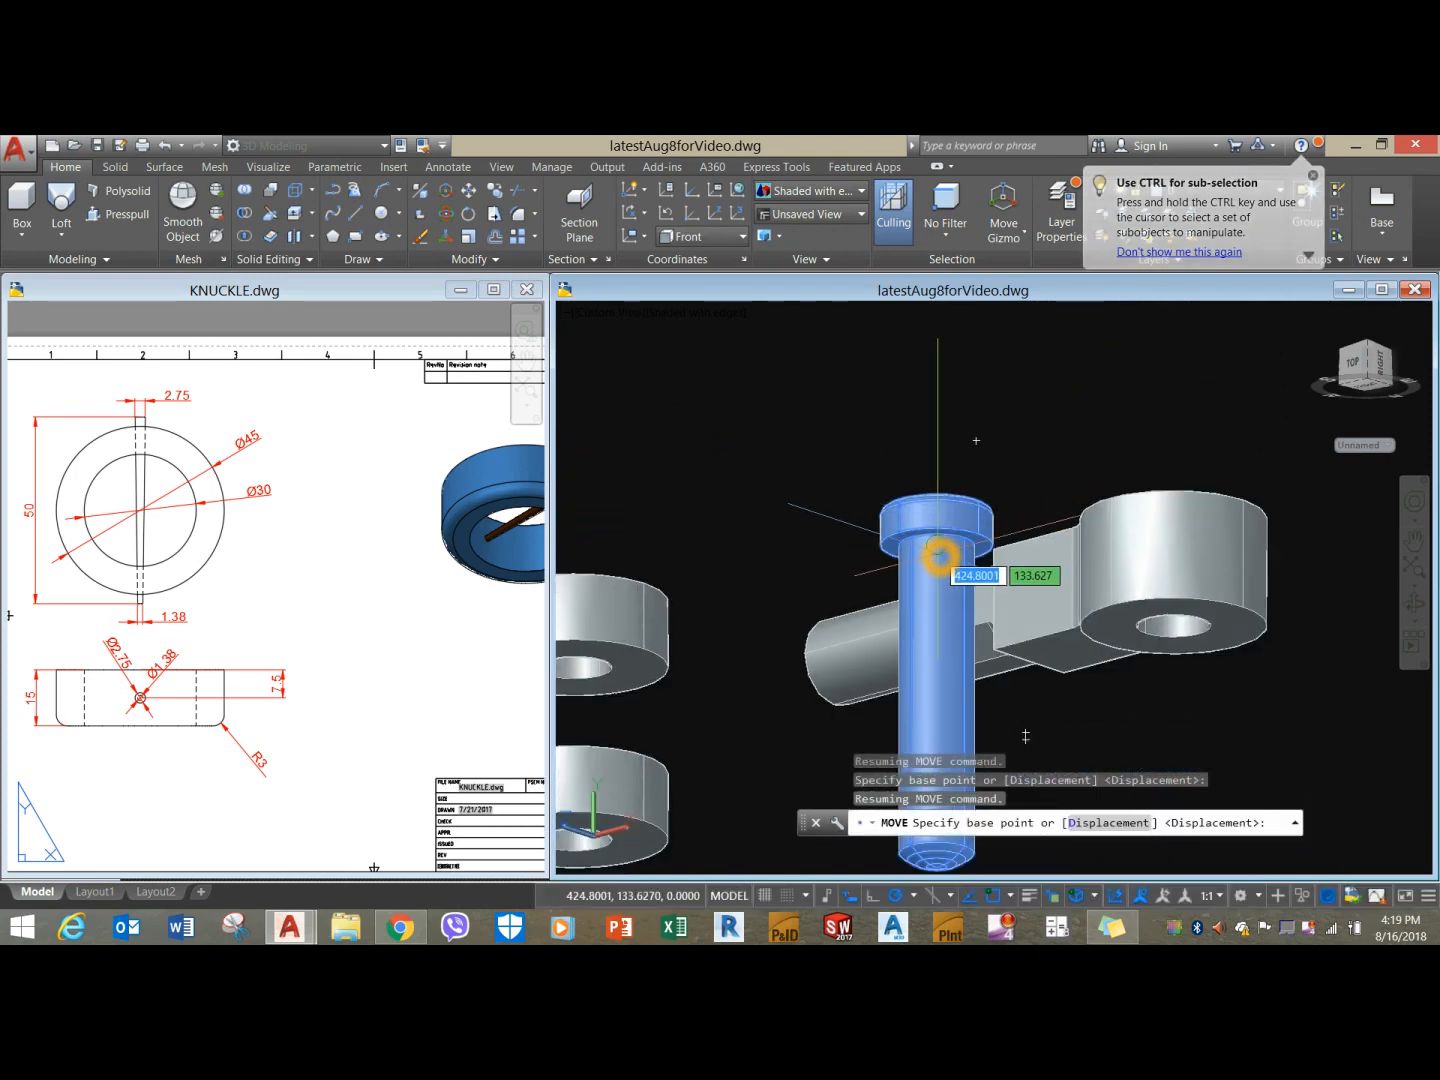
pyautogui.scroll(4, 936, 545)
pyautogui.click(932, 530)
pyautogui.scroll(-5, 916, 534)
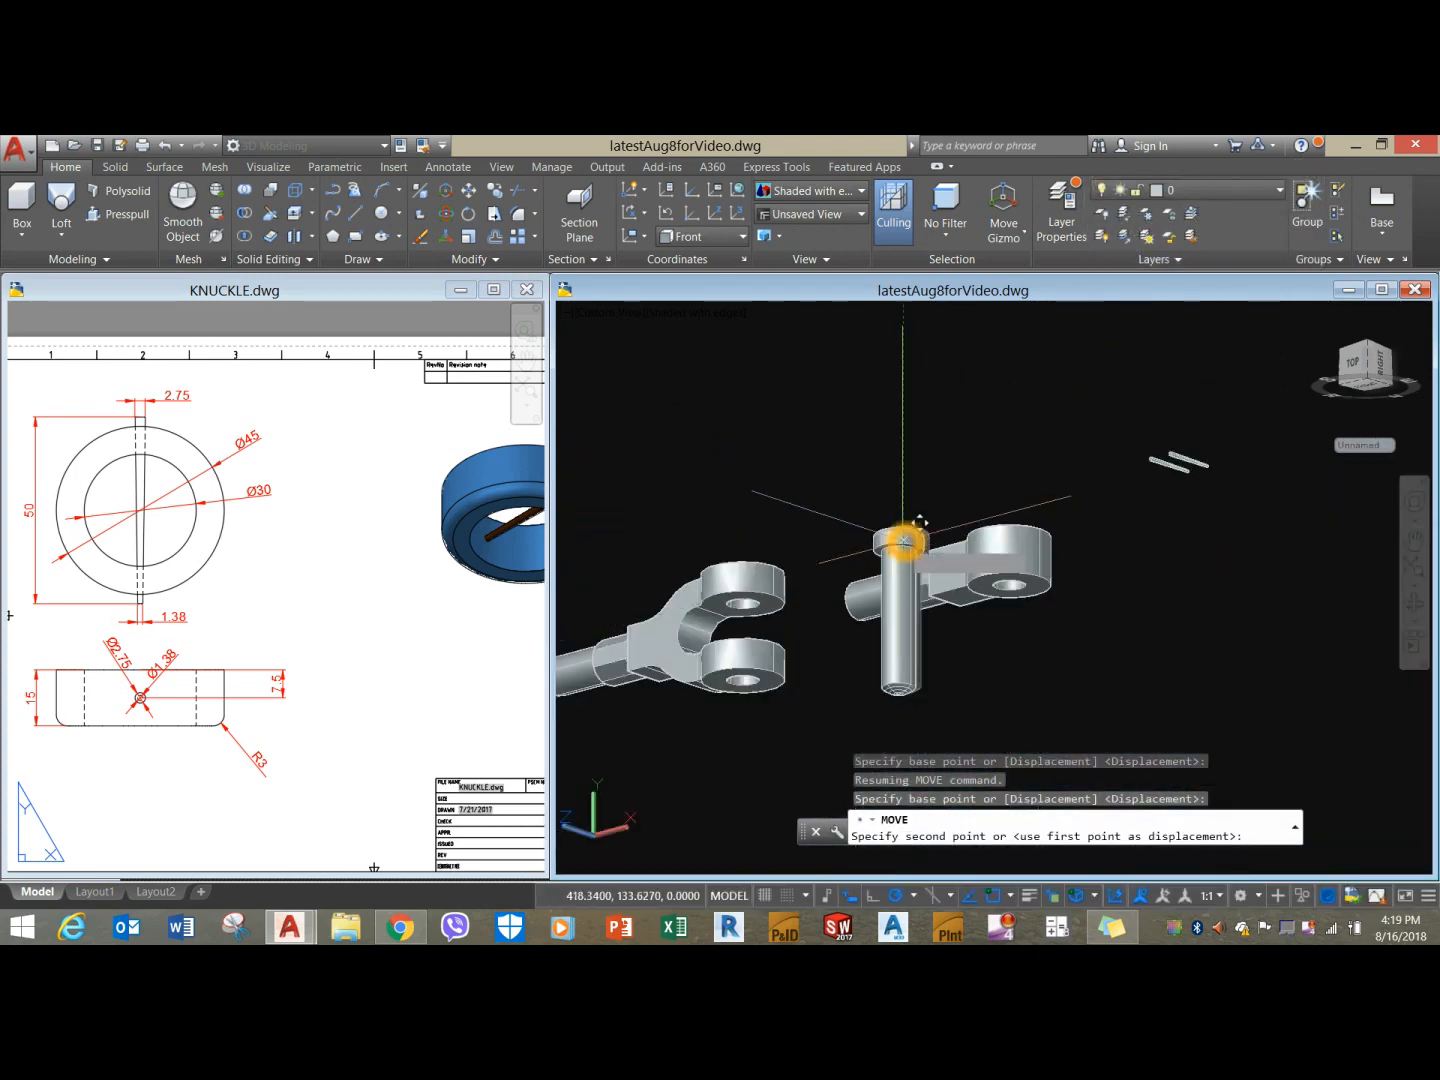
pyautogui.scroll(5, 850, 570)
pyautogui.scroll(2, 878, 535)
pyautogui.keyDown('shift'); pyautogui.moveTo(880, 526); pyautogui.dragTo(940, 570, button='middle'); pyautogui.keyUp('shift')
pyautogui.click(812, 600)
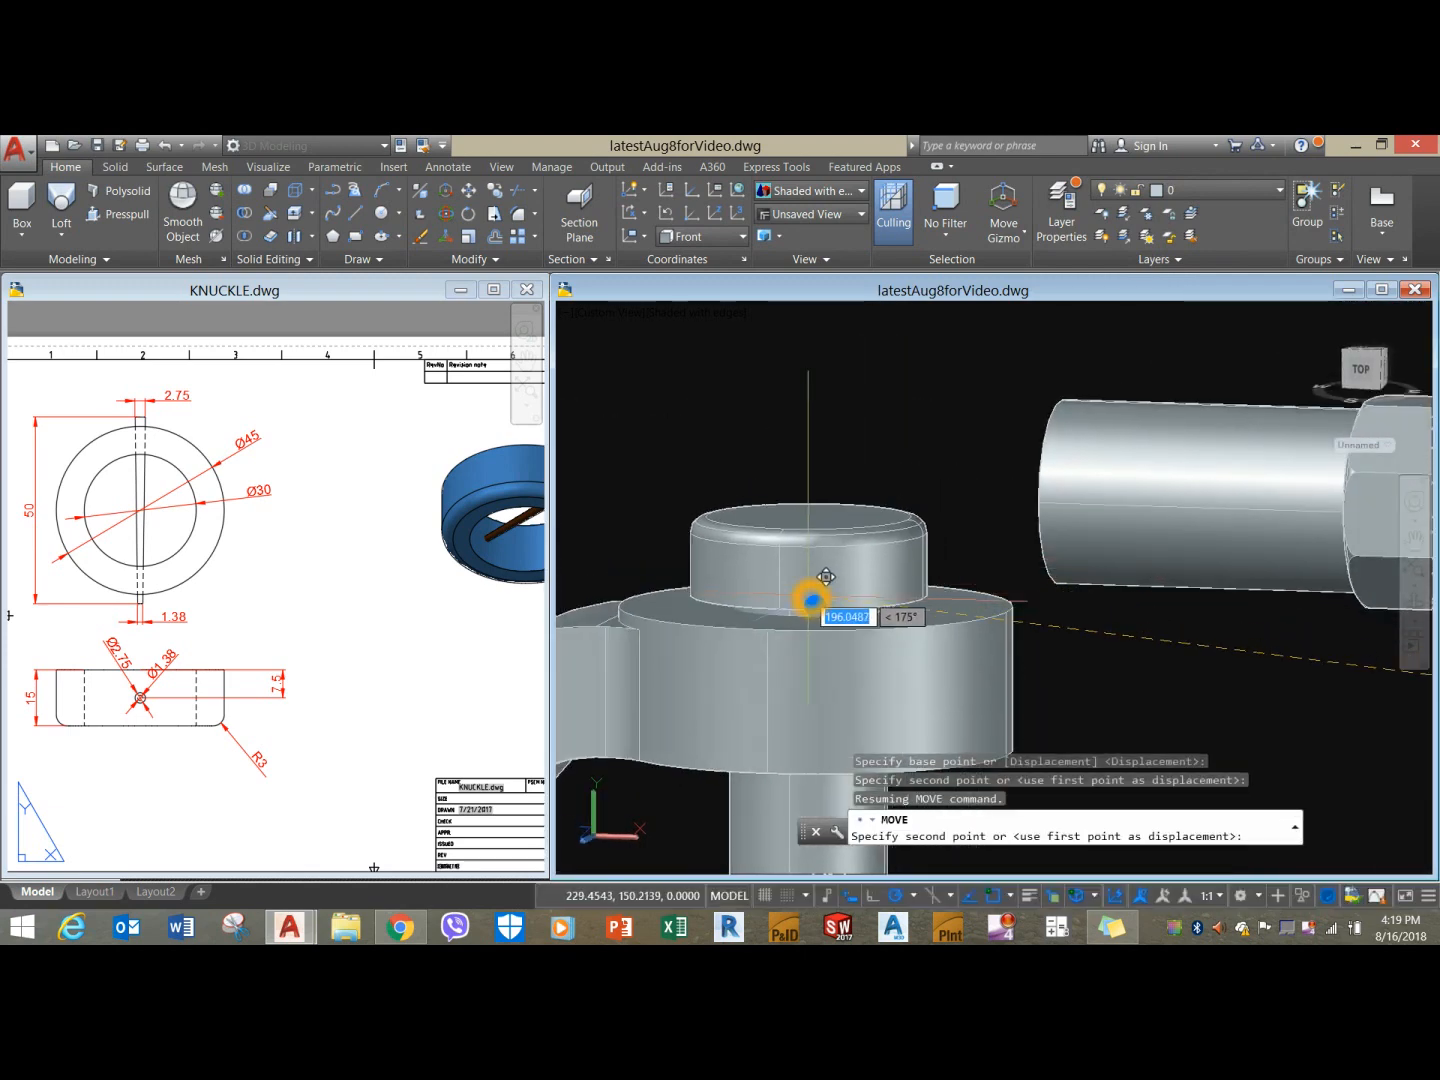
# Set the visual style to X-Ray and inspect the knuckle pin's fit and cross hole below the fork.
pyautogui.scroll(-3, 820, 588)
pyautogui.moveTo(820, 588)
pyautogui.keyDown('shift'); pyautogui.mouseDown(button='middle')
pyautogui.moveTo(808, 549)
pyautogui.moveTo(810, 580)
pyautogui.mouseUp(button='middle'); pyautogui.keyUp('shift')
pyautogui.scroll(2, 816, 585)
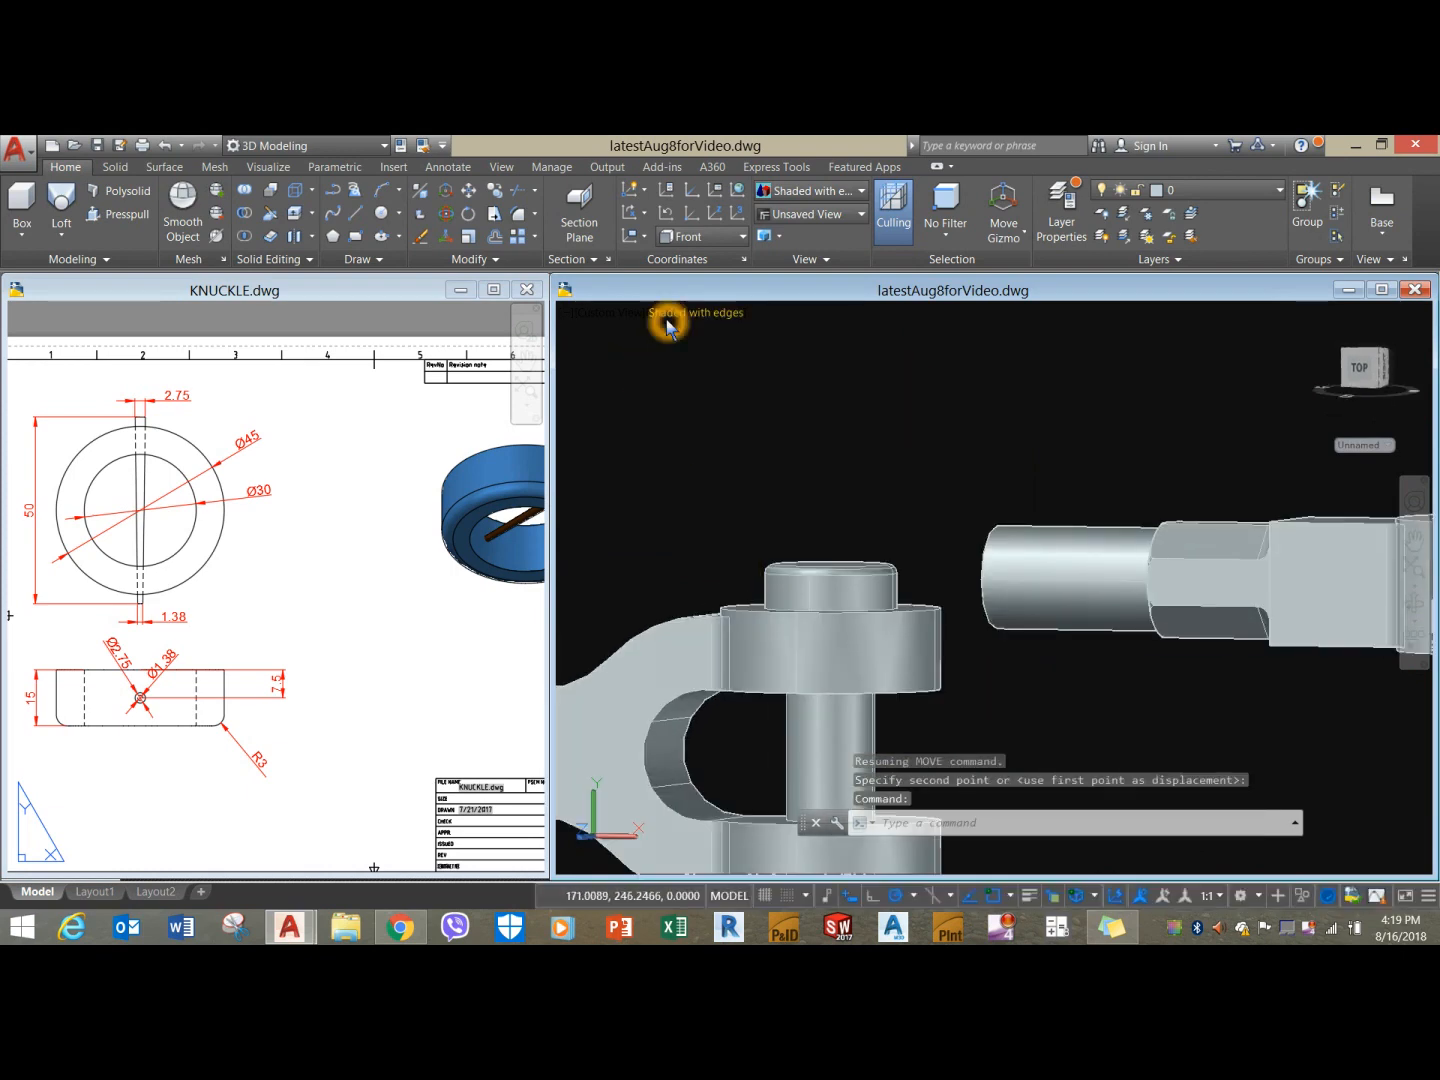
pyautogui.click(666, 320)
pyautogui.click(722, 508)
pyautogui.keyDown('shift'); pyautogui.moveTo(860, 630); pyautogui.dragTo(810, 473, button='middle'); pyautogui.keyUp('shift')
pyautogui.scroll(-5, 865, 611)
pyautogui.scroll(2, 818, 633)
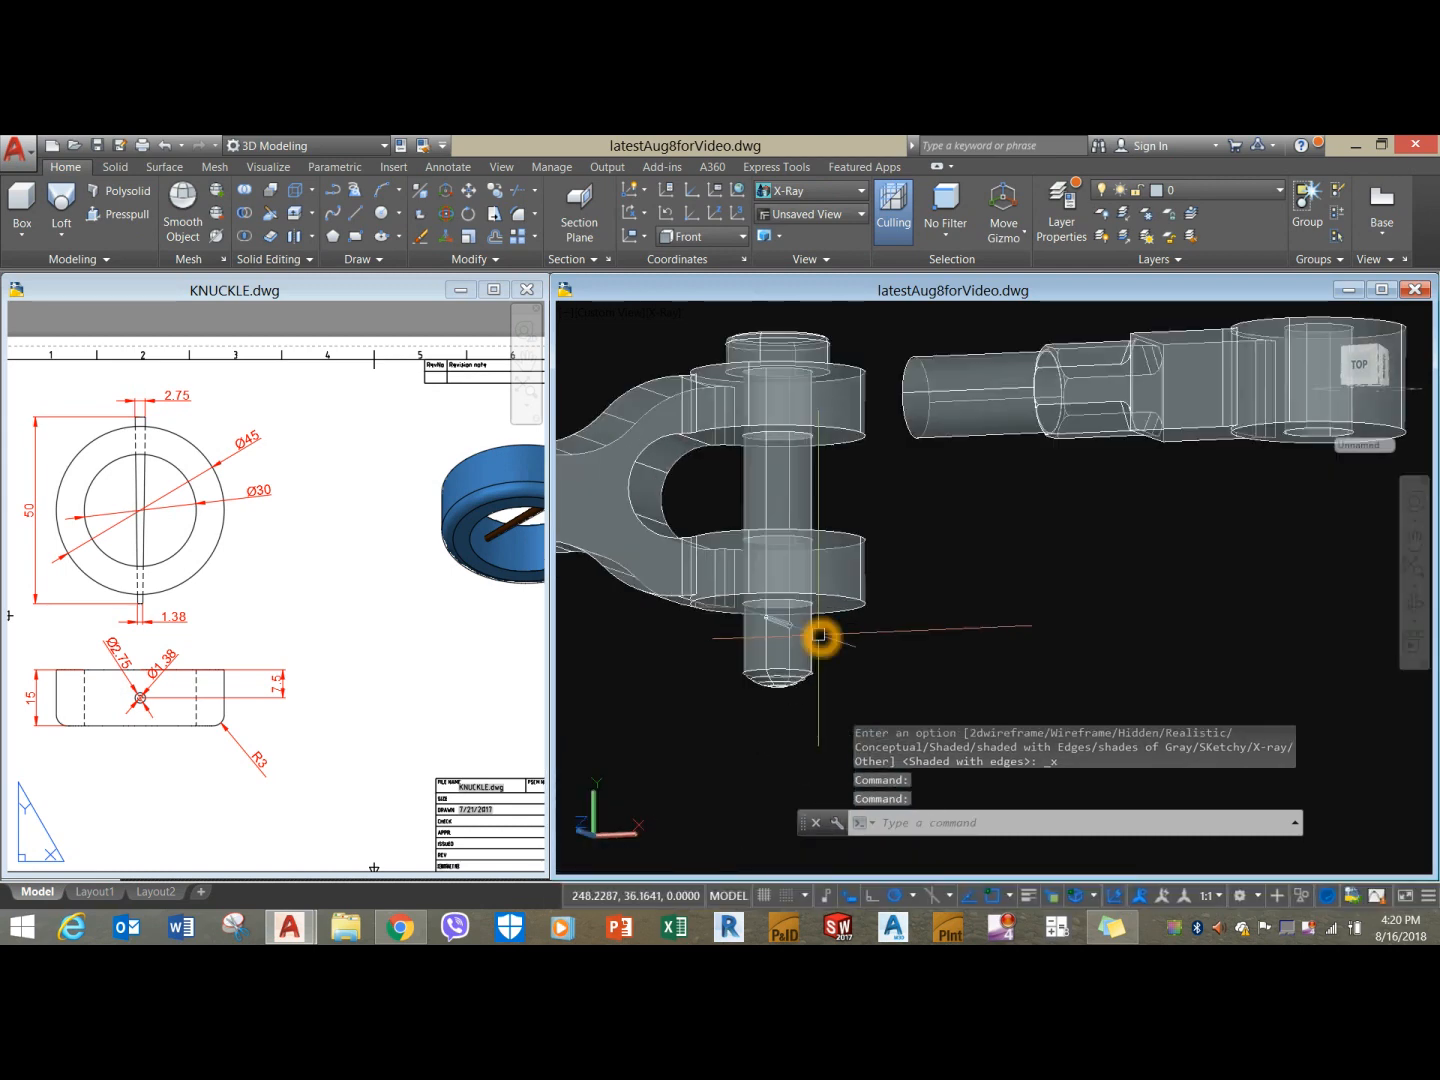
pyautogui.scroll(3, 819, 634)
pyautogui.keyDown('shift'); pyautogui.moveTo(820, 628); pyautogui.dragTo(886, 575, button='middle'); pyautogui.keyUp('shift')
pyautogui.scroll(-6, 828, 647)
pyautogui.scroll(-3, 913, 594)
pyautogui.scroll(2, 869, 575)
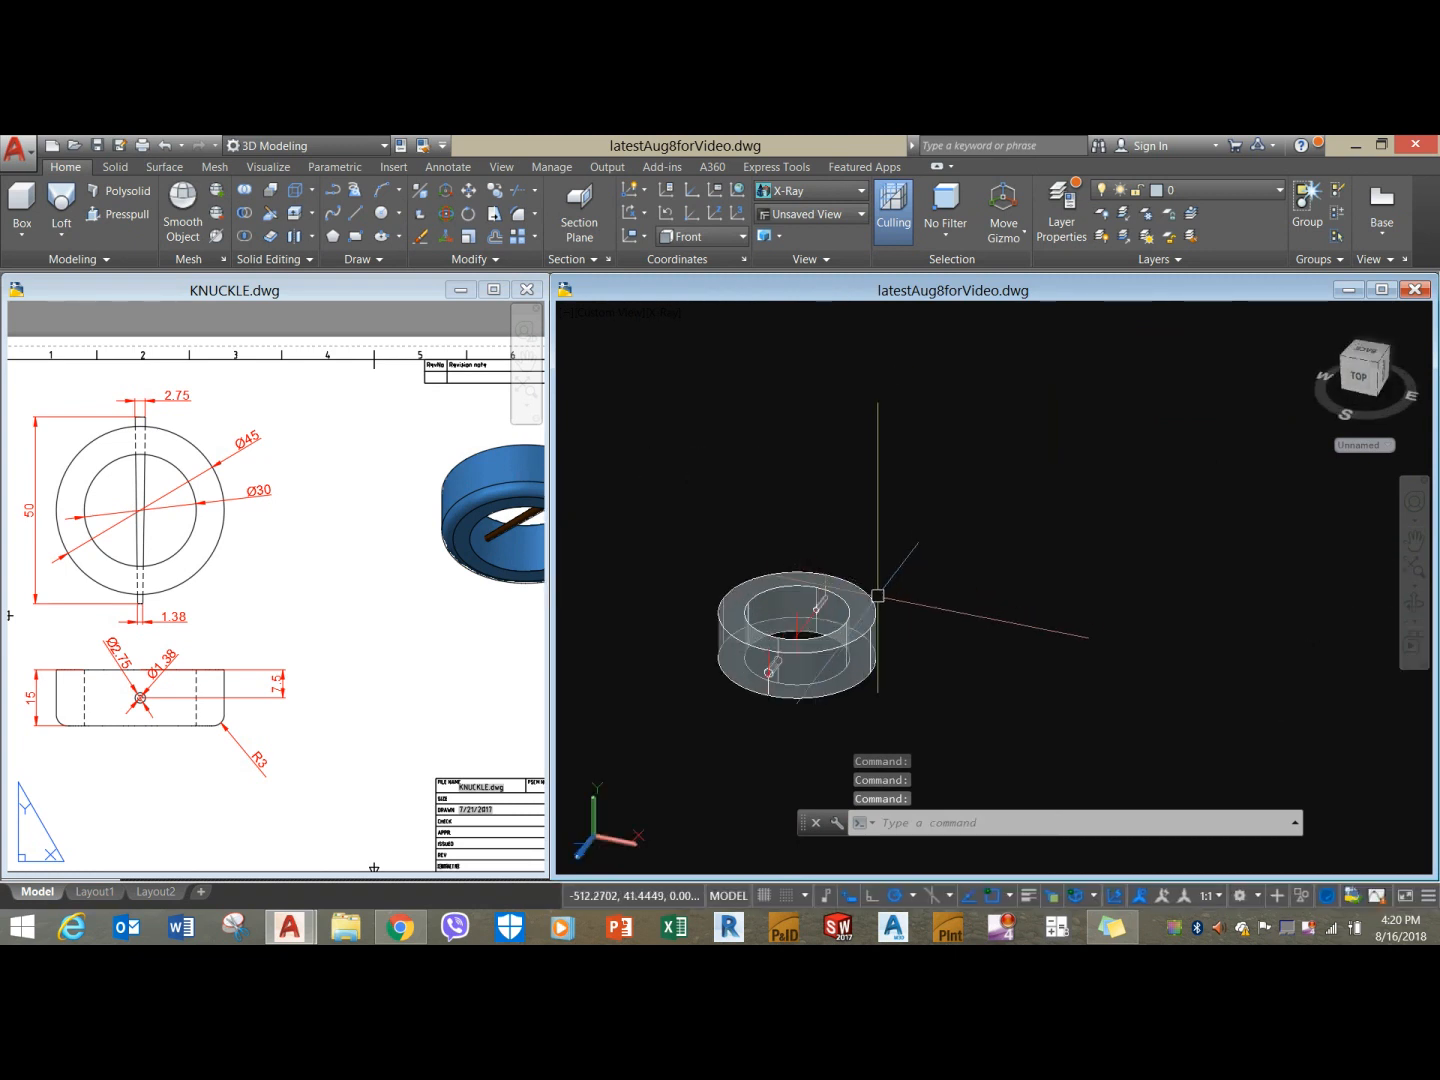
pyautogui.scroll(3, 878, 596)
pyautogui.scroll(-2, 881, 580)
pyautogui.click(881, 577)
pyautogui.rightClick(913, 472)
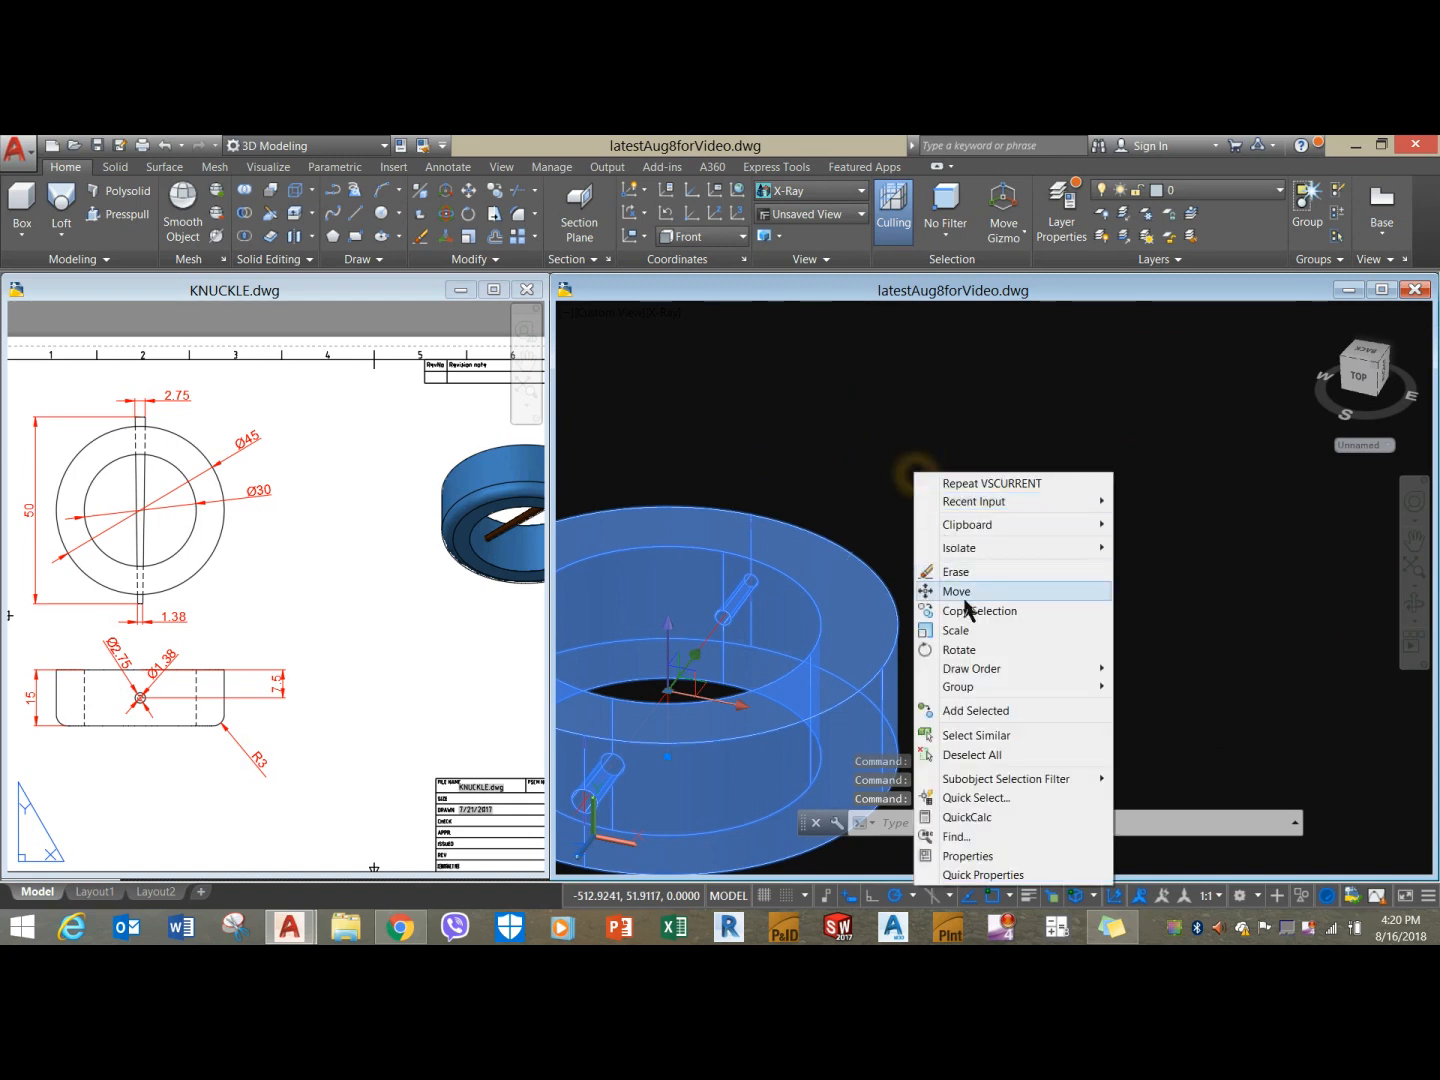
pyautogui.click(966, 594)
pyautogui.moveTo(830, 640); pyautogui.dragTo(958, 579, button='middle')
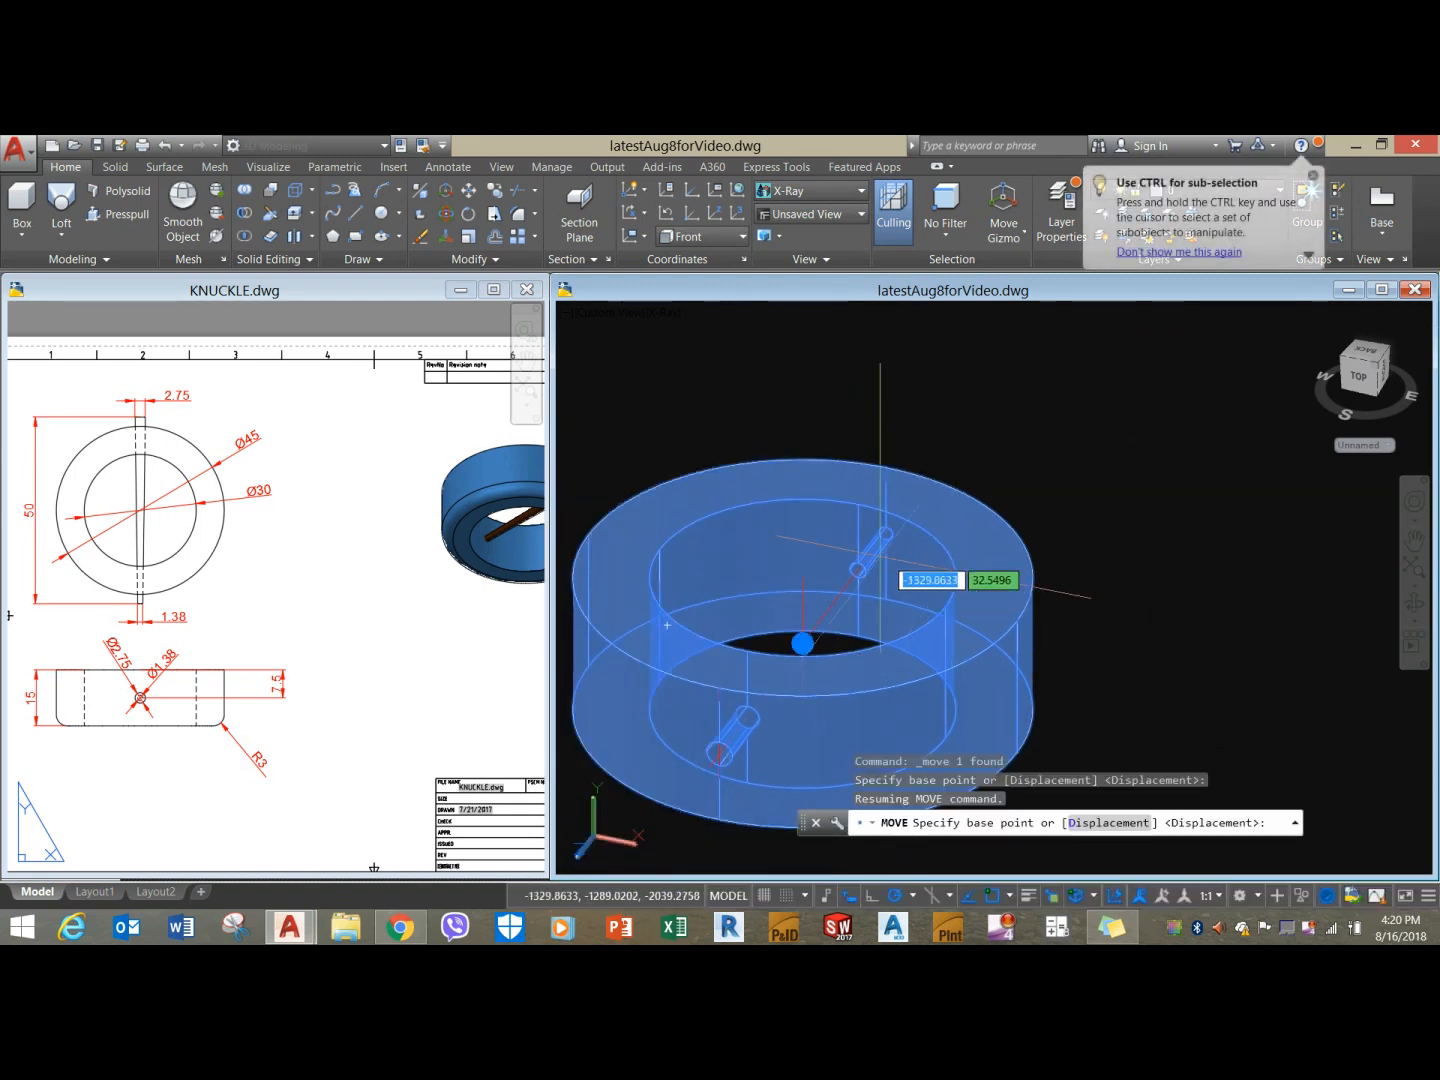
pyautogui.click(801, 580)
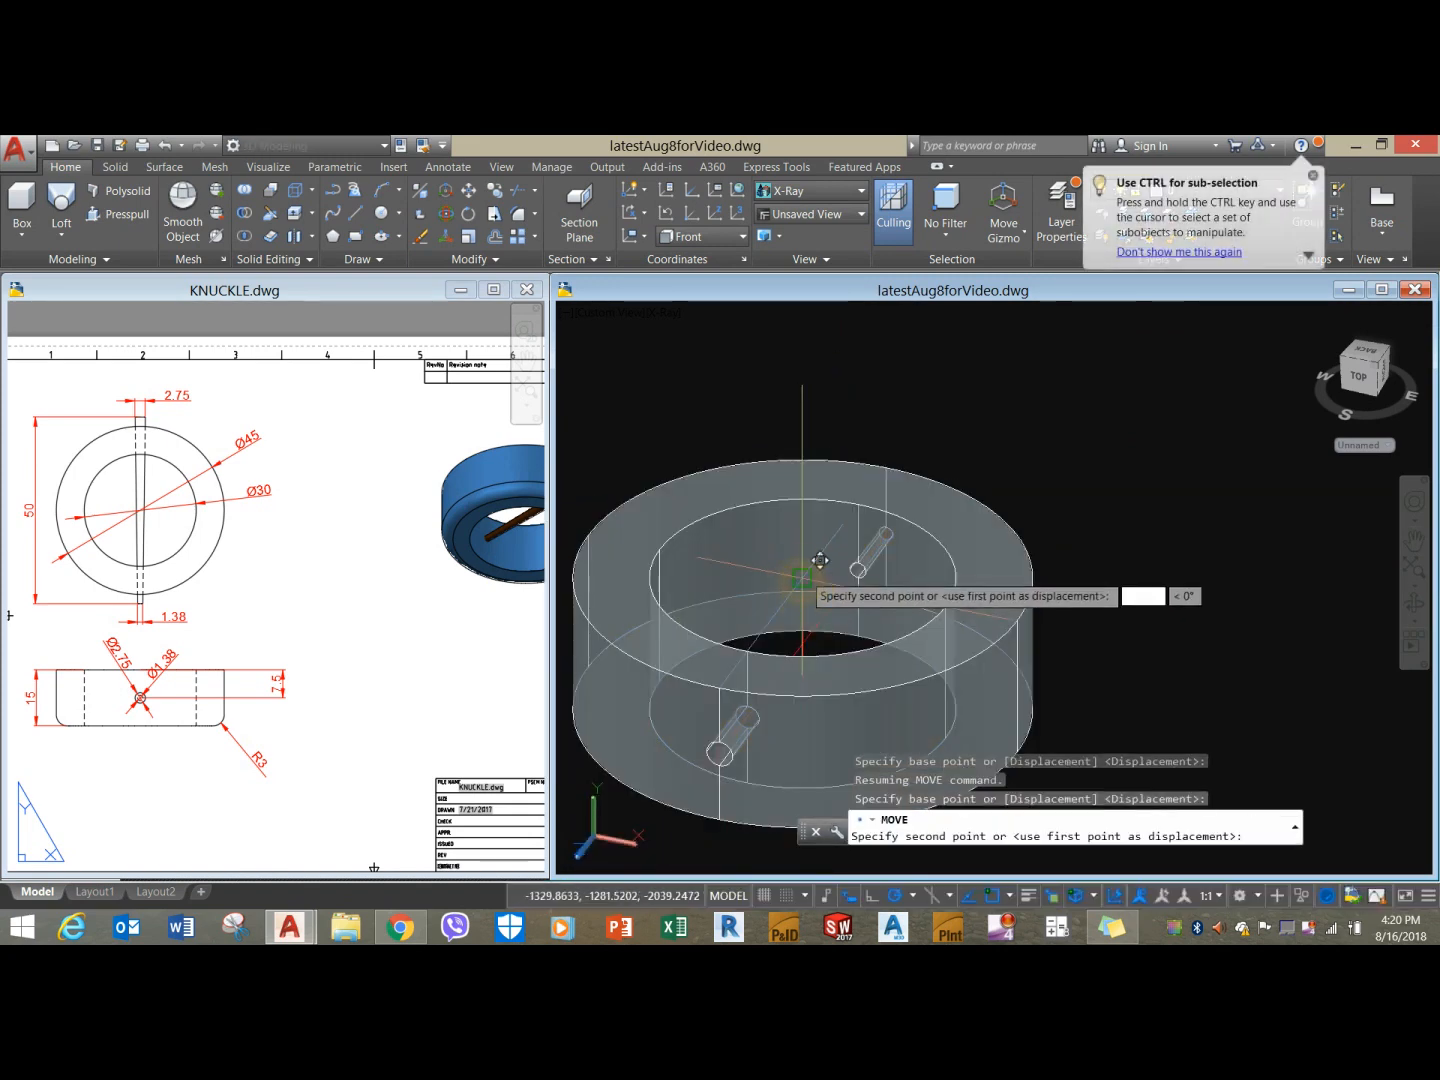
pyautogui.scroll(-3, 805, 572)
pyautogui.scroll(-2, 825, 548)
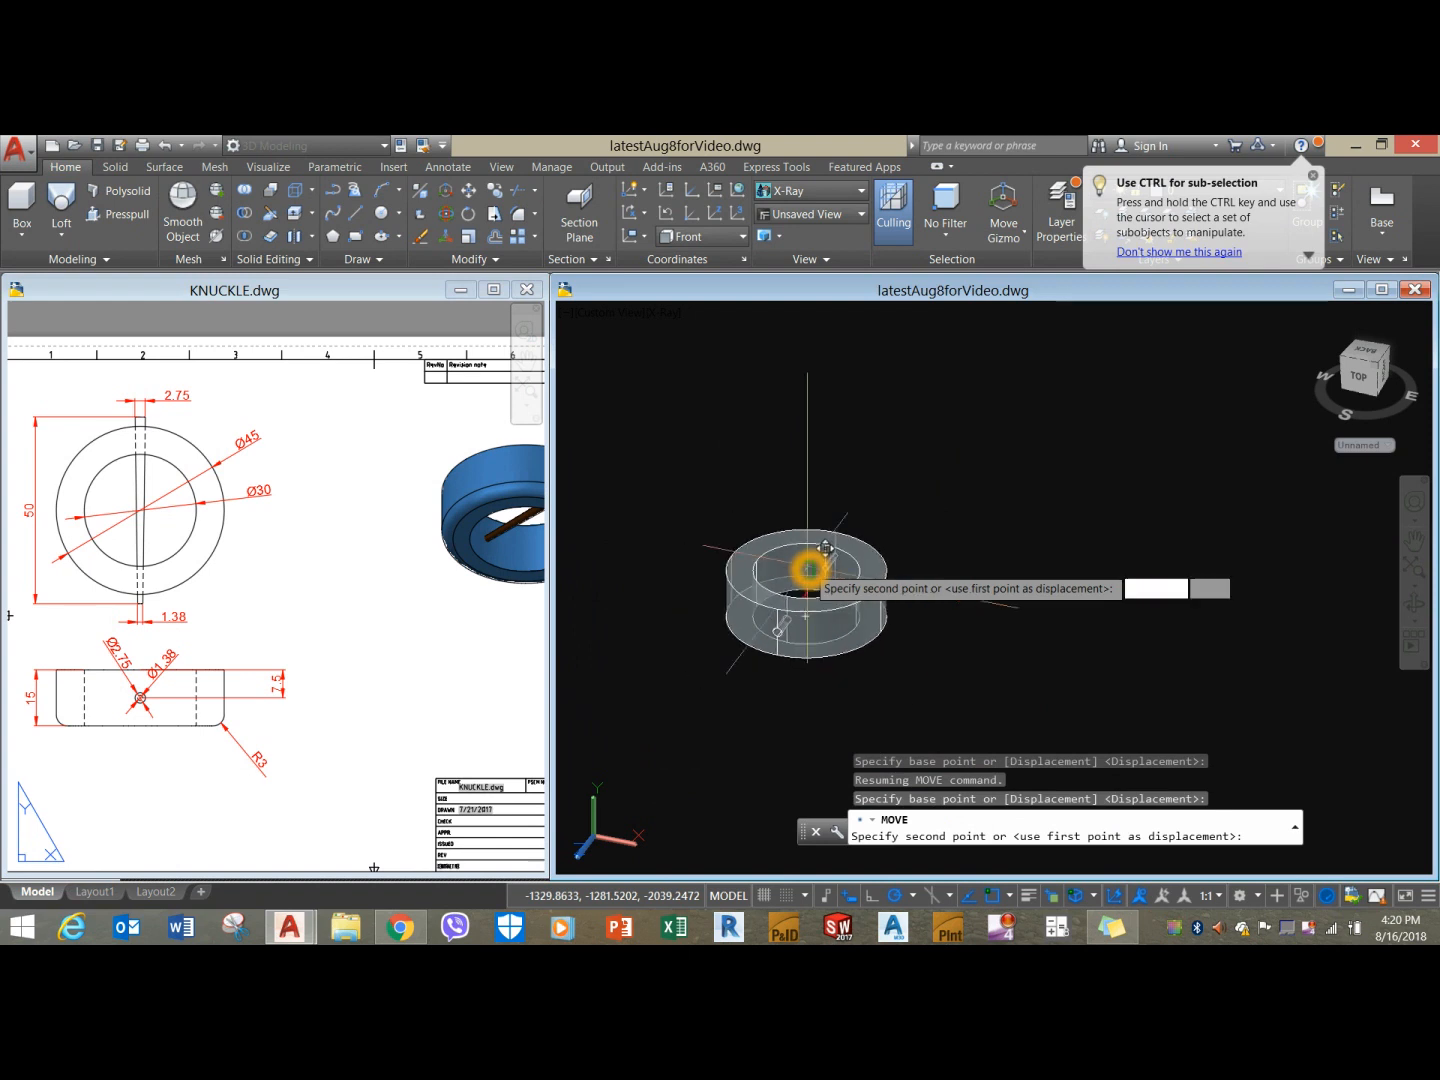
pyautogui.press('Escape')
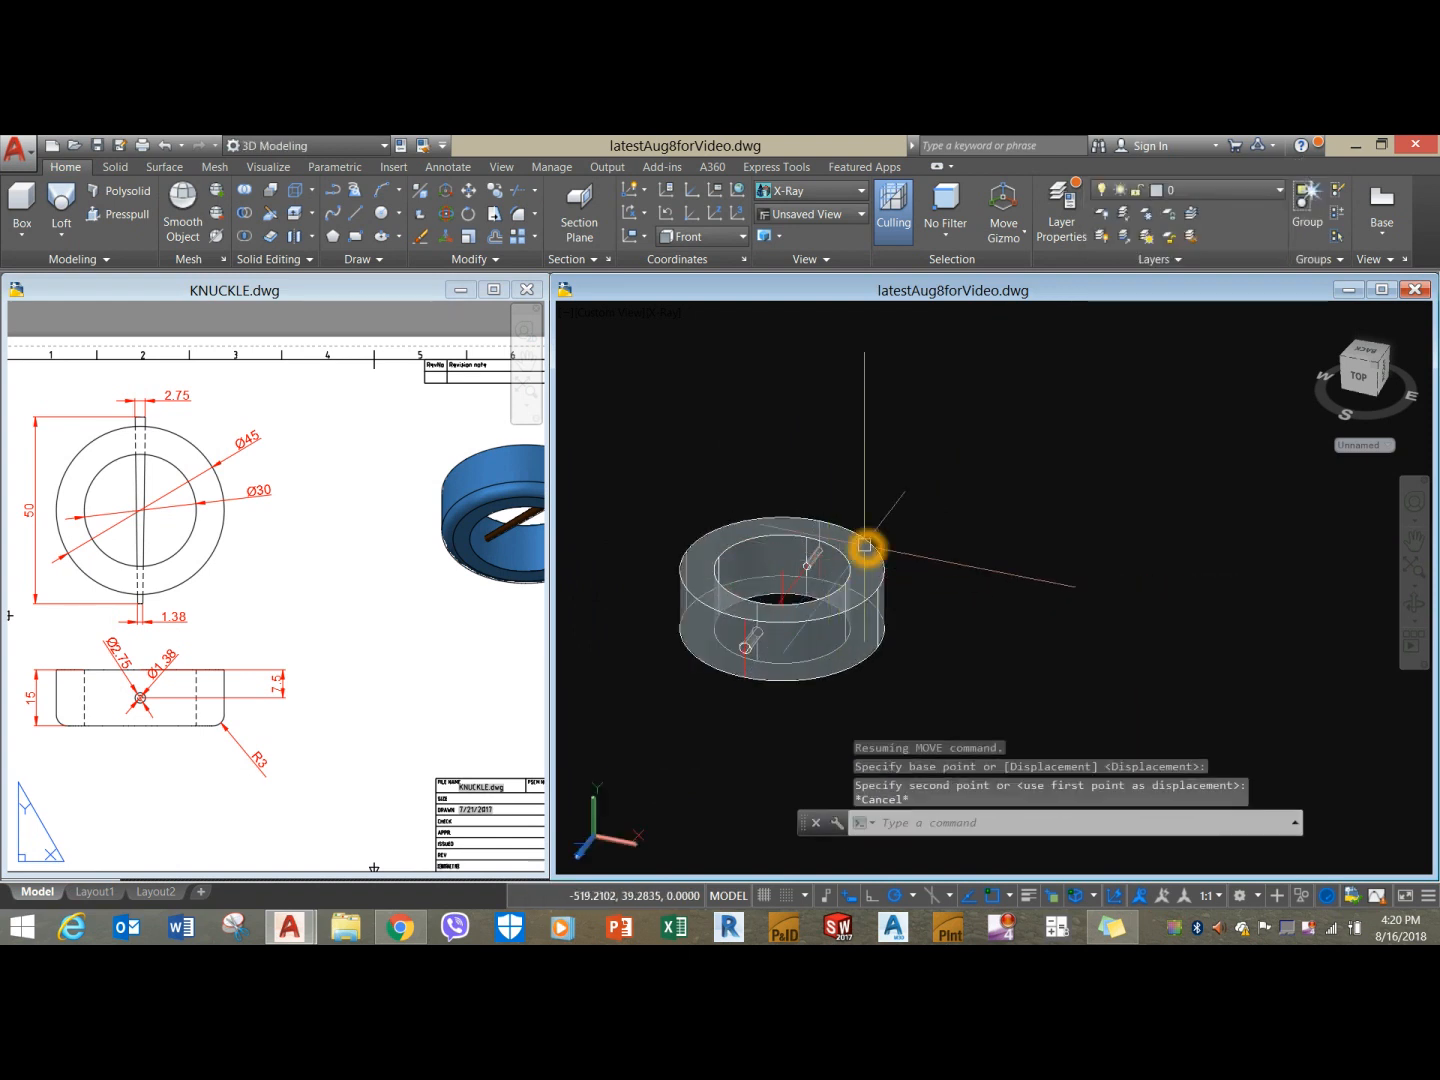
# Move the collar from the centre of its upper face to the centre of the pin hole on the fork's underside.
pyautogui.rightClick(914, 439)
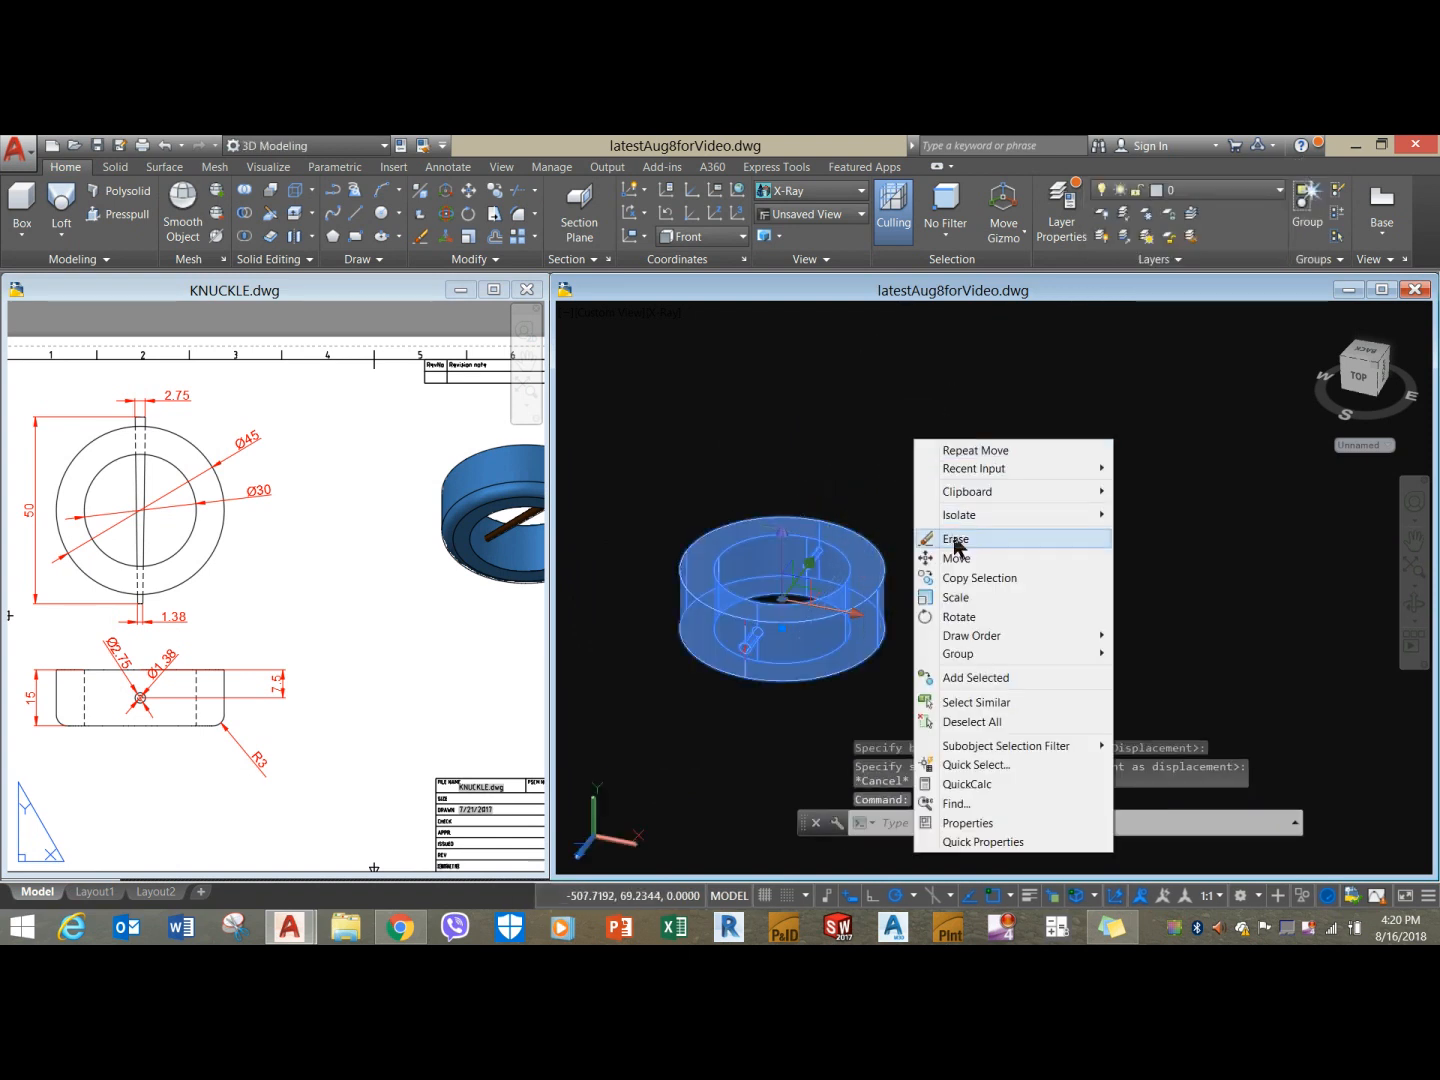
pyautogui.click(957, 559)
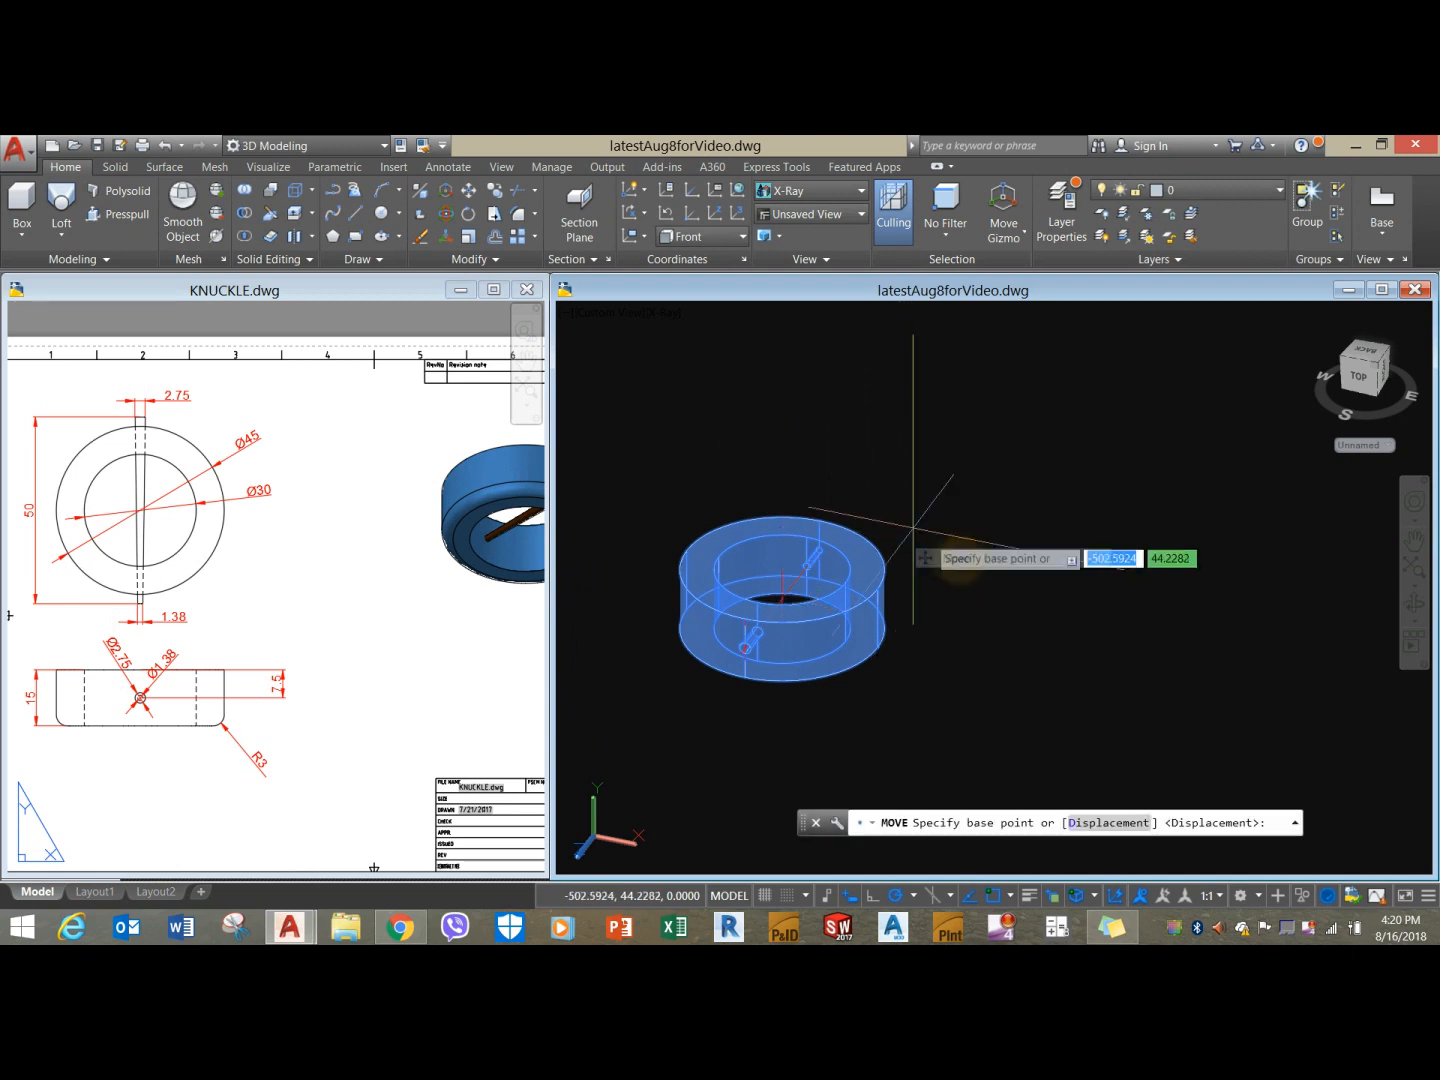
pyautogui.keyDown('shift'); pyautogui.rightClick(868, 471); pyautogui.keyUp('shift')
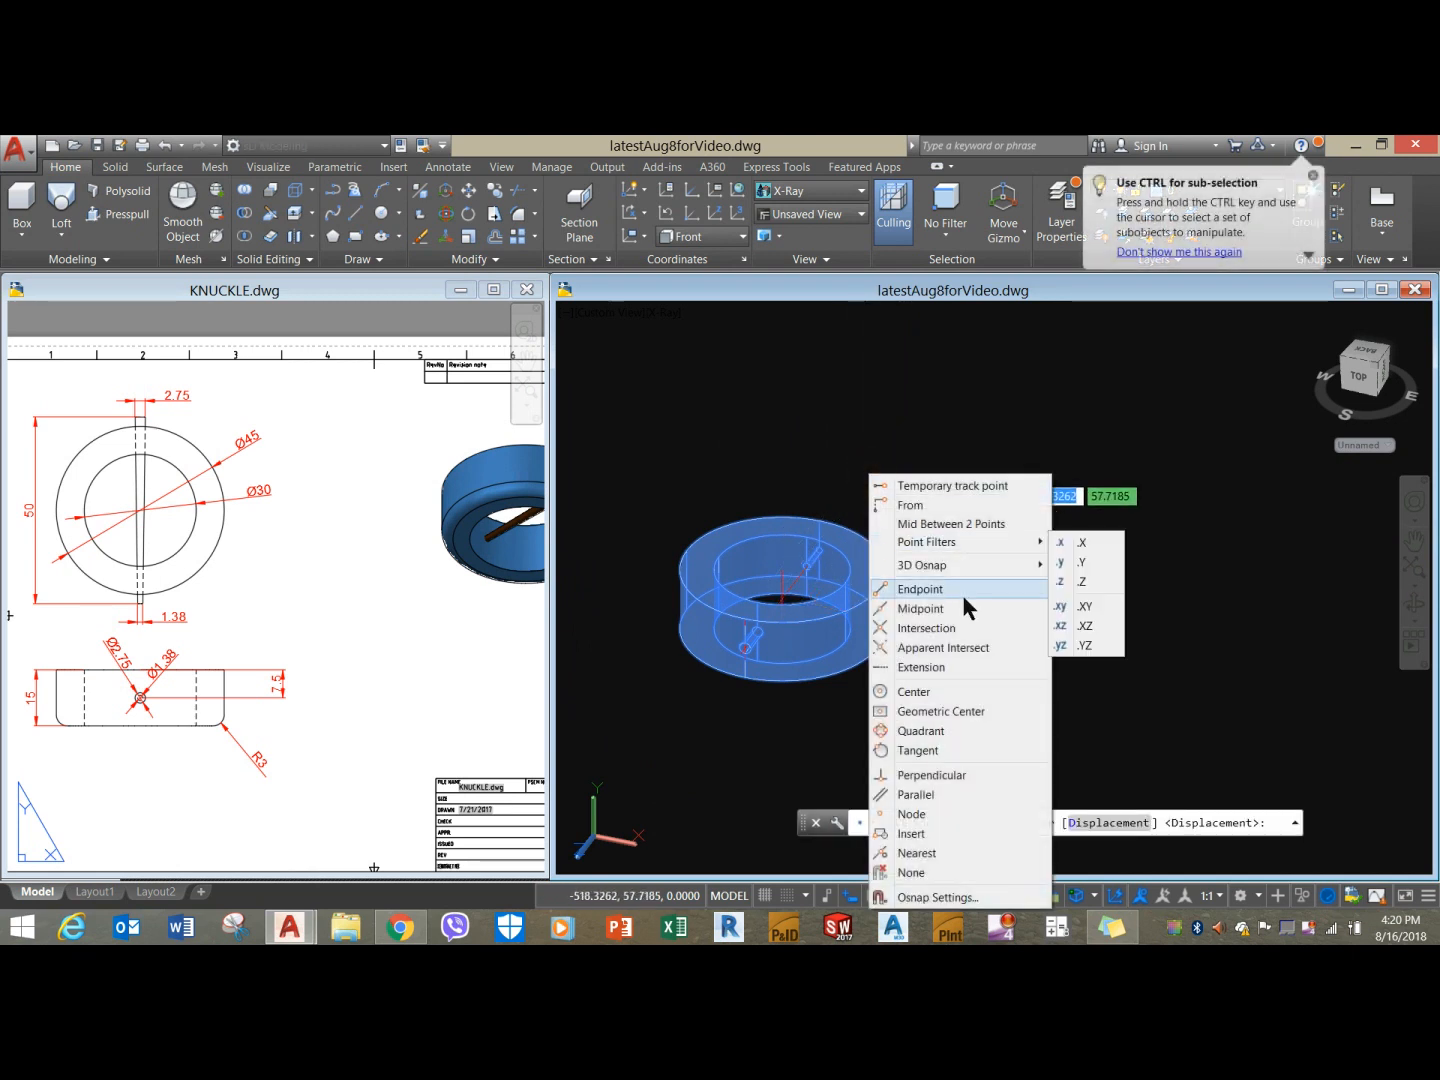
pyautogui.click(944, 693)
pyautogui.click(866, 585)
pyautogui.scroll(-5, 966, 606)
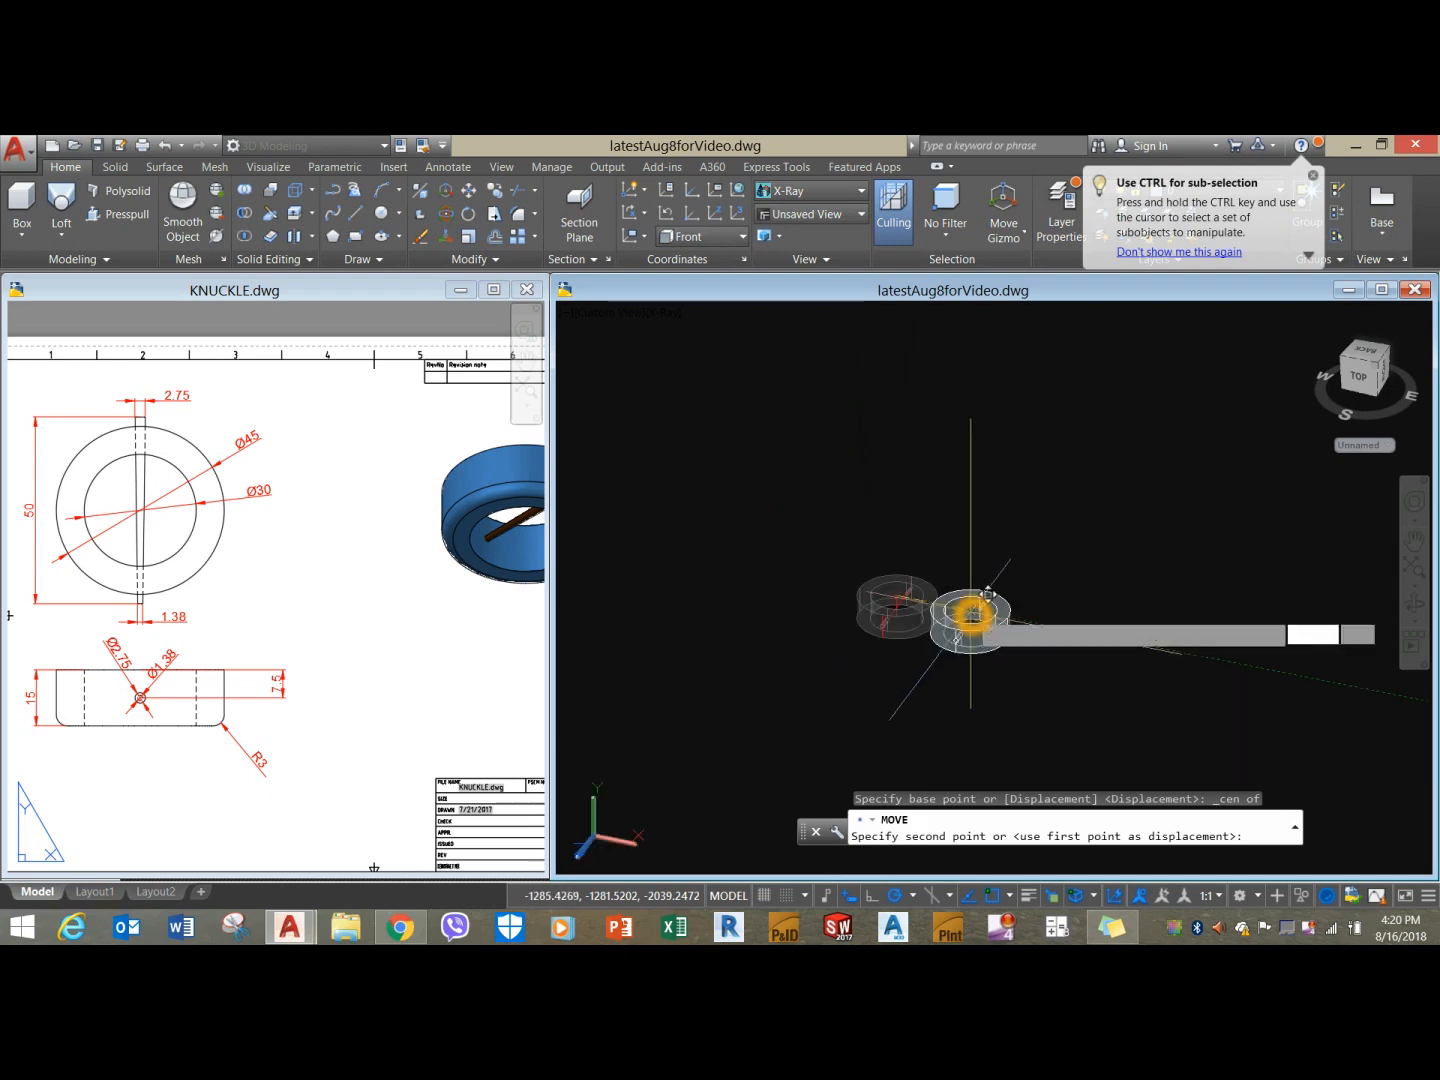
pyautogui.moveTo(1098, 643); pyautogui.dragTo(658, 547, button='middle')
pyautogui.scroll(-2, 652, 547)
pyautogui.scroll(2, 1087, 654)
pyautogui.moveTo(1090, 656); pyautogui.dragTo(560, 541, button='middle')
pyautogui.keyDown('shift'); pyautogui.moveTo(932, 640); pyautogui.dragTo(871, 573, button='middle'); pyautogui.keyUp('shift')
pyautogui.moveTo(1238, 684); pyautogui.dragTo(959, 608, button='middle')
pyautogui.scroll(5, 855, 745)
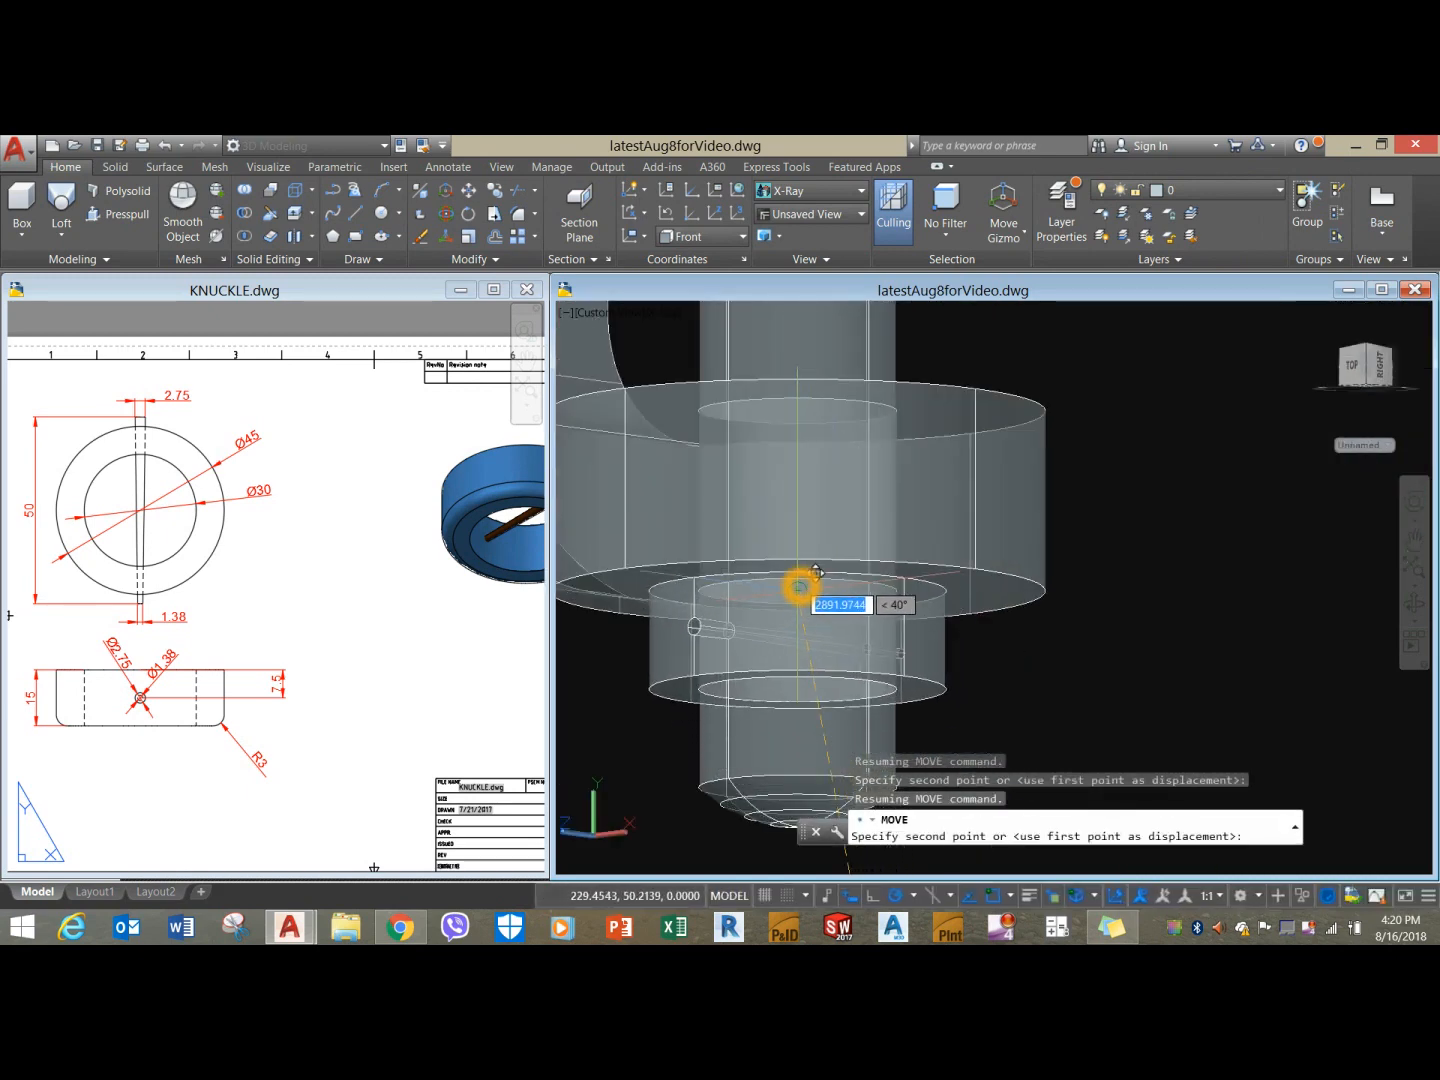
pyautogui.click(815, 571)
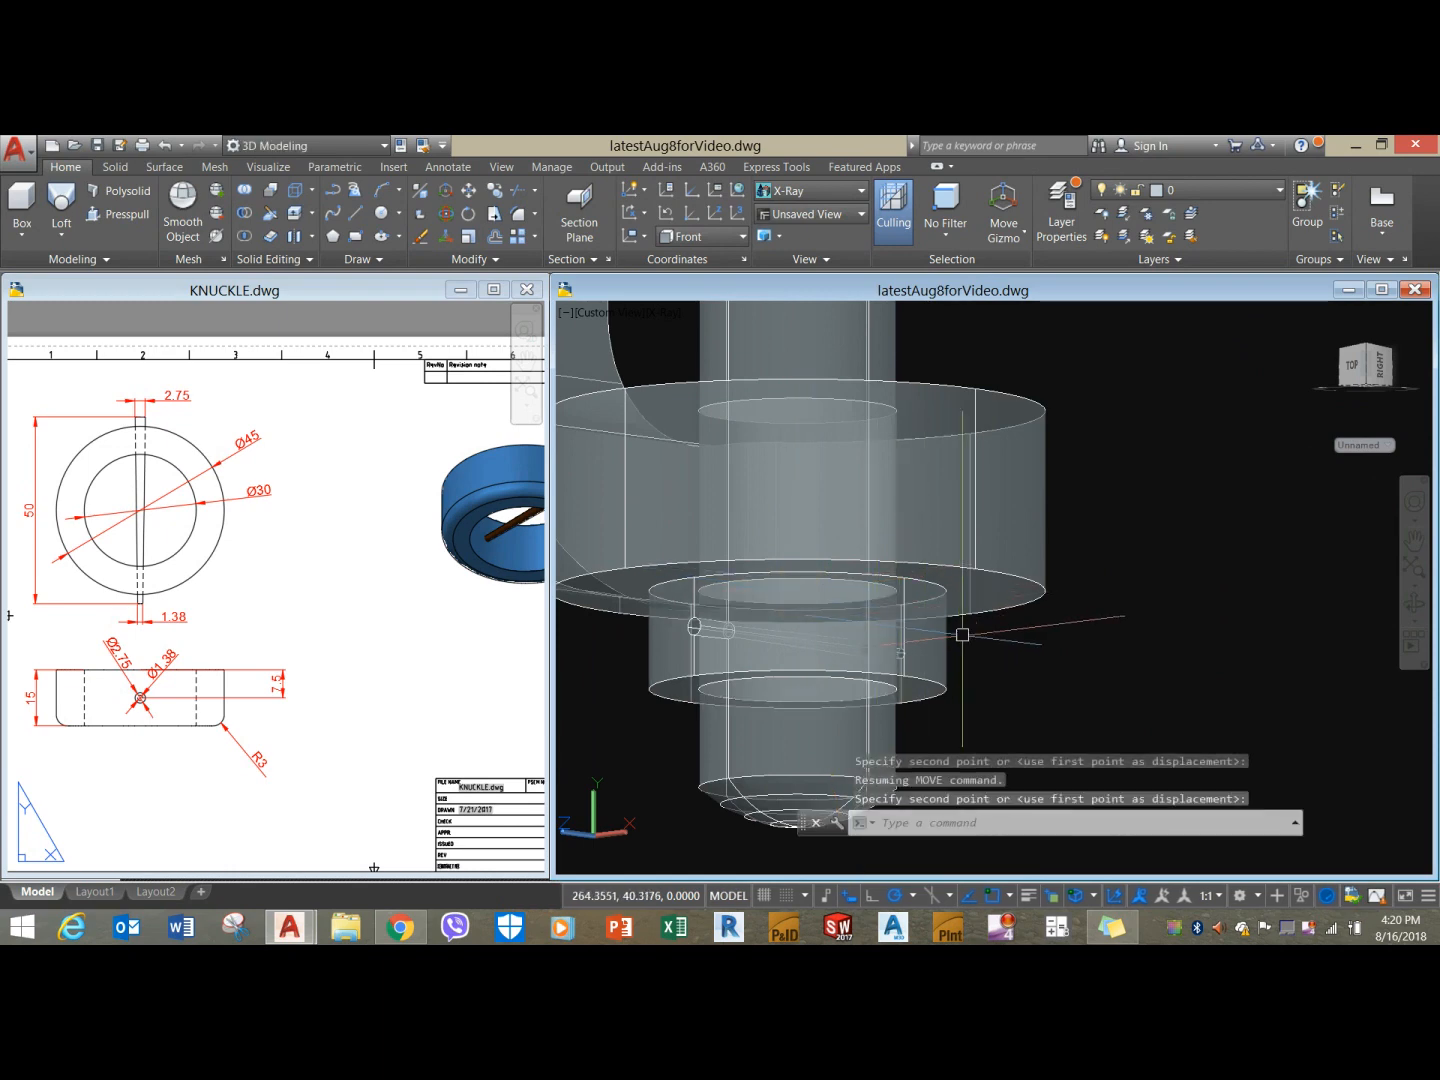
# Examine the collar's fit on the knuckle pin below the fork and locate the two loose taper pins.
pyautogui.keyDown('shift'); pyautogui.moveTo(955, 640); pyautogui.dragTo(1022, 665, button='middle'); pyautogui.keyUp('shift')
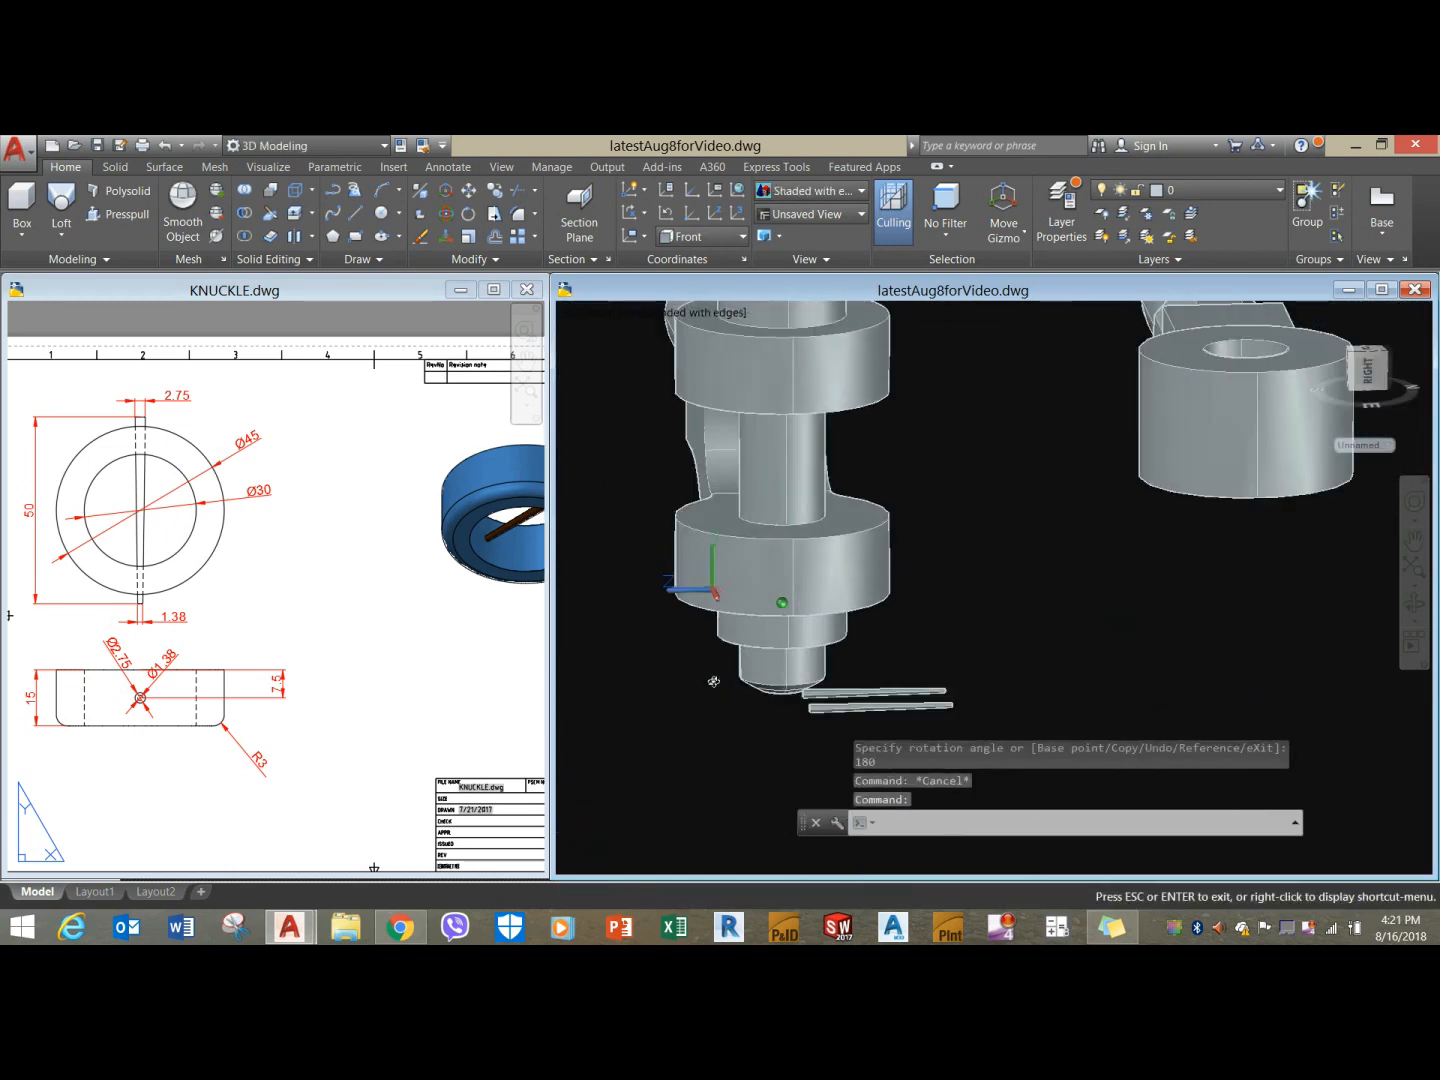
pyautogui.keyDown('shift'); pyautogui.moveTo(713, 681); pyautogui.dragTo(933, 657, button='middle'); pyautogui.keyUp('shift')
pyautogui.press('Escape')
pyautogui.scroll(-6, 932, 652)
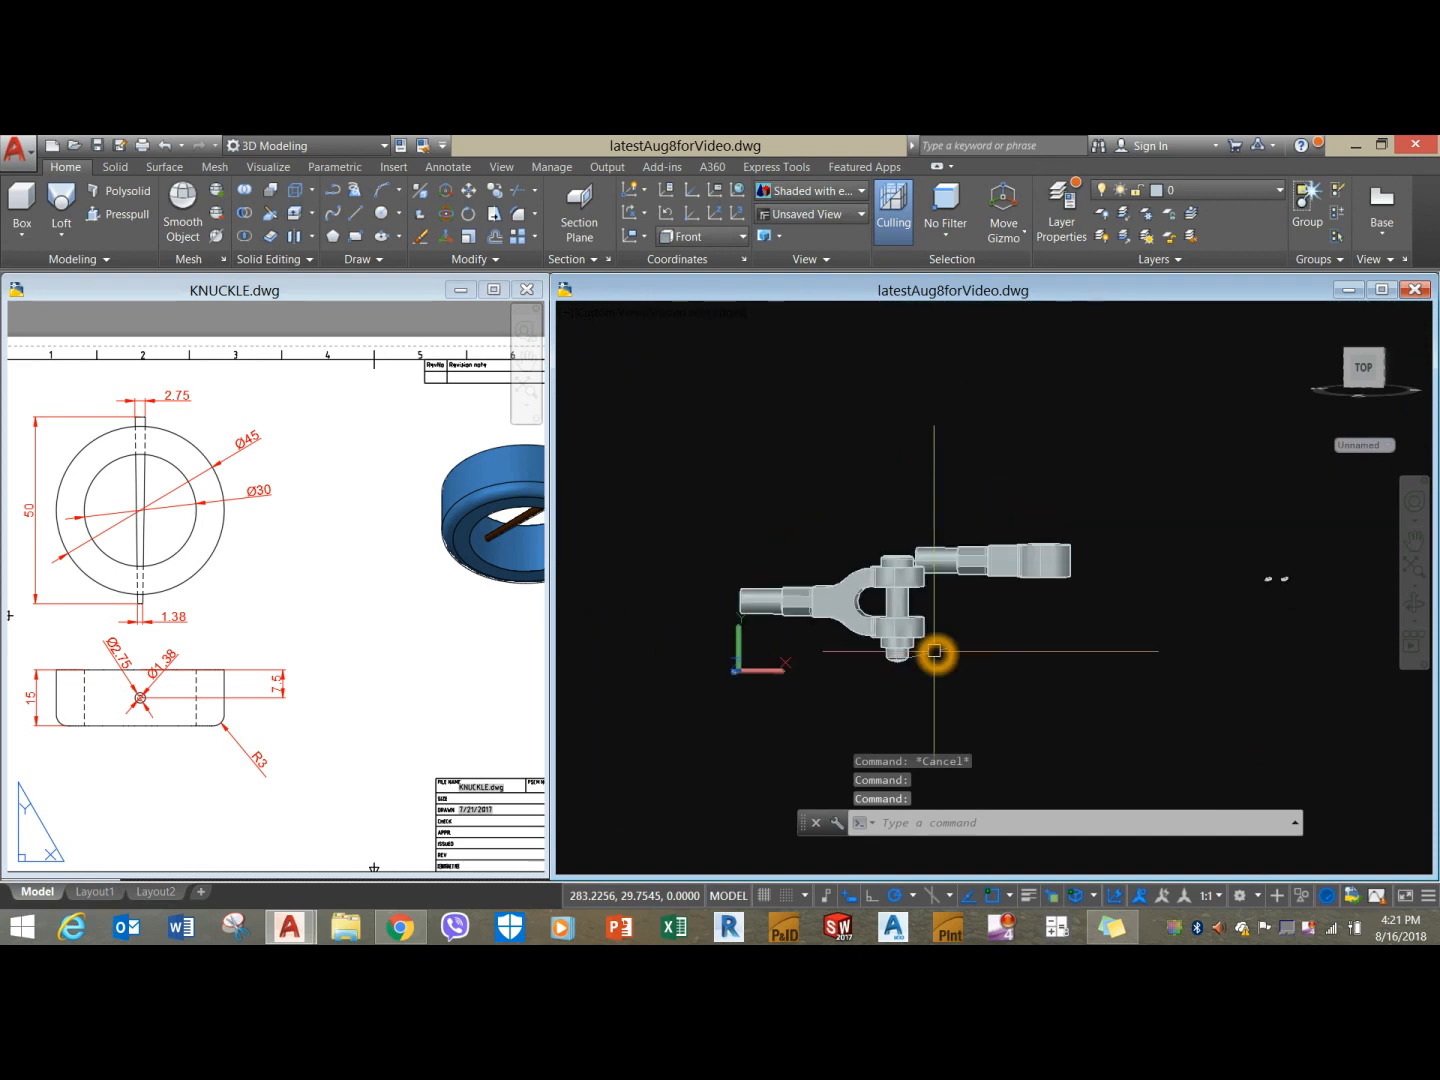
pyautogui.scroll(7, 1240, 610)
pyautogui.scroll(-7, 1223, 611)
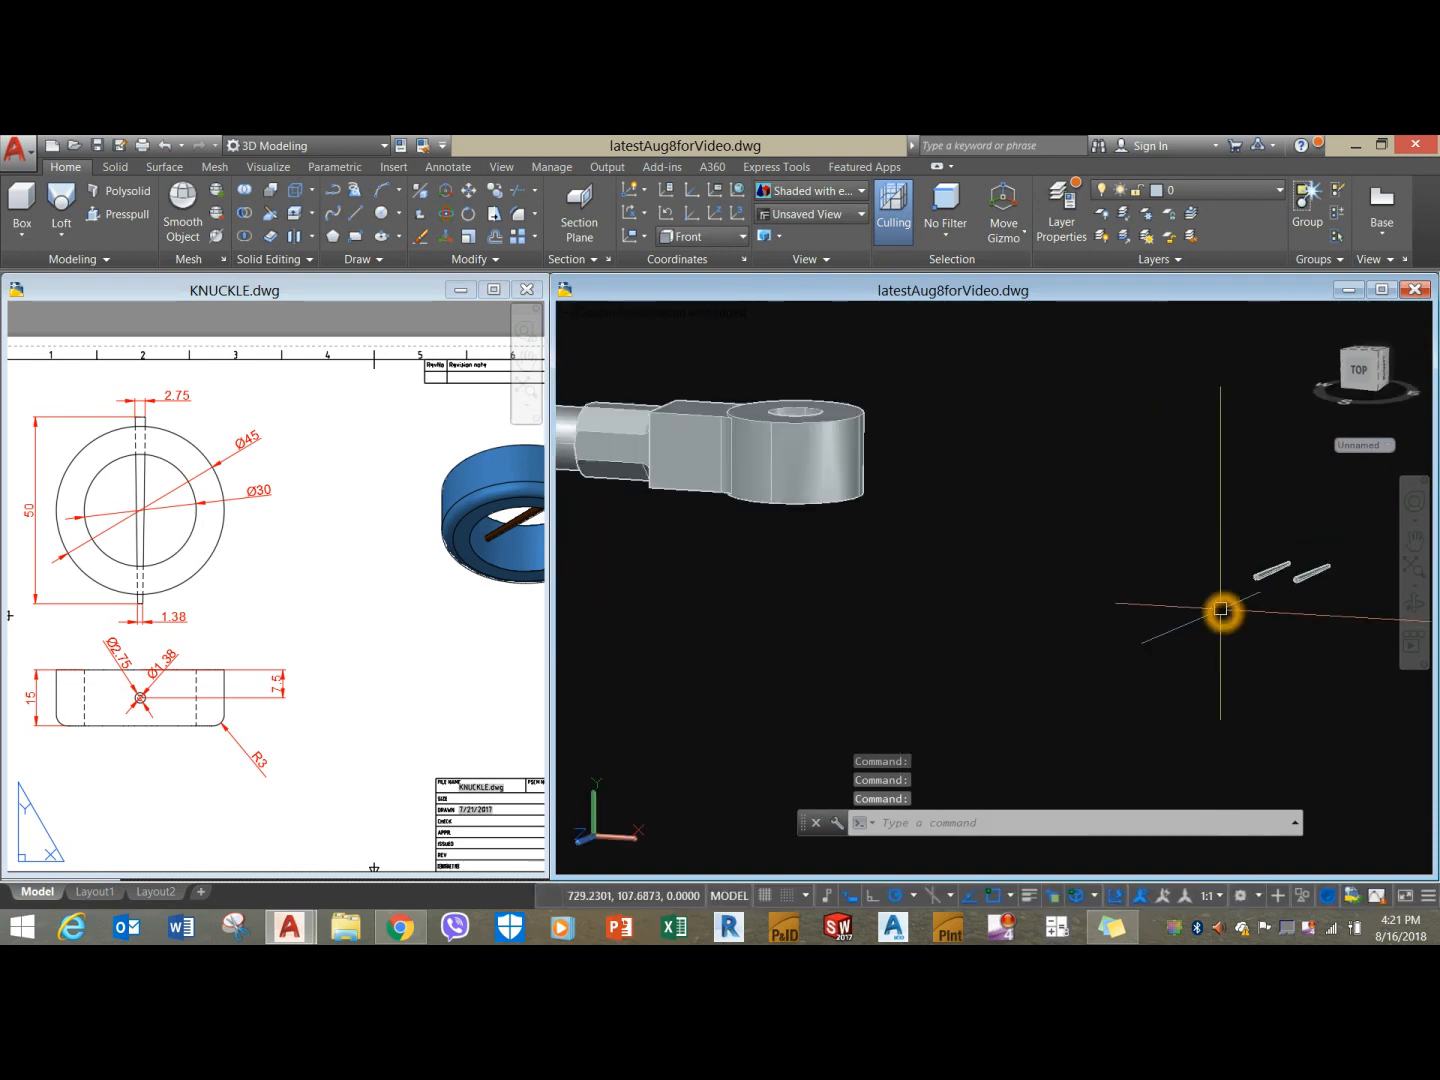
pyautogui.scroll(5, 850, 673)
pyautogui.scroll(5, 1057, 540)
pyautogui.moveTo(1057, 540); pyautogui.dragTo(948, 627, button='middle')
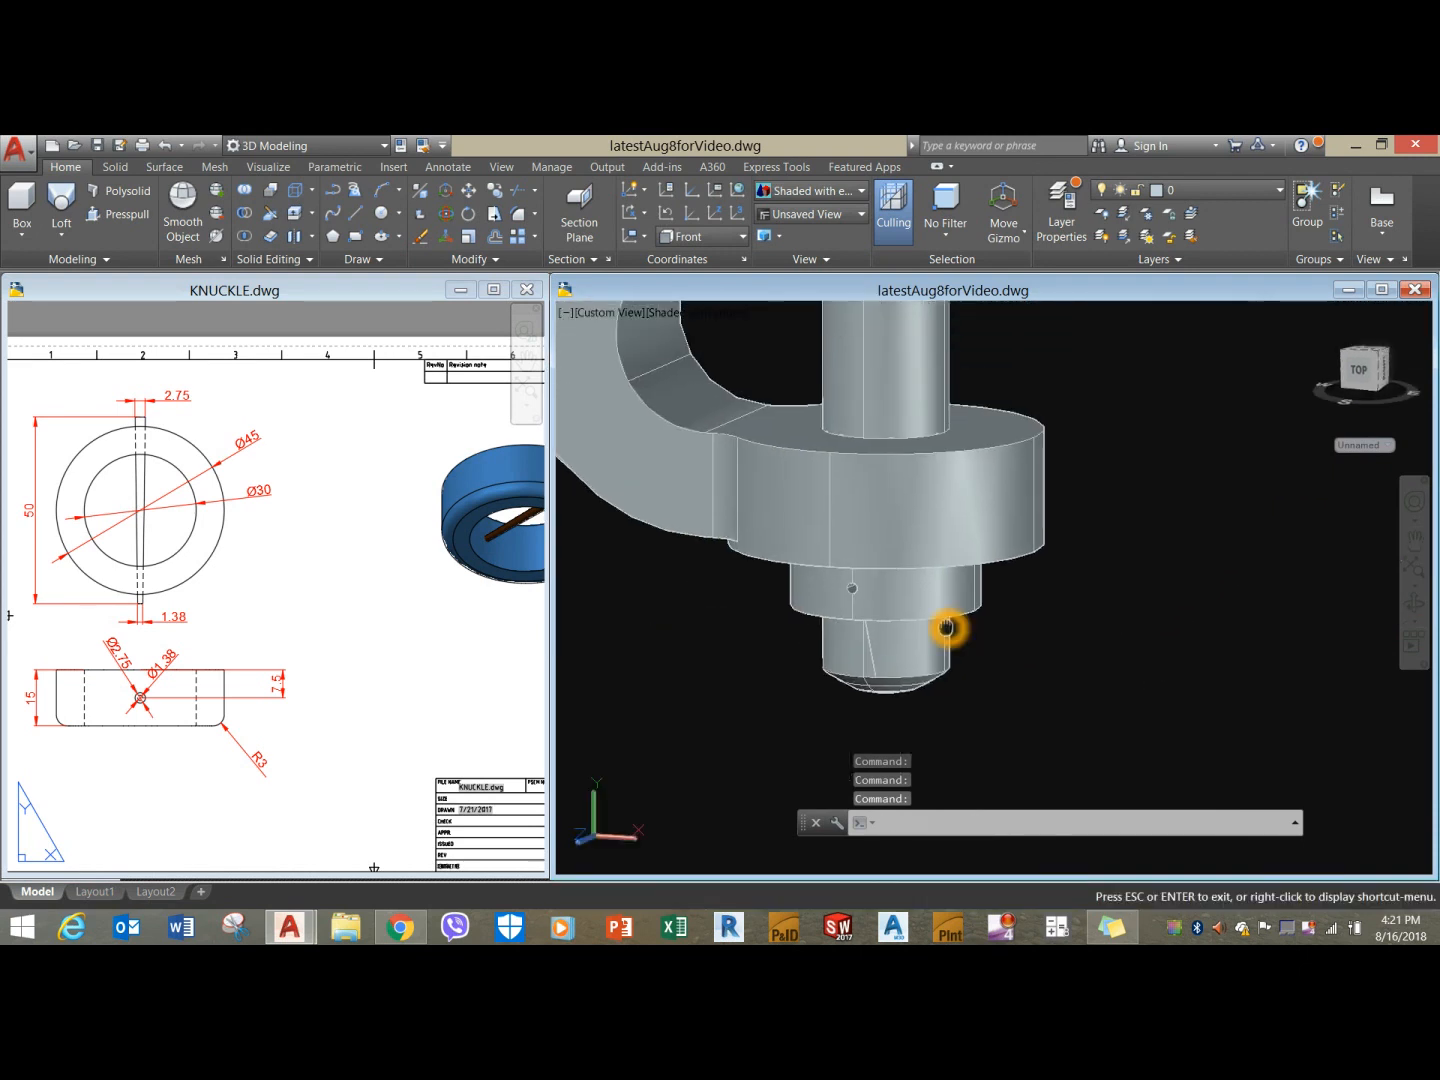
# Set the visual style to X-Ray and inspect how the cross hole runs through the collar and knuckle pin.
pyautogui.click(712, 314)
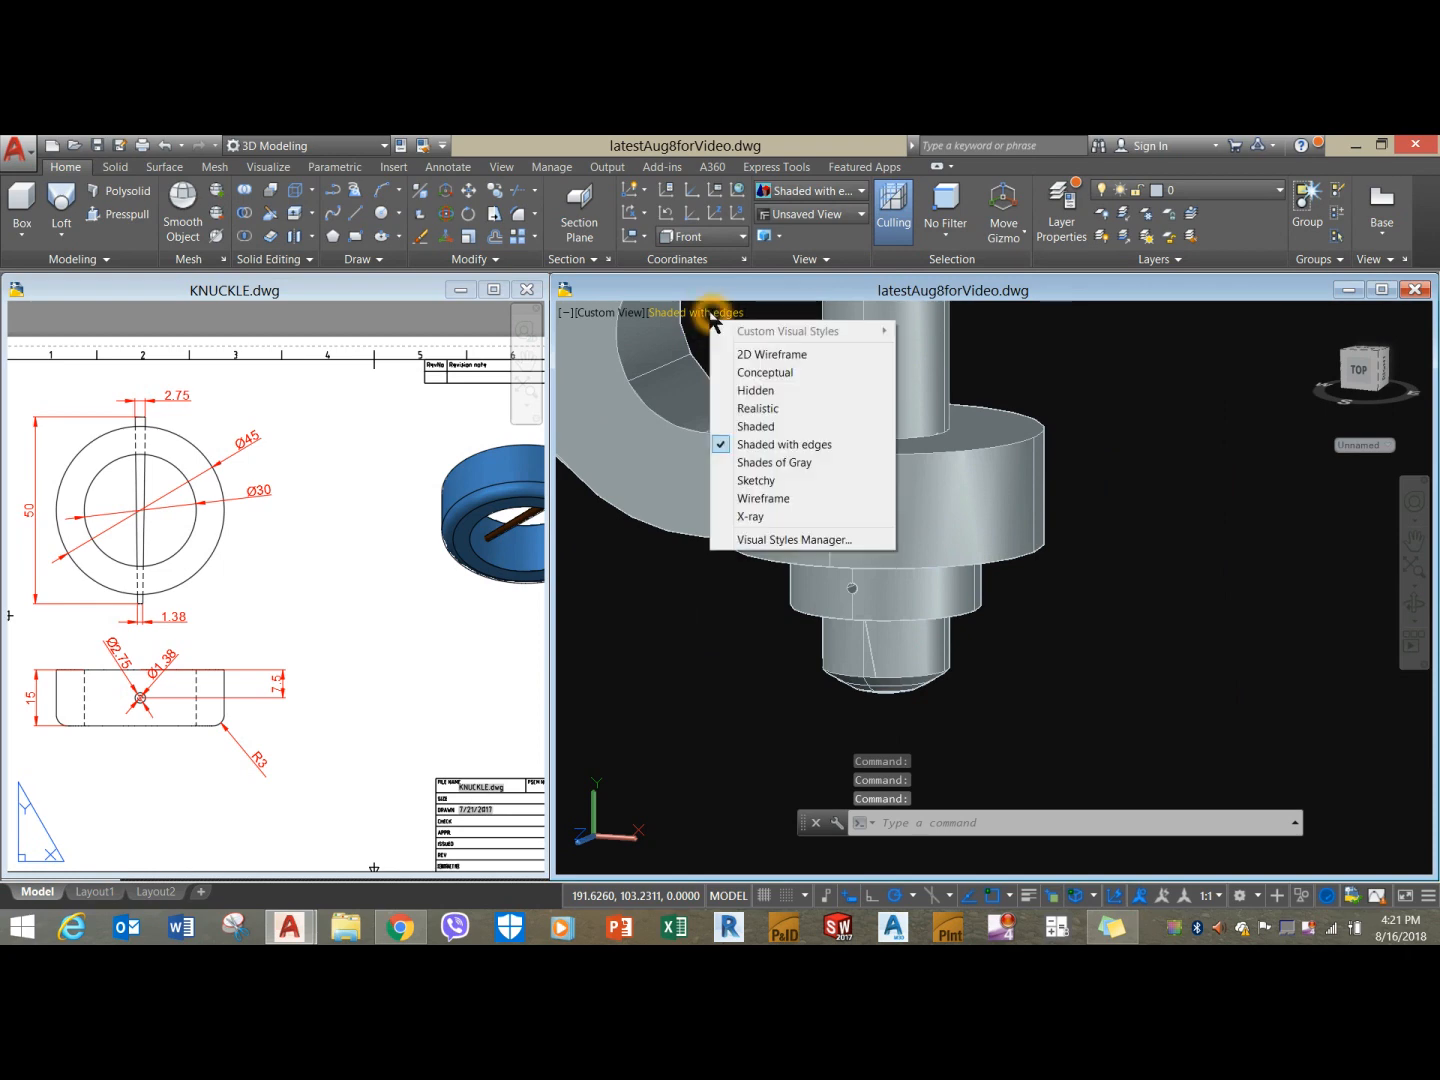
pyautogui.click(750, 516)
pyautogui.scroll(5, 908, 650)
pyautogui.keyDown('shift'); pyautogui.moveTo(908, 650); pyautogui.dragTo(846, 622, button='middle'); pyautogui.keyUp('shift')
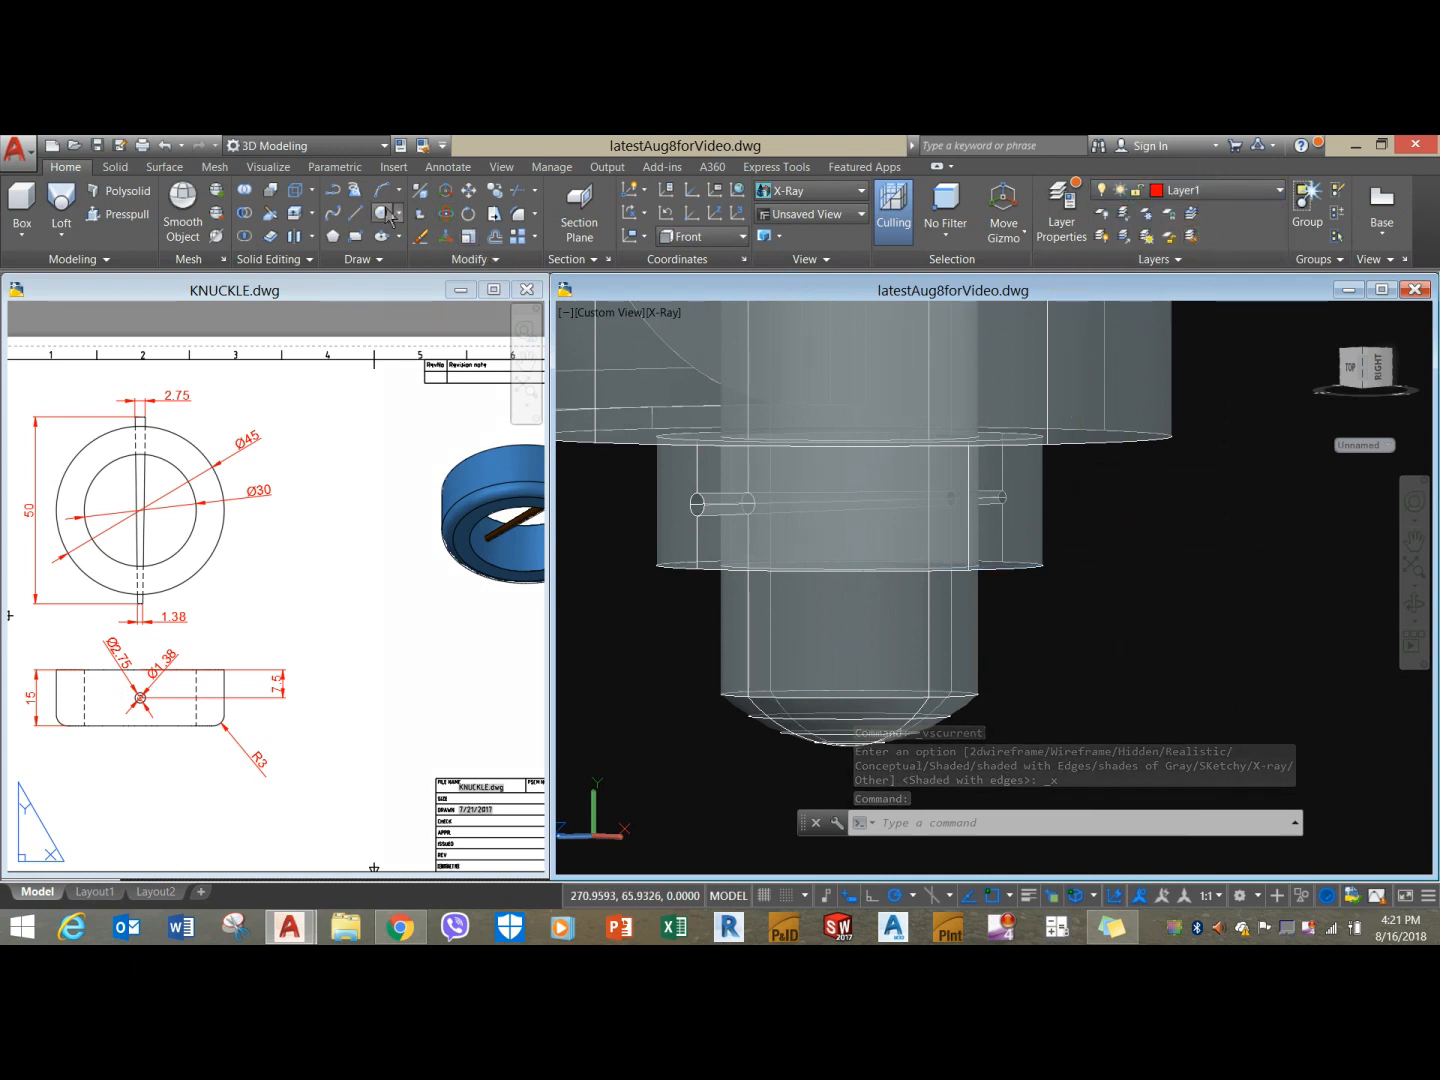
# Draw a vertical axis line from the centre of the collar's lower face to the centre of its upper face.
pyautogui.click(355, 215)
pyautogui.keyDown('shift'); pyautogui.moveTo(700, 528); pyautogui.dragTo(1131, 660, button='middle'); pyautogui.keyUp('shift')
pyautogui.scroll(4, 1131, 660)
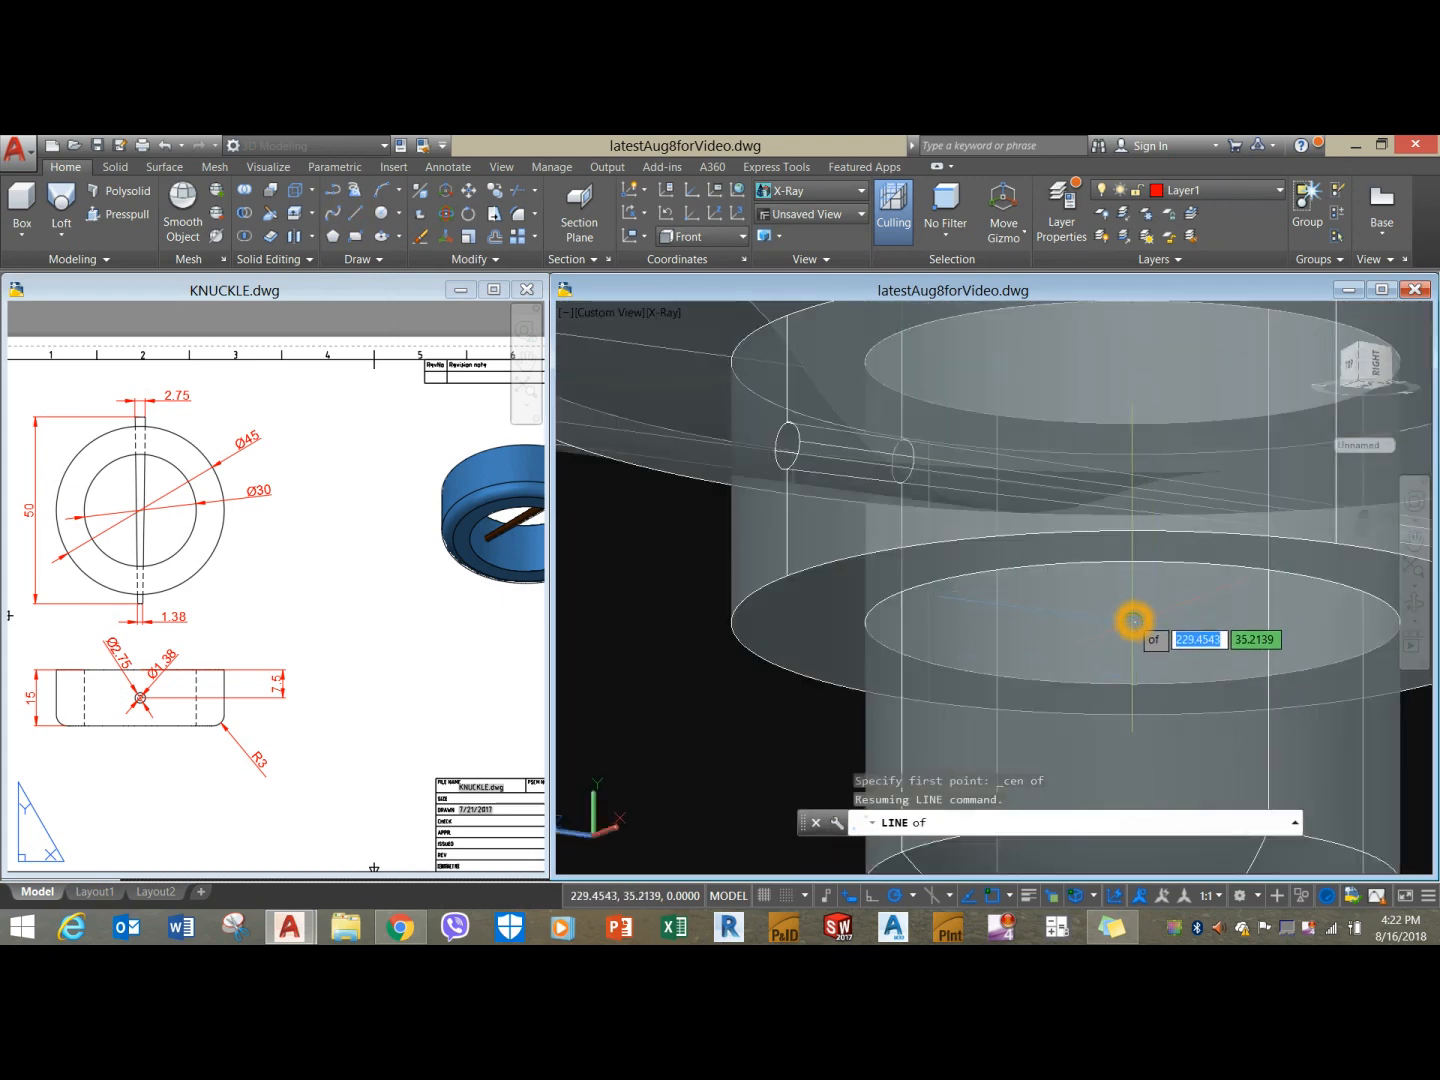
pyautogui.click(1134, 621)
pyautogui.keyDown('shift'); pyautogui.moveTo(1105, 562); pyautogui.dragTo(1120, 540, button='middle'); pyautogui.keyUp('shift')
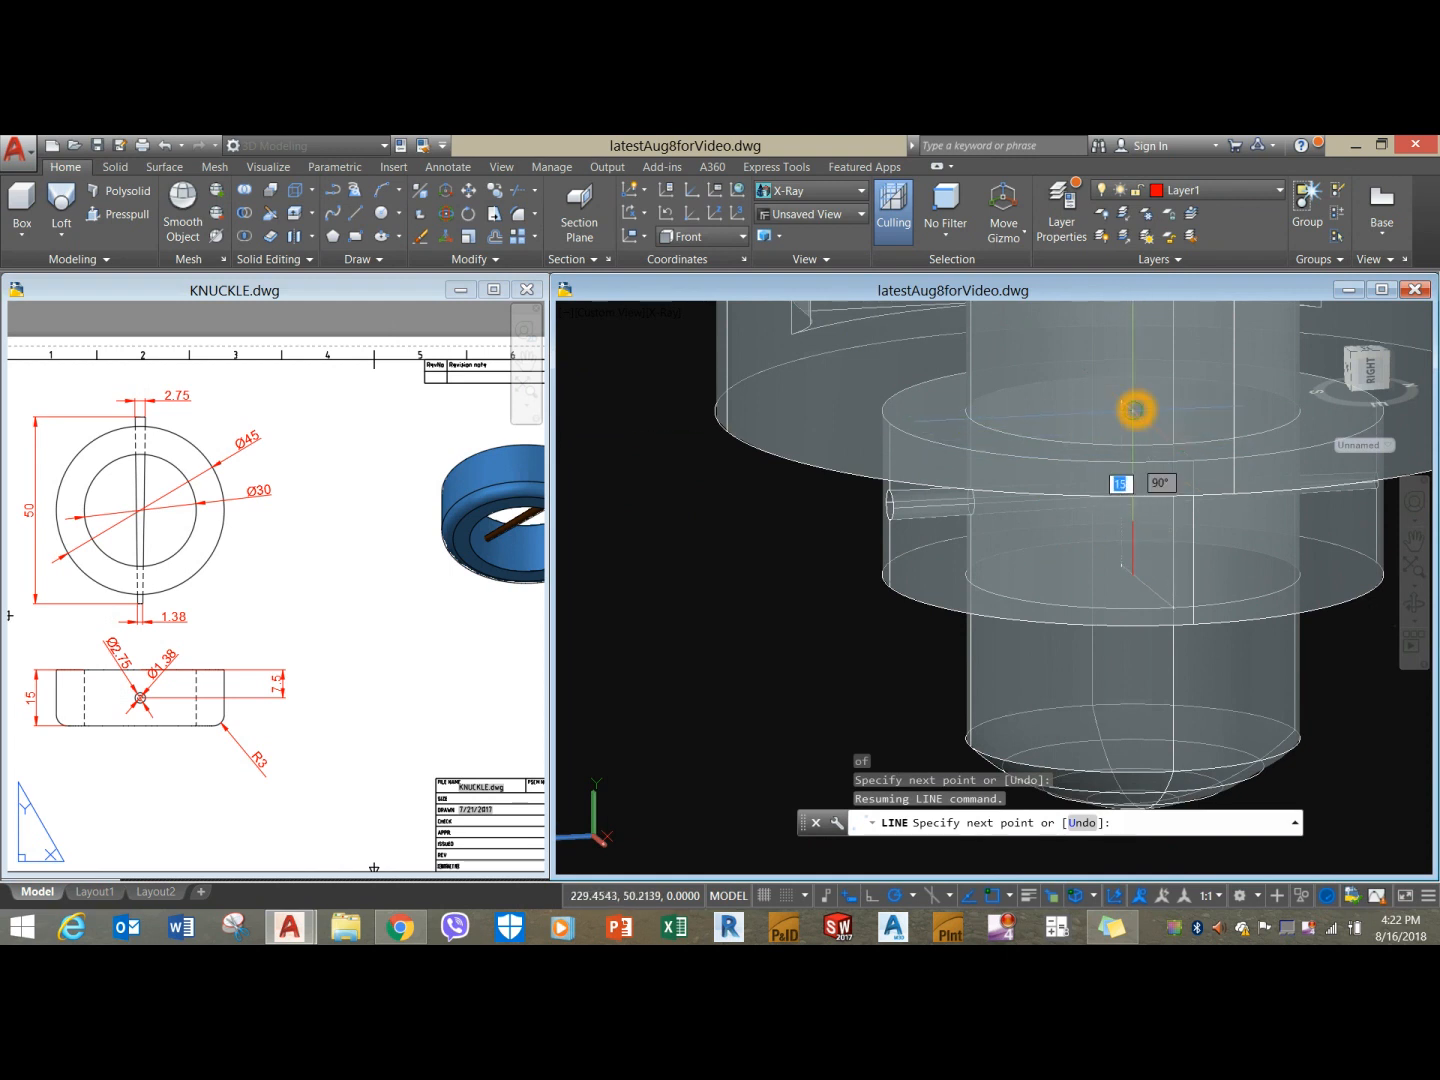
pyautogui.rightClick(807, 553)
pyautogui.click(845, 563)
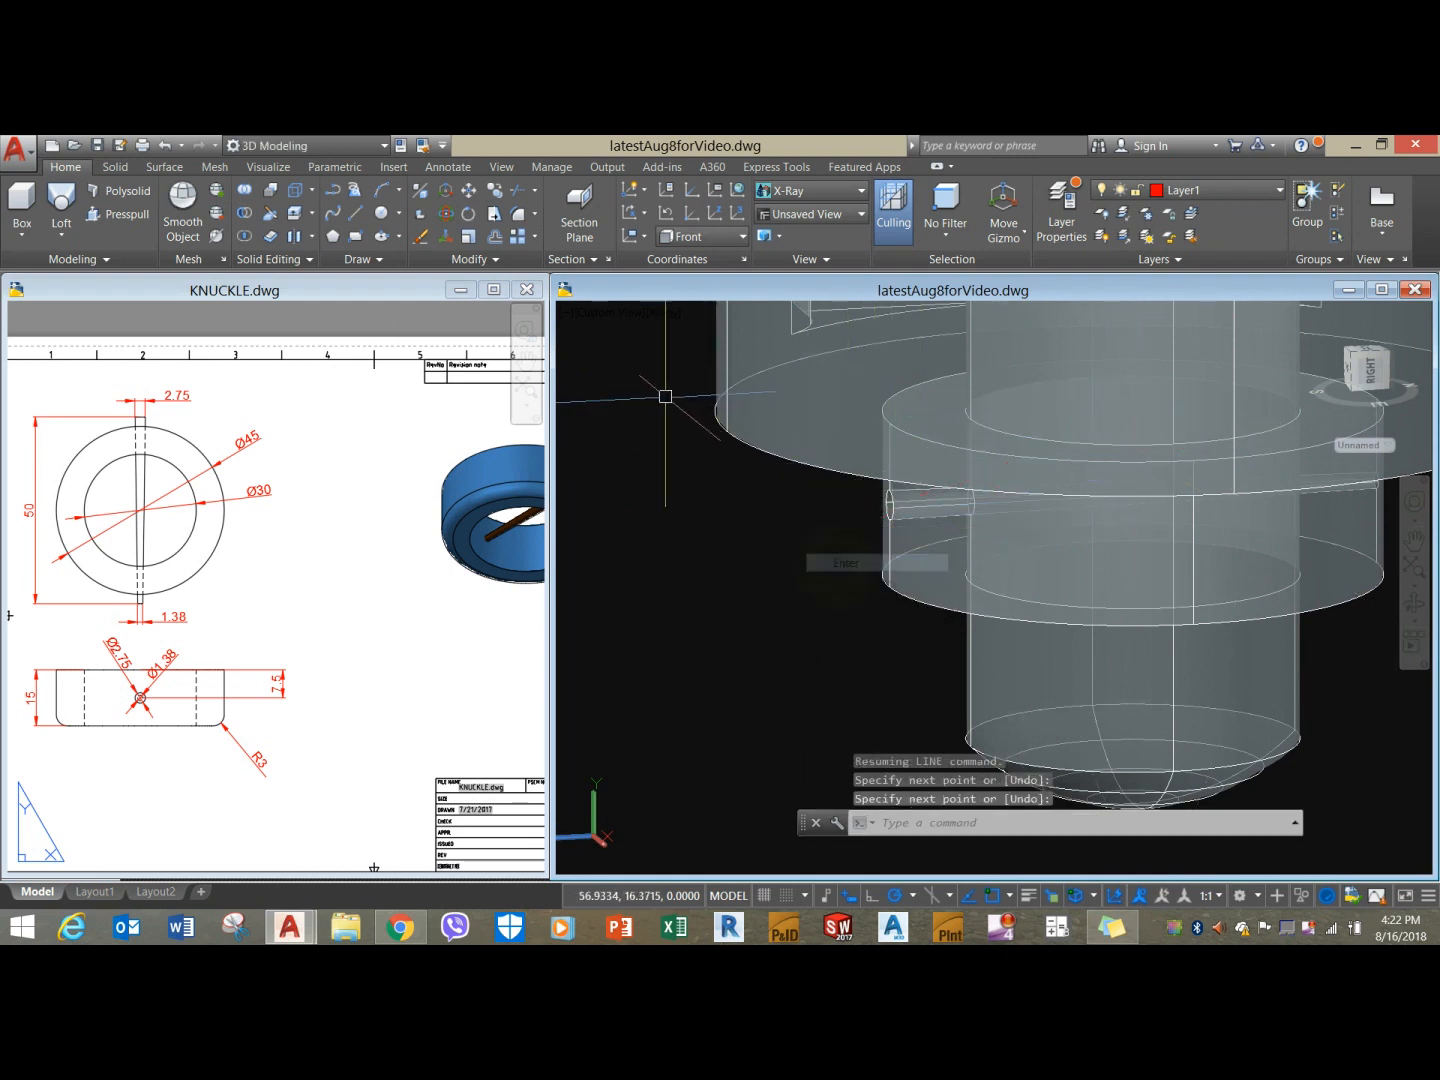
# Set the visual style of the 3D model to Wireframe and bring the loose taper pins into view.
pyautogui.click(665, 316)
pyautogui.click(707, 498)
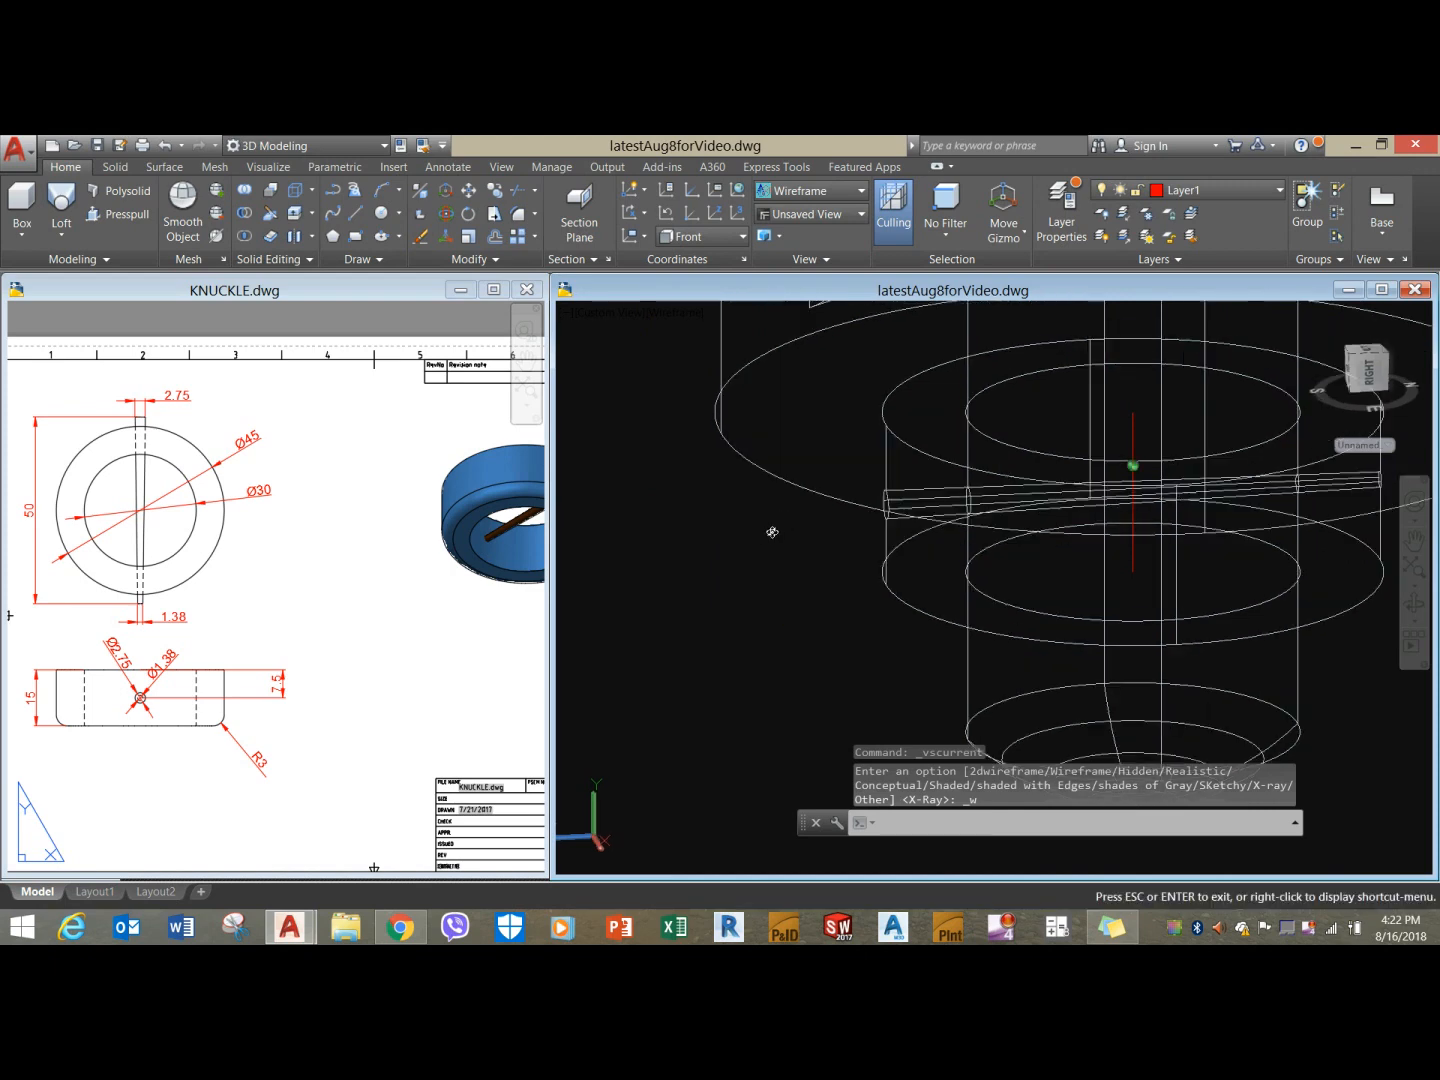
pyautogui.scroll(-5, 1040, 510)
pyautogui.keyDown('shift'); pyautogui.moveTo(1032, 506); pyautogui.dragTo(1265, 655, button='middle'); pyautogui.keyUp('shift')
# Move one taper pin with its centreline from the centreline's midpoint to the midpoint of the collar's axis line.
pyautogui.click(1334, 725)
pyautogui.click(1149, 597)
pyautogui.rightClick(1147, 596)
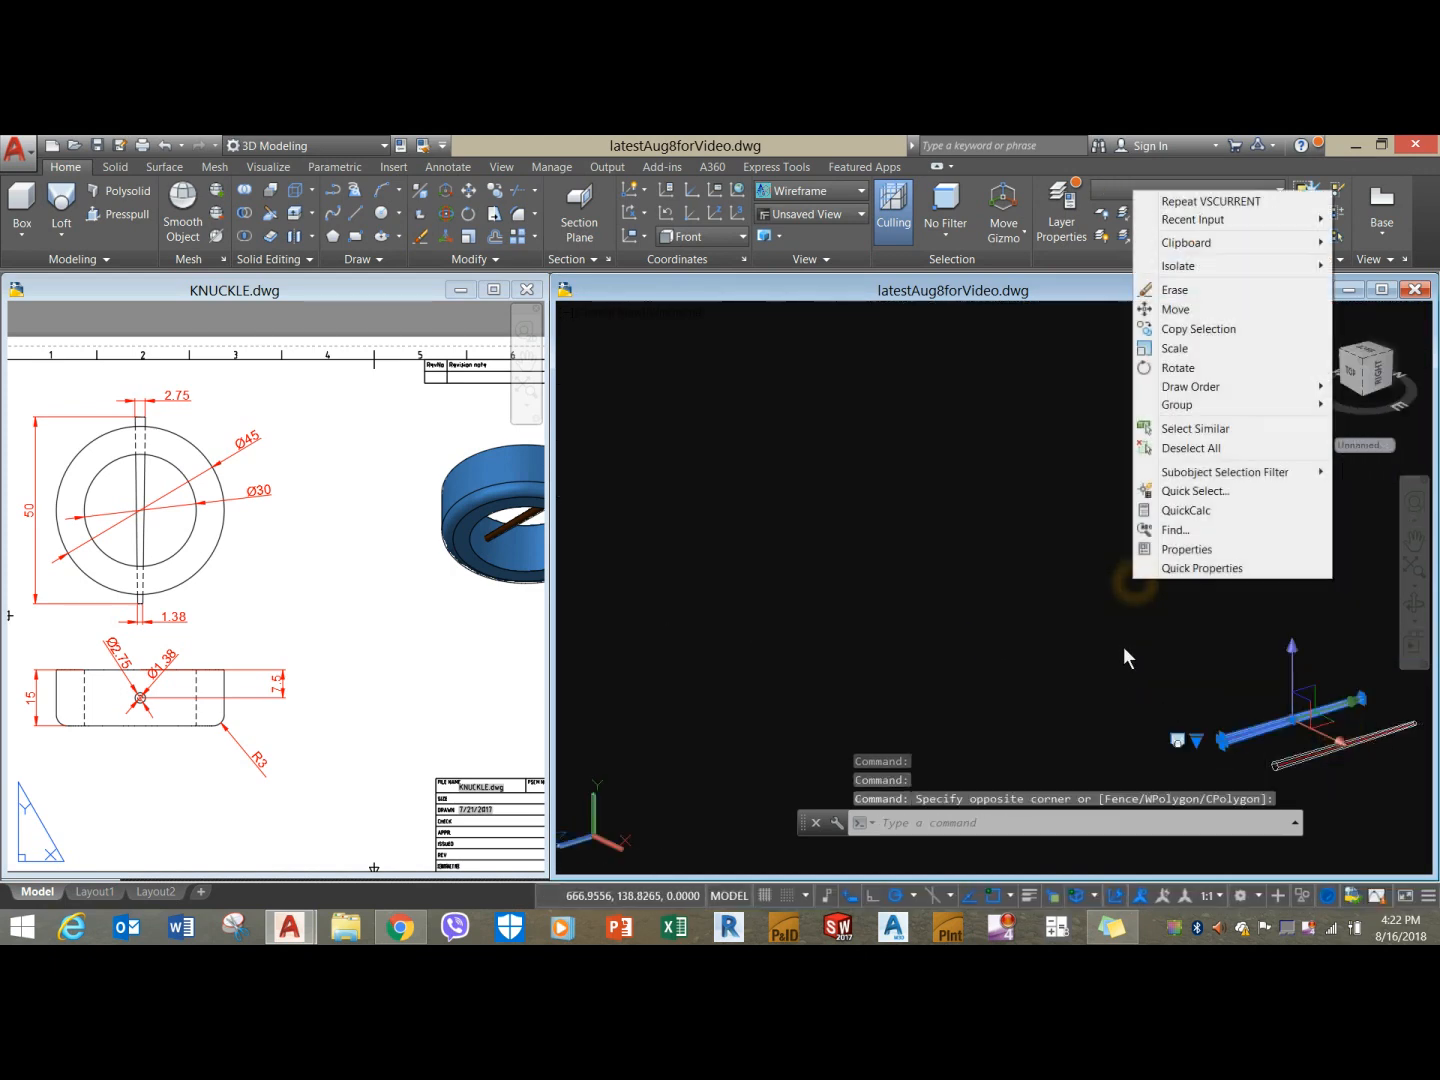
pyautogui.click(1140, 310)
pyautogui.scroll(8, 1289, 740)
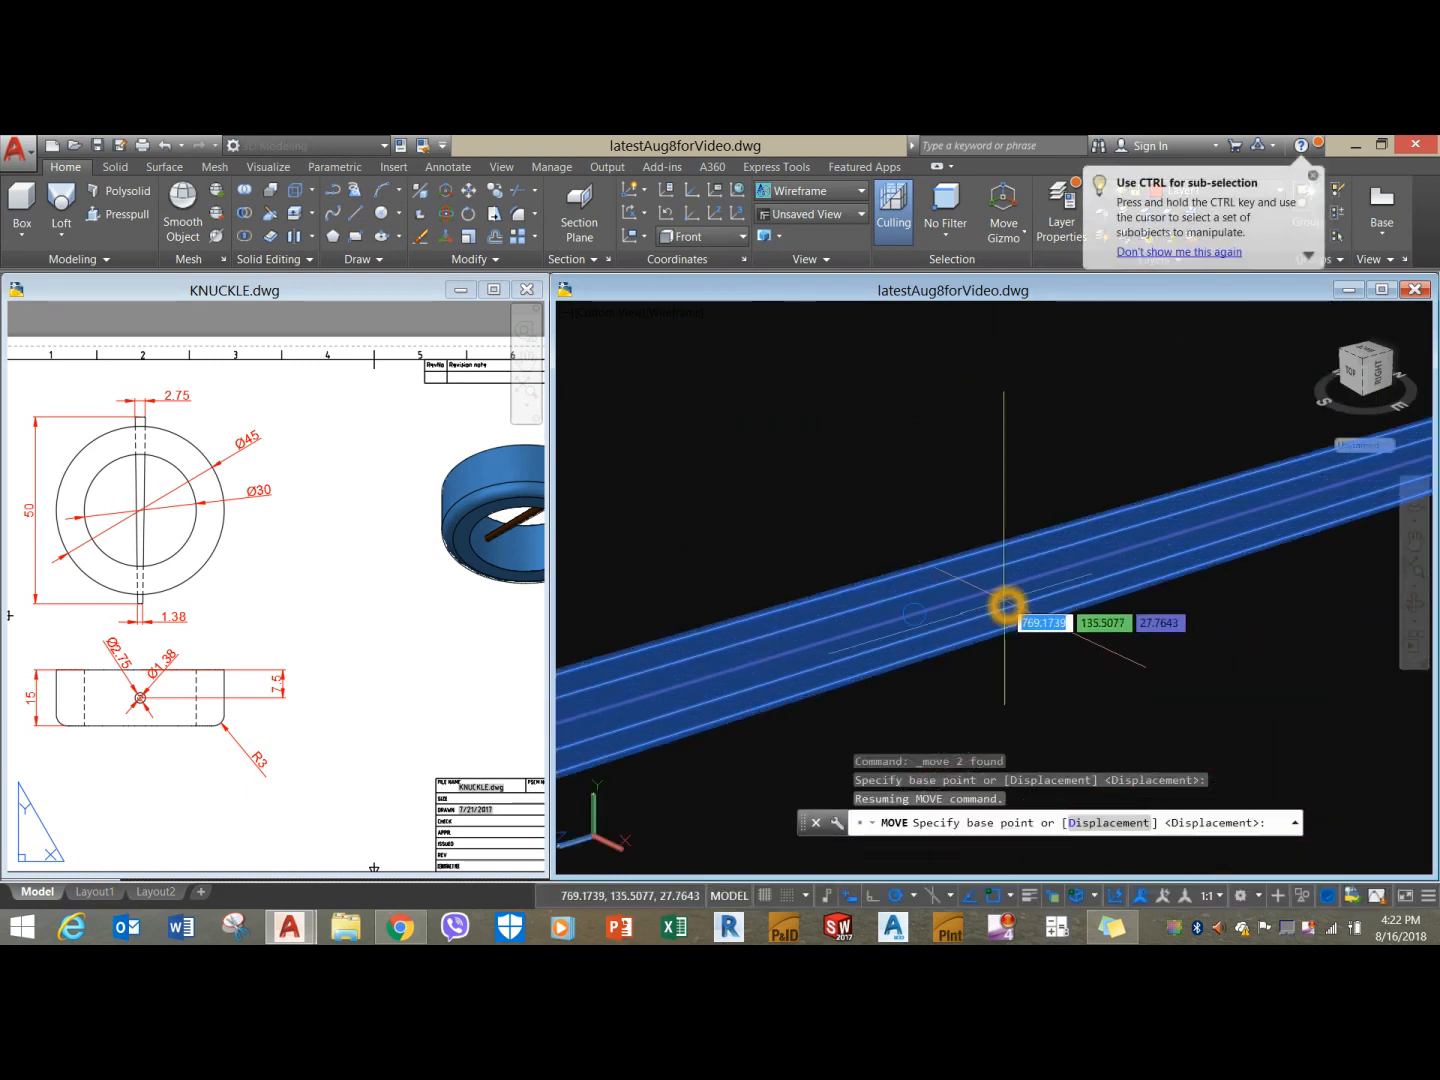
pyautogui.scroll(-4, 1009, 592)
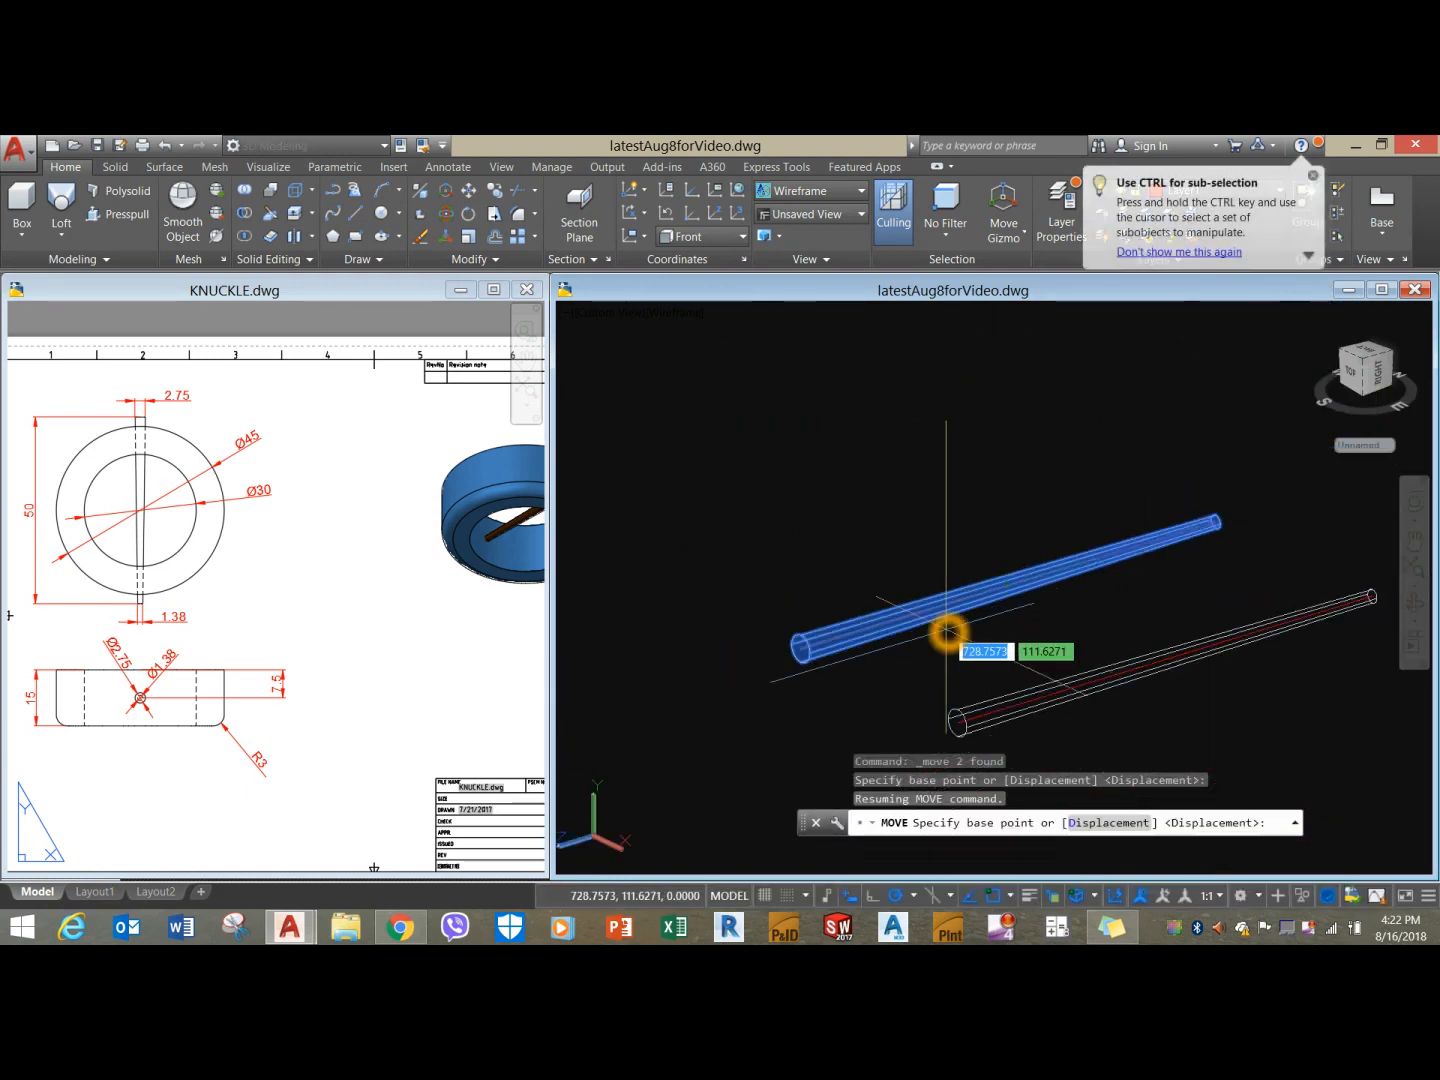
pyautogui.scroll(4, 1010, 594)
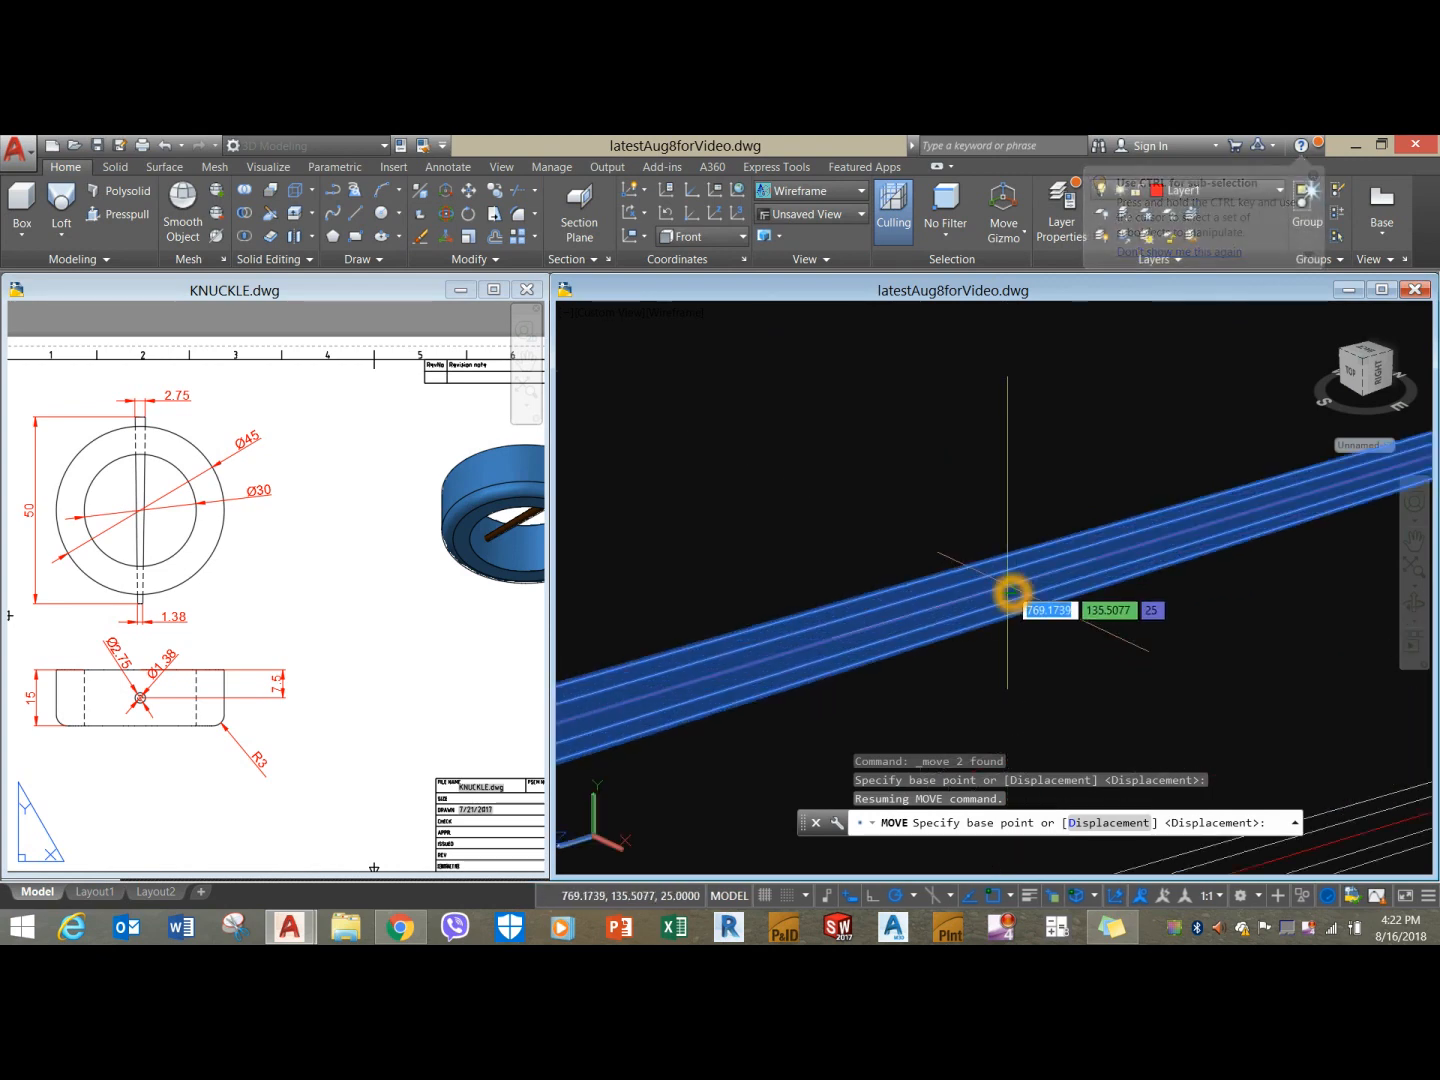
pyautogui.click(1010, 594)
pyautogui.scroll(-5, 980, 590)
pyautogui.scroll(-2, 957, 563)
pyautogui.moveTo(957, 563); pyautogui.dragTo(1181, 734, button='middle')
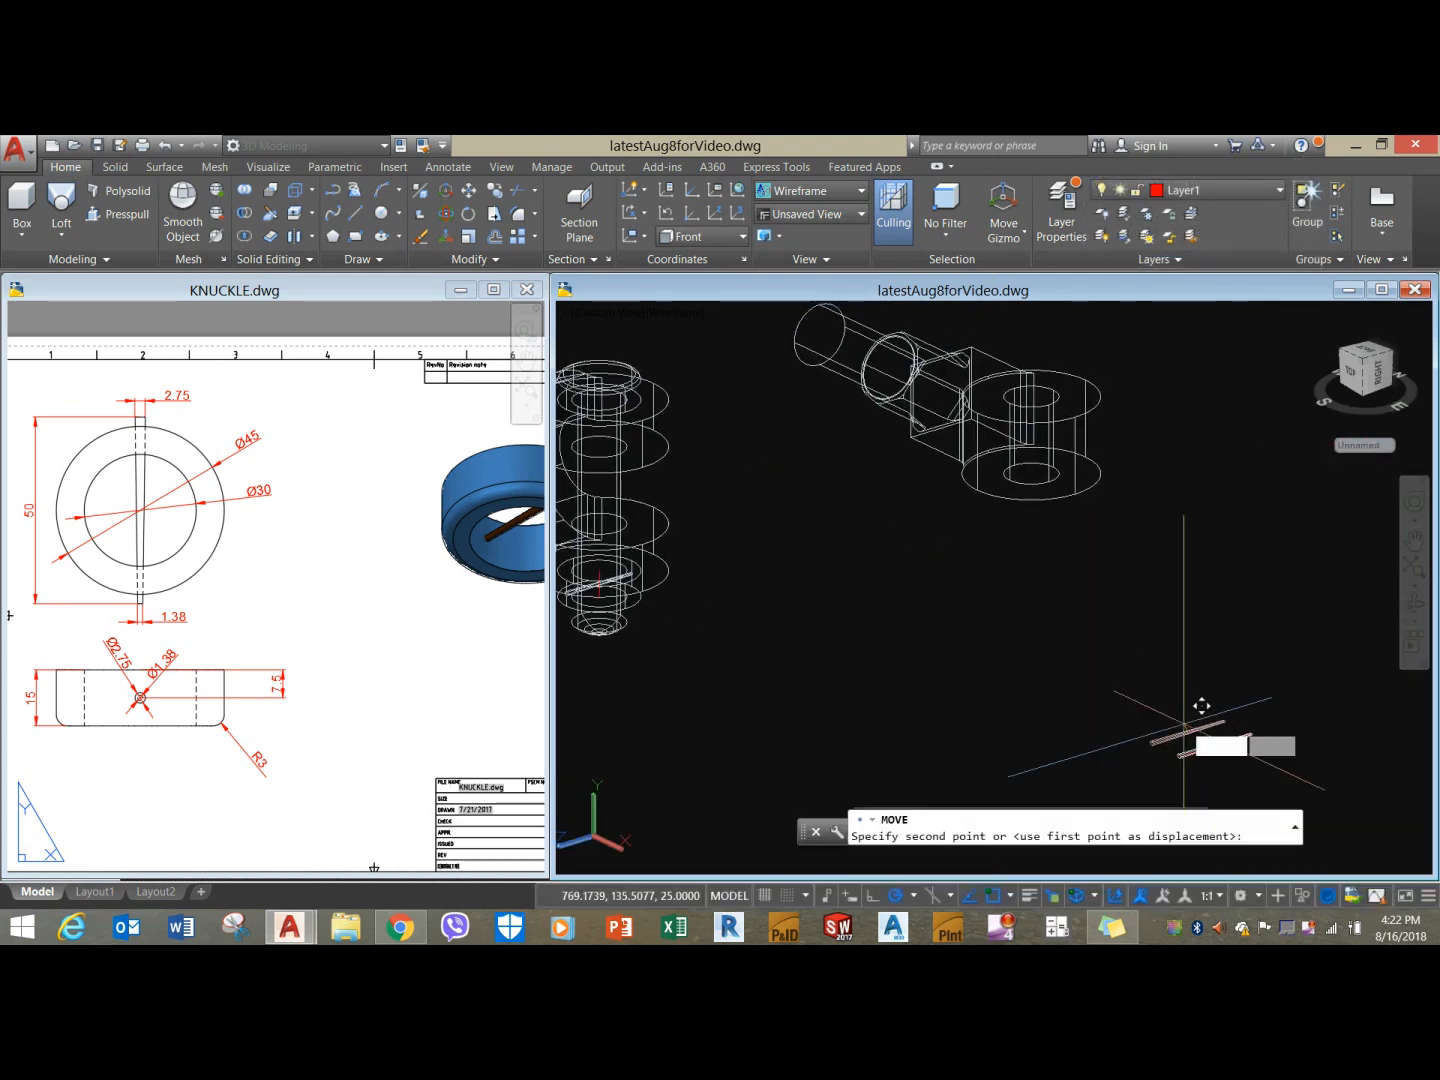
pyautogui.moveTo(722, 698); pyautogui.dragTo(1021, 605, button='middle')
pyautogui.scroll(6, 916, 524)
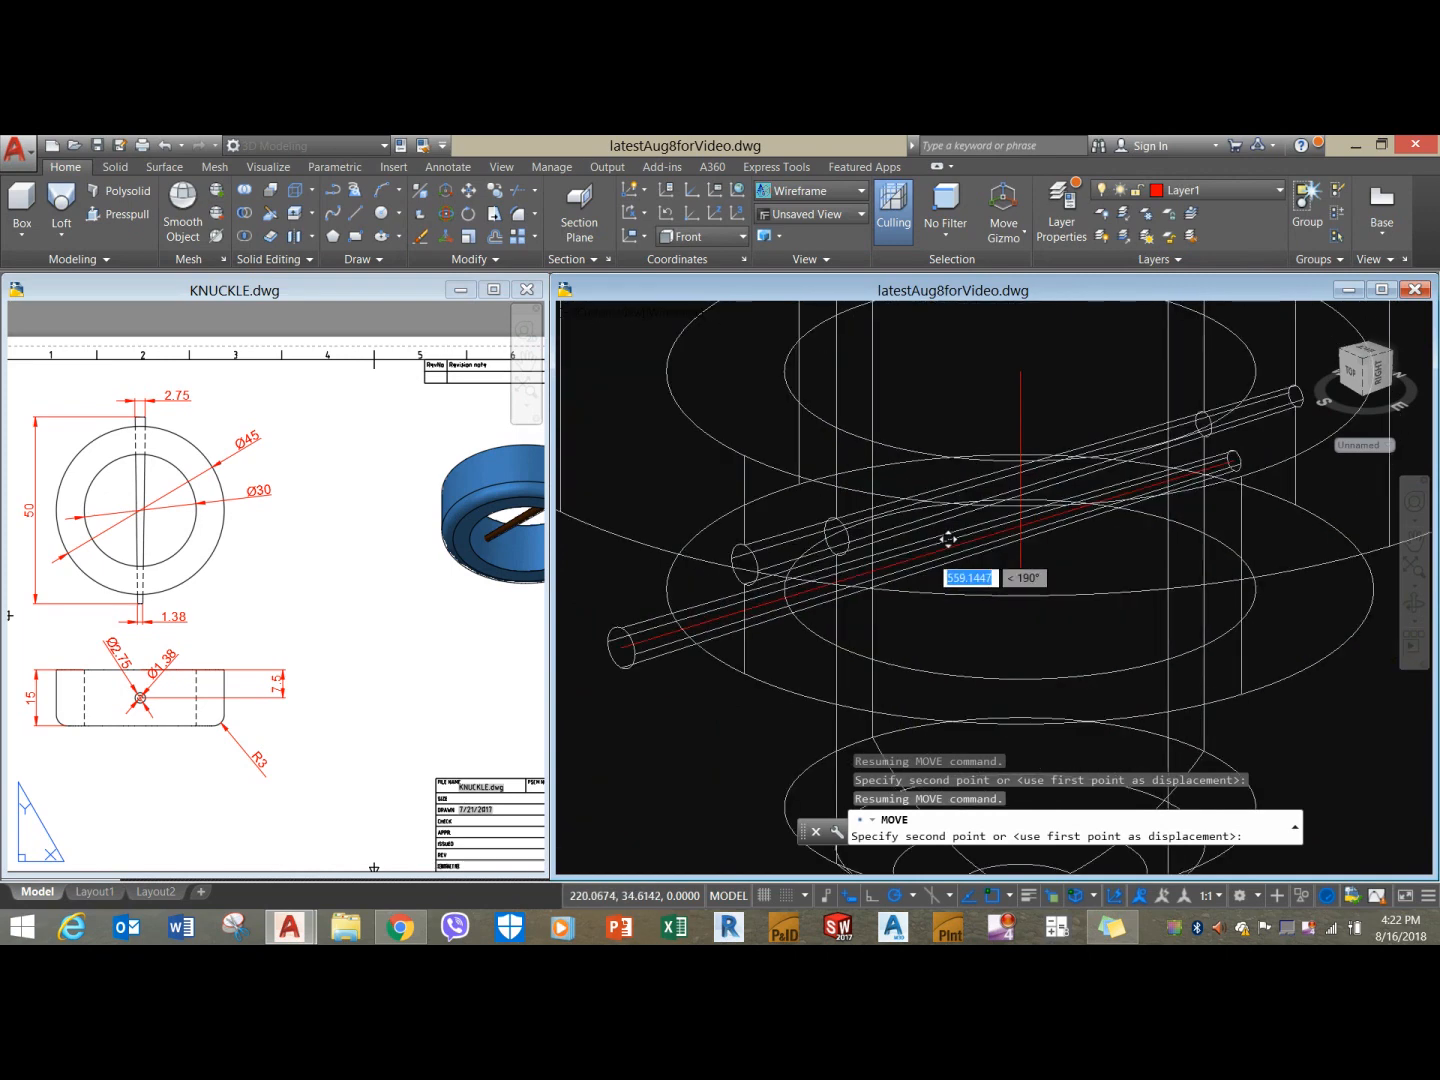
pyautogui.click(1024, 489)
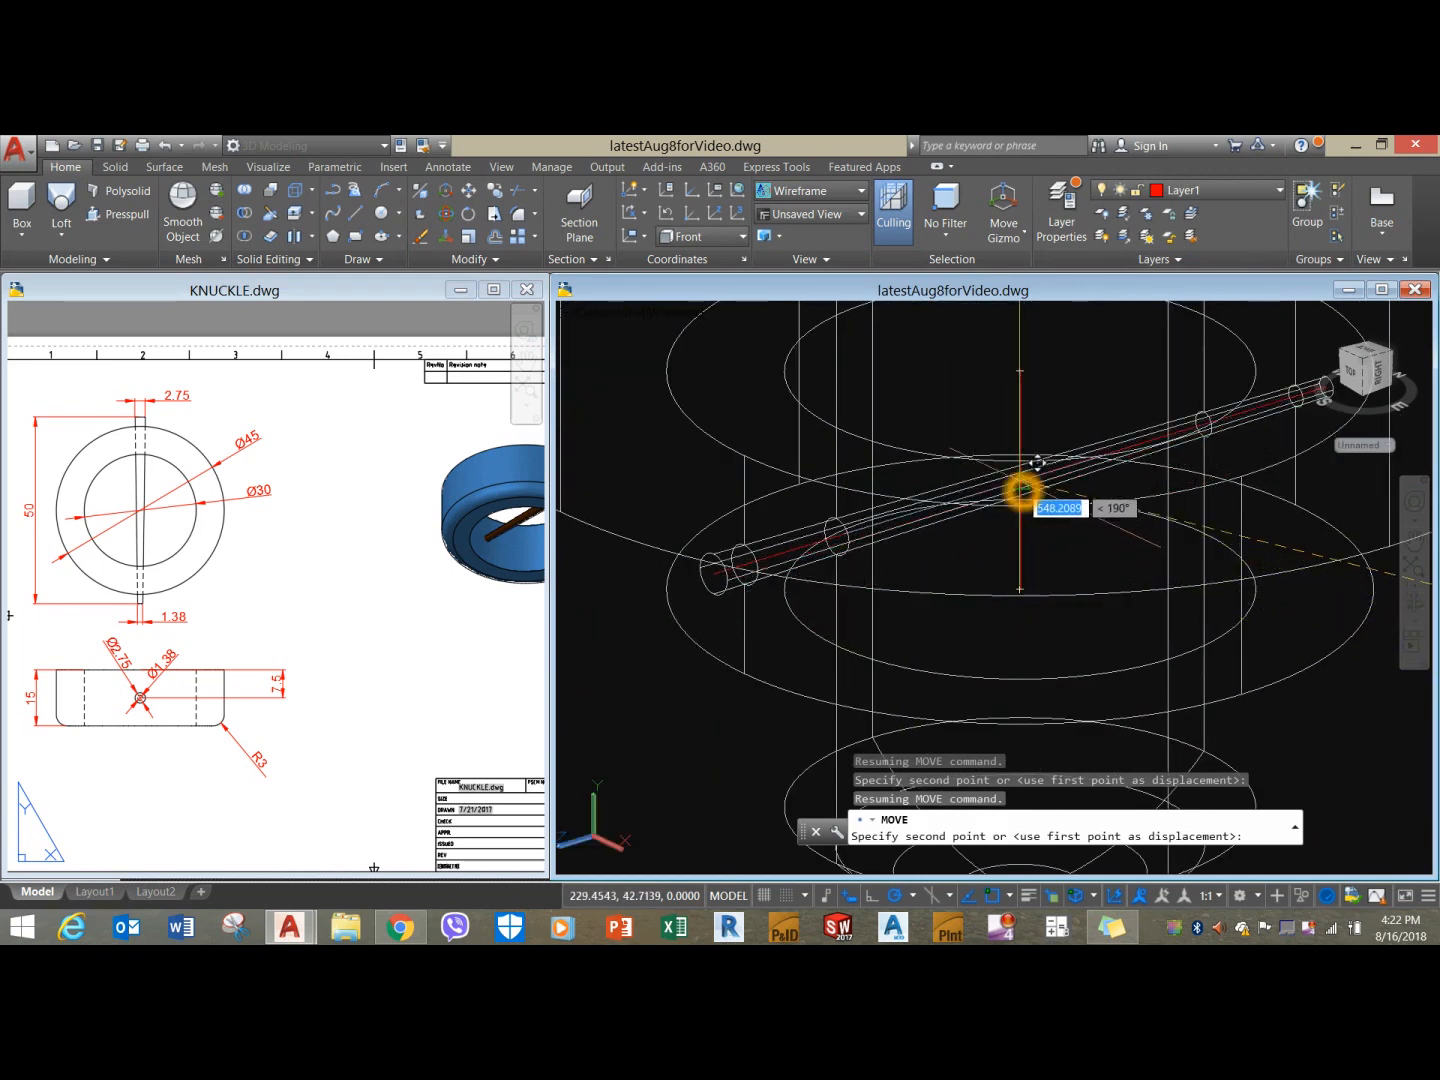
pyautogui.click(1021, 489)
pyautogui.scroll(-3, 823, 617)
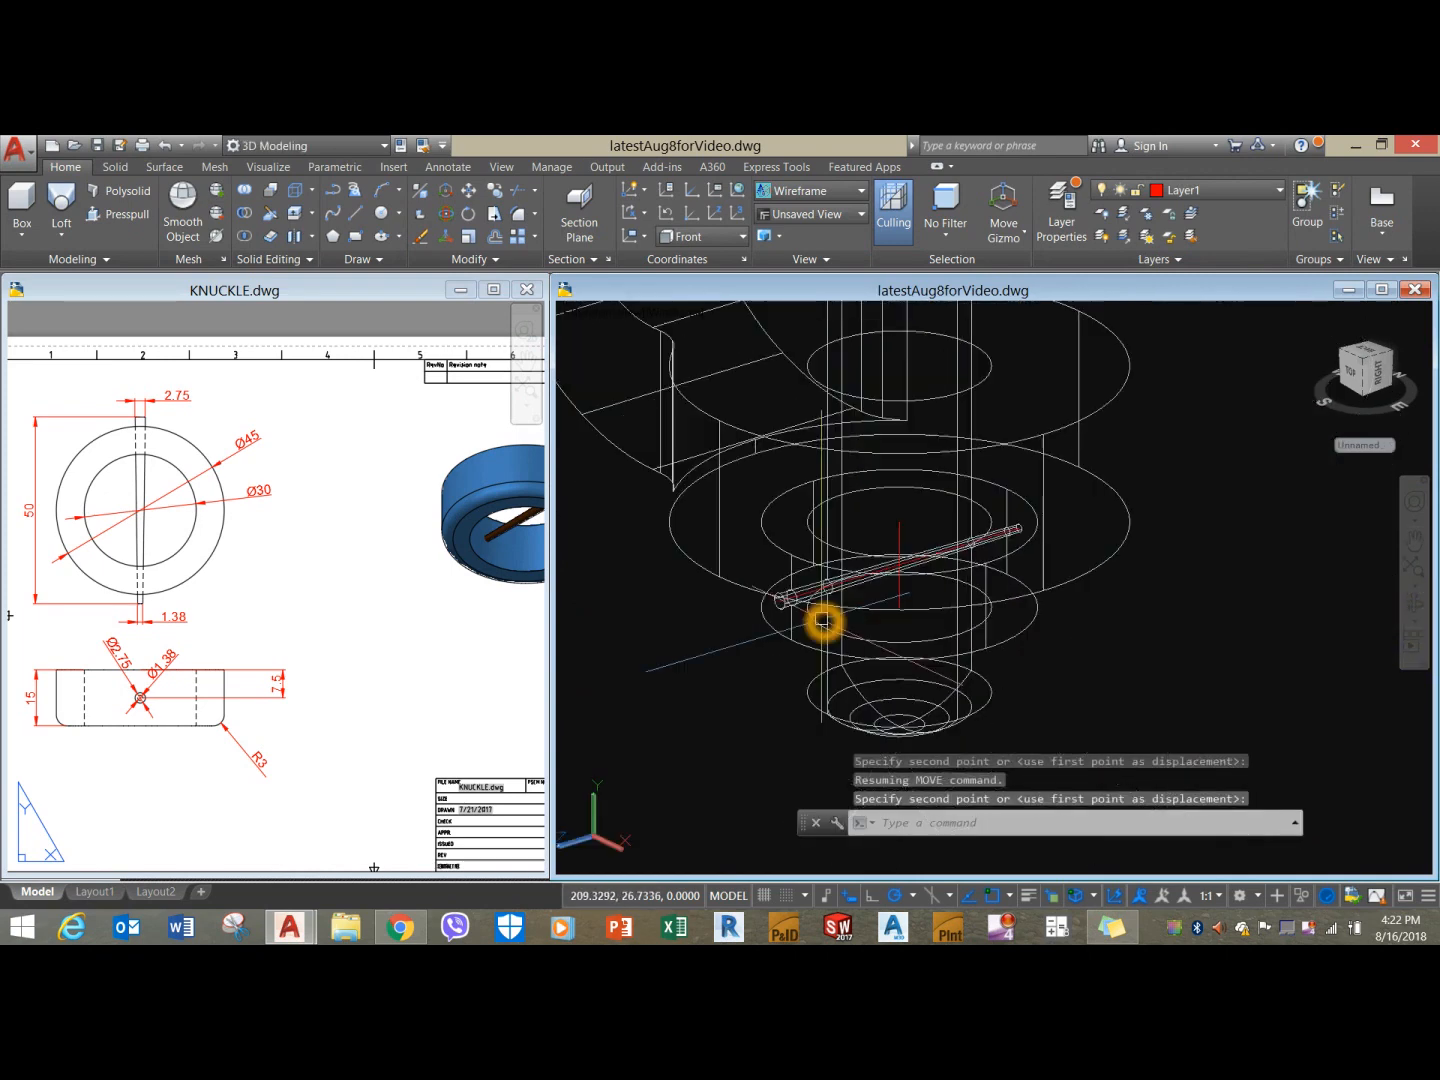
# Set the visual style to X-Ray and inspect the taper pin's fit in the collar's cross hole.
pyautogui.click(634, 318)
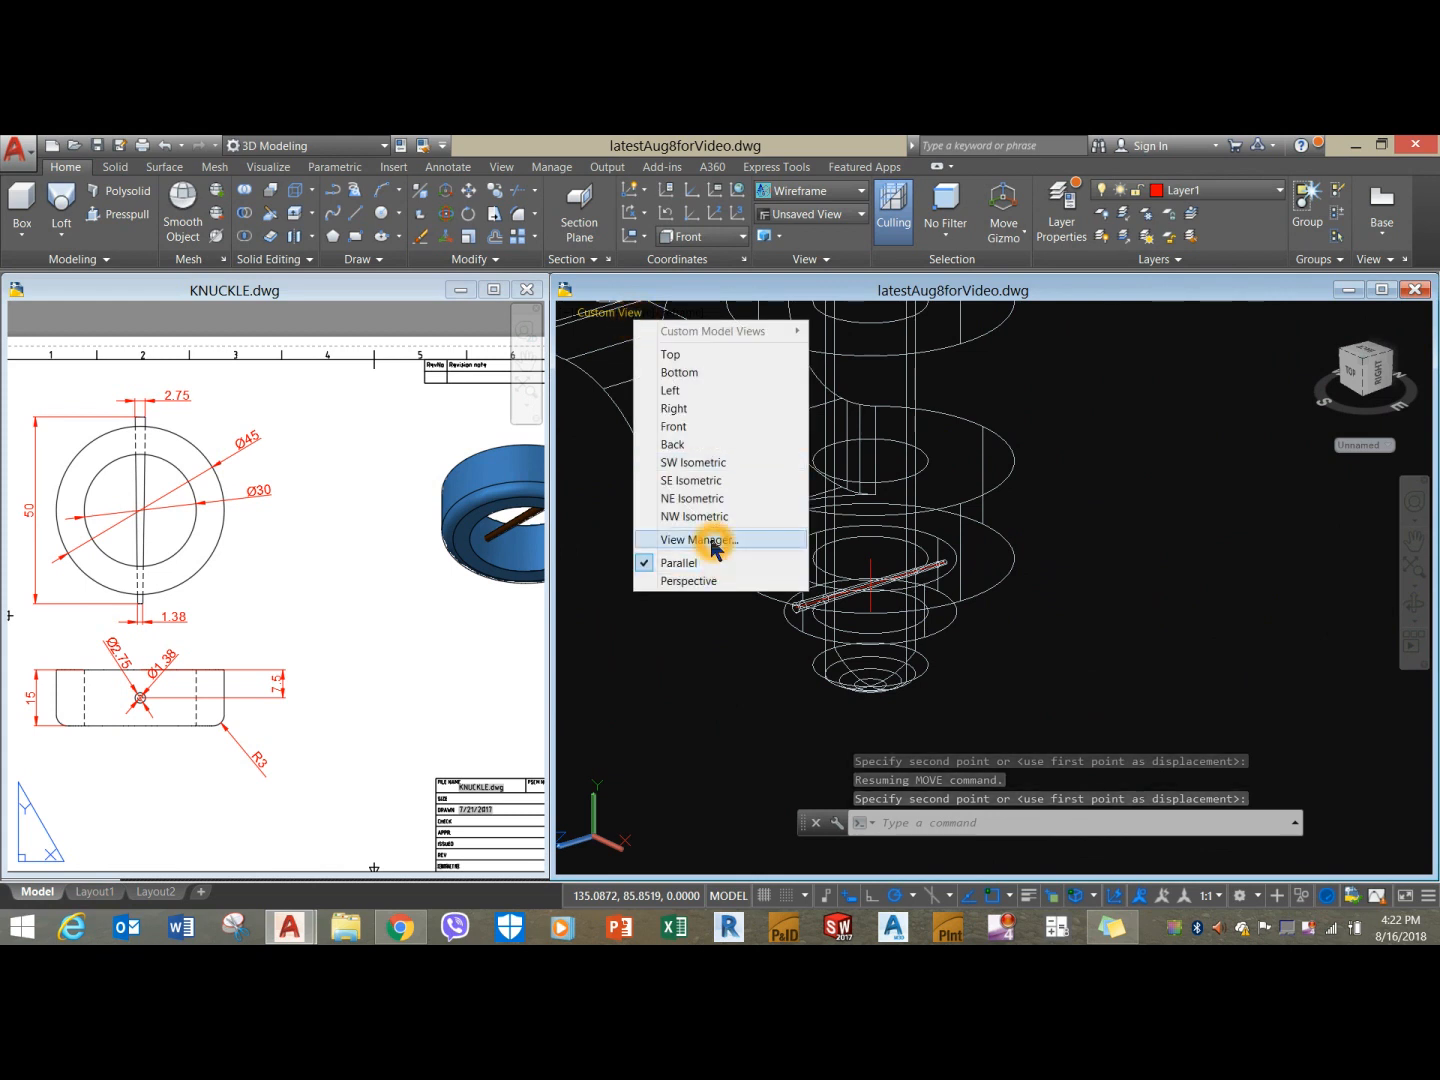
pyautogui.click(572, 489)
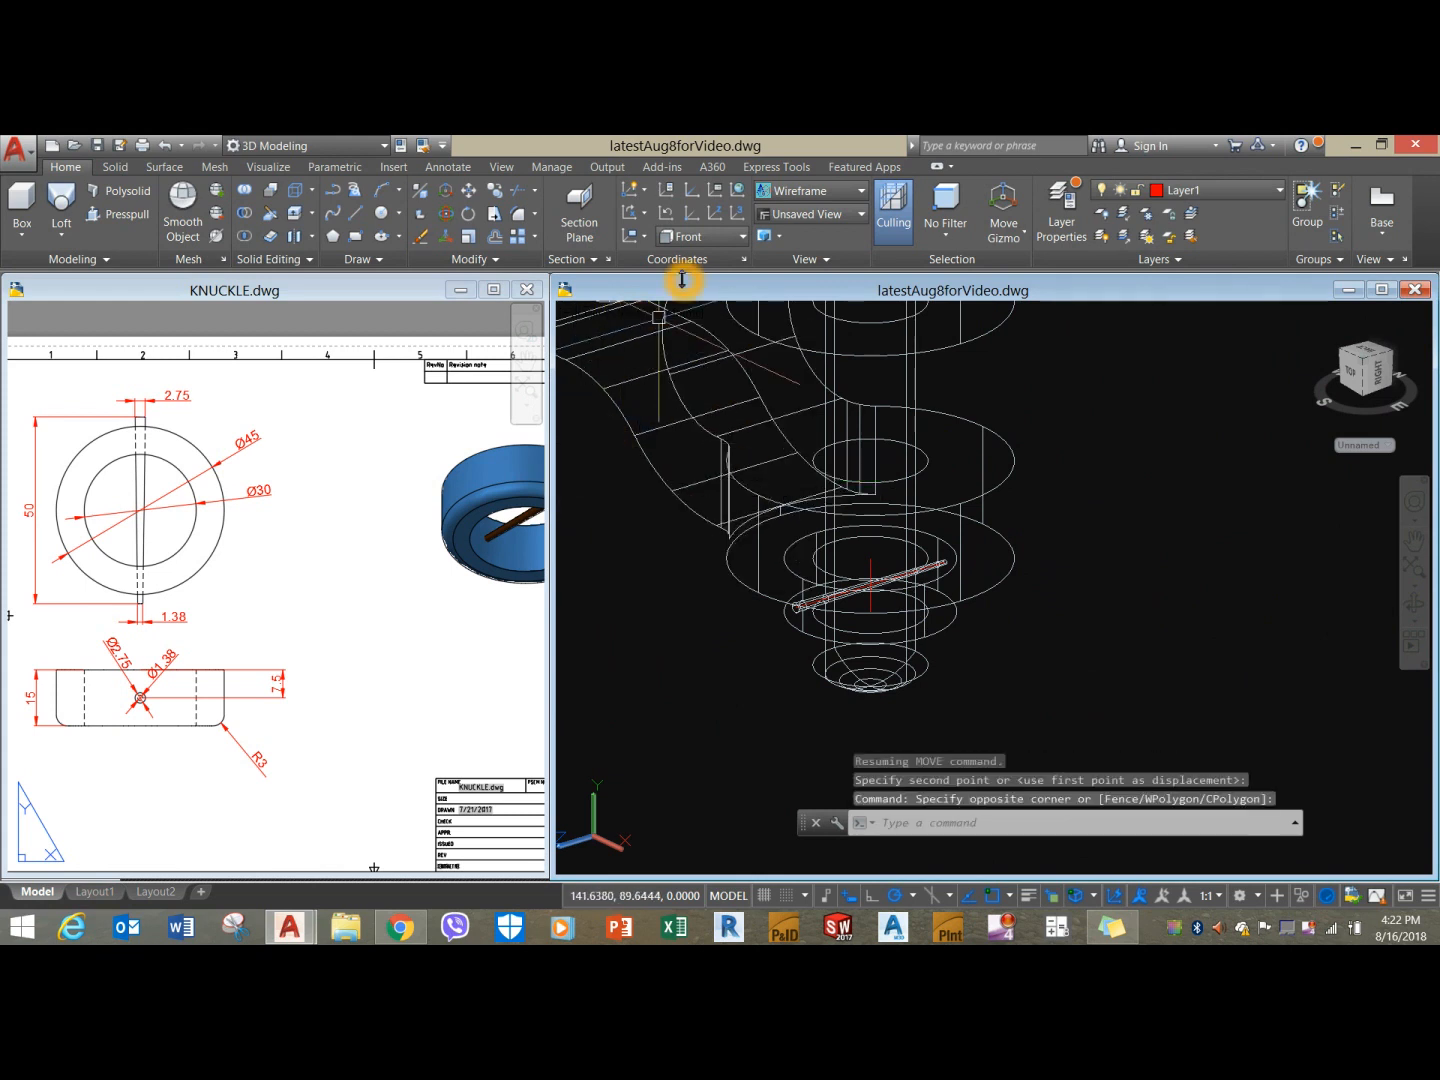
pyautogui.click(675, 316)
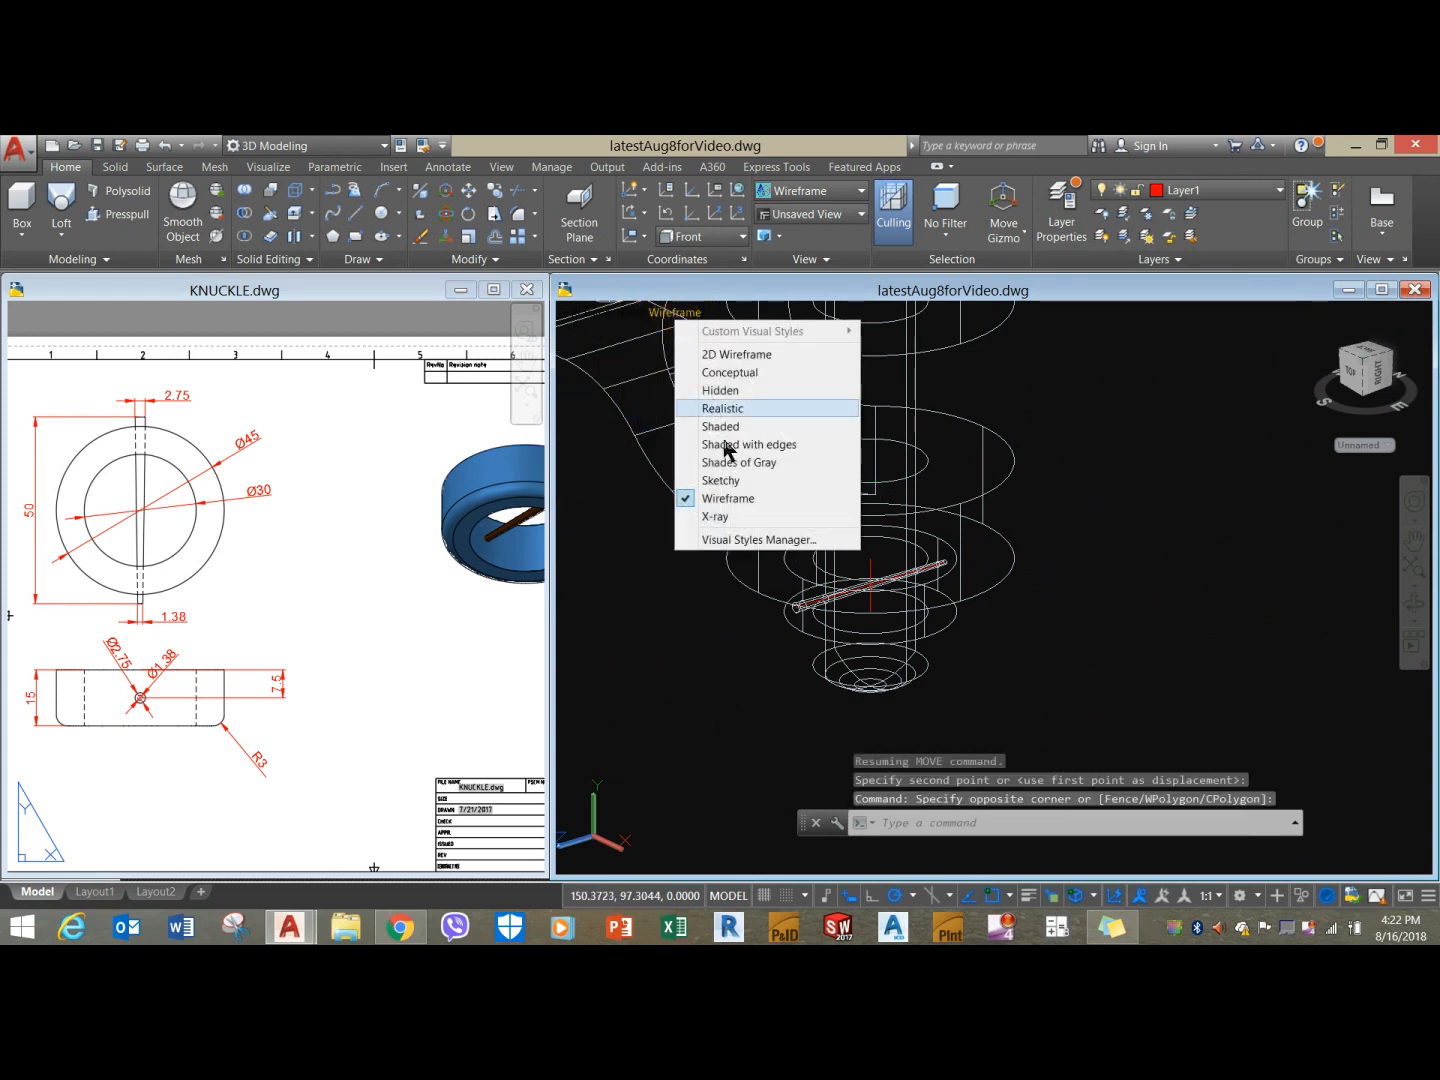
pyautogui.click(722, 508)
pyautogui.keyDown('shift'); pyautogui.moveTo(766, 617); pyautogui.dragTo(892, 541, button='middle'); pyautogui.keyUp('shift')
pyautogui.scroll(5, 806, 587)
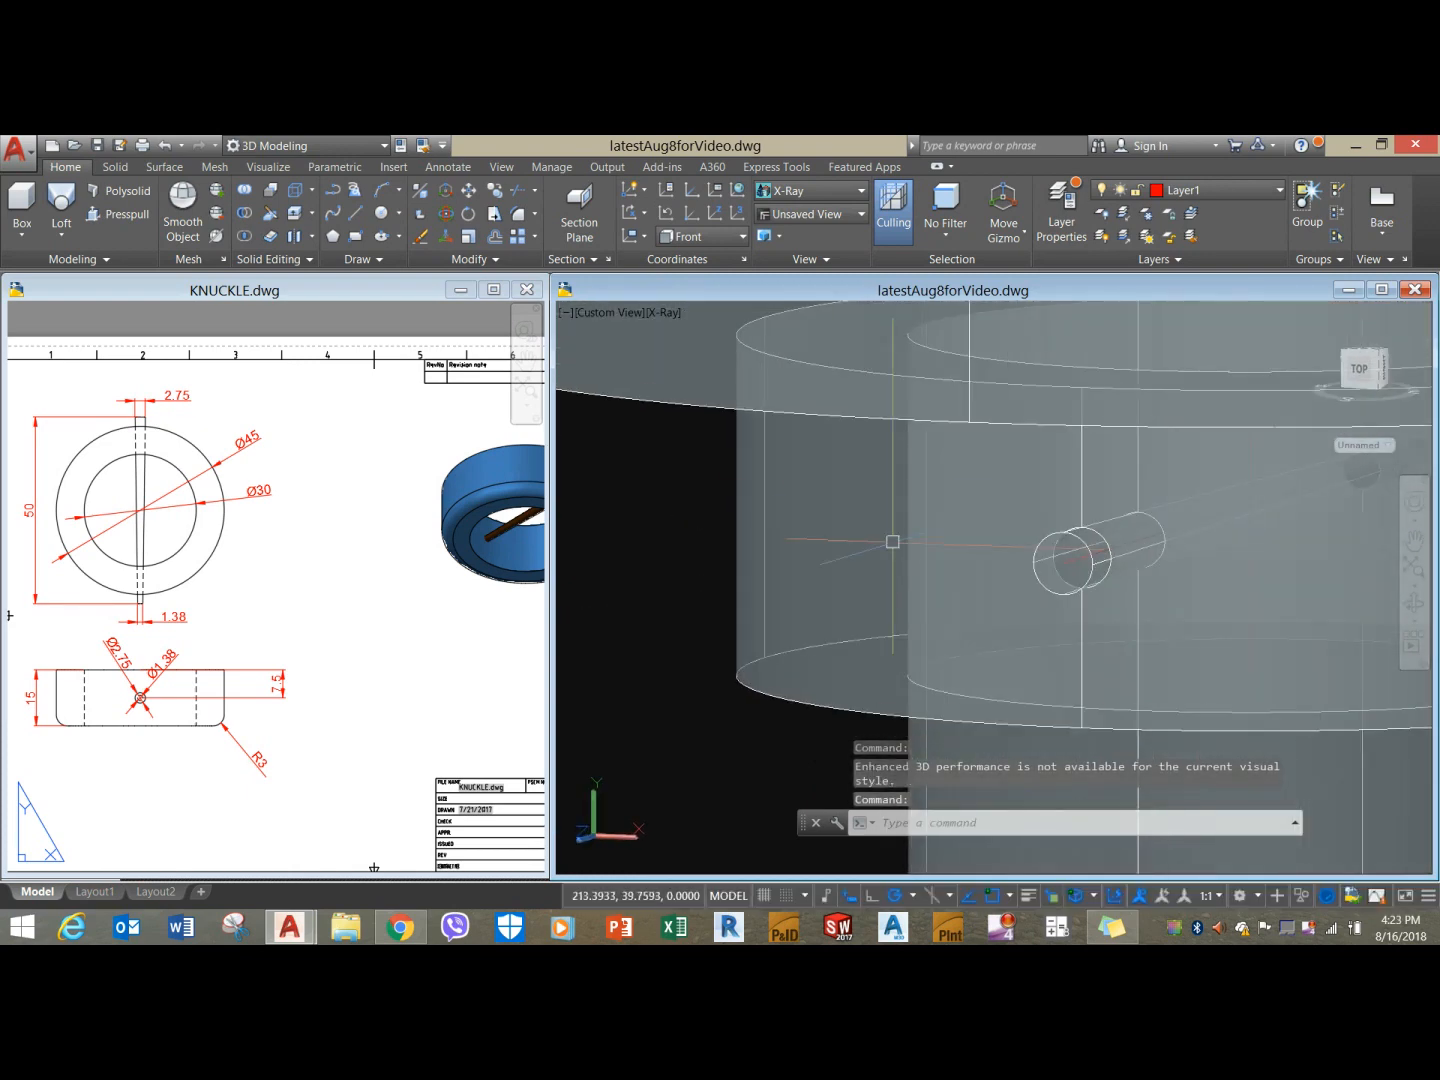
# Set the 3D model's visual style to Shaded with edges and bring the whole assembly and the loose eye end into view.
pyautogui.click(664, 313)
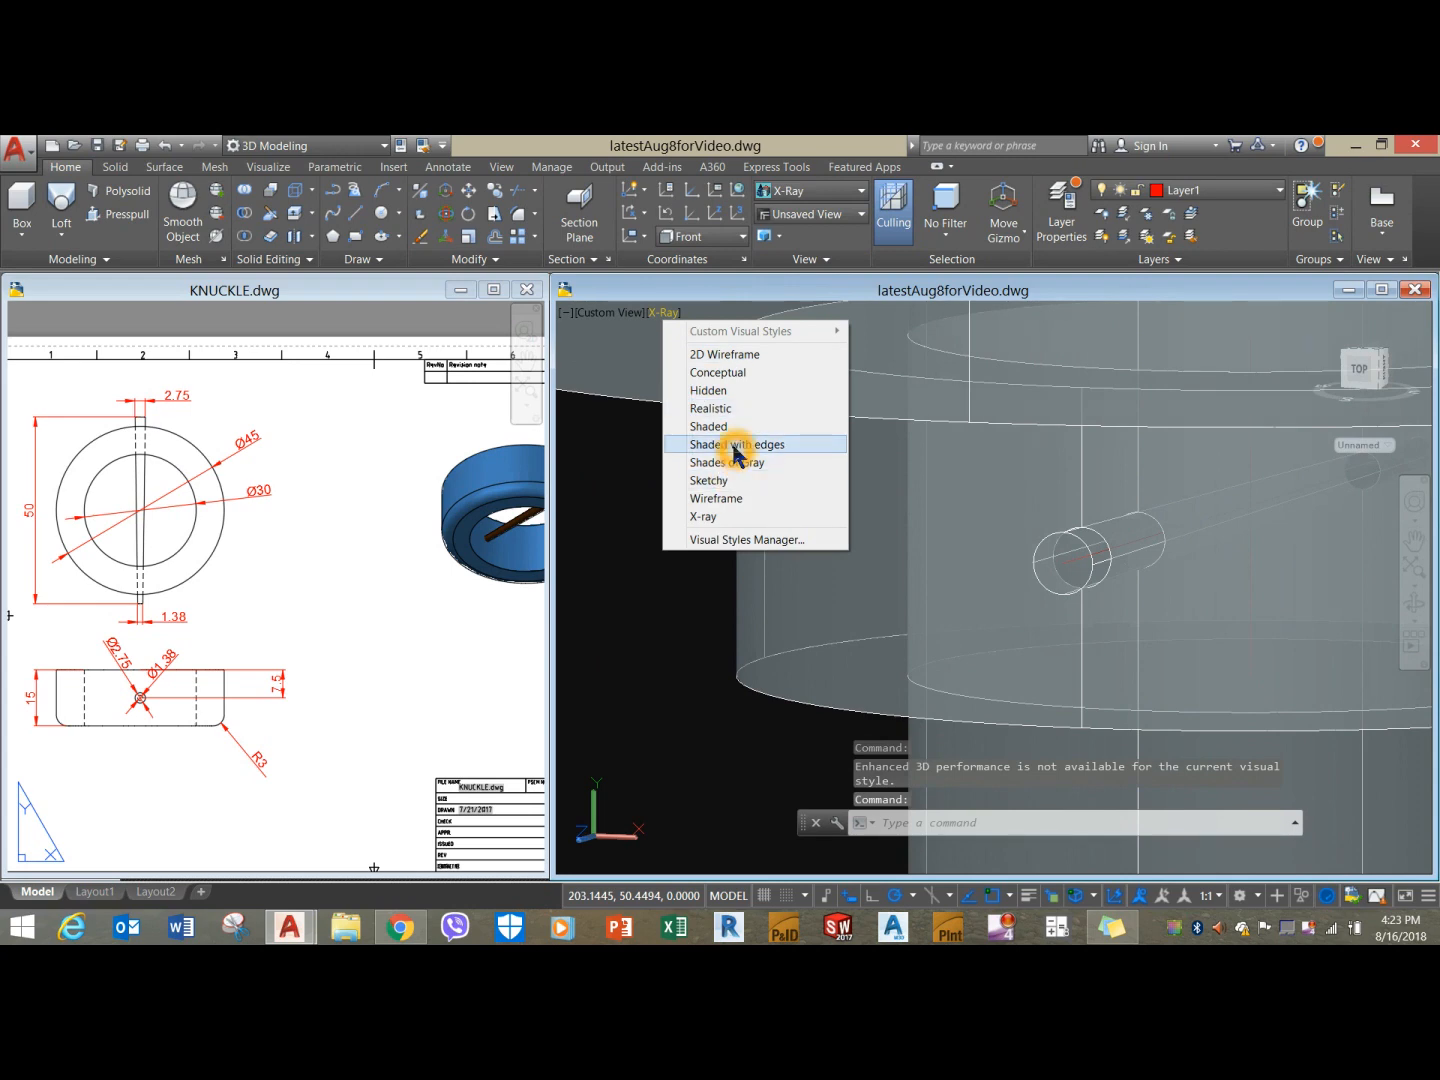
pyautogui.click(735, 446)
pyautogui.keyDown('shift'); pyautogui.moveTo(752, 543); pyautogui.dragTo(678, 576, button='middle'); pyautogui.keyUp('shift')
pyautogui.scroll(-6, 893, 612)
pyautogui.moveTo(1041, 634)
pyautogui.keyDown('shift'); pyautogui.mouseDown(button='middle')
pyautogui.moveTo(1000, 590)
pyautogui.moveTo(958, 498)
pyautogui.moveTo(846, 573)
pyautogui.moveTo(1077, 627)
pyautogui.moveTo(1000, 579)
pyautogui.moveTo(812, 545)
pyautogui.mouseUp(button='middle'); pyautogui.keyUp('shift')
pyautogui.scroll(-5, 1000, 579)
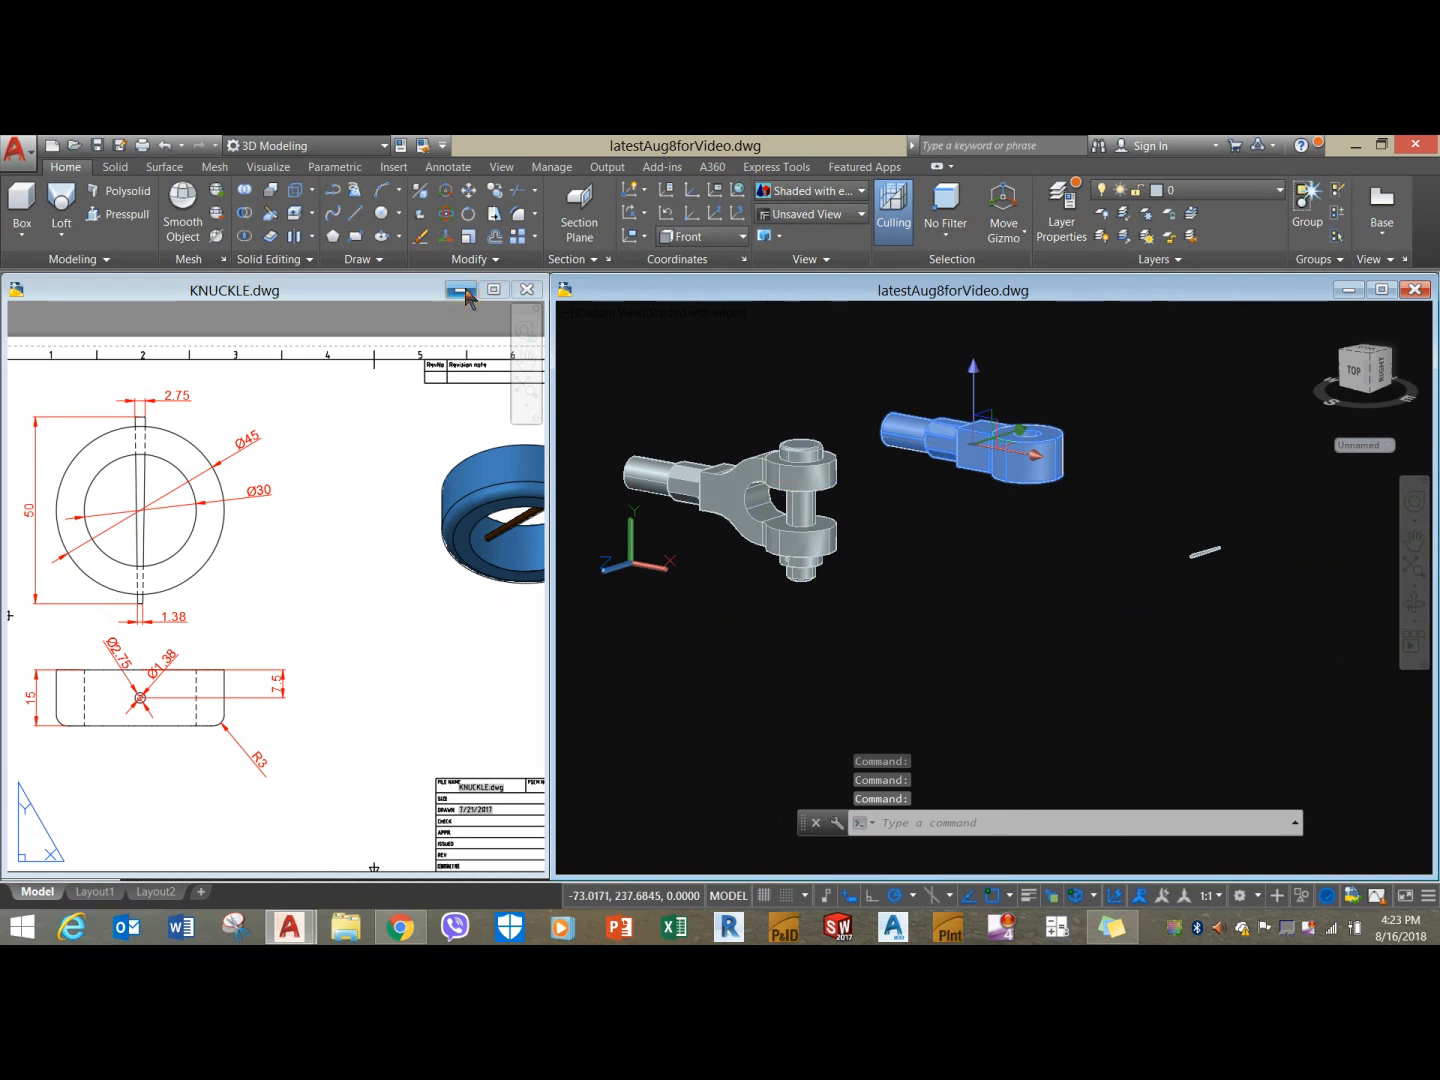
# Rotate the loose eye end by 270 degrees about the vertical axis so its shank points away from the fork.
pyautogui.click(449, 222)
pyautogui.scroll(4, 1037, 447)
pyautogui.scroll(3, 1037, 447)
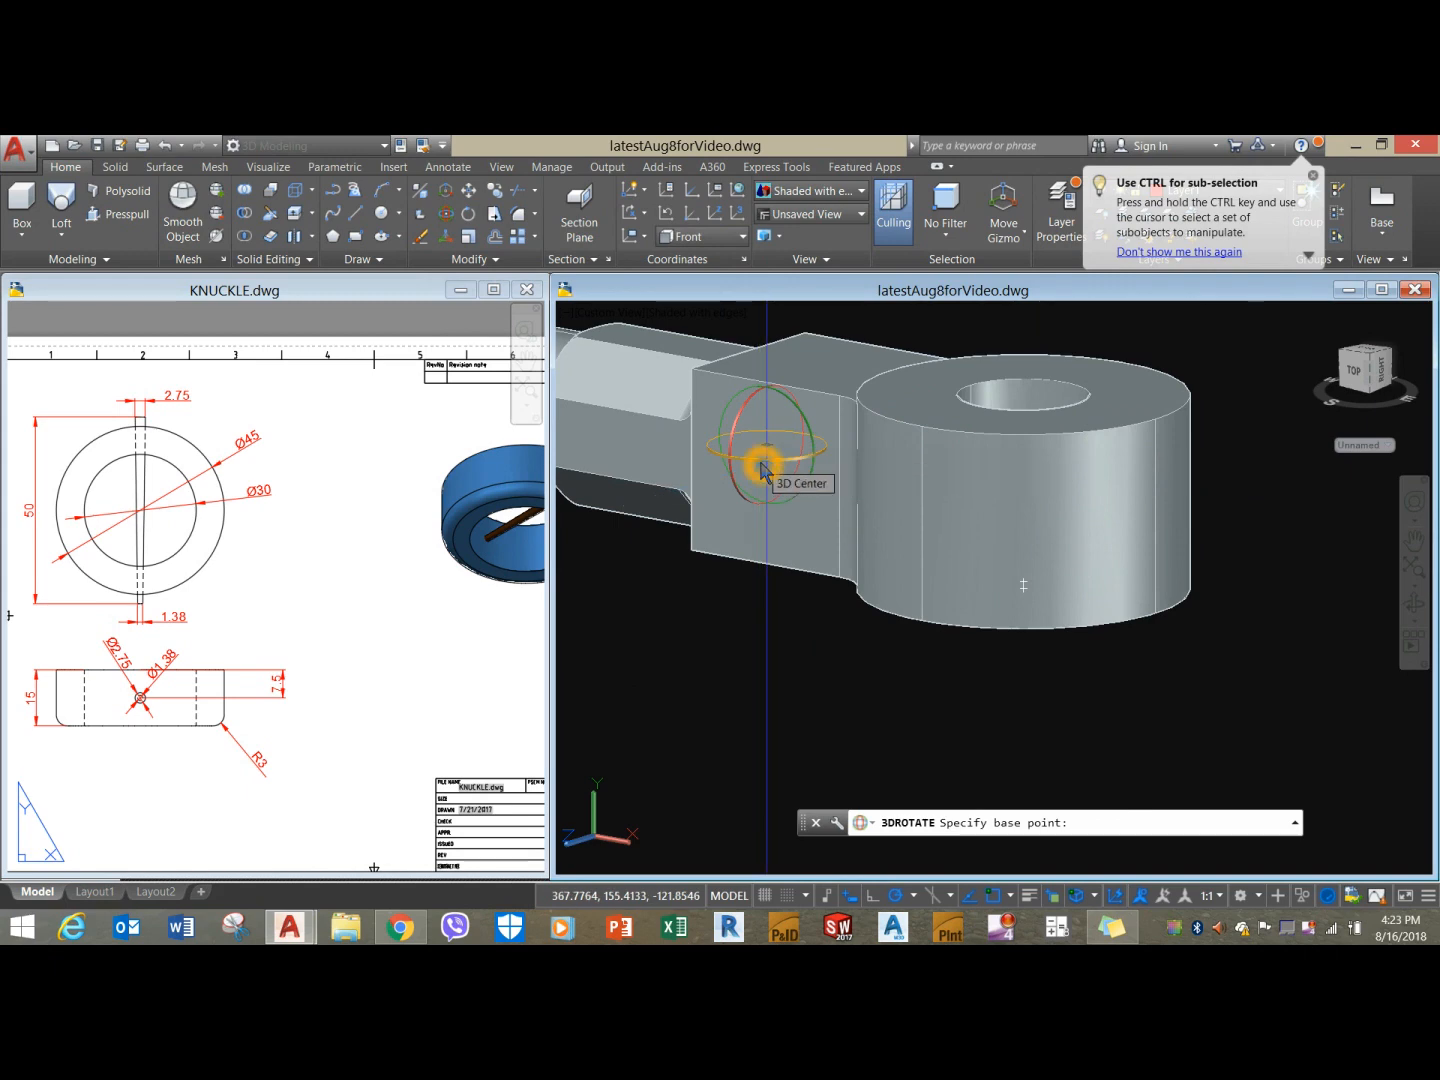
pyautogui.click(797, 478)
pyautogui.scroll(-4, 790, 485)
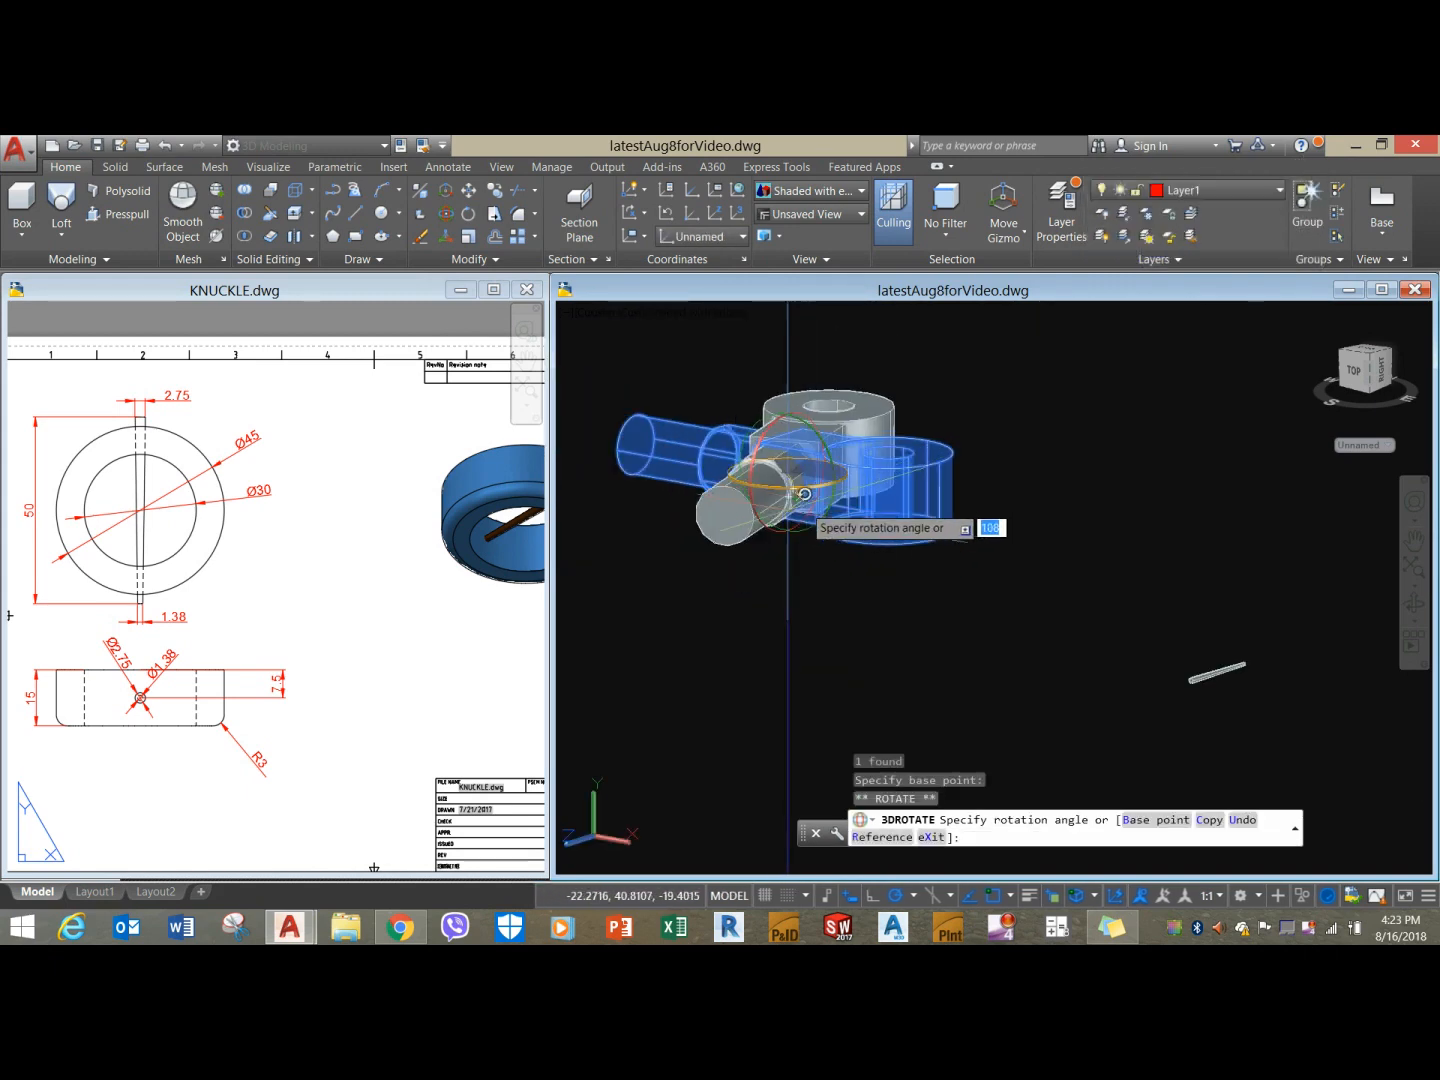
pyautogui.moveTo(785, 525); pyautogui.dragTo(932, 537, button='middle')
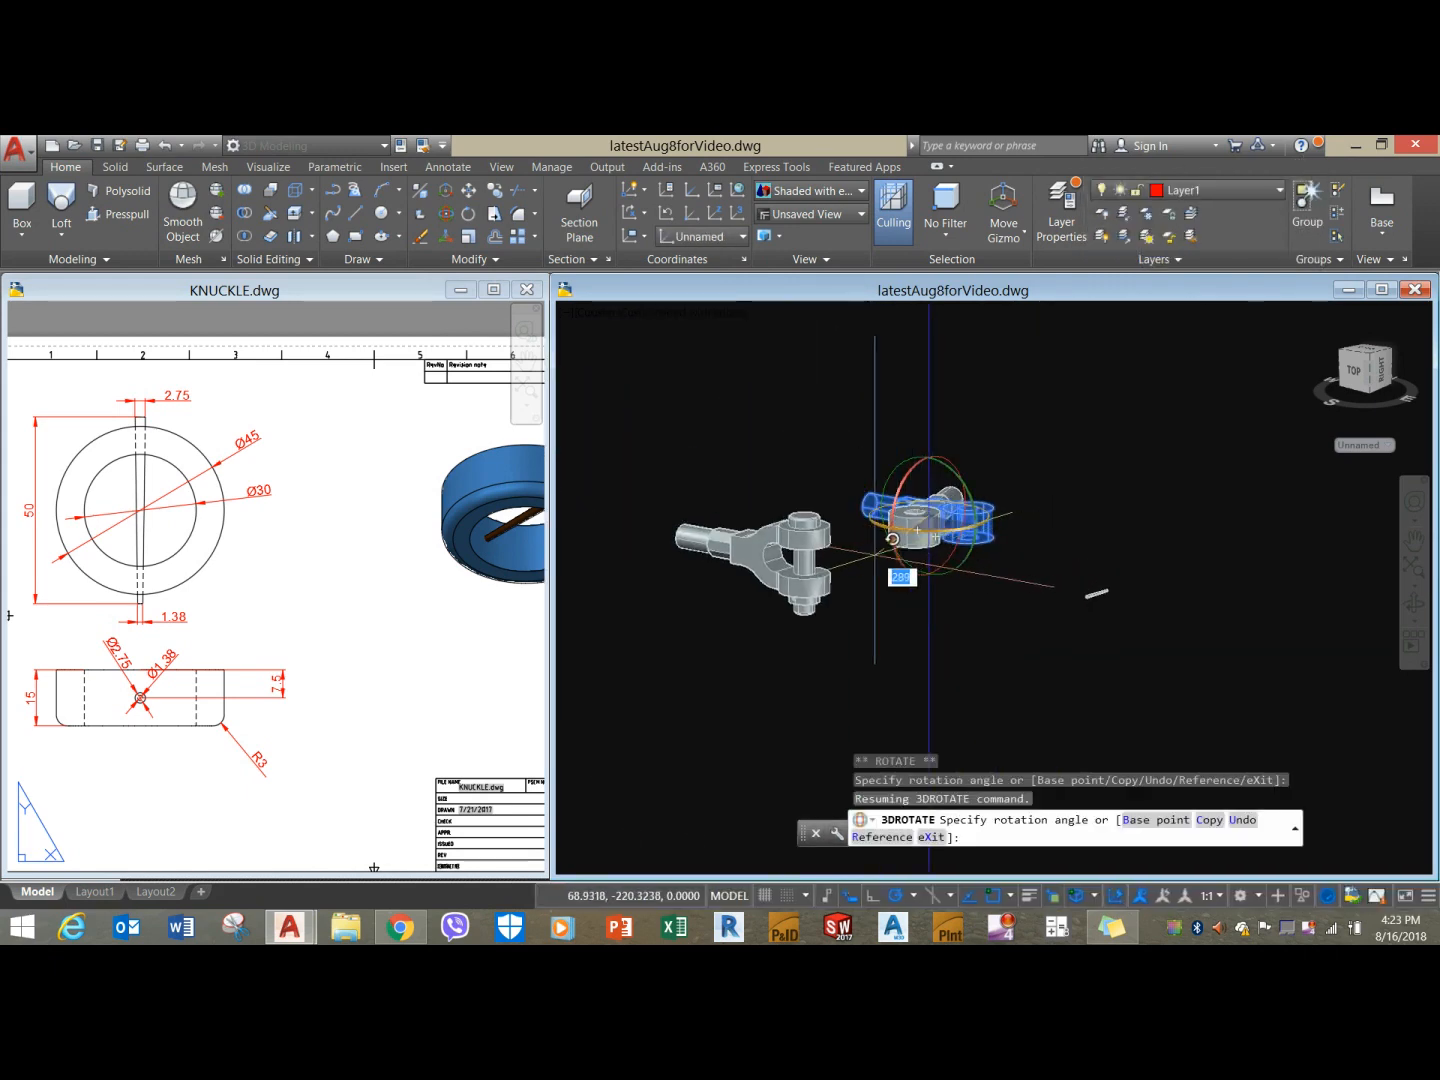
pyautogui.scroll(2, 893, 540)
pyautogui.scroll(3, 809, 560)
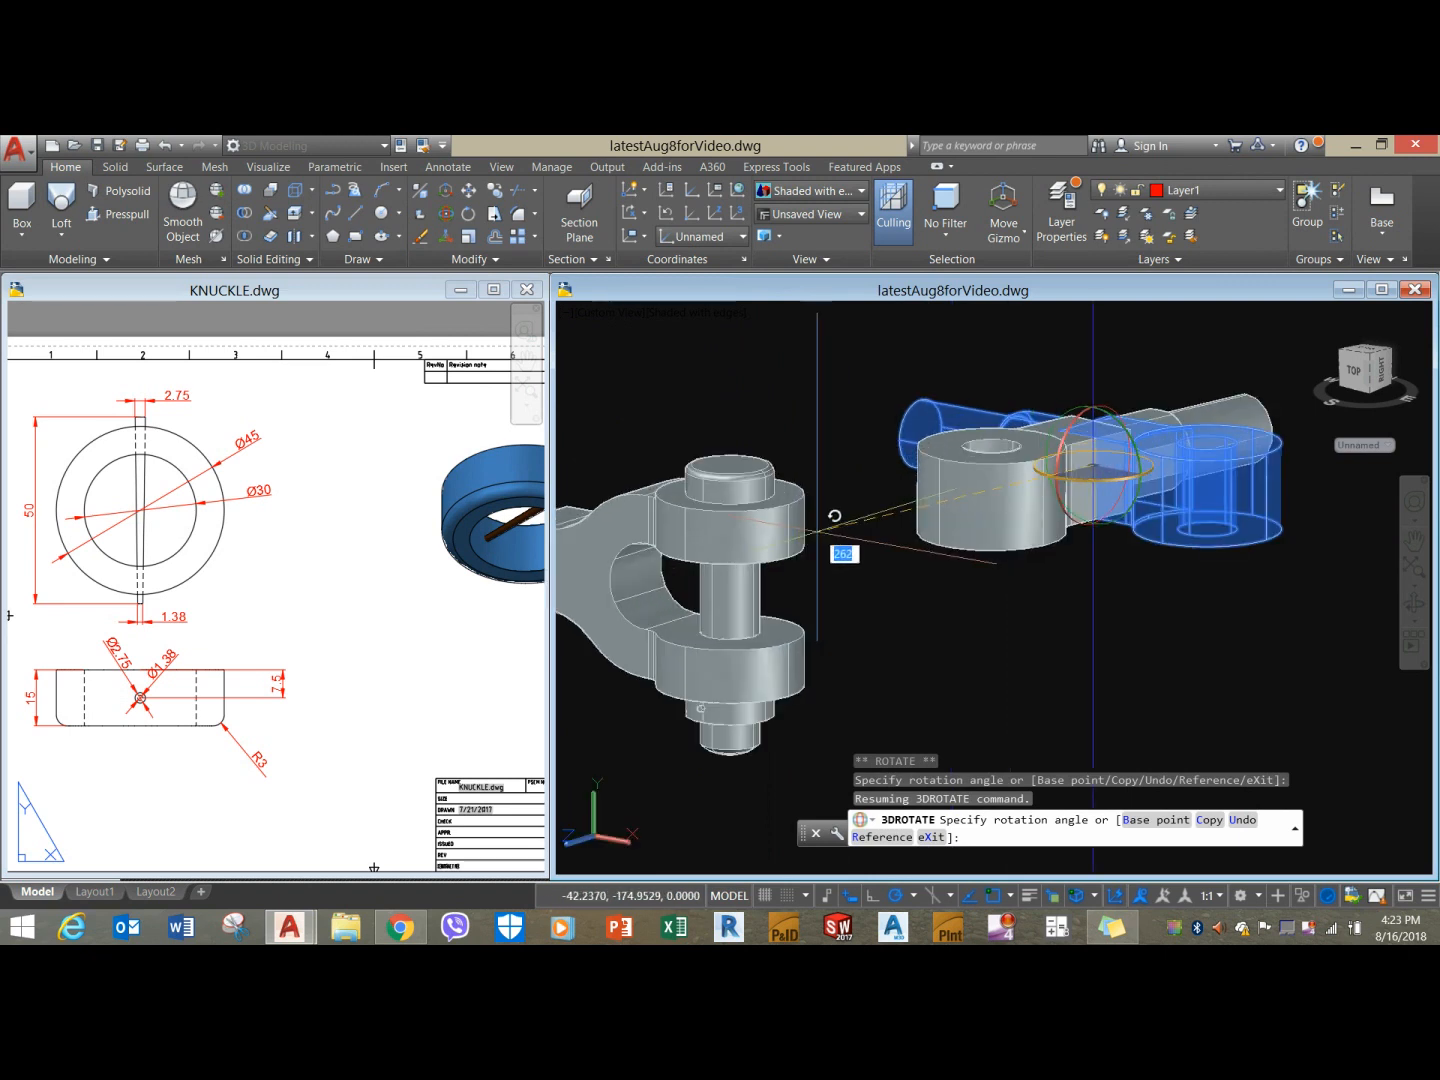
pyautogui.scroll(-4, 762, 574)
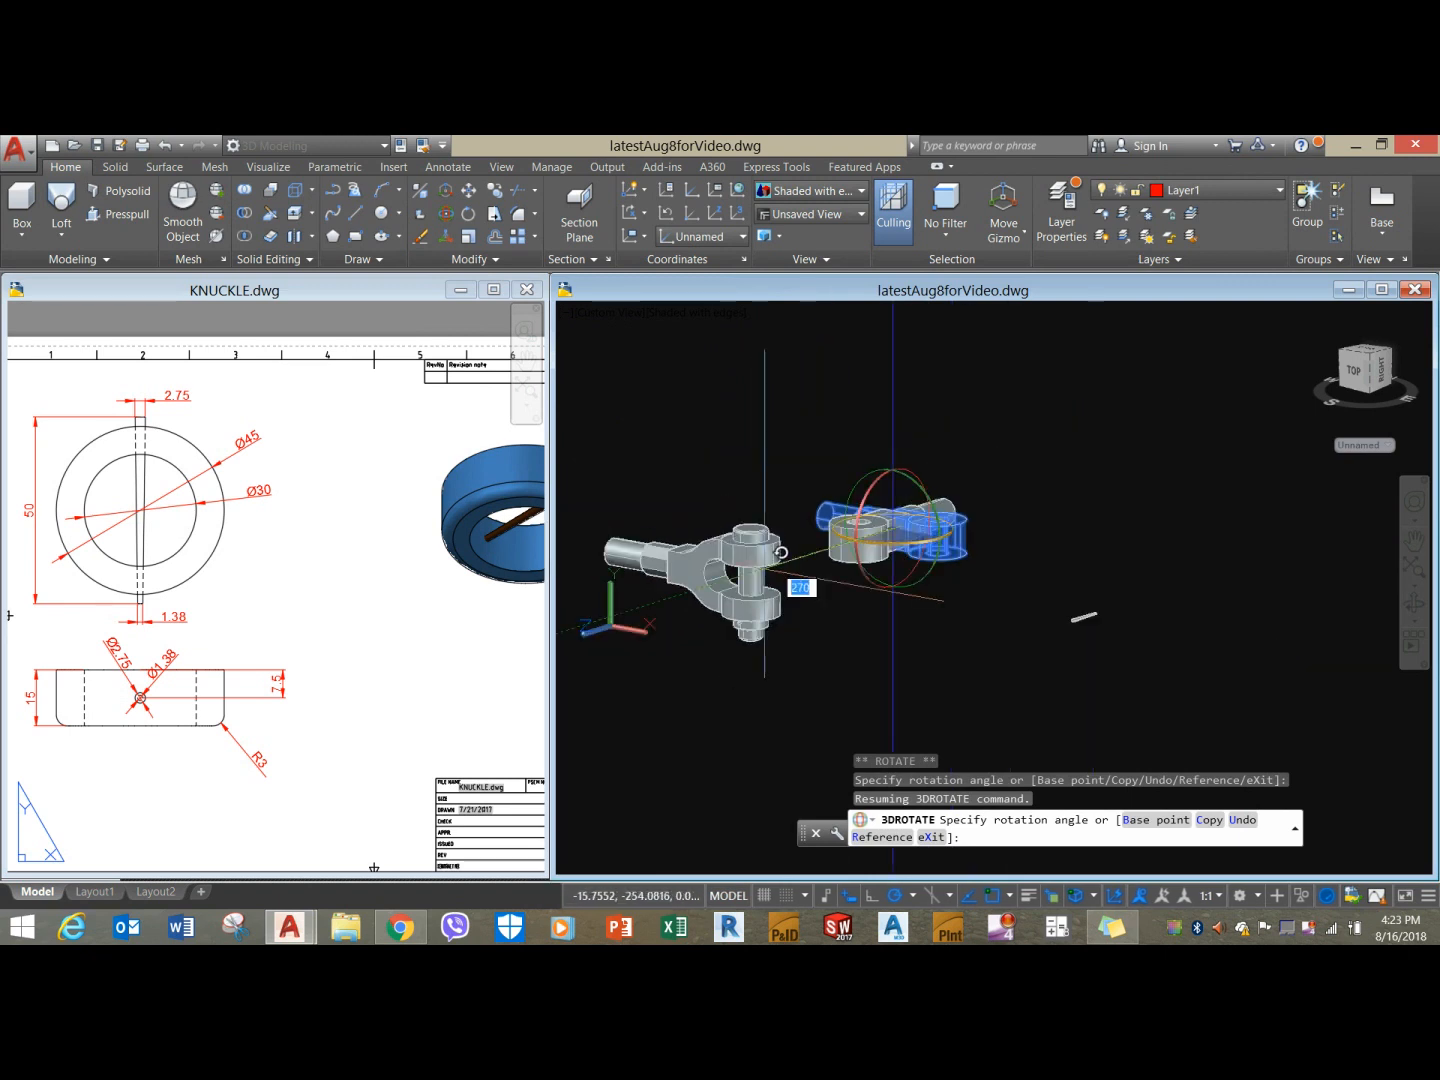
pyautogui.moveTo(788, 551); pyautogui.dragTo(1027, 526, button='middle')
pyautogui.click(803, 625)
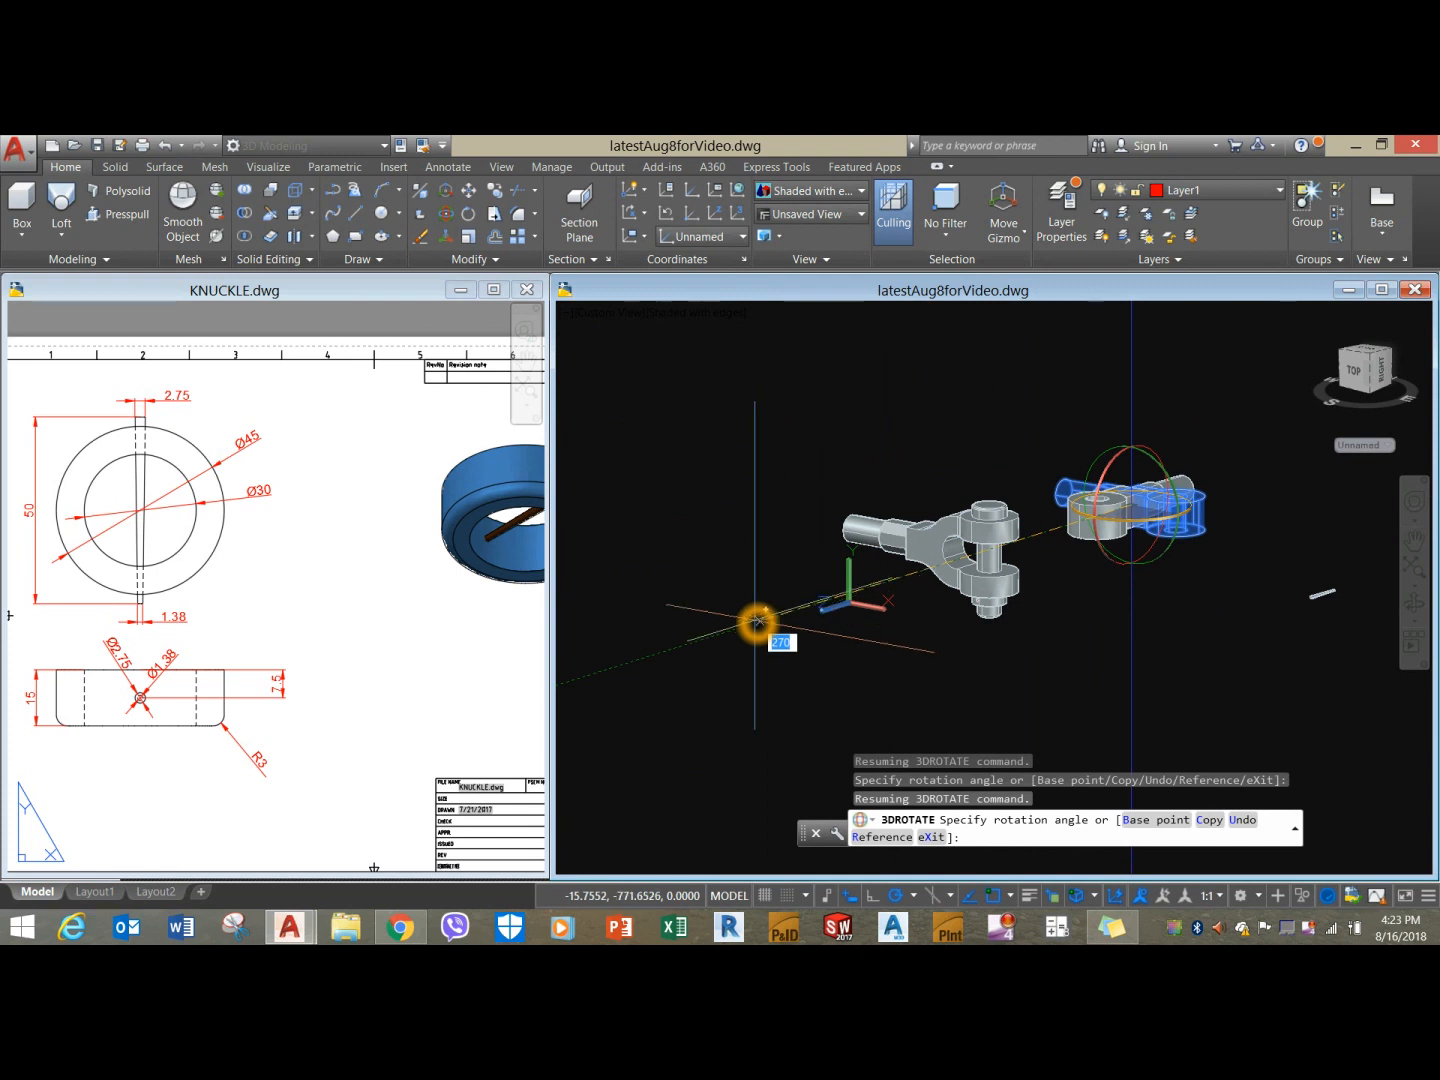
pyautogui.press('Return')
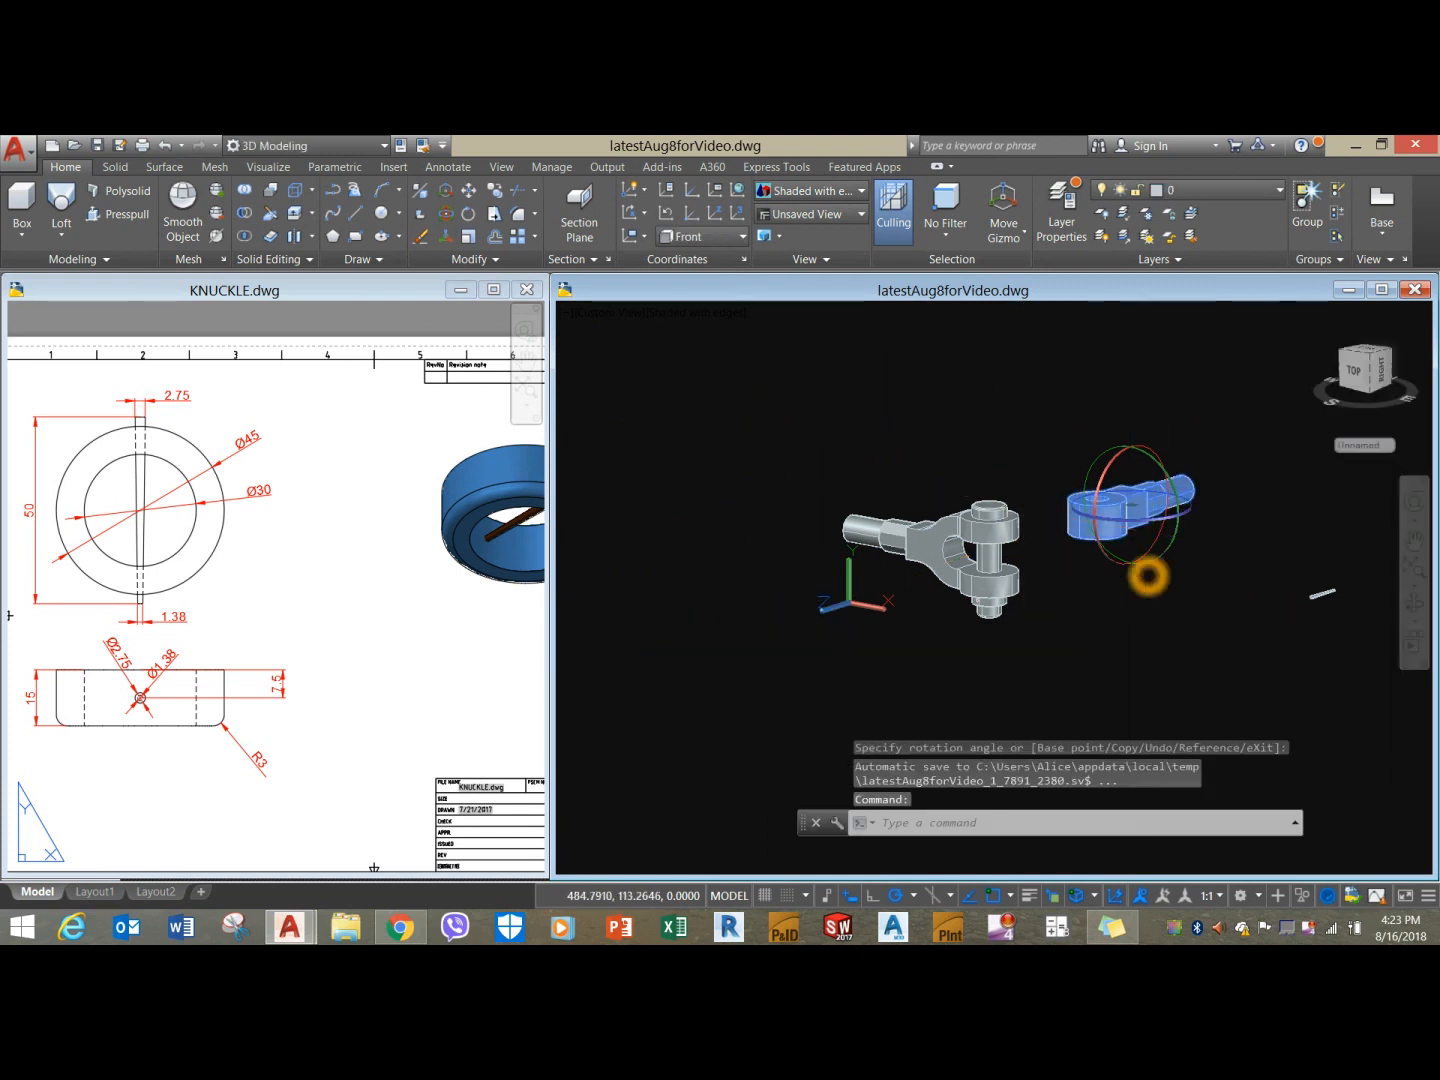
pyautogui.press('Escape')
# Move the eye end from the centre of its hole's upper rim to the centre of the upper fork lug's lower edge.
pyautogui.scroll(3, 1113, 519)
pyautogui.click(1113, 519)
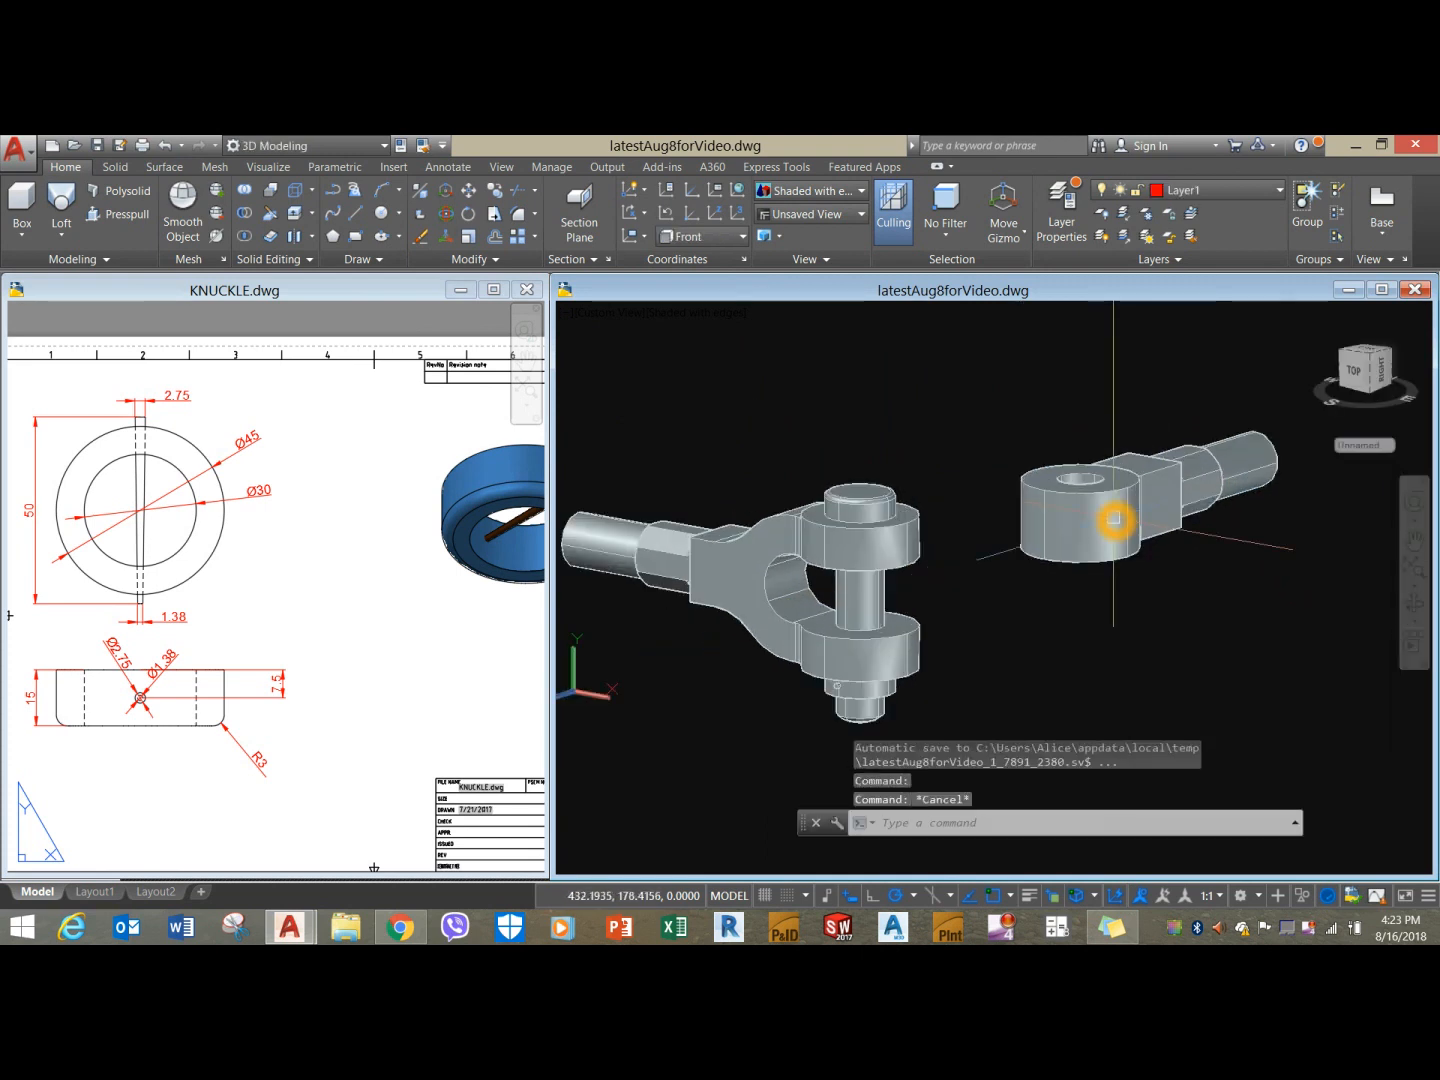
pyautogui.rightClick(913, 431)
pyautogui.click(950, 531)
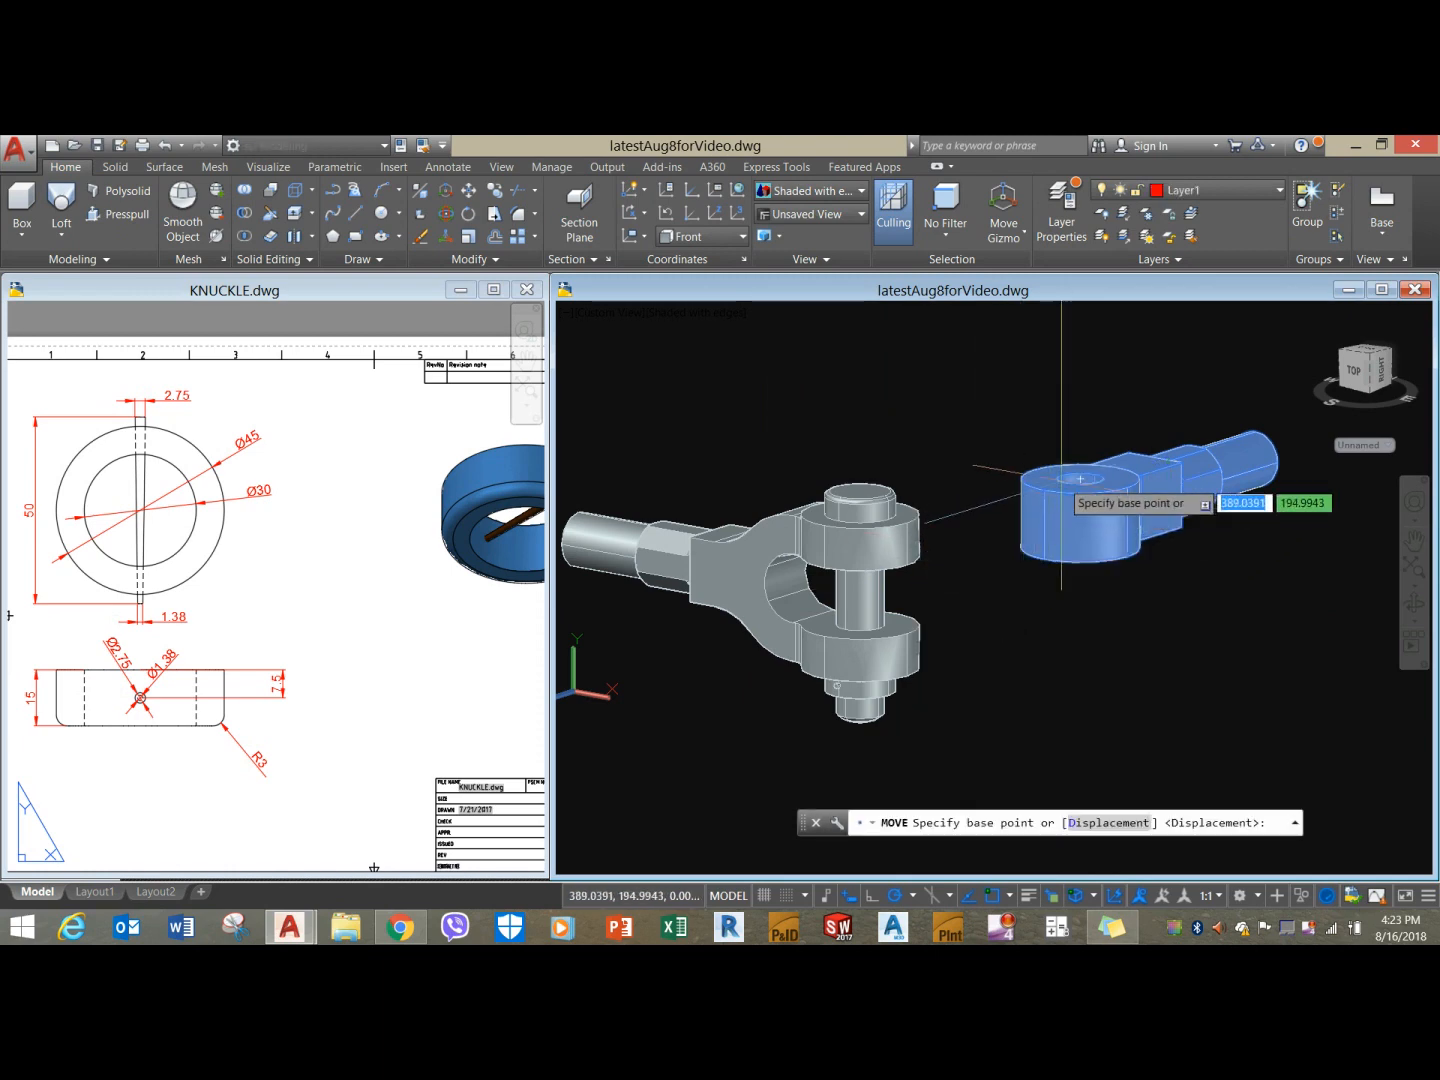
pyautogui.scroll(3, 1080, 479)
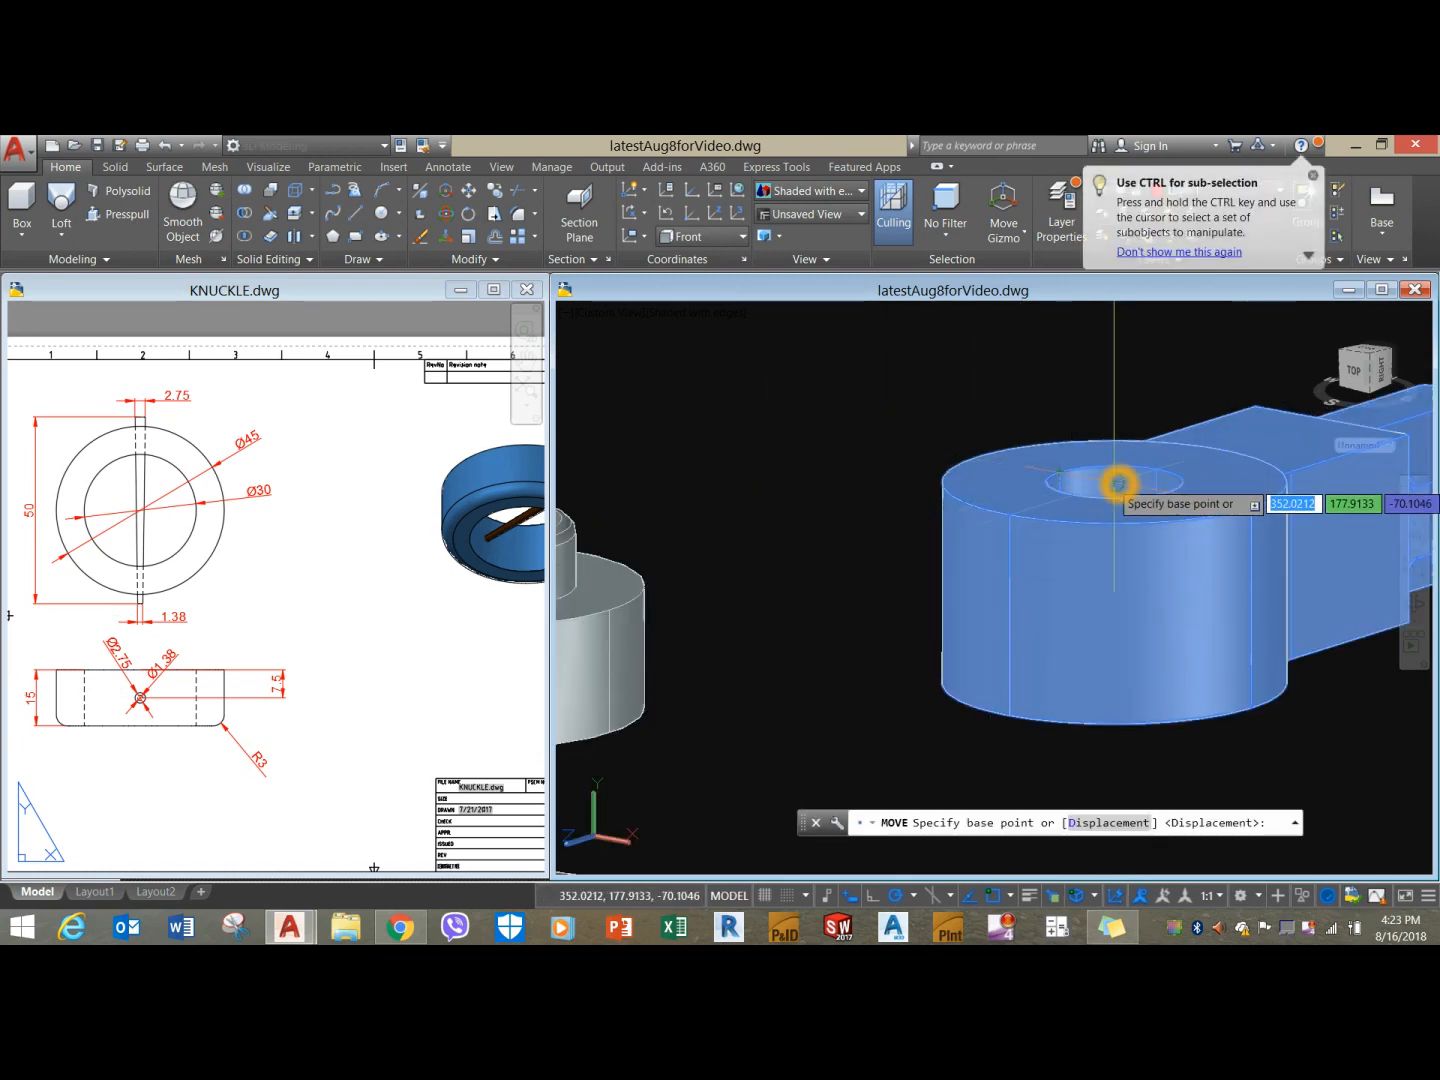
pyautogui.click(1118, 484)
pyautogui.scroll(-5, 974, 588)
pyautogui.scroll(6, 935, 595)
pyautogui.keyDown('shift'); pyautogui.moveTo(911, 648); pyautogui.dragTo(951, 576, button='middle'); pyautogui.keyUp('shift')
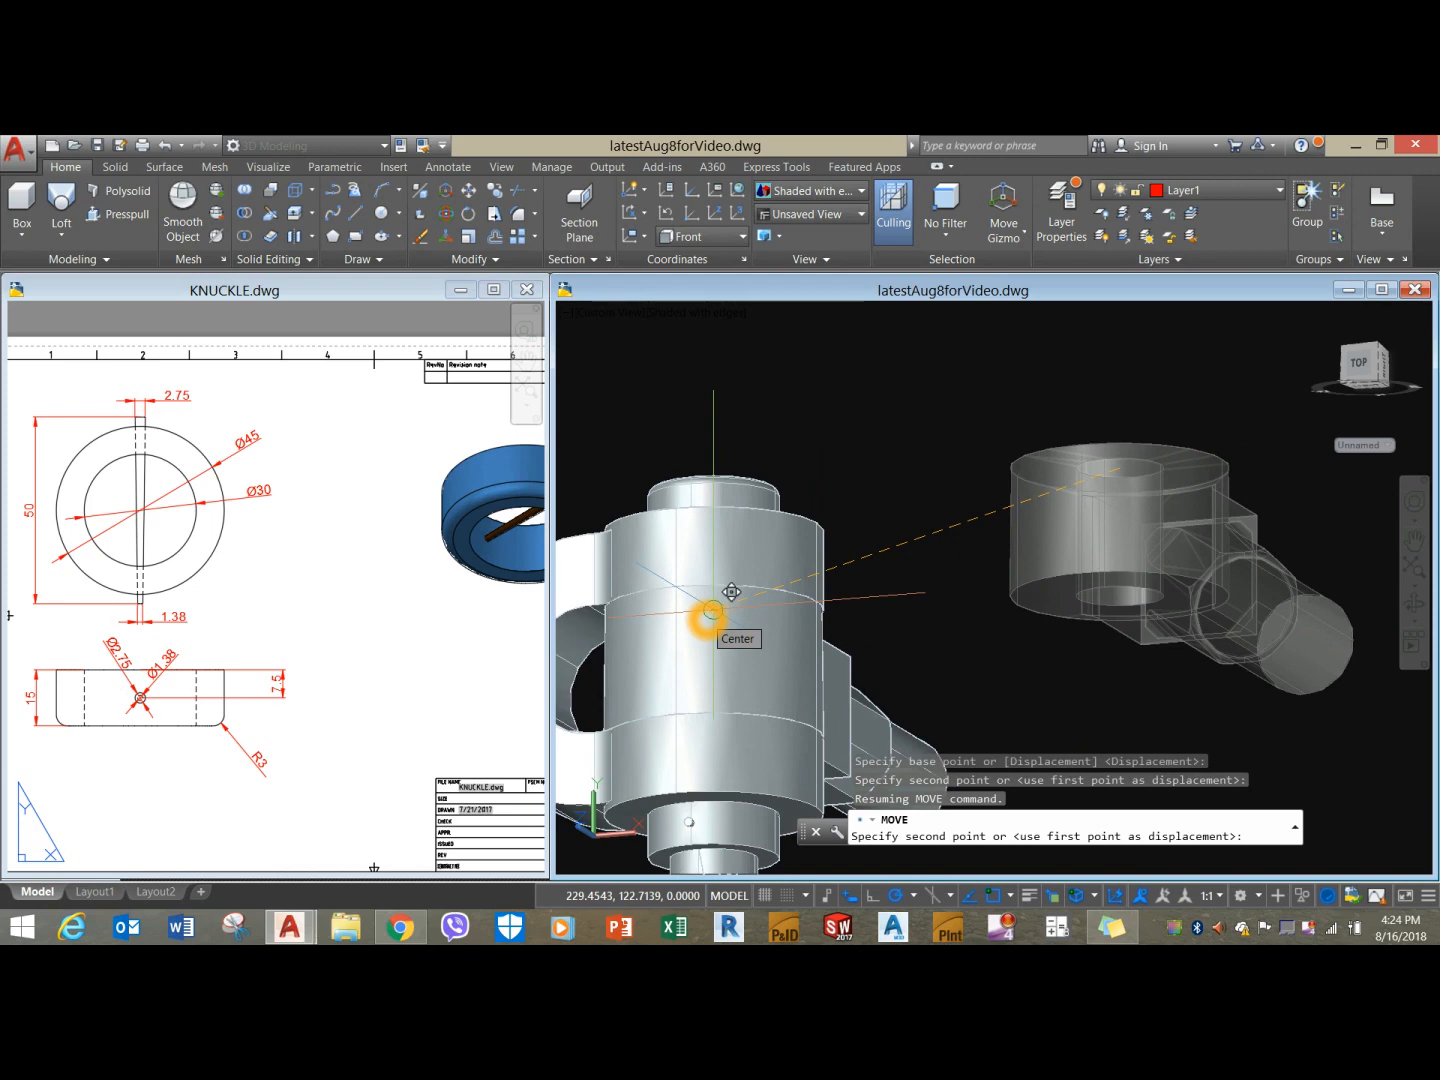
pyautogui.click(707, 620)
pyautogui.scroll(-3, 810, 553)
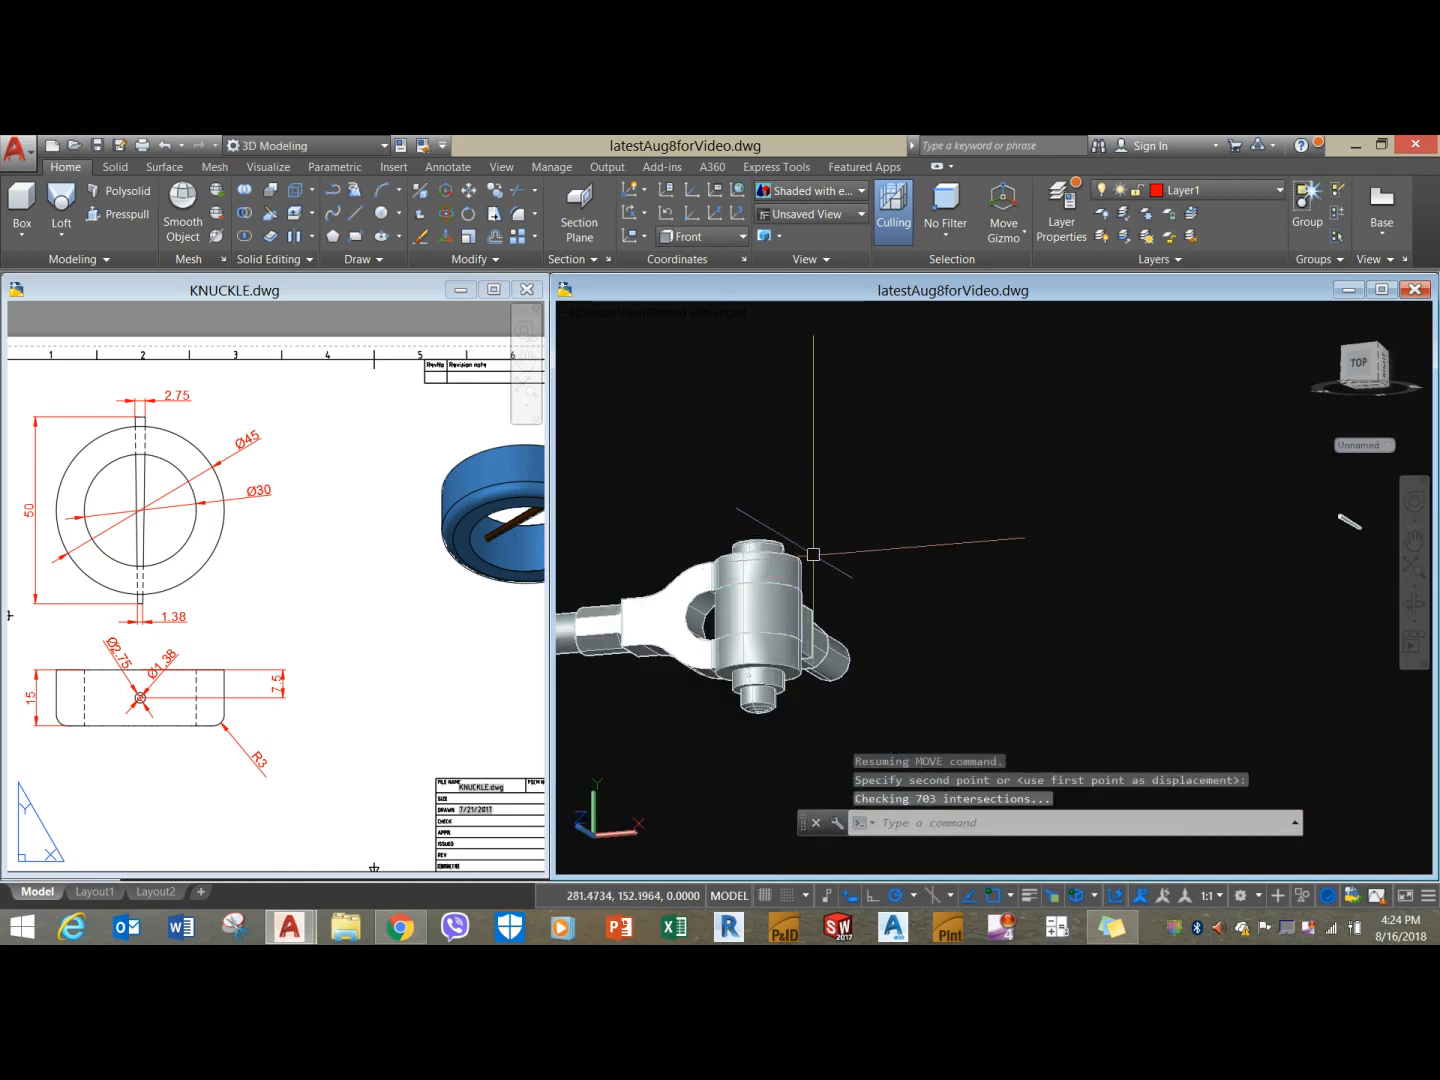
pyautogui.keyDown('shift'); pyautogui.moveTo(810, 553); pyautogui.dragTo(894, 633, button='middle'); pyautogui.keyUp('shift')
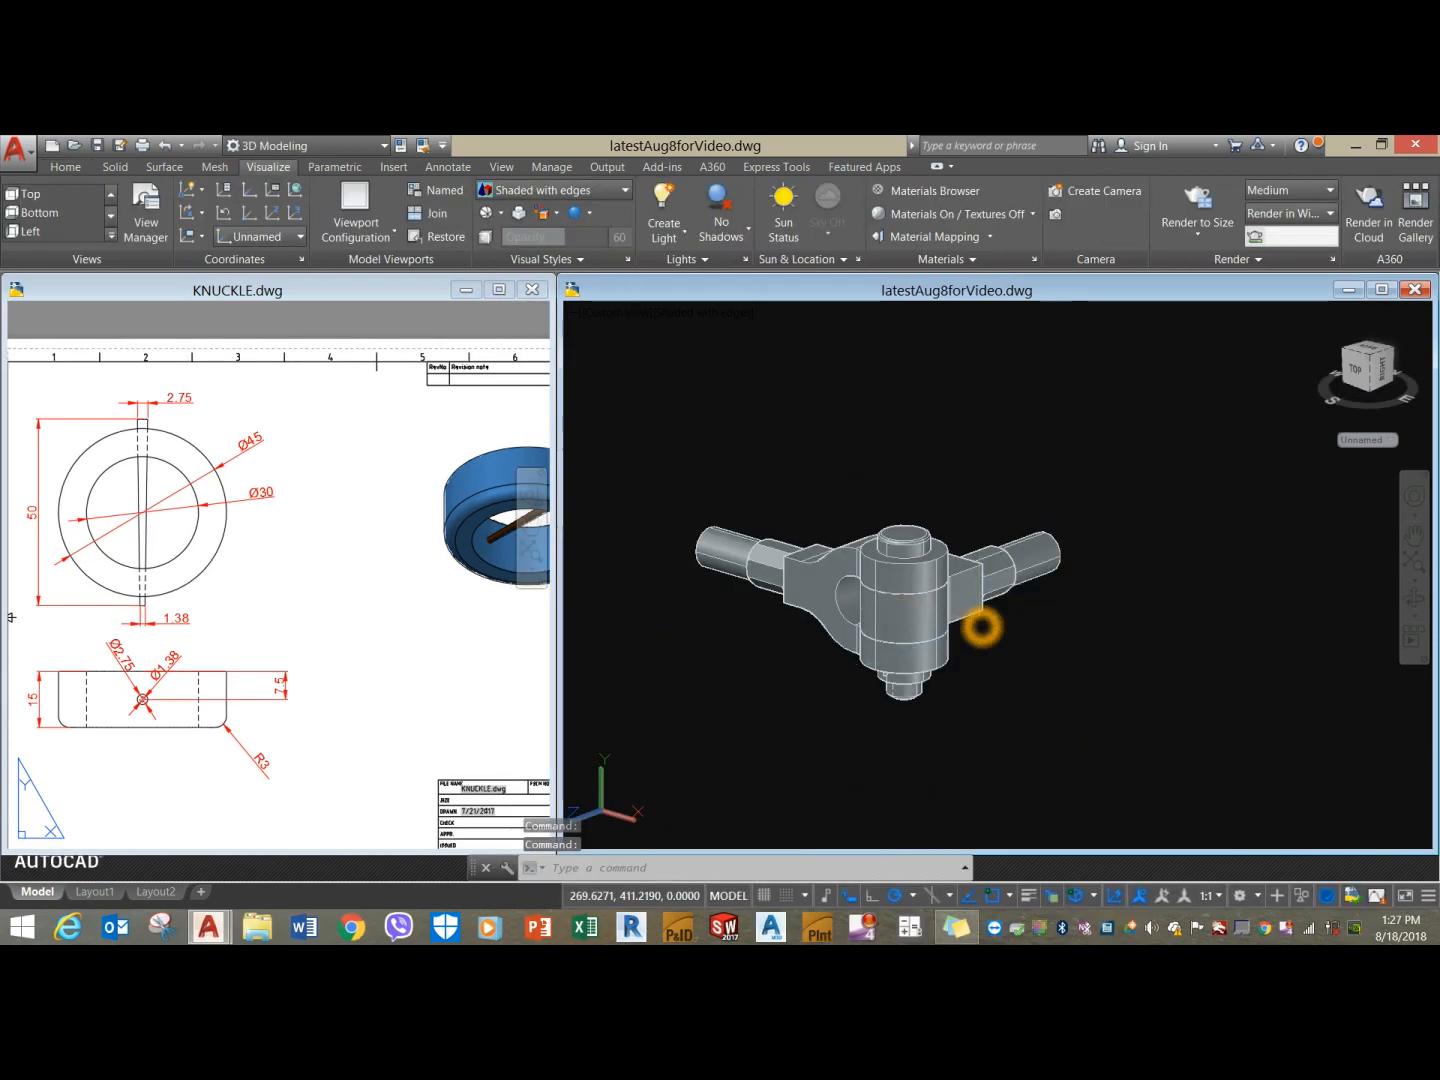
# Open the materials browser with the MATERIALS command and assign Satin -Light Red to the fork end.
pyautogui.moveTo(982, 627); pyautogui.dragTo(944, 610, button='middle')
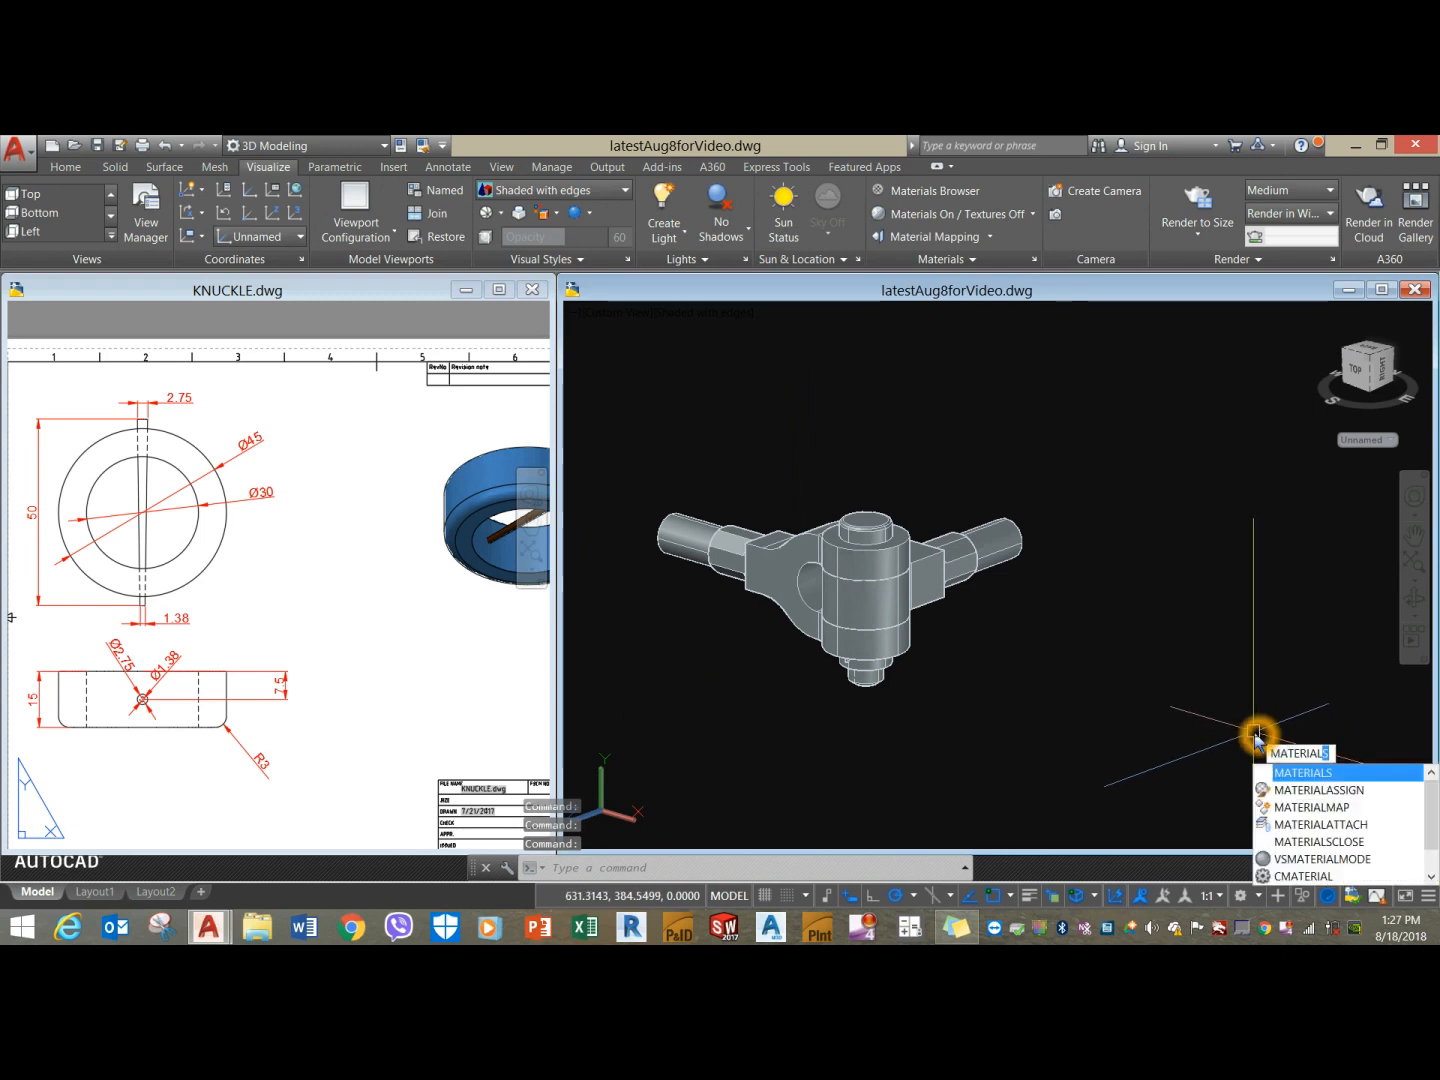
pyautogui.press('Return')
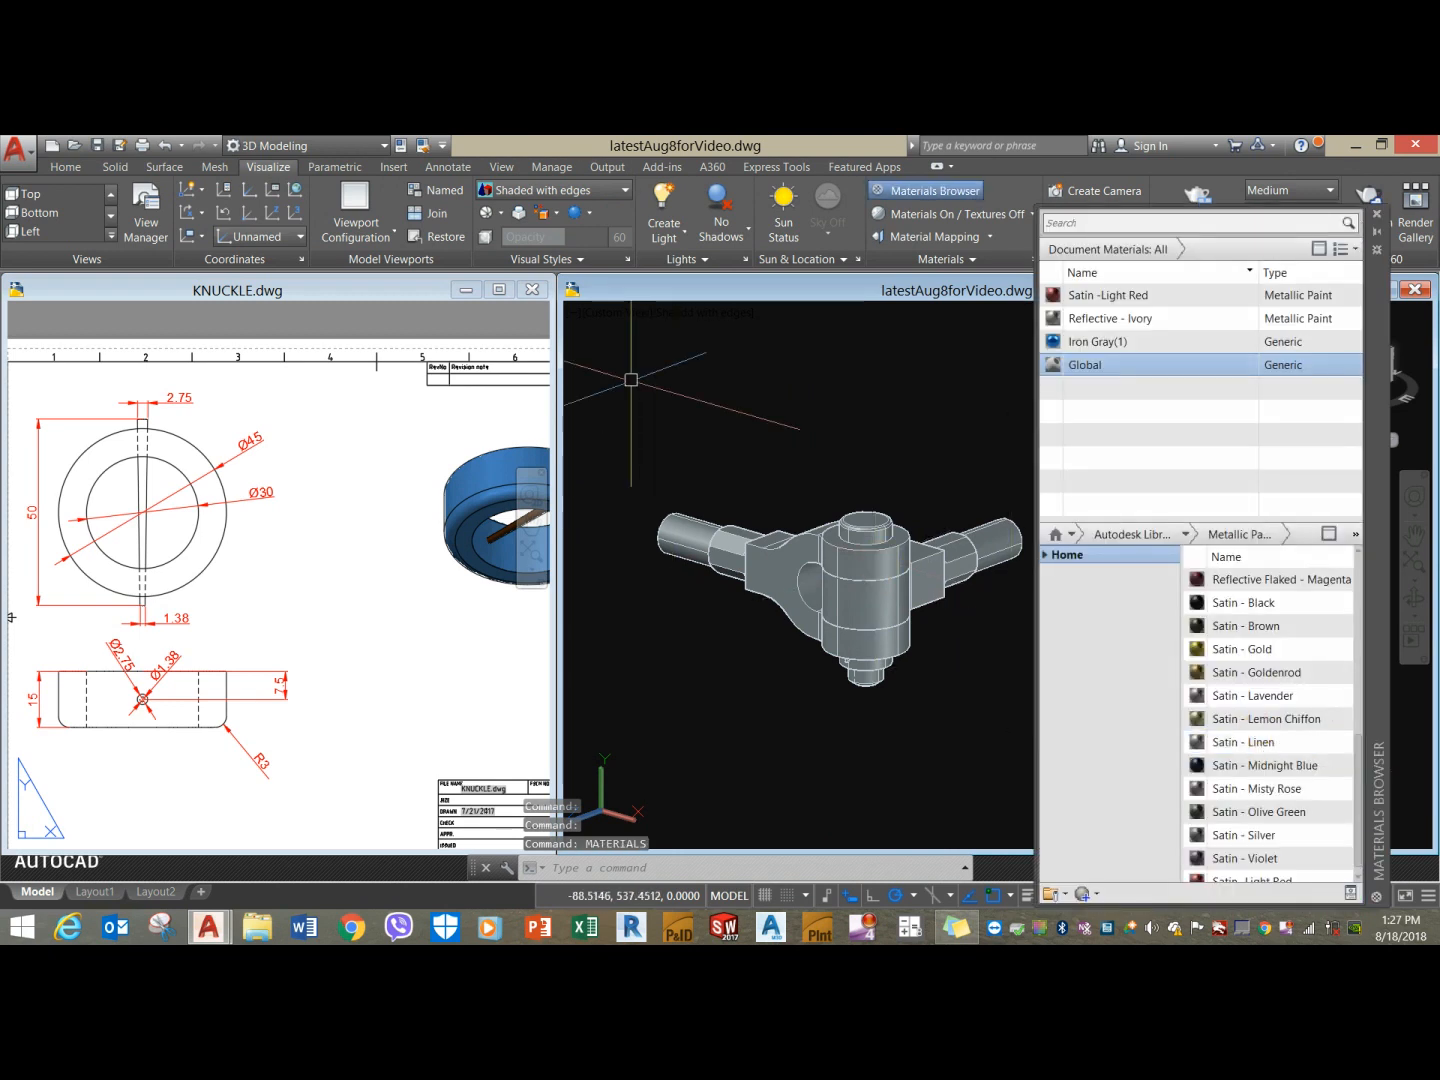
pyautogui.moveTo(929, 459); pyautogui.dragTo(800, 560)
pyautogui.scroll(4, 790, 540)
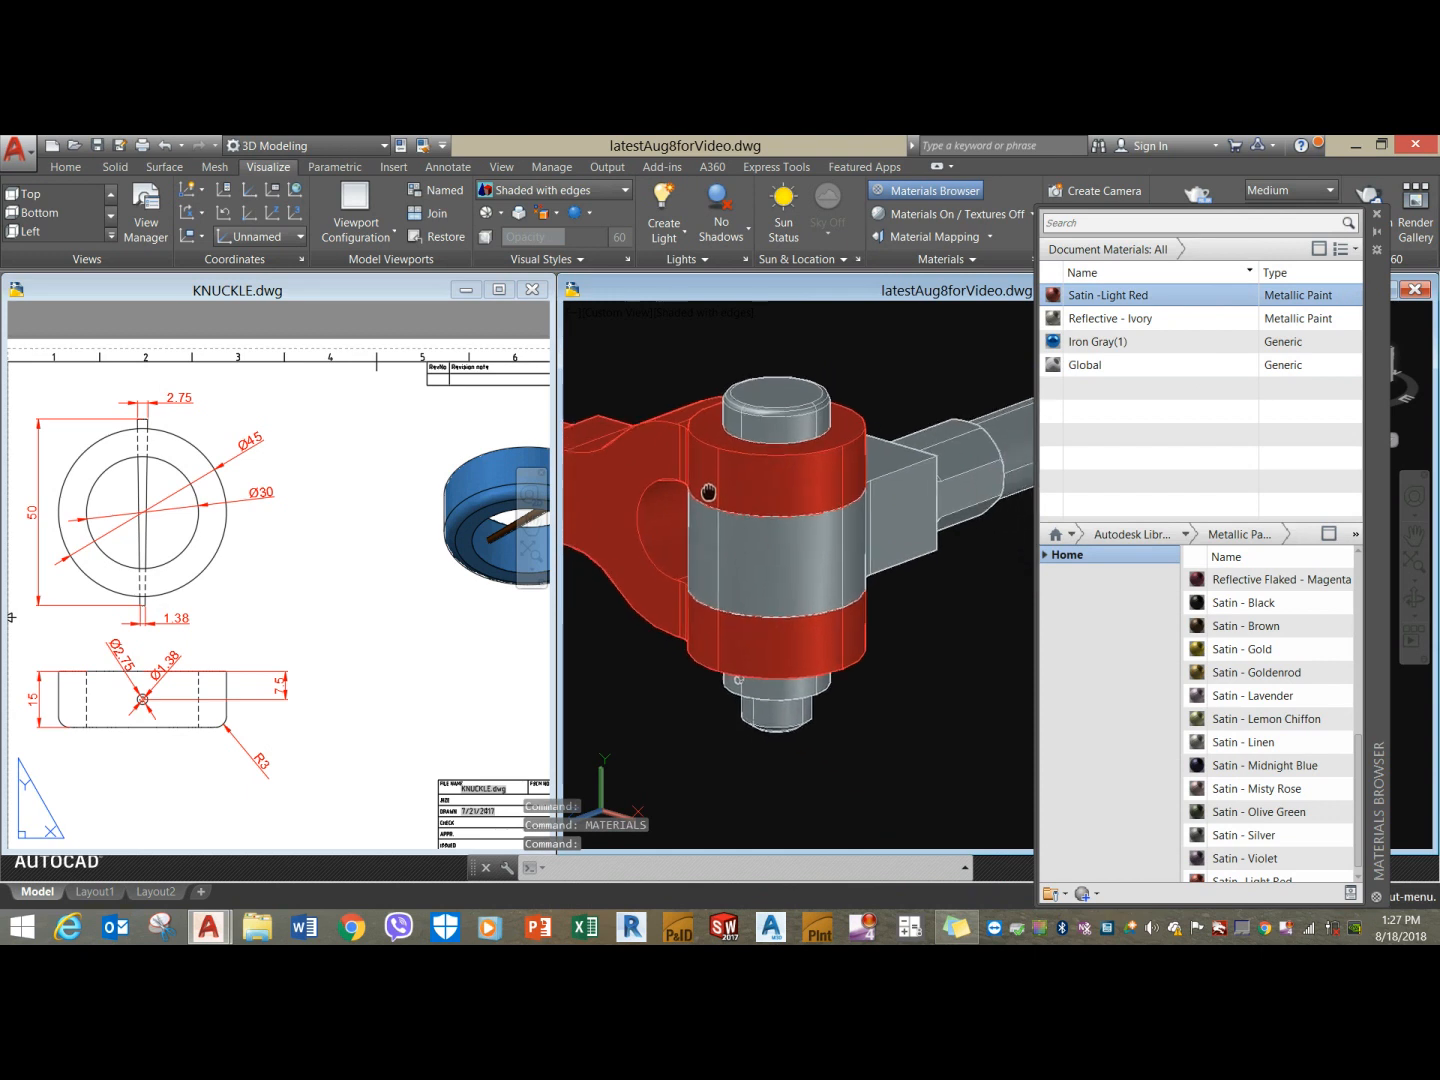
# Assign the Reflective - Ivory material to the eye end and the collar.
pyautogui.moveTo(1146, 322); pyautogui.dragTo(968, 513)
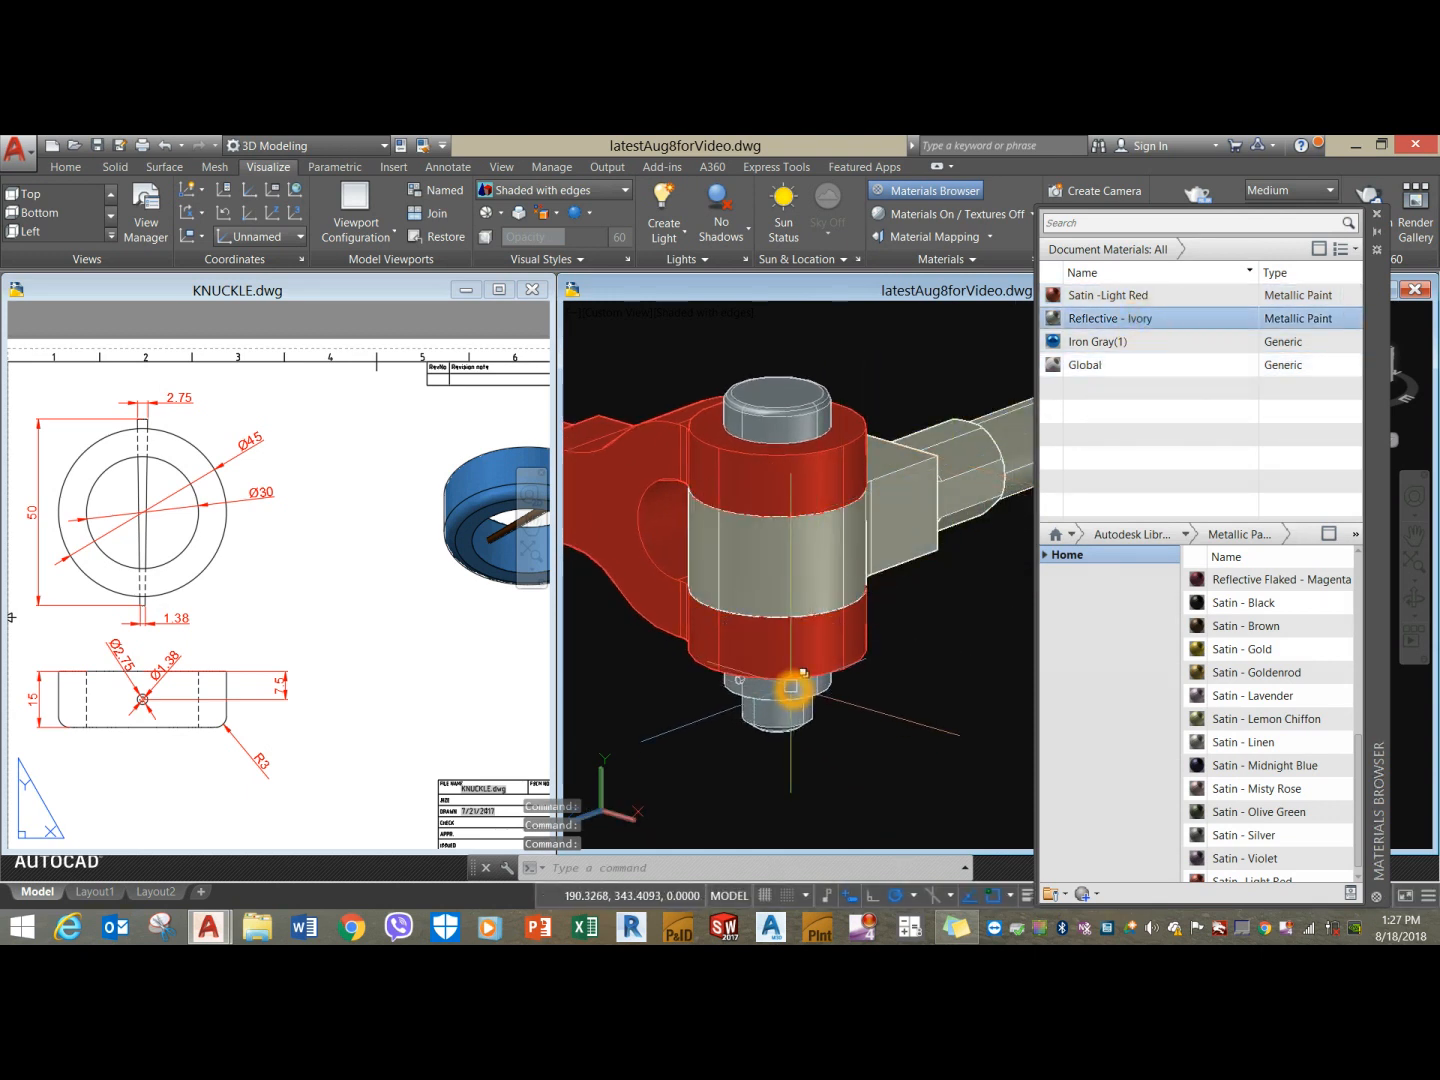
pyautogui.click(789, 689)
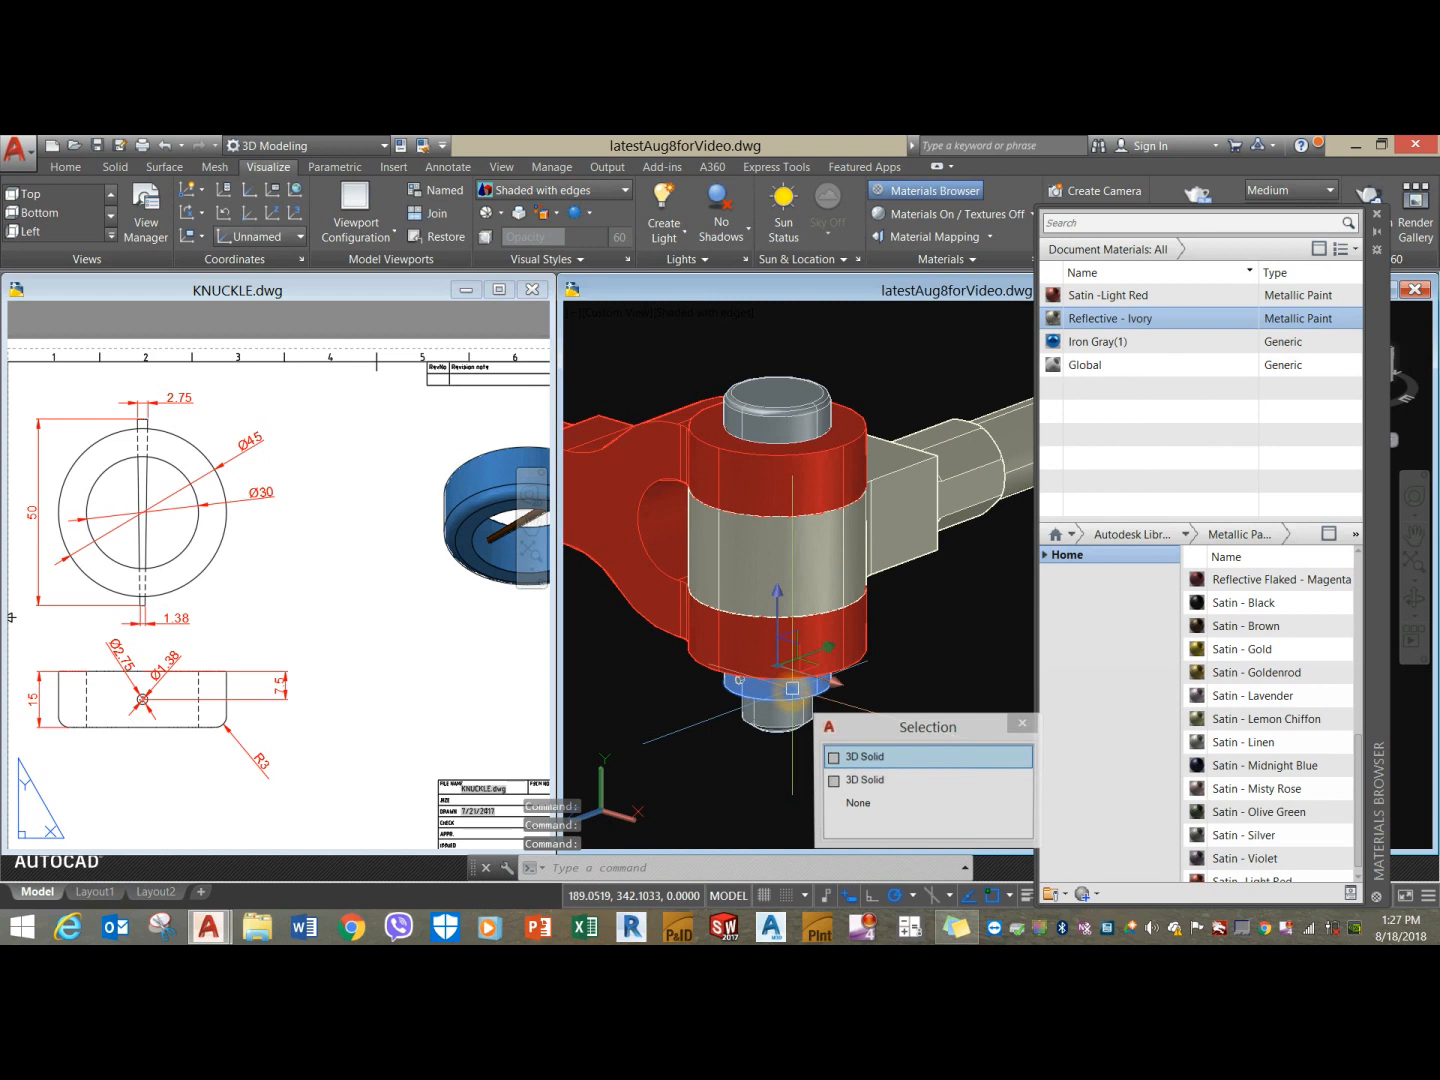
pyautogui.click(1206, 315)
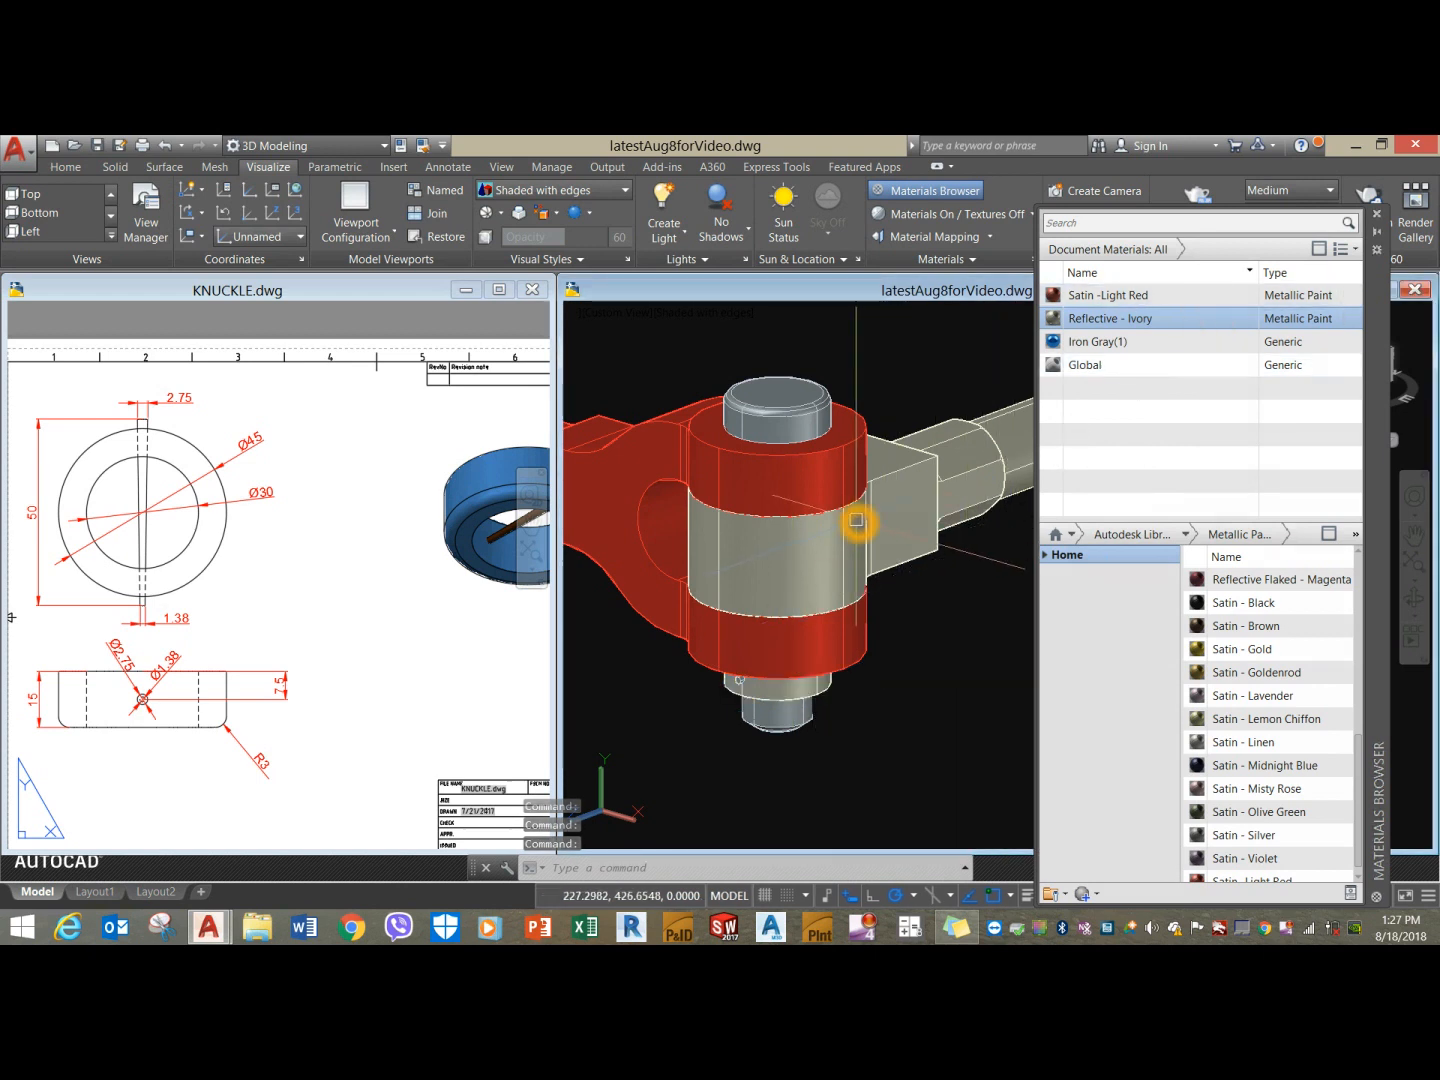
# Assign the Iron Gray(1) material to the knuckle pin.
pyautogui.scroll(2, 814, 702)
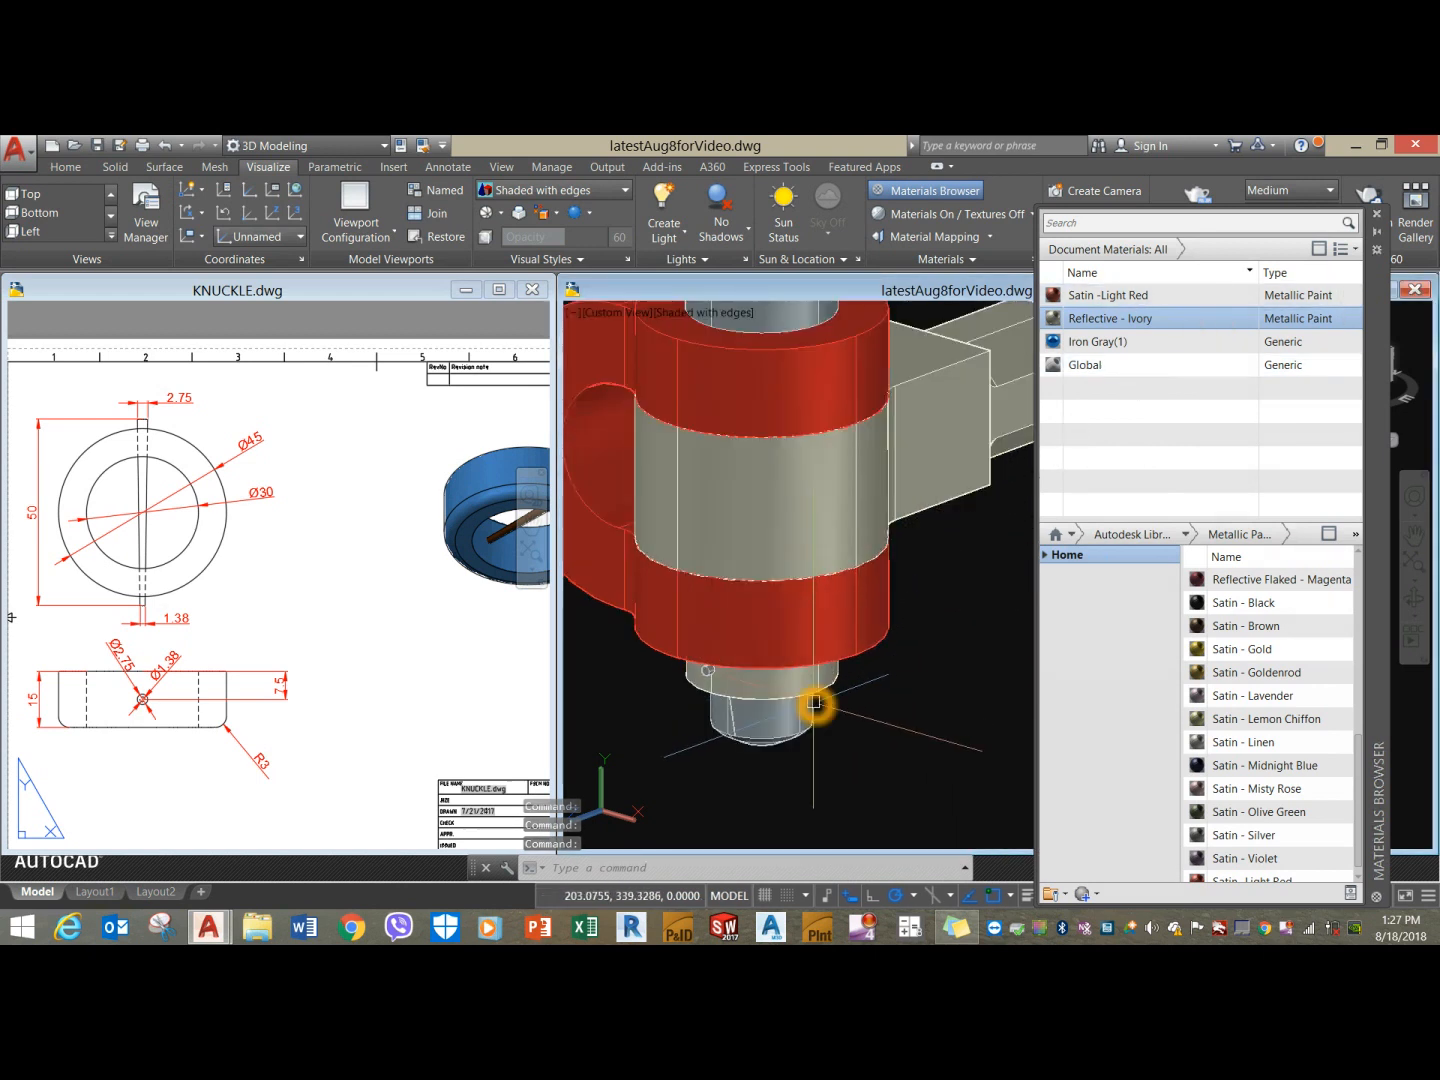
pyautogui.scroll(-3, 814, 702)
pyautogui.moveTo(1143, 345); pyautogui.dragTo(811, 444)
# Select the taper pin's 3D solid in the collar and assign the Iron Gray(1) material to it.
pyautogui.scroll(3, 771, 730)
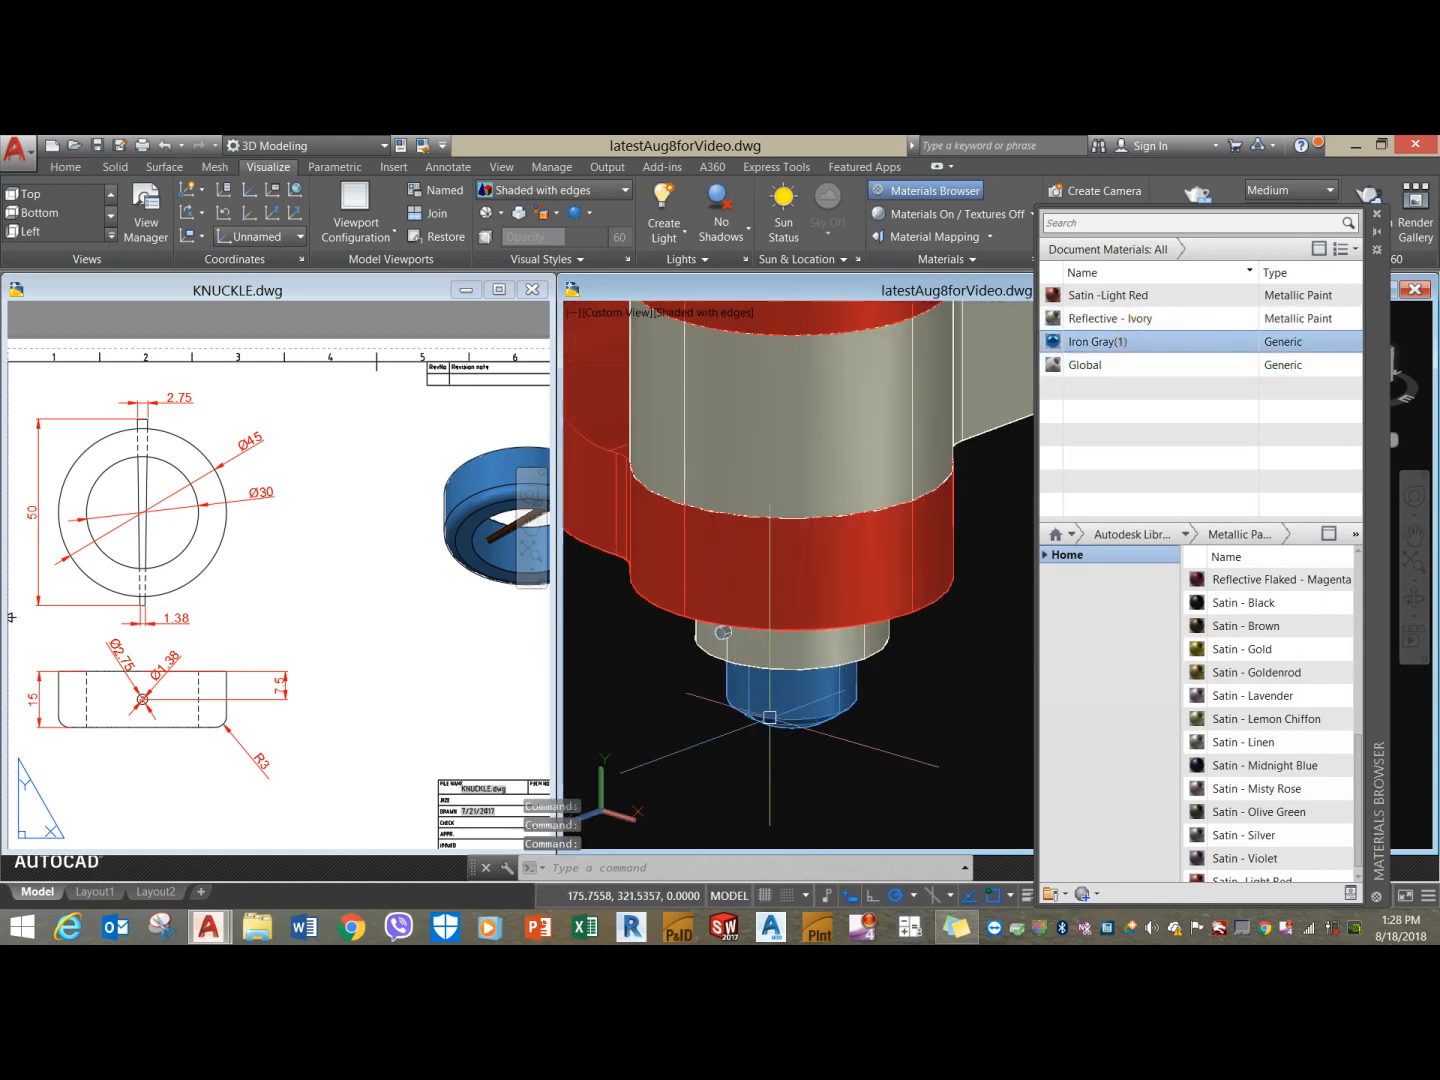
pyautogui.scroll(2, 766, 706)
pyautogui.scroll(3, 708, 607)
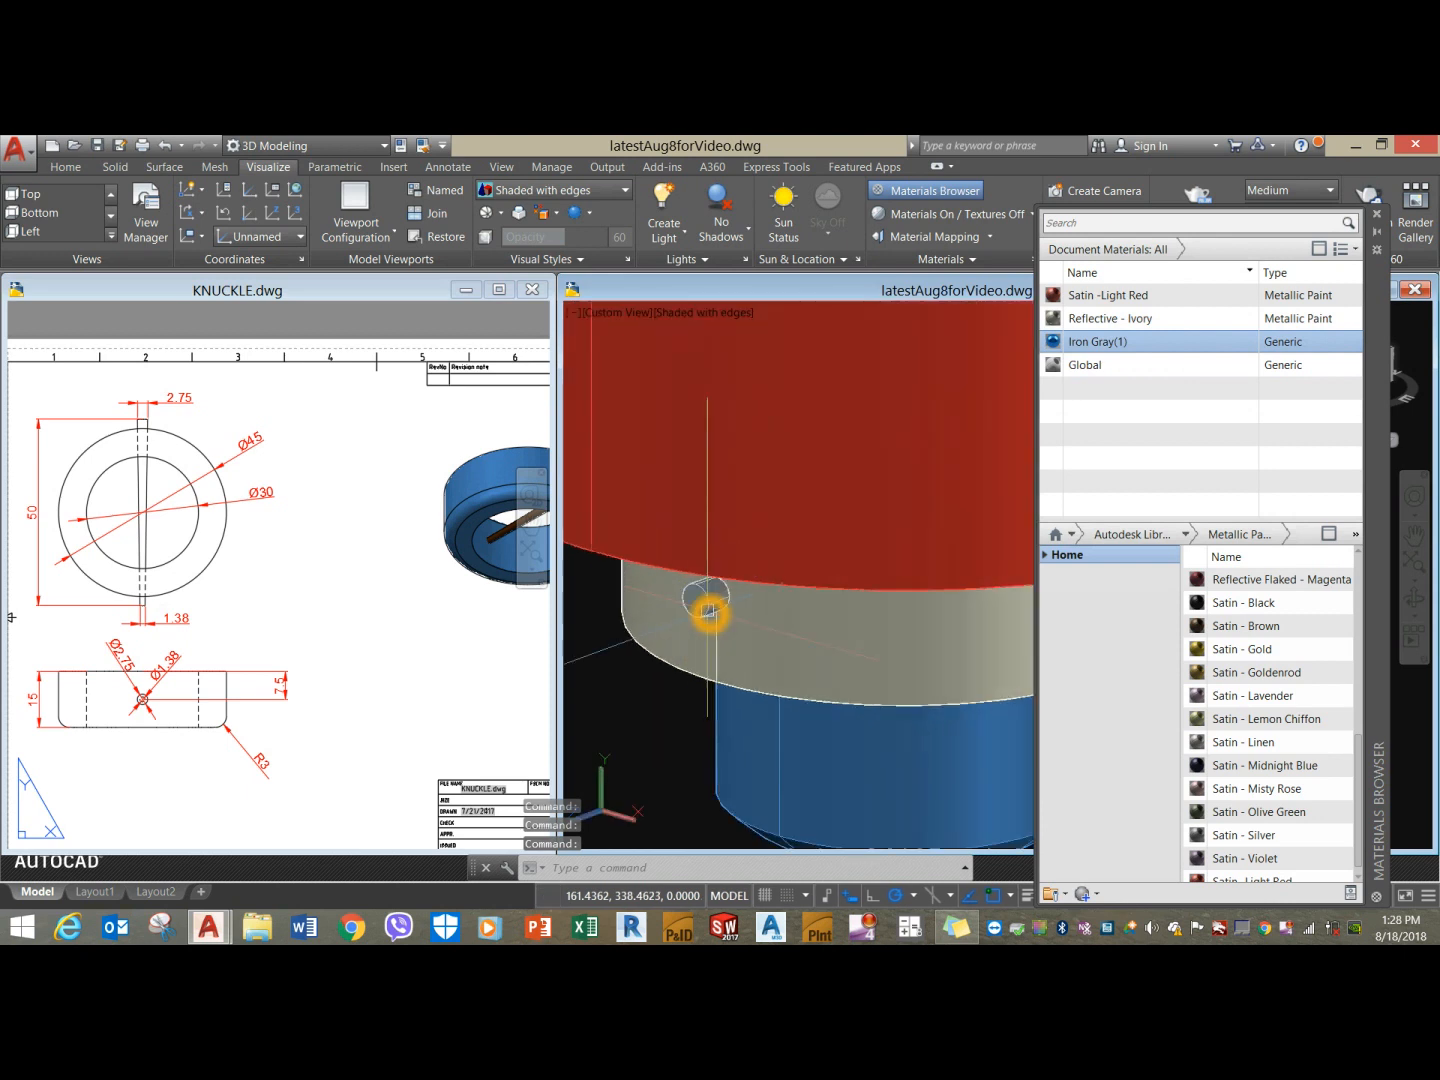
pyautogui.click(709, 612)
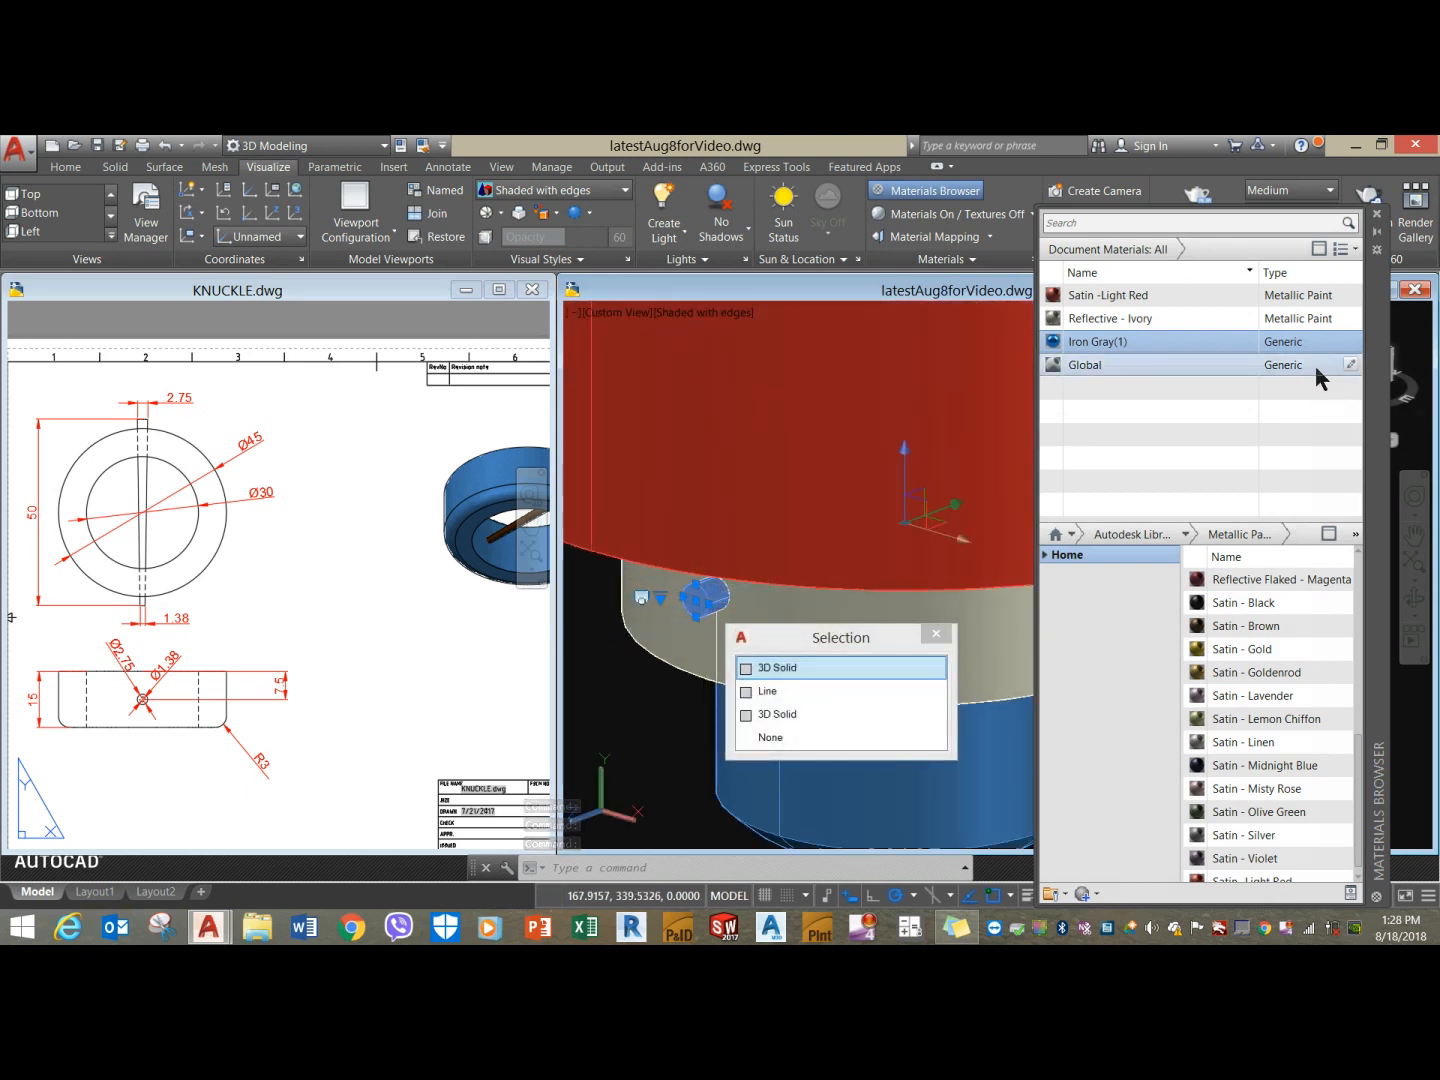
pyautogui.rightClick(1330, 345)
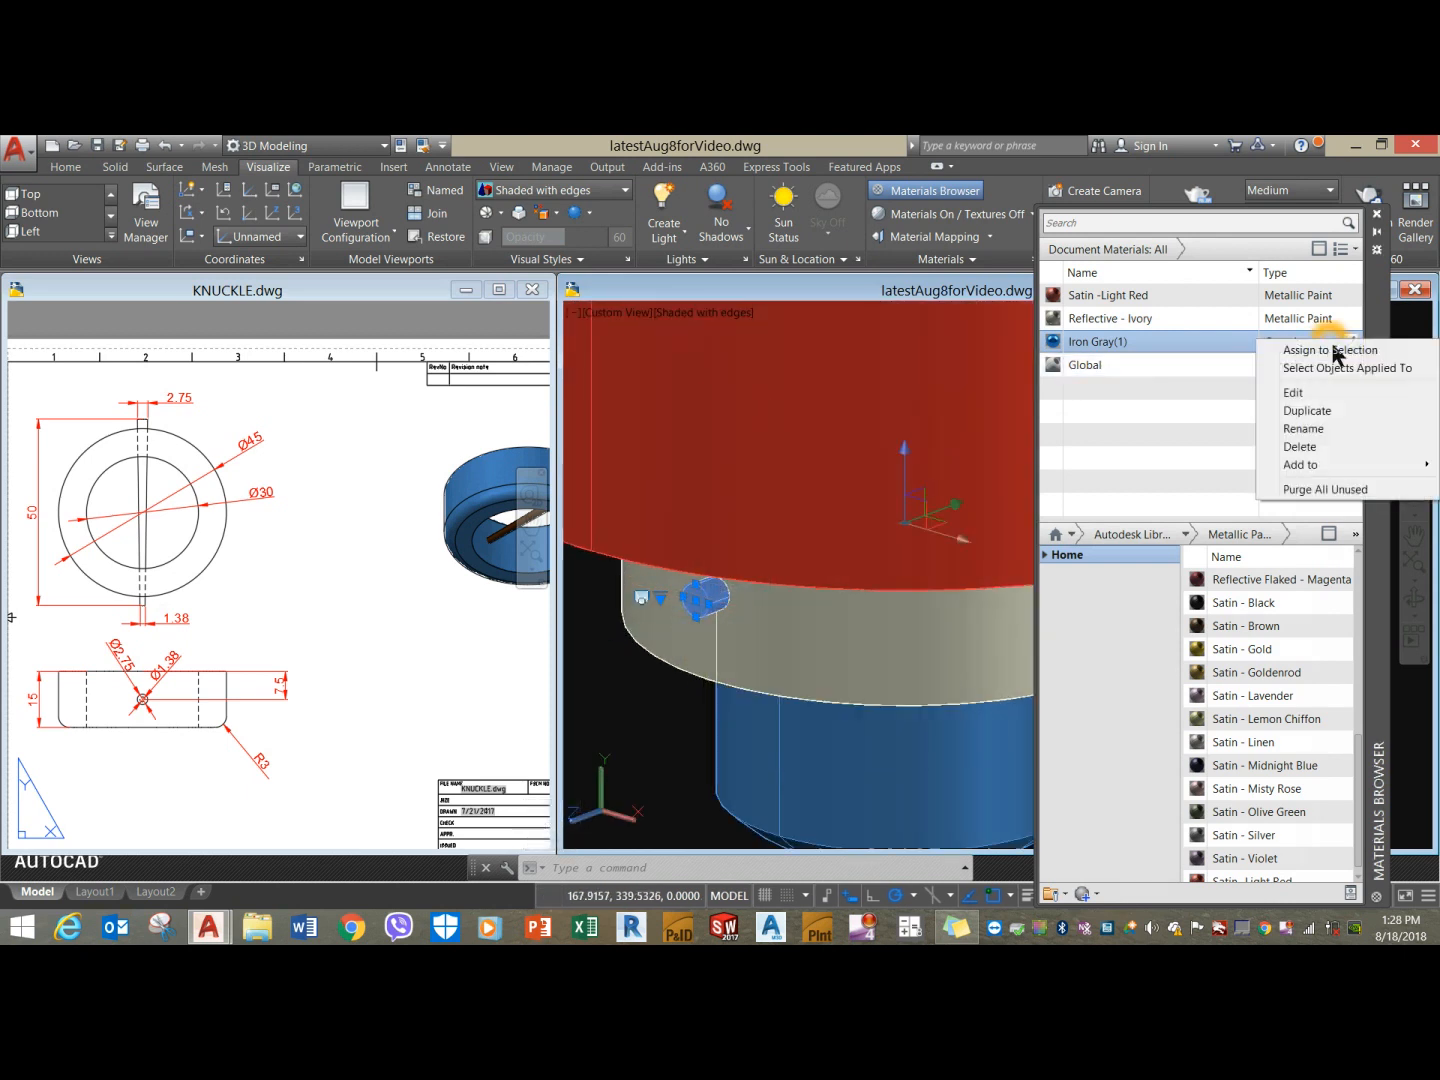
pyautogui.click(1343, 352)
pyautogui.press('Escape')
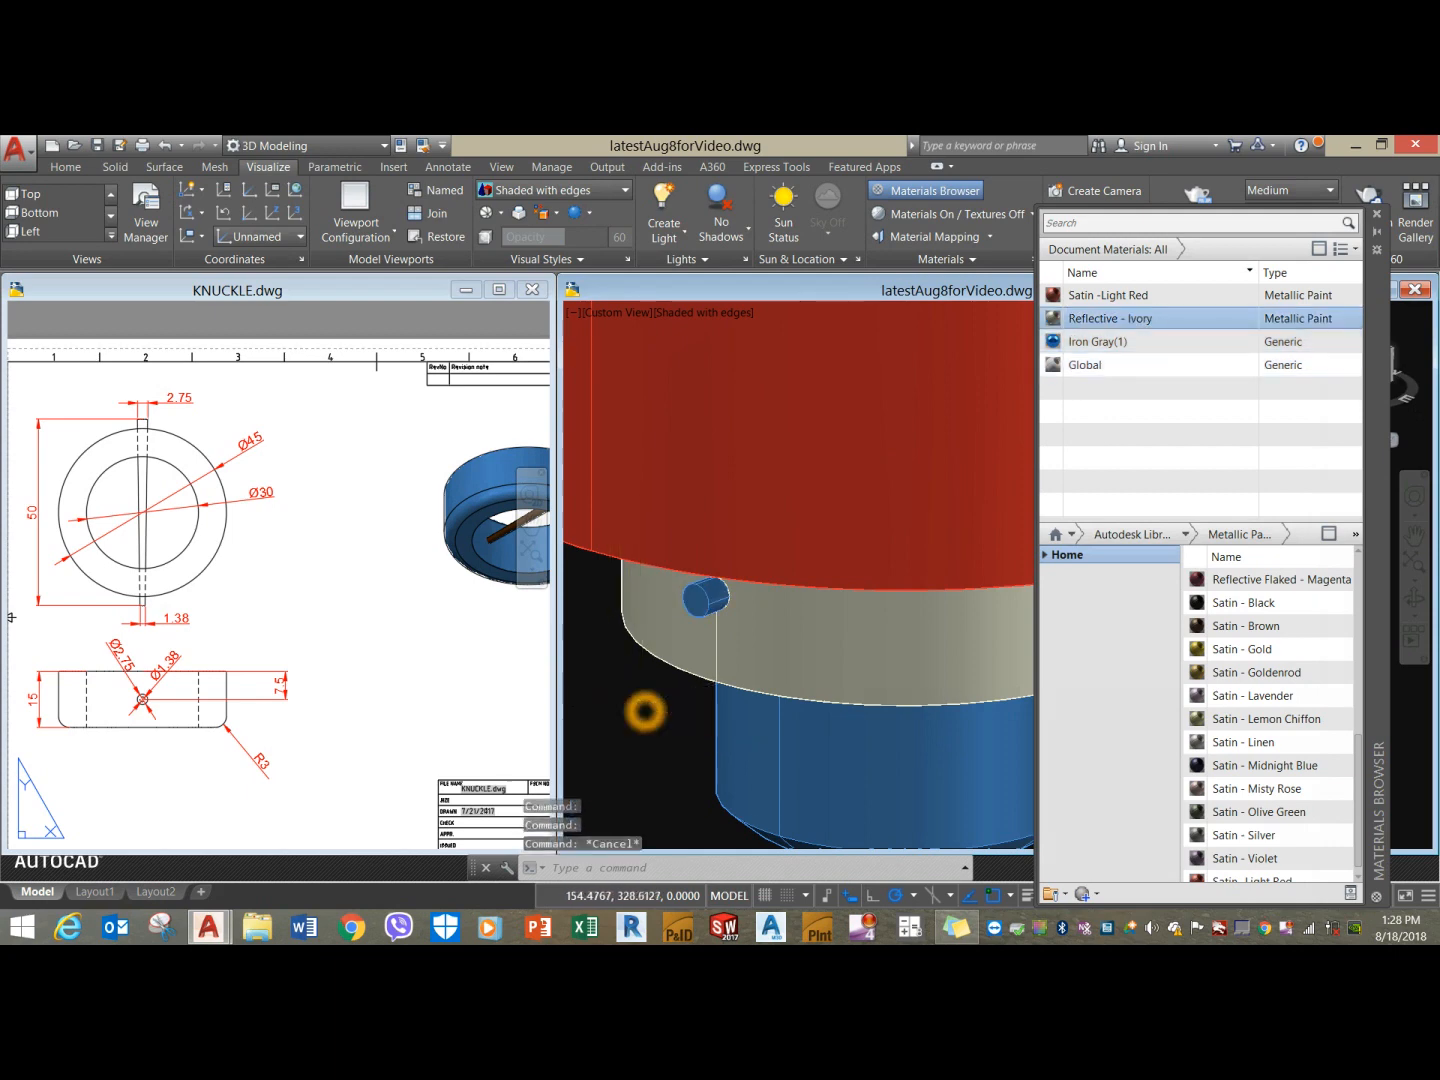
# Set the visual style of the assembled knuckle joint to Realistic.
pyautogui.scroll(-5, 643, 702)
pyautogui.moveTo(646, 695); pyautogui.dragTo(831, 809, button='middle')
pyautogui.scroll(-3, 831, 809)
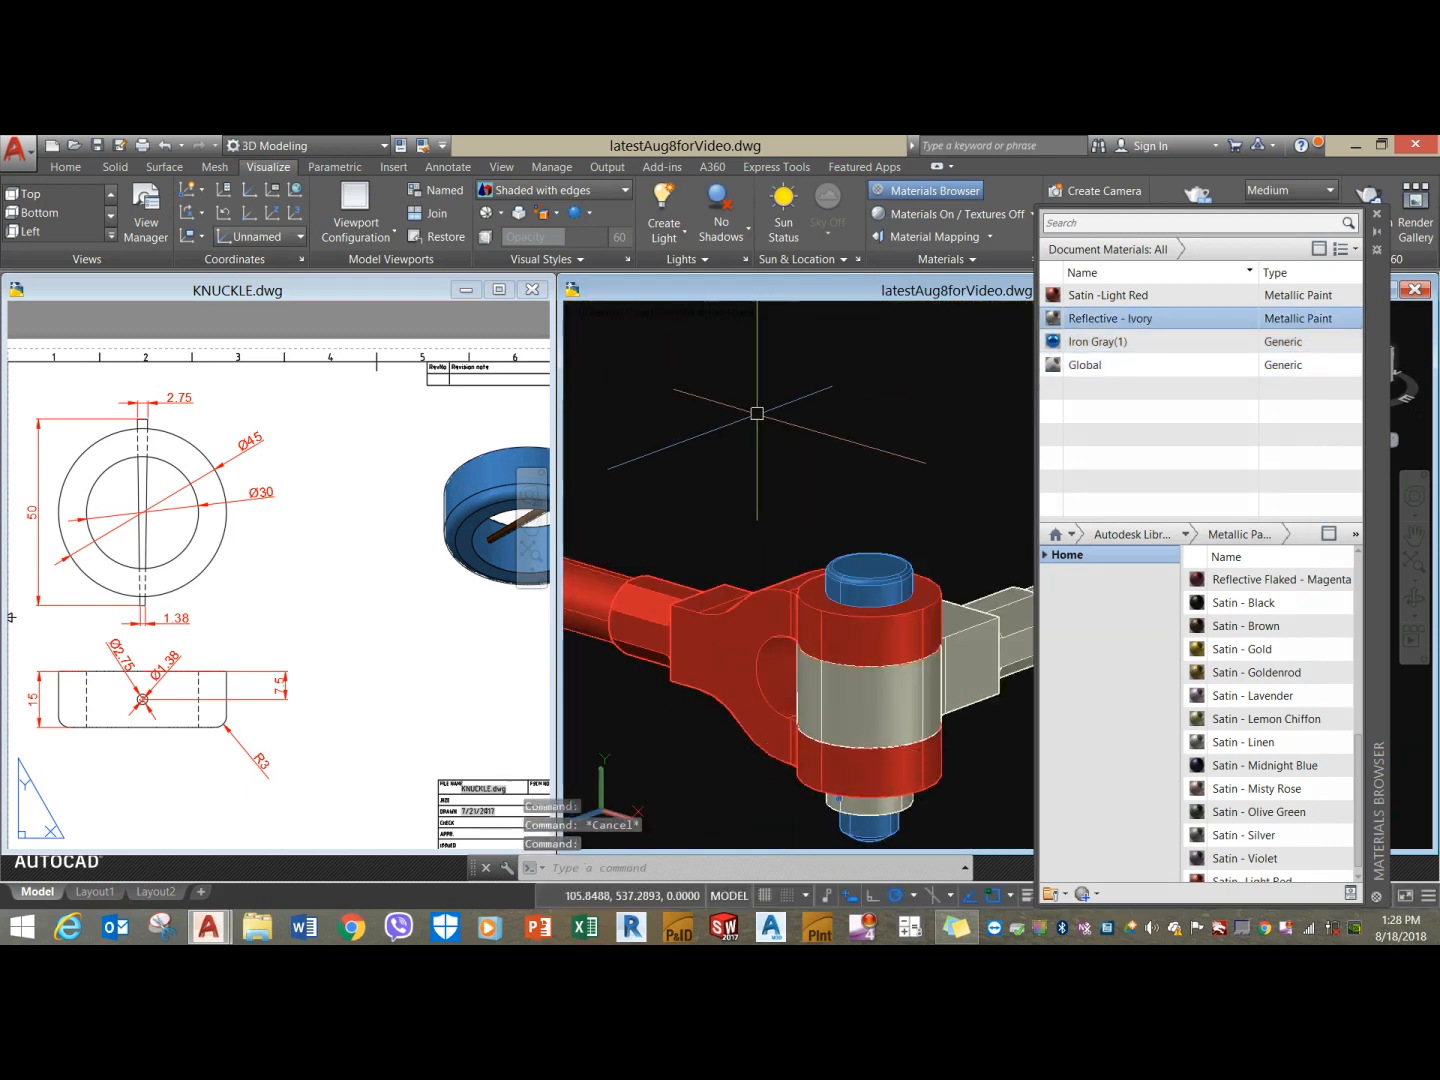
pyautogui.click(733, 321)
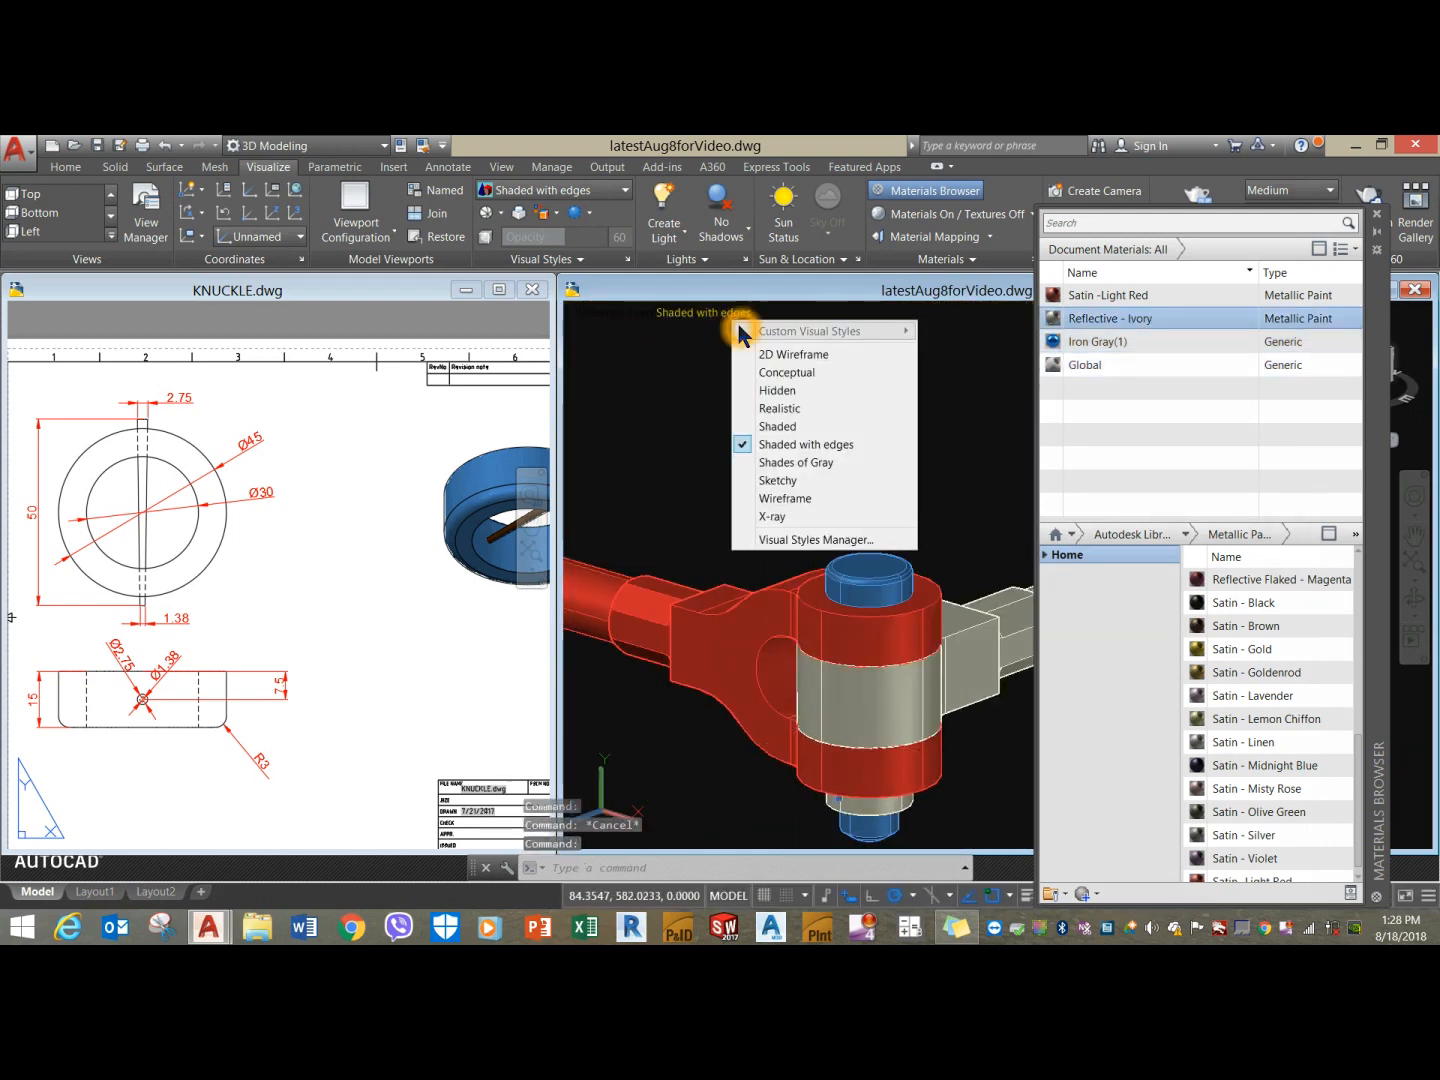
pyautogui.click(779, 408)
pyautogui.scroll(-4, 781, 421)
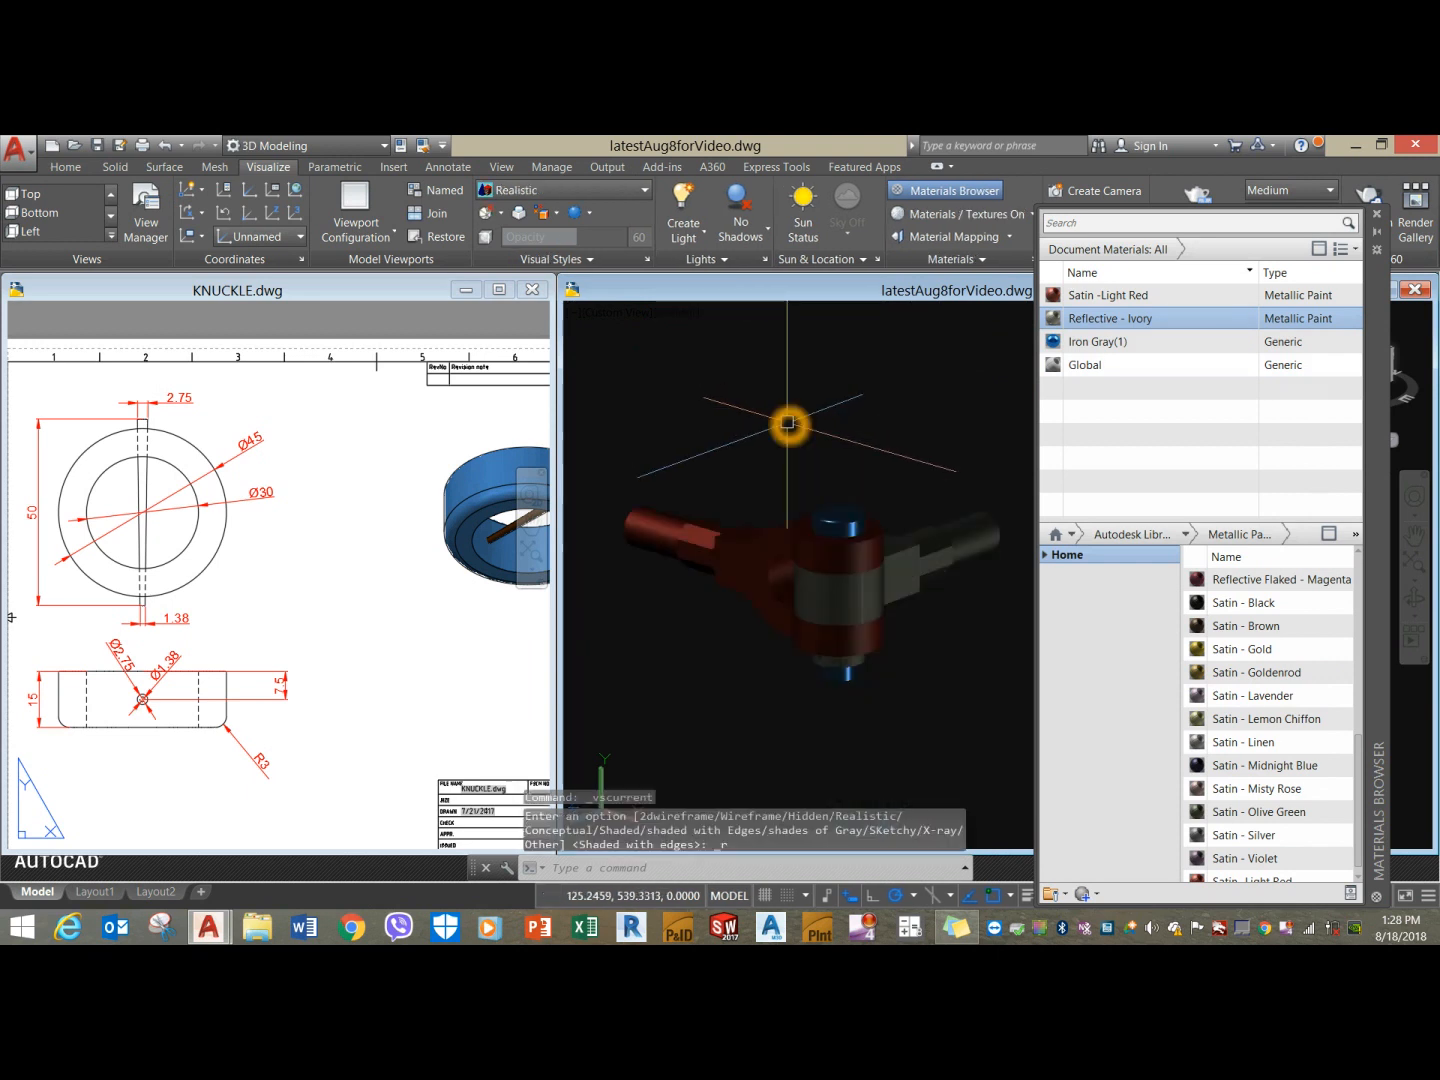
# Adjust the scene's light settings to brighten the realistic view of the assembly.
pyautogui.scroll(2, 751, 302)
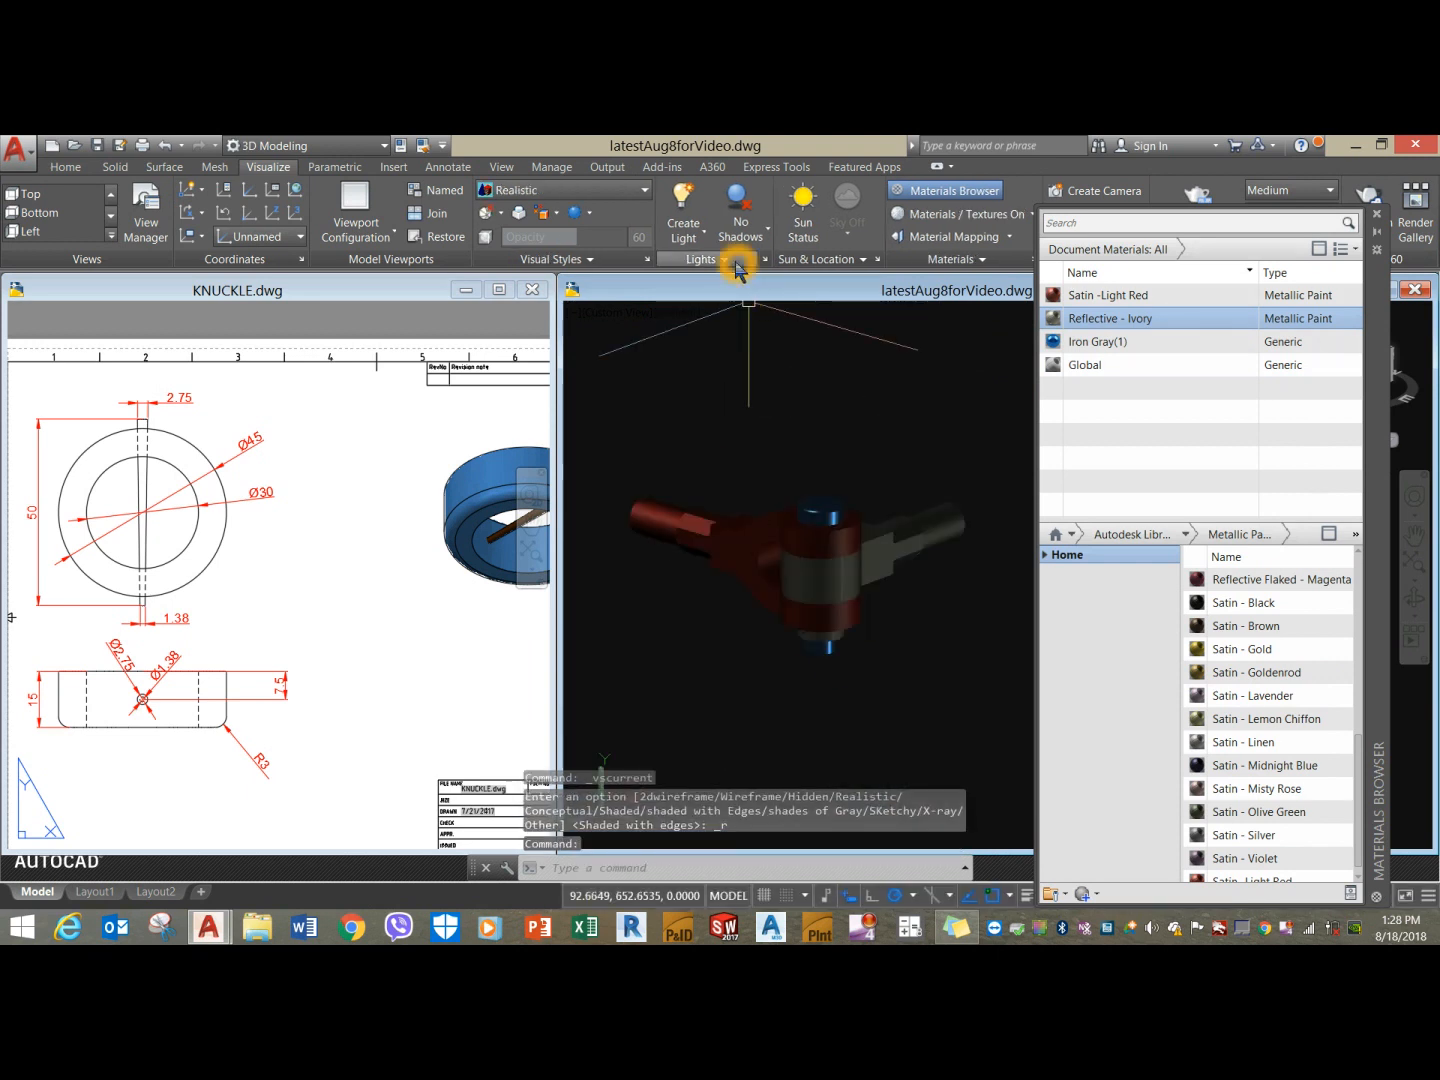
pyautogui.click(736, 262)
pyautogui.moveTo(729, 303); pyautogui.dragTo(710, 307)
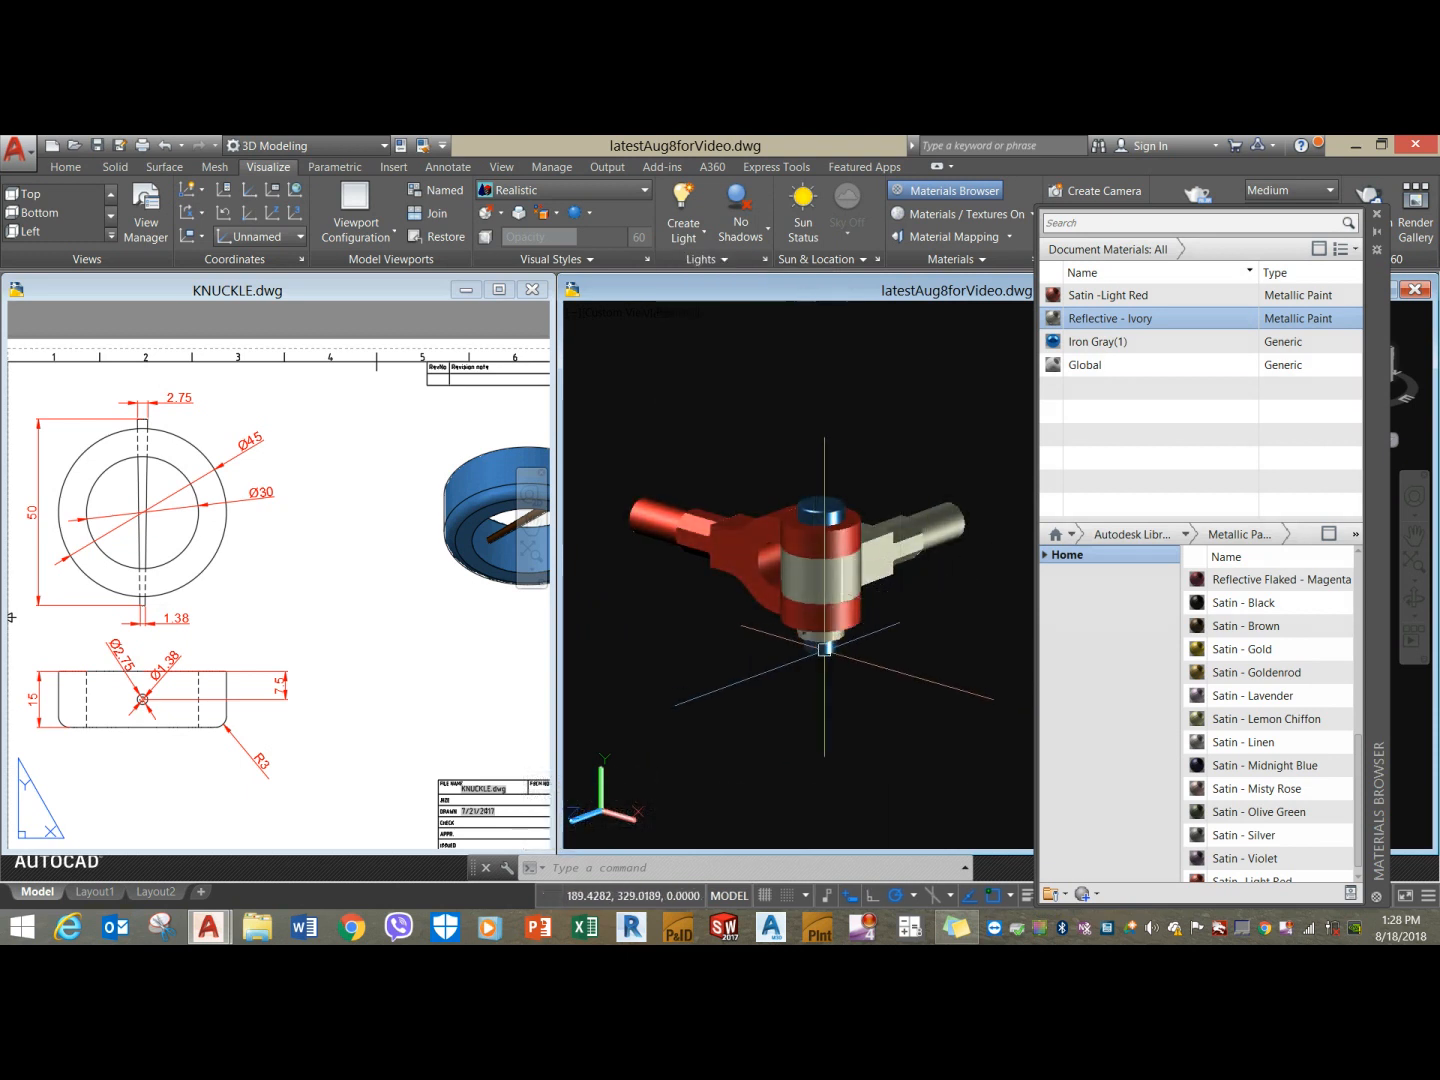
# Close the materials browser and maximize the latestAug8forVideo.dwg window to view the finished assembly.
pyautogui.keyDown('shift'); pyautogui.moveTo(634, 519); pyautogui.dragTo(883, 313, button='middle'); pyautogui.keyUp('shift')
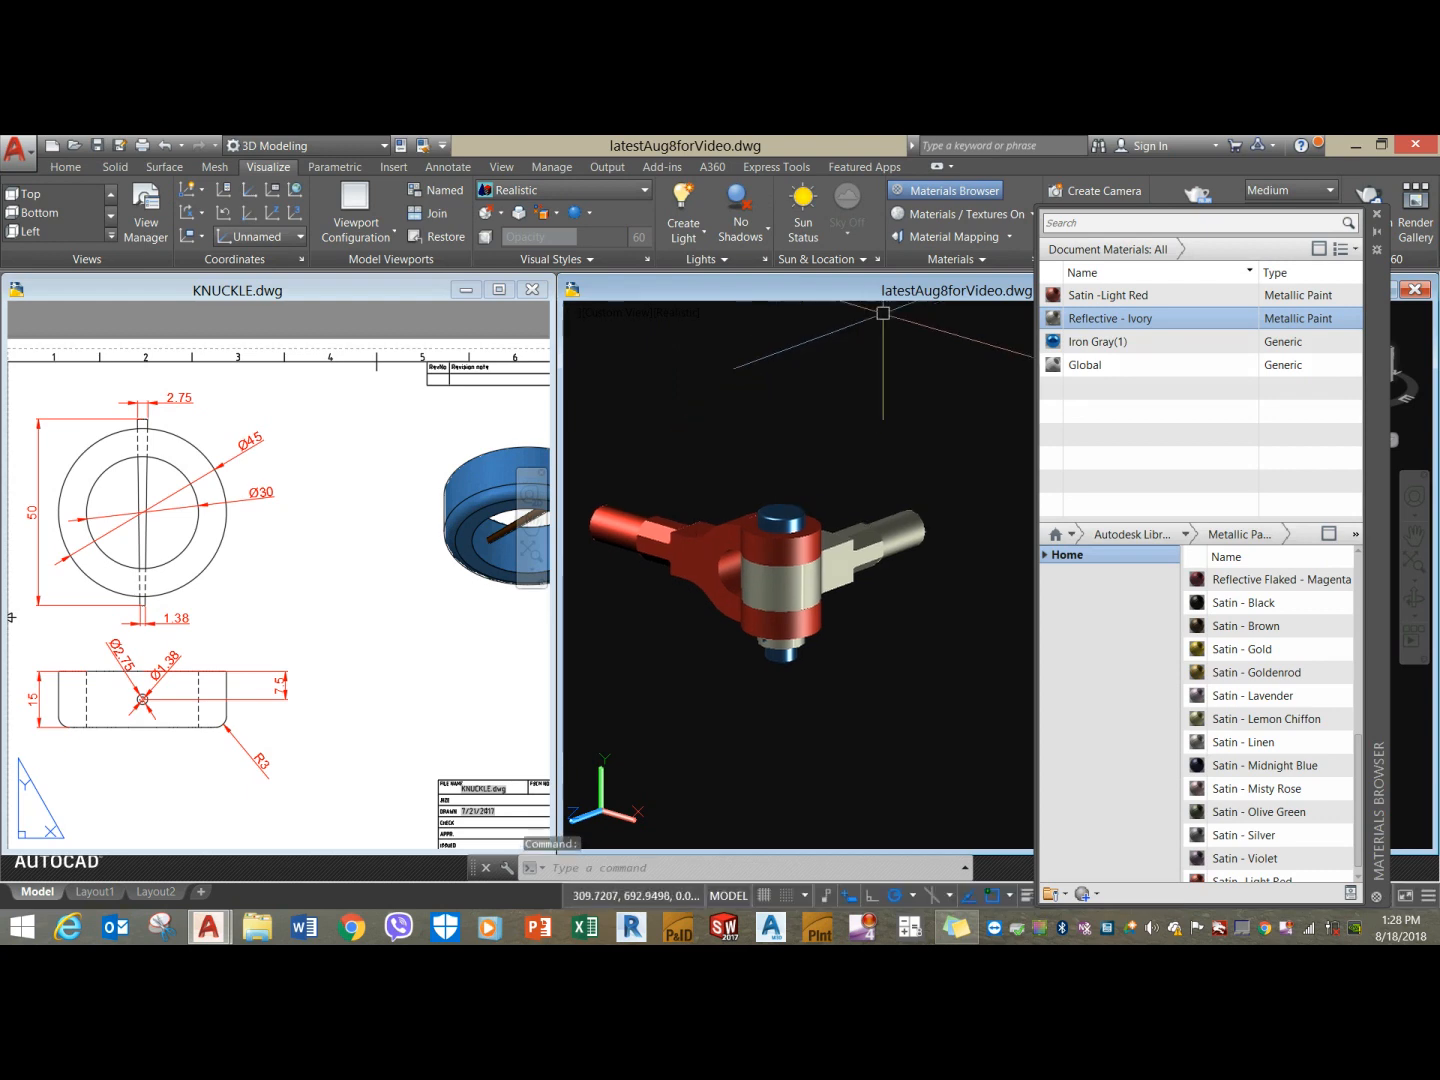
pyautogui.click(1376, 214)
pyautogui.click(1388, 290)
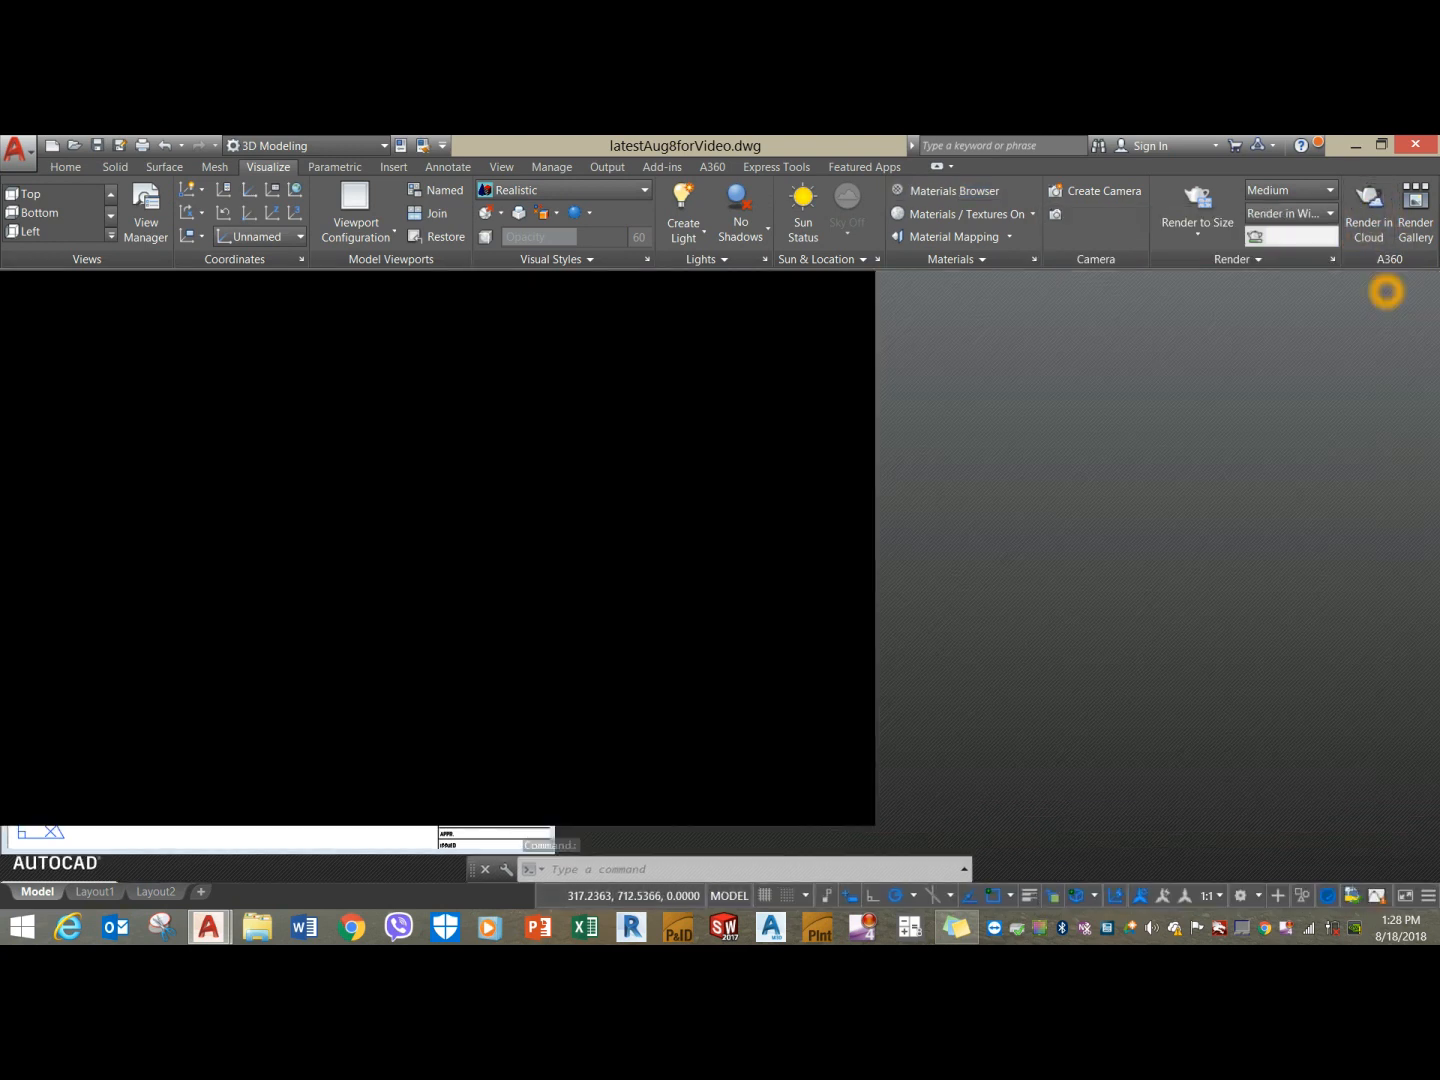
pyautogui.scroll(5, 691, 582)
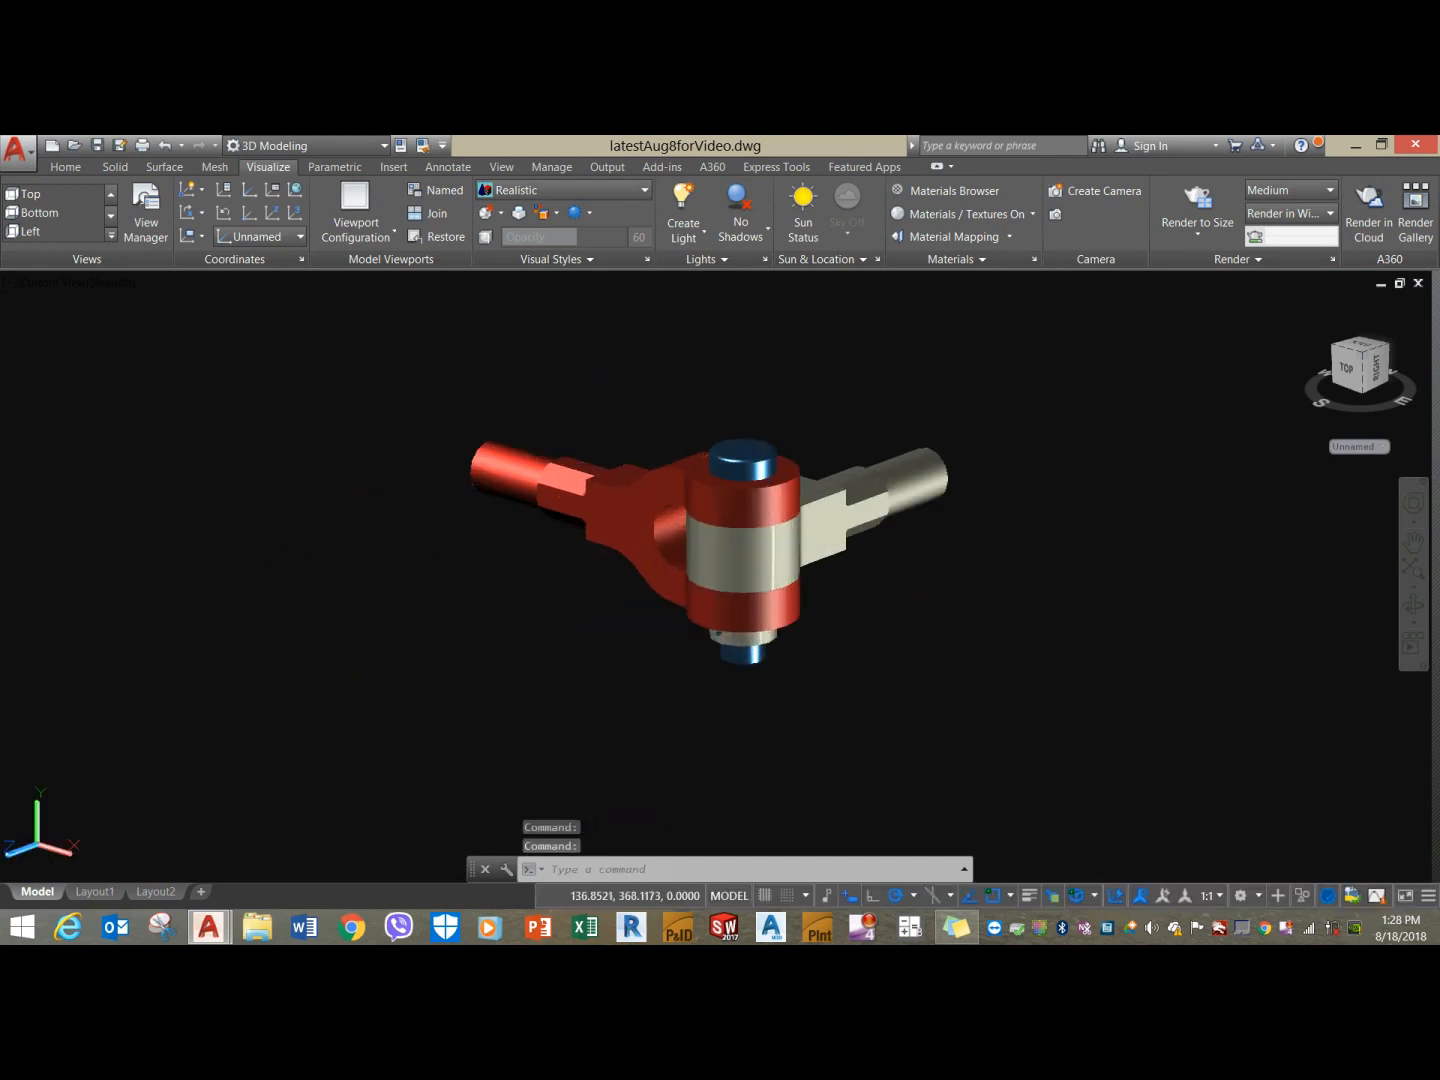
# Examine the finished knuckle joint assembly in the realistic view from different angles and distances.
pyautogui.keyDown('shift'); pyautogui.moveTo(824, 613); pyautogui.dragTo(897, 456, button='middle'); pyautogui.keyUp('shift')
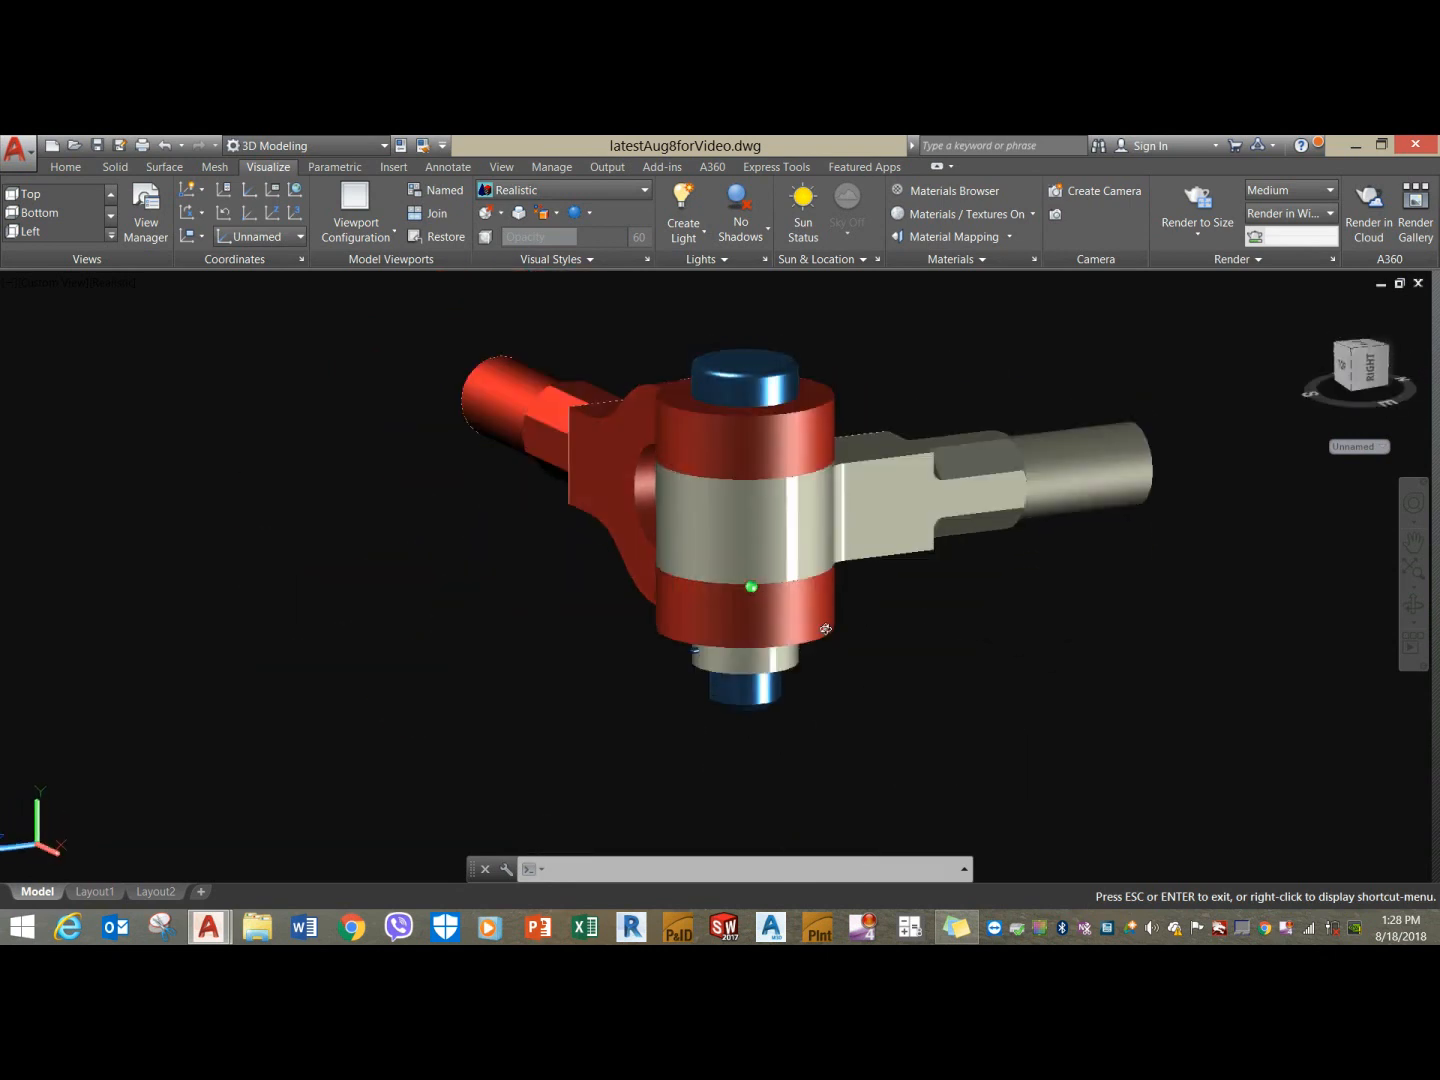
pyautogui.scroll(3, 824, 560)
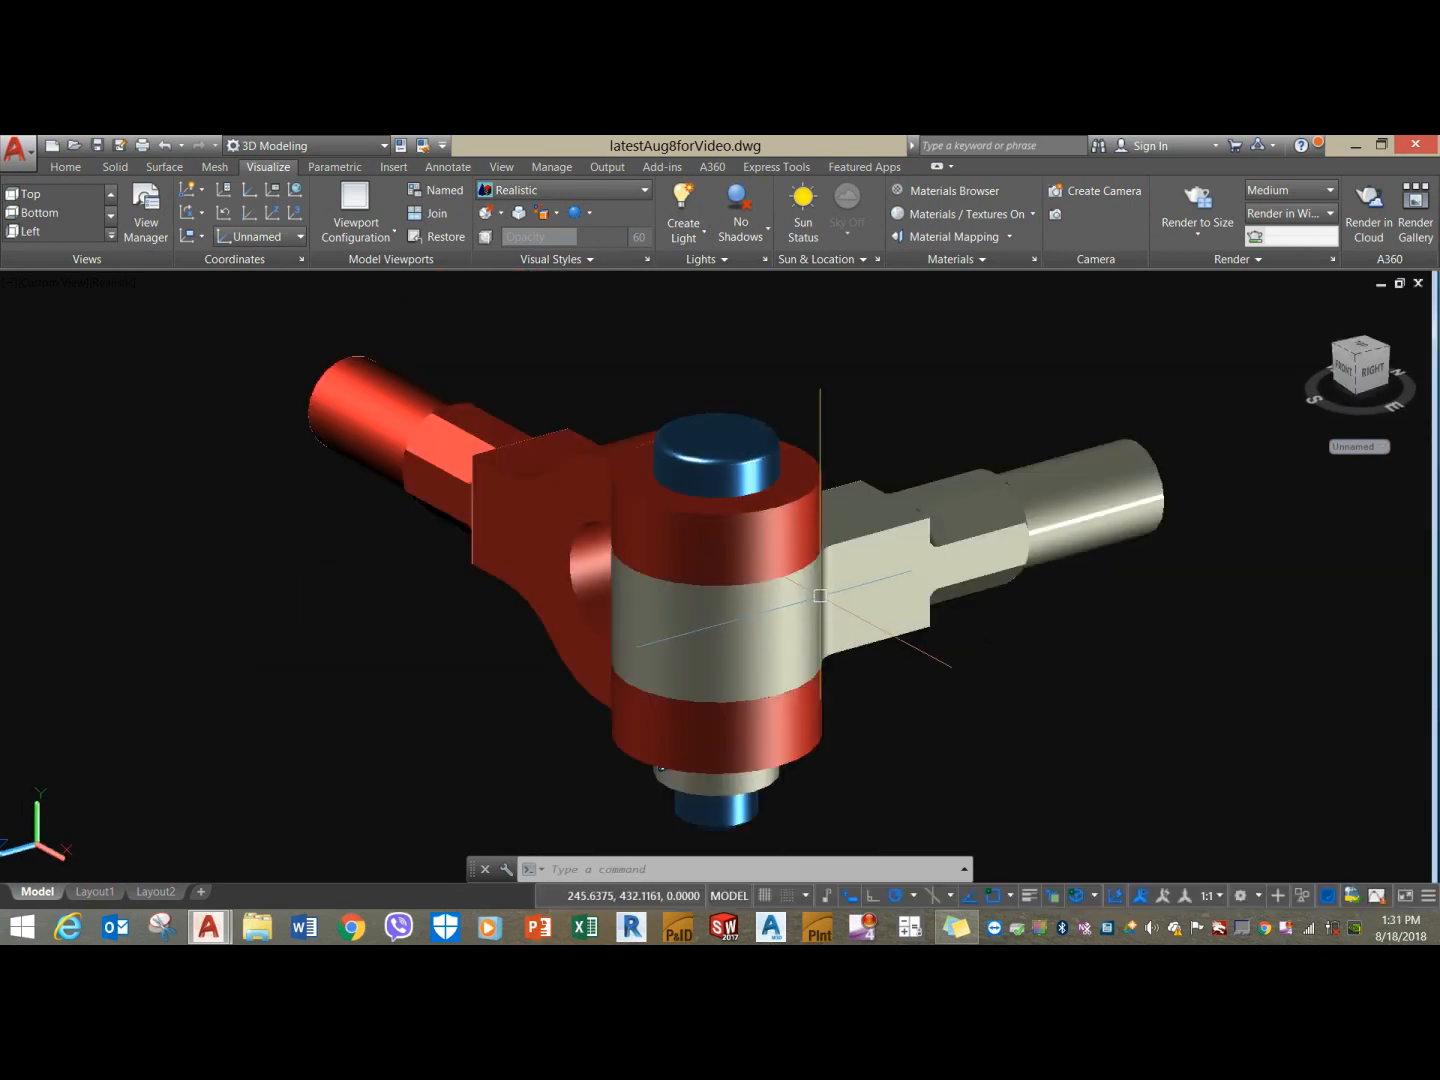
pyautogui.scroll(-5, 822, 546)
pyautogui.moveTo(822, 546); pyautogui.dragTo(782, 549, button='middle')
pyautogui.scroll(2, 782, 549)
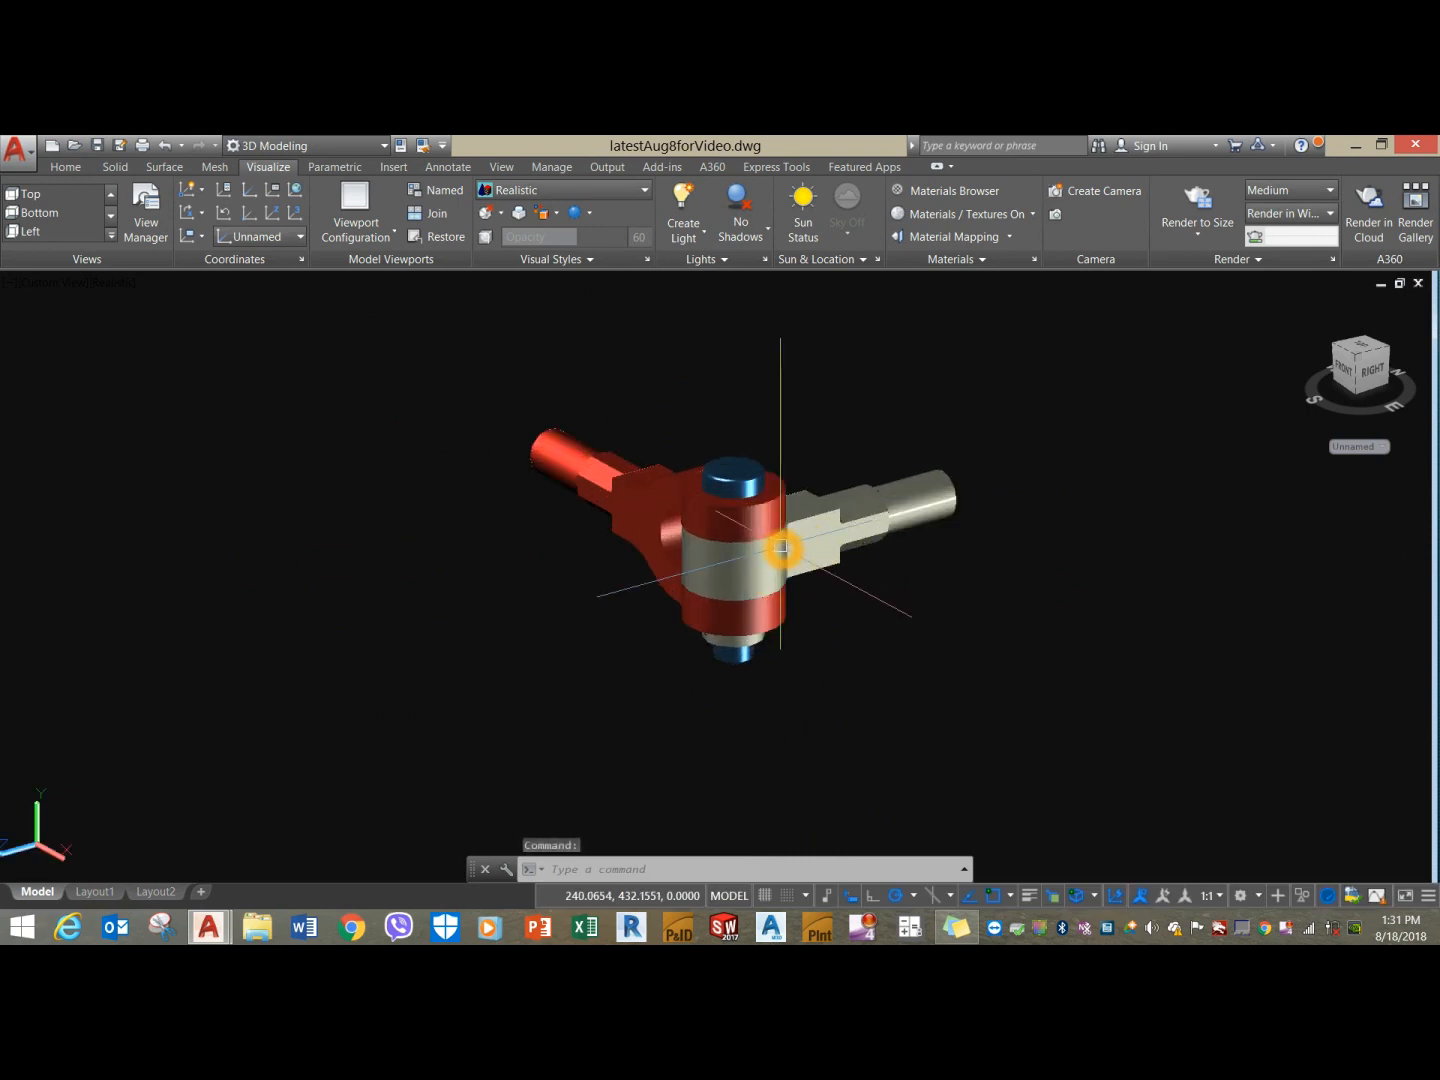
pyautogui.moveTo(846, 535)
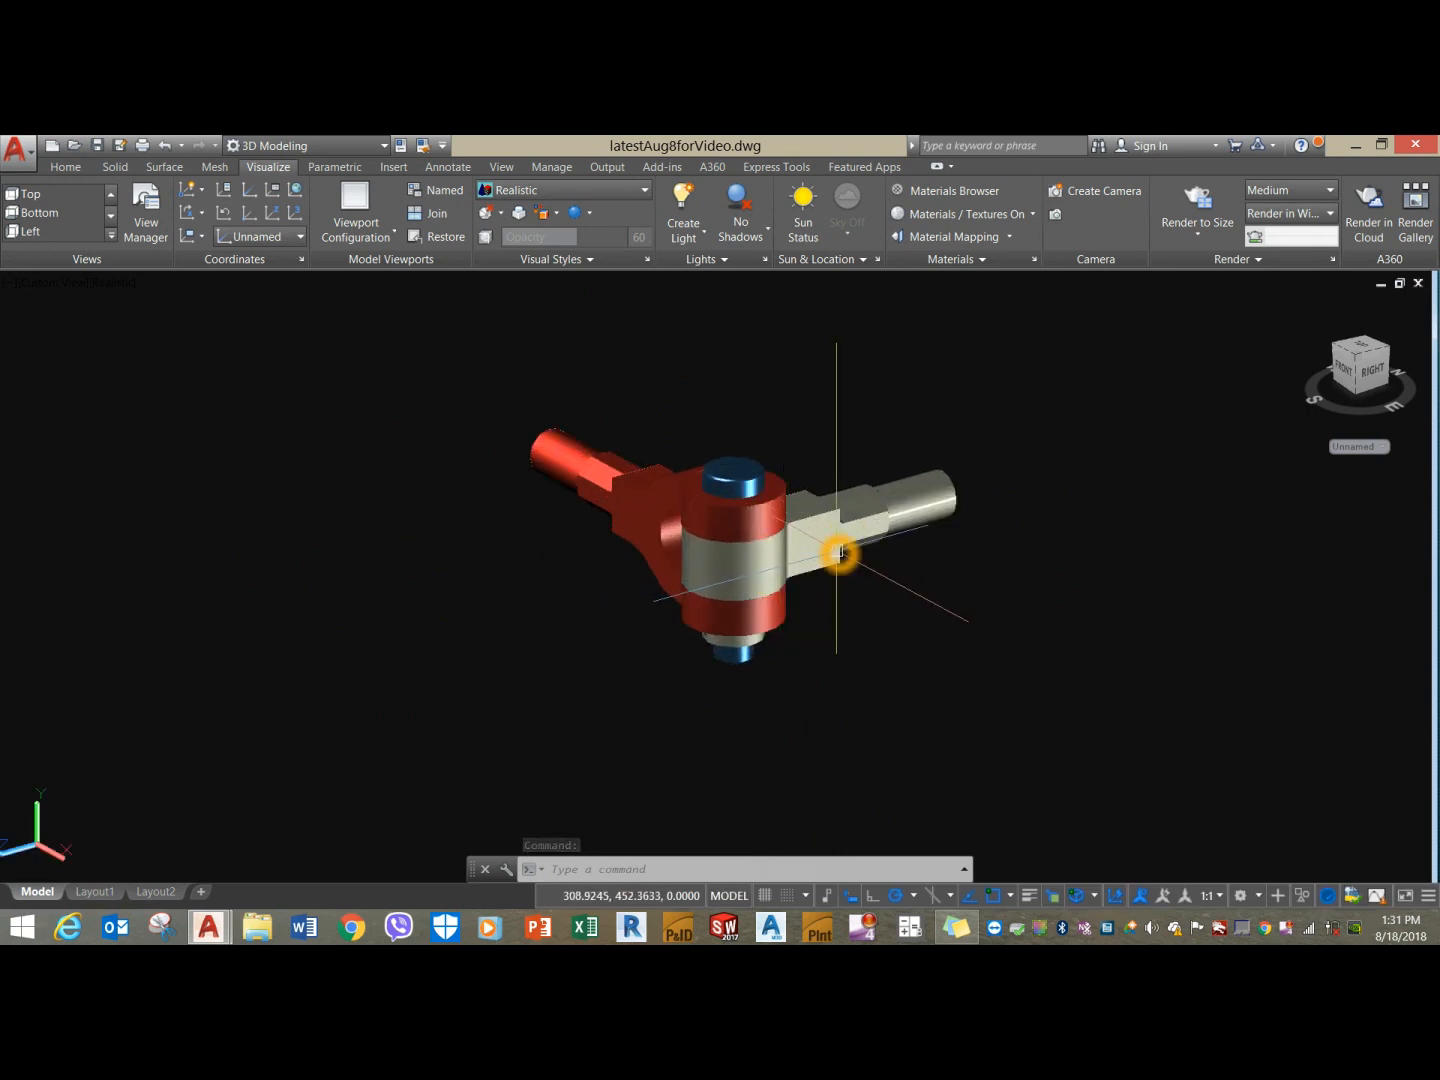
pyautogui.scroll(2, 840, 551)
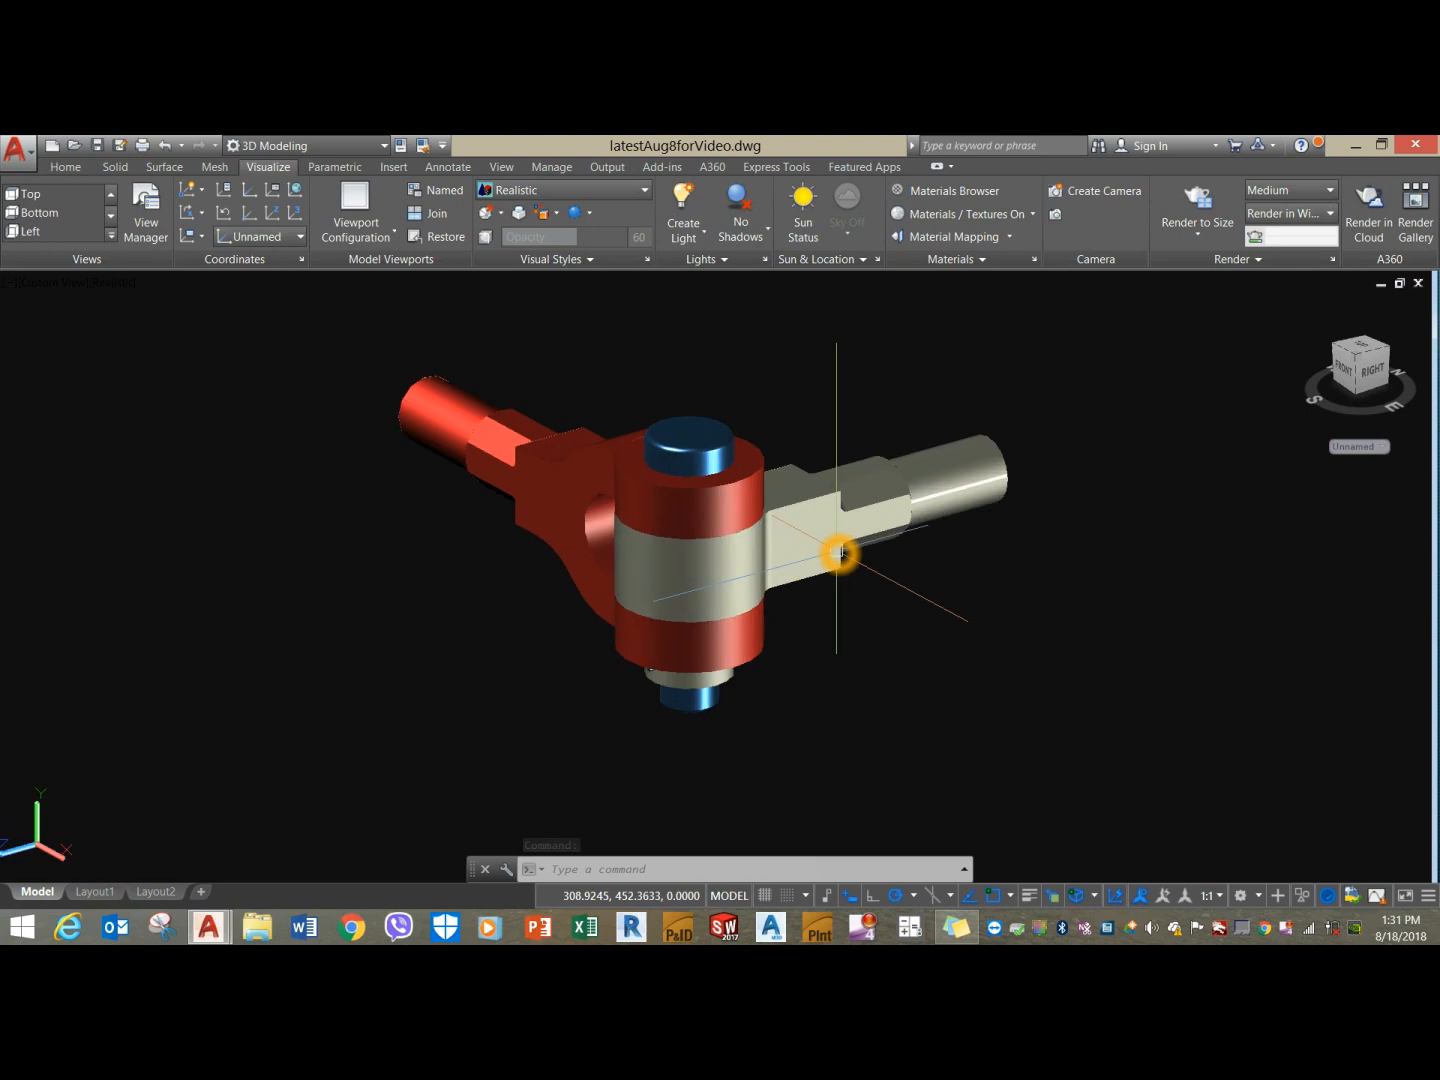
pyautogui.rightClick(1267, 932)
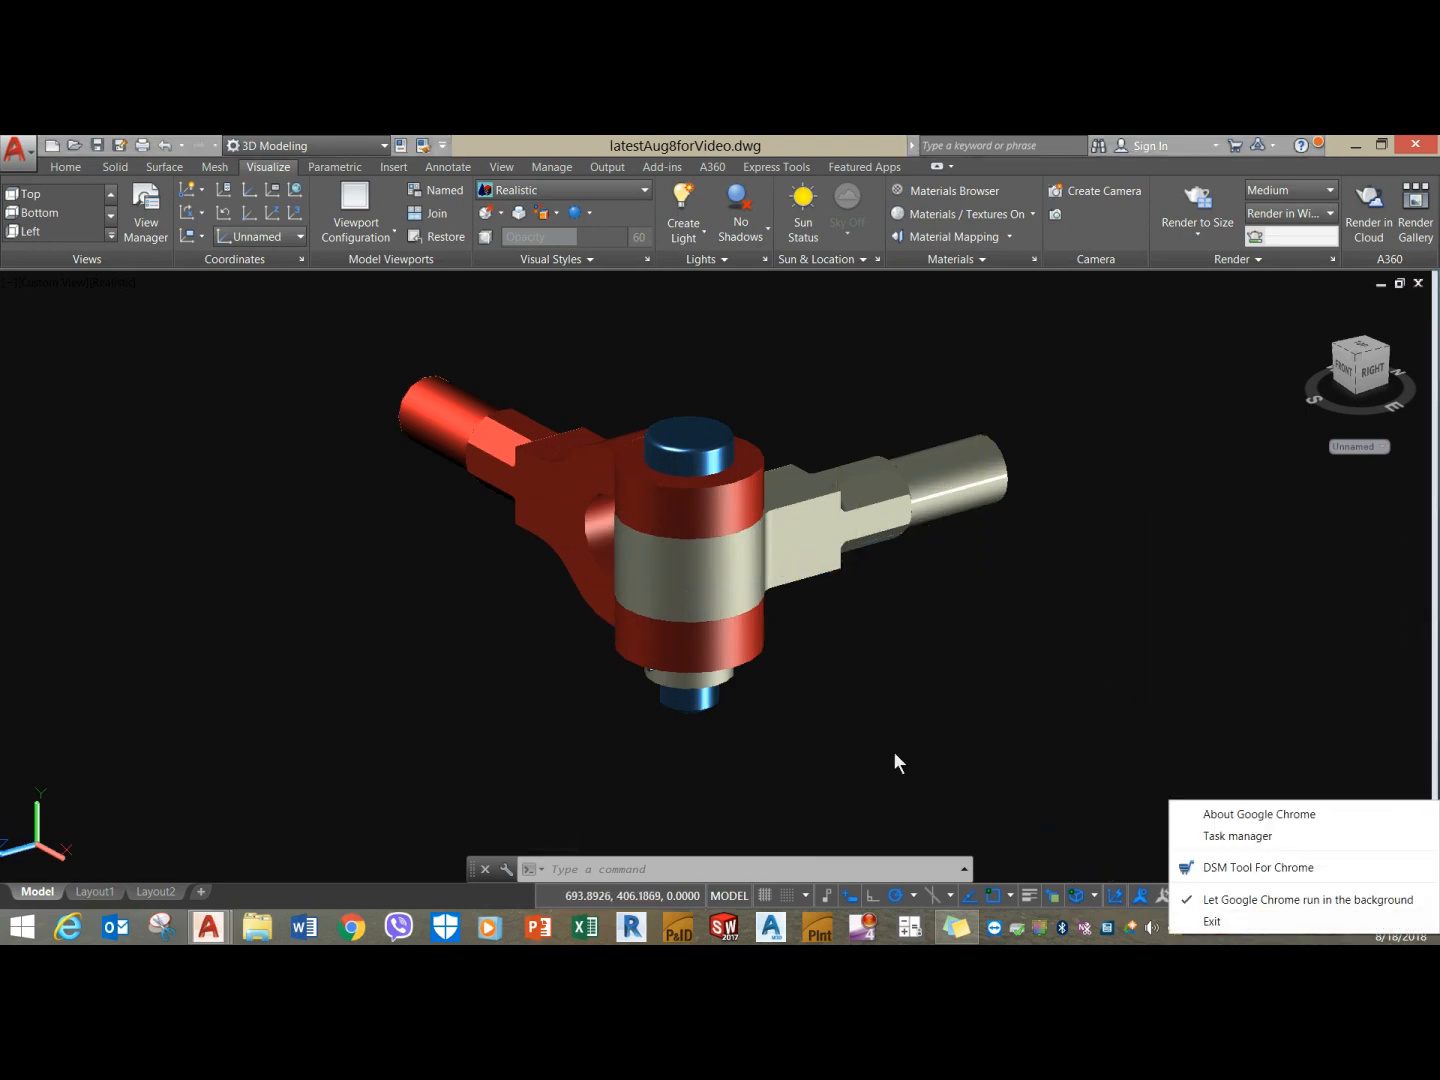
pyautogui.click(968, 757)
pyautogui.rightClick(1292, 933)
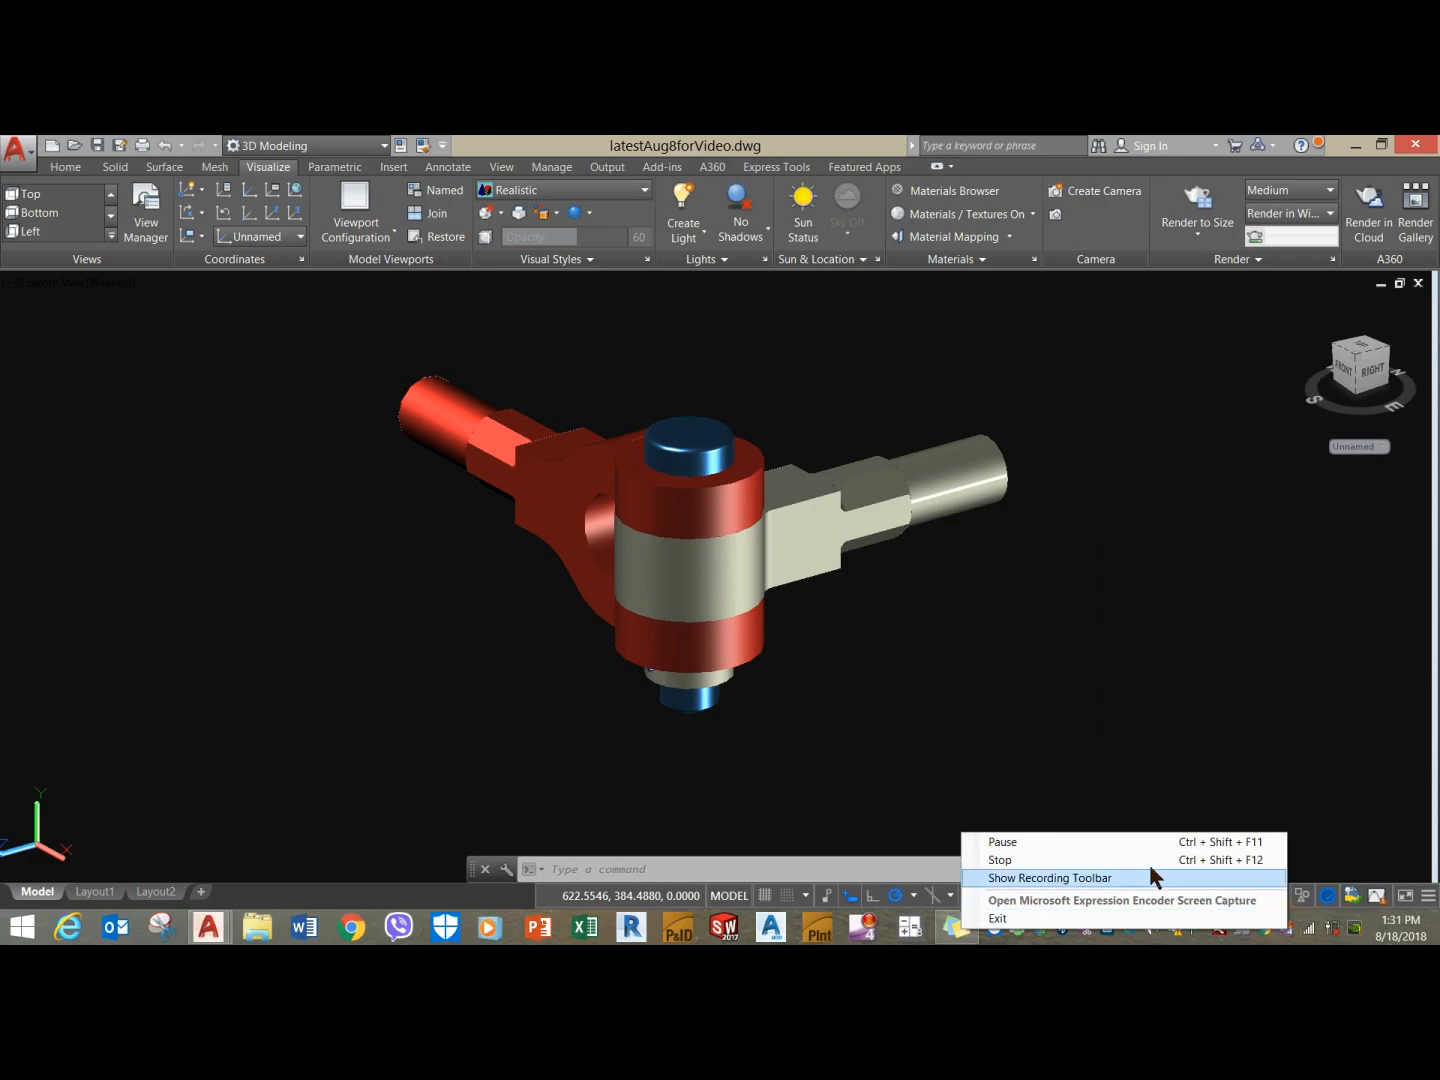